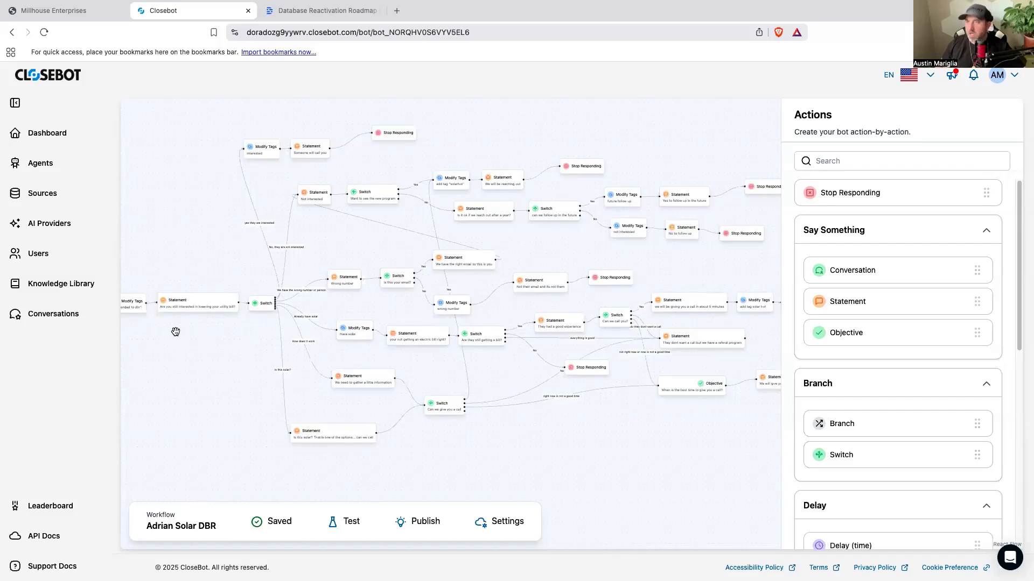
pyautogui.moveTo(226, 397); pyautogui.dragTo(172, 398)
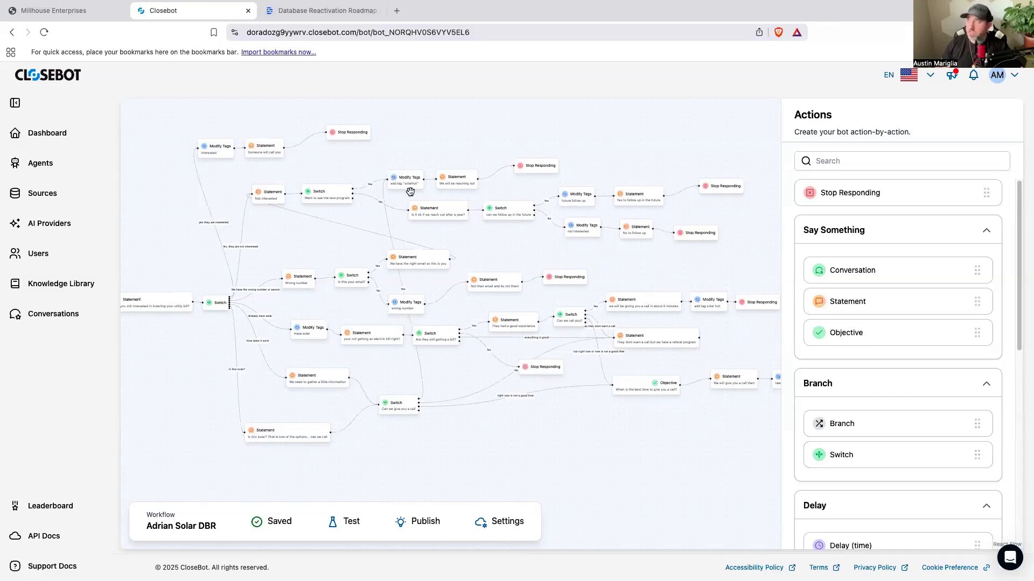
pyautogui.moveTo(633, 6)
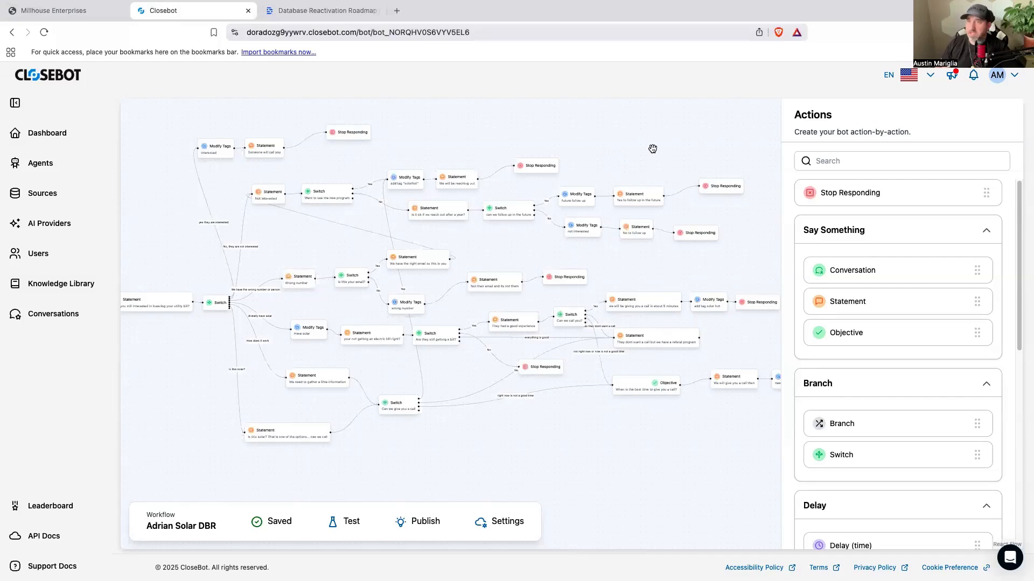
# Step: Start a new persona among the agents and name it Amanda
pyautogui.click(37, 164)
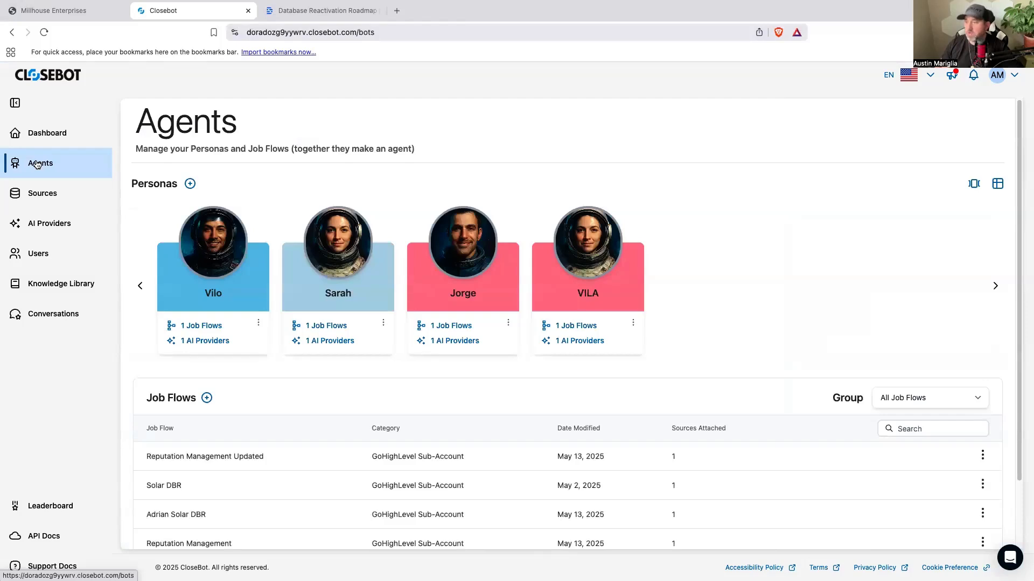
pyautogui.click(191, 184)
pyautogui.click(404, 380)
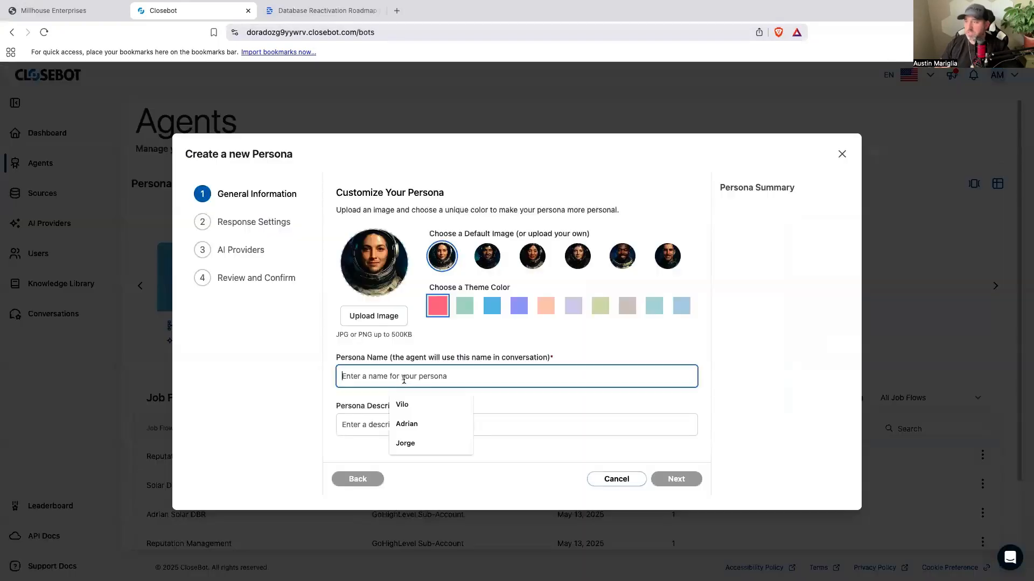
pyautogui.write('Am')
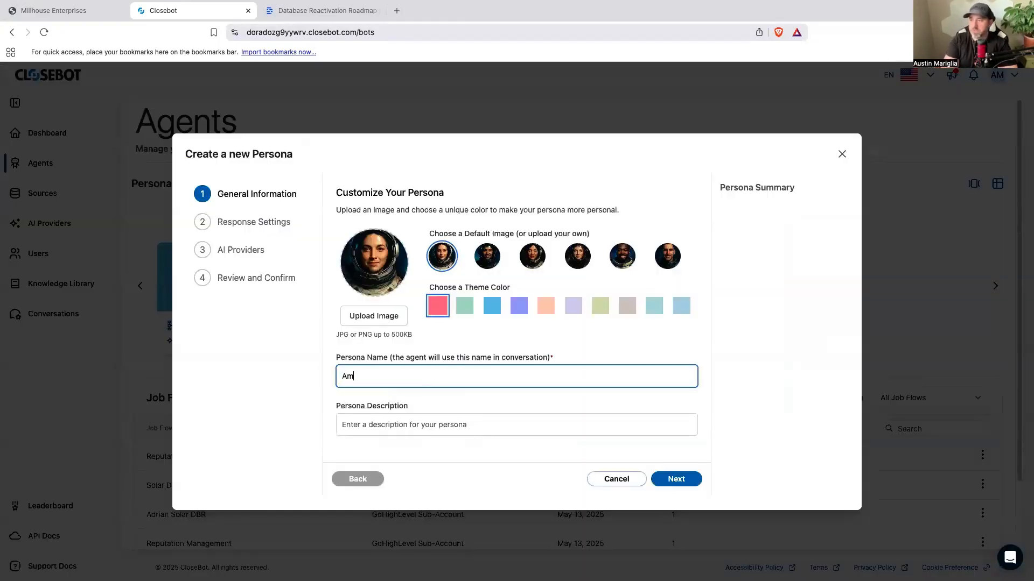
pyautogui.write('anda')
pyautogui.press('Tab')
# Step: Set the persona description to "Your job is to respond to people that are texting about a solar inquiry" and proceed to the response settings
pyautogui.write('You')
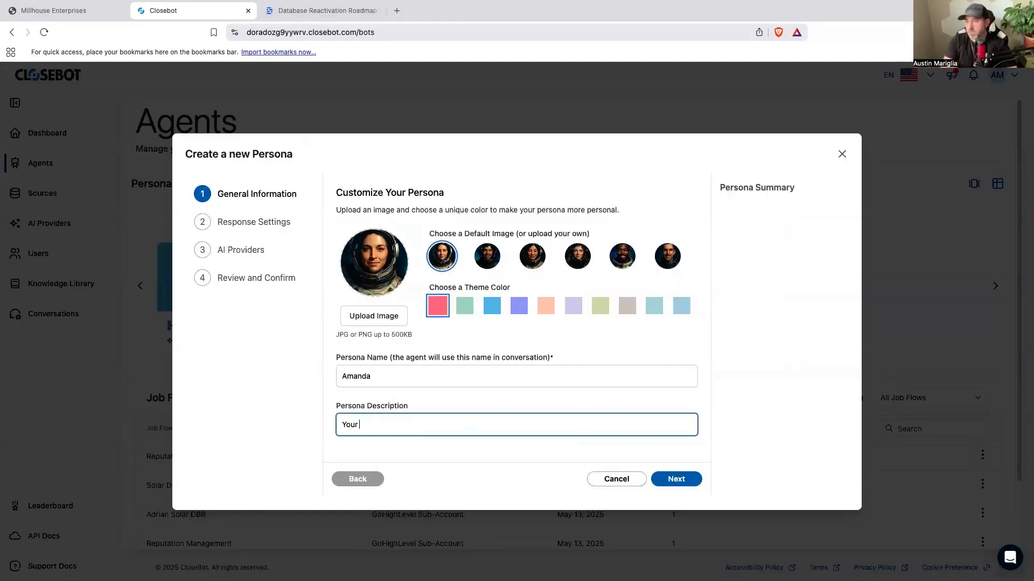
pyautogui.write('r job is to respond to people that are texting about')
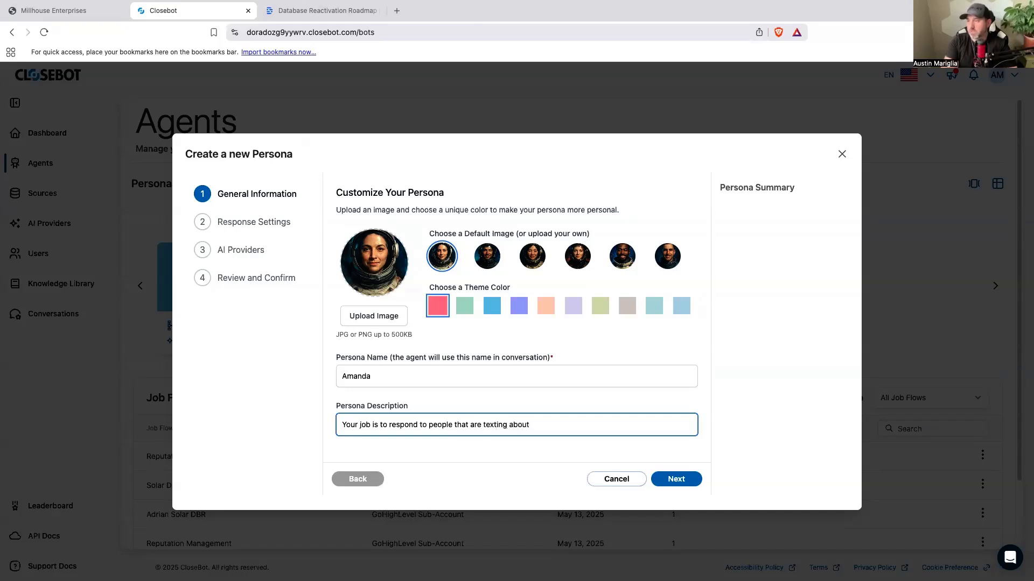
pyautogui.write(' a solar inquiry')
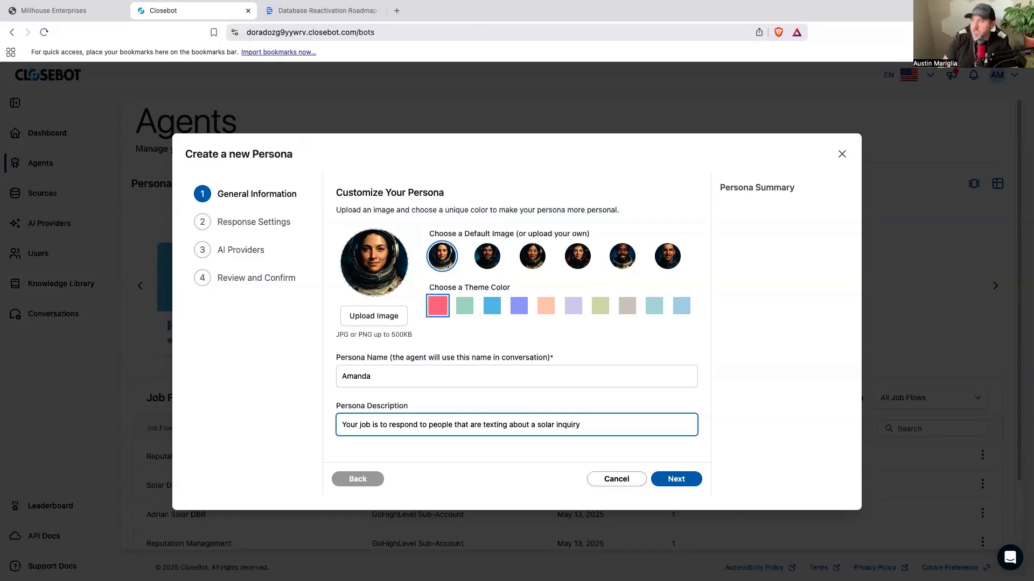
pyautogui.click(694, 485)
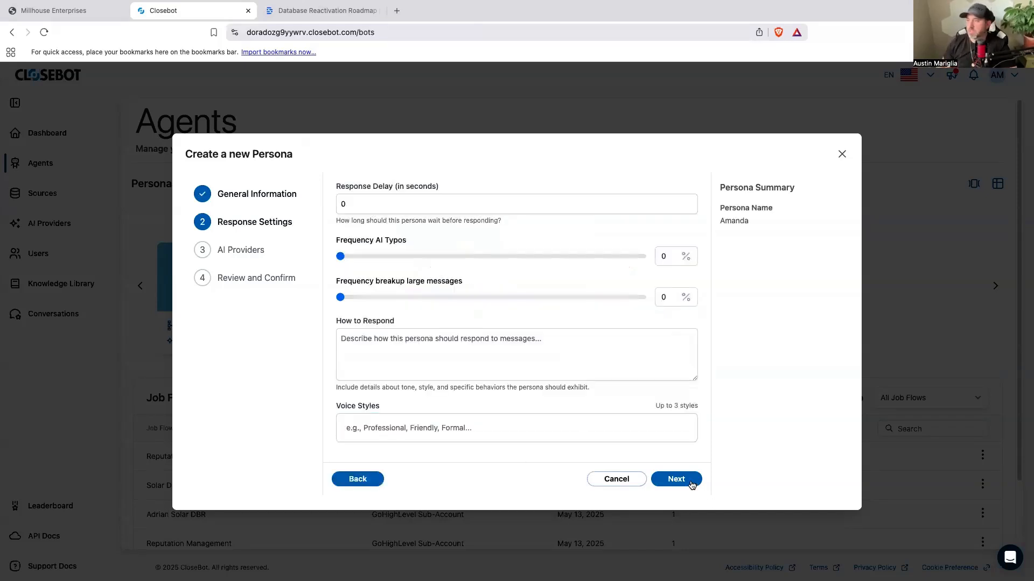
# Step: Set the response delay to 15 seconds and begin the How to Respond instructions with "You are to respond respectfully"
pyautogui.doubleClick(371, 205)
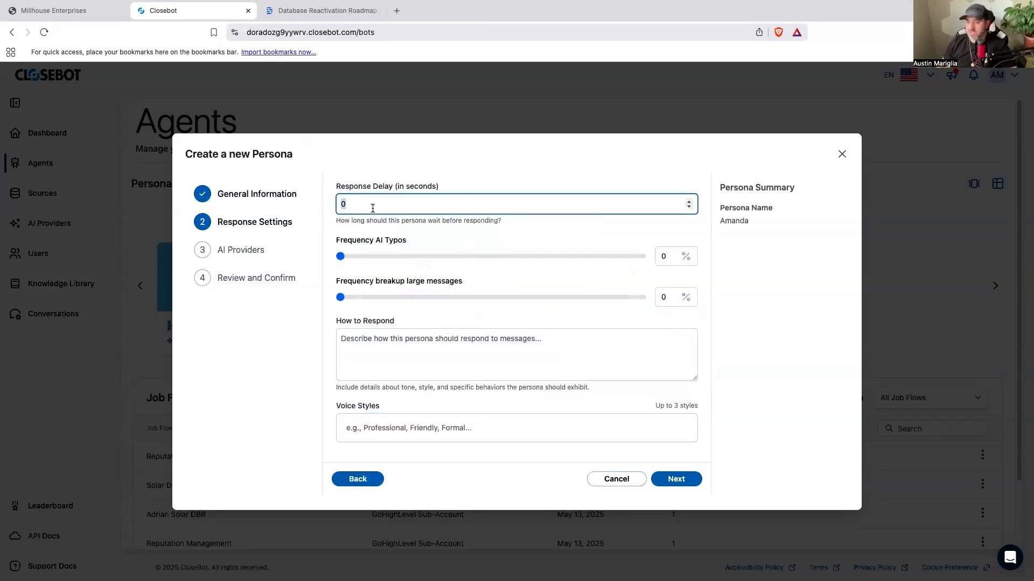
pyautogui.write('15')
pyautogui.click(409, 374)
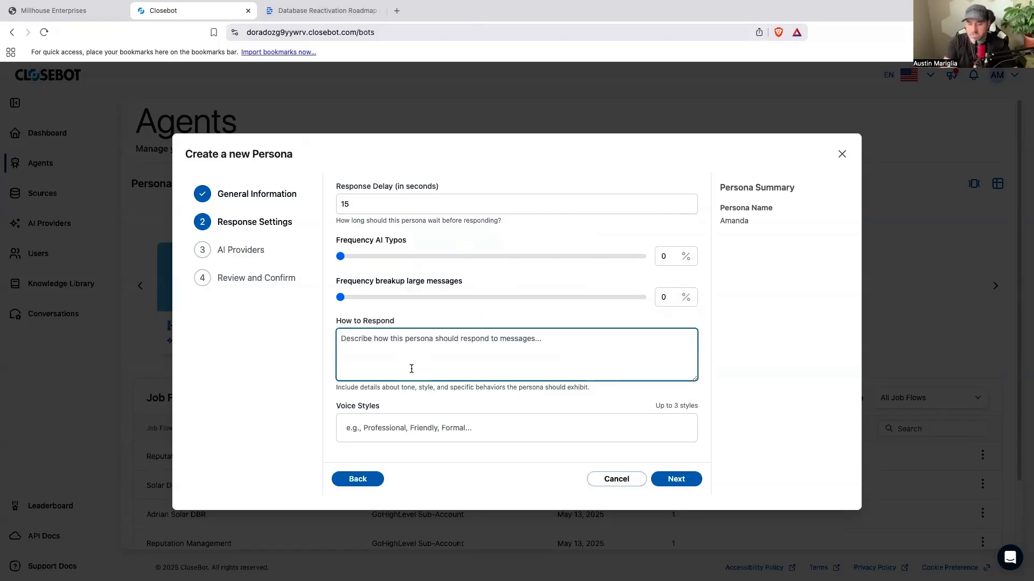
pyautogui.write('You are ')
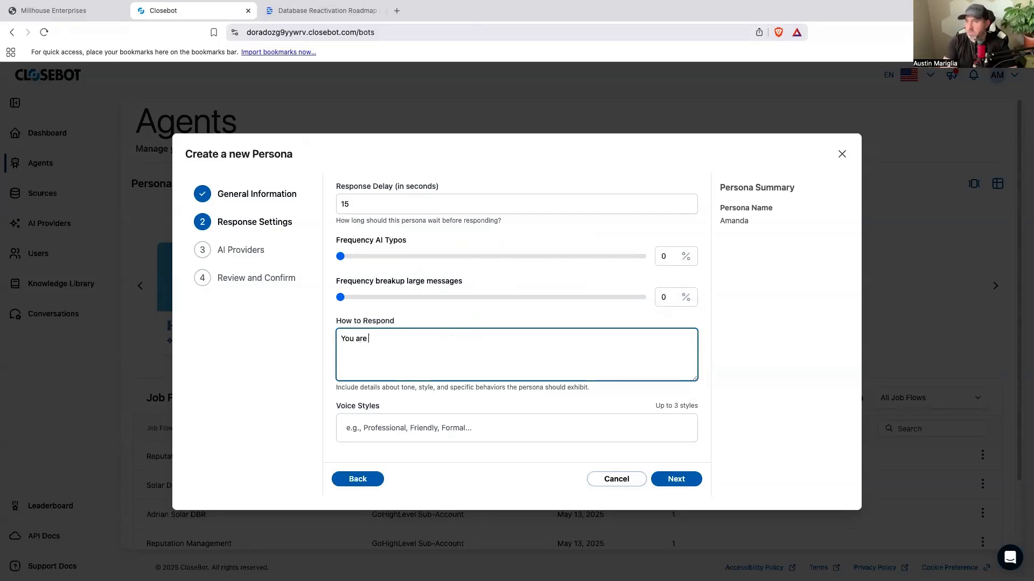
pyautogui.write('to respond s')
pyautogui.write('espectfully. These are ')
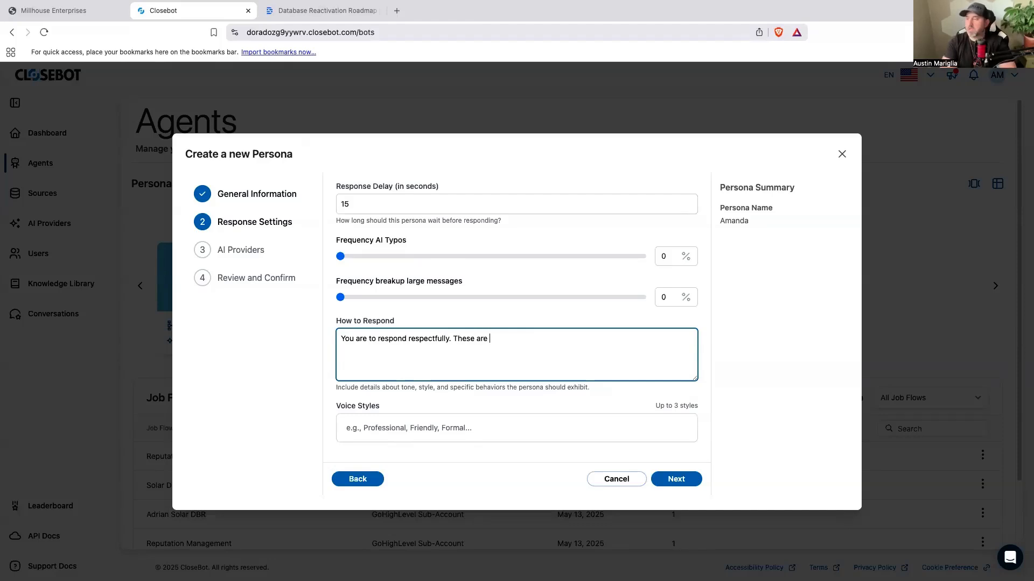
pyautogui.write('clients that')
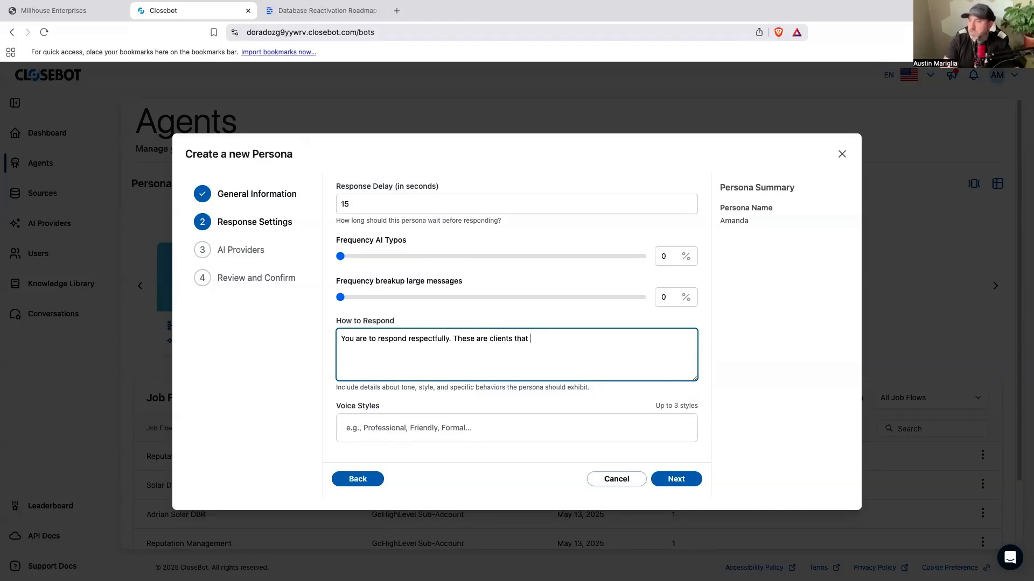
# Step: Continue the How to Respond instructions with ". These are homeowners that at one time concidered putting solar on their homes"
pyautogui.press('BackSpace')
pyautogui.press('BackSpace')
pyautogui.write('homeowne')
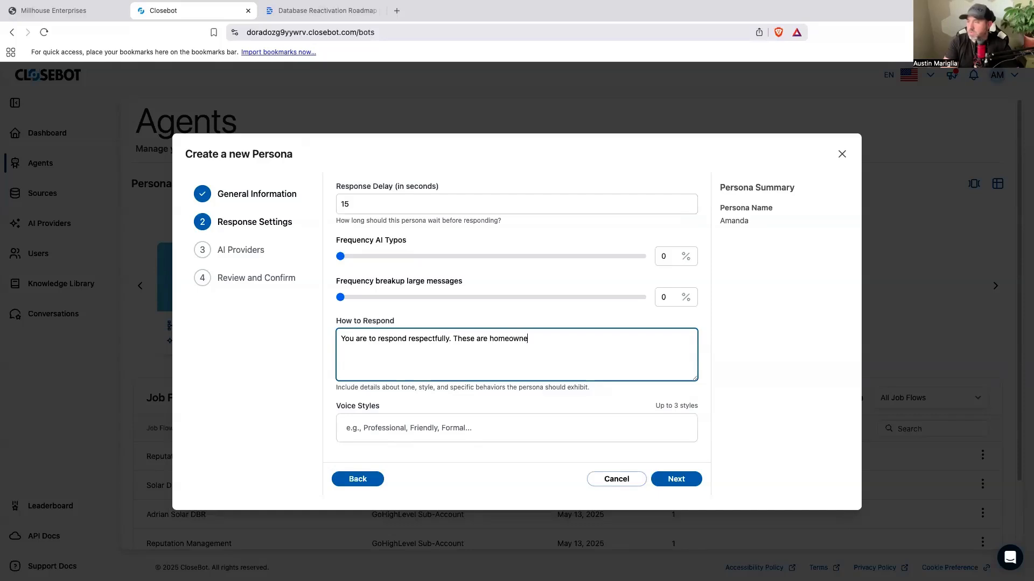
pyautogui.write('rs that at one time concid')
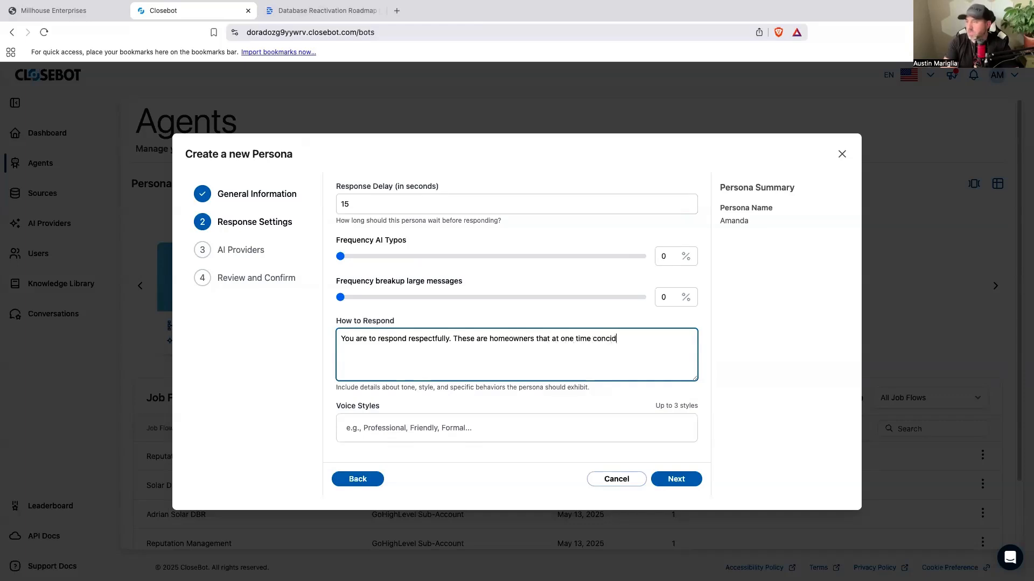
pyautogui.write('ered puttin')
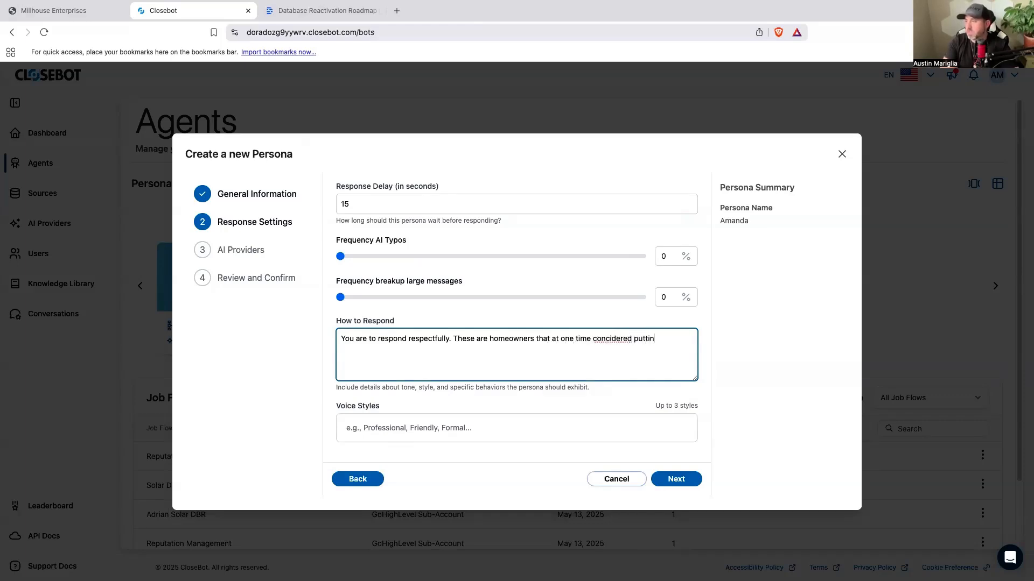
pyautogui.write('g solar on their homes')
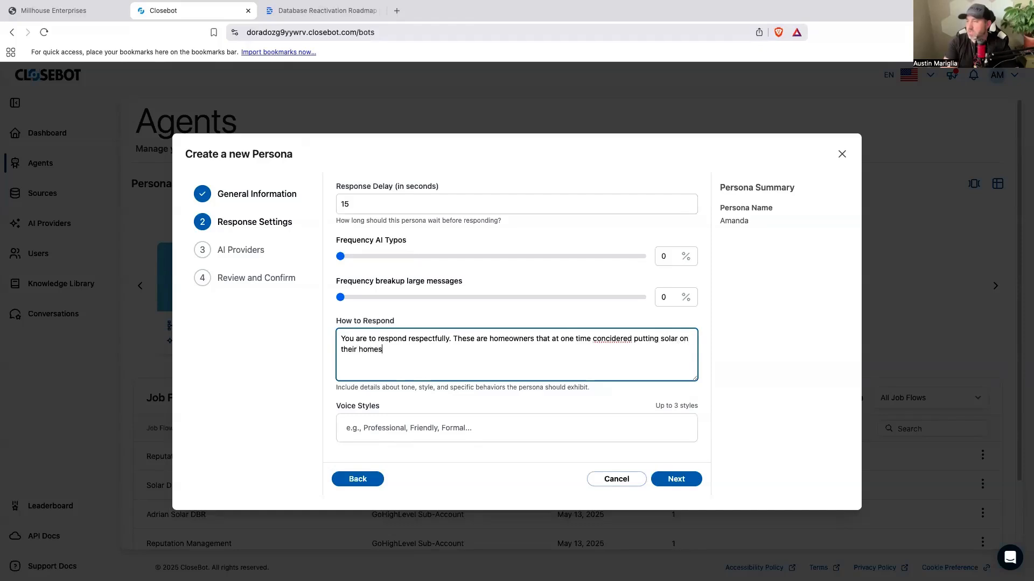
pyautogui.write(' and they all live in houston texas.')
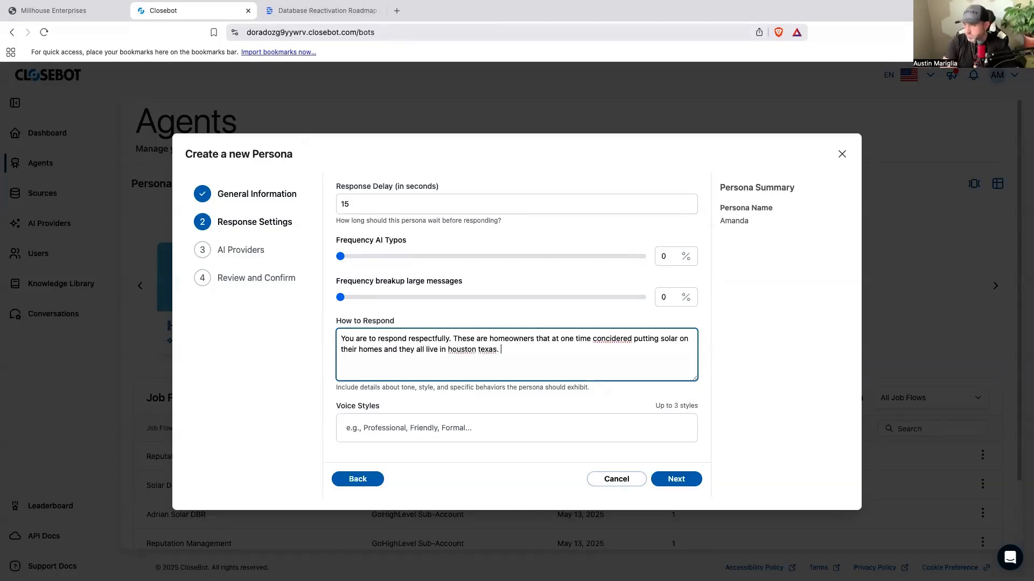
# Step: Enter the voice styles concises and friendly for the persona and proceed to the AI providers
pyautogui.click(392, 422)
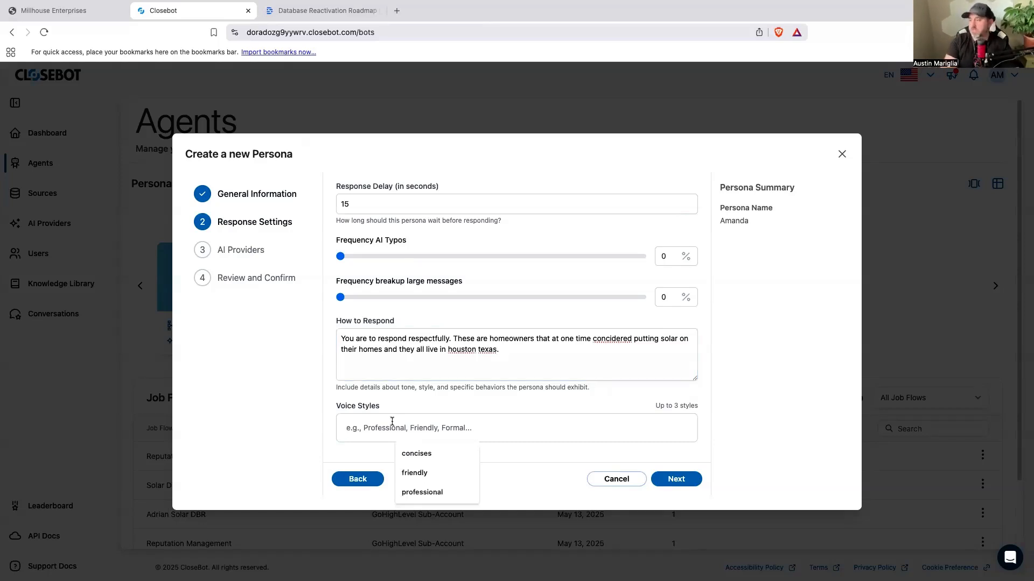
pyautogui.click(418, 452)
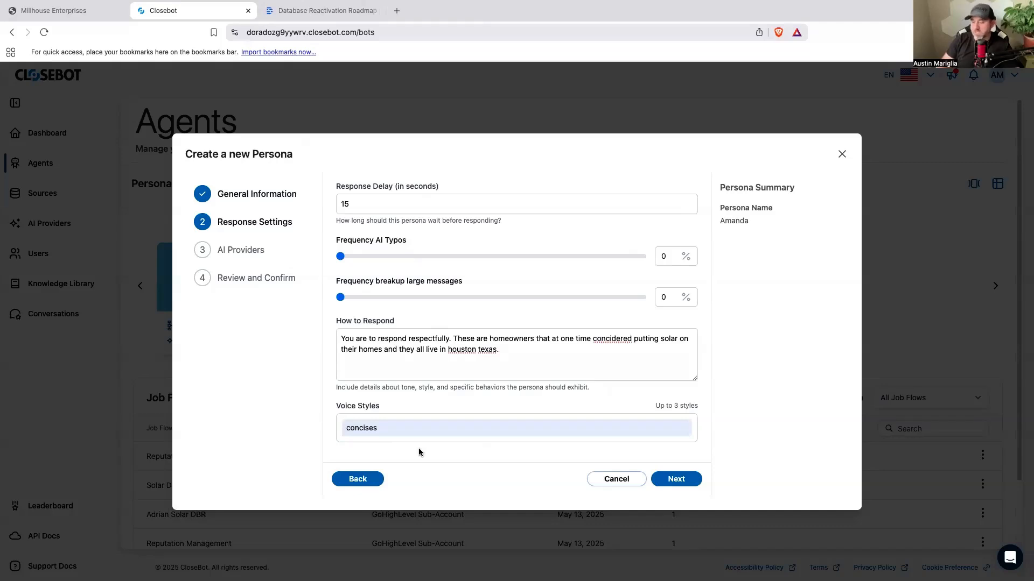
pyautogui.write('friendly')
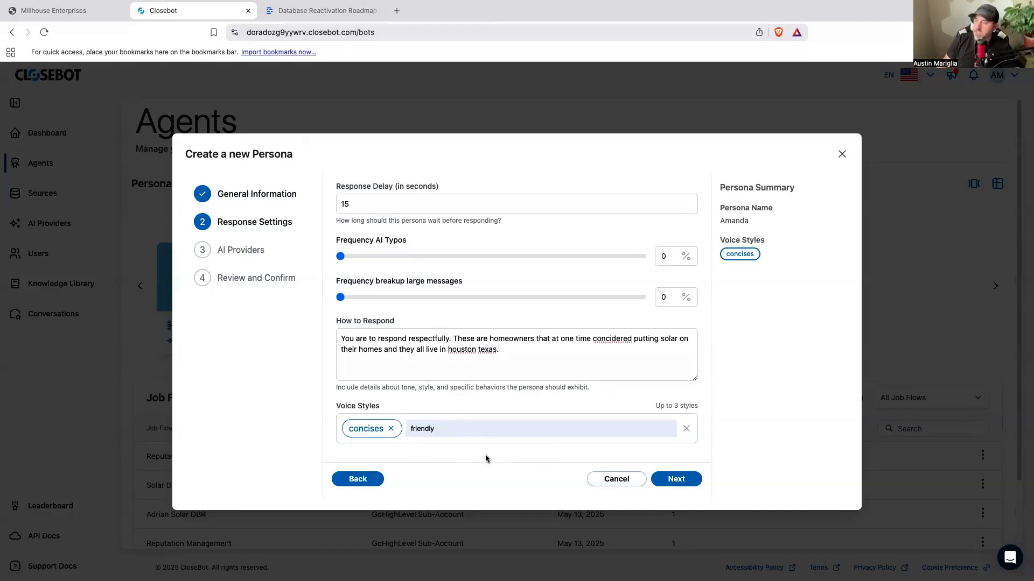
pyautogui.click(677, 480)
# Step: Choose Open A.I. as the persona's AI provider and create the persona
pyautogui.click(683, 215)
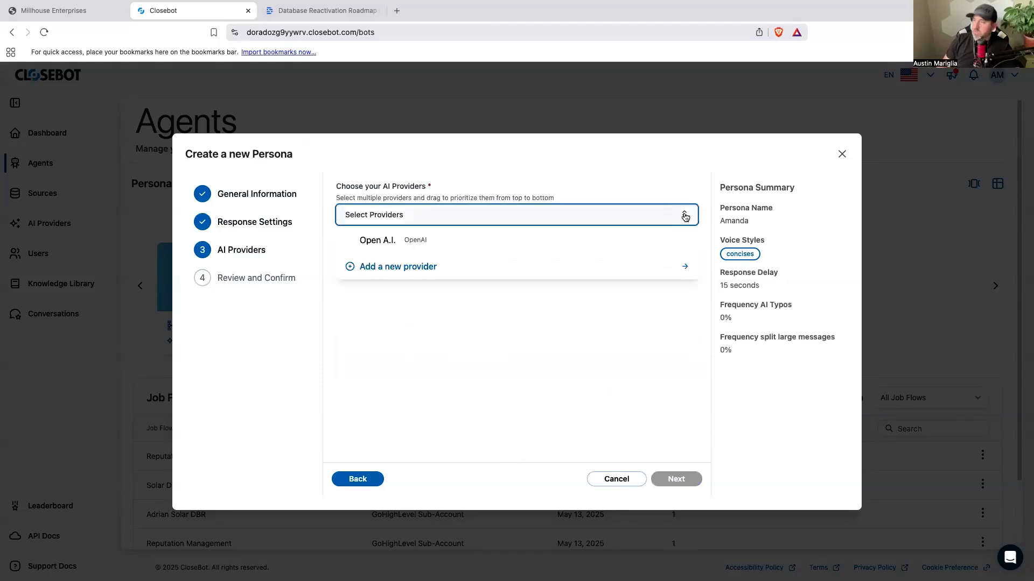
pyautogui.click(386, 247)
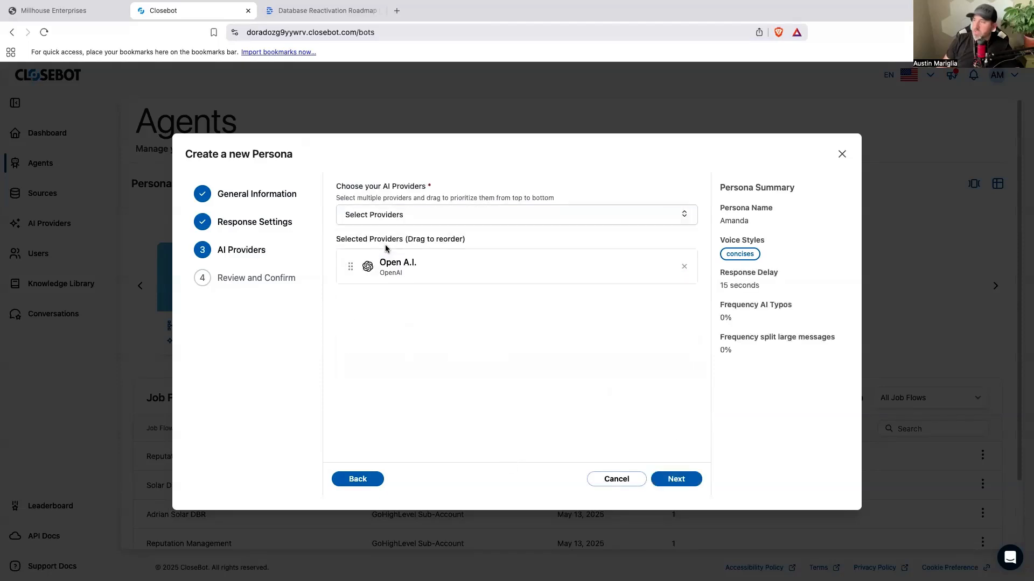
pyautogui.click(678, 479)
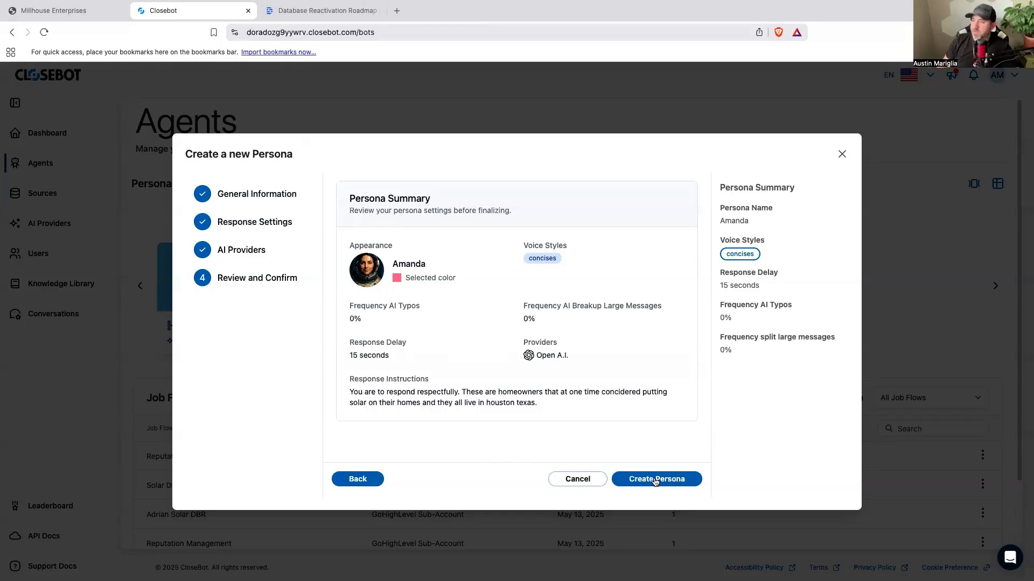
pyautogui.click(655, 479)
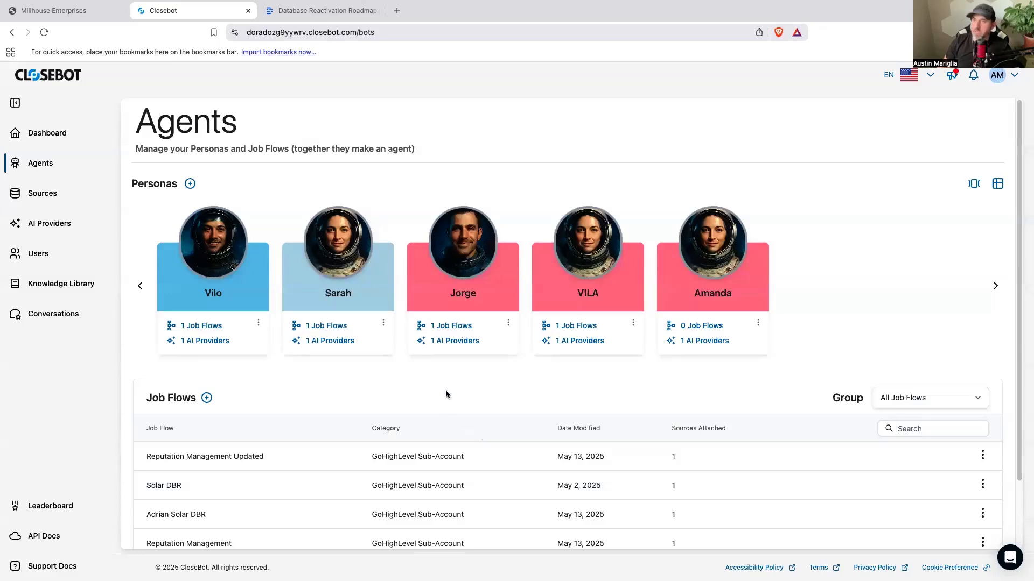
# Step: Start adding a new source of type GoHighLevel Sub-Account
pyautogui.click(44, 189)
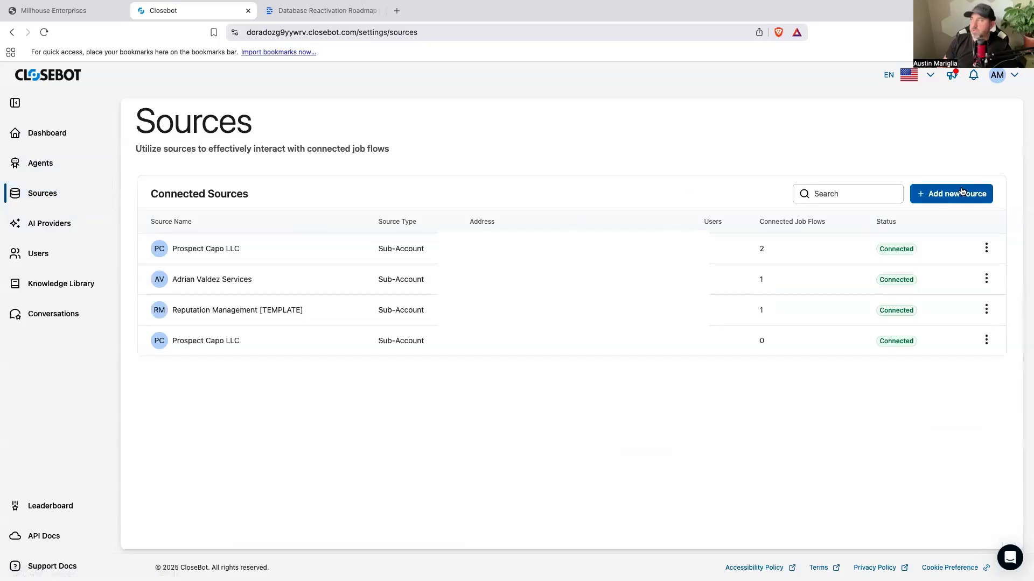
pyautogui.click(961, 193)
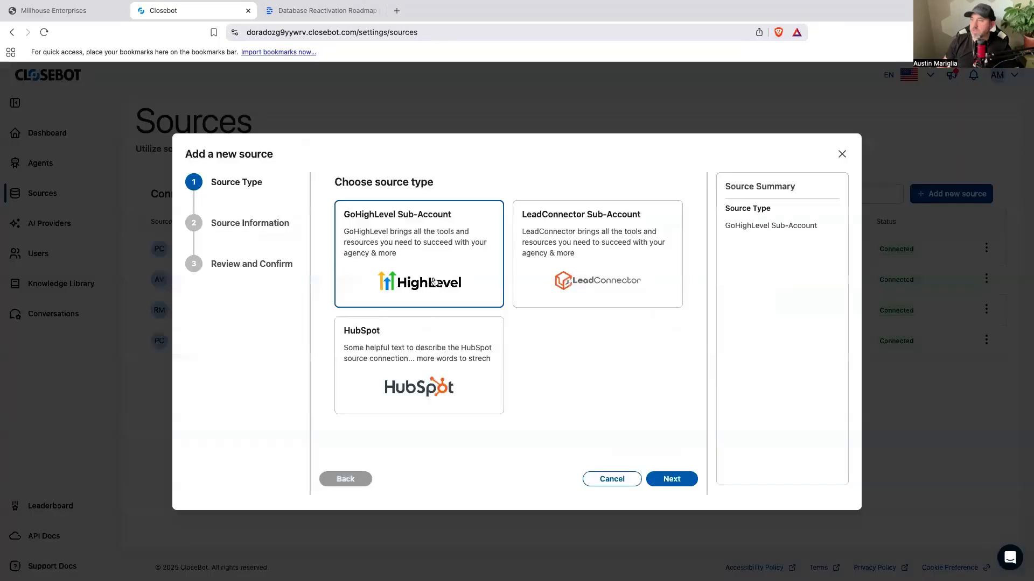
pyautogui.click(672, 481)
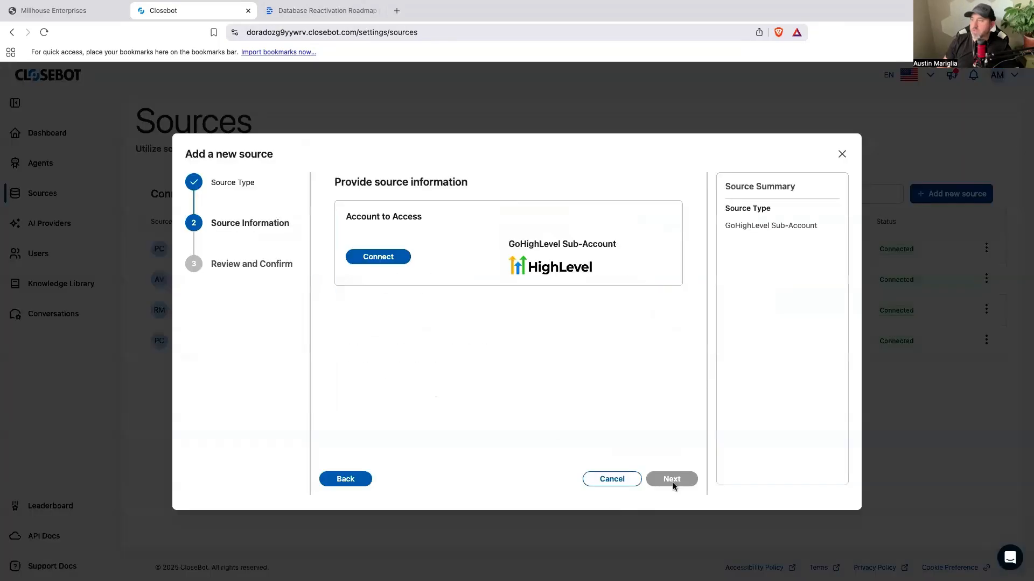
# Step: Connect the source to GoHighLevel by accepting CloseBot Dorado's requested permissions and choosing the SolarPROS sub-account
pyautogui.click(389, 260)
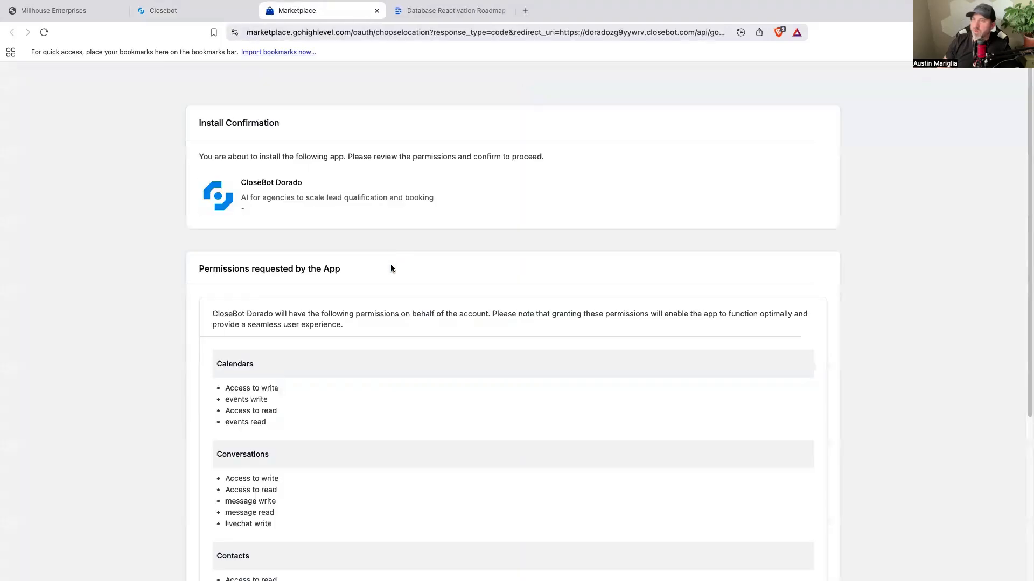
pyautogui.scroll(-5, 422, 270)
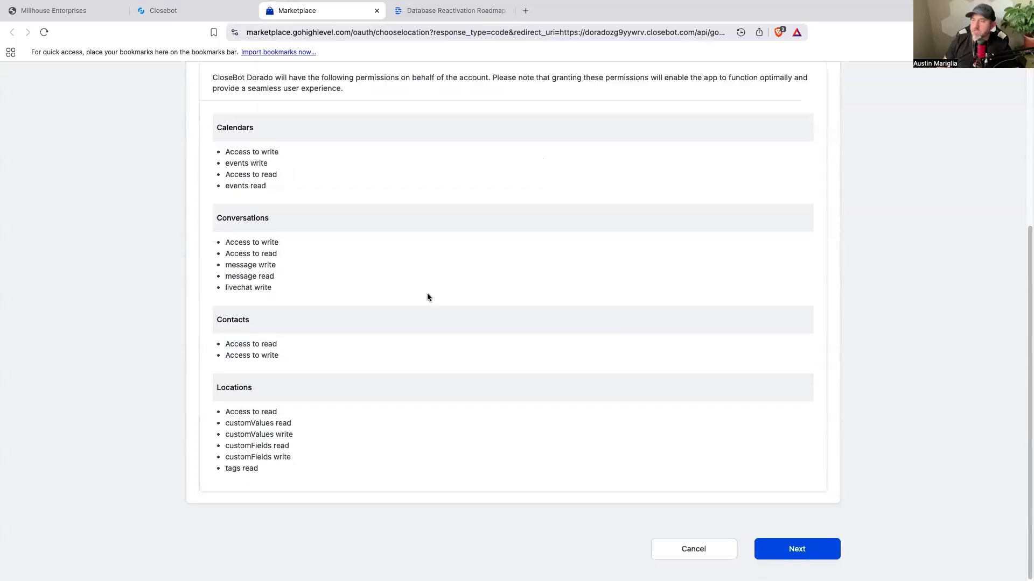
pyautogui.click(812, 552)
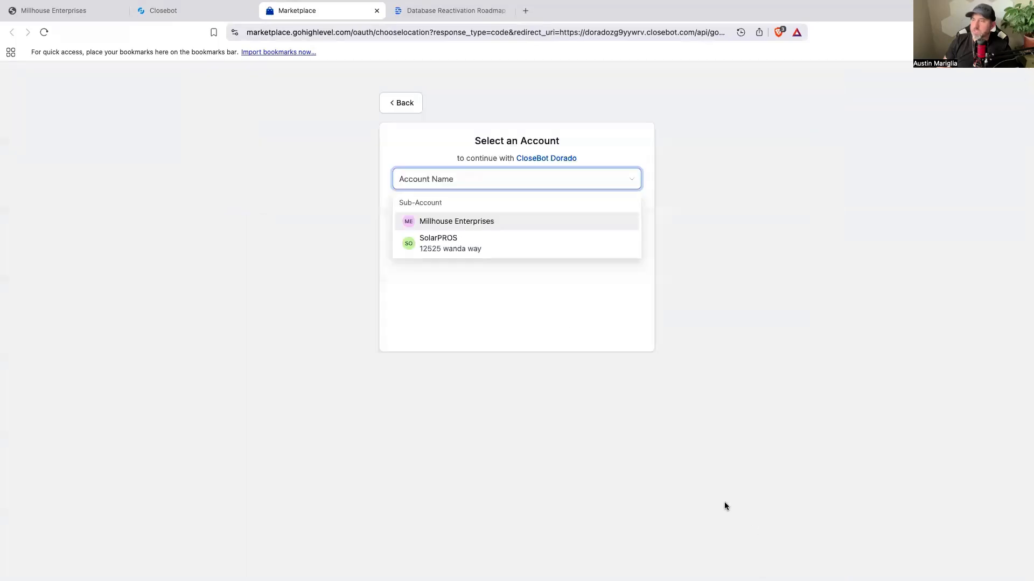
pyautogui.click(438, 241)
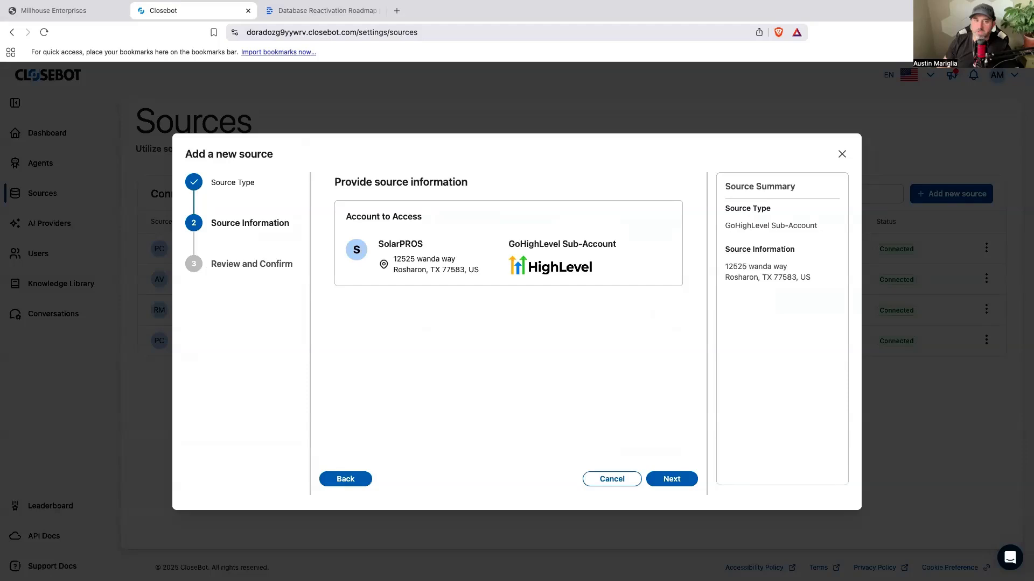
# Step: Confirm that the source's custom fields and properties can be modified and add the SolarPROS source
pyautogui.click(675, 483)
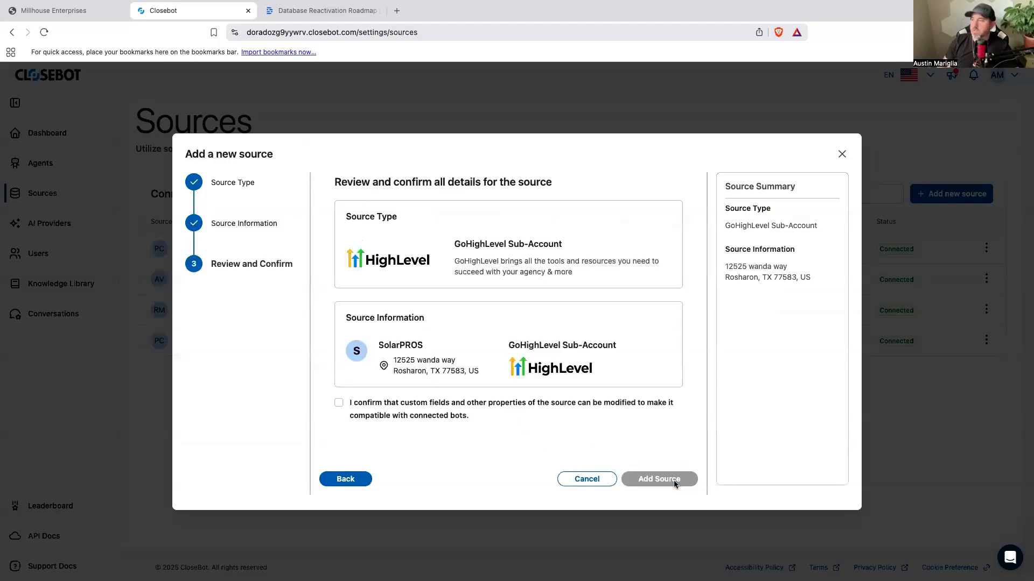
pyautogui.click(338, 403)
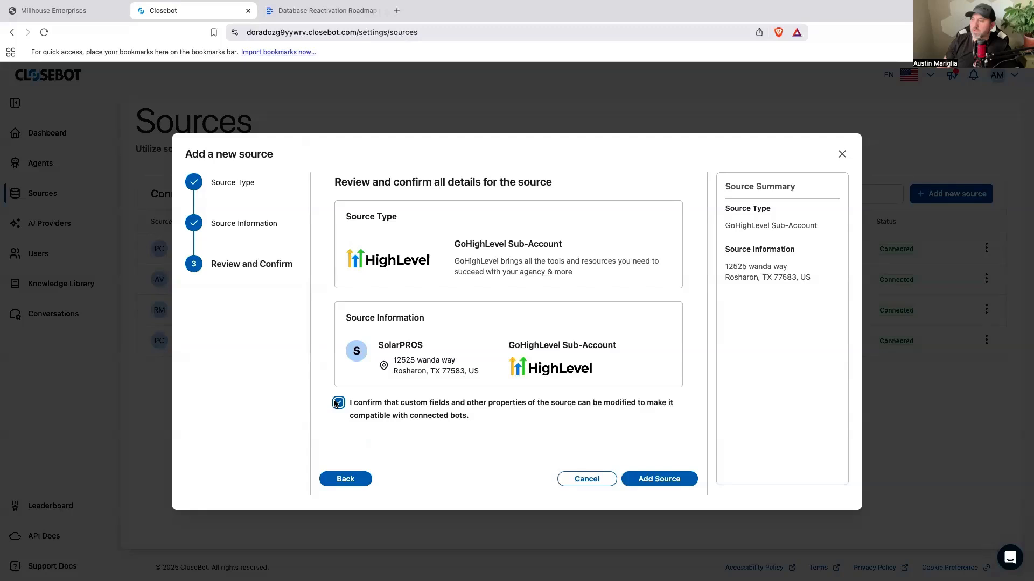
pyautogui.click(691, 482)
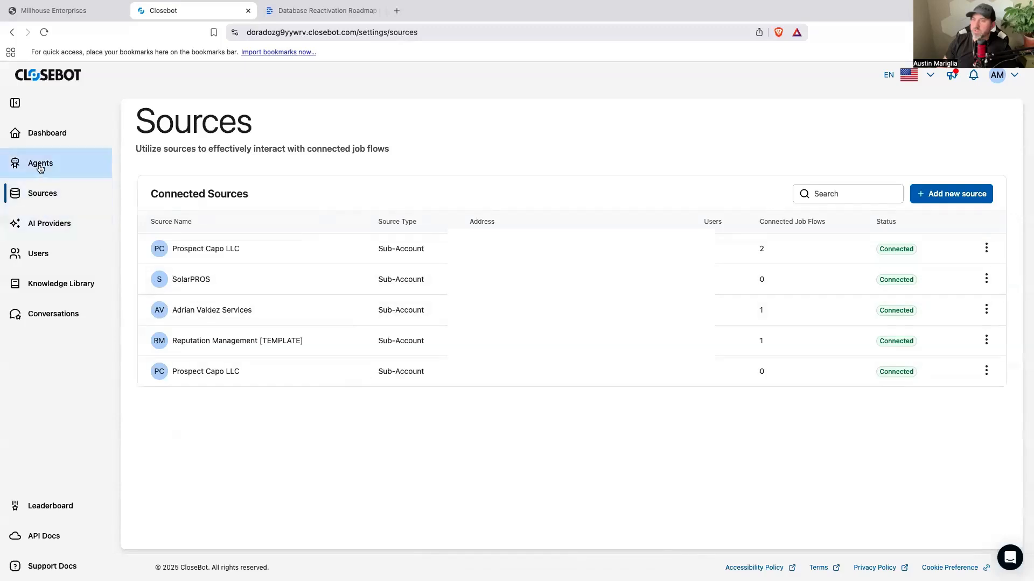
# Step: Review the personas and job flows in the Agents section
pyautogui.click(40, 164)
pyautogui.scroll(-2, 249, 331)
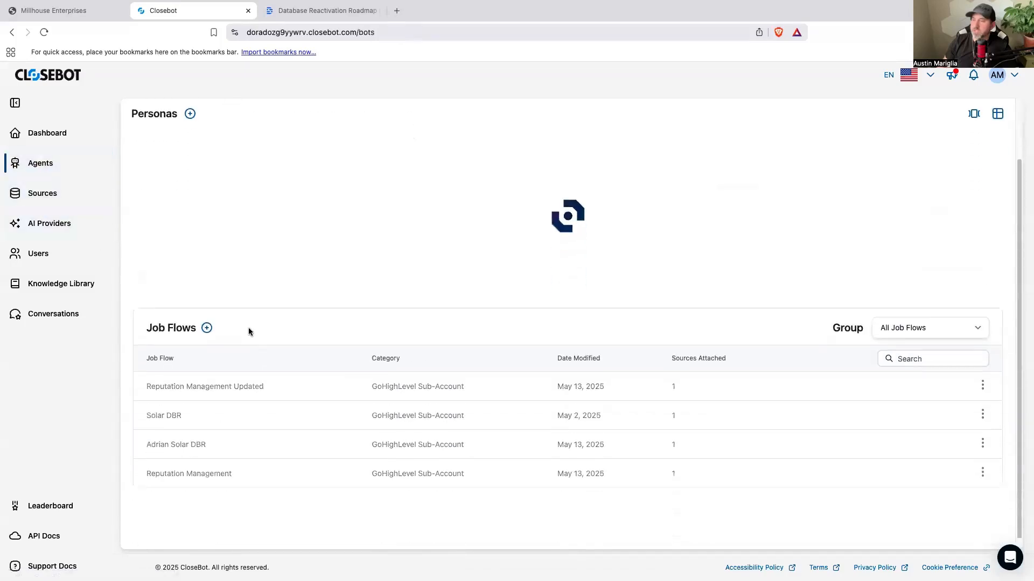
pyautogui.scroll(1, 248, 328)
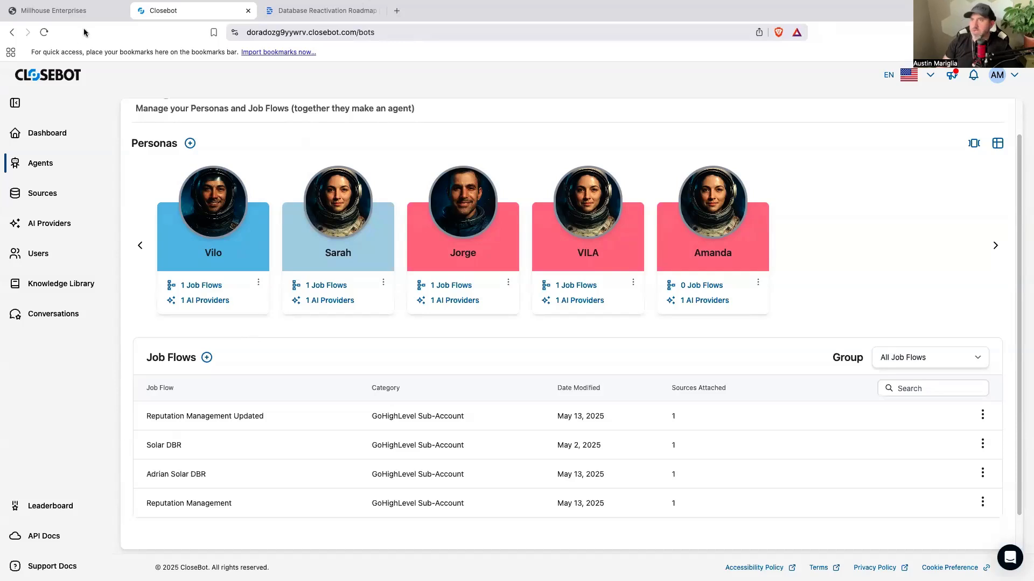
# Step: Switch to GoHighLevel and open the full list of automation workflows for the SolarPROS sub-account
pyautogui.click(86, 11)
pyautogui.click(47, 362)
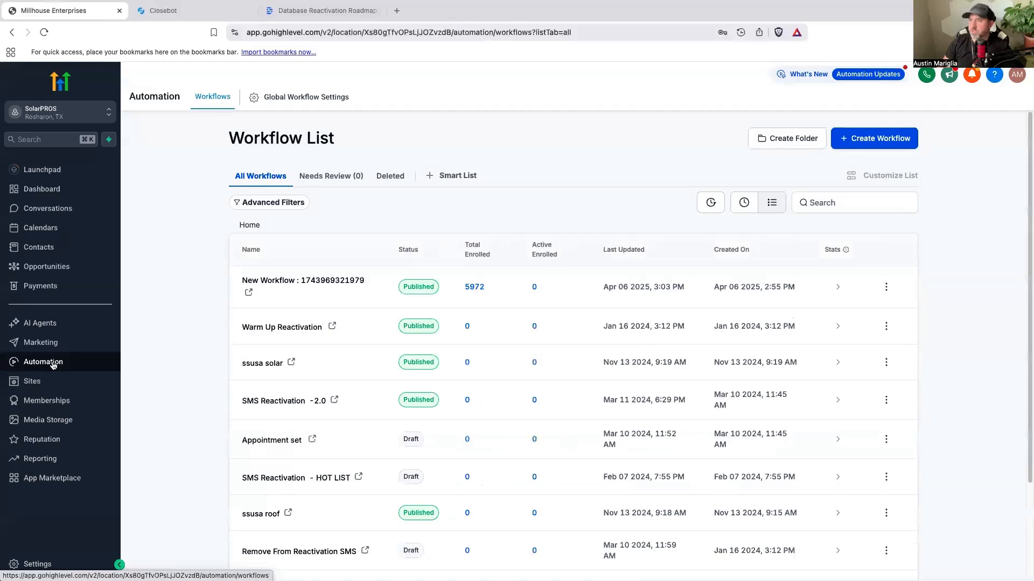
pyautogui.click(305, 177)
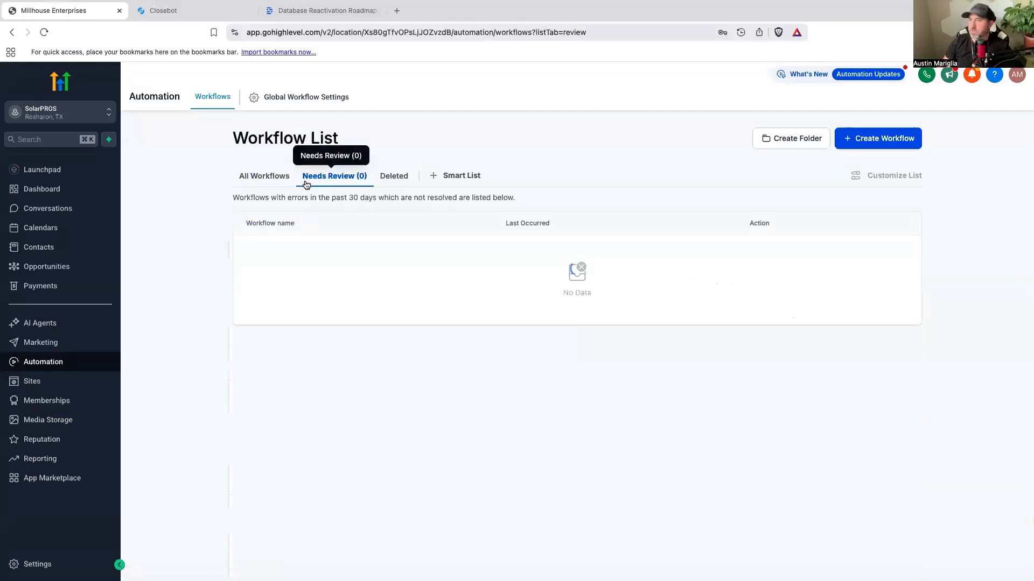
pyautogui.click(258, 177)
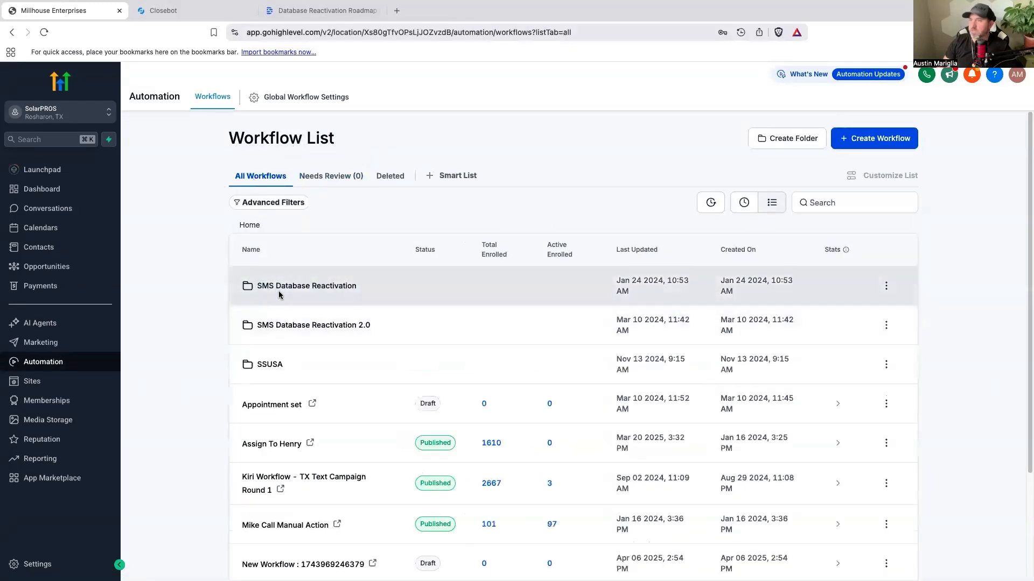
# Step: Examine the branches of the SMS Reactivation workflow in the SMS Database Reactivation folder and return to the main workflow list
pyautogui.click(283, 289)
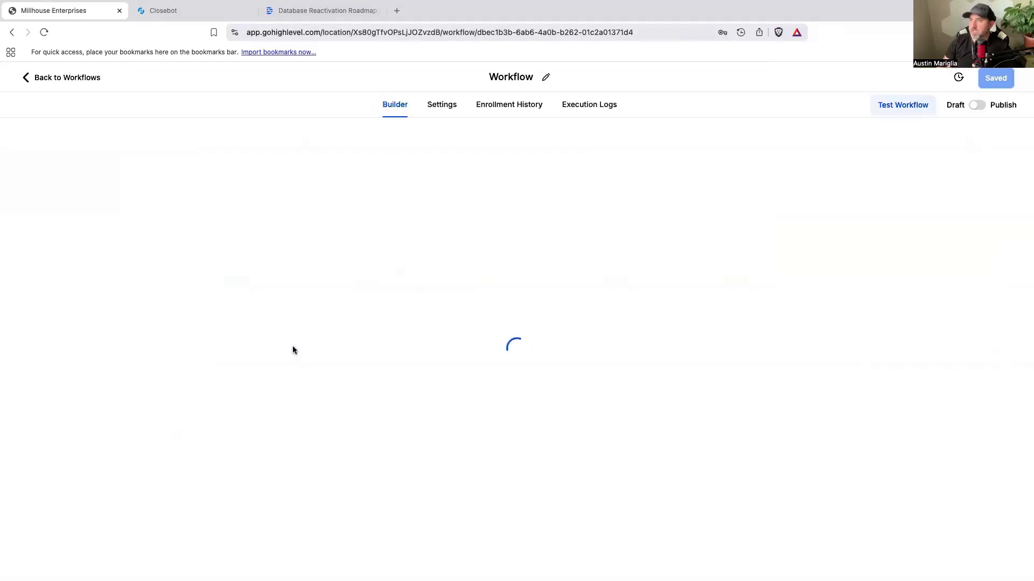
pyautogui.scroll(-8, 312, 328)
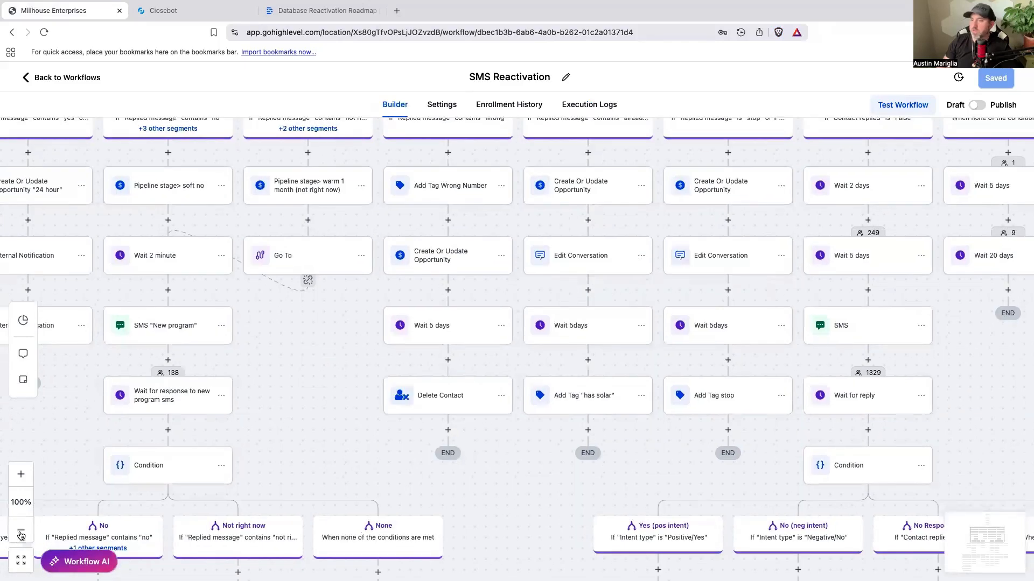
pyautogui.click(21, 534)
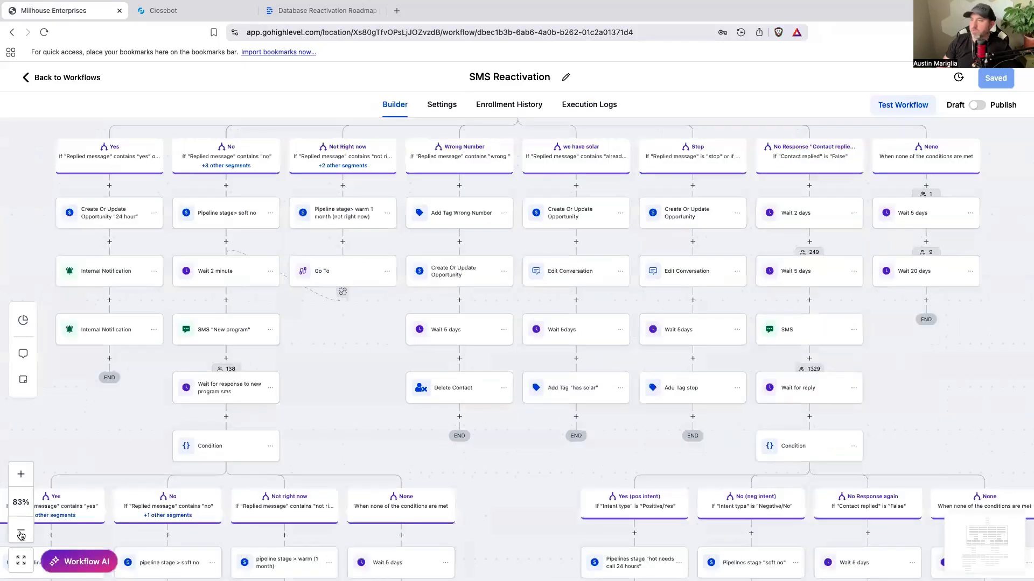
pyautogui.click(21, 534)
pyautogui.click(21, 534)
pyautogui.scroll(-5, 182, 330)
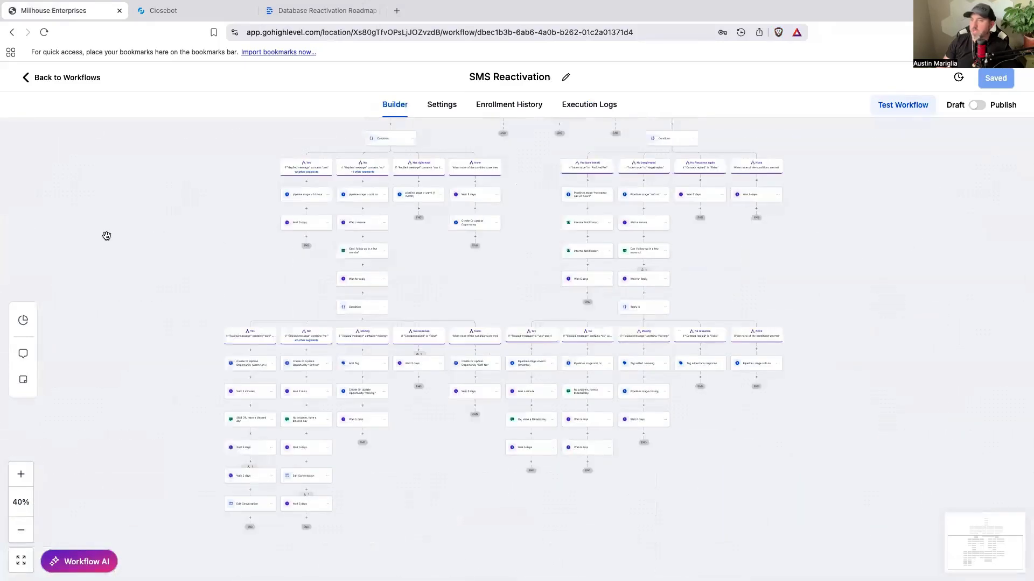
pyautogui.click(86, 80)
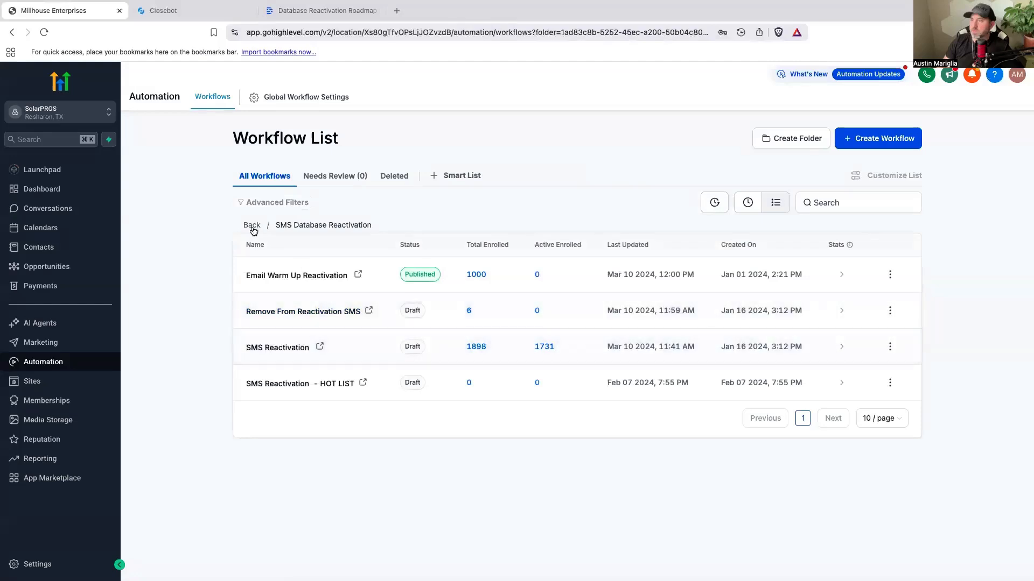
pyautogui.click(252, 227)
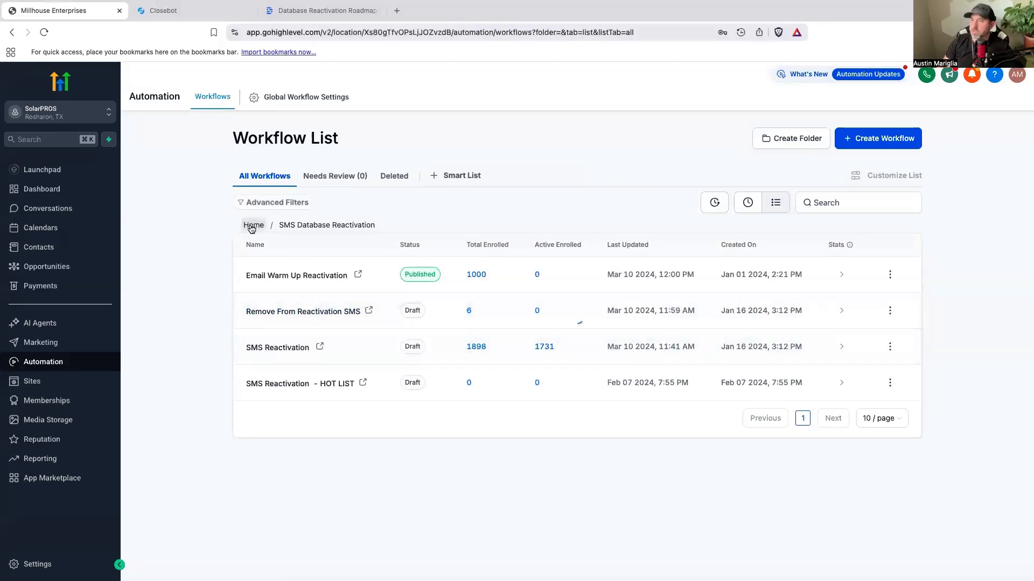
# Step: Create a workflow folder named with the owner's first name followed by "Closebot SMS DBR"
pyautogui.click(794, 143)
pyautogui.click(482, 358)
pyautogui.write('Austin')
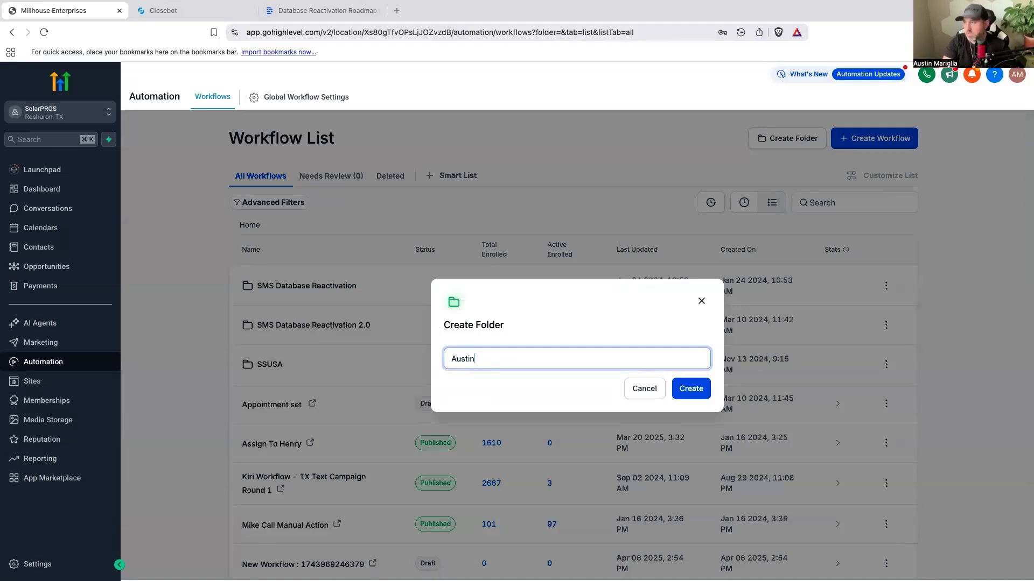
pyautogui.write(' Closebot ')
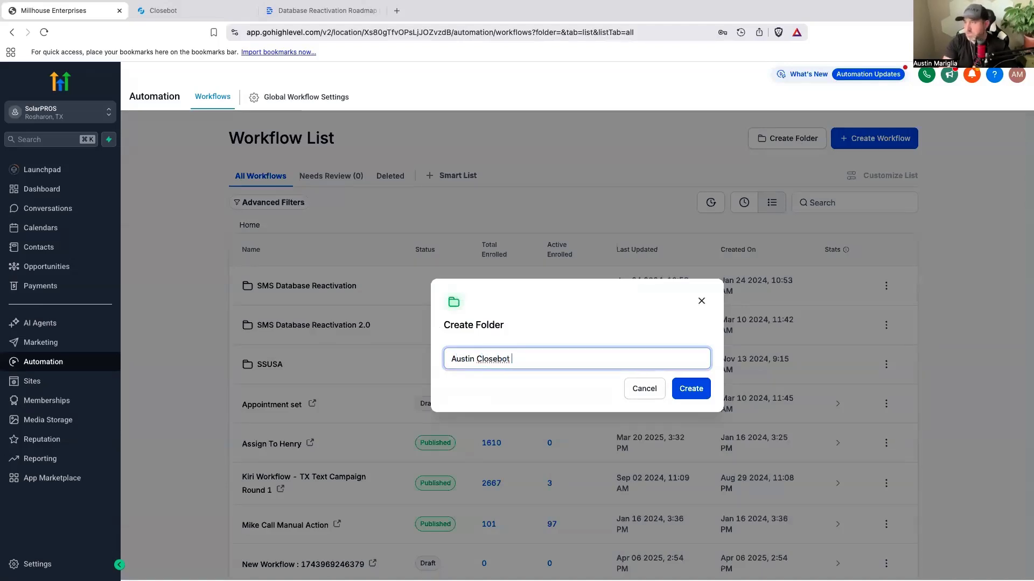
pyautogui.write('SMS DBR')
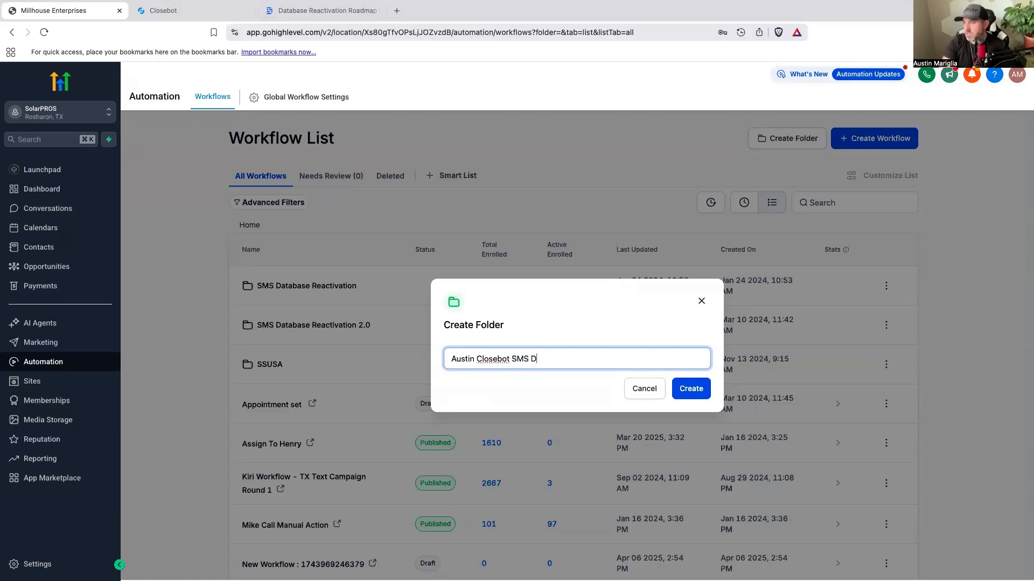
pyautogui.click(694, 389)
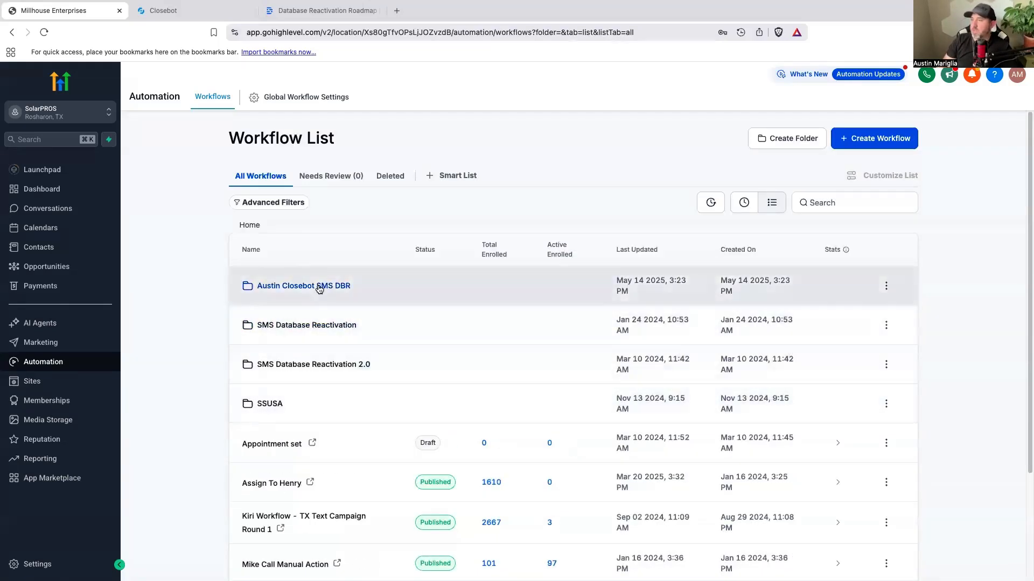
# Step: Create a new workflow from scratch inside the new Closebot SMS DBR folder
pyautogui.click(318, 285)
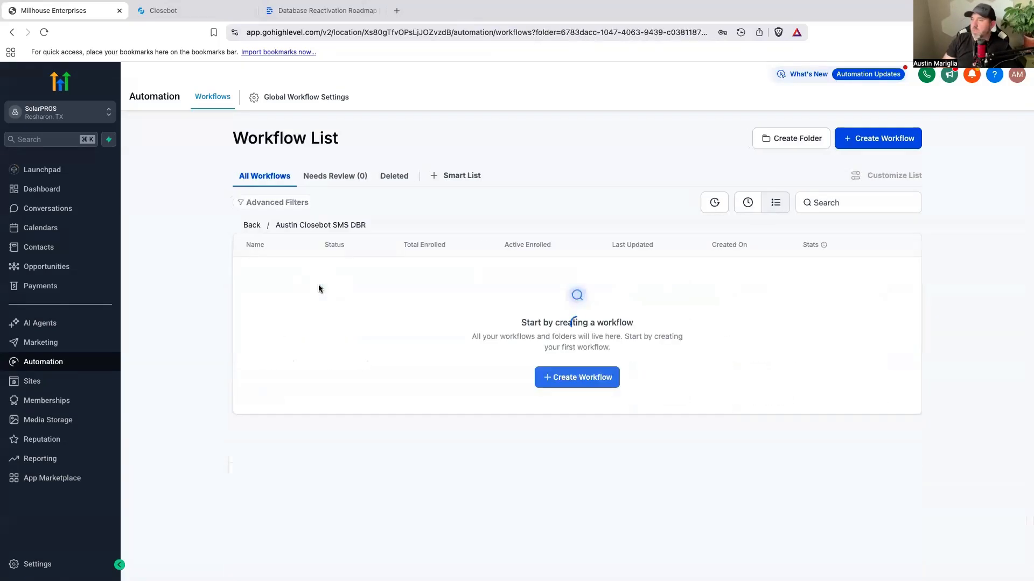
pyautogui.click(570, 378)
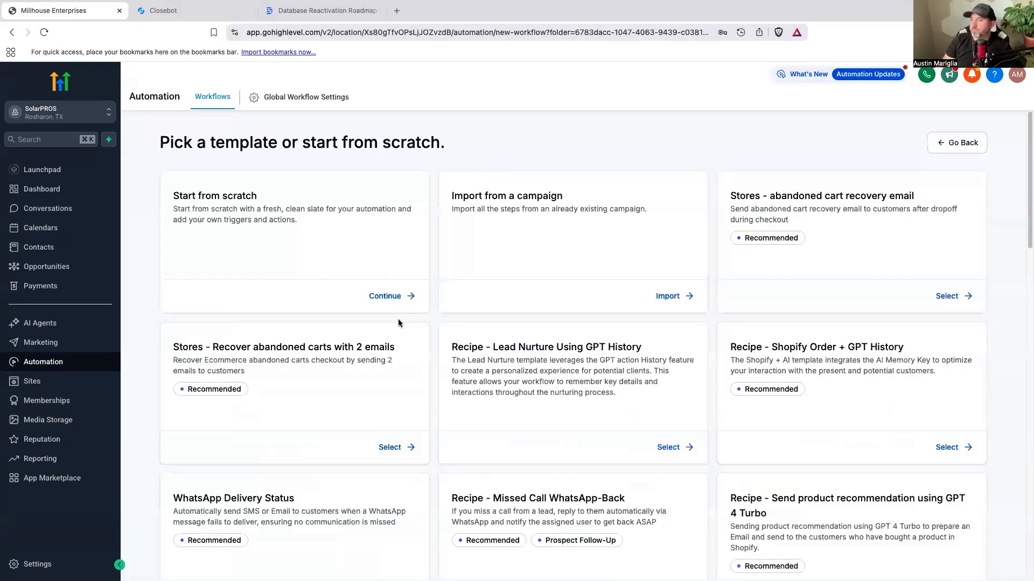
pyautogui.click(391, 297)
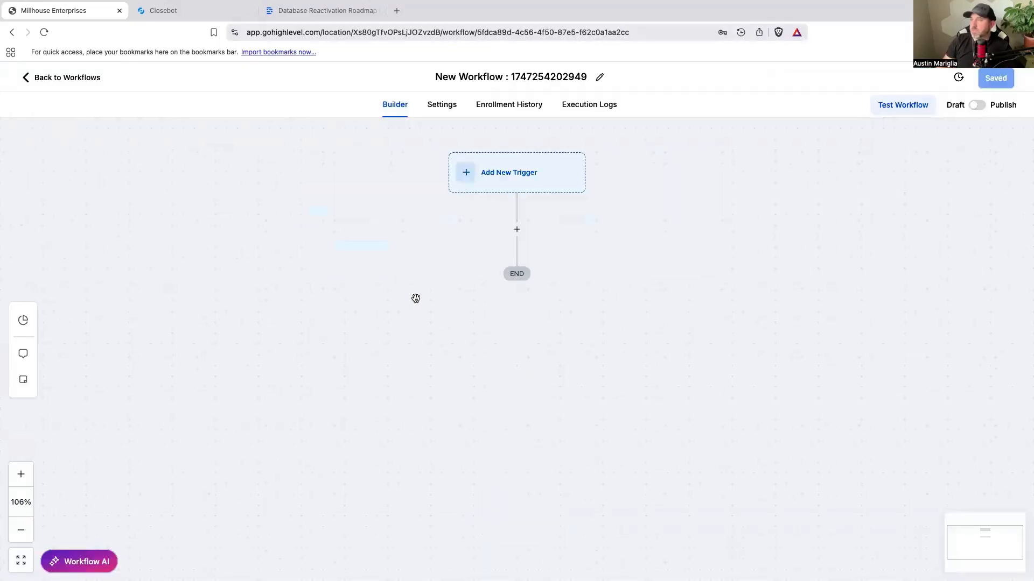
# Step: Rename the workflow as "1- Database Reactivation Starting Message"
pyautogui.click(525, 76)
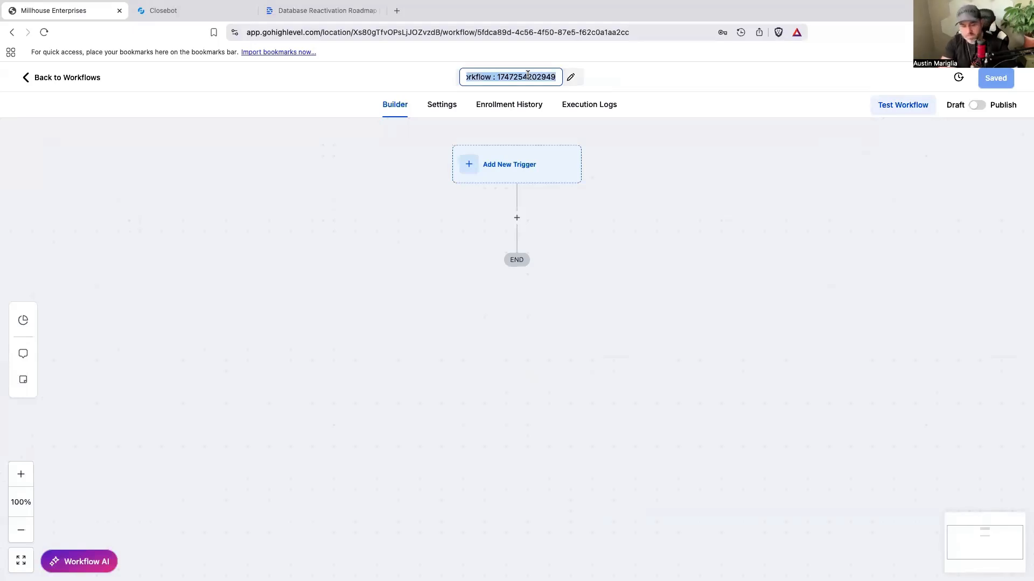
pyautogui.write('1- Database Reac')
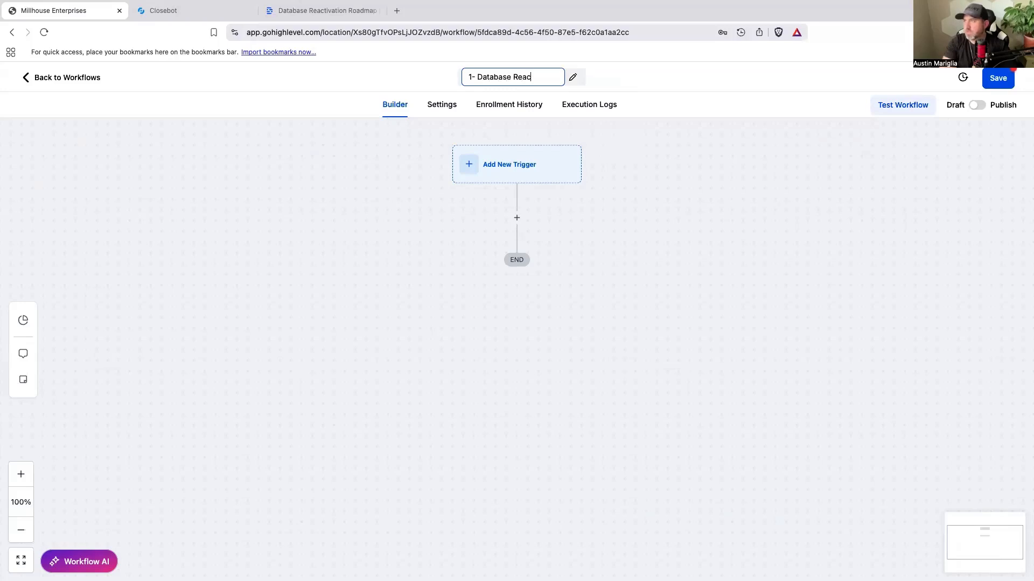
pyautogui.write('tivation Starting Message')
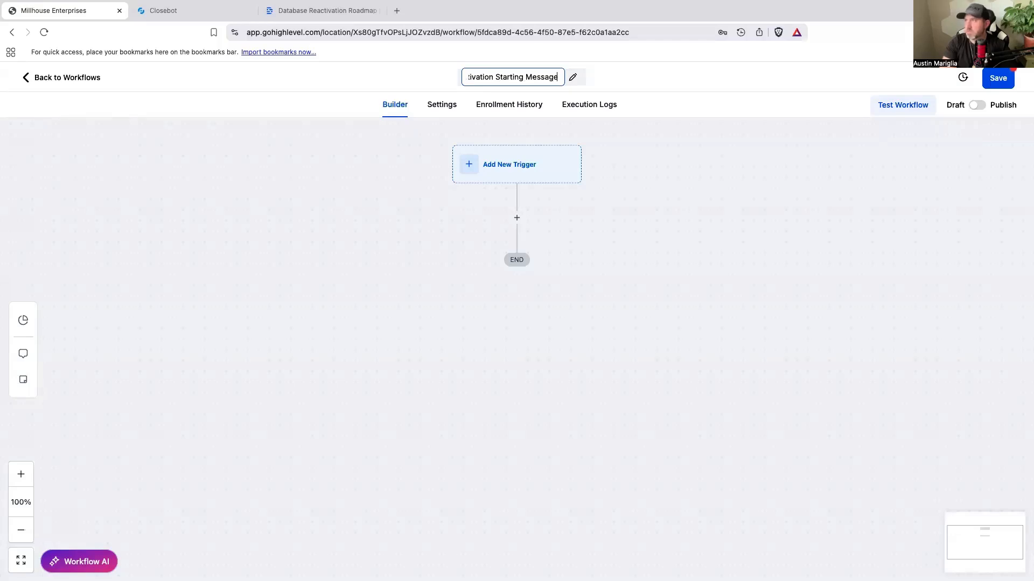
pyautogui.click(730, 200)
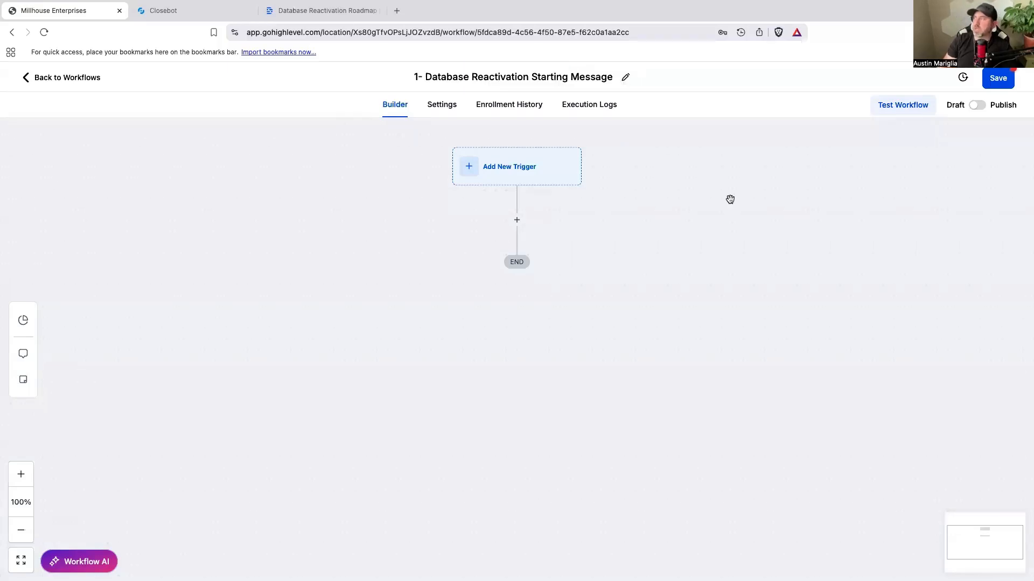
# Step: Save the workflow and switch it from Draft to Publish
pyautogui.click(994, 79)
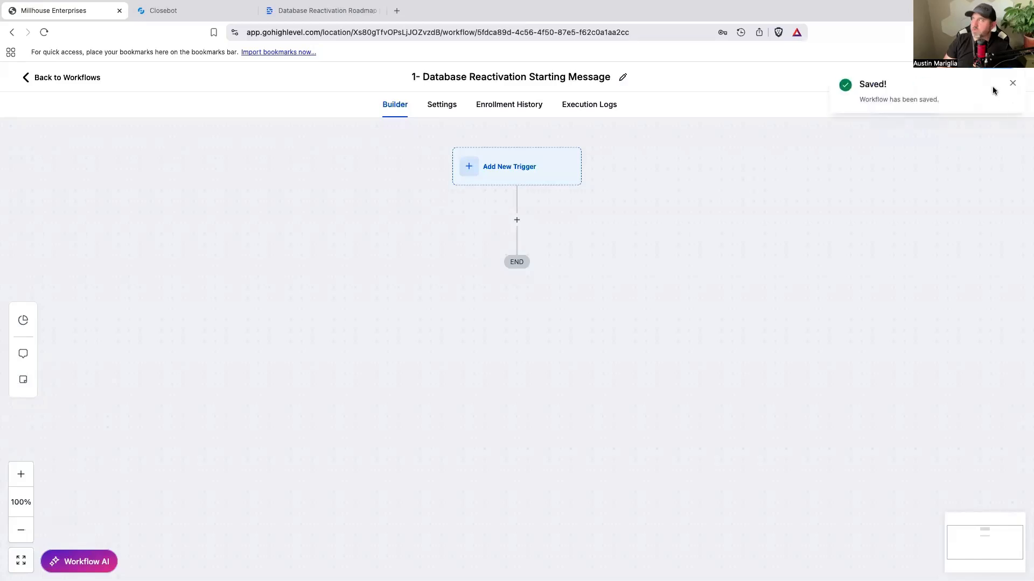
pyautogui.click(1012, 84)
pyautogui.click(973, 105)
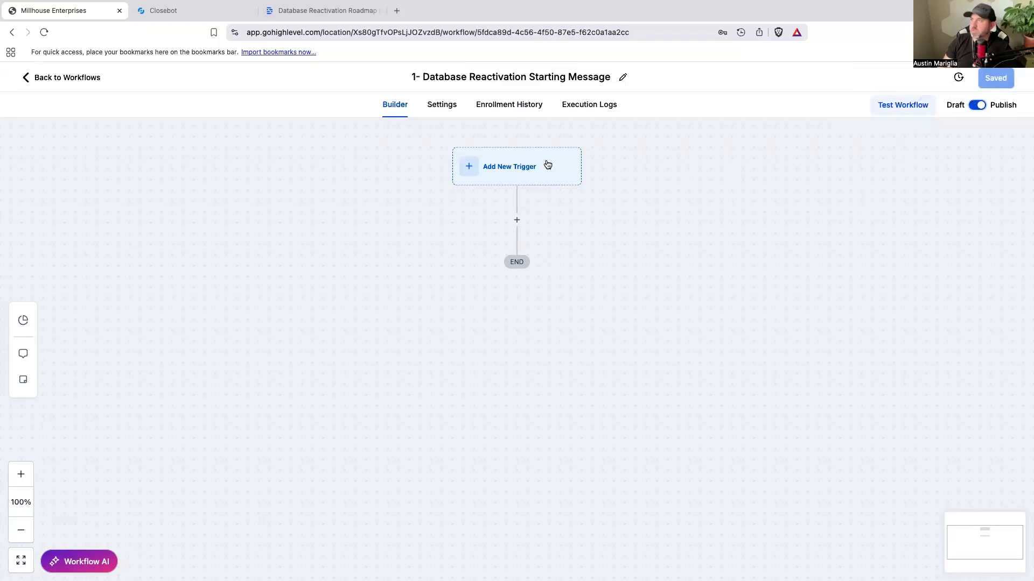
# Step: Add a Send SMS action below the workflow's trigger placeholder
pyautogui.click(517, 220)
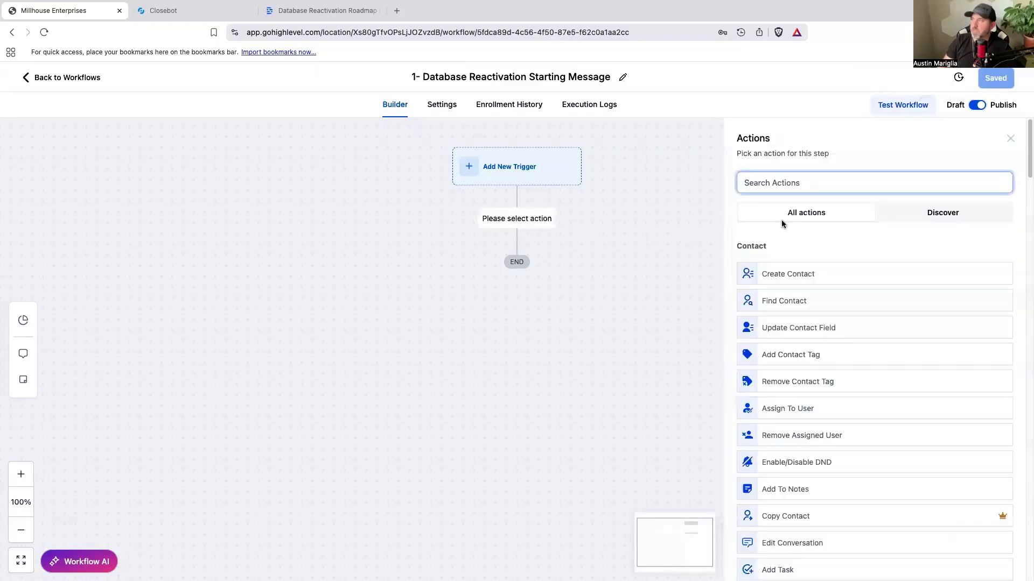
pyautogui.write('ms')
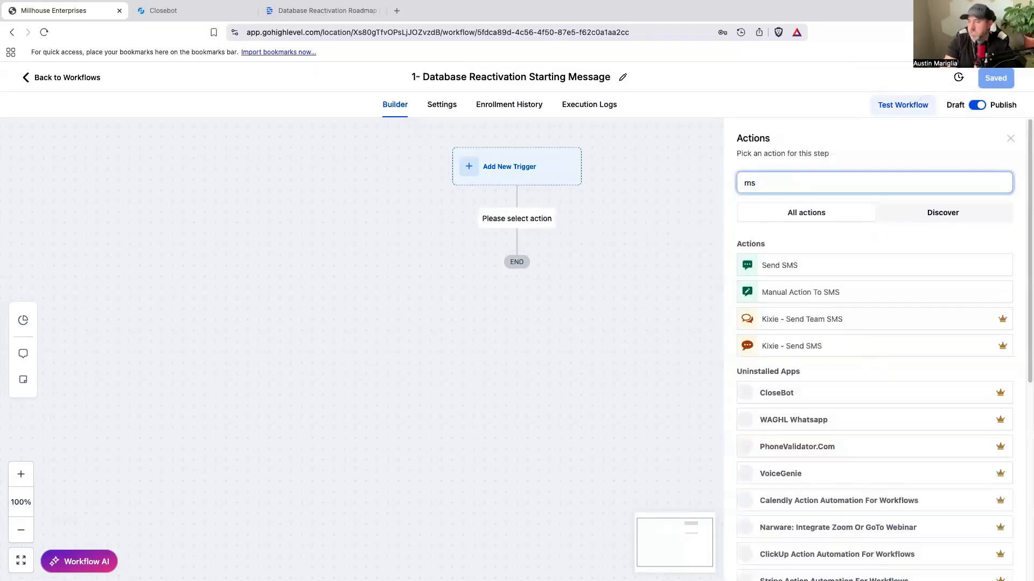
pyautogui.press('BackSpace')
pyautogui.press('BackSpace')
pyautogui.write('sms')
pyautogui.click(775, 267)
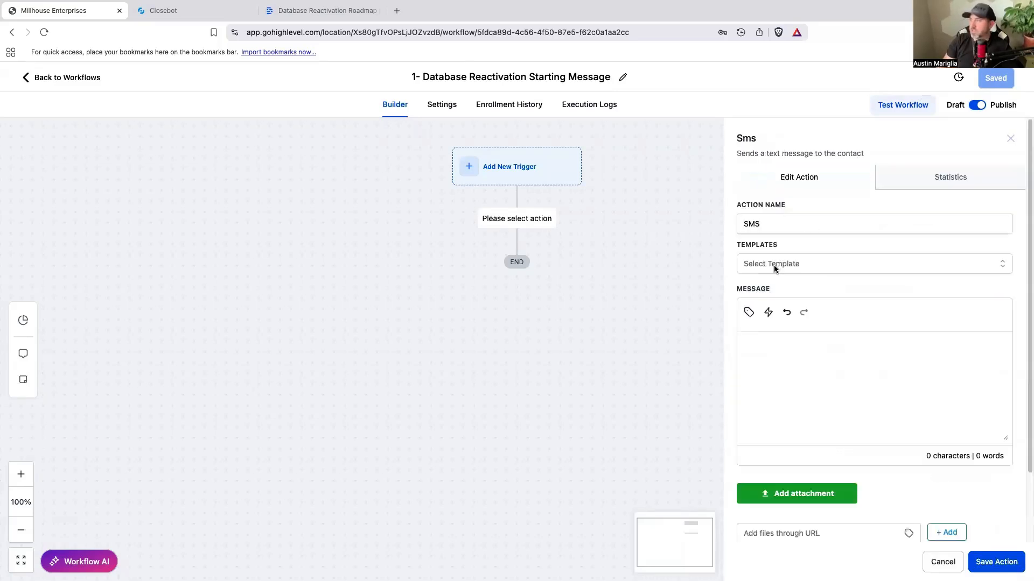
# Step: Write the SMS message "Good afternoon, is this {{contact.first_name}}?" using the contact's first name custom value, and save the action
pyautogui.click(793, 352)
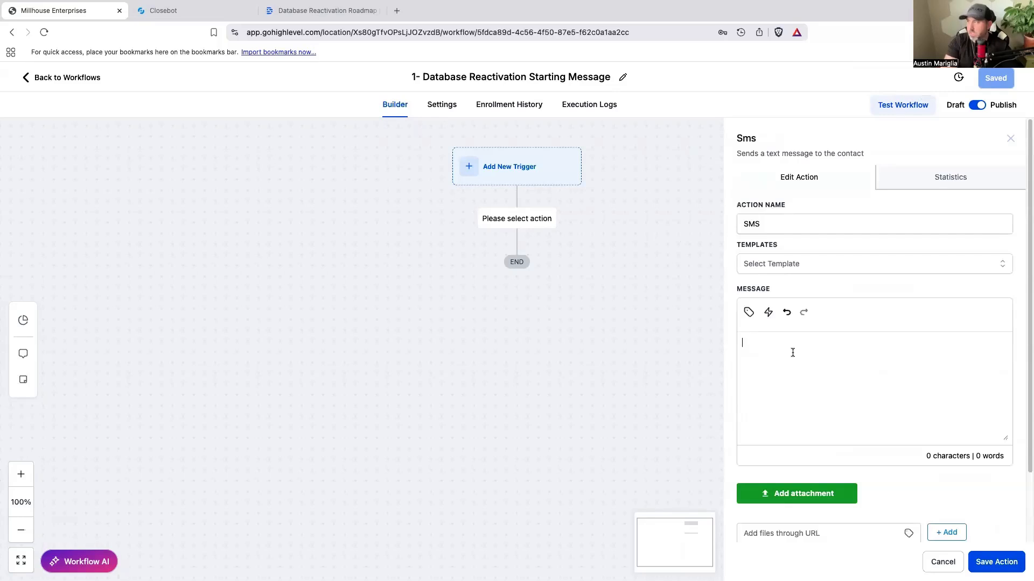
pyautogui.write('Hello')
pyautogui.hotkey('ctrl', 'a')
pyautogui.write('Good afternoo')
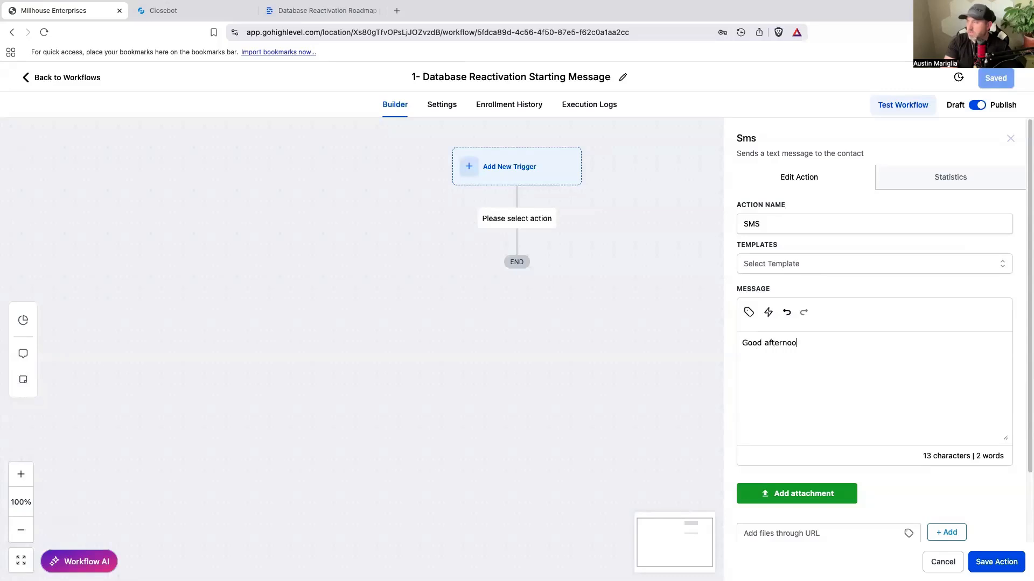
pyautogui.write('n, is this')
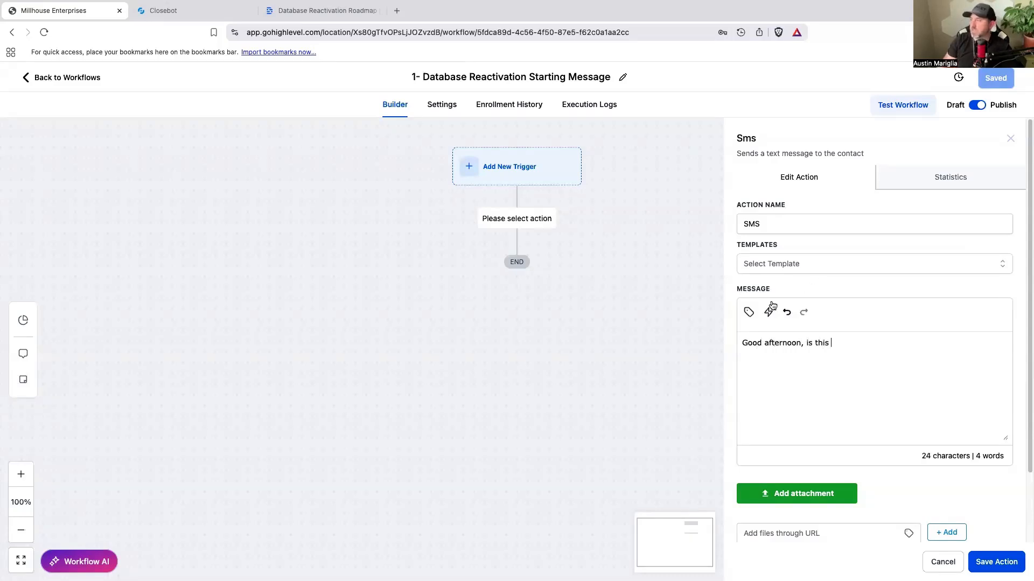
pyautogui.click(749, 312)
pyautogui.click(697, 368)
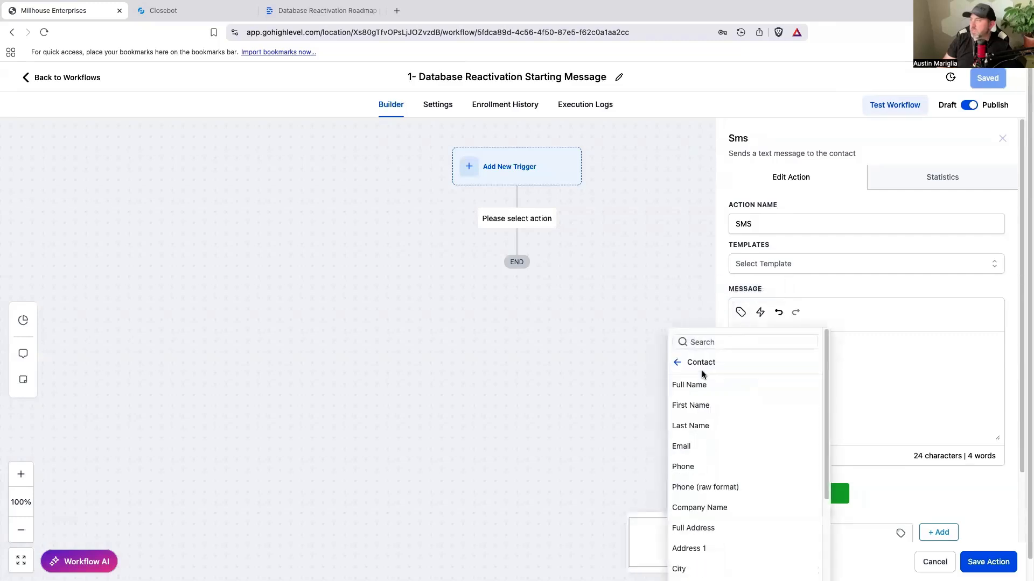
pyautogui.click(701, 412)
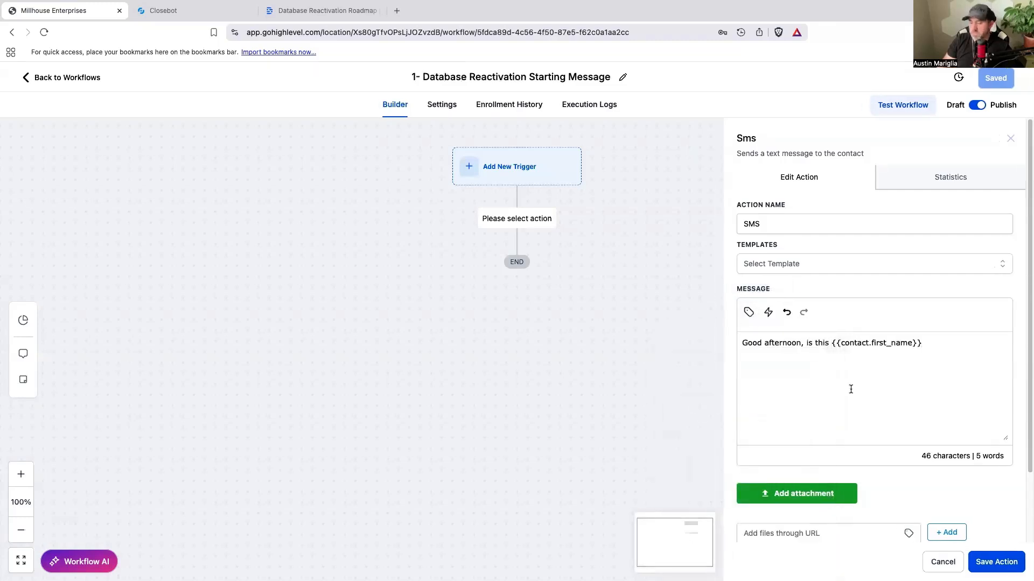
pyautogui.write('?')
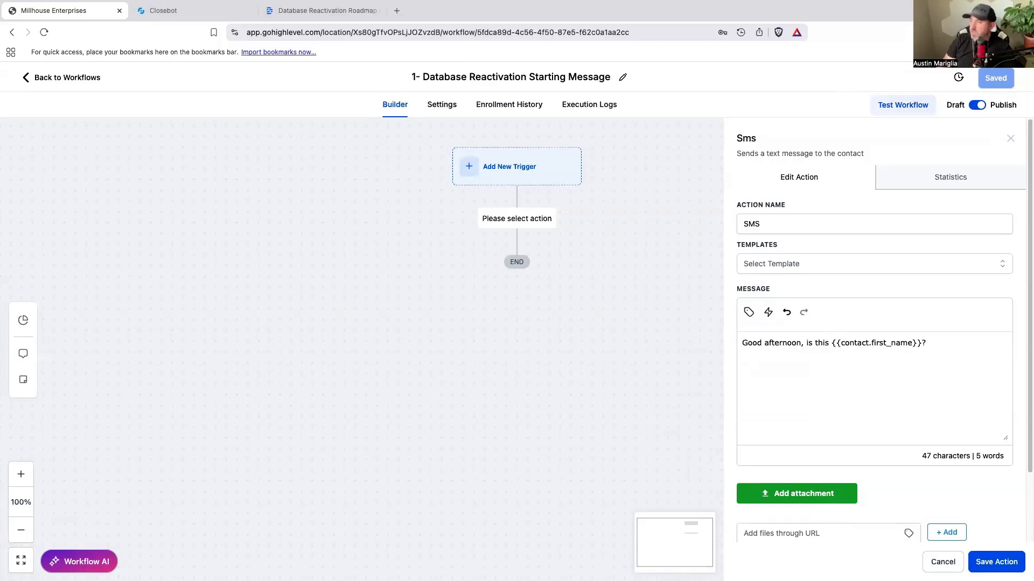
pyautogui.click(997, 562)
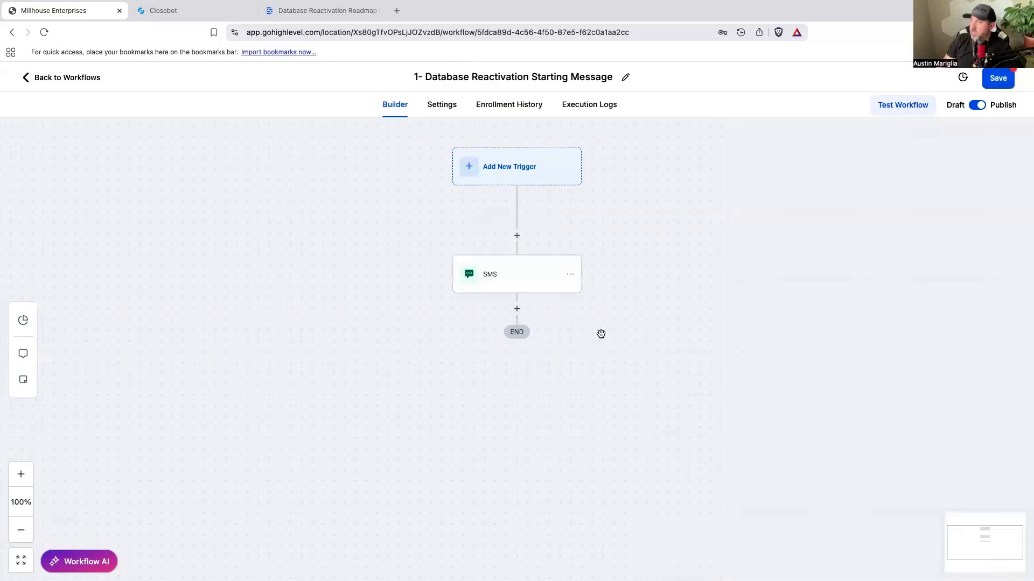
# Step: Rename the SMS action as SMS - Is this "first name" and save it
pyautogui.click(554, 283)
pyautogui.click(802, 223)
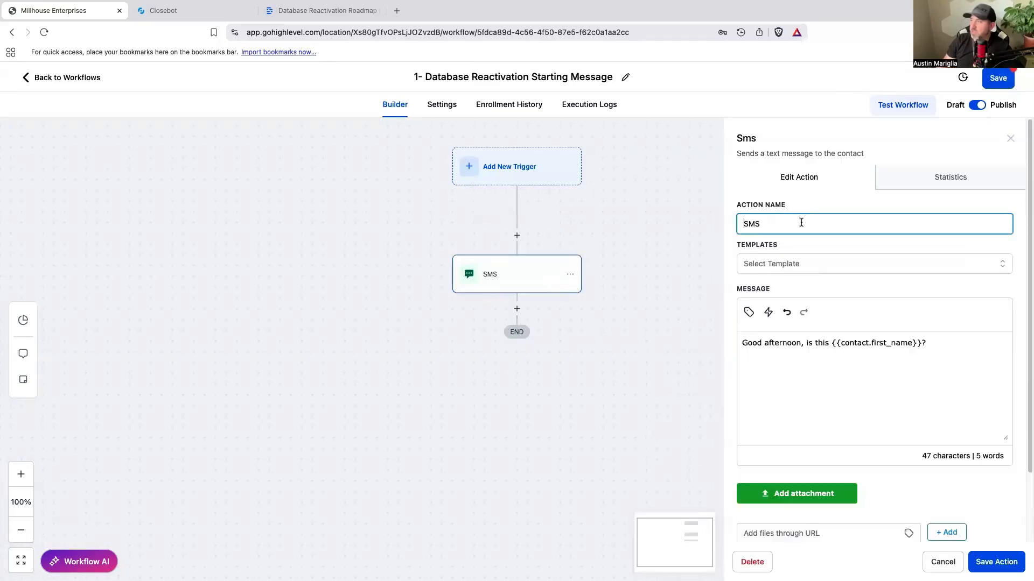
pyautogui.write('- Is this "fir')
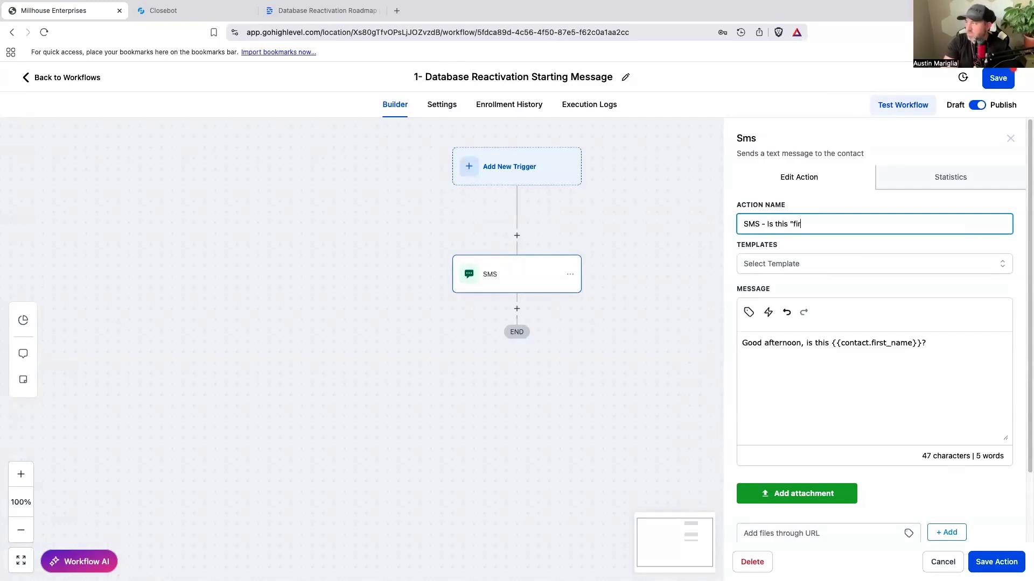
pyautogui.write('st name"')
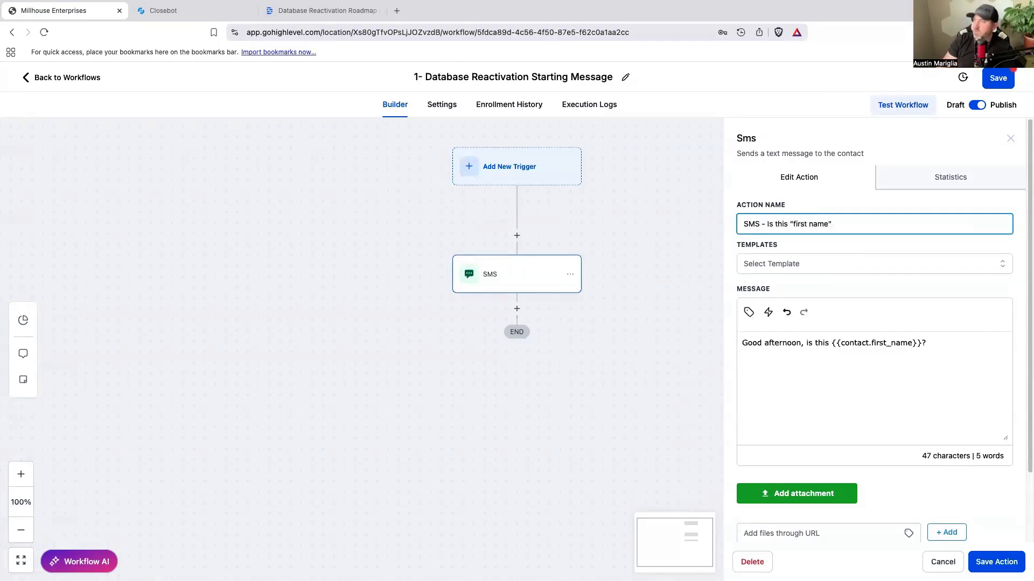
pyautogui.click(1000, 563)
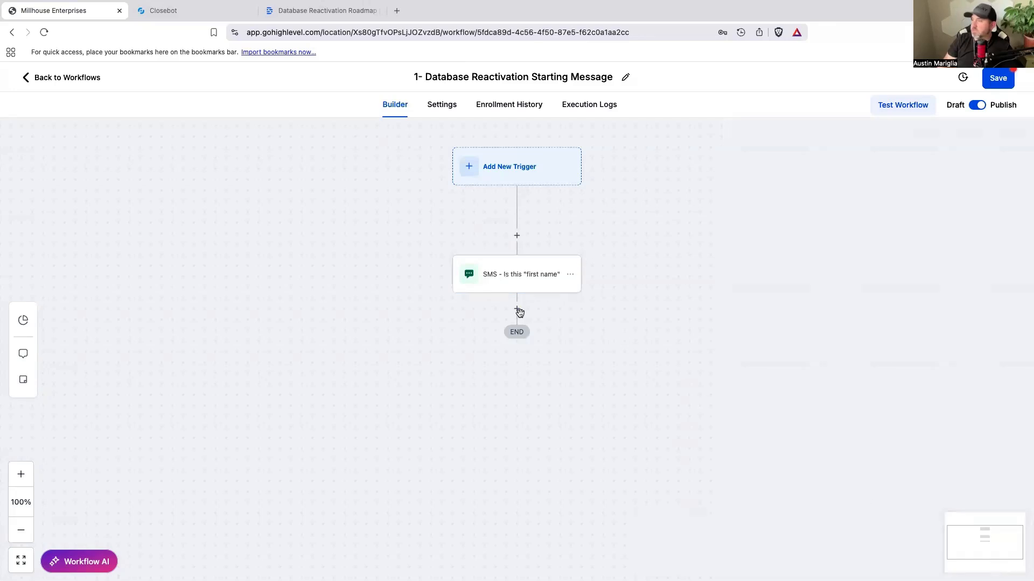
# Step: Add an Add Contact Tag action directly below the SMS action in the workflow
pyautogui.click(516, 308)
pyautogui.write('add')
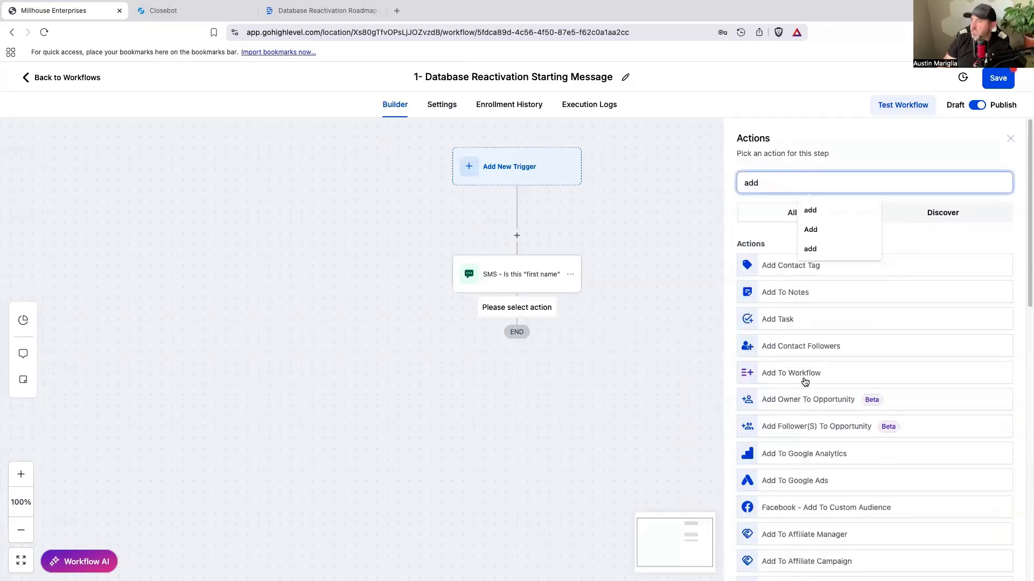
pyautogui.doubleClick(761, 182)
pyautogui.write('Tag')
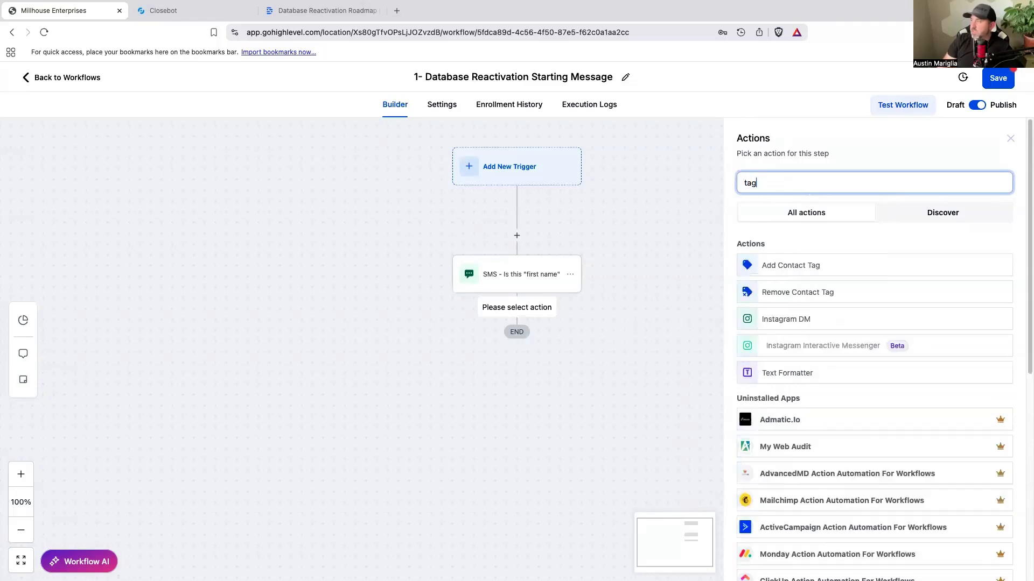
pyautogui.click(792, 266)
# Step: Create the new tag "v2dbr" for the Add Tag action, then save the action and the workflow
pyautogui.click(788, 258)
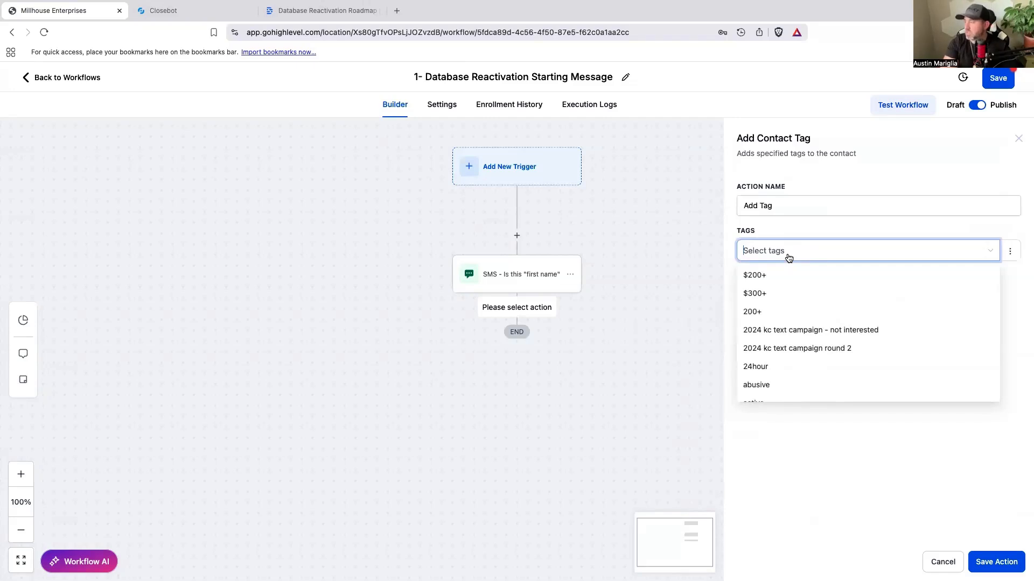
pyautogui.write('V')
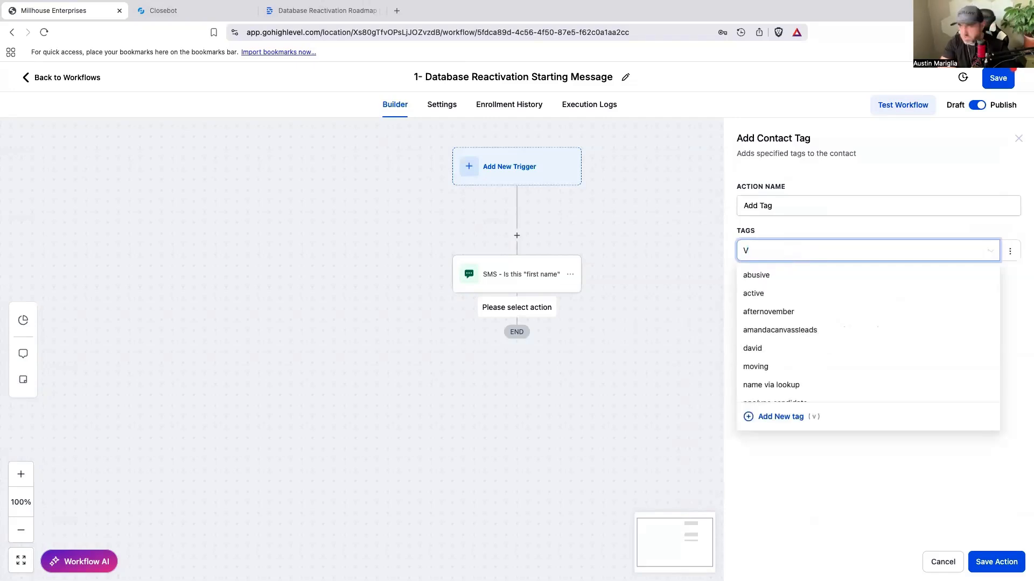
pyautogui.write('2DBR')
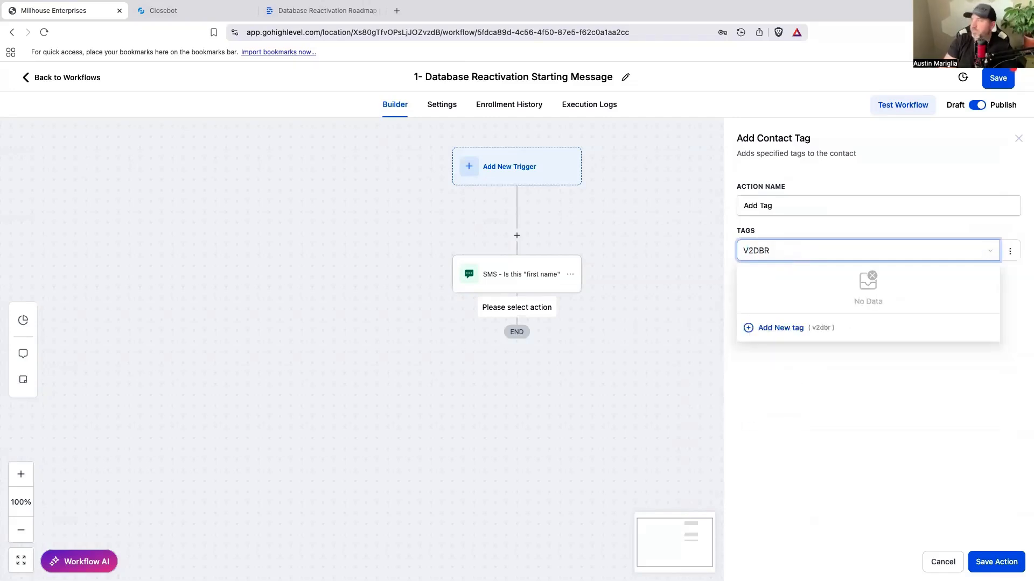
pyautogui.click(777, 330)
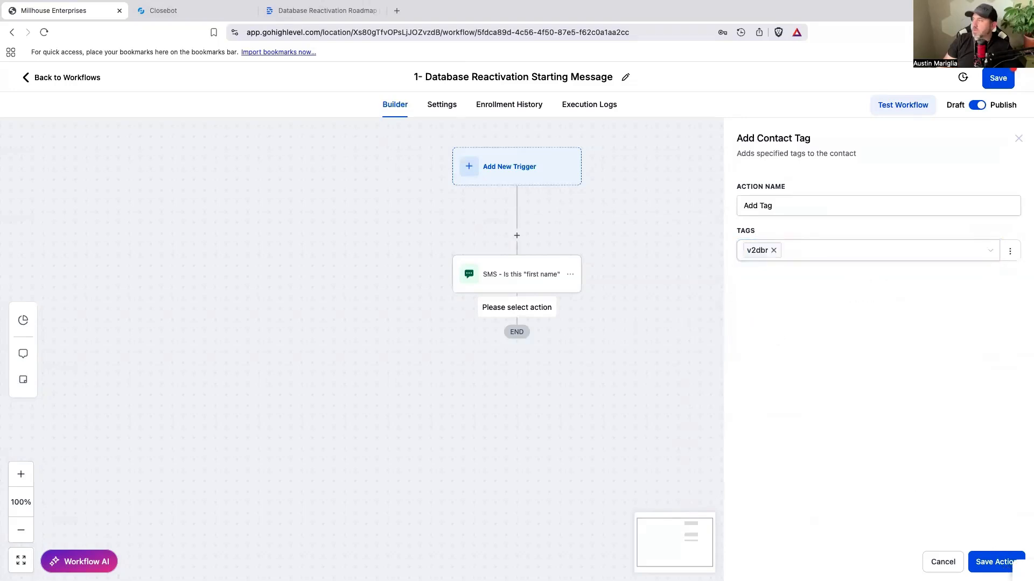
pyautogui.click(990, 561)
pyautogui.click(995, 82)
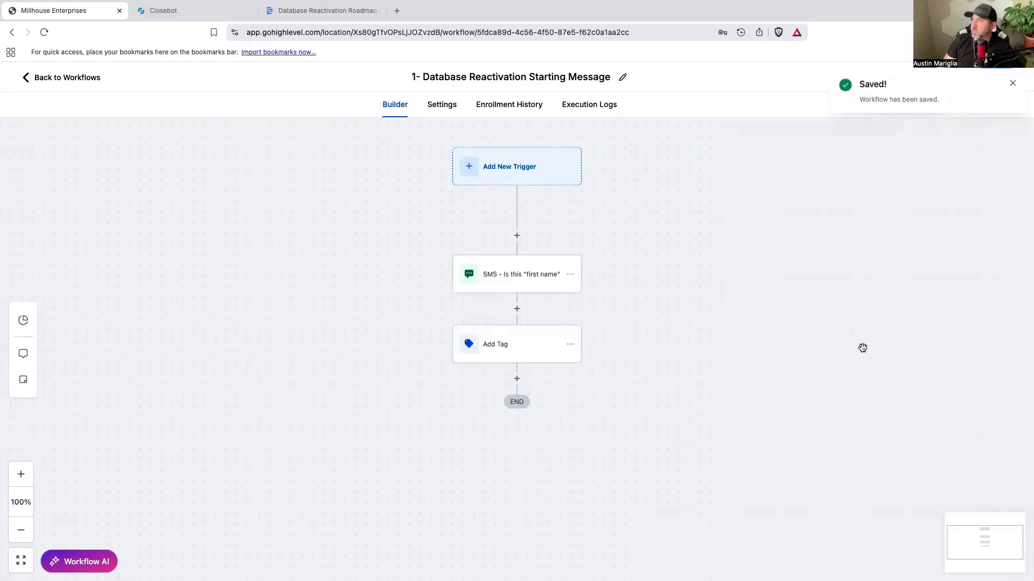
pyautogui.click(1013, 84)
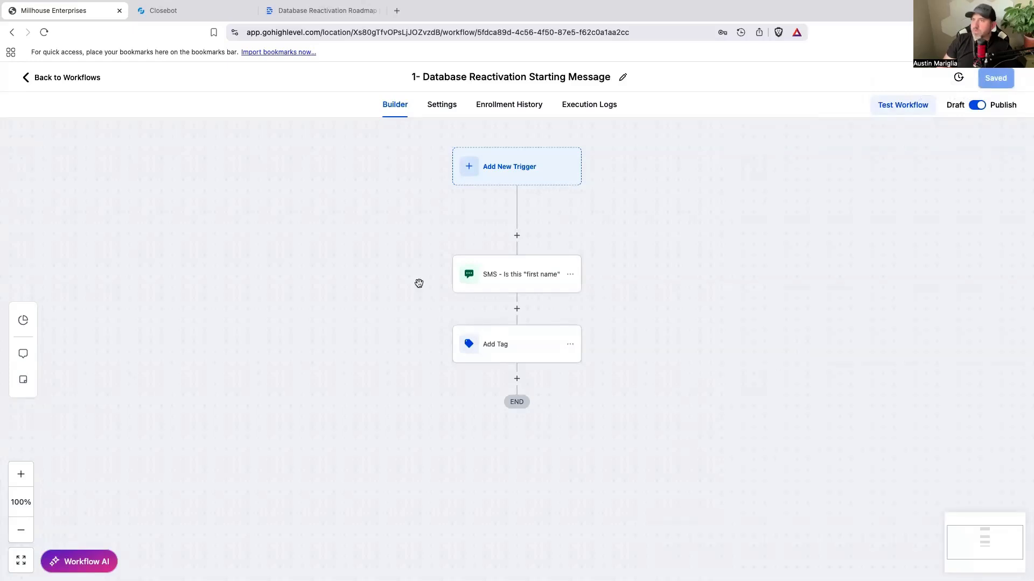
# Step: Leave the workflow and start a new opportunities pipeline named "Closebot V2 DBR"
pyautogui.click(85, 77)
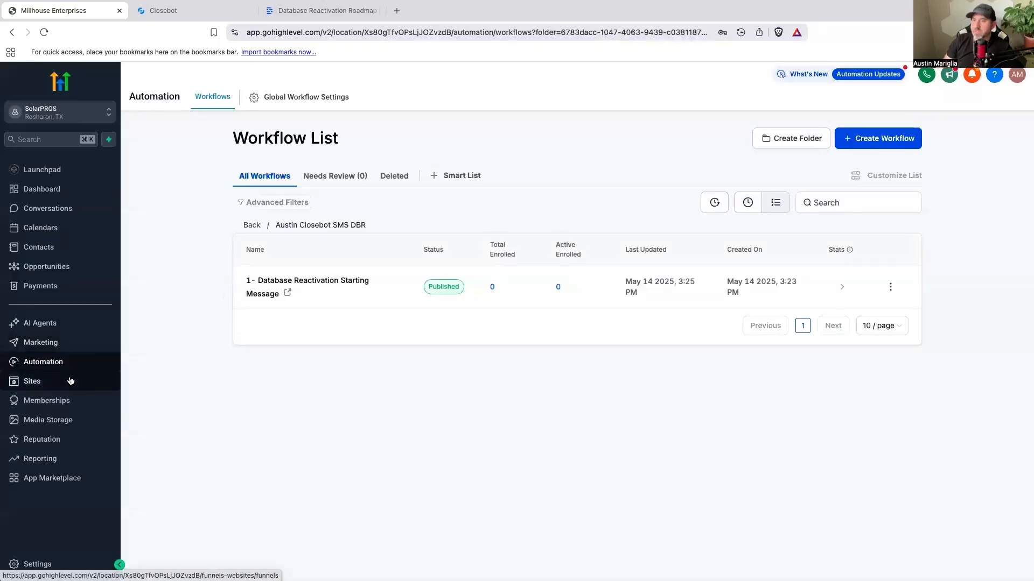
pyautogui.click(54, 267)
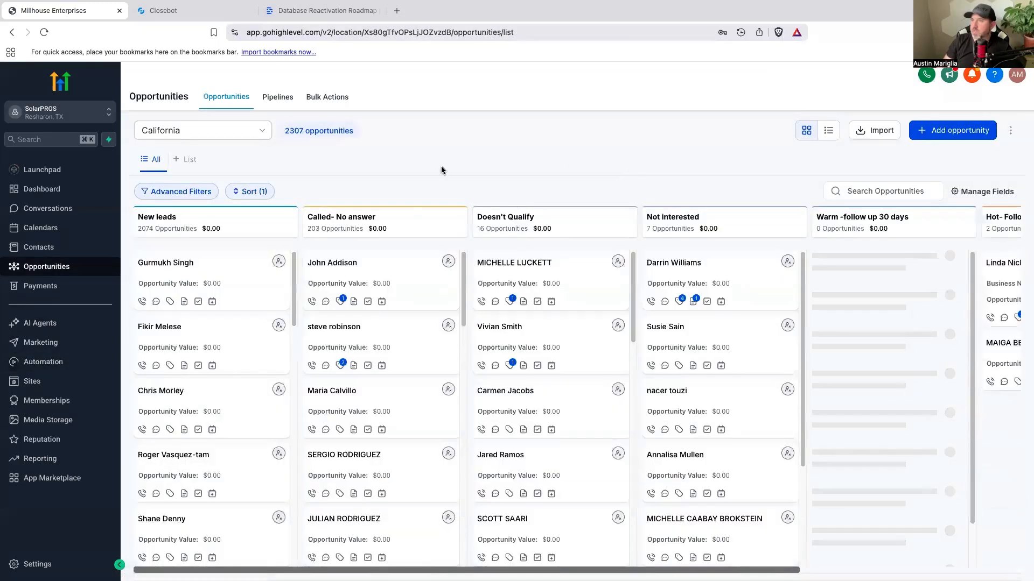
pyautogui.click(276, 97)
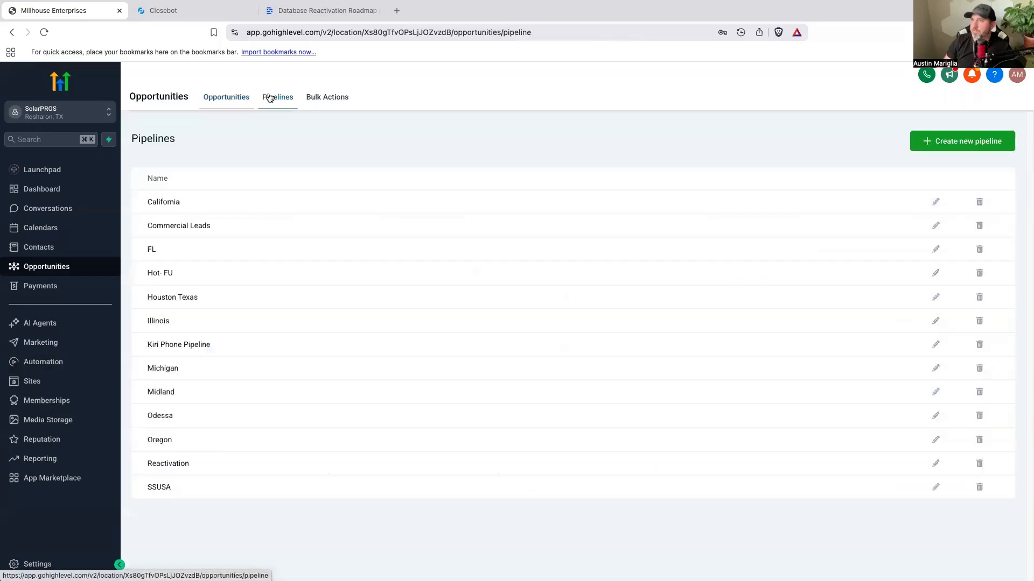
pyautogui.click(950, 143)
pyautogui.click(417, 143)
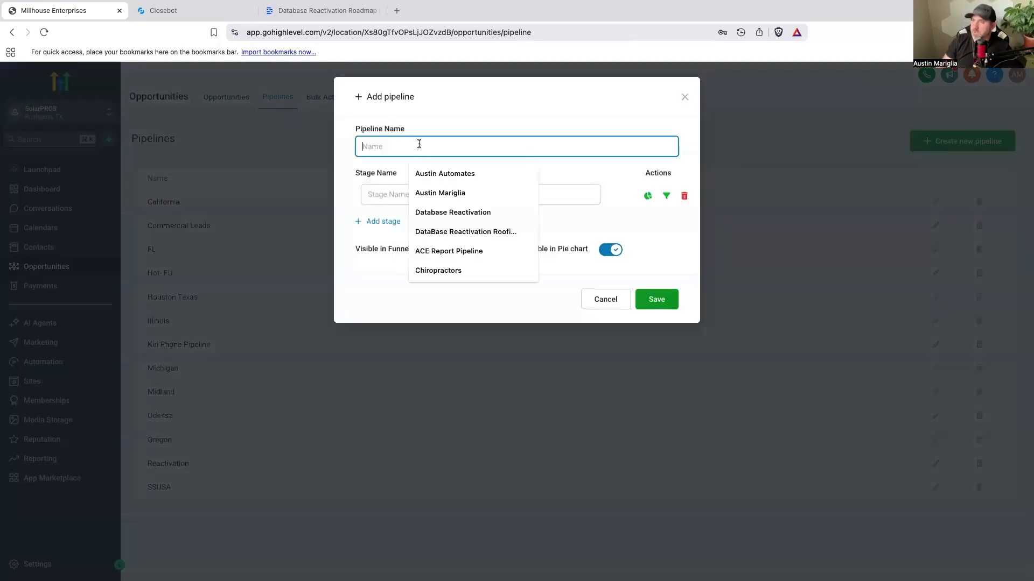
pyautogui.write('Clos')
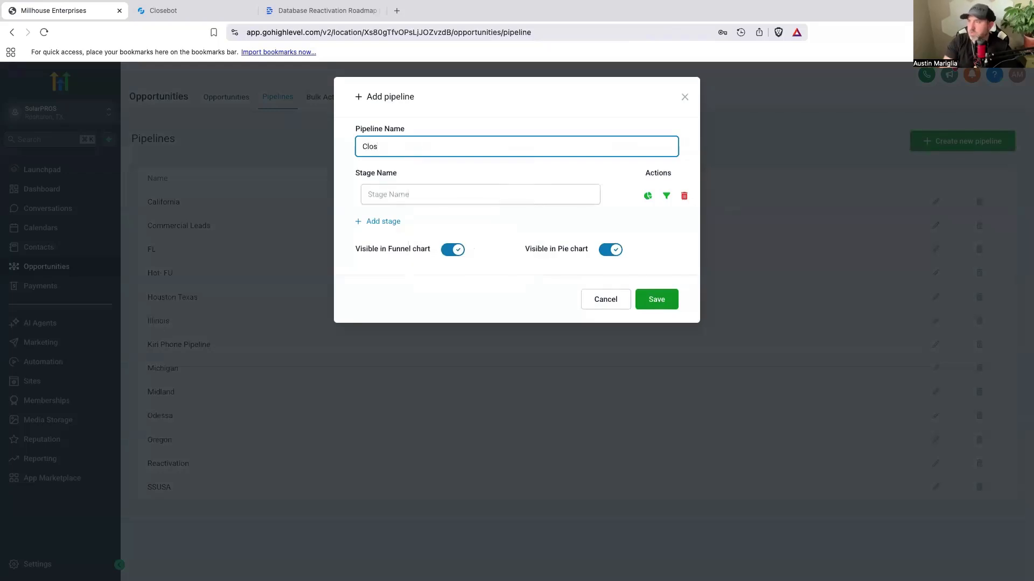
pyautogui.write('ebot V2 DBR')
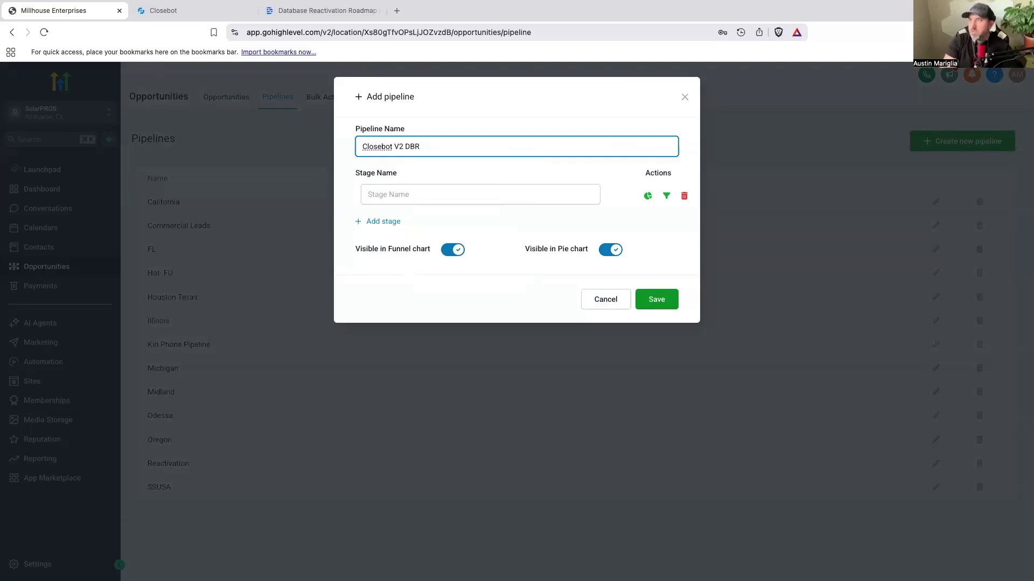
# Step: Add the pipeline stages "Message Sent", "Responded", "Call Now" and "Call later" in that order
pyautogui.click(406, 199)
pyautogui.write('Message Sent')
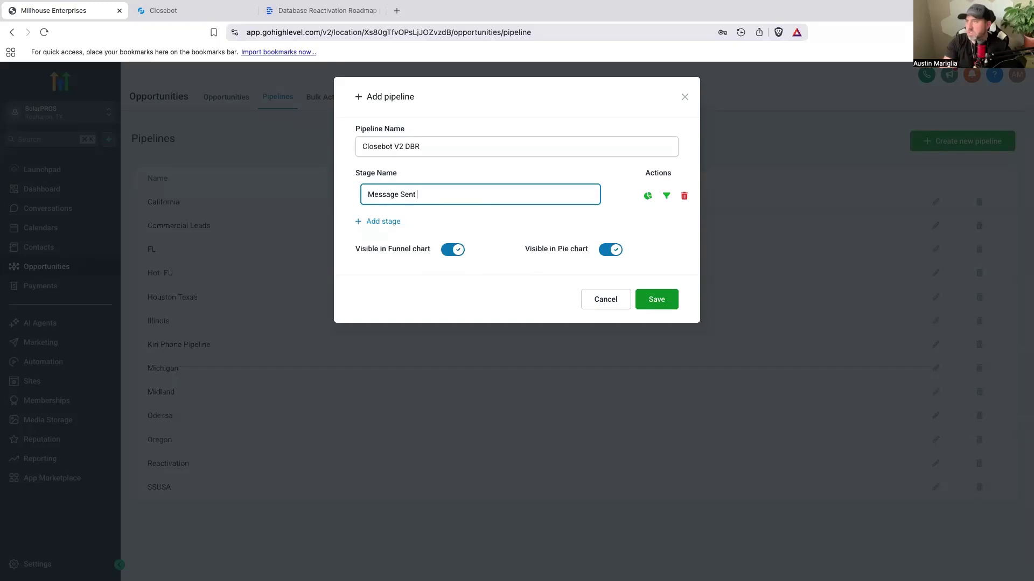
pyautogui.click(389, 222)
pyautogui.write('Responded')
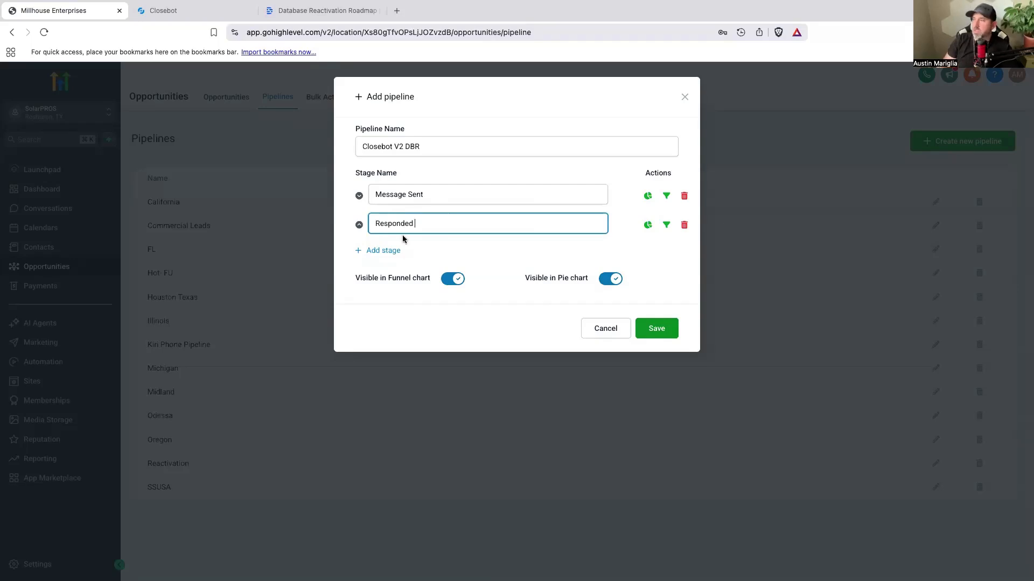
pyautogui.click(390, 251)
pyautogui.write('Call Now')
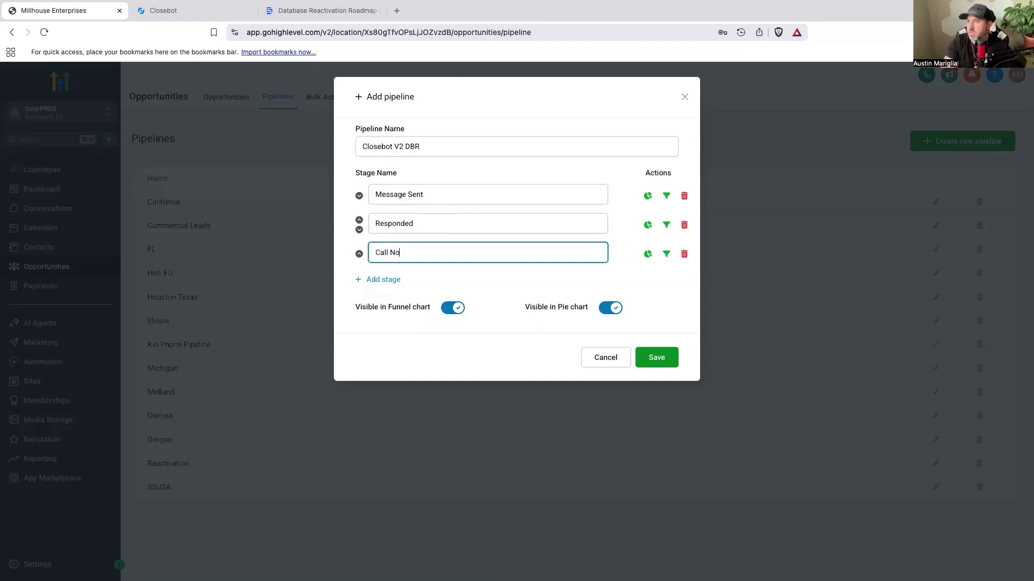
pyautogui.click(391, 279)
pyautogui.write('Call later')
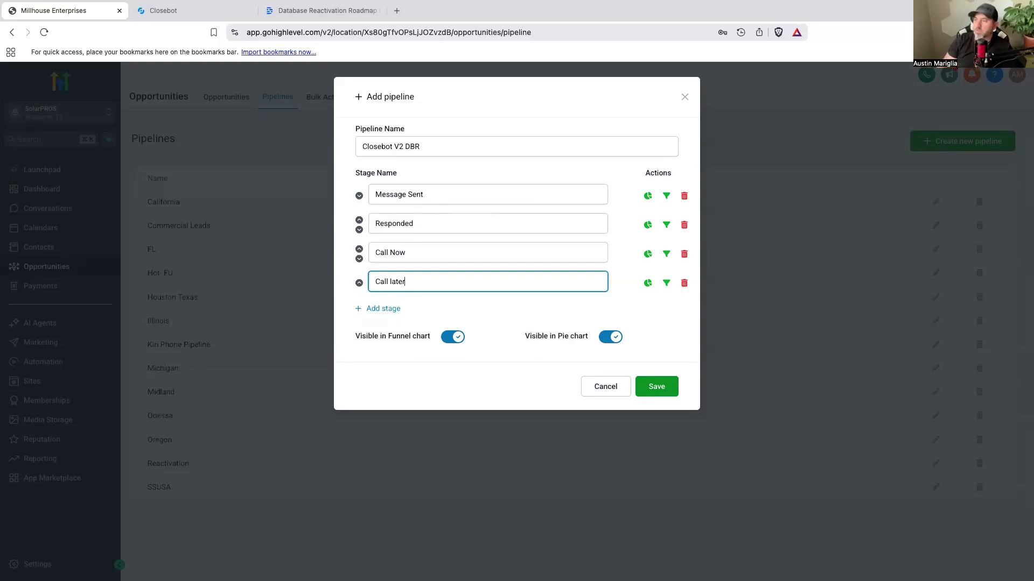
# Step: Add the stages "Not interested", "Wrong number" and "Appointment set" after "Call later", and save the pipeline
pyautogui.click(392, 309)
pyautogui.write('Not interested')
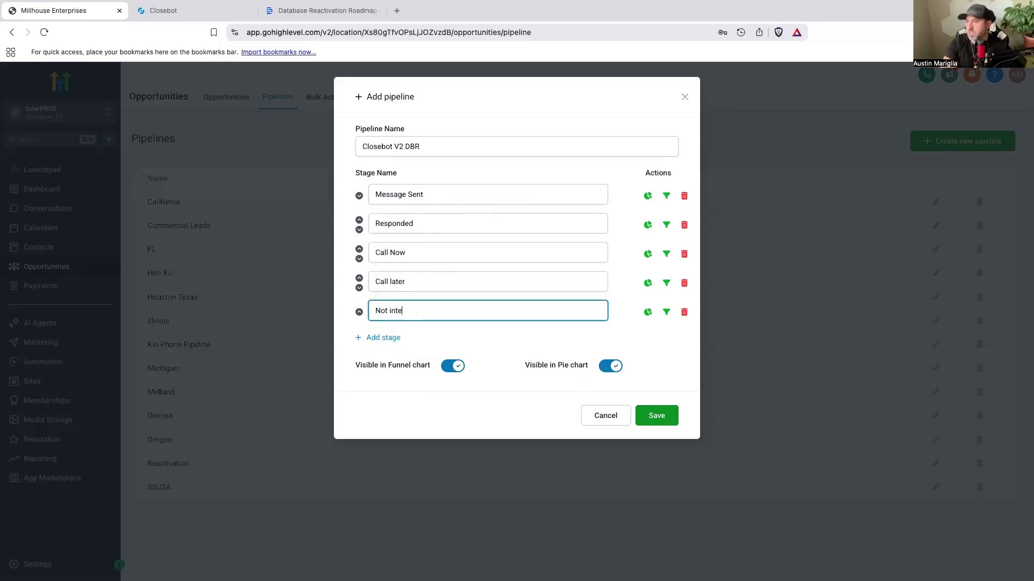
pyautogui.click(393, 339)
pyautogui.write('wrong number')
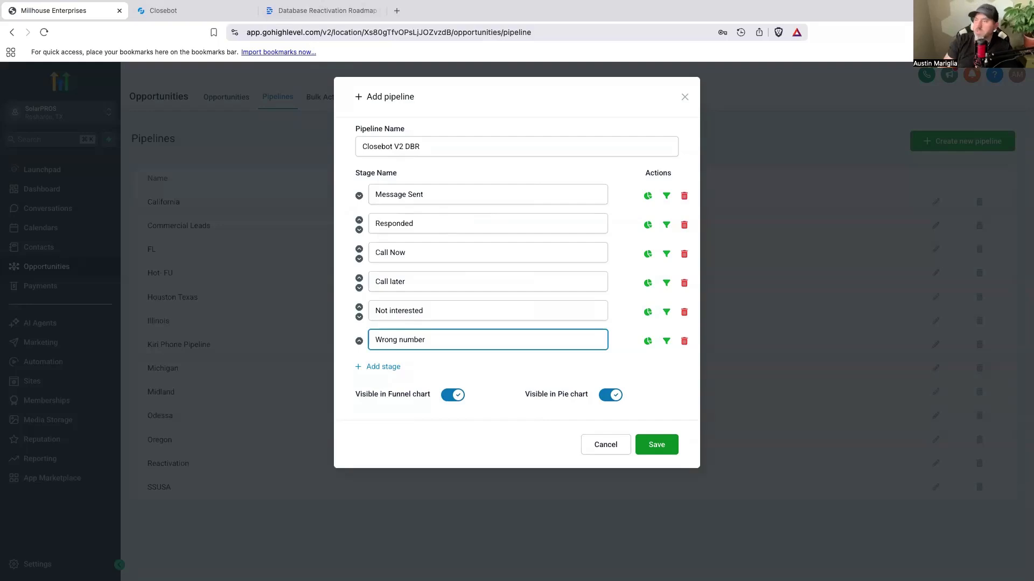
pyautogui.click(388, 367)
pyautogui.click(389, 370)
pyautogui.write('Appointment set')
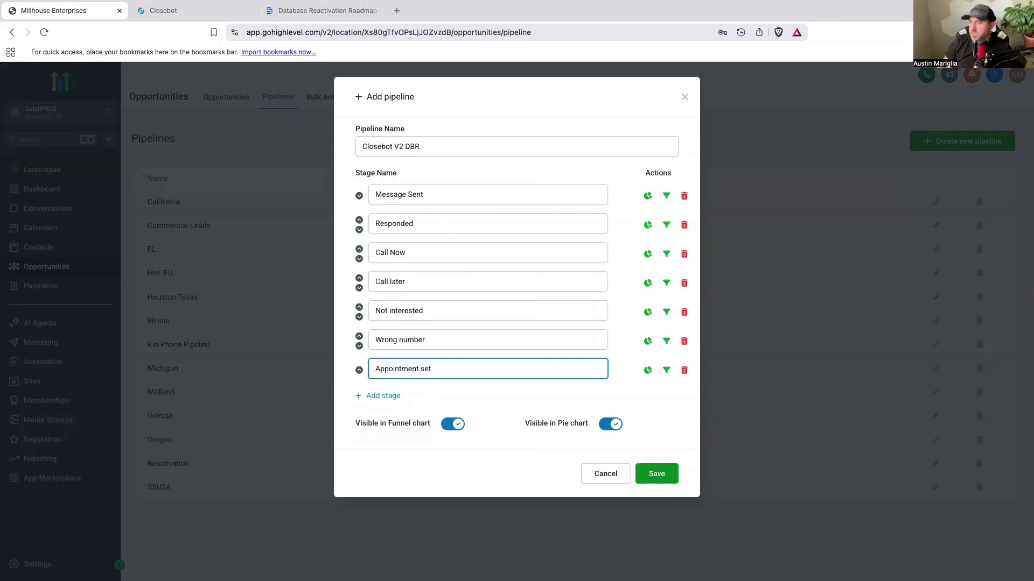
pyautogui.click(656, 478)
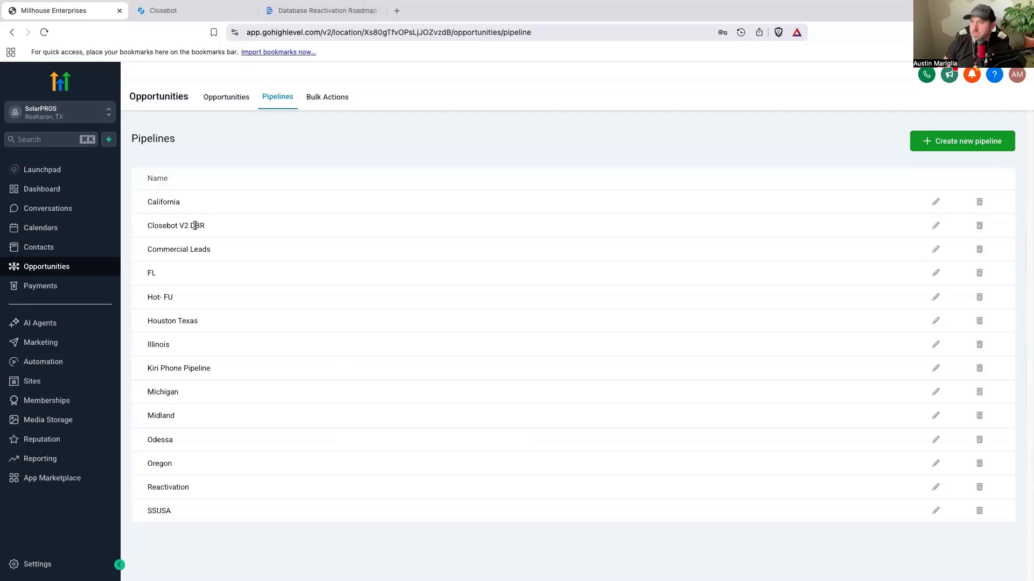
# Step: Switch to CloseBot and start creating a new job flow
pyautogui.click(190, 12)
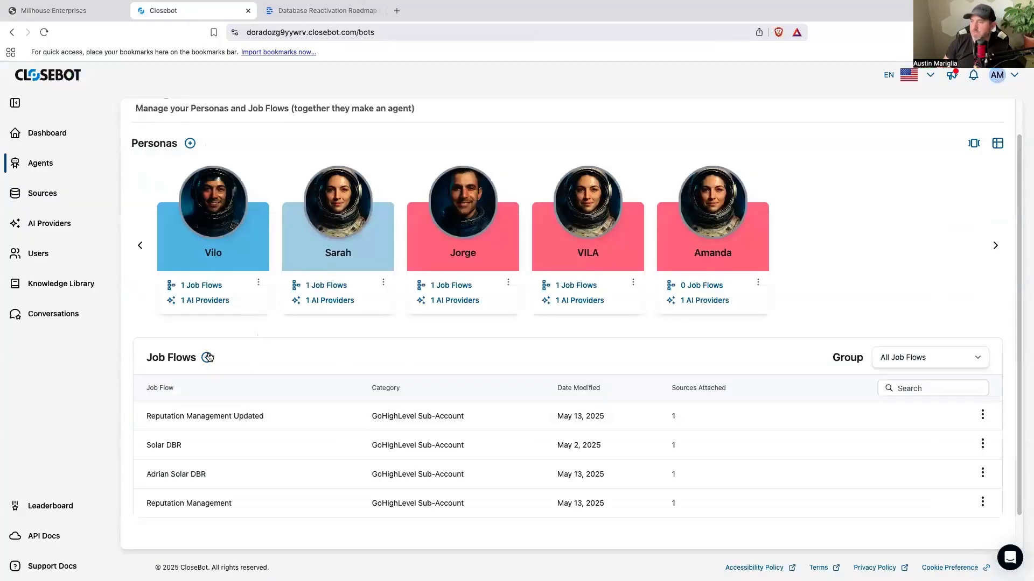
pyautogui.click(206, 358)
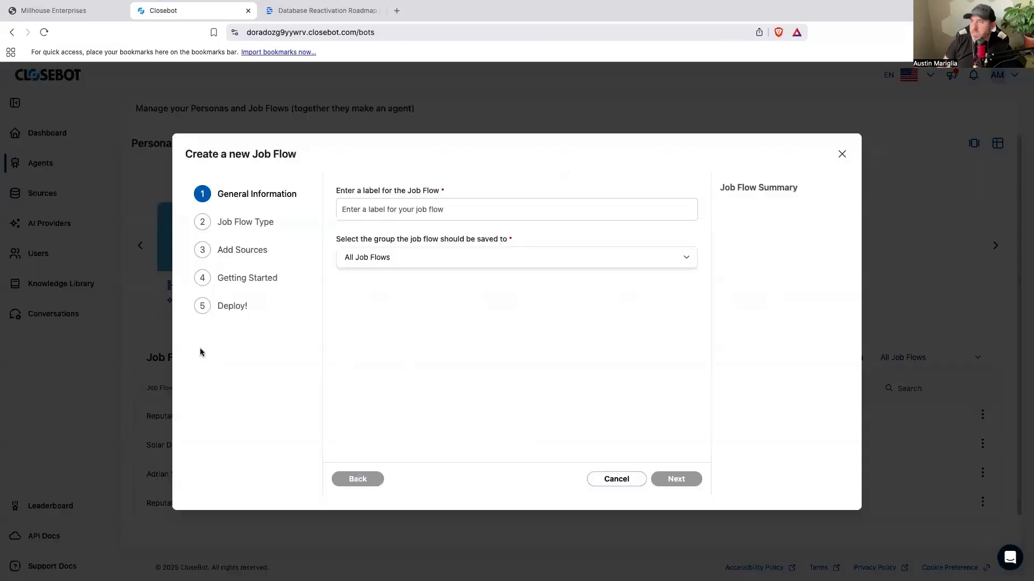
pyautogui.click(388, 209)
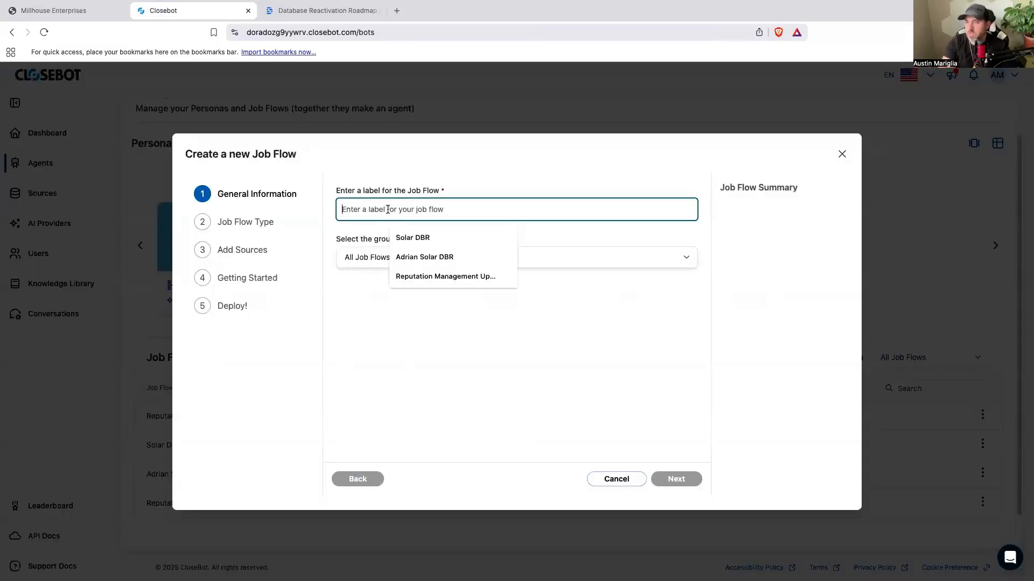
pyautogui.write('Amanda')
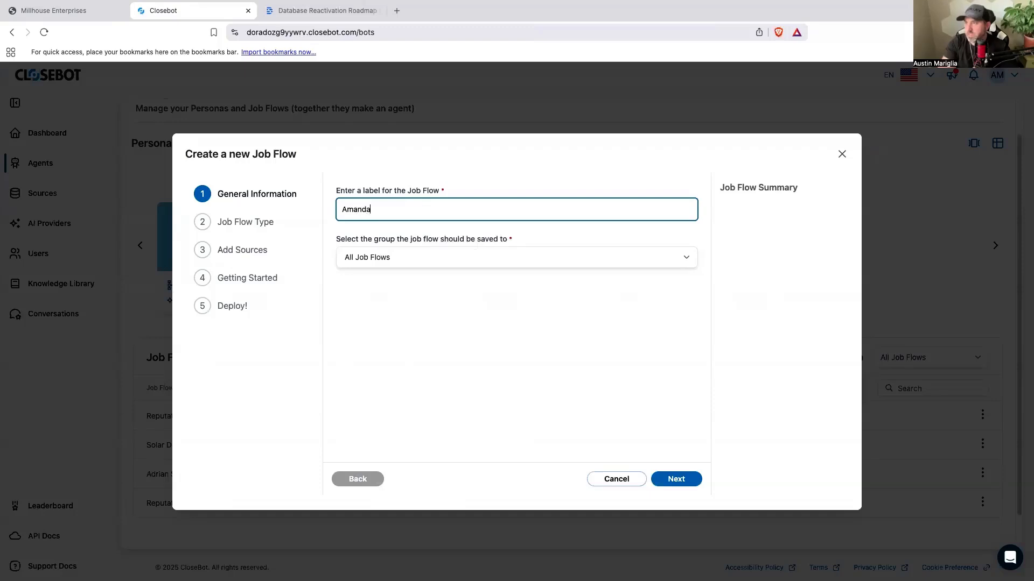
pyautogui.write(' DBR V')
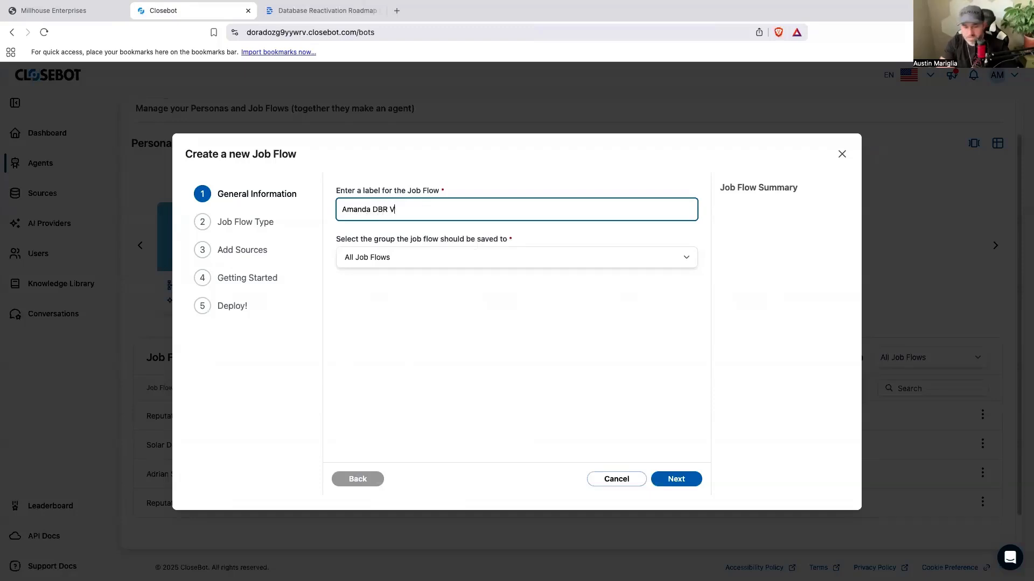
pyautogui.write('2 Soalr')
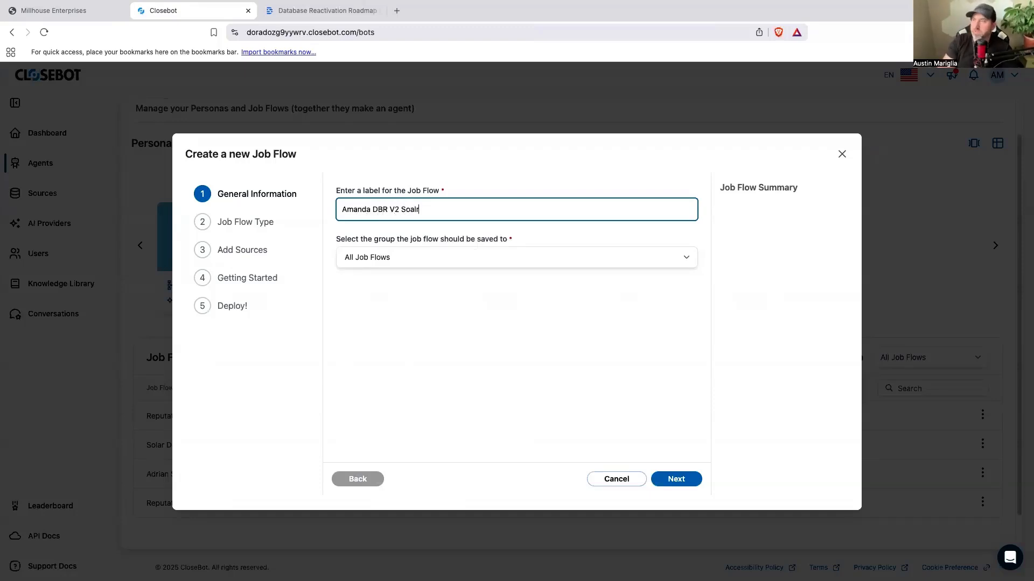
pyautogui.press('BackSpace')
pyautogui.press('BackSpace')
pyautogui.press('BackSpace')
pyautogui.write('lar')
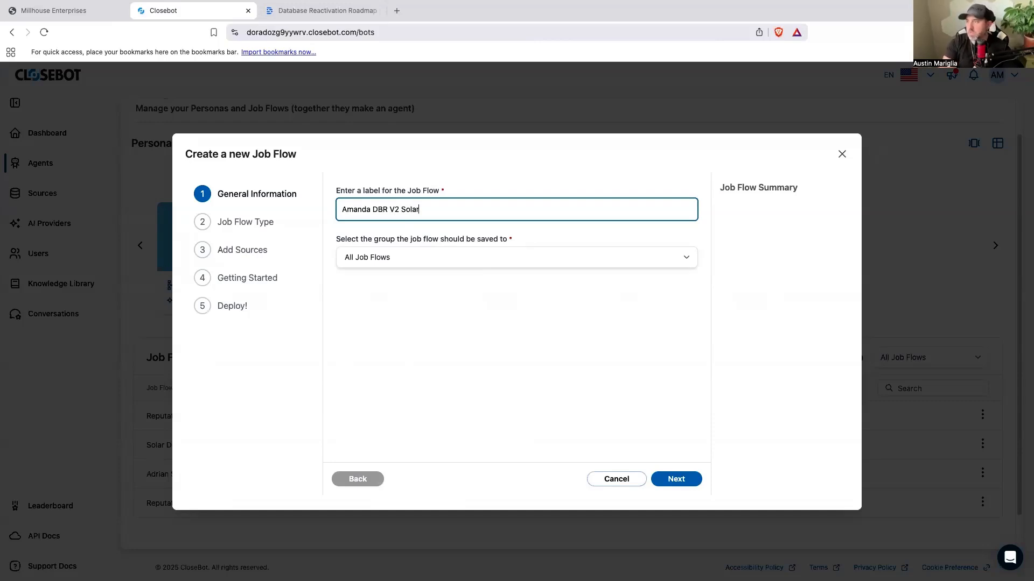
pyautogui.click(661, 484)
pyautogui.click(691, 482)
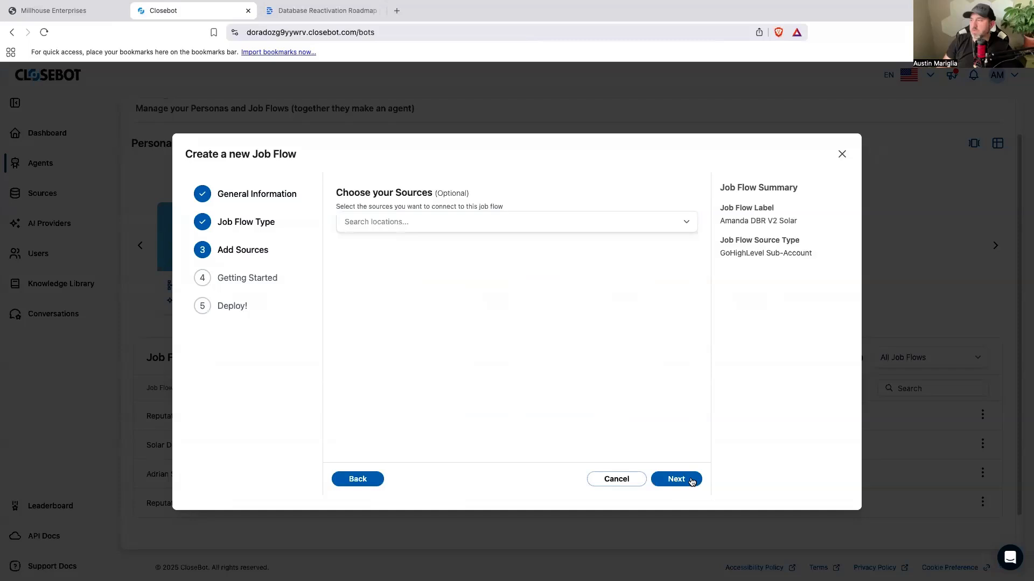
pyautogui.click(555, 223)
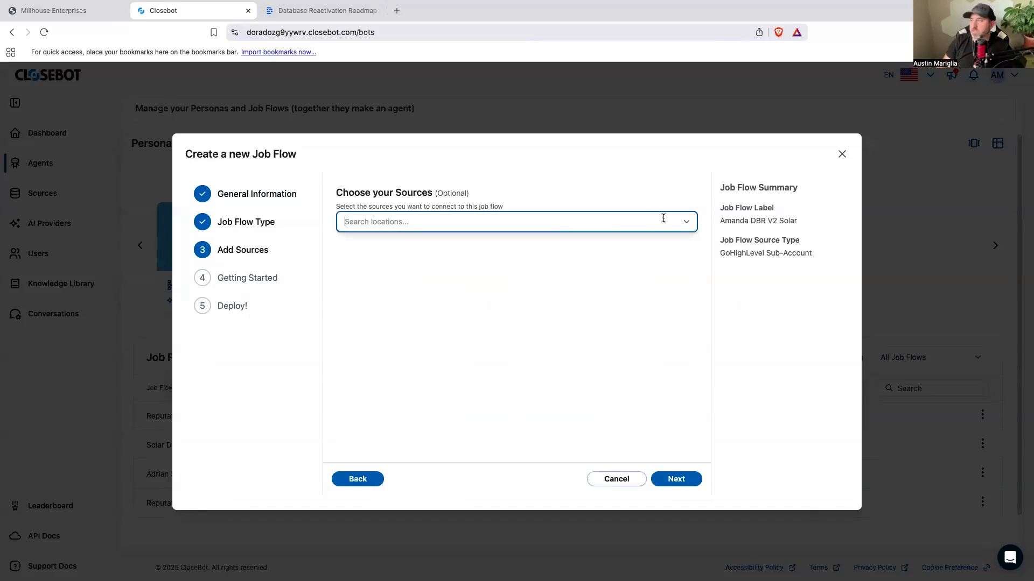
pyautogui.click(686, 223)
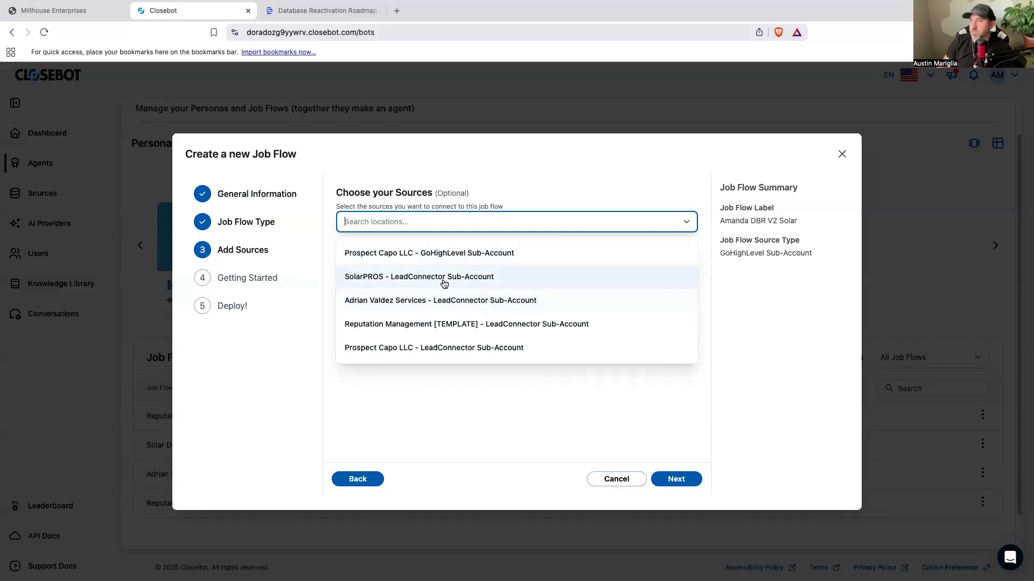
pyautogui.click(621, 486)
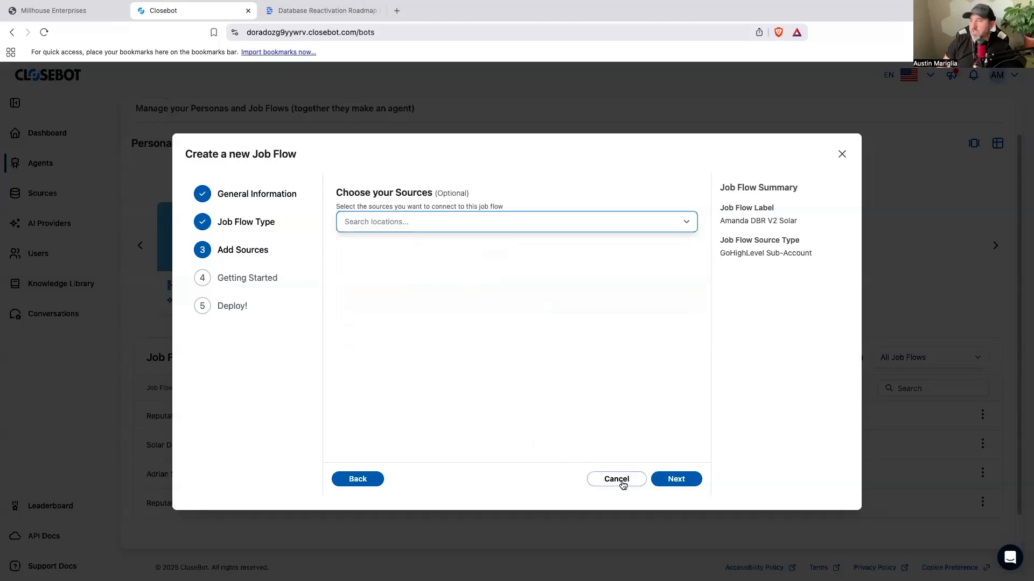
pyautogui.click(621, 483)
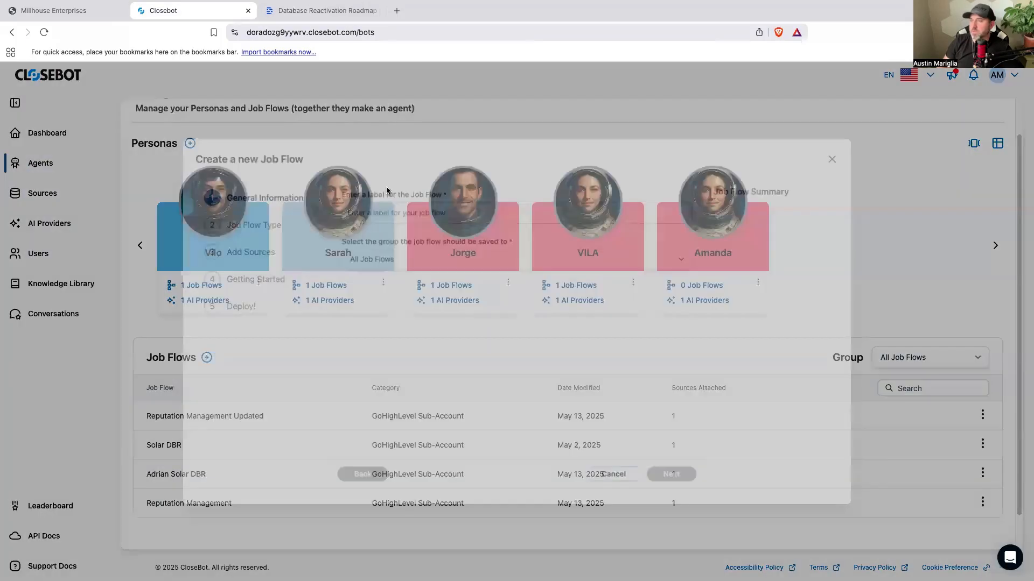
# Step: Label the new job flow "Amanda DBR V2 Solar" and save it to the All Job Flows group
pyautogui.click(410, 204)
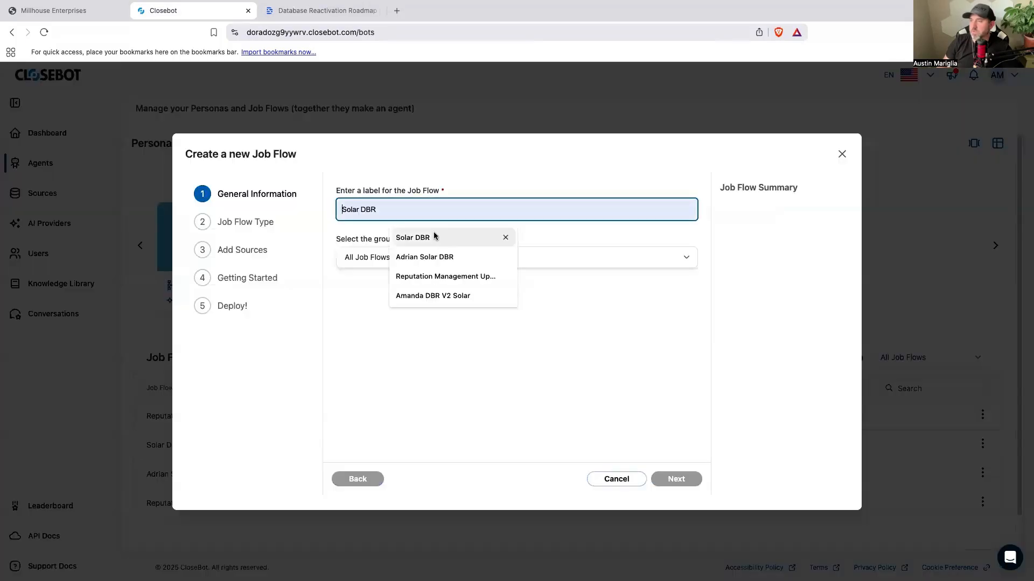
pyautogui.click(453, 296)
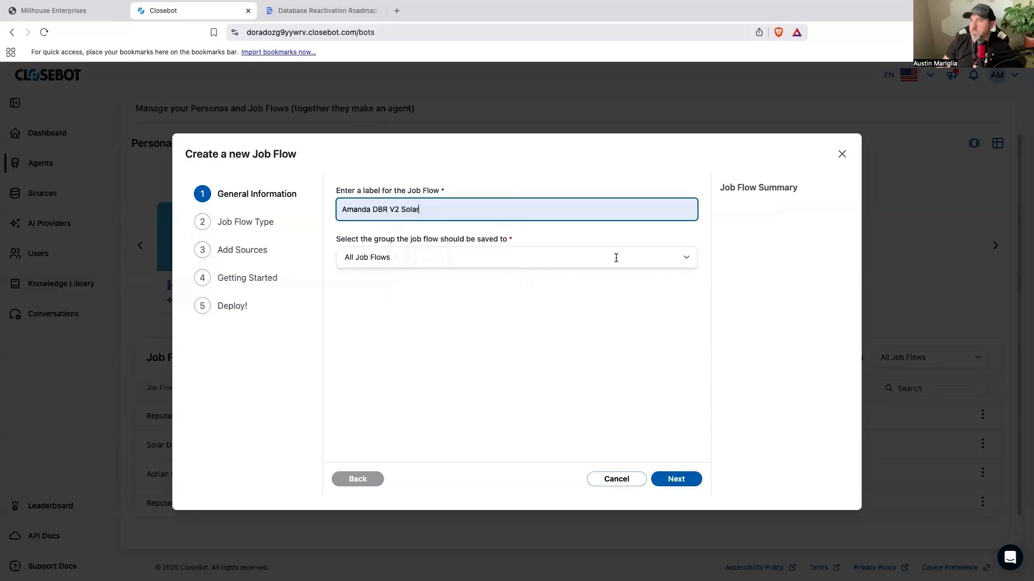
pyautogui.click(688, 259)
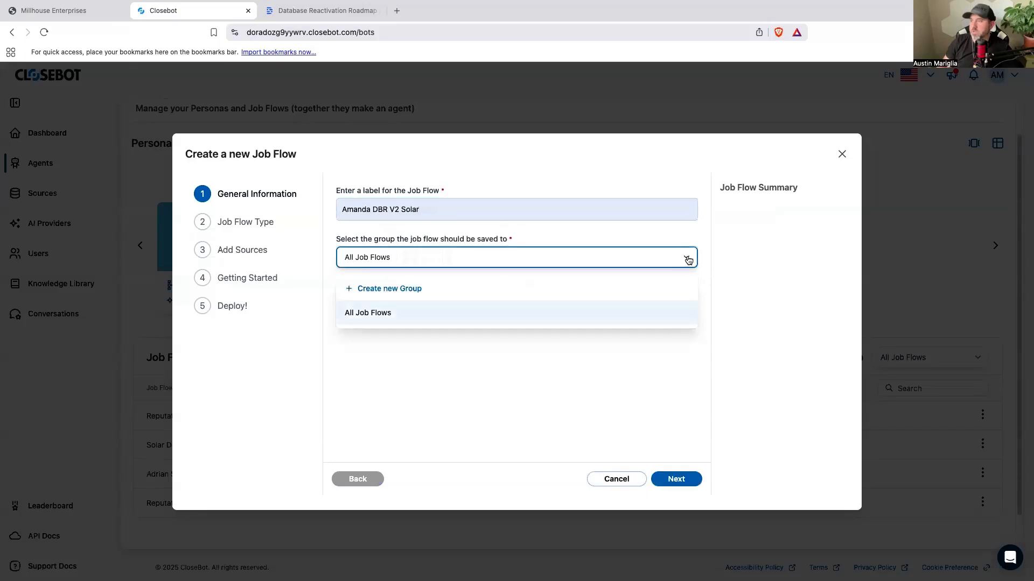
pyautogui.click(670, 313)
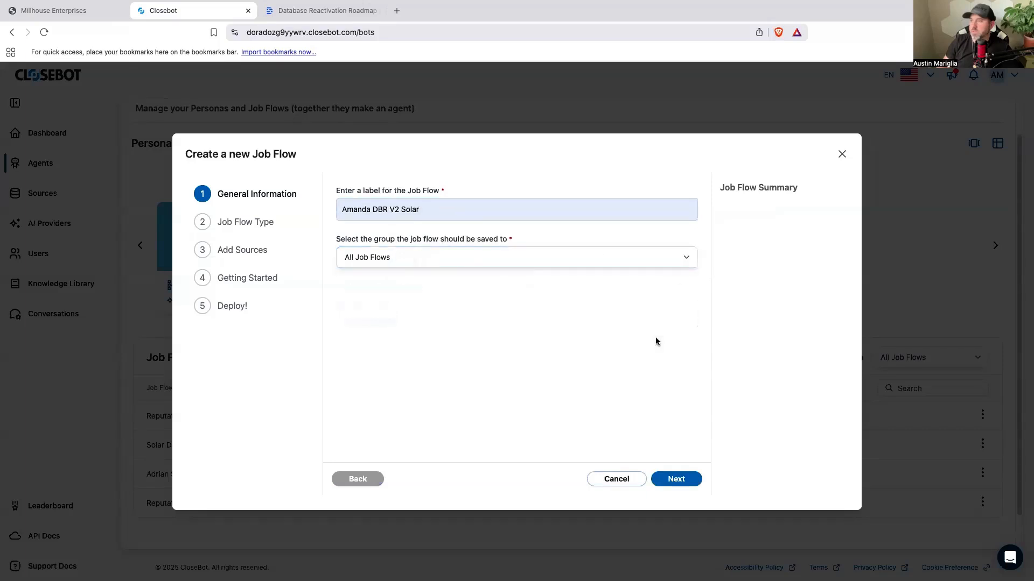
pyautogui.click(679, 480)
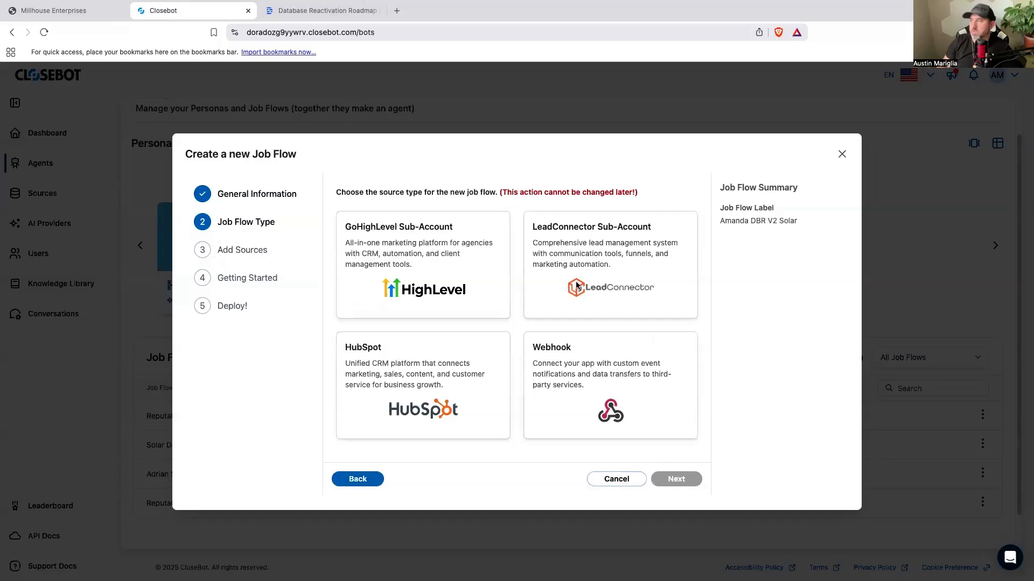
# Step: Set the job flow's source type to LeadConnector Sub-Account and connect the SolarPROS LeadConnector source
pyautogui.click(591, 283)
pyautogui.click(669, 481)
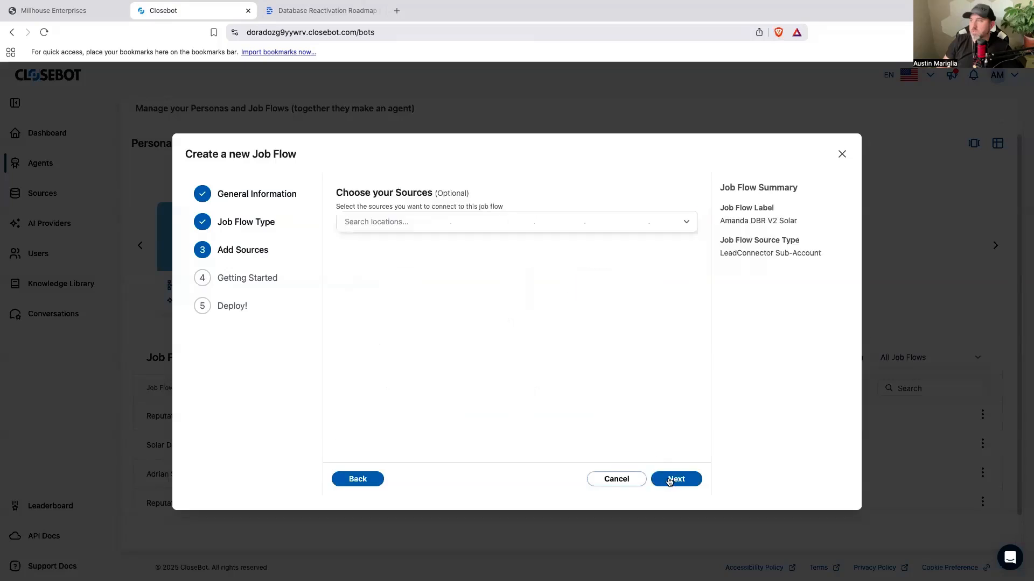
pyautogui.click(688, 222)
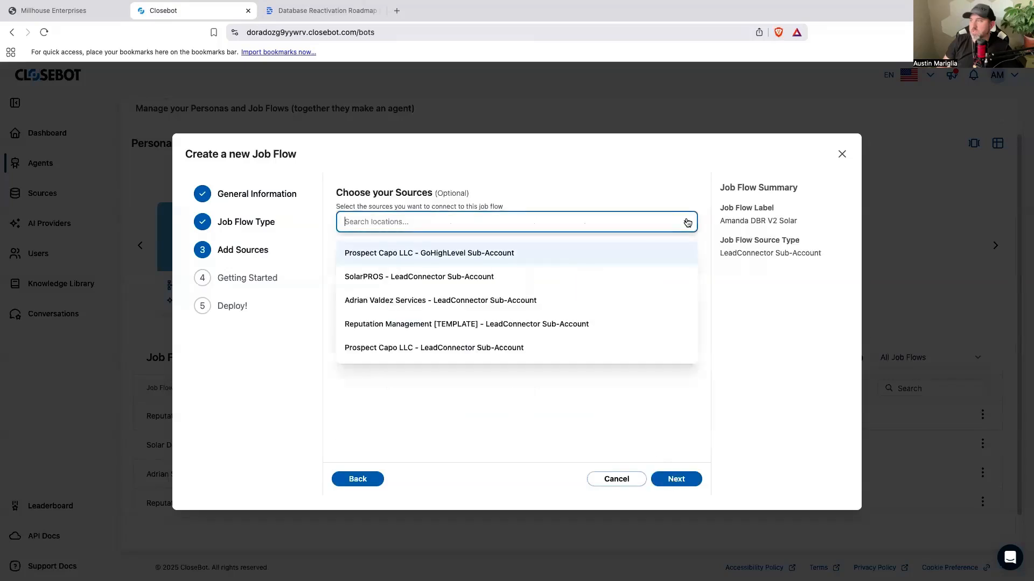
pyautogui.click(469, 277)
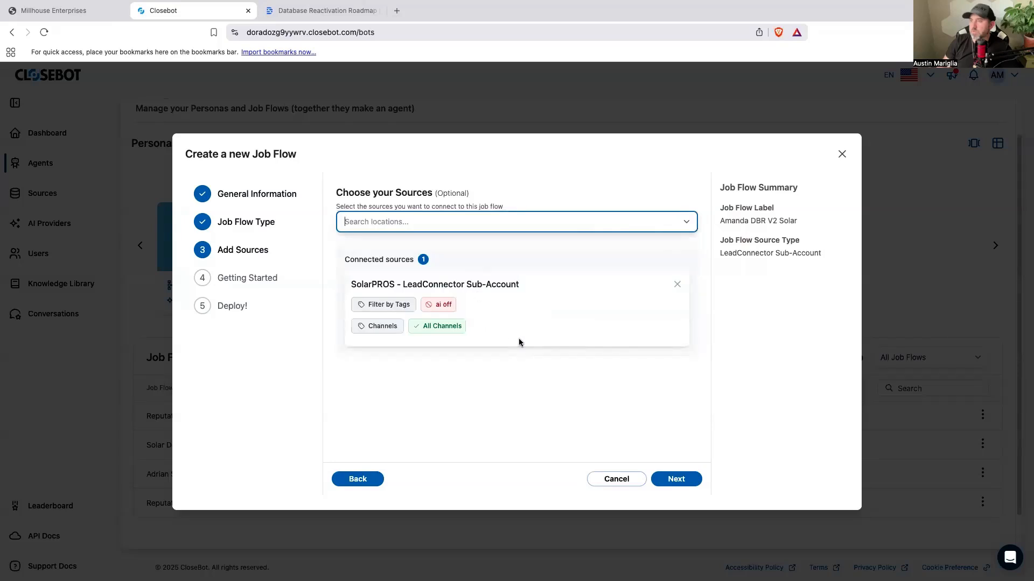
# Step: Restrict the connected SolarPROS source to the SMS channel
pyautogui.click(393, 325)
pyautogui.scroll(-1, 389, 416)
pyautogui.click(389, 400)
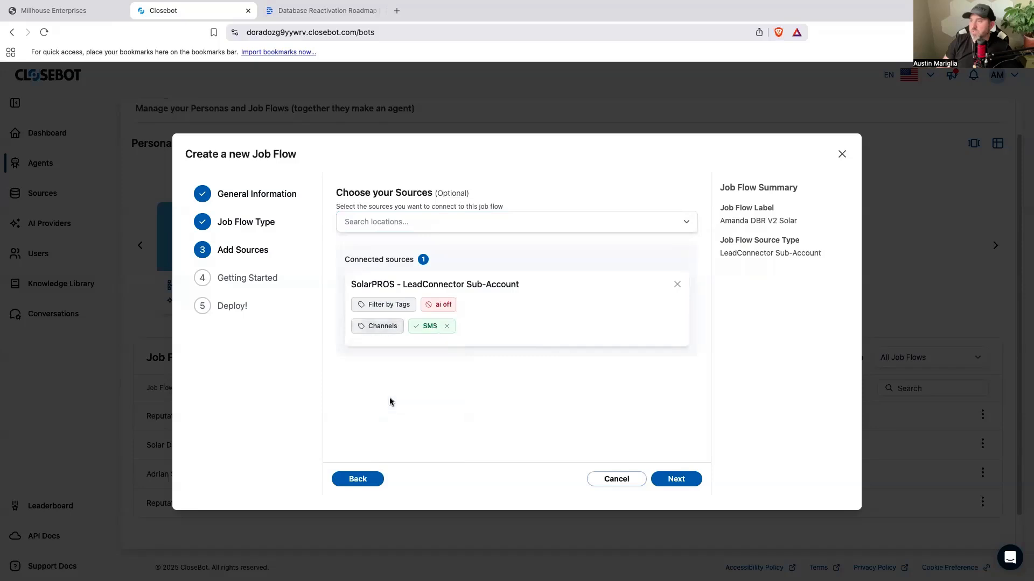
# Step: Look through the tag filter options of the SolarPROS source for the v2dbr tag
pyautogui.click(386, 307)
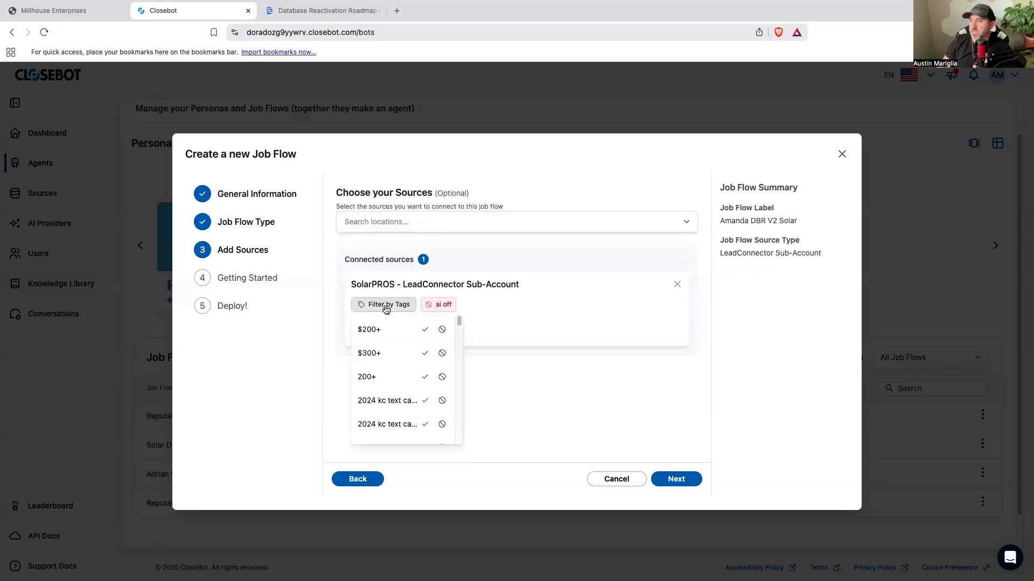
pyautogui.scroll(-5, 406, 381)
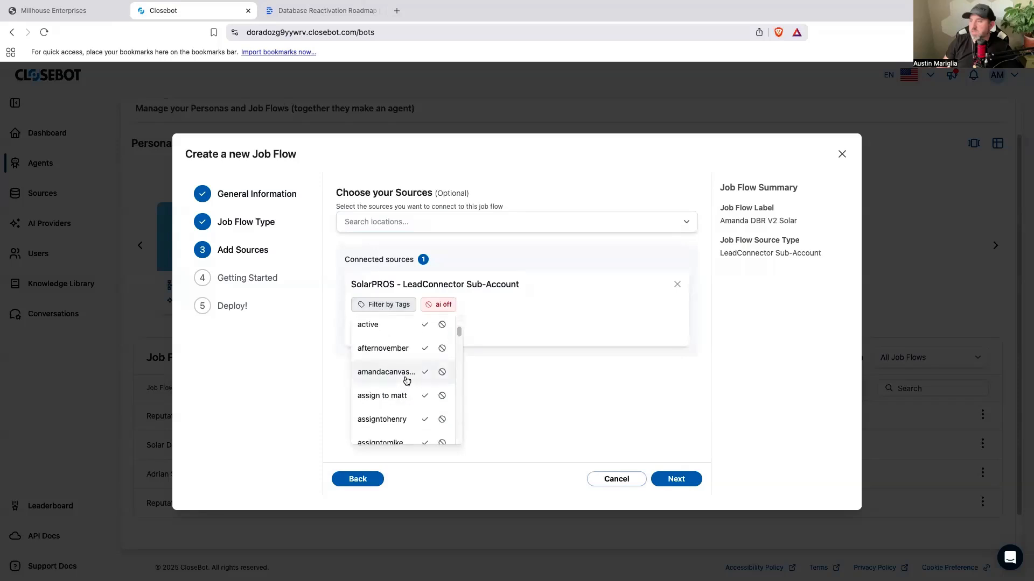
pyautogui.scroll(-15, 406, 381)
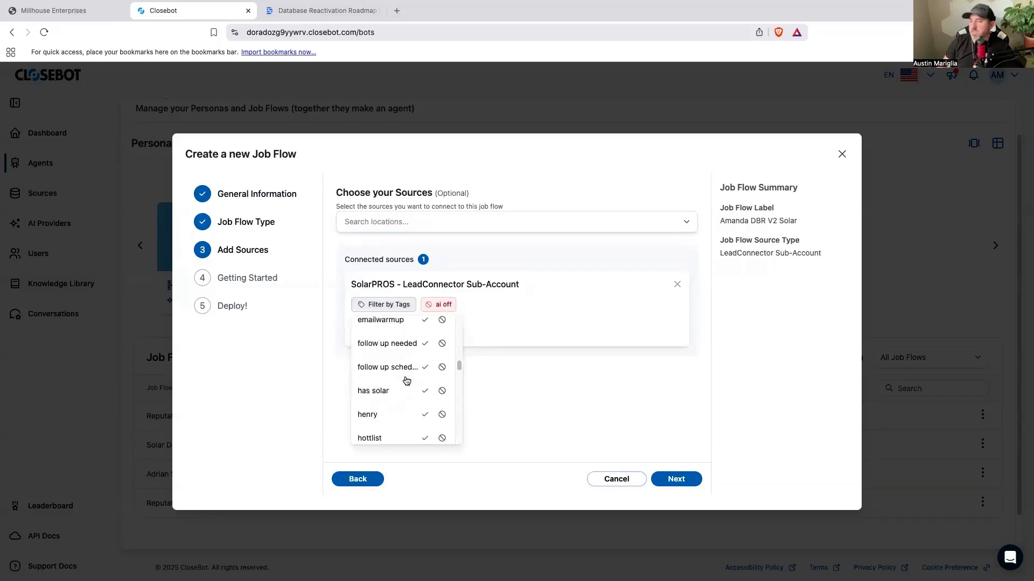
pyautogui.scroll(-5, 406, 380)
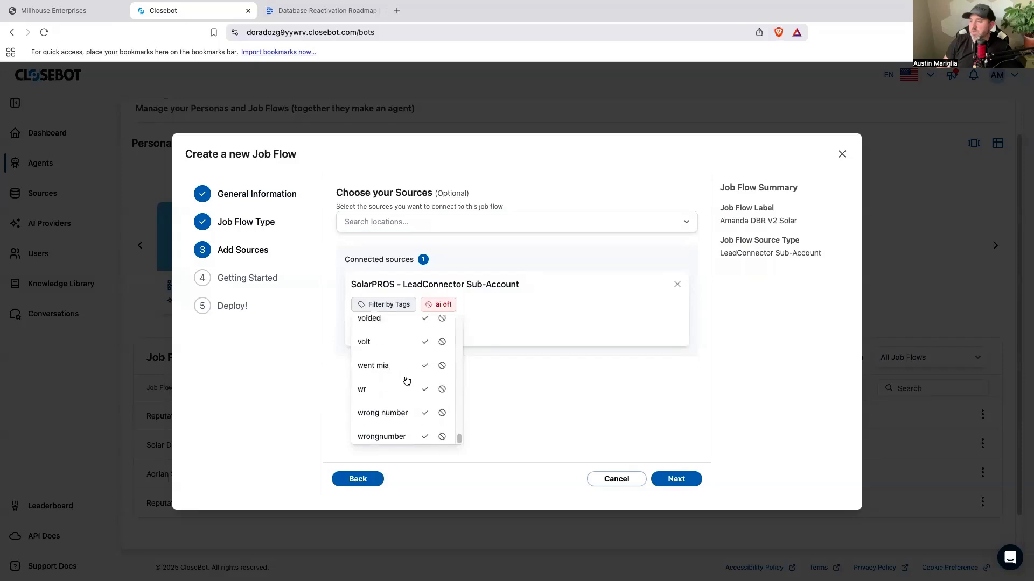
pyautogui.scroll(15, 406, 380)
pyautogui.scroll(8, 406, 381)
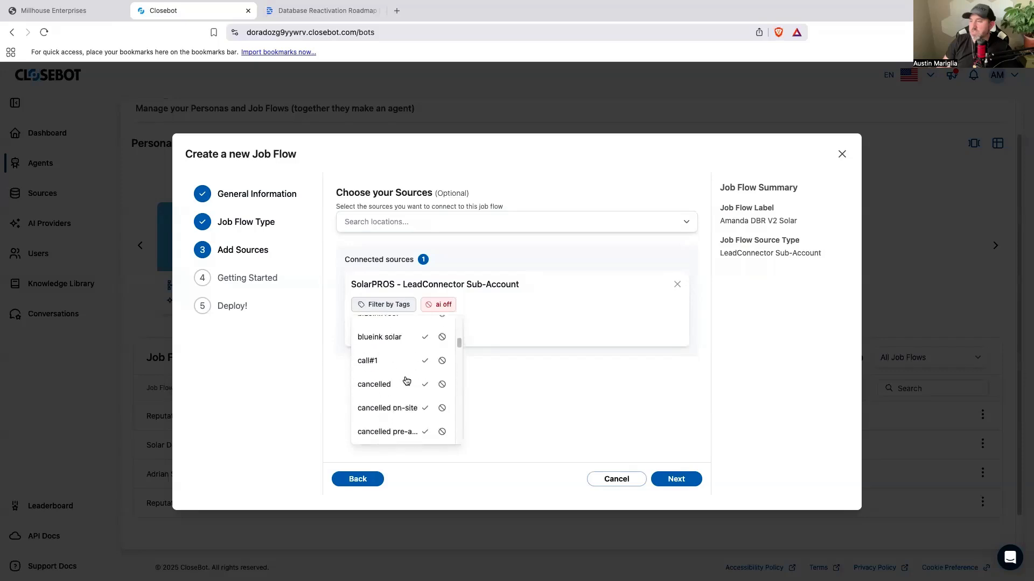
pyautogui.scroll(-5, 406, 381)
pyautogui.scroll(-5, 406, 381)
pyautogui.scroll(3, 406, 380)
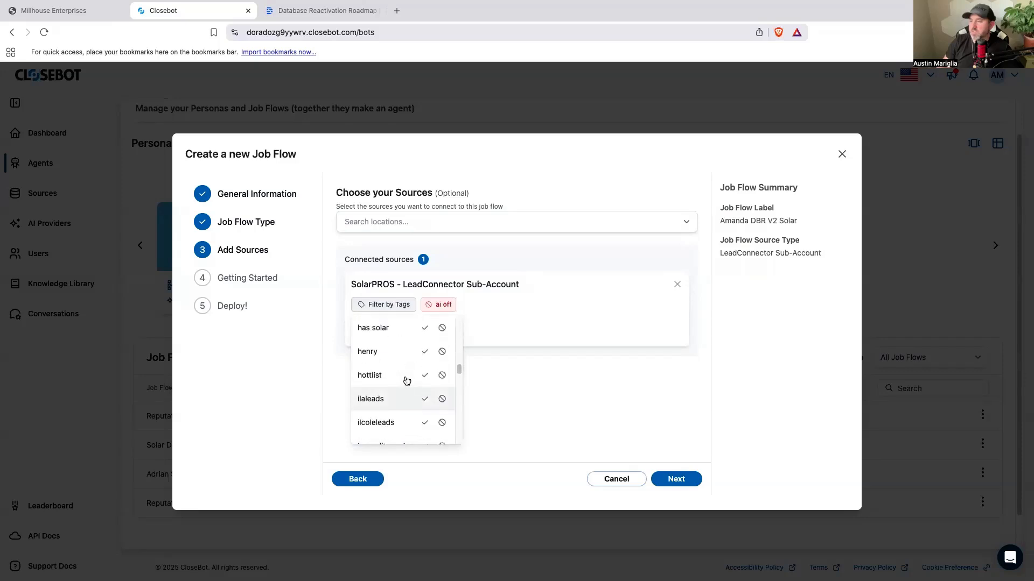
pyautogui.scroll(3, 406, 380)
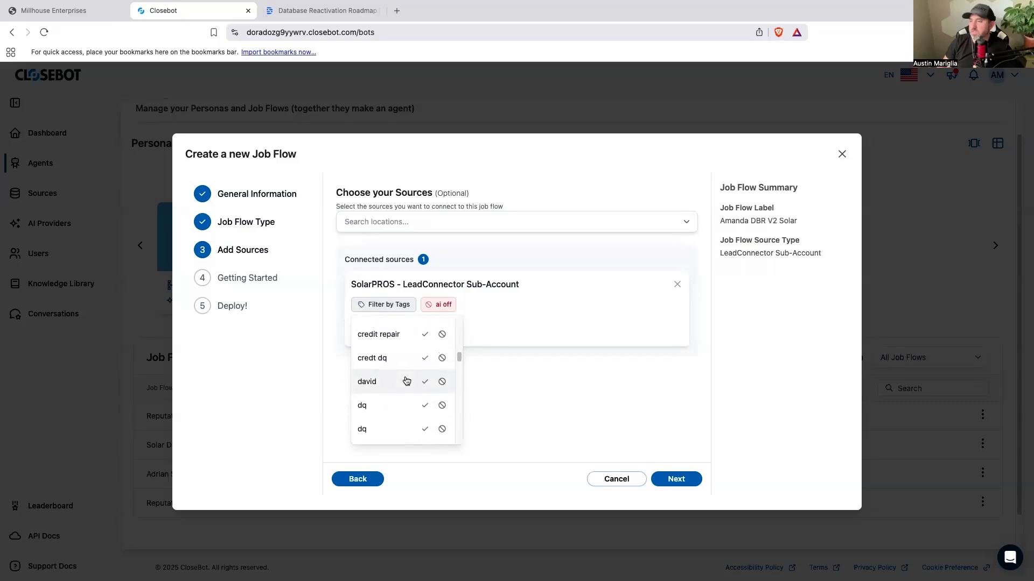
pyautogui.scroll(-12, 406, 381)
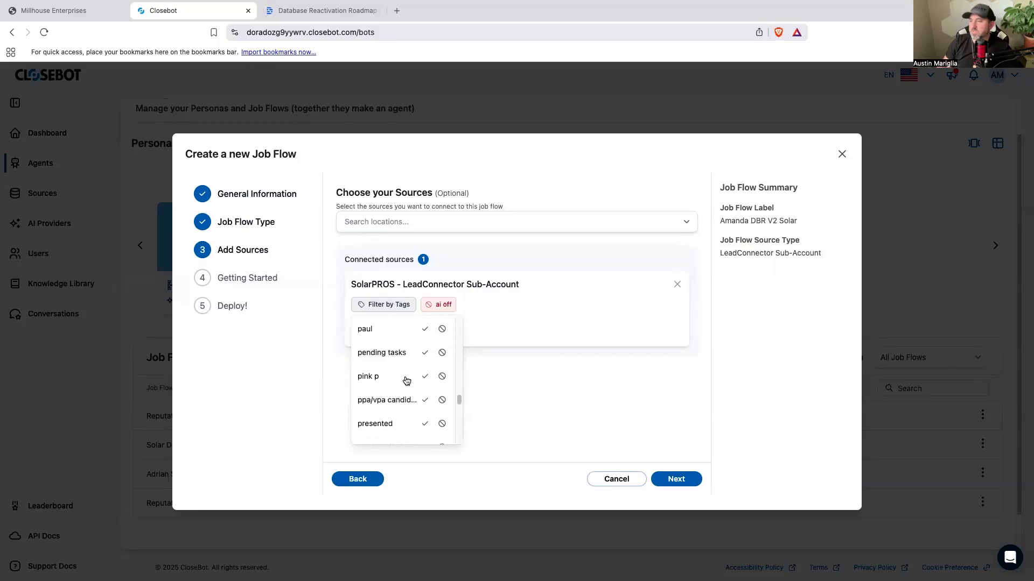
pyautogui.scroll(-10, 406, 381)
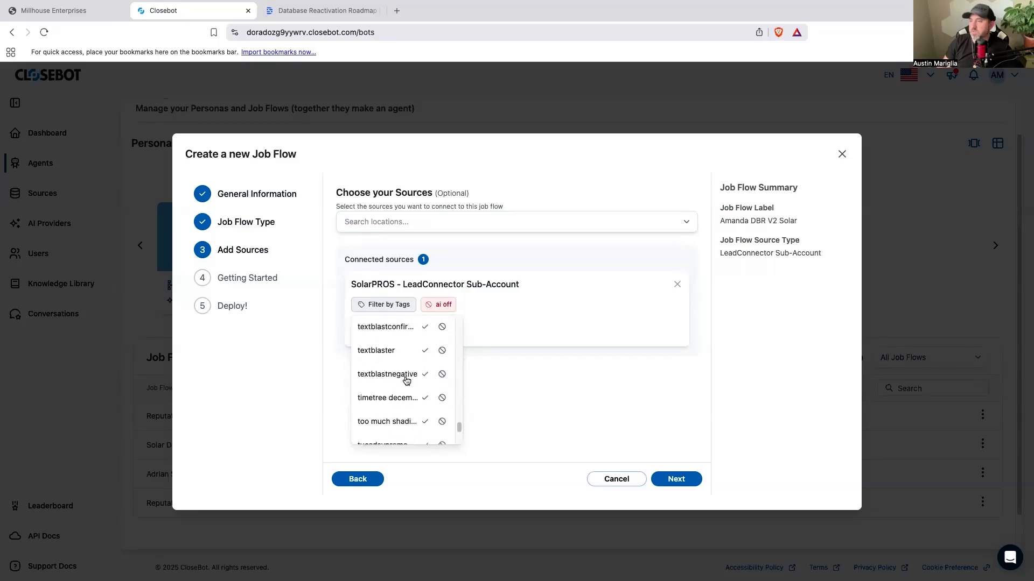
# Step: Switch to GoHighLevel and open the Add Tag action in the "1- Database Reactivation Starting Message" workflow to check its tag
pyautogui.click(93, 13)
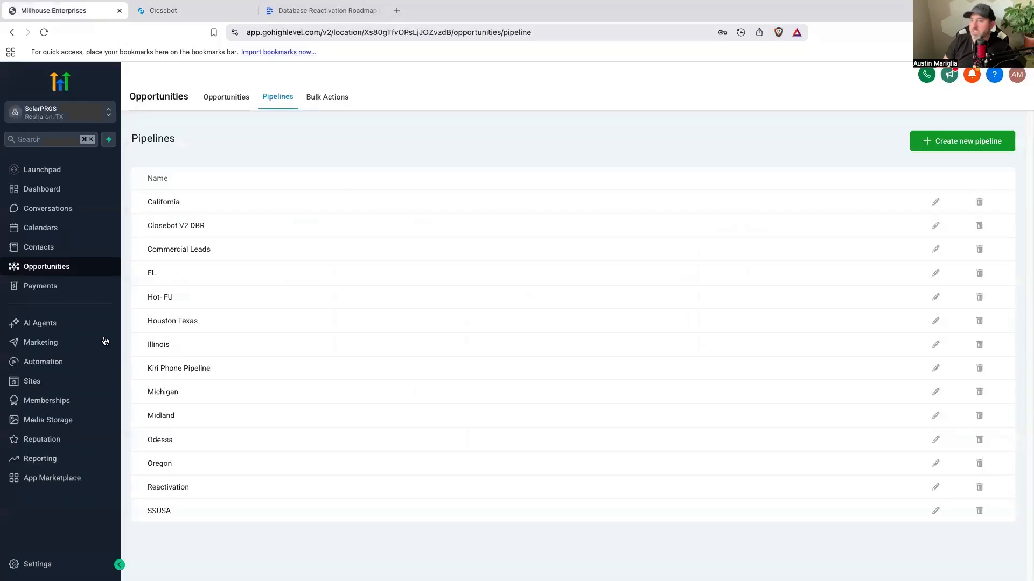
pyautogui.click(64, 368)
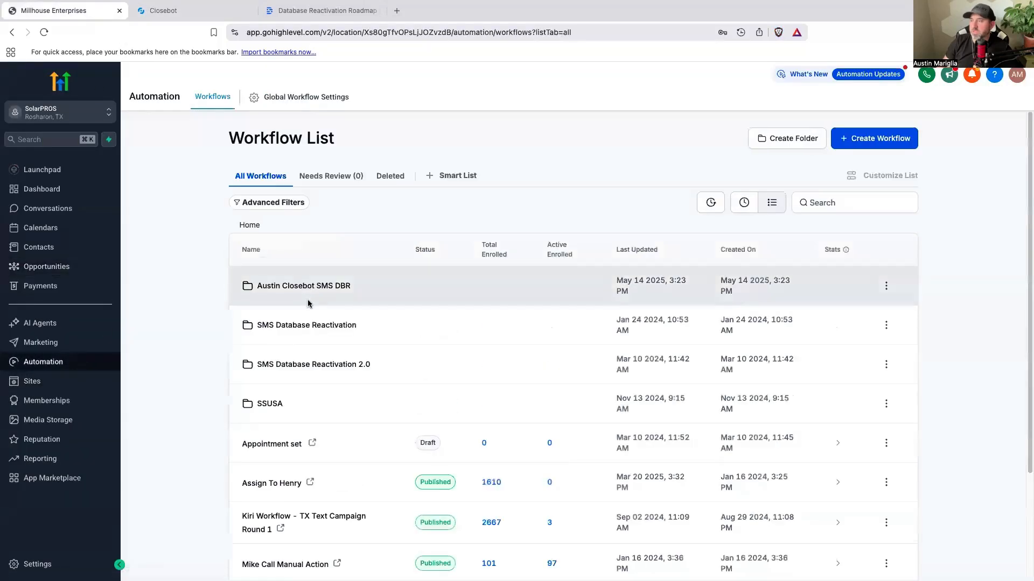
pyautogui.click(308, 292)
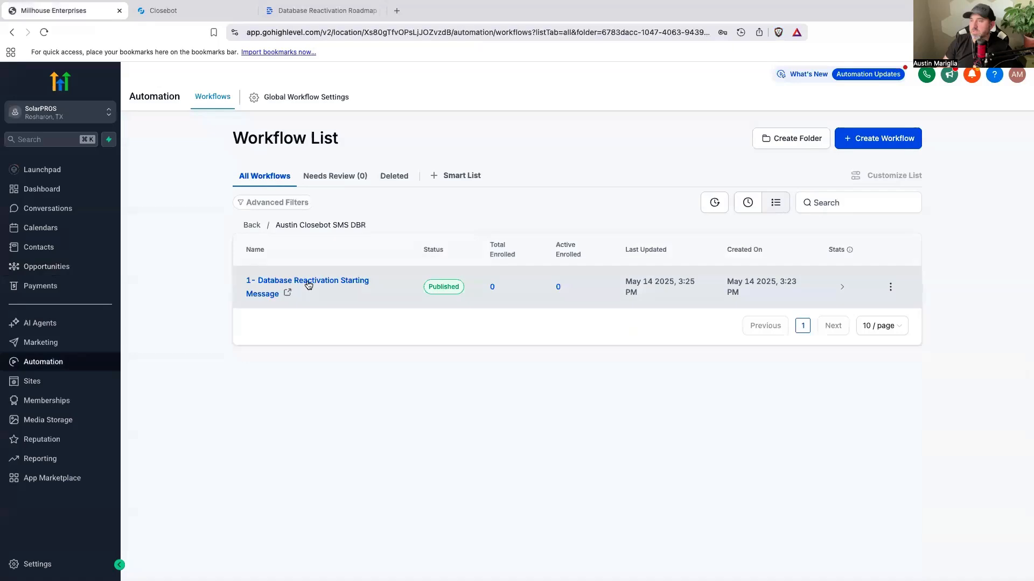
pyautogui.click(307, 280)
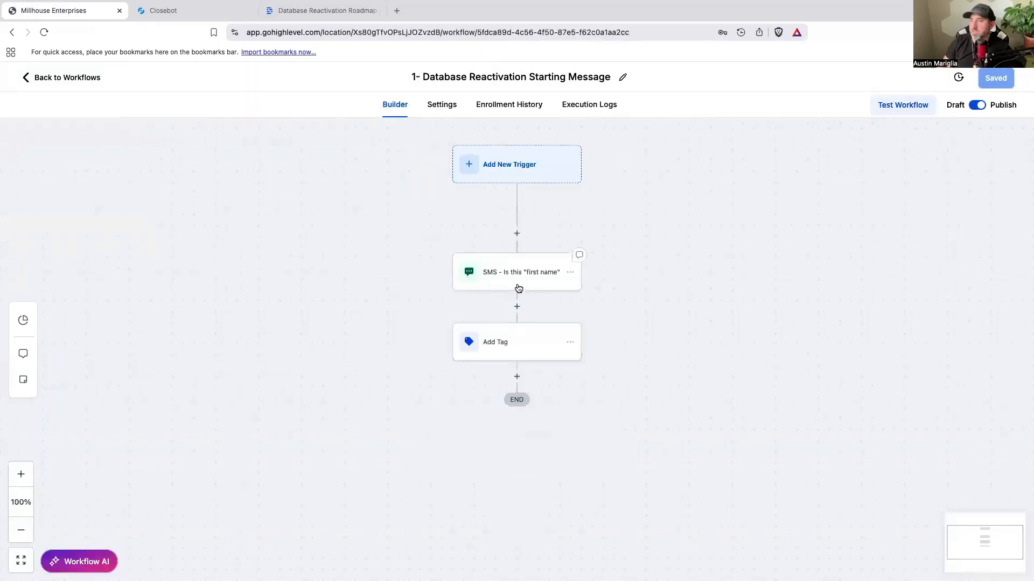
pyautogui.click(508, 353)
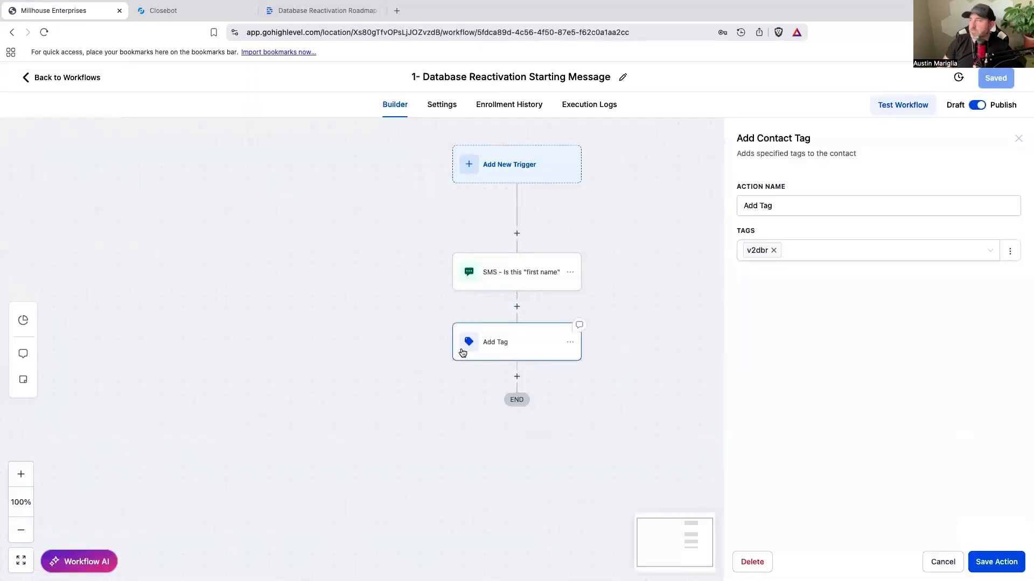
# Step: Leave the workflow, switch back to CloseBot and look through the SolarPROS source's tag filter options for the v2dbr tag
pyautogui.click(89, 77)
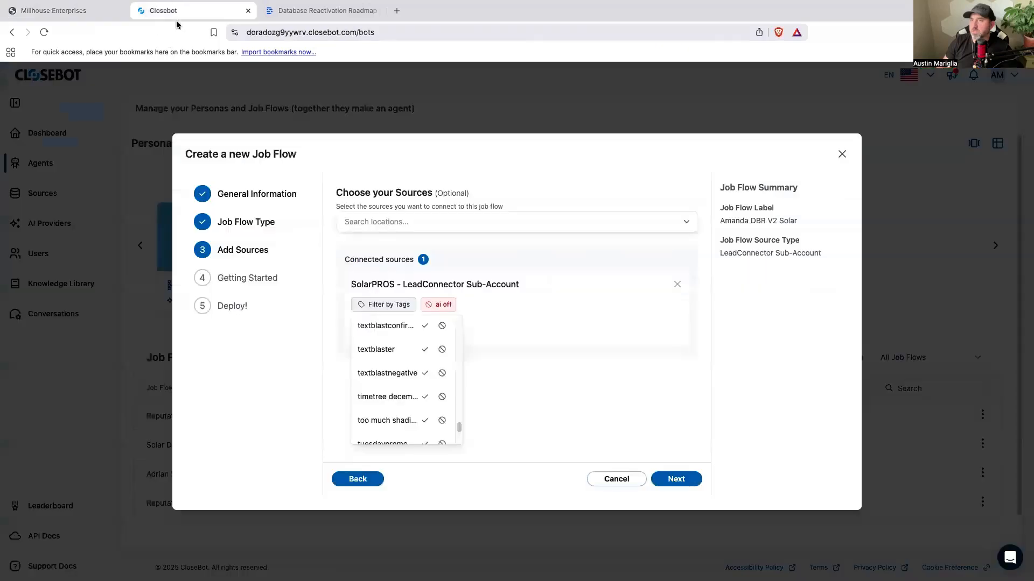
pyautogui.click(167, 10)
pyautogui.scroll(-3, 389, 383)
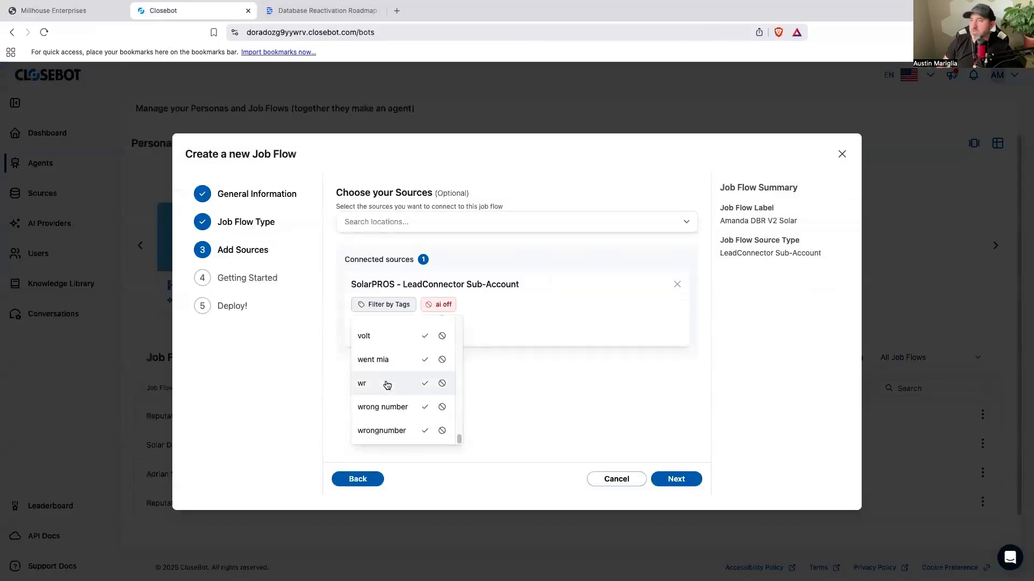
pyautogui.scroll(3, 387, 384)
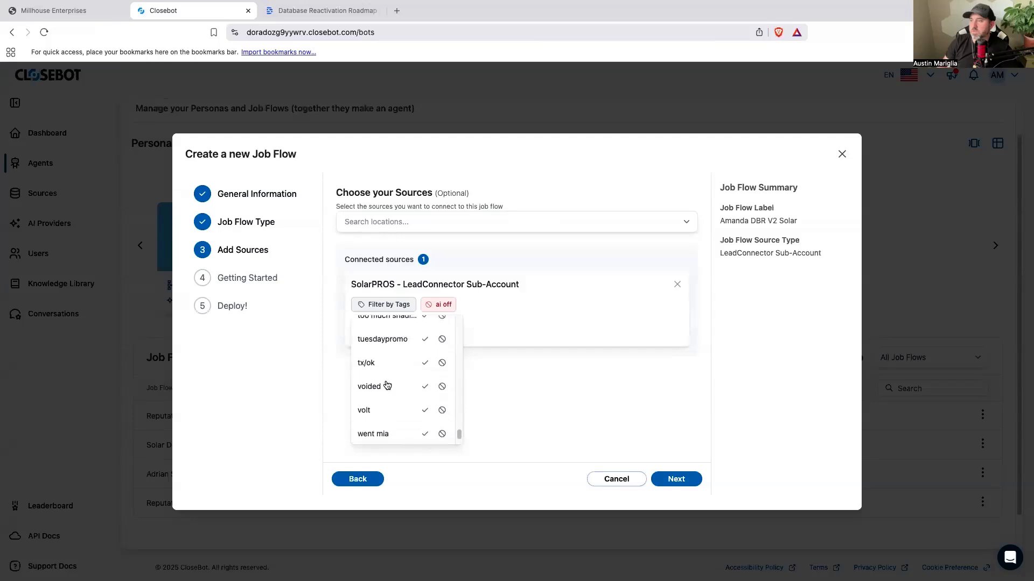
pyautogui.scroll(1, 388, 384)
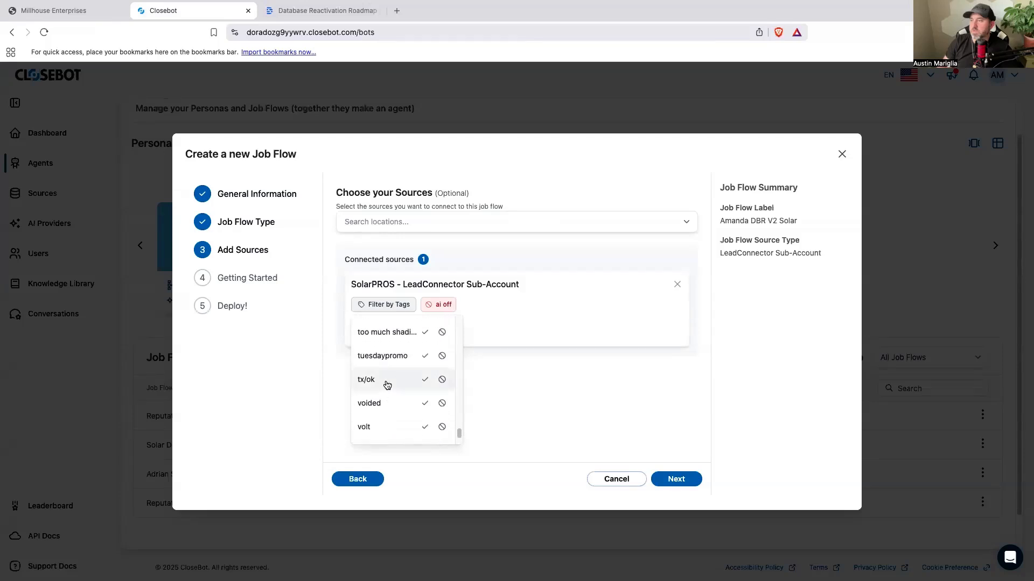
pyautogui.scroll(-1, 387, 384)
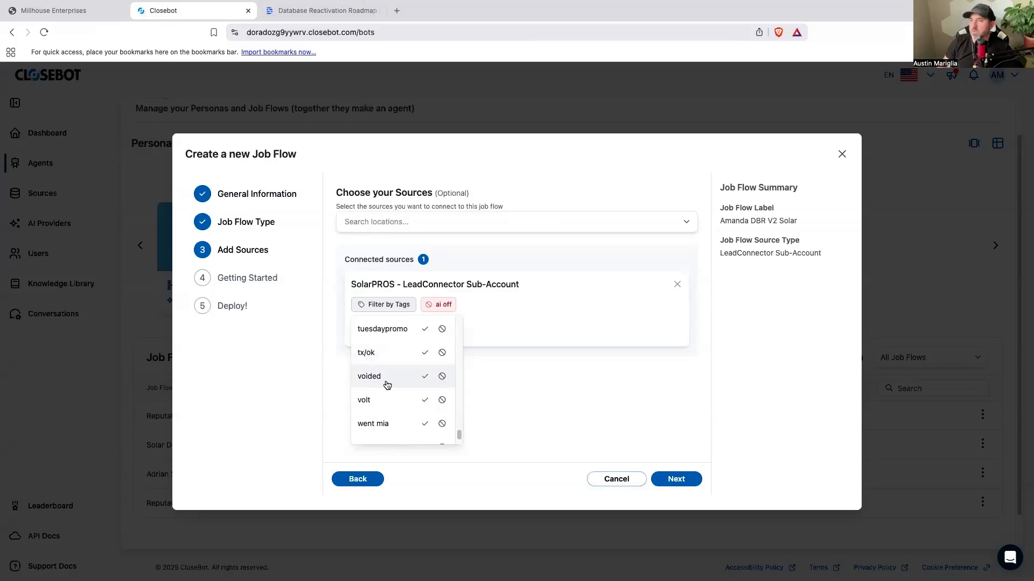
pyautogui.scroll(-1, 388, 384)
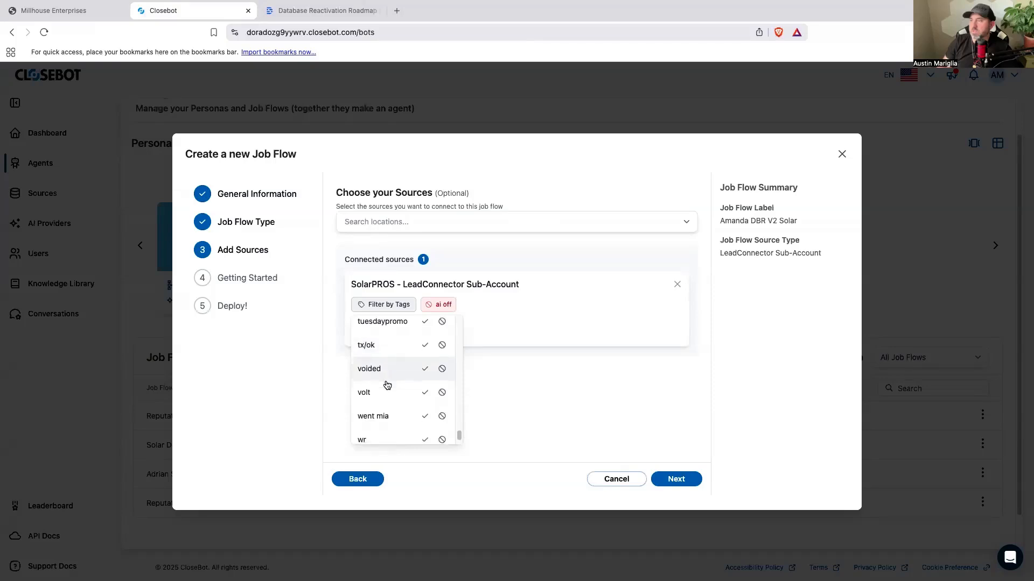
pyautogui.click(44, 32)
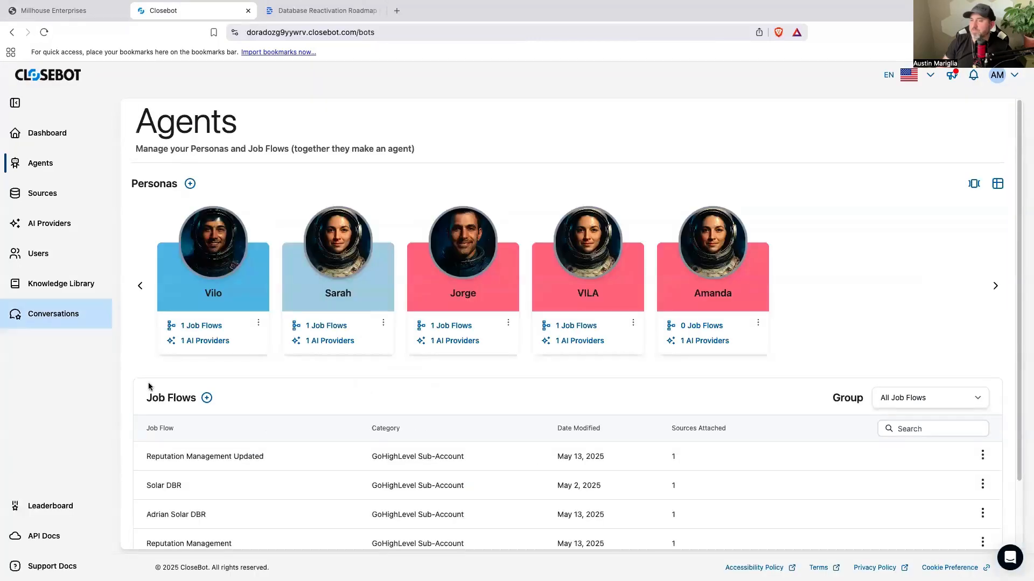
pyautogui.click(206, 399)
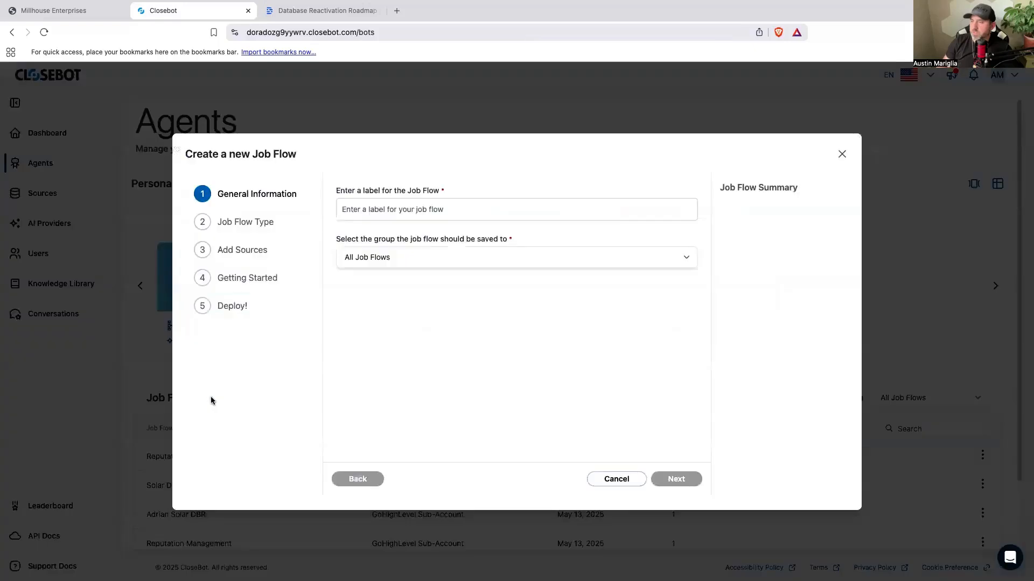
pyautogui.click(423, 213)
pyautogui.click(434, 295)
pyautogui.press('Return')
pyautogui.click(843, 154)
# Step: Switch to GoHighLevel and search the SolarPROS account's tag settings for "v2" to check the v2dbr tag
pyautogui.click(53, 10)
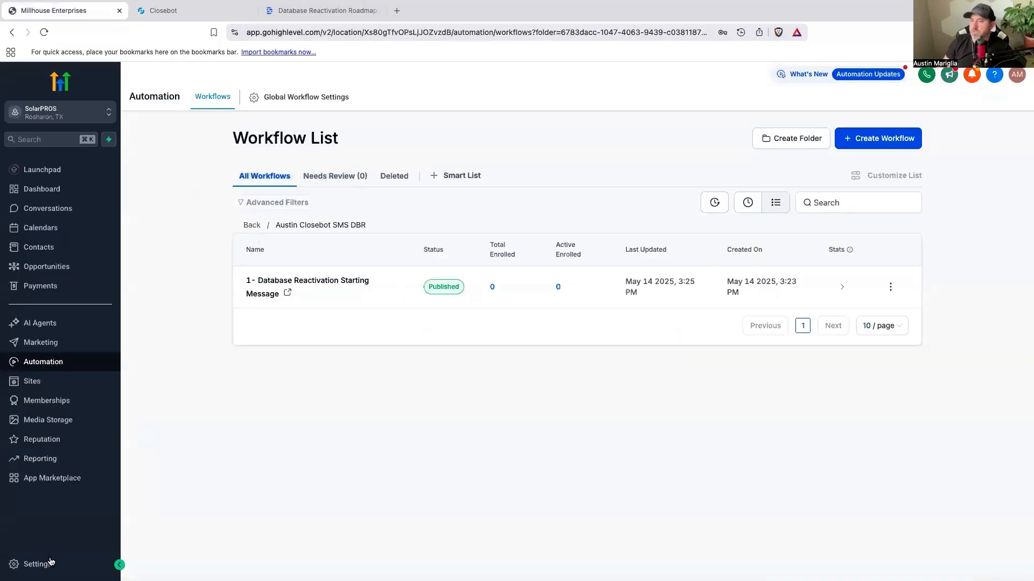
pyautogui.click(52, 562)
pyautogui.scroll(-1, 42, 321)
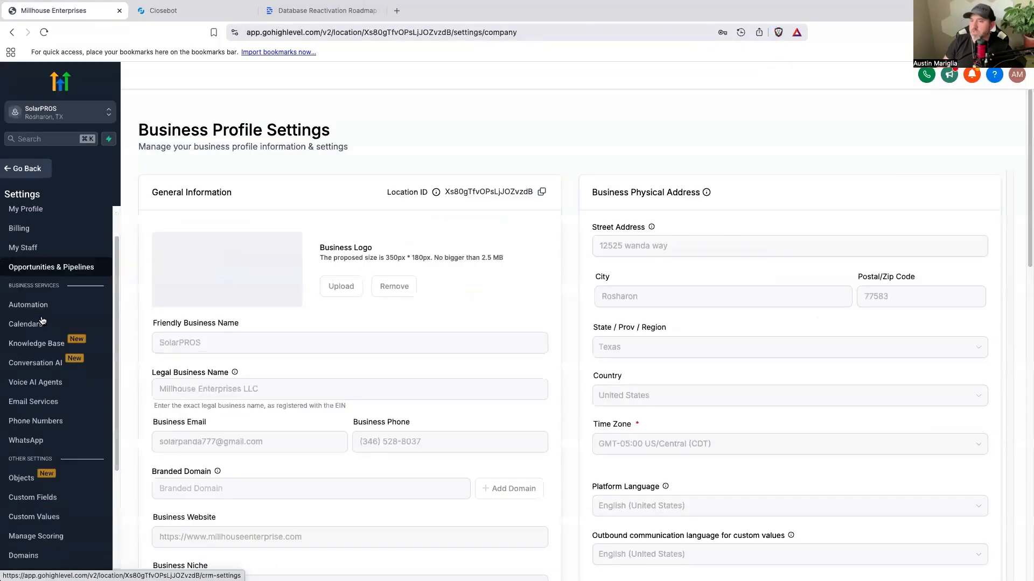
pyautogui.scroll(-3, 42, 321)
pyautogui.click(27, 488)
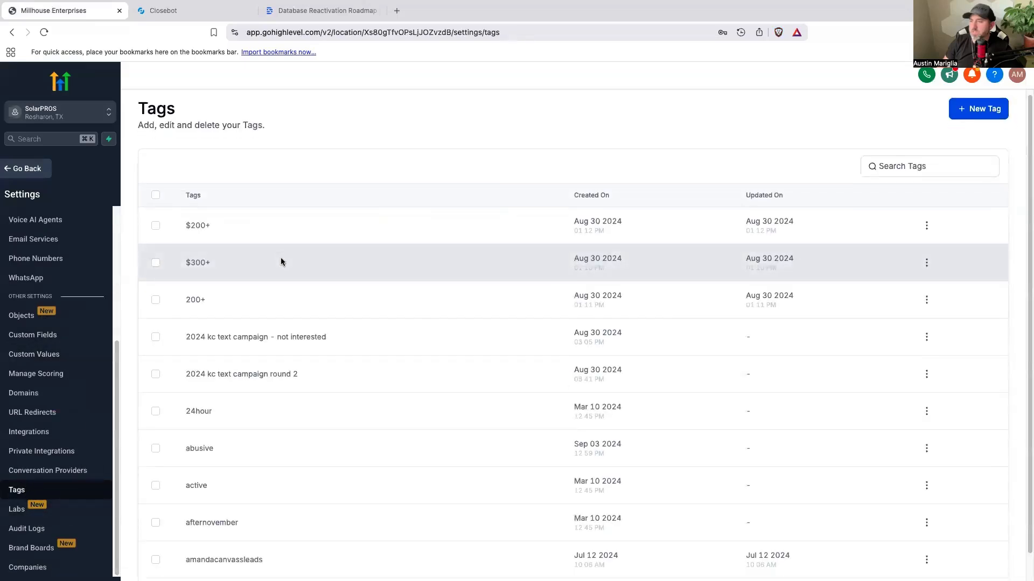
pyautogui.click(935, 172)
pyautogui.write('v')
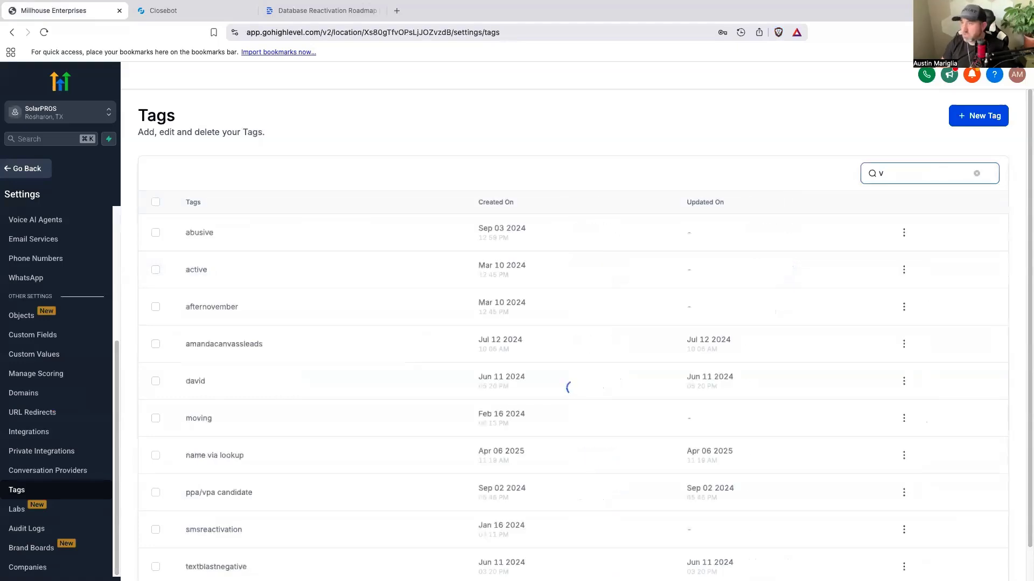
pyautogui.write('2')
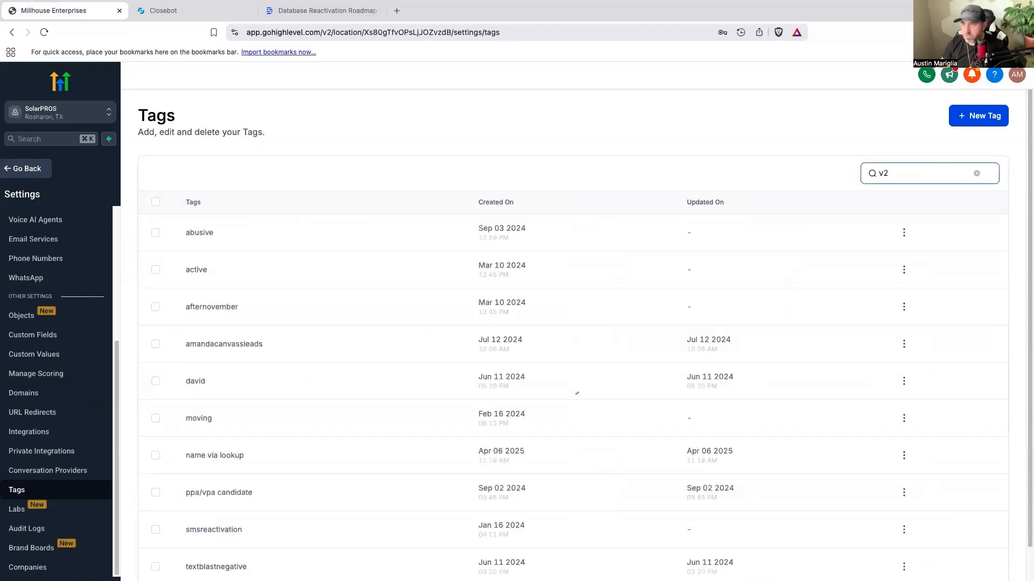
pyautogui.click(200, 237)
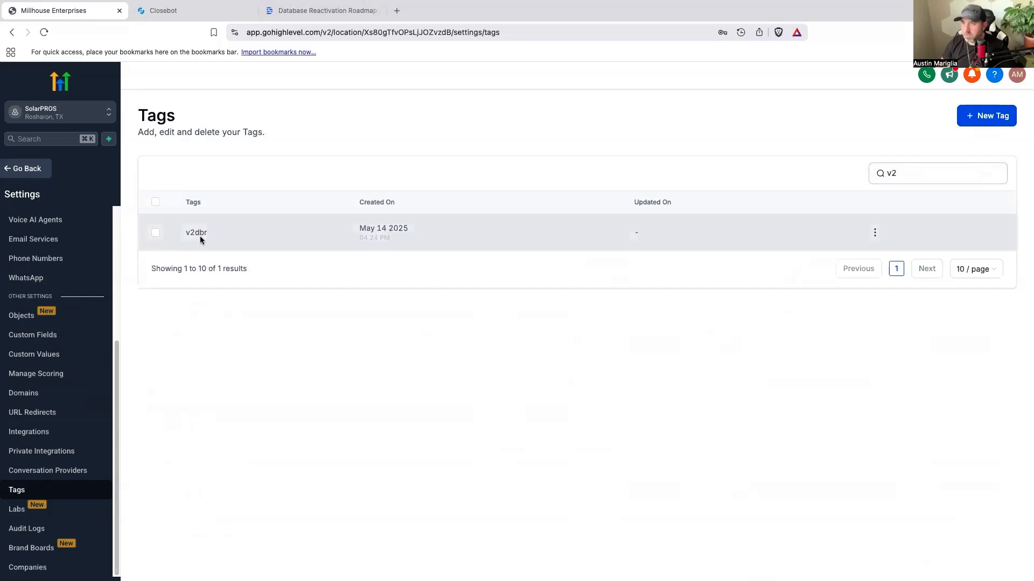
# Step: Switch to CloseBot and start a new job flow labelled "Amanda DBR V2 Solar"
pyautogui.click(191, 16)
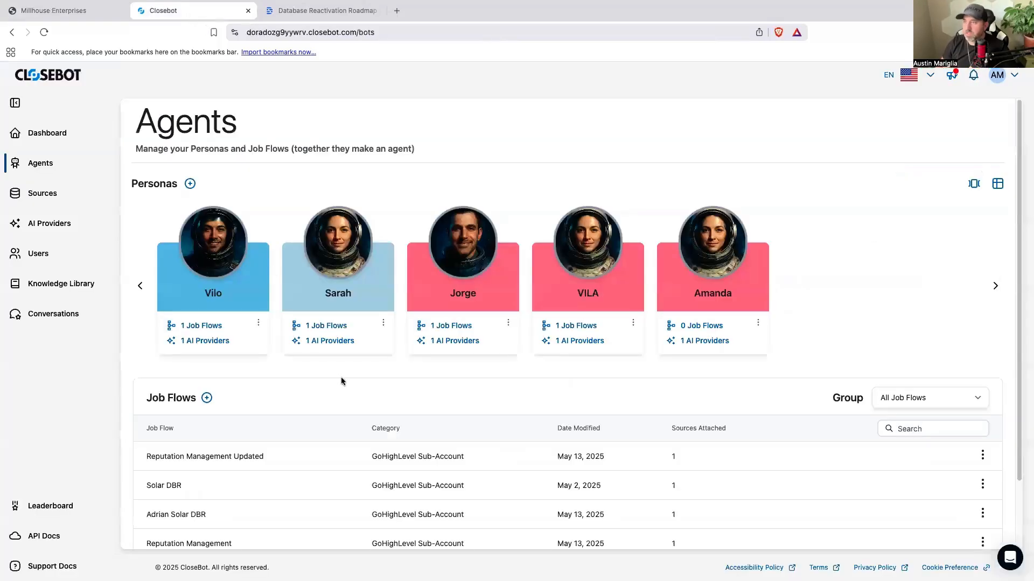
pyautogui.click(206, 398)
pyautogui.click(427, 212)
pyautogui.click(452, 297)
pyautogui.click(679, 480)
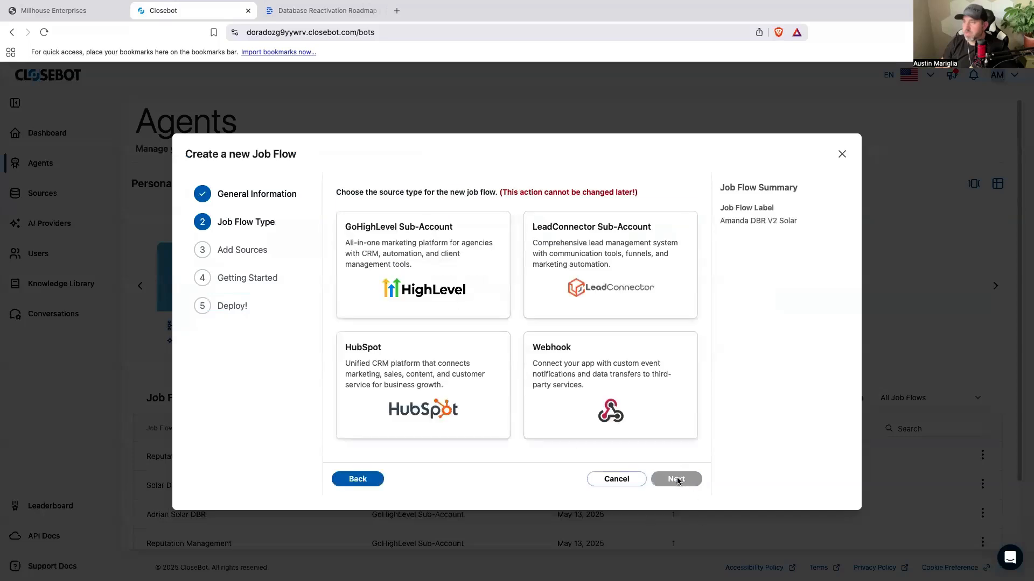
# Step: Set the job flow's source type to GoHighLevel Sub-Account and connect the SolarPROS LeadConnector source
pyautogui.click(418, 280)
pyautogui.click(670, 479)
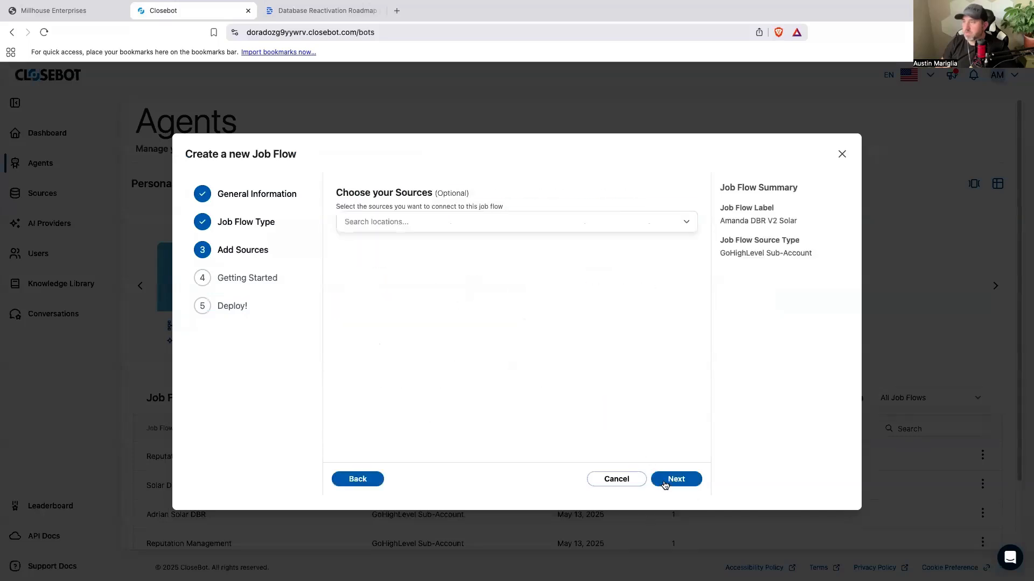
pyautogui.click(686, 222)
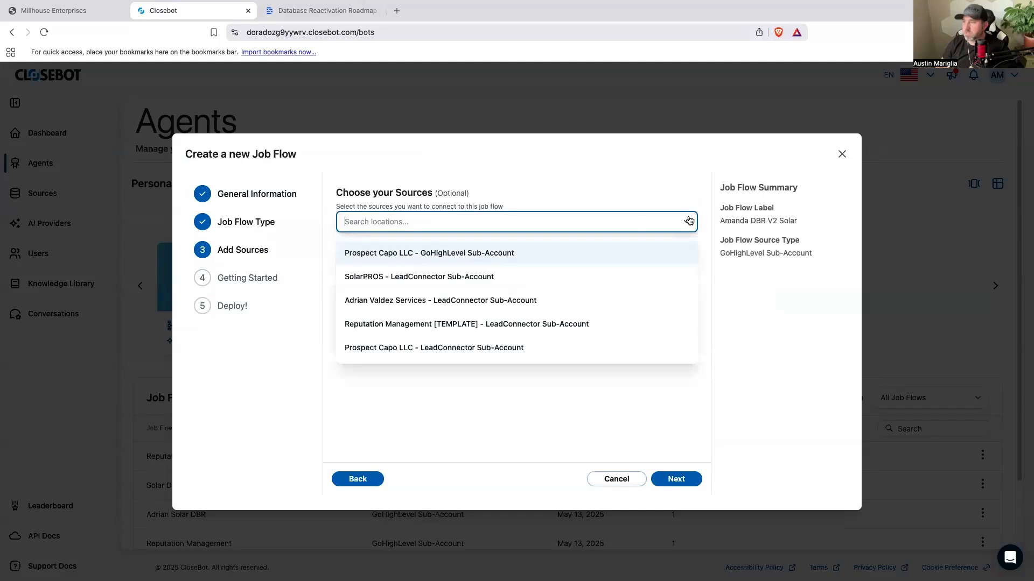
pyautogui.click(462, 278)
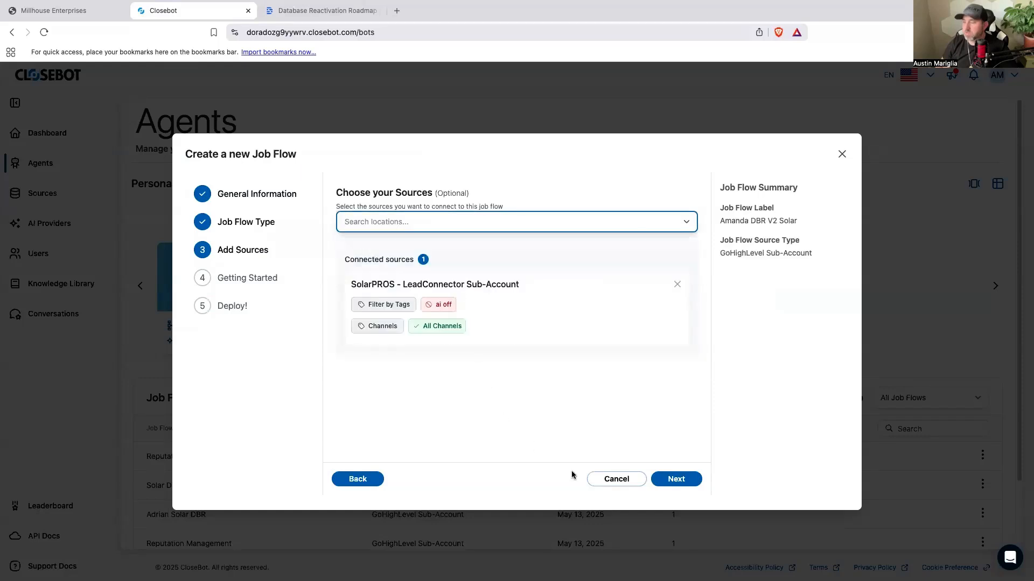
# Step: Choose to build the job flow from scratch and deploy it
pyautogui.click(678, 479)
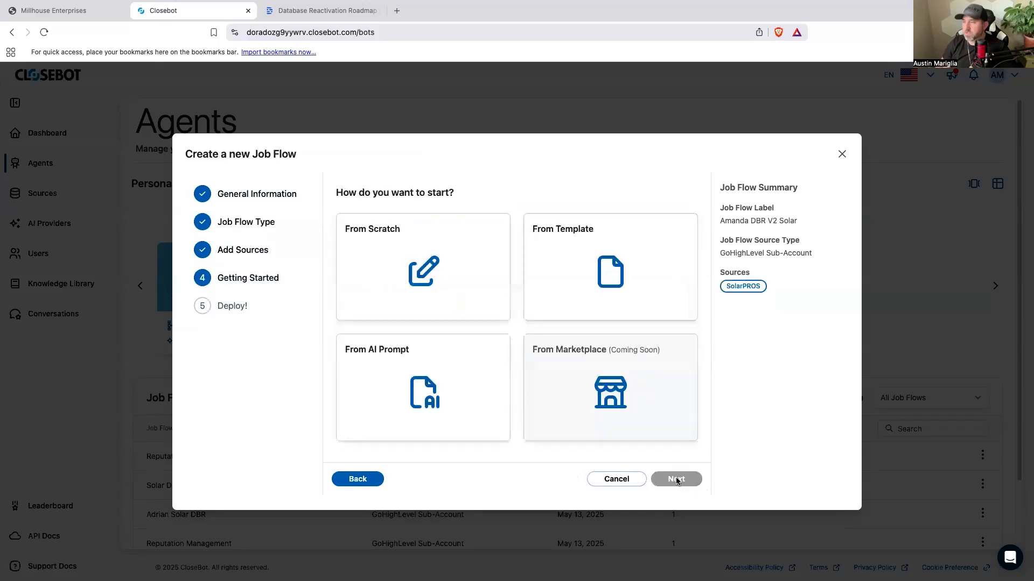
pyautogui.click(417, 264)
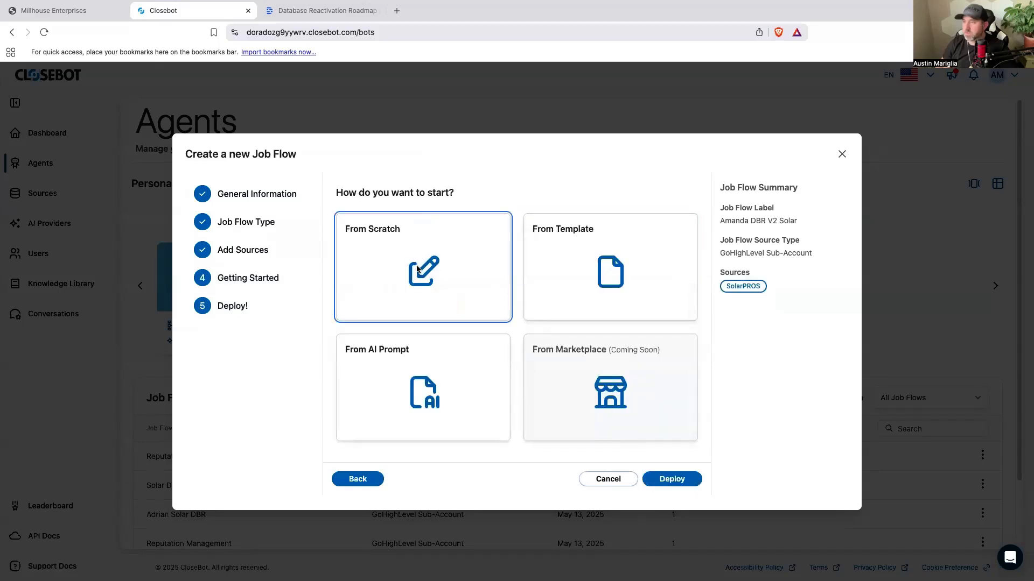
pyautogui.click(670, 483)
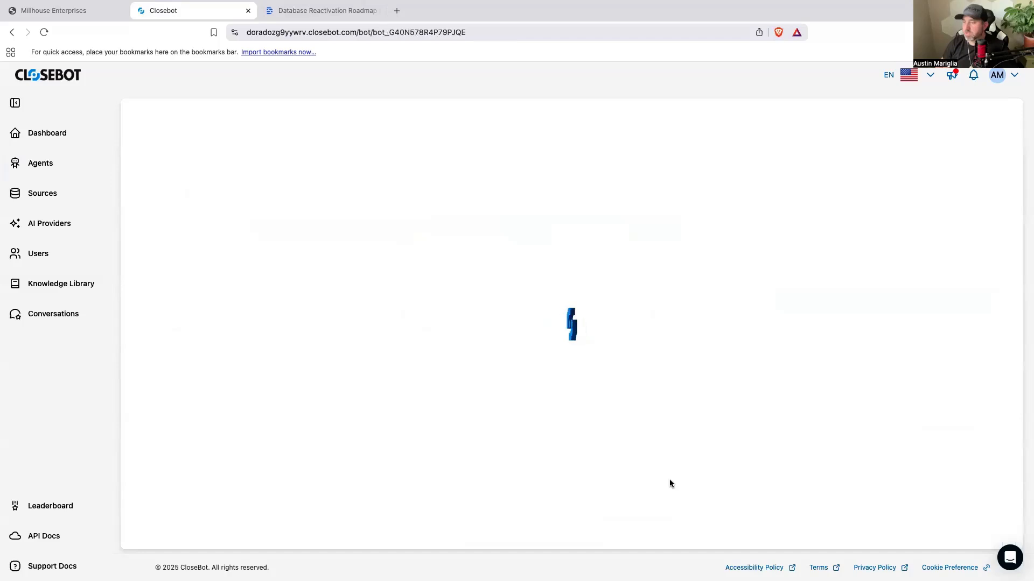
# Step: Add a Modify Tags action titled "They responded" to the job flow and connect the Start node to it
pyautogui.moveTo(449, 292); pyautogui.dragTo(216, 296)
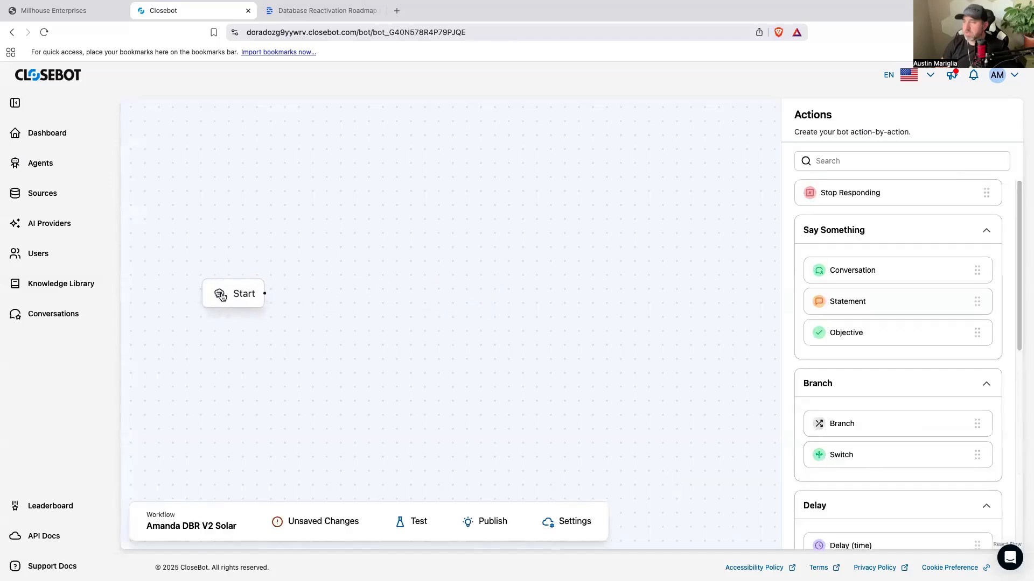
pyautogui.scroll(-3, 894, 485)
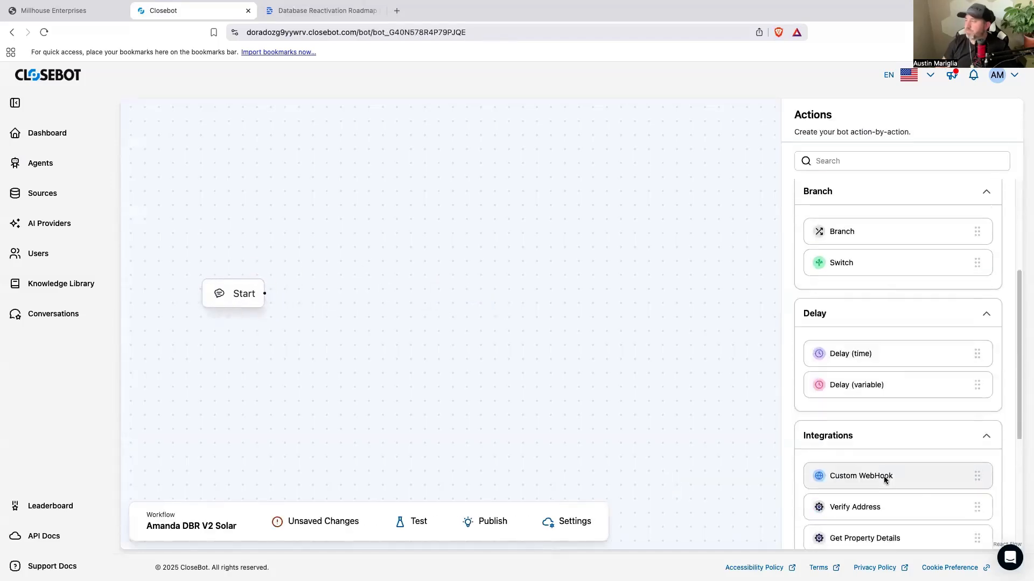
pyautogui.scroll(-4, 884, 471)
pyautogui.moveTo(859, 370); pyautogui.dragTo(374, 295)
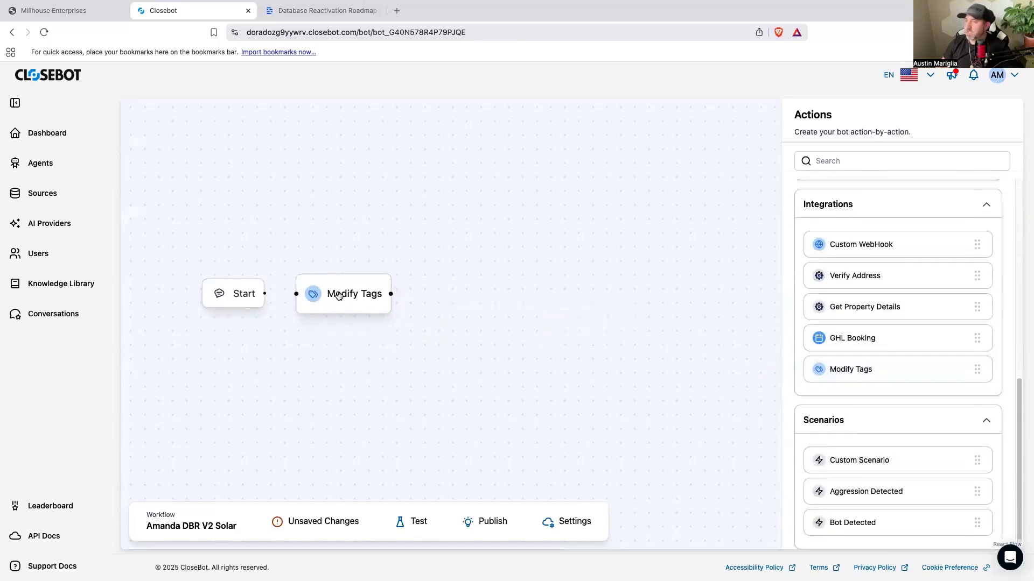
pyautogui.click(828, 187)
pyautogui.write('They responded')
pyautogui.moveTo(264, 293); pyautogui.dragTo(323, 298)
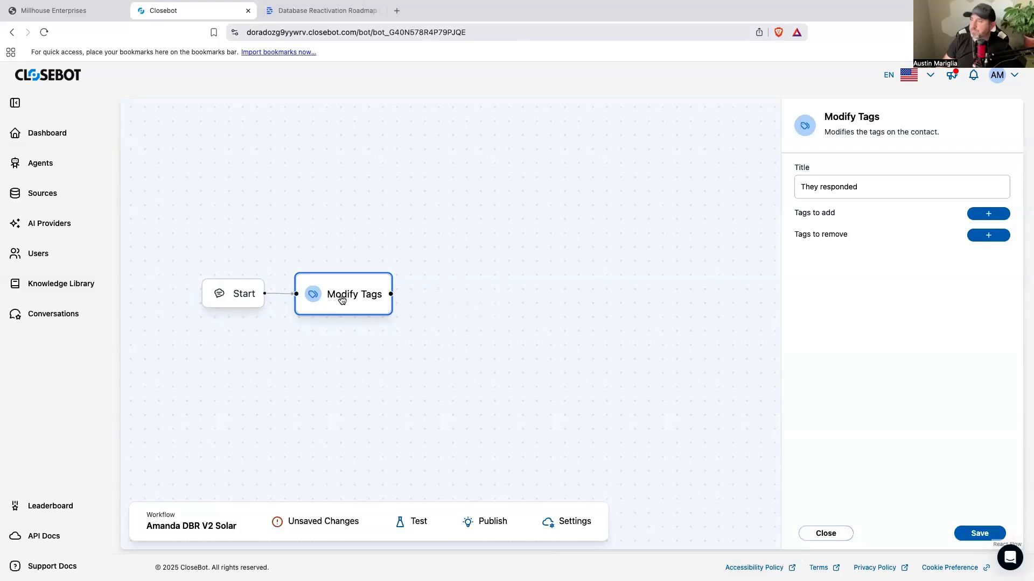
# Step: Make the Modify Tags action add the tag "responded", save it and move the node slightly closer to Start
pyautogui.click(983, 215)
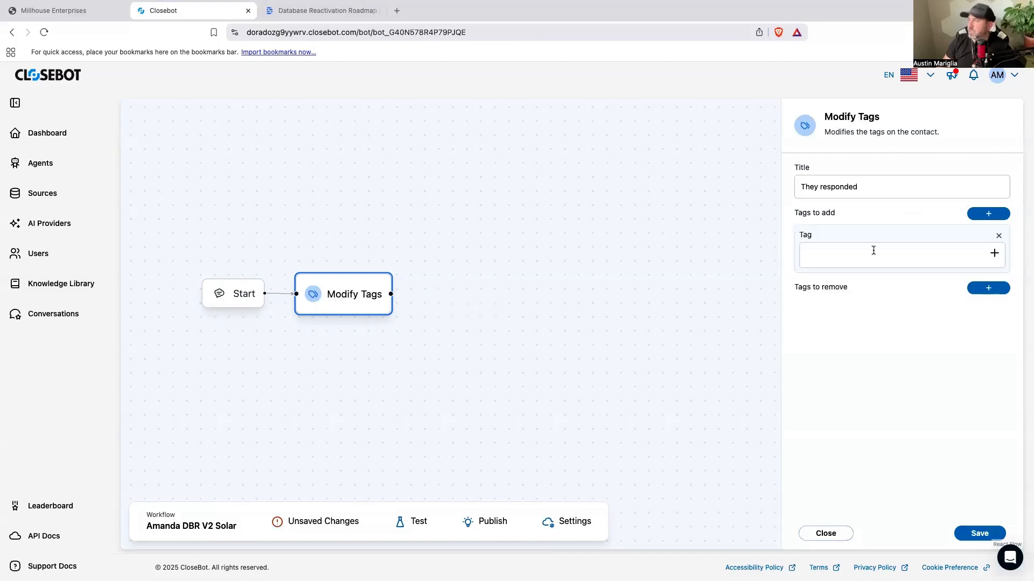
pyautogui.write('responded')
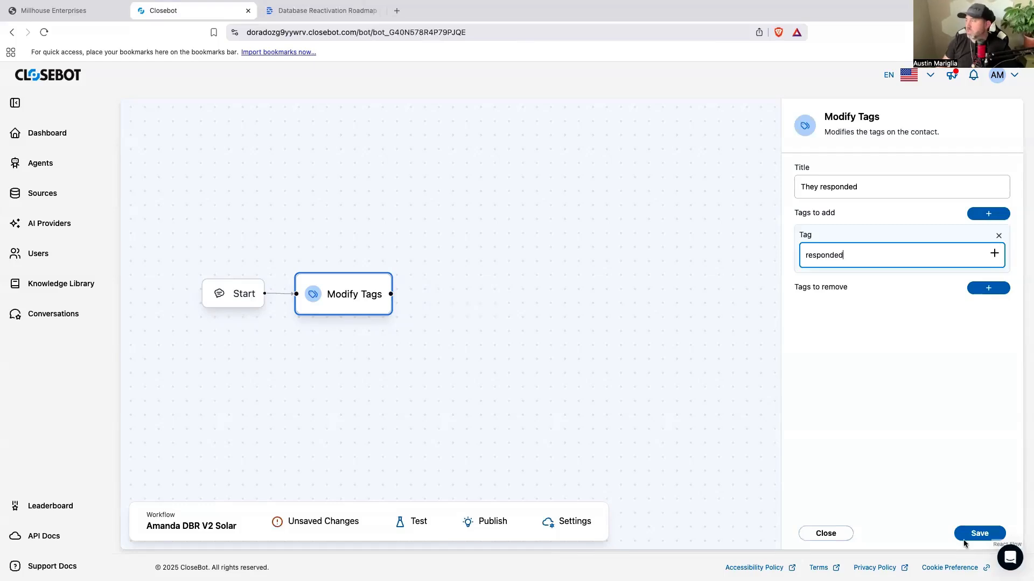
pyautogui.click(965, 538)
pyautogui.moveTo(340, 299); pyautogui.dragTo(332, 299)
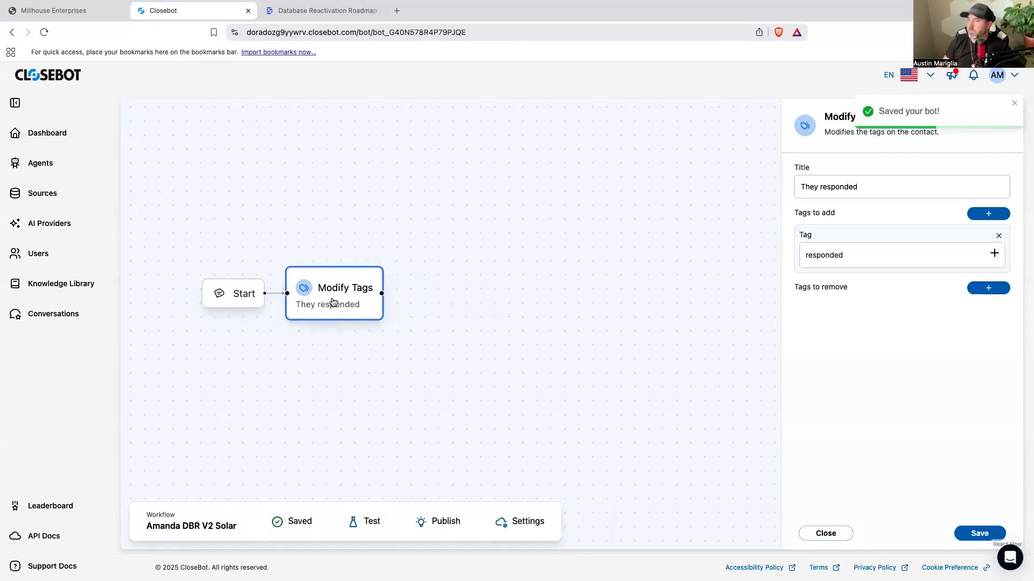
# Step: Add a Statement action beside the "They responded" node and connect that node to it
pyautogui.click(457, 310)
pyautogui.moveTo(883, 312); pyautogui.dragTo(454, 302)
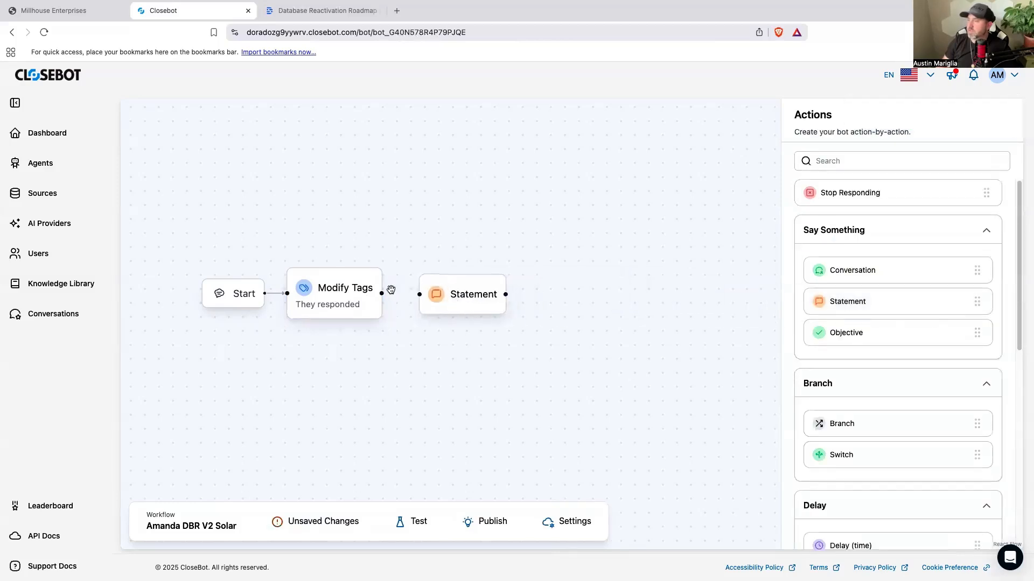
pyautogui.moveTo(381, 293); pyautogui.dragTo(416, 294)
pyautogui.moveTo(435, 296); pyautogui.dragTo(428, 296)
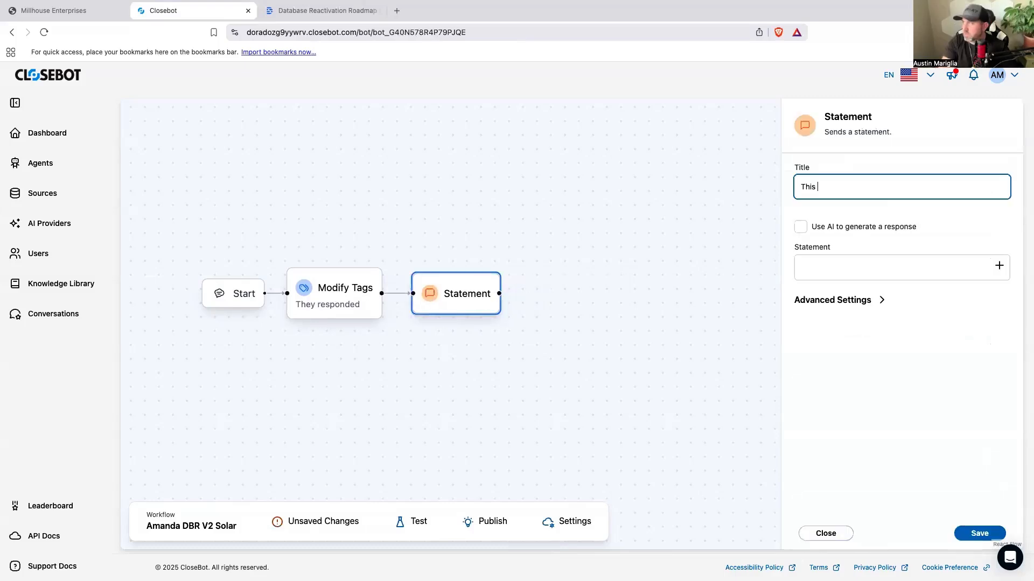
# Step: Title the Statement action "This is" followed by the bot persona's first name
pyautogui.write('is am')
pyautogui.press('BackSpace')
pyautogui.press('BackSpace')
pyautogui.write('Amanda')
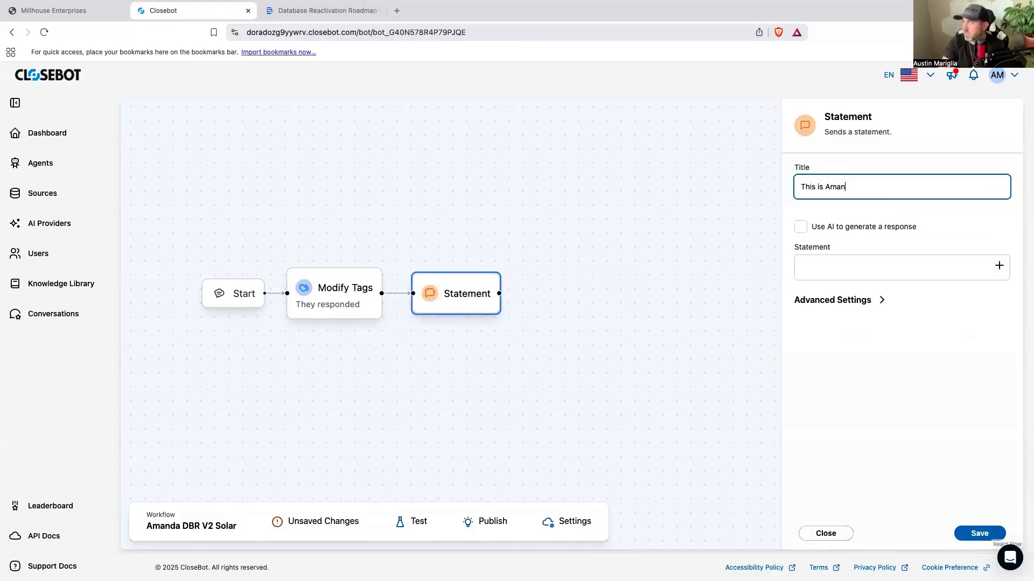
# Step: Start the statement text with "This is", the bot persona's first name and "with Bliss energy"
pyautogui.click(833, 262)
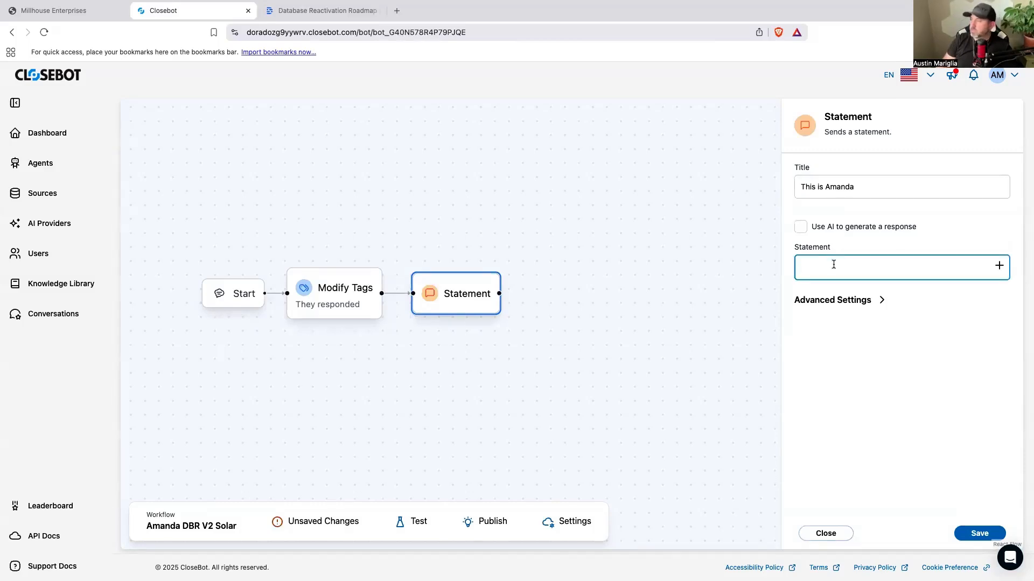
pyautogui.write('This')
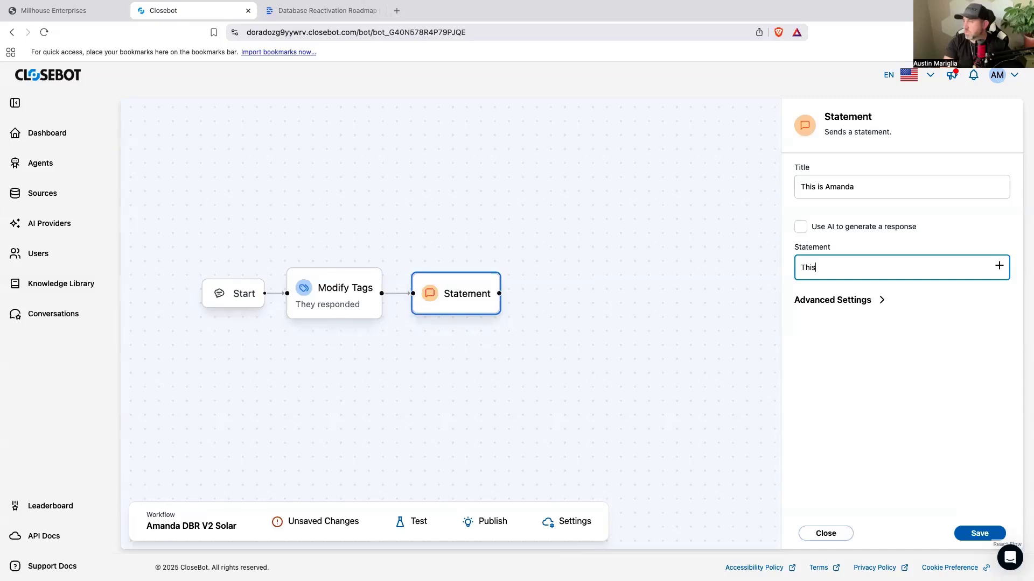
pyautogui.write(' is Amanda with')
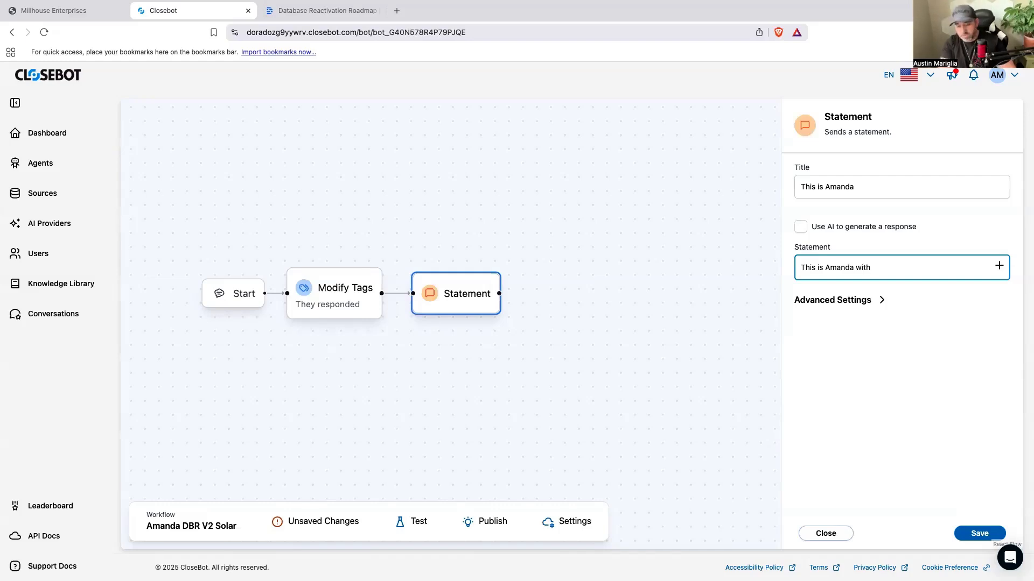
pyautogui.write('Bliss e')
pyautogui.write('nee')
pyautogui.write('gy ')
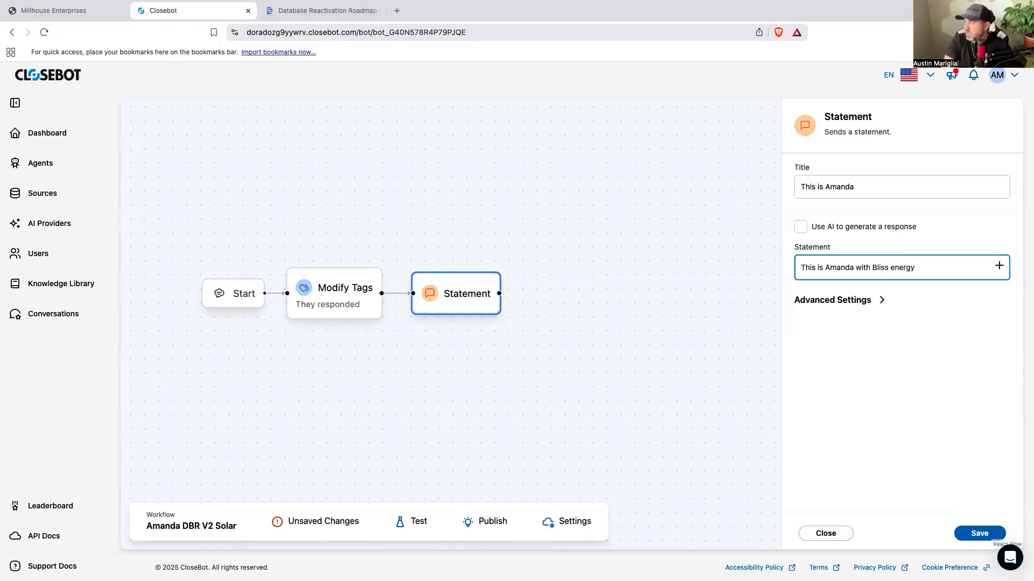
pyautogui.write('. You ')
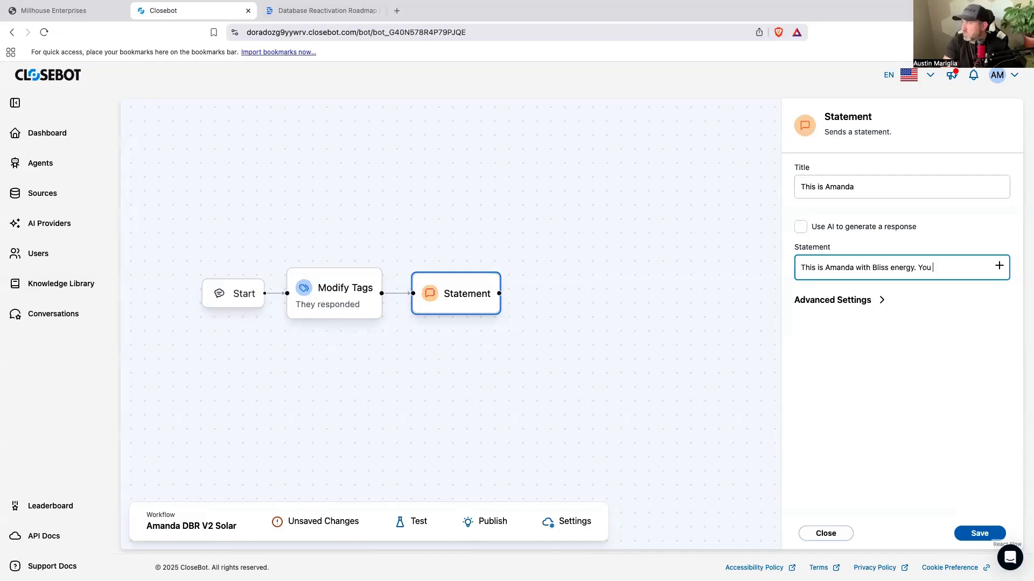
pyautogui.write('spoke with either me or ')
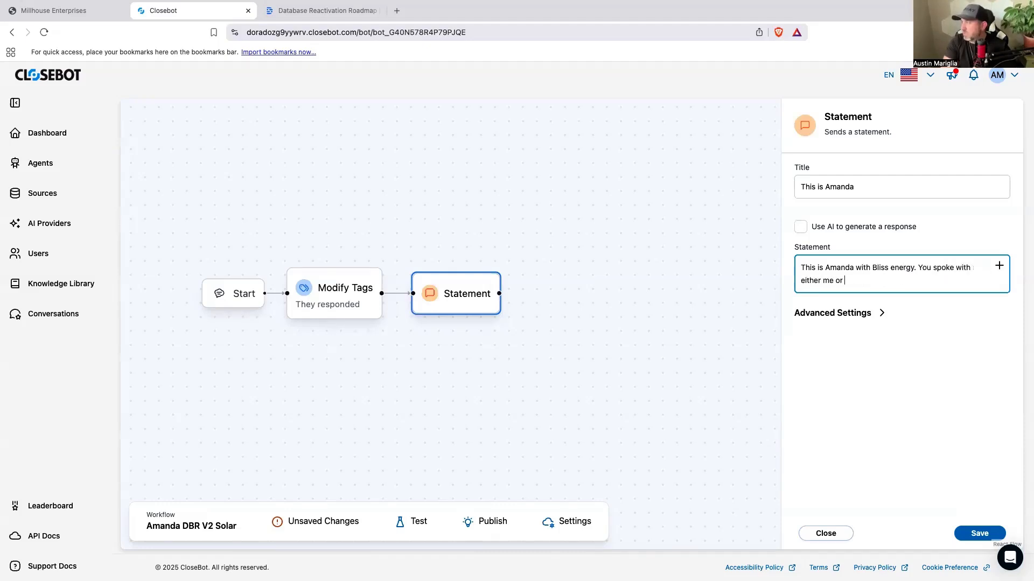
pyautogui.write('one of my team')
# Step: Continue the statement with "You spoke with either me or one of my team about reducing your energy bill."
pyautogui.write('about reducing your ener')
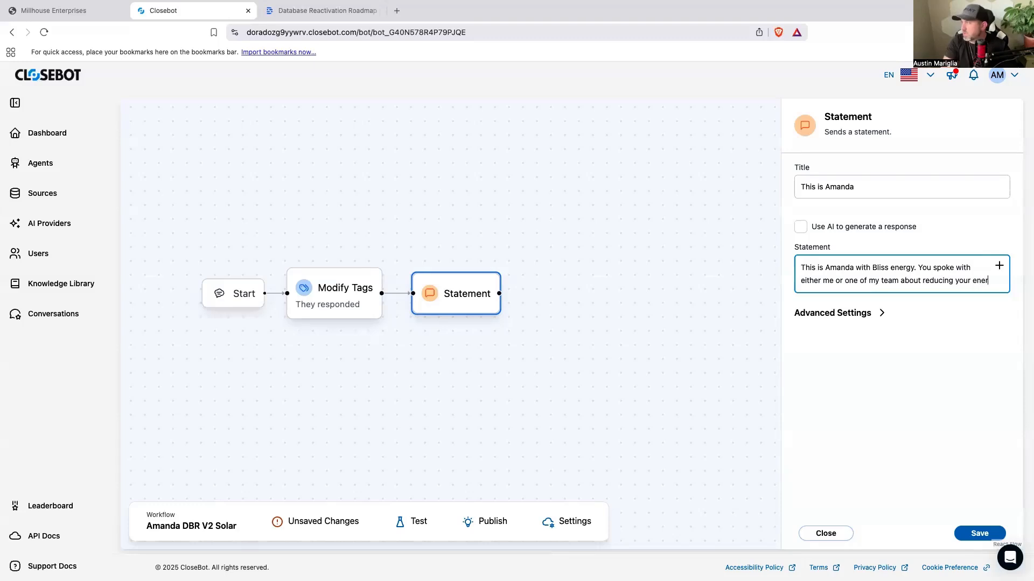
pyautogui.write('gy bill.')
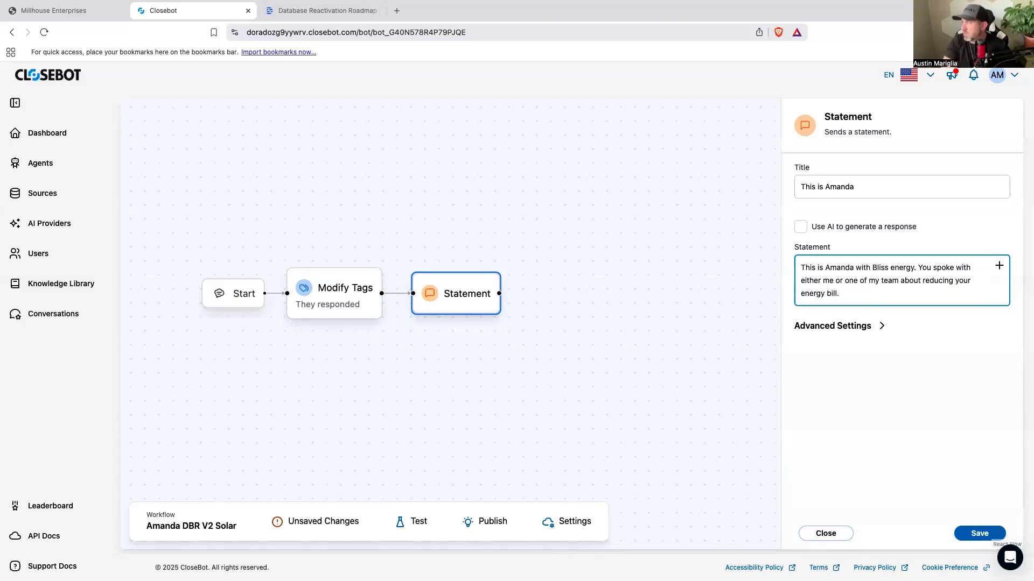
pyautogui.write(' With summer here')
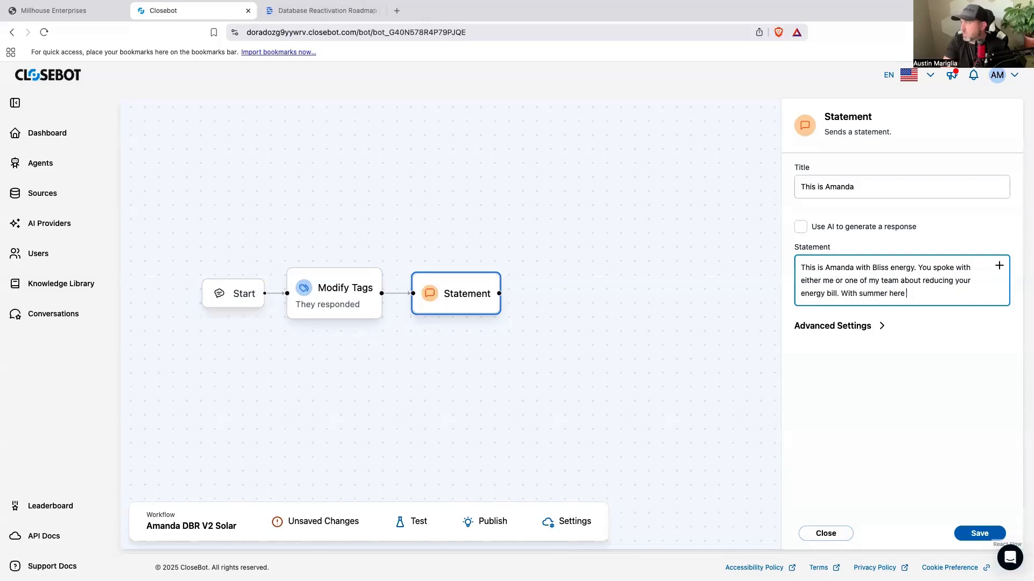
# Step: Extend the statement with "With summer around the corner, I know they are going up."
pyautogui.press('BackSpace')
pyautogui.press('BackSpace')
pyautogui.press('BackSpace')
pyautogui.press('BackSpace')
pyautogui.press('BackSpace')
pyautogui.write('around the corner, I know they are going up. Are')
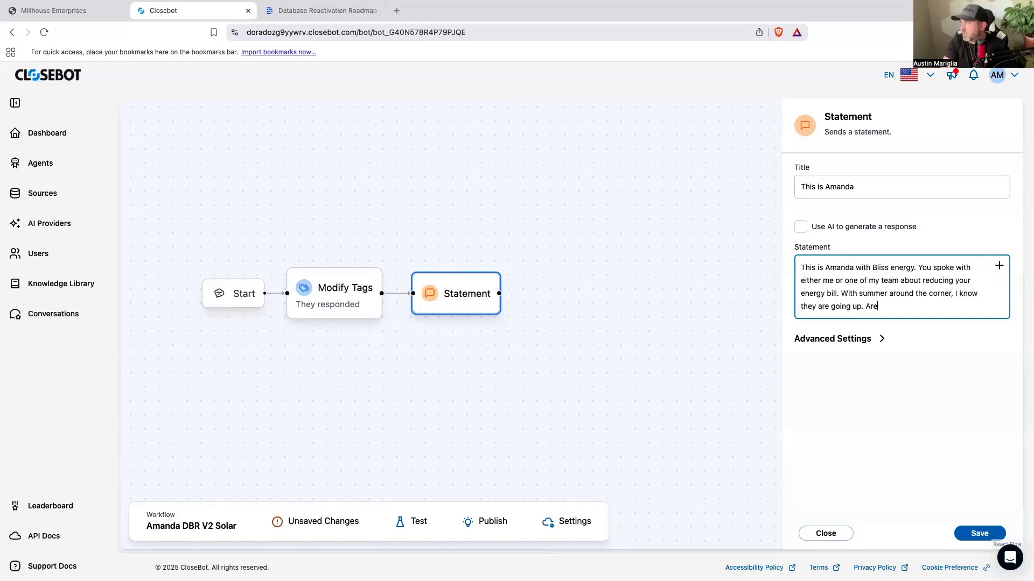
pyautogui.write(' you still open to the idea of ge')
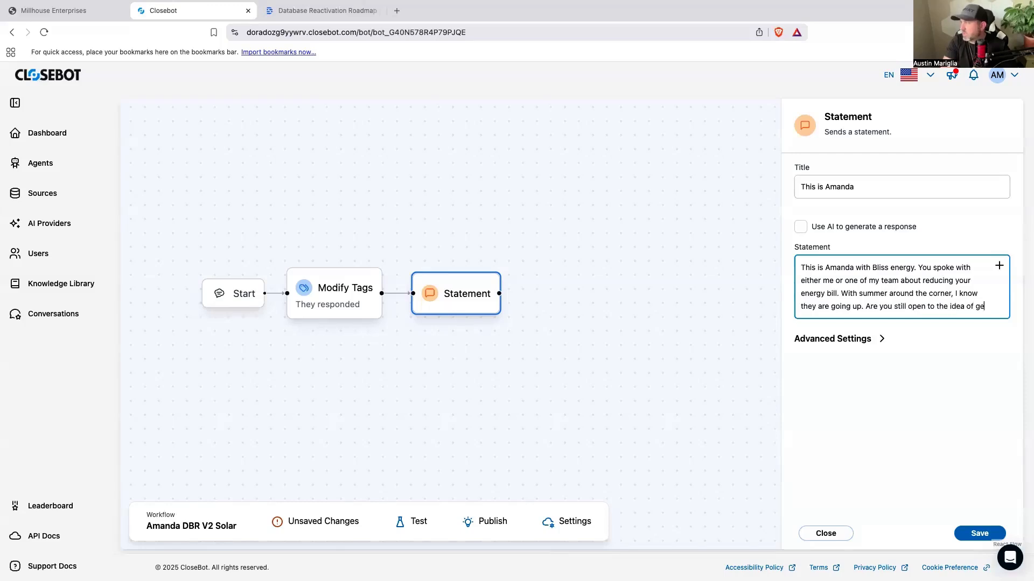
pyautogui.write('tting solar put on')
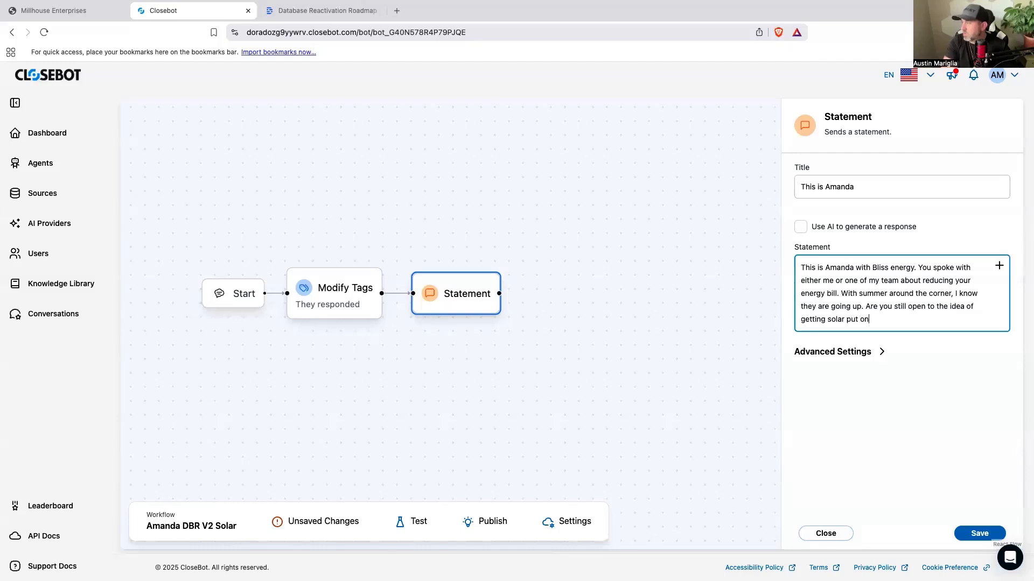
# Step: End the statement with the question "Are you still open to the idea of getting solar for your home?"
pyautogui.press('BackSpace')
pyautogui.press('BackSpace')
pyautogui.press('BackSpace')
pyautogui.press('BackSpace')
pyautogui.press('BackSpace')
pyautogui.press('BackSpace')
pyautogui.write('for your home?')
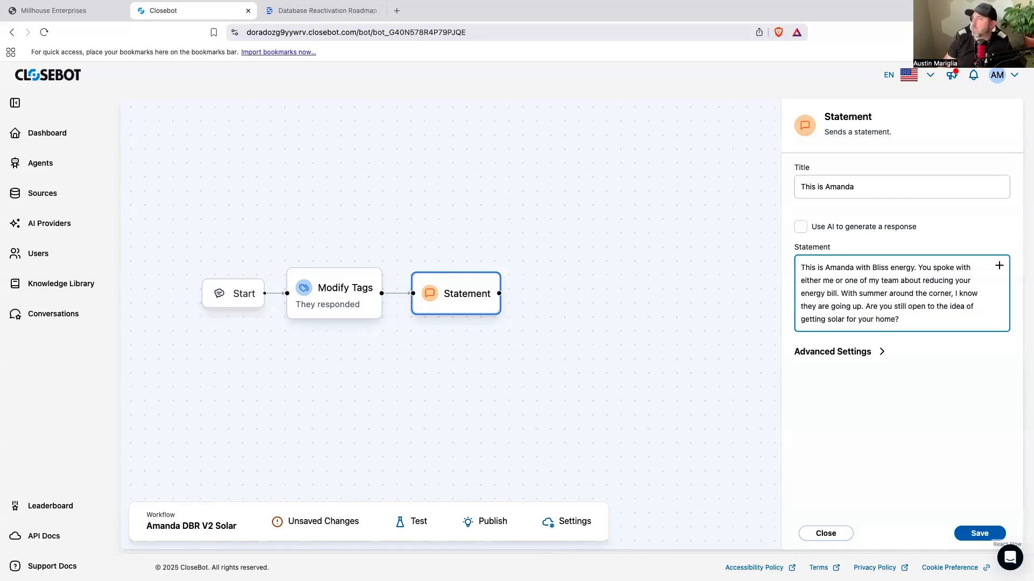
# Step: Check the advanced settings, leave moving on without a contact response disabled, and save the Statement action
pyautogui.click(881, 353)
pyautogui.click(802, 382)
pyautogui.click(802, 383)
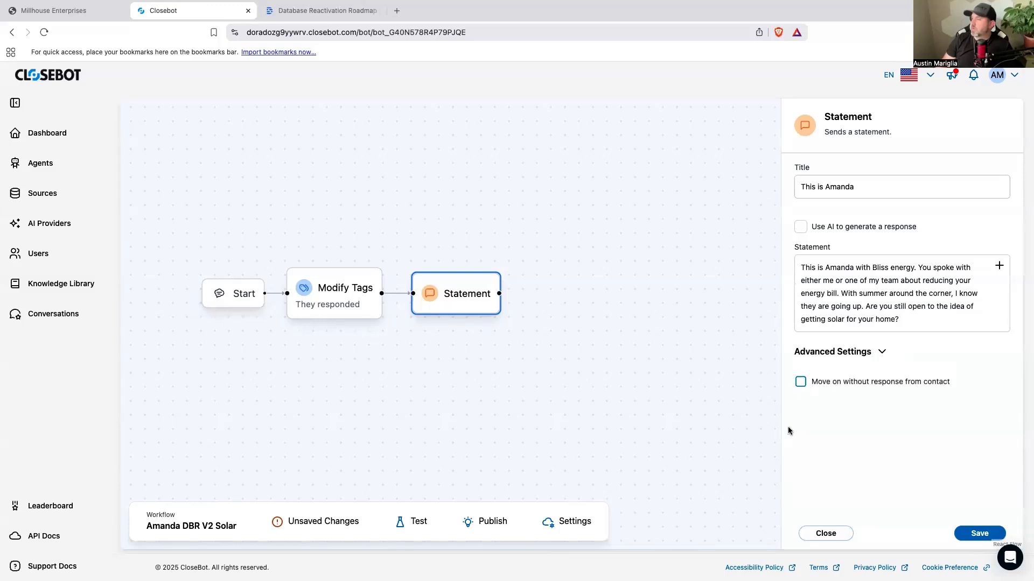
pyautogui.click(979, 534)
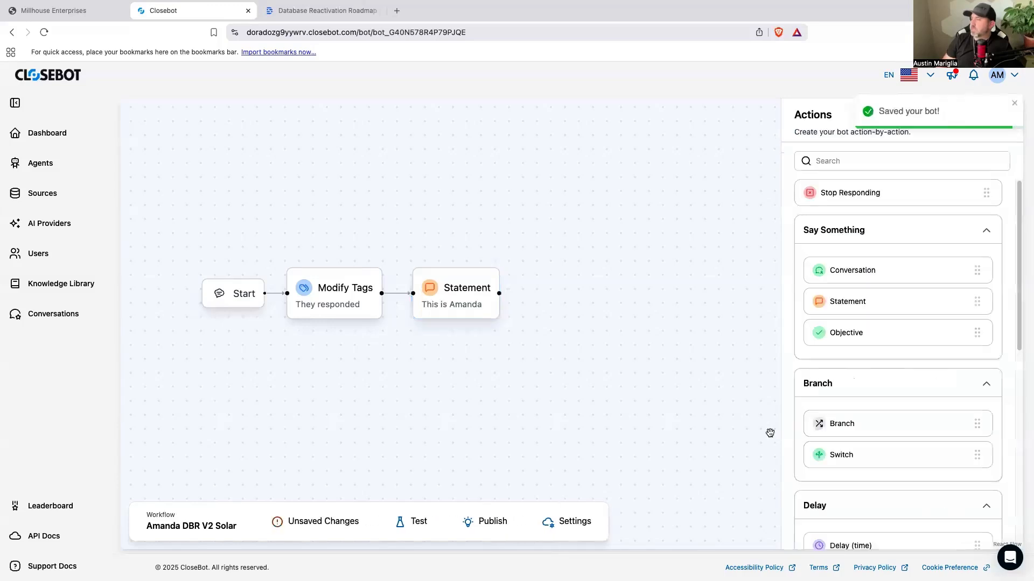
# Step: Connect the Statement node to a new Switch action titled "Are they still open to getting solar put on their home"
pyautogui.moveTo(867, 461); pyautogui.dragTo(572, 295)
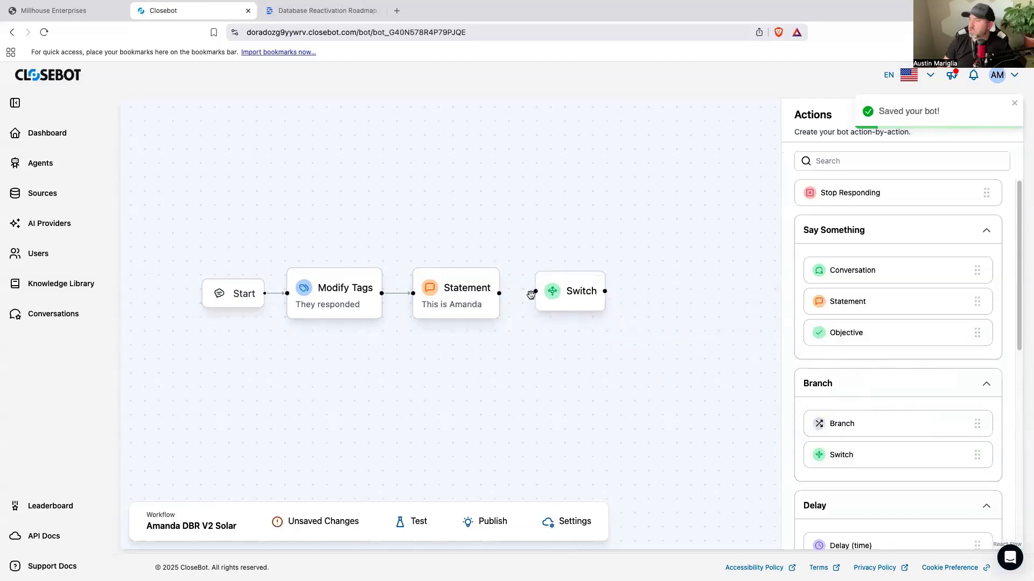
pyautogui.moveTo(499, 294); pyautogui.dragTo(554, 295)
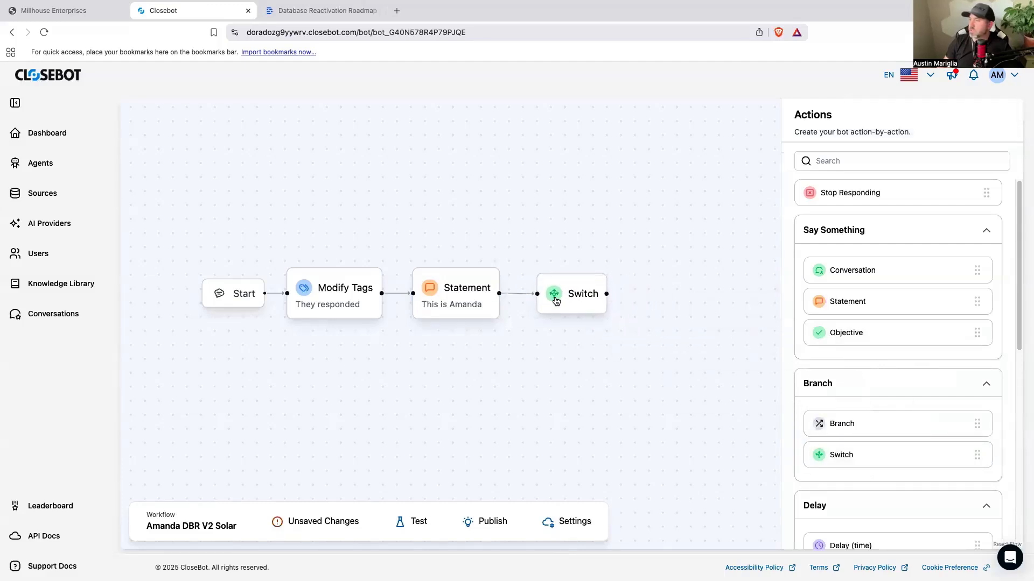
pyautogui.click(555, 299)
pyautogui.click(829, 168)
pyautogui.write('Are they still open to getting solar put on theri')
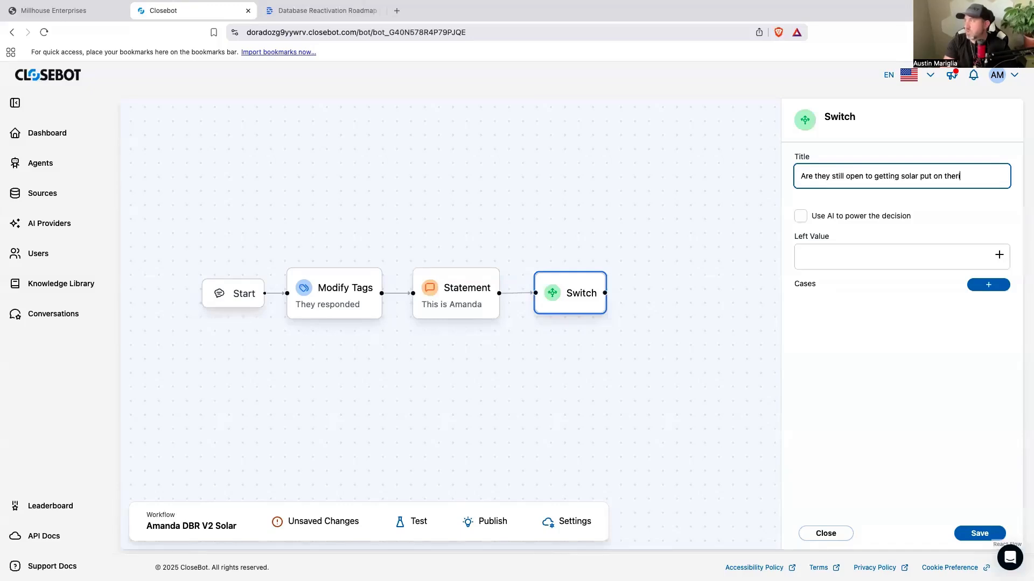
pyautogui.press('BackSpace')
pyautogui.press('BackSpace')
pyautogui.write('ir home')
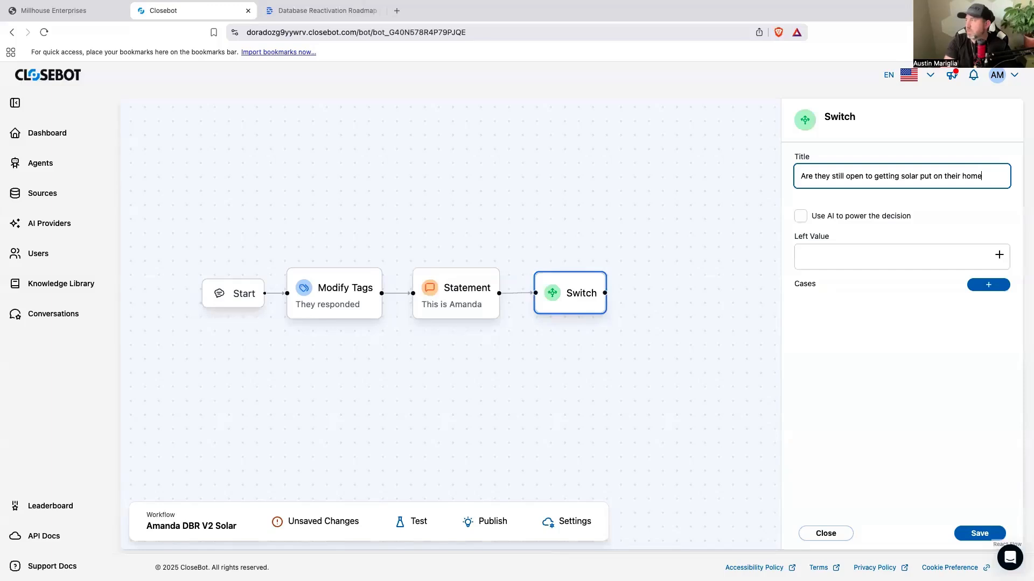
# Step: Let AI power the Switch decision and copy the title text into its description
pyautogui.click(871, 259)
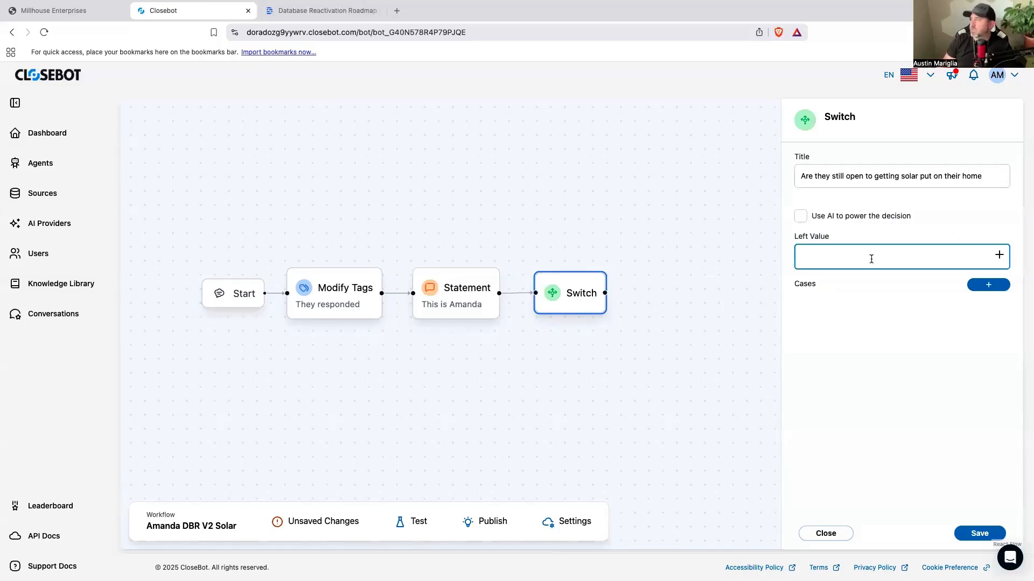
pyautogui.click(806, 217)
pyautogui.click(849, 256)
pyautogui.tripleClick(884, 178)
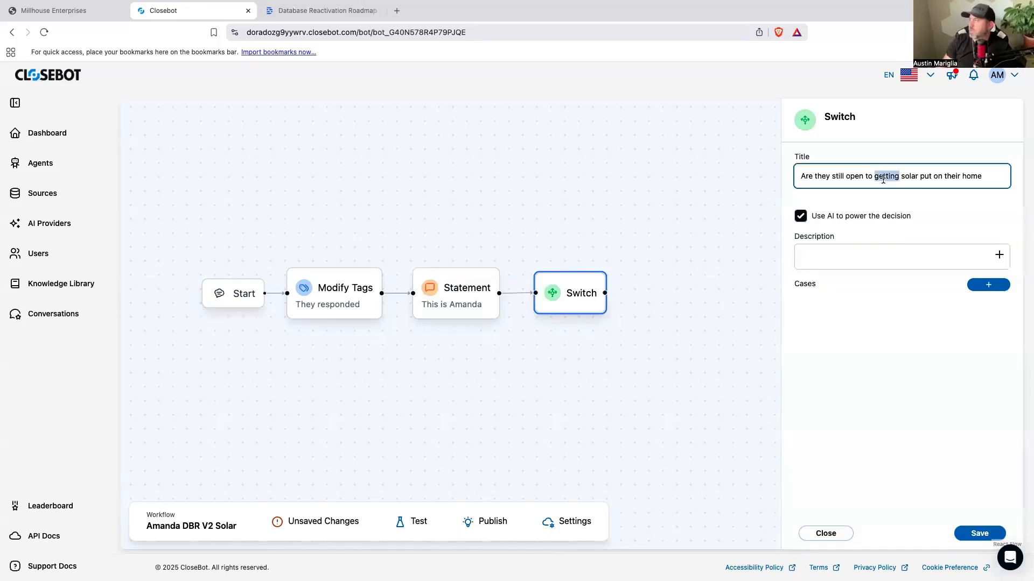
pyautogui.rightClick(884, 182)
pyautogui.click(777, 264)
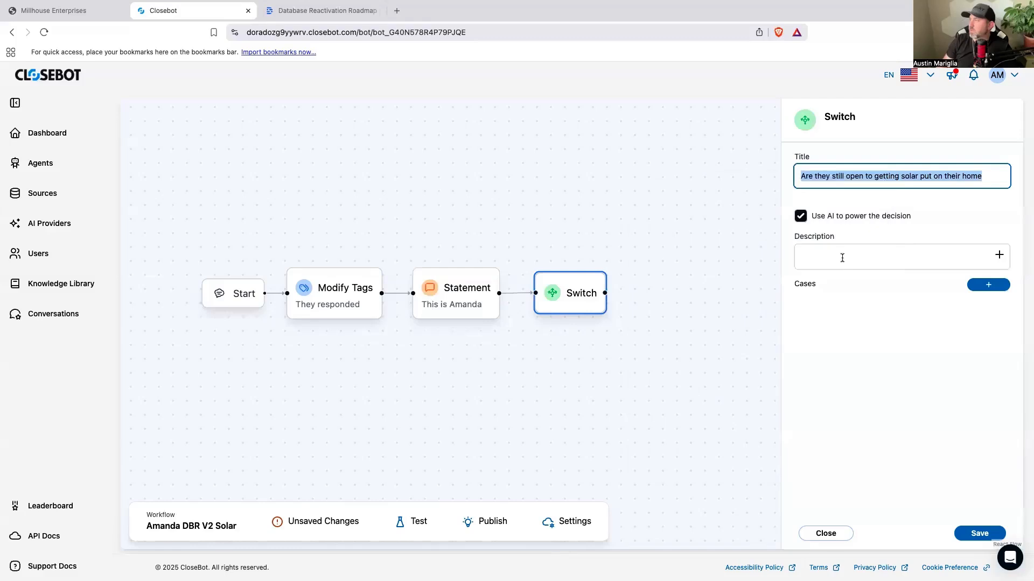
pyautogui.click(843, 257)
pyautogui.press('super+v')
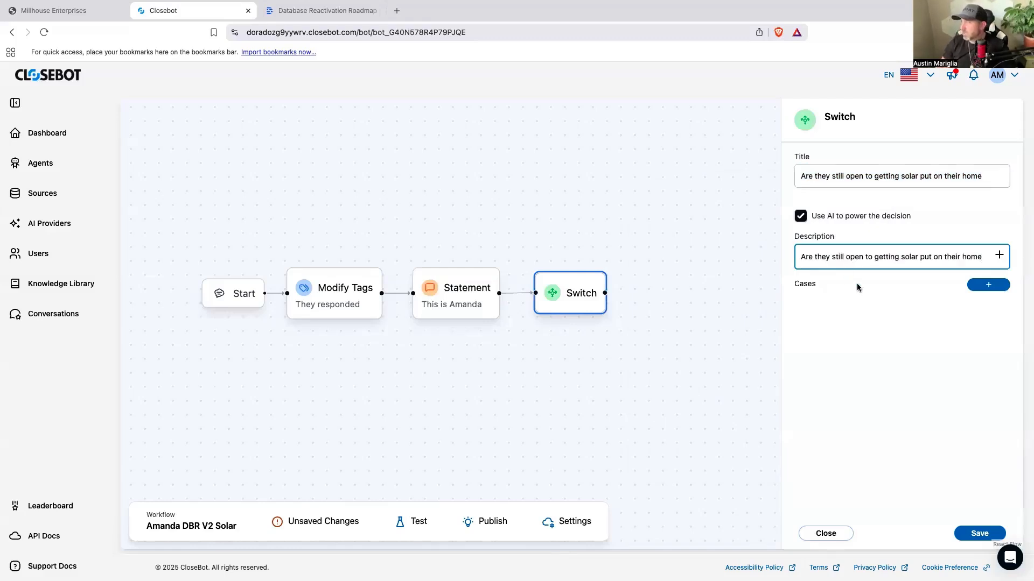
# Step: Add a Switch case named "Yes they are interested"
pyautogui.click(969, 284)
pyautogui.write('Yes they are ')
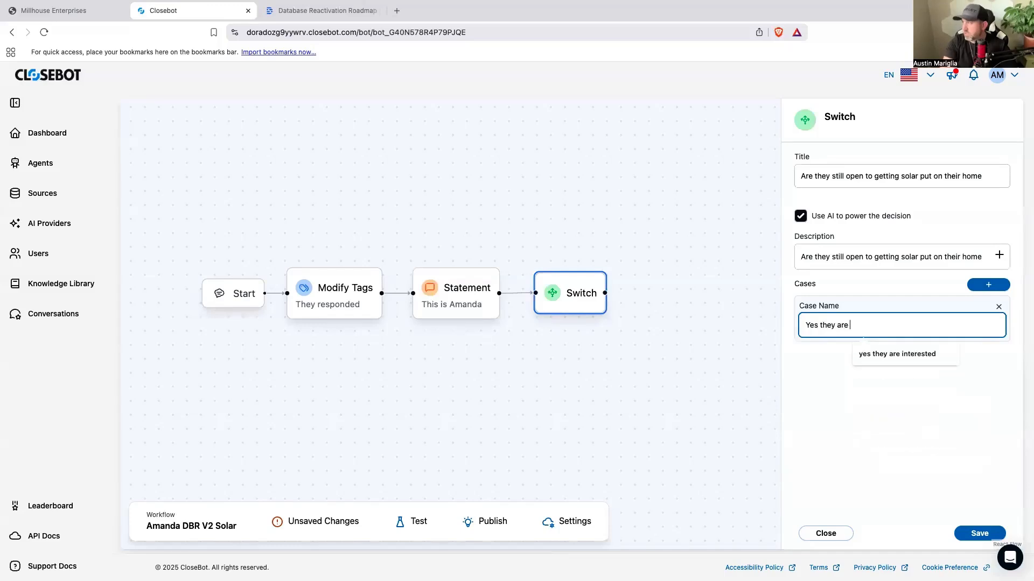
pyautogui.write('interested')
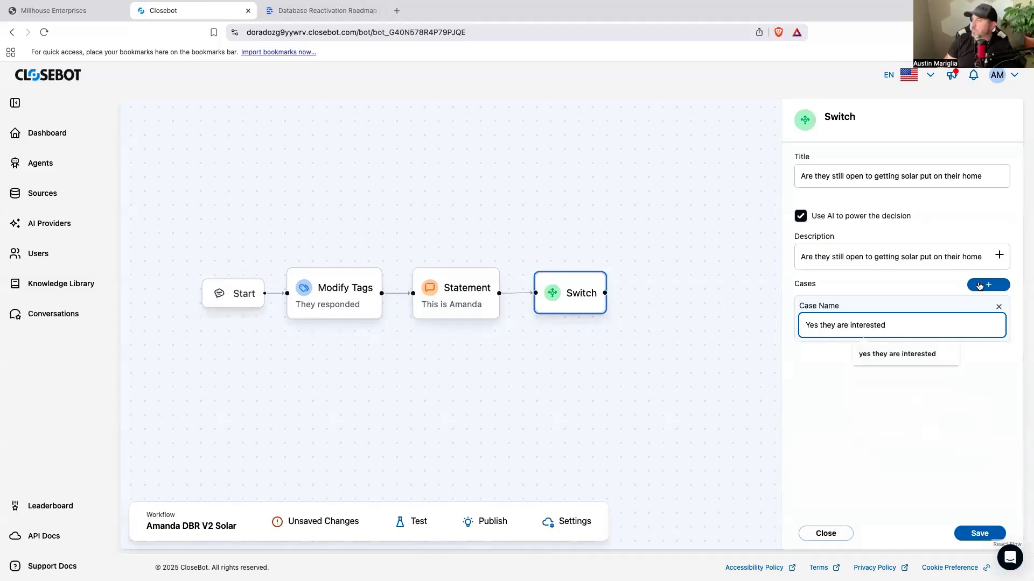
# Step: Add a second Switch case named "No they are not interested"
pyautogui.click(981, 285)
pyautogui.write('No they are ')
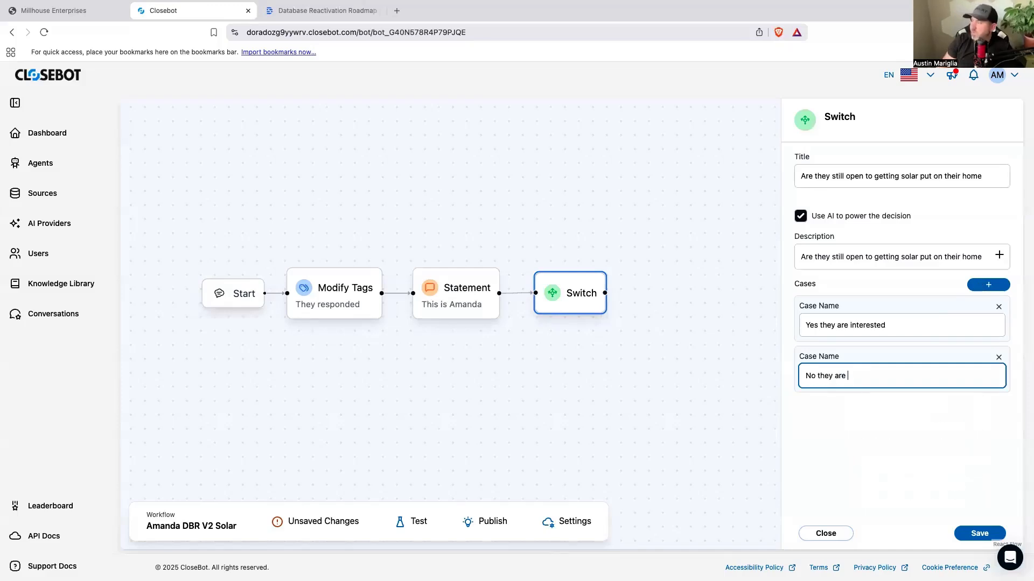
pyautogui.write('not interested')
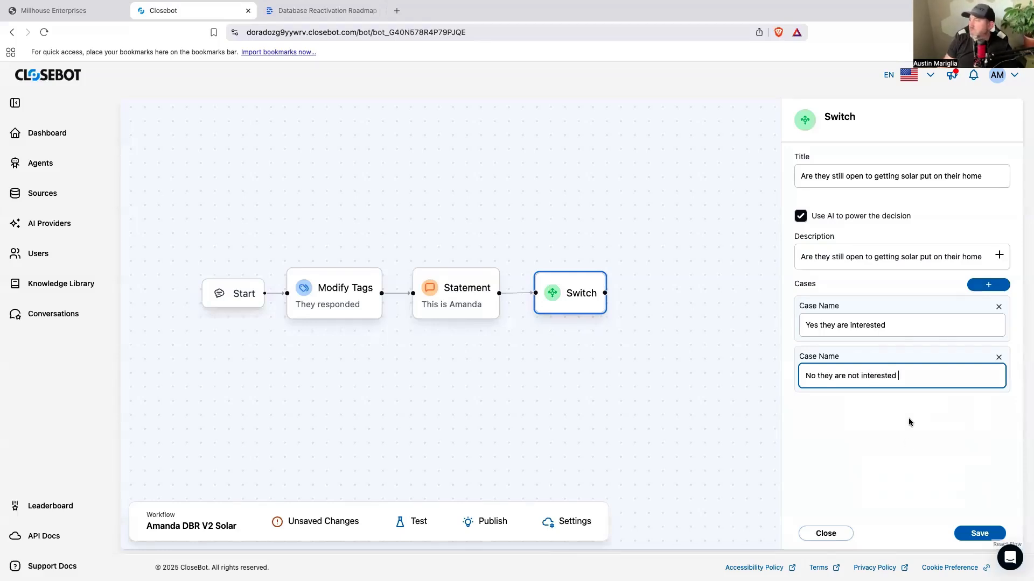
pyautogui.click(902, 455)
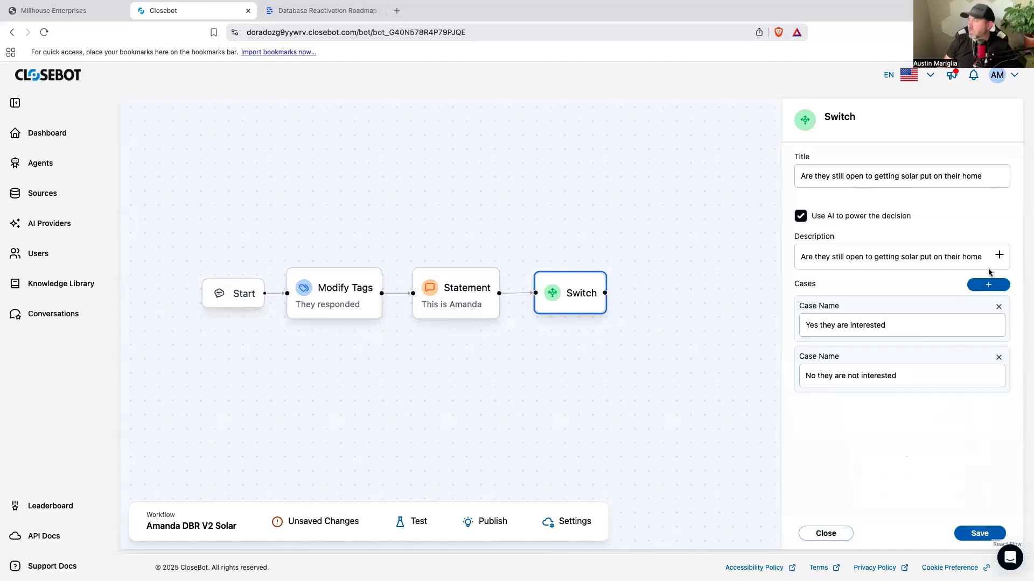
# Step: Add a third Switch case named "They already have solar"
pyautogui.click(988, 284)
pyautogui.write('They already have ')
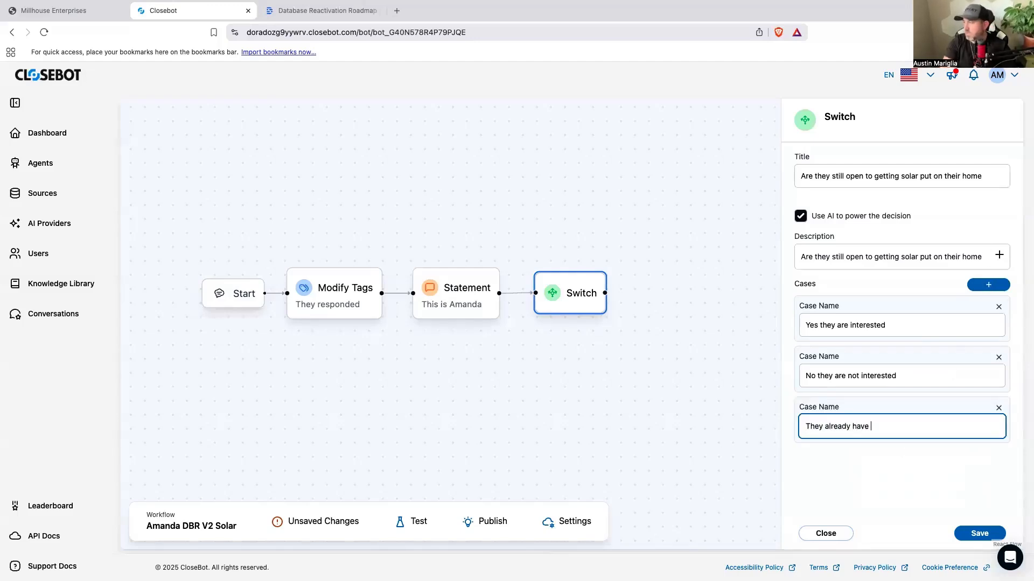
pyautogui.write('solar')
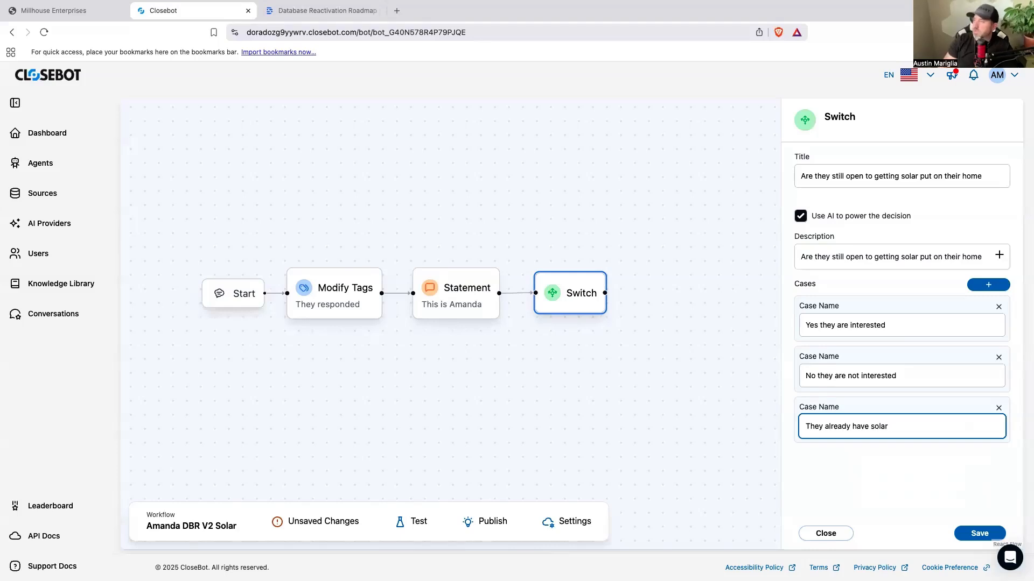
pyautogui.press('super+Tab')
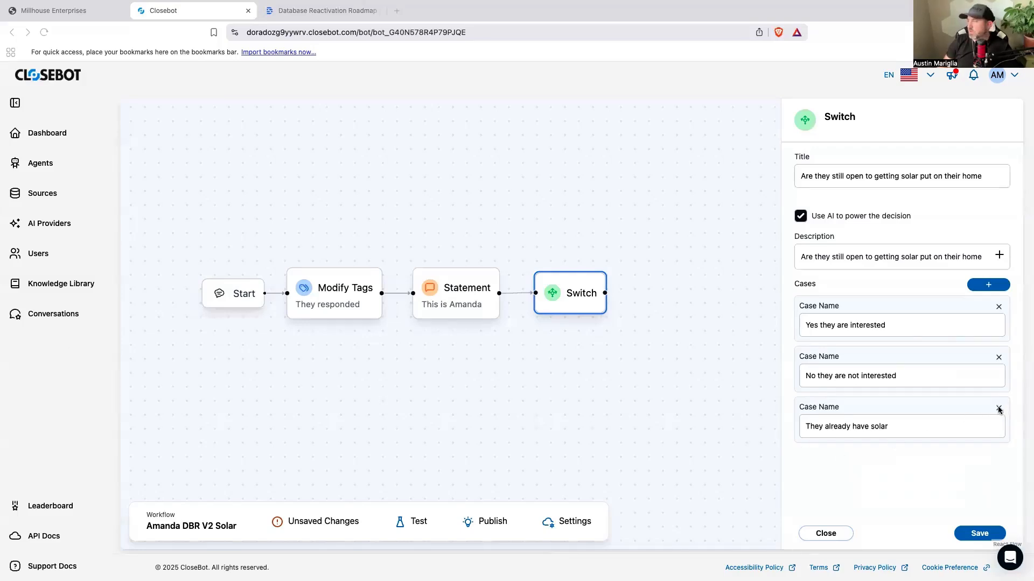
# Step: Rename the third Switch case "We have the wrong number or person"
pyautogui.tripleClick(898, 426)
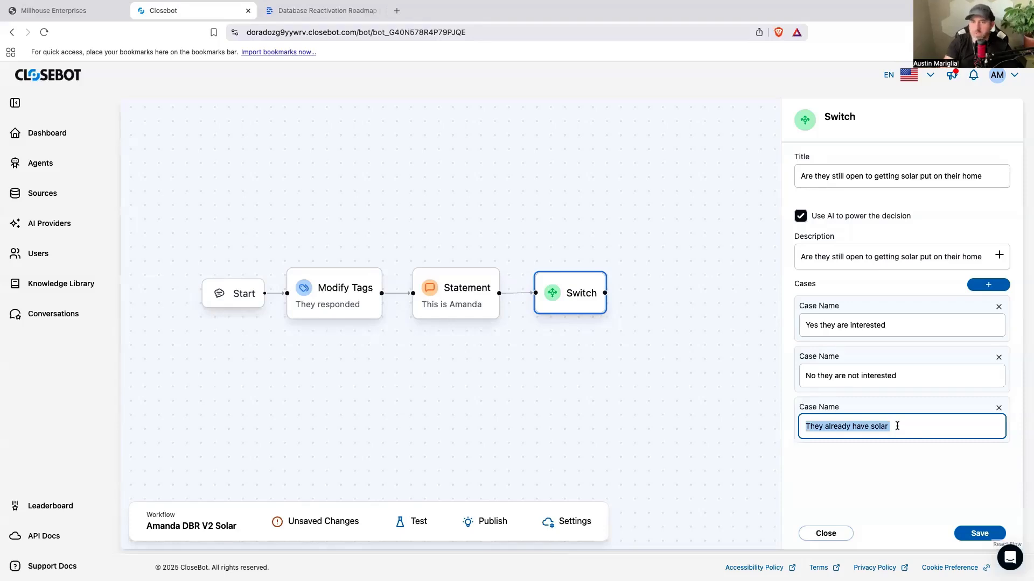
pyautogui.write('we have the wr')
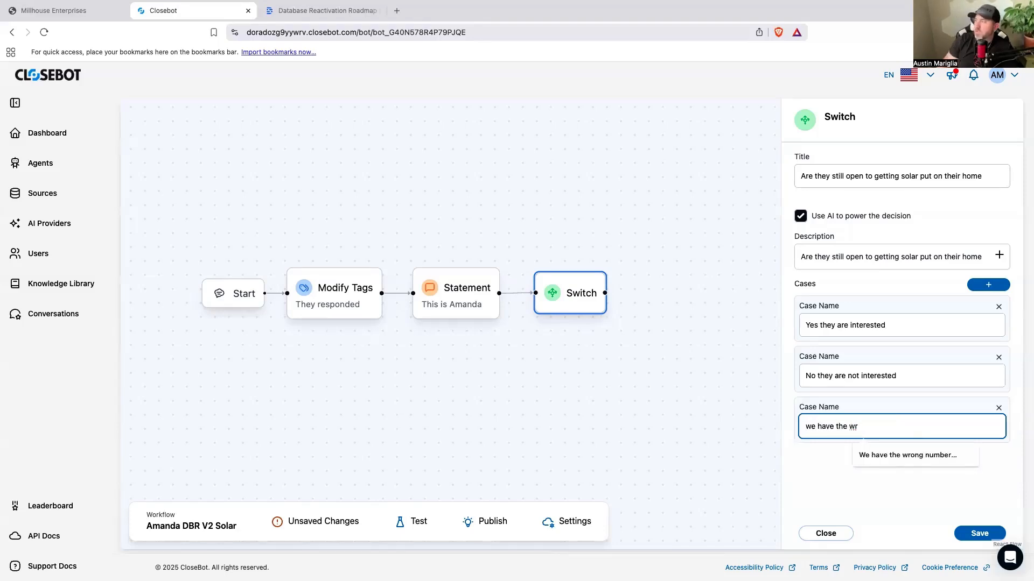
pyautogui.click(886, 452)
pyautogui.click(887, 465)
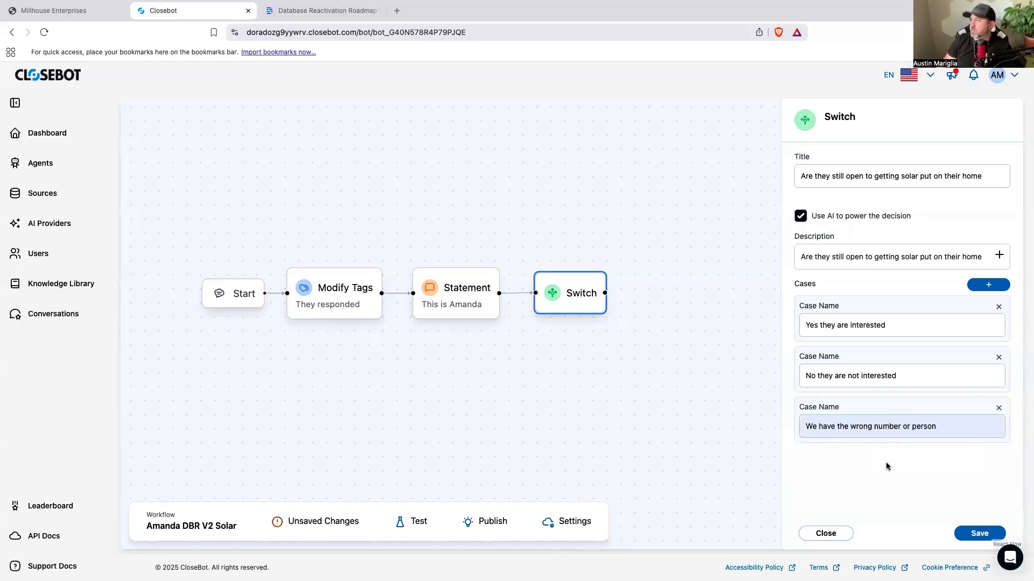
# Step: Add a fourth Switch case named "They already have solar or panels"
pyautogui.click(989, 286)
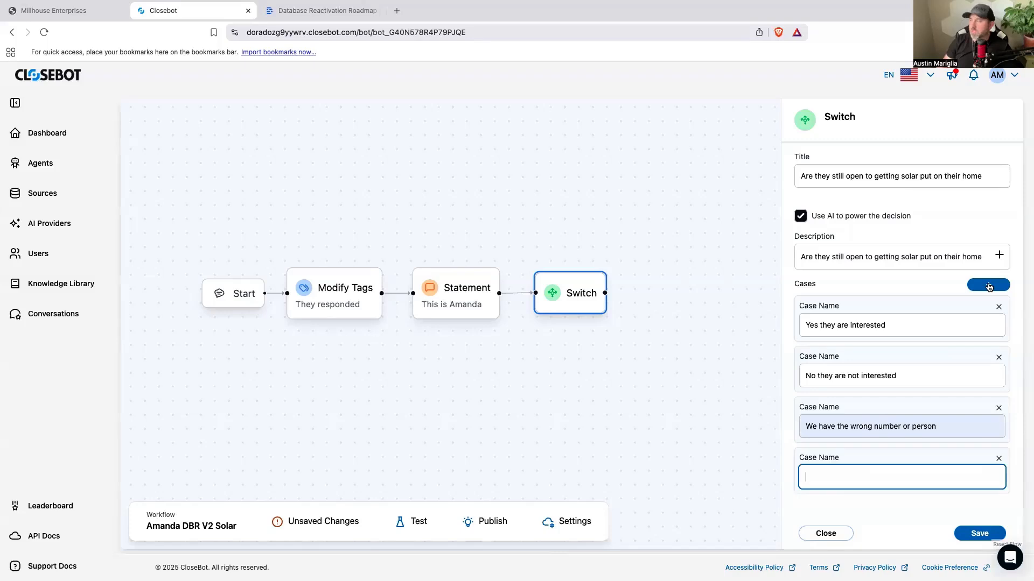
pyautogui.write('The')
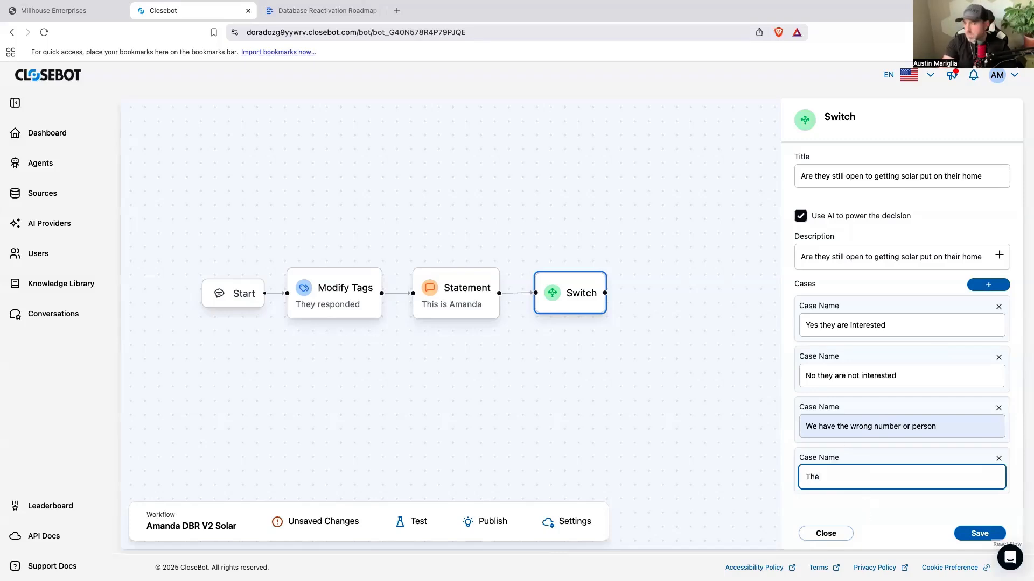
pyautogui.write('y already h')
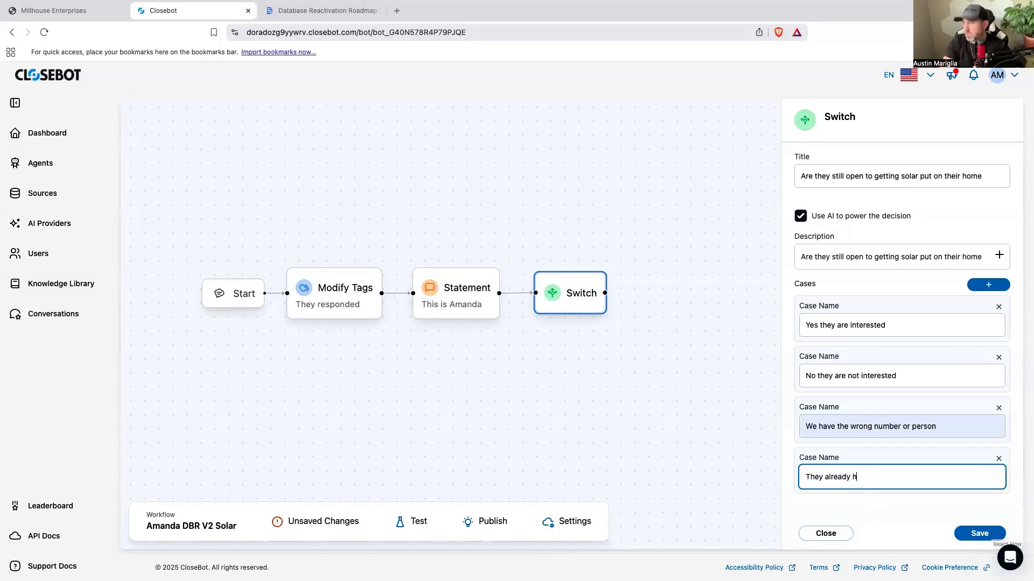
pyautogui.write('ave solar or panels')
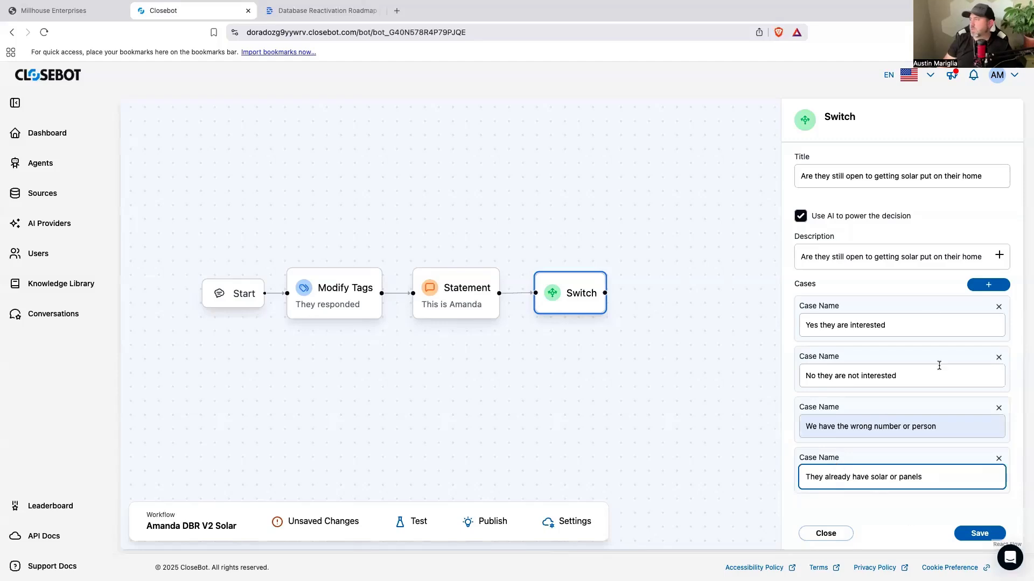
# Step: Add a fifth Switch case named "How does the process work" and save the Switch settings
pyautogui.click(997, 289)
pyautogui.write('How does t')
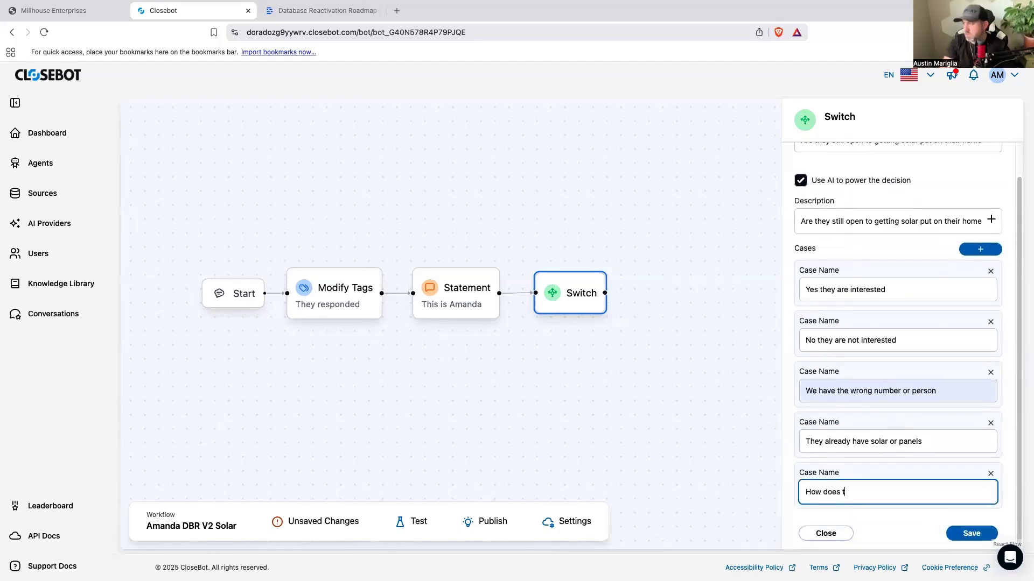
pyautogui.write('he process work')
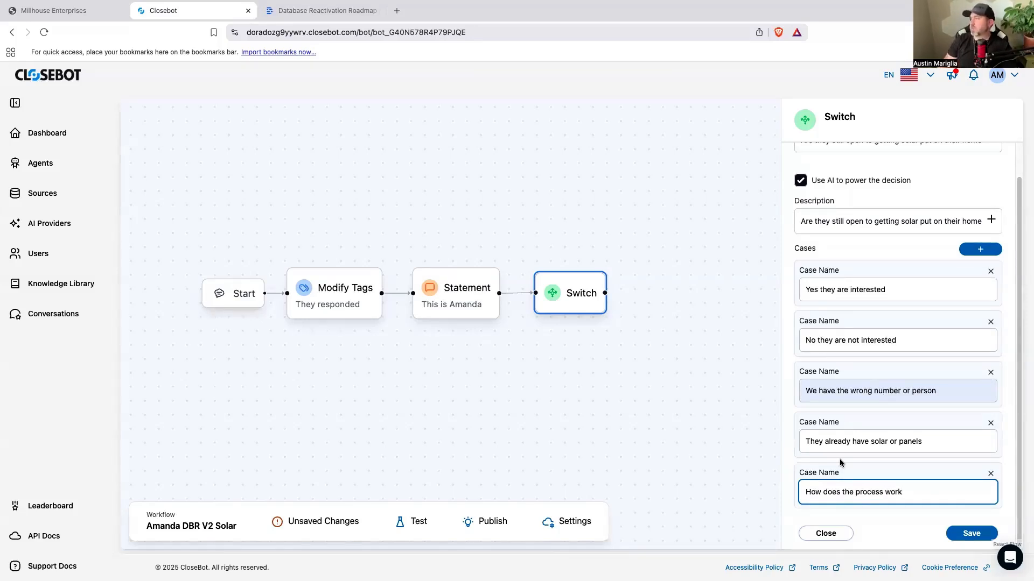
pyautogui.tripleClick(881, 493)
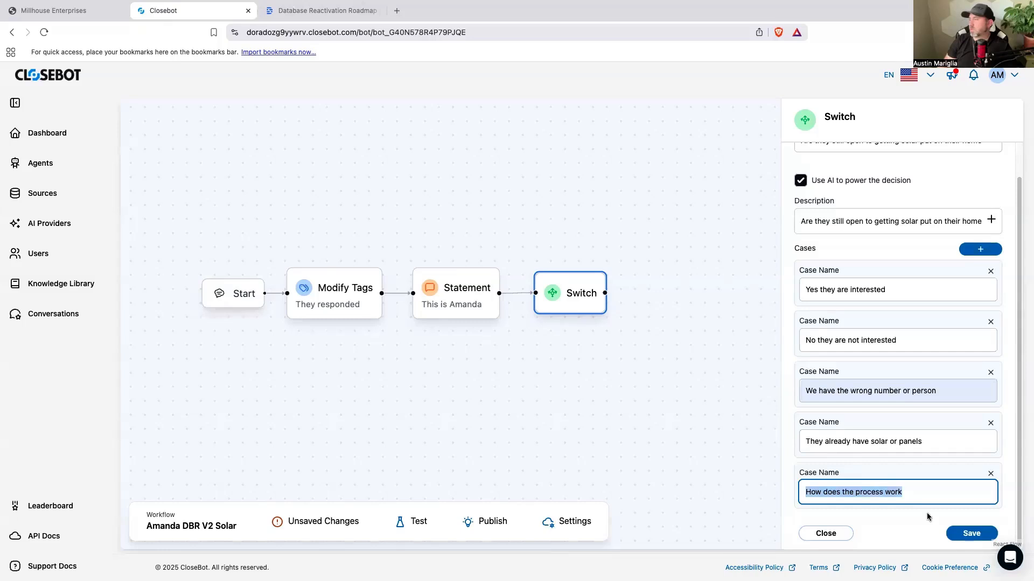
pyautogui.click(960, 533)
# Step: Reposition the widened Switch node just after the Statement node in the flow
pyautogui.moveTo(589, 314); pyautogui.dragTo(663, 308)
pyautogui.scroll(-5, 652, 372)
pyautogui.hscroll(6, 569, 394)
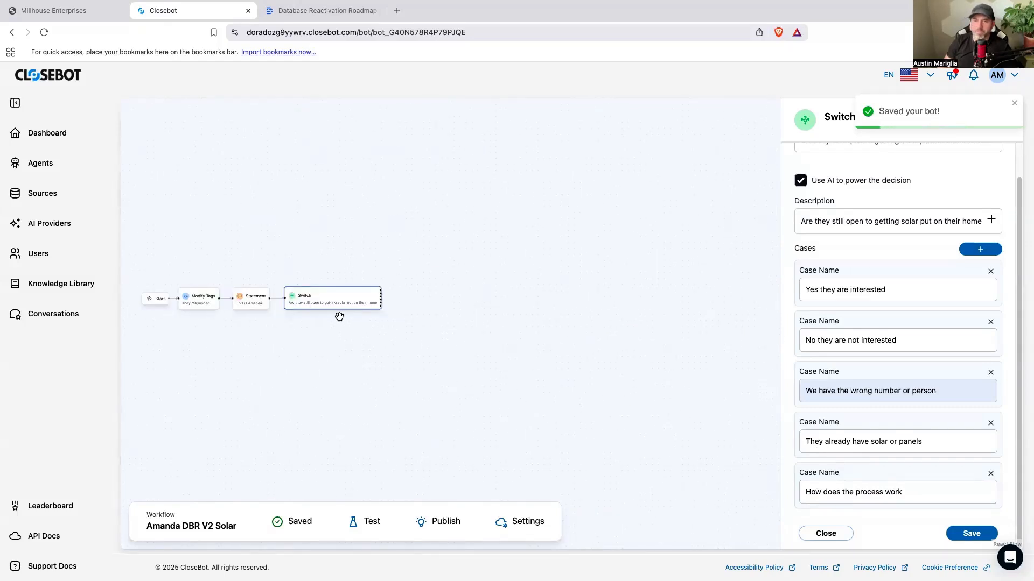
pyautogui.moveTo(339, 304); pyautogui.dragTo(337, 306)
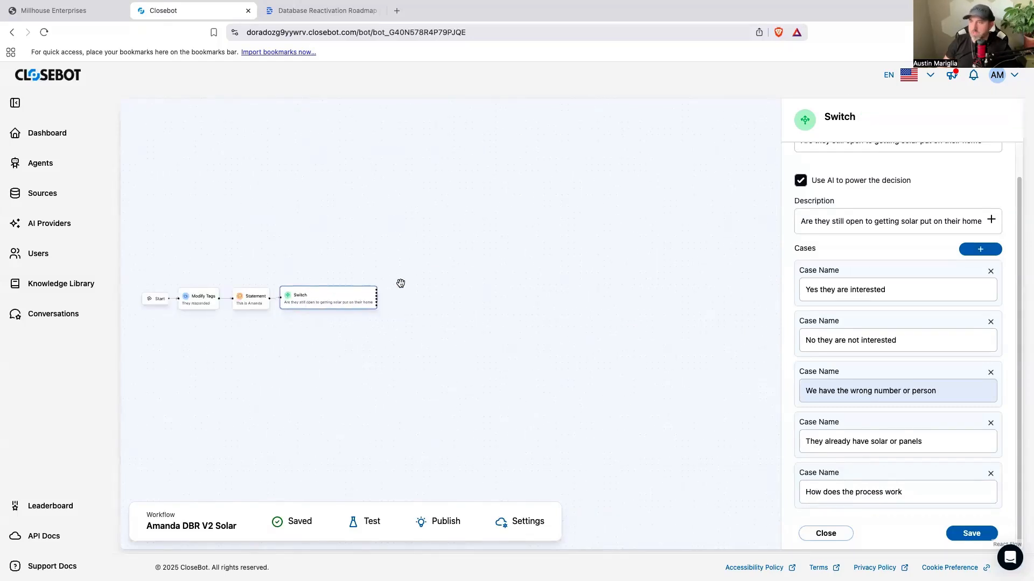
# Step: Place a Modify Tags node above and beyond the Switch and title it "They are interested"
pyautogui.click(643, 380)
pyautogui.scroll(-5, 851, 392)
pyautogui.scroll(-3, 864, 389)
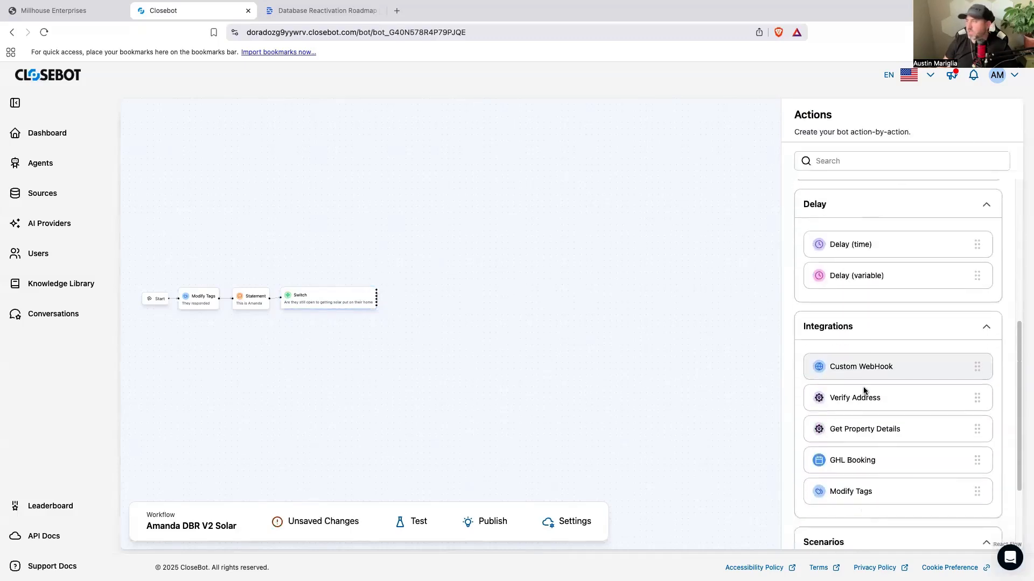
pyautogui.moveTo(863, 389); pyautogui.dragTo(447, 199)
pyautogui.click(797, 190)
pyautogui.write('They ')
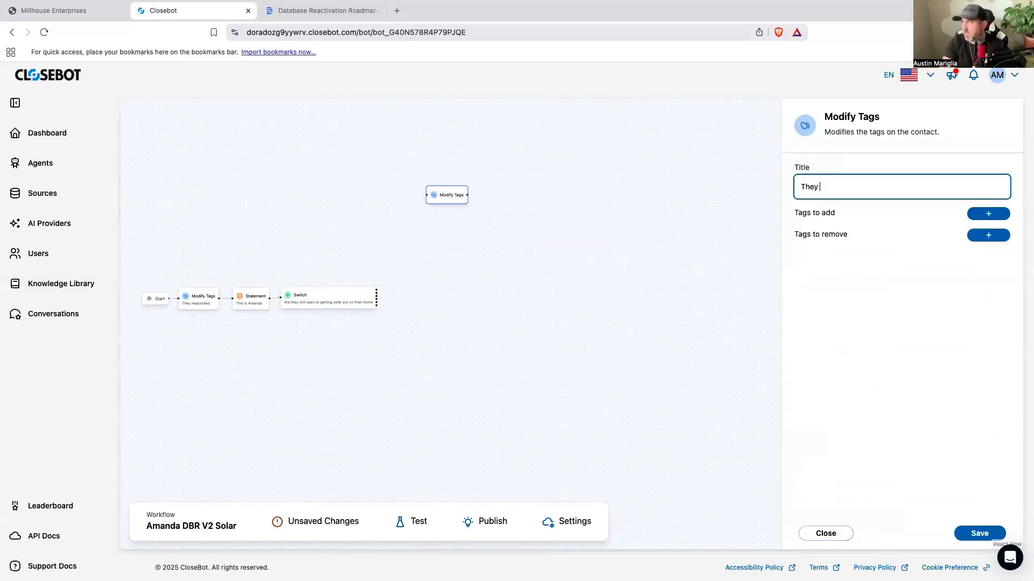
pyautogui.write('are interested')
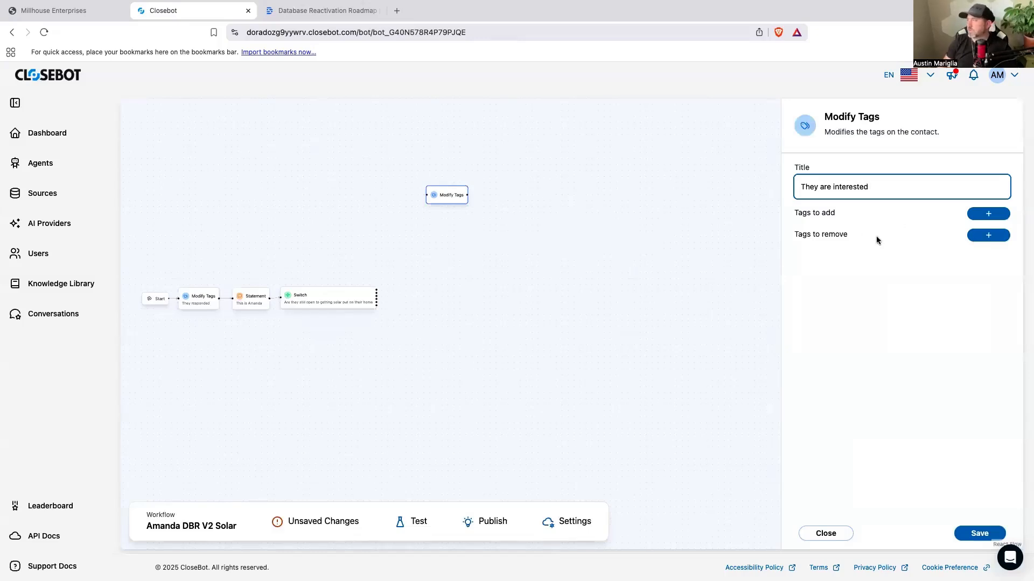
# Step: Set the "They are interested" node to add the tag "hotsolar" and save it
pyautogui.click(990, 213)
pyautogui.click(830, 254)
pyautogui.write('hotsolar')
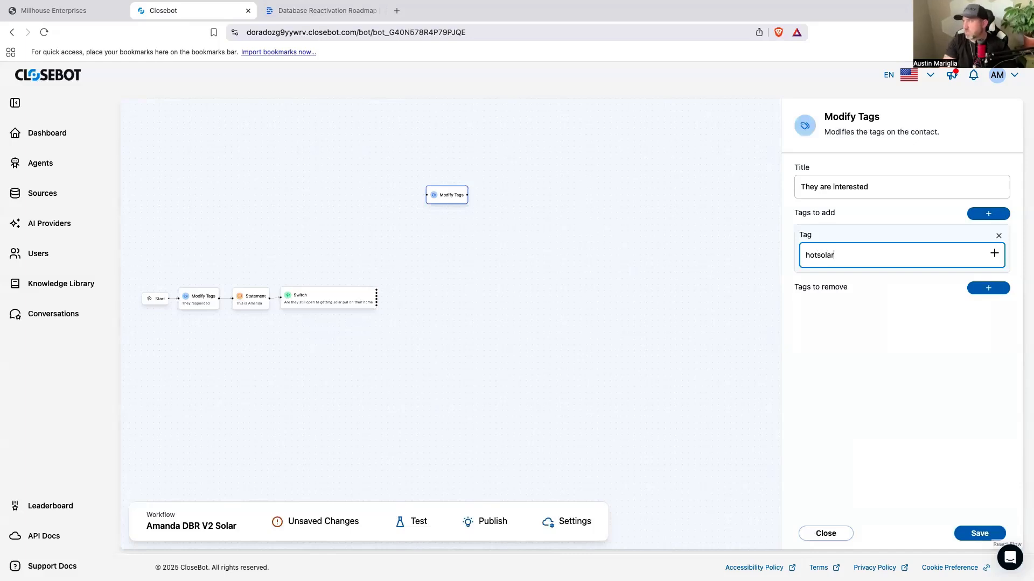
pyautogui.click(969, 539)
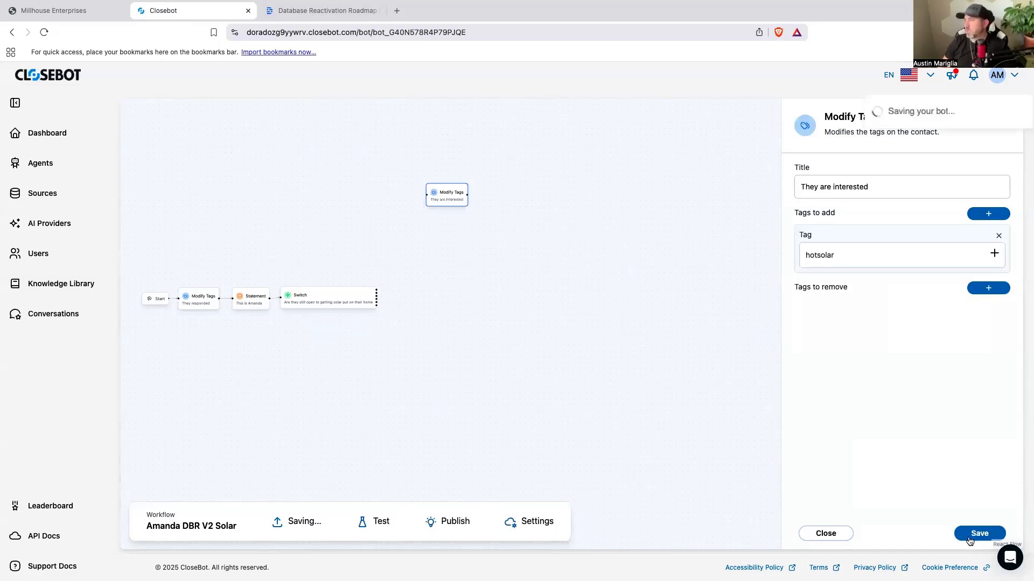
# Step: Connect the Switch's "Yes they are interested" case to the new Modify Tags node and place a linked Statement node after it
pyautogui.moveTo(376, 290); pyautogui.dragTo(432, 202)
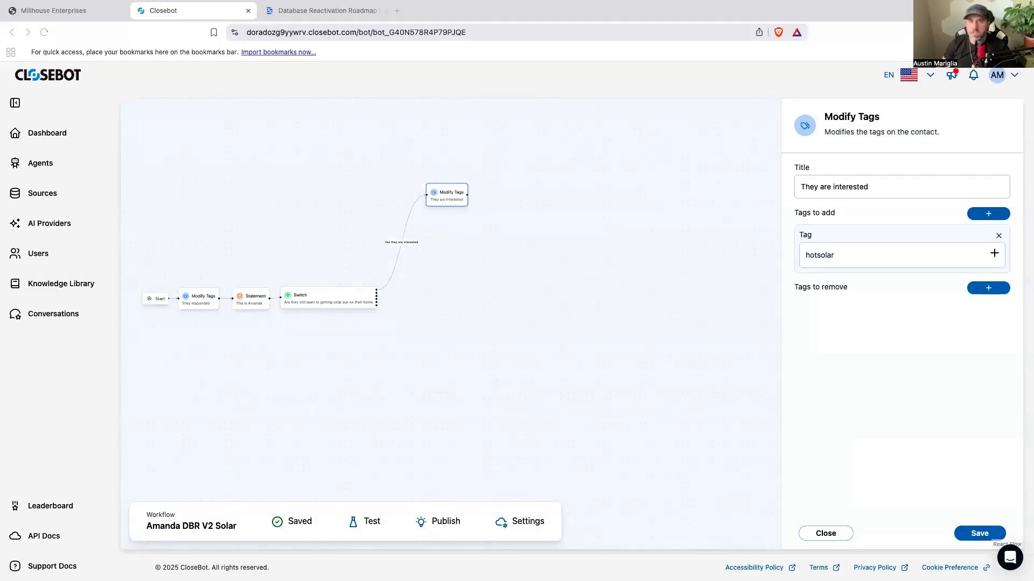
pyautogui.click(622, 287)
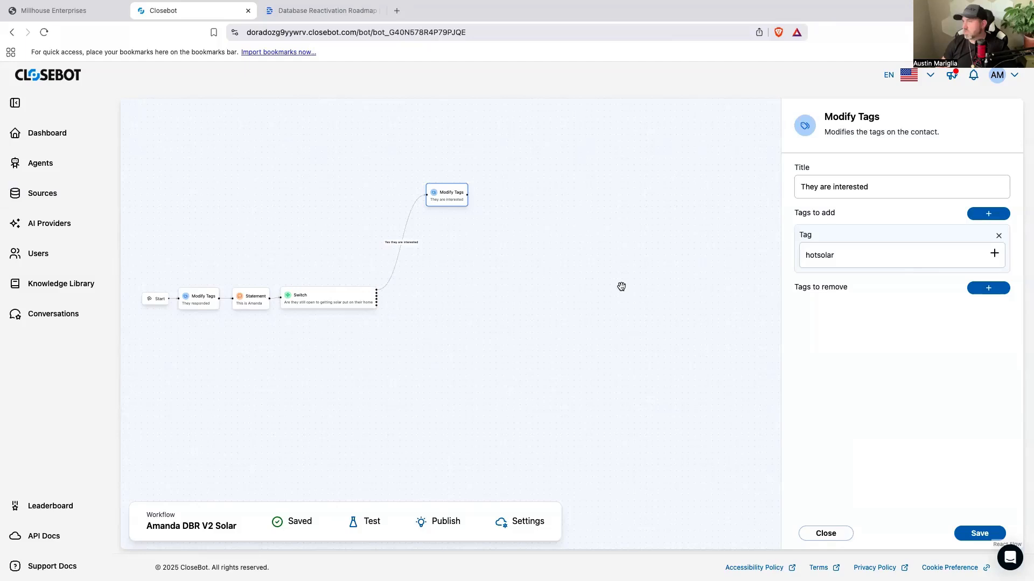
pyautogui.click(660, 324)
pyautogui.moveTo(861, 302); pyautogui.dragTo(510, 197)
pyautogui.click(510, 197)
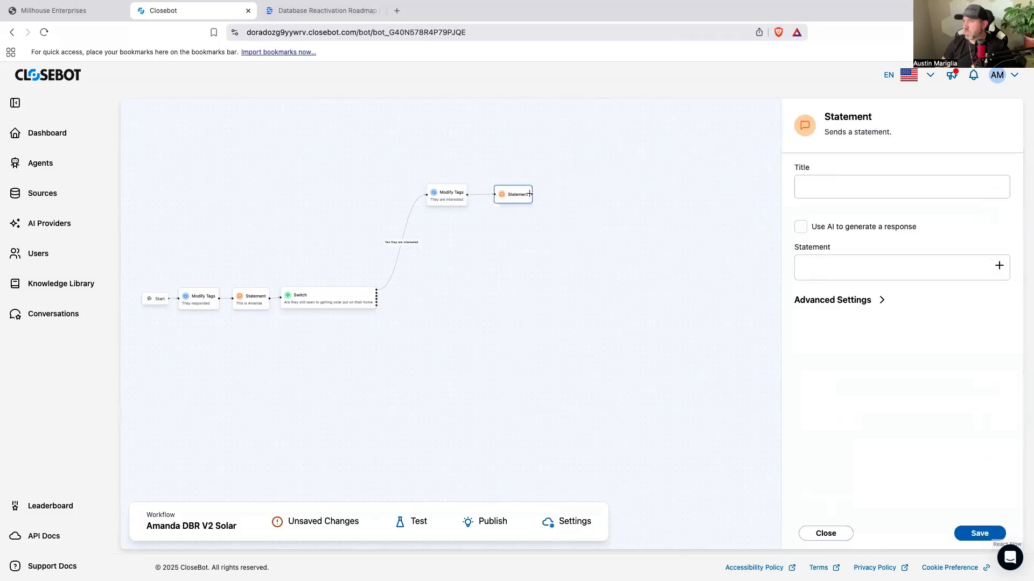
# Step: Title the new Statement node "We will give you a call"
pyautogui.click(835, 184)
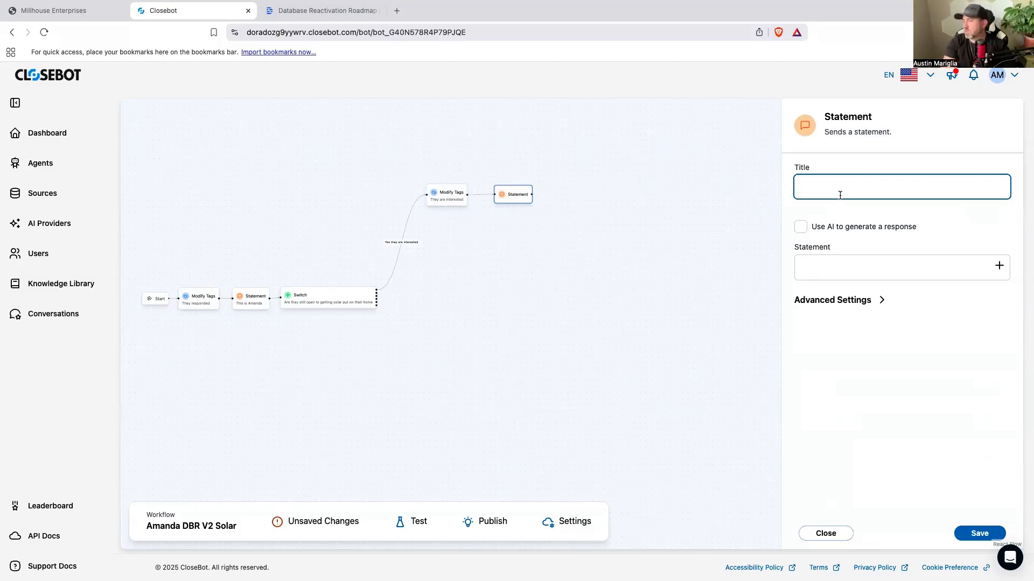
pyautogui.write('TWe will give you a')
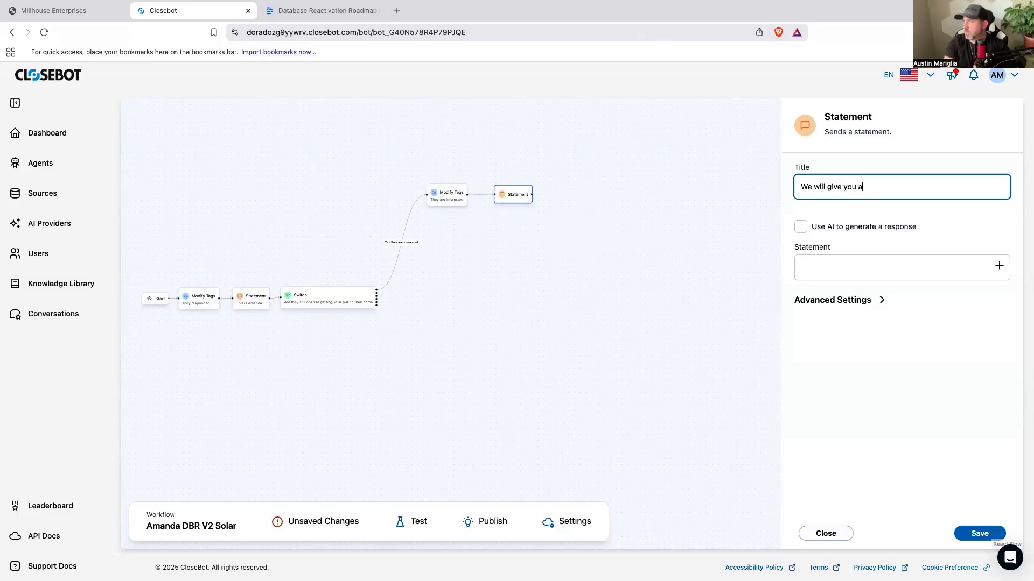
pyautogui.write(' call')
# Step: Write the statement message "Ok perfect, either myself or one of my specialists will be giving you a call to see if your home qualifies."
pyautogui.click(818, 271)
pyautogui.write('Ok')
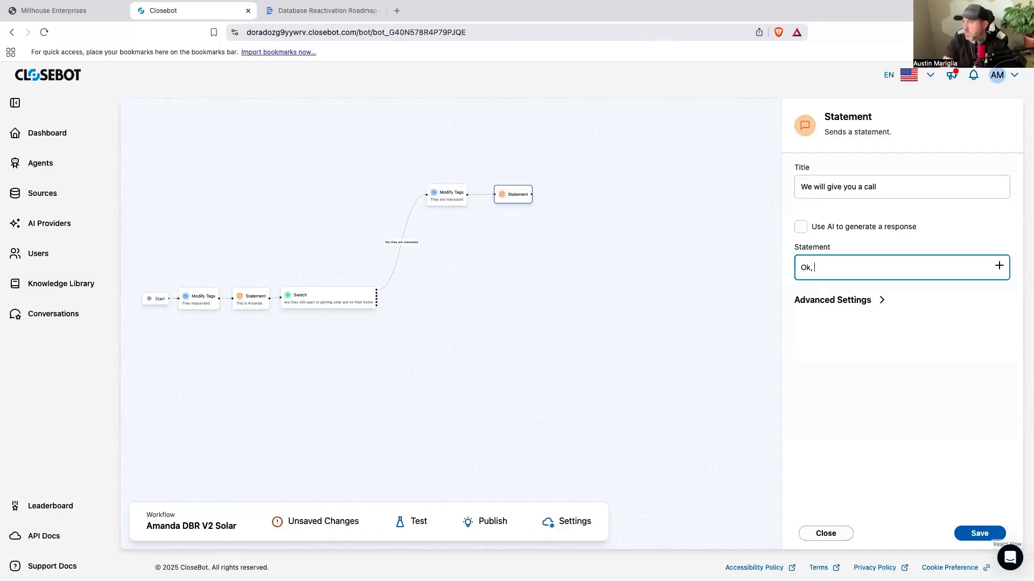
pyautogui.write(' perfect, either mysel')
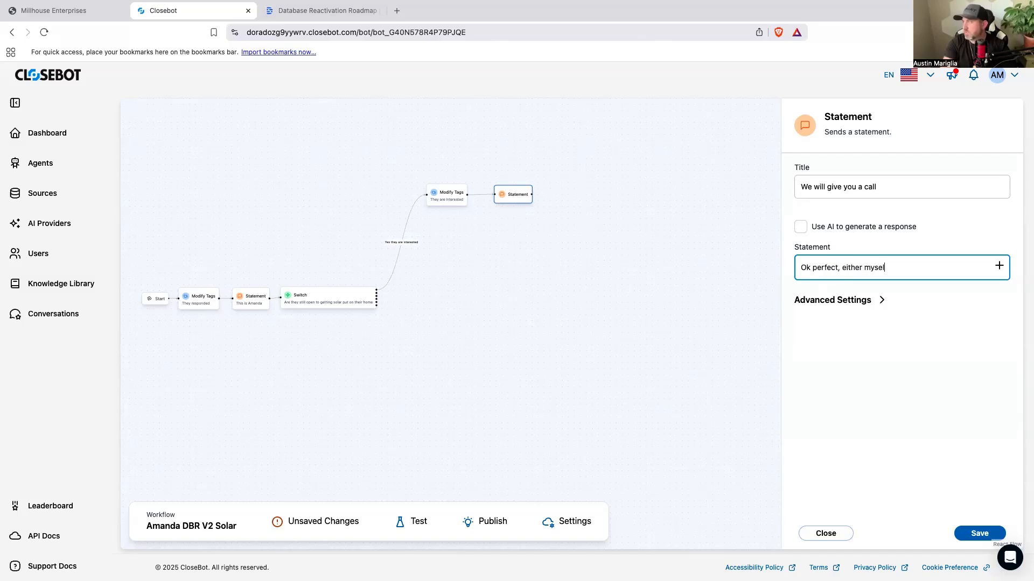
pyautogui.write('f or one of my specialist')
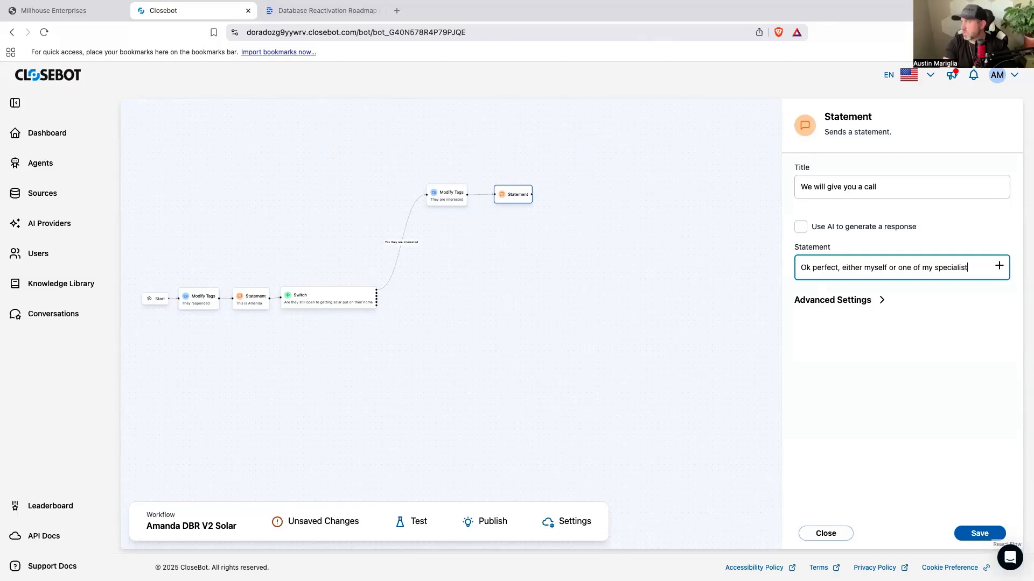
pyautogui.write('sswill be ')
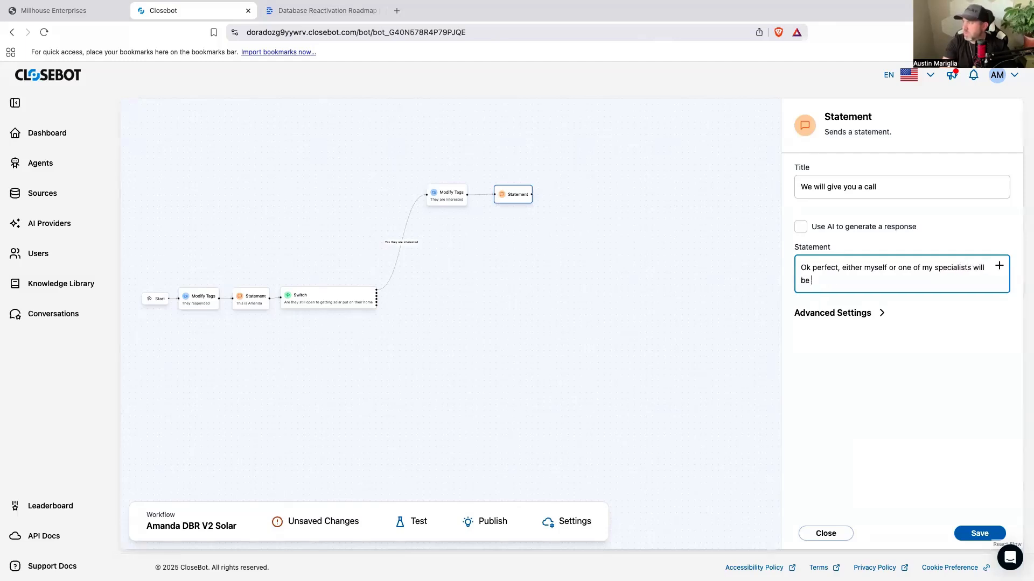
pyautogui.write('give')
pyautogui.press('BackSpace')
pyautogui.write('ing you a')
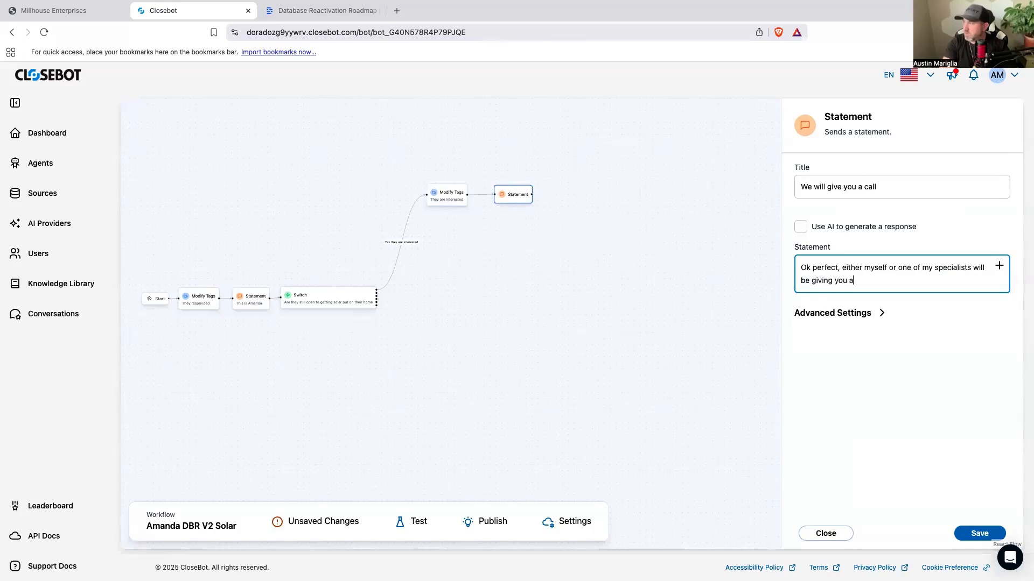
pyautogui.write(' call to go over d')
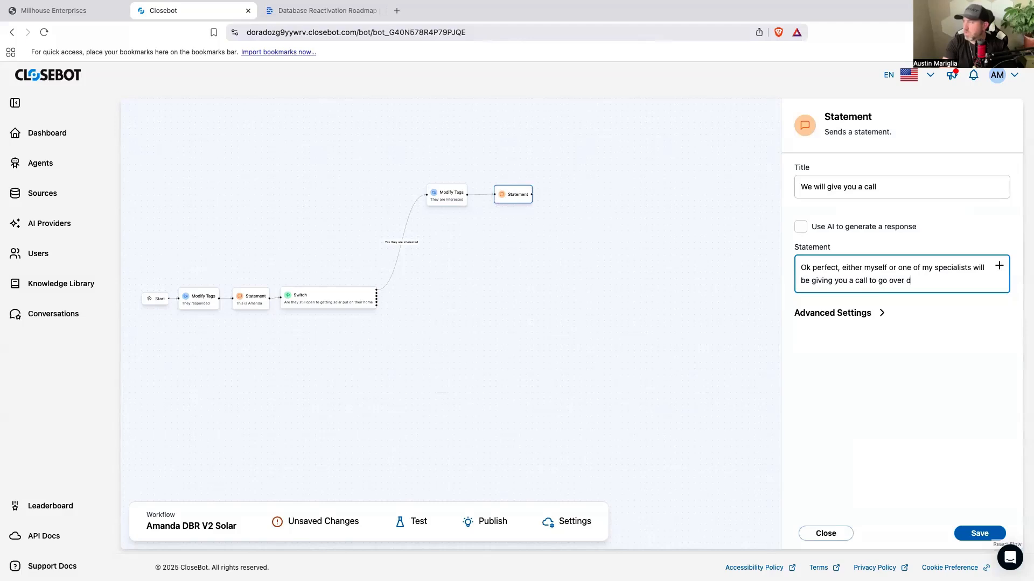
pyautogui.press('BackSpace')
pyautogui.press('BackSpace')
pyautogui.press('BackSpace')
pyautogui.press('BackSpace')
pyautogui.press('BackSpace')
pyautogui.press('BackSpace')
pyautogui.write('see if your home qualifies.')
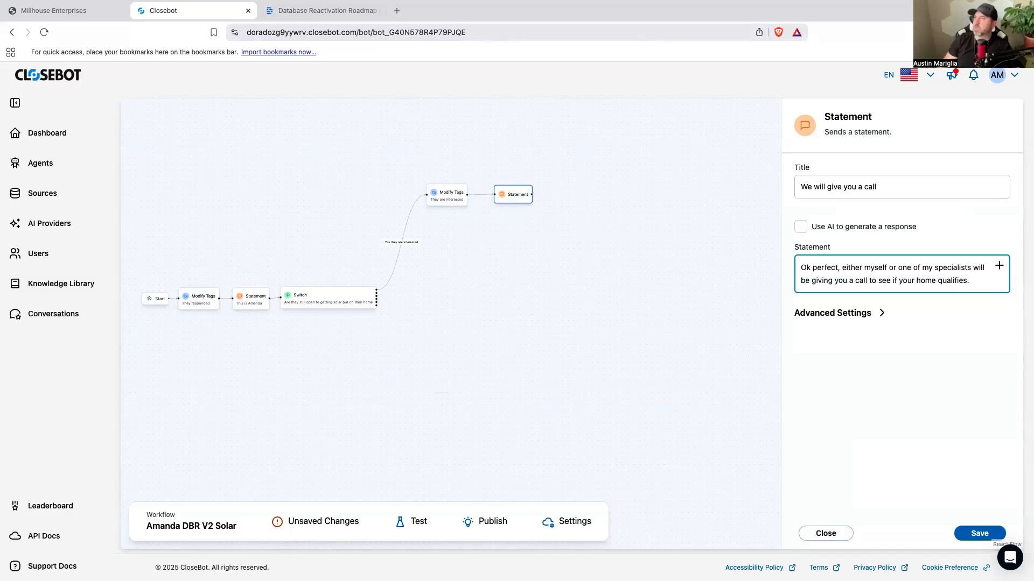
# Step: Move the new Statement node closer to the "They are interested" node and expand its advanced settings
pyautogui.moveTo(513, 205); pyautogui.dragTo(497, 204)
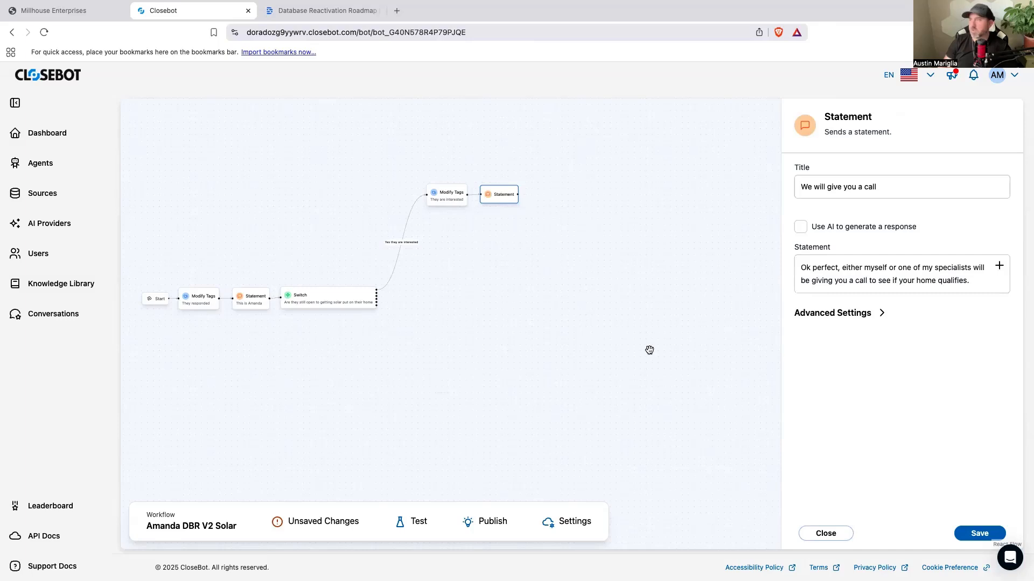
pyautogui.moveTo(510, 203); pyautogui.dragTo(518, 203)
pyautogui.click(887, 314)
pyautogui.click(801, 344)
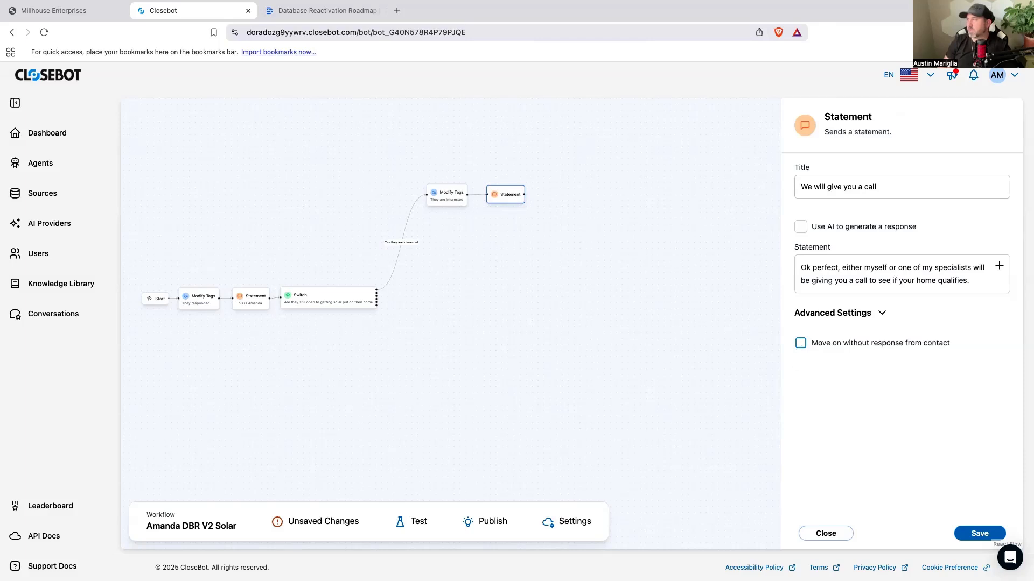
# Step: Append "Talk to you soon!" to the statement message and save the node
pyautogui.click(976, 276)
pyautogui.write('Talk to you soon!')
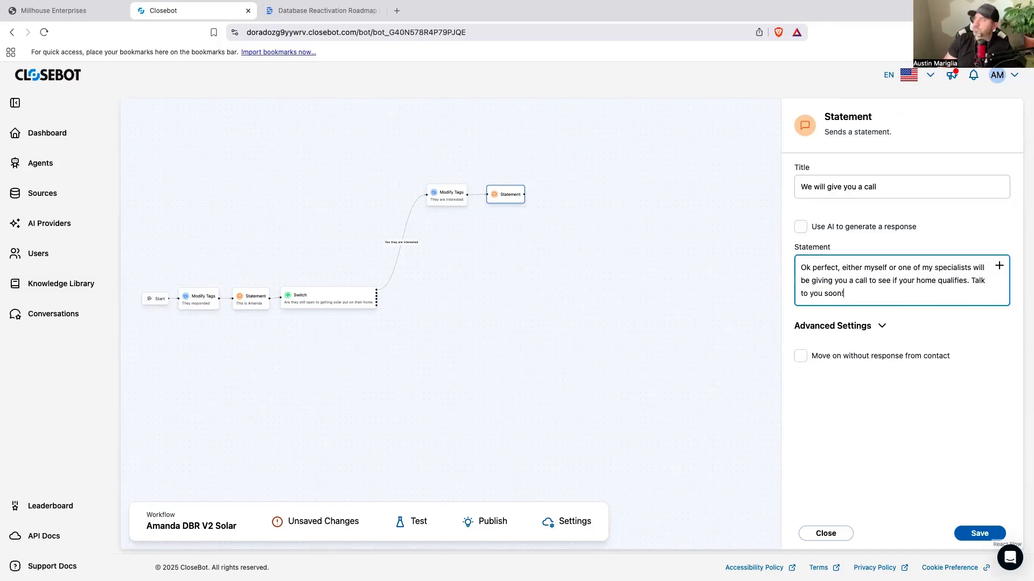
pyautogui.click(972, 538)
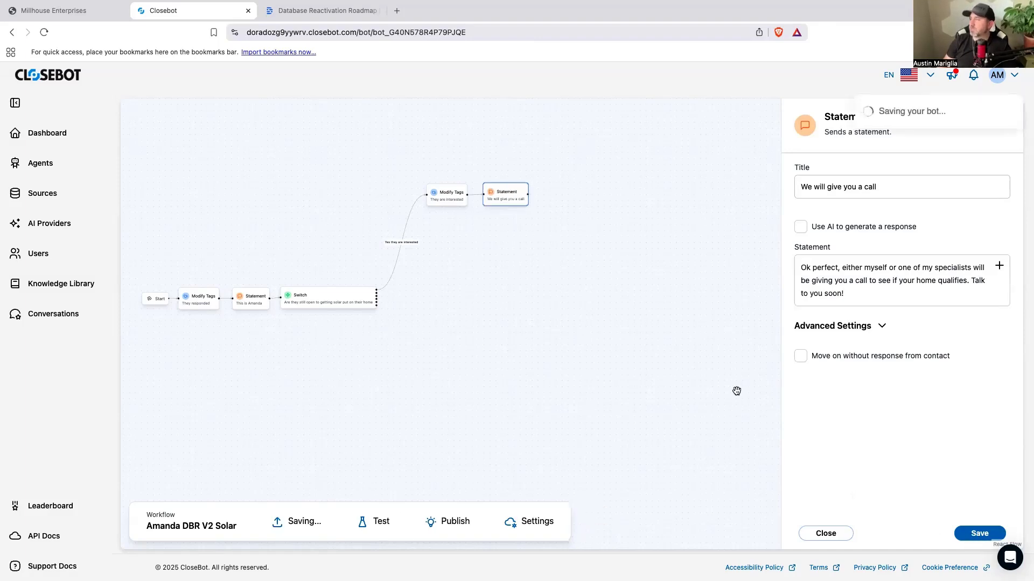
# Step: Add a Stop Responding node connected after the "We will give you a call" Statement and save the bot
pyautogui.moveTo(870, 193); pyautogui.dragTo(663, 195)
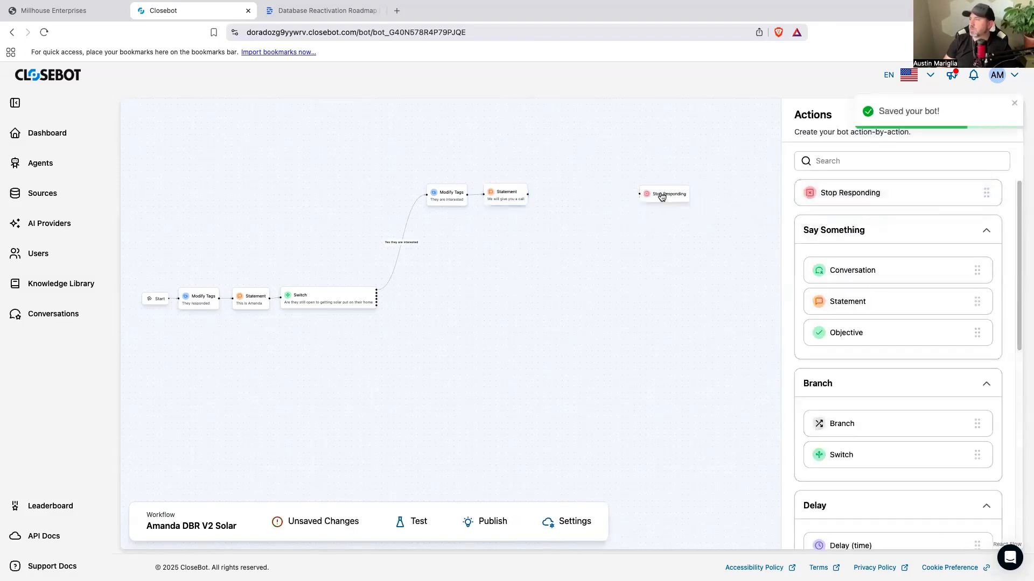
pyautogui.moveTo(527, 193); pyautogui.dragTo(570, 196)
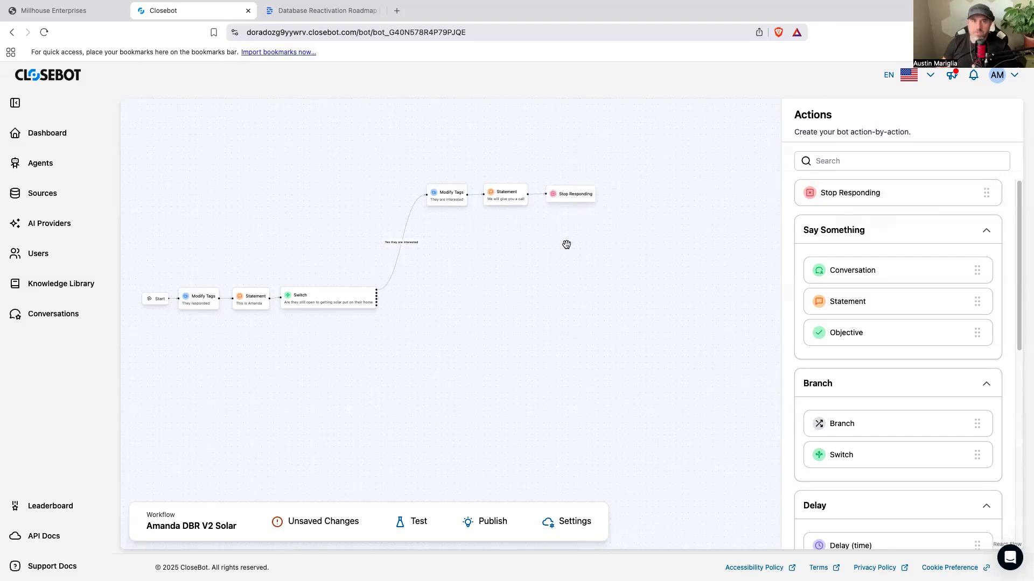
pyautogui.press('super+s')
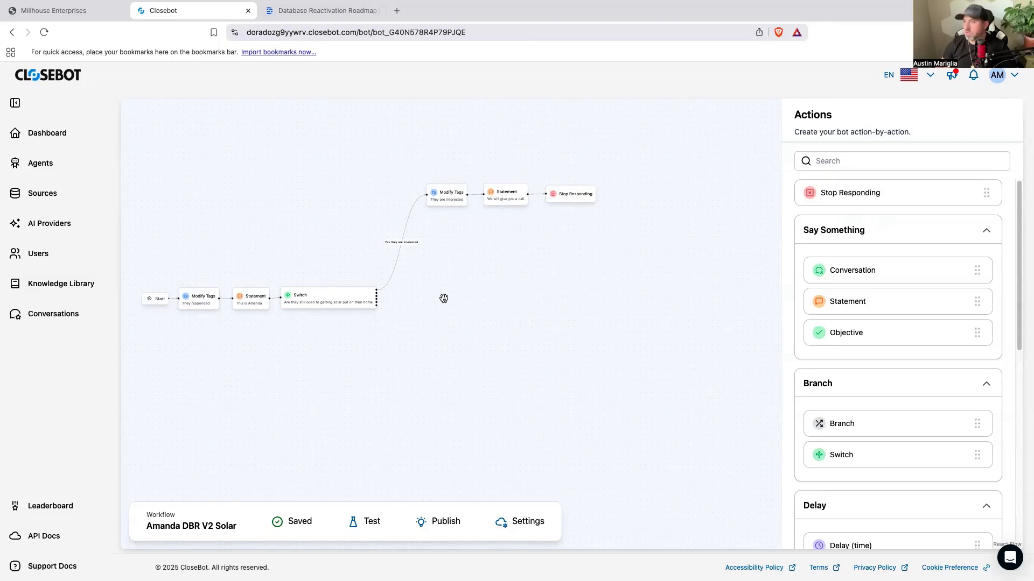
# Step: Add a Statement node below the "They are interested" branch and title it "what we found"
pyautogui.moveTo(856, 300); pyautogui.dragTo(460, 275)
pyautogui.click(459, 276)
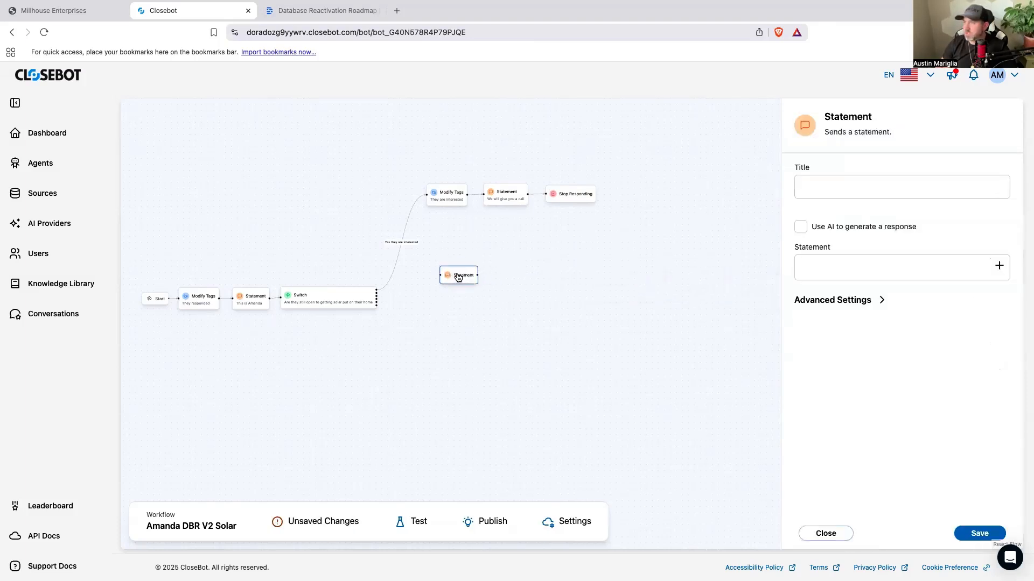
pyautogui.click(867, 178)
pyautogui.write('what  we found')
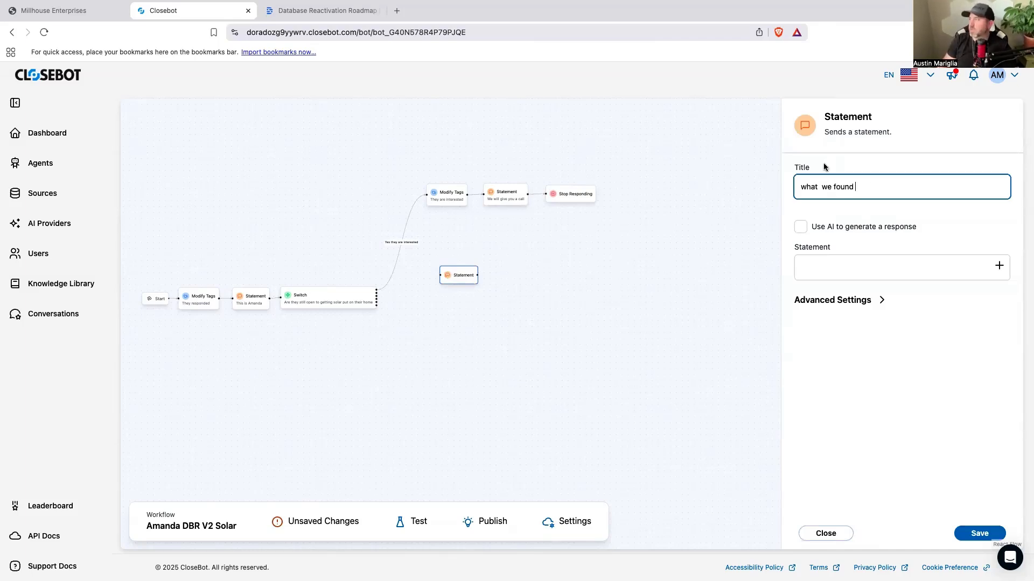
# Step: Begin the statement message with "I totally understand. What we found was with the old solar program"
pyautogui.click(851, 261)
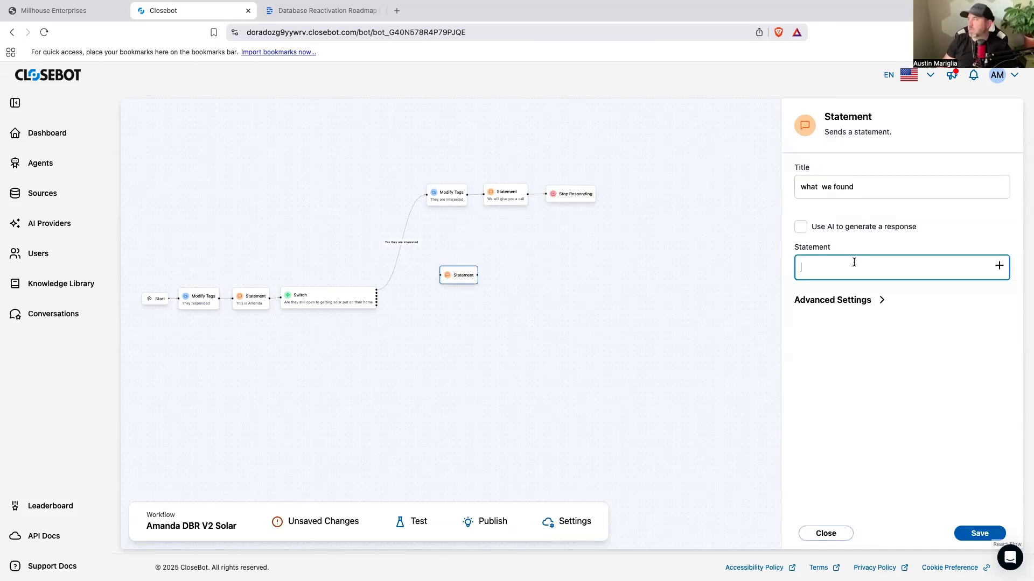
pyautogui.write('I totally understand')
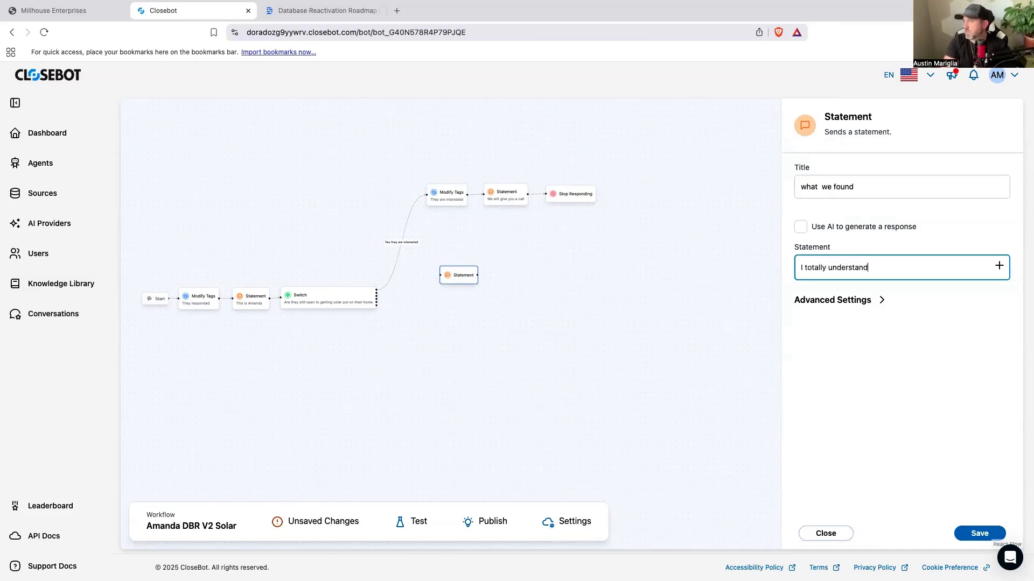
pyautogui.write('. What we found was')
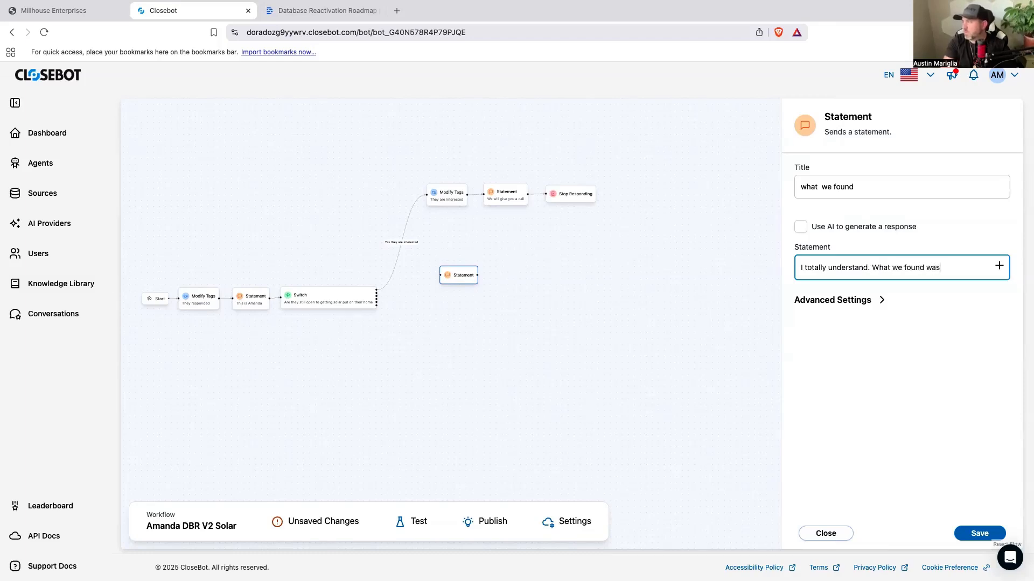
pyautogui.write(' that homeow')
pyautogui.press('BackSpace')
pyautogui.press('BackSpace')
pyautogui.press('BackSpace')
pyautogui.press('BackSpace')
pyautogui.press('BackSpace')
pyautogui.press('BackSpace')
pyautogui.press('BackSpace')
pyautogui.press('BackSpace')
pyautogui.press('BackSpace')
pyautogui.press('BackSpace')
pyautogui.write('with the old solar program ')
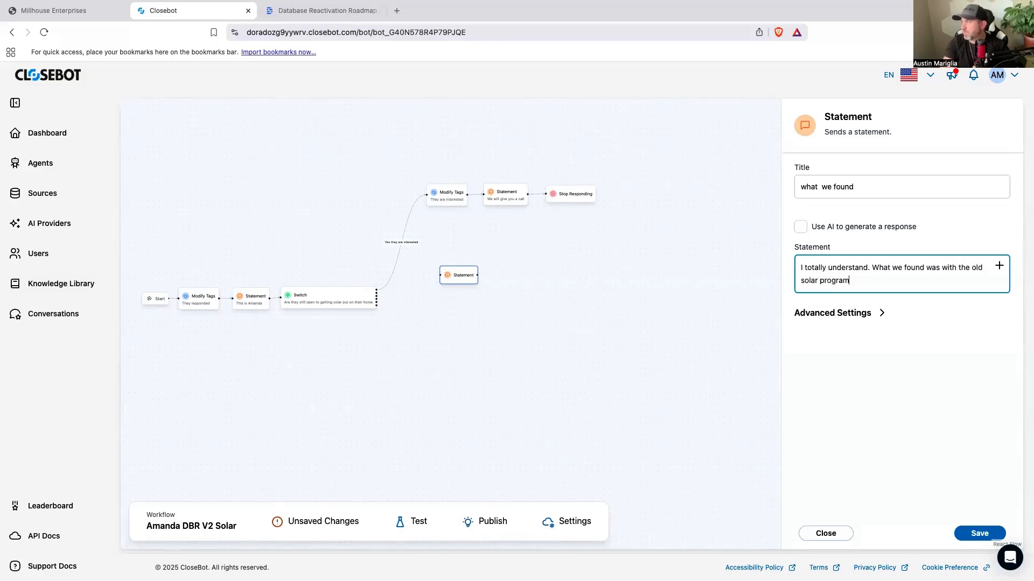
pyautogui.write('home')
pyautogui.write('owners were not ab')
pyautogui.write('le to see ')
pyautogui.write('sg')
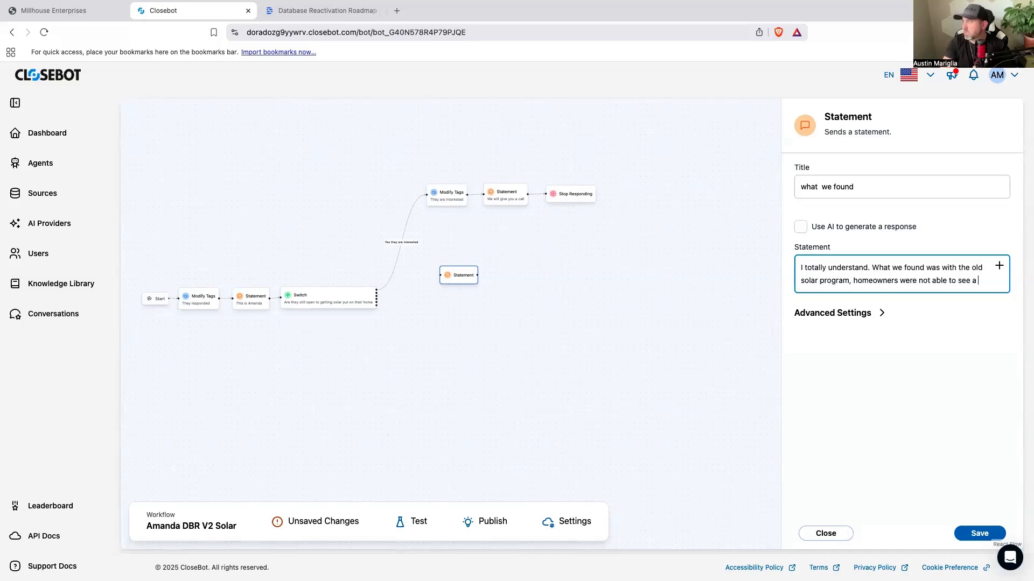
pyautogui.write('signigicant')
# Step: Continue the statement message with "homeowners were not able to see a significant savings", correcting the spelling of "significant"
pyautogui.rightClick(831, 295)
pyautogui.click(835, 299)
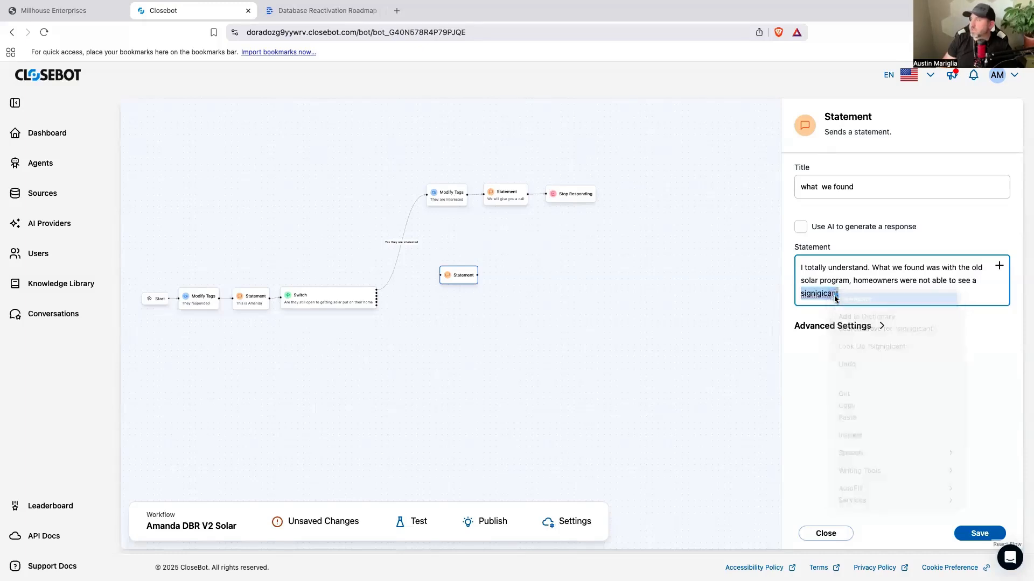
pyautogui.write('savings ')
pyautogui.write(' If I could sh')
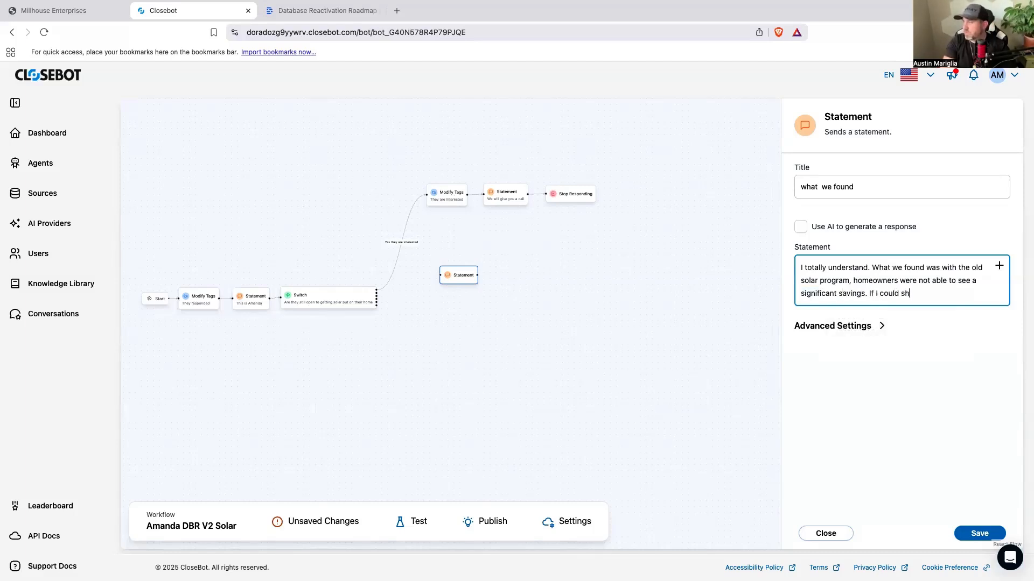
pyautogui.write('ow you your system that gauratees you')
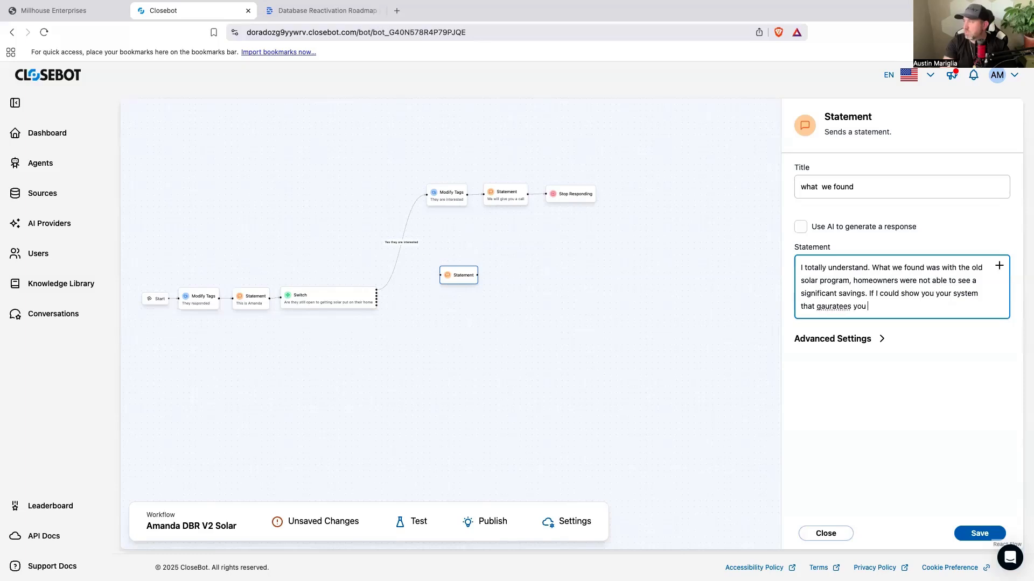
# Step: Finish the message with "If I could show you your system that guarantees you save money, would you be open to talking a look?"
pyautogui.rightClick(829, 304)
pyautogui.click(867, 310)
pyautogui.write('save m')
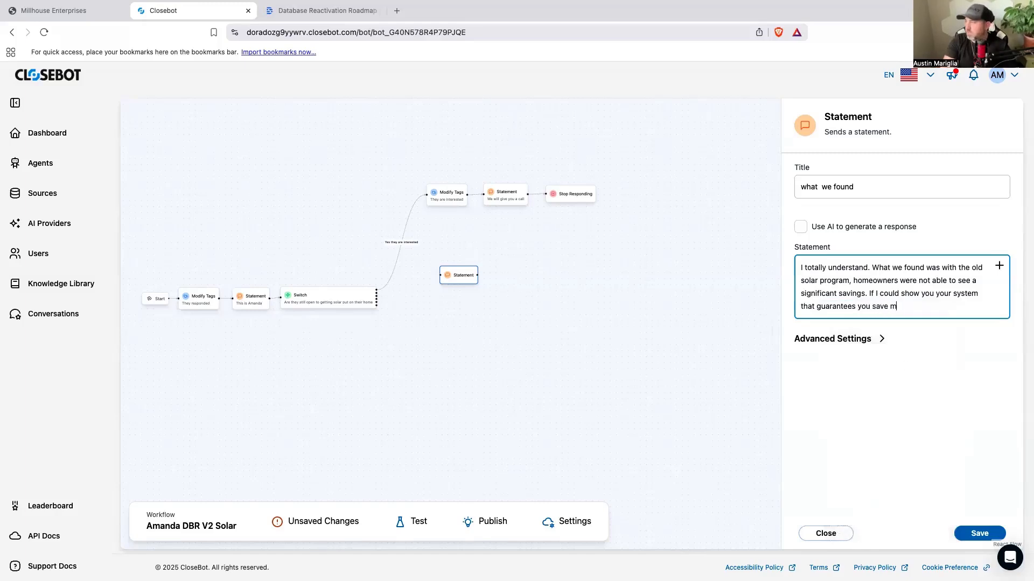
pyautogui.write('oney, would you be open to talking a look?')
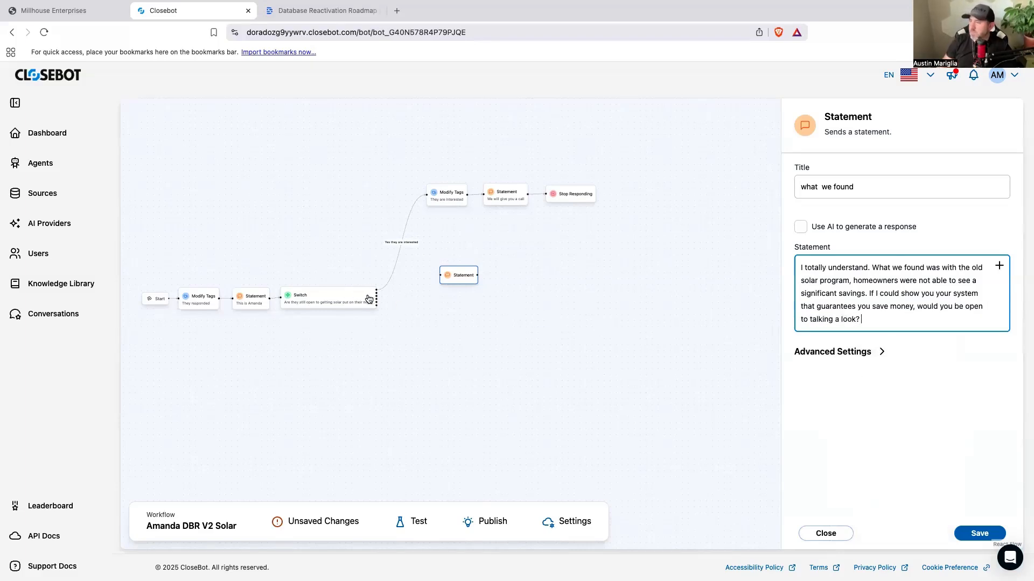
# Step: Connect the Switch's "No they are not interested" case to the new Statement node
pyautogui.scroll(3, 376, 293)
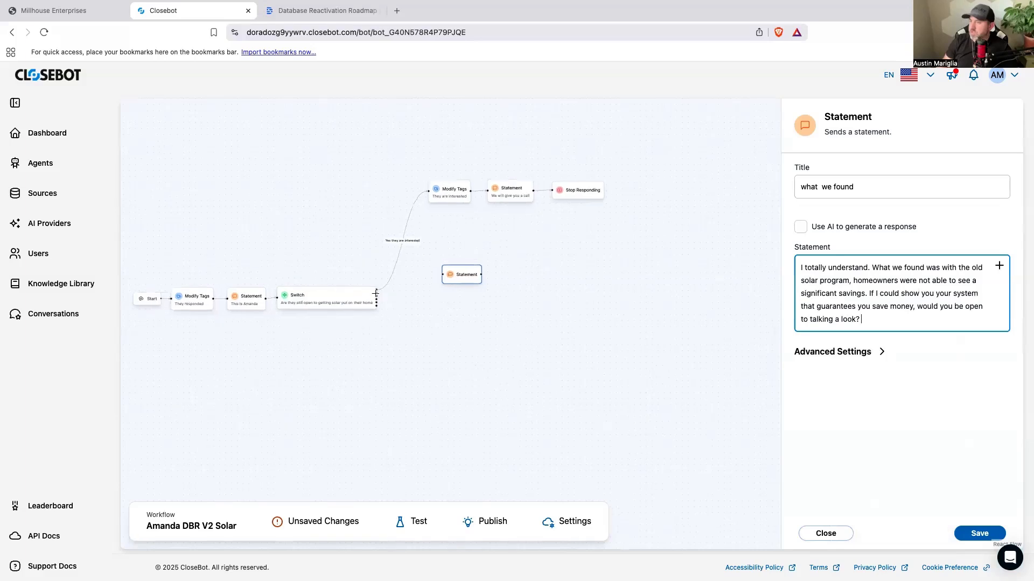
pyautogui.moveTo(375, 291); pyautogui.dragTo(477, 242)
pyautogui.click(660, 321)
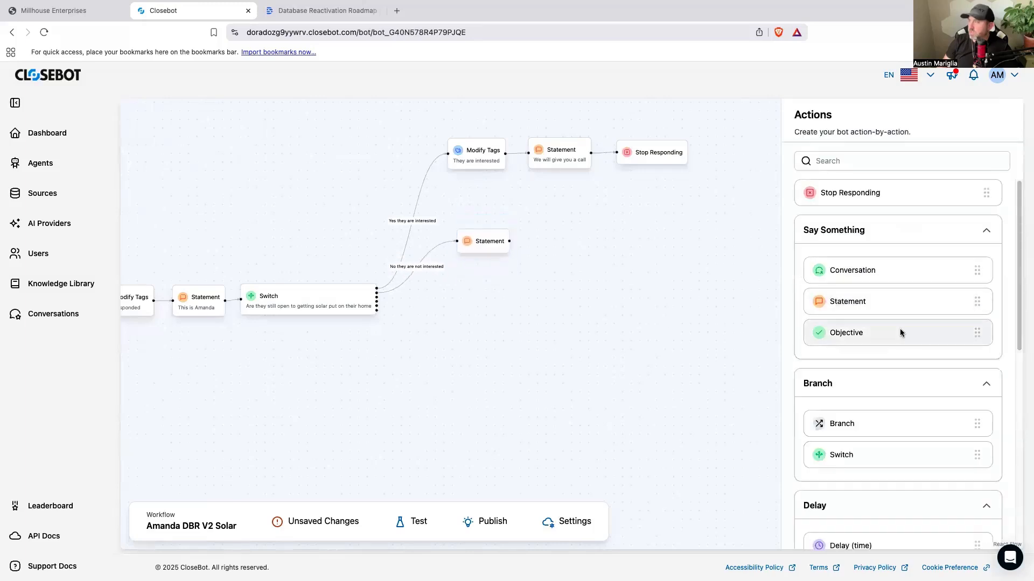
# Step: Add a Switch node beside the new Statement, and save the statement with "Move on without response from contact" turned off
pyautogui.moveTo(865, 454); pyautogui.dragTo(549, 249)
pyautogui.click(479, 247)
pyautogui.click(848, 355)
pyautogui.click(802, 384)
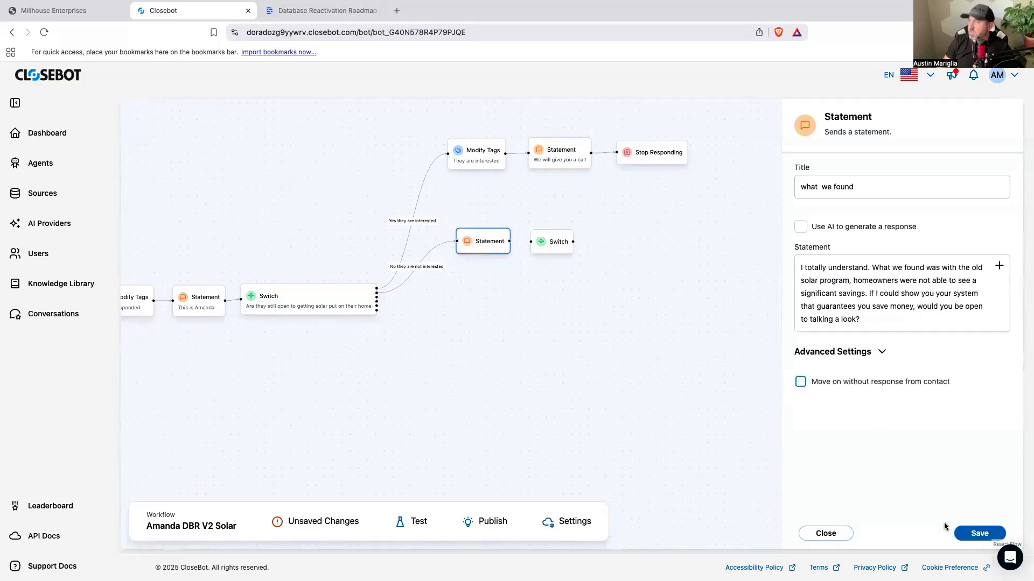
pyautogui.click(980, 534)
# Step: Connect the "what we found" Statement to the new Switch and title the Switch "Would you be open to taking a look at the new program"
pyautogui.moveTo(572, 247); pyautogui.dragTo(584, 245)
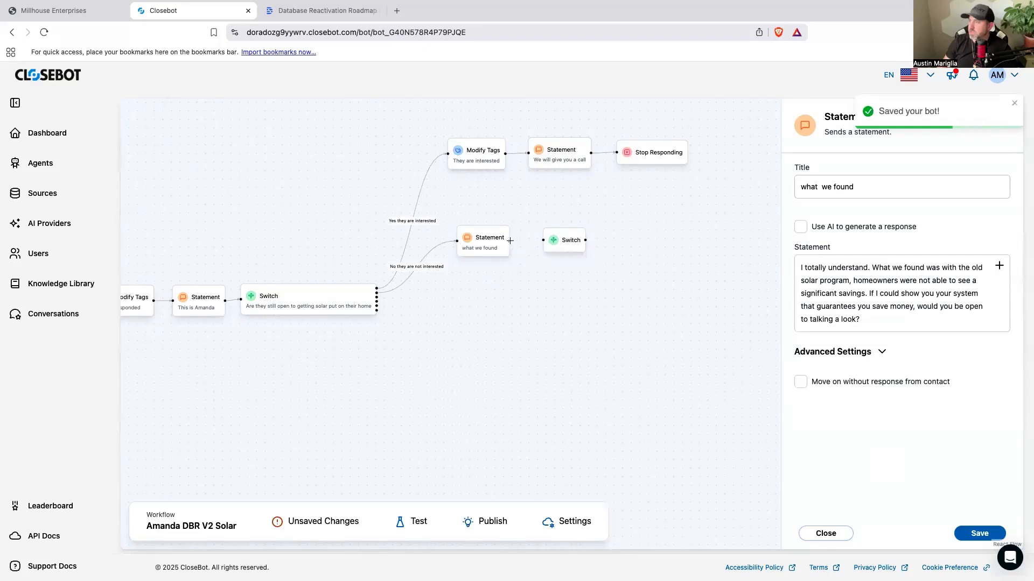
pyautogui.moveTo(510, 241); pyautogui.dragTo(543, 240)
pyautogui.click(557, 246)
# Step: Describe the AI-powered decision as "We have a new program would they be open to seeing what their savings looks like with the new program"
pyautogui.write('We have a new prog')
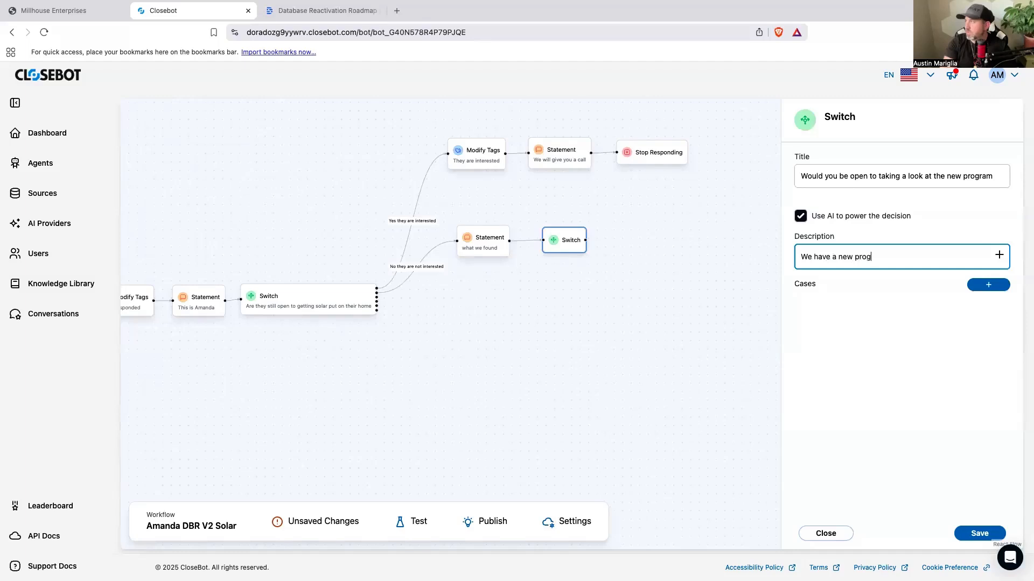
pyautogui.write('ram would they be open to seeing')
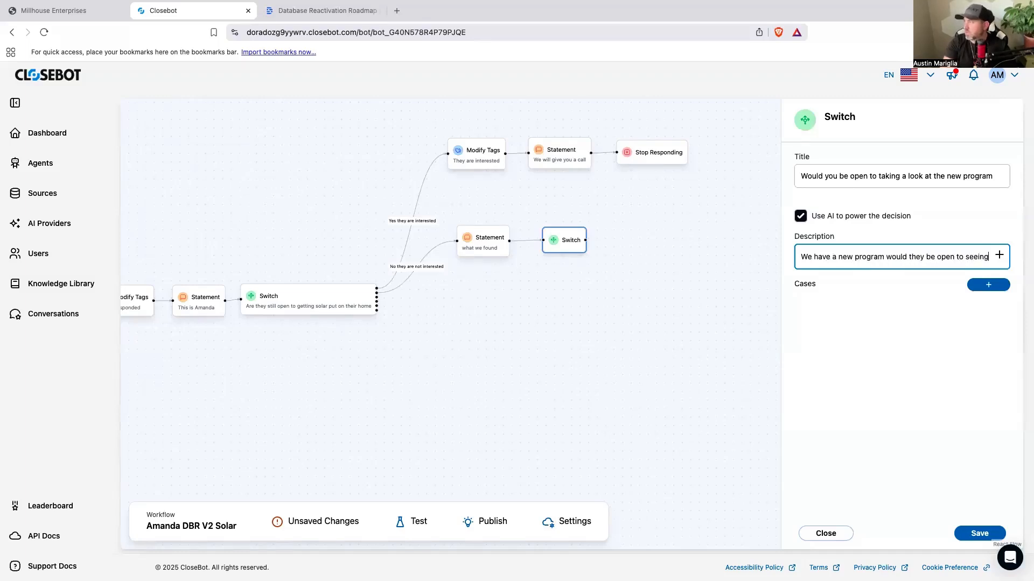
pyautogui.write(' what their savings looks like with the new program')
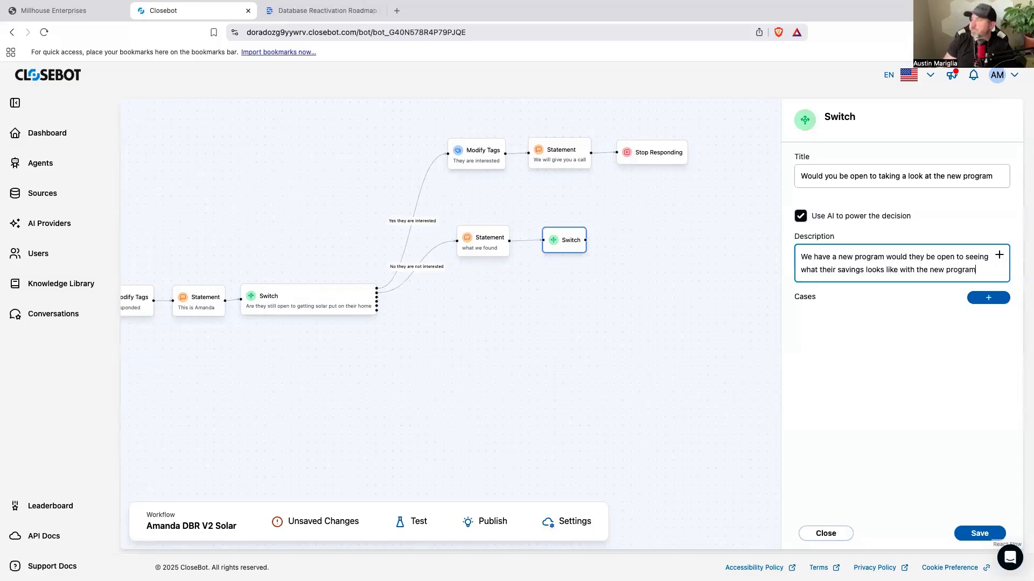
# Step: Add a case named "Yes, they are interested" to the new Switch
pyautogui.click(986, 298)
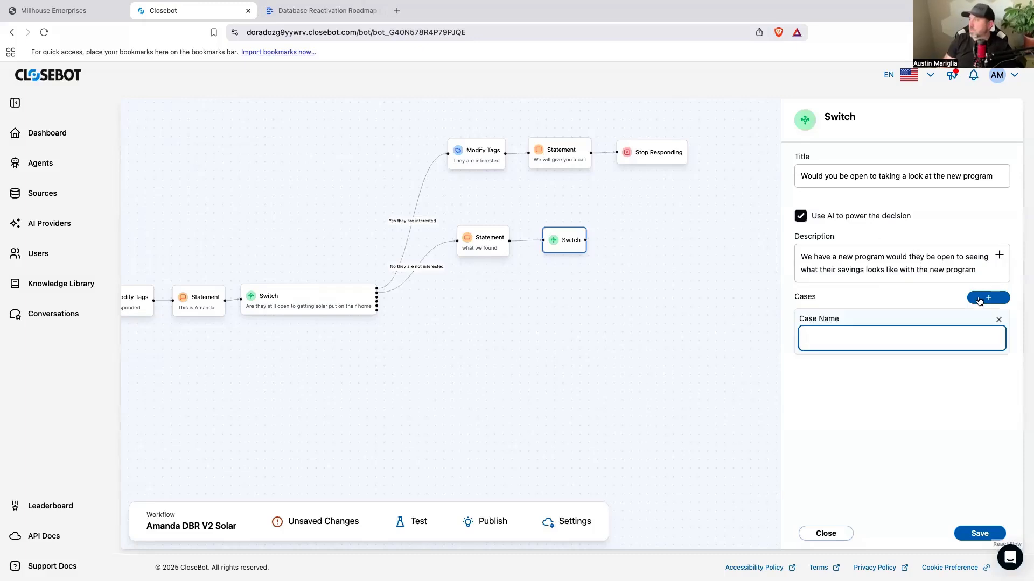
pyautogui.click(819, 341)
pyautogui.write('Yes,')
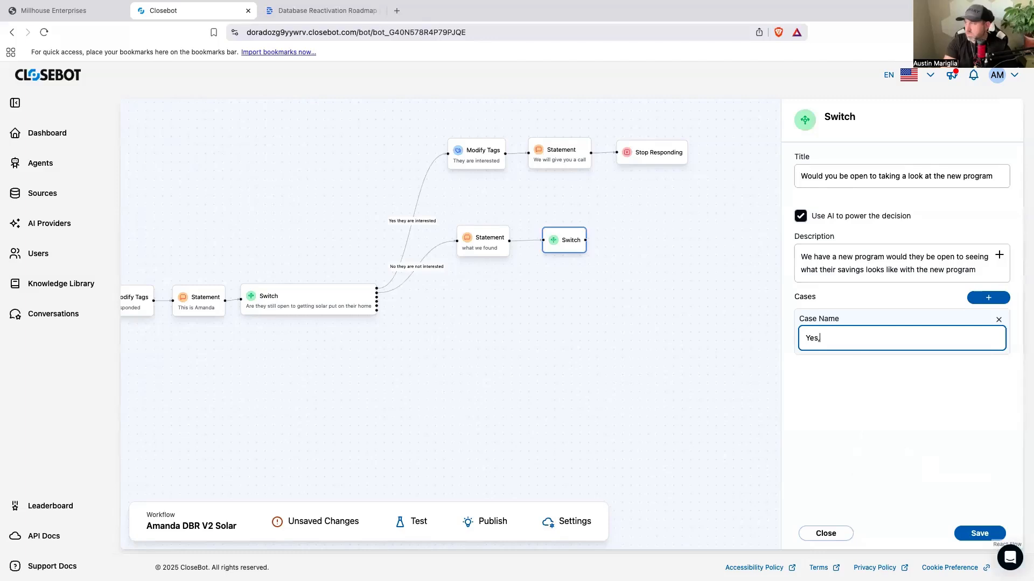
pyautogui.write(' they are interested')
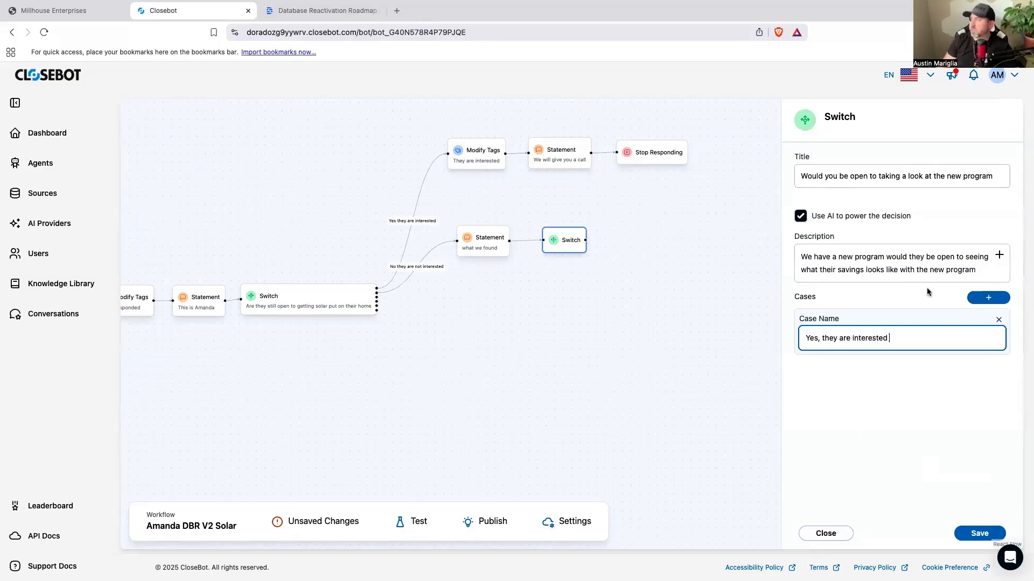
# Step: Add a second case named "No, they are not interested" and save the Switch
pyautogui.click(988, 298)
pyautogui.write('No they')
pyautogui.press('BackSpace')
pyautogui.press('BackSpace')
pyautogui.press('BackSpace')
pyautogui.press('BackSpace')
pyautogui.press('BackSpace')
pyautogui.press('BackSpace')
pyautogui.write(', they are not in')
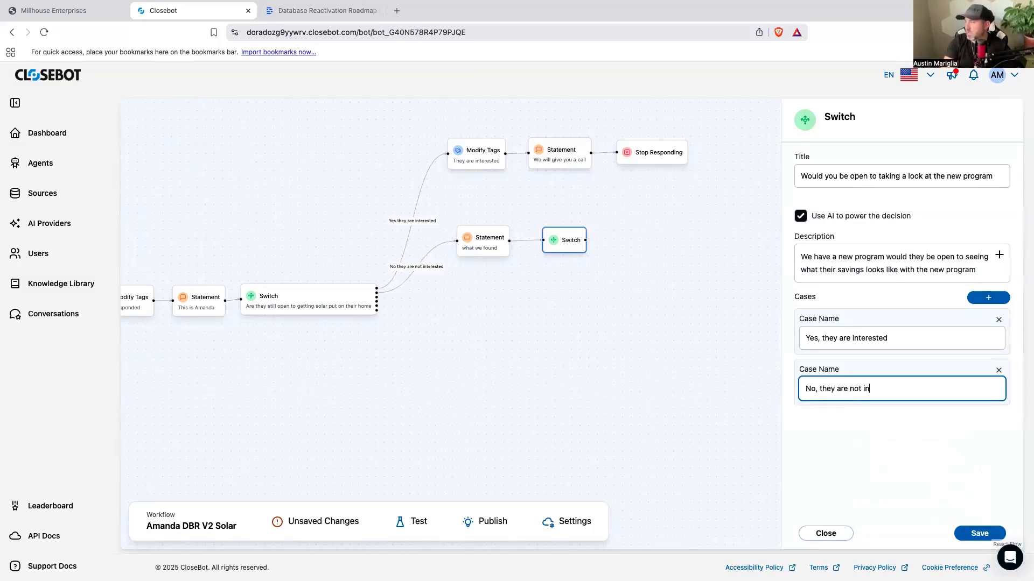
pyautogui.write('terested')
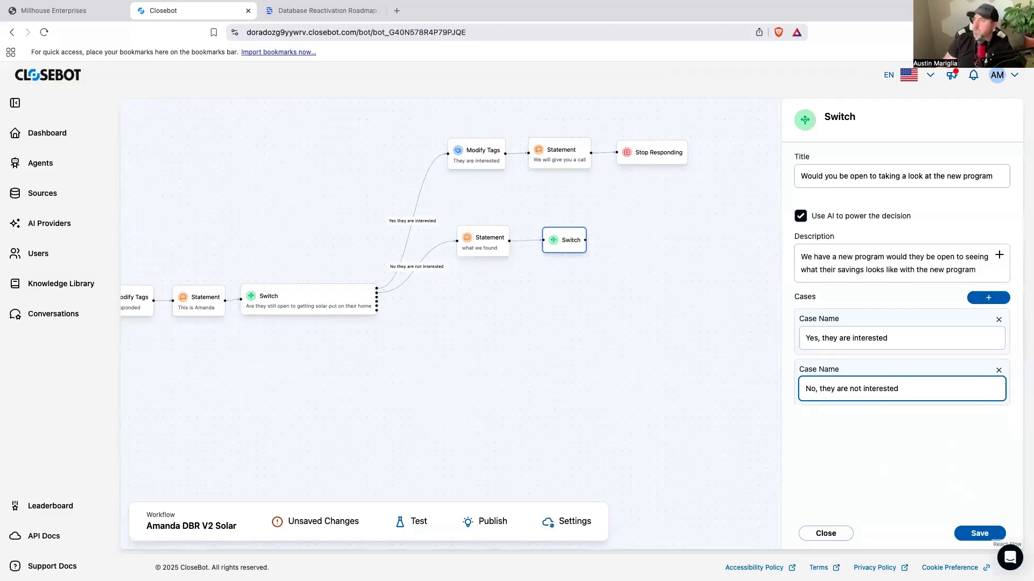
pyautogui.click(969, 536)
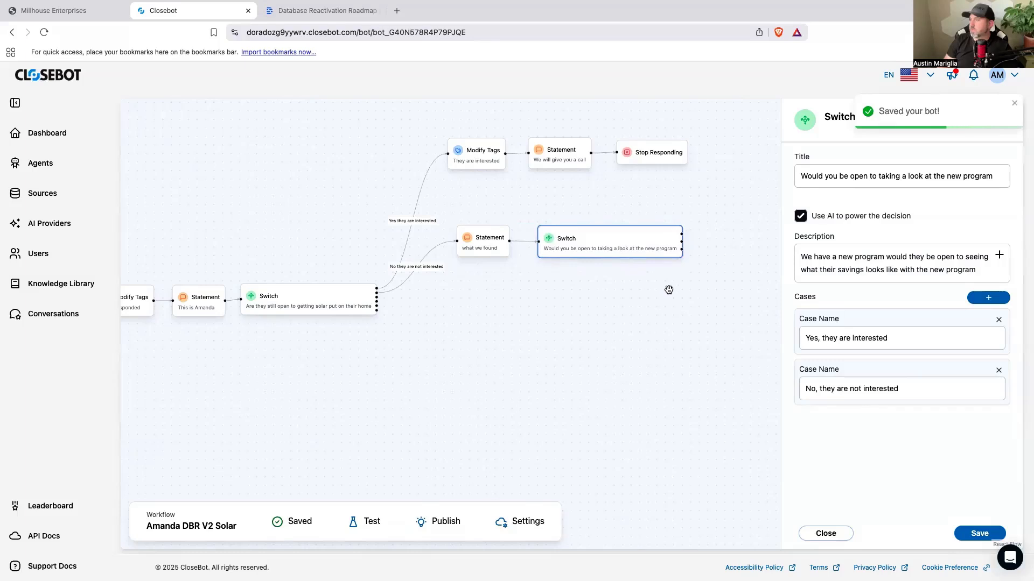
# Step: Connect the new Switch's "Yes, they are interested" case to the "They are interested" Modify Tags node
pyautogui.moveTo(613, 316); pyautogui.dragTo(592, 327)
pyautogui.hscroll(5, 587, 327)
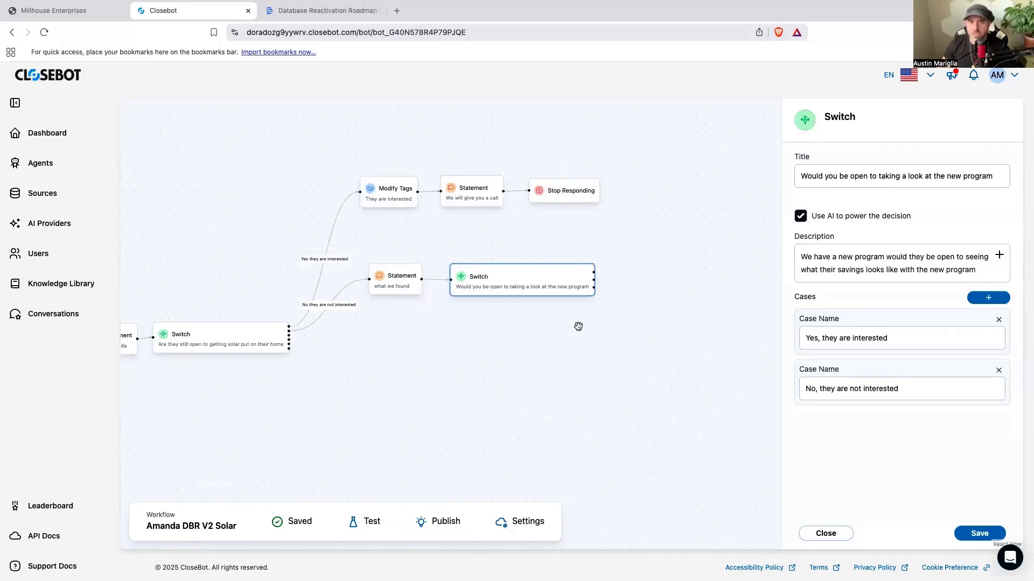
pyautogui.moveTo(593, 272); pyautogui.dragTo(364, 193)
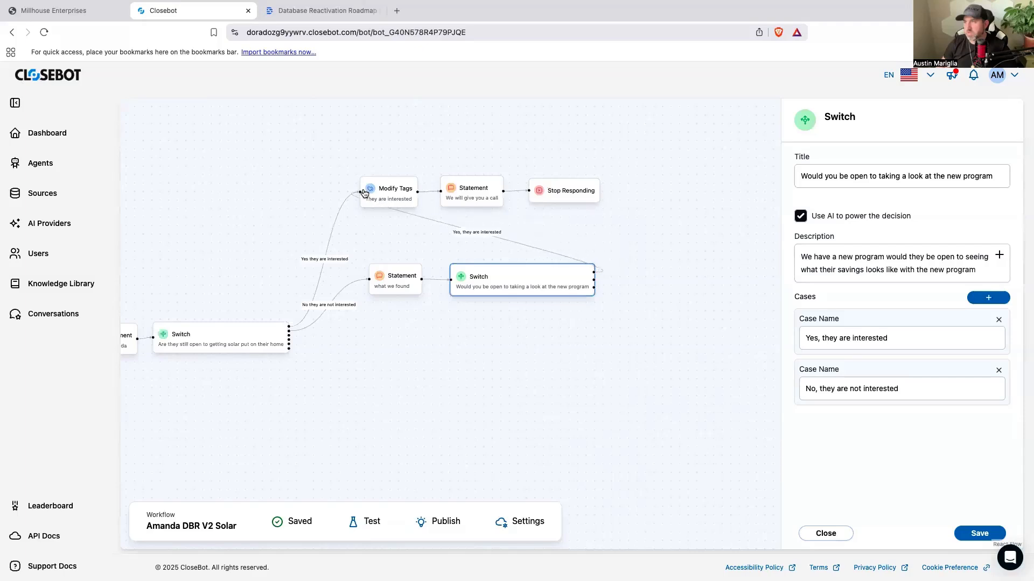
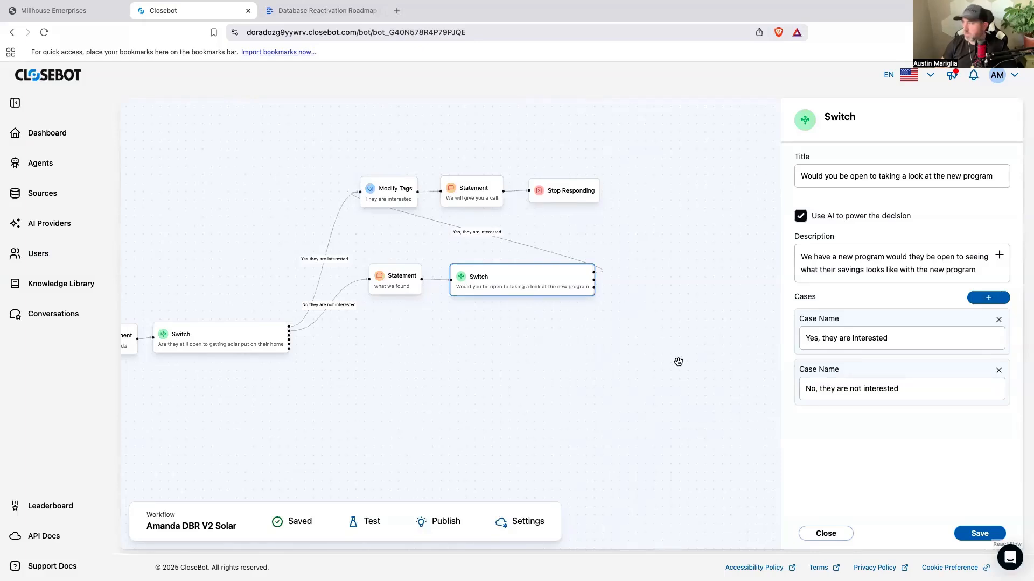
# Step: Save the flow and add a Statement node connected to the Switch's "No, they are not interested" case
pyautogui.click(971, 535)
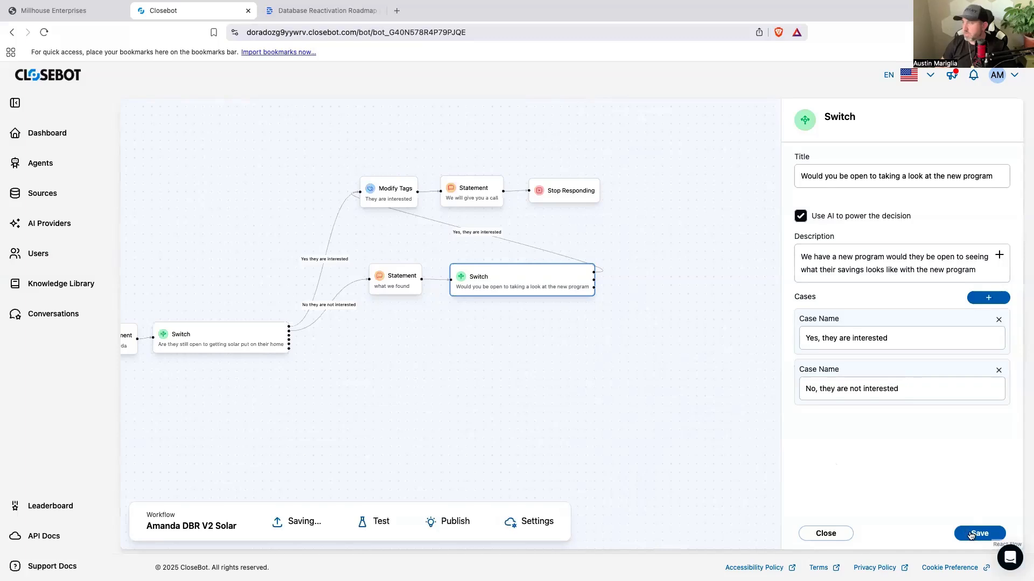
pyautogui.click(728, 464)
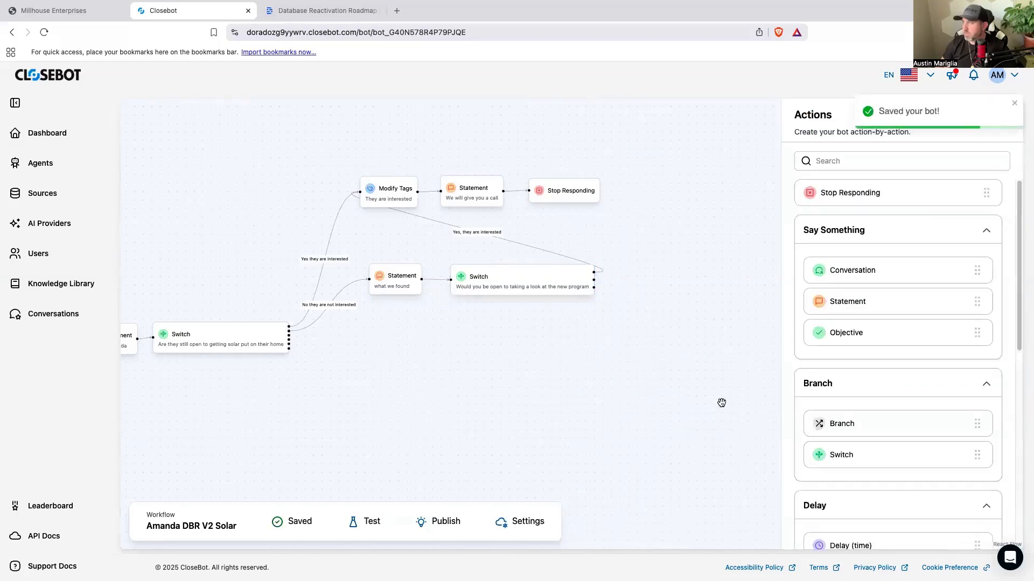
pyautogui.moveTo(837, 304); pyautogui.dragTo(646, 338)
pyautogui.moveTo(607, 395); pyautogui.dragTo(480, 377)
pyautogui.moveTo(510, 329); pyautogui.dragTo(524, 276)
pyautogui.moveTo(467, 261); pyautogui.dragTo(560, 263)
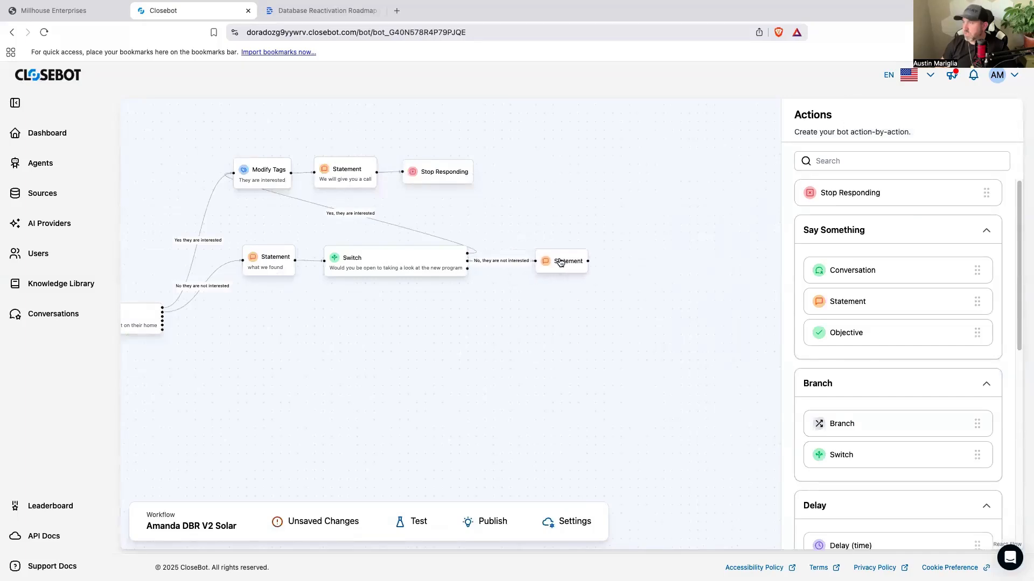
# Step: Title the new Statement node "Can we reachout in the future?"
pyautogui.click(560, 262)
pyautogui.click(822, 190)
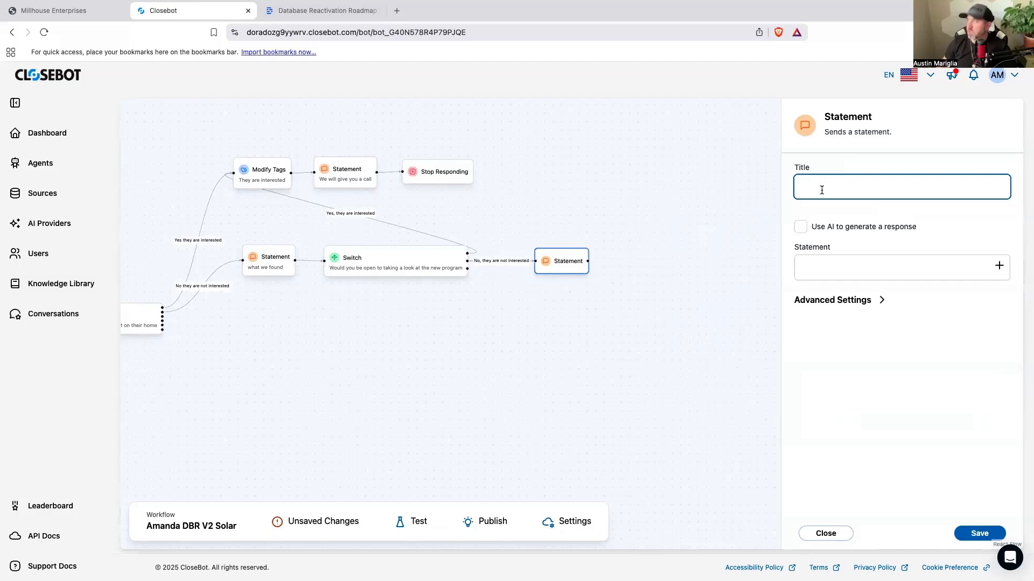
pyautogui.write('Can we')
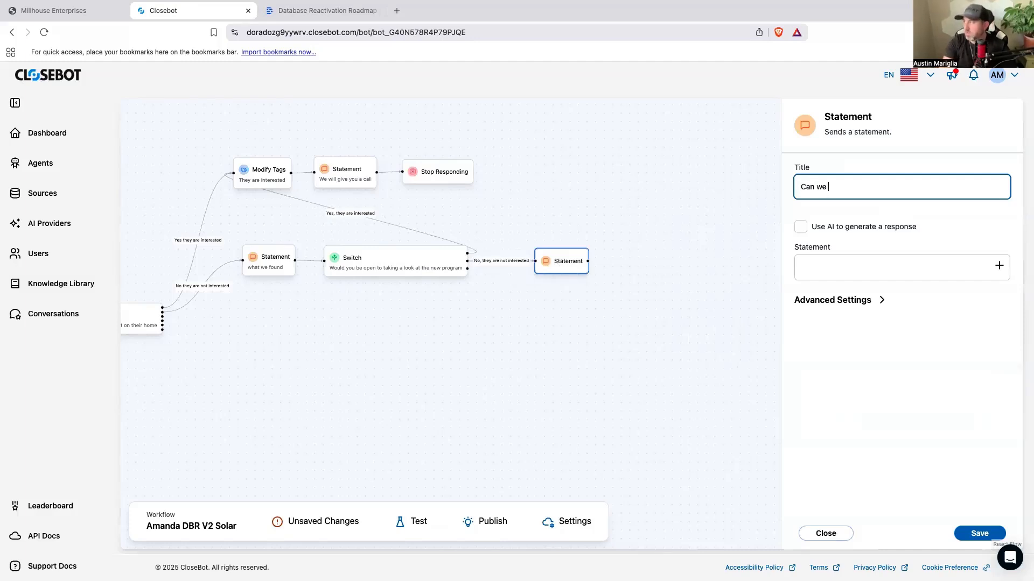
pyautogui.write(' reachout in the future?')
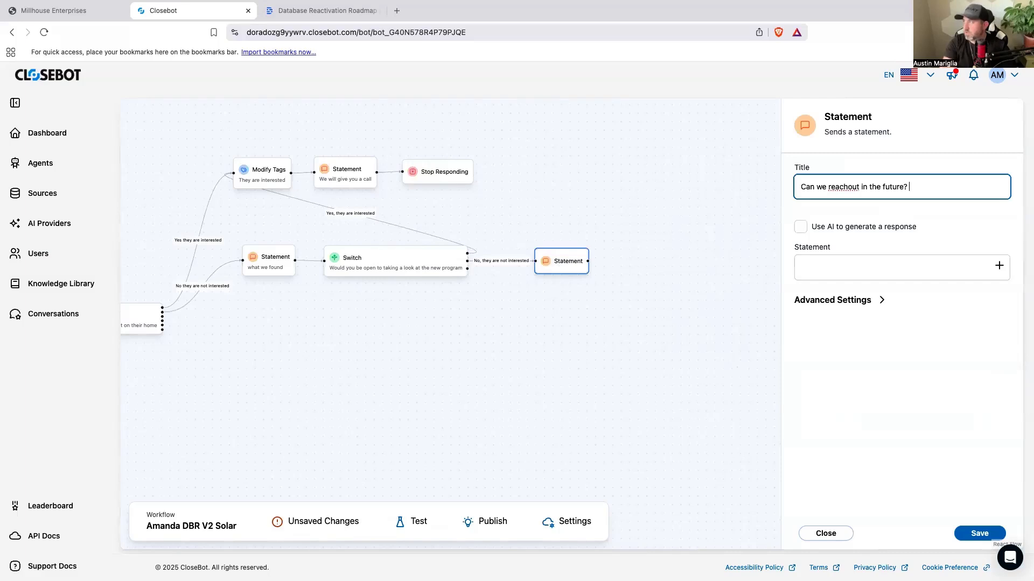
# Step: Save the statement "No worries at all. Would if be ok if I sent you message maybe 6-12 months down the road to see if anything has changed?"
pyautogui.click(895, 264)
pyautogui.write('No wo')
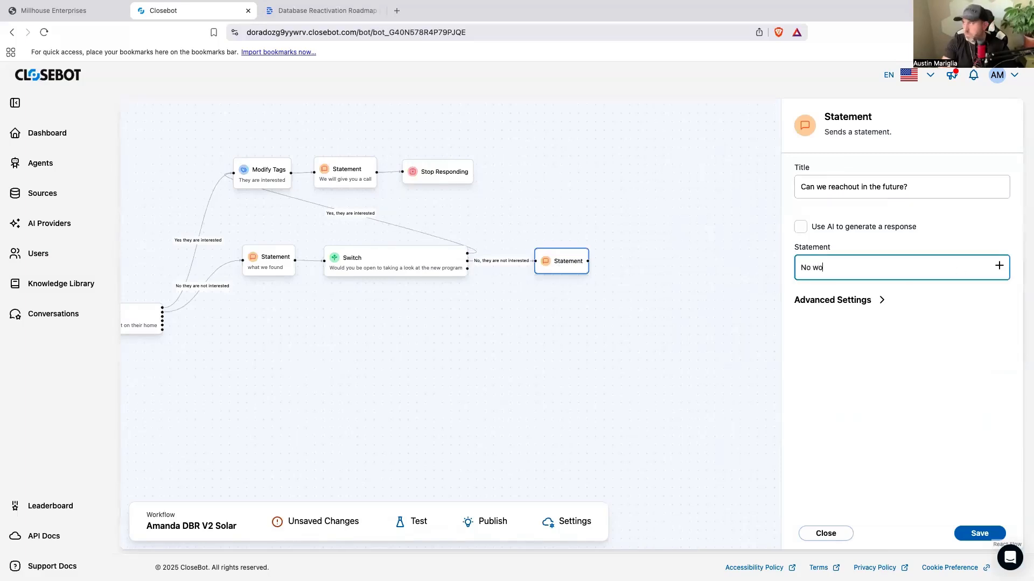
pyautogui.write('rries at all. Would if be o')
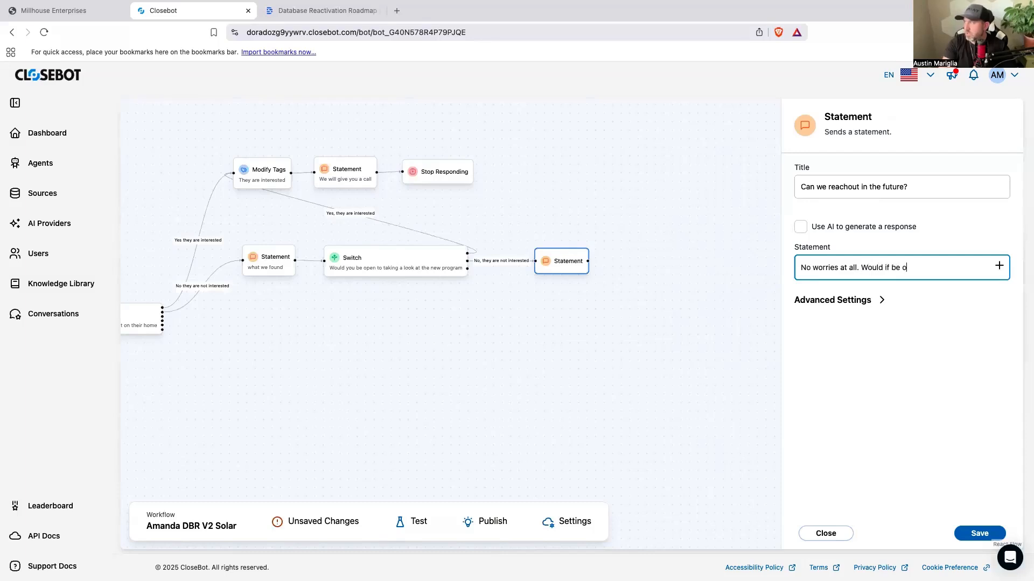
pyautogui.write('k if I sent youa.')
pyautogui.press('BackSpace')
pyautogui.press('BackSpace')
pyautogui.press('BackSpace')
pyautogui.write('message')
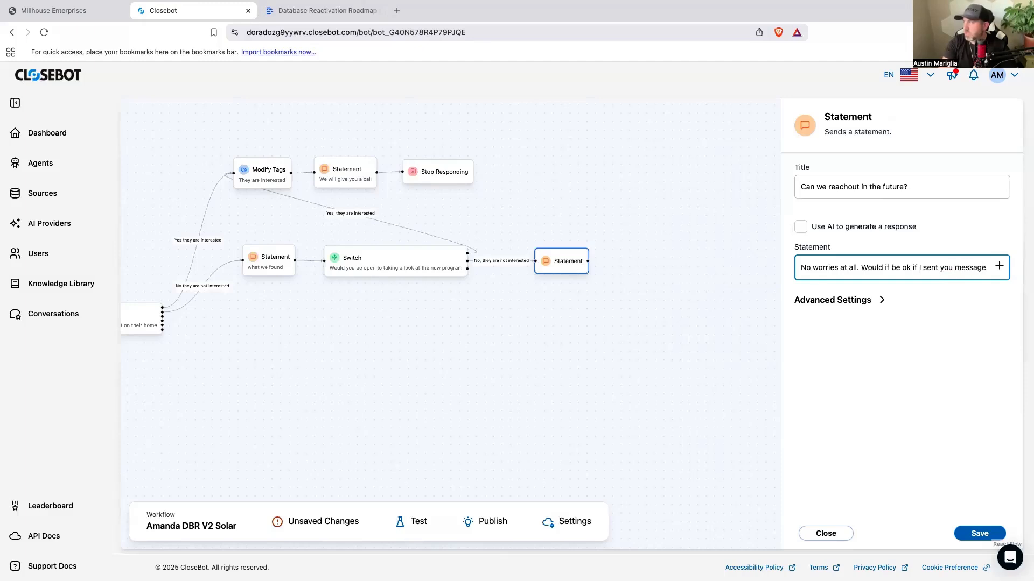
pyautogui.write(' maybe ')
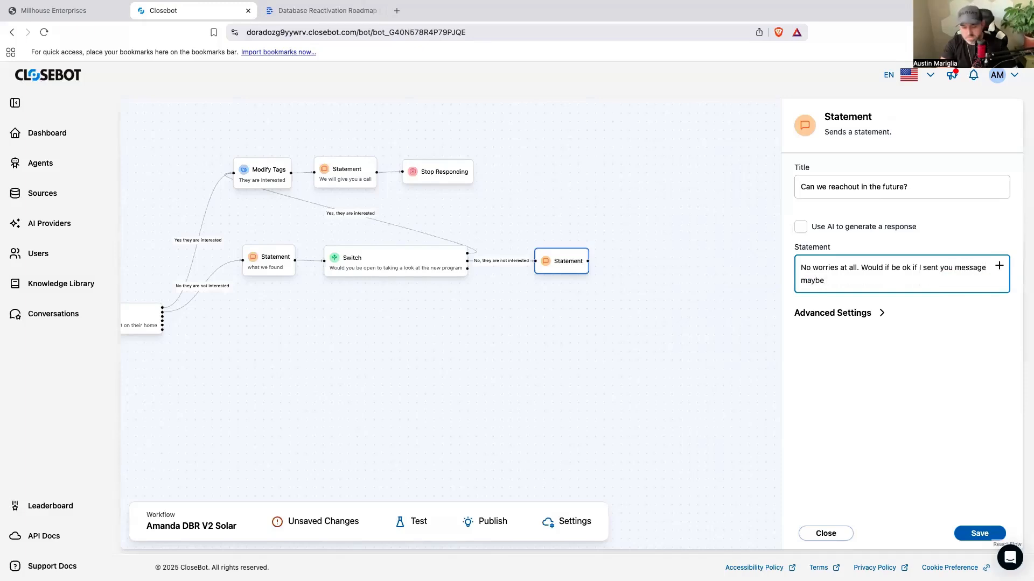
pyautogui.write('6-12 months down th')
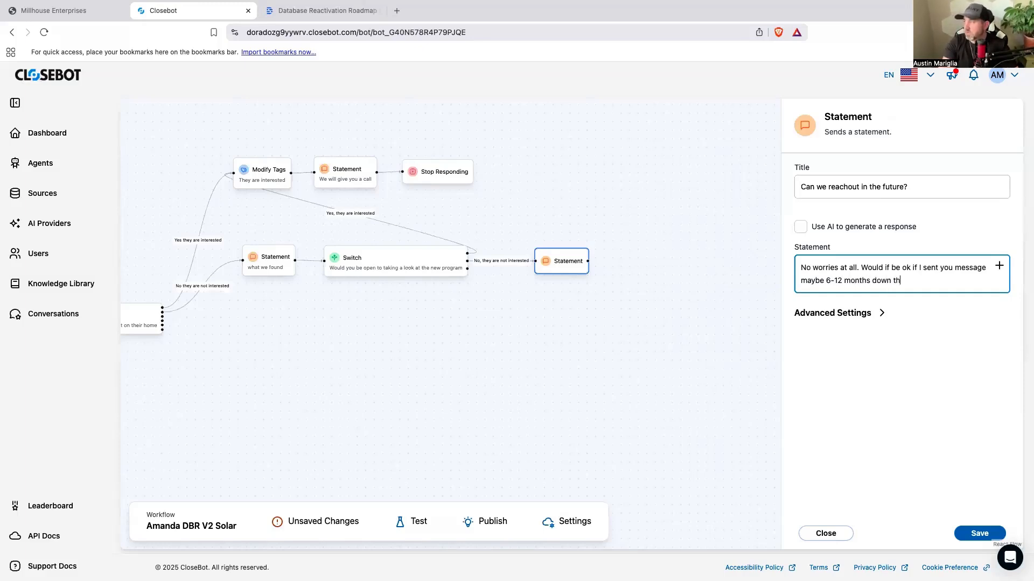
pyautogui.write('e road to see if anything has changed?')
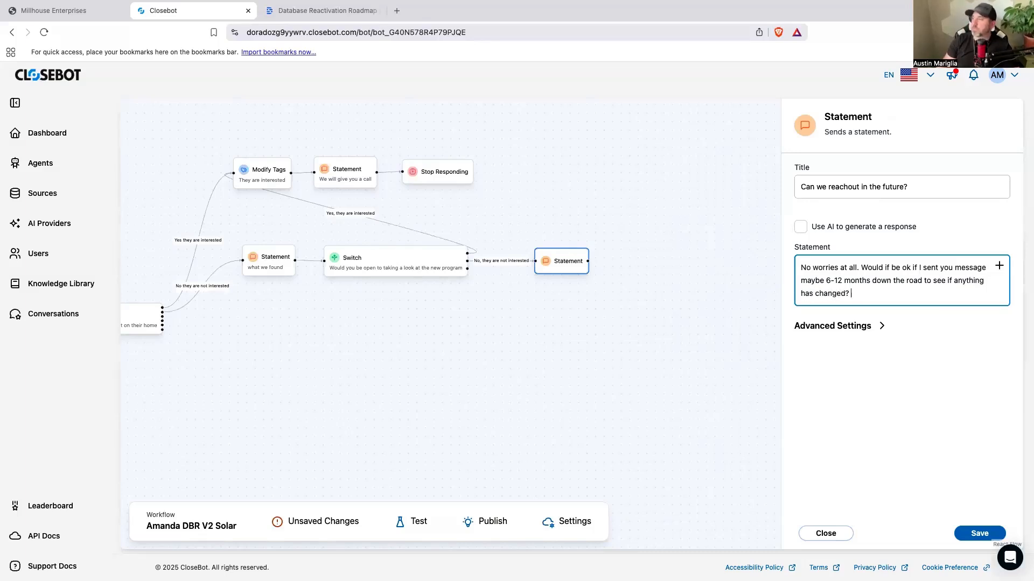
pyautogui.click(976, 534)
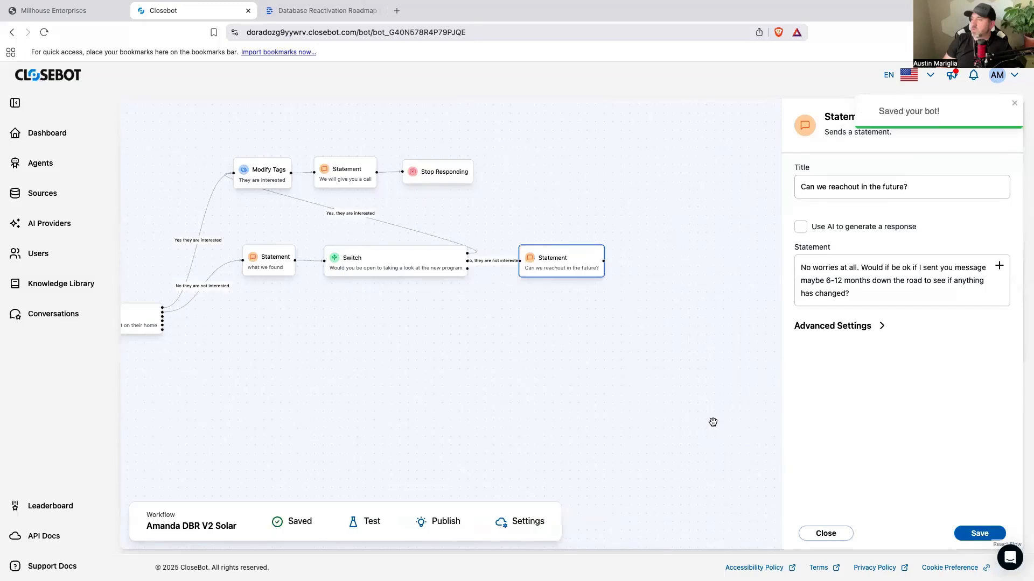
# Step: Turn off "Move on without response from contact" for the "Can we reachout in the future?" Statement and save it
pyautogui.hscroll(5, 713, 422)
pyautogui.moveTo(468, 274)
pyautogui.mouseDown()
pyautogui.moveTo(495, 275)
pyautogui.moveTo(483, 276)
pyautogui.mouseUp()
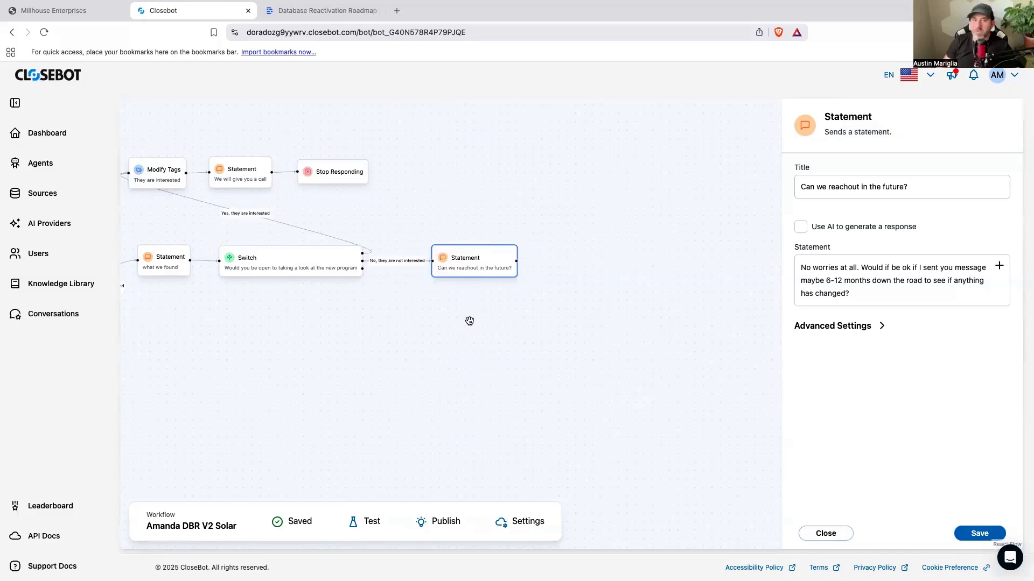
pyautogui.hscroll(5, 489, 342)
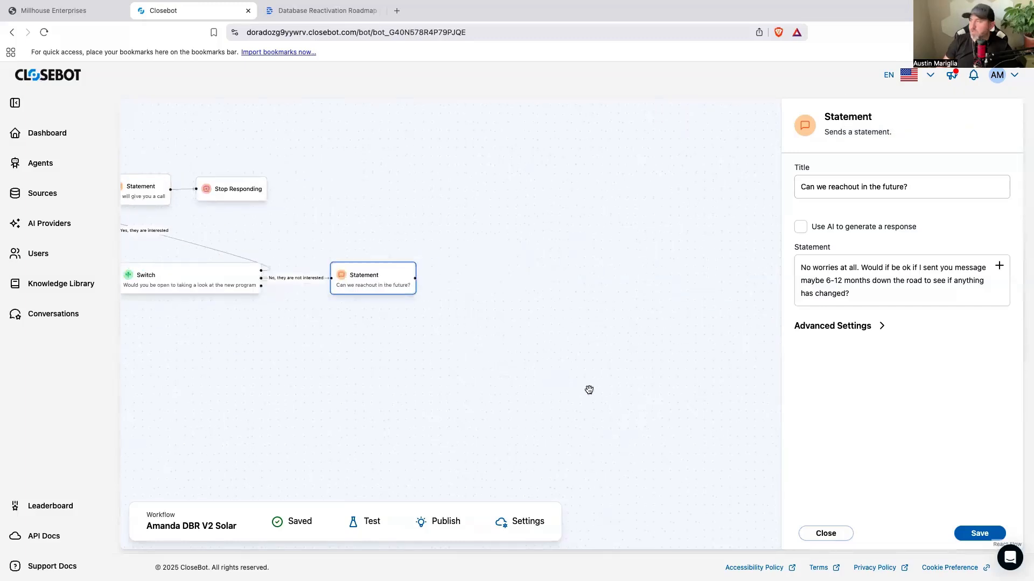
pyautogui.click(882, 327)
pyautogui.click(801, 356)
pyautogui.click(973, 533)
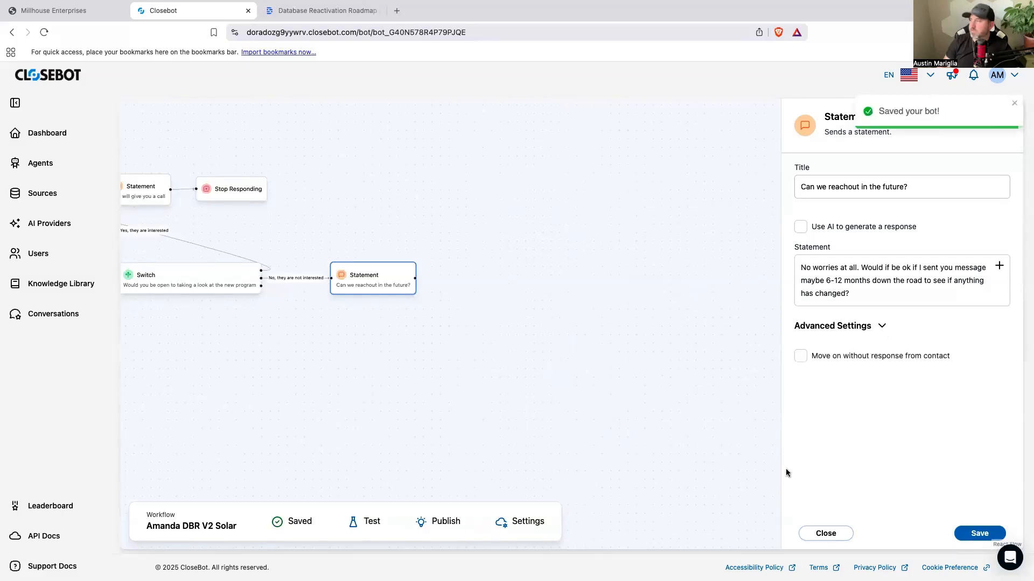
pyautogui.click(737, 448)
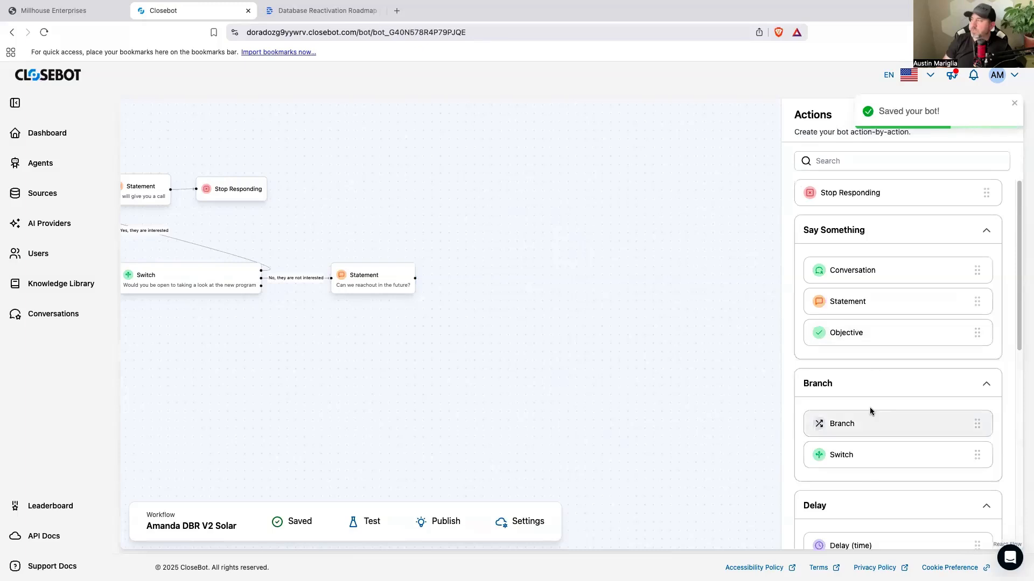
# Step: Add an AI-powered Switch after the "Can we reachout in the future?" Statement, titled "Can we follow up in the future"
pyautogui.moveTo(863, 459); pyautogui.dragTo(450, 278)
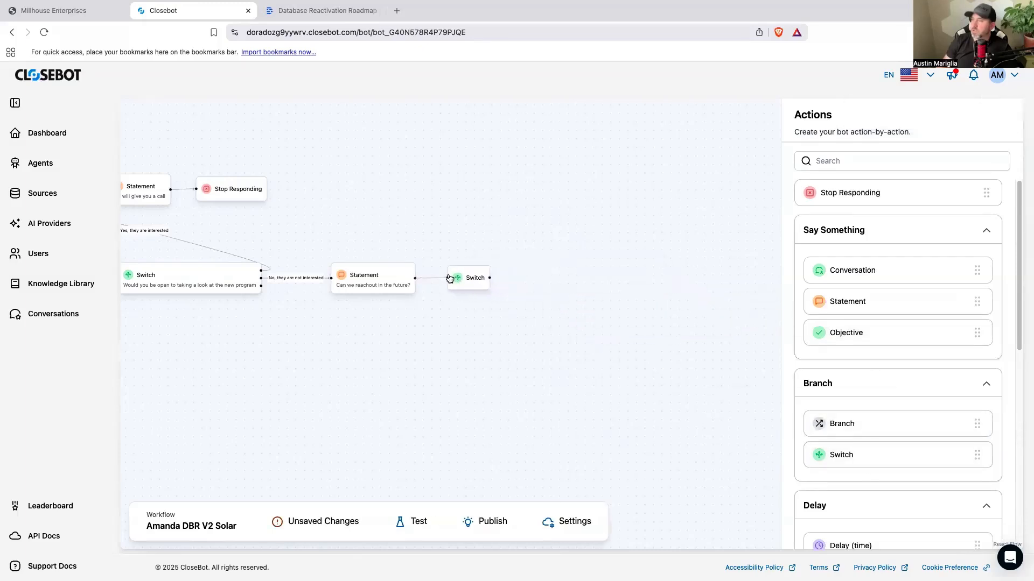
pyautogui.click(465, 278)
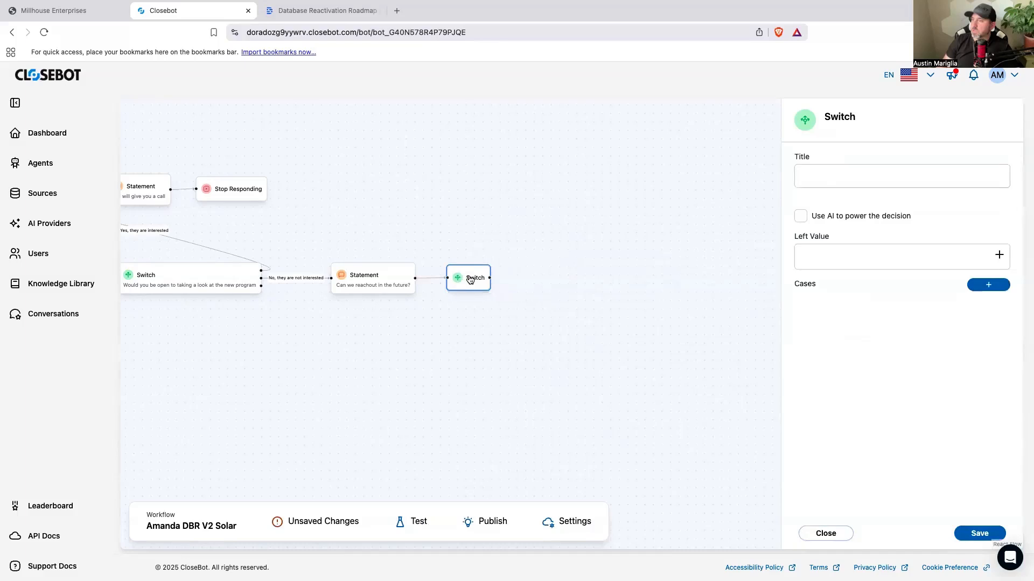
pyautogui.click(800, 216)
pyautogui.click(831, 172)
pyautogui.write('Can we ')
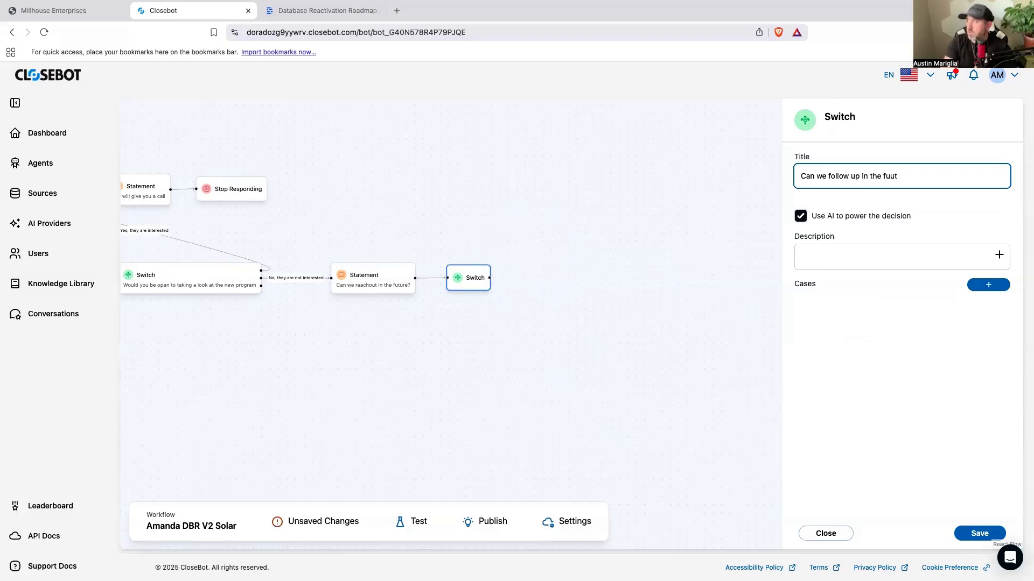
pyautogui.write('follow up in the future')
# Step: Describe the Switch's decision as "We are asking them if we can follow up in the future"
pyautogui.click(905, 258)
pyautogui.write('We are asking them if we can follow up in the fur')
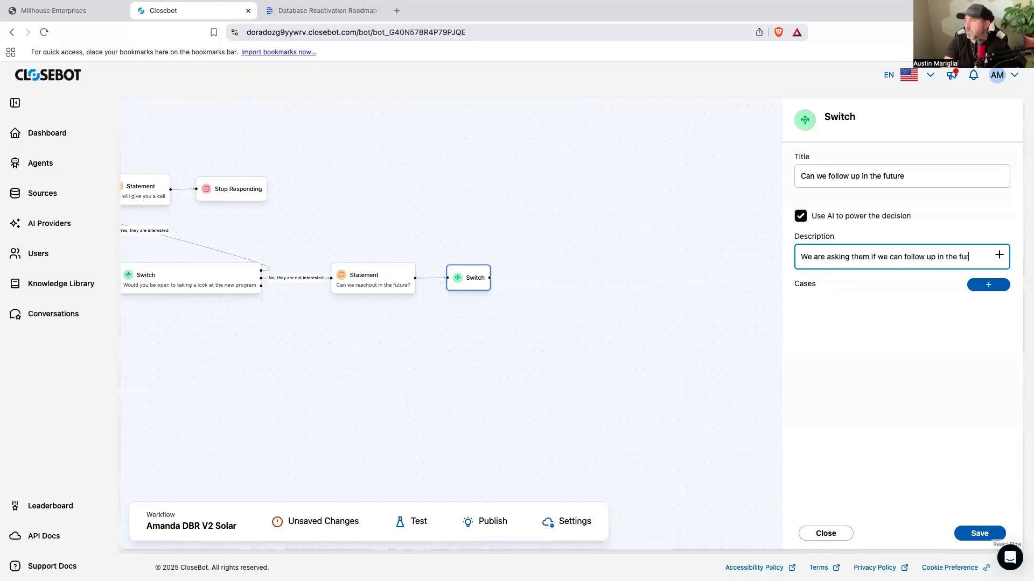
pyautogui.press('BackSpace')
pyautogui.press('BackSpace')
# Step: Add the cases "They said yes" and "They said no" to the Switch and save it
pyautogui.click(989, 285)
pyautogui.click(861, 323)
pyautogui.write('They said yes')
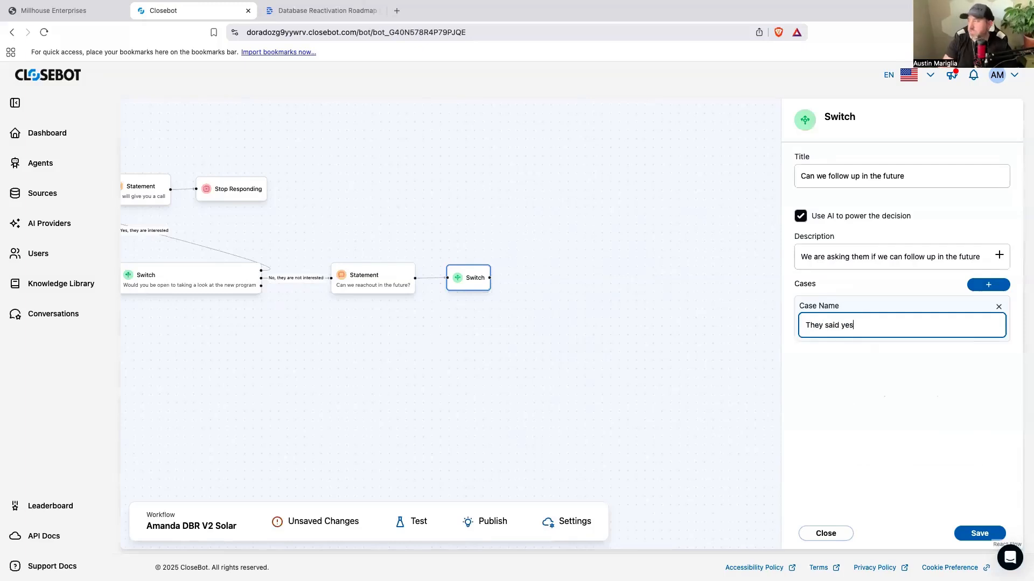
pyautogui.click(991, 286)
pyautogui.write('They said no')
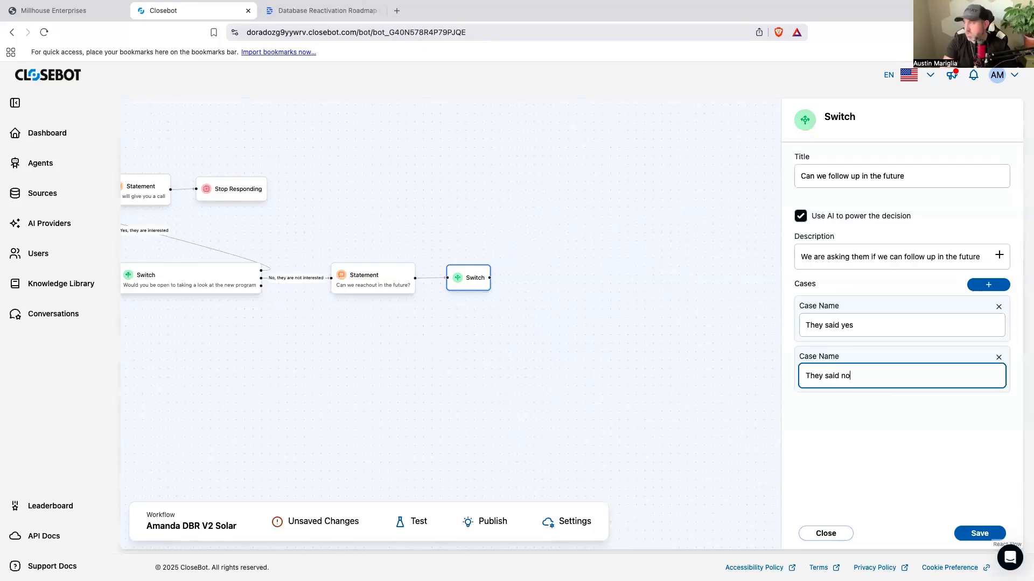
pyautogui.click(979, 533)
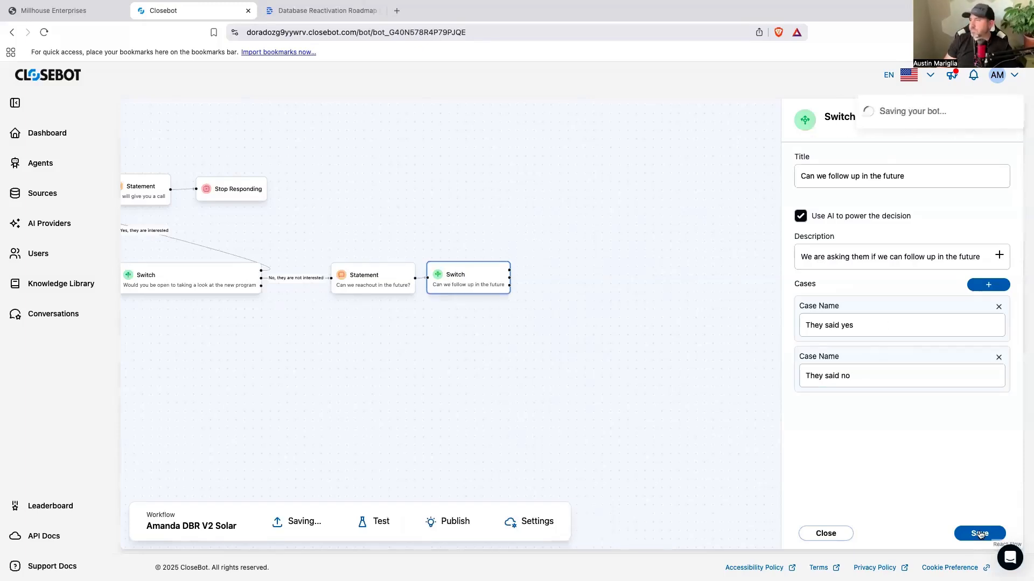
# Step: Move the "Can we follow up in the future" Switch slightly farther from the Statement before it
pyautogui.moveTo(466, 286); pyautogui.dragTo(480, 287)
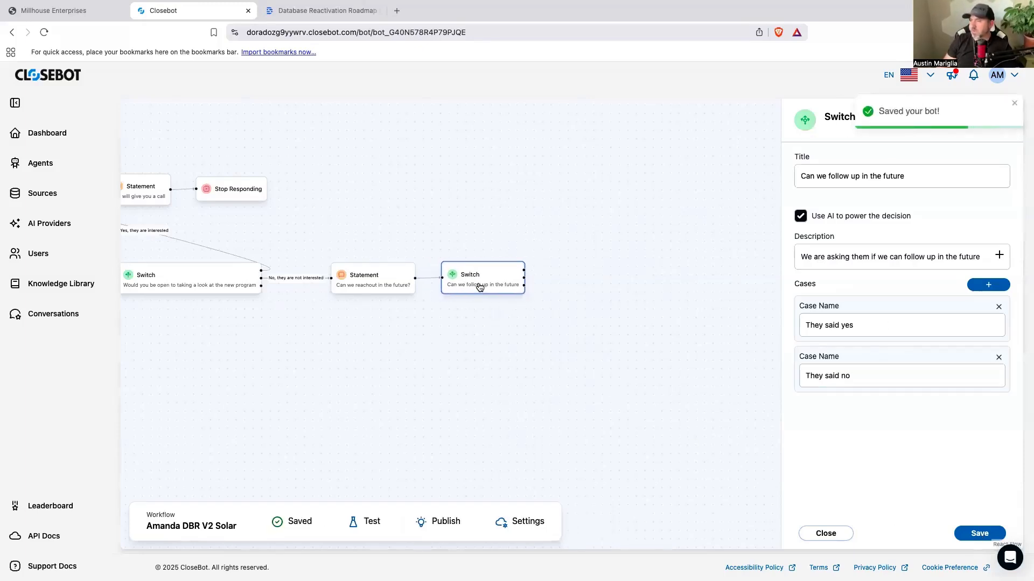
pyautogui.moveTo(460, 354); pyautogui.dragTo(537, 362)
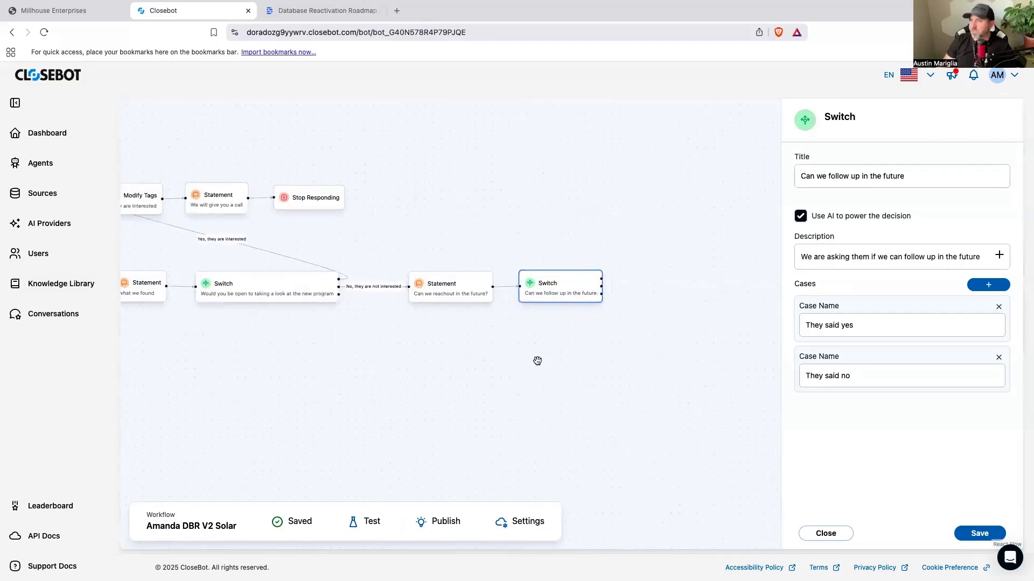
pyautogui.moveTo(612, 350); pyautogui.dragTo(560, 349)
pyautogui.rightClick(540, 361)
pyautogui.click(552, 352)
# Step: Add a Modify Tags node and connect it to the "They said yes" case of the follow-up Switch
pyautogui.moveTo(473, 366); pyautogui.dragTo(360, 389)
pyautogui.scroll(-3, 779, 385)
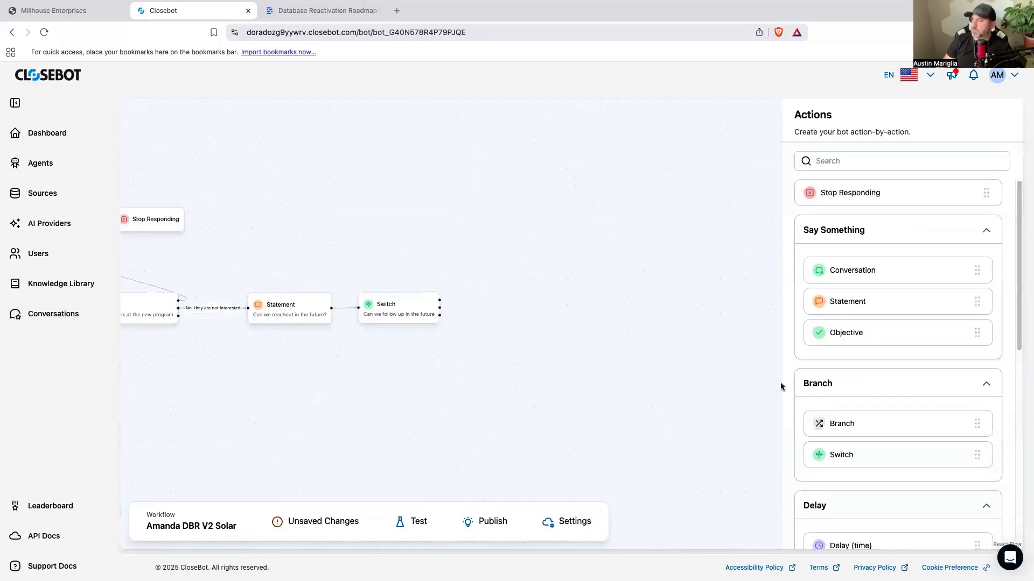
pyautogui.scroll(-6, 831, 391)
pyautogui.moveTo(831, 391); pyautogui.dragTo(619, 326)
pyautogui.moveTo(542, 339); pyautogui.dragTo(582, 334)
# Step: Title the new Modify Tags node "future follow up"
pyautogui.click(582, 334)
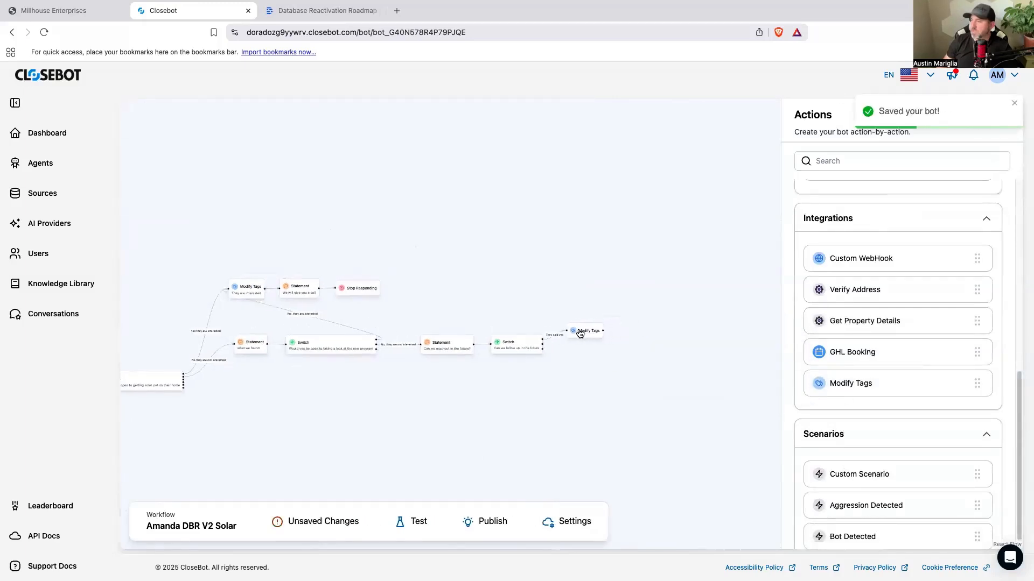
pyautogui.click(823, 182)
pyautogui.write('furtu')
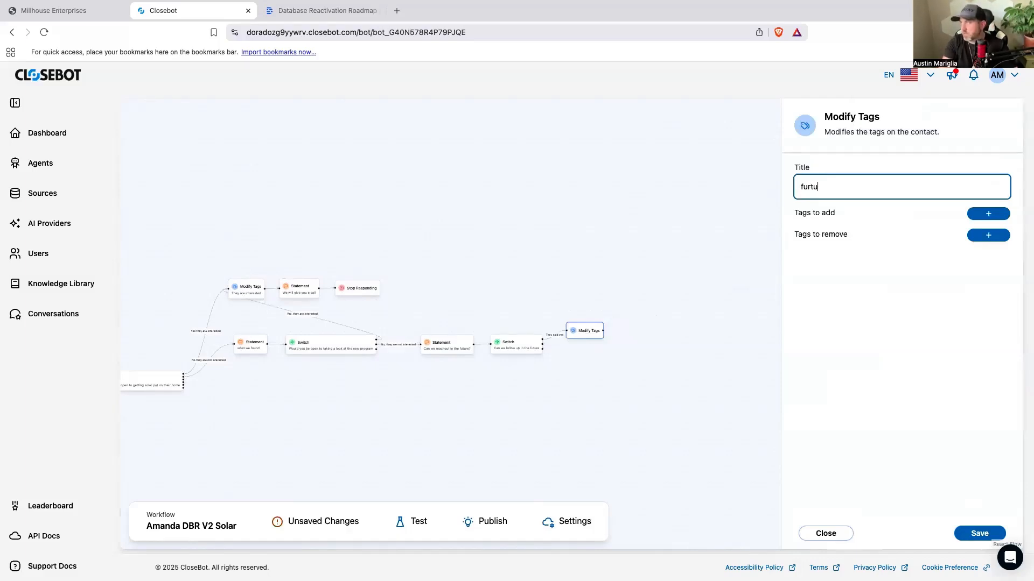
pyautogui.press('BackSpace')
pyautogui.write('ow up')
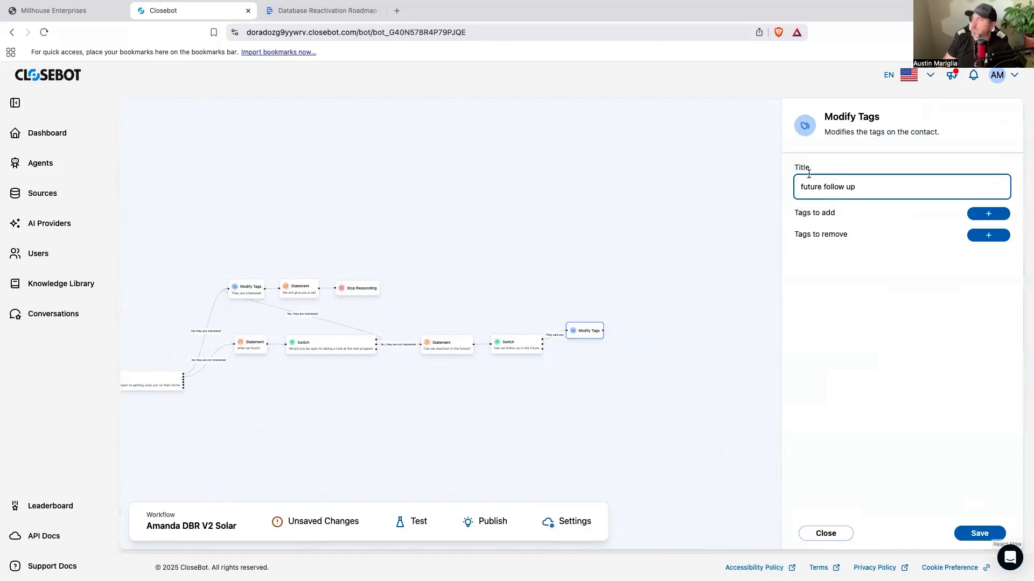
# Step: Set "futurefollowup" as a tag to add in the Modify Tags node and save it
pyautogui.click(981, 218)
pyautogui.click(826, 252)
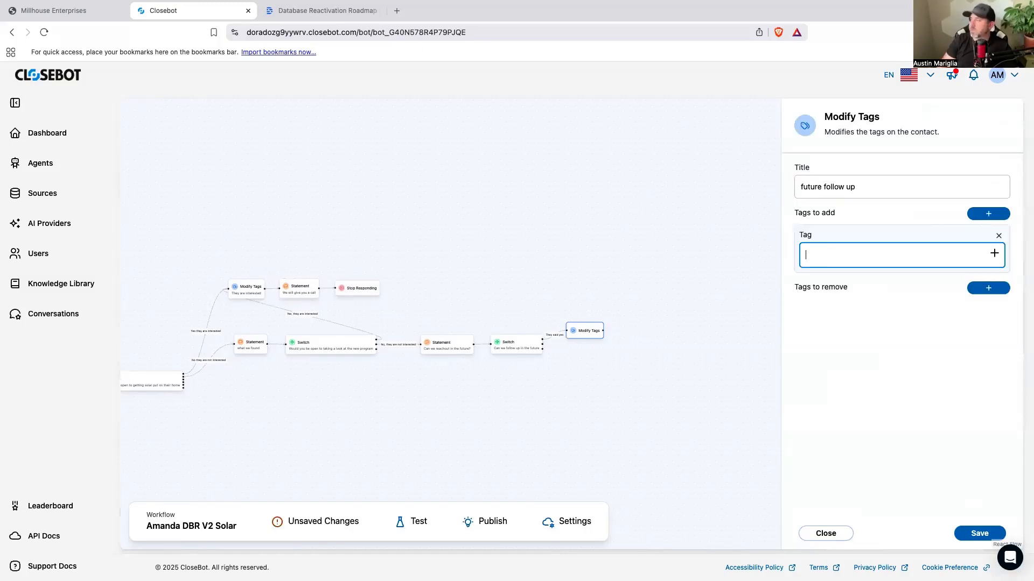
pyautogui.write('futurefollowup')
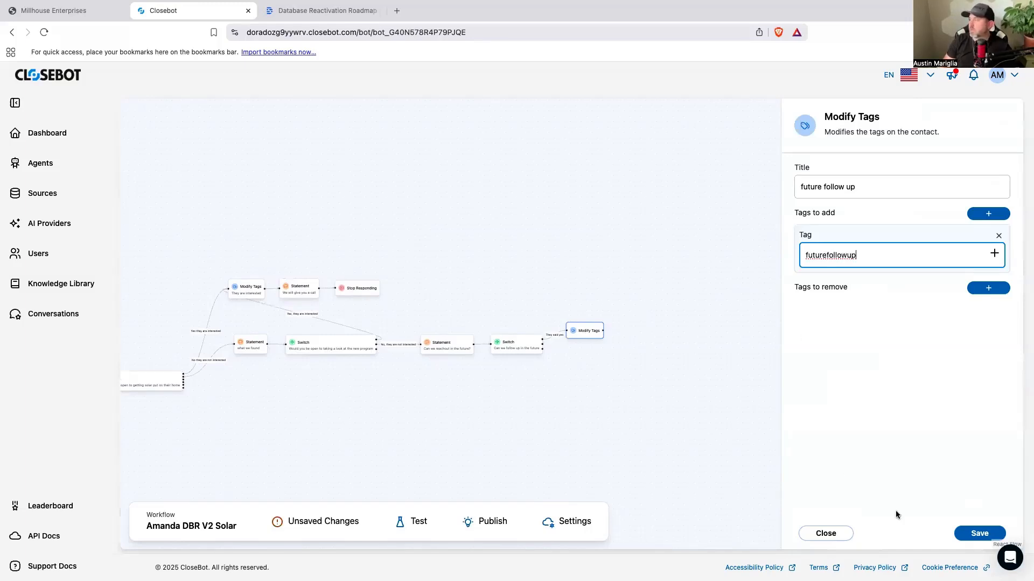
pyautogui.click(978, 534)
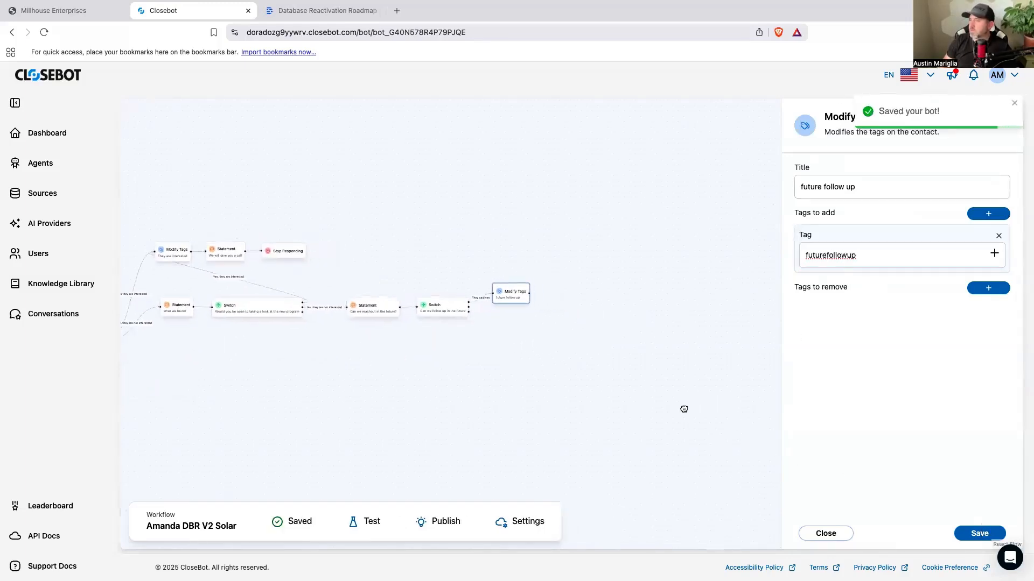
pyautogui.click(648, 356)
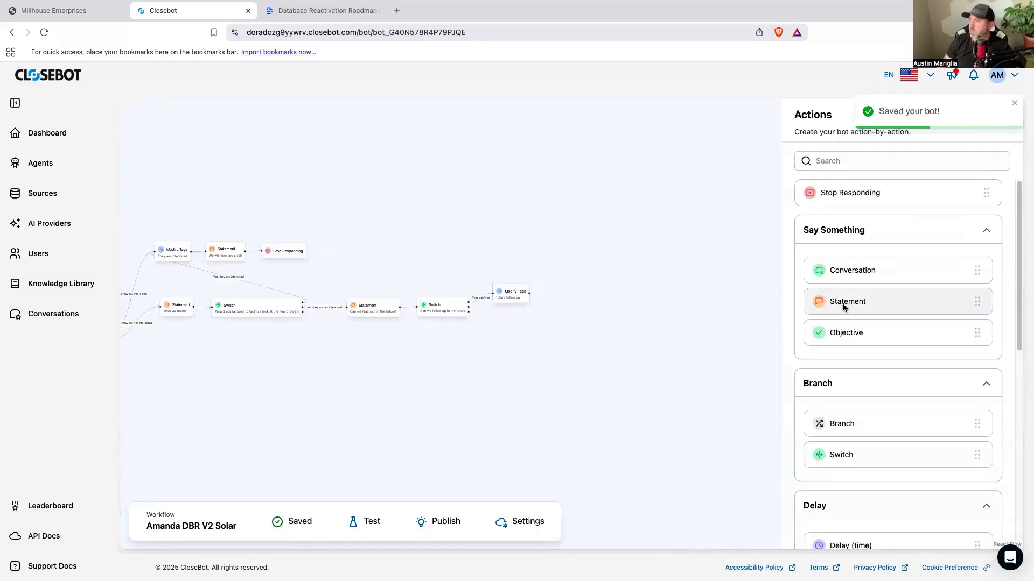
# Step: Add a Statement node after the "future follow up" Modify Tags node, connect them, and title it "We will follow up in the future"
pyautogui.moveTo(609, 295); pyautogui.dragTo(610, 293)
pyautogui.moveTo(529, 293)
pyautogui.mouseDown()
pyautogui.moveTo(594, 292)
pyautogui.moveTo(544, 302)
pyautogui.mouseUp()
pyautogui.click(827, 186)
pyautogui.write('We will follow up in the future')
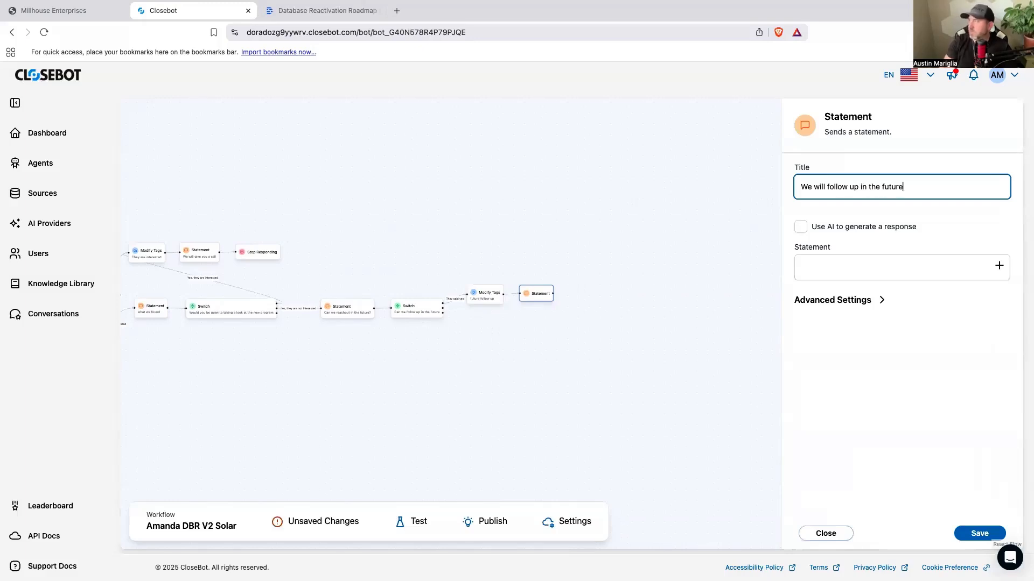
# Step: Enable "Move on without response from contact" in the new Statement's advanced settings
pyautogui.click(828, 300)
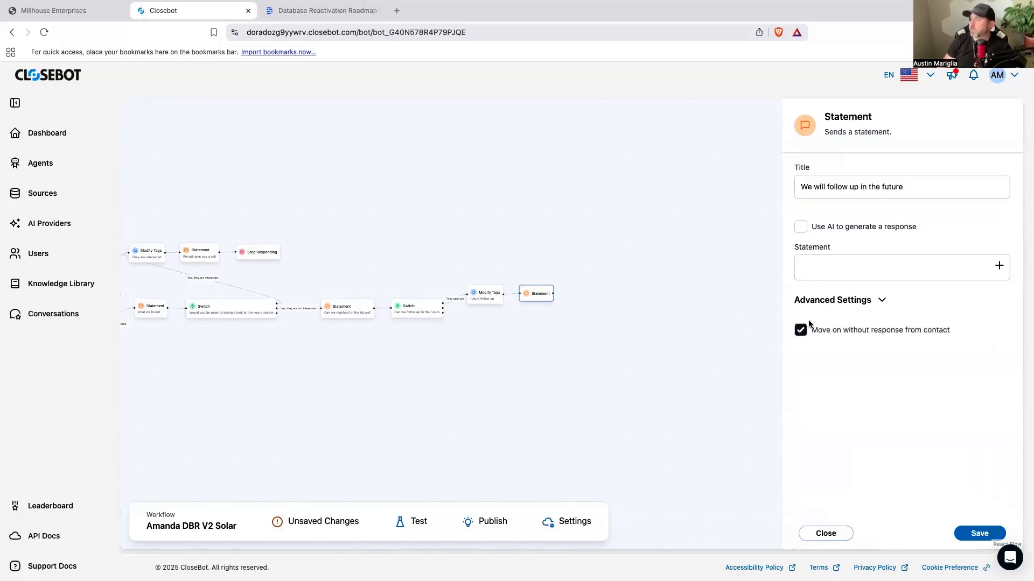
pyautogui.click(830, 272)
pyautogui.click(800, 331)
# Step: Write the Statement message "Ok perfect, we will do that. You have a blessed rest of your day"
pyautogui.click(823, 272)
pyautogui.write('Ok')
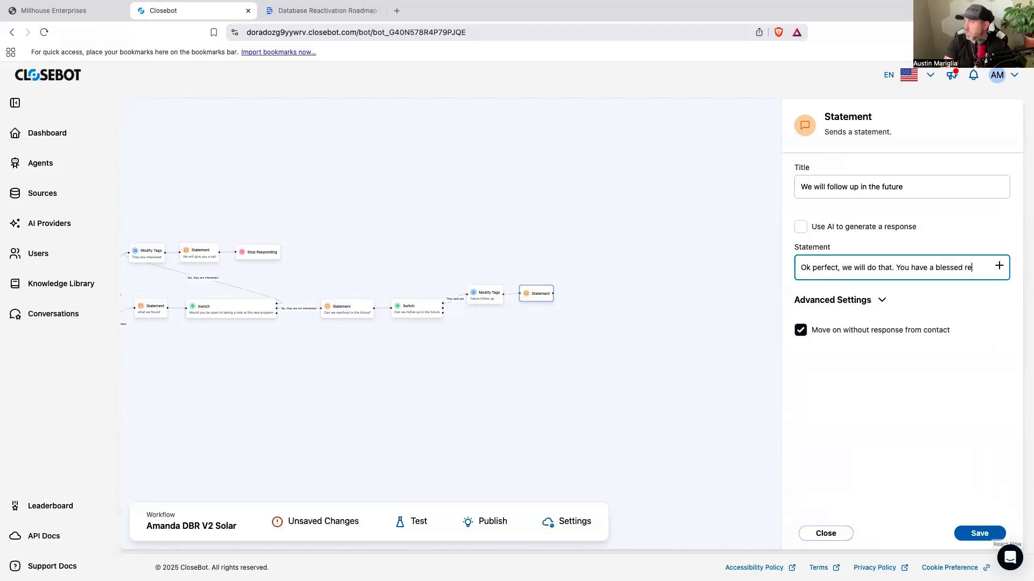
pyautogui.write('of your day')
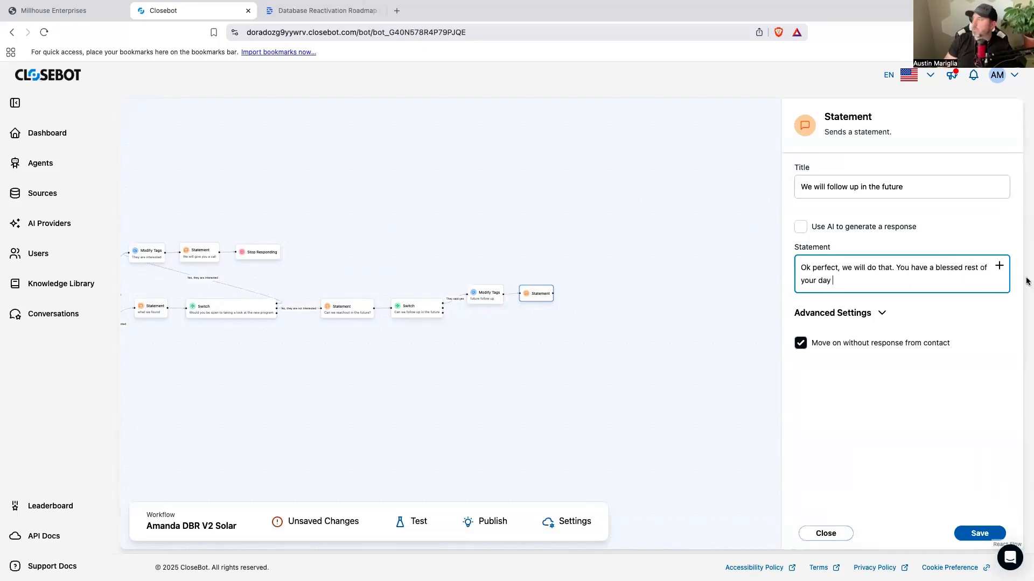
# Step: Append the Contact.First Name variable and an exclamation mark to the Statement message, and save the node
pyautogui.click(999, 266)
pyautogui.click(617, 313)
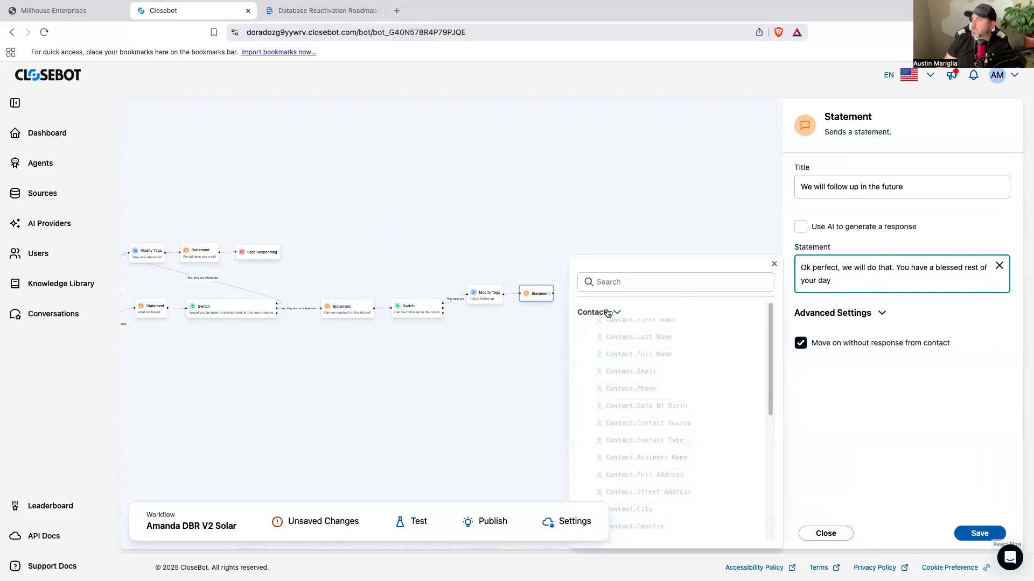
pyautogui.click(620, 331)
pyautogui.click(929, 286)
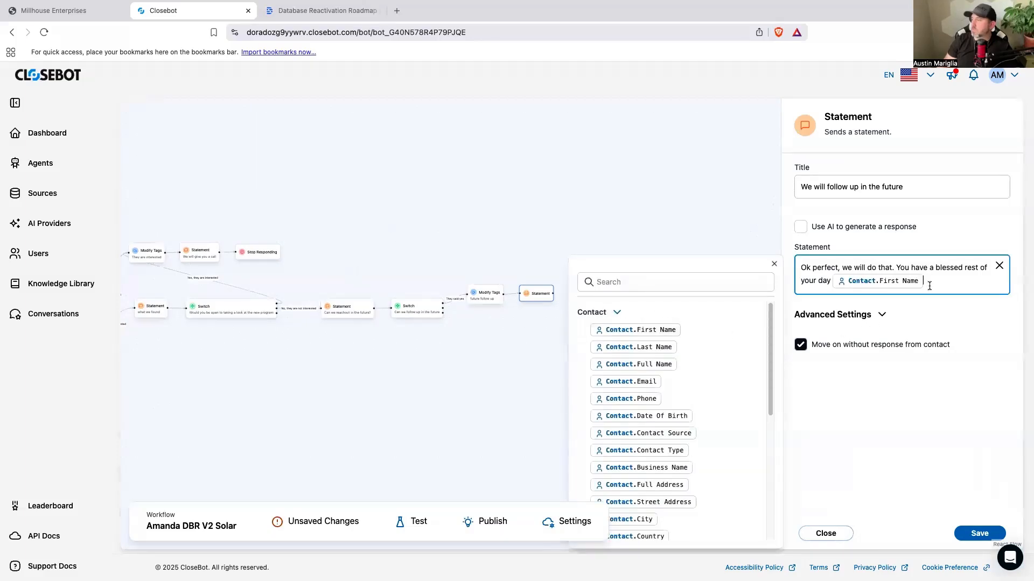
pyautogui.write('!')
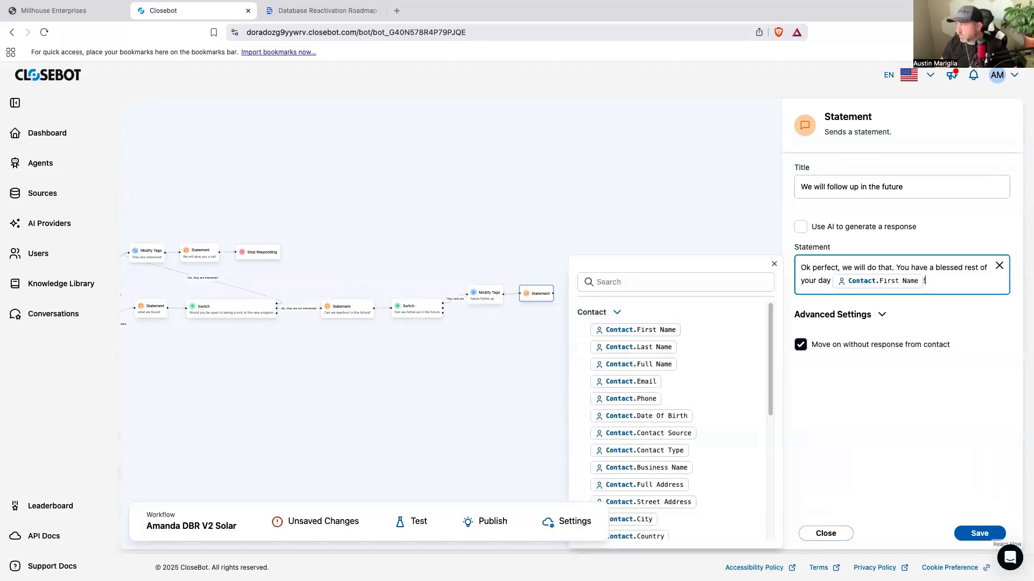
pyautogui.click(970, 533)
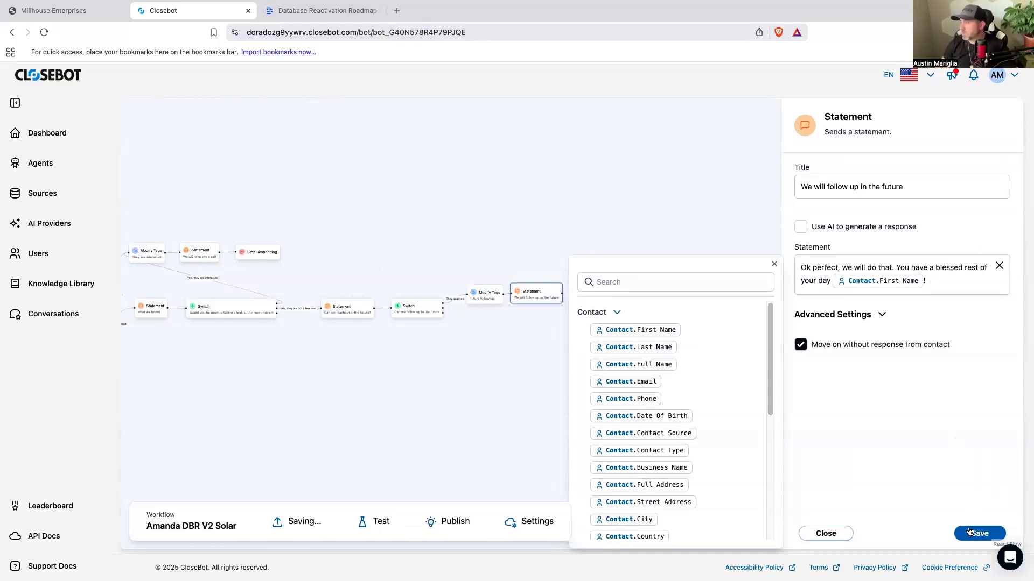
# Step: Add a Stop Responding node after the "We will follow up in the future" Statement, connect them, and save the bot
pyautogui.moveTo(850, 193); pyautogui.dragTo(651, 296)
pyautogui.moveTo(562, 293)
pyautogui.mouseDown()
pyautogui.moveTo(630, 295)
pyautogui.moveTo(586, 296)
pyautogui.mouseUp()
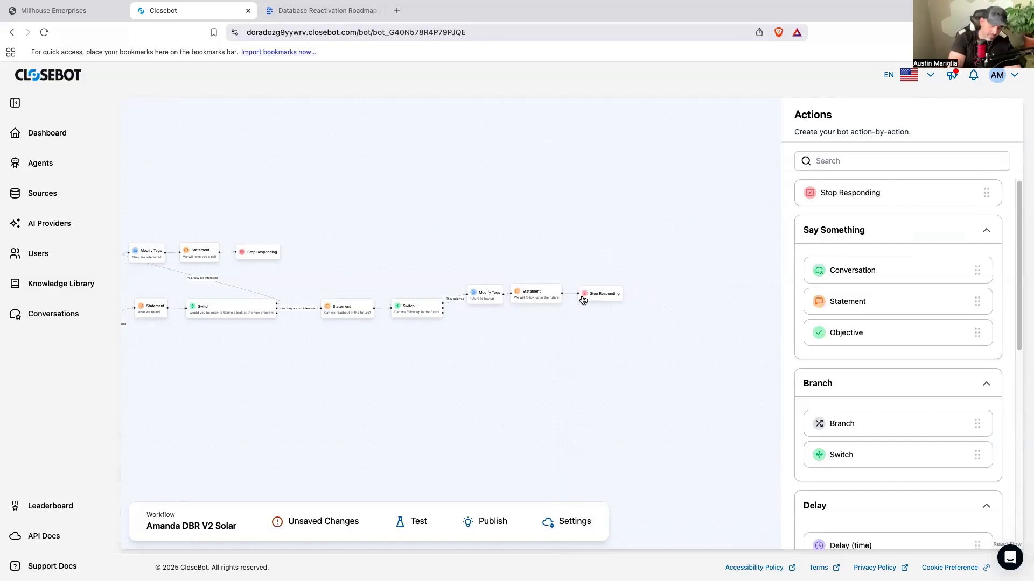
pyautogui.hotkey('ctrl', 's')
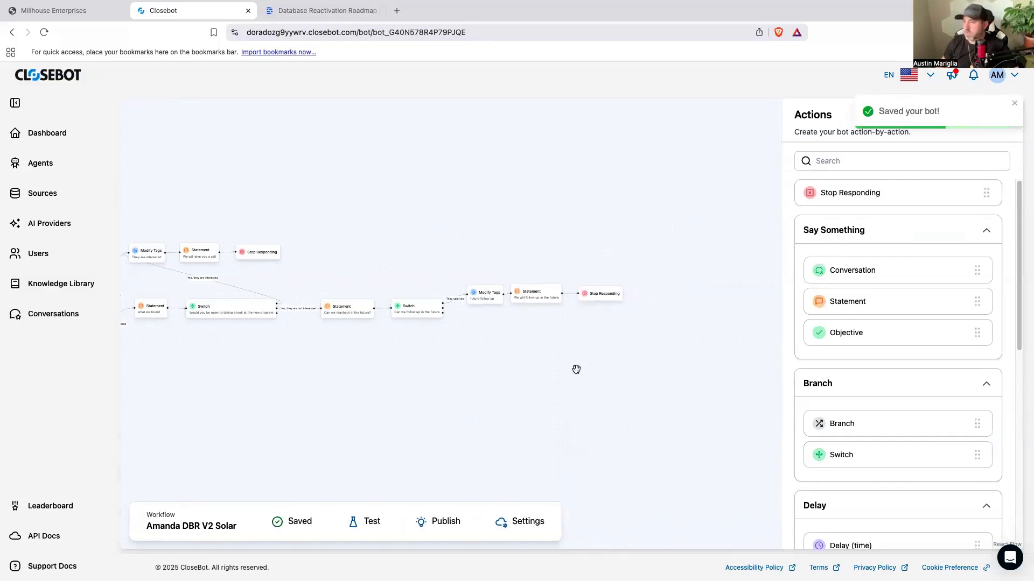
# Step: Move the future follow-up Modify Tags, Statement and Stop Responding nodes slightly higher to make room for a second branch
pyautogui.hscroll(-5, 574, 369)
pyautogui.hscroll(-3, 527, 349)
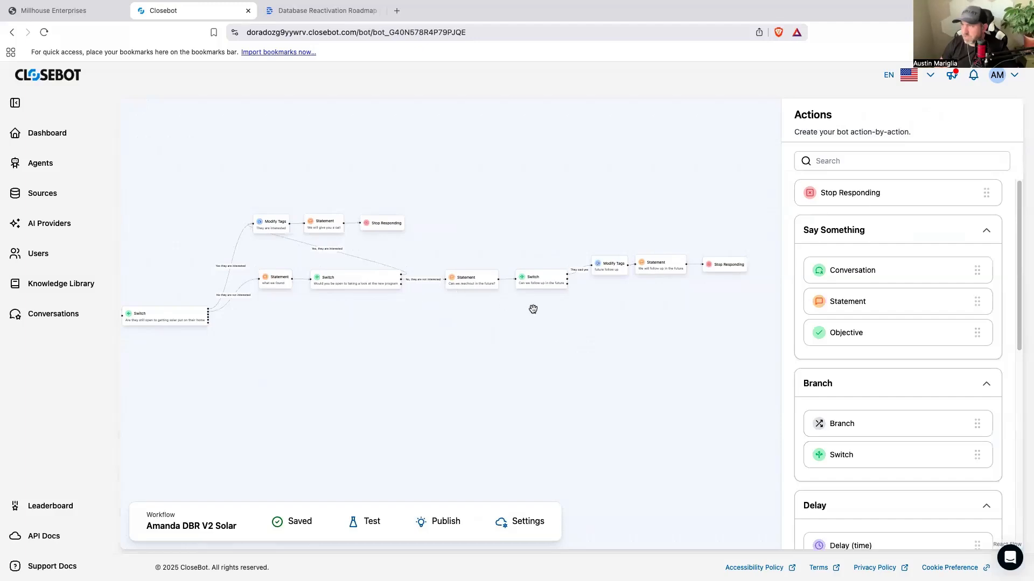
pyautogui.moveTo(581, 319); pyautogui.dragTo(494, 336)
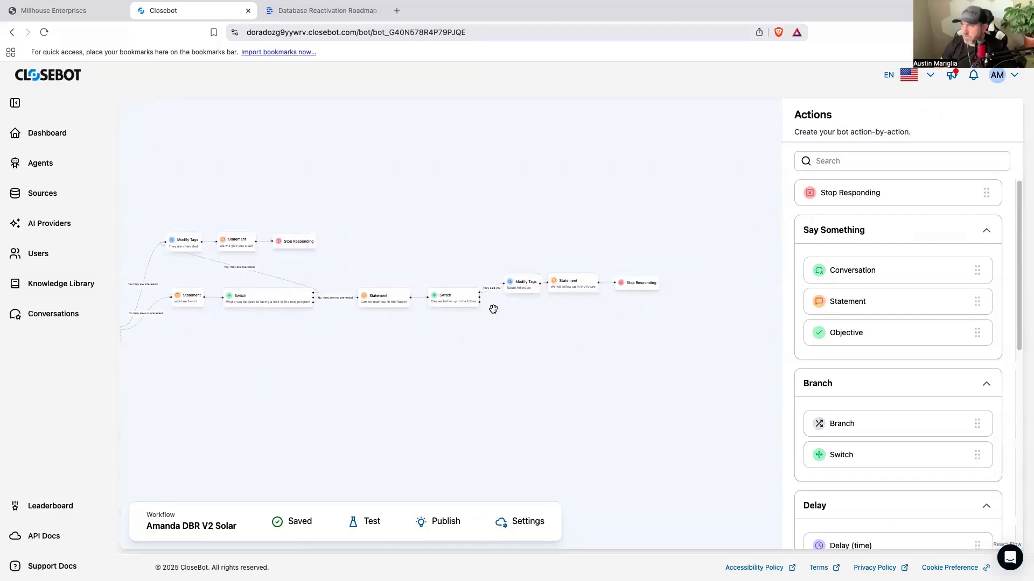
pyautogui.moveTo(512, 288); pyautogui.dragTo(503, 281)
pyautogui.moveTo(568, 286); pyautogui.dragTo(562, 279)
pyautogui.moveTo(623, 288); pyautogui.dragTo(562, 277)
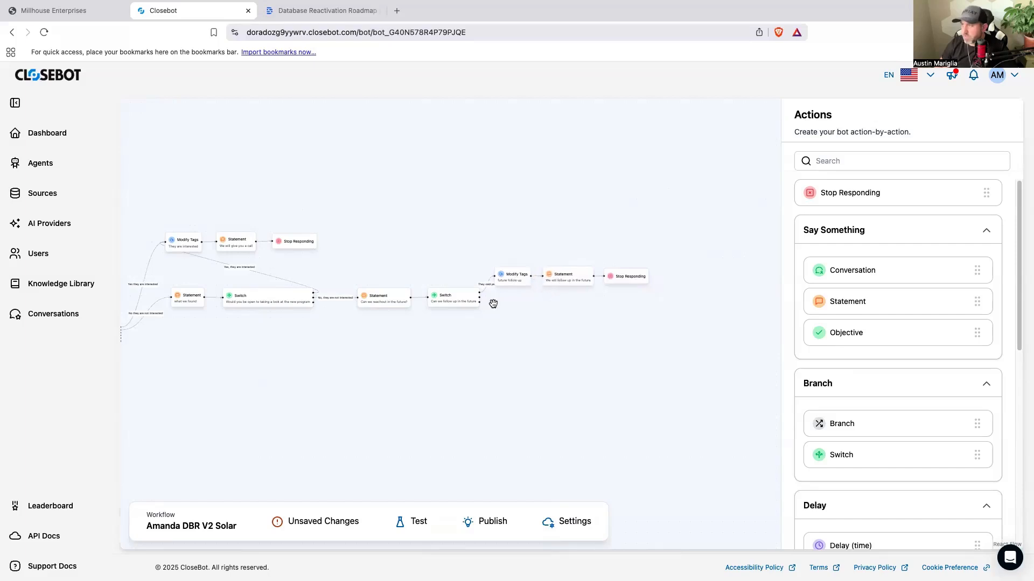
# Step: Add a Modify Tags node on the second case of the follow-up Switch and title it "no future follow up"
pyautogui.scroll(-4, 877, 482)
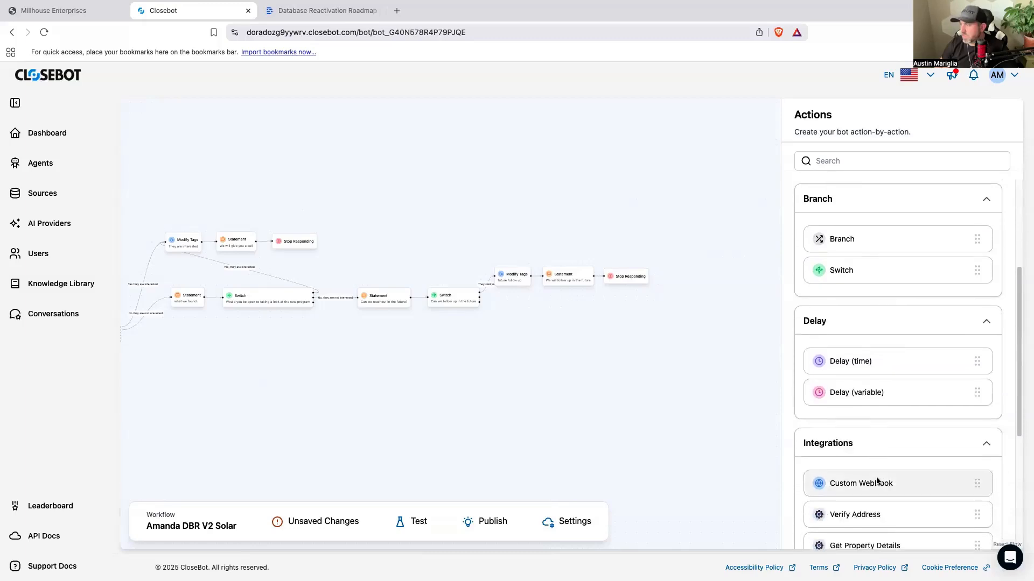
pyautogui.scroll(-6, 877, 481)
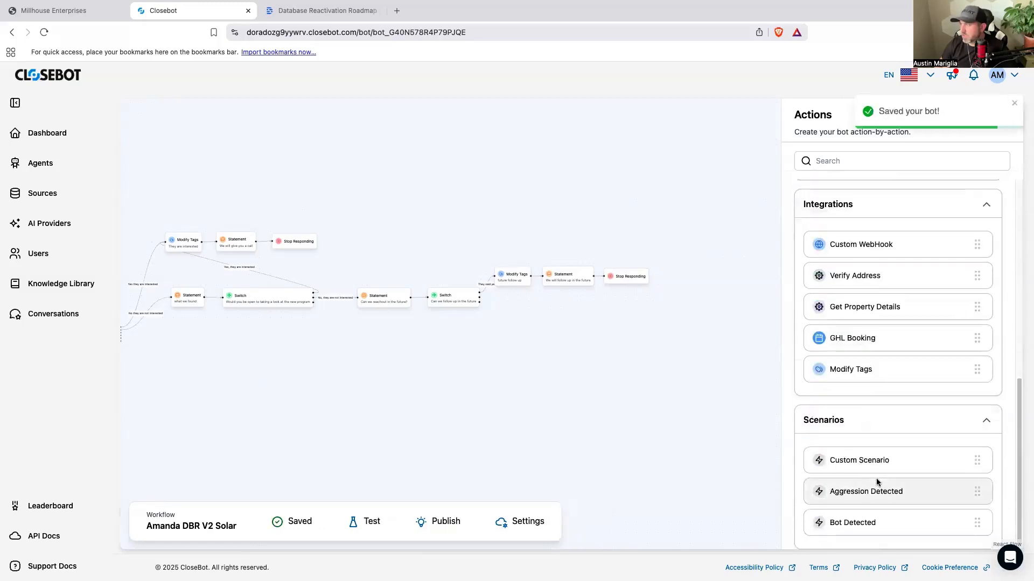
pyautogui.moveTo(867, 377); pyautogui.dragTo(513, 301)
pyautogui.click(508, 300)
pyautogui.click(823, 194)
pyautogui.write('not')
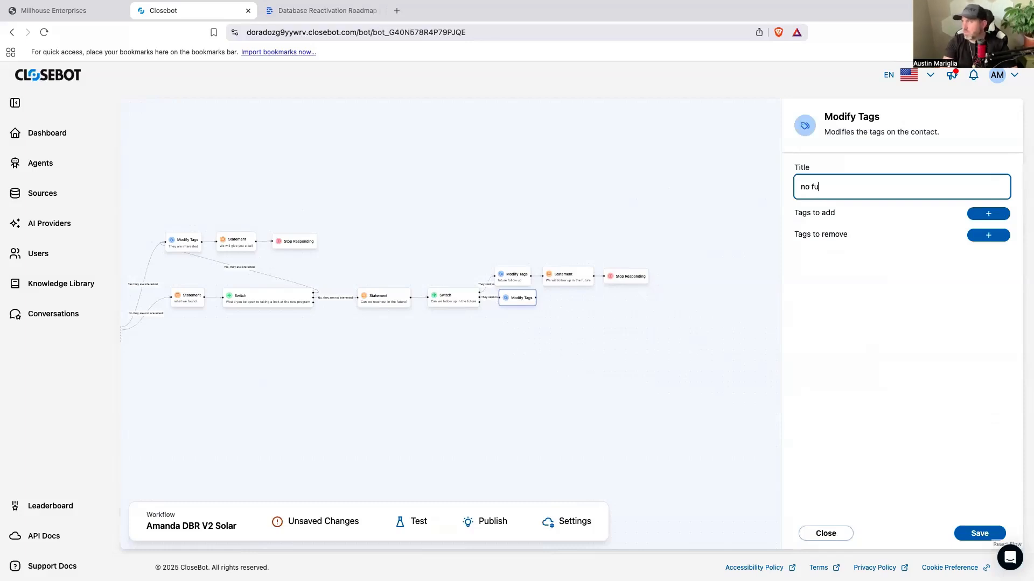
pyautogui.write('future follow up')
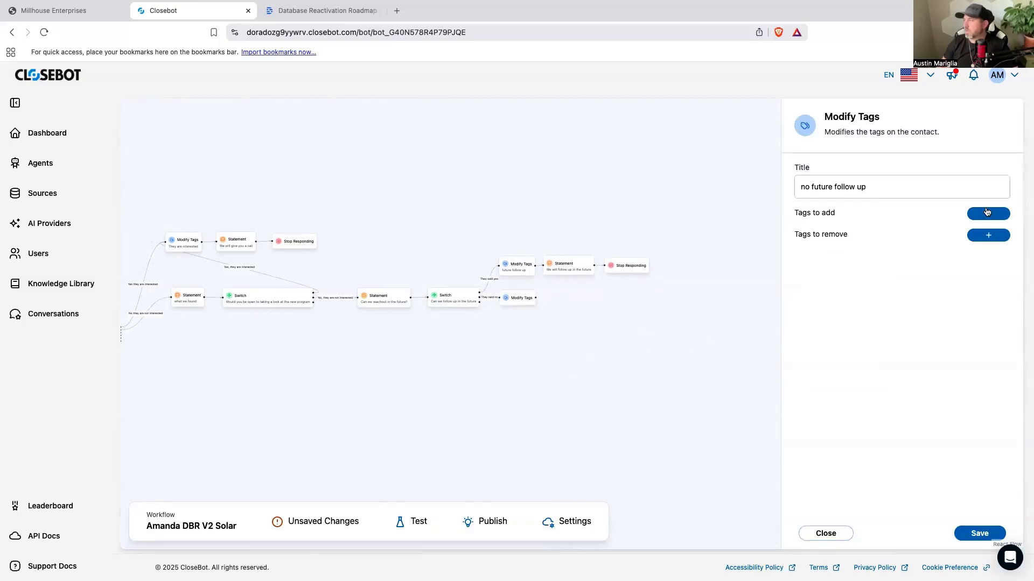
# Step: Set "nofuturefollowup" as a tag to add in the "no future follow up" node and save it
pyautogui.click(988, 214)
pyautogui.click(845, 251)
pyautogui.write('no')
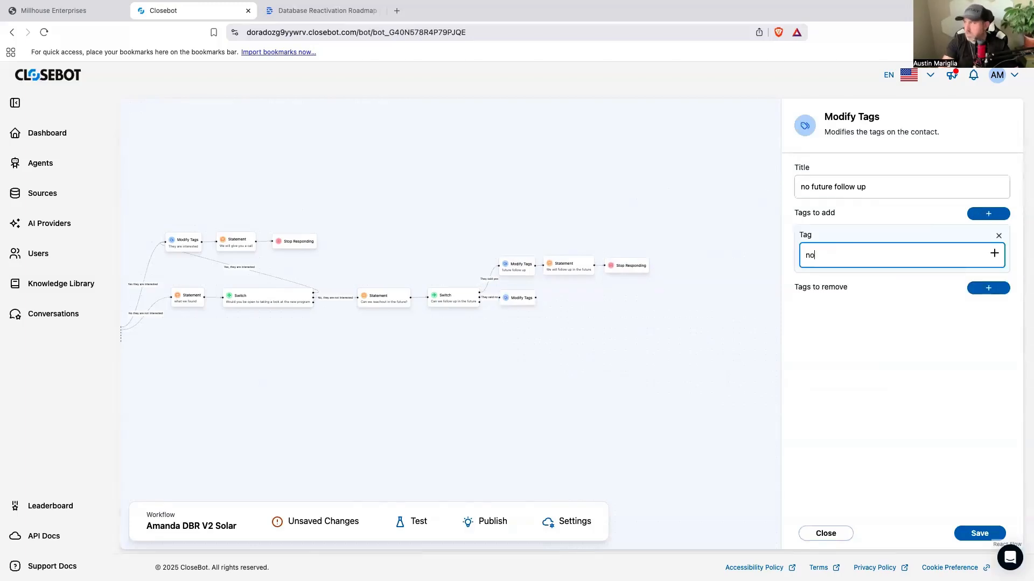
pyautogui.write('futurefollowup')
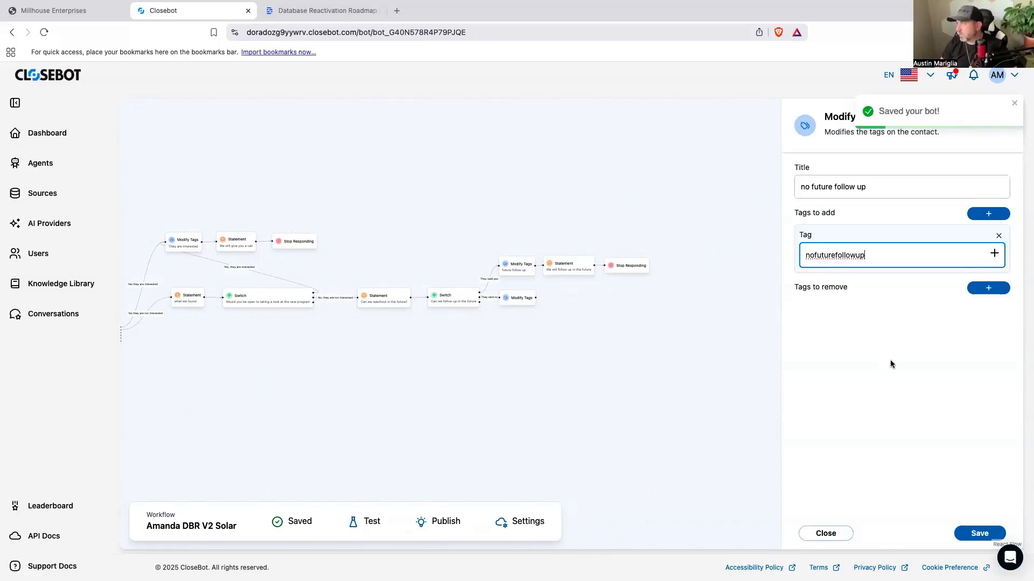
pyautogui.click(980, 533)
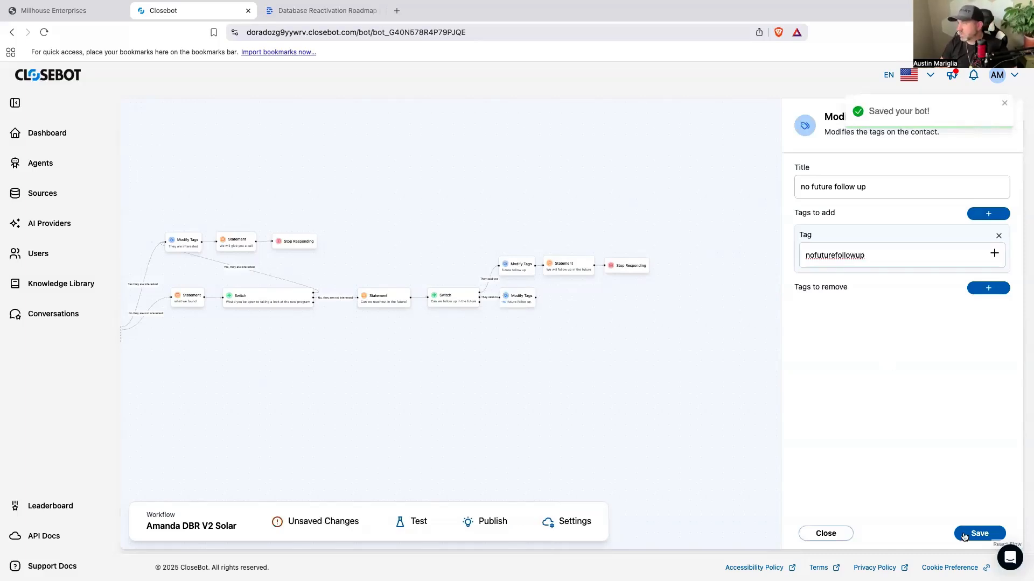
# Step: Add a Statement node connected after "no future follow up" and title it "we will not follow up in the future"
pyautogui.click(582, 315)
pyautogui.moveTo(866, 312); pyautogui.dragTo(565, 300)
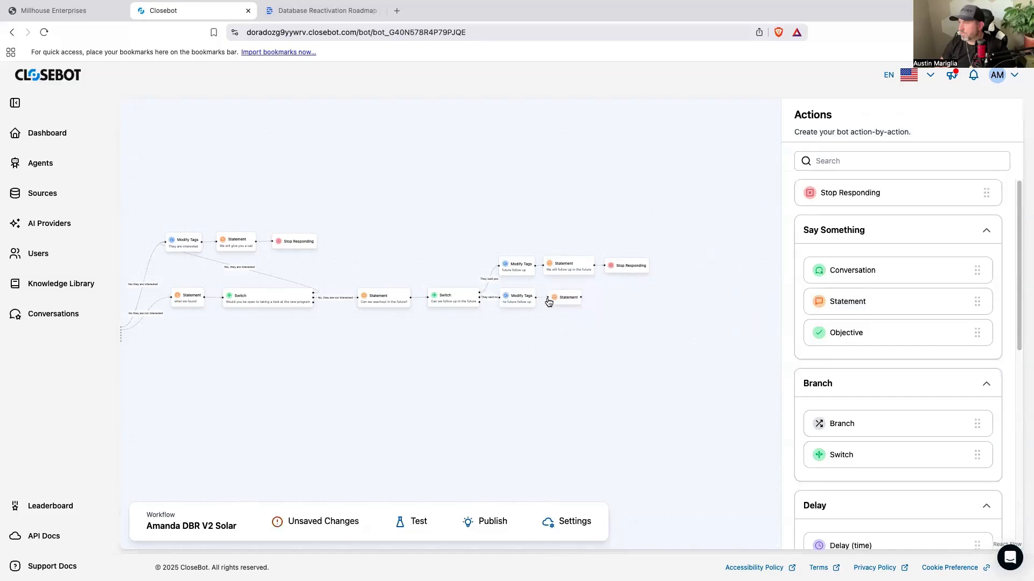
pyautogui.click(570, 299)
pyautogui.click(820, 192)
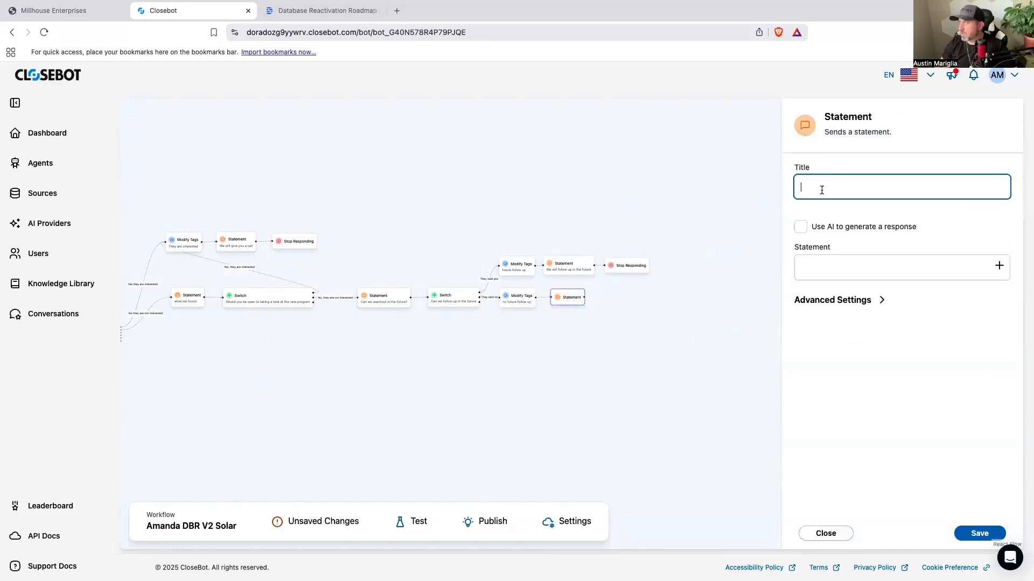
pyautogui.write('No pro')
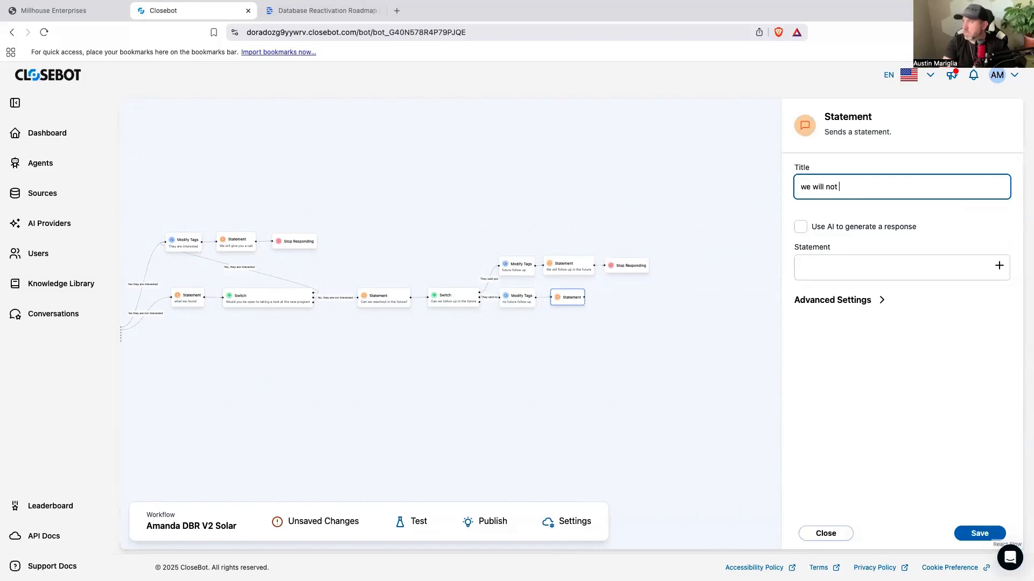
pyautogui.write('ow up in the future')
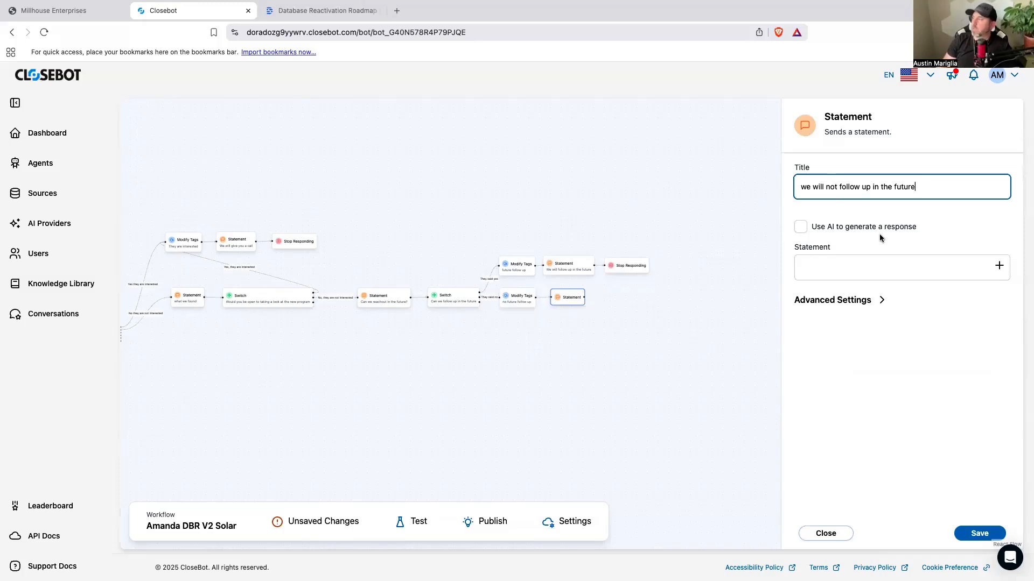
# Step: Write the Statement message "Ok, sounds good. You have a blessed rest of your day"
pyautogui.click(838, 262)
pyautogui.click(848, 269)
pyautogui.write('Ok, sounds g')
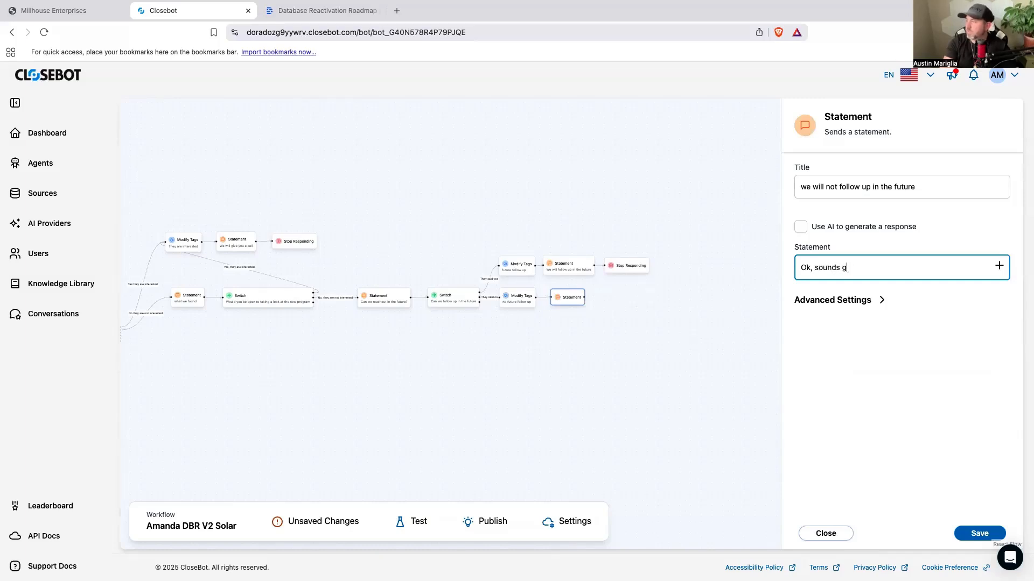
pyautogui.write('ood. You have a blessed rest of your day')
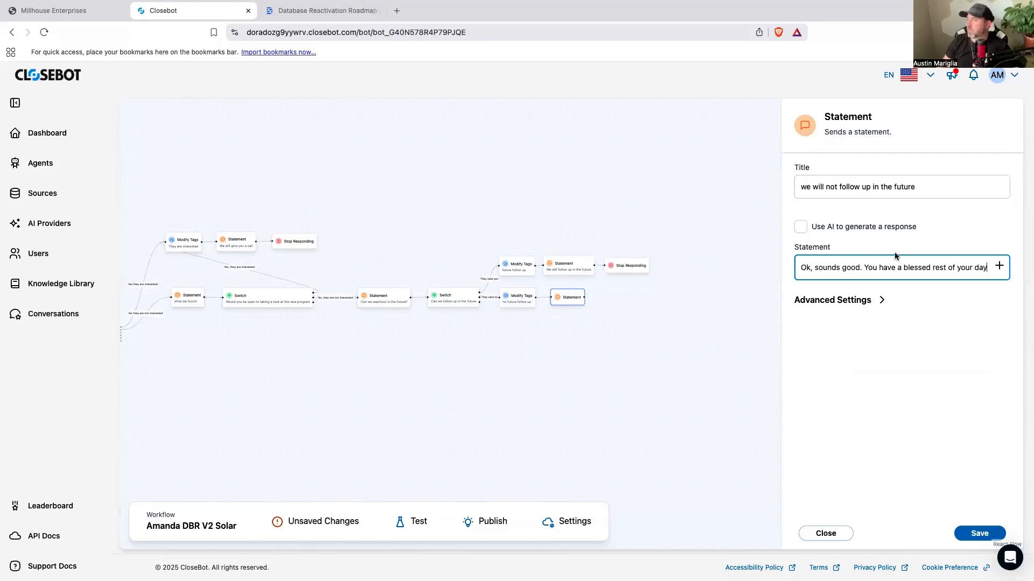
# Step: Append the Contact.First Name variable and a period to the "Ok, sounds good" message
pyautogui.click(998, 268)
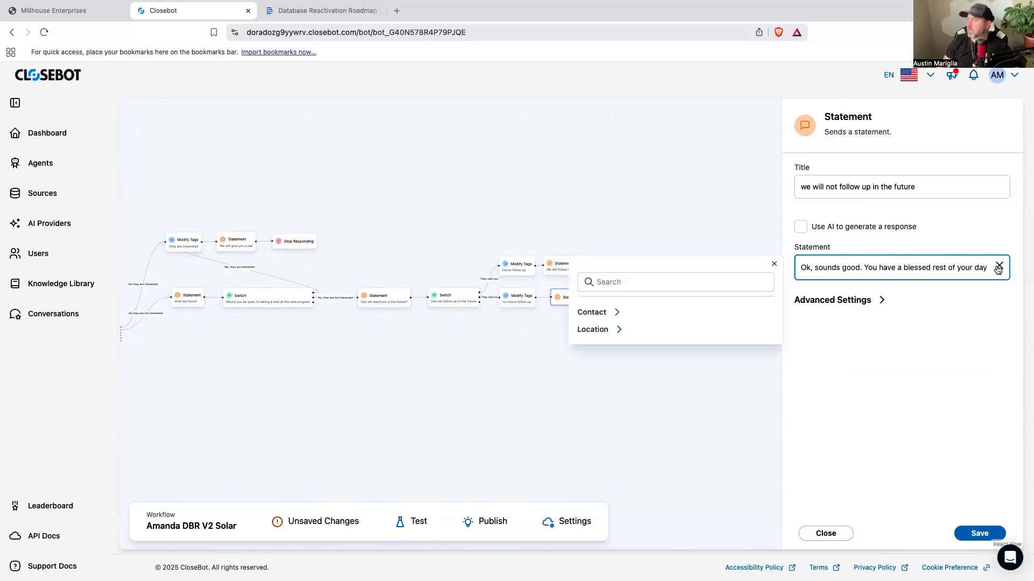
pyautogui.click(615, 313)
pyautogui.click(641, 330)
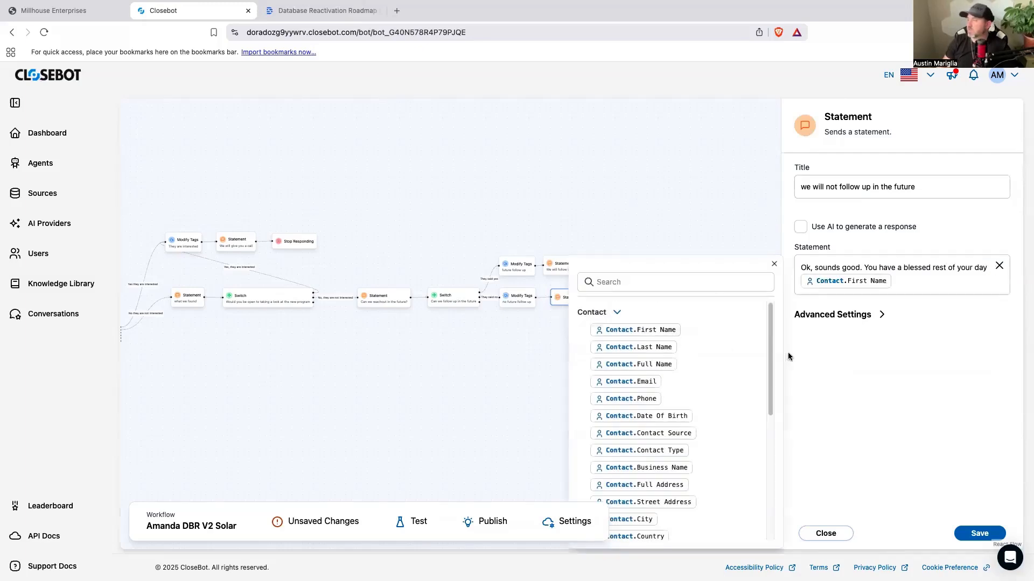
pyautogui.click(896, 284)
pyautogui.write('.')
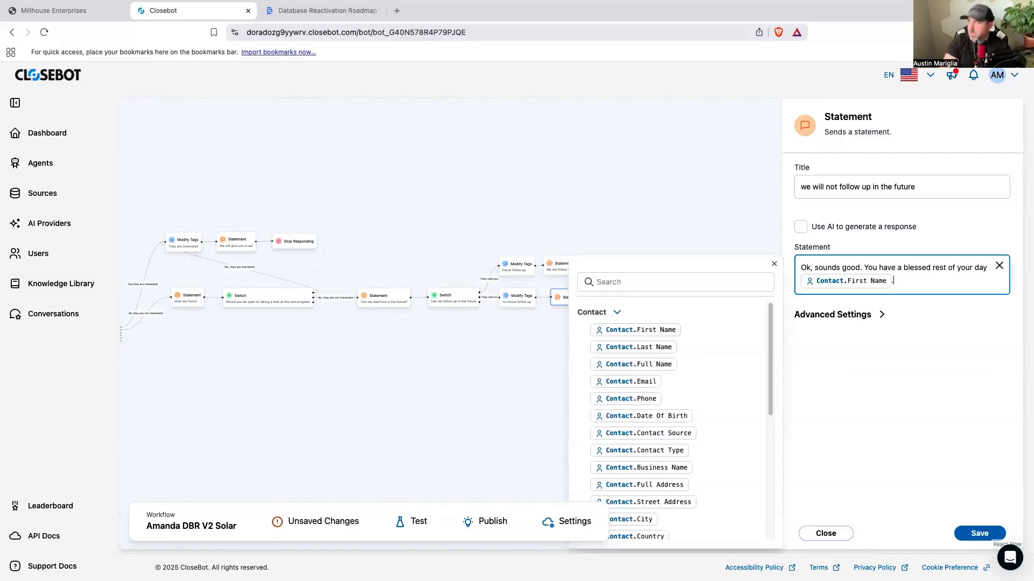
pyautogui.write(' You can reach')
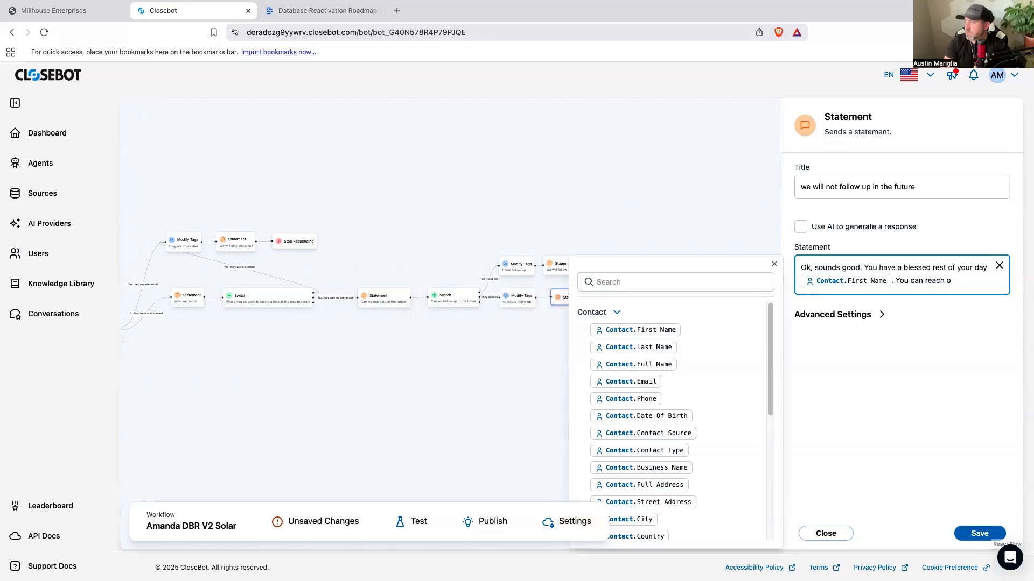
pyautogui.write('out here if you')
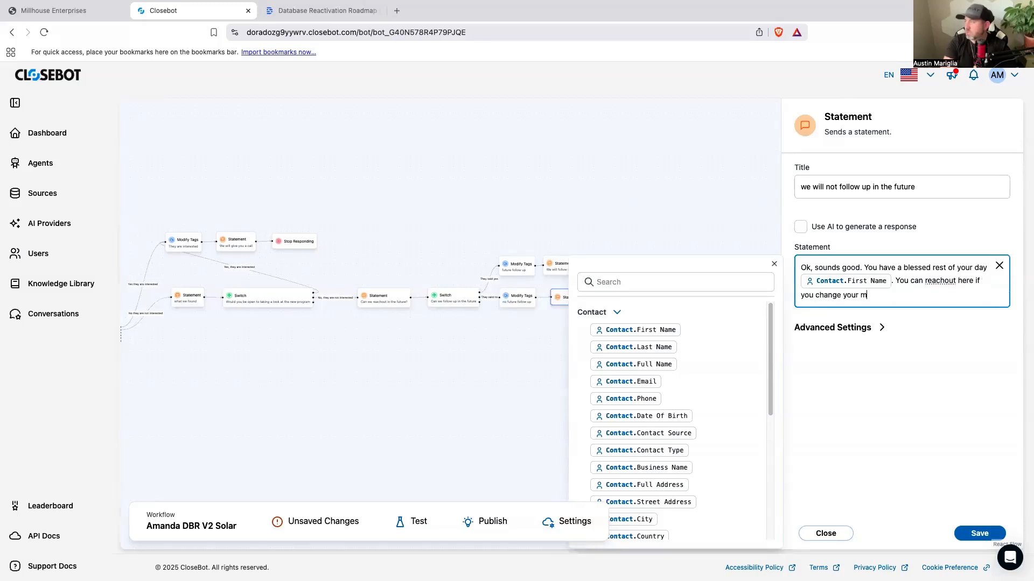
pyautogui.write(' change your mind.')
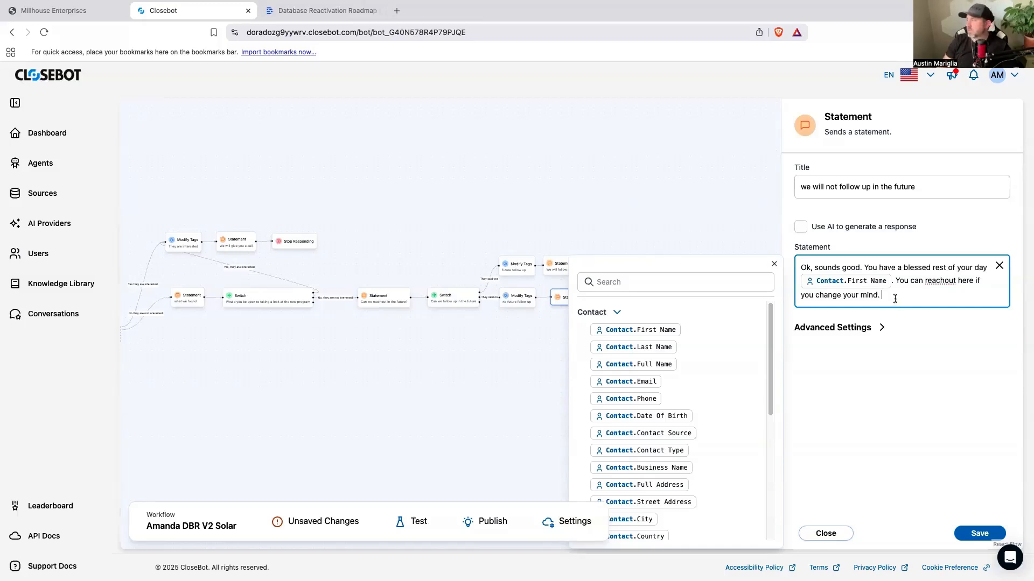
pyautogui.moveTo(893, 303); pyautogui.dragTo(895, 287)
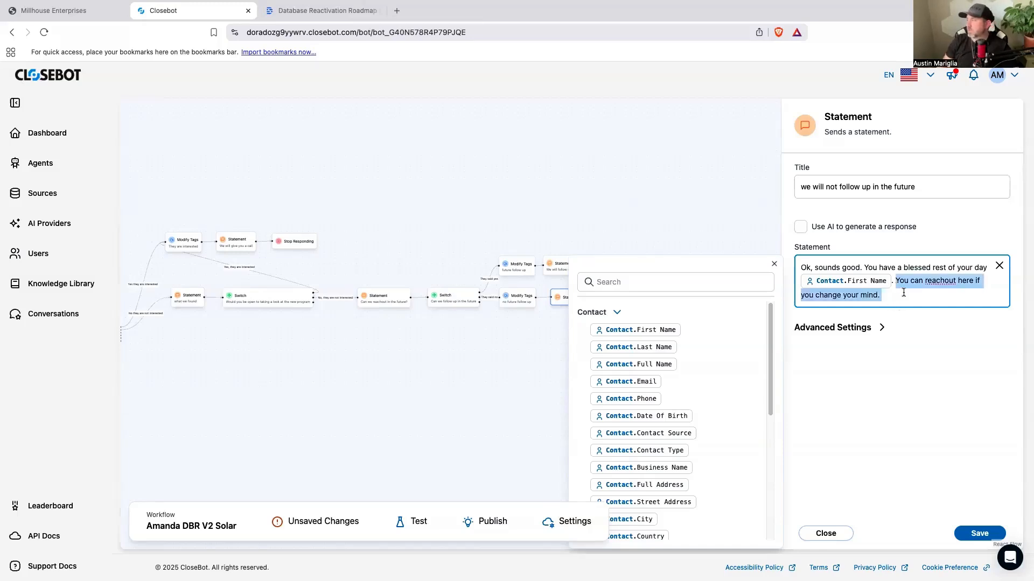
pyautogui.press('BackSpace')
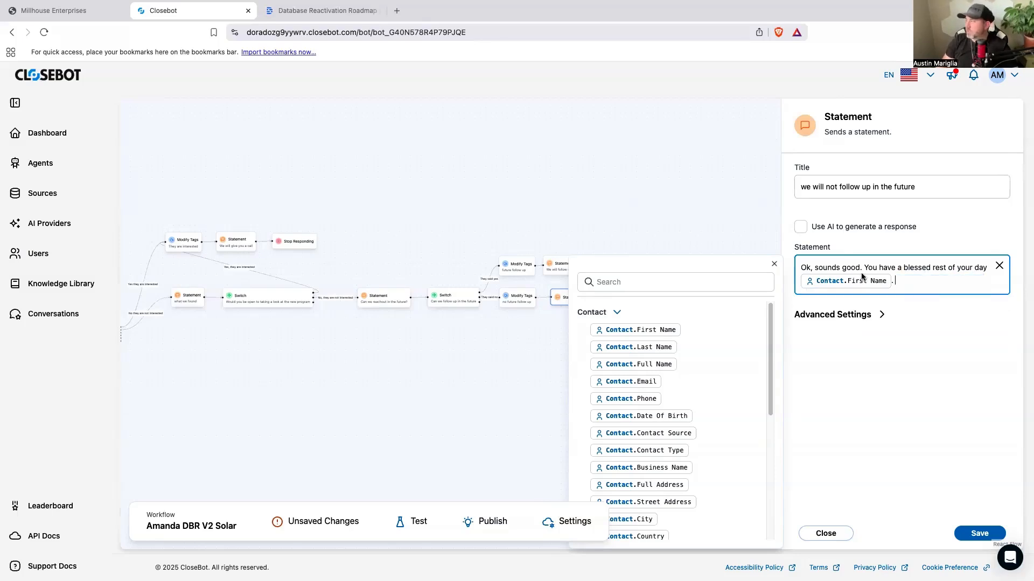
# Step: Insert "If you change your mind, you know where to find me." after "Ok, sounds good.", save the Statement, and add Stop Responding after it
pyautogui.write('If you')
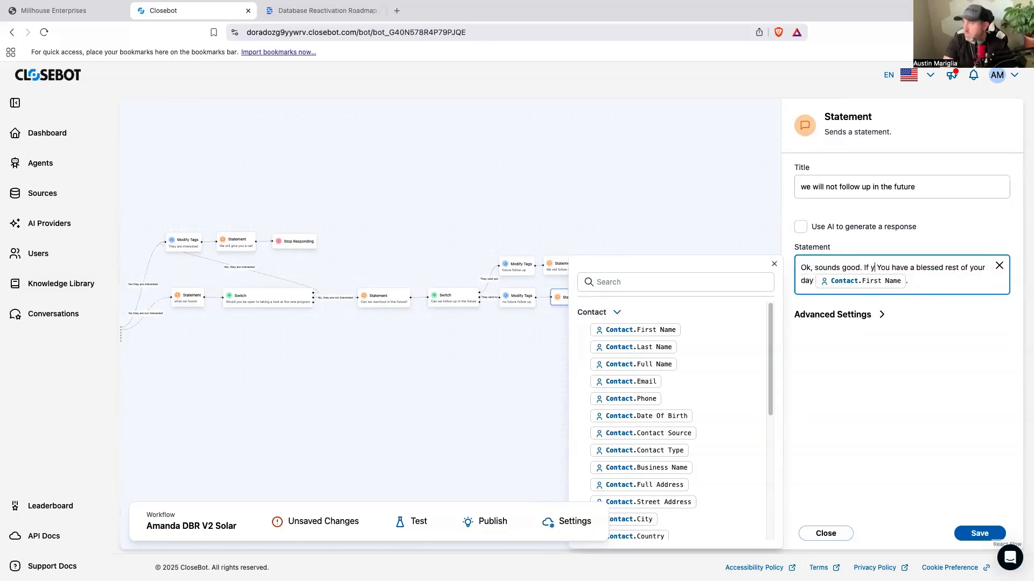
pyautogui.write(' ch')
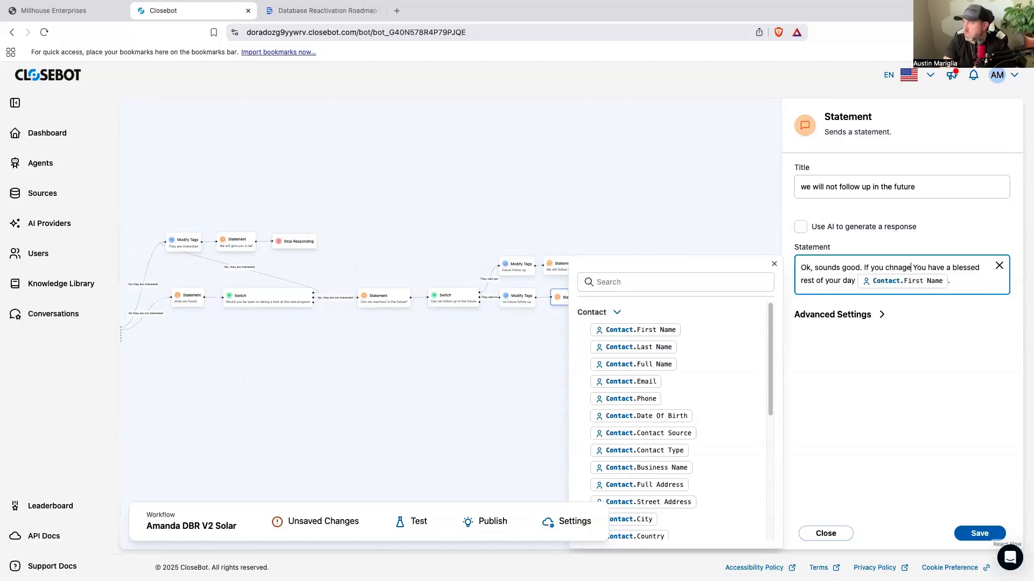
pyautogui.write('ange your mind,')
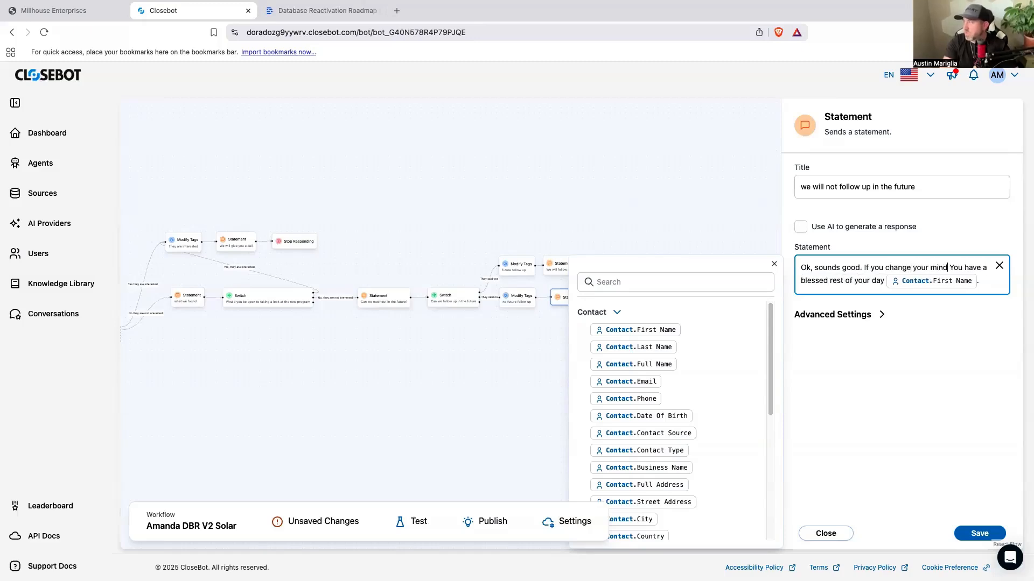
pyautogui.write(' you know where t')
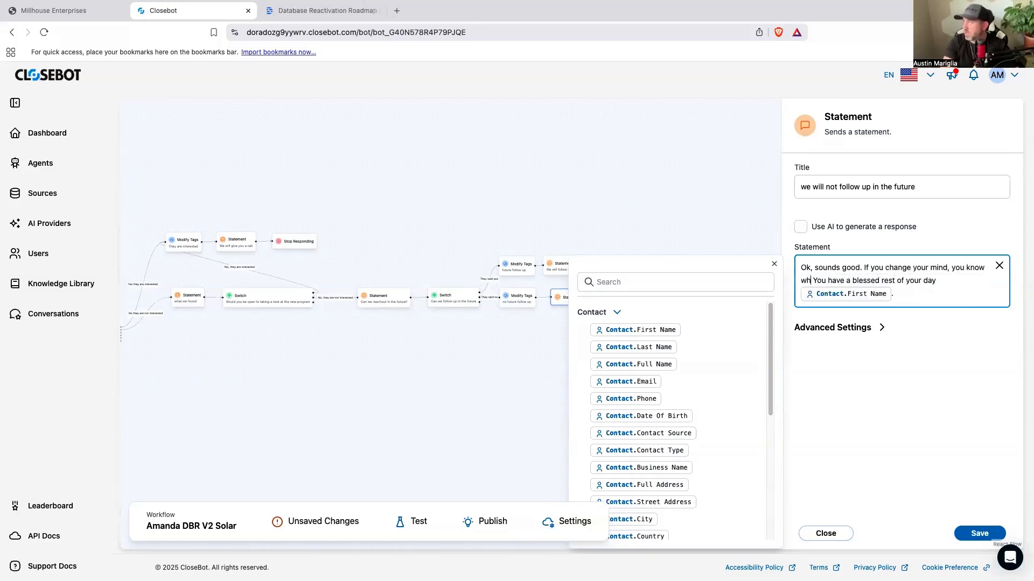
pyautogui.write('o find me.')
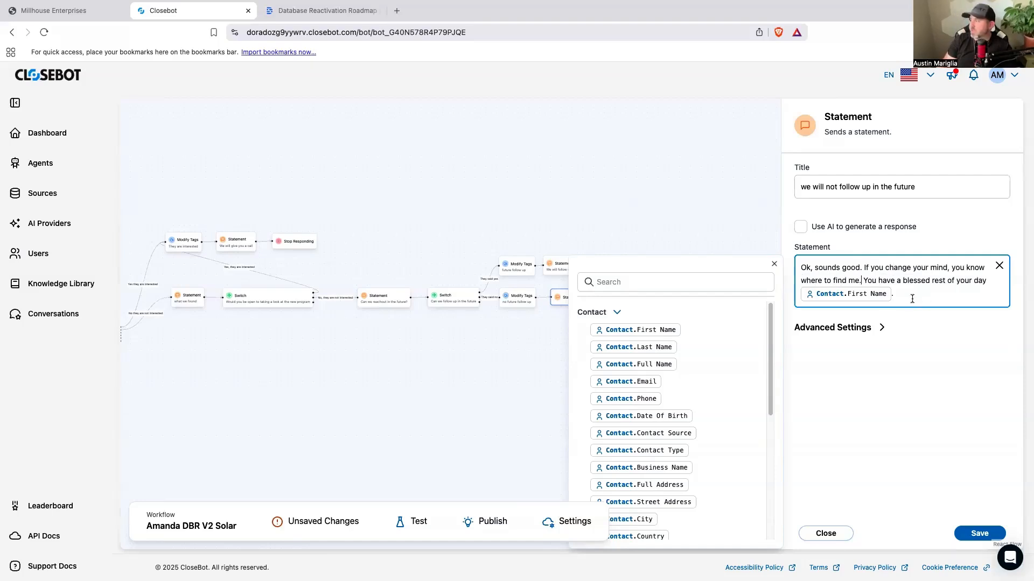
pyautogui.click(974, 534)
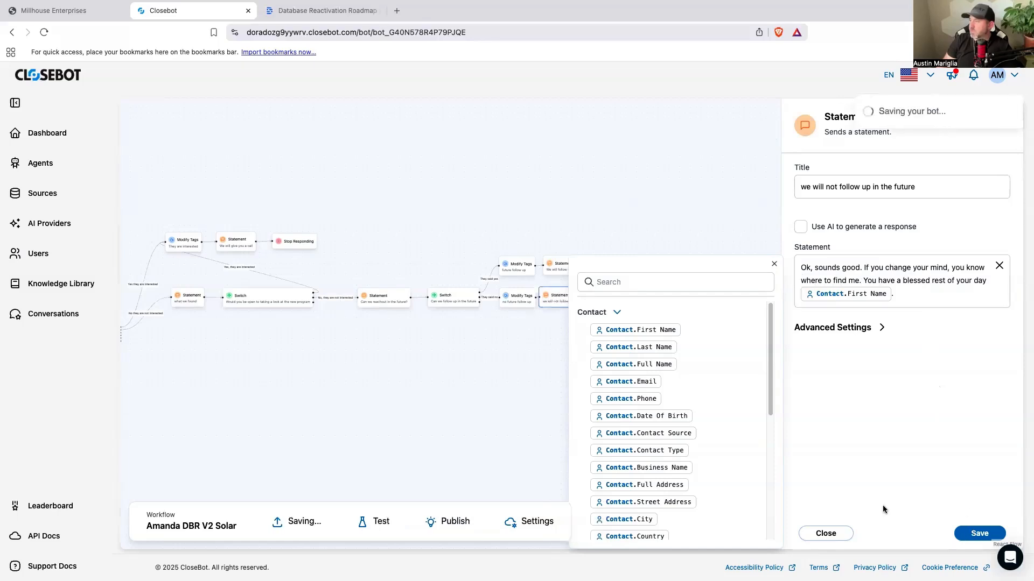
pyautogui.moveTo(870, 200)
pyautogui.mouseDown()
pyautogui.moveTo(667, 307)
pyautogui.moveTo(665, 318)
pyautogui.moveTo(608, 294)
pyautogui.moveTo(628, 305)
pyautogui.mouseUp()
# Step: Add a Statement node connected to the "We have the wrong number or person" case of the solar interest Switch
pyautogui.moveTo(449, 358); pyautogui.dragTo(627, 299)
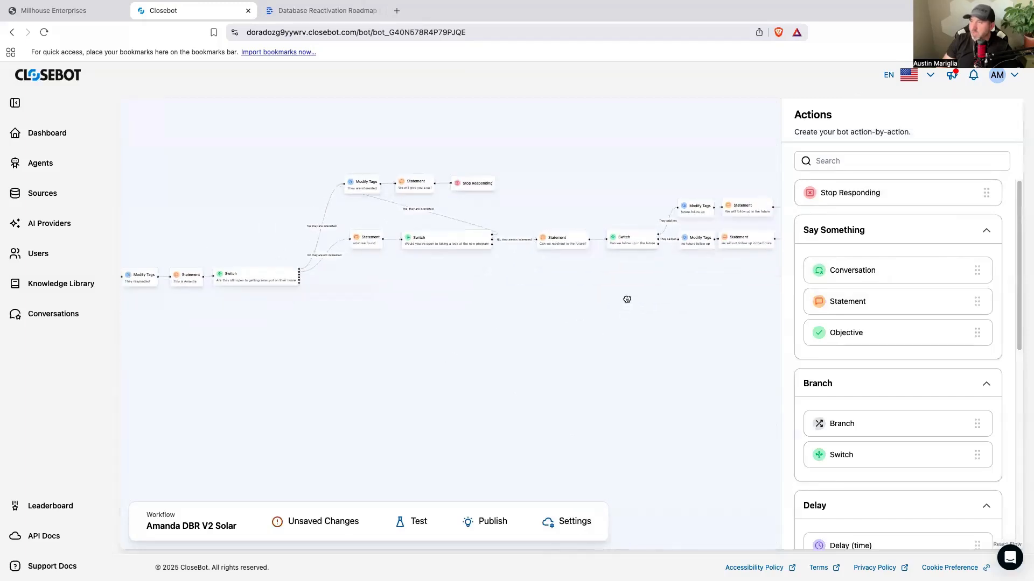
pyautogui.click(266, 281)
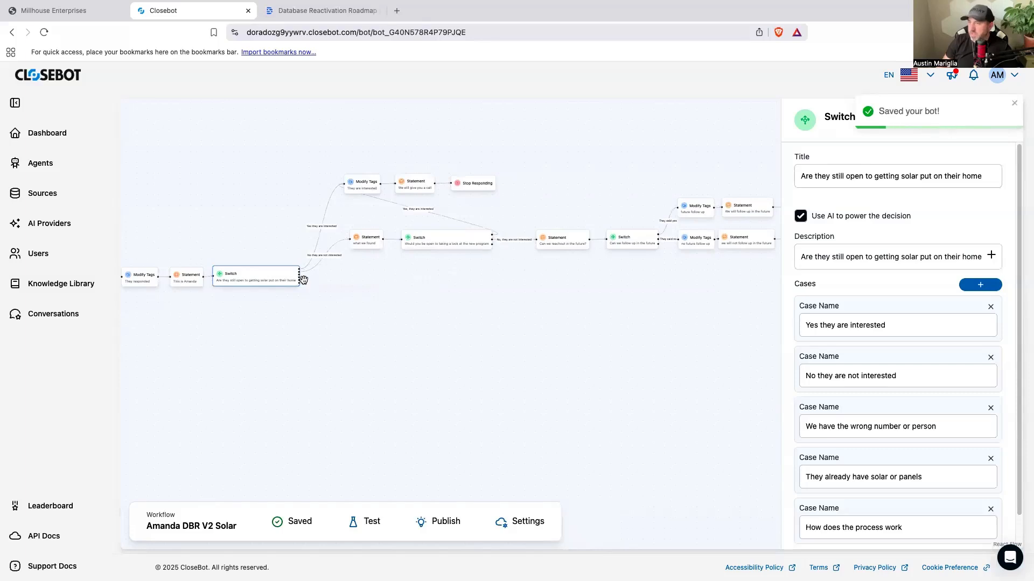
pyautogui.scroll(5, 298, 285)
pyautogui.moveTo(304, 271); pyautogui.dragTo(349, 296)
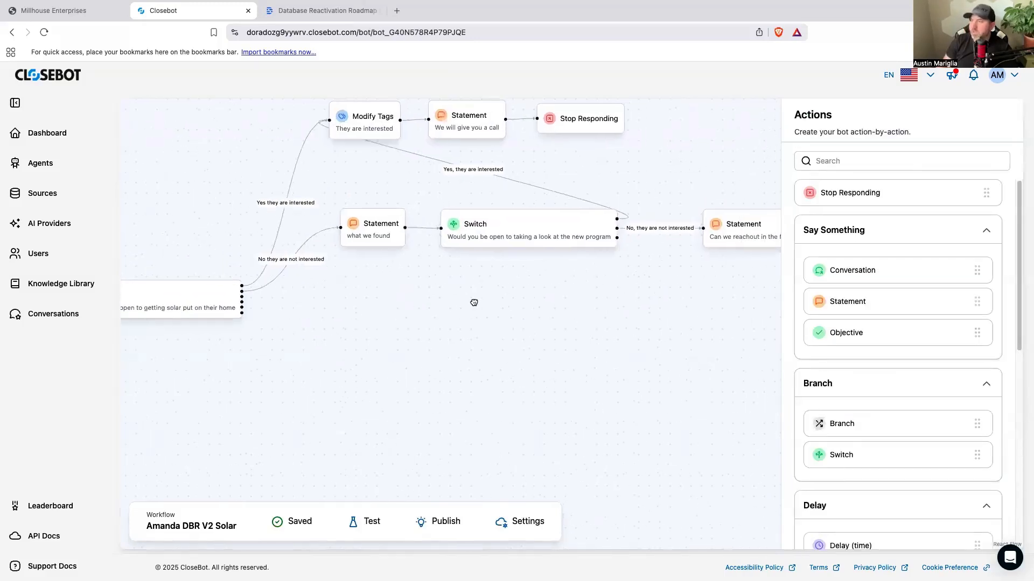
pyautogui.moveTo(474, 302); pyautogui.dragTo(458, 301)
pyautogui.moveTo(862, 308); pyautogui.dragTo(356, 294)
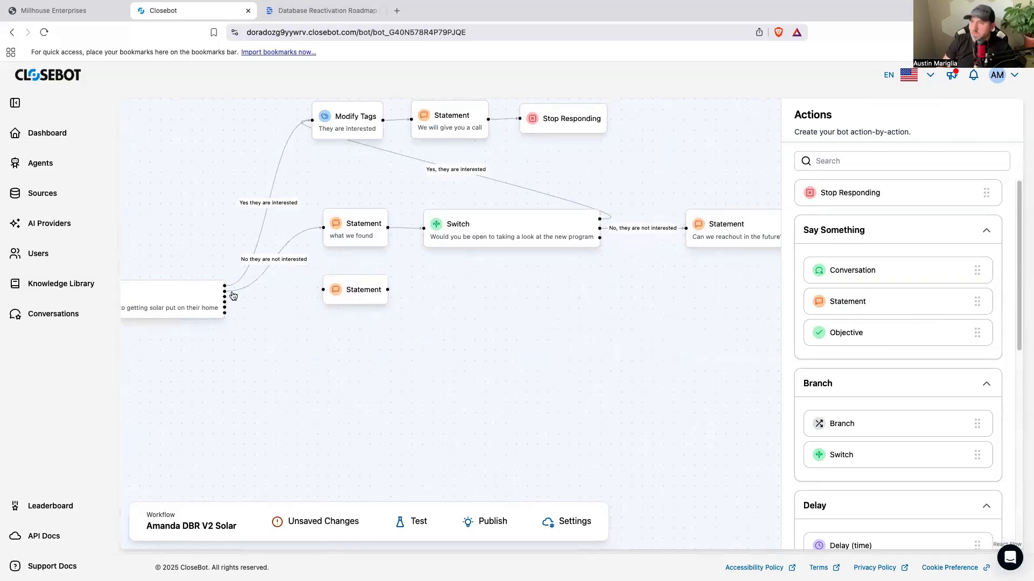
pyautogui.moveTo(224, 295); pyautogui.dragTo(370, 299)
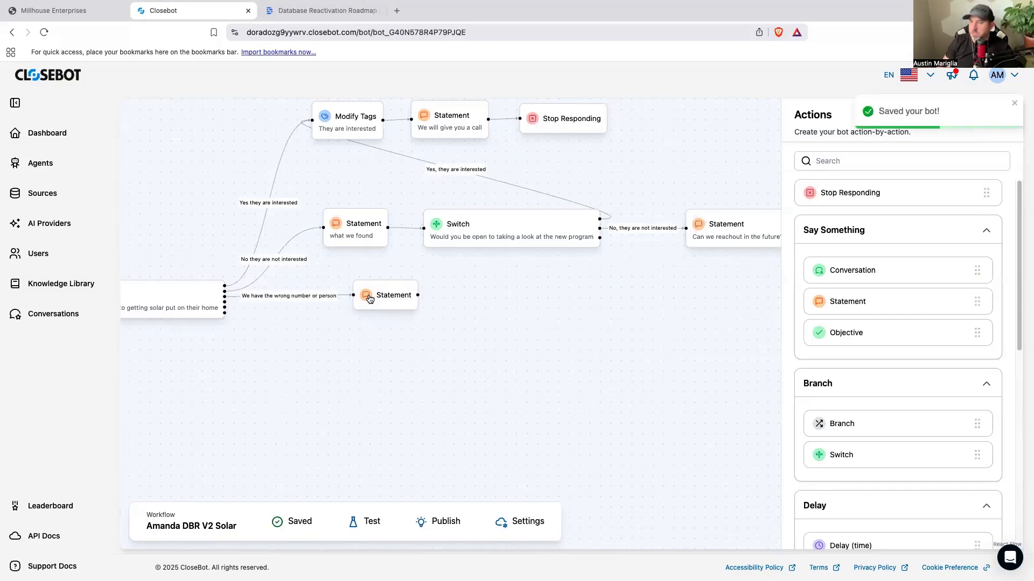
# Step: Title the new Statement "Have the wrong number" and begin its message with "Sor"
pyautogui.click(369, 299)
pyautogui.write('Have the ')
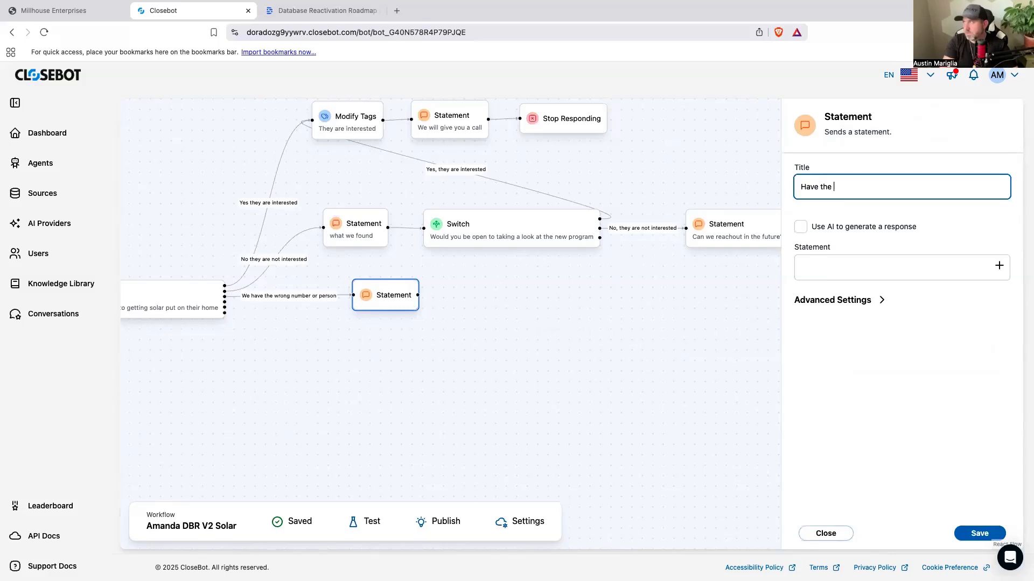
pyautogui.write('wrong number')
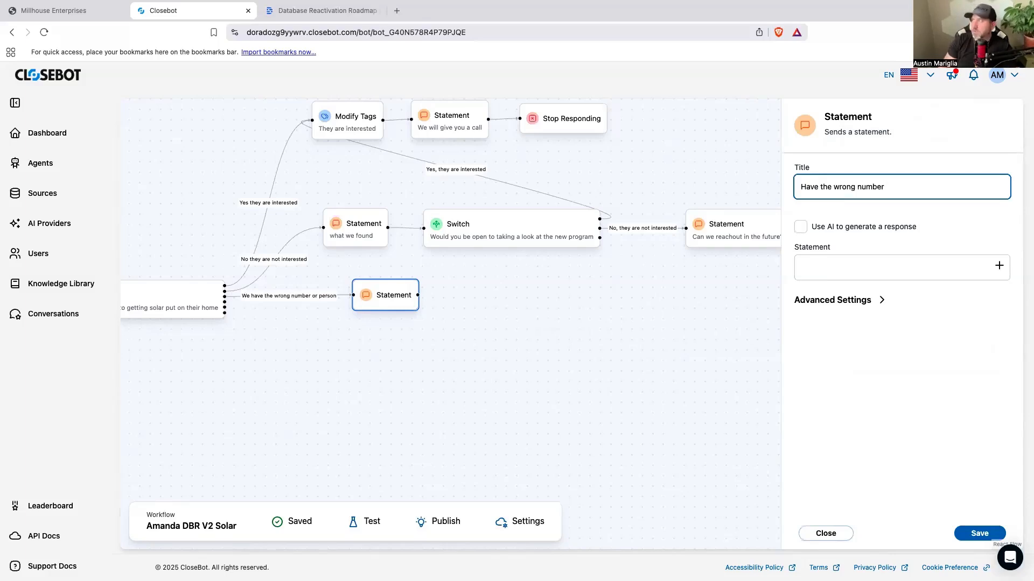
pyautogui.click(921, 263)
pyautogui.click(878, 300)
pyautogui.click(801, 330)
pyautogui.click(834, 274)
pyautogui.write('Sor')
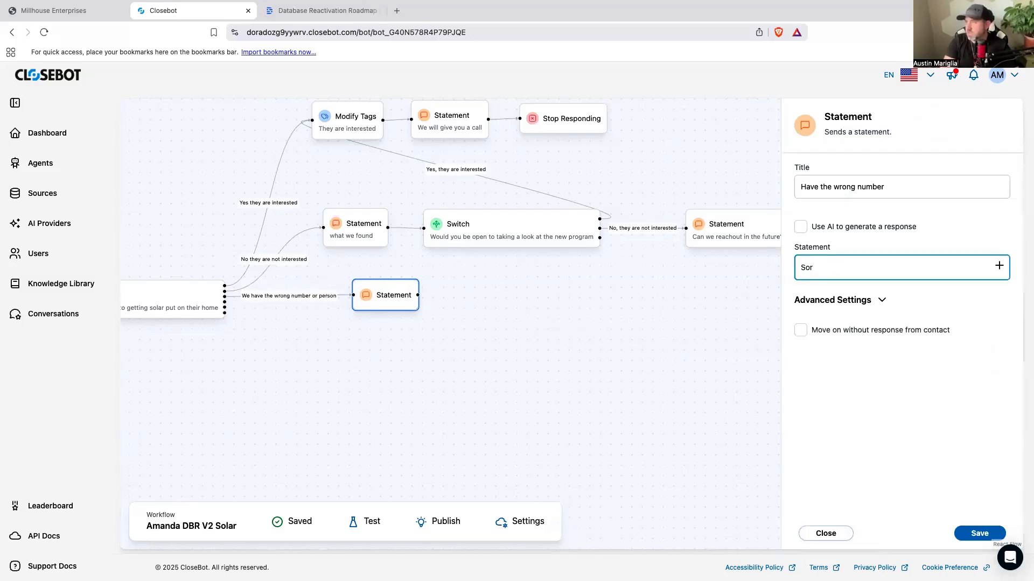
# Step: Disconnect the Statement from the "We have the wrong number or person" case and connect a new Modify Tags node in its place
pyautogui.moveTo(409, 299); pyautogui.dragTo(540, 301)
pyautogui.click(466, 302)
pyautogui.press('BackSpace')
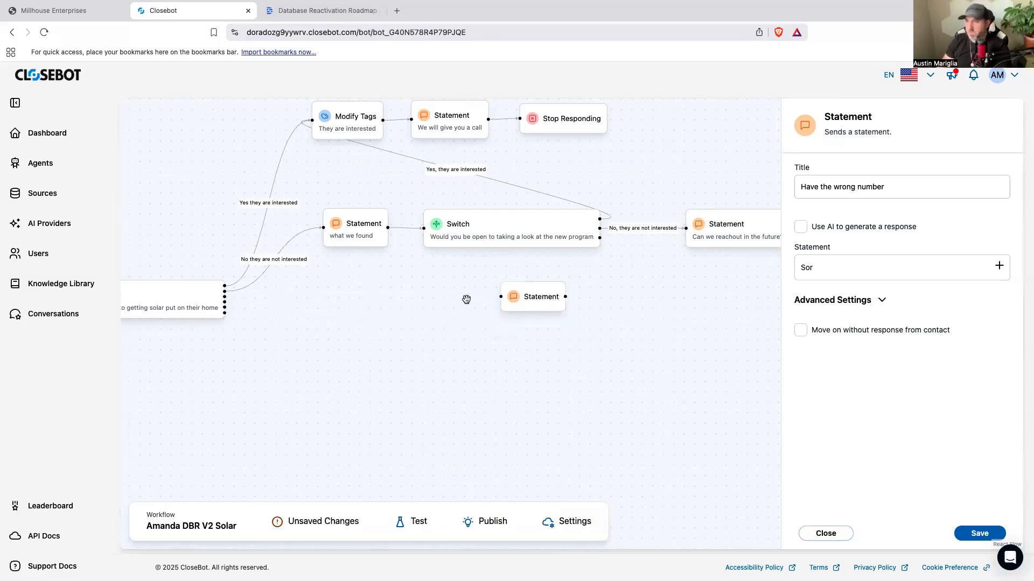
pyautogui.click(746, 409)
pyautogui.scroll(-3, 903, 414)
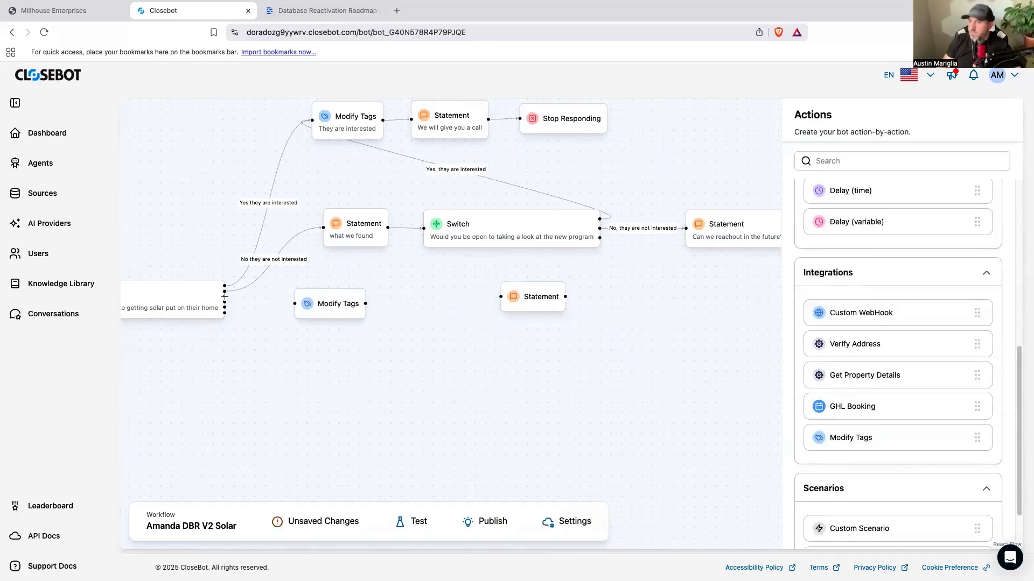
pyautogui.moveTo(226, 300); pyautogui.dragTo(354, 303)
# Step: Title the Modify Tags node "wrong number", set "wrongnumber1" as a tag to add, and save it
pyautogui.click(354, 303)
pyautogui.click(818, 186)
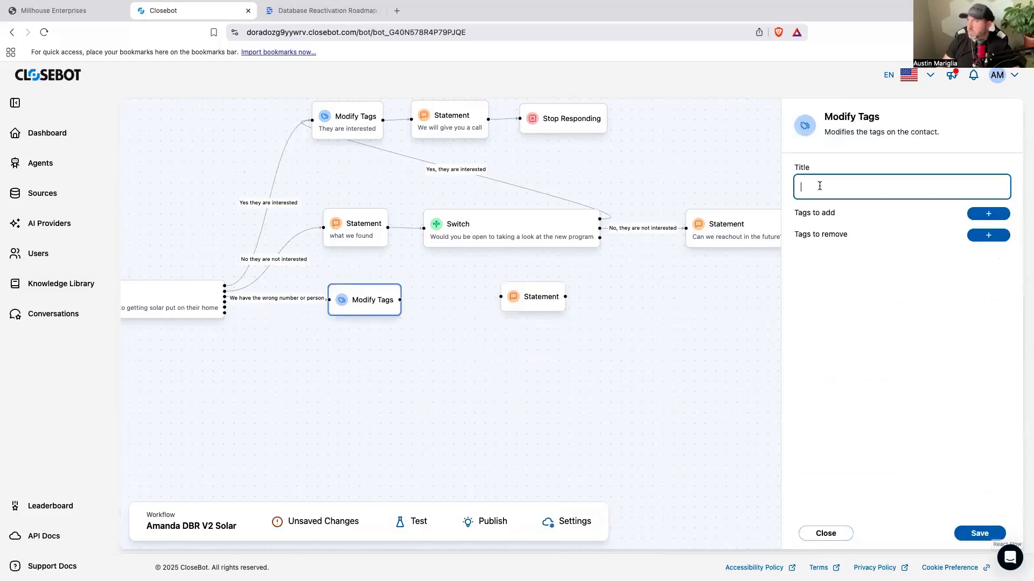
pyautogui.write('wrong number')
pyautogui.click(989, 214)
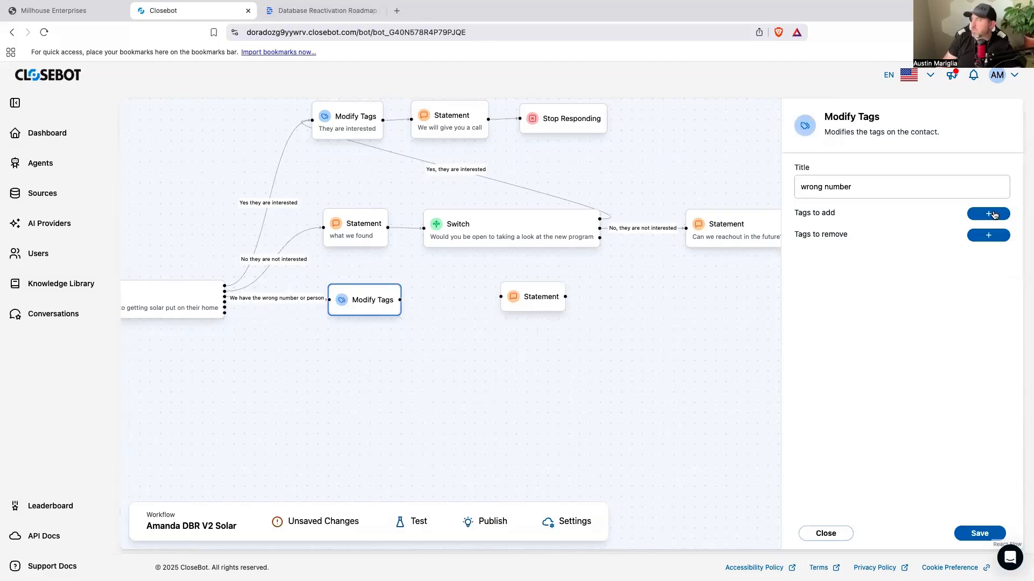
pyautogui.click(849, 257)
pyautogui.write('wron')
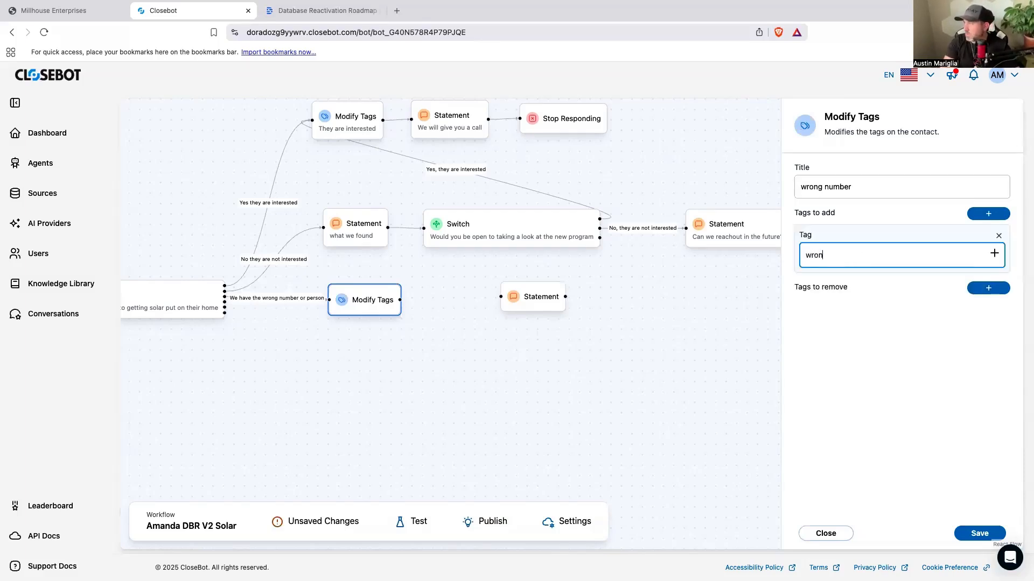
pyautogui.write('gnumber')
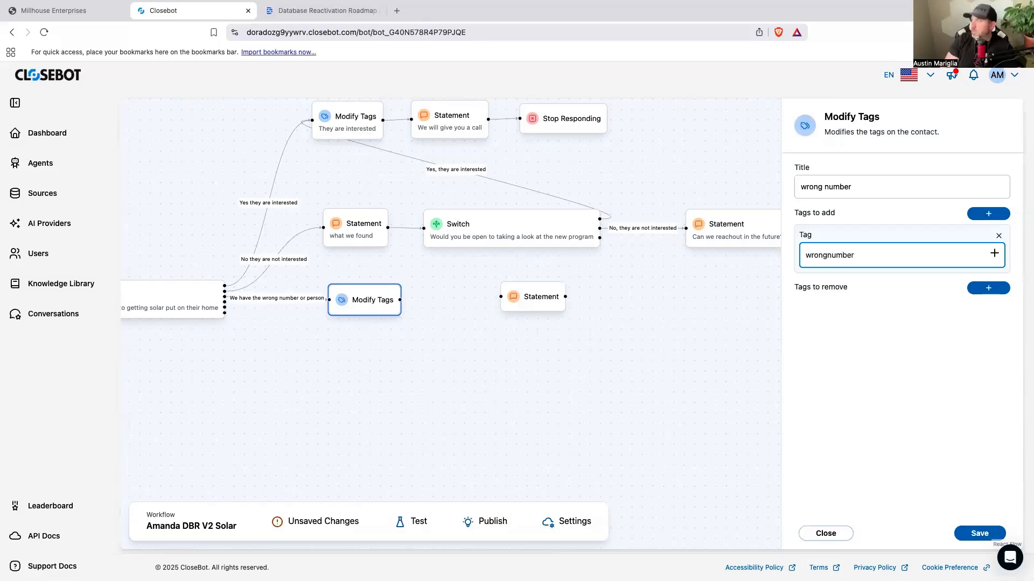
pyautogui.write('1')
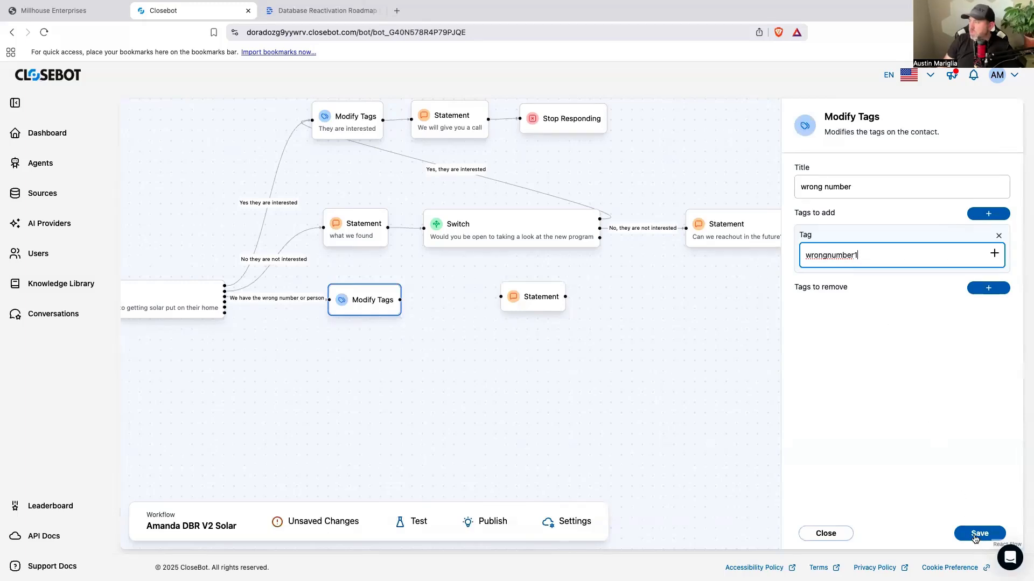
pyautogui.click(978, 535)
# Step: Connect the "wrong number" Modify Tags node to the unlinked Statement and open the Statement's settings
pyautogui.moveTo(539, 305); pyautogui.dragTo(475, 306)
pyautogui.moveTo(400, 299); pyautogui.dragTo(483, 302)
pyautogui.click(483, 299)
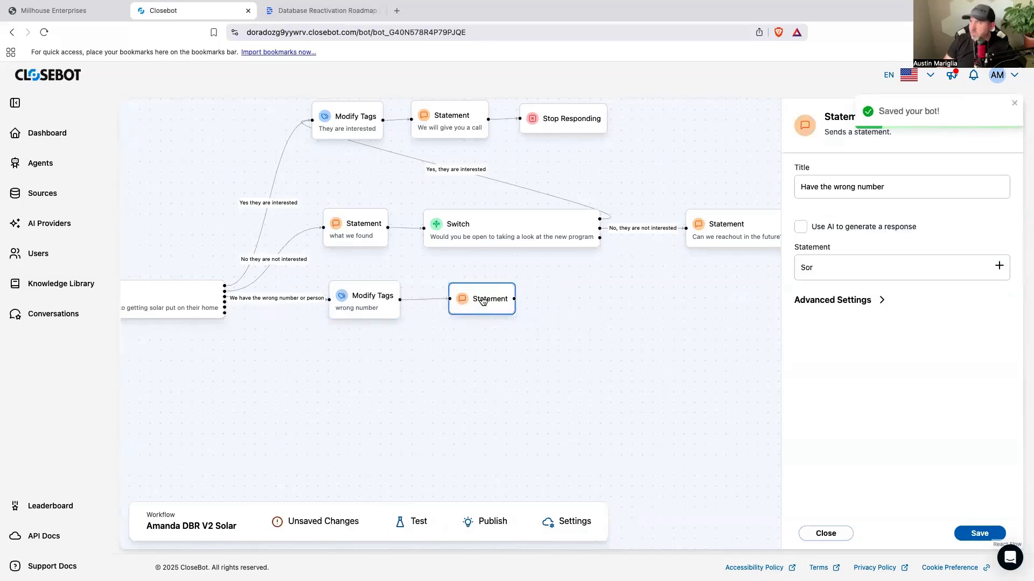
# Step: Write the Statement message "Sorry about that. We get that sometimes. Ill make sure to remove you from the system"
pyautogui.click(824, 271)
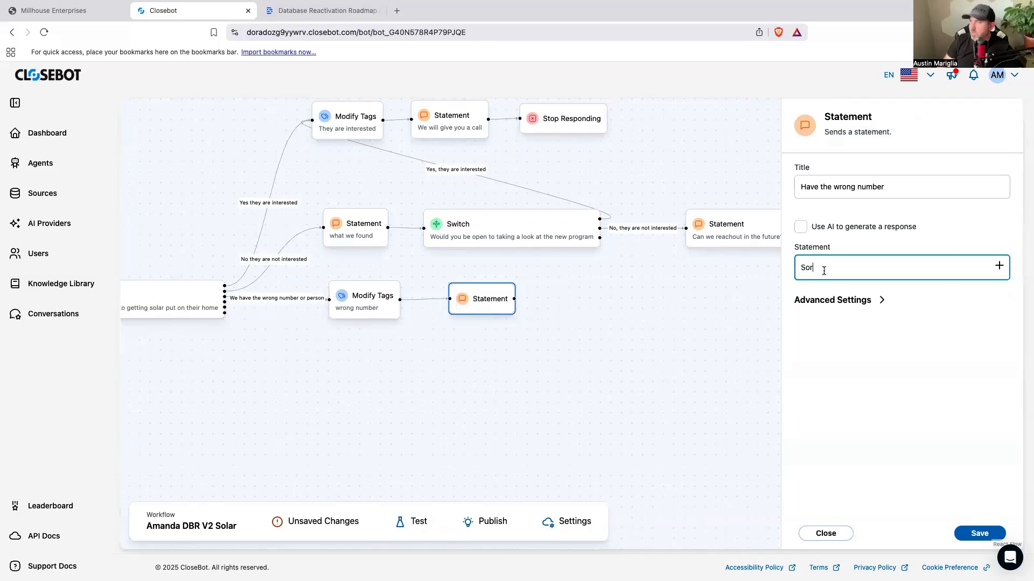
pyautogui.write('Sor')
pyautogui.press('BackSpace')
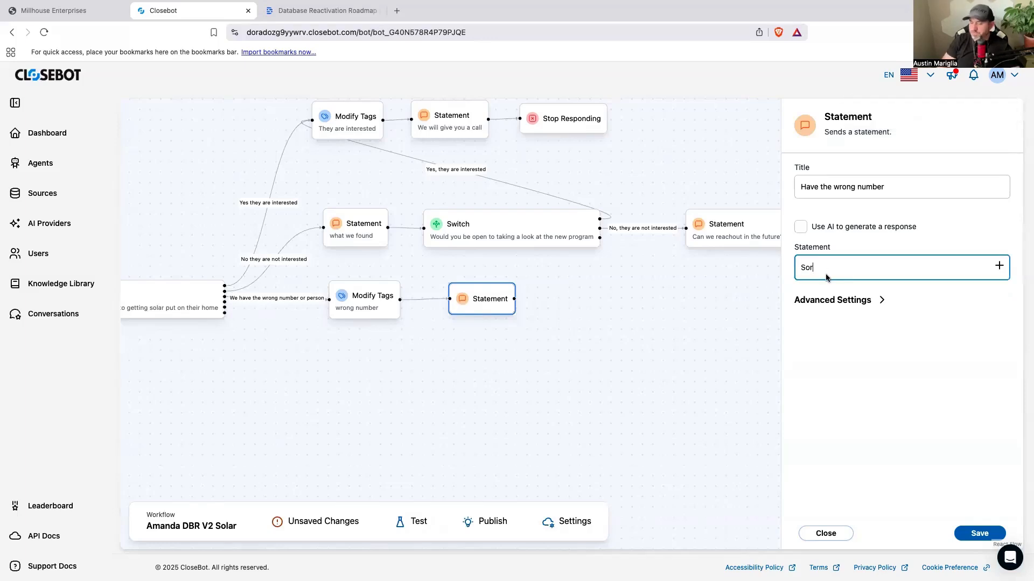
pyautogui.press('BackSpace')
pyautogui.press('BackSpace')
pyautogui.write('Sorry about that')
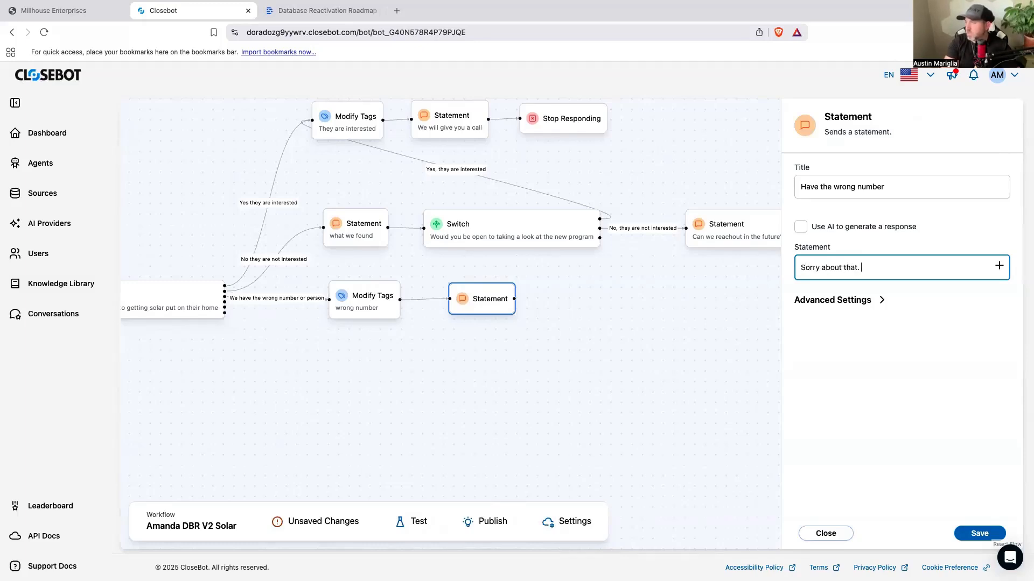
pyautogui.write('. We get that some times')
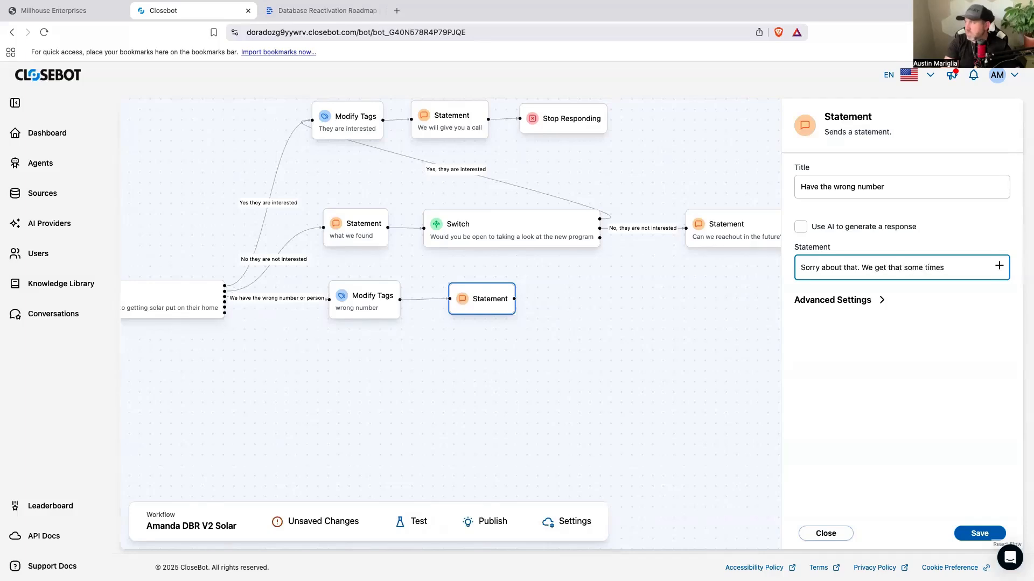
pyautogui.write('times. Ill make sure to remove you from the system')
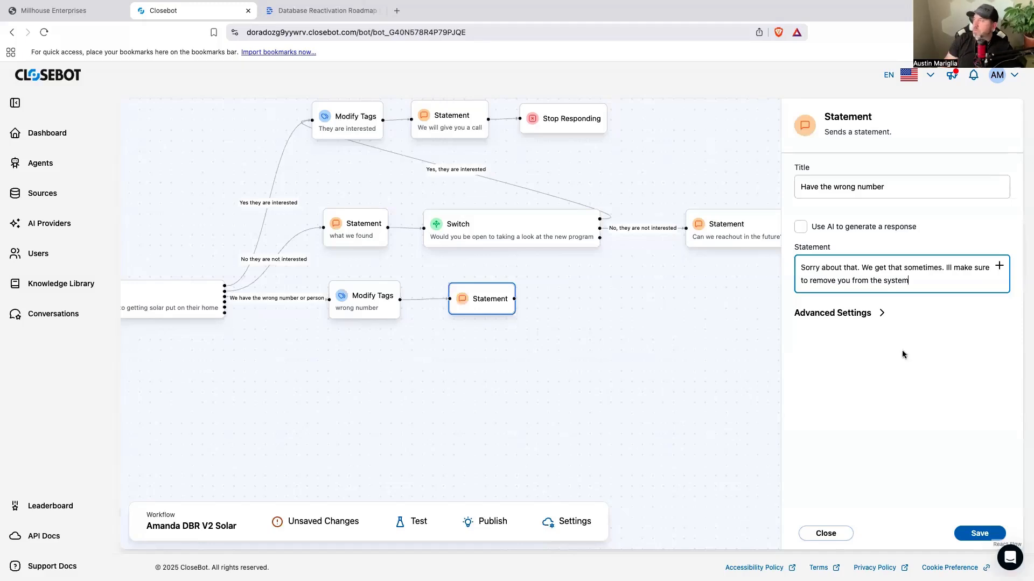
pyautogui.click(871, 315)
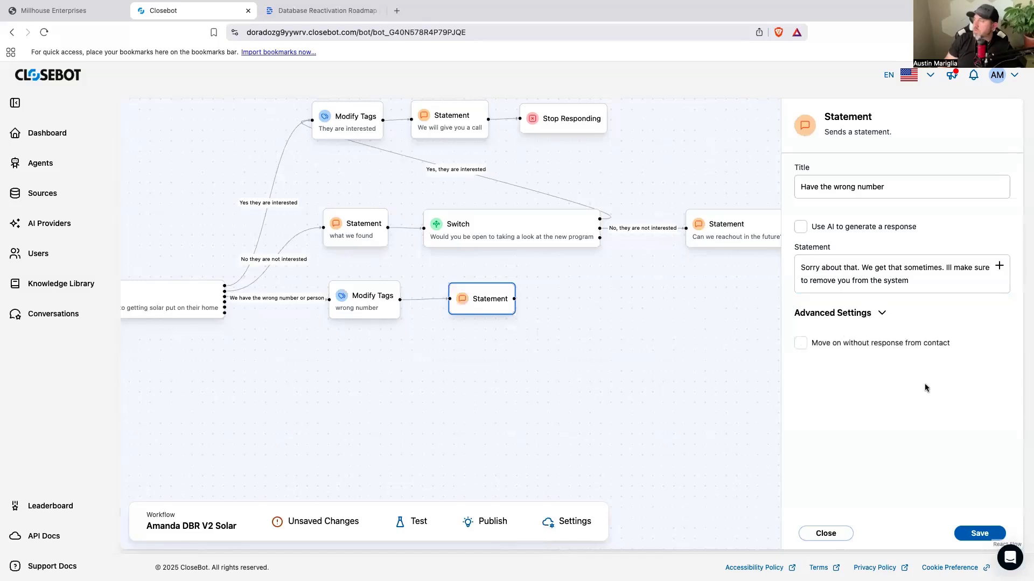
pyautogui.click(882, 317)
pyautogui.moveTo(499, 314)
pyautogui.mouseDown()
pyautogui.moveTo(474, 315)
pyautogui.moveTo(490, 315)
pyautogui.mouseUp()
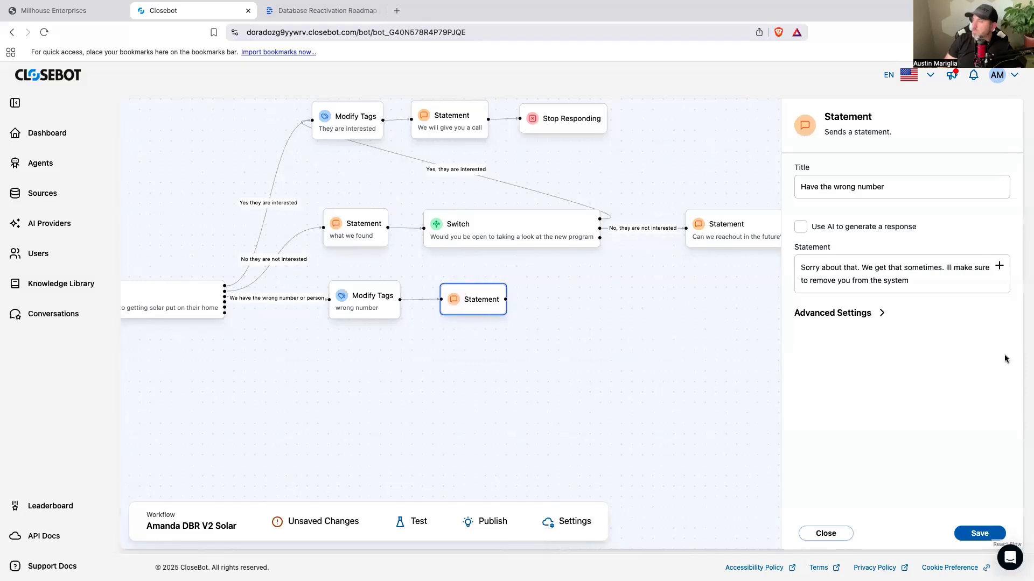
pyautogui.click(922, 281)
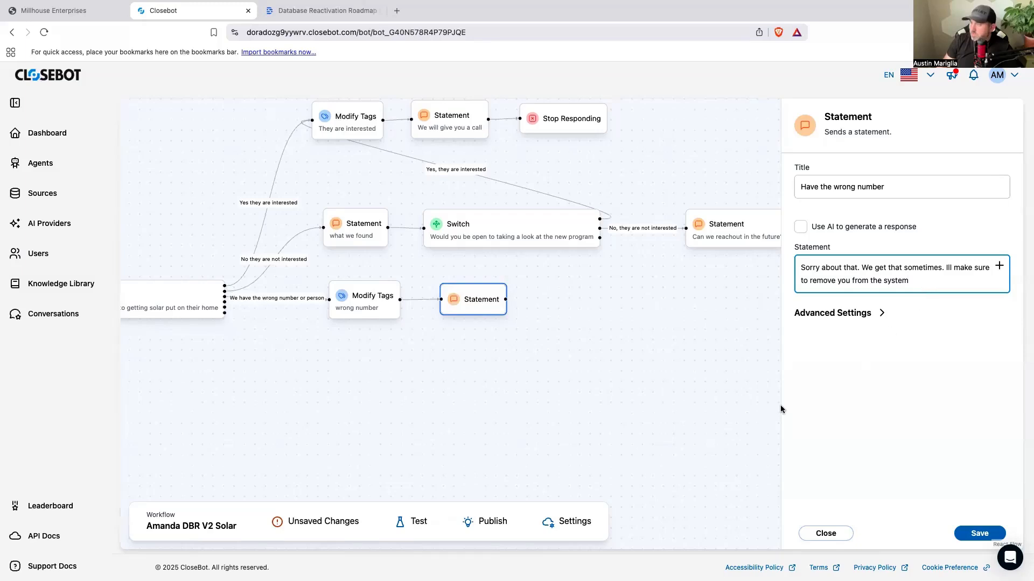
pyautogui.moveTo(734, 415); pyautogui.dragTo(714, 416)
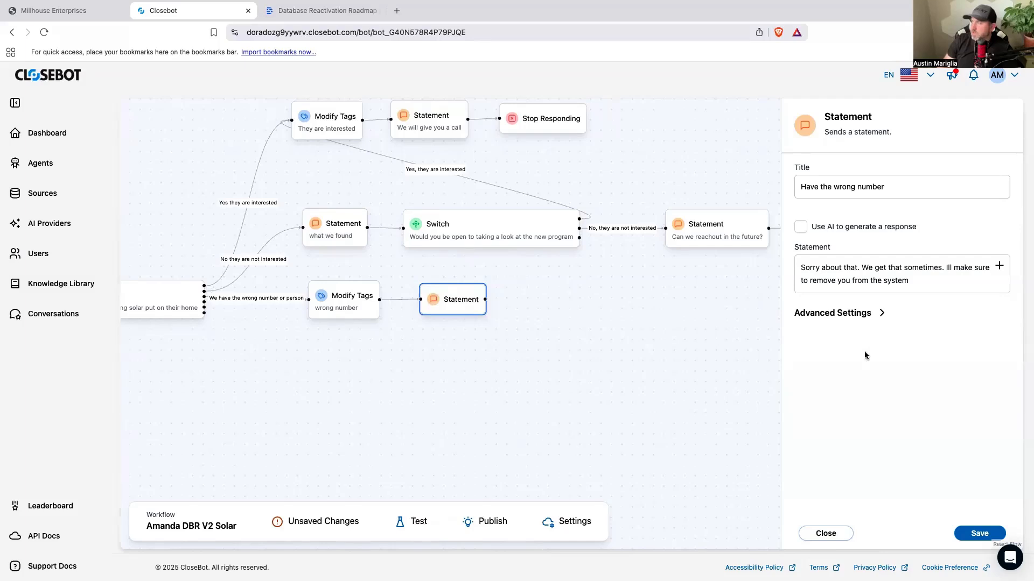
# Step: Change the message's second sentence to "We do get that sometimes."
pyautogui.moveTo(942, 267); pyautogui.dragTo(892, 268)
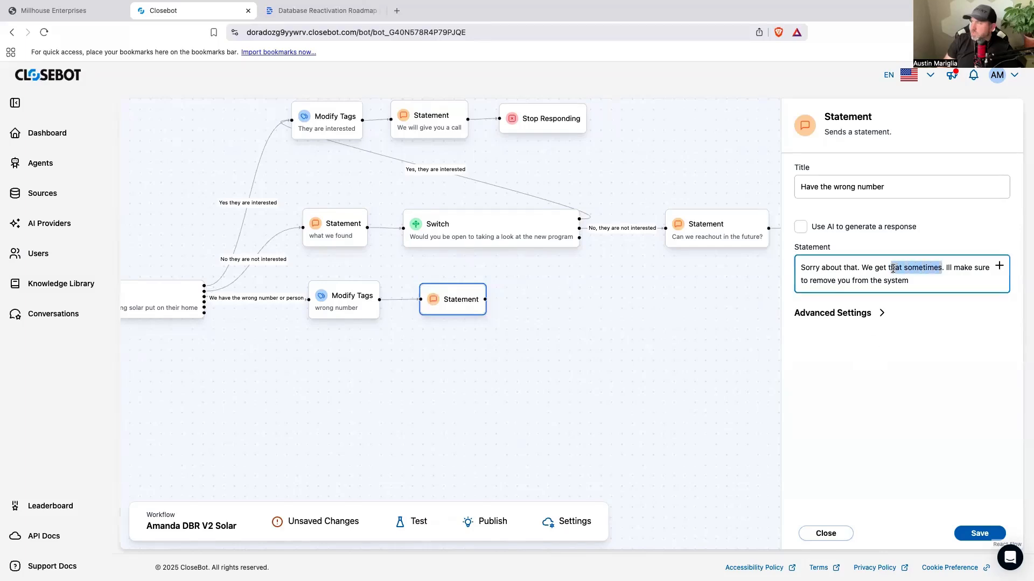
pyautogui.click(893, 268)
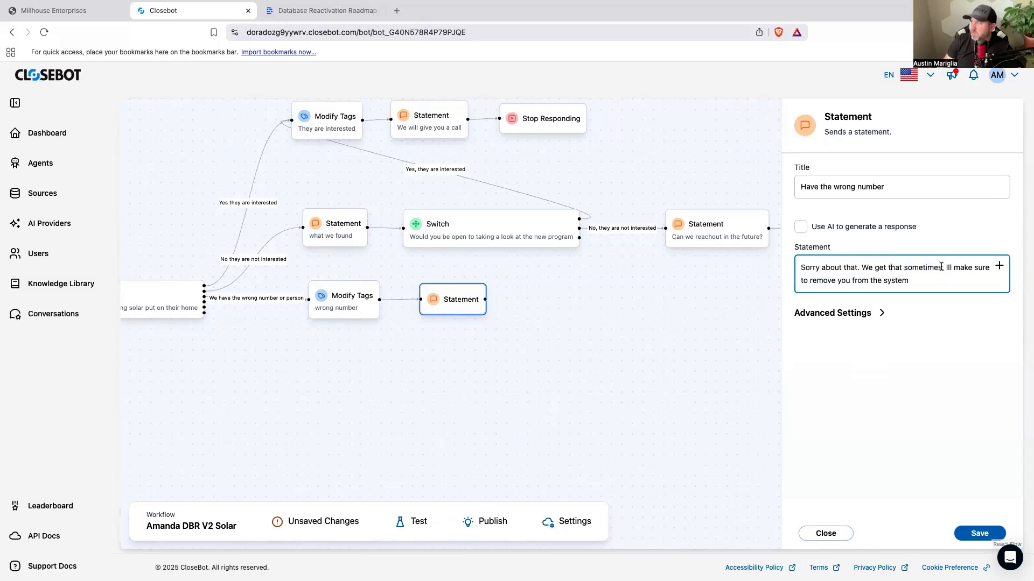
pyautogui.click(873, 268)
pyautogui.write('do')
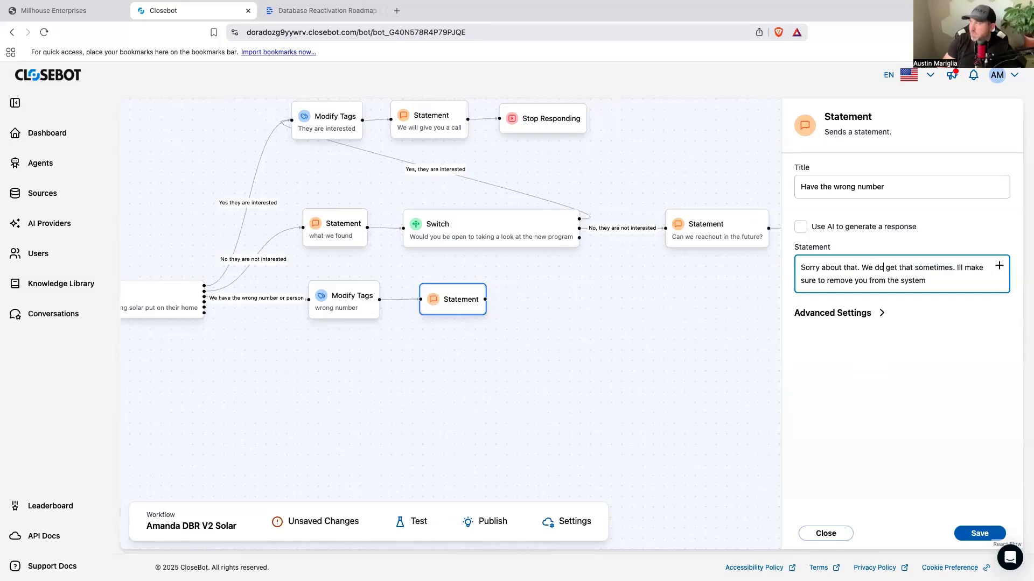
pyautogui.click(926, 281)
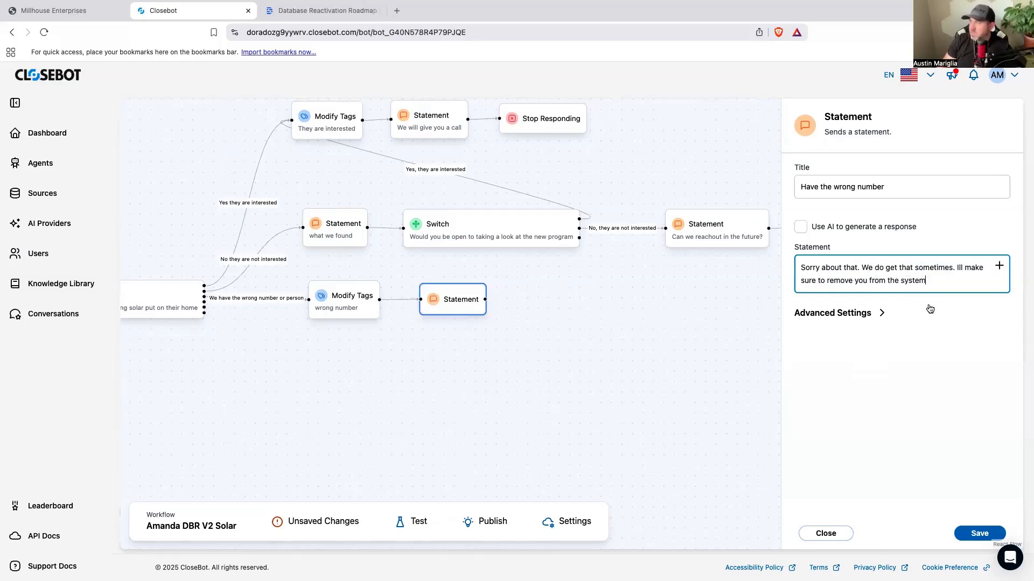
# Step: Extend the wrong-number Statement message with ". You have a blessed rest of your day." and save it
pyautogui.write('.')
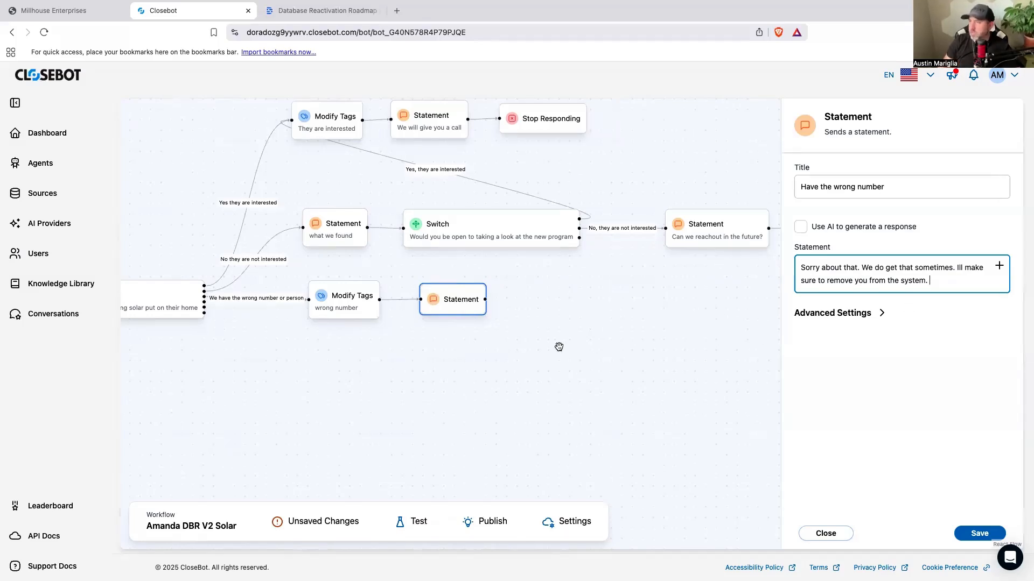
pyautogui.write('You have a bles')
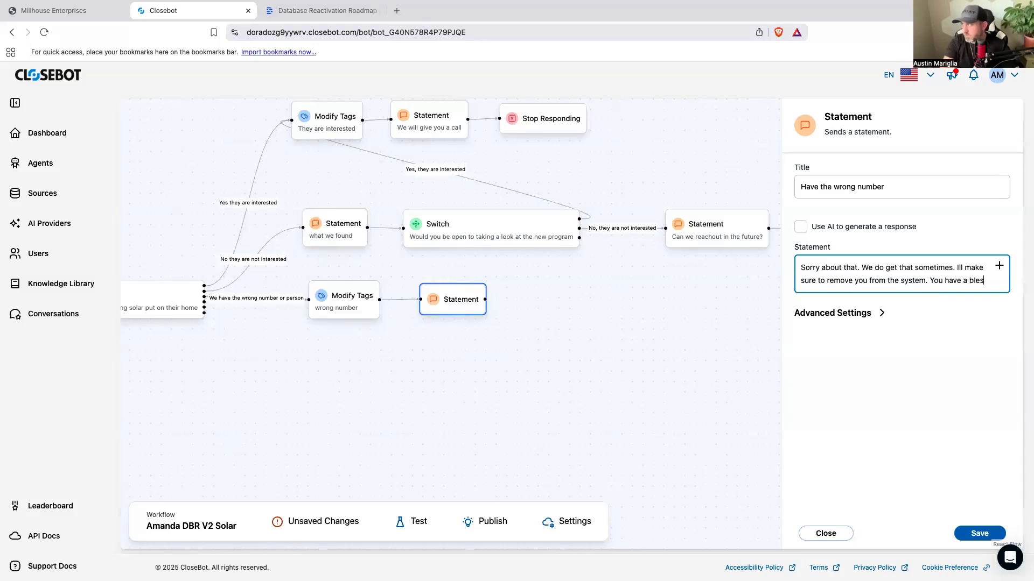
pyautogui.write('sed rest of your')
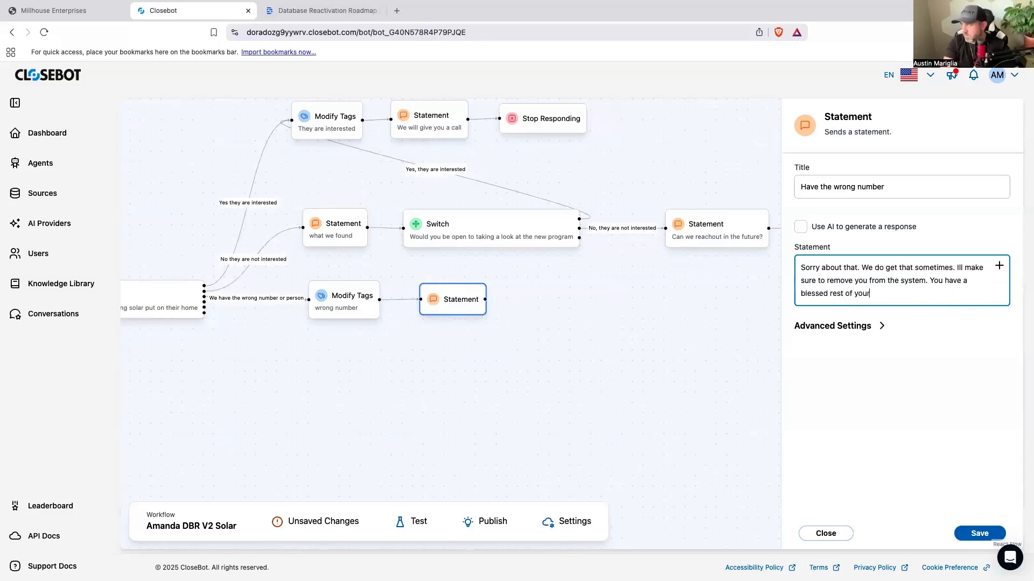
pyautogui.write(' day.')
pyautogui.click(960, 539)
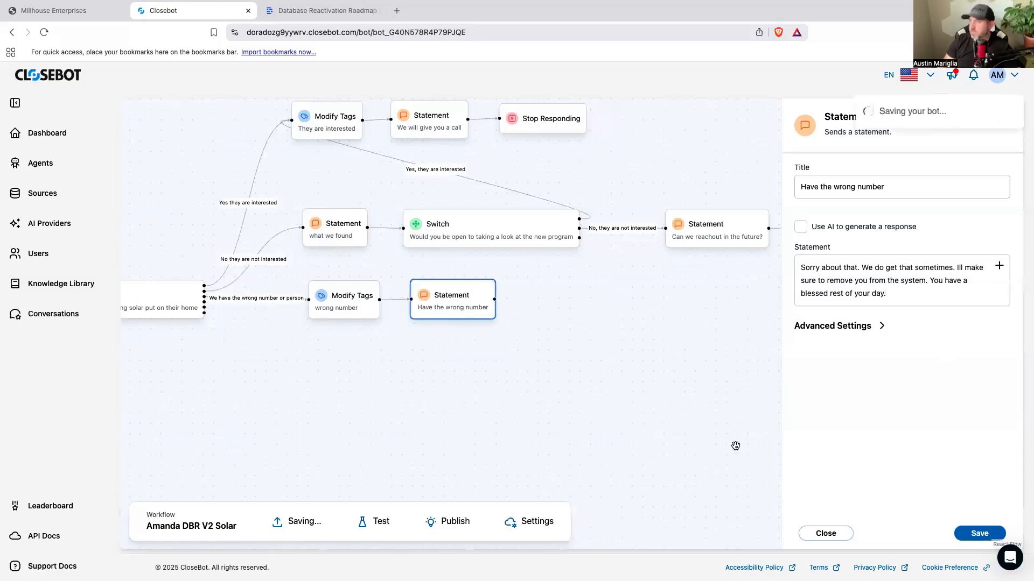
# Step: Add a Stop Responding node after the "Have the wrong number" Statement
pyautogui.moveTo(766, 443); pyautogui.dragTo(562, 439)
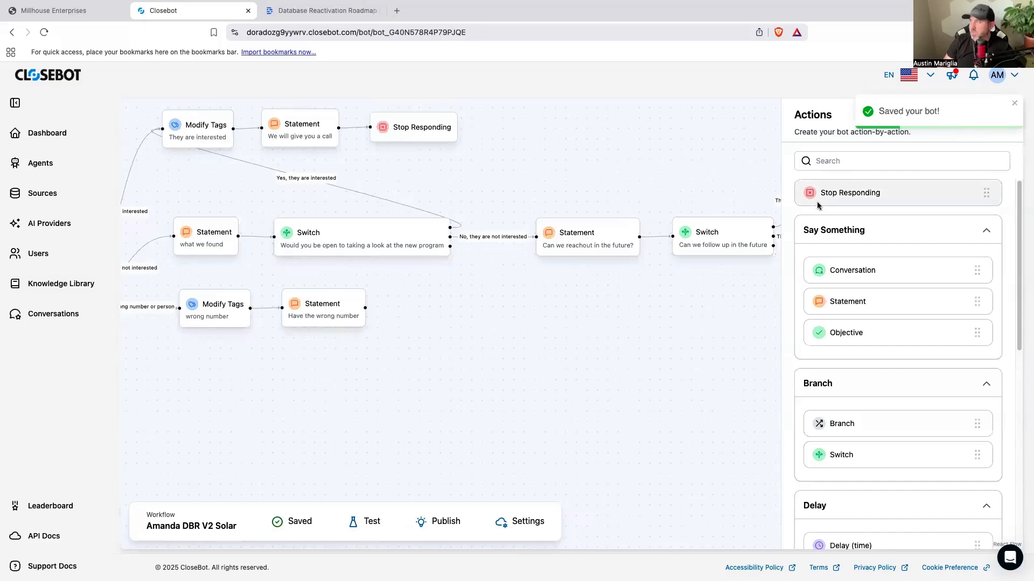
pyautogui.moveTo(816, 195); pyautogui.dragTo(422, 311)
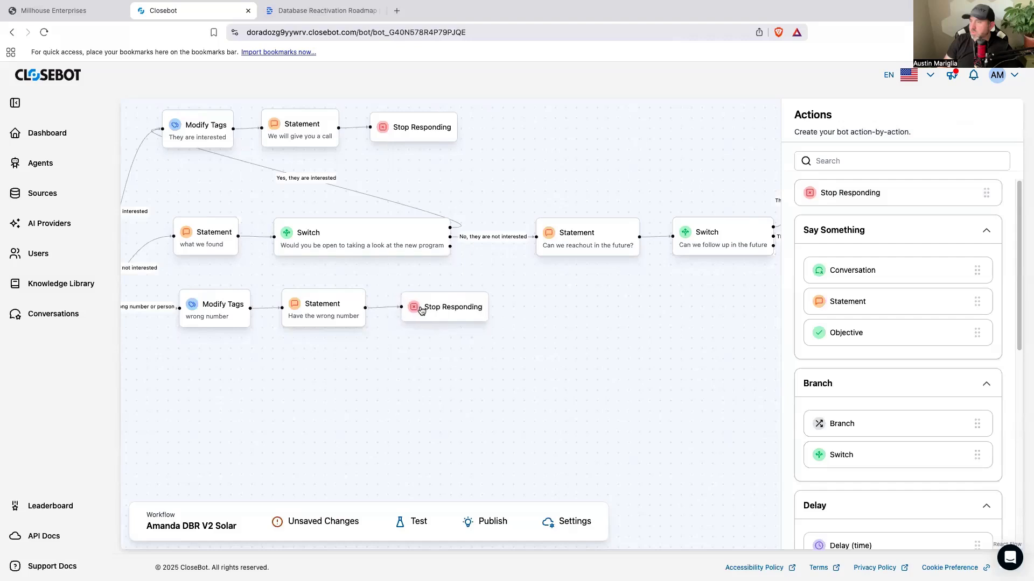
pyautogui.moveTo(452, 355); pyautogui.dragTo(637, 364)
pyautogui.moveTo(295, 351); pyautogui.dragTo(256, 353)
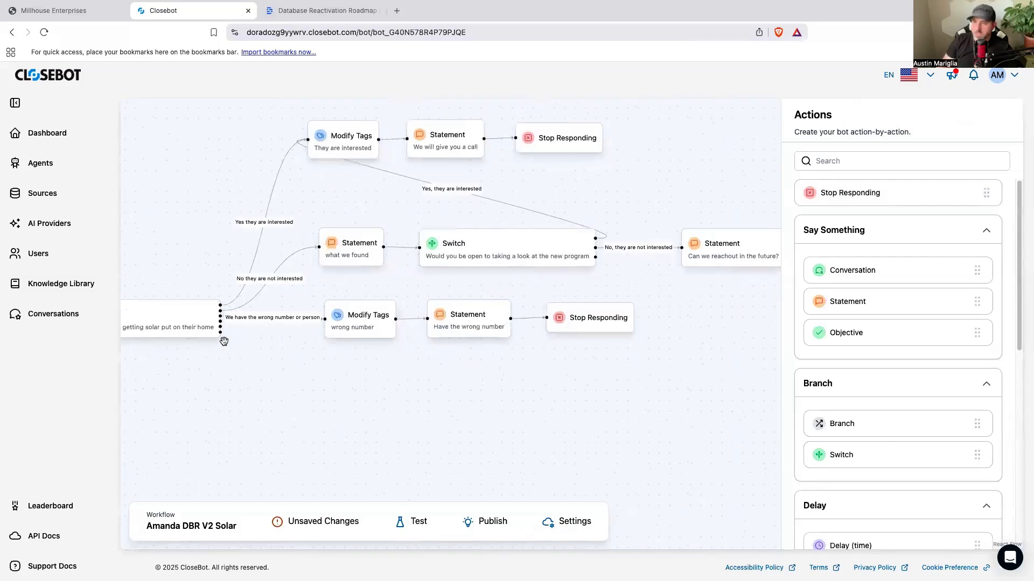
# Step: Check the first Switch's cases, and place a new Statement and Modify Tags node below the wrong-number branch
pyautogui.click(197, 326)
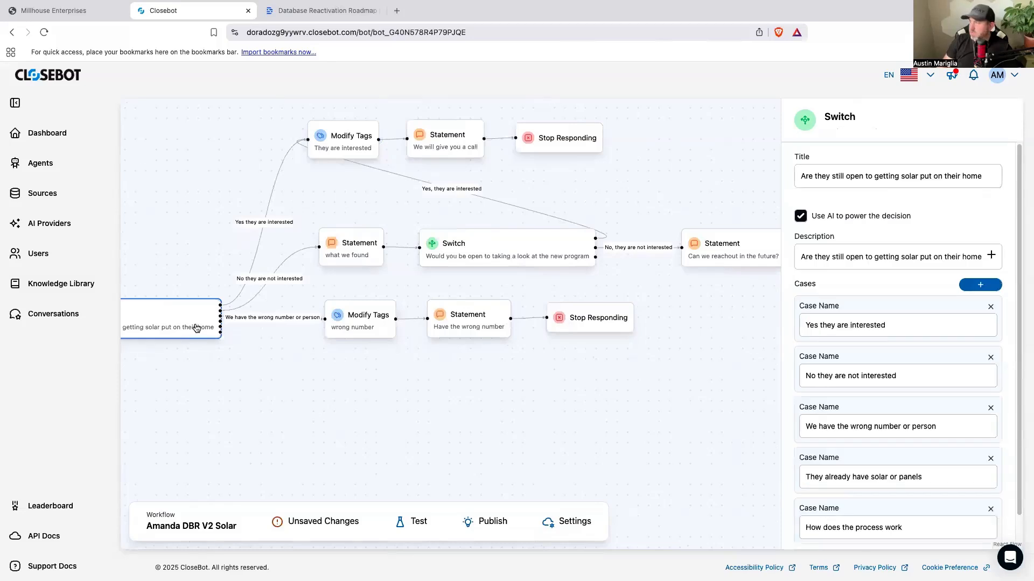
pyautogui.moveTo(307, 368); pyautogui.dragTo(309, 356)
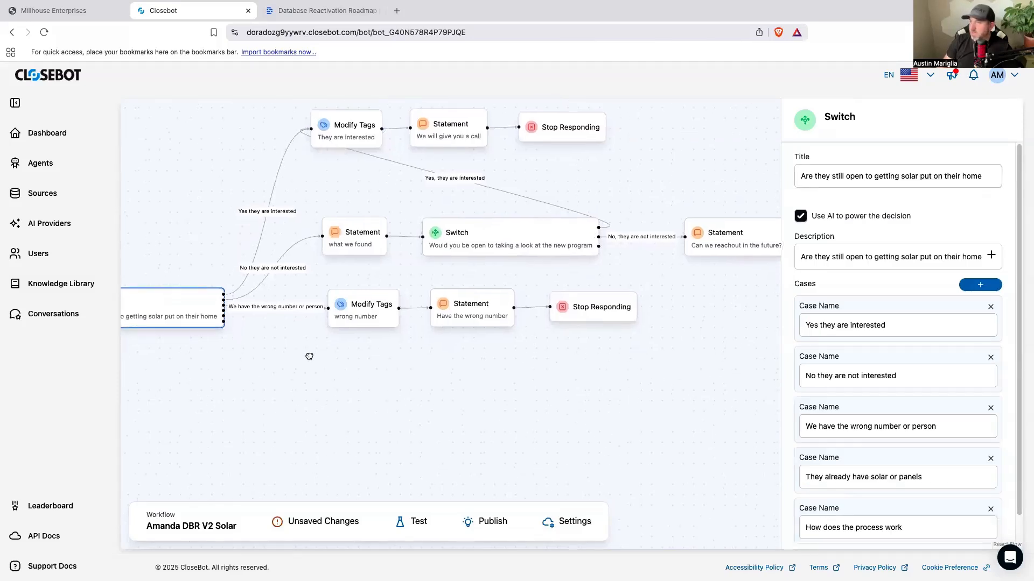
pyautogui.click(377, 403)
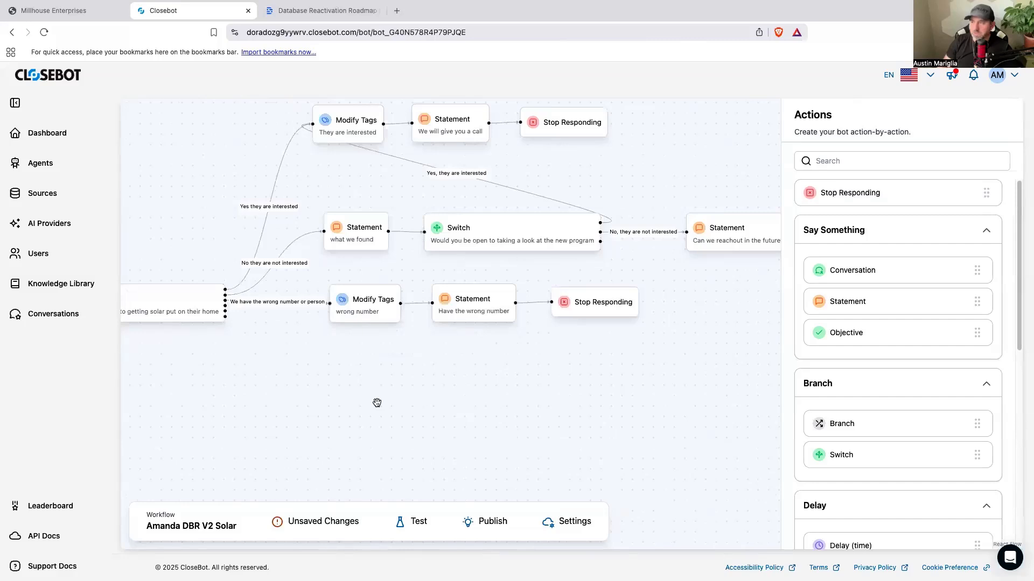
pyautogui.moveTo(845, 302); pyautogui.dragTo(456, 368)
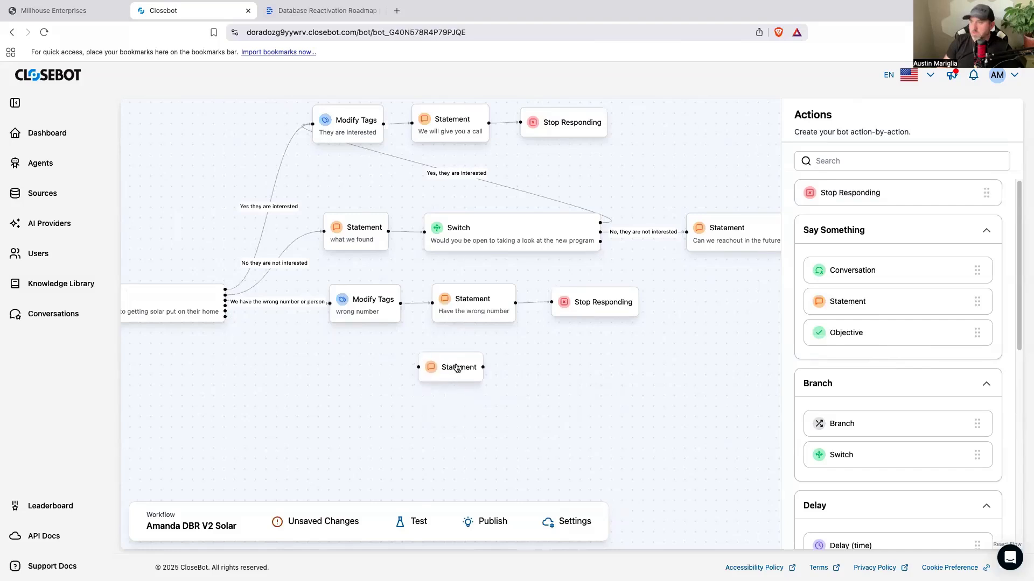
pyautogui.scroll(-6, 915, 425)
pyautogui.scroll(-3, 910, 419)
pyautogui.moveTo(883, 371); pyautogui.dragTo(320, 369)
# Step: Title the new Modify Tags node "they have solar", set "theyhavesolar" as a tag to add, and save it
pyautogui.click(319, 369)
pyautogui.click(813, 189)
pyautogui.write('they have solar')
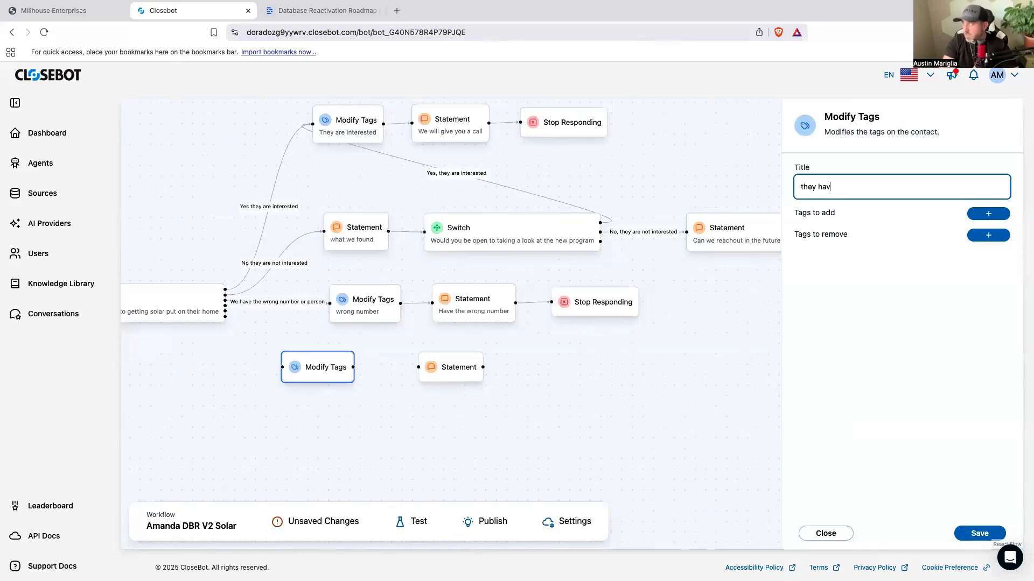
pyautogui.click(970, 215)
pyautogui.click(877, 252)
pyautogui.write('theyhavesolar')
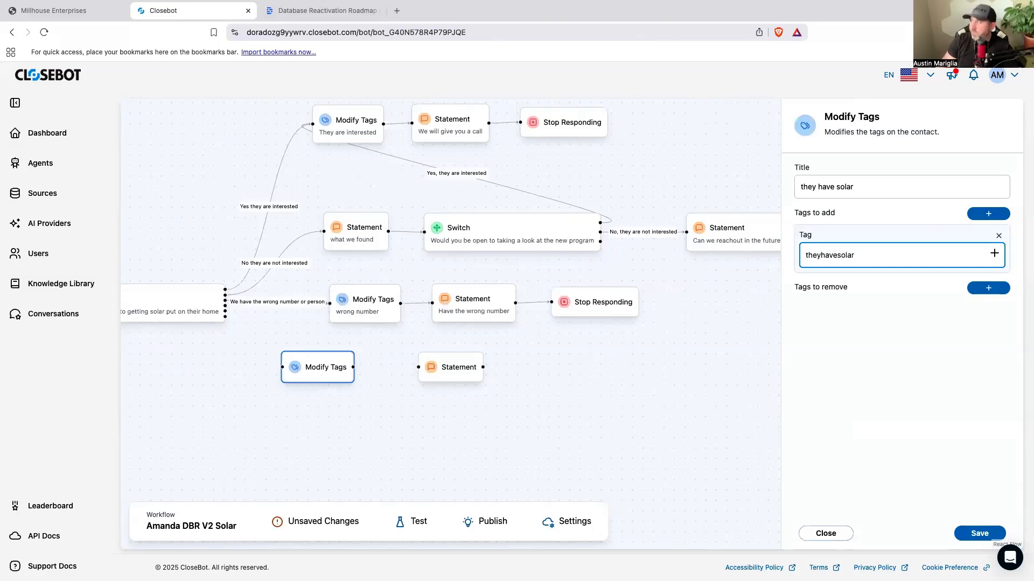
pyautogui.click(977, 534)
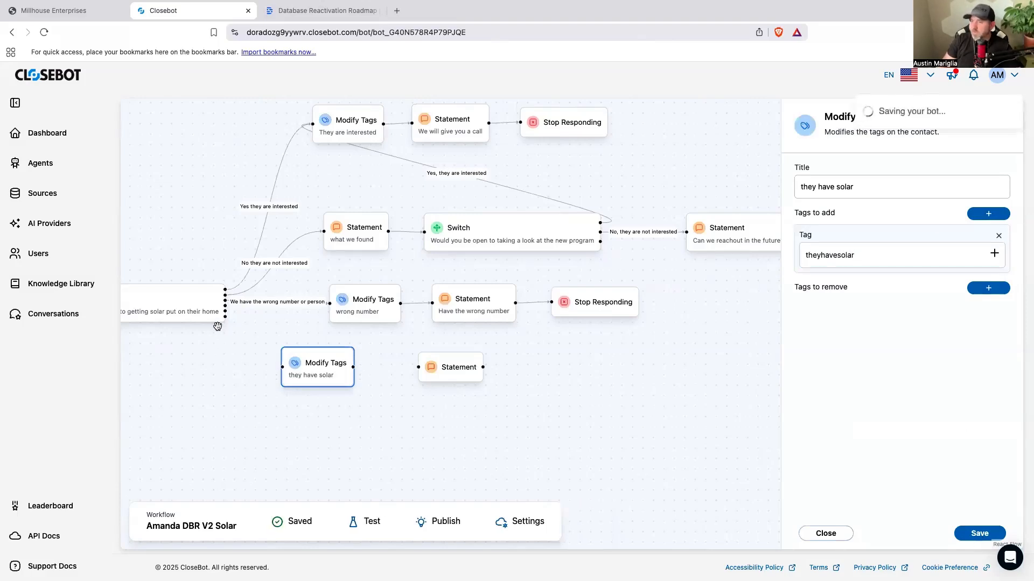
# Step: Link the "They already have solar or panels" case through the "they have solar" node to the new Statement, align both nodes, and open the Statement
pyautogui.moveTo(225, 304)
pyautogui.mouseDown()
pyautogui.moveTo(272, 374)
pyautogui.moveTo(360, 358)
pyautogui.moveTo(448, 364)
pyautogui.mouseUp()
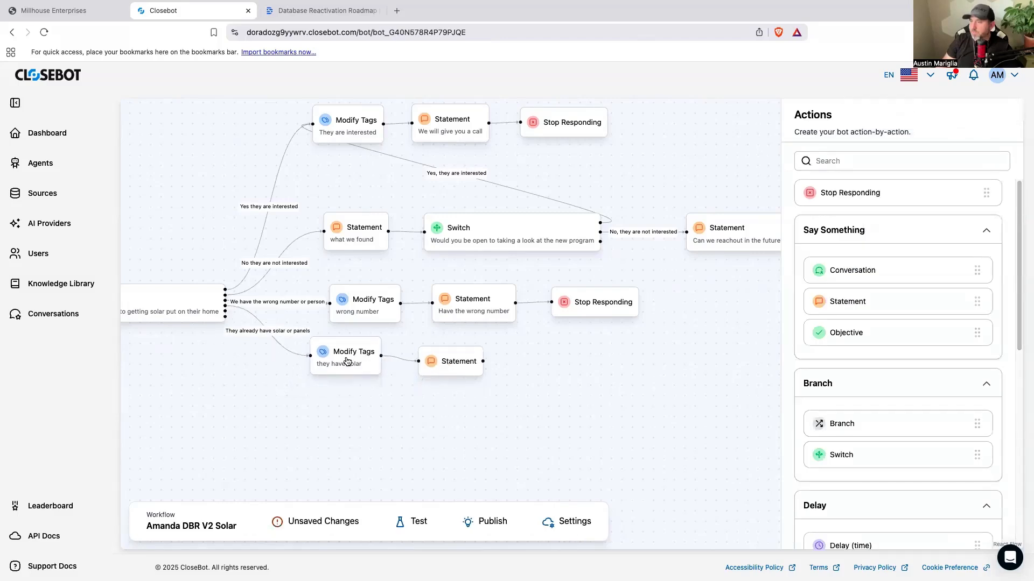
pyautogui.moveTo(348, 362); pyautogui.dragTo(361, 373)
pyautogui.moveTo(438, 361); pyautogui.dragTo(439, 366)
pyautogui.click(439, 366)
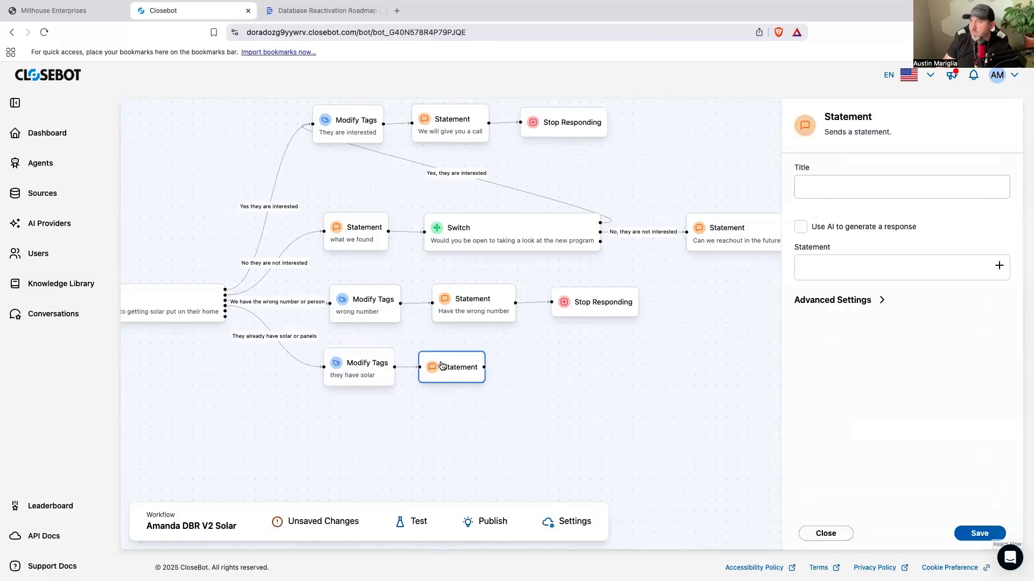
# Step: Title the Statement "Congrats on getting solar"
pyautogui.click(859, 189)
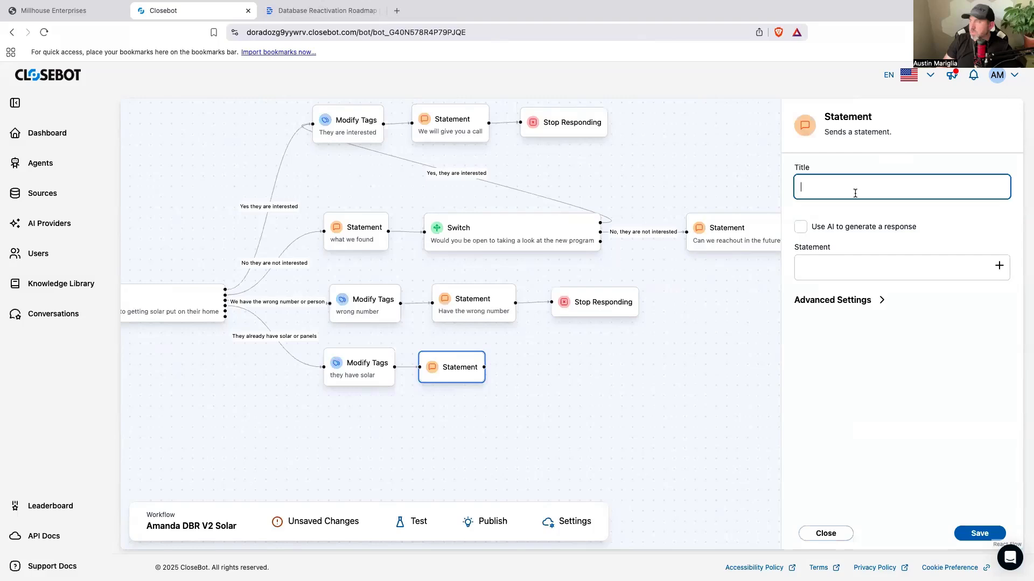
pyautogui.write('H')
pyautogui.press('BackSpace')
pyautogui.press('BackSpace')
pyautogui.write('Congrats on getting solar')
pyautogui.click(905, 291)
# Step: Write the Statement message "Oh, well huge congrats! Was your experience a good one?"
pyautogui.click(882, 264)
pyautogui.write('Oh, well hugr')
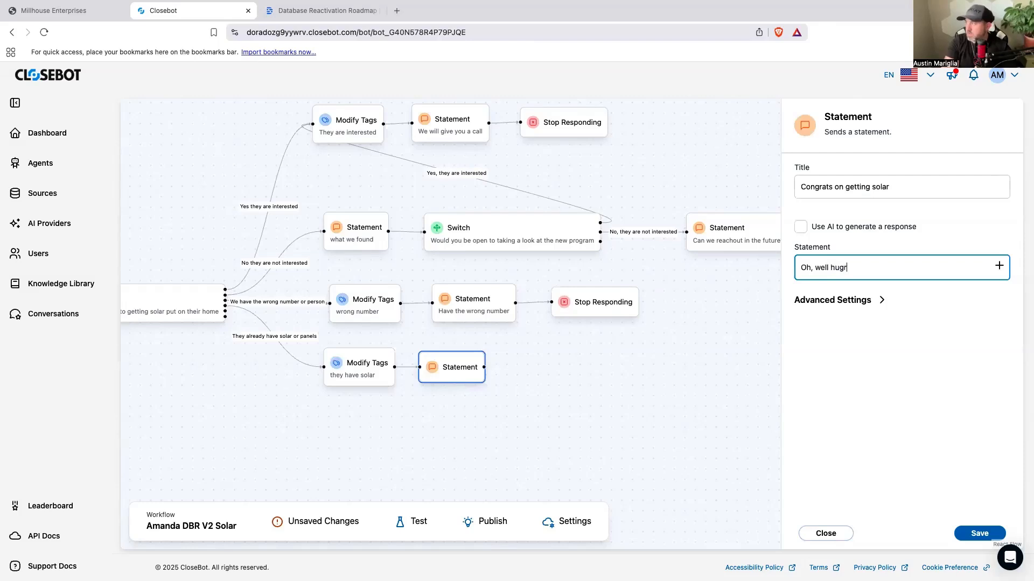
pyautogui.press('BackSpace')
pyautogui.write('e congrats')
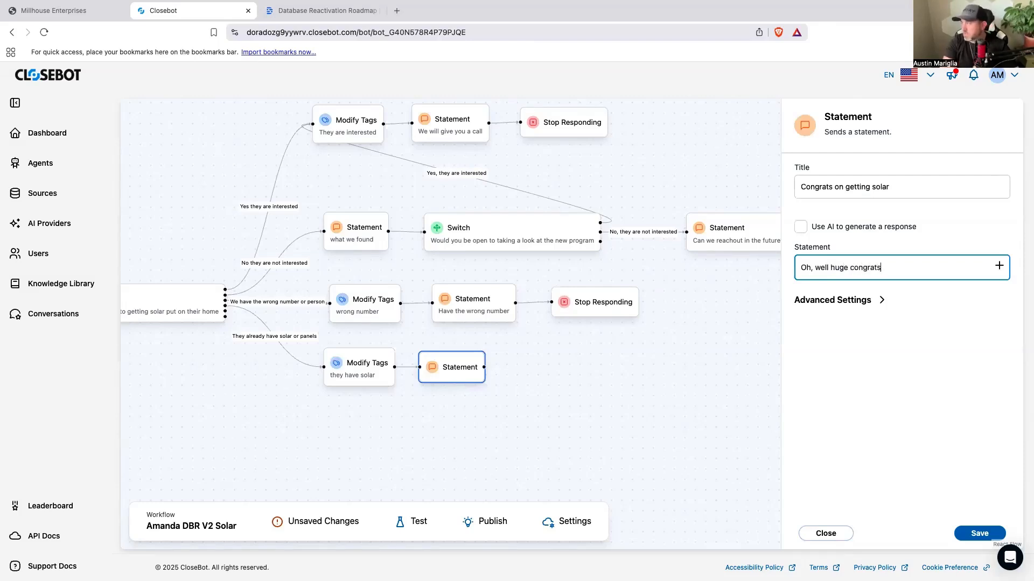
pyautogui.write('!')
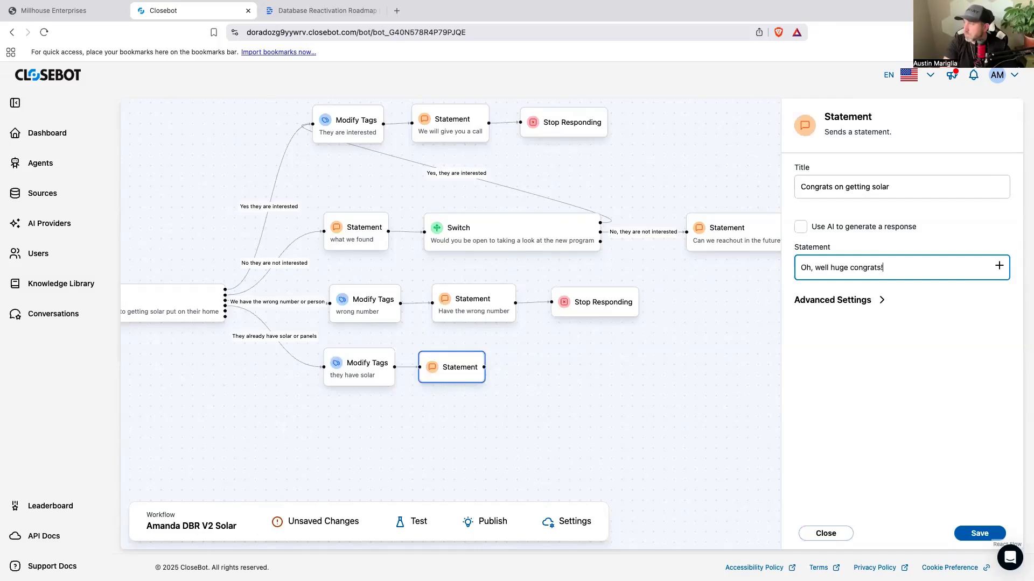
pyautogui.write('Was your experience a g')
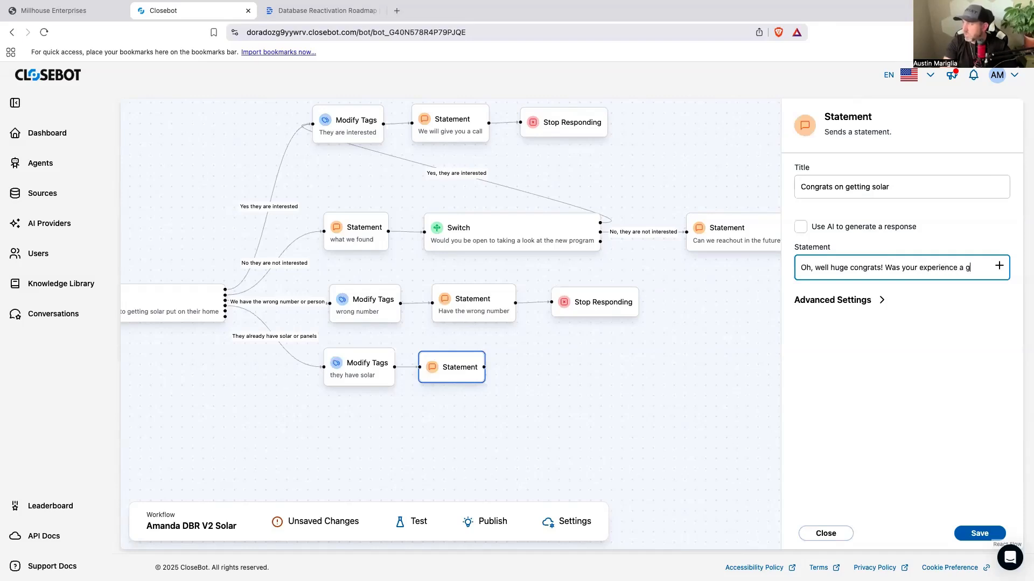
pyautogui.write('ood one?')
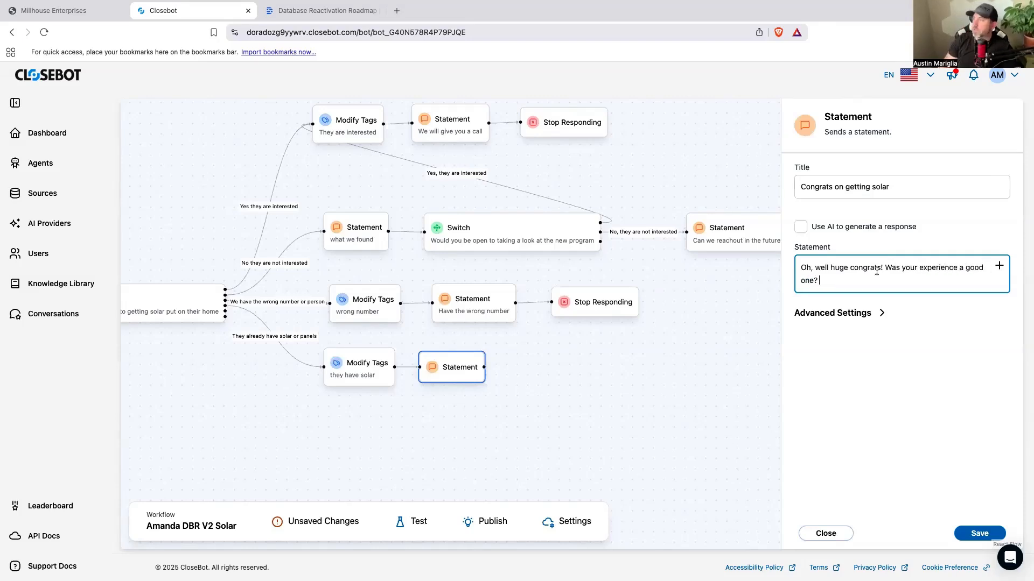
# Step: Show the Statement's advanced option for moving on without a response, save the Statement, and shift its node away from the Modify Tags node
pyautogui.click(861, 314)
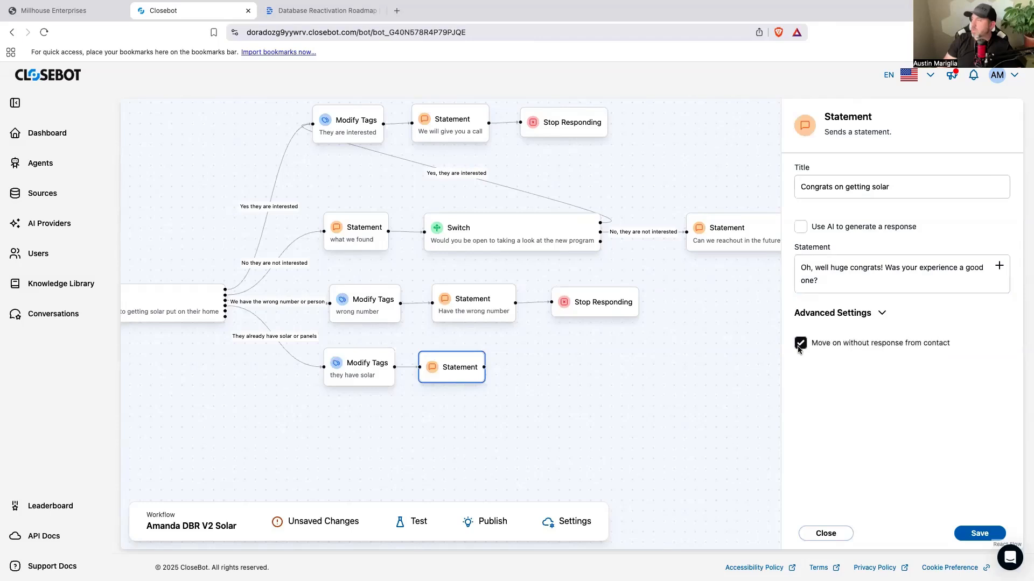
pyautogui.click(968, 533)
pyautogui.moveTo(442, 380); pyautogui.dragTo(471, 380)
pyautogui.click(588, 399)
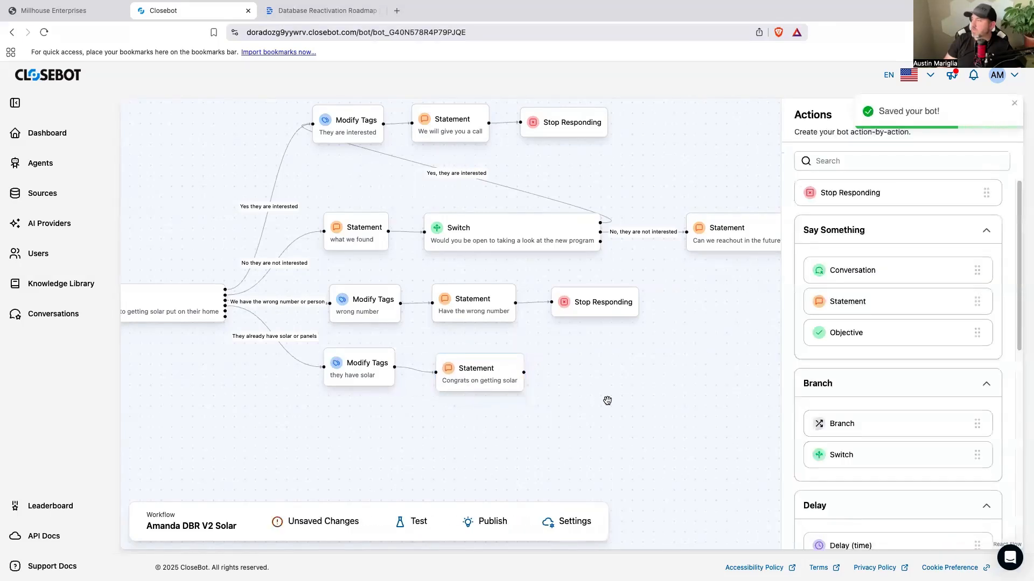
# Step: Add a Switch after the "Congrats on getting solar" Statement and title it "Did they have a good solar experience"
pyautogui.moveTo(863, 454); pyautogui.dragTo(584, 371)
pyautogui.click(584, 371)
pyautogui.click(838, 175)
pyautogui.write('Did ')
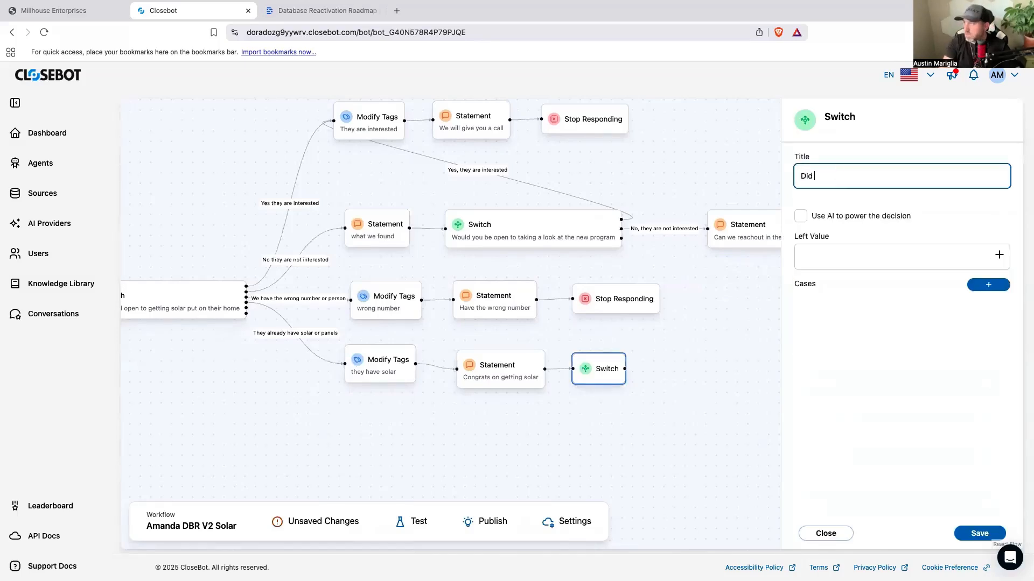
pyautogui.write('they have a good solar experince')
pyautogui.doubleClick(904, 178)
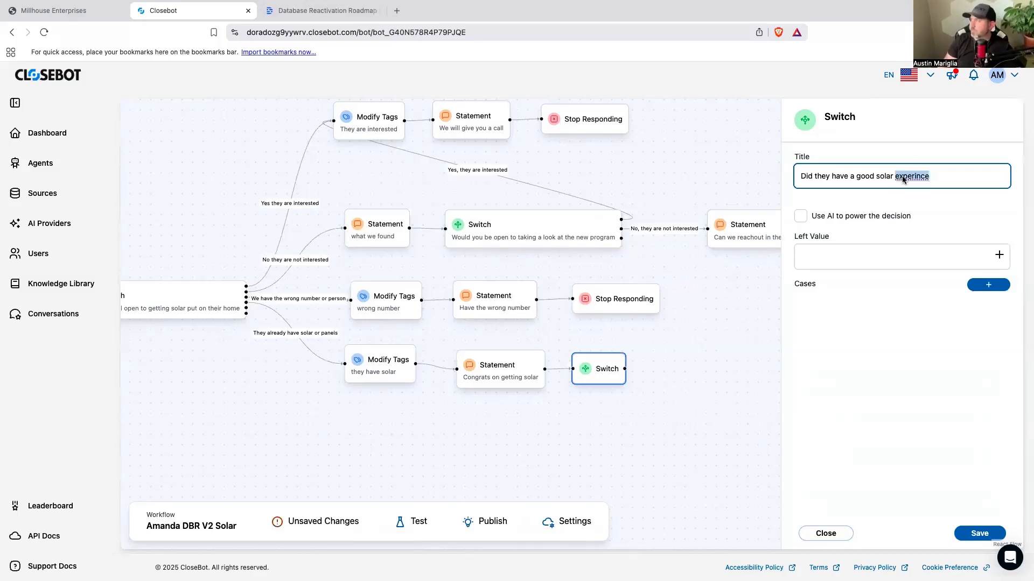
pyautogui.rightClick(904, 179)
pyautogui.click(937, 182)
# Step: Enable AI for the Switch's decision and copy its title, "Did they have a good solar experience", into the description
pyautogui.click(872, 261)
pyautogui.click(801, 216)
pyautogui.click(831, 255)
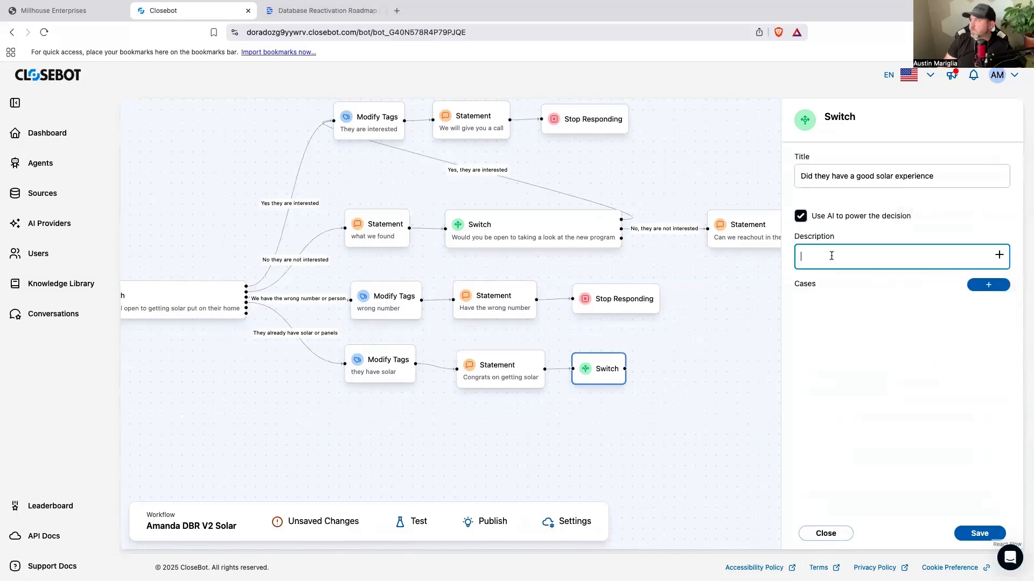
pyautogui.tripleClick(901, 179)
pyautogui.rightClick(900, 177)
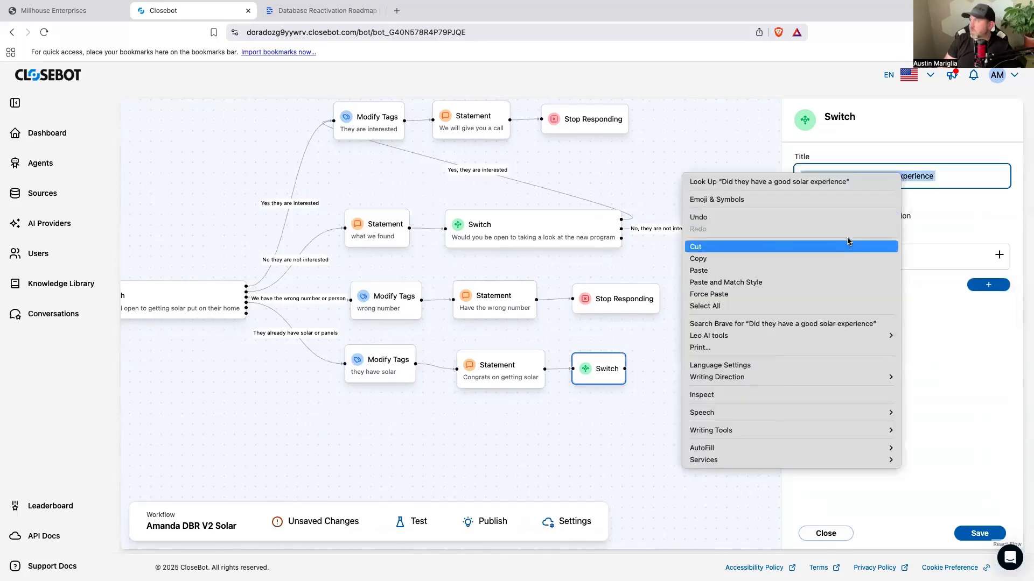
pyautogui.click(835, 259)
pyautogui.click(841, 255)
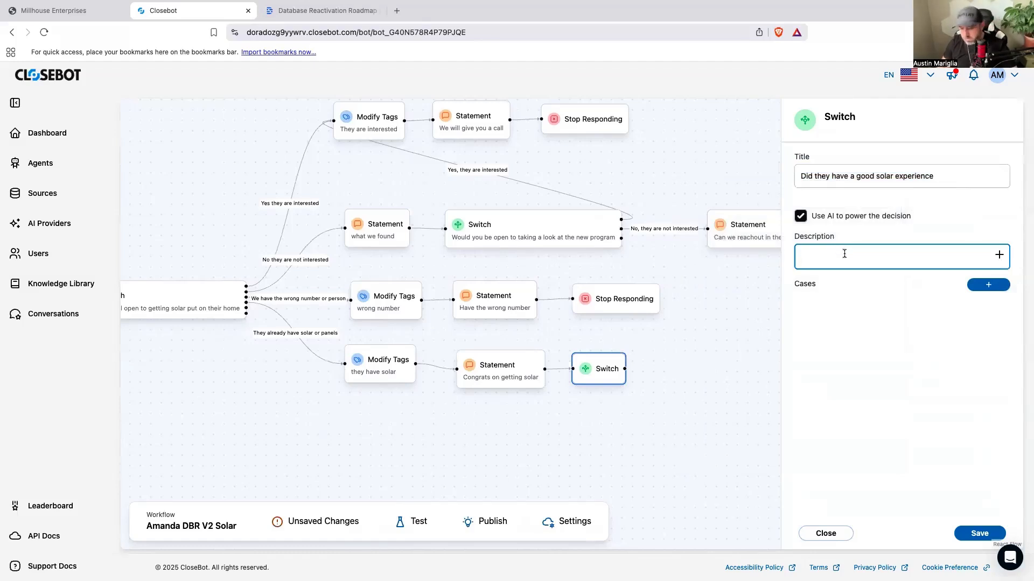
pyautogui.hotkey('ctrl', 'v')
# Step: Add a Switch case named "yes they had a good experience"
pyautogui.click(988, 284)
pyautogui.click(878, 324)
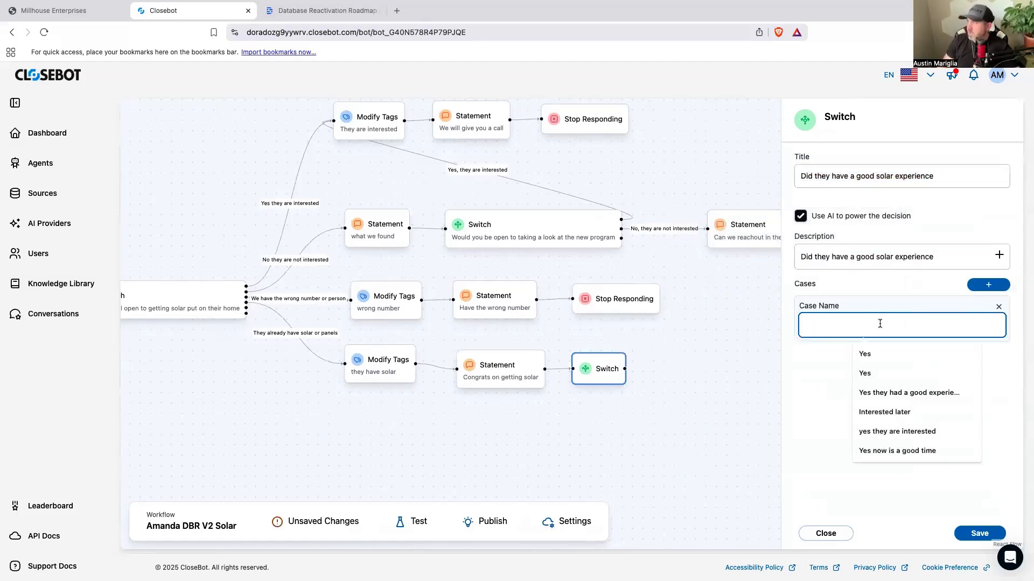
pyautogui.write('yes they hagv')
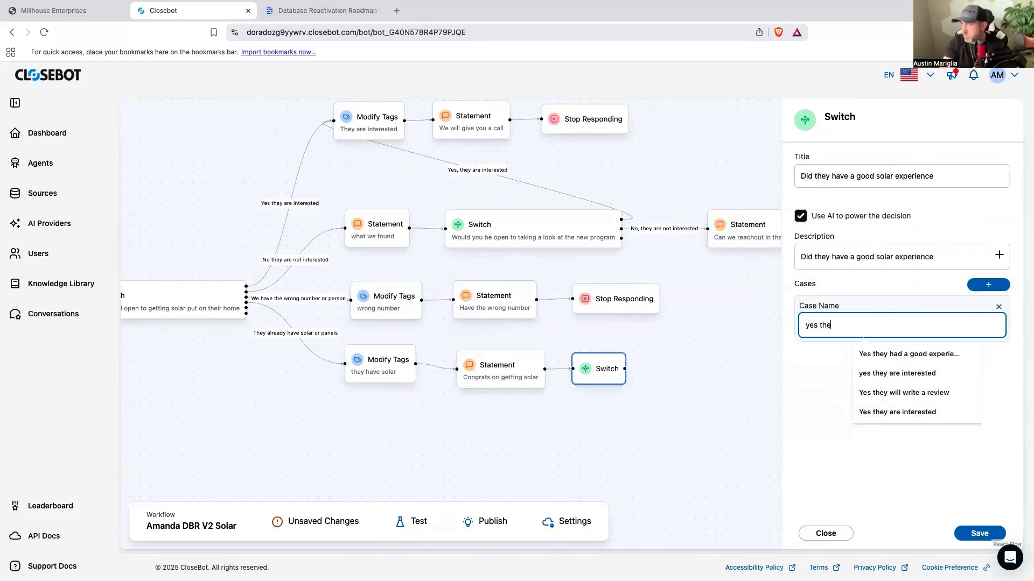
pyautogui.press('BackSpace')
pyautogui.press('BackSpace')
pyautogui.write('d a good experience')
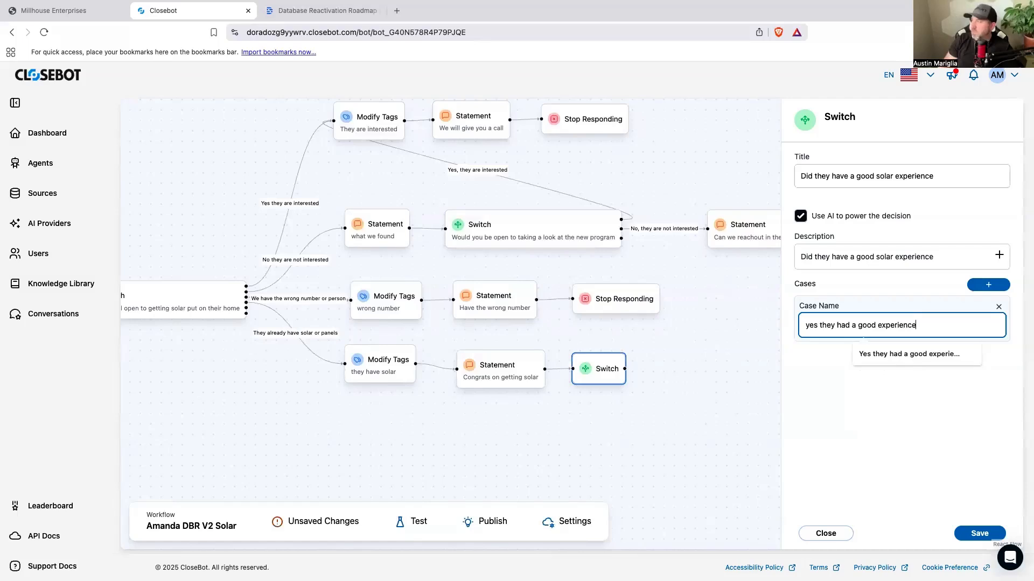
pyautogui.click(907, 428)
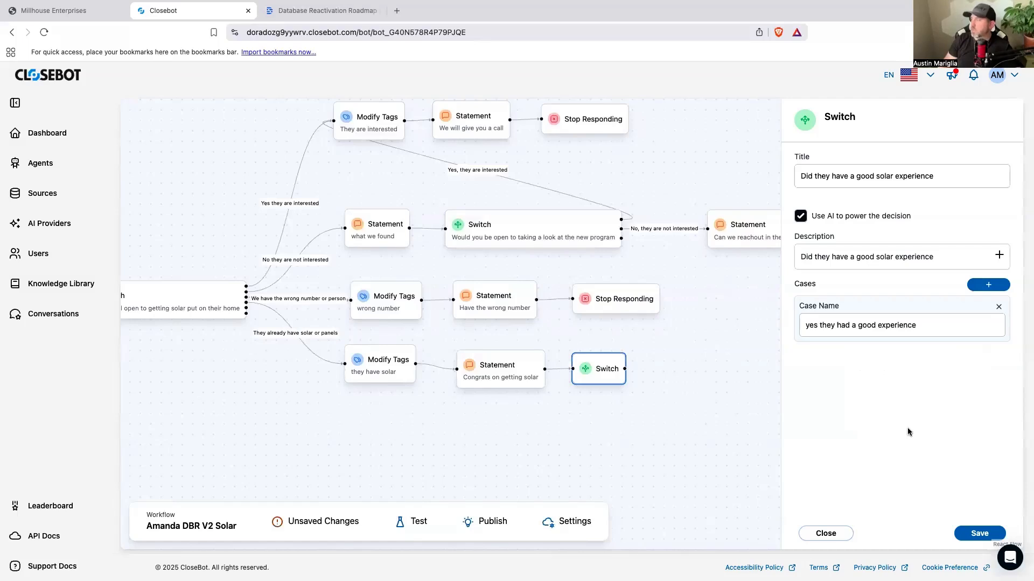
# Step: Add a second Switch case named "no they did not have a good experience" and save the Switch
pyautogui.click(989, 284)
pyautogui.click(856, 380)
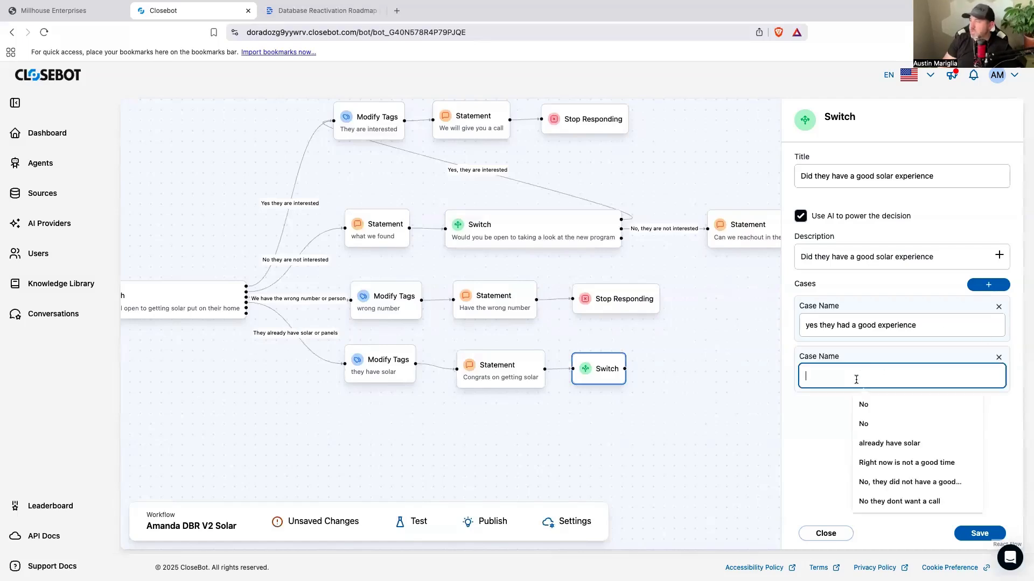
pyautogui.write('no they did not have a good exper')
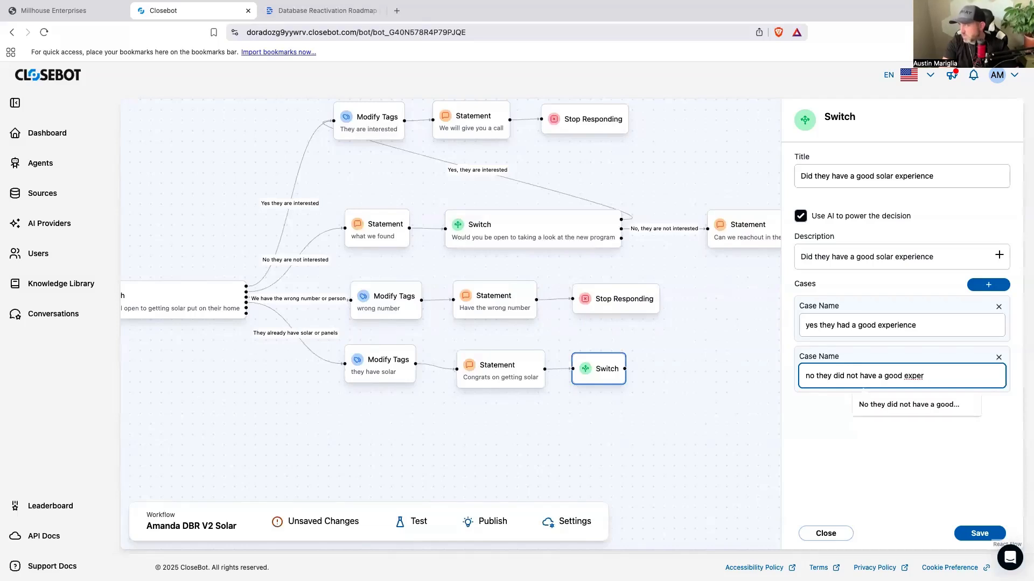
pyautogui.write('ience')
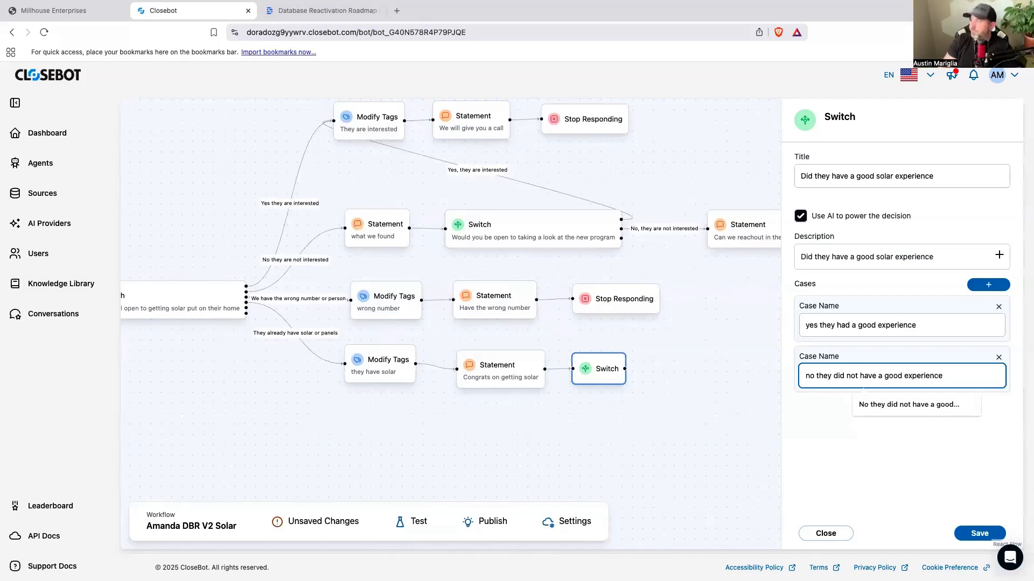
pyautogui.click(971, 535)
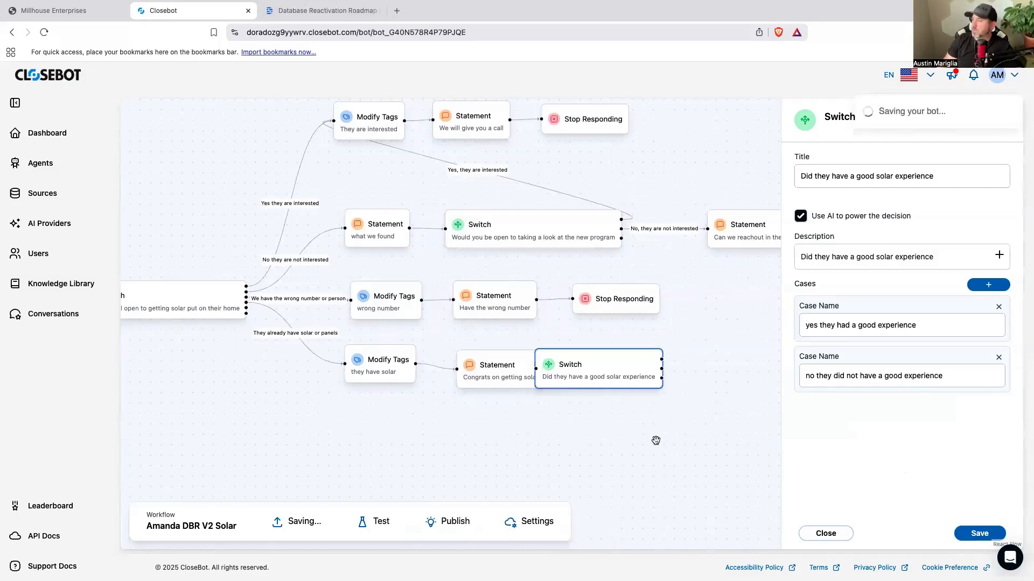
# Step: Connect a new Statement to the "yes they had a good experience" case and title it "I am glad you had a good experience"
pyautogui.moveTo(634, 425); pyautogui.dragTo(542, 476)
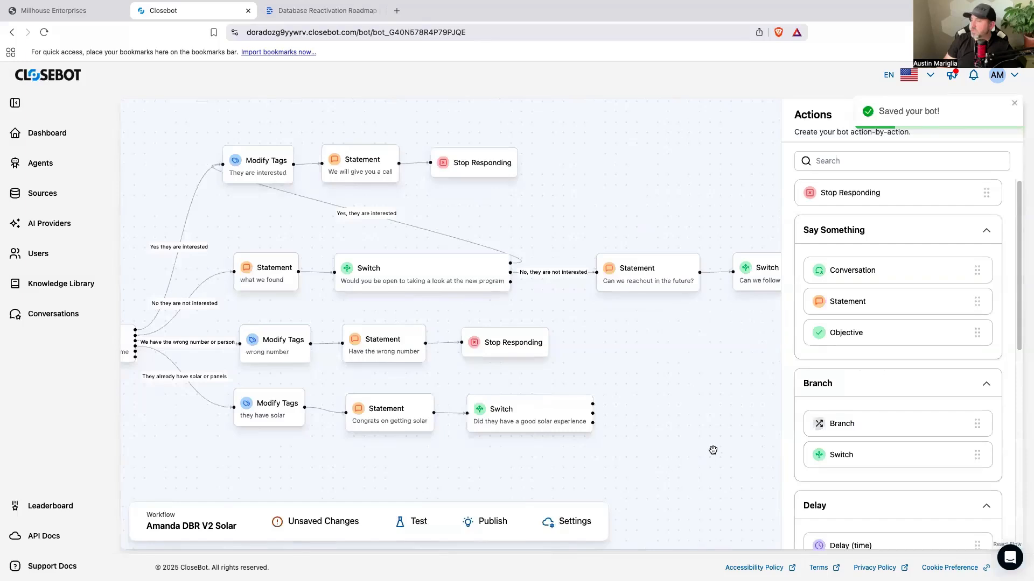
pyautogui.moveTo(726, 440); pyautogui.dragTo(577, 441)
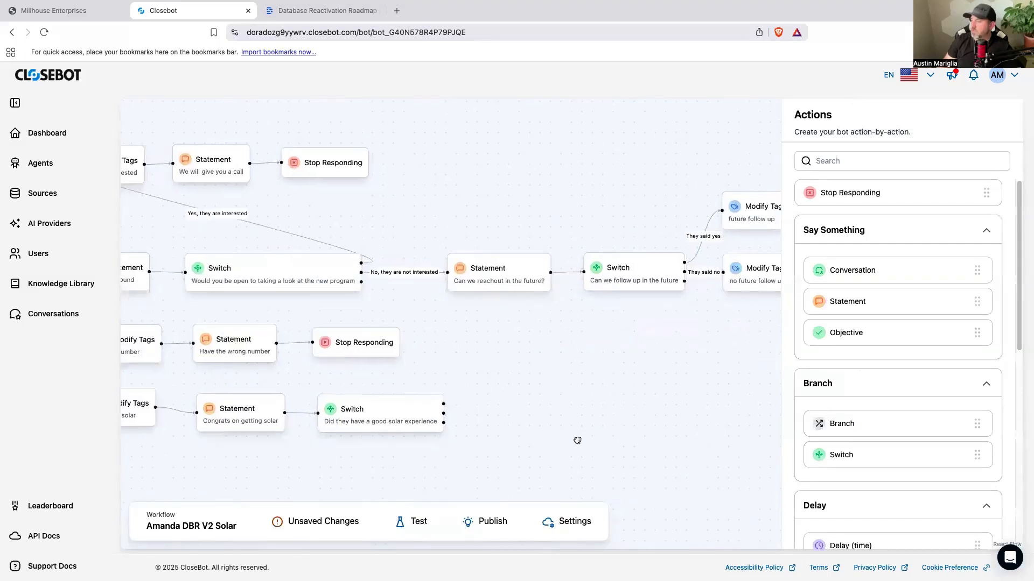
pyautogui.moveTo(856, 303); pyautogui.dragTo(532, 405)
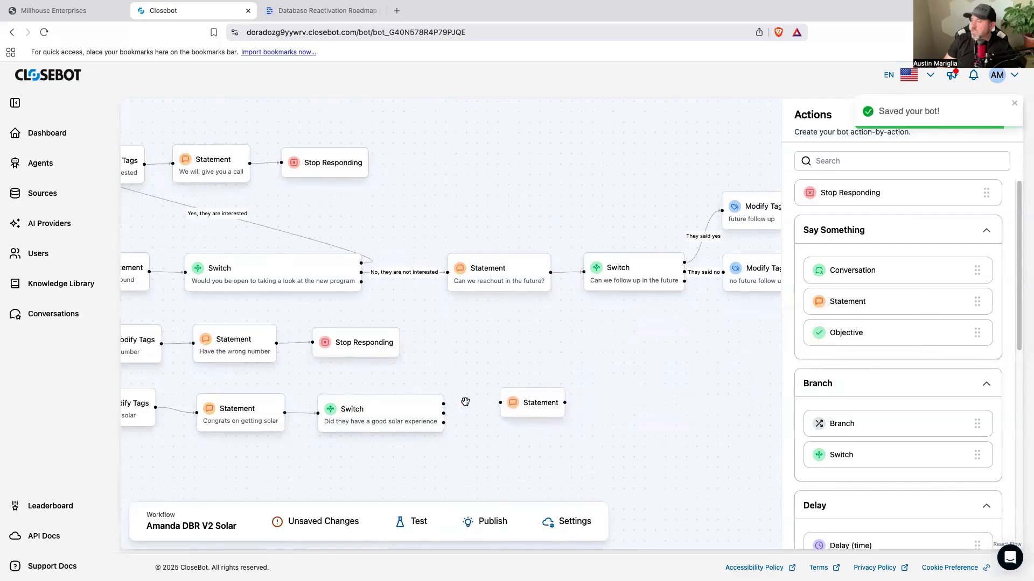
pyautogui.moveTo(444, 404); pyautogui.dragTo(564, 380)
pyautogui.click(563, 381)
pyautogui.write('I am glad you had a good experince')
pyautogui.press('BackSpace')
pyautogui.write('ce')
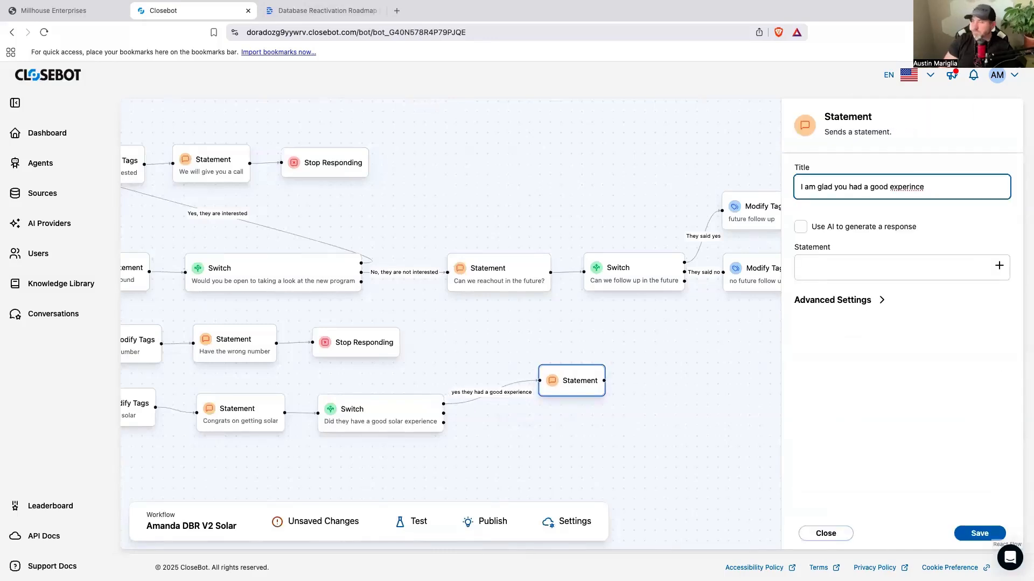
pyautogui.rightClick(897, 187)
pyautogui.click(913, 189)
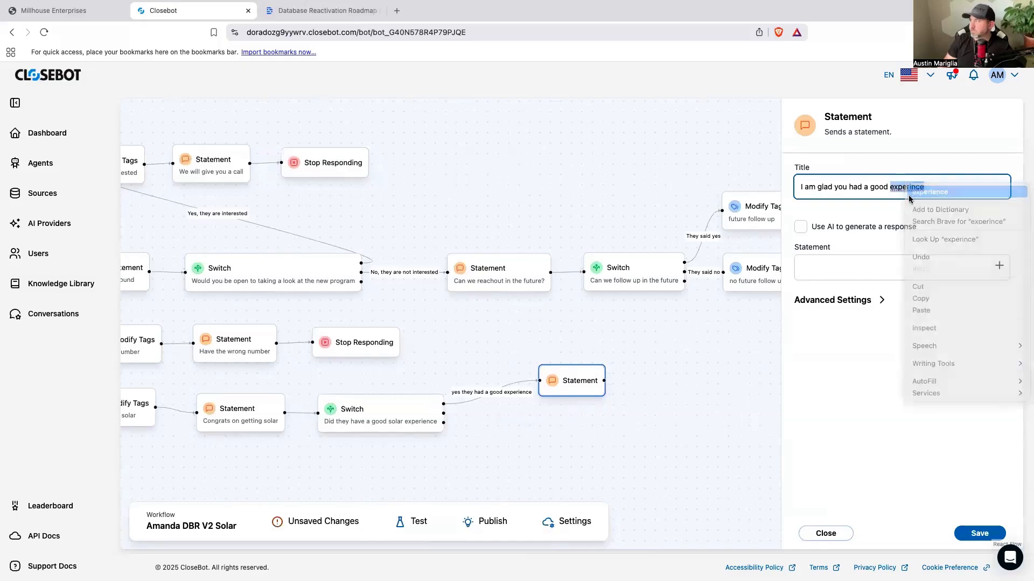
# Step: Start the Statement's message with "I am glad to hear that you had a good experience. We do offer a referral program of $500 - $1000"
pyautogui.click(874, 272)
pyautogui.write('W')
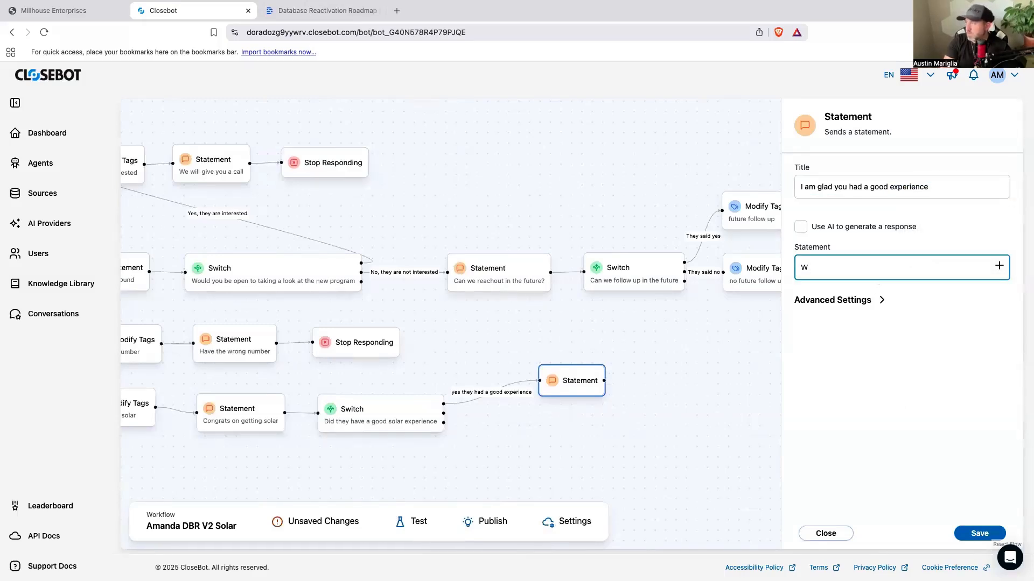
pyautogui.write(' am glad to h')
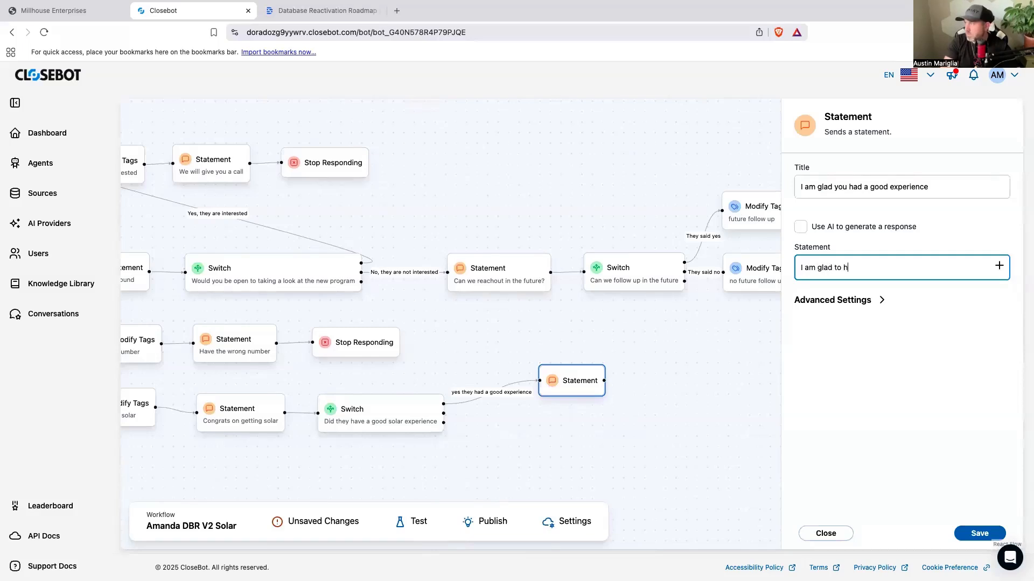
pyautogui.write('ear that you had a good experience')
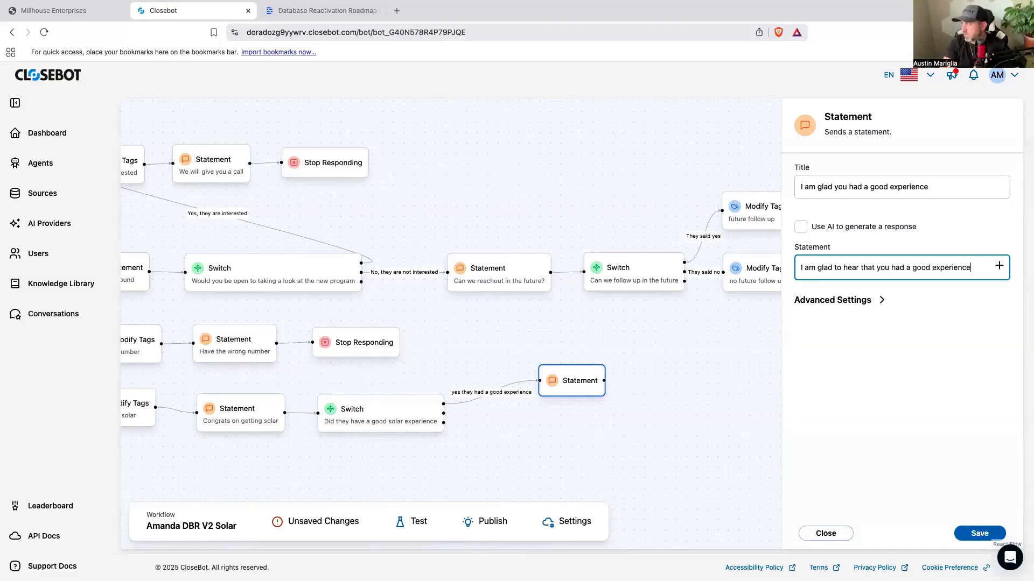
pyautogui.write('. We do ')
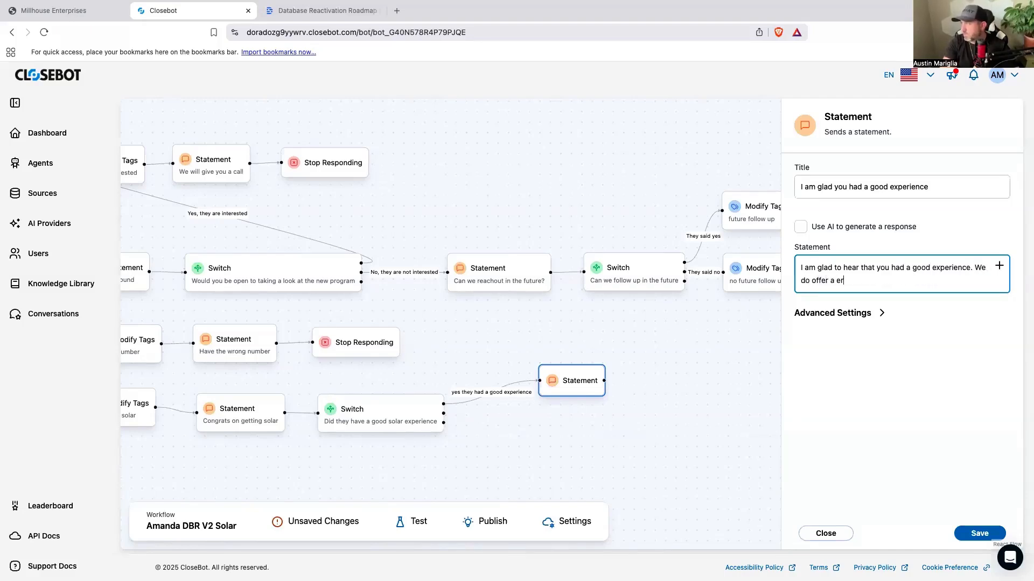
pyautogui.write('offer a refferal')
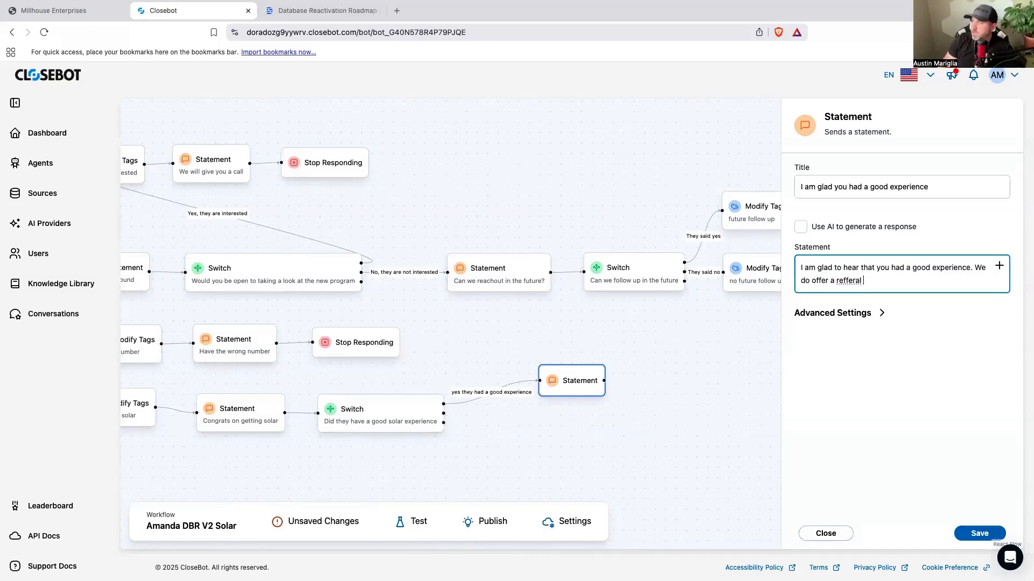
pyautogui.rightClick(842, 278)
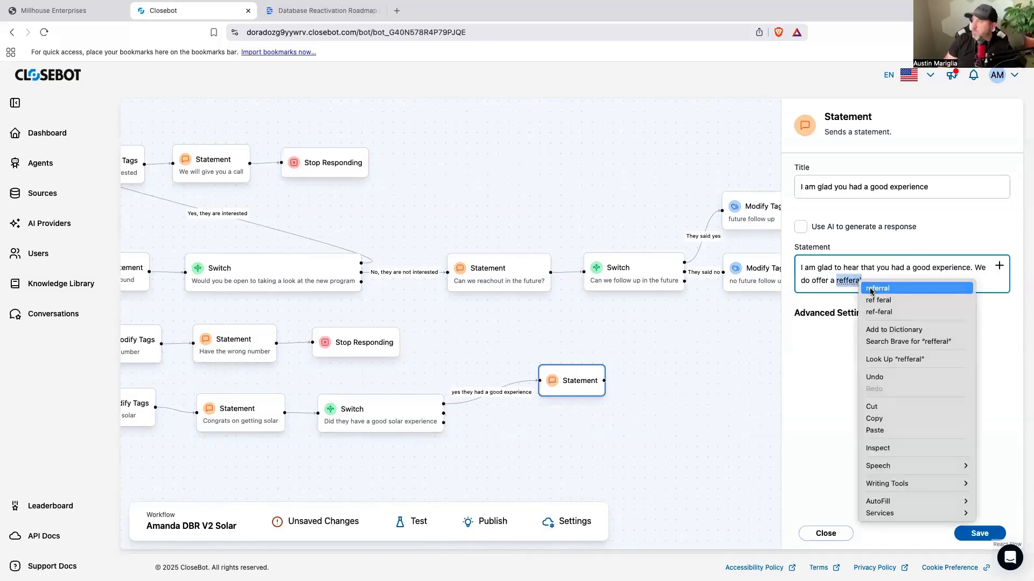
pyautogui.click(872, 286)
pyautogui.write('program of $')
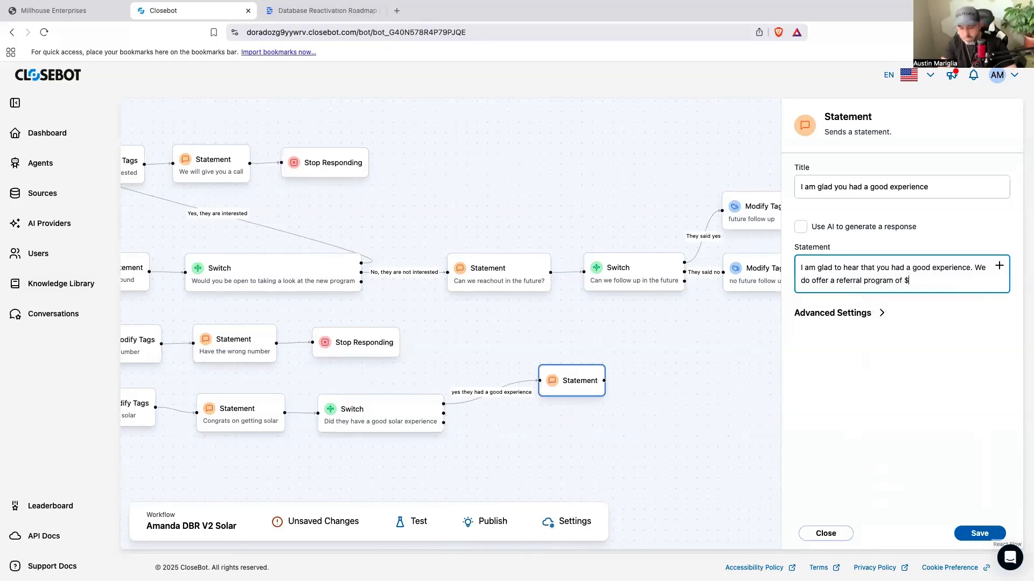
pyautogui.write('500 - $1000')
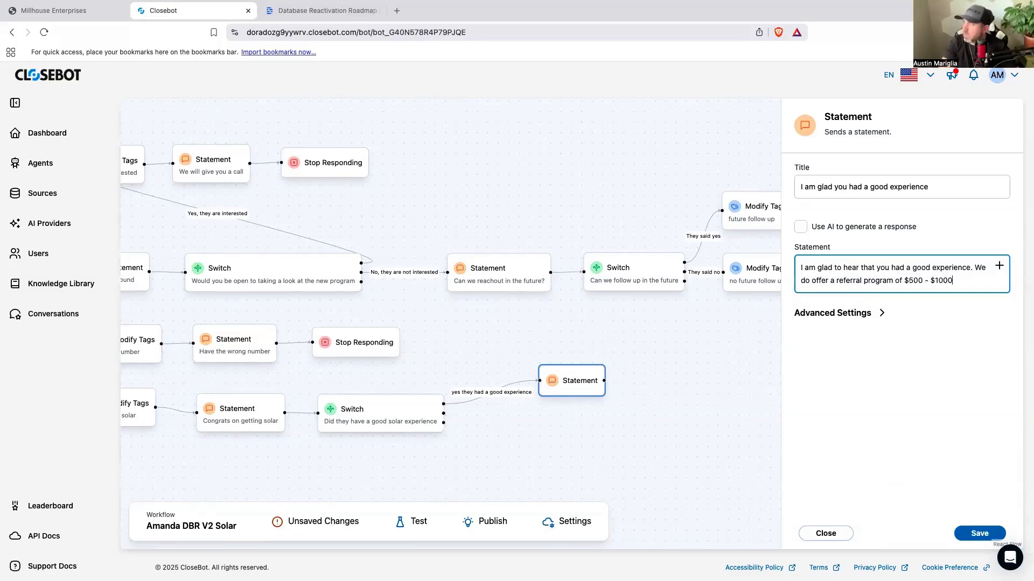
pyautogui.write('. Do you hav')
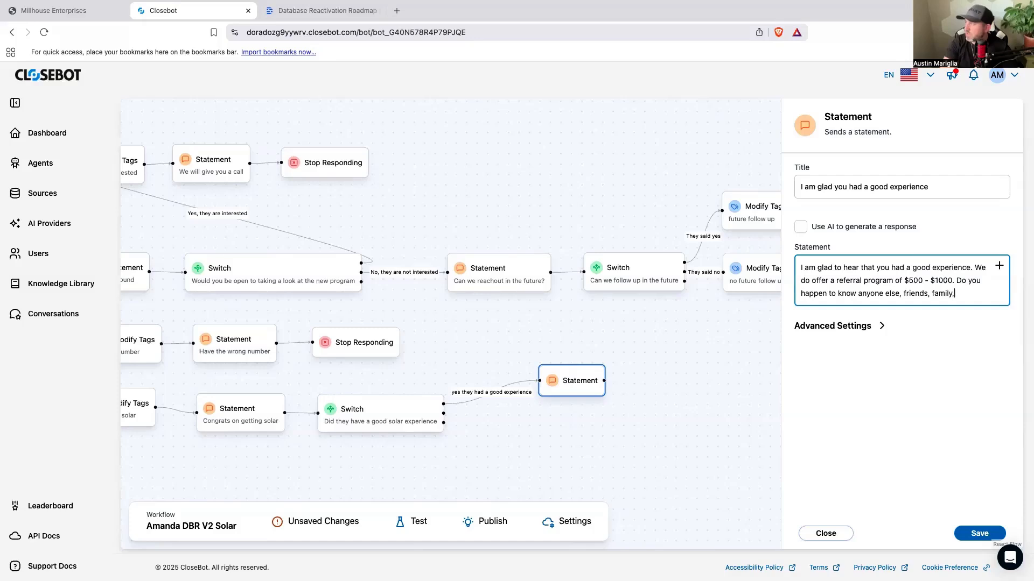
# Step: Finish the message with "Do you happen to know anyone else, friends, family, neighbors, that are considering putting solar on their home?" and save the Statement
pyautogui.write('neighbors, that are conc')
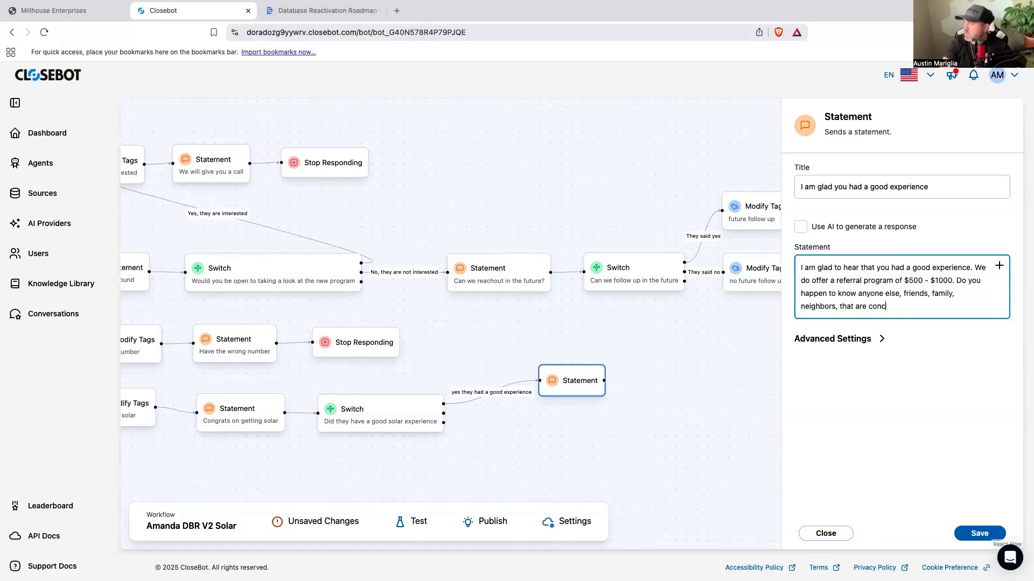
pyautogui.write('idering putting solar on')
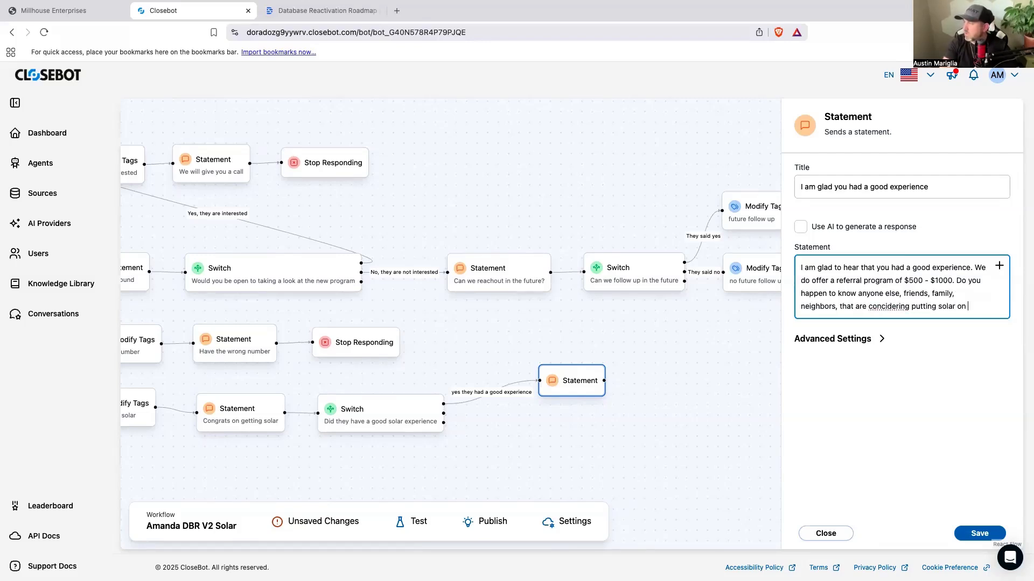
pyautogui.write(' their home>')
pyautogui.press('BackSpace')
pyautogui.write('?')
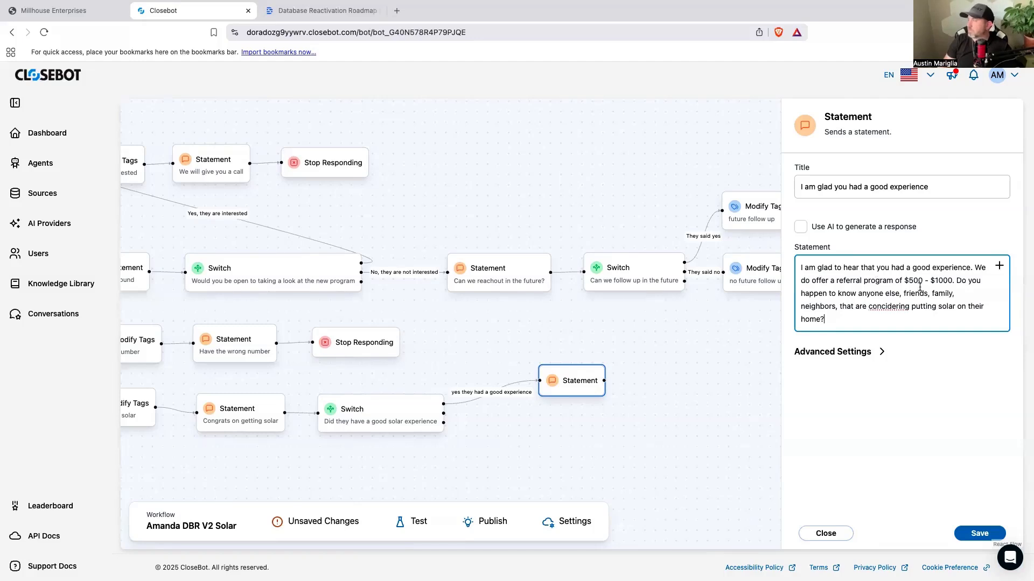
pyautogui.rightClick(901, 306)
pyautogui.click(864, 312)
pyautogui.click(980, 533)
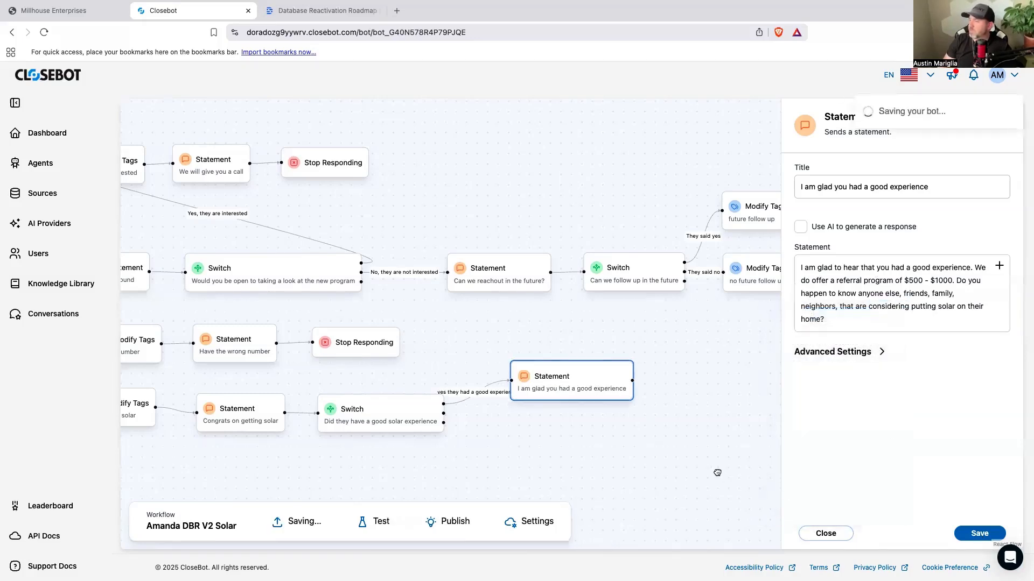
# Step: Shift the good-experience Statement closer to its Switch and place an unconnected Modify Tags action further along that branch
pyautogui.moveTo(720, 475); pyautogui.dragTo(618, 456)
pyautogui.moveTo(494, 386); pyautogui.dragTo(463, 387)
pyautogui.click(590, 399)
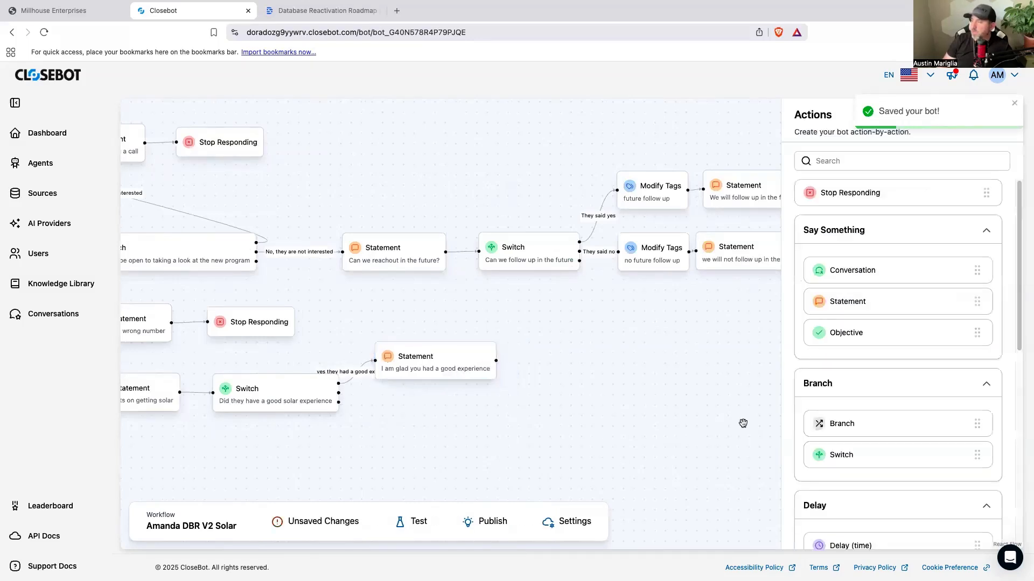
pyautogui.scroll(-5, 891, 474)
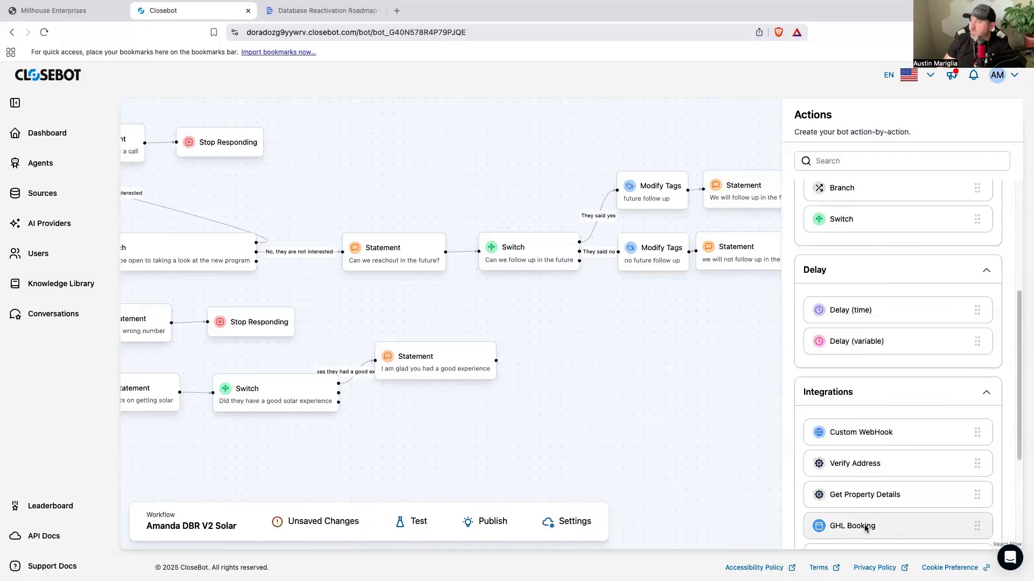
pyautogui.scroll(-3, 865, 511)
pyautogui.moveTo(868, 374); pyautogui.dragTo(741, 398)
pyautogui.scroll(10, 886, 448)
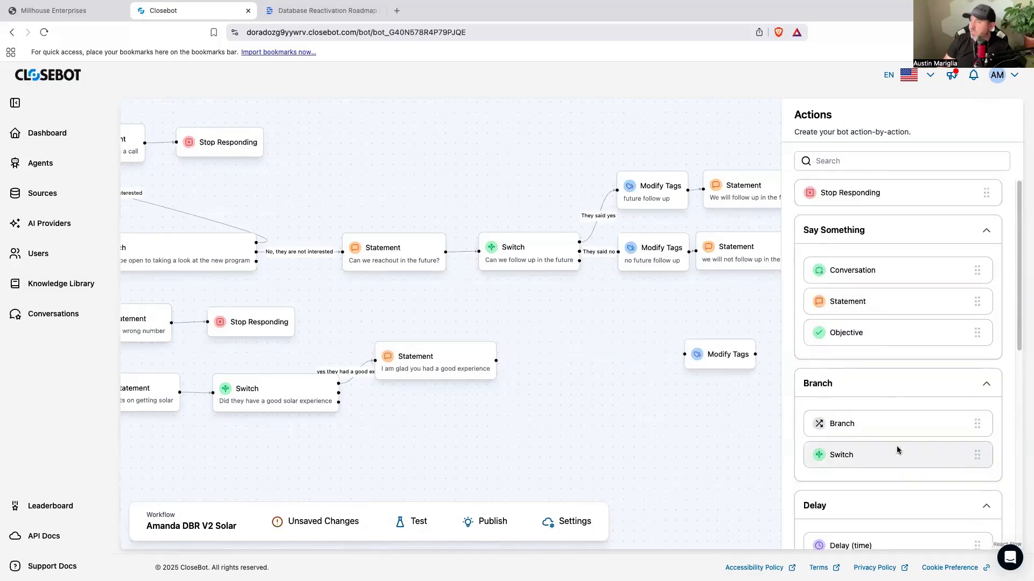
# Step: Connect a new Switch after the "I am glad you had a good experience" Statement and title it "Do they have a referral"
pyautogui.moveTo(848, 455); pyautogui.dragTo(564, 365)
pyautogui.moveTo(496, 361); pyautogui.dragTo(532, 360)
pyautogui.click(566, 360)
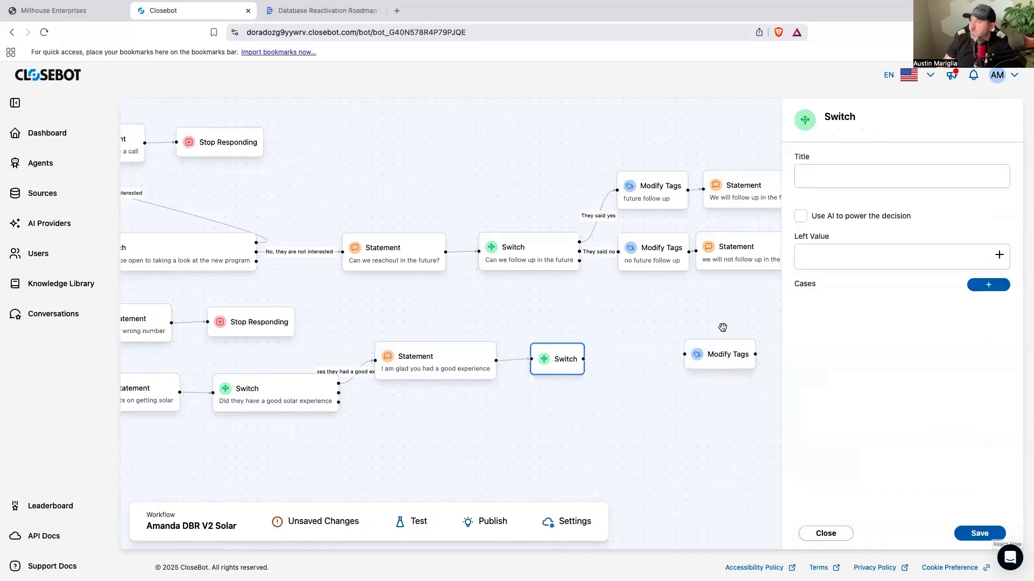
pyautogui.click(834, 177)
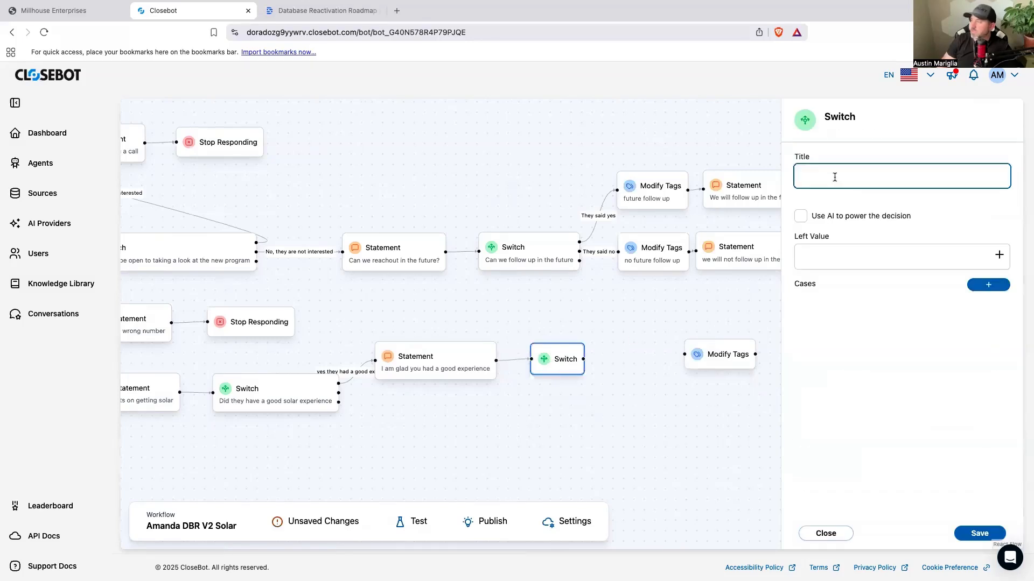
pyautogui.write('Do they have a ')
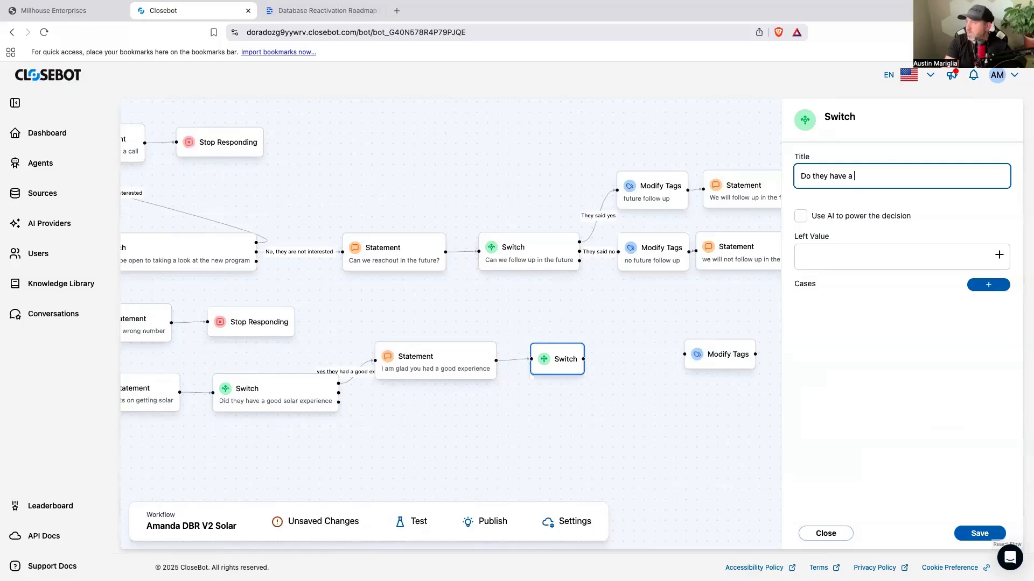
pyautogui.write('refferal')
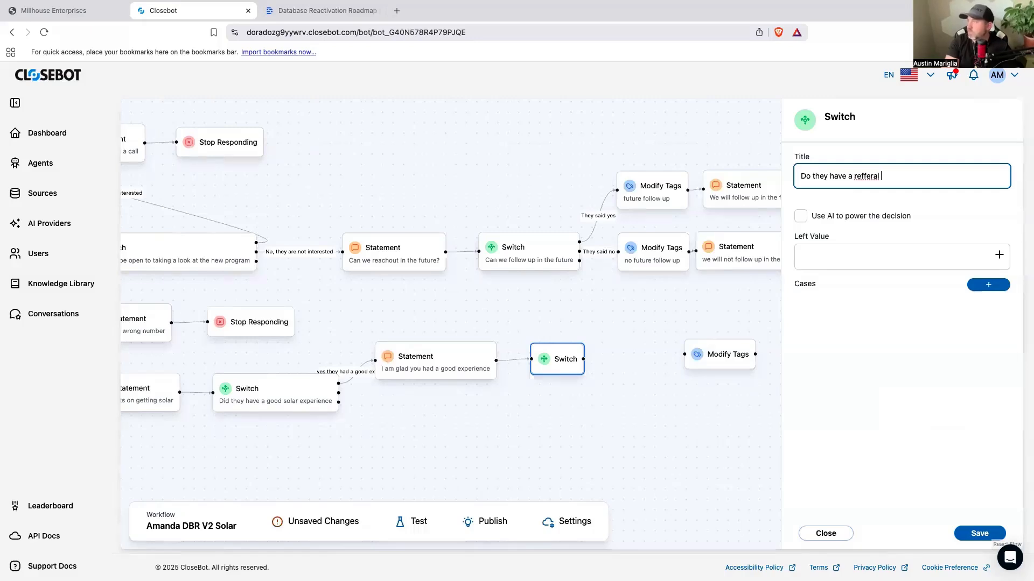
pyautogui.rightClick(868, 179)
pyautogui.click(888, 185)
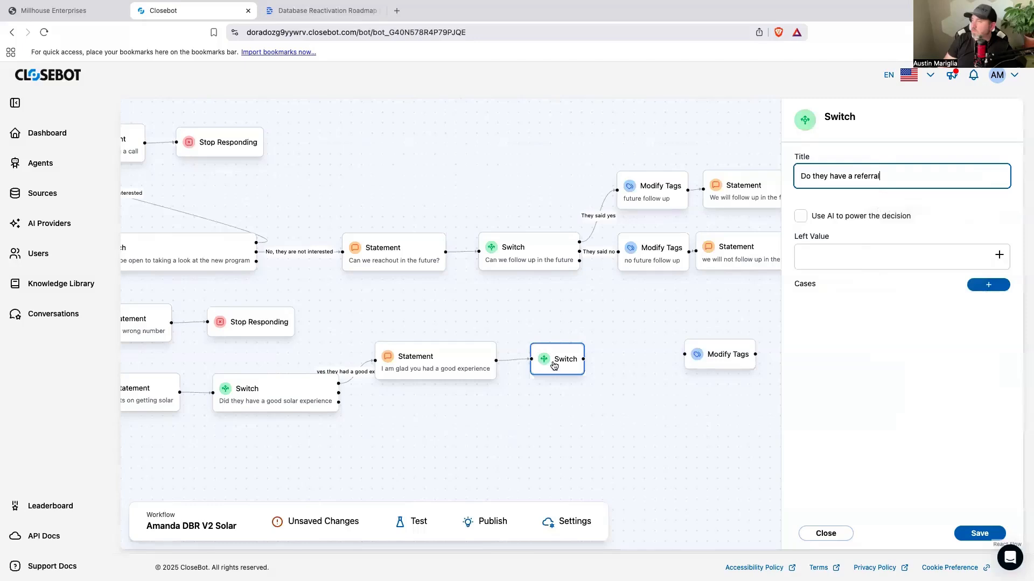
# Step: Enable AI for the referral Switch's decision and describe it as "Do they know anyone else that might be interested in solar"
pyautogui.click(801, 218)
pyautogui.click(832, 257)
pyautogui.write('Do they know anyone else that might be')
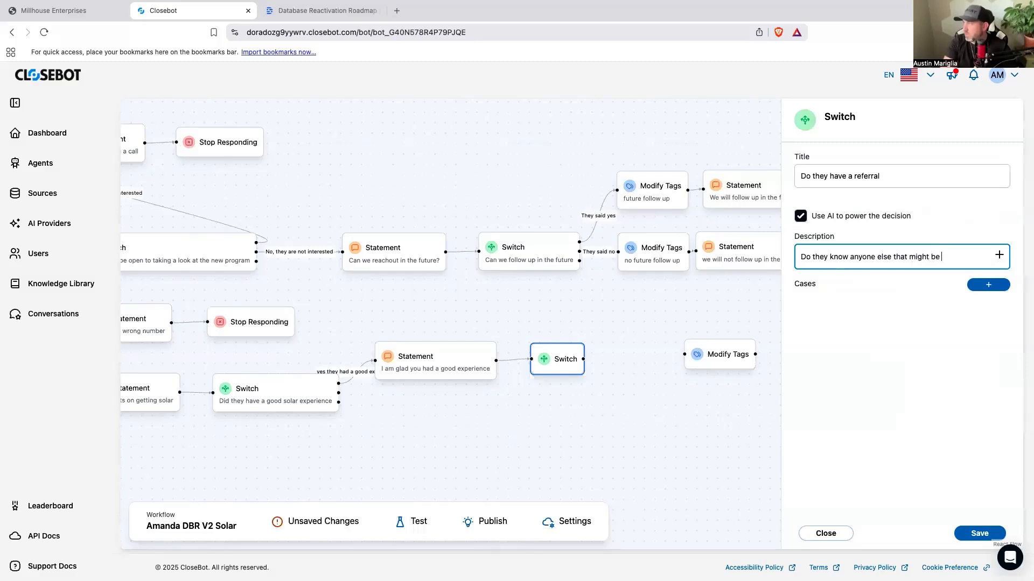
pyautogui.write('interested in')
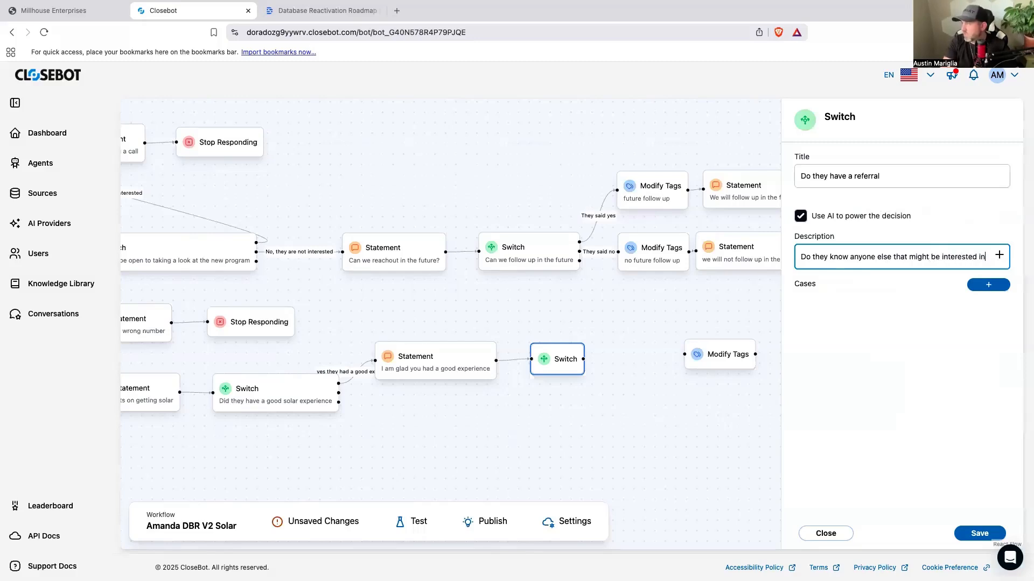
pyautogui.write(' solar')
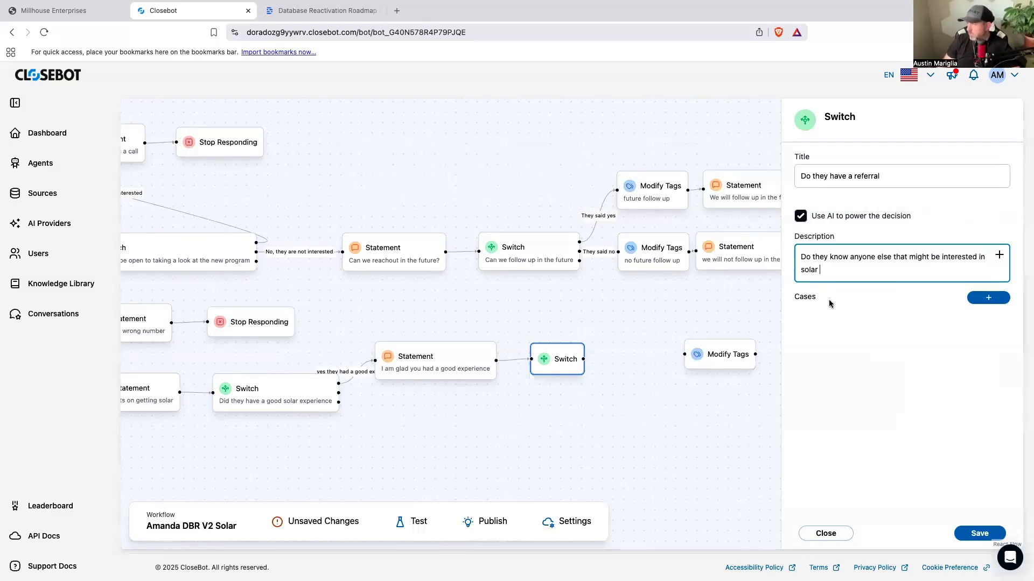
# Step: Add the cases "Yes they do" and "No they dont" to the referral Switch and save it
pyautogui.click(989, 301)
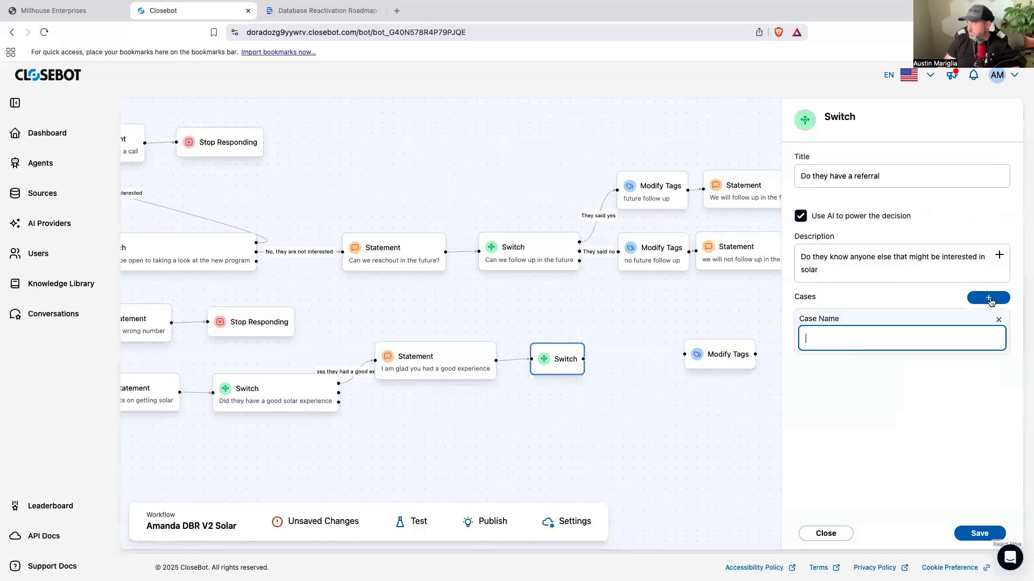
pyautogui.write('Yes they do')
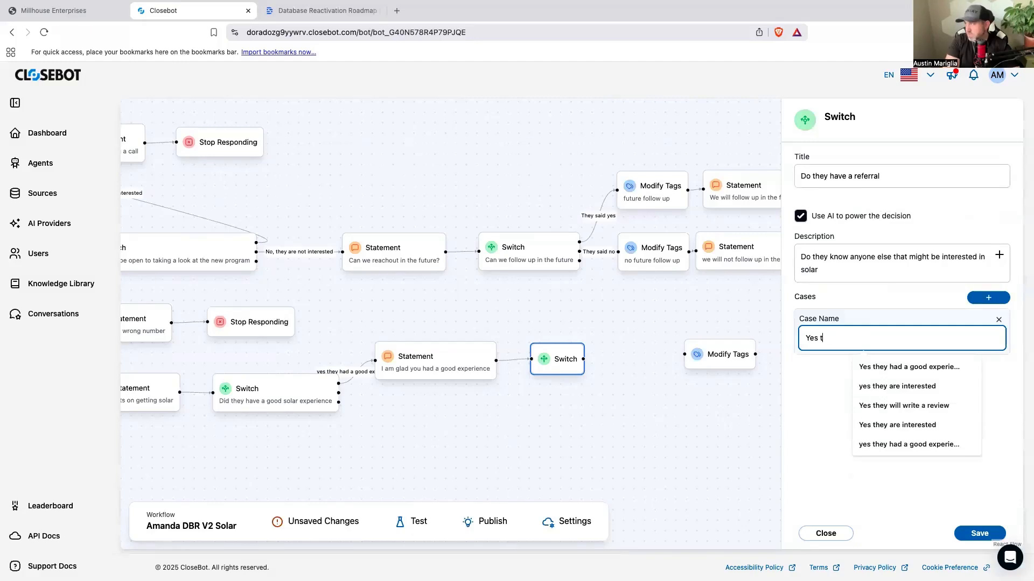
pyautogui.click(981, 304)
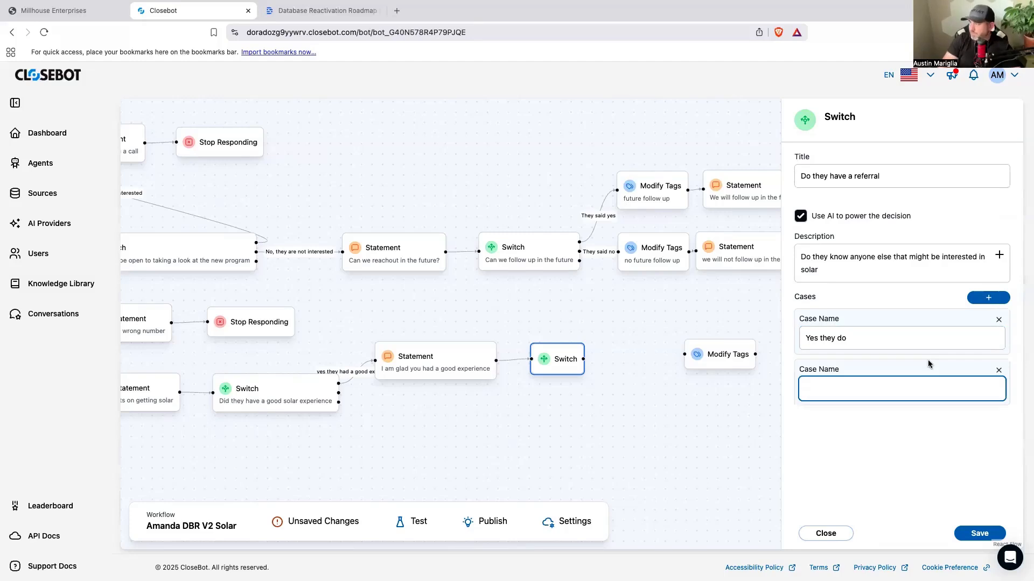
pyautogui.write('No they dont')
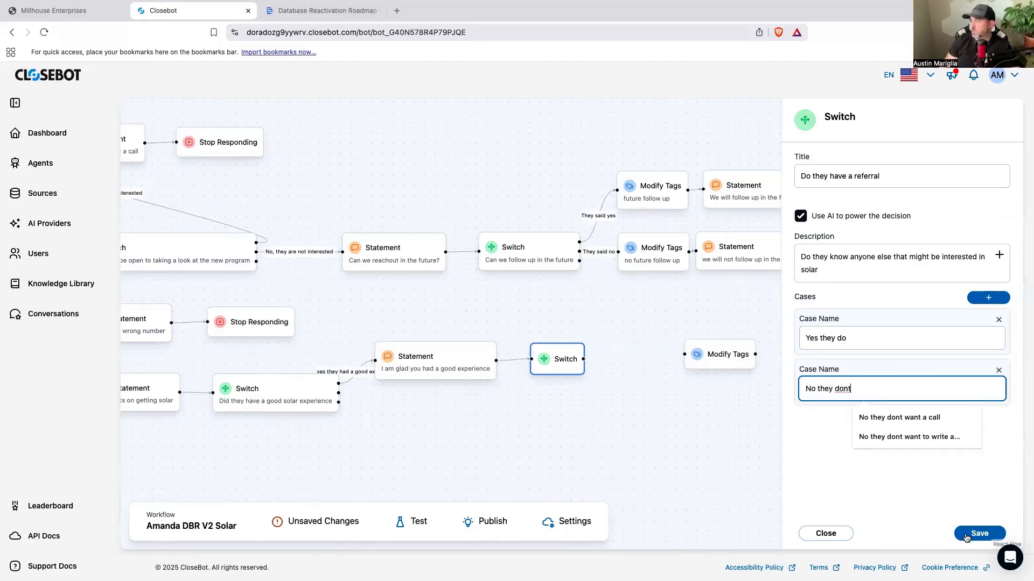
pyautogui.click(966, 536)
# Step: Connect the loose Modify Tags action to the referral Switch's "Yes they do" case and title it "possible referral"
pyautogui.moveTo(722, 354); pyautogui.dragTo(669, 334)
pyautogui.moveTo(598, 350); pyautogui.dragTo(631, 335)
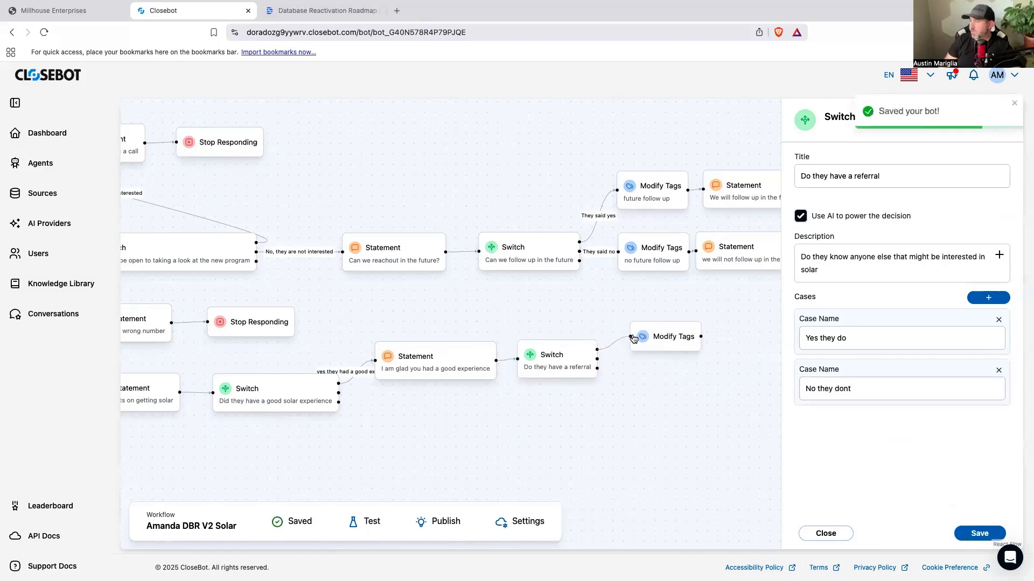
pyautogui.click(655, 340)
pyautogui.click(835, 187)
pyautogui.write('possible referall')
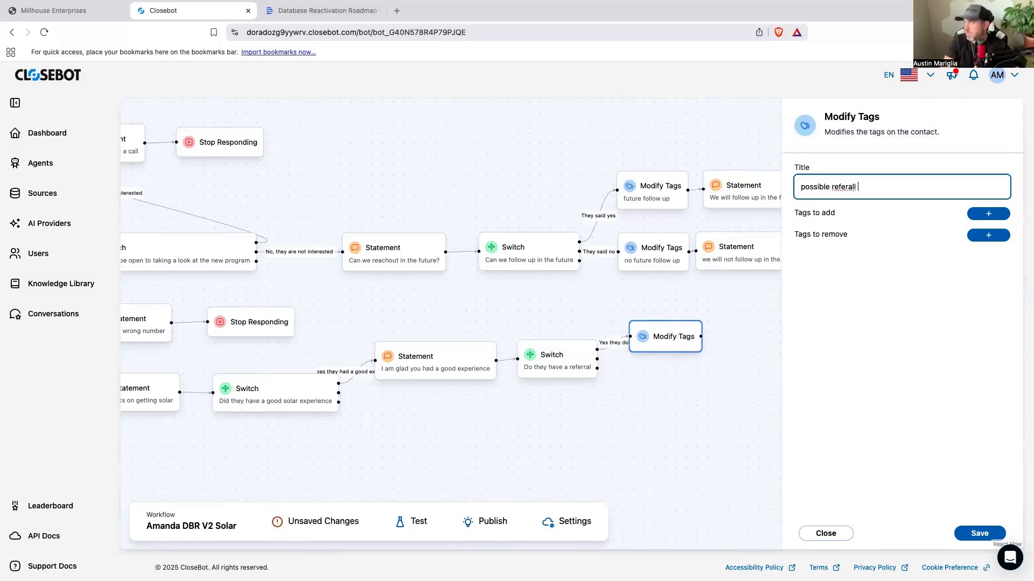
pyautogui.rightClick(853, 188)
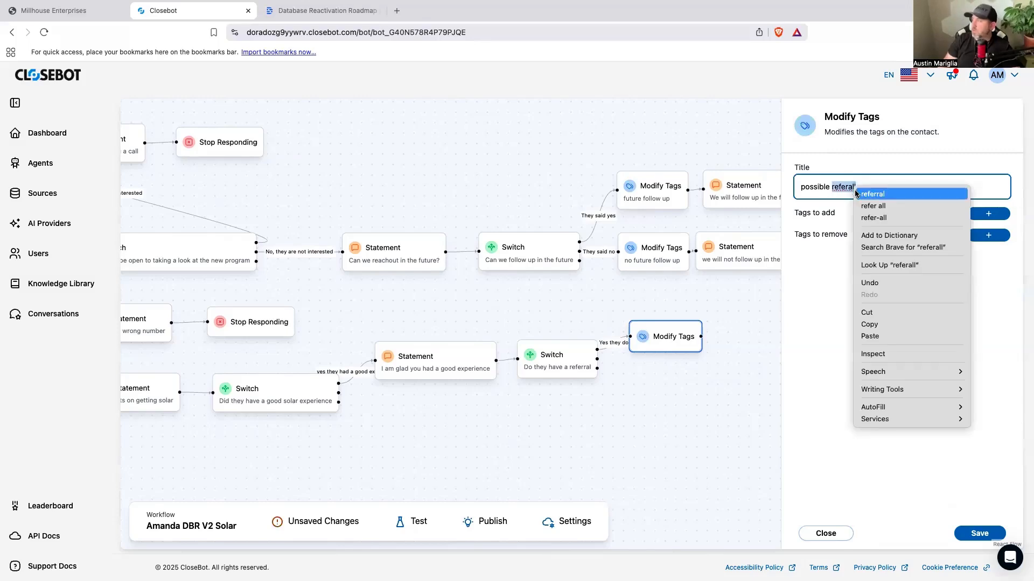
pyautogui.click(872, 194)
# Step: Add the tag "referralpossible" to the "possible referral" Modify Tags action and save it
pyautogui.moveTo(852, 184); pyautogui.dragTo(836, 187)
pyautogui.rightClick(844, 188)
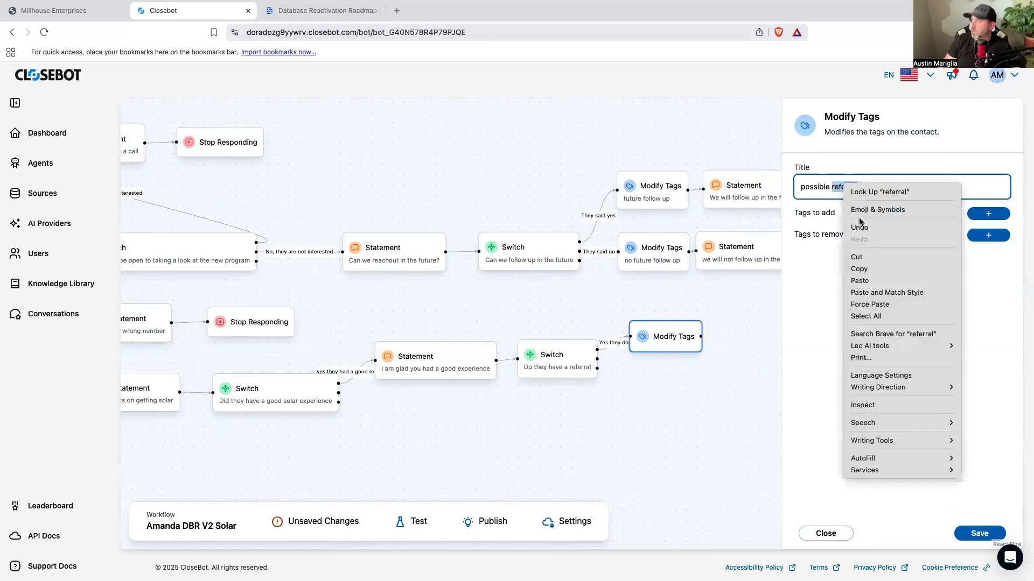
pyautogui.click(870, 269)
pyautogui.click(977, 213)
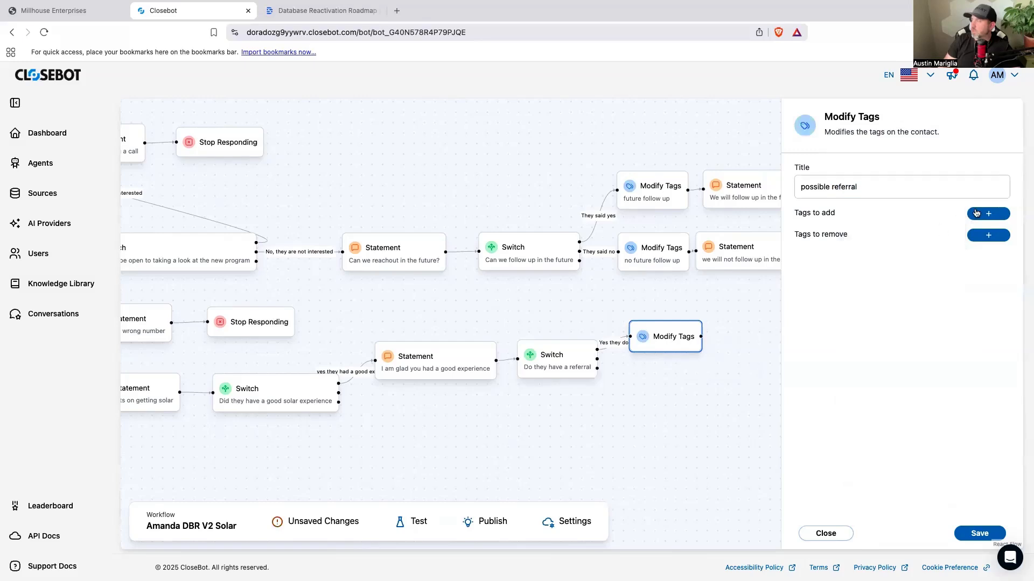
pyautogui.click(863, 252)
pyautogui.press('super+v')
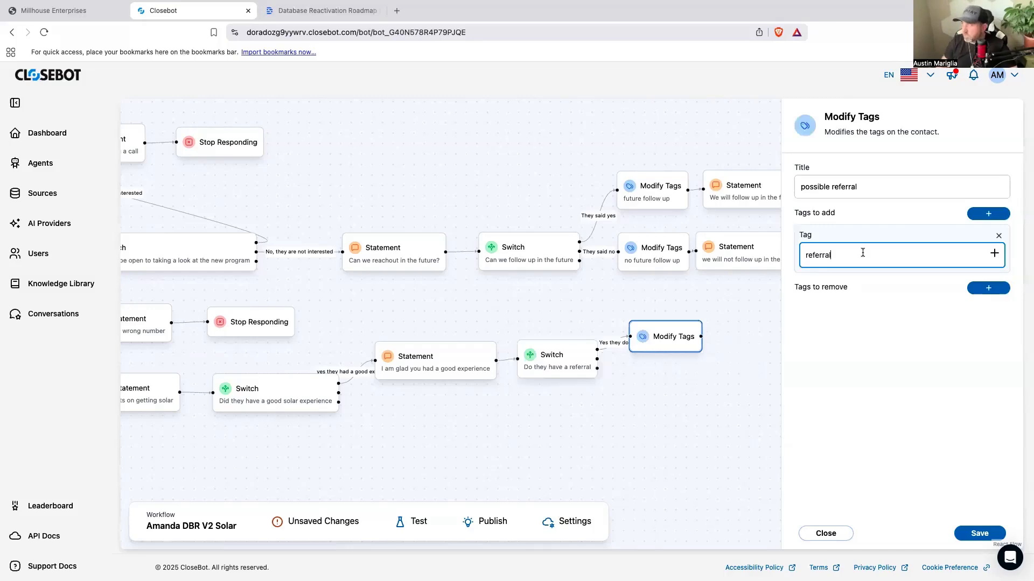
pyautogui.write('possible')
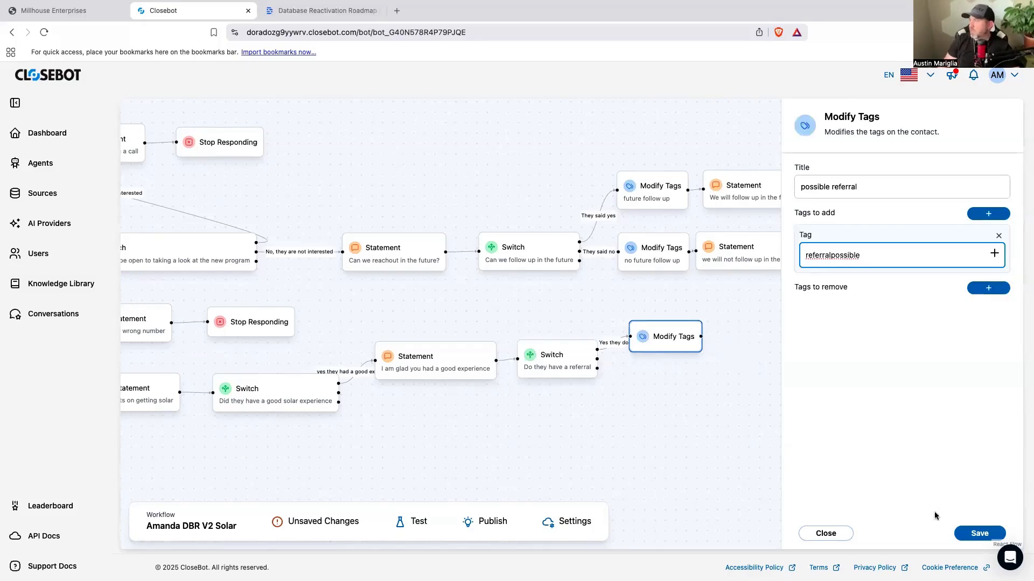
pyautogui.click(975, 533)
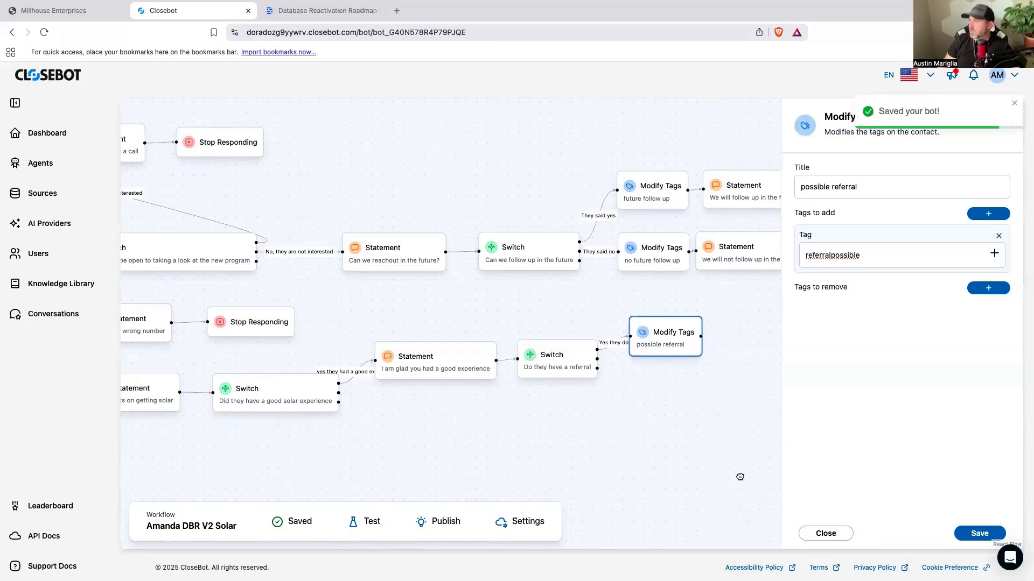
# Step: Shift the "possible referral" action slightly and connect a new Statement to the referral Switch's "No they dont" case
pyautogui.moveTo(741, 478); pyautogui.dragTo(653, 443)
pyautogui.moveTo(616, 406); pyautogui.dragTo(600, 404)
pyautogui.moveTo(572, 309); pyautogui.dragTo(583, 306)
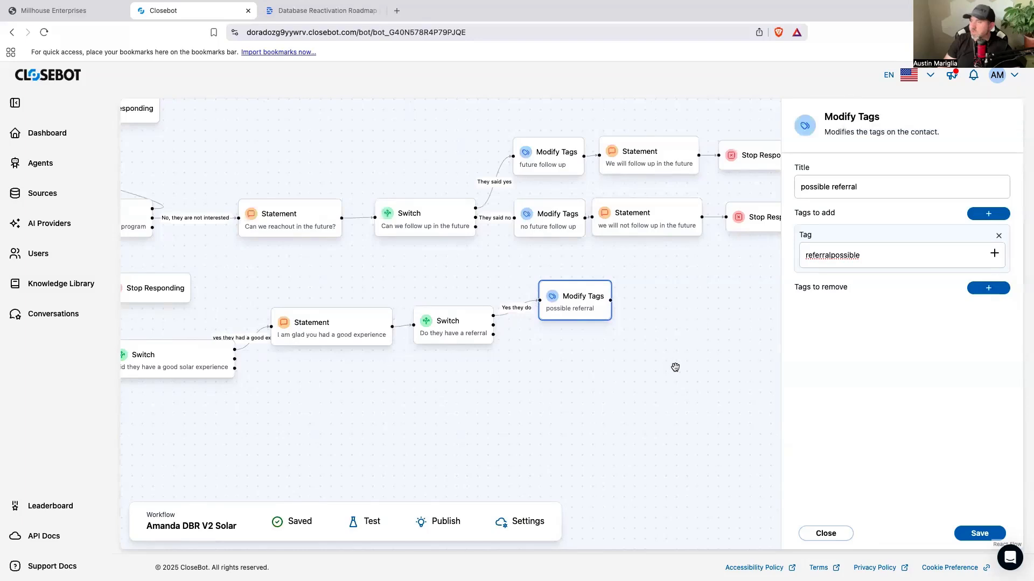
pyautogui.click(651, 387)
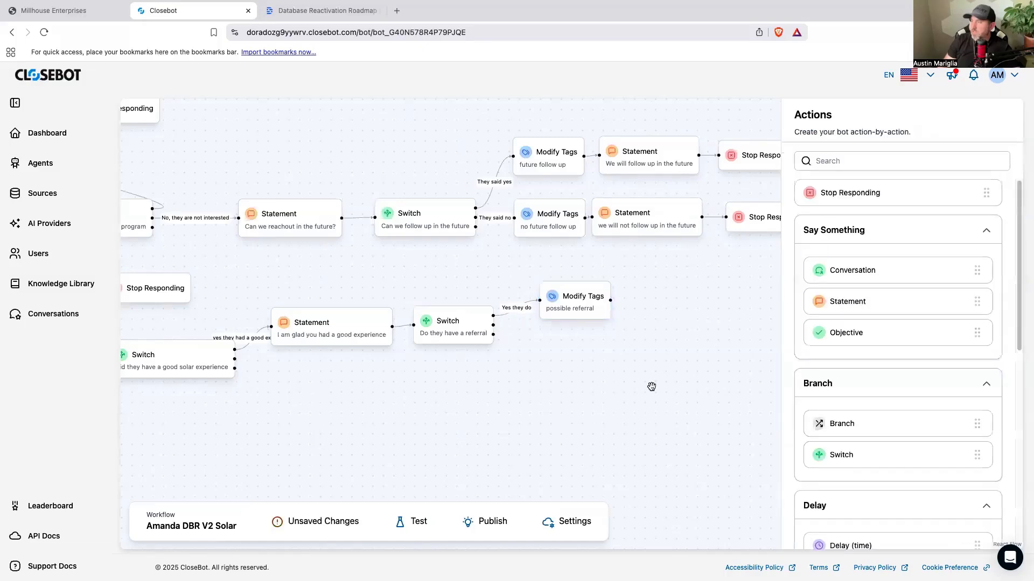
pyautogui.moveTo(863, 308); pyautogui.dragTo(639, 365)
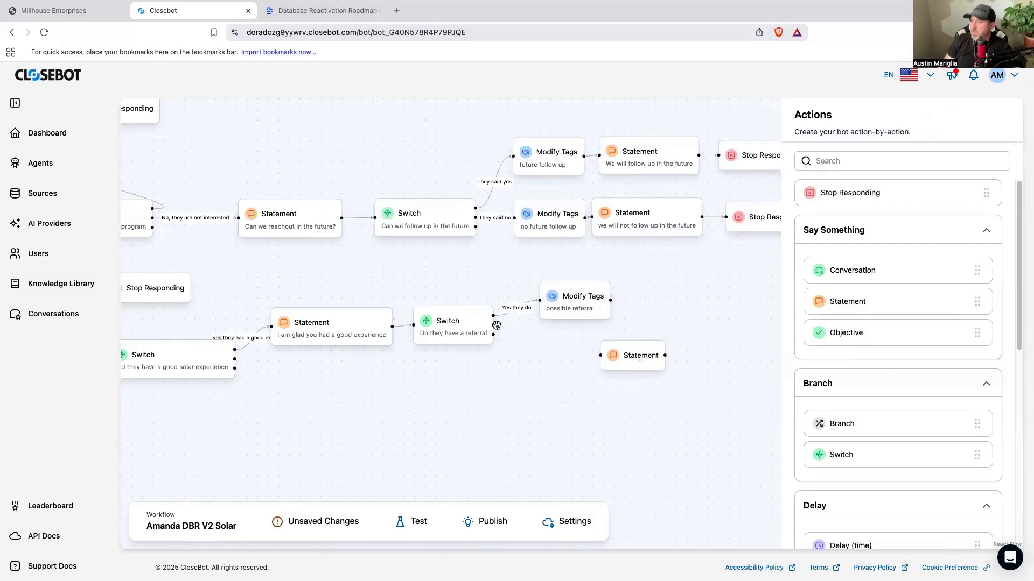
pyautogui.moveTo(492, 325); pyautogui.dragTo(575, 349)
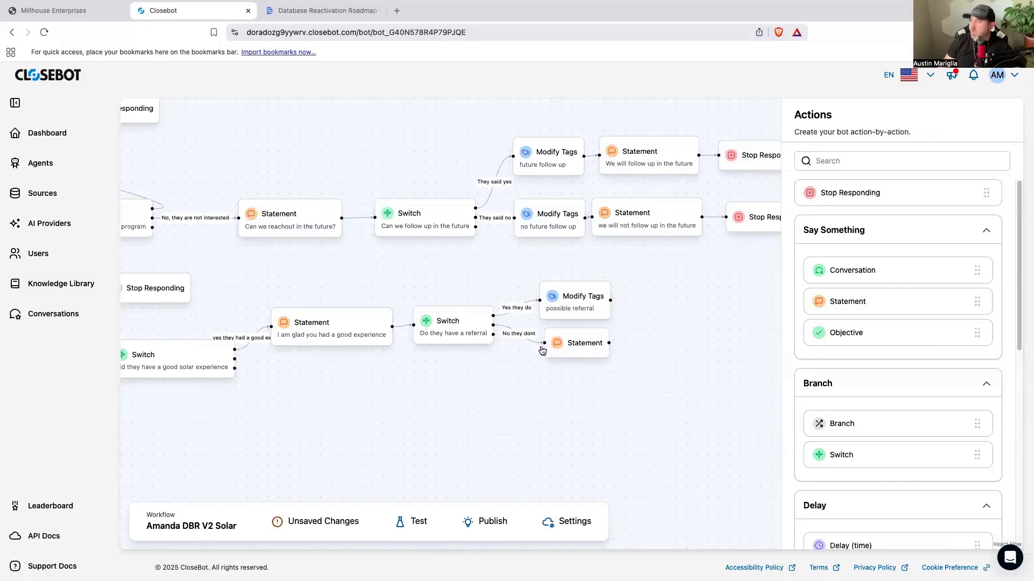
pyautogui.moveTo(575, 346); pyautogui.dragTo(577, 345)
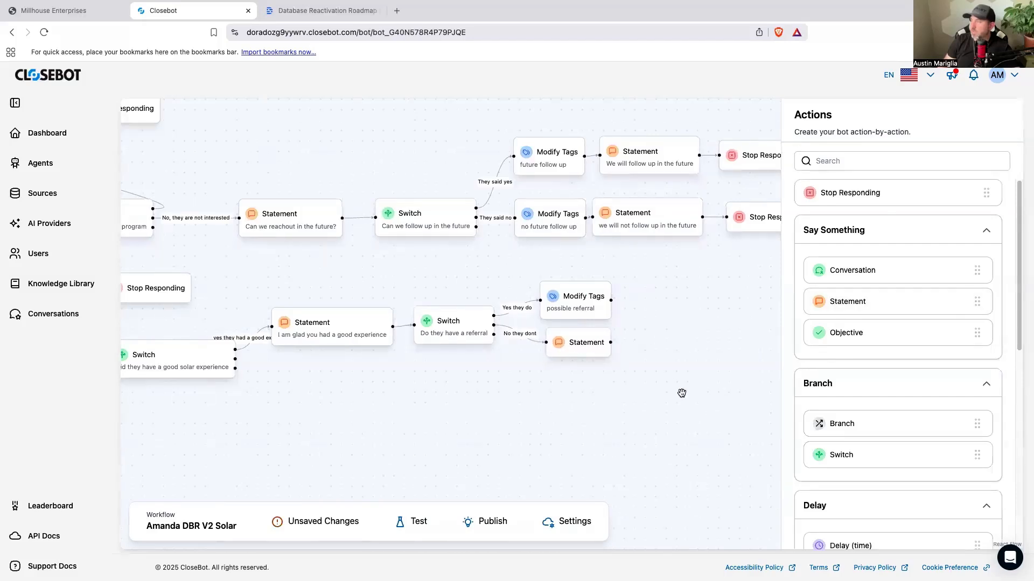
# Step: Title the Statement on the "No they dont" branch "they dont know anyone"
pyautogui.click(578, 349)
pyautogui.click(832, 181)
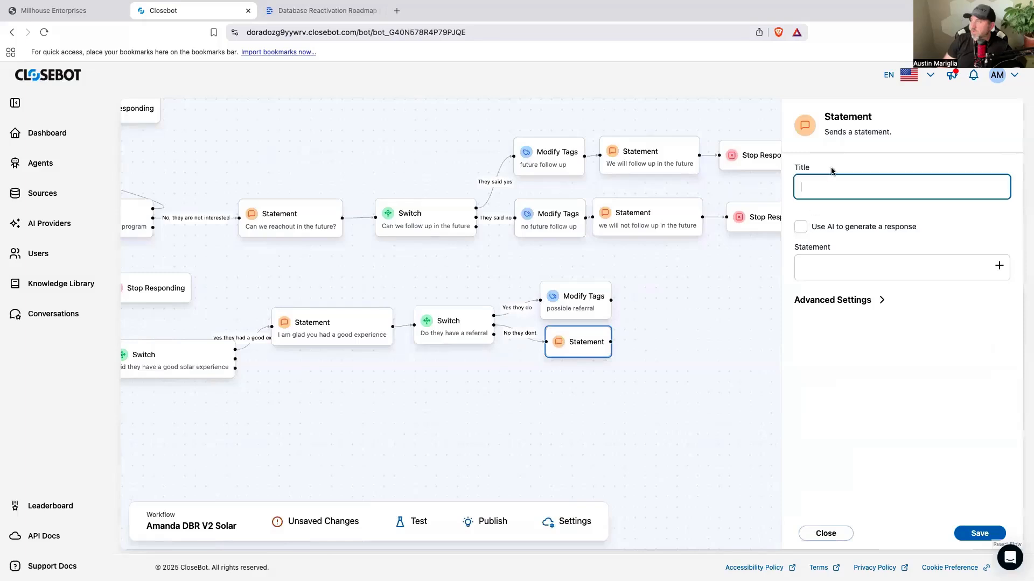
pyautogui.write('they dont know anyone')
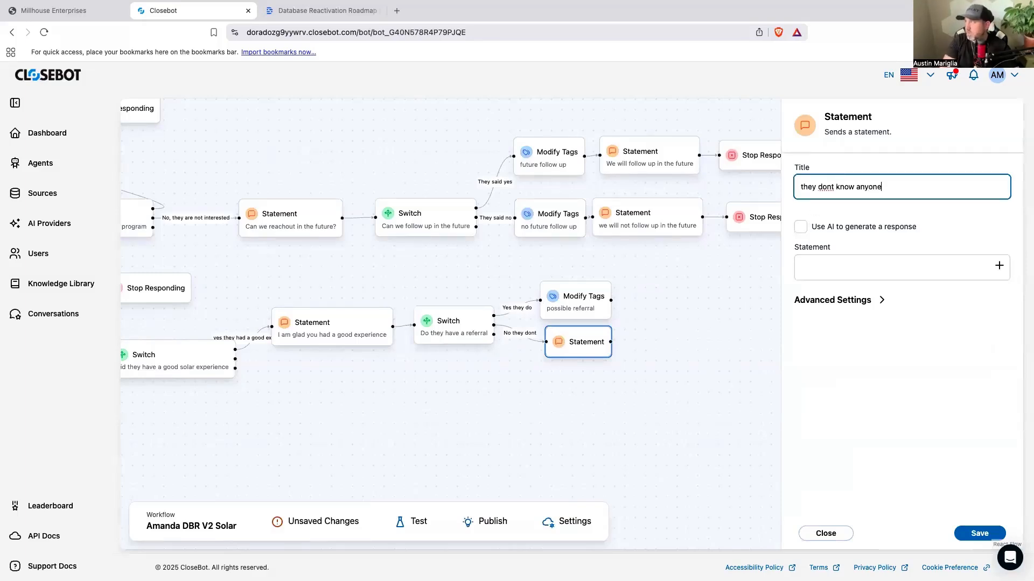
# Step: Write the message "Ok, no worries. If you happen to think of anyone, you know where to find me. Have a blessed rest of your day"
pyautogui.click(797, 269)
pyautogui.click(832, 264)
pyautogui.write('Ok, no')
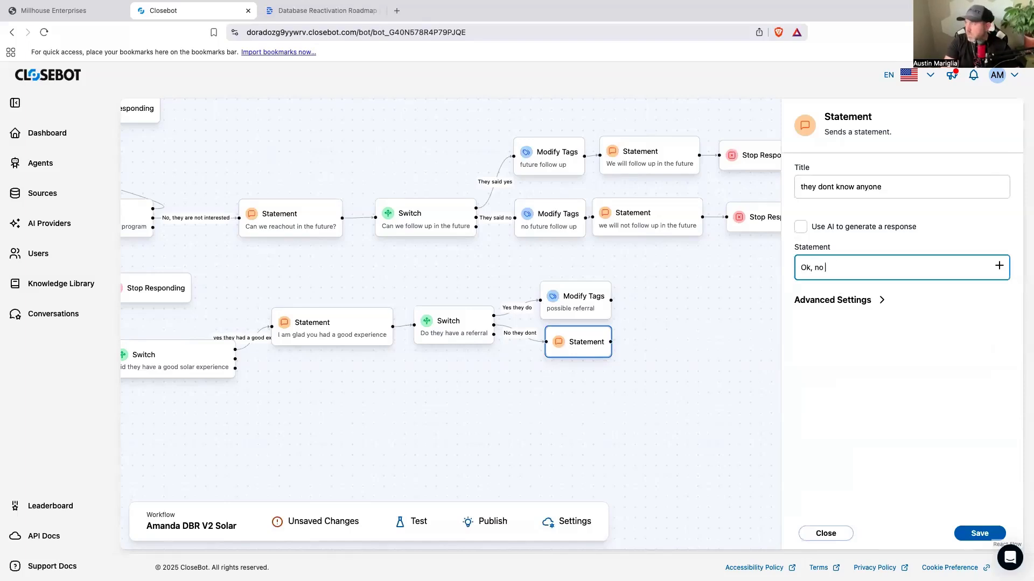
pyautogui.write(' worries. If you haven')
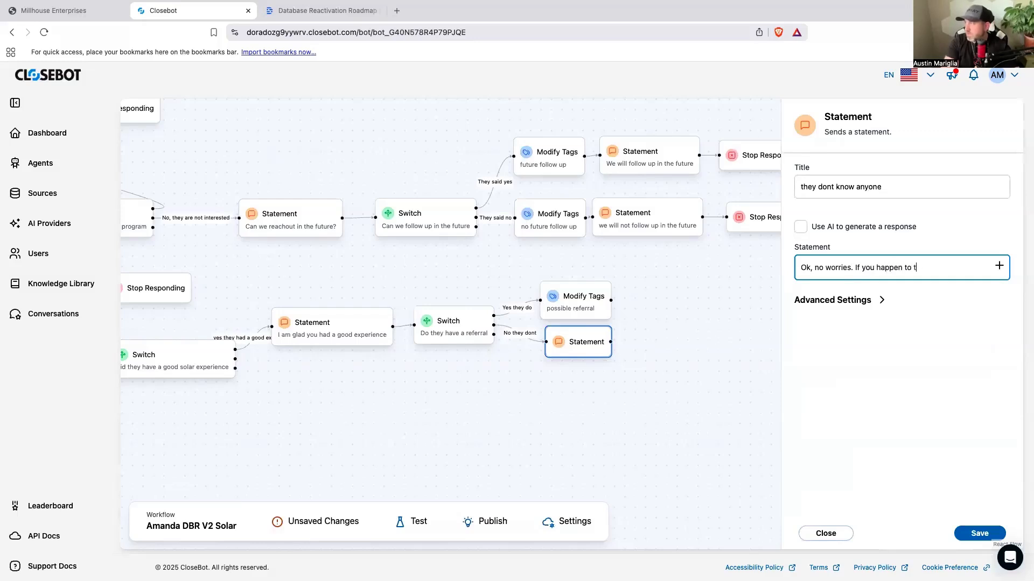
pyautogui.write(' to think of anyone, you know where to f')
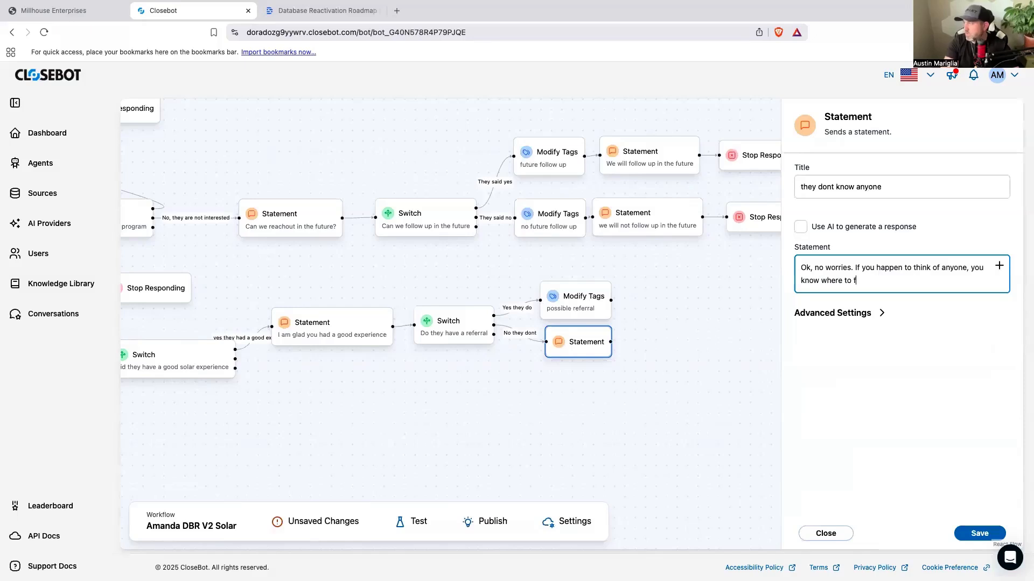
pyautogui.write('ind me. Have a blessed r')
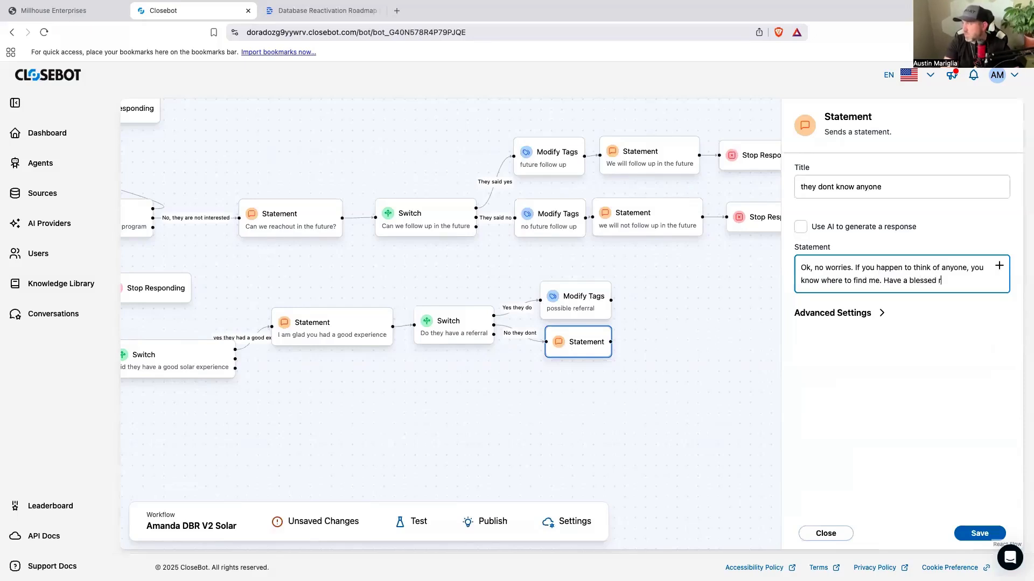
pyautogui.write('est of your day')
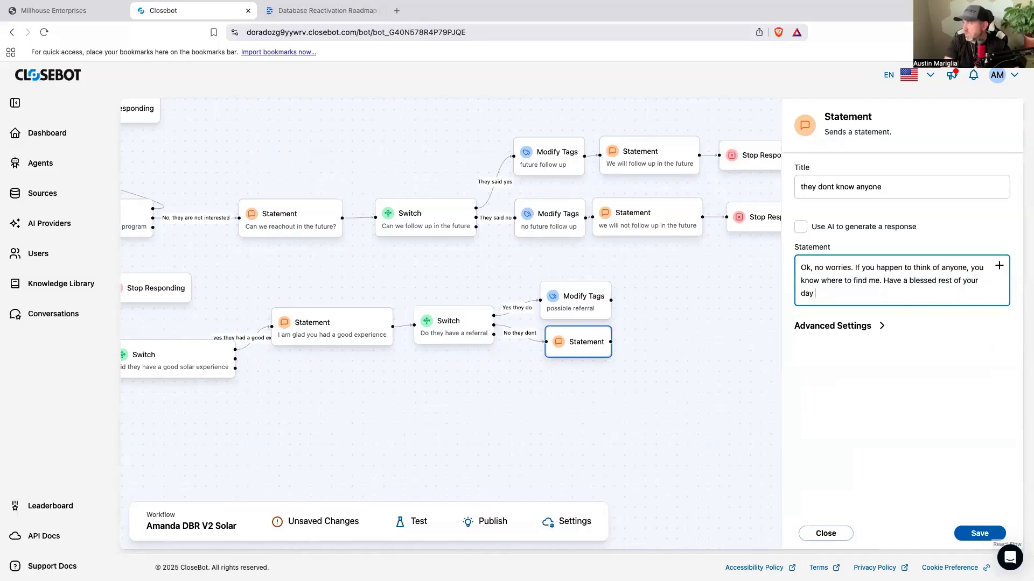
# Step: Append the Contact.First Name variable to the "they dont know anyone" message, save the Statement and close its settings
pyautogui.click(997, 266)
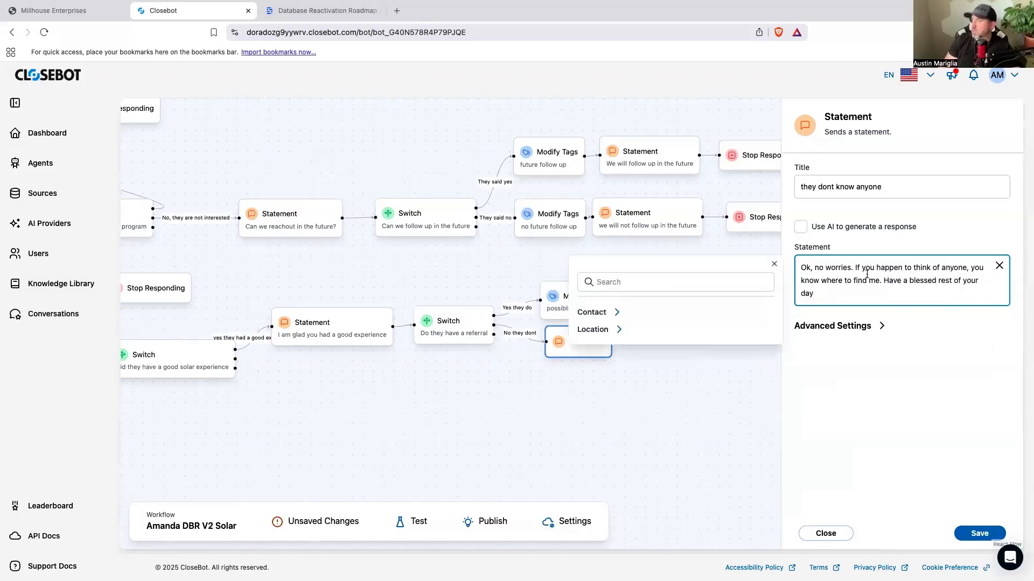
pyautogui.click(619, 311)
pyautogui.click(623, 330)
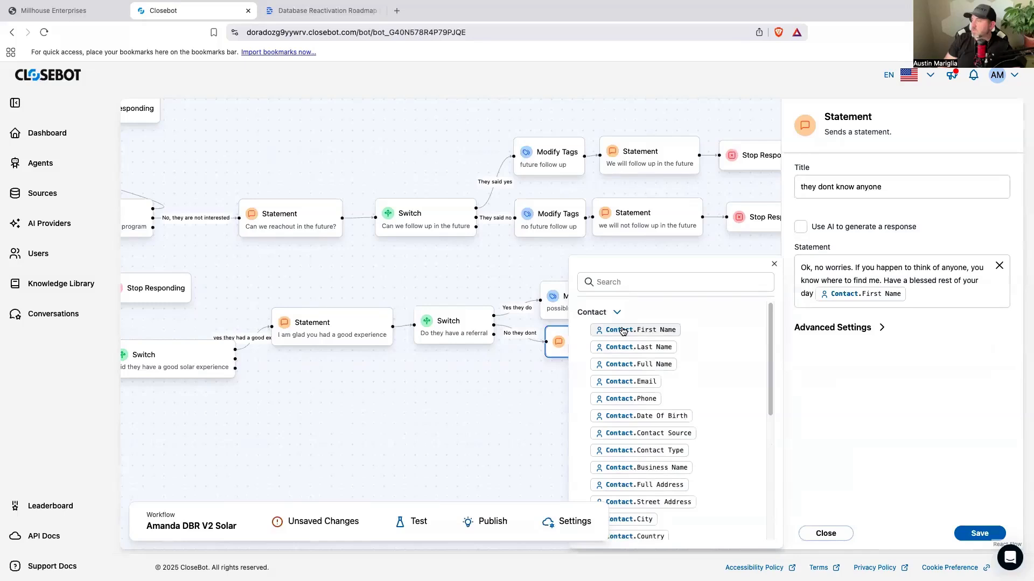
pyautogui.click(860, 328)
pyautogui.click(801, 359)
pyautogui.click(981, 531)
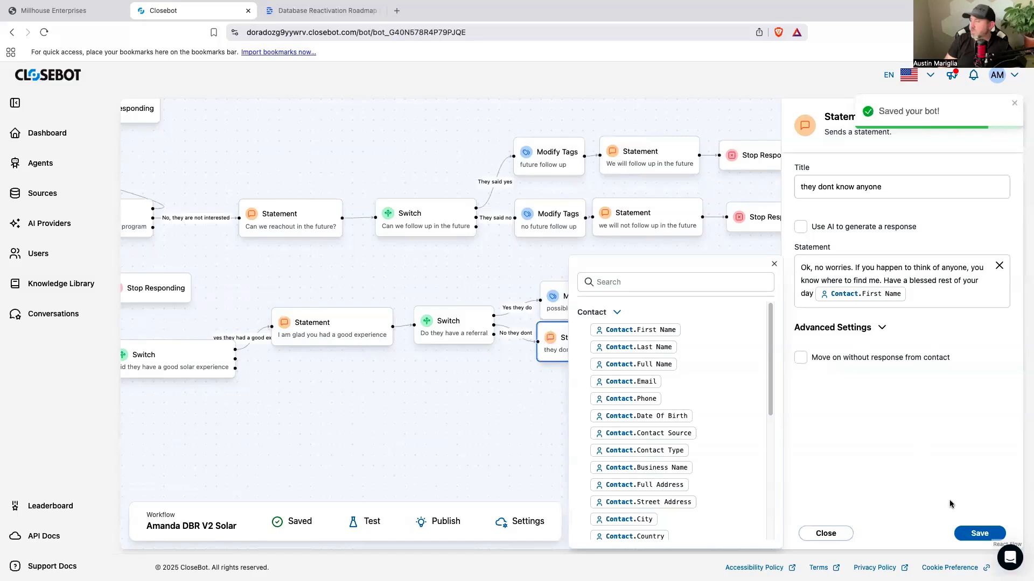
pyautogui.click(774, 263)
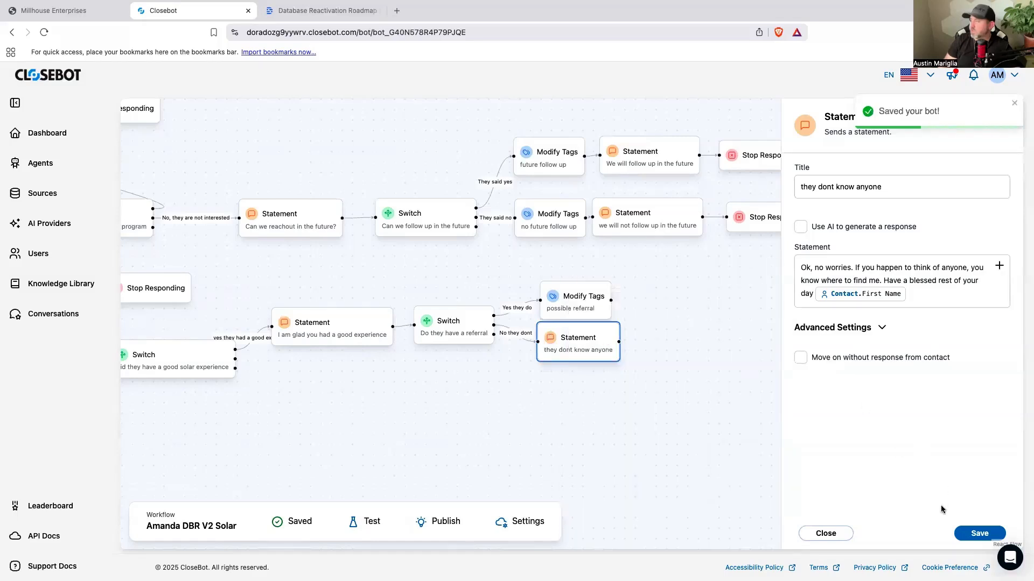
pyautogui.click(849, 533)
# Step: Space the two referral branches apart and connect a new Objective after the "possible referral" Modify Tags action
pyautogui.moveTo(592, 348); pyautogui.dragTo(590, 361)
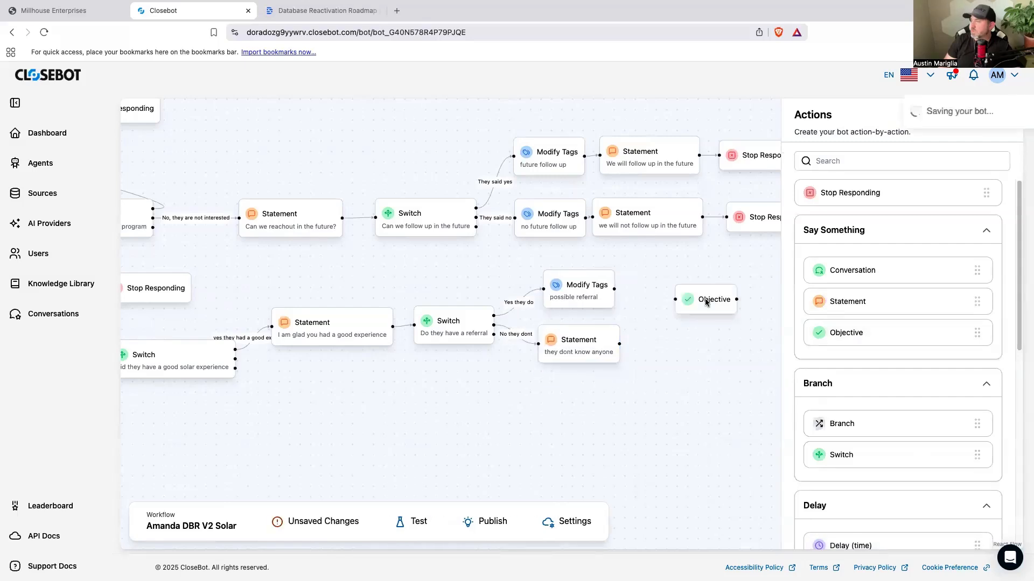
pyautogui.moveTo(698, 301); pyautogui.dragTo(668, 291)
pyautogui.click(675, 293)
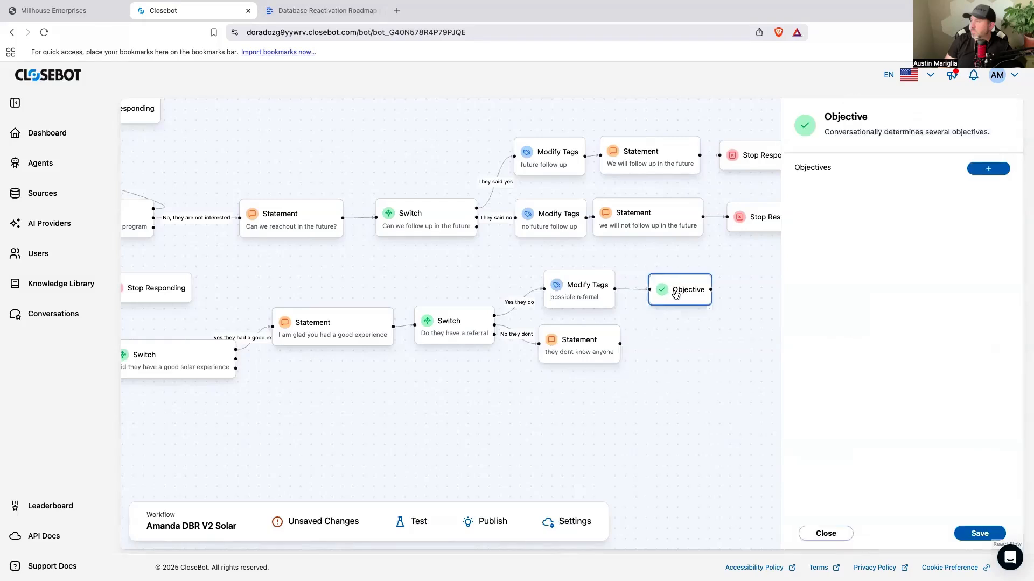
# Step: Add an entry to the new Objective and examine which contact fields are available as its output variable
pyautogui.click(988, 170)
pyautogui.click(916, 207)
pyautogui.scroll(1, 918, 257)
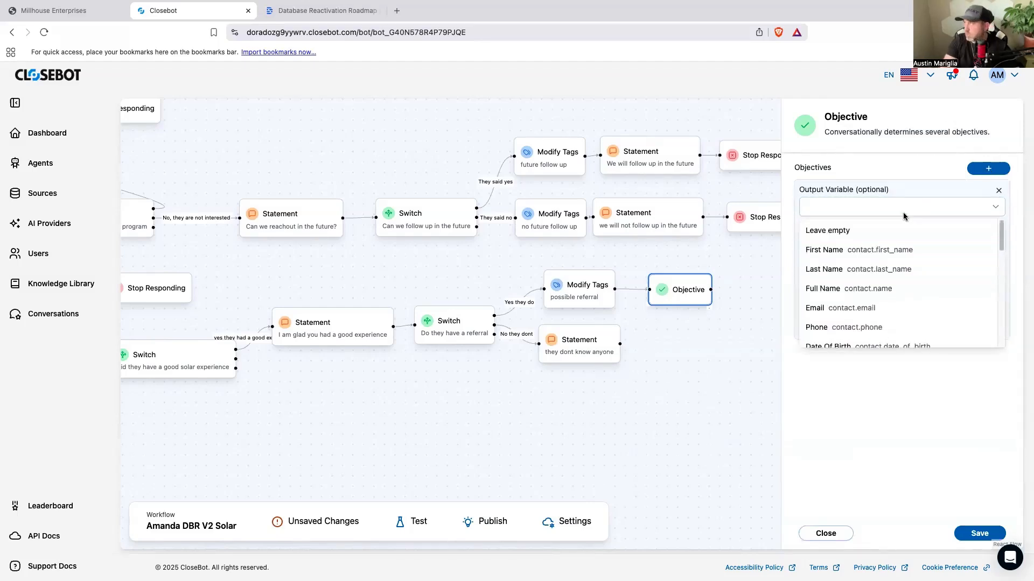
pyautogui.scroll(-3, 898, 303)
pyautogui.scroll(-3, 898, 304)
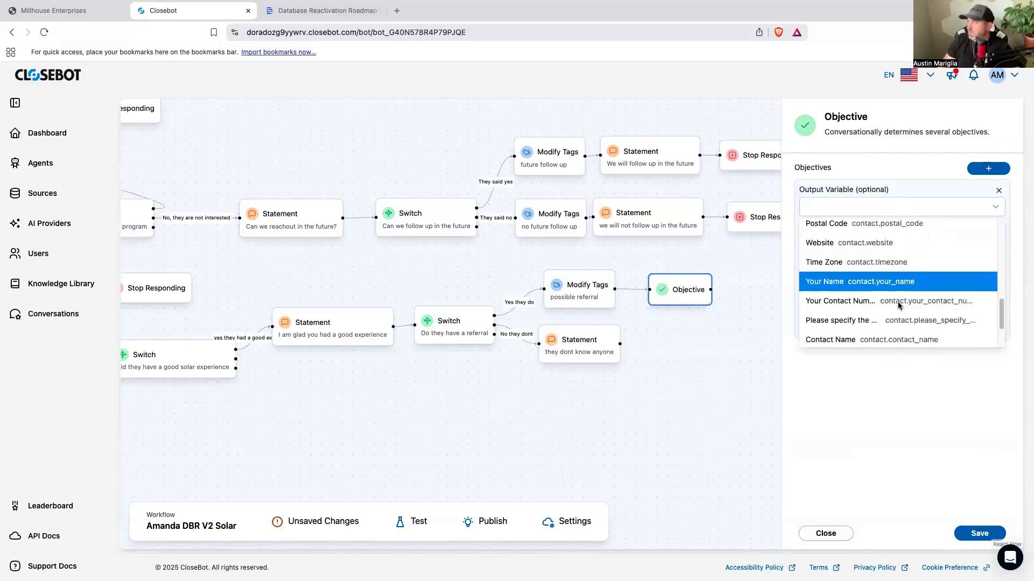
pyautogui.scroll(5, 897, 312)
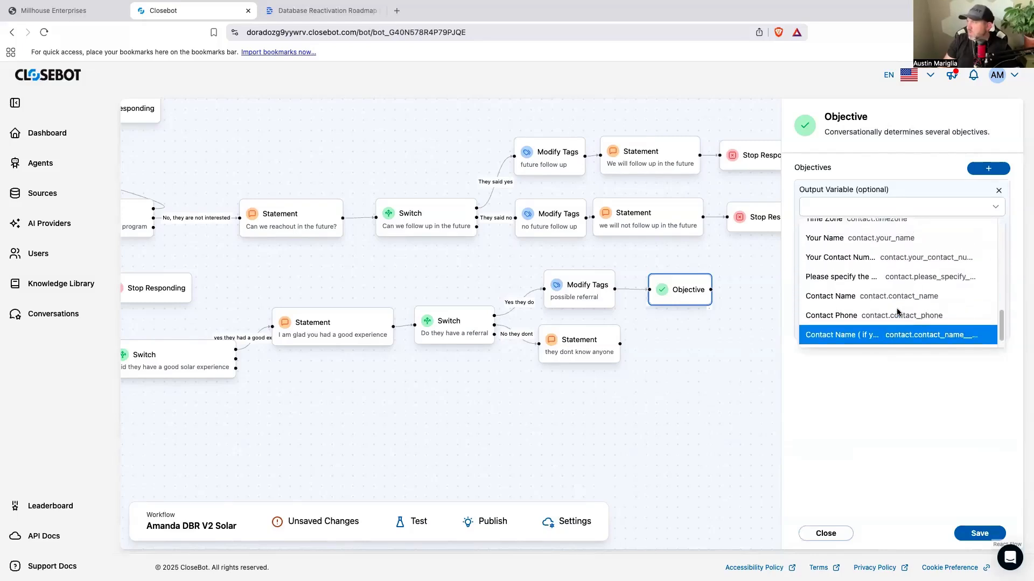
pyautogui.scroll(5, 897, 313)
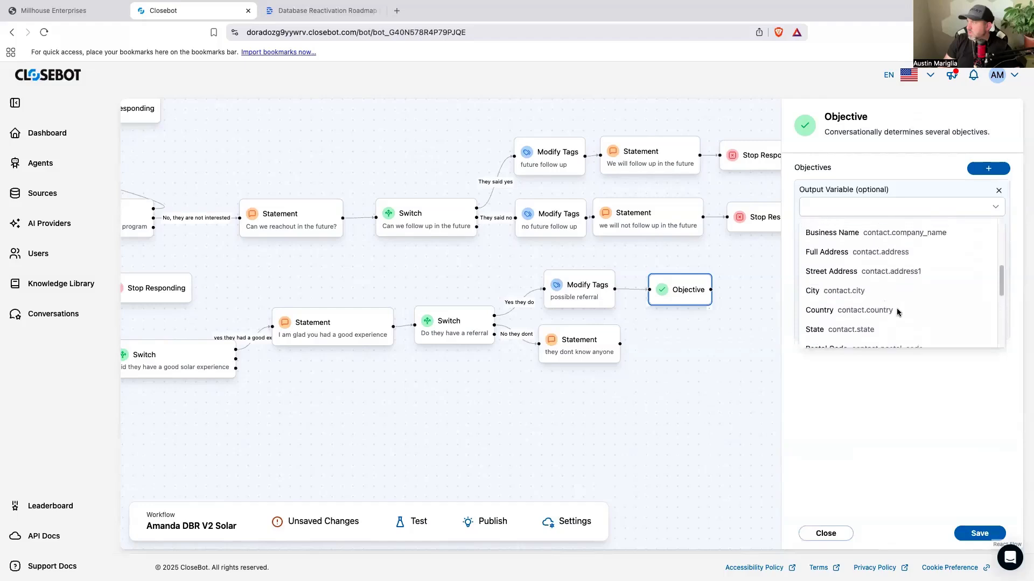
pyautogui.scroll(2, 897, 312)
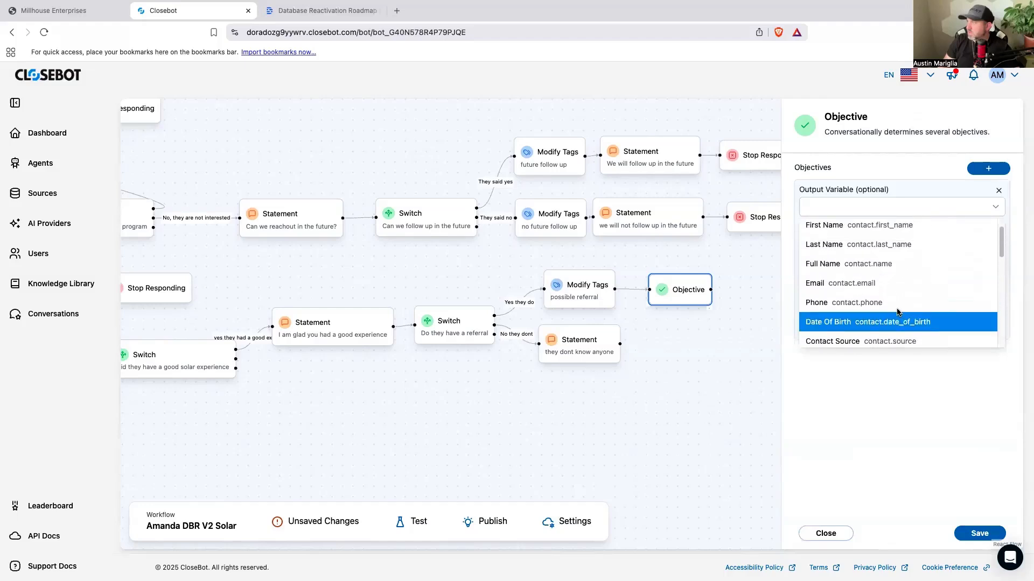
pyautogui.scroll(-5, 897, 312)
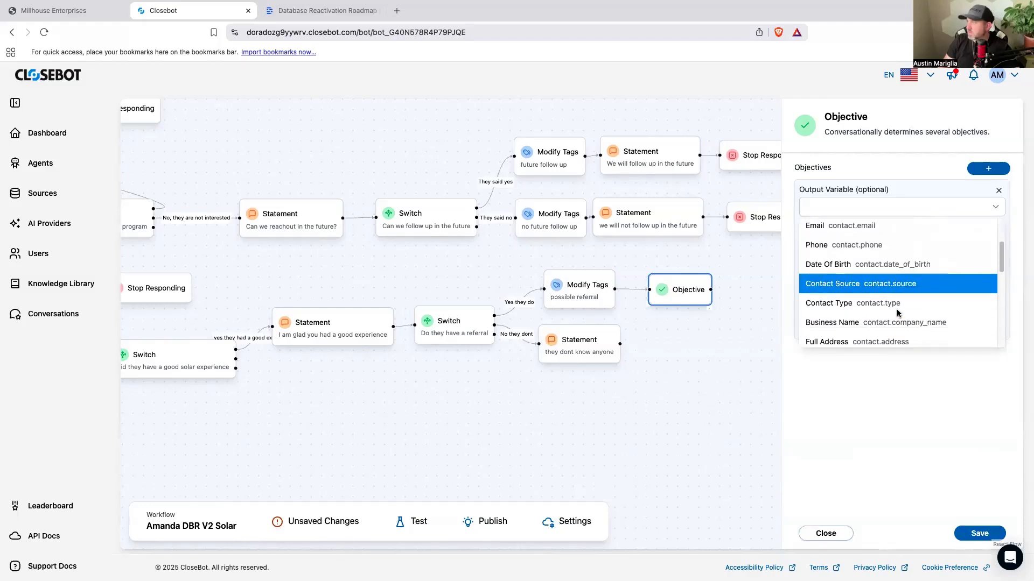
pyautogui.scroll(-2, 897, 312)
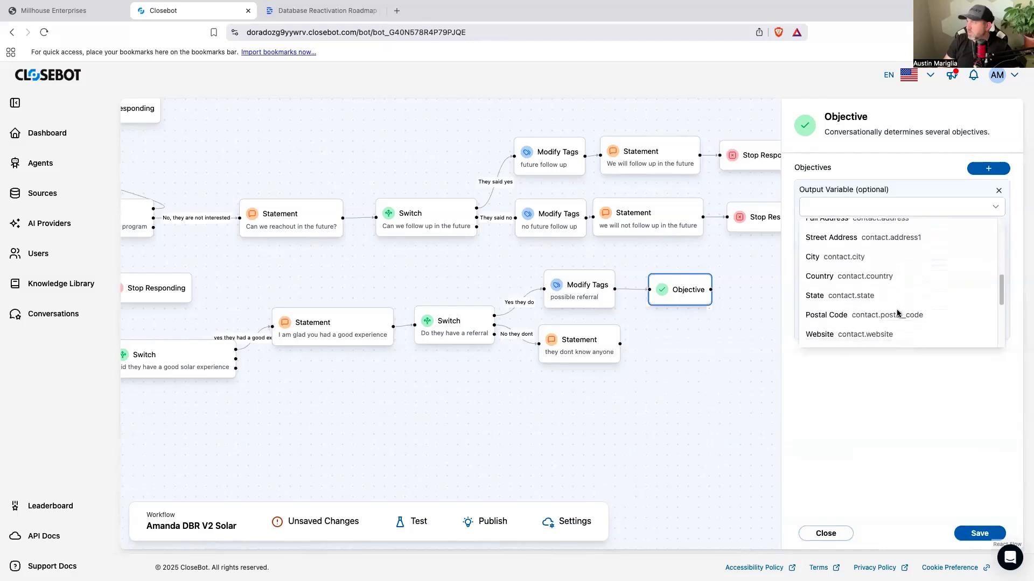
pyautogui.scroll(-2, 897, 312)
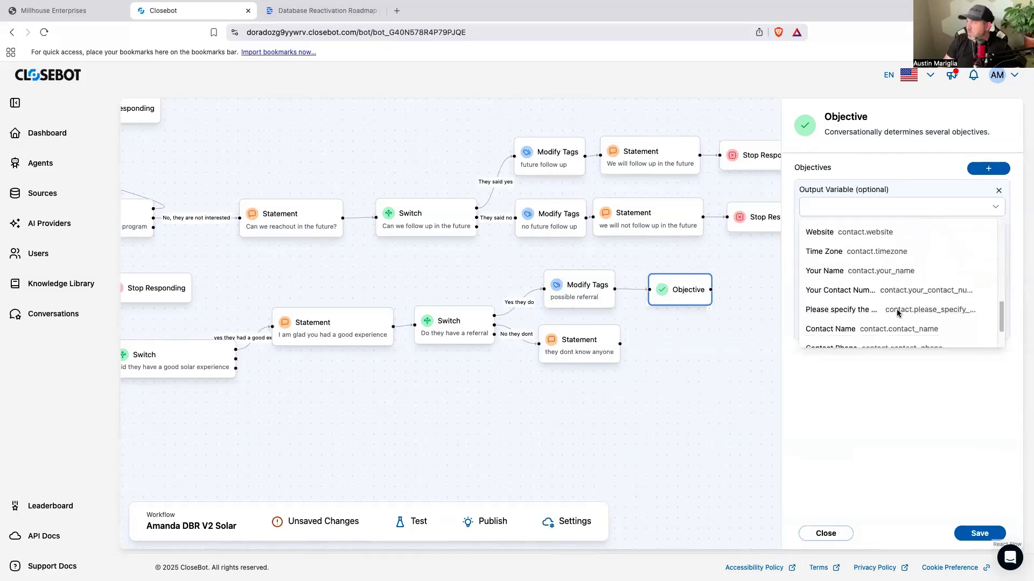
pyautogui.scroll(-3, 897, 313)
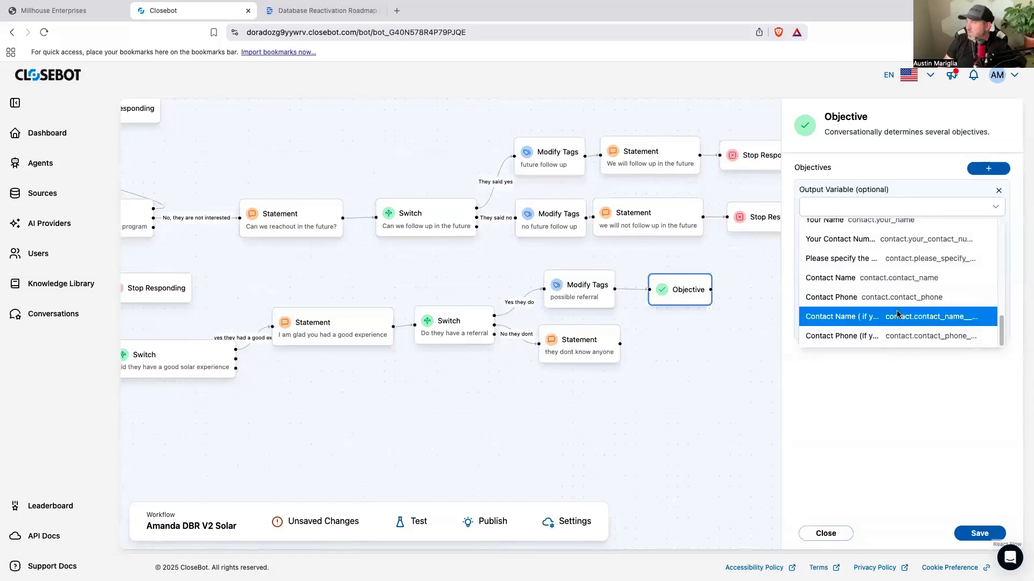
pyautogui.click(858, 384)
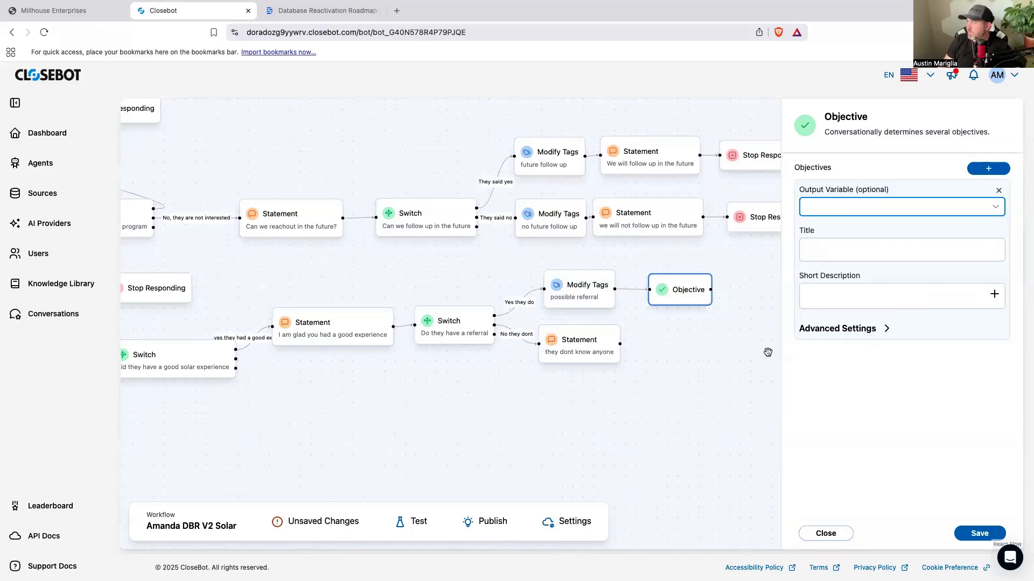
pyautogui.click(728, 361)
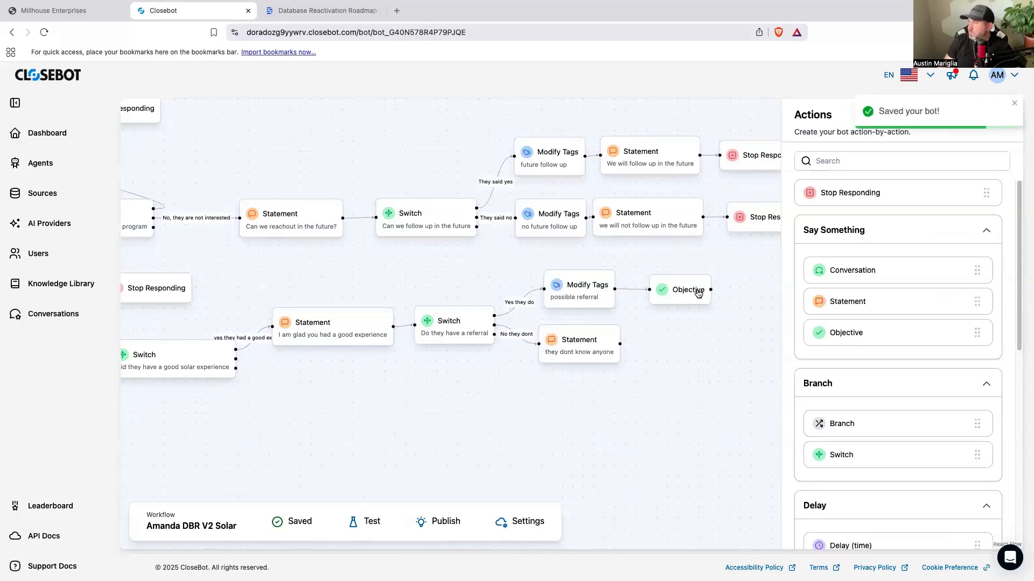
# Step: Delete the untitled Objective that follows the "possible referral" Modify Tags action
pyautogui.click(698, 295)
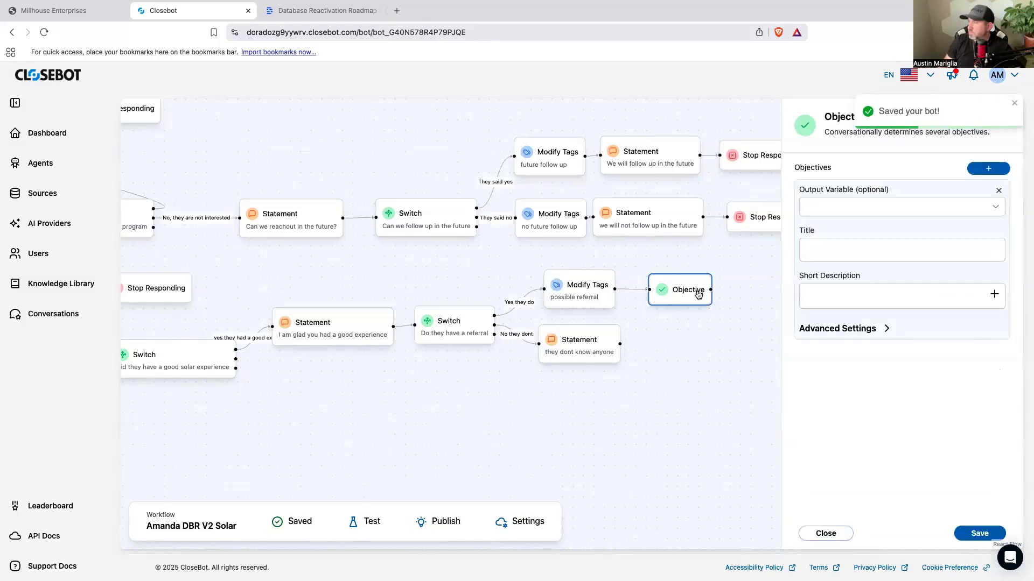
pyautogui.press('BackSpace')
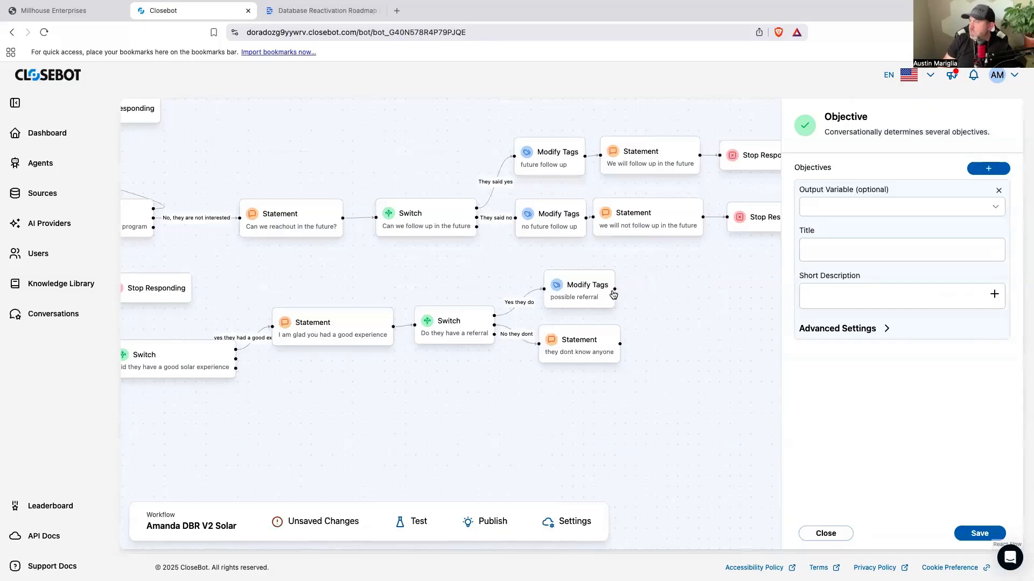
pyautogui.click(615, 288)
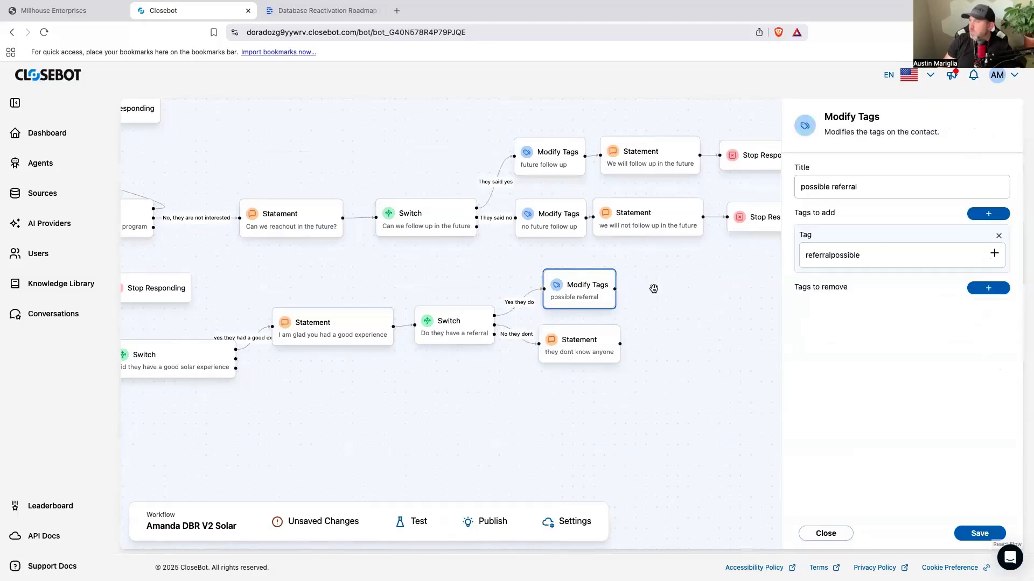
pyautogui.click(844, 533)
# Step: Try a Conversation action connected after "possible referral", inspect its extra prompt setting, and remove the action again
pyautogui.moveTo(859, 273); pyautogui.dragTo(700, 283)
pyautogui.click(867, 172)
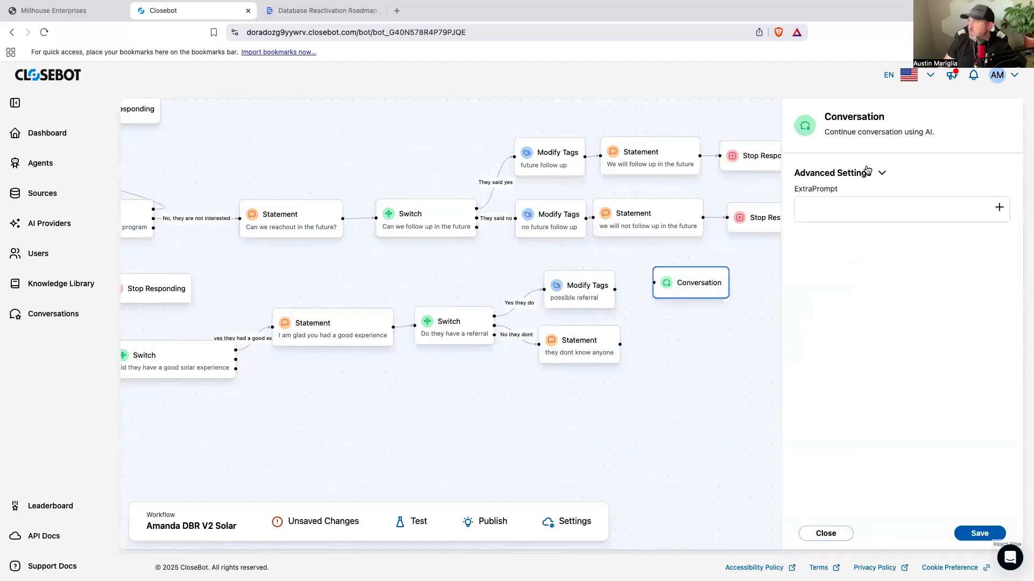
pyautogui.click(883, 211)
pyautogui.moveTo(685, 282); pyautogui.dragTo(681, 288)
pyautogui.moveTo(614, 289); pyautogui.dragTo(673, 294)
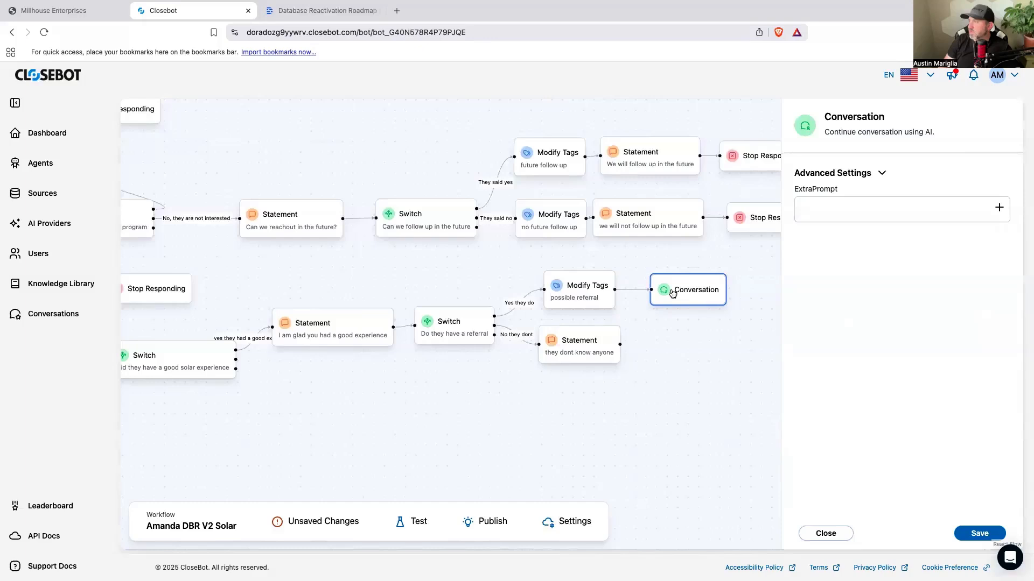
pyautogui.click(871, 205)
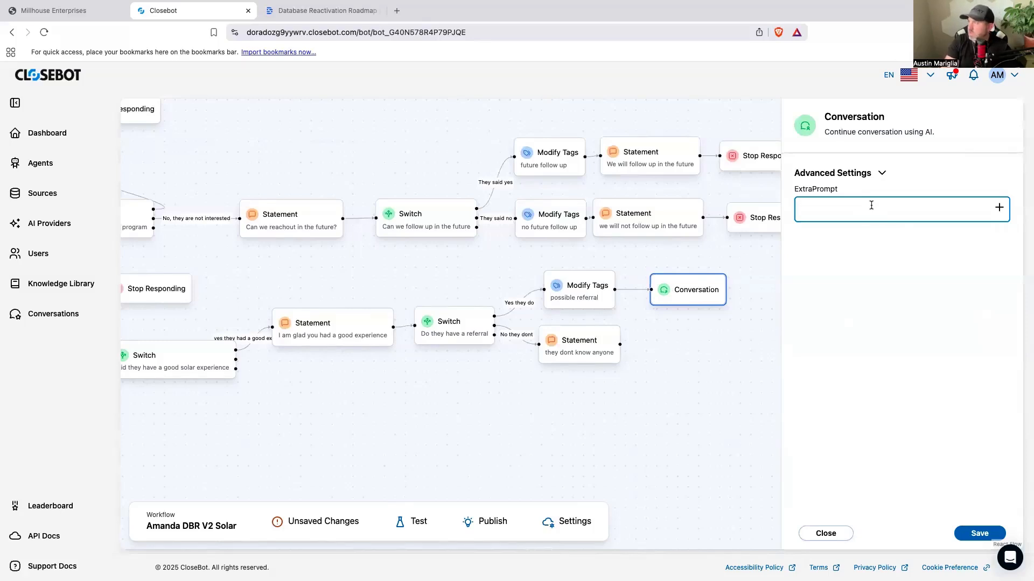
pyautogui.click(699, 298)
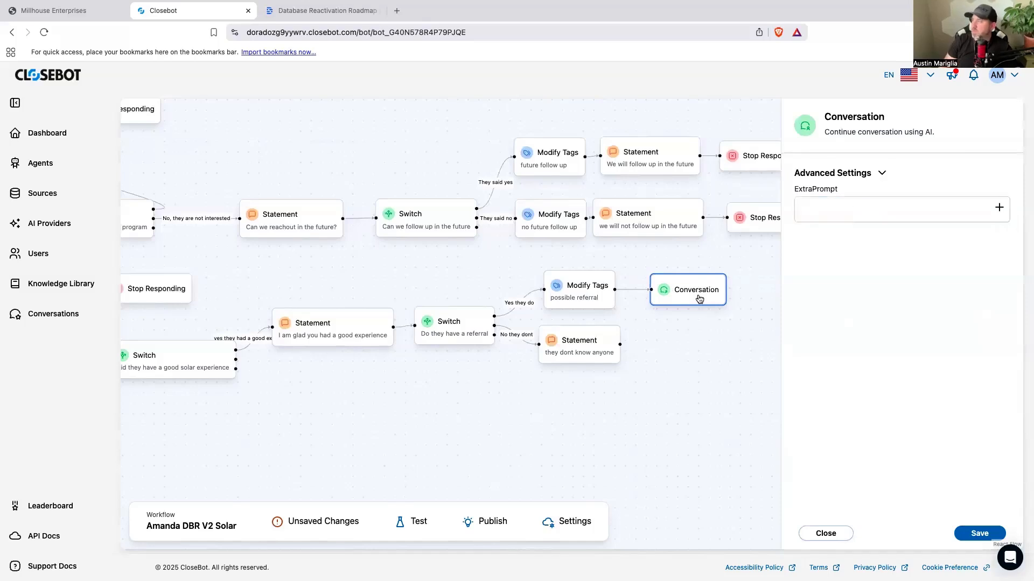
pyautogui.press('BackSpace')
# Step: Place an Objective beside the "possible referral" Modify Tags action and connect the two
pyautogui.moveTo(614, 290); pyautogui.dragTo(645, 286)
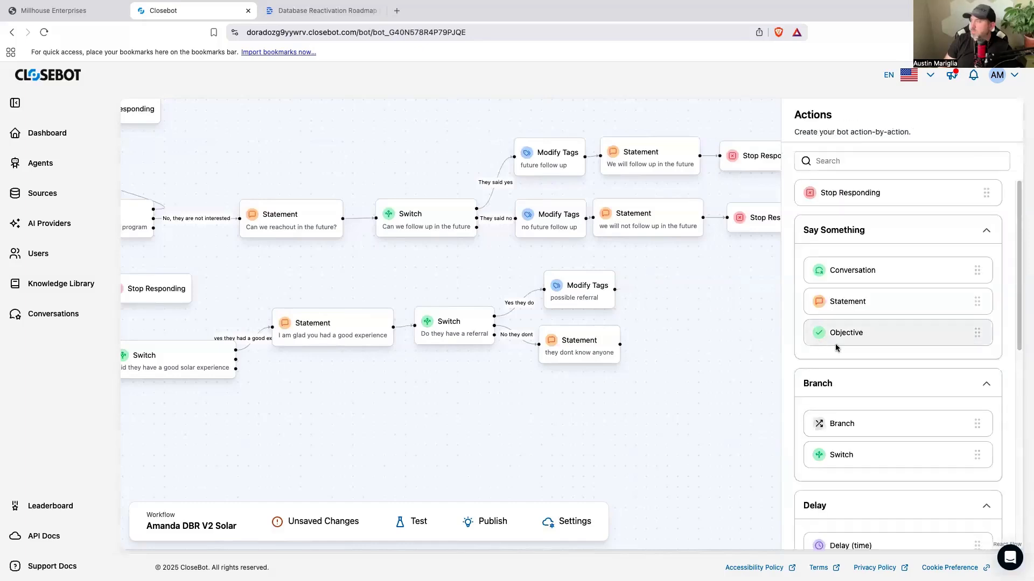
pyautogui.moveTo(840, 338); pyautogui.dragTo(679, 291)
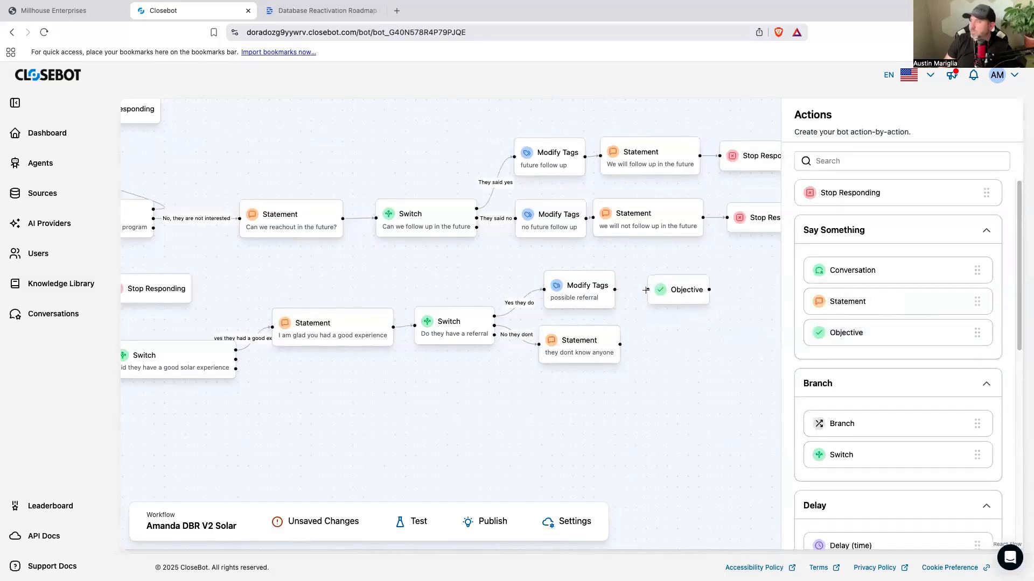
pyautogui.moveTo(615, 290); pyautogui.dragTo(648, 290)
# Step: Add an entry to the connected Objective and set its maximum attempts to 2
pyautogui.click(671, 294)
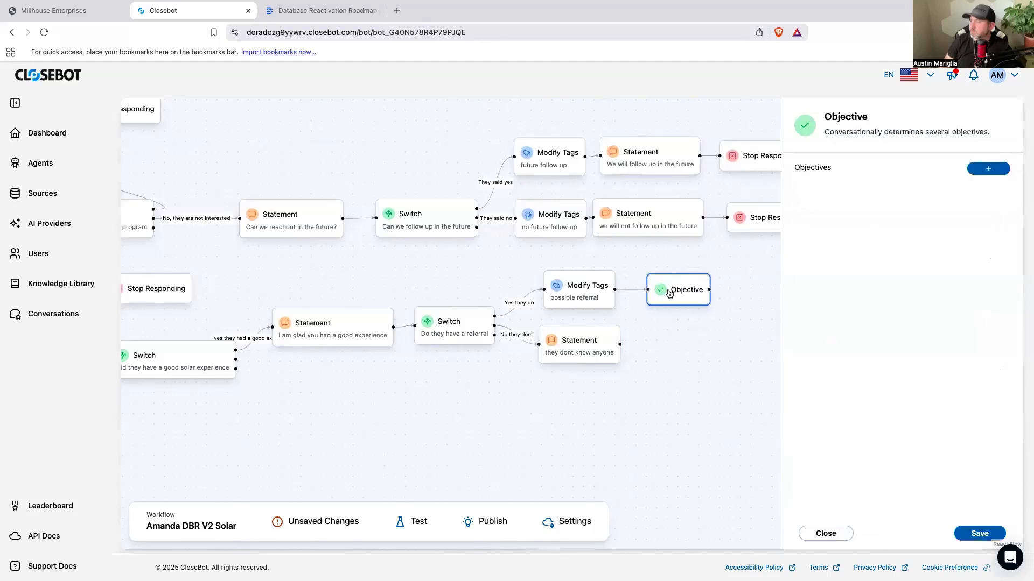
pyautogui.click(981, 170)
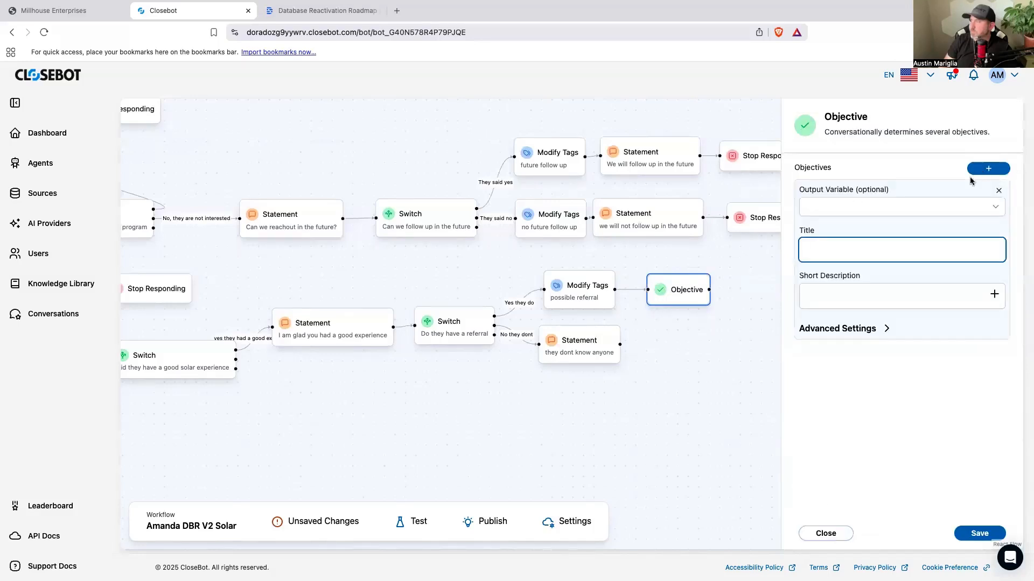
pyautogui.click(878, 330)
pyautogui.click(824, 401)
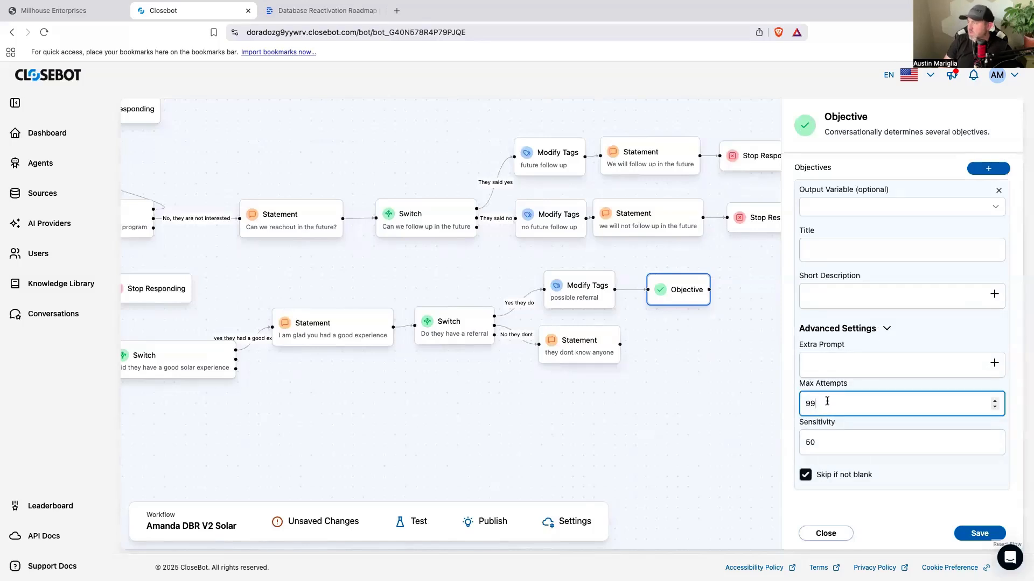
pyautogui.doubleClick(823, 401)
pyautogui.write('2')
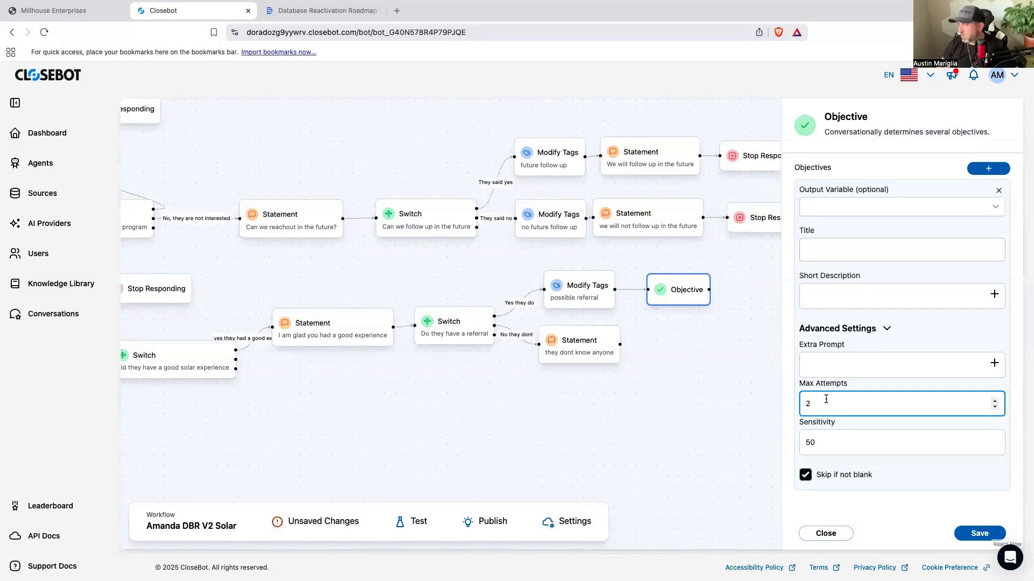
# Step: Title the objective entry "Can I have their information"
pyautogui.click(835, 253)
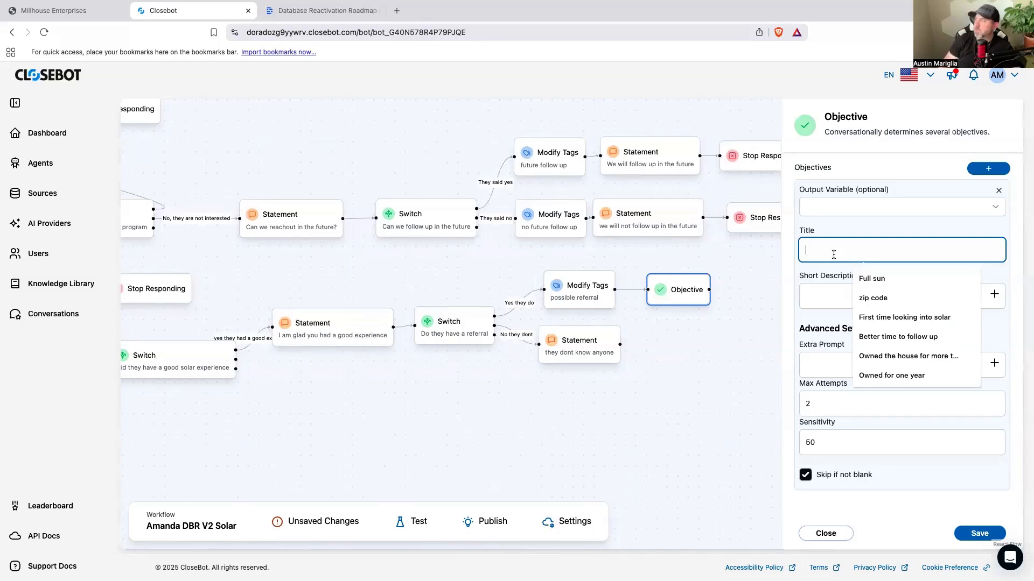
pyautogui.write('Ca')
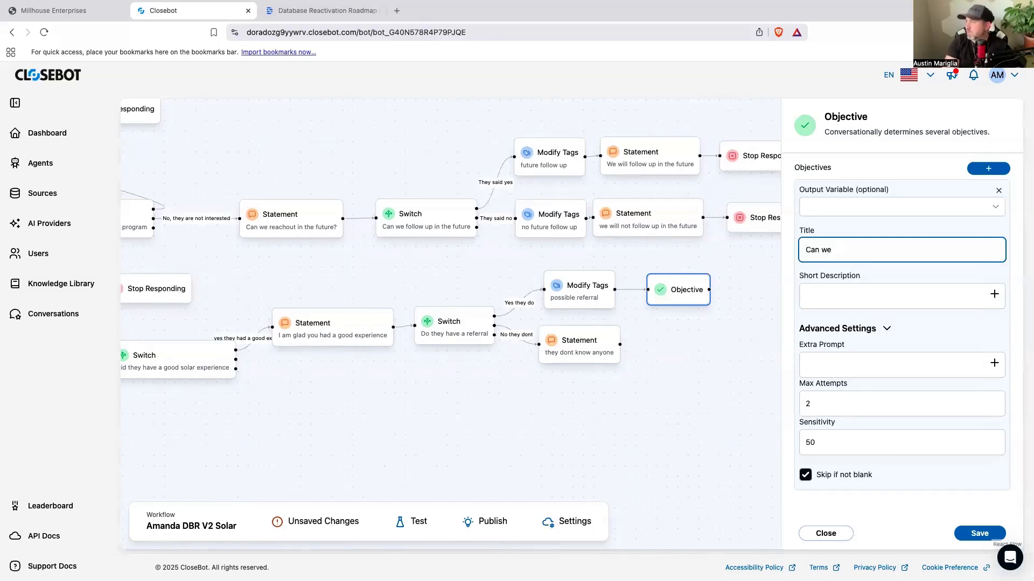
pyautogui.write('n Ihave')
pyautogui.press('BackSpace')
pyautogui.write('hav')
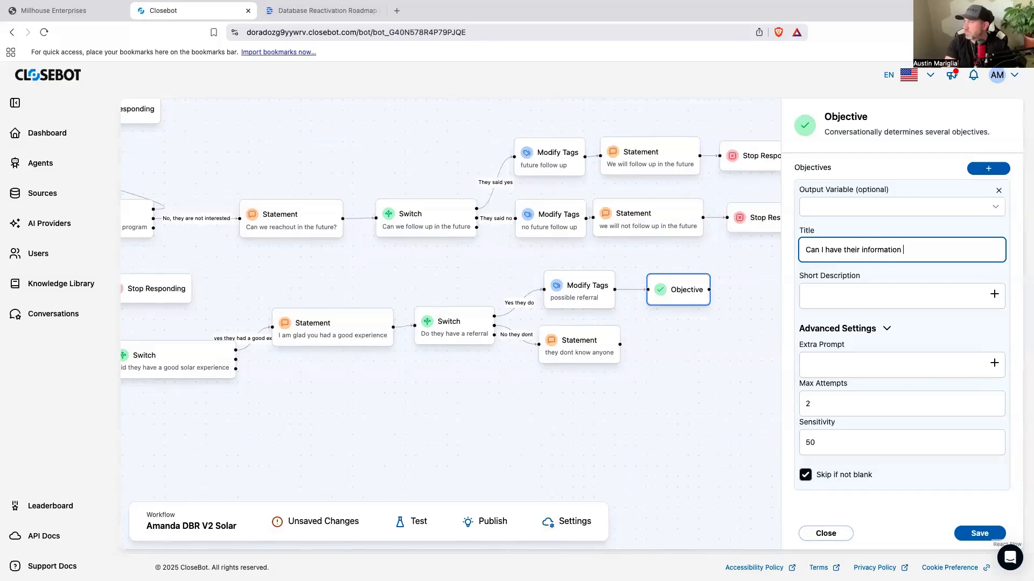
# Step: Write the objective's short description as "Ask them politely for their referrals information"
pyautogui.click(851, 293)
pyautogui.write('Ask them politly')
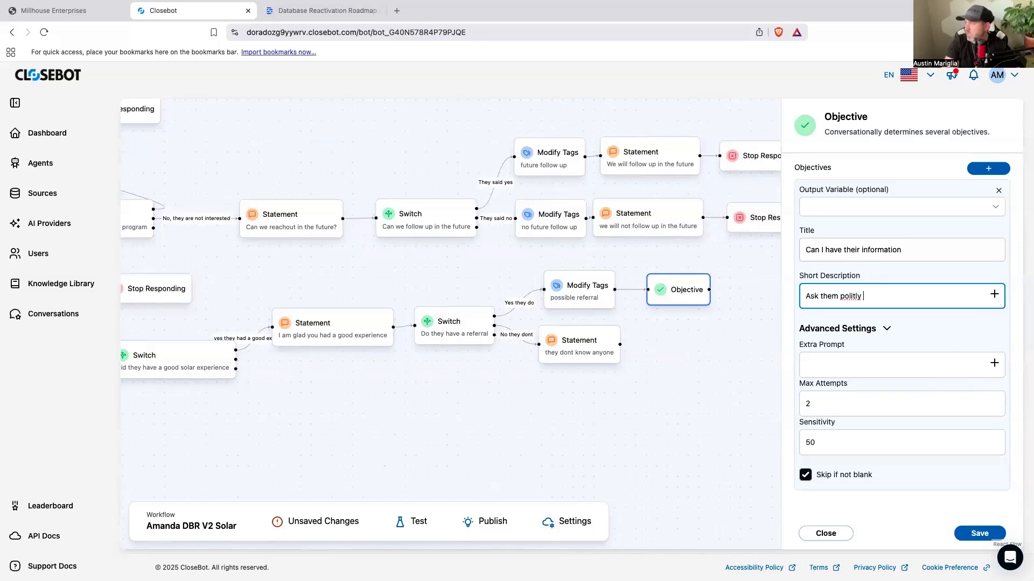
pyautogui.rightClick(849, 296)
pyautogui.click(857, 302)
pyautogui.press('Right')
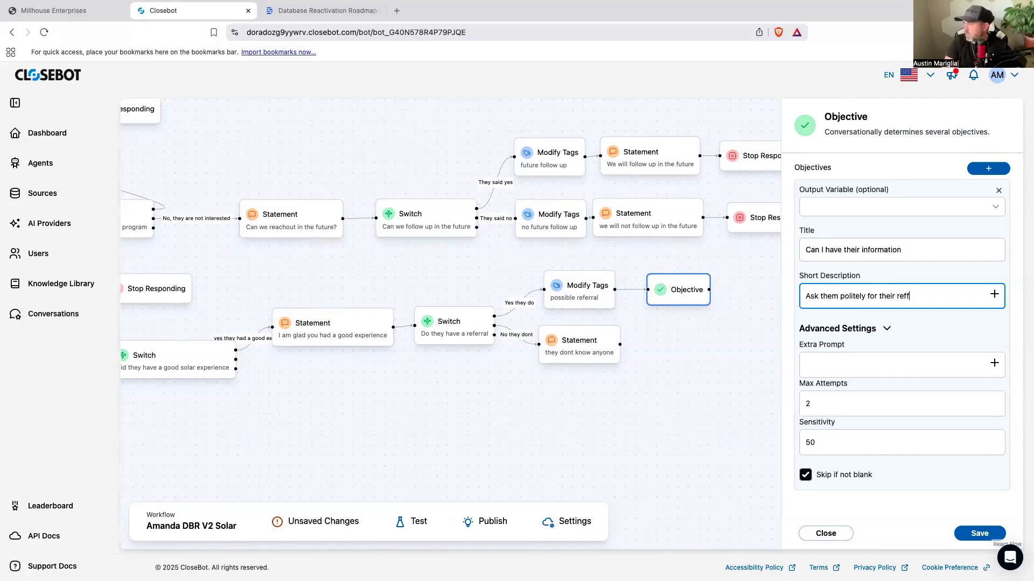
pyautogui.write('referral')
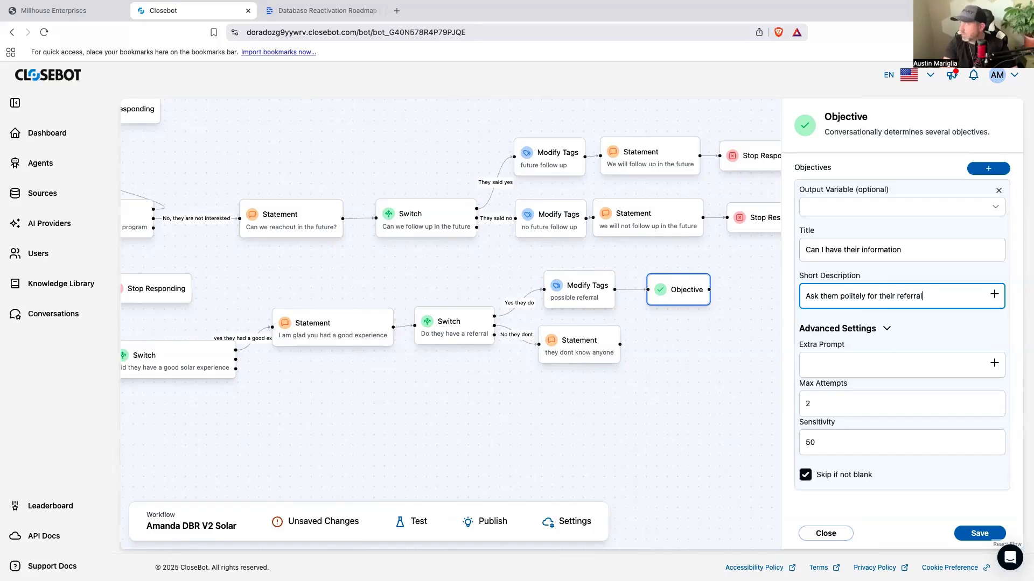
pyautogui.write('s information')
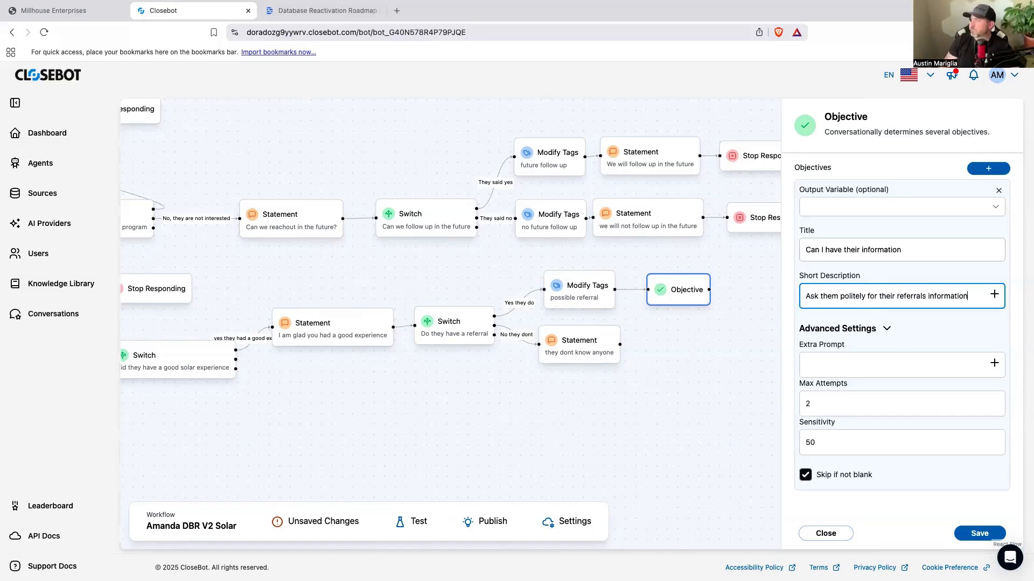
# Step: Save the "Can I have their information" Objective with its extra prompt left blank, and shift it slightly away from the Modify Tags action
pyautogui.click(856, 363)
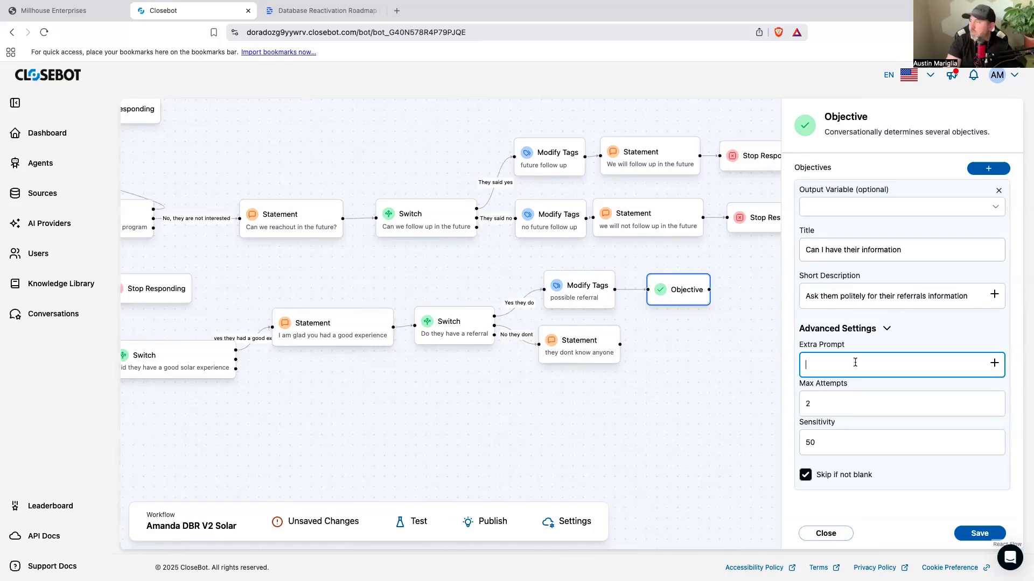
pyautogui.write('the')
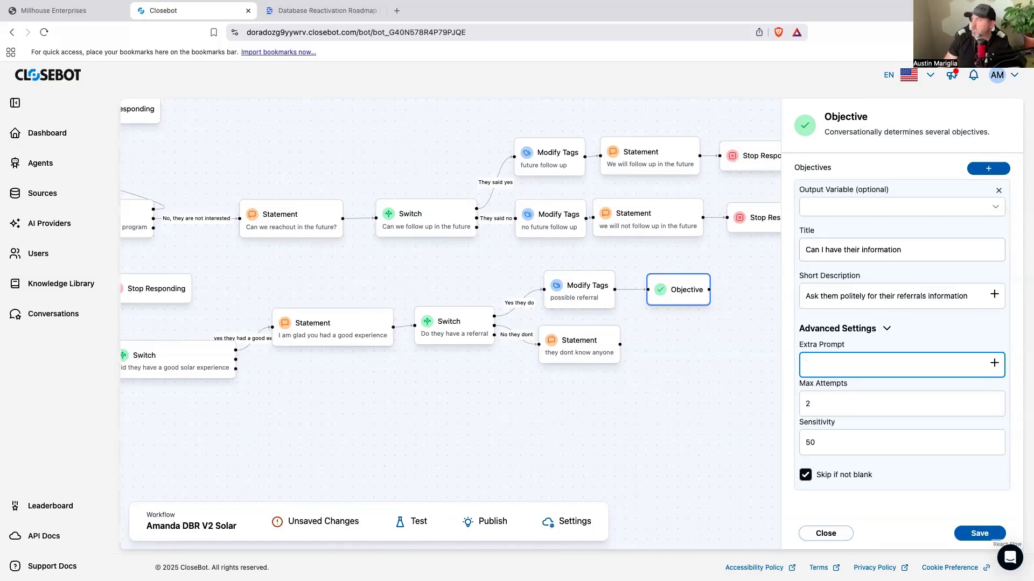
pyautogui.click(977, 534)
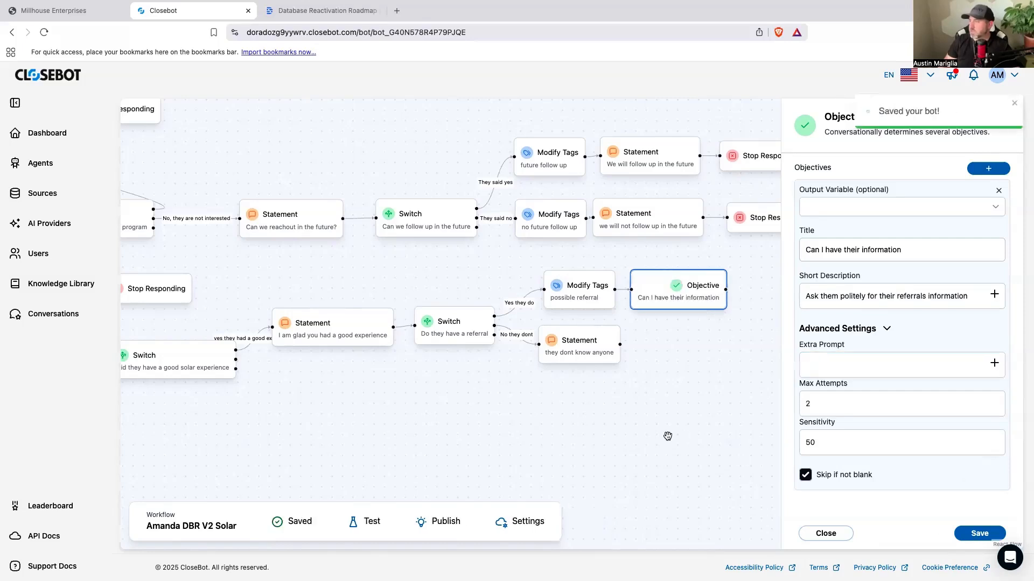
pyautogui.moveTo(714, 297); pyautogui.dragTo(703, 303)
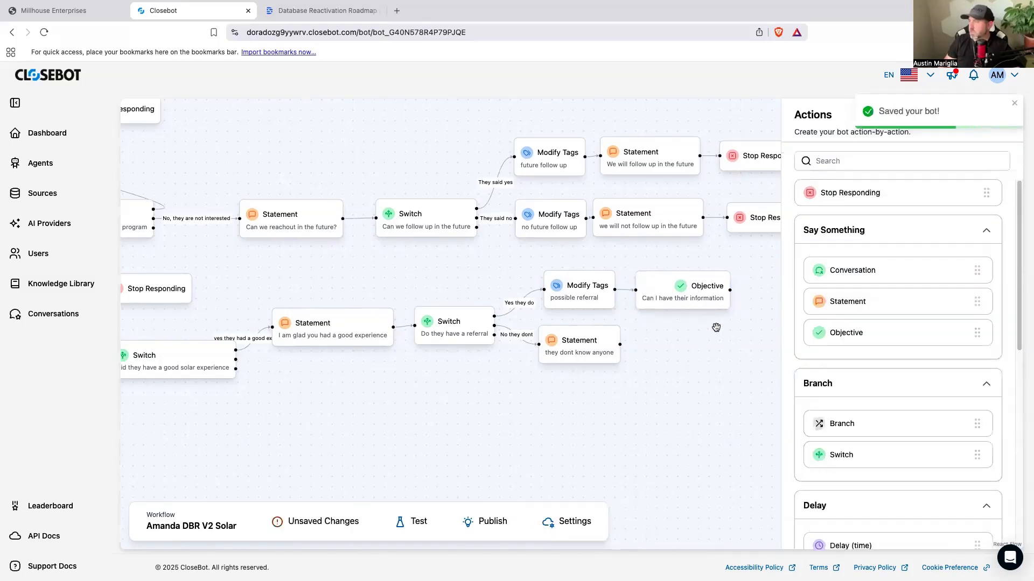
# Step: Add a Statement below the "I am glad you had a good experience" Statement and connect the Switch's "no they did not have a good experience" output to it
pyautogui.moveTo(742, 356); pyautogui.dragTo(731, 342)
pyautogui.scroll(-1, 831, 413)
pyautogui.scroll(-5, 831, 412)
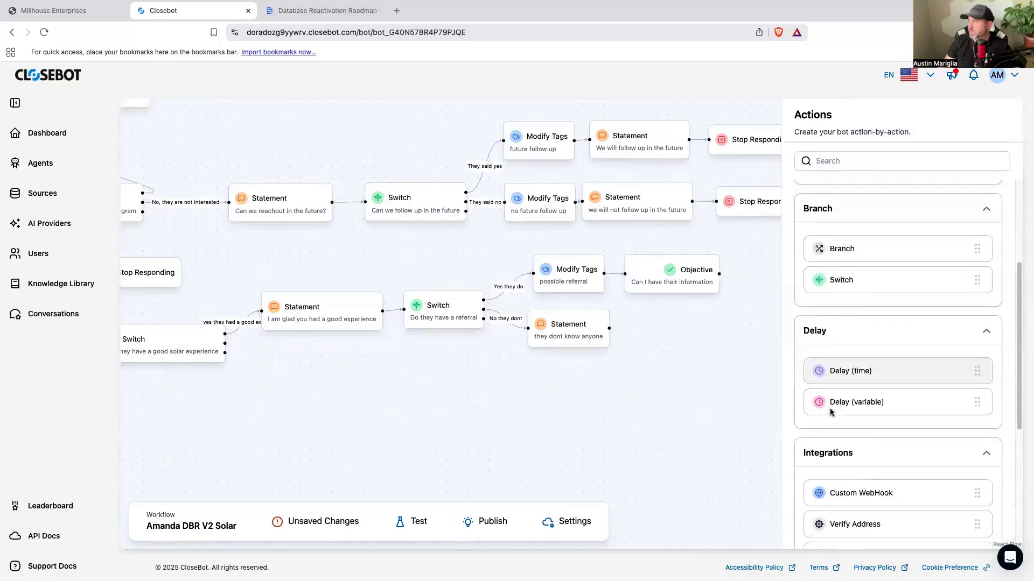
pyautogui.hscroll(-3, 722, 427)
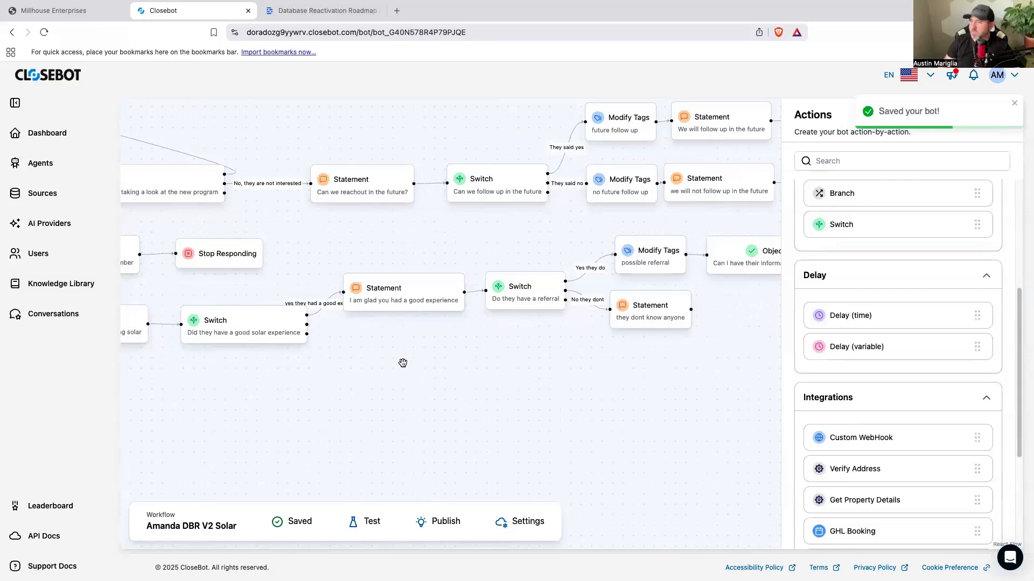
pyautogui.scroll(5, 865, 398)
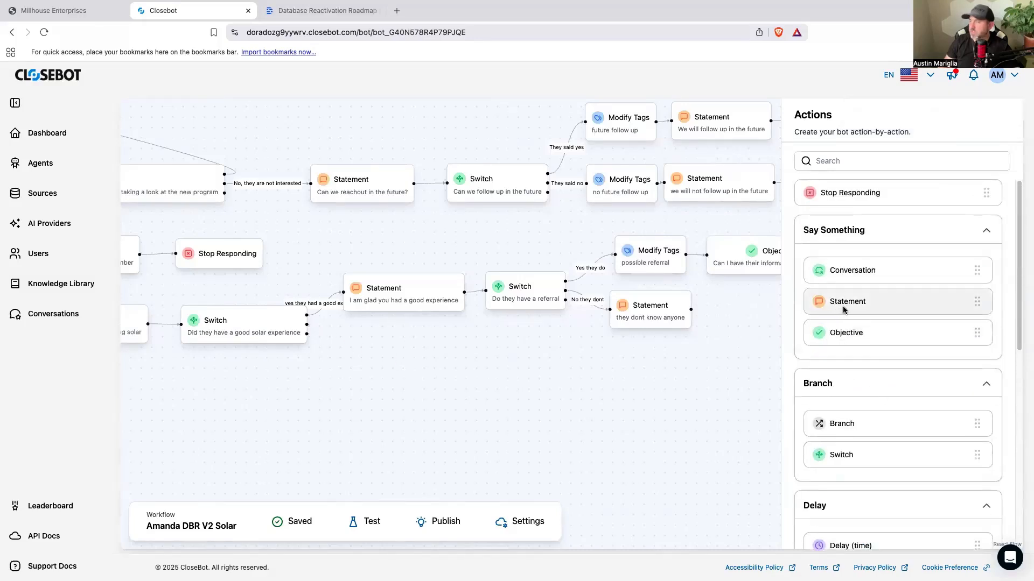
pyautogui.moveTo(844, 308); pyautogui.dragTo(386, 345)
pyautogui.moveTo(306, 325)
pyautogui.mouseDown()
pyautogui.moveTo(415, 371)
pyautogui.moveTo(396, 377)
pyautogui.mouseUp()
# Step: Title the Statement on the bad-experience branch "Sorry to hear"
pyautogui.click(404, 376)
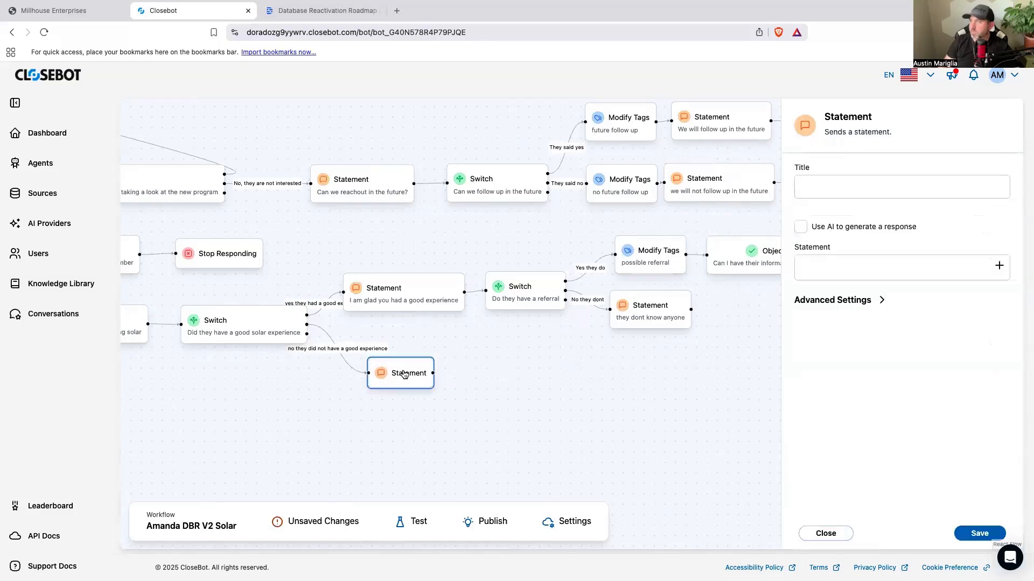
pyautogui.click(858, 191)
pyautogui.write('Sorry to hear')
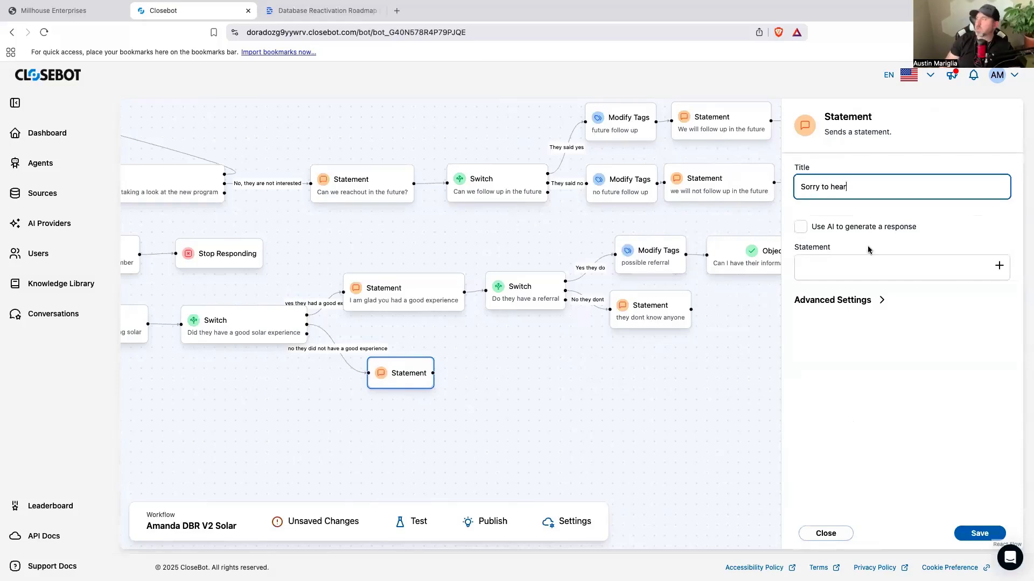
# Step: Write the Statement's message as "I am really sorry to hear about your experience."
pyautogui.click(830, 270)
pyautogui.click(860, 302)
pyautogui.click(836, 267)
pyautogui.write('I am relaly')
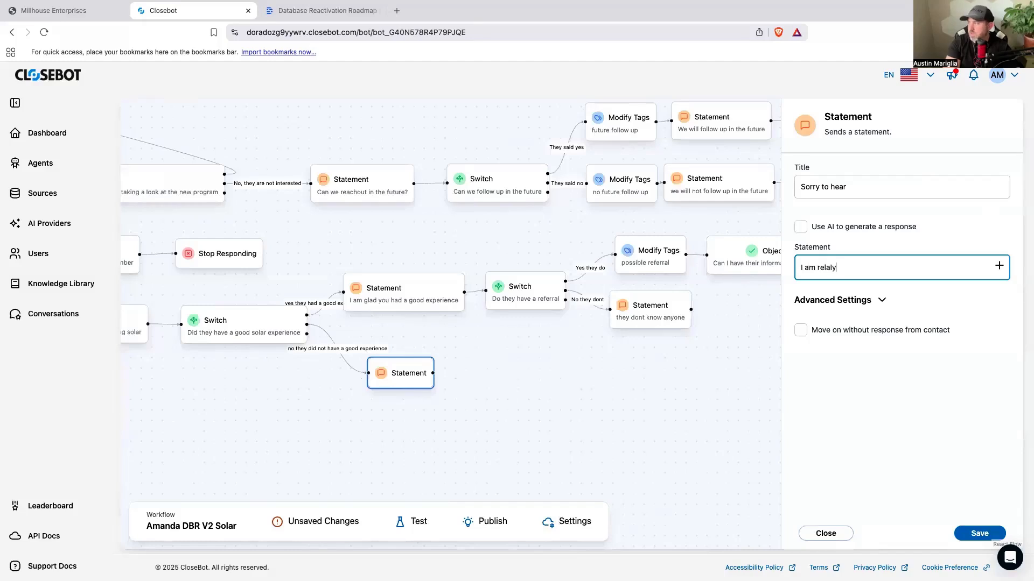
pyautogui.press('BackSpace')
pyautogui.press('BackSpace')
pyautogui.press('BackSpace')
pyautogui.write('aly sorry to hear a')
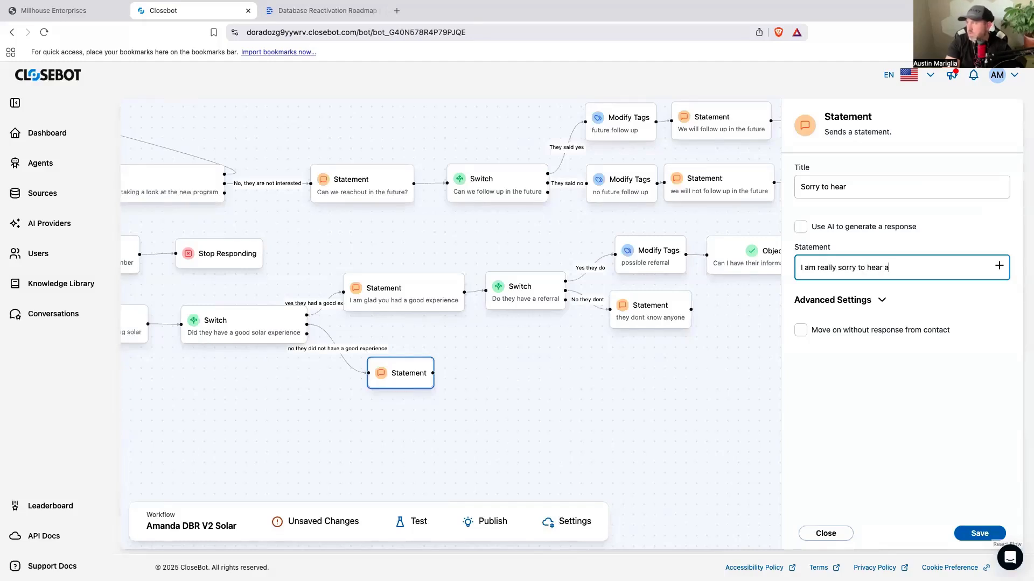
pyautogui.write('bout your experince')
pyautogui.press('BackSpace')
pyautogui.press('BackSpace')
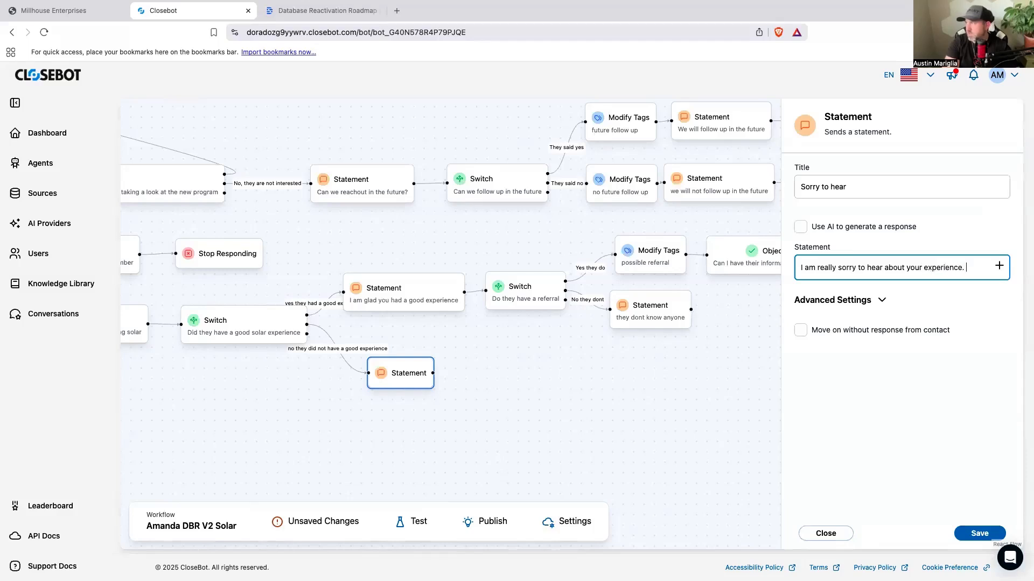
# Step: Save the "Sorry to hear" Statement with its advanced settings unchanged, and move it slightly closer to the good-experience Statement
pyautogui.click(820, 300)
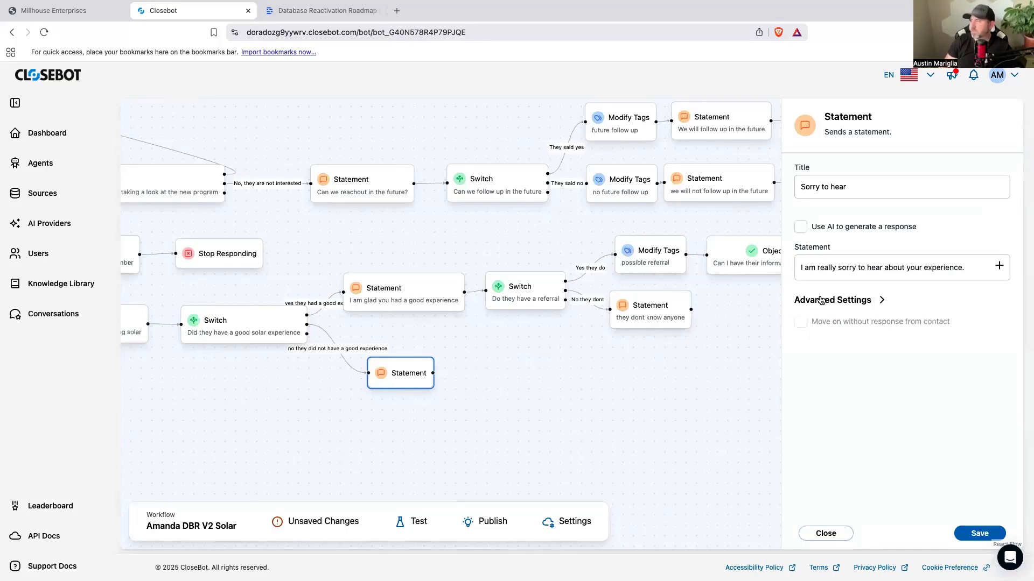
pyautogui.click(820, 300)
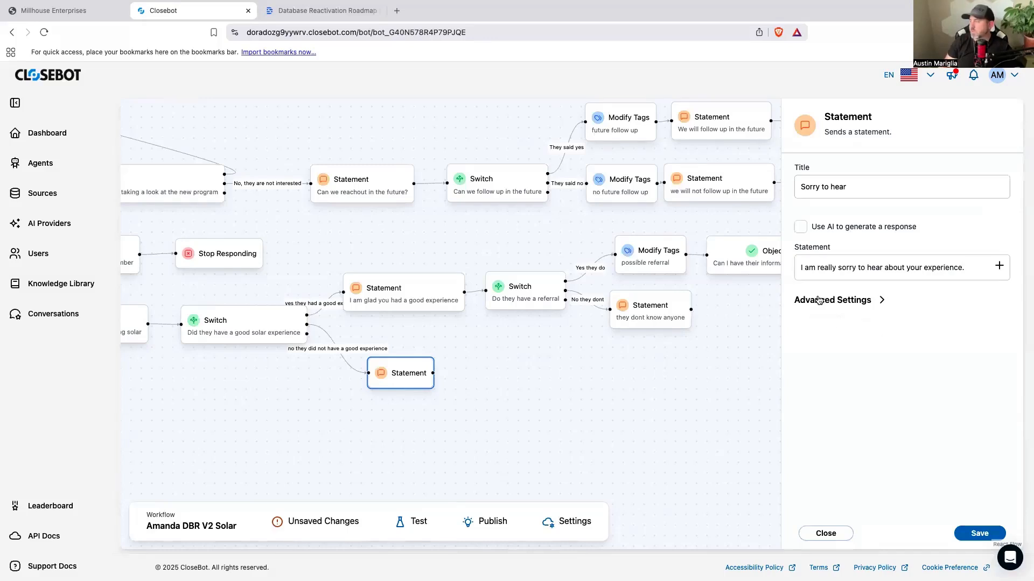
pyautogui.click(977, 534)
pyautogui.moveTo(404, 378); pyautogui.dragTo(399, 357)
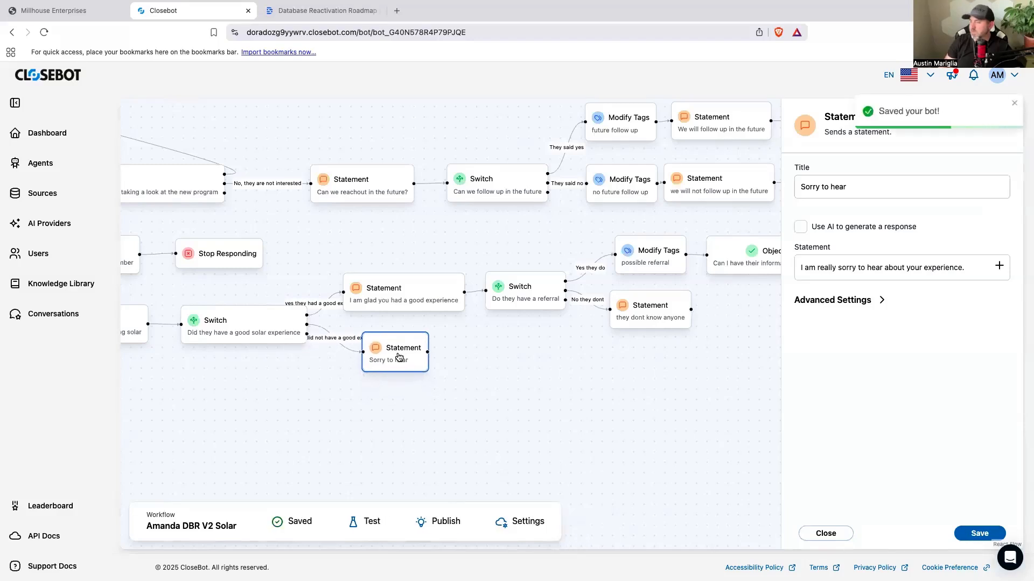
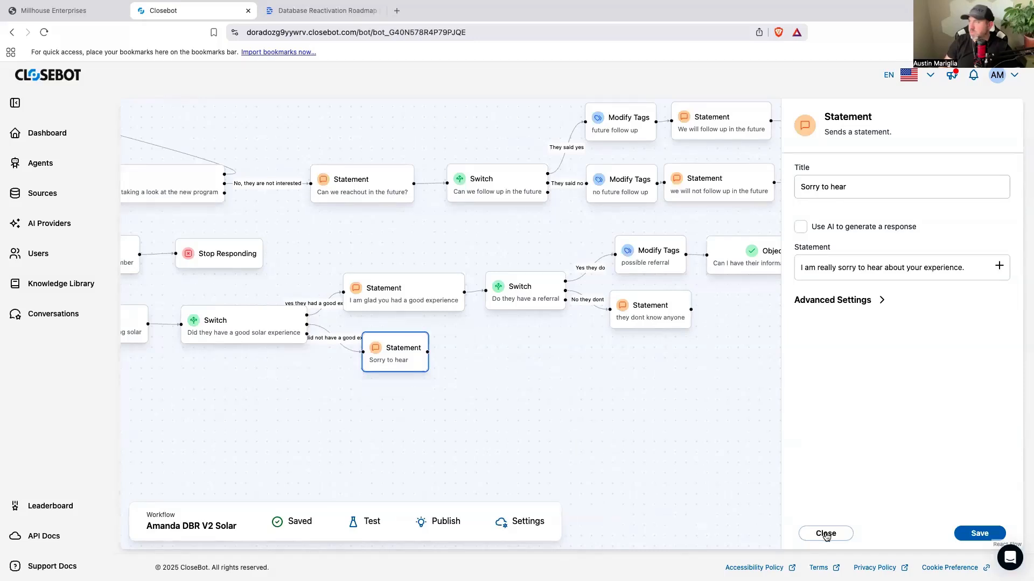
# Step: Move the "Sorry to hear" Statement further along, delete its connection from the solar-experience Switch, and save the bot
pyautogui.moveTo(408, 362); pyautogui.dragTo(566, 405)
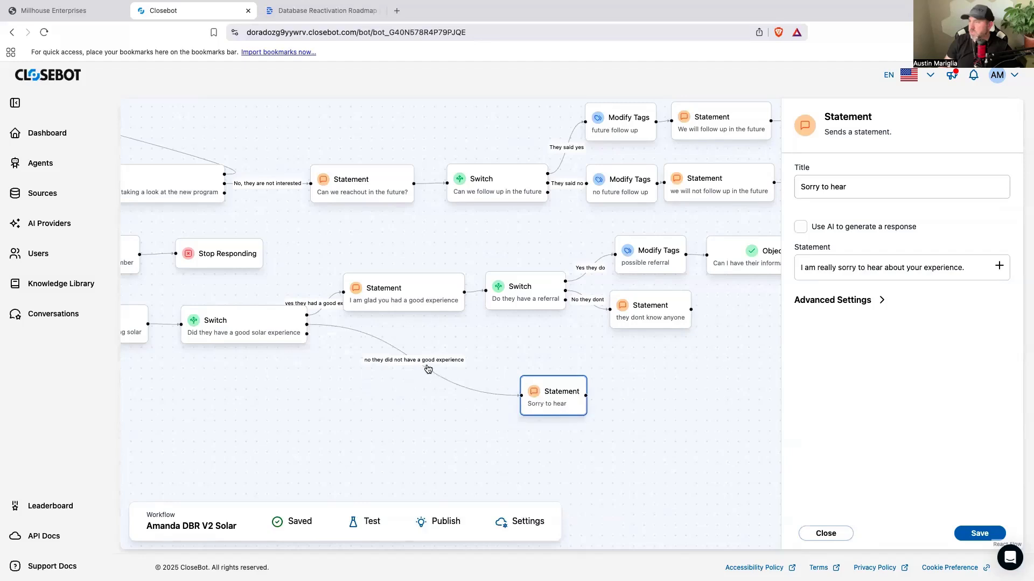
pyautogui.click(428, 371)
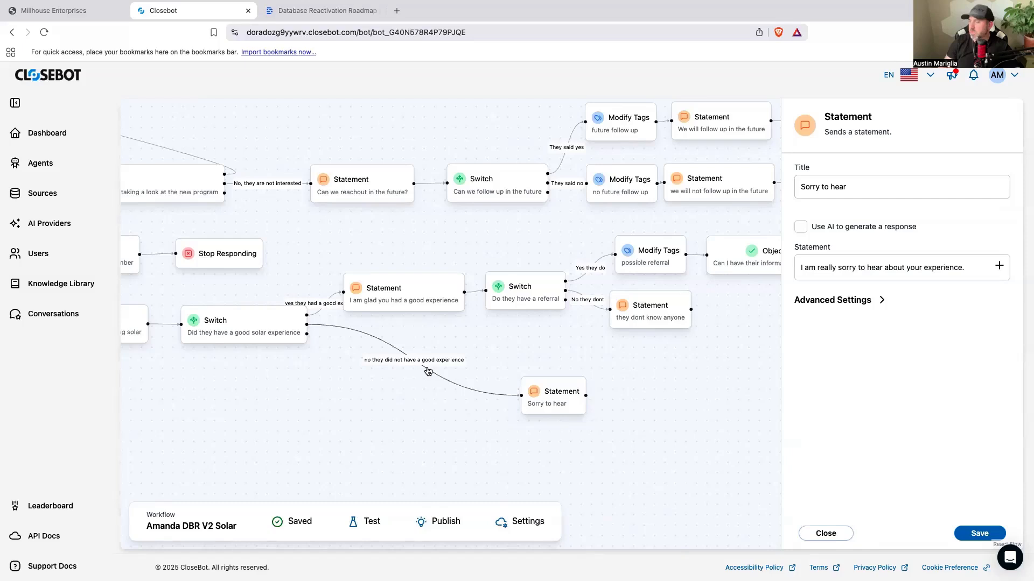
pyautogui.press('BackSpace')
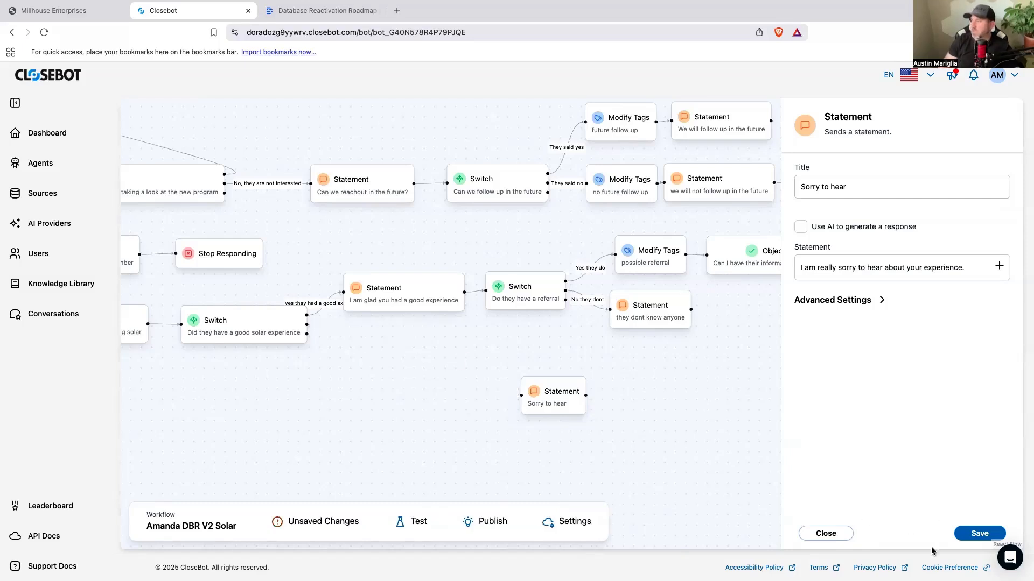
pyautogui.click(979, 534)
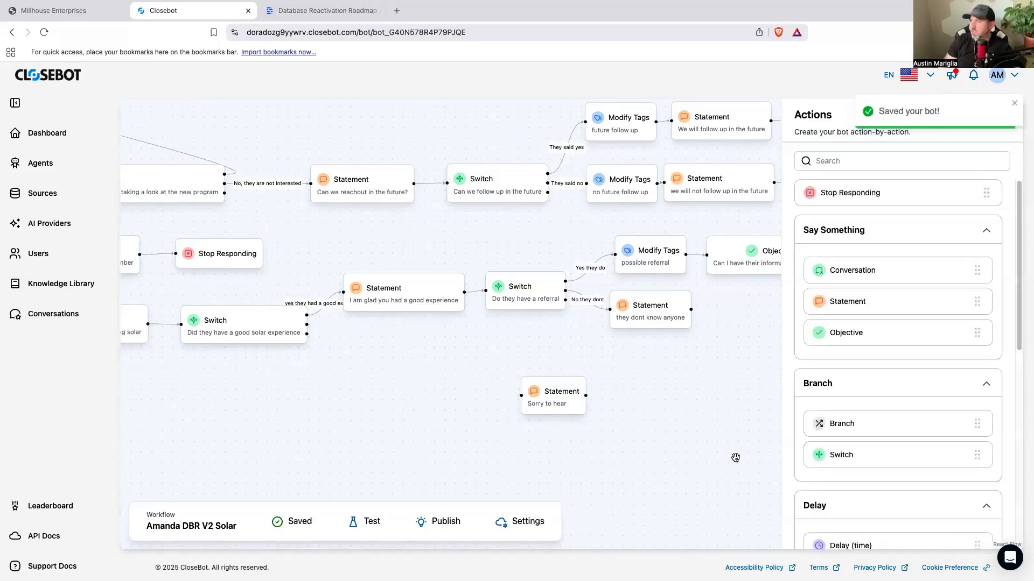
# Step: Add a Modify Tags action between the solar-experience Switch and the "Sorry to hear" Statement, titled "had a bad experince"
pyautogui.scroll(-10, 874, 416)
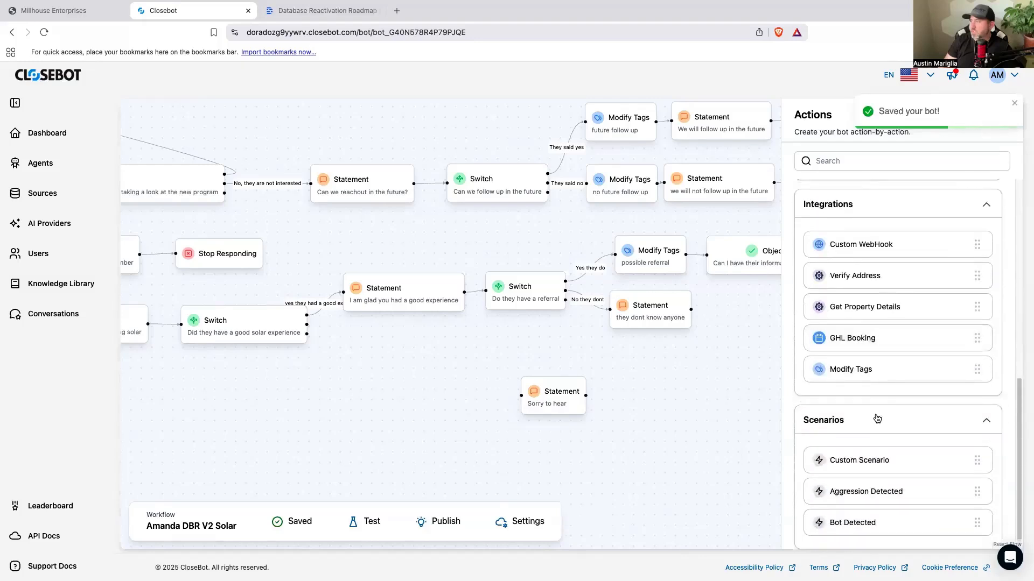
pyautogui.moveTo(877, 370); pyautogui.dragTo(402, 377)
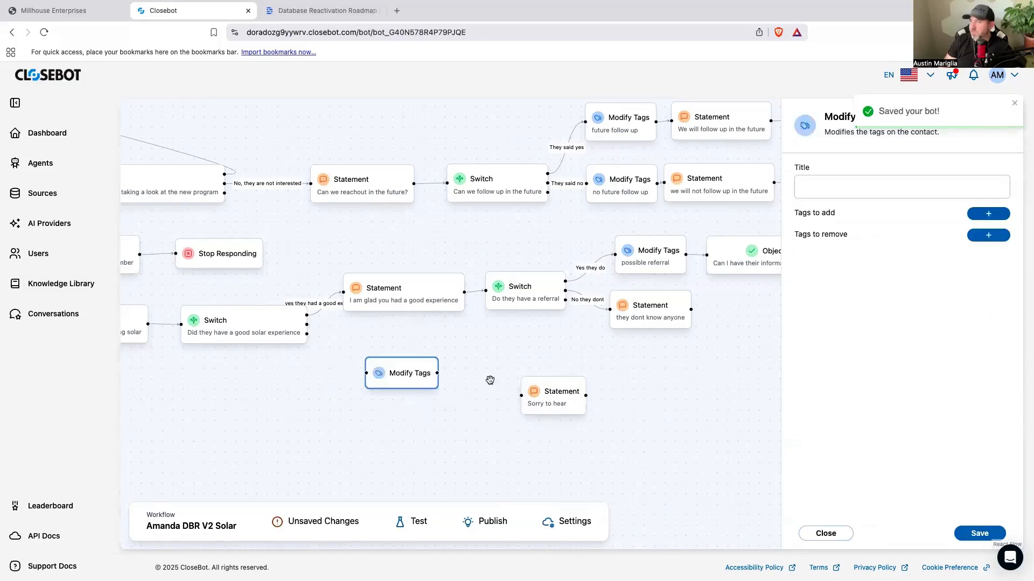
pyautogui.click(825, 192)
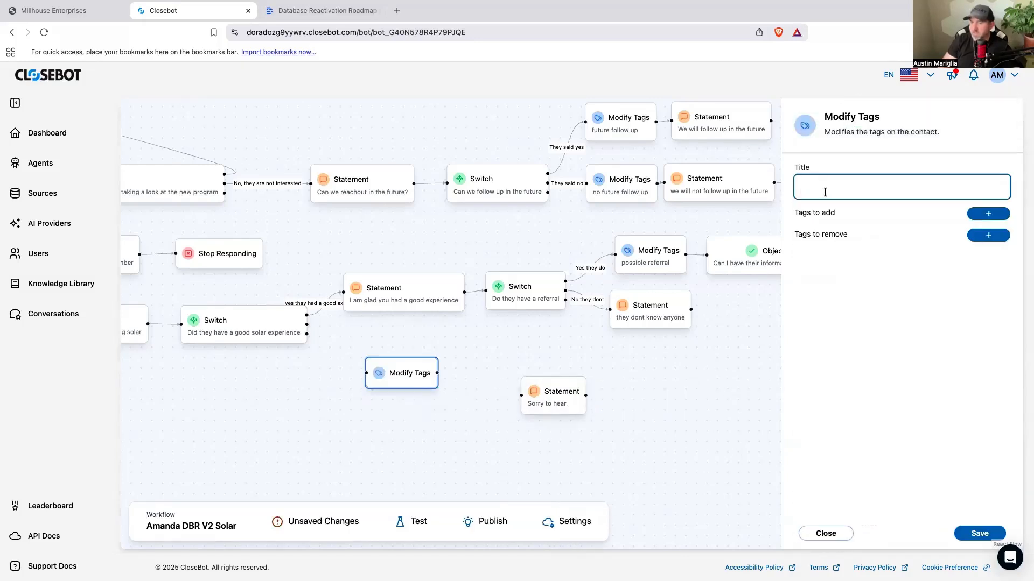
pyautogui.write('had a bad experince')
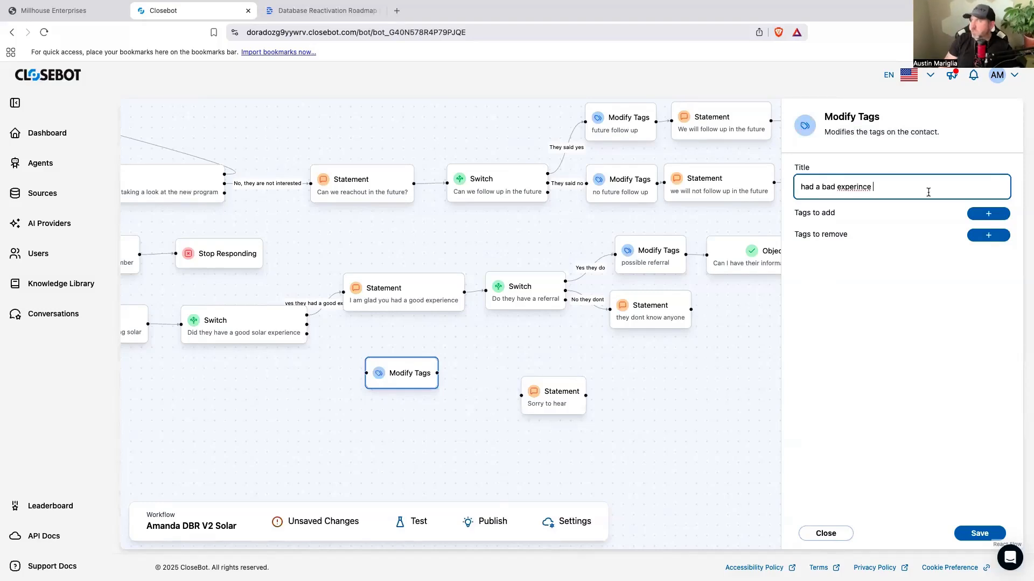
# Step: Set the Modify Tags action to add the tag "bad experience" and save it
pyautogui.click(989, 214)
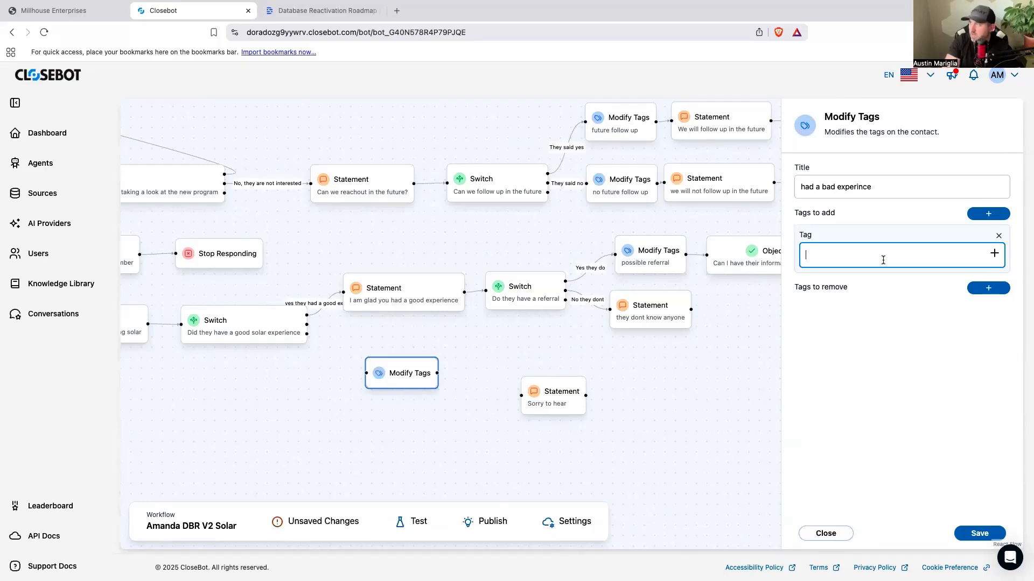
pyautogui.write('badexperience')
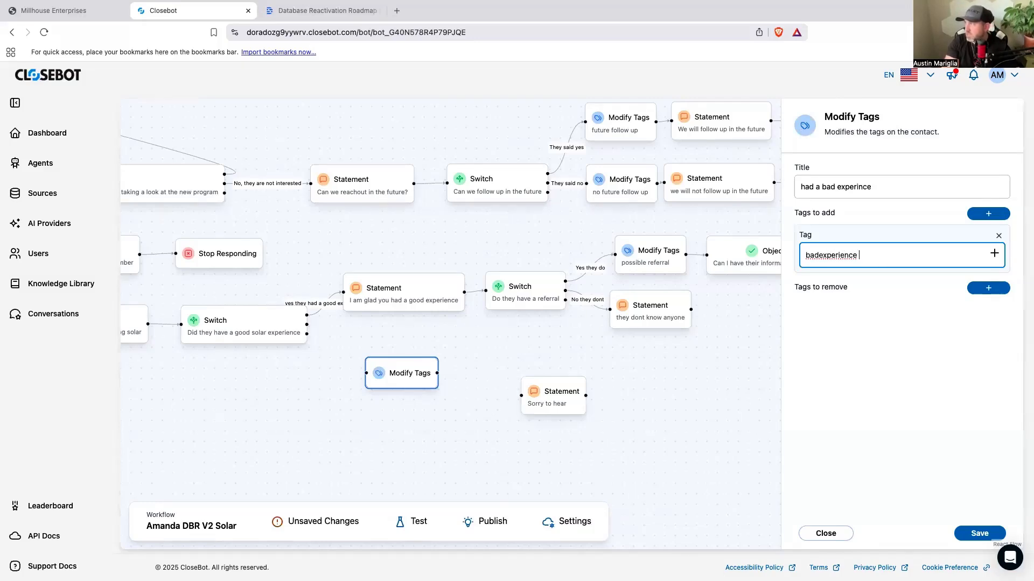
pyautogui.click(818, 256)
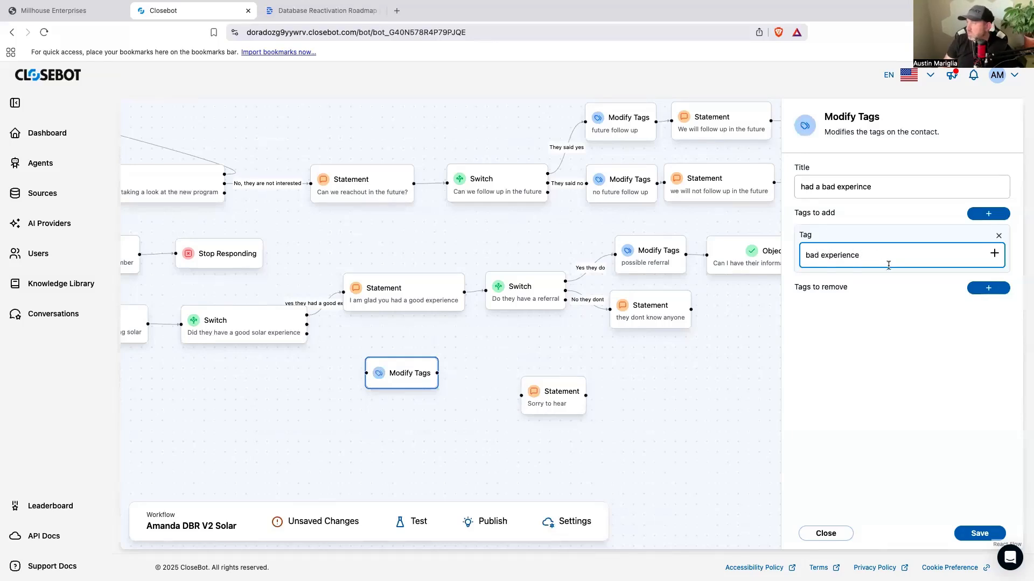
pyautogui.click(969, 533)
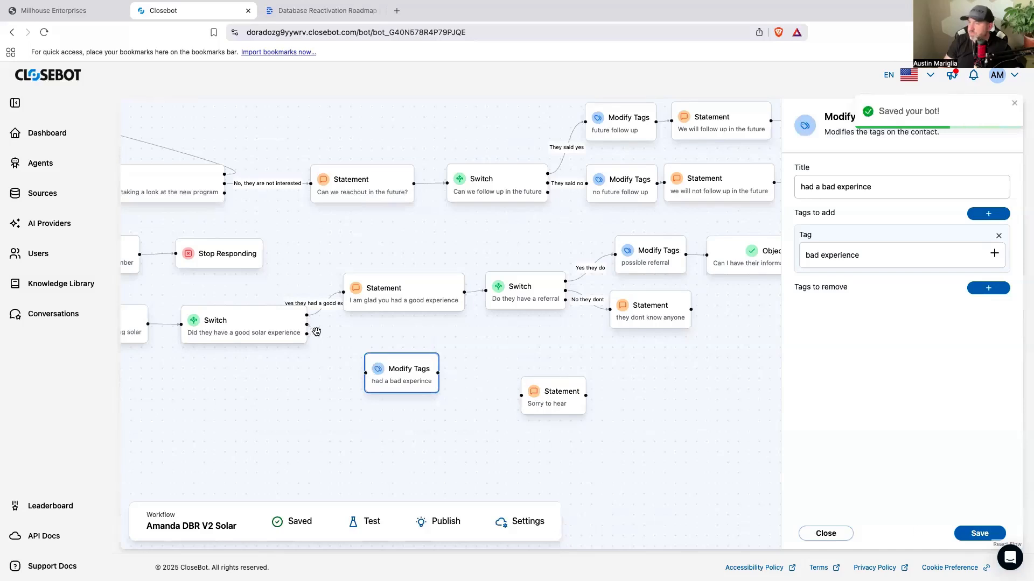
# Step: Chain the Switch's "no they did not have a good experience" output through Modify Tags and "Sorry to hear" to a new Stop Responding
pyautogui.moveTo(307, 334); pyautogui.dragTo(365, 373)
pyautogui.moveTo(438, 373); pyautogui.dragTo(503, 384)
pyautogui.moveTo(594, 383); pyautogui.dragTo(606, 386)
pyautogui.moveTo(531, 387); pyautogui.dragTo(545, 388)
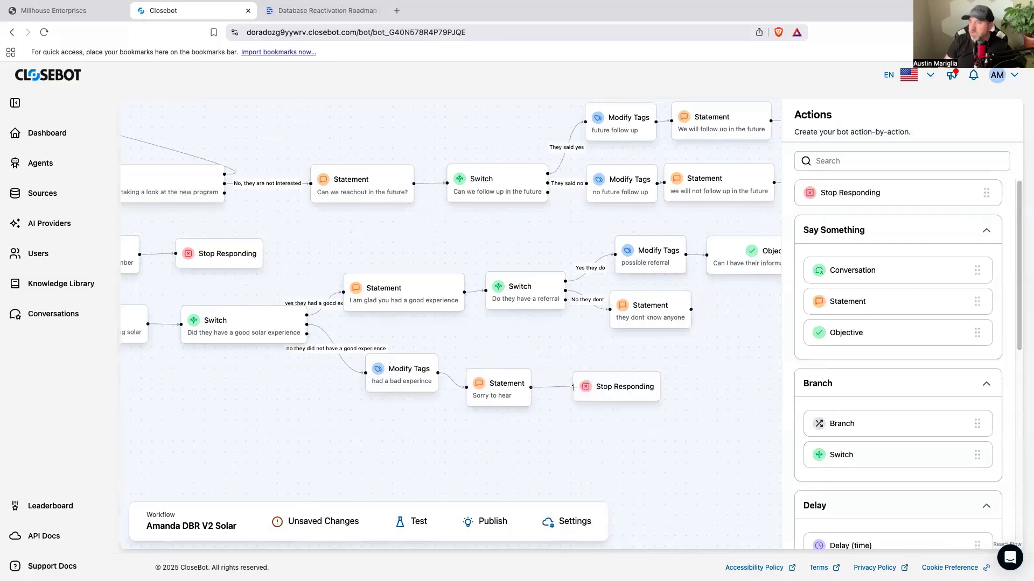
# Step: Add a Statement below the already-have-solar branch and connect the first Switch's "How does the process work" output to it
pyautogui.scroll(-3, 654, 446)
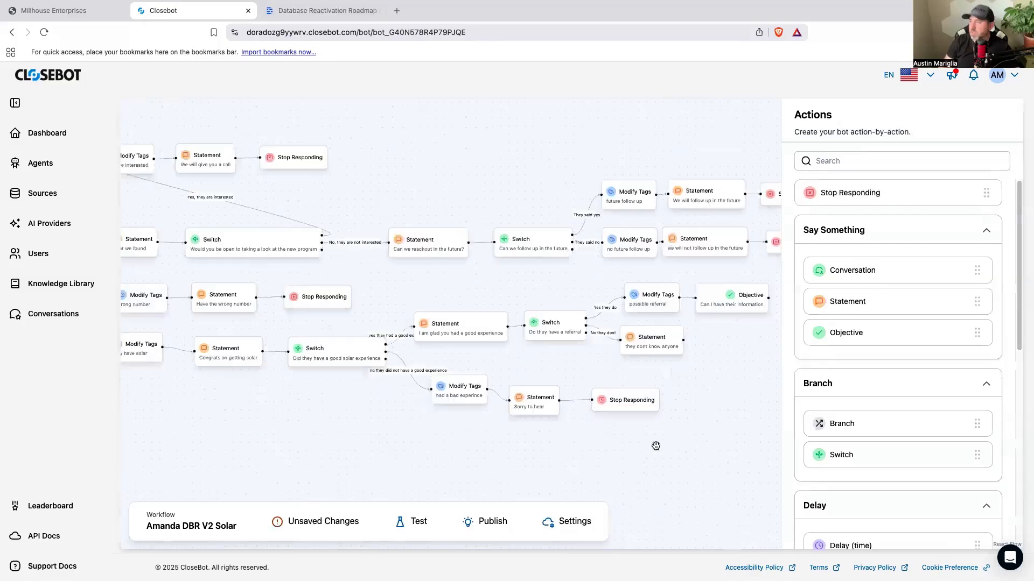
pyautogui.scroll(-3, 474, 430)
pyautogui.moveTo(437, 374); pyautogui.dragTo(506, 362)
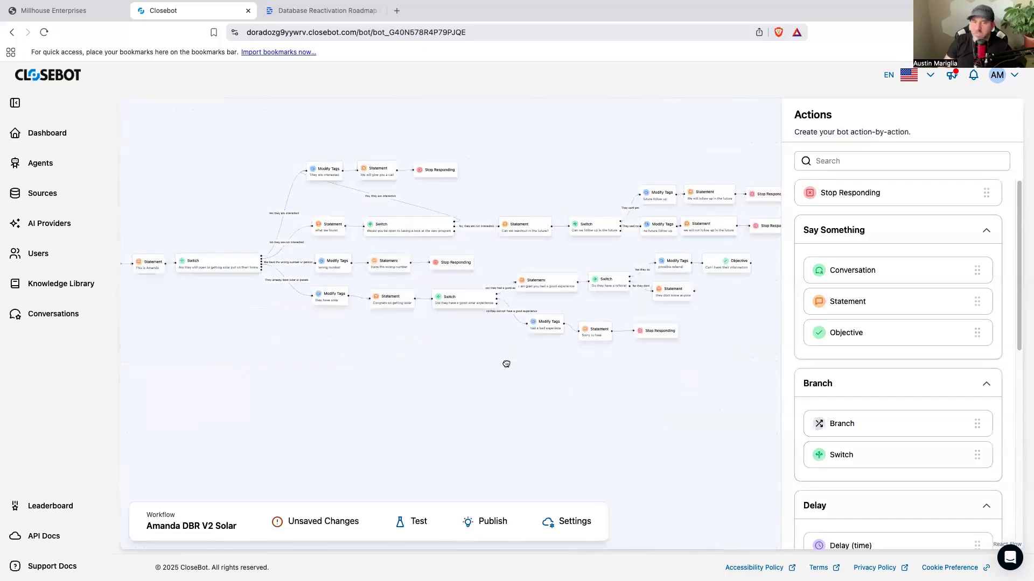
pyautogui.click(216, 271)
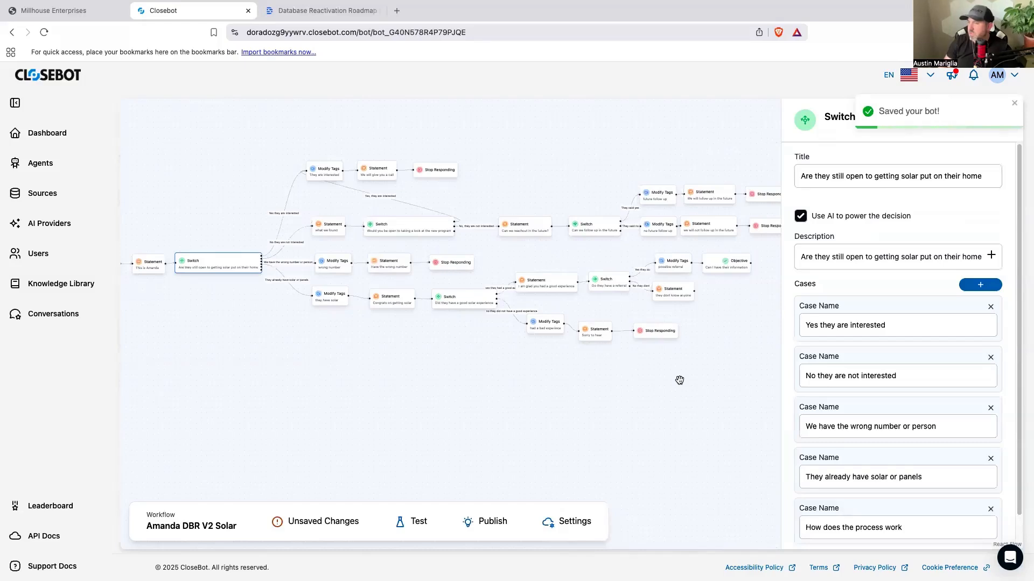
pyautogui.click(679, 453)
pyautogui.moveTo(851, 303); pyautogui.dragTo(345, 341)
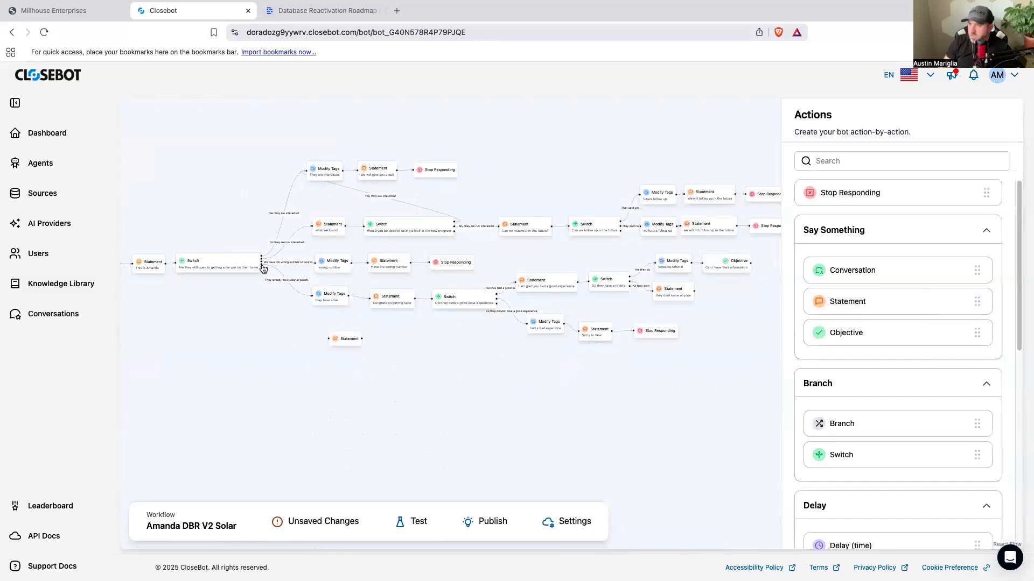
pyautogui.scroll(5, 258, 285)
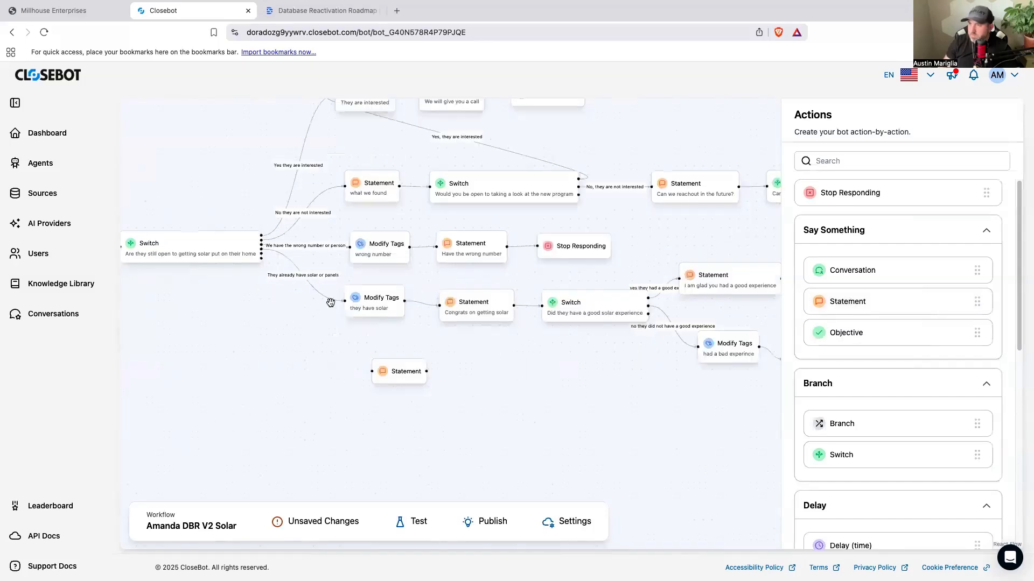
pyautogui.moveTo(261, 246); pyautogui.dragTo(401, 393)
# Step: Title the Statement on the "How does the process work" branch "We need to get on a call"
pyautogui.click(423, 394)
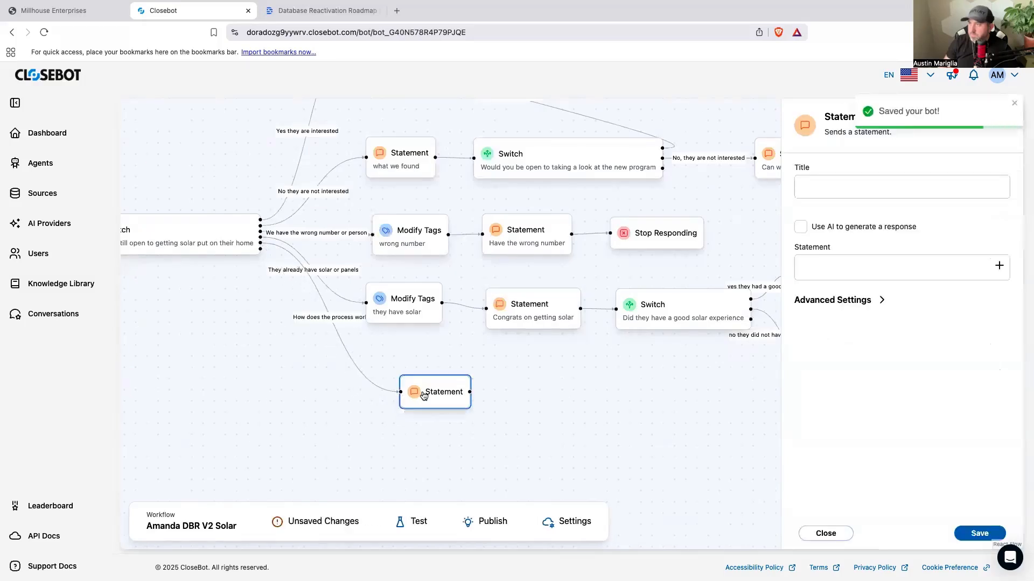
pyautogui.click(854, 183)
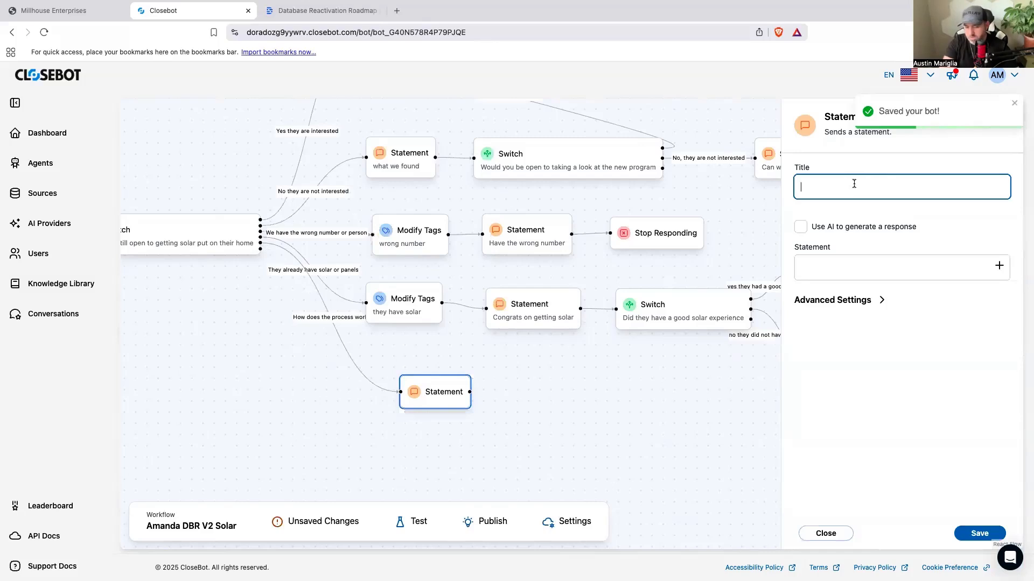
pyautogui.write('The')
pyautogui.press('BackSpace')
pyautogui.press('BackSpace')
pyautogui.press('BackSpace')
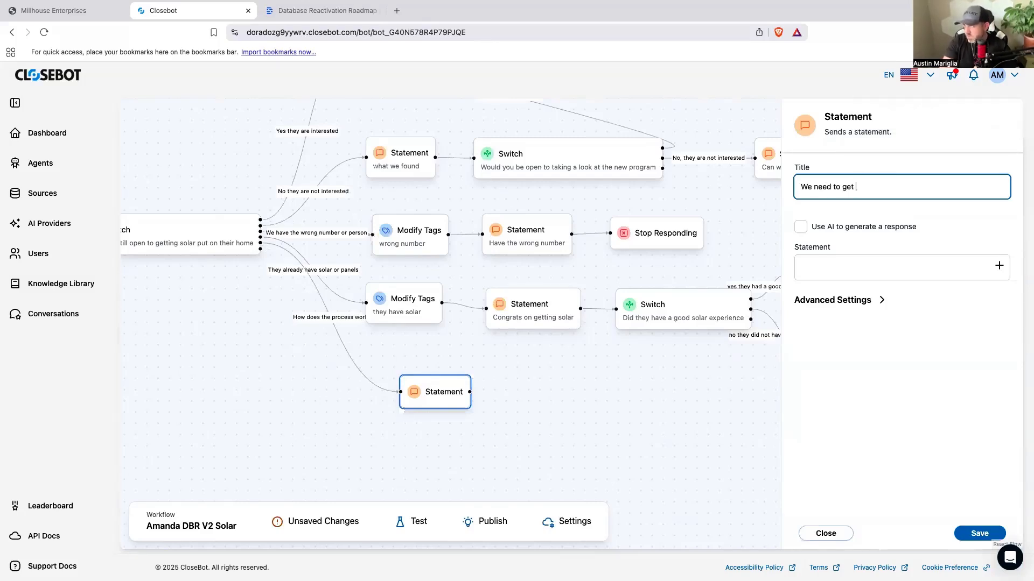
pyautogui.write('We need to get on a call')
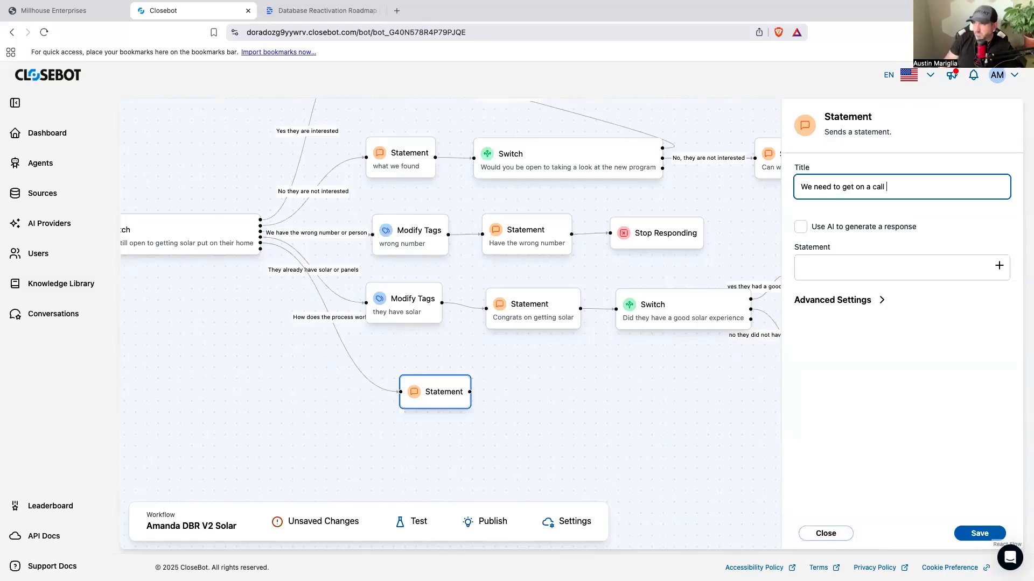
# Step: Begin the Statement's message with "The best way to go over how things work is a quick 2 -3 minute call."
pyautogui.click(843, 266)
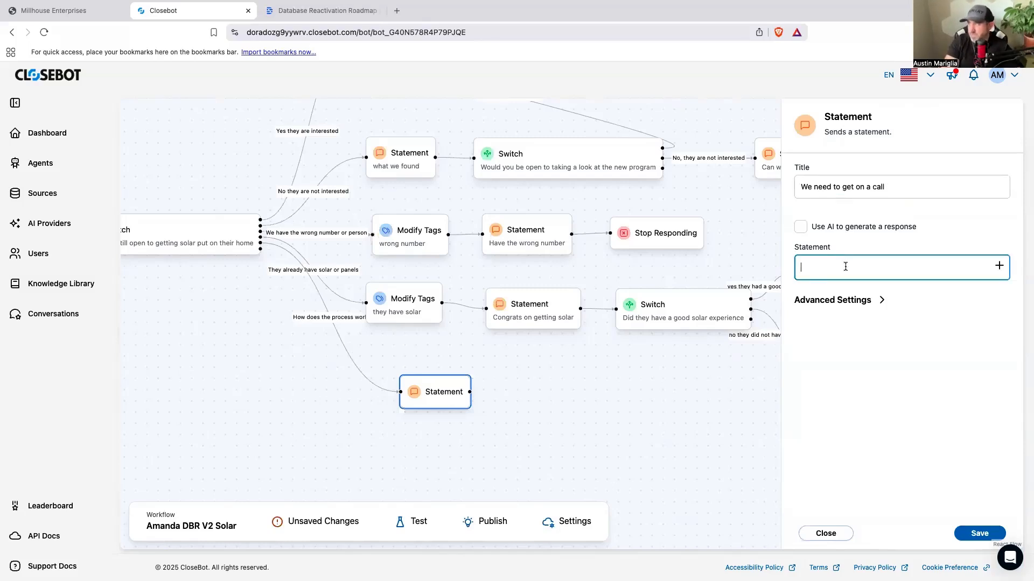
pyautogui.write('The best way to go')
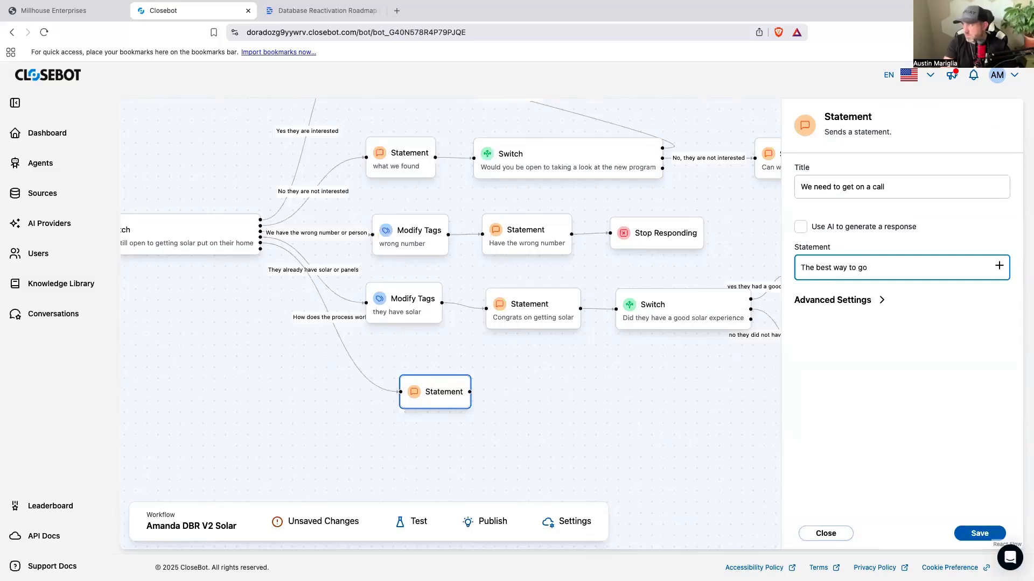
pyautogui.write(' over how things work is a qu')
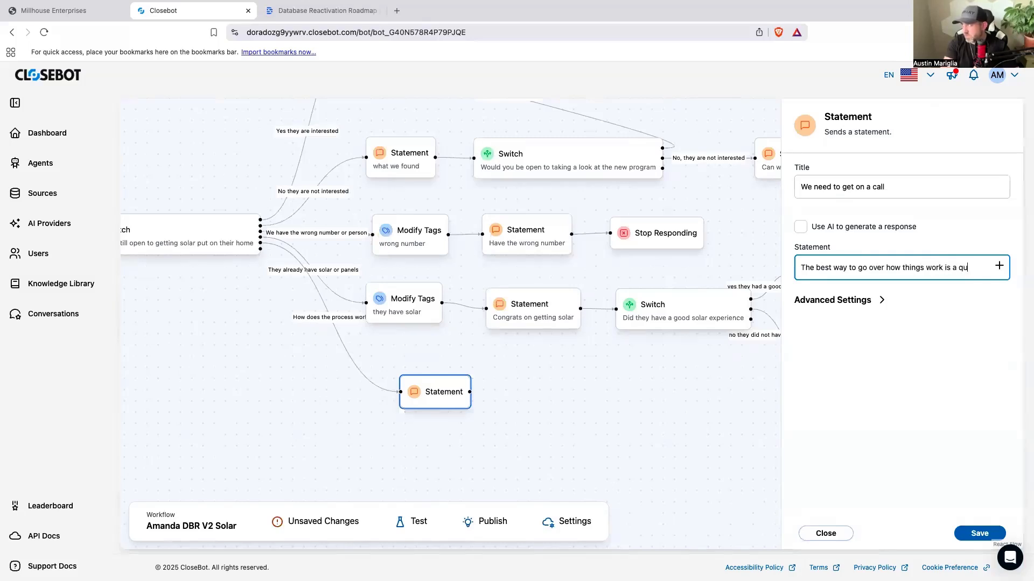
pyautogui.write('ick 2 -3')
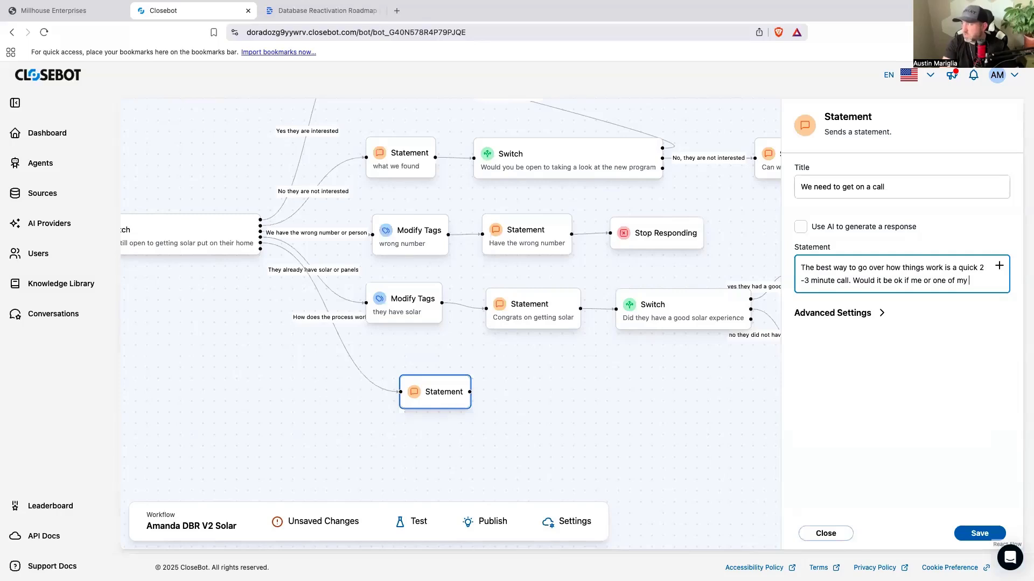
# Step: Finish the message with "Would it be ok if me or one of my specialists gave you a quick call?" and save the Statement
pyautogui.write('specialists gave you a quick call?')
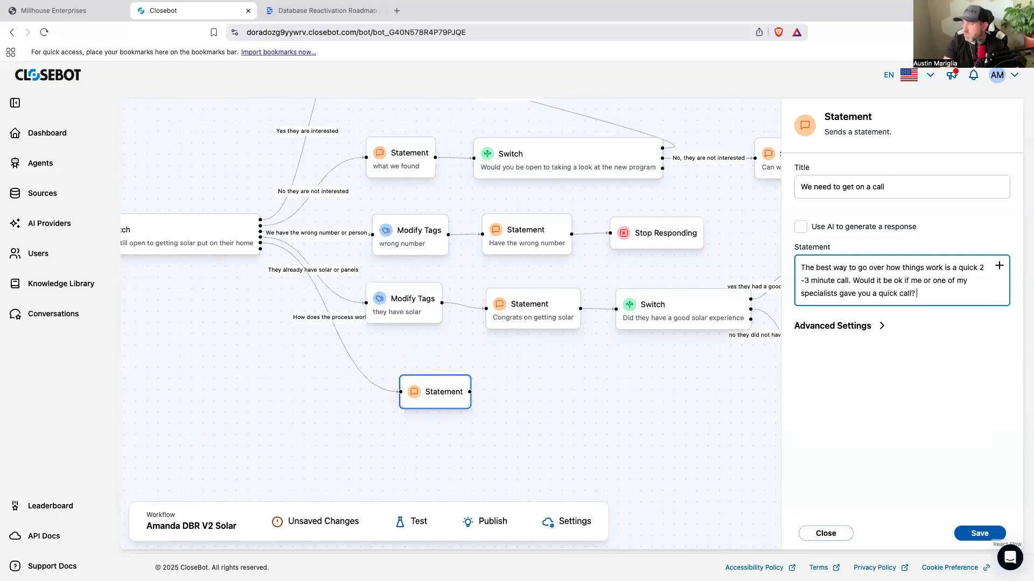
pyautogui.click(964, 531)
pyautogui.moveTo(437, 404); pyautogui.dragTo(424, 404)
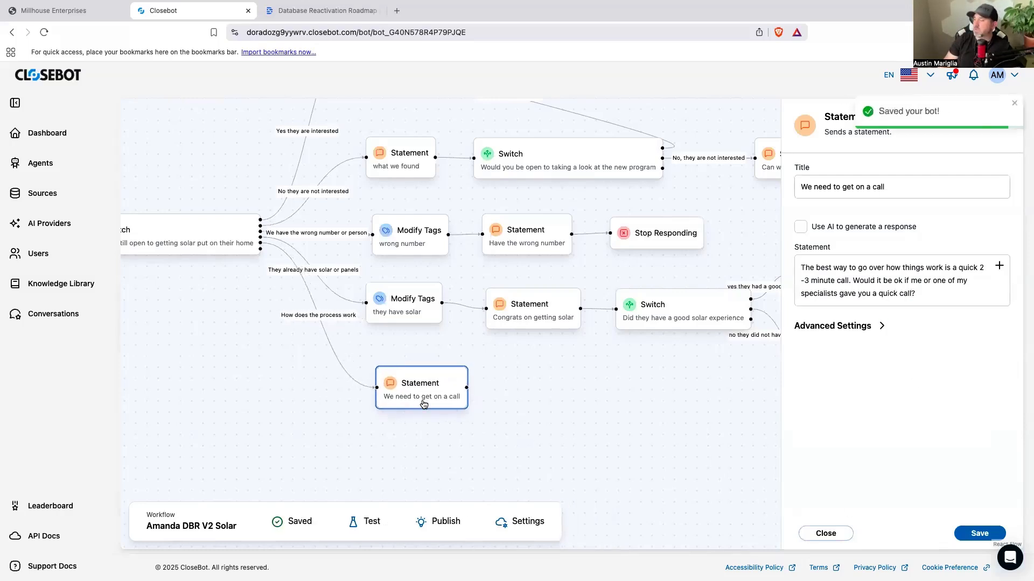
# Step: Add a Switch beside the "We need to get on a call" Statement and title it "Can we give you a quick call"
pyautogui.click(536, 411)
pyautogui.moveTo(841, 455); pyautogui.dragTo(526, 391)
pyautogui.click(526, 391)
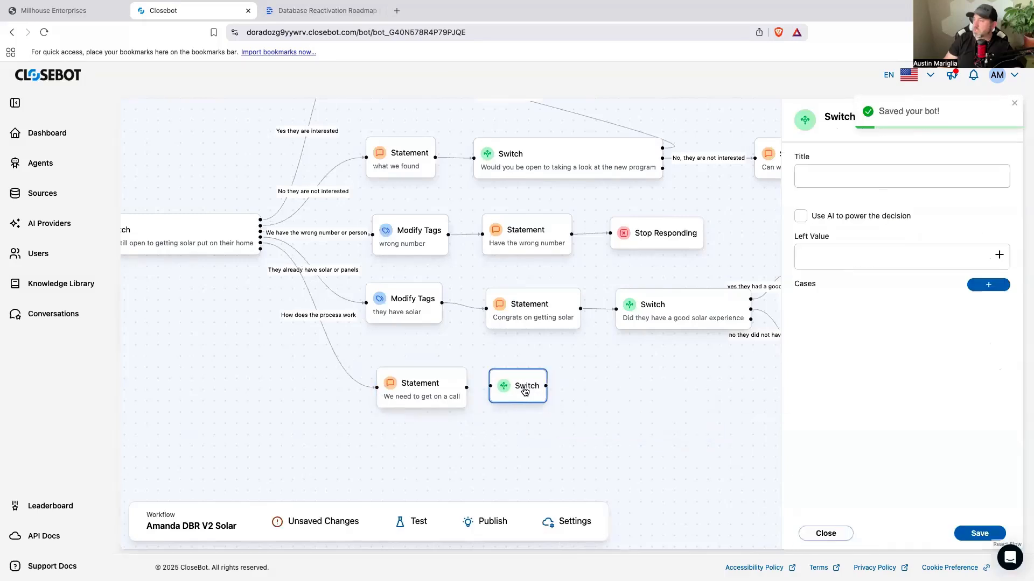
pyautogui.click(821, 173)
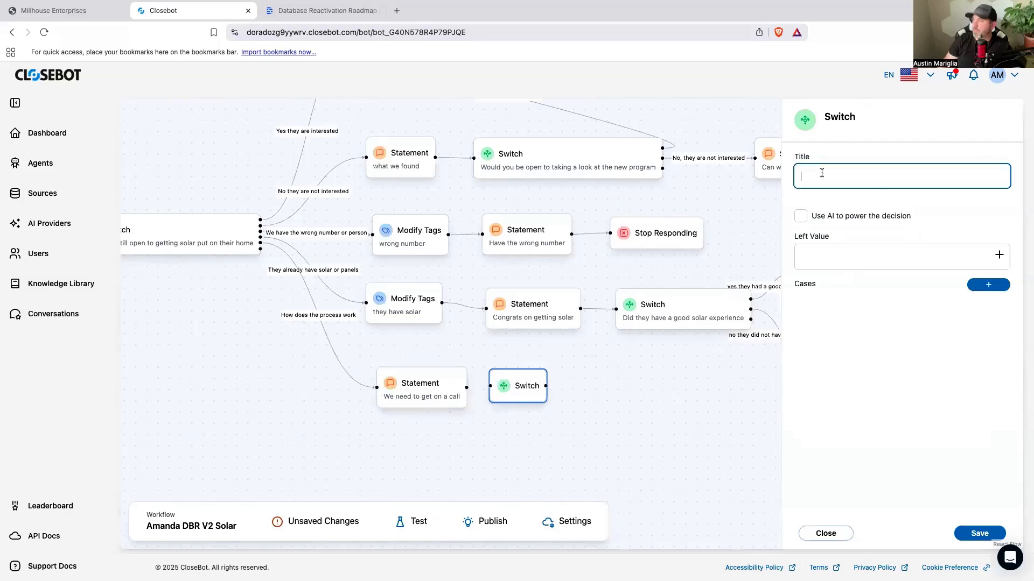
pyautogui.write('Can we give ')
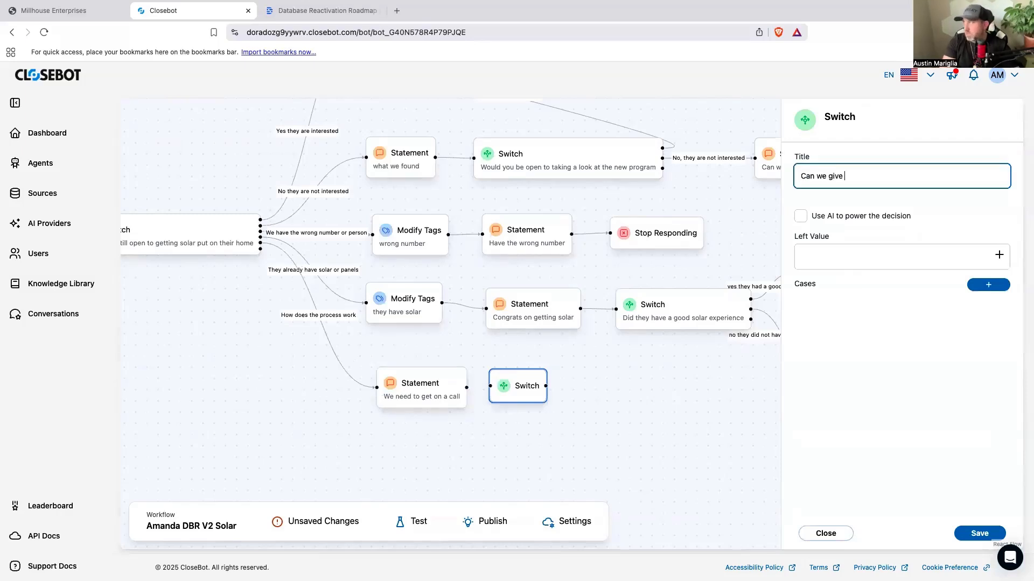
pyautogui.write('you a quick call')
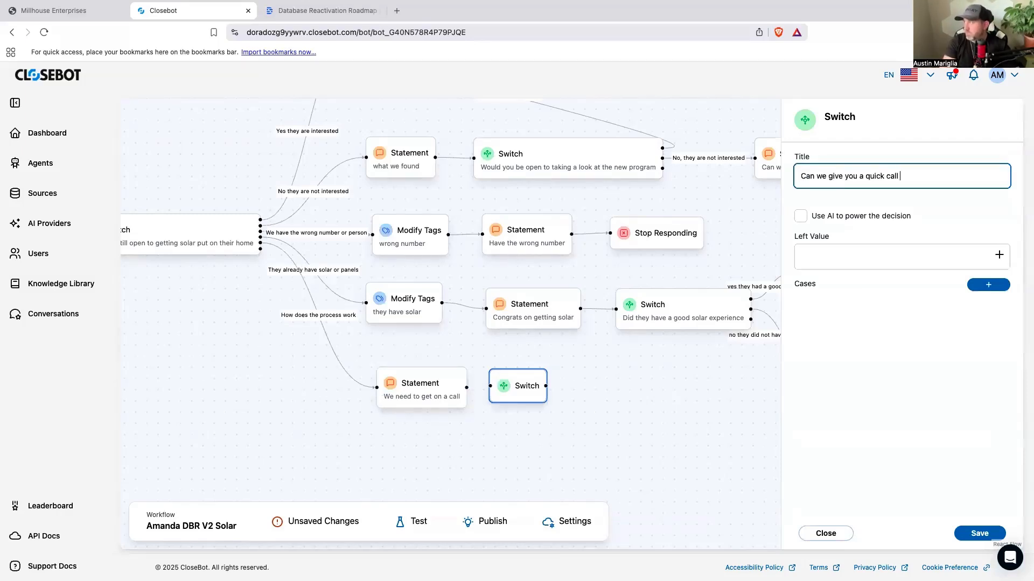
# Step: Have AI power the new Switch's decision and reuse its title "Can we give you a quick call" as the description
pyautogui.click(801, 216)
pyautogui.tripleClick(864, 177)
pyautogui.rightClick(867, 179)
pyautogui.click(834, 260)
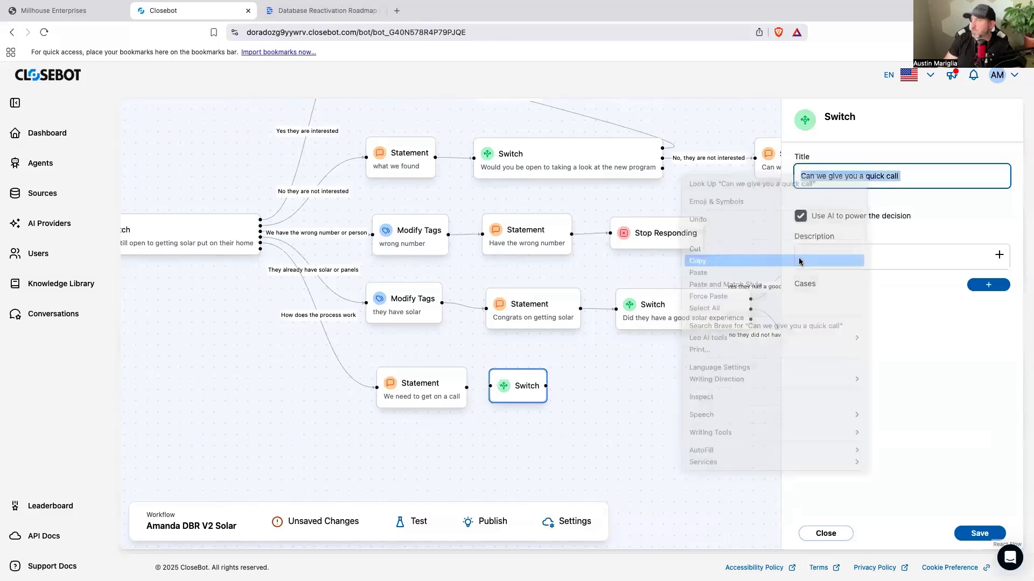
pyautogui.click(838, 257)
pyautogui.hotkey('ctrl', 'v')
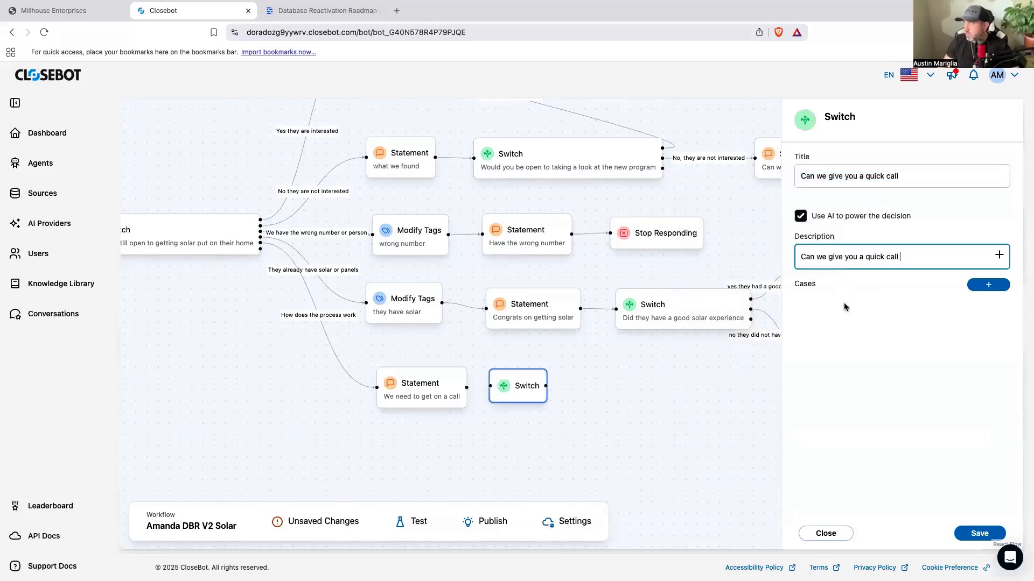
# Step: Add a case named "Yes you can call" to the quick-call Switch
pyautogui.click(989, 284)
pyautogui.click(854, 334)
pyautogui.write('Yes you can call')
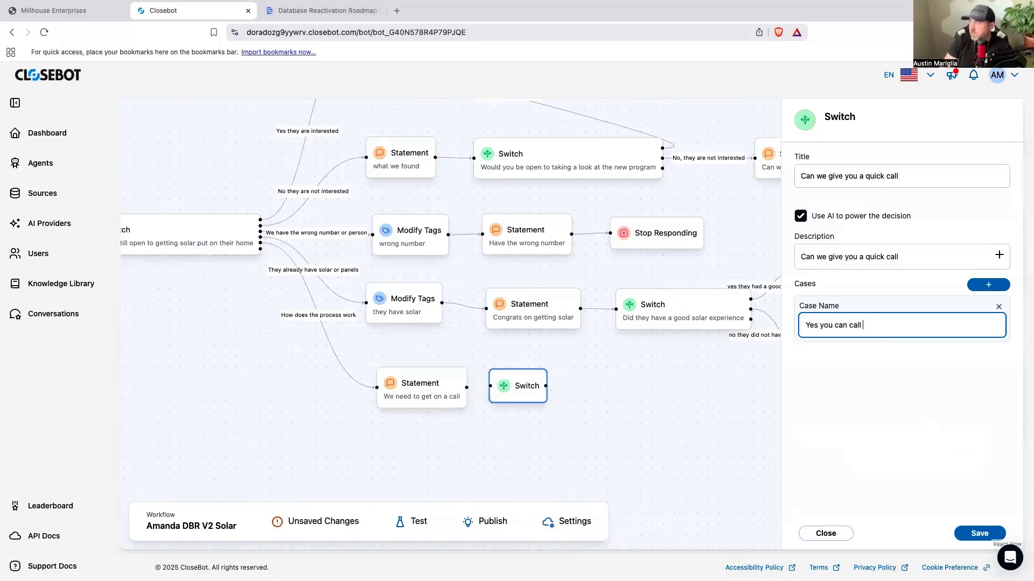
# Step: Add a second case named "Now is not a good time" to the quick-call Switch and save it
pyautogui.click(988, 285)
pyautogui.click(874, 377)
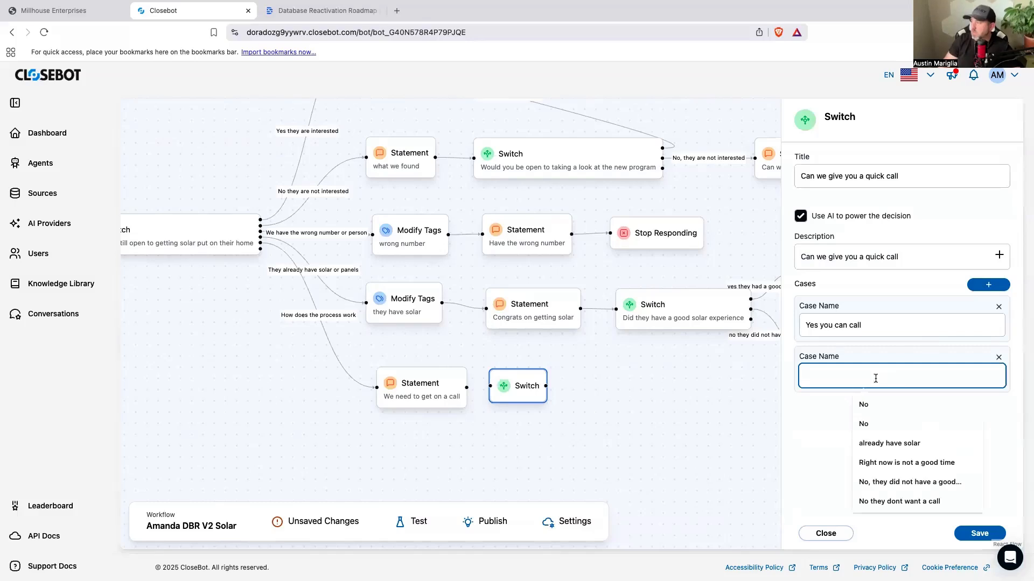
pyautogui.write('Now is not a good time')
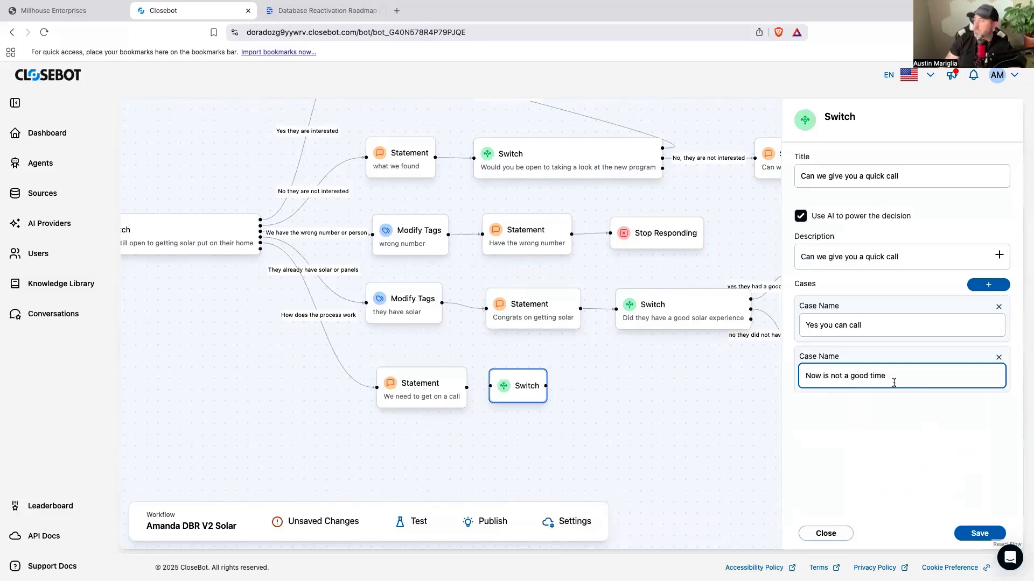
pyautogui.click(969, 534)
# Step: Shift the quick-call Switch slightly and connect the "We need to get on a call" Statement to it
pyautogui.moveTo(526, 380); pyautogui.dragTo(548, 383)
pyautogui.moveTo(467, 387); pyautogui.dragTo(510, 394)
pyautogui.click(666, 425)
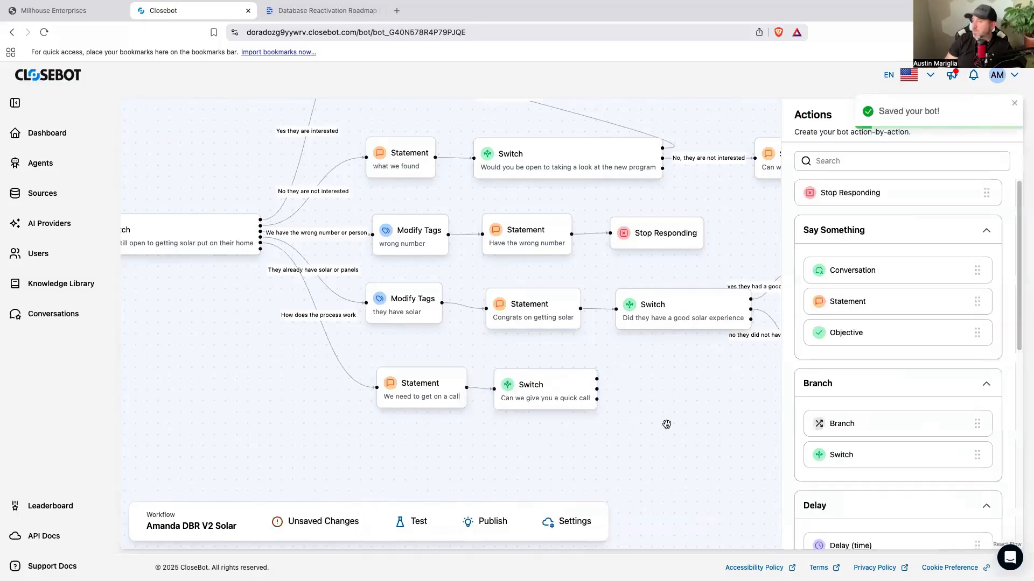
# Step: Connect the quick-call Switch's "Yes you can call" case to the "They are interested" Modify Tags block and save the Switch
pyautogui.scroll(3, 678, 427)
pyautogui.scroll(-5, 678, 427)
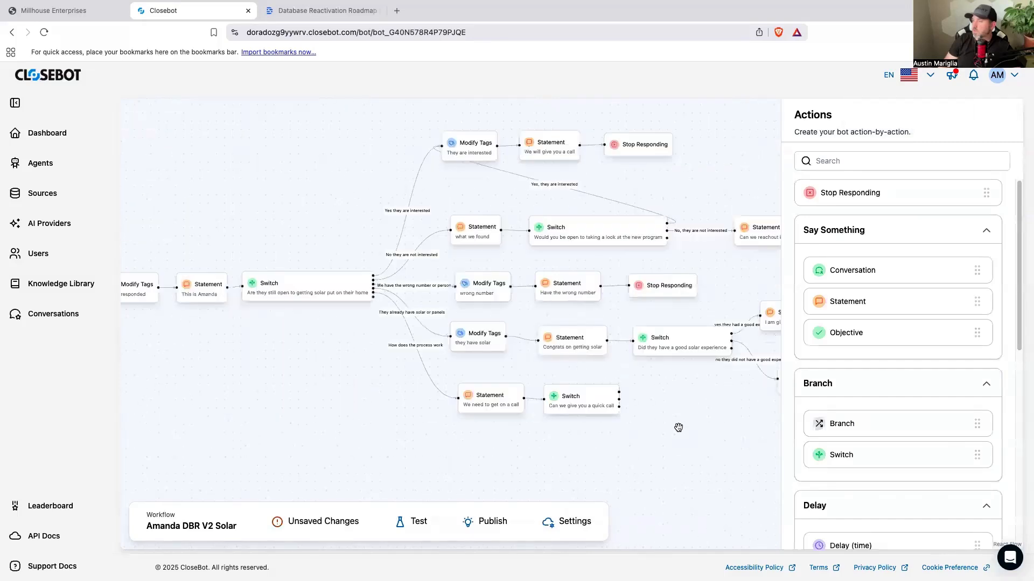
pyautogui.scroll(-1, 679, 428)
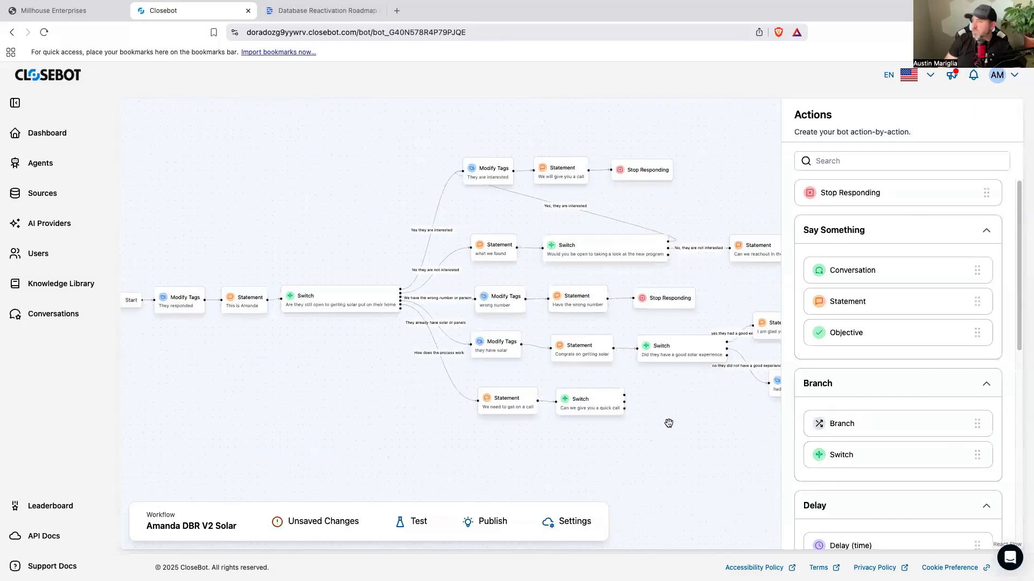
pyautogui.click(605, 407)
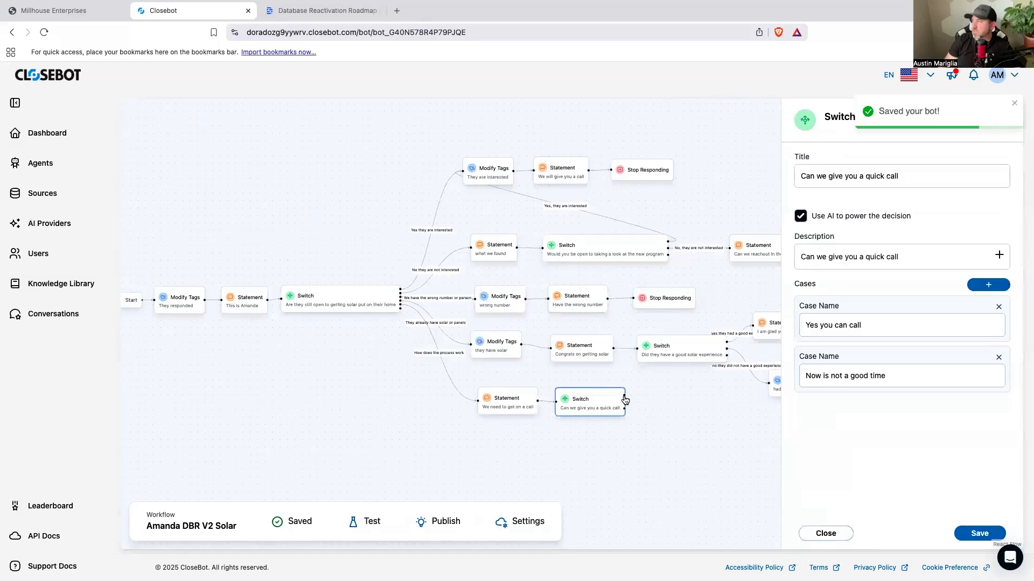
pyautogui.moveTo(624, 393); pyautogui.dragTo(463, 171)
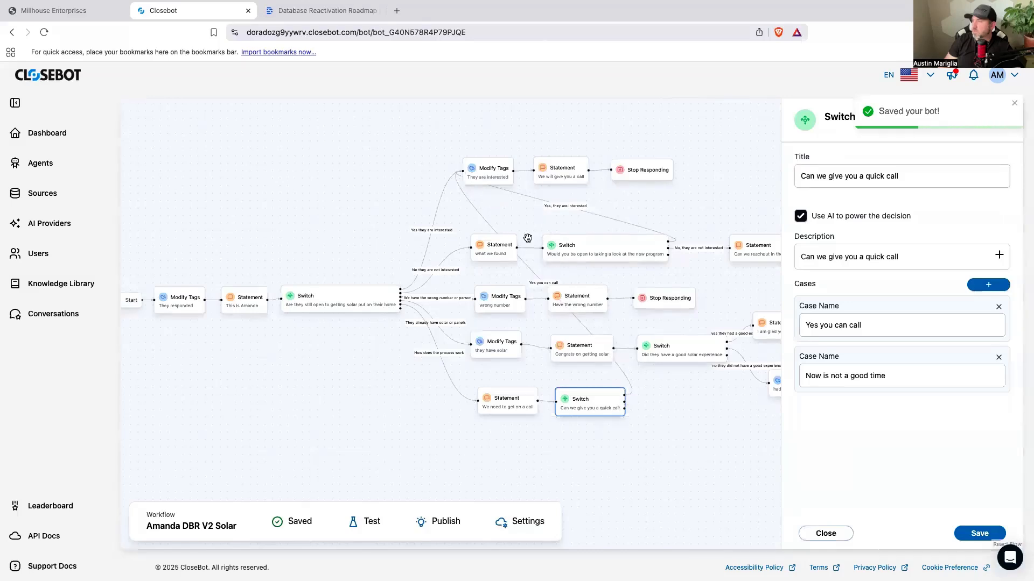
pyautogui.moveTo(717, 459); pyautogui.dragTo(527, 437)
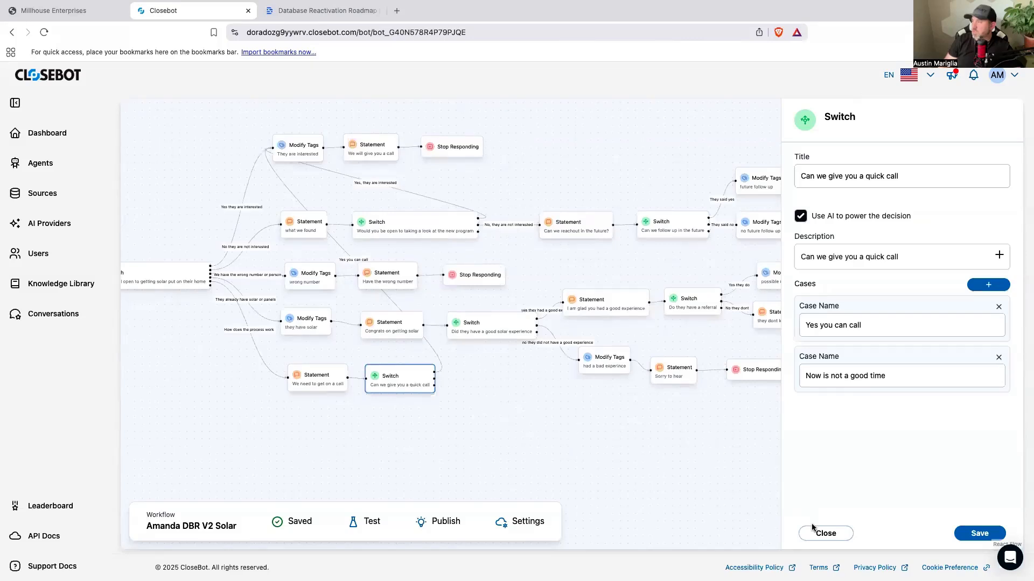
pyautogui.click(983, 540)
pyautogui.moveTo(855, 305); pyautogui.dragTo(495, 392)
pyautogui.click(525, 399)
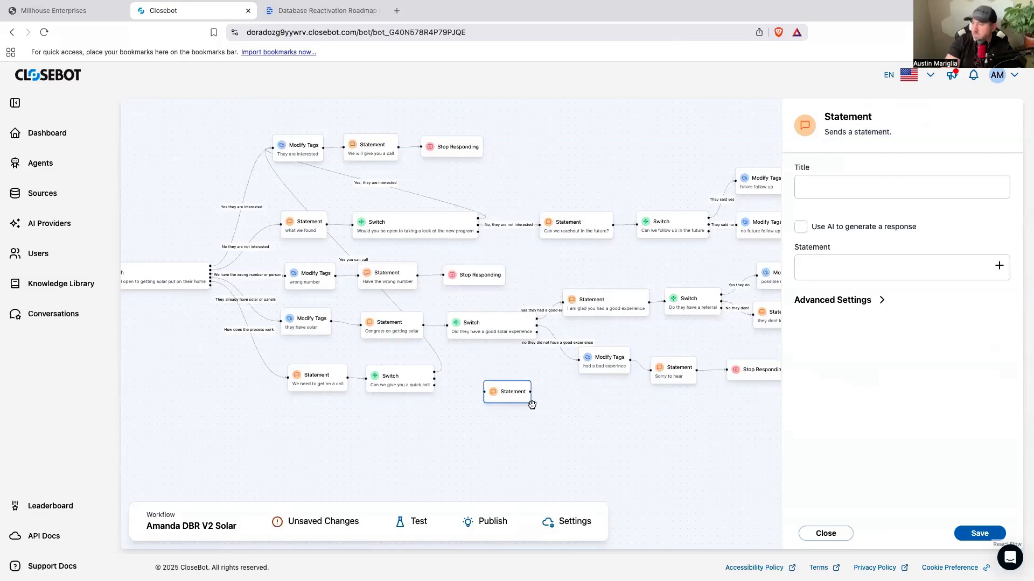
pyautogui.press('BackSpace')
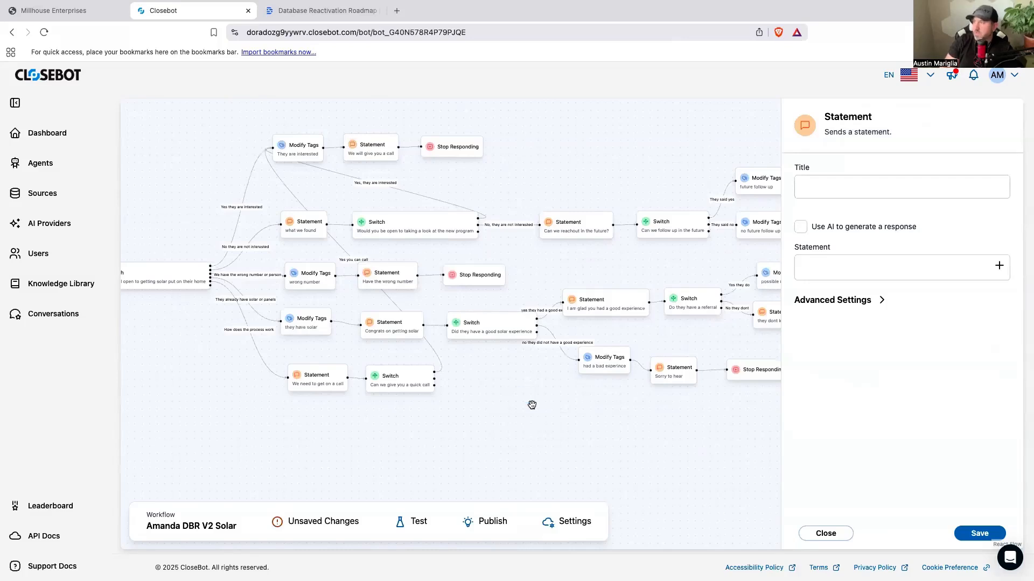
pyautogui.click(827, 534)
# Step: Add an Objective beside the quick-call Switch and connect the "Now is not a good time" case to it
pyautogui.moveTo(864, 338); pyautogui.dragTo(555, 405)
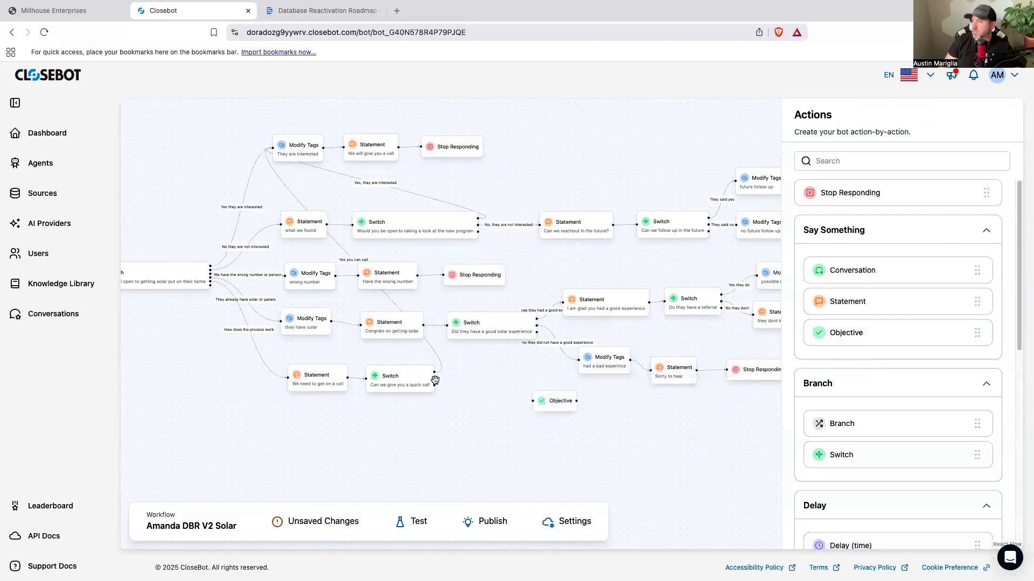
pyautogui.moveTo(437, 381); pyautogui.dragTo(541, 406)
pyautogui.moveTo(557, 411); pyautogui.dragTo(506, 405)
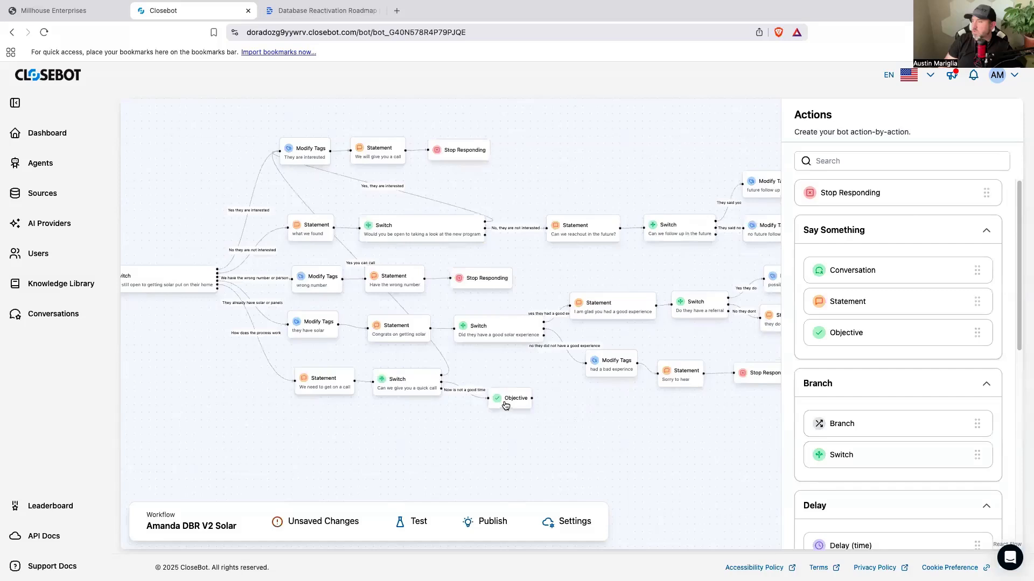
# Step: Add an objective entry to the new Objective block and look through its output variable options, leaving the variable blank
pyautogui.click(518, 404)
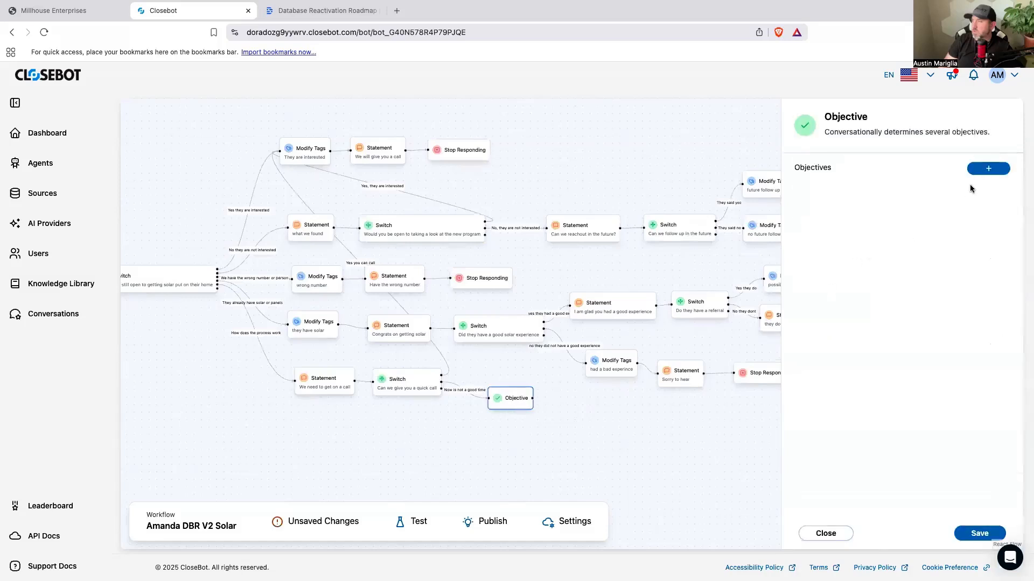
pyautogui.click(985, 170)
pyautogui.click(875, 207)
pyautogui.scroll(-2, 873, 272)
pyautogui.scroll(-2, 873, 275)
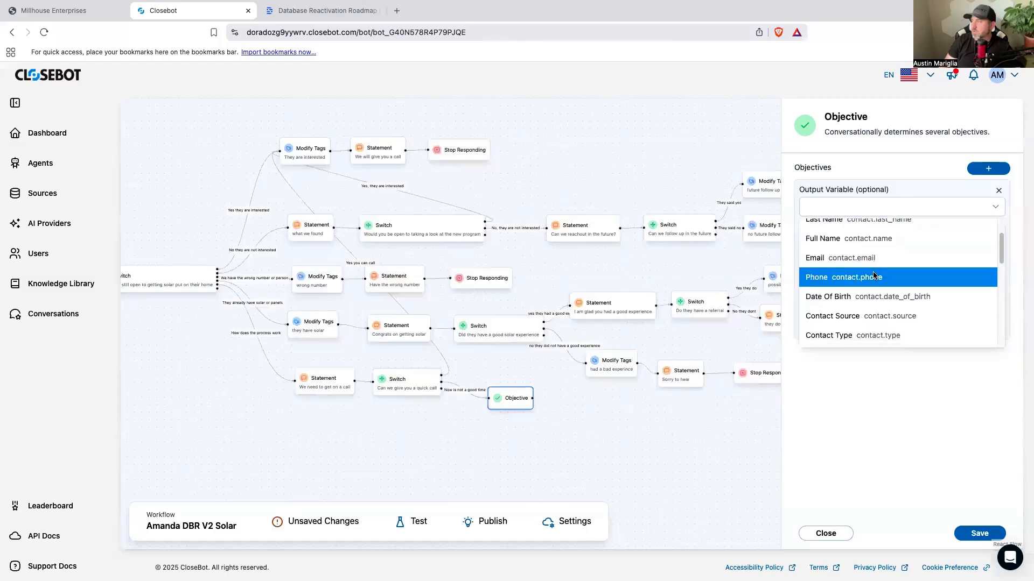
pyautogui.scroll(-5, 874, 274)
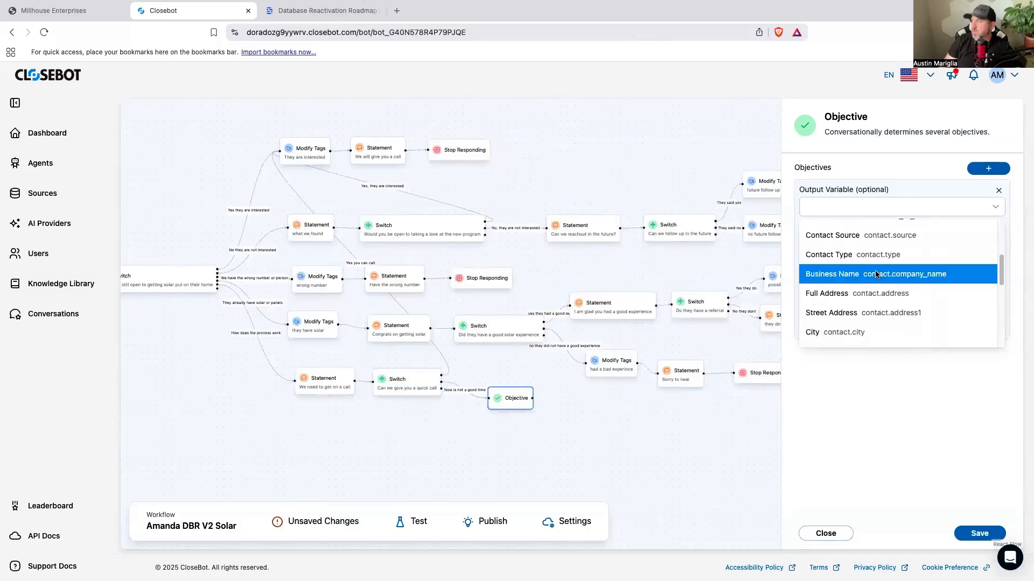
pyautogui.scroll(-4, 876, 274)
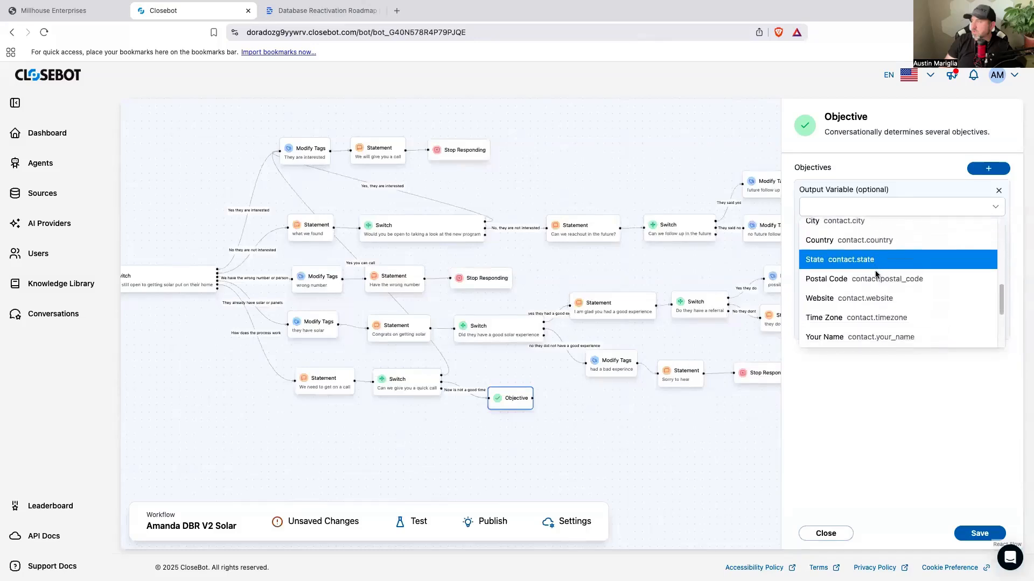
pyautogui.scroll(-3, 875, 275)
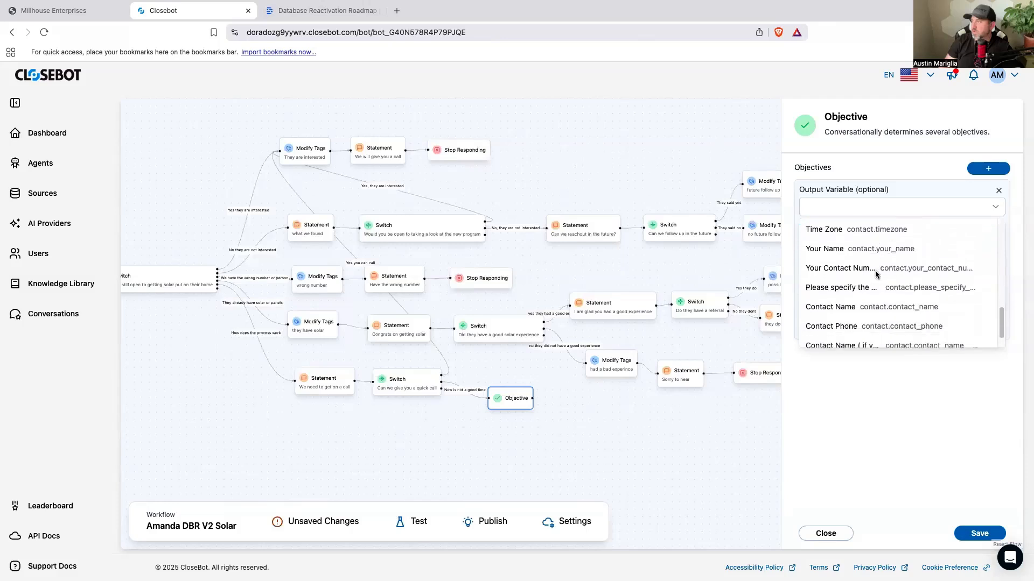
pyautogui.scroll(-1, 875, 271)
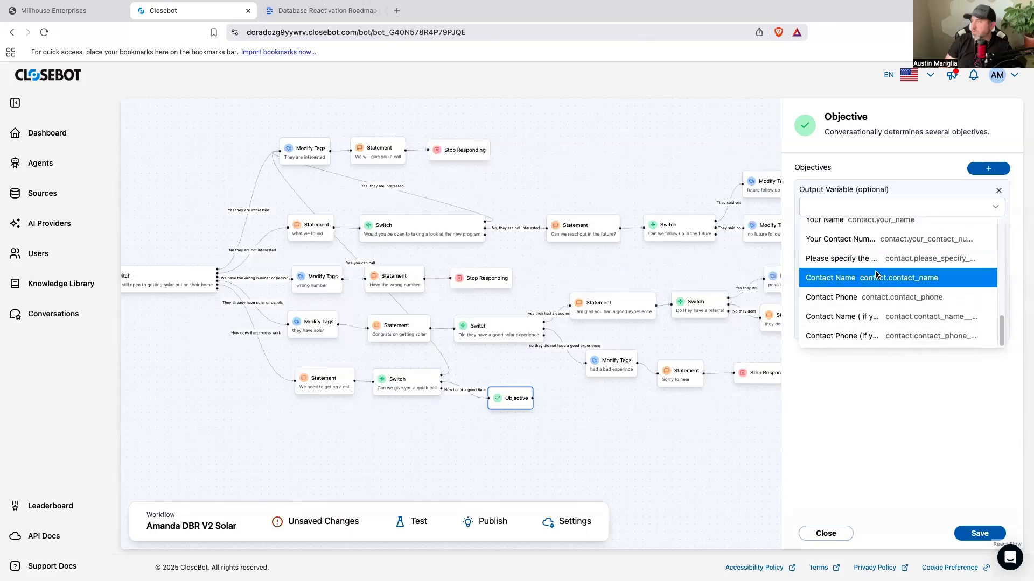
pyautogui.click(924, 411)
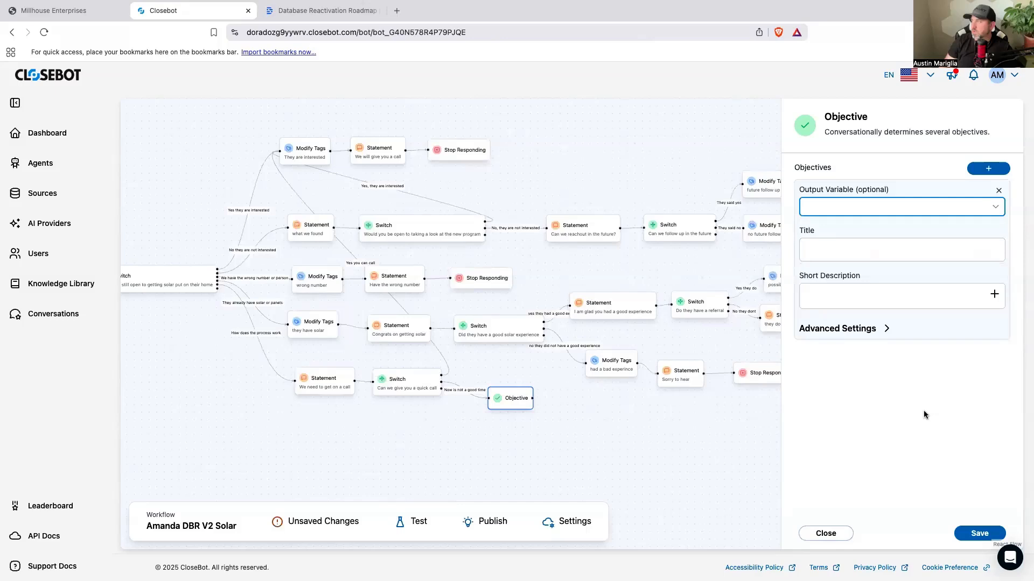
# Step: Set the objective's max attempts to 2 in its advanced settings
pyautogui.click(869, 329)
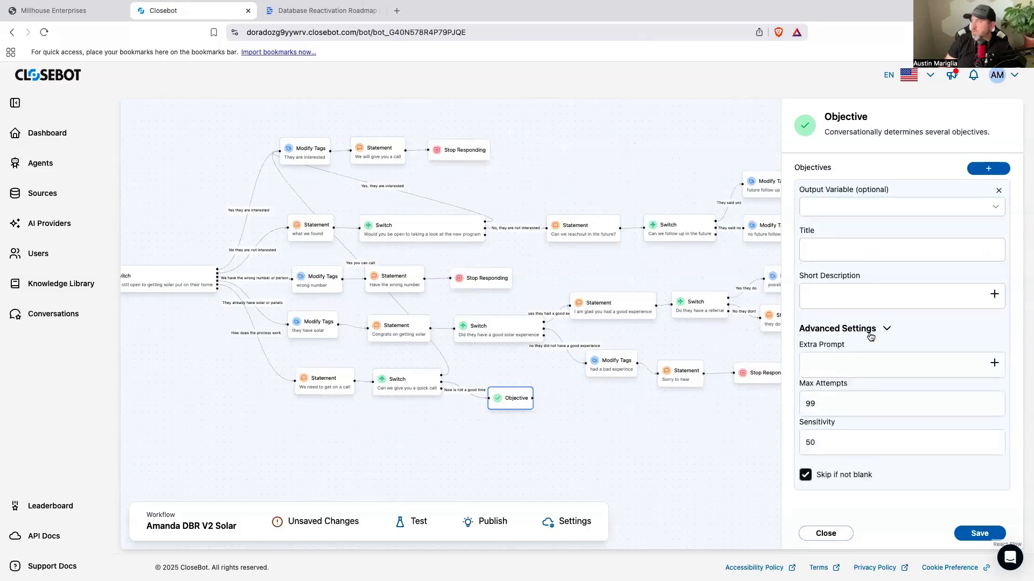
pyautogui.doubleClick(816, 399)
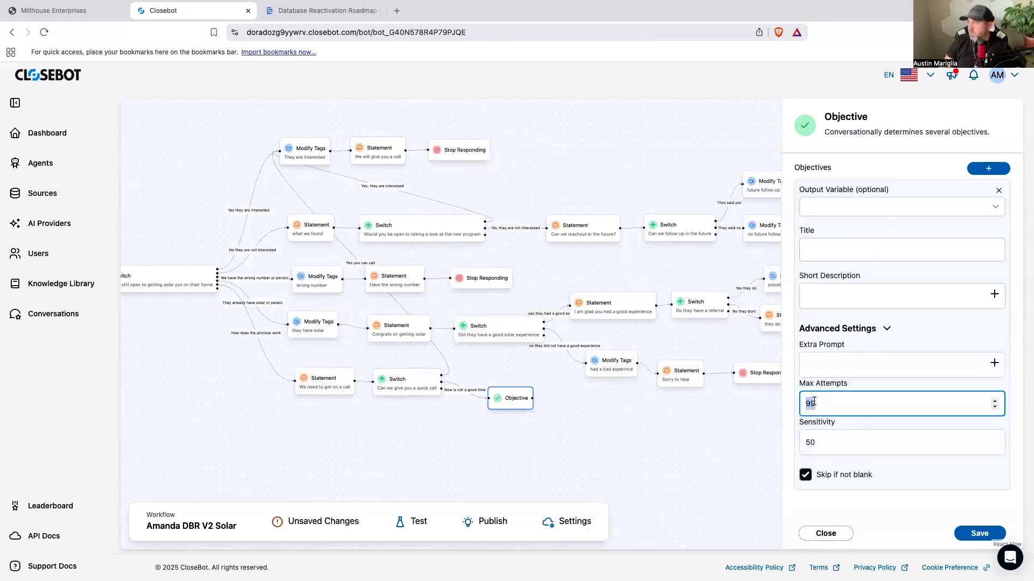
pyautogui.write('2')
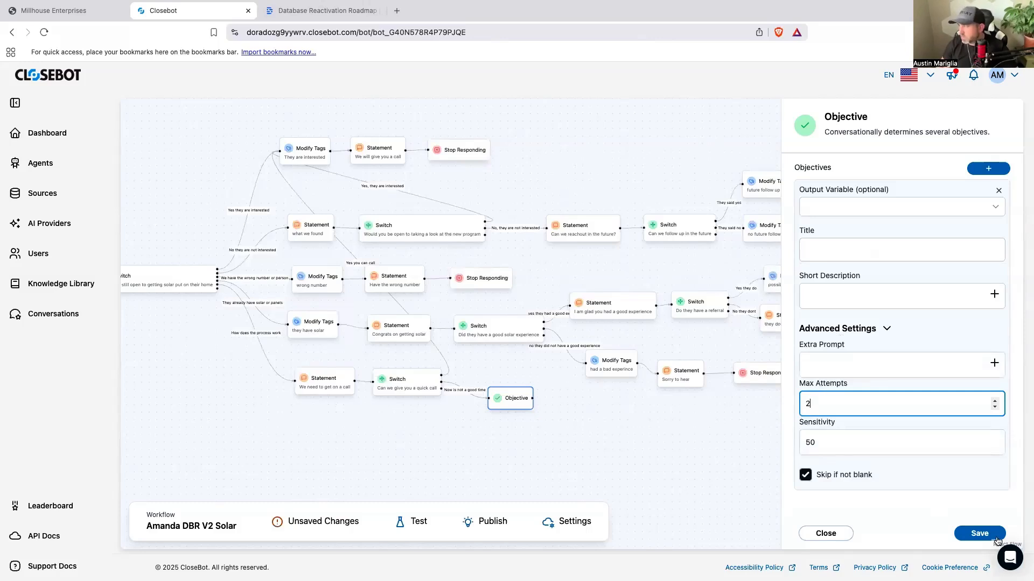
# Step: Enter "When is the best time to call" as both the title and the short description of the objective
pyautogui.click(851, 254)
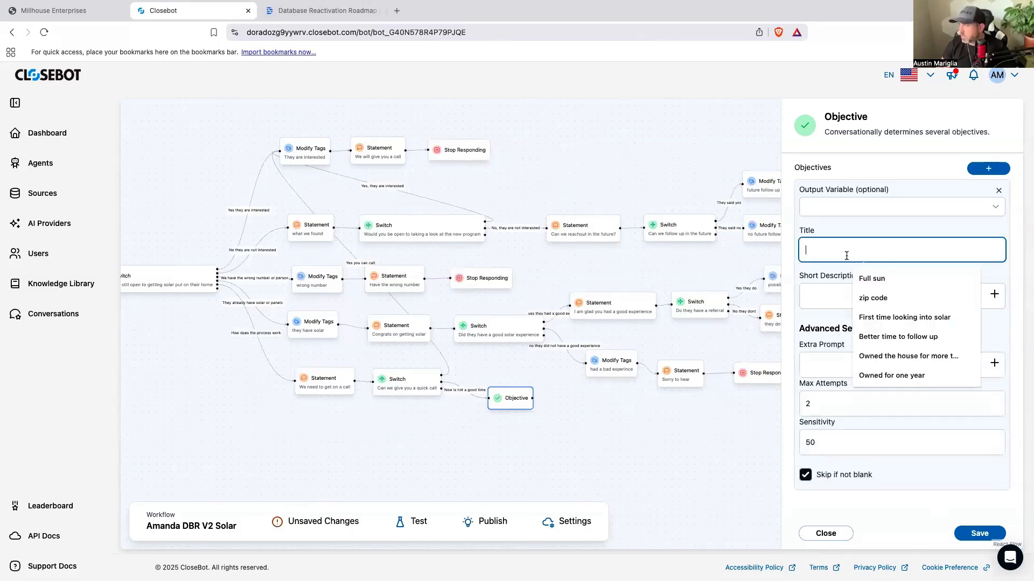
pyautogui.write('W')
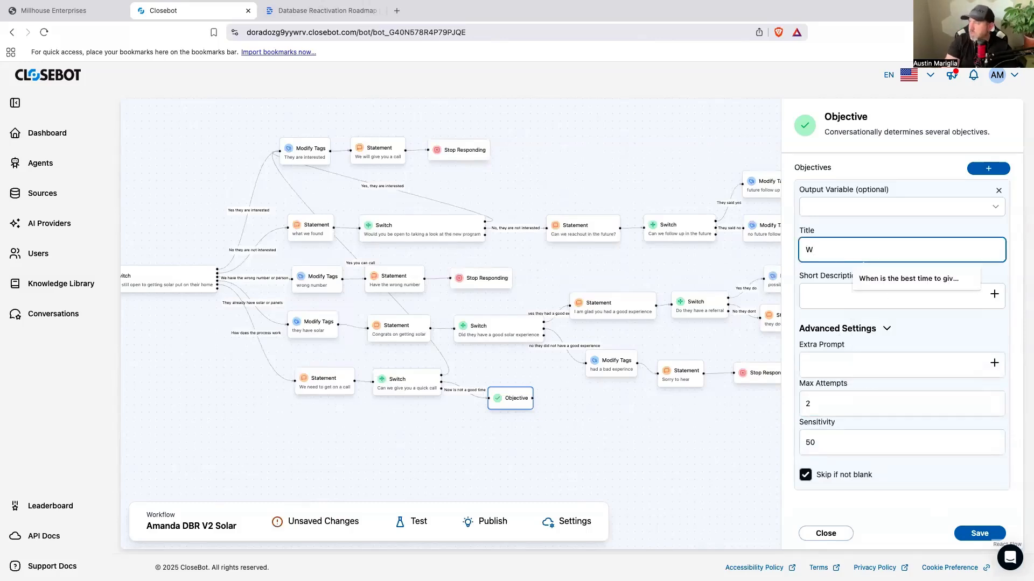
pyautogui.write('be')
pyautogui.press('BackSpace')
pyautogui.press('BackSpace')
pyautogui.write('hen is')
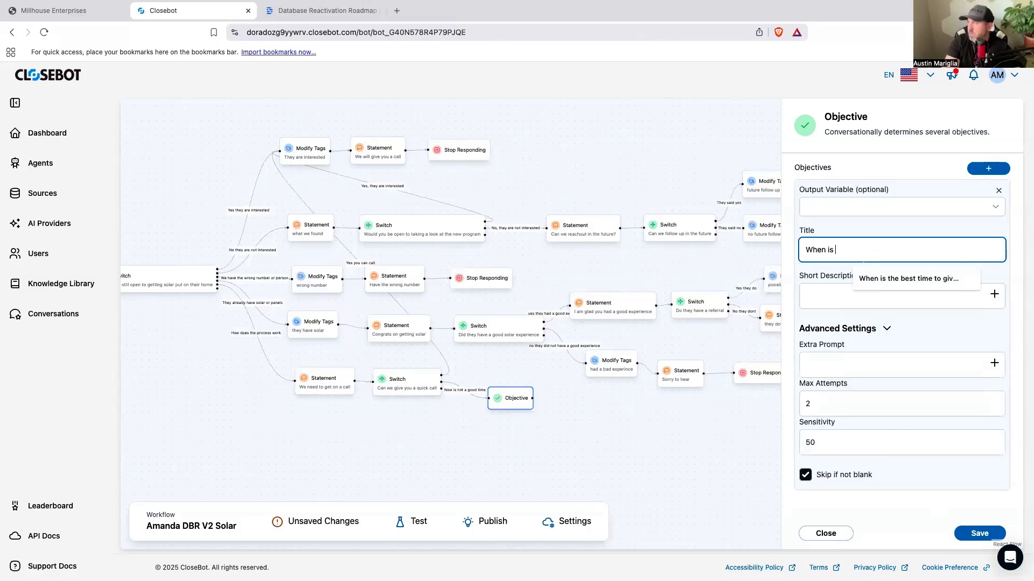
pyautogui.write(' the best time to call')
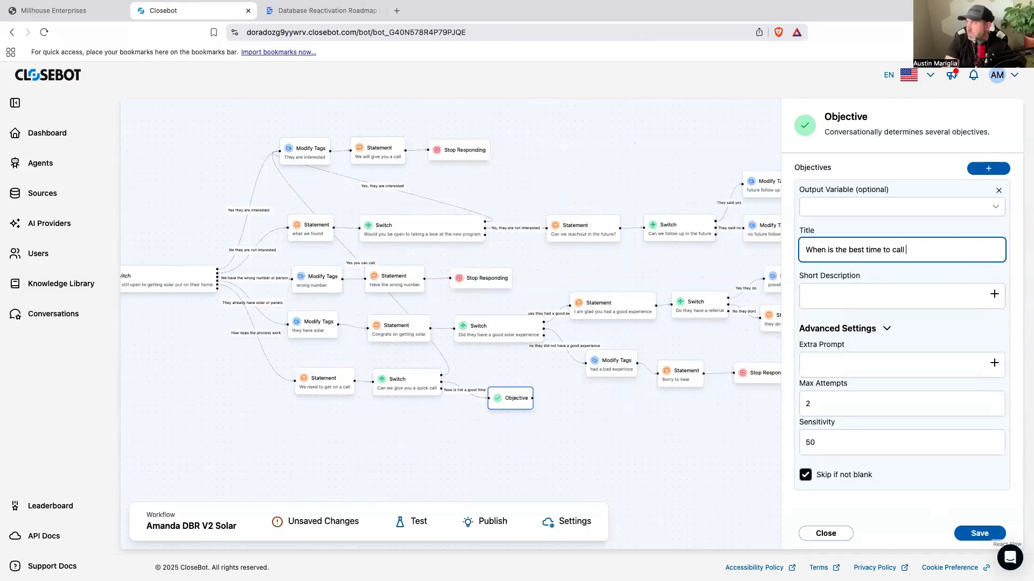
pyautogui.click(879, 299)
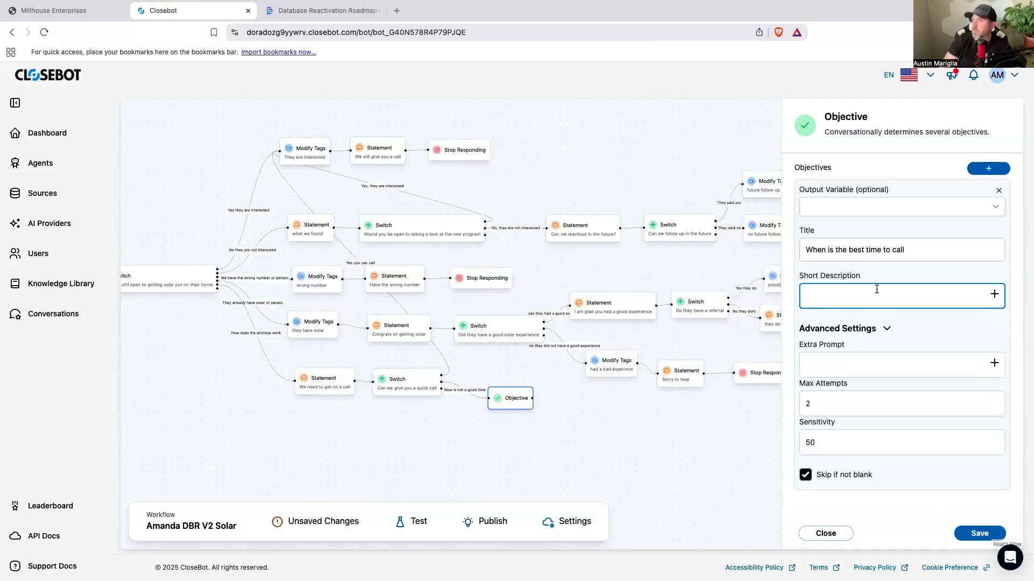
pyautogui.write('When is the best time to call')
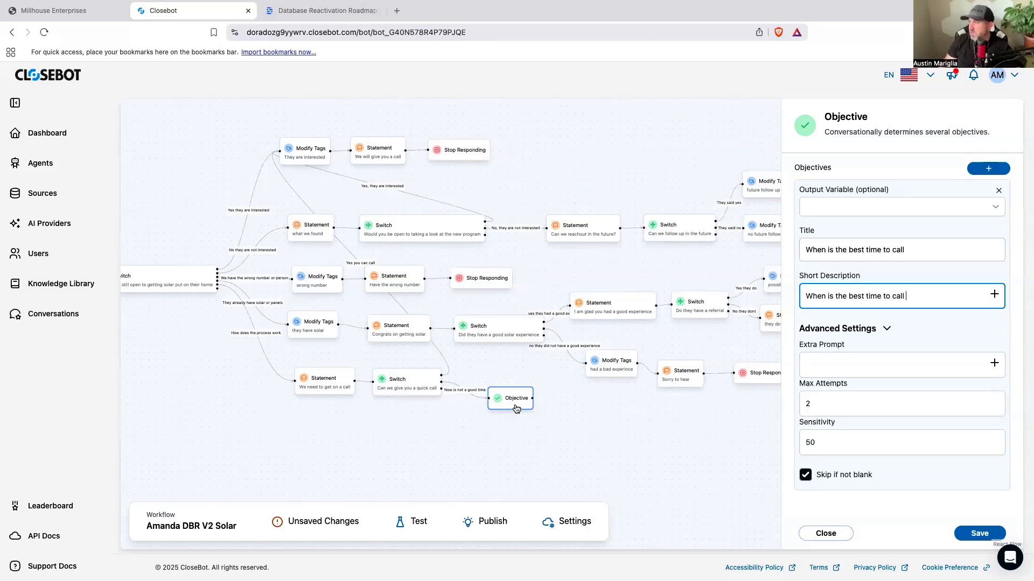
# Step: Move the Objective block farther from the quick-call Switch and delete the "Now is not a good time" connection between them
pyautogui.moveTo(516, 408); pyautogui.dragTo(503, 407)
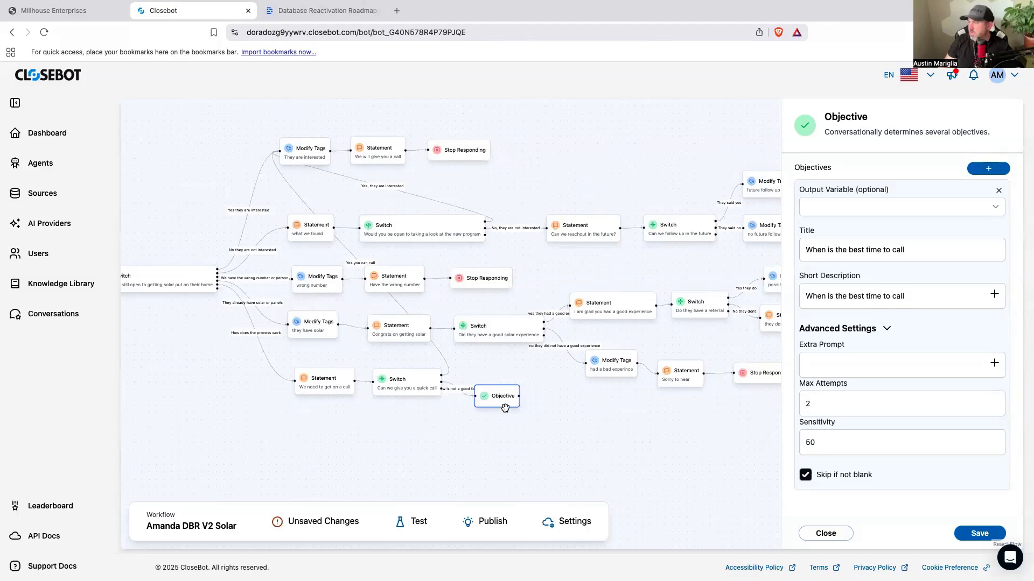
pyautogui.moveTo(504, 409); pyautogui.dragTo(584, 407)
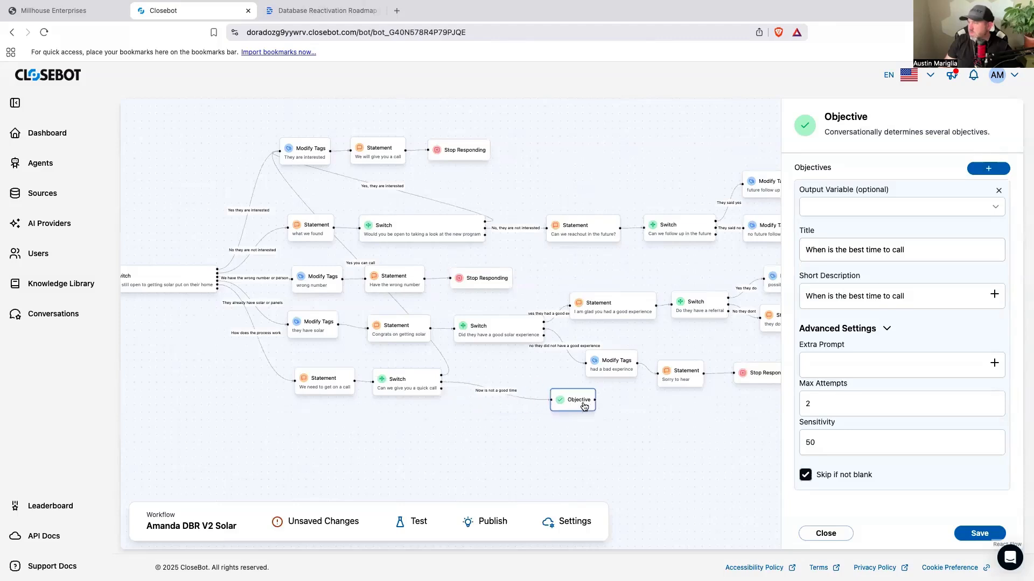
pyautogui.click(522, 398)
pyautogui.press('BackSpace')
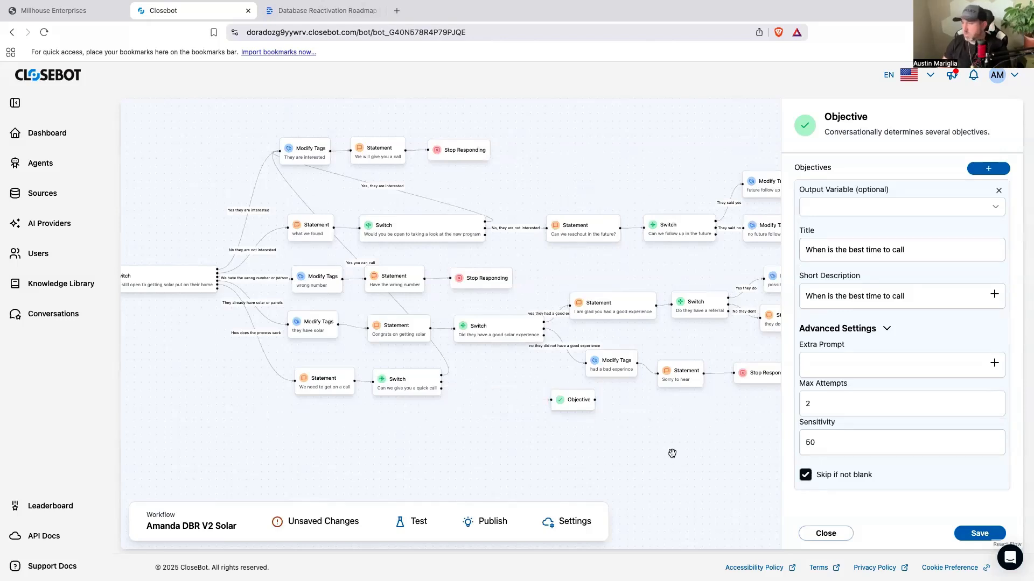
# Step: Add a Modify Tags block between the quick-call Switch and the Objective, and connect the "Now is not a good time" case to it
pyautogui.click(672, 453)
pyautogui.scroll(-6, 844, 437)
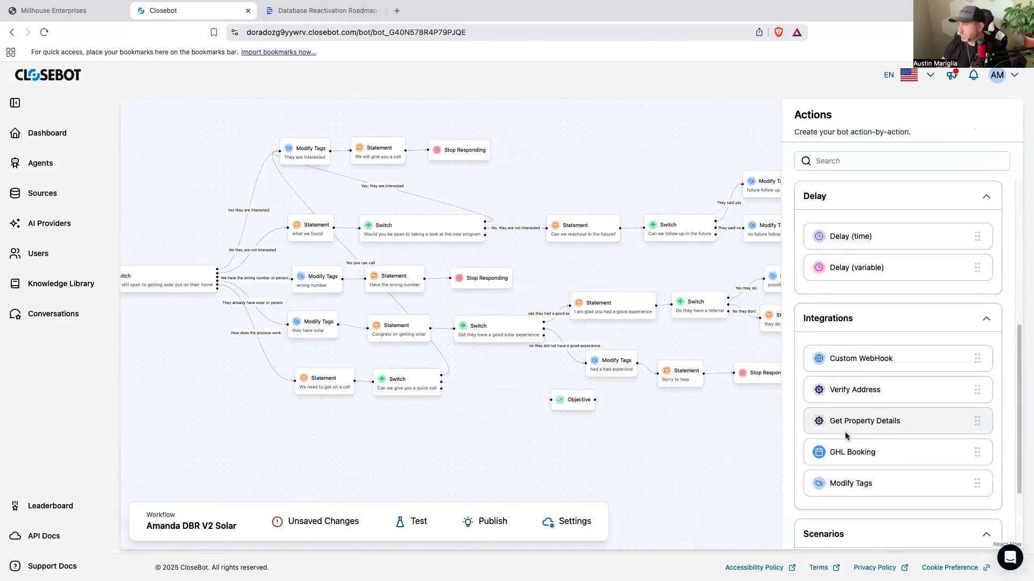
pyautogui.moveTo(861, 484); pyautogui.dragTo(502, 388)
pyautogui.moveTo(441, 381); pyautogui.dragTo(472, 389)
# Step: Title the Modify Tags block on the "Now is not a good time" path "not a good time to call but interested"
pyautogui.click(486, 389)
pyautogui.click(844, 187)
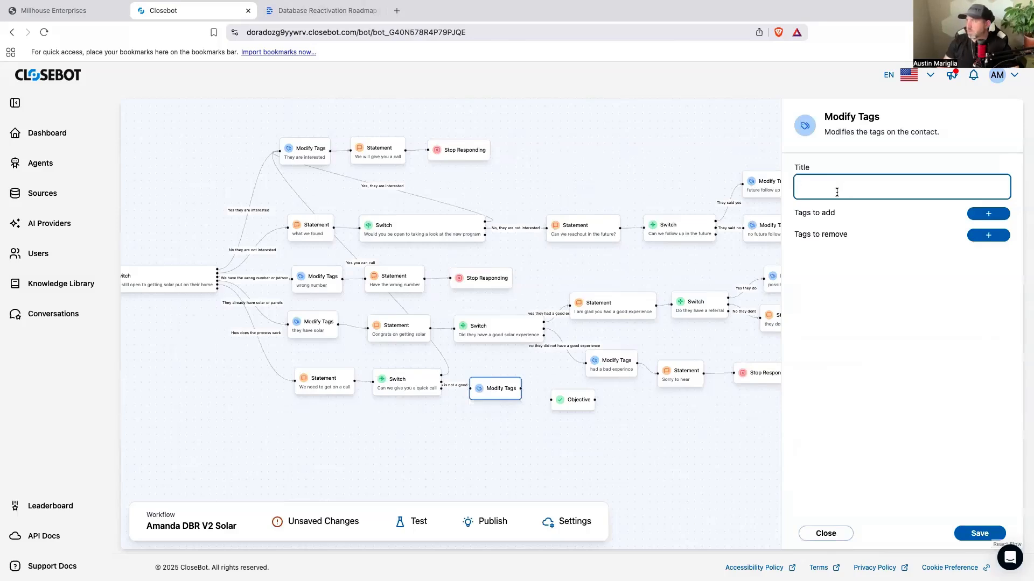
pyautogui.write('not a good time to call')
pyautogui.click(988, 215)
pyautogui.click(905, 192)
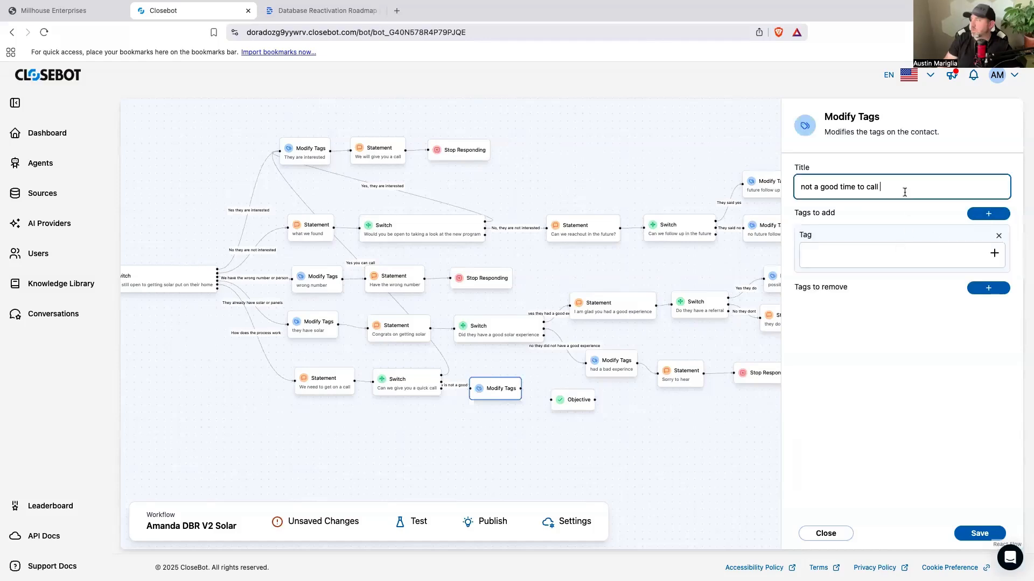
pyautogui.write('buyt ')
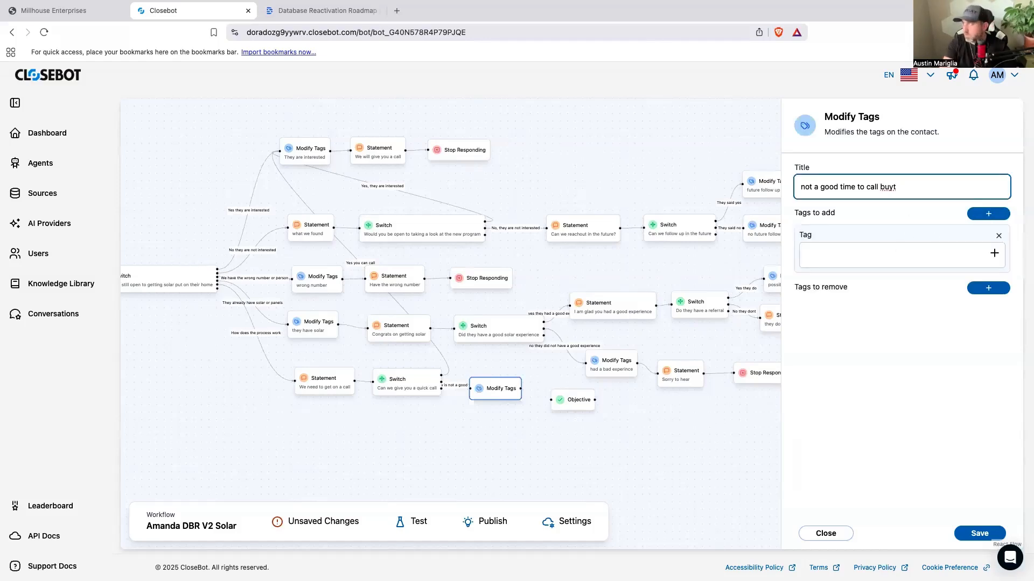
pyautogui.press('BackSpace')
pyautogui.press('BackSpace')
pyautogui.press('BackSpace')
pyautogui.write('t interested')
# Step: Set the tag to add to "call later" and save the Modify Tags block
pyautogui.click(848, 266)
pyautogui.write('call later')
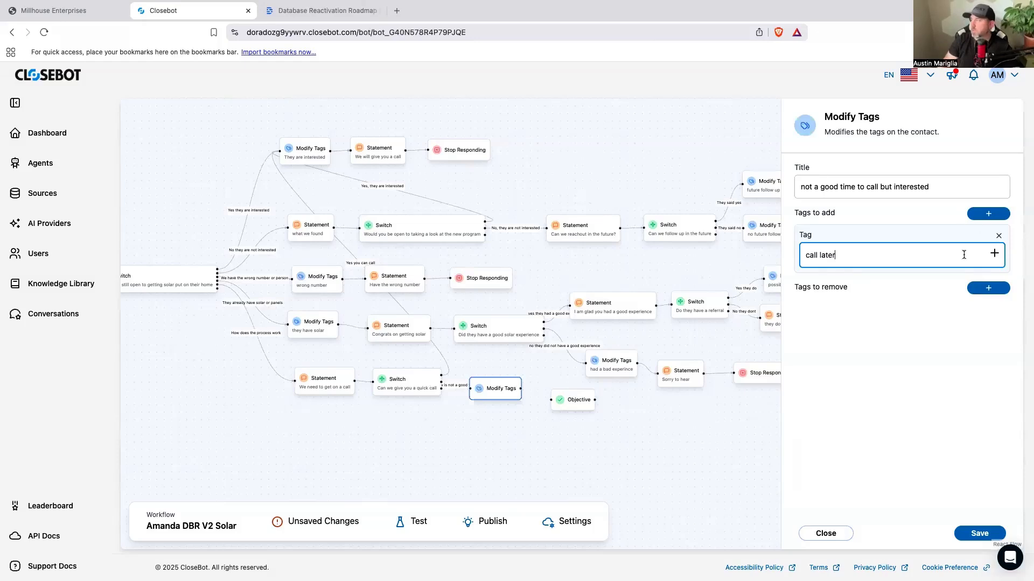
pyautogui.click(992, 534)
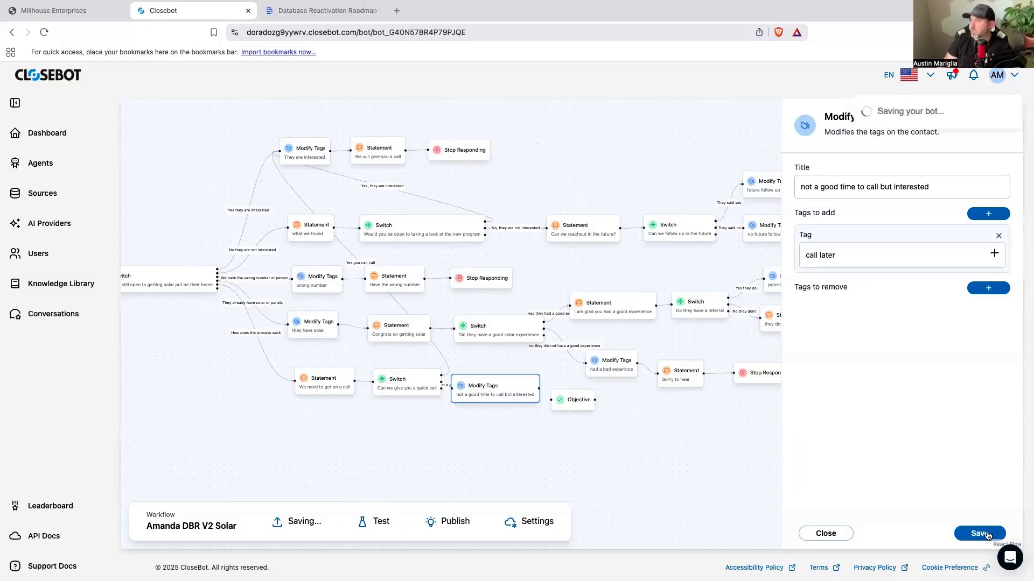
# Step: Reposition the "not a good time to call but interested" tag block and the Objective below the quick-call Switch, and connect the tag block to the Objective
pyautogui.moveTo(571, 413); pyautogui.dragTo(620, 440)
pyautogui.moveTo(520, 402); pyautogui.dragTo(640, 426)
pyautogui.moveTo(701, 434); pyautogui.dragTo(665, 437)
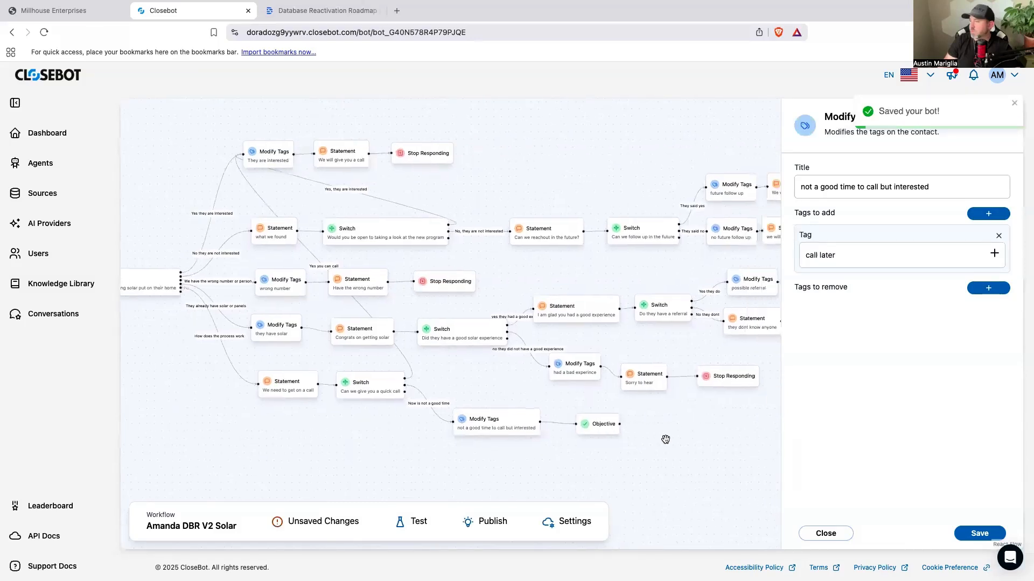
# Step: Add the extra prompt "let them know you will call them at the time that works best for them" to the Objective and save it
pyautogui.click(598, 432)
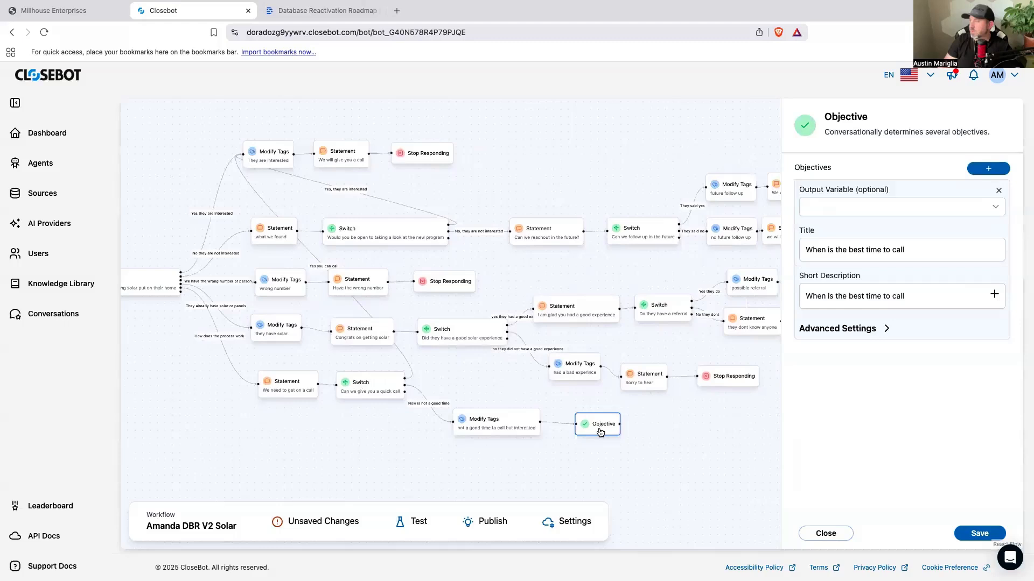
pyautogui.click(874, 333)
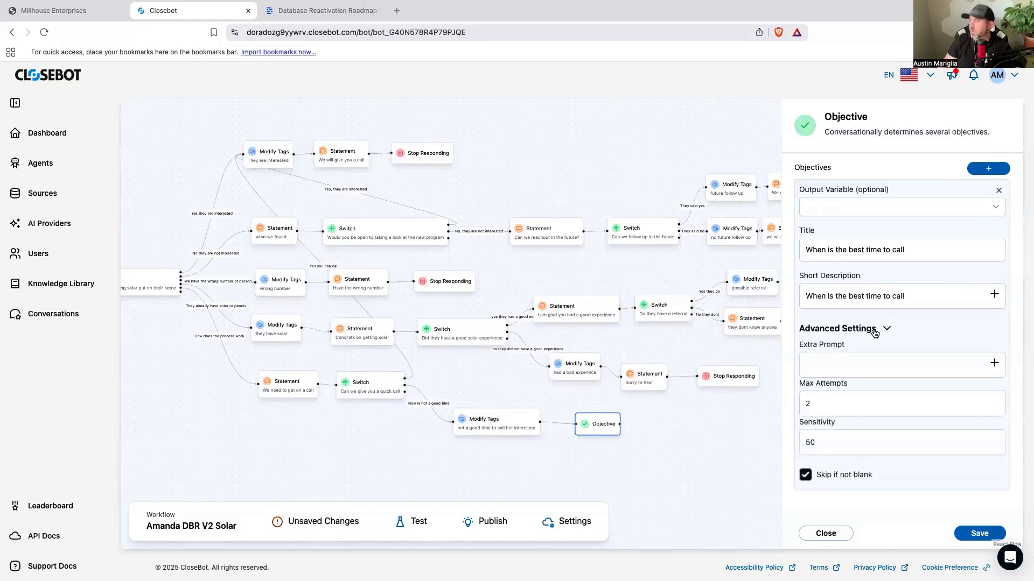
pyautogui.click(855, 366)
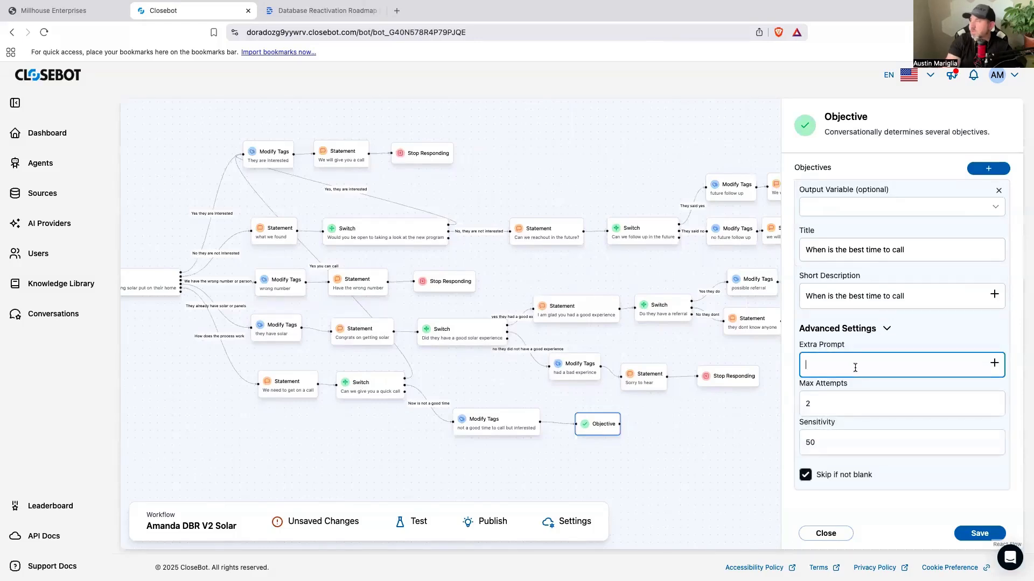
pyautogui.write('let them know you will c')
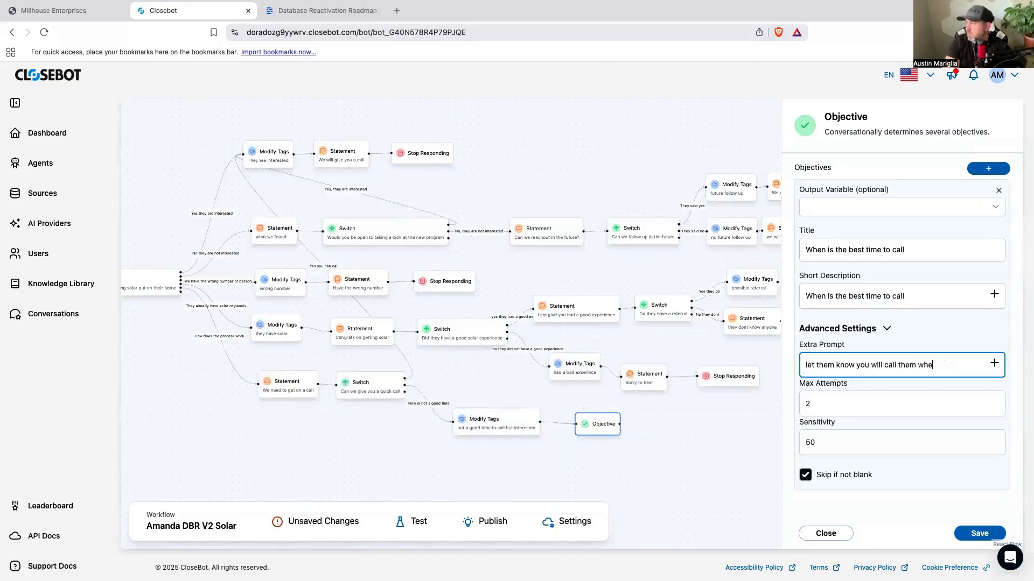
pyautogui.write('all them at the time th')
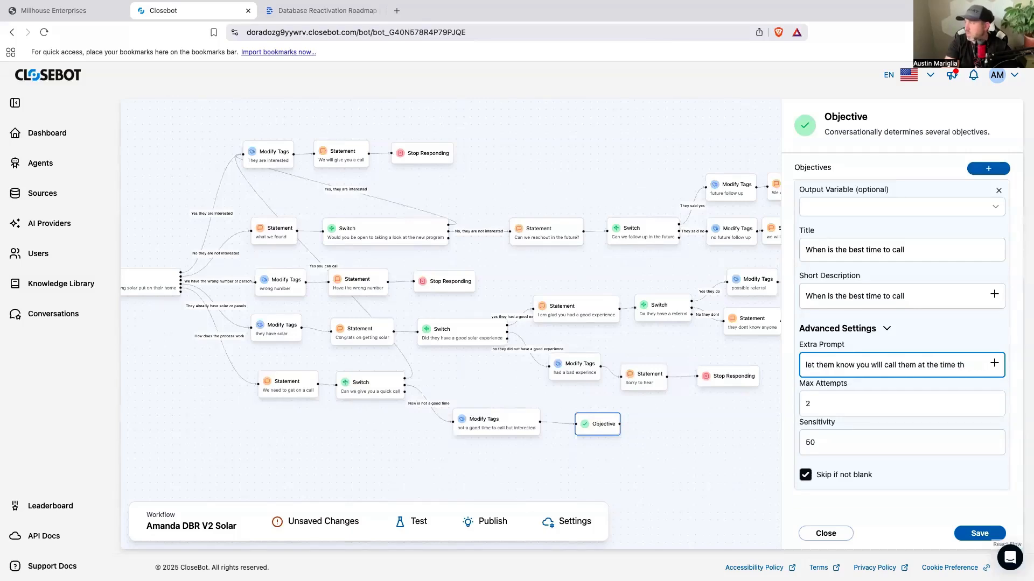
pyautogui.write('a wworkd')
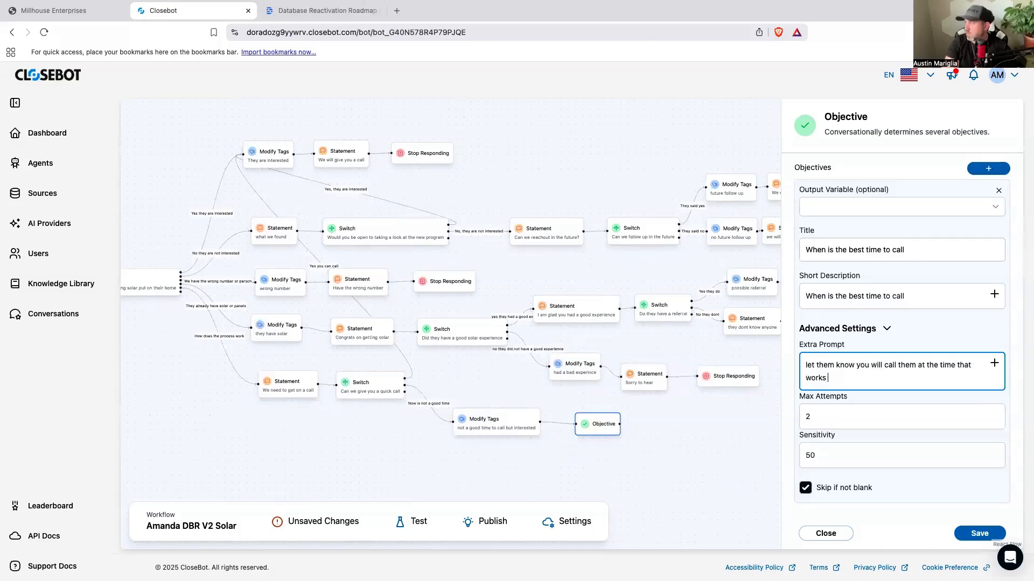
pyautogui.write(' best for them')
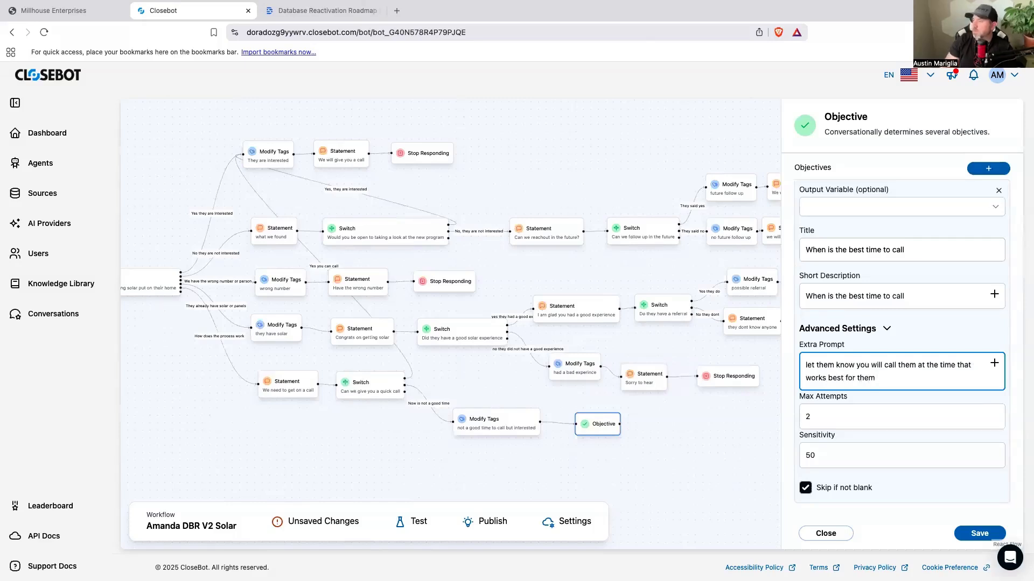
pyautogui.click(968, 539)
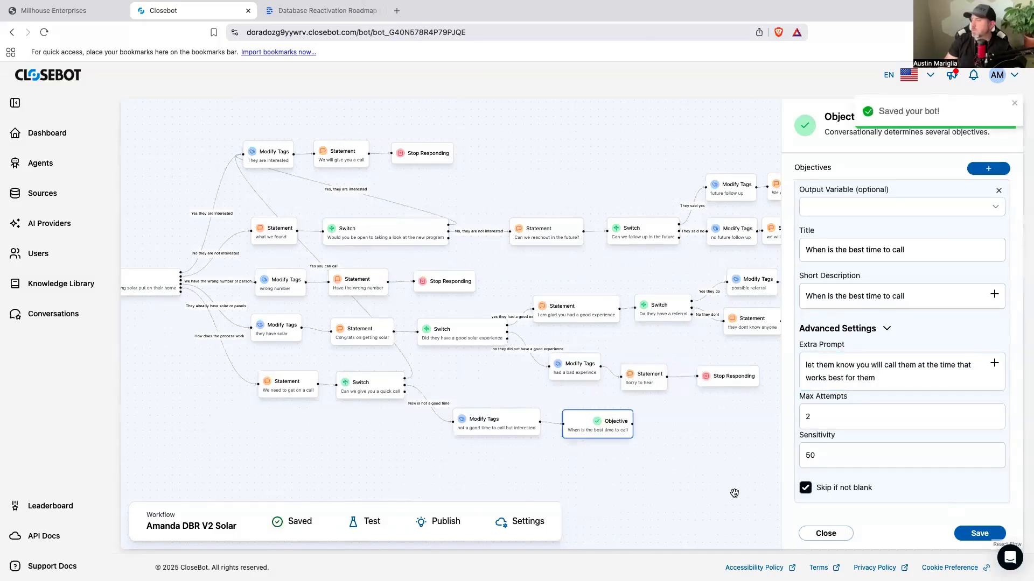
pyautogui.click(715, 453)
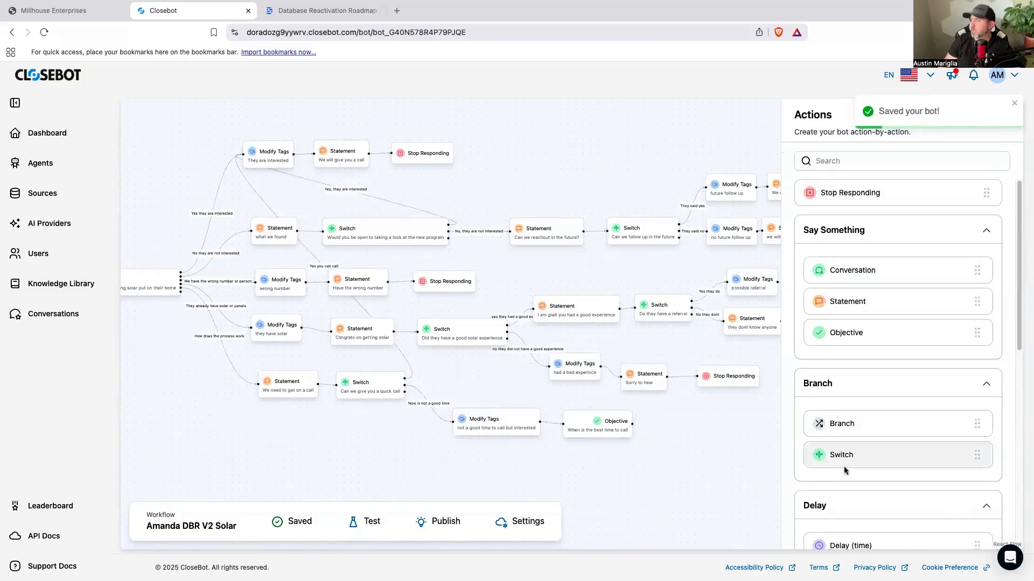
pyautogui.scroll(-5, 843, 466)
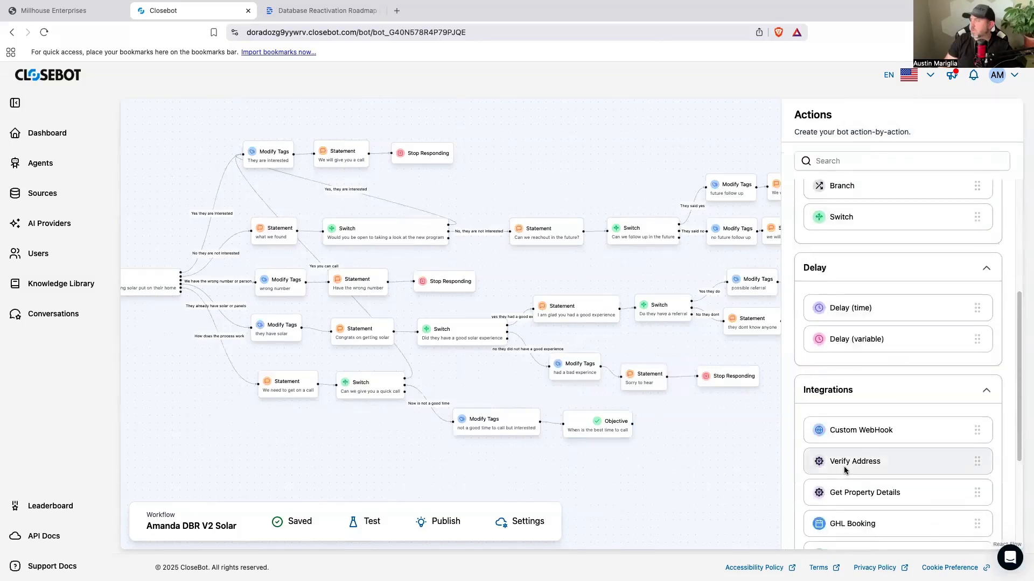
pyautogui.scroll(-2, 845, 470)
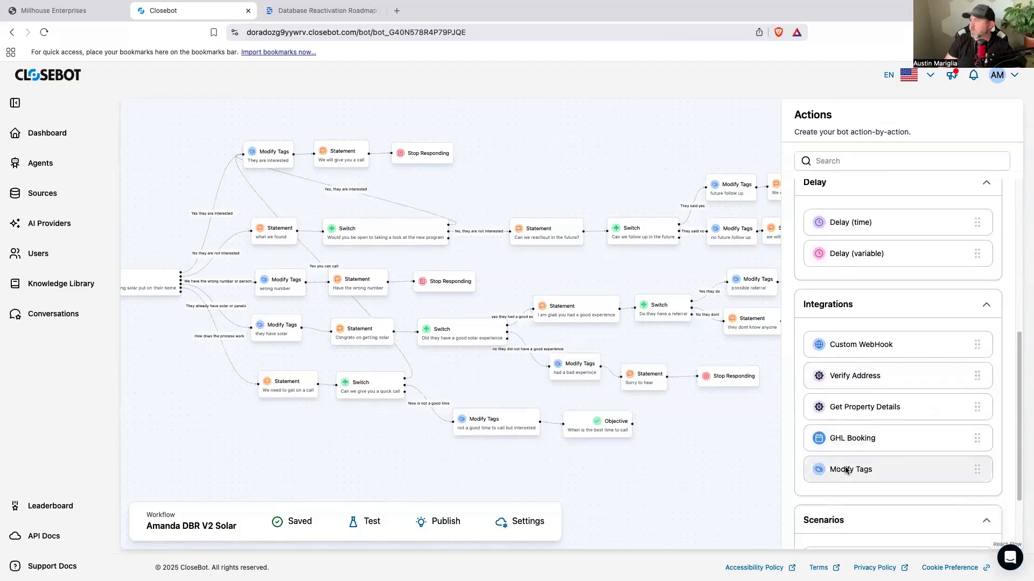
pyautogui.moveTo(861, 376); pyautogui.dragTo(696, 457)
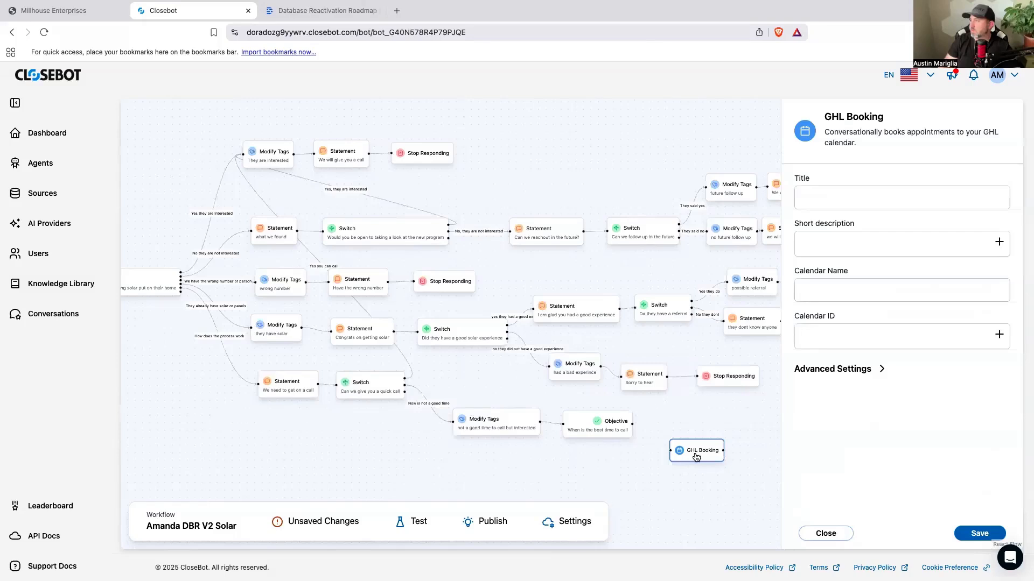
pyautogui.click(832, 298)
pyautogui.click(873, 342)
pyautogui.click(862, 369)
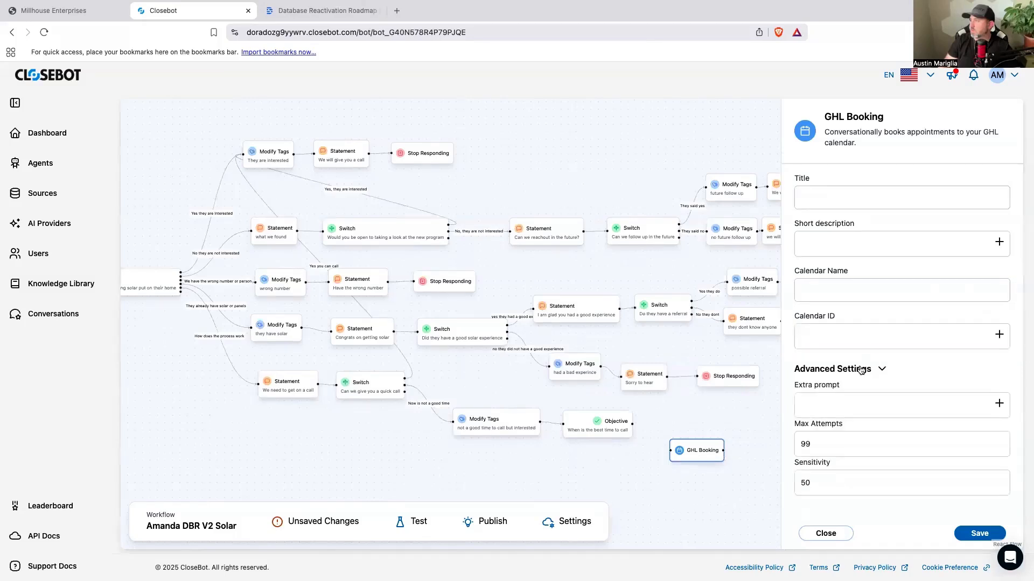
pyautogui.click(825, 533)
pyautogui.click(700, 458)
pyautogui.press('BackSpace')
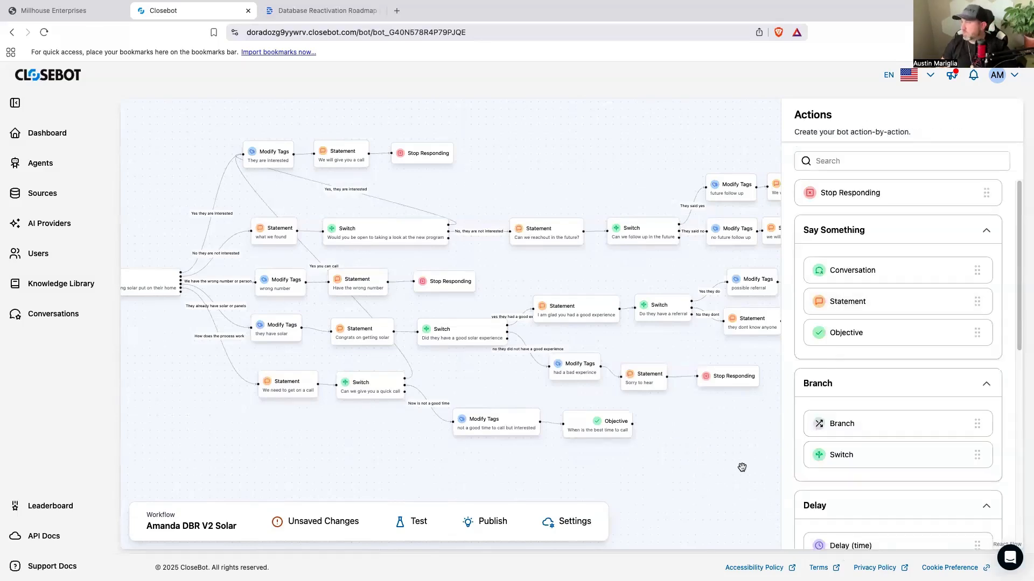
# Step: Review the start of the flow: the "They responded" tag, the introduction statement and the cases of the main solar-interest Switch
pyautogui.scroll(-2, 729, 480)
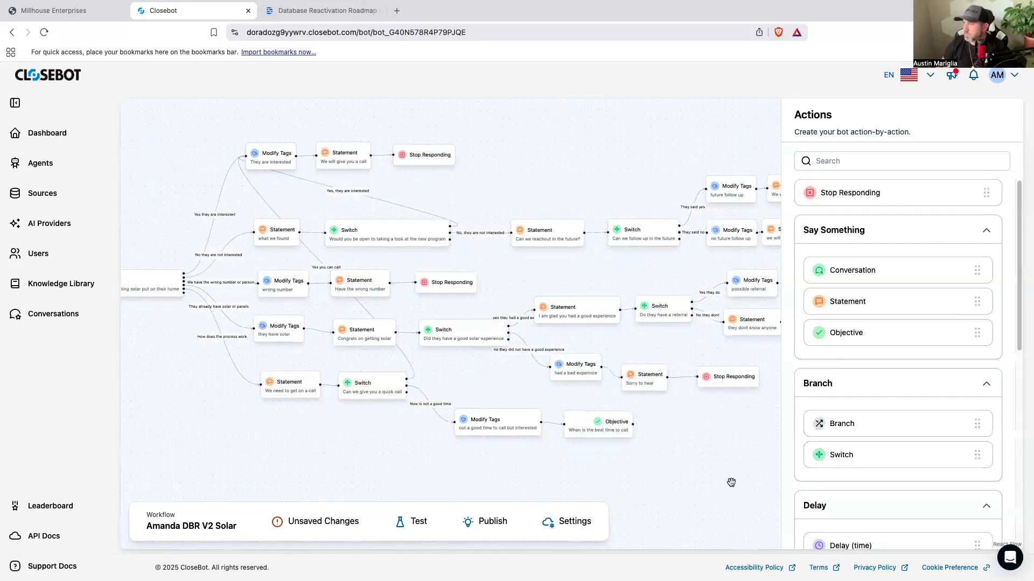
pyautogui.scroll(-1, 732, 484)
pyautogui.moveTo(733, 484); pyautogui.dragTo(481, 435)
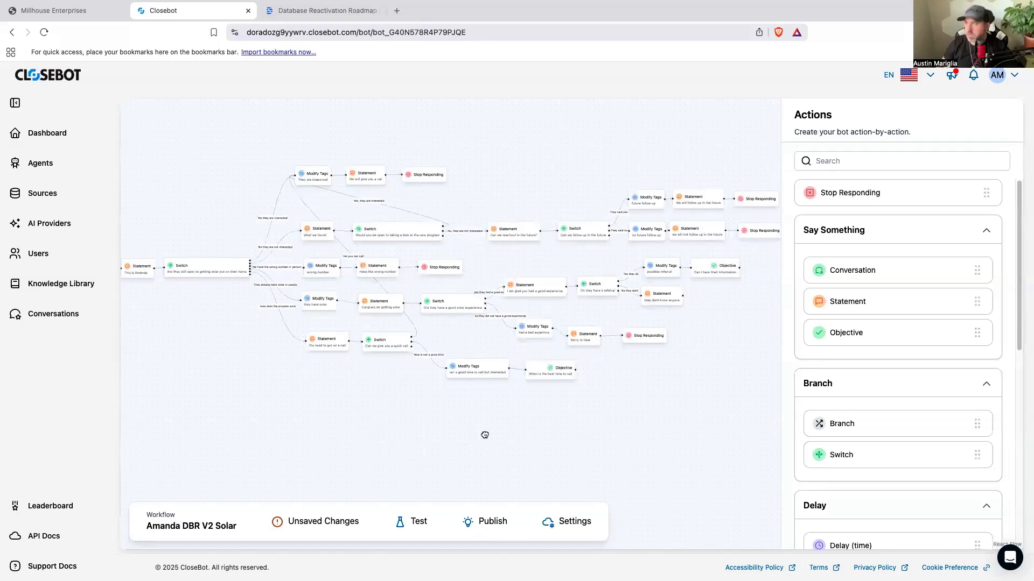
pyautogui.moveTo(485, 434); pyautogui.dragTo(507, 471)
pyautogui.moveTo(670, 468); pyautogui.dragTo(692, 475)
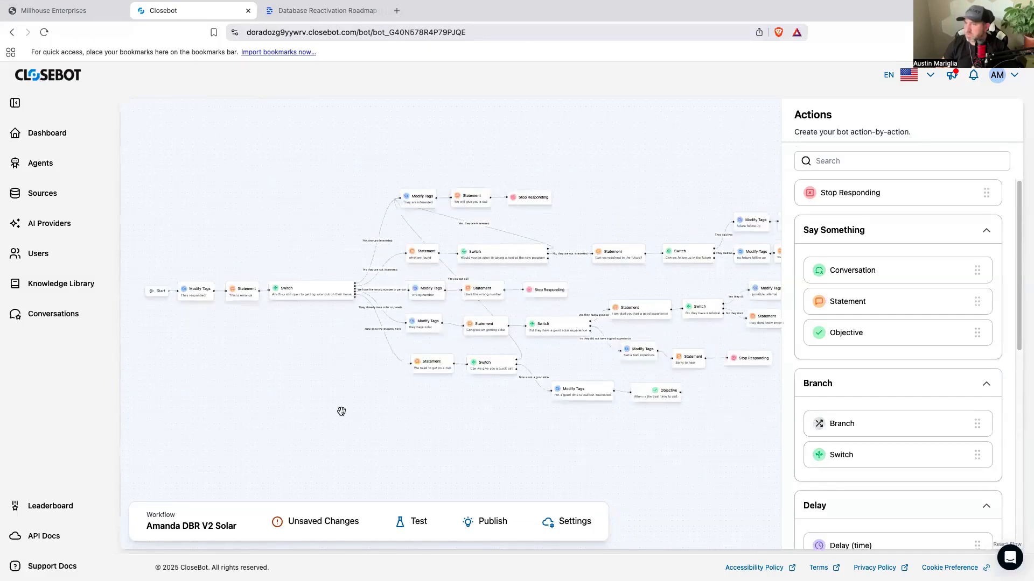
pyautogui.click(195, 302)
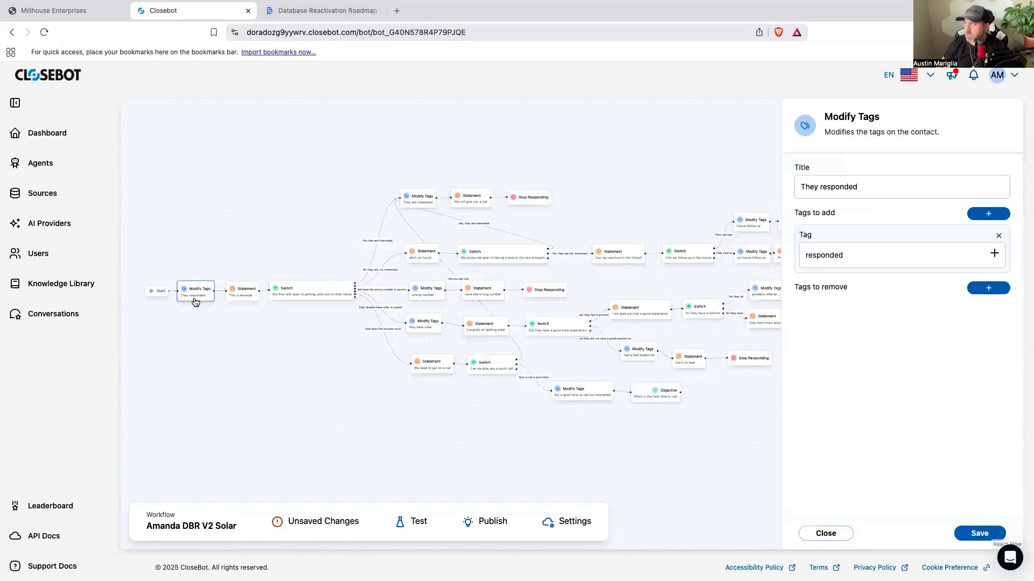
pyautogui.click(242, 294)
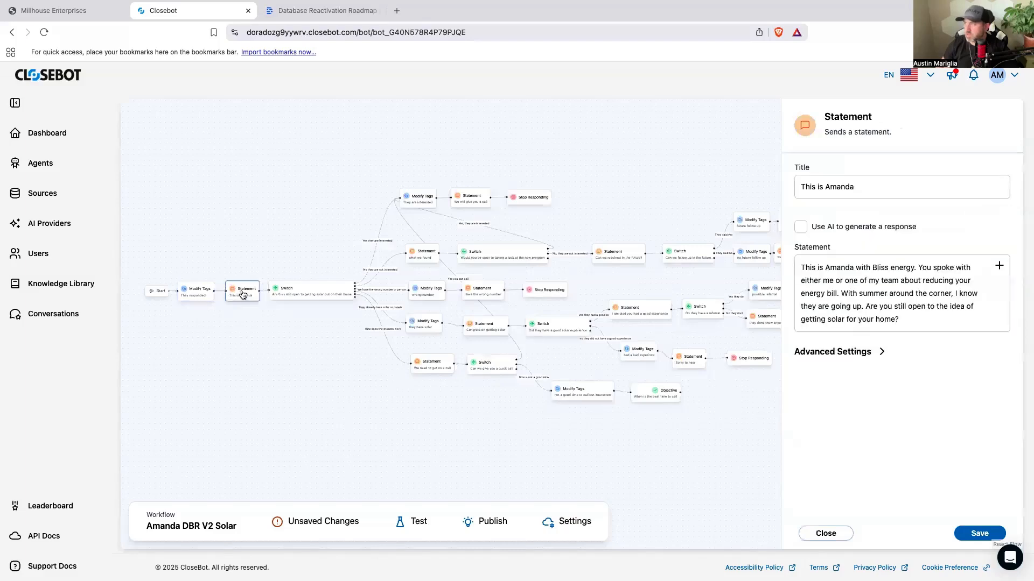
pyautogui.click(312, 330)
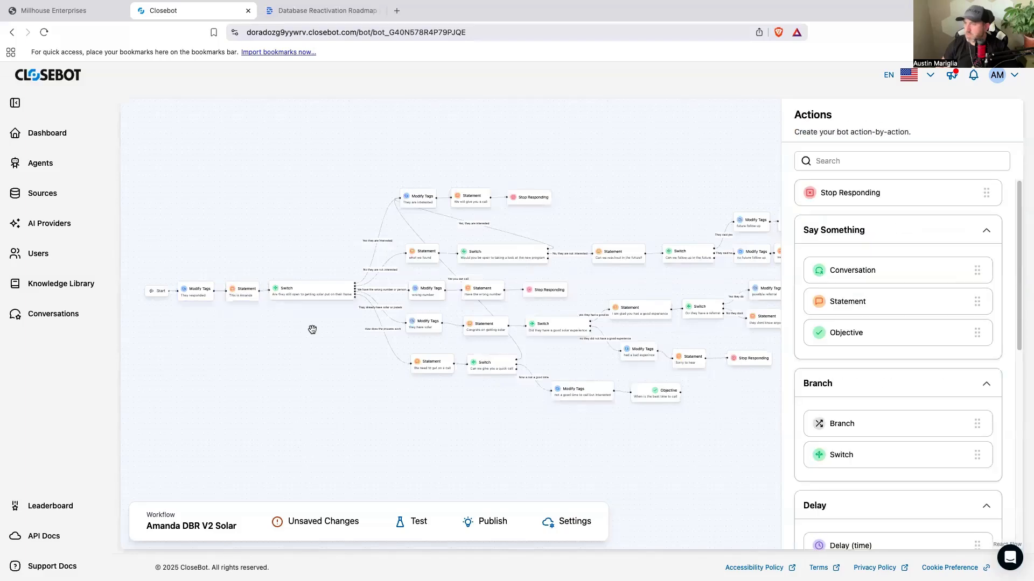
pyautogui.click(314, 298)
pyautogui.scroll(-2, 936, 413)
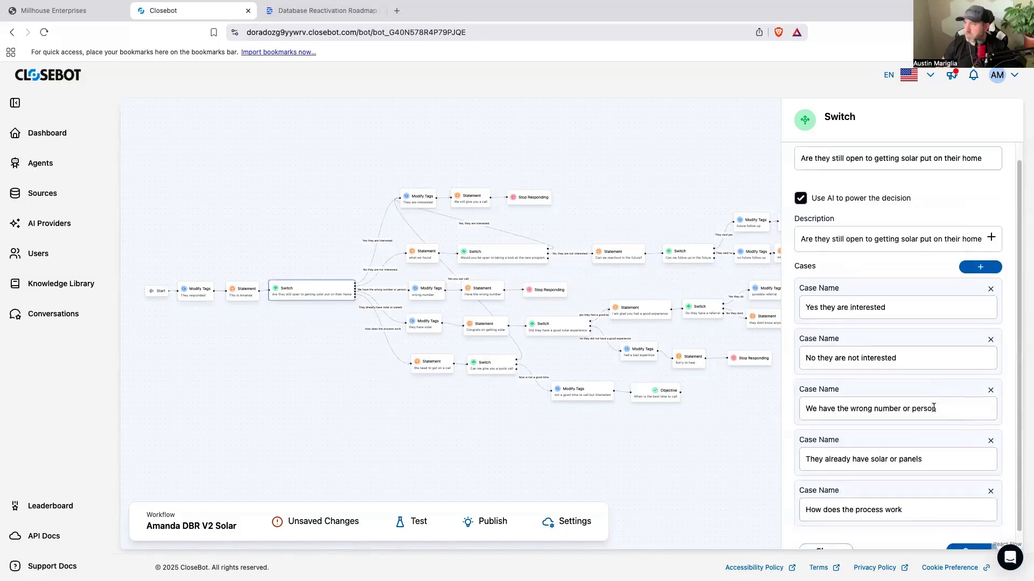
pyautogui.scroll(1, 923, 411)
pyautogui.click(392, 322)
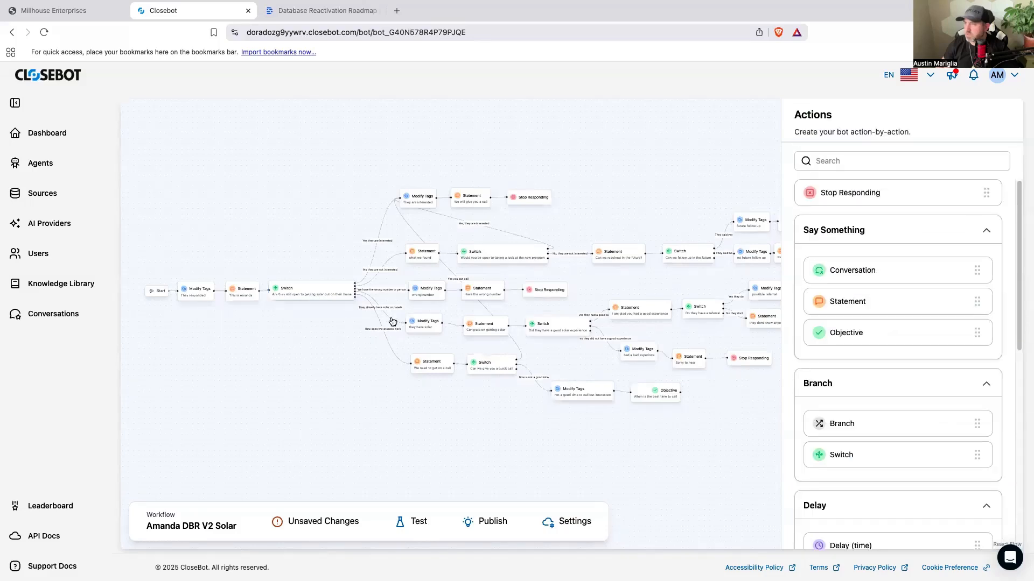
# Step: Check the interested branch's tag block and the "We will give you a call" statement with its advanced settings
pyautogui.click(417, 203)
pyautogui.click(462, 198)
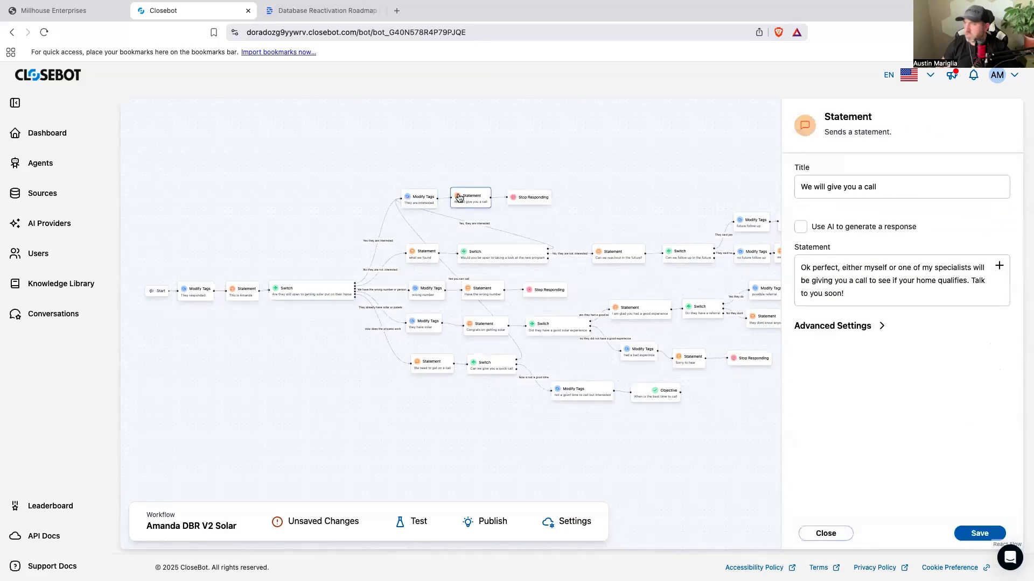
pyautogui.click(823, 327)
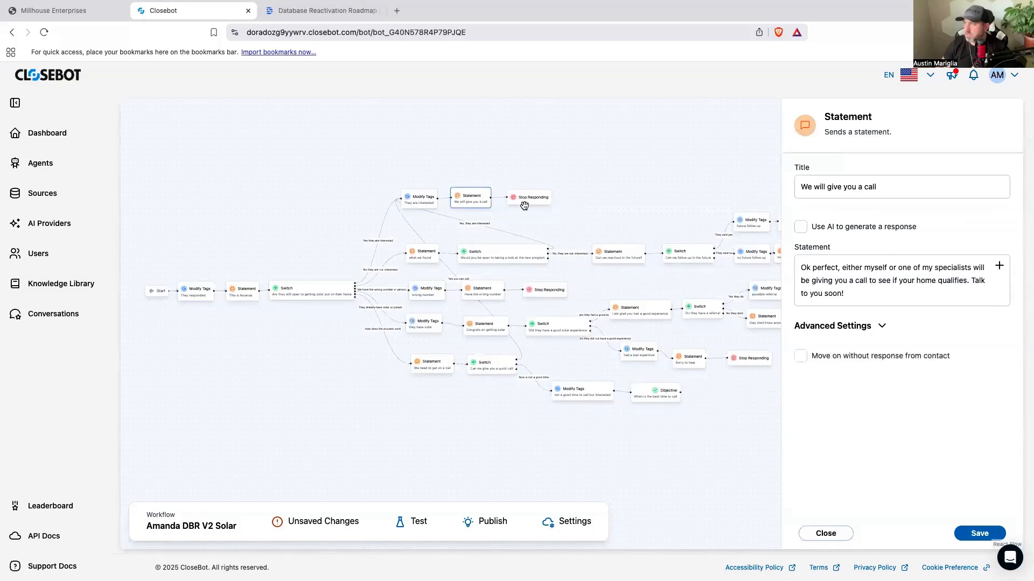
# Step: Review the not-interested branch: the "what we found" statement, the new-program Switch and the "Can we reachout in the future?" statement with its advanced settings
pyautogui.click(422, 261)
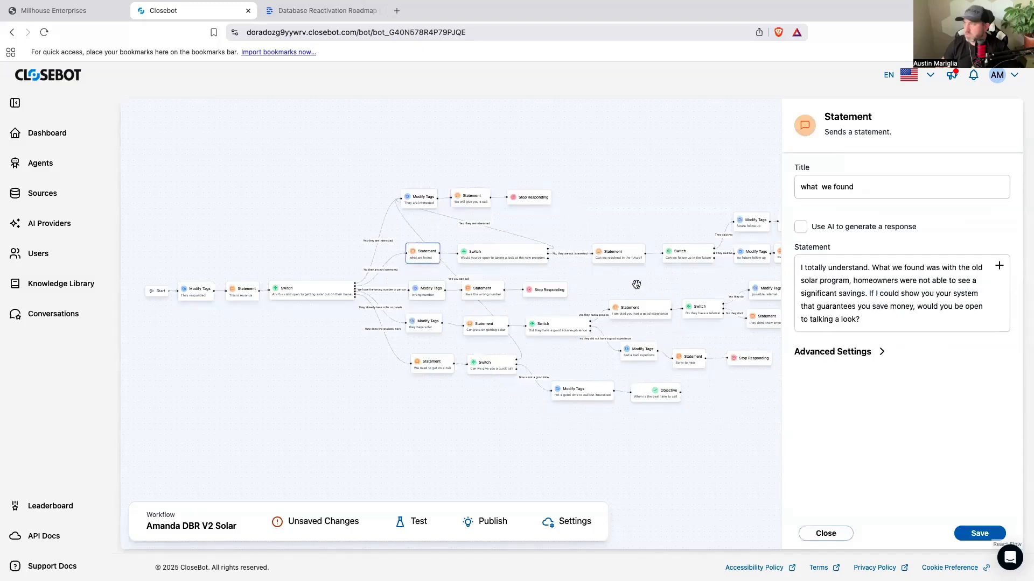
pyautogui.click(835, 351)
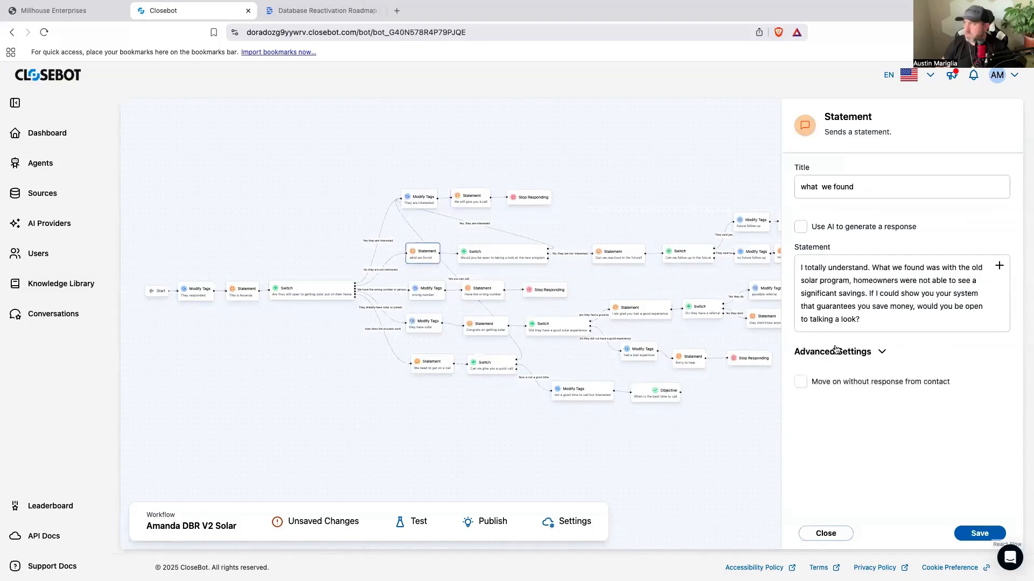
pyautogui.click(516, 263)
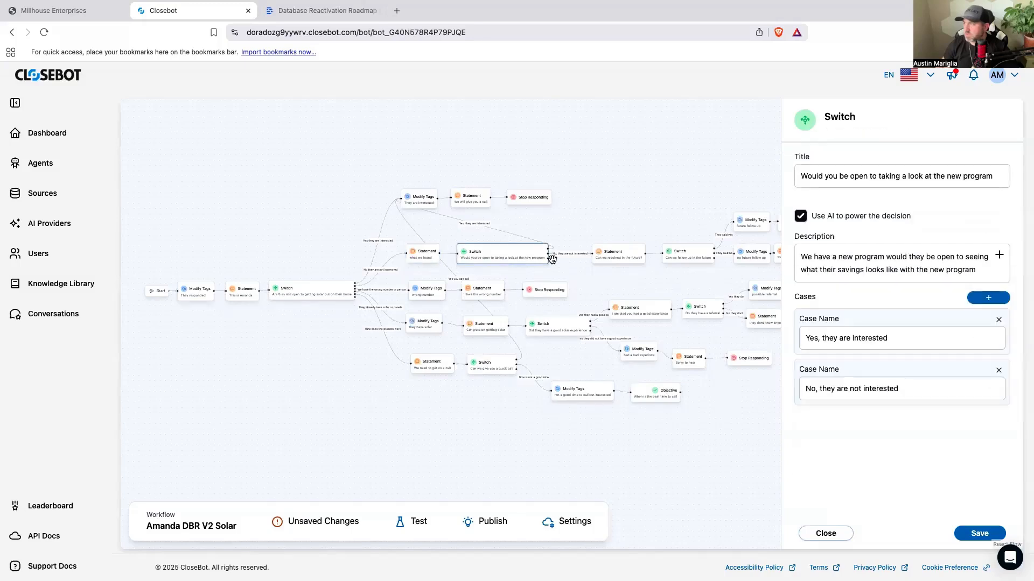
pyautogui.click(613, 268)
pyautogui.click(623, 263)
pyautogui.click(821, 329)
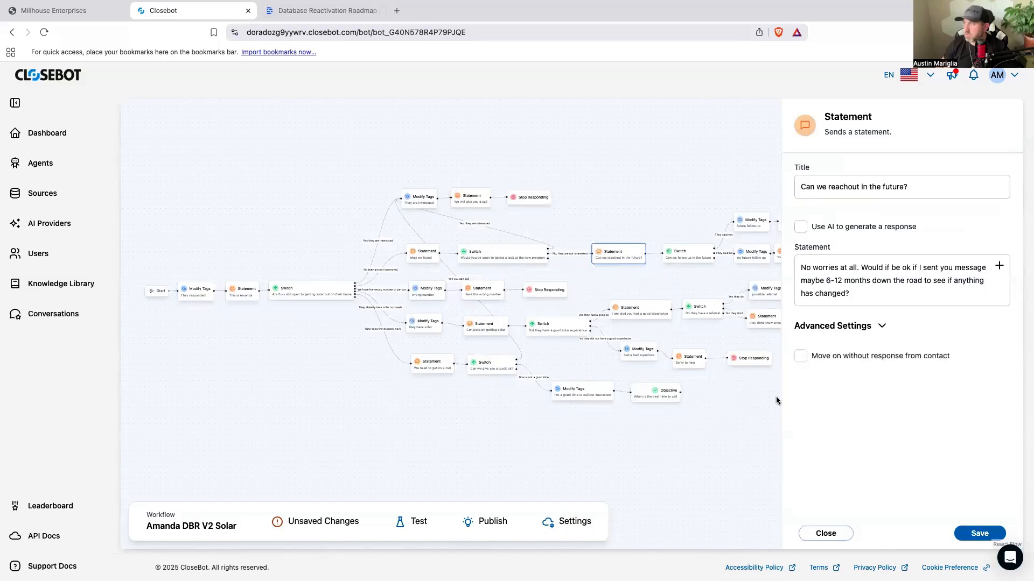
pyautogui.click(752, 427)
# Step: Check the "Can we follow up in the future" Switch and the "We will follow up in the future" statement with its advanced settings
pyautogui.hscroll(5, 595, 446)
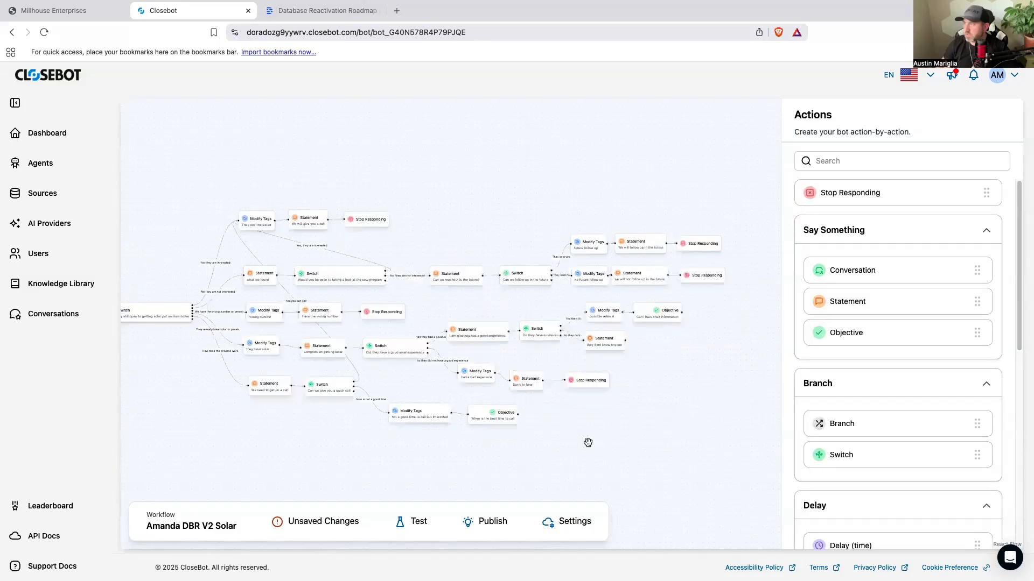
pyautogui.click(532, 284)
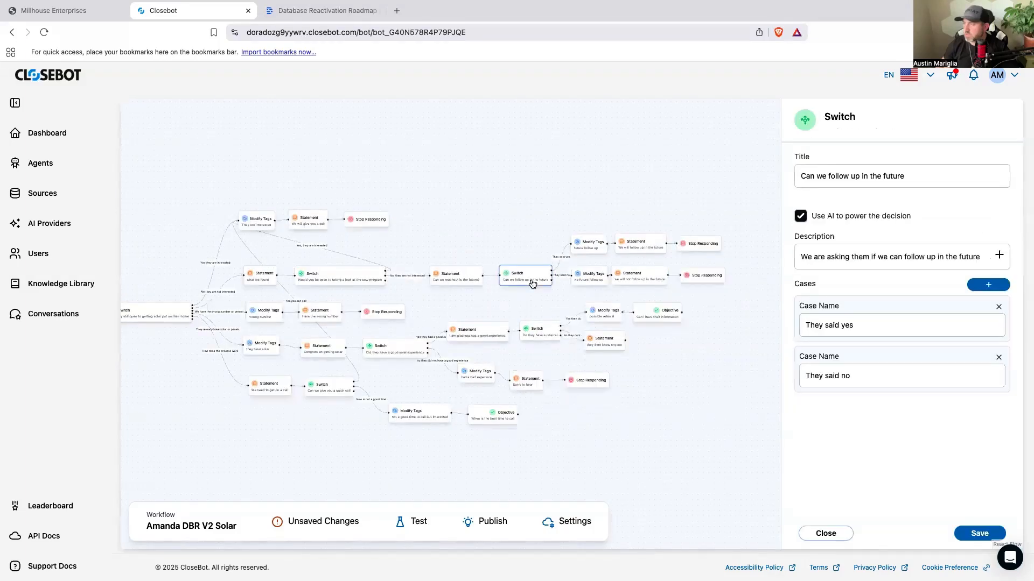
pyautogui.click(643, 250)
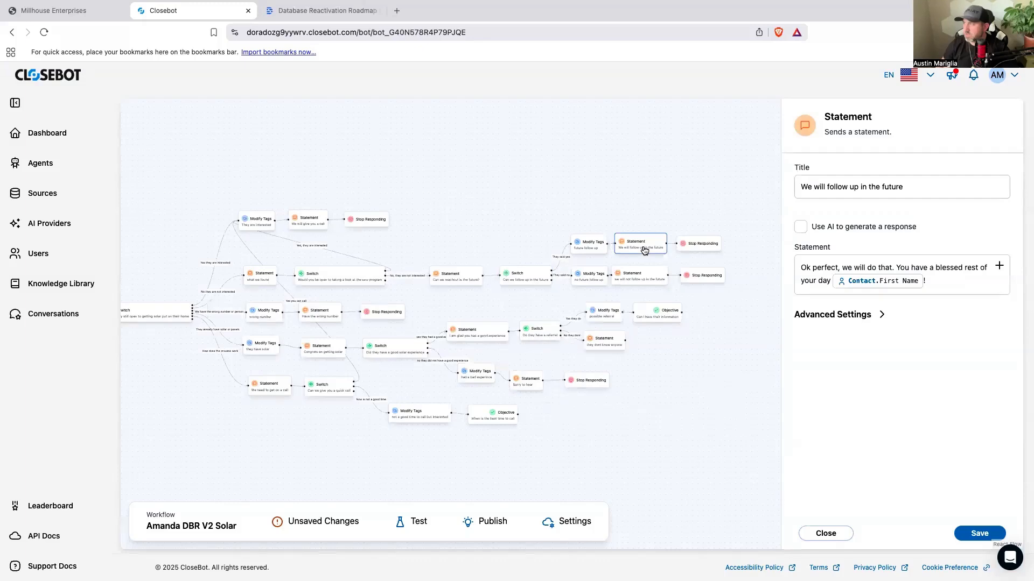
pyautogui.click(807, 316)
pyautogui.click(801, 345)
pyautogui.click(800, 345)
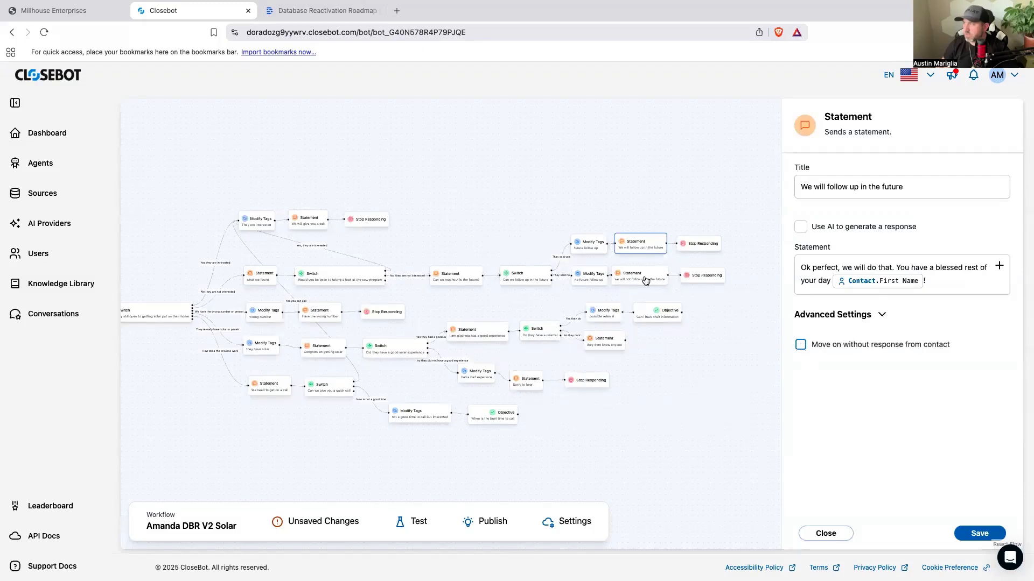
# Step: Check the "Have the wrong number" statement and the congratulations statement in the already-have-solar branch, including the advanced settings
pyautogui.scroll(-2, 685, 399)
pyautogui.hscroll(-2, 605, 464)
pyautogui.click(406, 273)
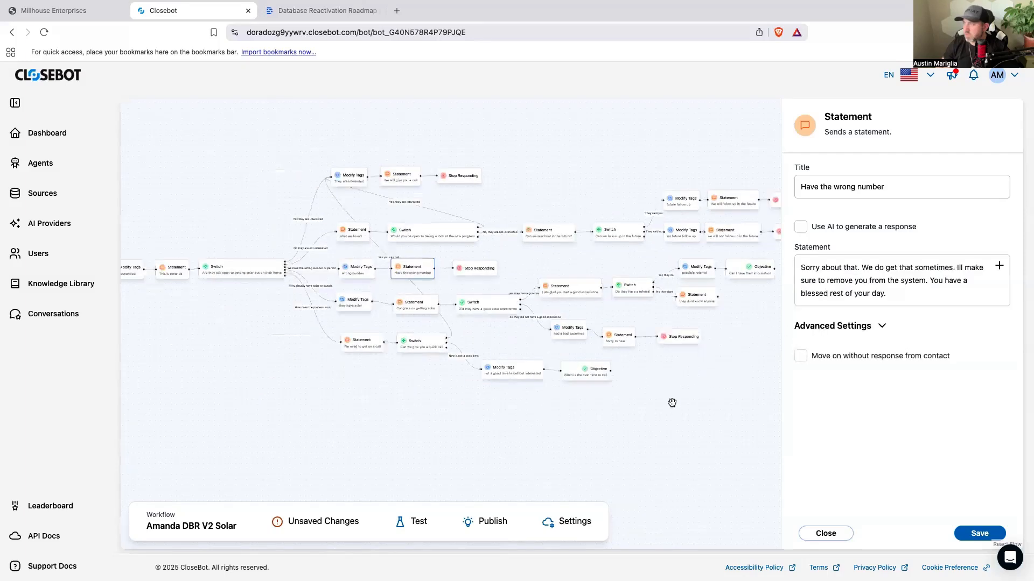
pyautogui.click(656, 425)
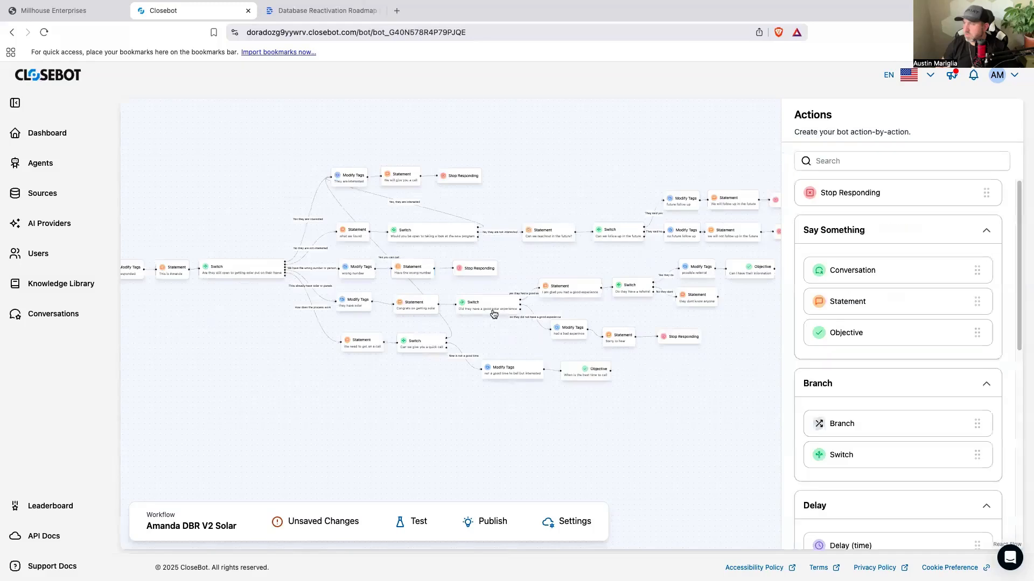
pyautogui.click(423, 308)
pyautogui.click(856, 314)
pyautogui.click(715, 412)
# Step: Review the "Did they have a good solar experience" Switch, the "I am glad you had a good experience" statement and the "Do they have a referral" Switch
pyautogui.hscroll(1, 654, 432)
pyautogui.hscroll(2, 425, 334)
pyautogui.click(428, 330)
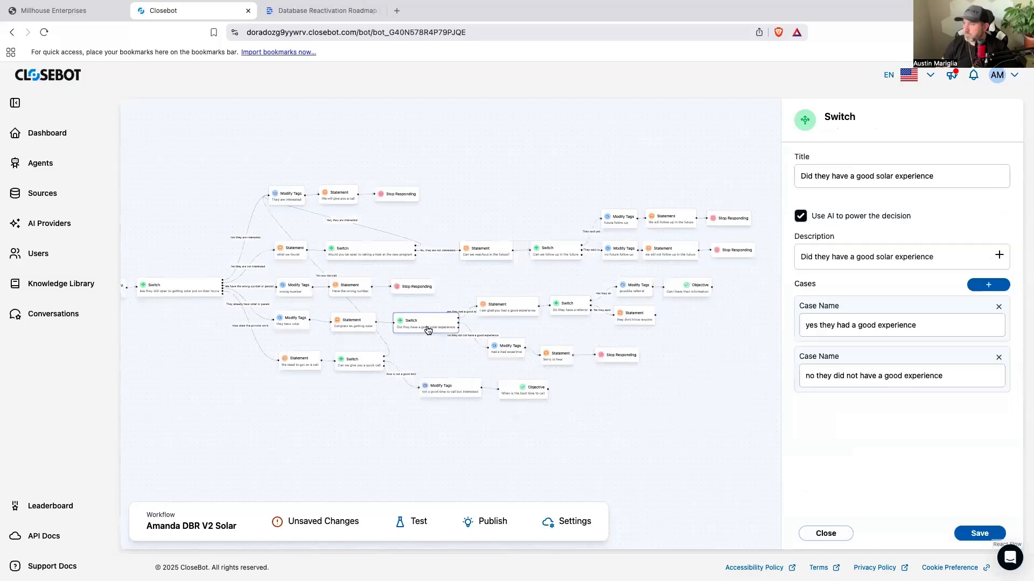
pyautogui.click(511, 305)
pyautogui.click(845, 353)
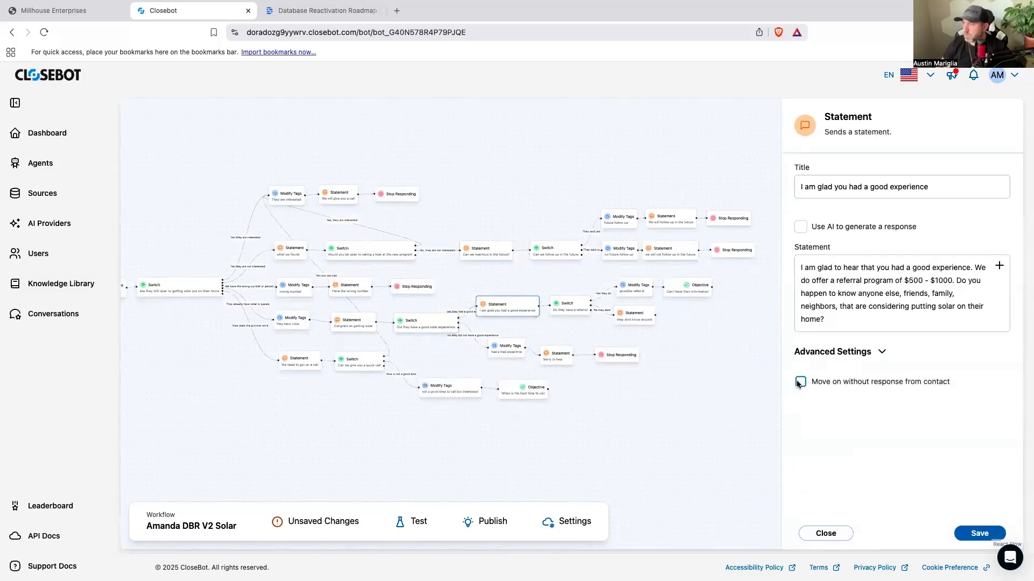
pyautogui.click(748, 436)
pyautogui.click(573, 316)
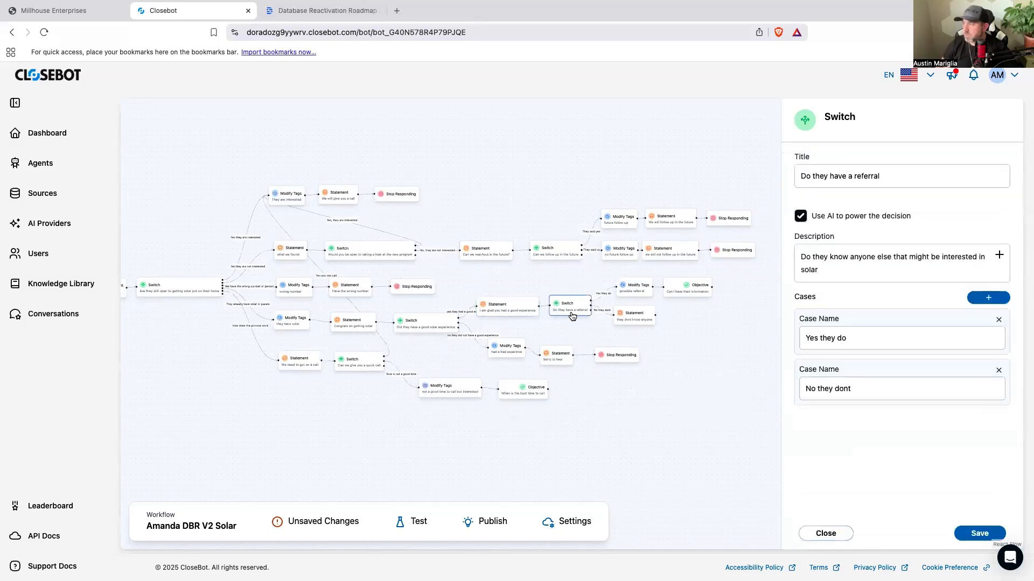
pyautogui.click(523, 311)
pyautogui.click(826, 354)
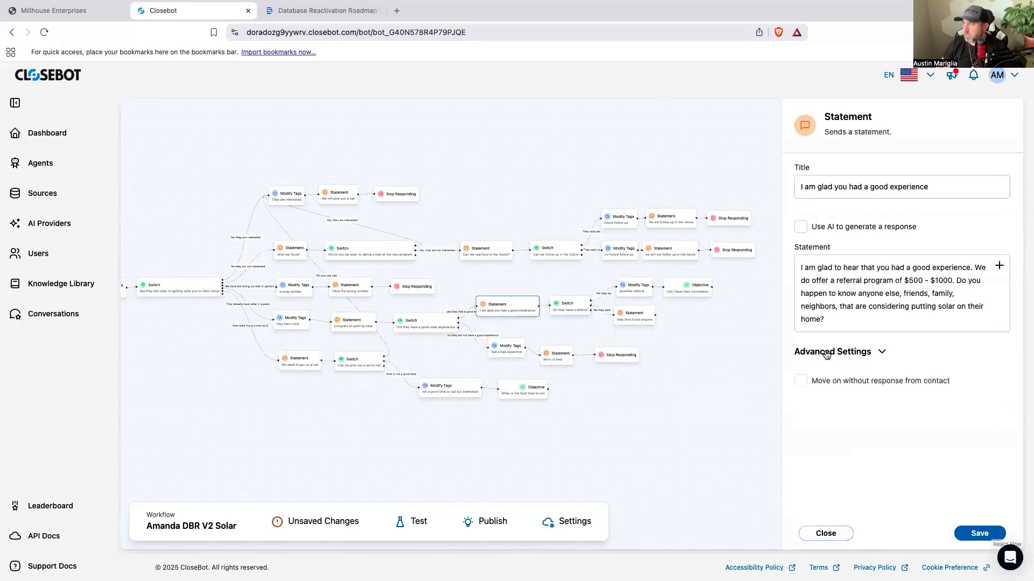
pyautogui.click(695, 380)
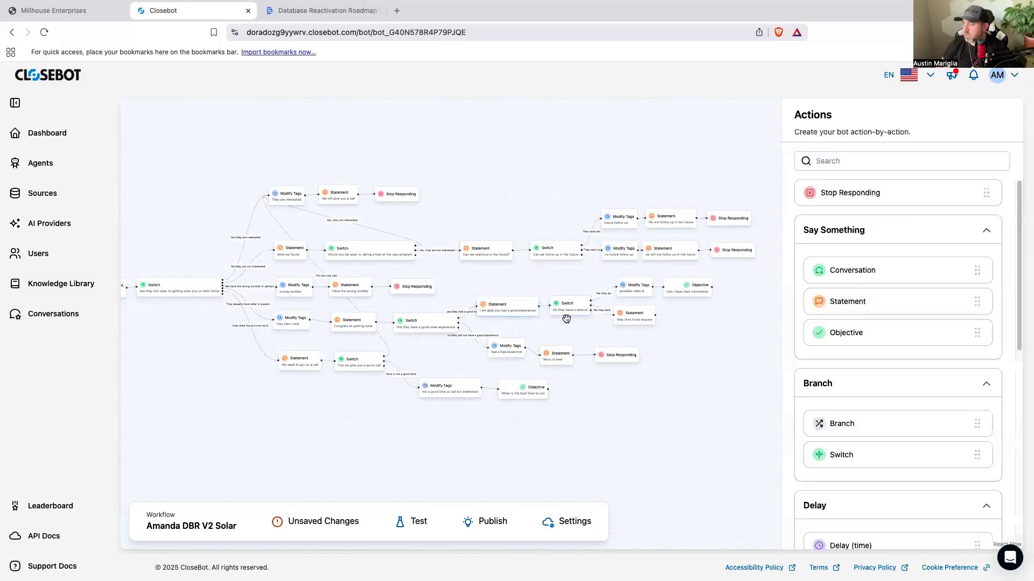
pyautogui.click(569, 317)
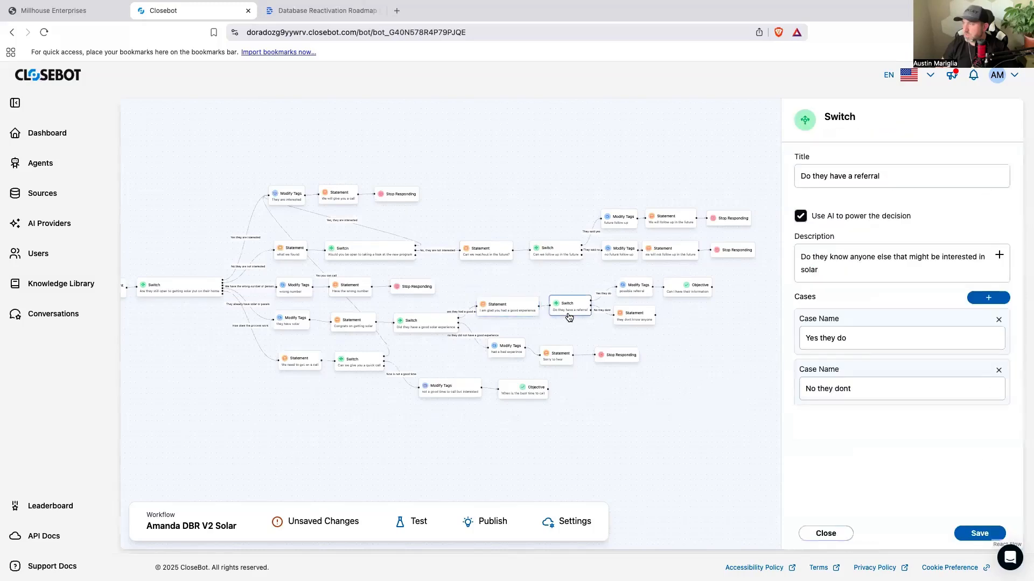
# Step: Check the "they dont know anyone" statement and its advanced settings
pyautogui.click(641, 316)
pyautogui.click(640, 316)
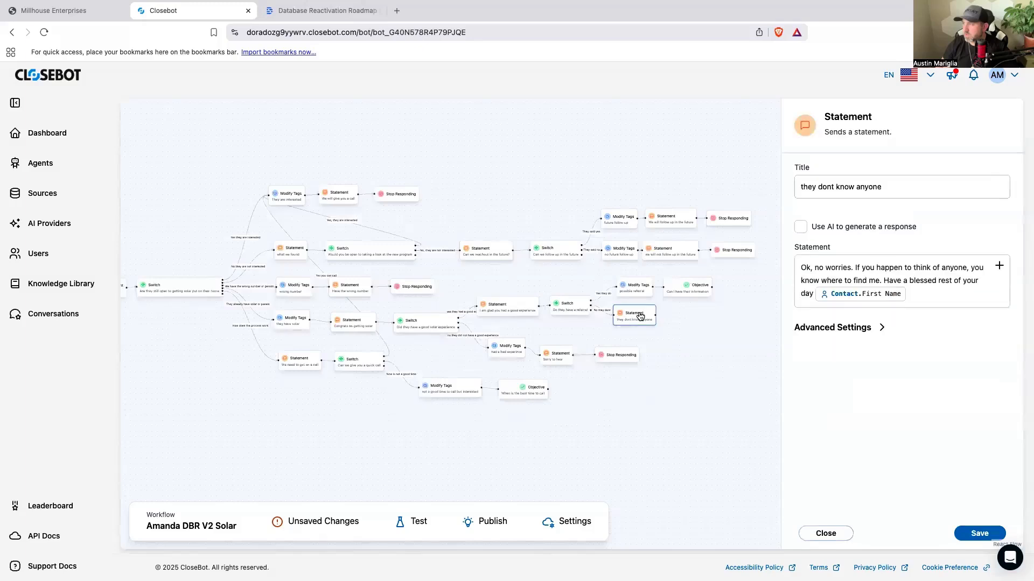
pyautogui.click(818, 335)
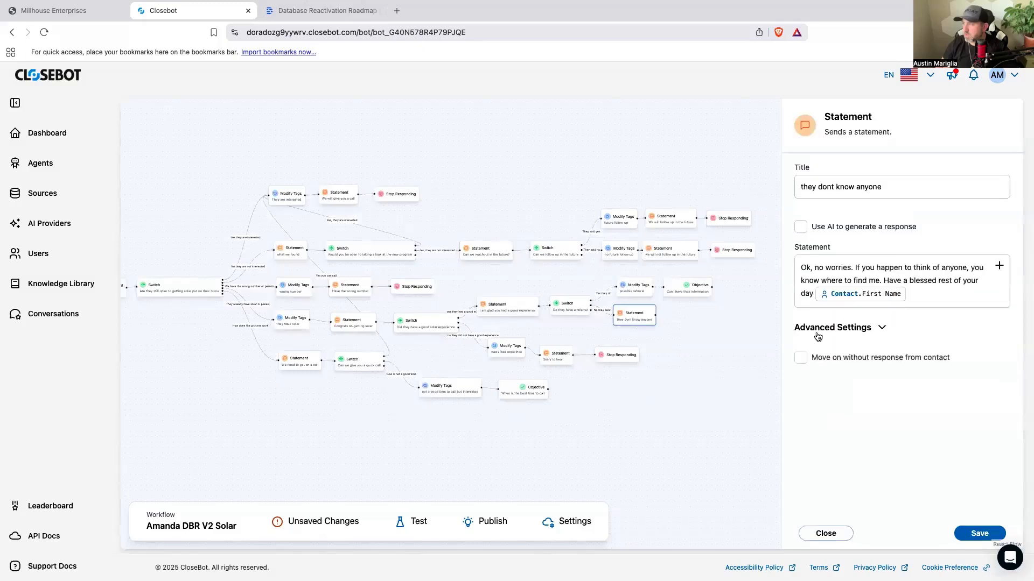
pyautogui.click(742, 384)
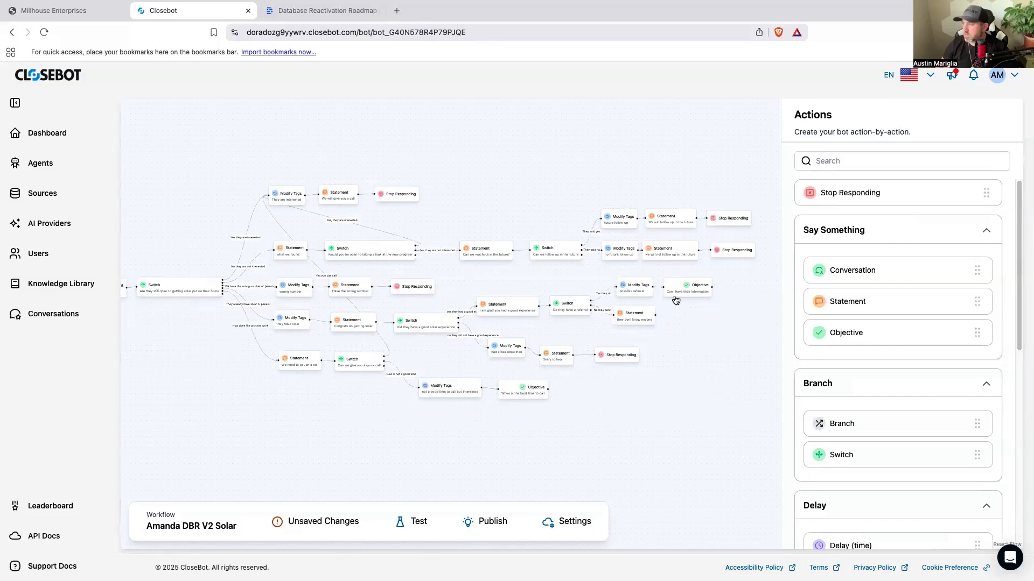
# Step: Move the "they dont know anyone" statement slightly down and add a connected Stop Responding block after it
pyautogui.moveTo(639, 316); pyautogui.dragTo(641, 322)
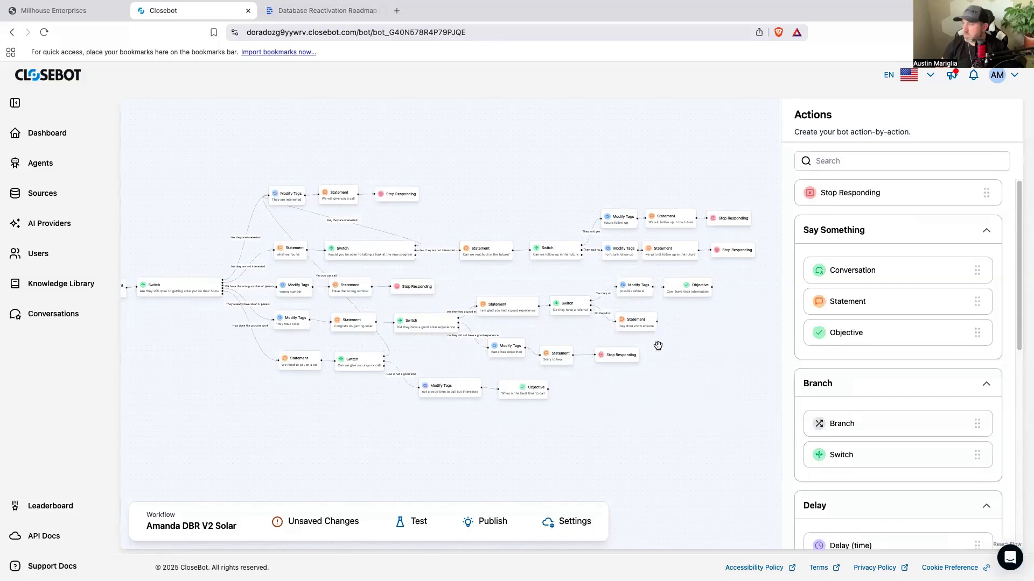
pyautogui.moveTo(832, 197); pyautogui.dragTo(679, 292)
# Step: Check the "Can I have their information" Objective and the "We need to get on a call" statement
pyautogui.click(679, 292)
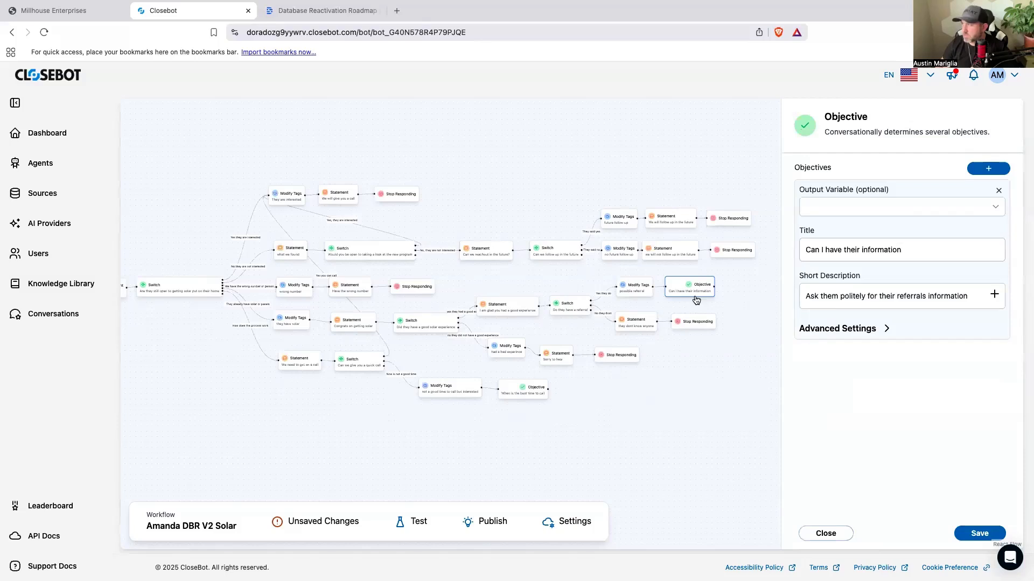
pyautogui.moveTo(649, 463); pyautogui.dragTo(664, 455)
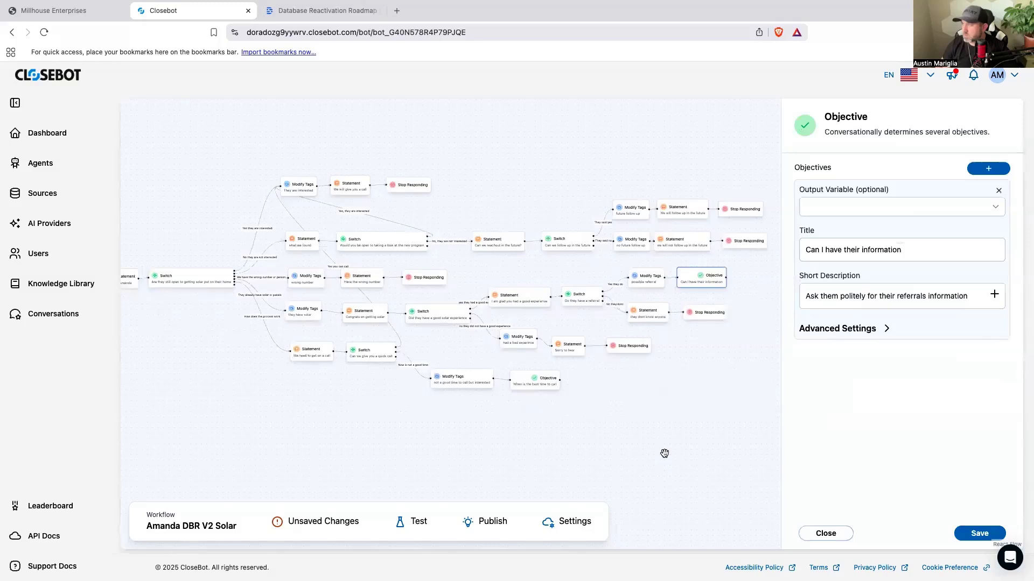
pyautogui.click(664, 454)
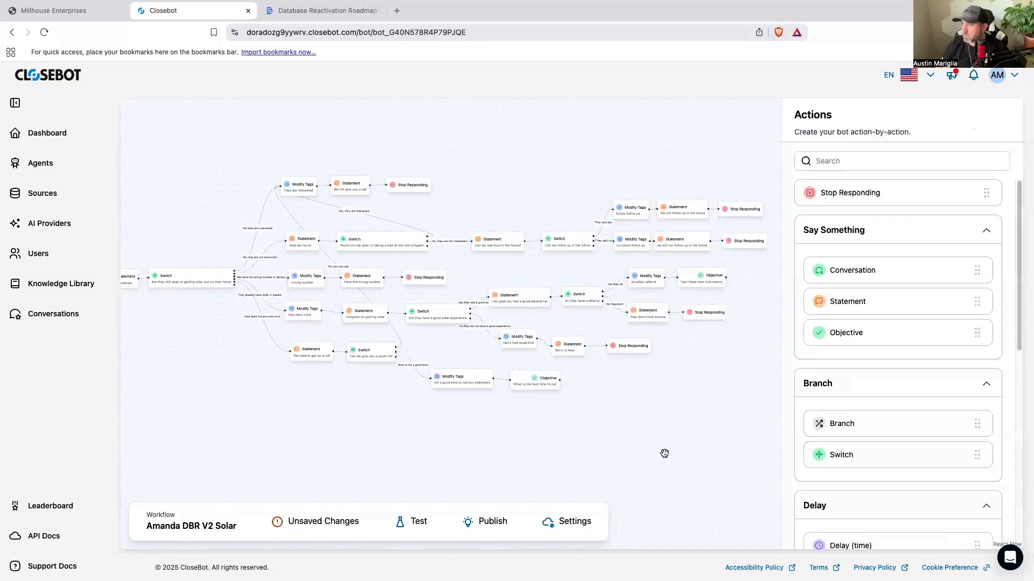
pyautogui.click(315, 355)
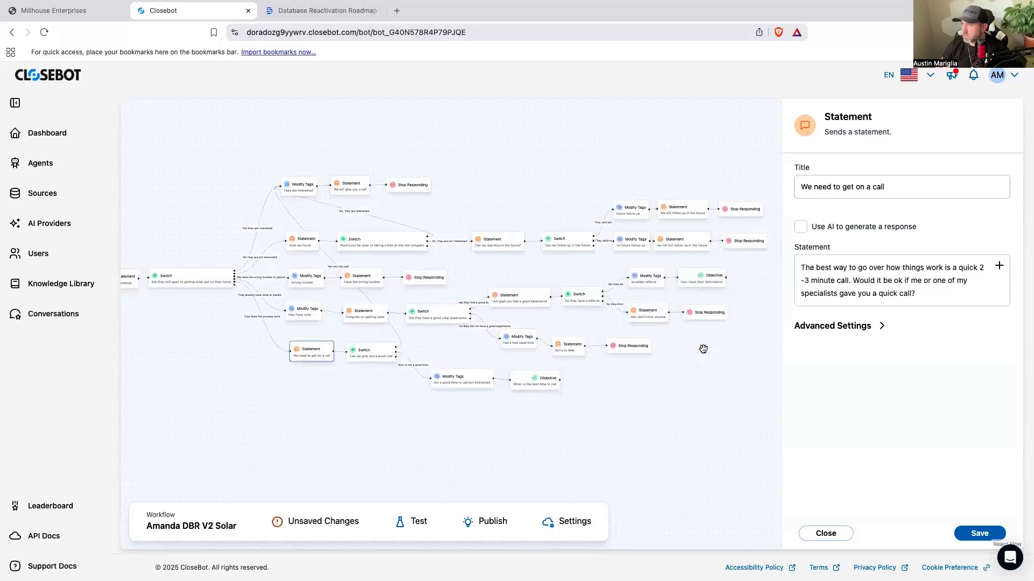
# Step: Move the "not a good time to call but interested" tag block and its Objective slightly closer to the quick-call Switch
pyautogui.click(483, 384)
pyautogui.moveTo(483, 383); pyautogui.dragTo(472, 378)
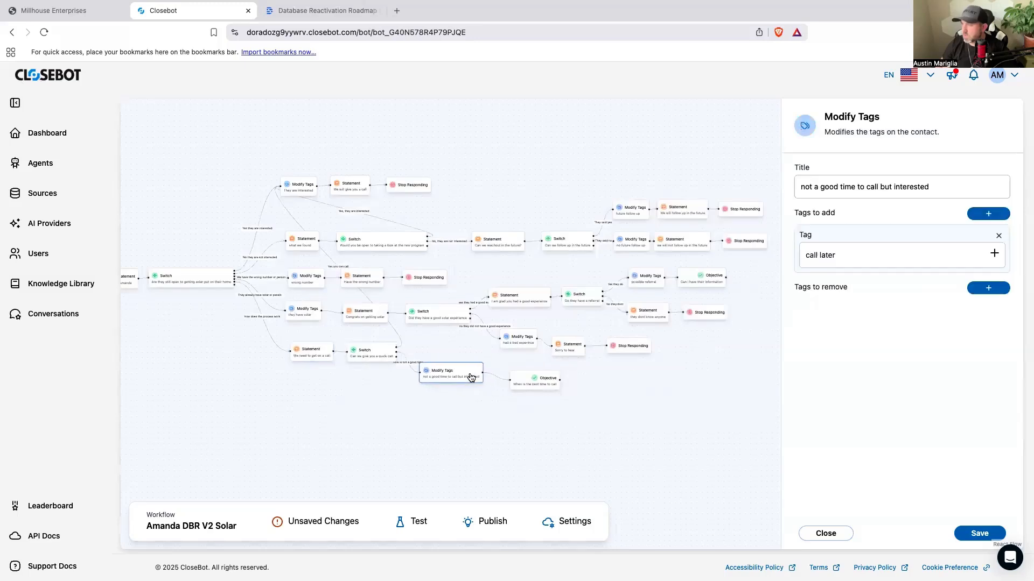
pyautogui.moveTo(535, 384); pyautogui.dragTo(526, 380)
# Step: Save the bot, and open its settings at the personas, saving and closing them
pyautogui.click(958, 533)
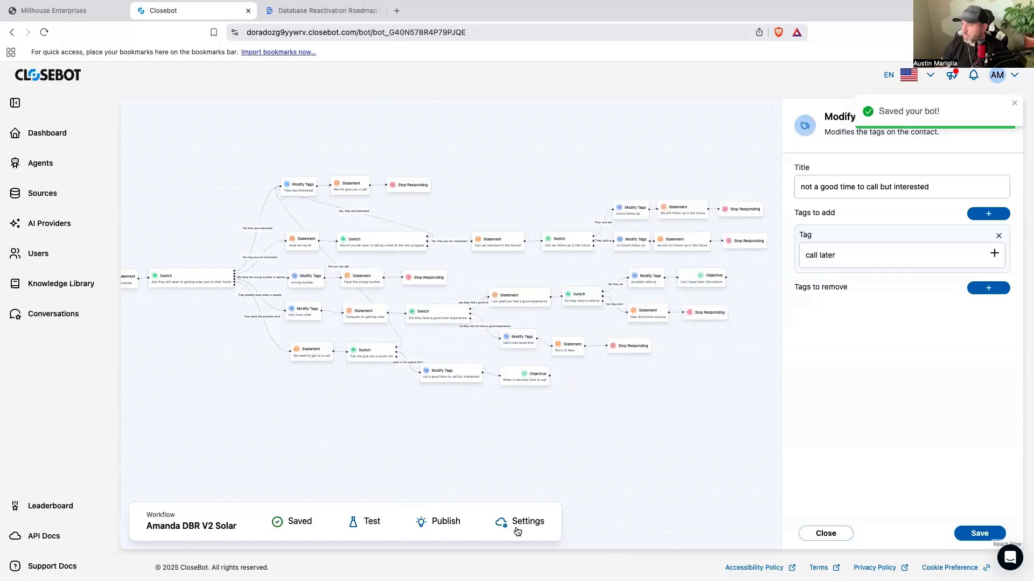
pyautogui.click(527, 523)
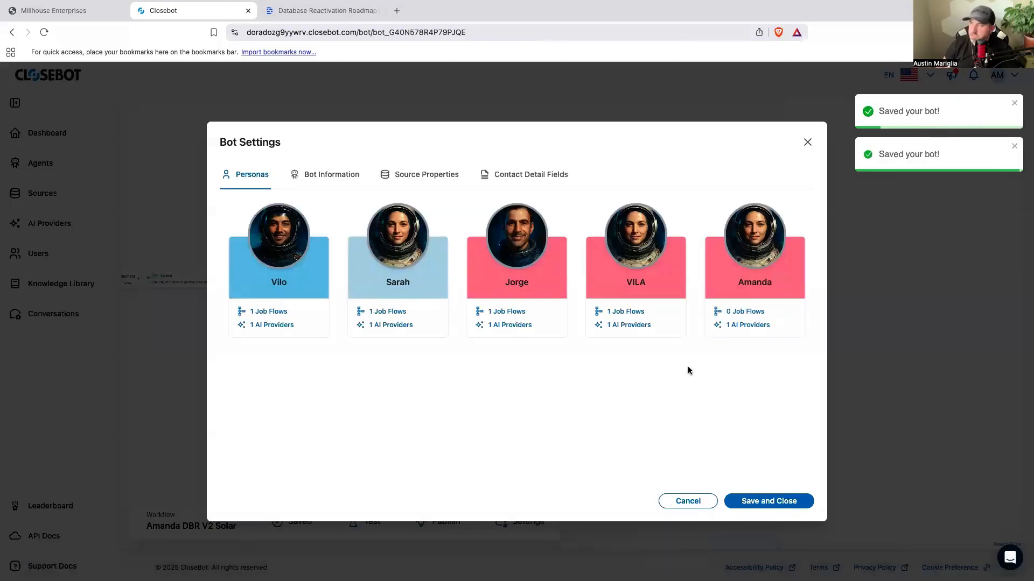
pyautogui.click(778, 501)
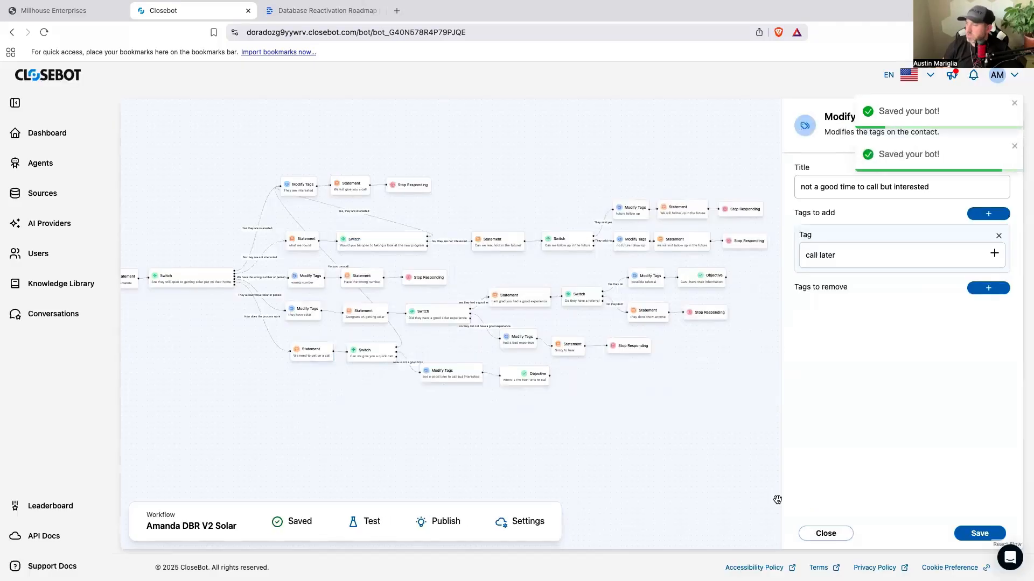
# Step: Publish the current bot version for testing and start a new test session
pyautogui.moveTo(686, 488); pyautogui.dragTo(736, 470)
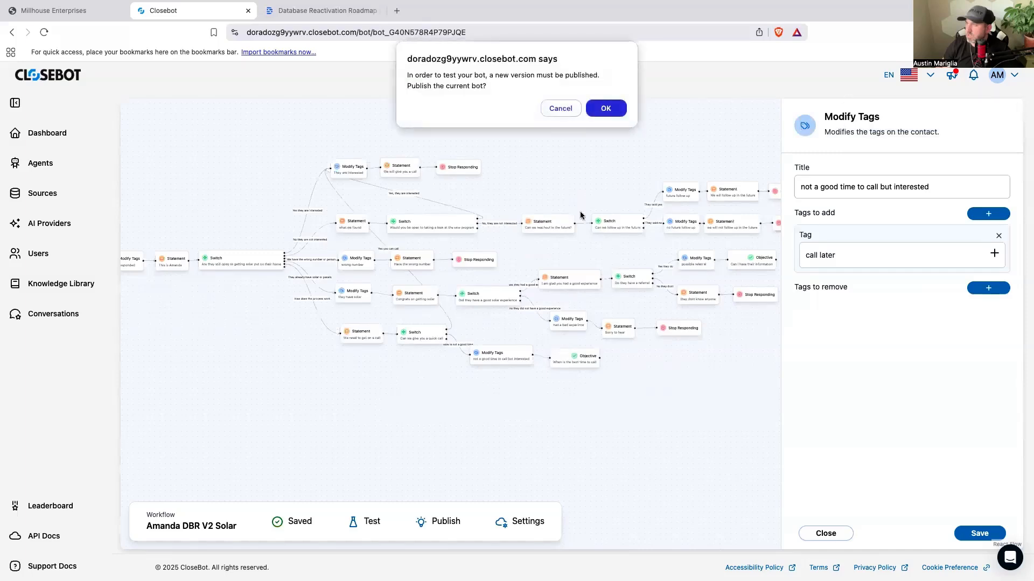
pyautogui.click(605, 108)
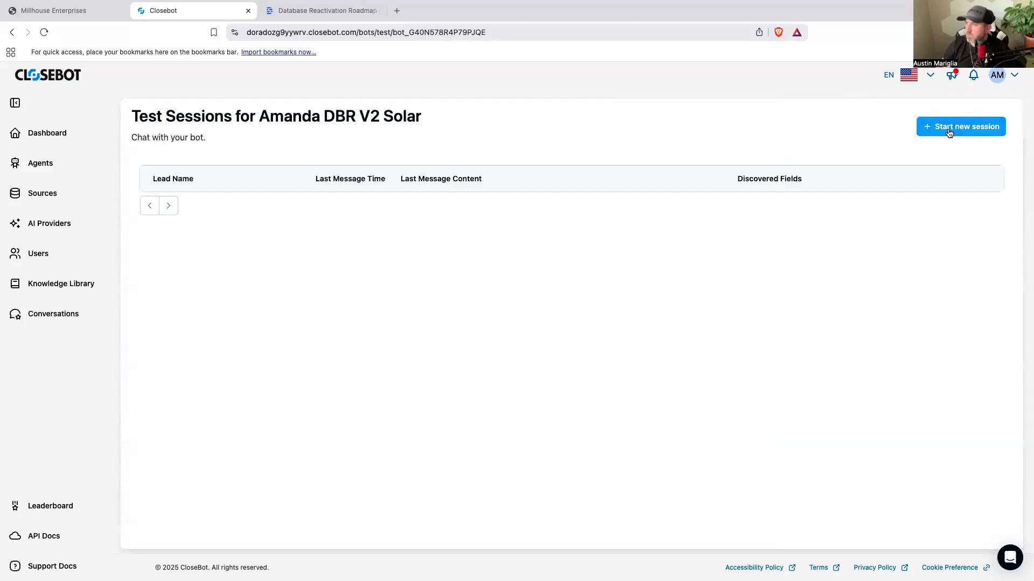
pyautogui.click(949, 133)
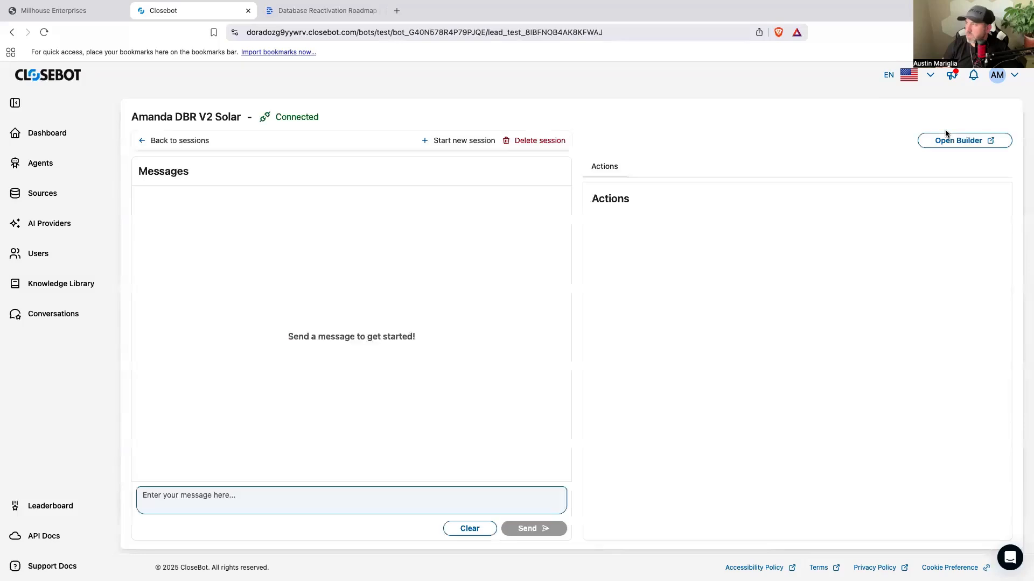
# Step: Test the interested branch by sending the bot "hello" and answering its solar question with "yes"
pyautogui.click(408, 498)
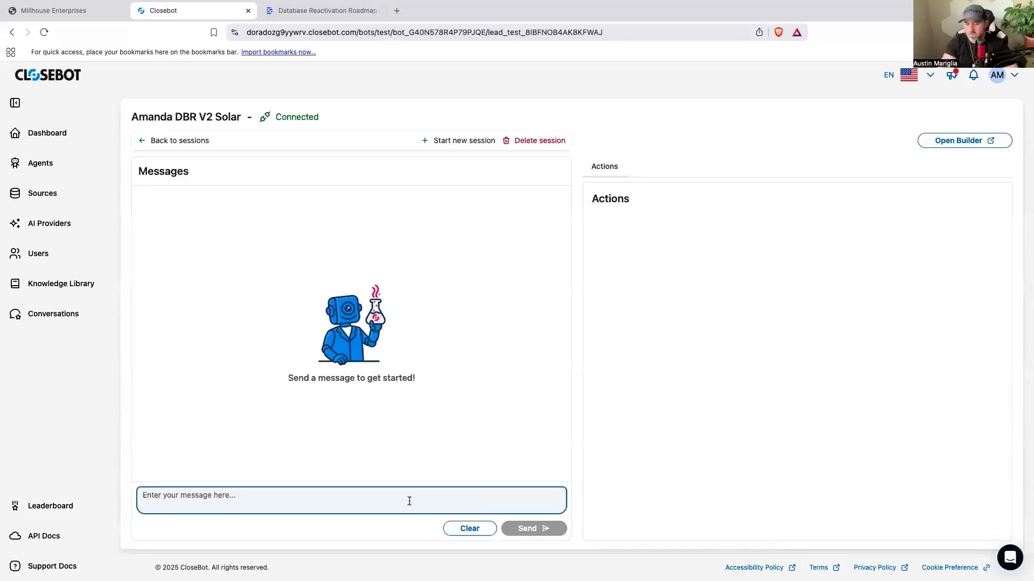
pyautogui.write('hello')
pyautogui.press('Return')
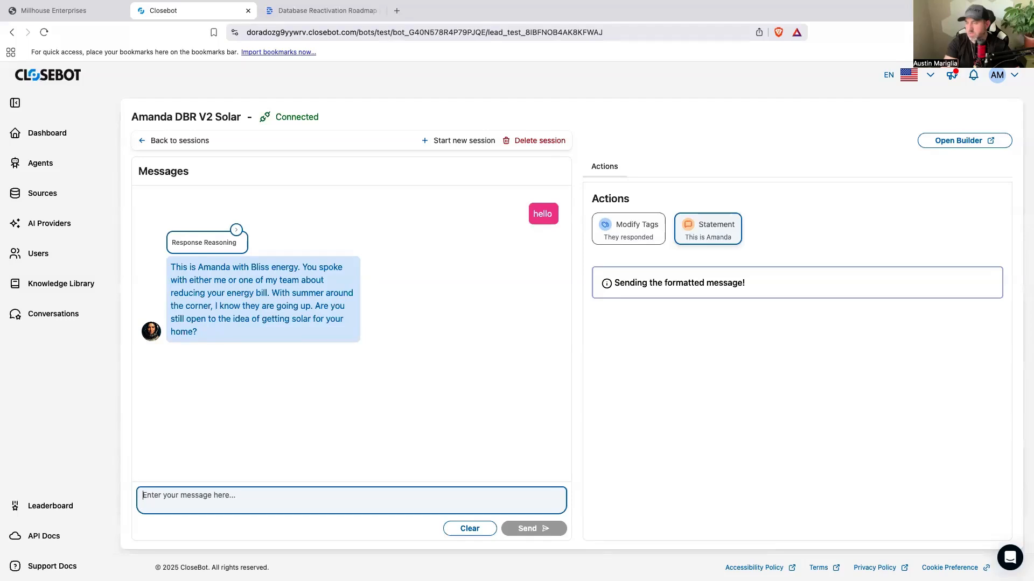
pyautogui.write('yes')
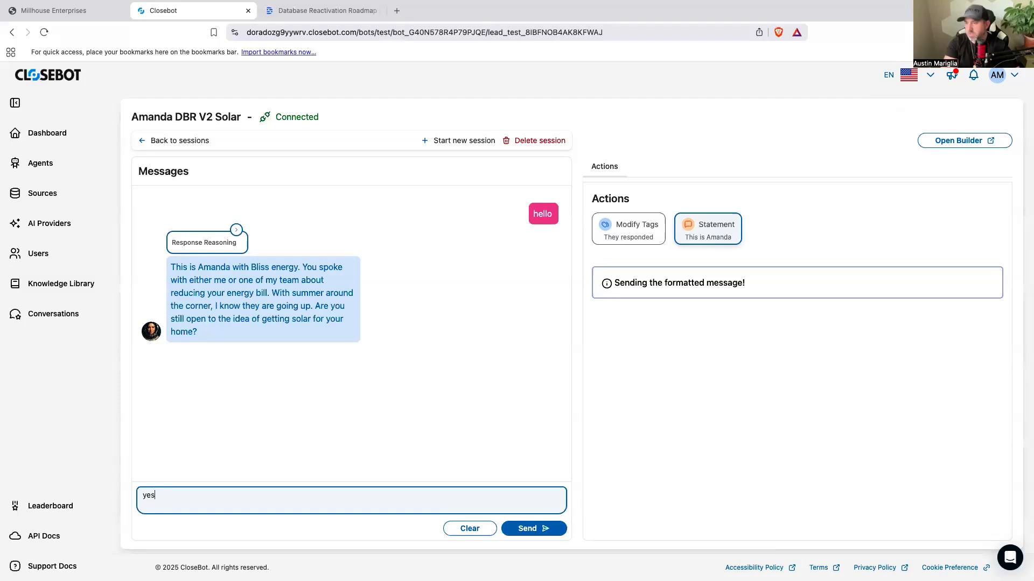
pyautogui.press('Return')
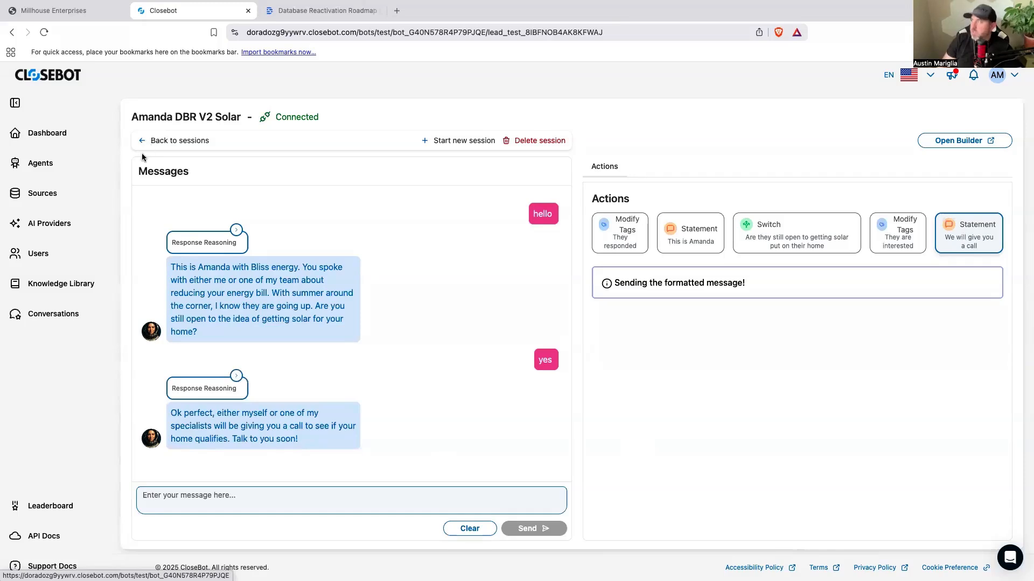
# Step: Start a new test session and send "hello", "no thank you" and "sure" to test the not-interested branch
pyautogui.click(464, 143)
pyautogui.click(386, 500)
pyautogui.write('hello')
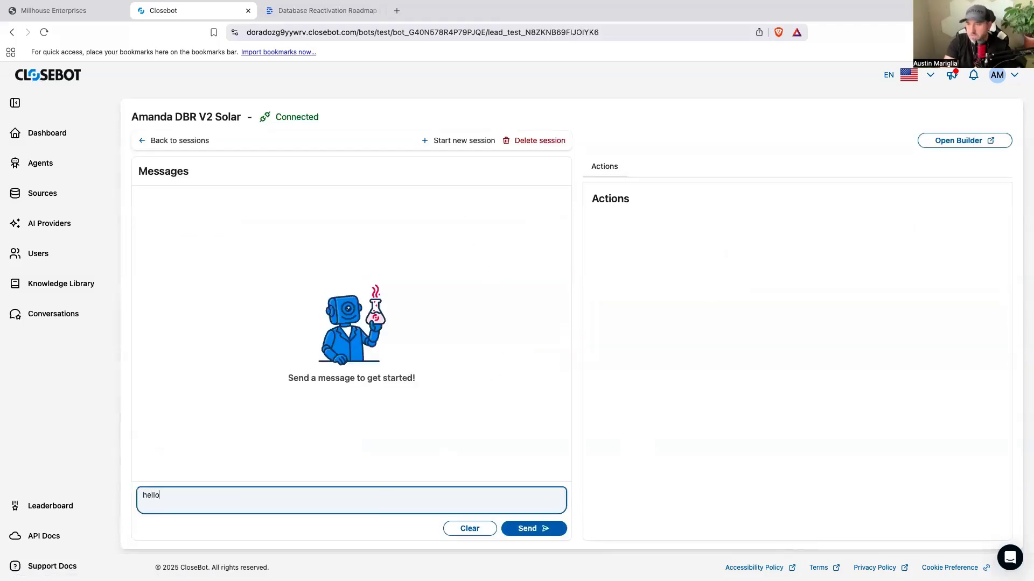
pyautogui.press('Return')
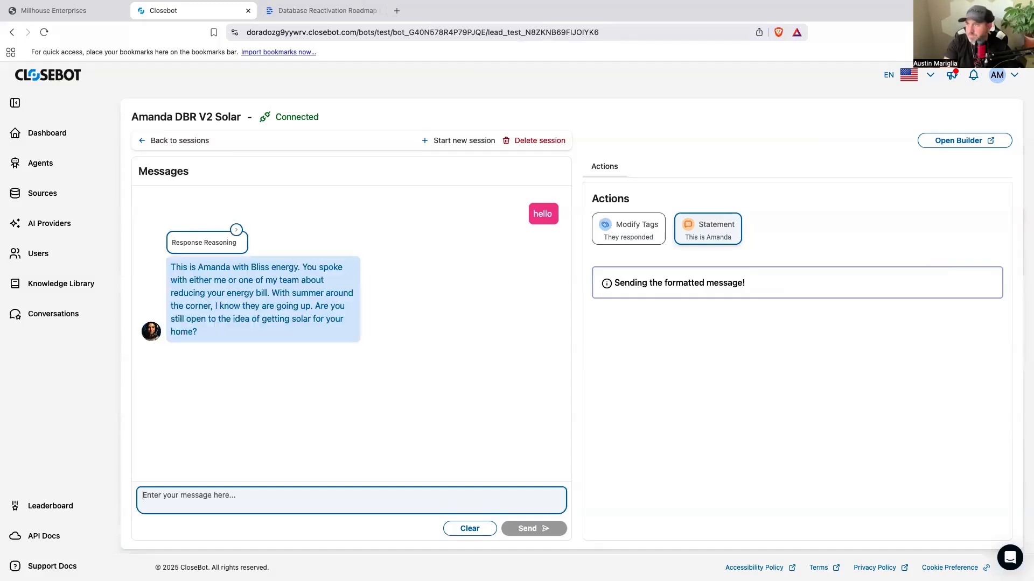
pyautogui.write('no thank you')
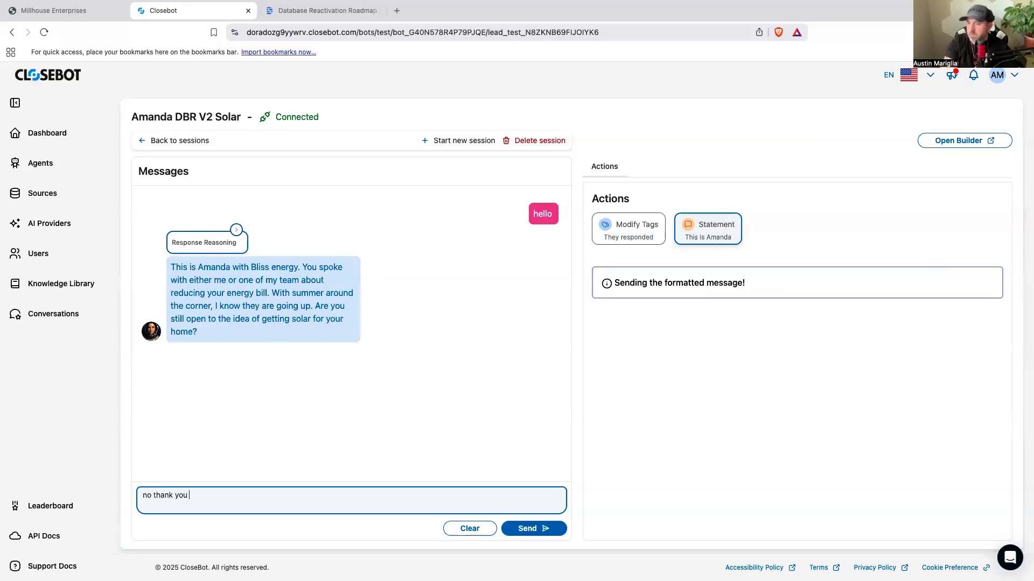
pyautogui.press('Return')
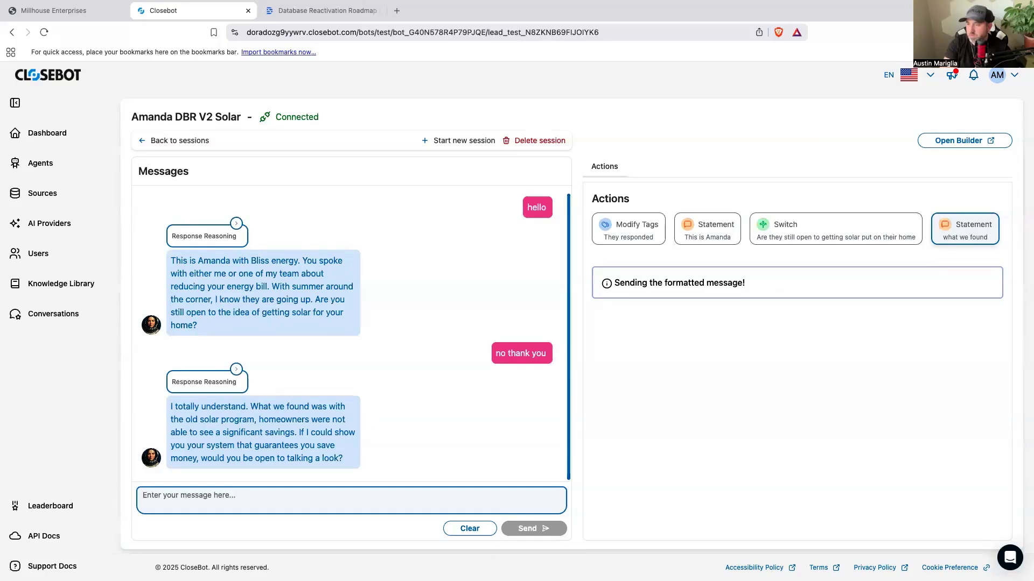
pyautogui.write('sure')
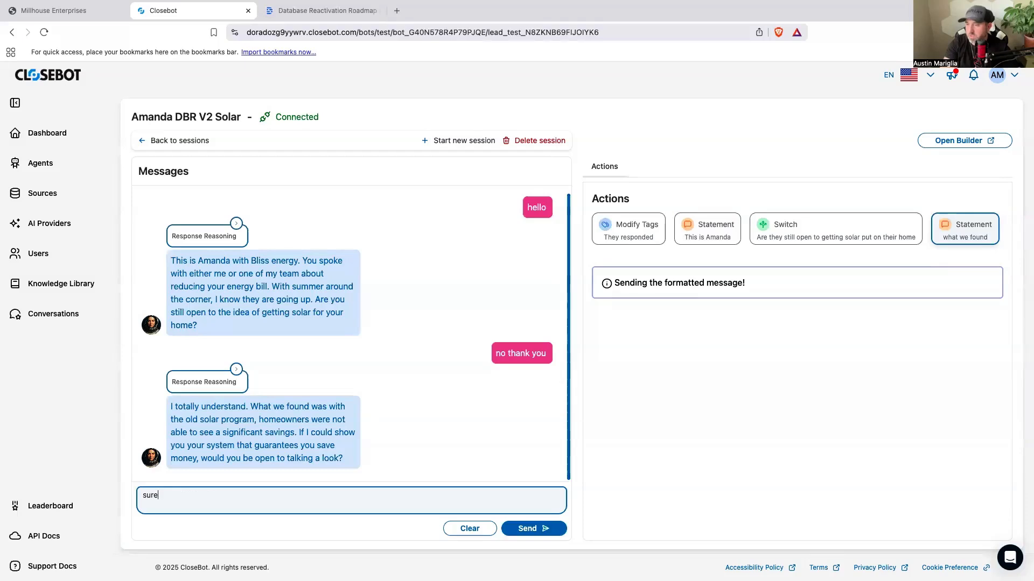
pyautogui.press('Return')
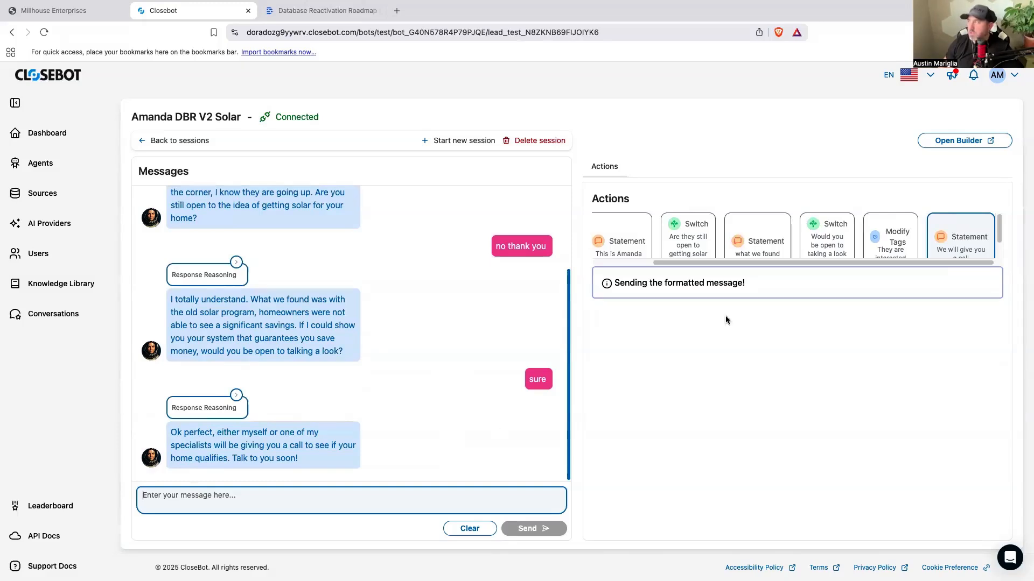
# Step: In the builder, reword the "We will give you a call" statement to "ask a few questions and make sure your home qualifies" and save it
pyautogui.click(938, 143)
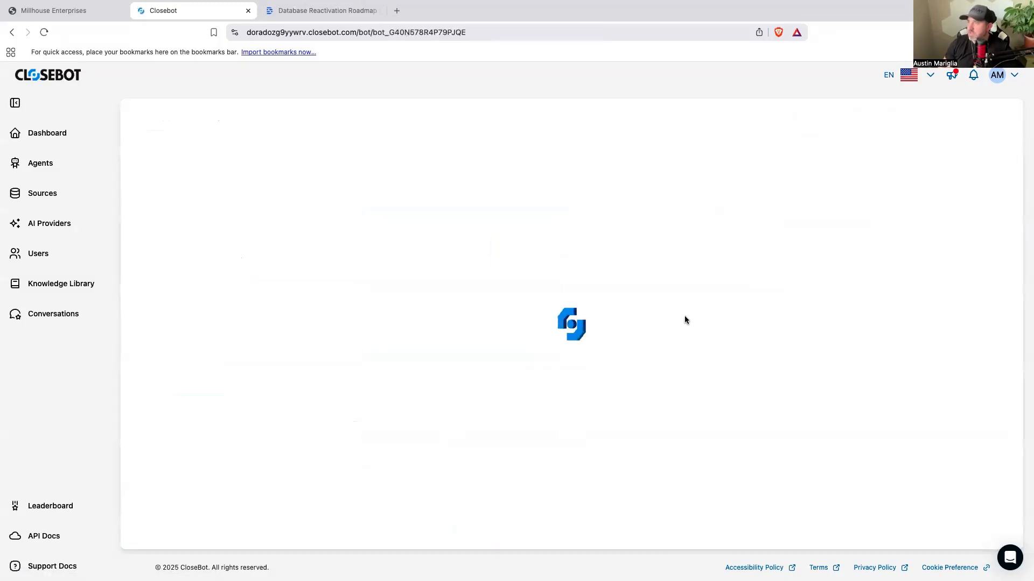
pyautogui.scroll(-5, 666, 353)
pyautogui.moveTo(646, 371); pyautogui.dragTo(296, 389)
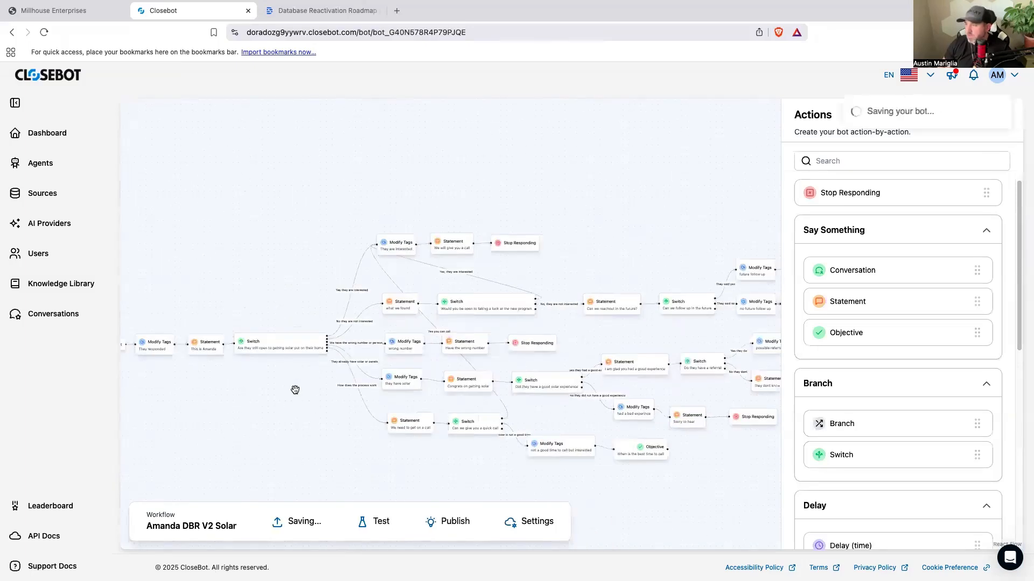
pyautogui.click(459, 250)
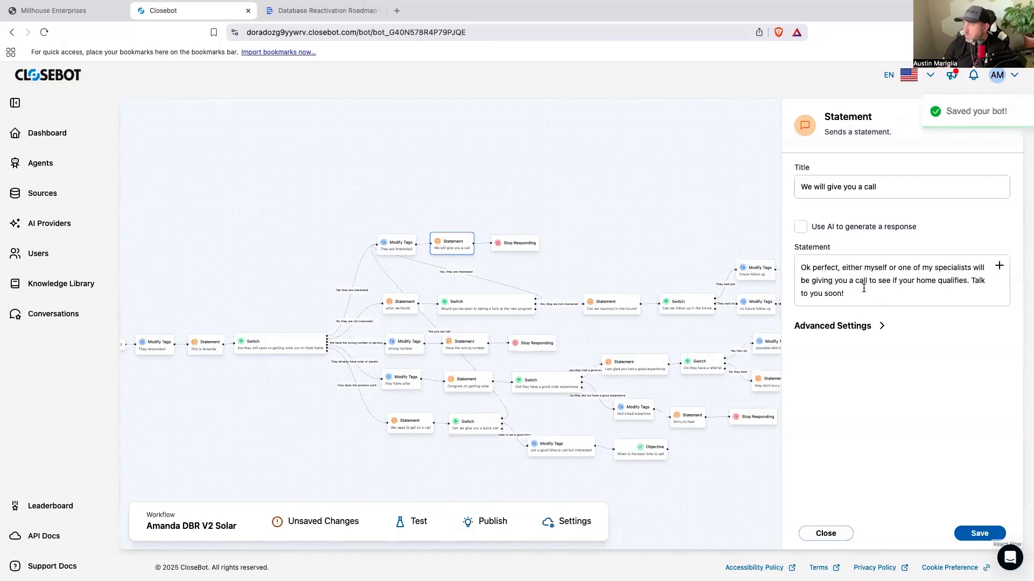
pyautogui.click(872, 281)
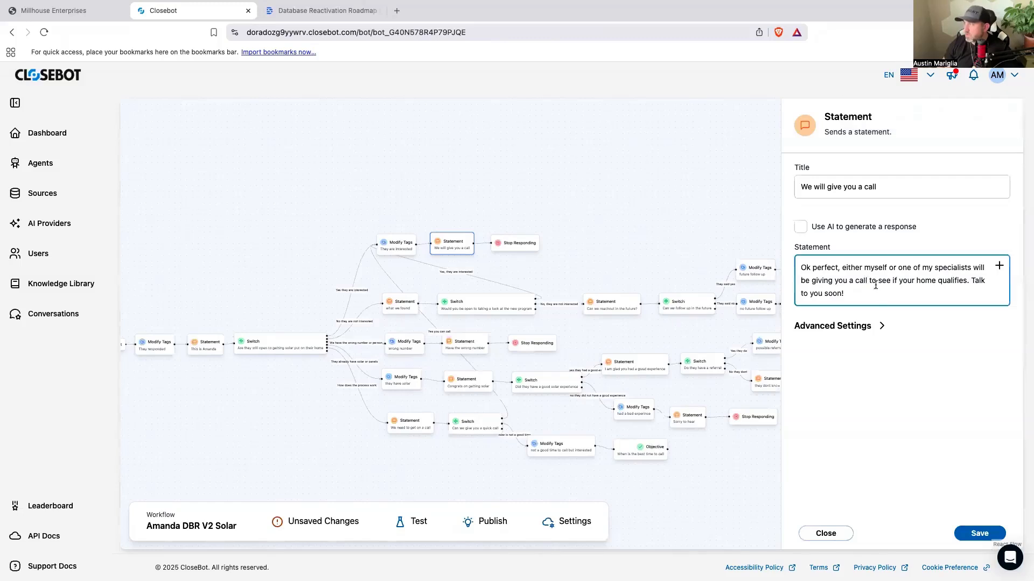
pyautogui.write('ask a few questions')
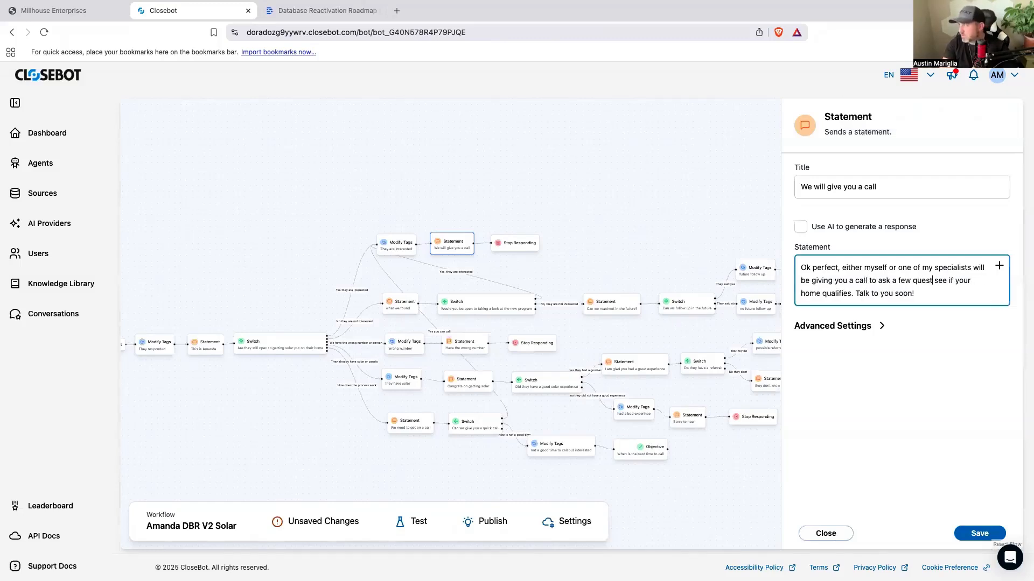
pyautogui.write(' and')
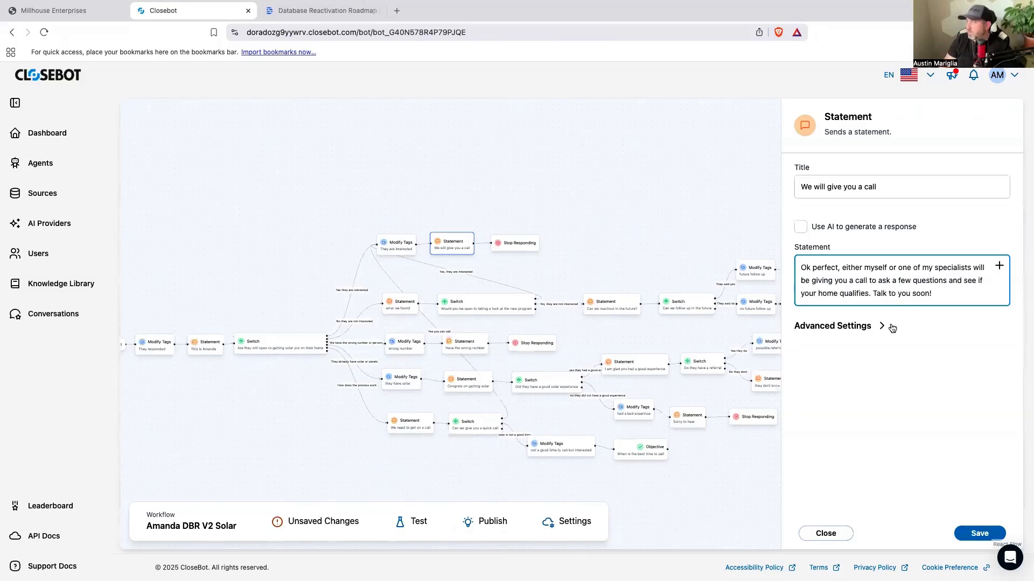
pyautogui.moveTo(983, 280); pyautogui.dragTo(963, 281)
pyautogui.write('make sure')
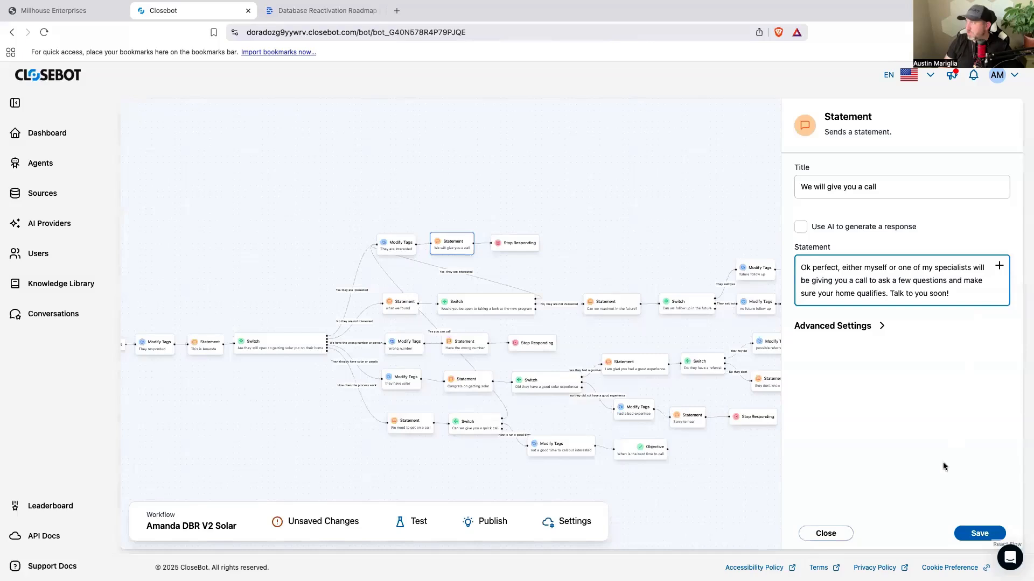
pyautogui.click(962, 537)
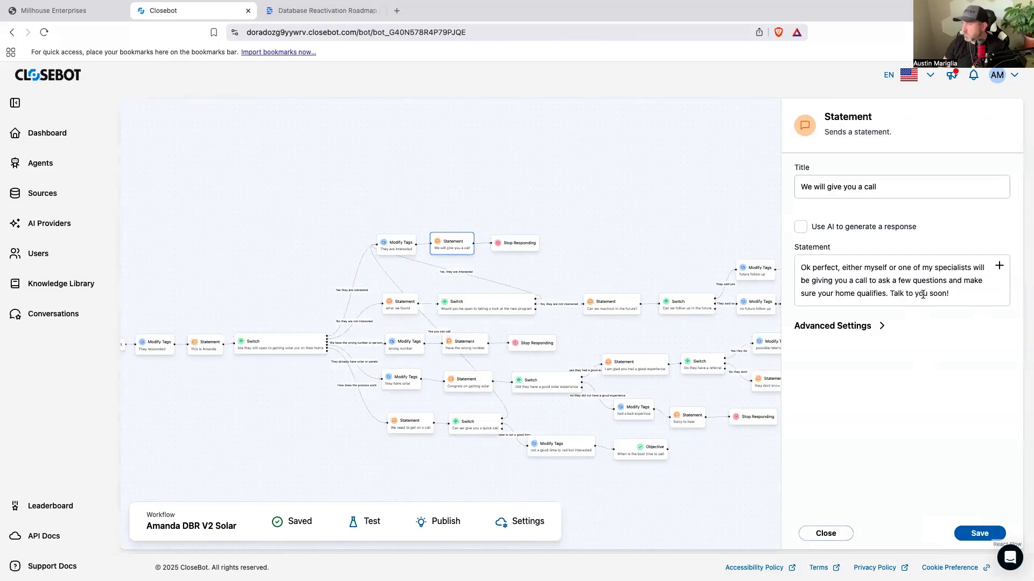
# Step: Change the statement's wording after "questions" to "about your home to make sure it qualifies for the new program" and save it
pyautogui.moveTo(885, 293); pyautogui.dragTo(946, 275)
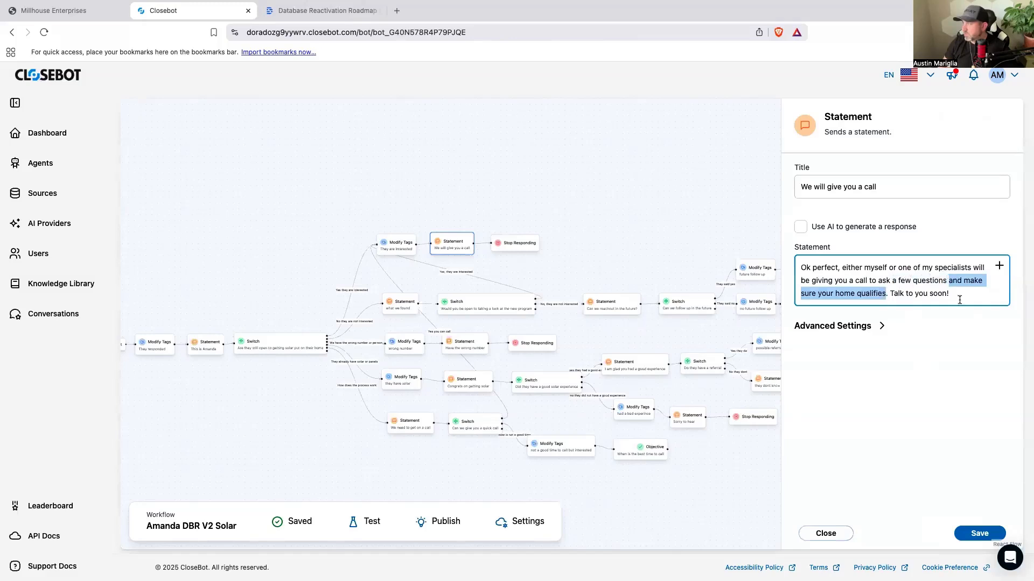
pyautogui.write('about your h')
pyautogui.write('ome to make sure')
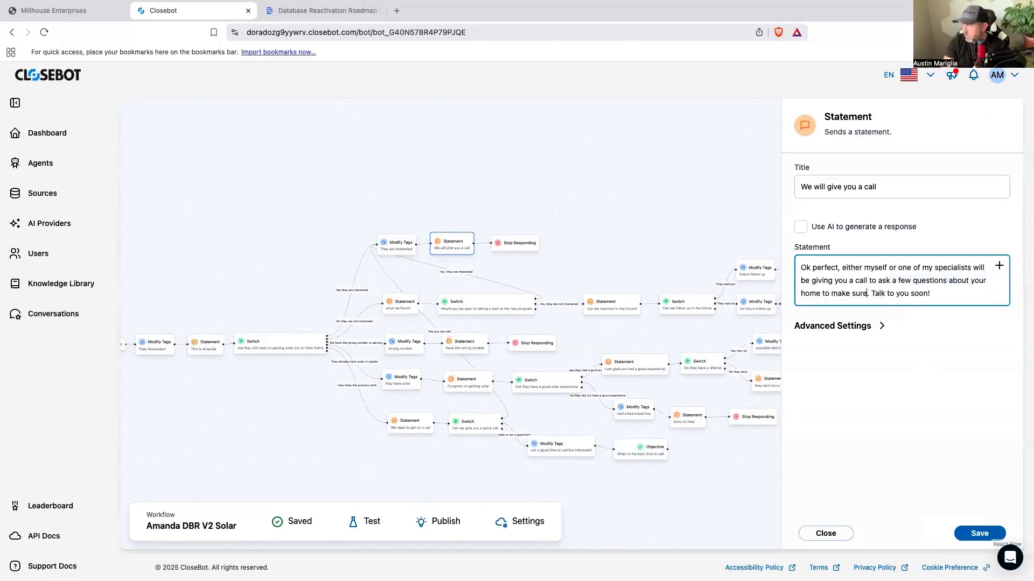
pyautogui.write(' it qualifies for the new program.')
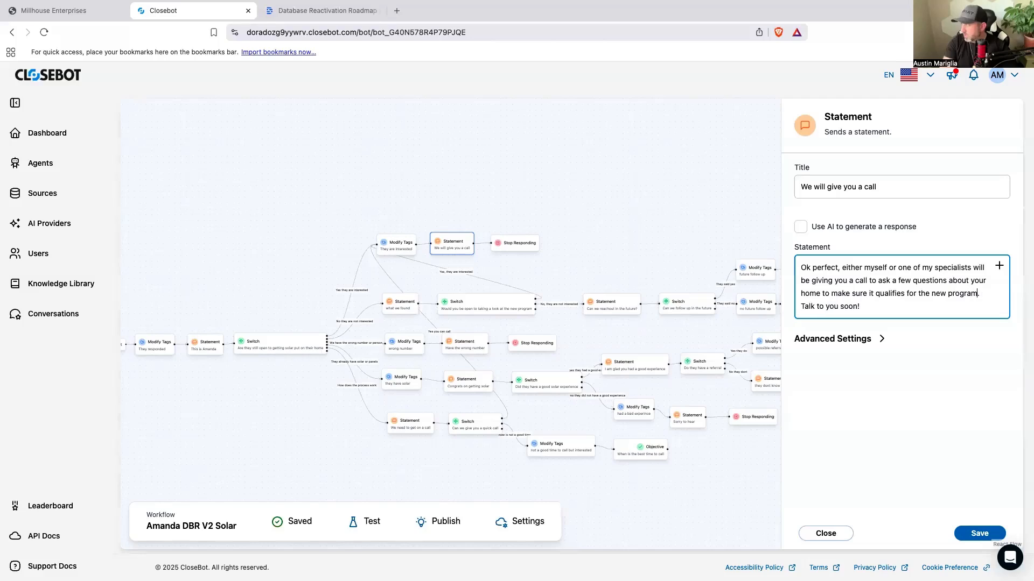
pyautogui.click(988, 434)
pyautogui.click(965, 534)
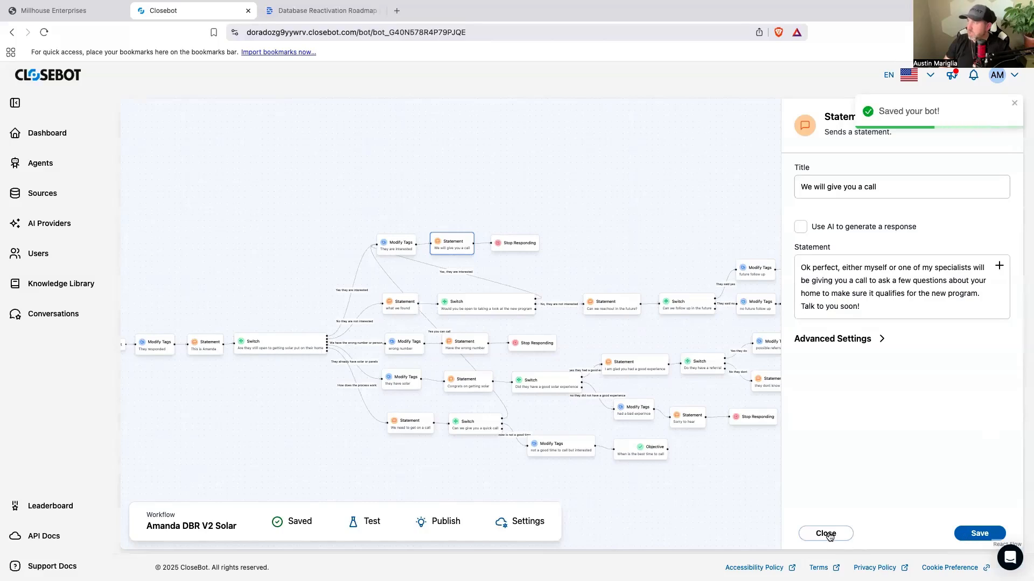
# Step: Save the call statement again and publish the updated bot version for testing
pyautogui.click(959, 535)
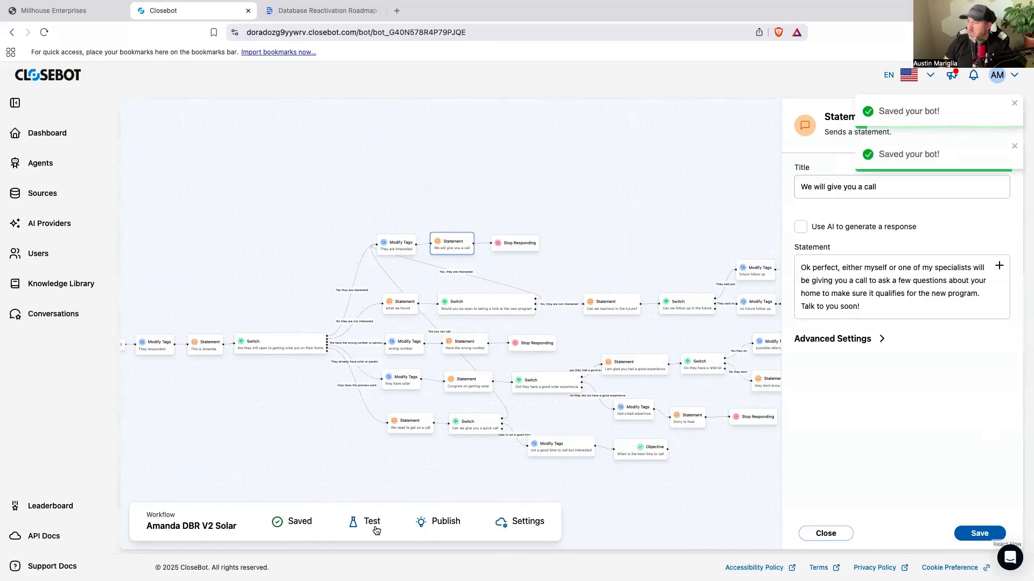
pyautogui.click(373, 524)
pyautogui.click(607, 108)
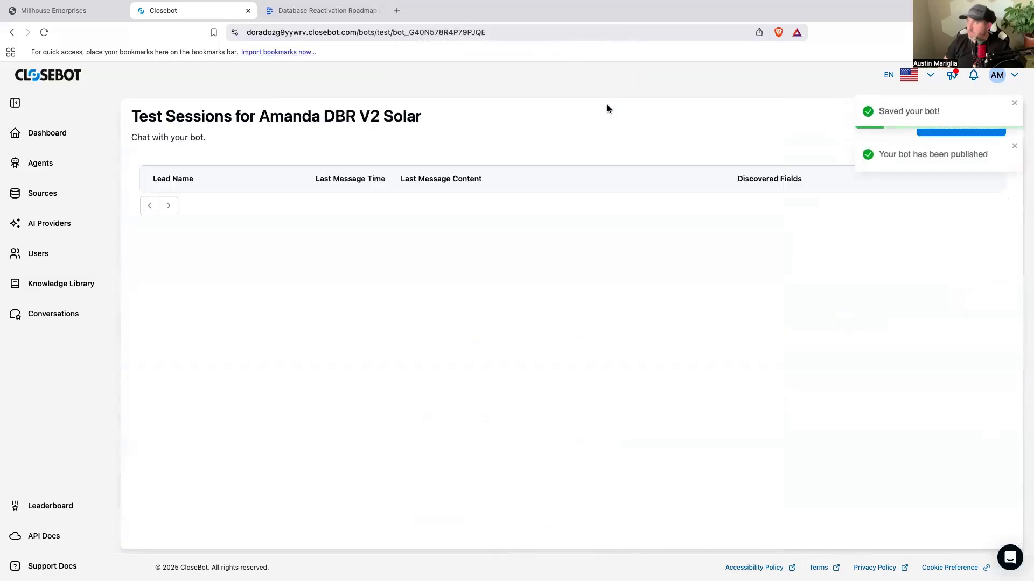
# Step: Open the DBR V2 Solar job flow's settings from the agents list and restrict the SolarPROS source's channel to SMS
pyautogui.click(54, 166)
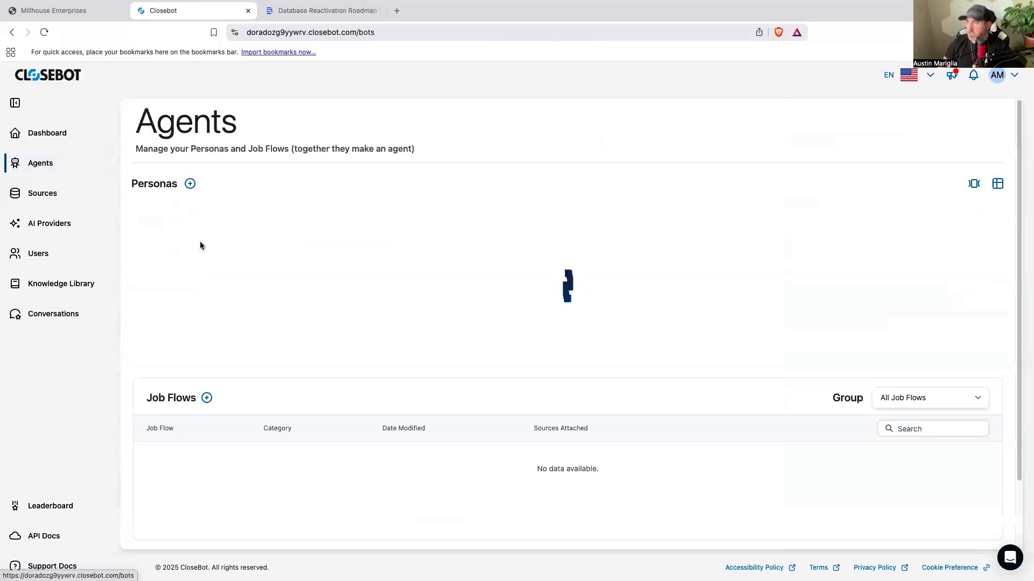
pyautogui.scroll(-2, 536, 444)
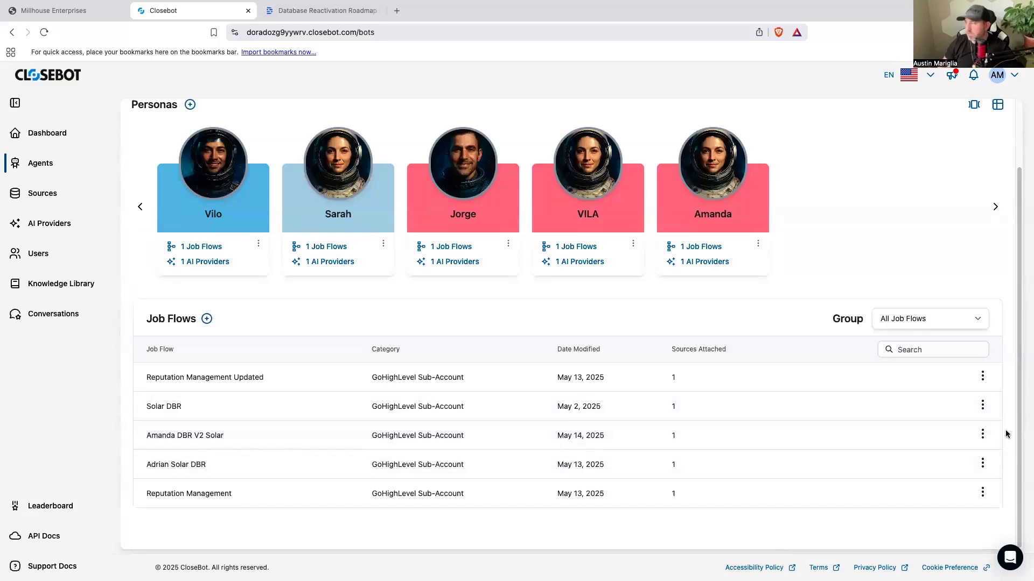
pyautogui.click(982, 434)
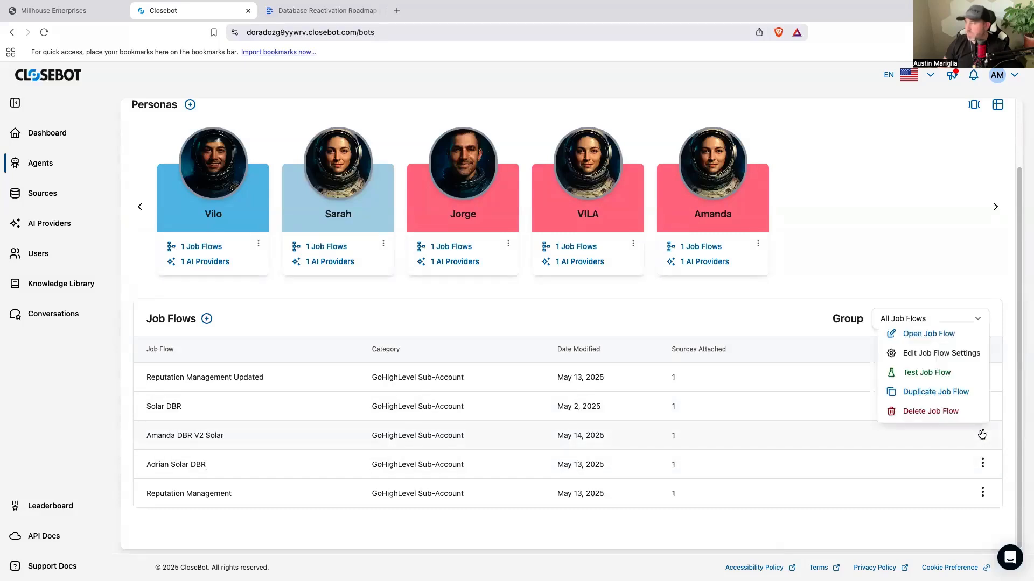
pyautogui.click(928, 353)
pyautogui.click(584, 314)
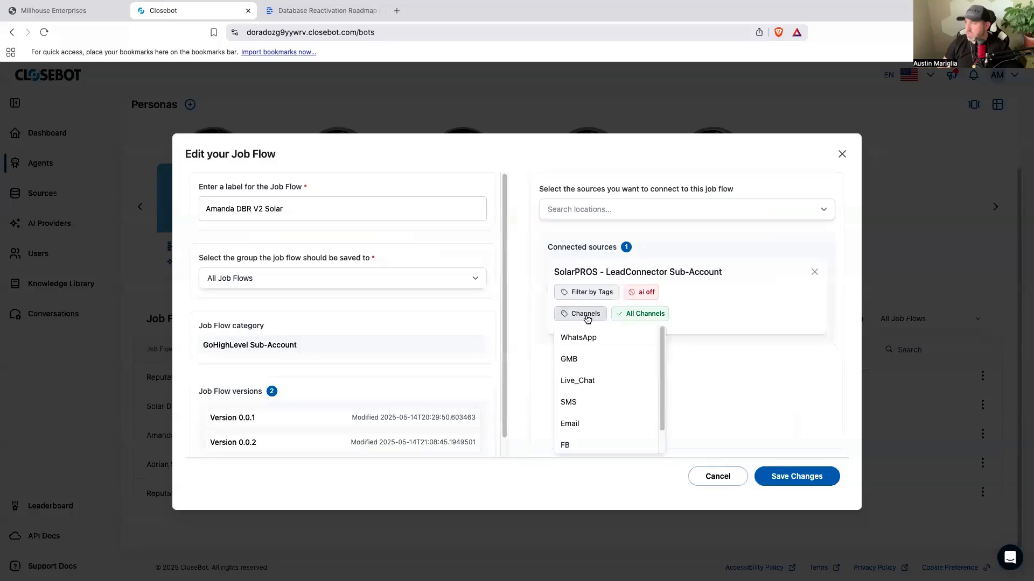
pyautogui.scroll(-1, 605, 419)
pyautogui.click(569, 376)
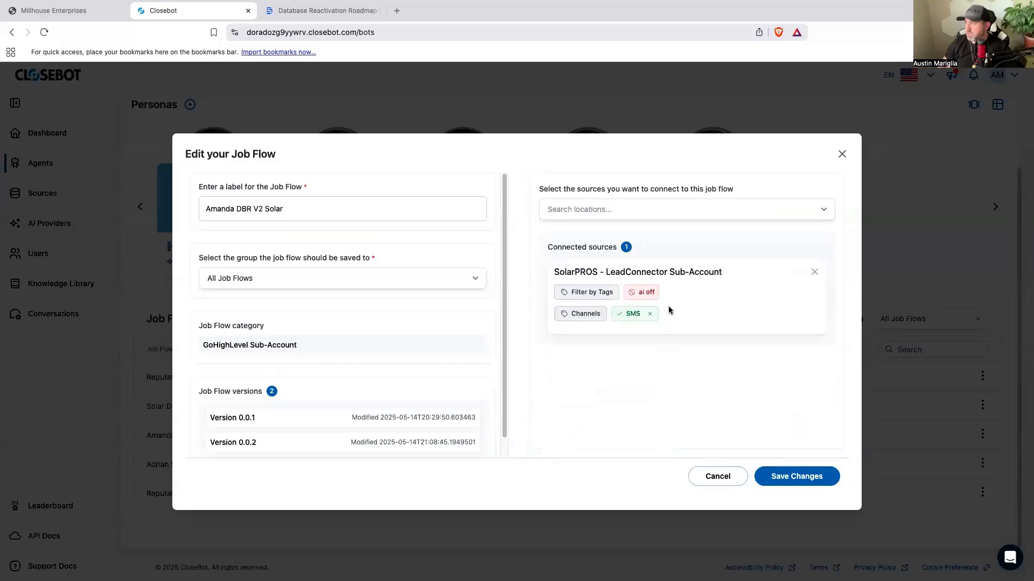
# Step: Add v2dbr as a required tag filter on the SolarPROS source and save the job flow changes
pyautogui.click(604, 294)
pyautogui.scroll(-15, 613, 378)
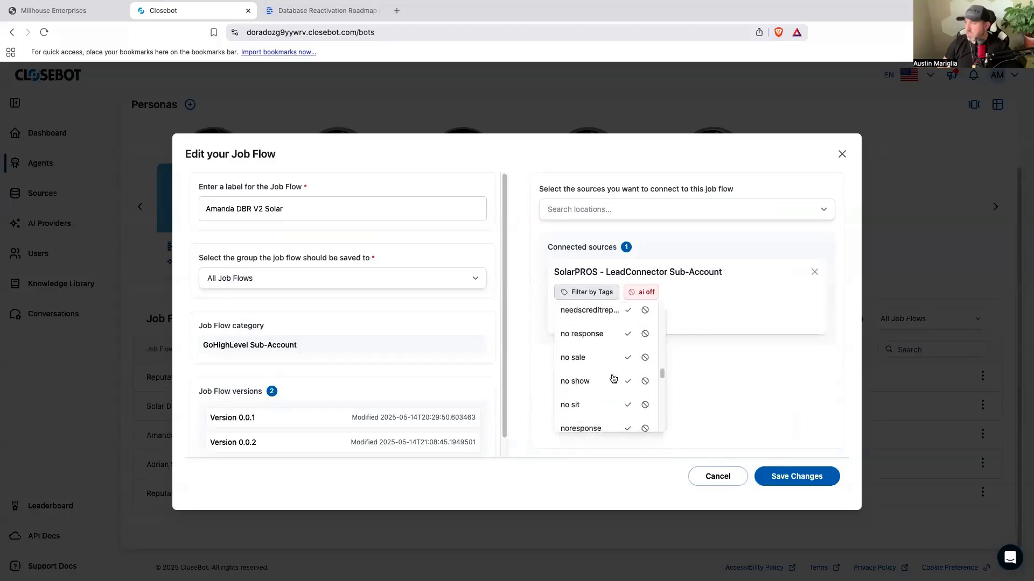
pyautogui.scroll(3, 612, 377)
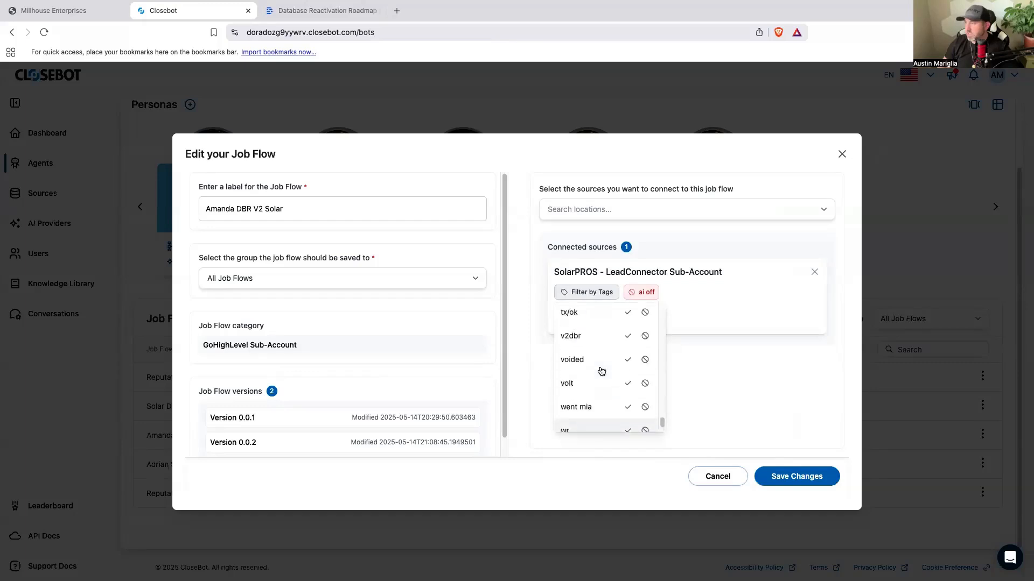
pyautogui.click(627, 344)
pyautogui.click(800, 476)
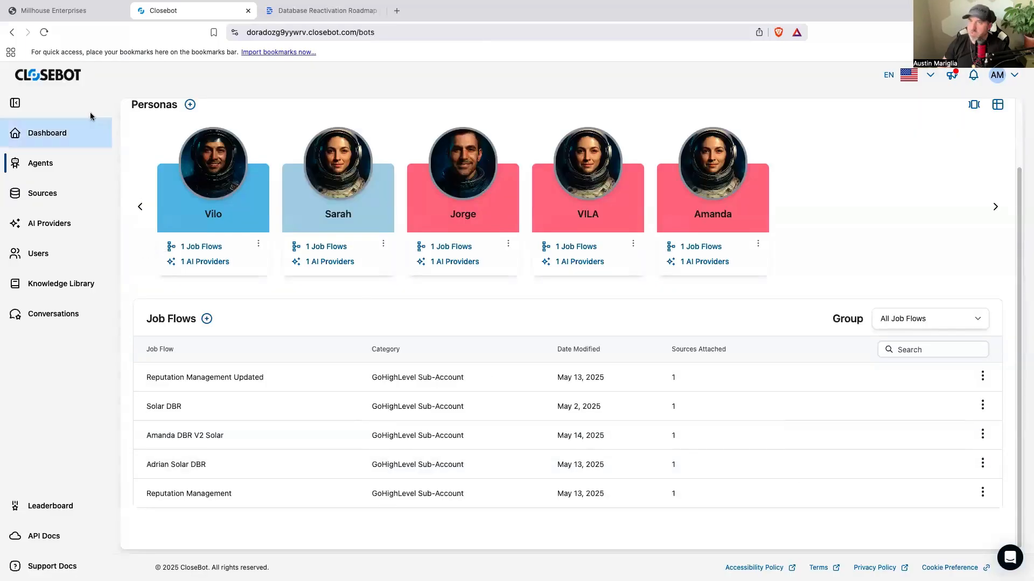
# Step: Switch to GoHighLevel, leave the tag settings and open the Closebot SMS DBR folder in the workflow list
pyautogui.click(68, 16)
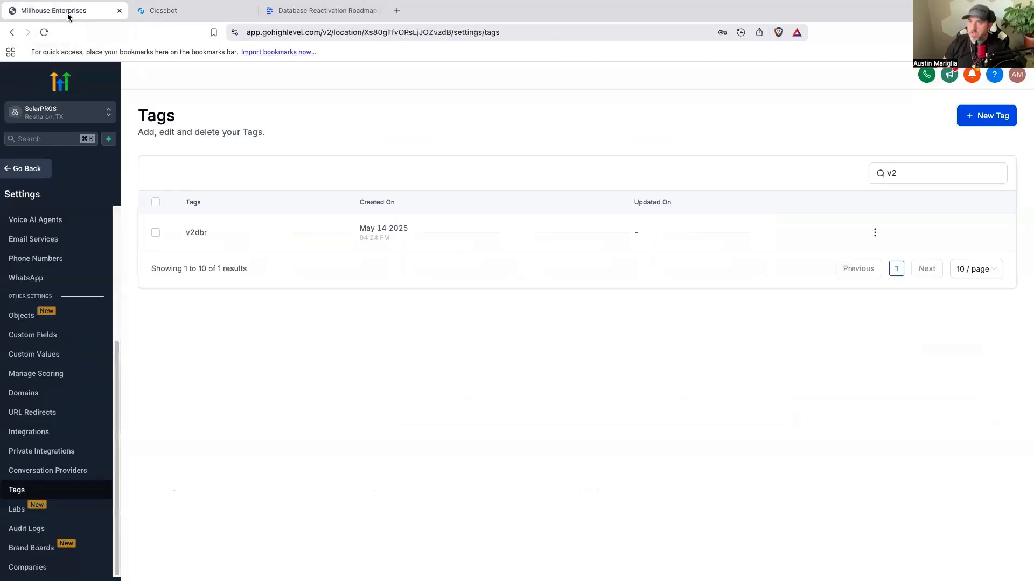
pyautogui.click(32, 169)
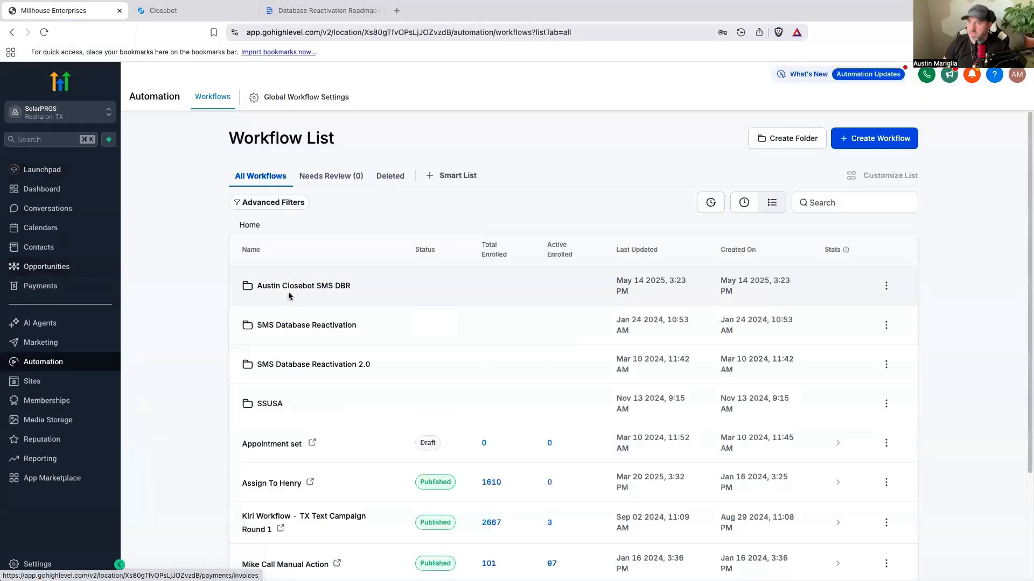
pyautogui.click(293, 286)
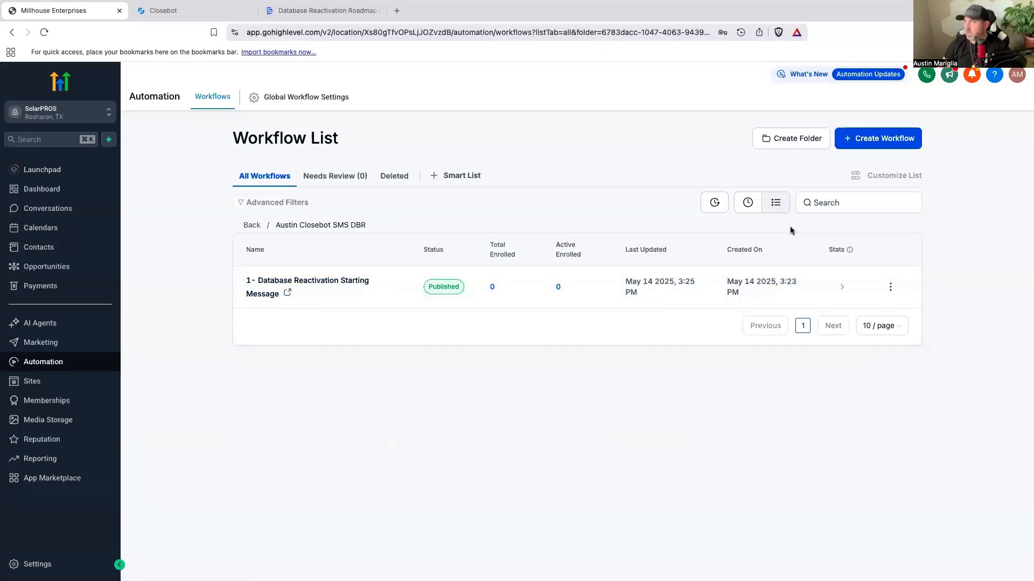
# Step: Create a workflow from scratch, name it "Hot lead - tag added solarhot - Notify" plus the team member's first name, and save it
pyautogui.click(877, 144)
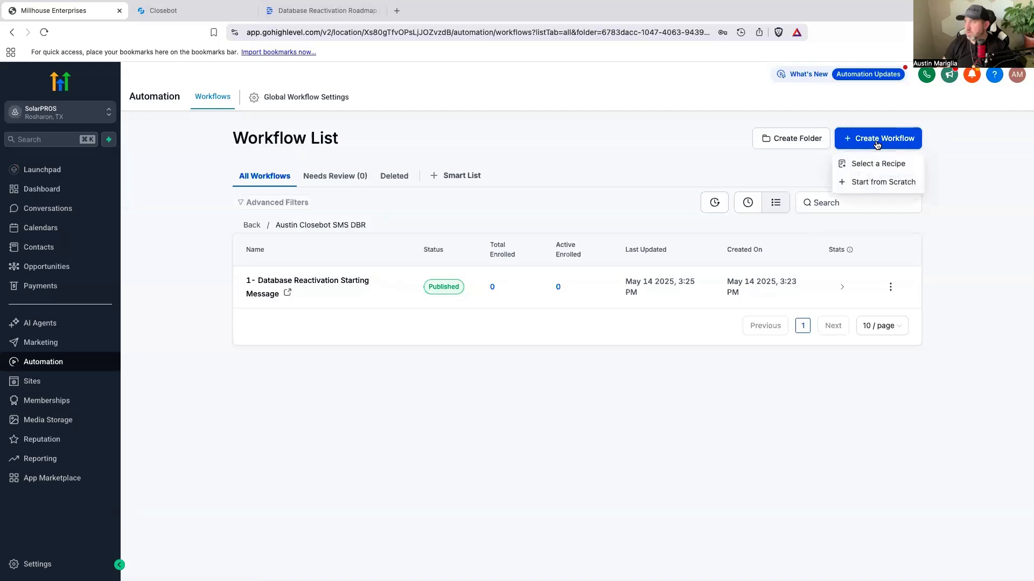
pyautogui.click(877, 182)
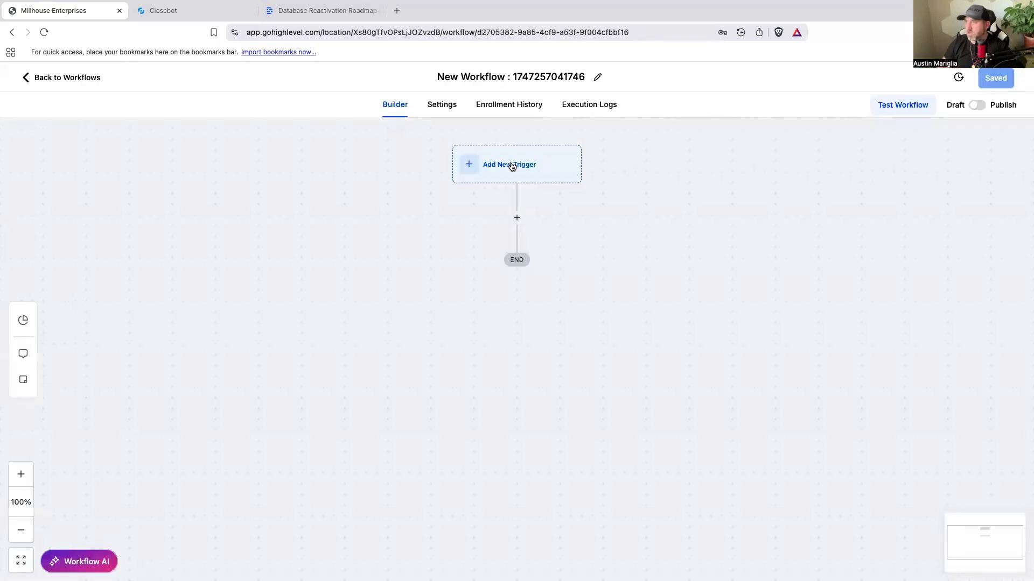
pyautogui.click(530, 76)
pyautogui.press('super+a')
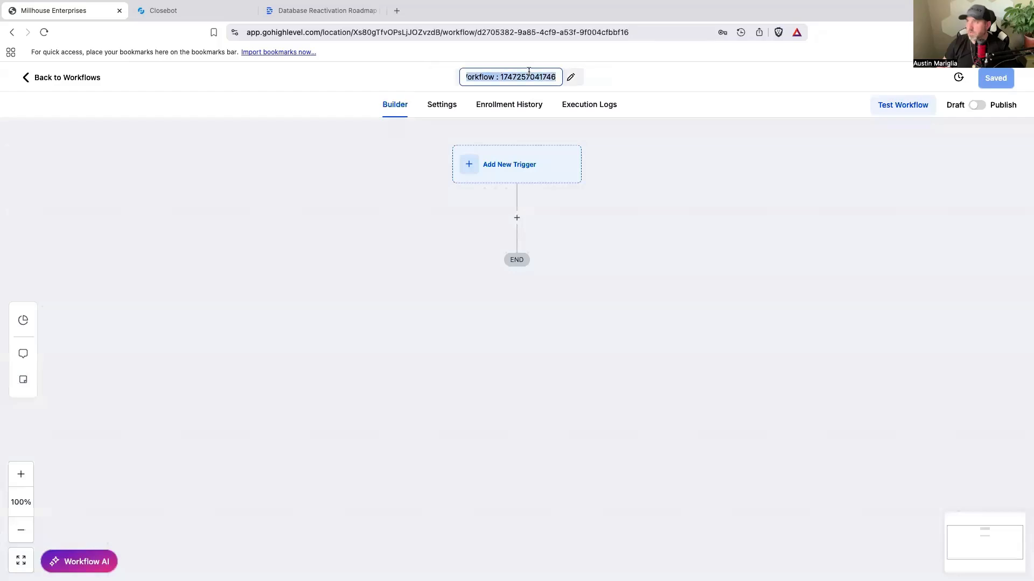
pyautogui.write('Hto')
pyautogui.press('BackSpace')
pyautogui.press('BackSpace')
pyautogui.write('ot lead')
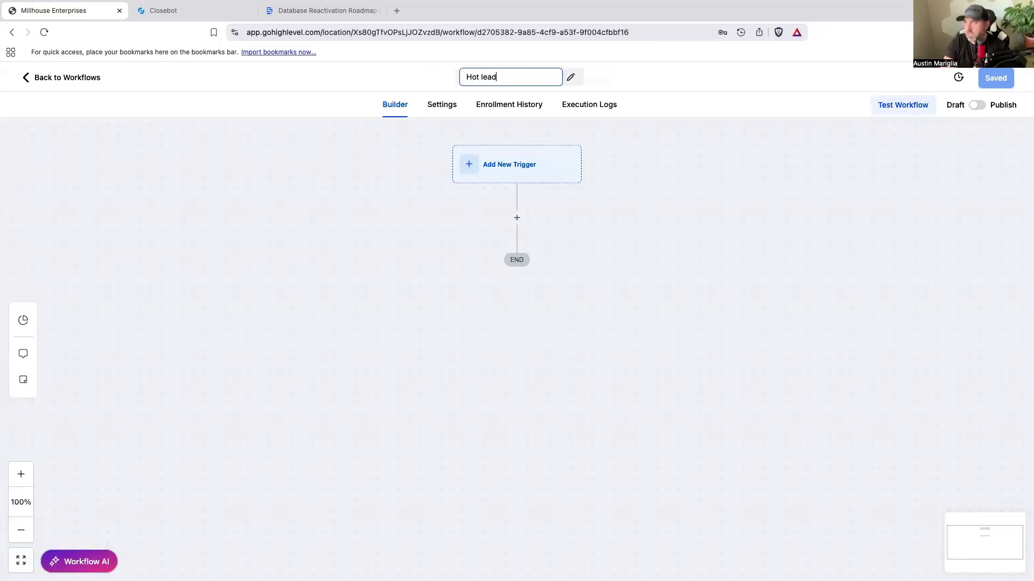
pyautogui.press('Return')
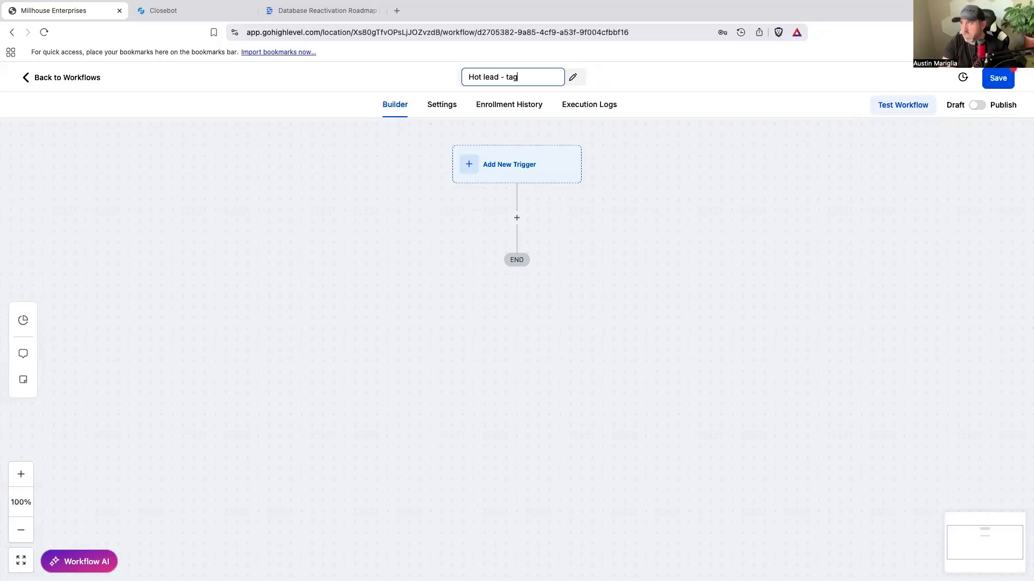
pyautogui.write('arhot -')
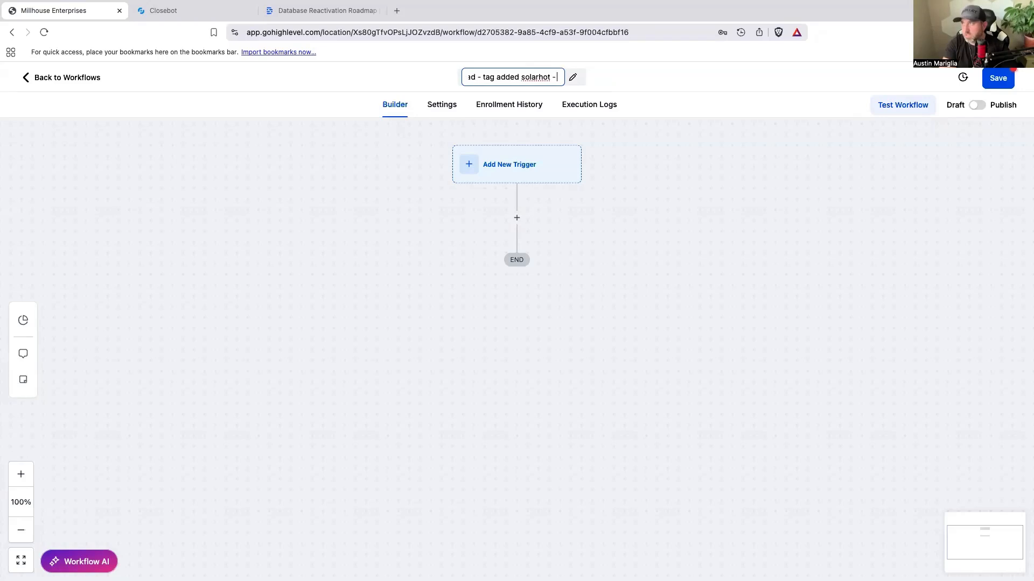
pyautogui.write(' Notify amanda')
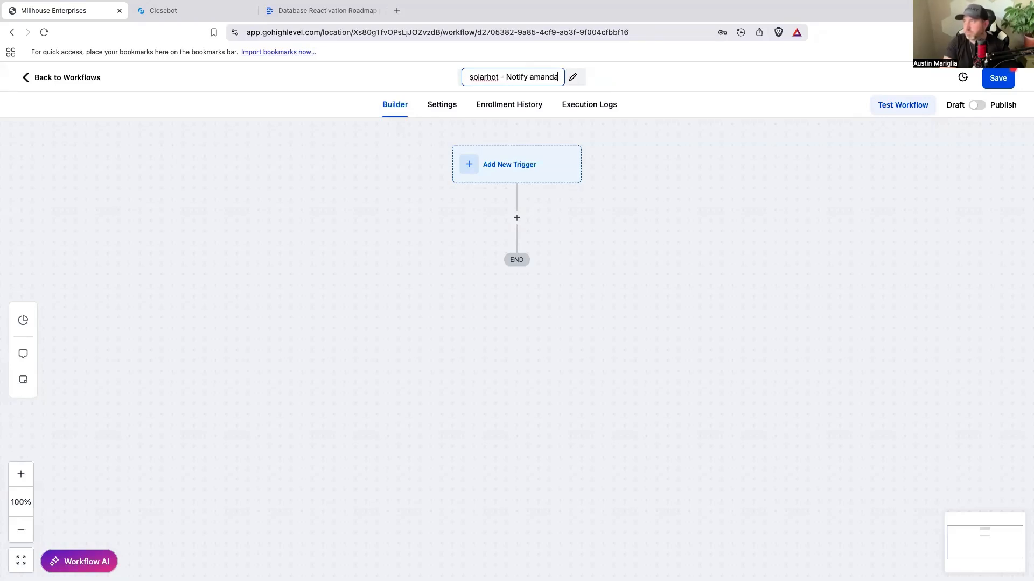
pyautogui.click(991, 87)
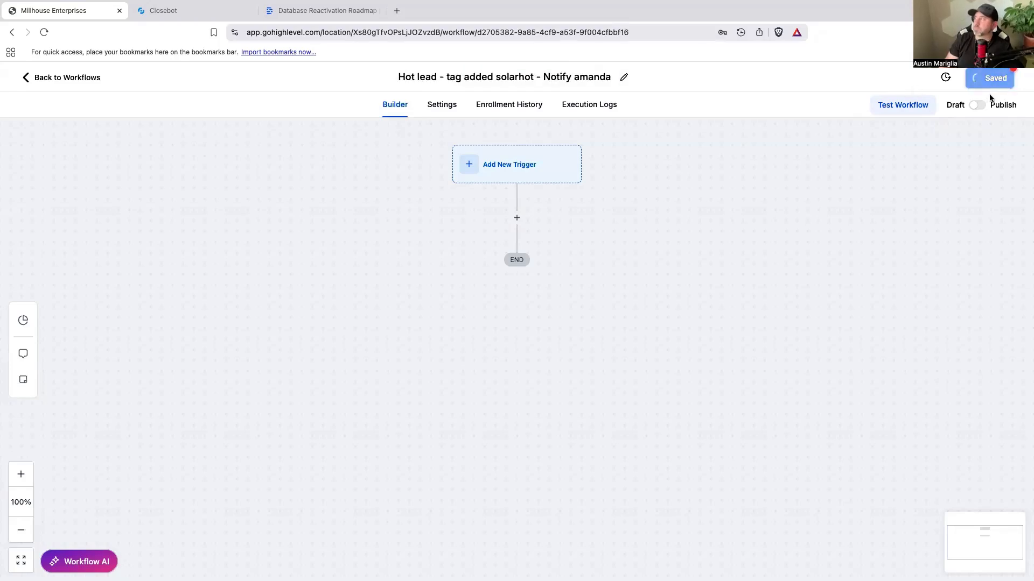
# Step: Add a Contact Tag trigger with a Tag Added filter and search its tags for "solar"
pyautogui.click(554, 174)
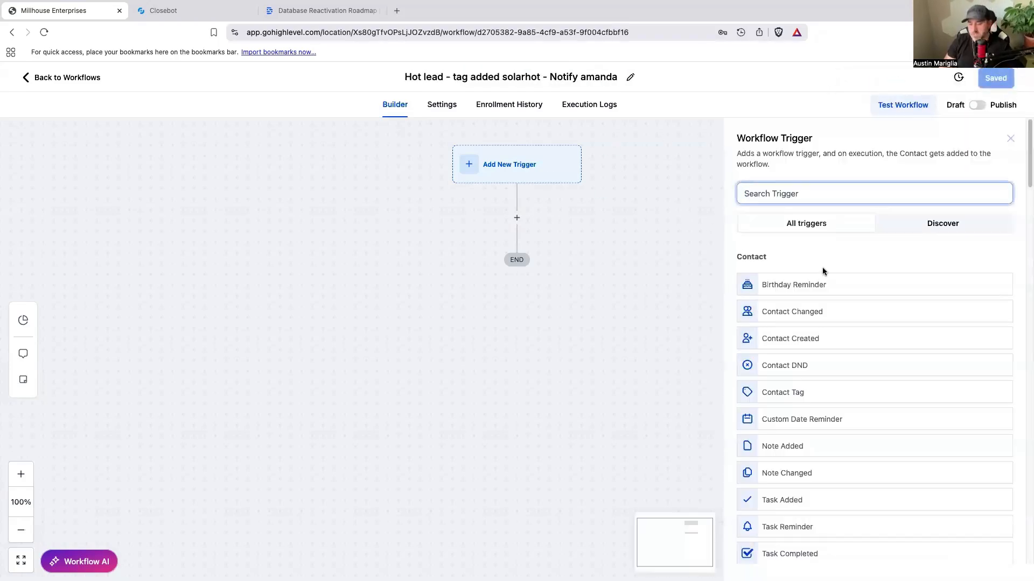
pyautogui.write('tag')
pyautogui.click(800, 286)
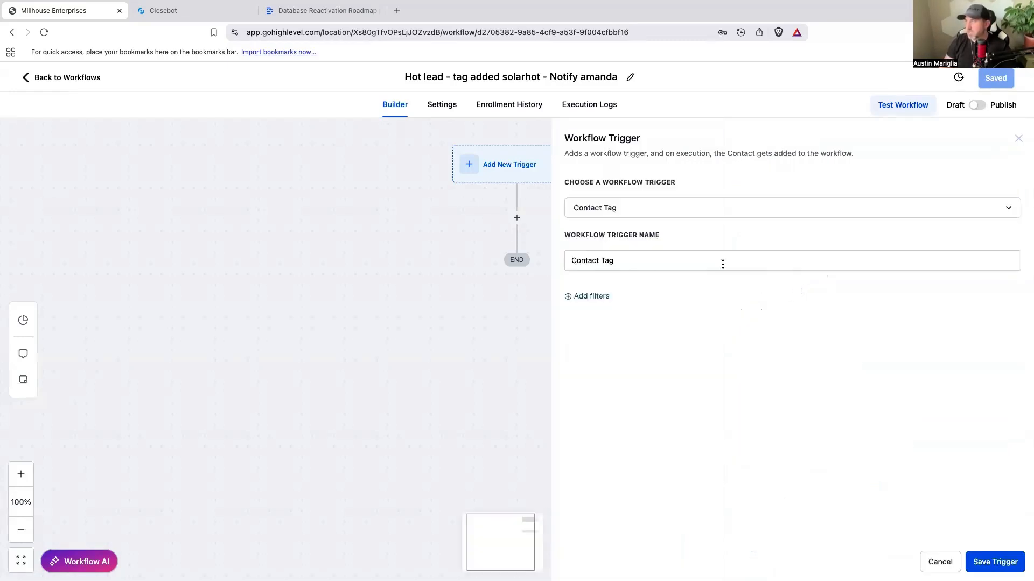
pyautogui.click(591, 297)
pyautogui.click(595, 309)
pyautogui.click(598, 383)
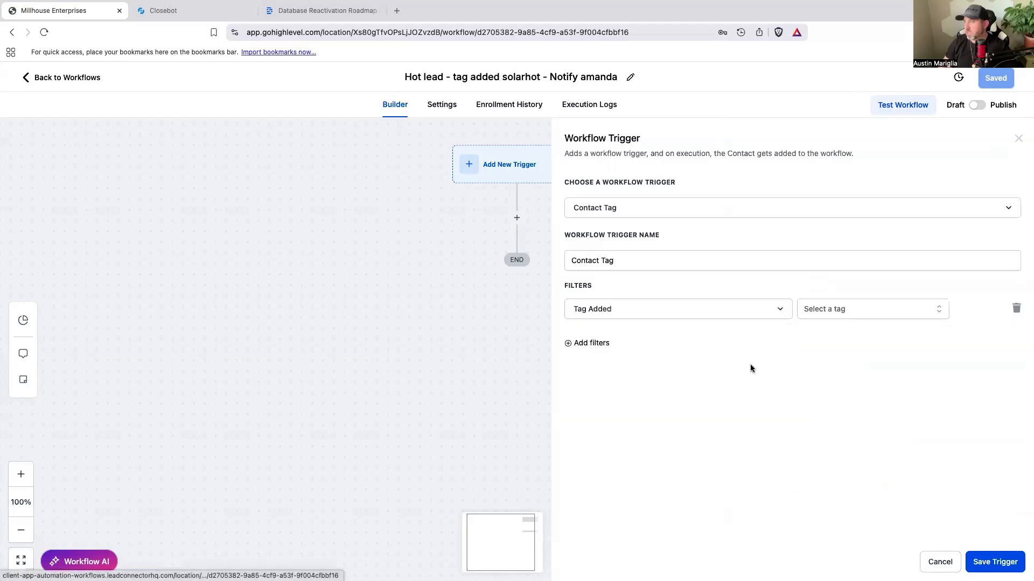
pyautogui.click(833, 311)
pyautogui.write('solar')
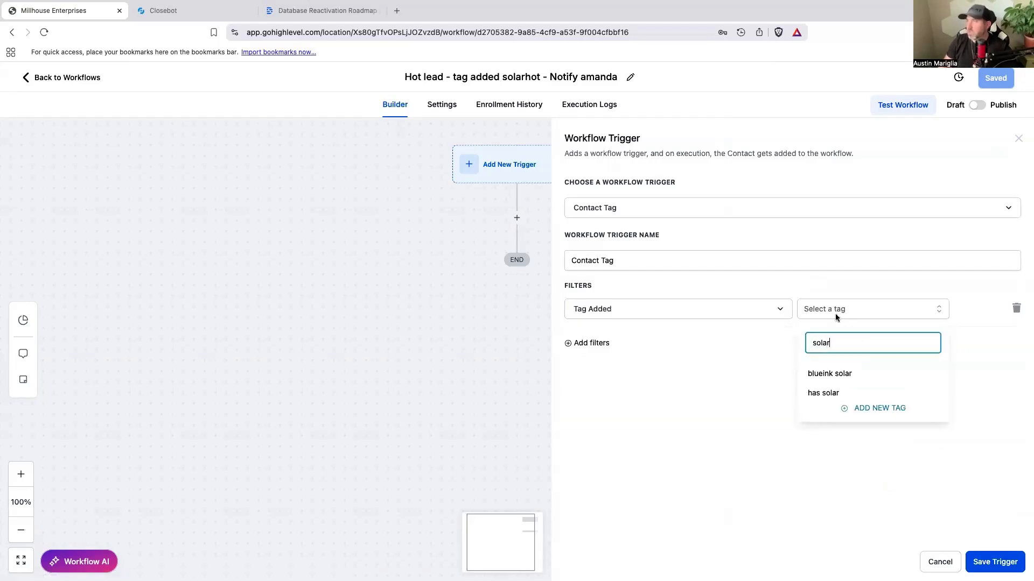
# Step: Switch to CloseBot, open the DBR V2 Solar job flow and copy the tag name from its "They are interested" Modify Tags action
pyautogui.hotkey('ctrl', 'Tab')
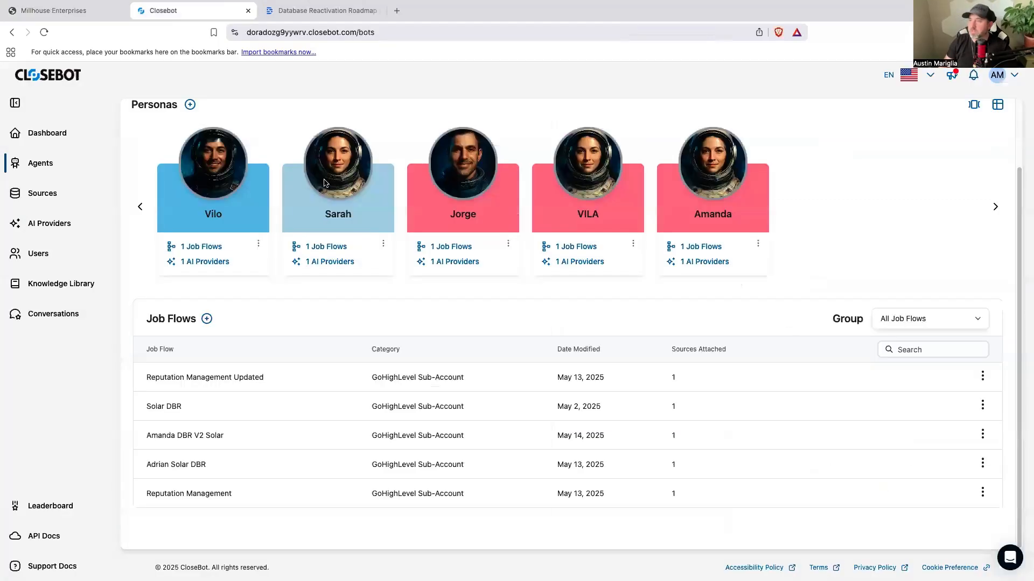
pyautogui.click(200, 440)
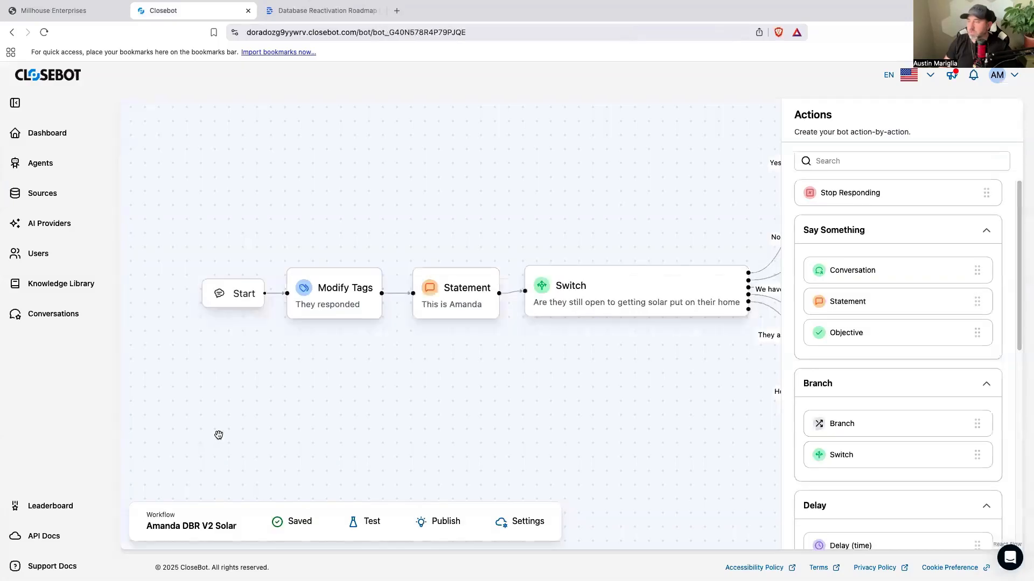
pyautogui.hscroll(3, 402, 174)
pyautogui.click(404, 172)
pyautogui.moveTo(837, 256); pyautogui.dragTo(812, 256)
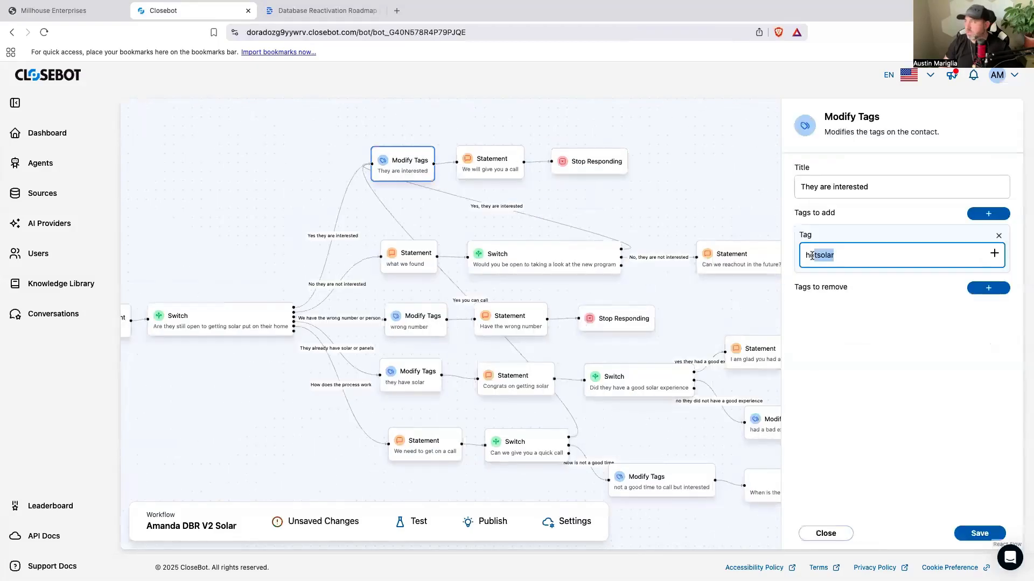
pyautogui.rightClick(819, 255)
pyautogui.click(843, 341)
# Step: Return to GoHighLevel, add the copied hotsolar as a new tag in the Tag Added filter and save the trigger
pyautogui.click(98, 16)
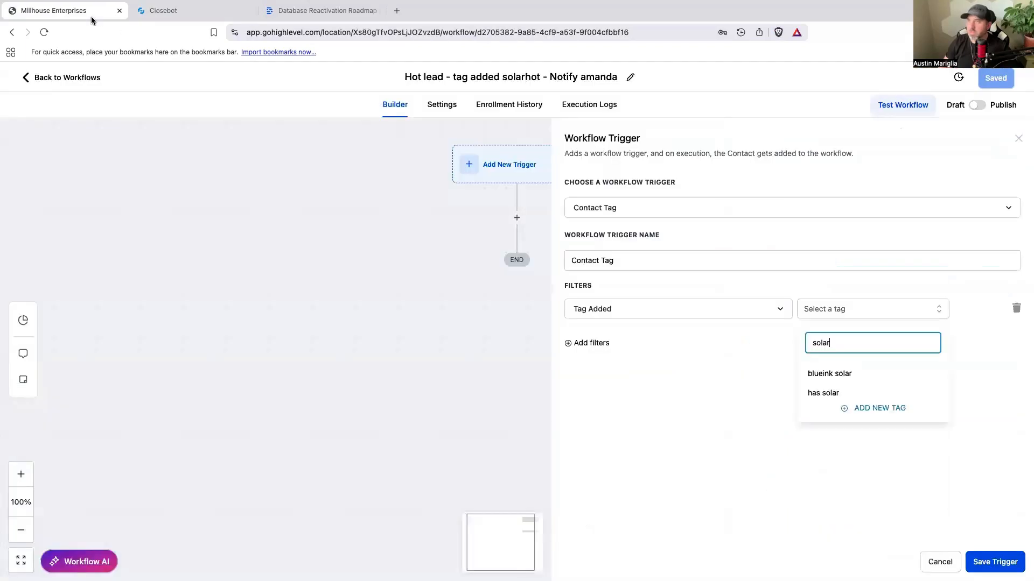
pyautogui.doubleClick(828, 343)
pyautogui.write('hotsolar')
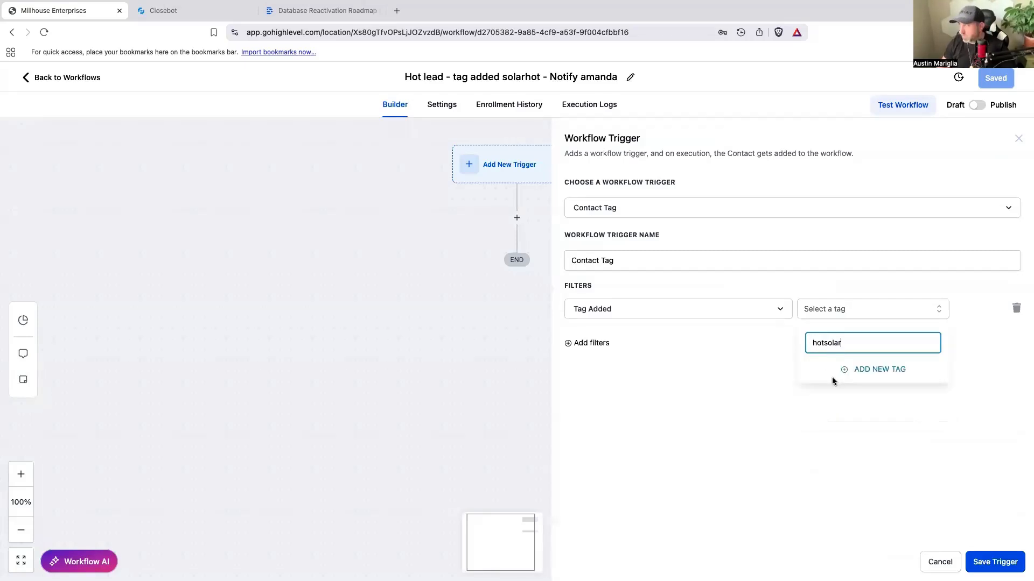
pyautogui.click(863, 371)
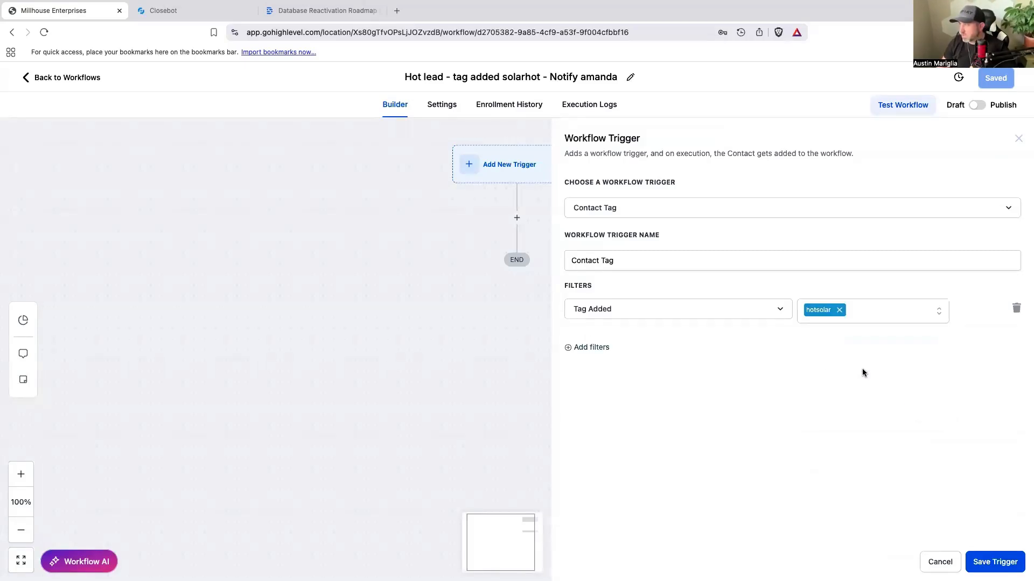
pyautogui.click(994, 562)
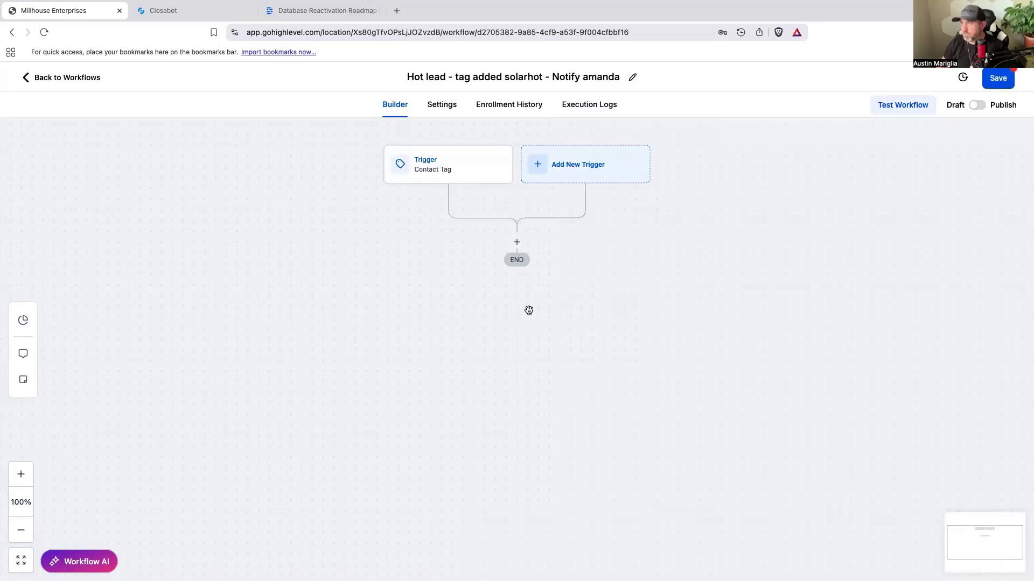
# Step: Add a Create/Update Opportunity action with pipeline Closebot V2 DBR and stage Call Now, and save the action
pyautogui.click(517, 243)
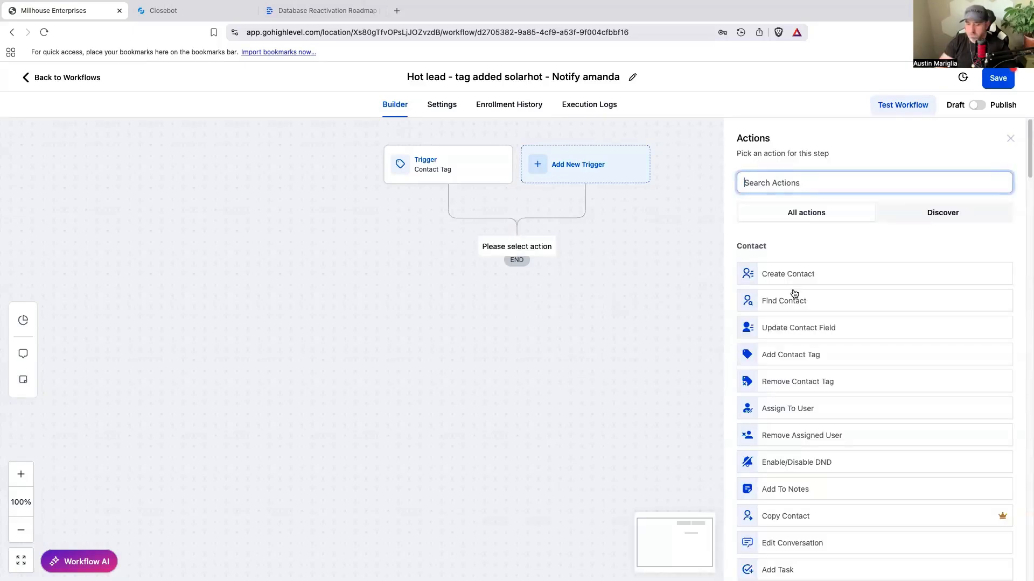
pyautogui.write('opp')
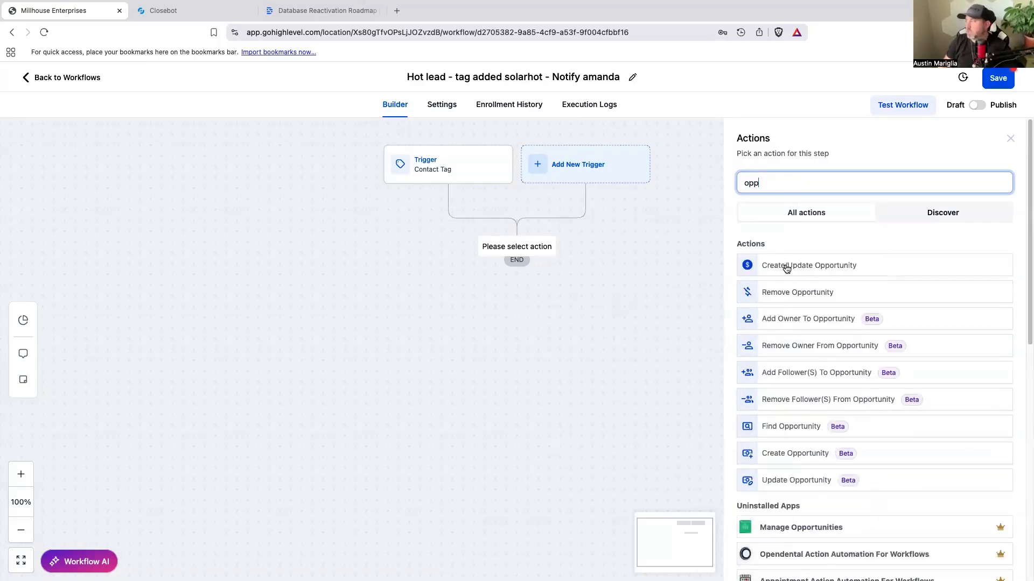
pyautogui.click(785, 266)
pyautogui.click(723, 316)
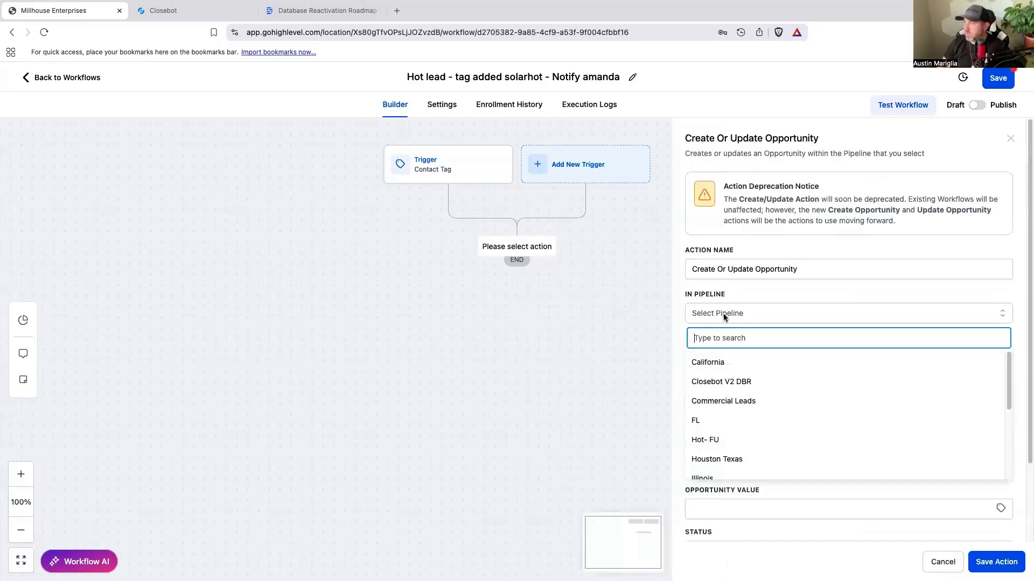
pyautogui.click(740, 382)
pyautogui.click(737, 358)
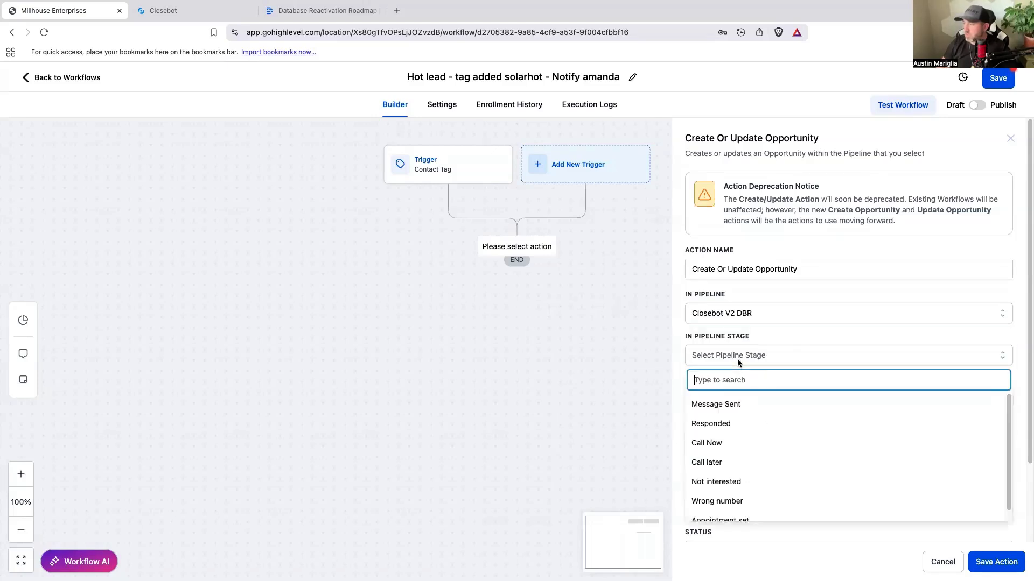
pyautogui.click(703, 442)
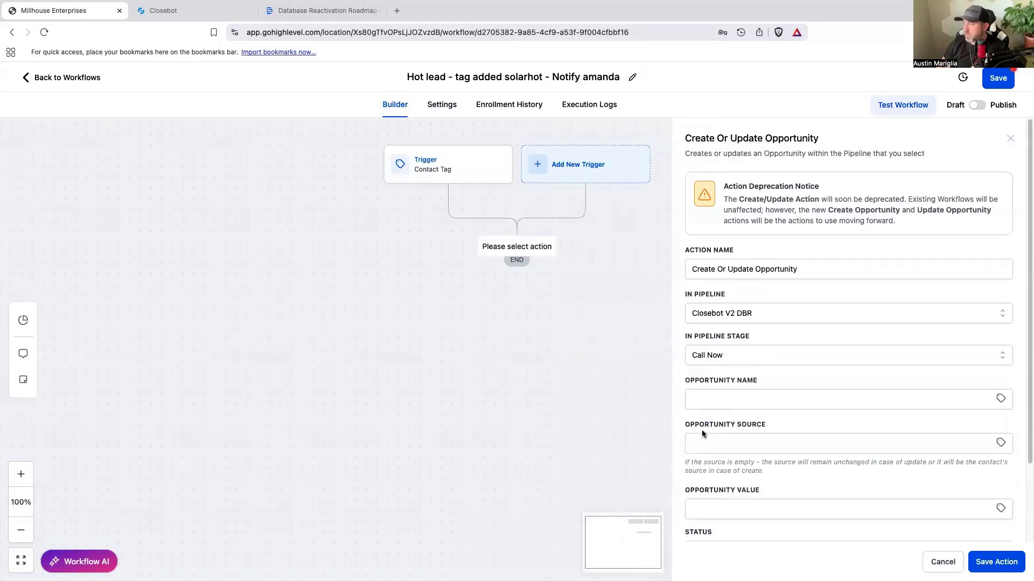
pyautogui.click(996, 562)
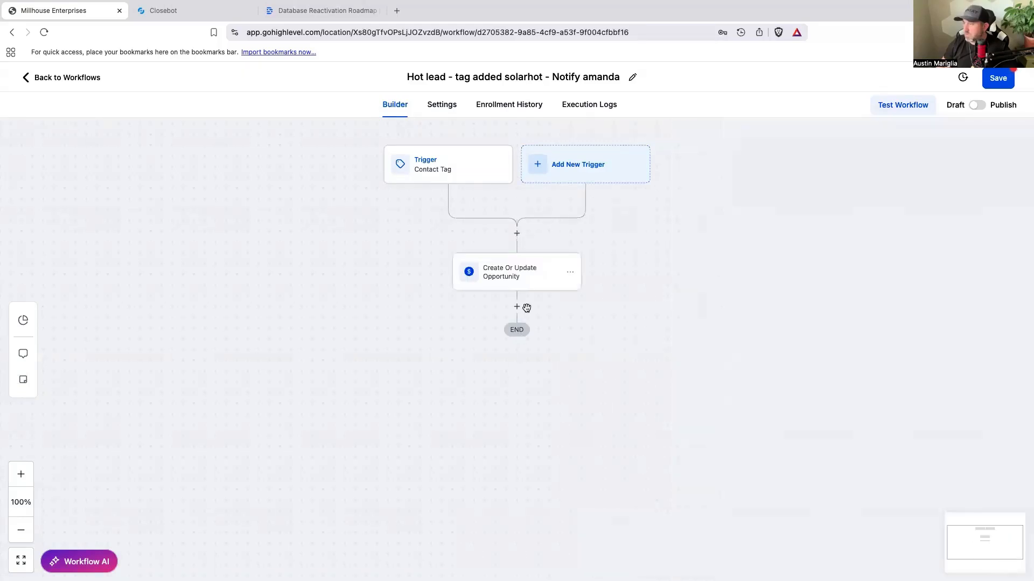
# Step: Add an internal notification action after the opportunity action and set its notification type to SMS
pyautogui.click(515, 306)
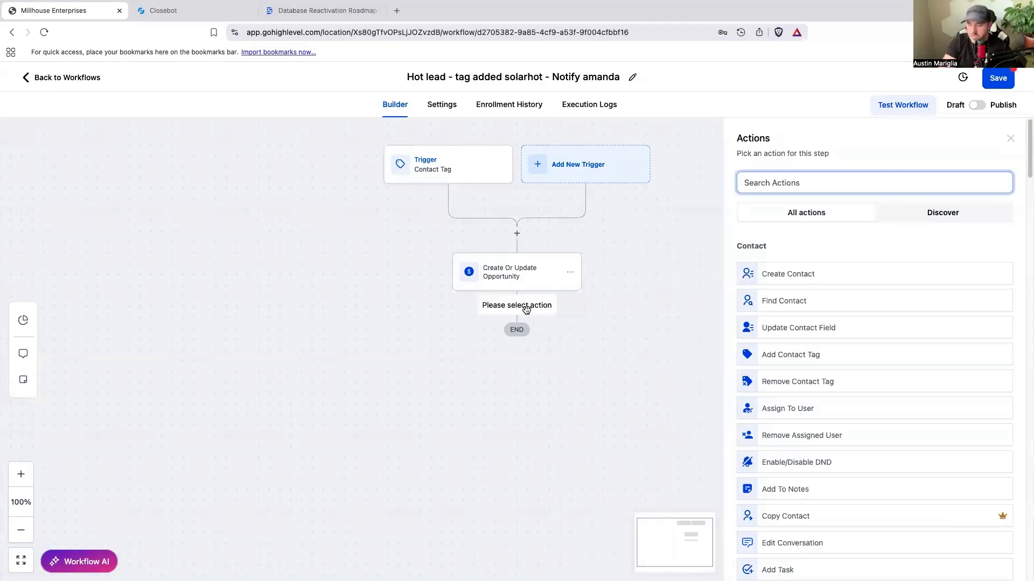
pyautogui.write('inter')
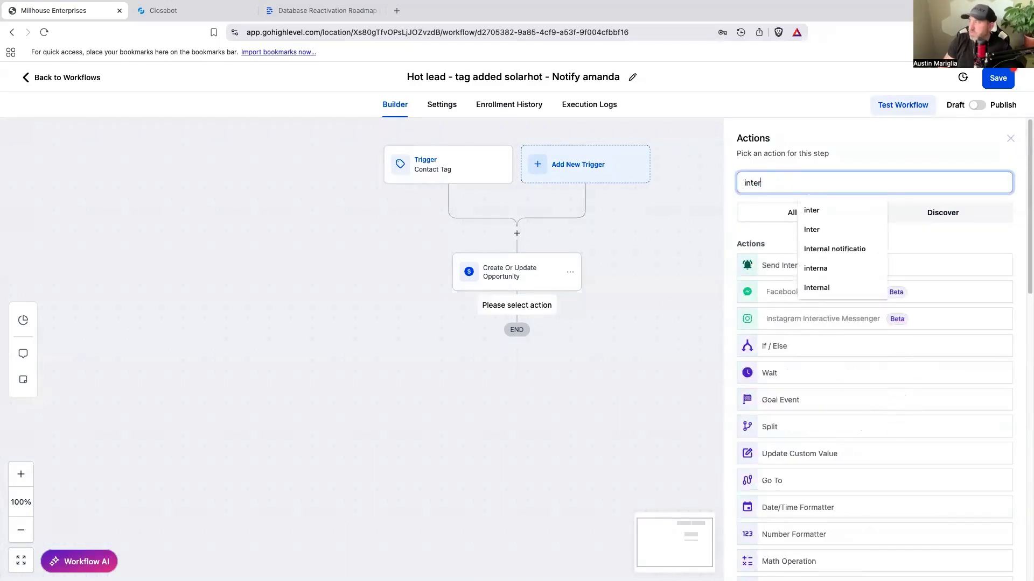
pyautogui.click(775, 266)
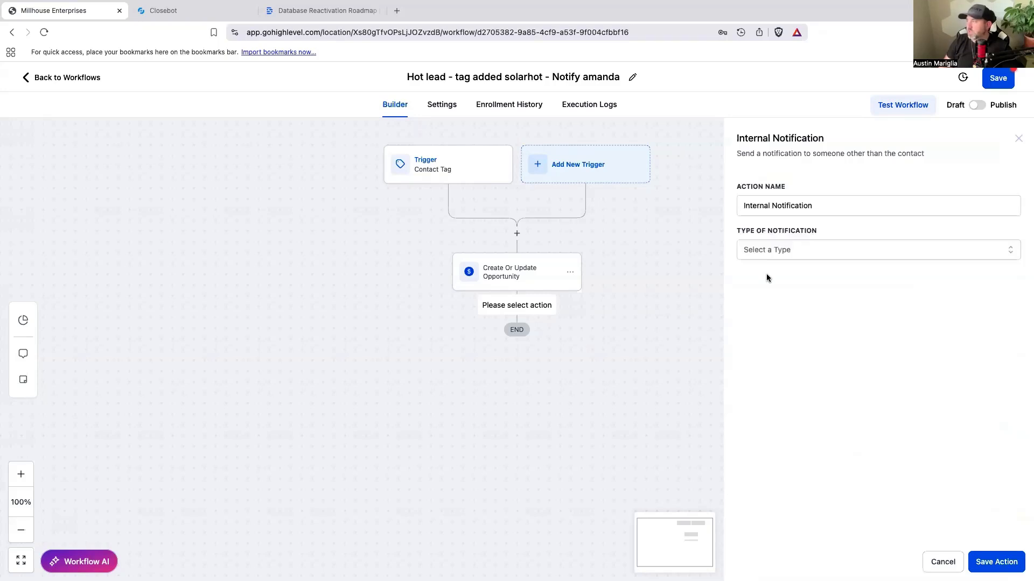
pyautogui.click(771, 251)
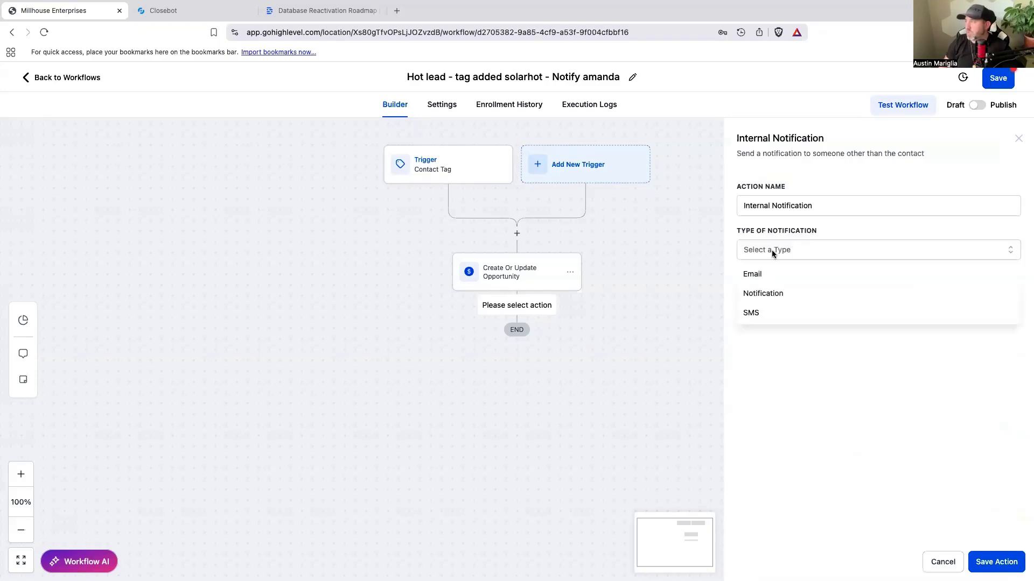
pyautogui.click(770, 303)
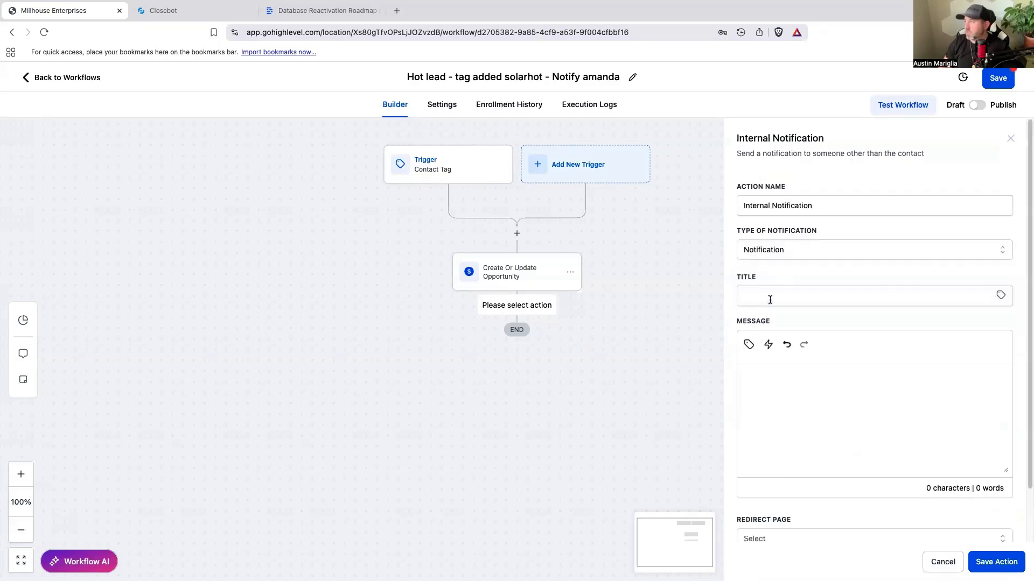
pyautogui.click(777, 248)
pyautogui.click(772, 318)
# Step: Set the notification's user type to Particular User and select the team member named in the workflow title as recipient
pyautogui.click(769, 299)
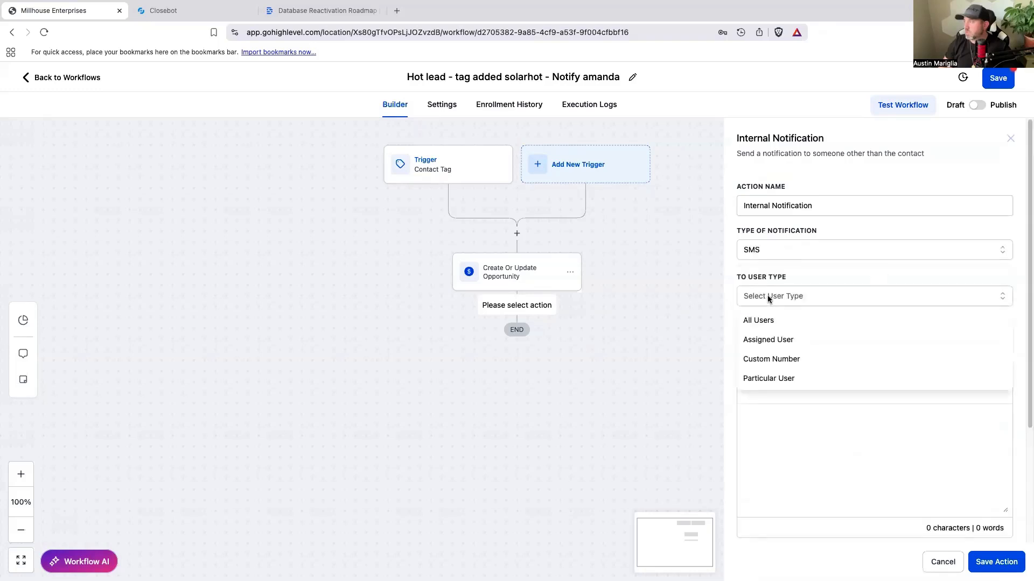
pyautogui.click(779, 379)
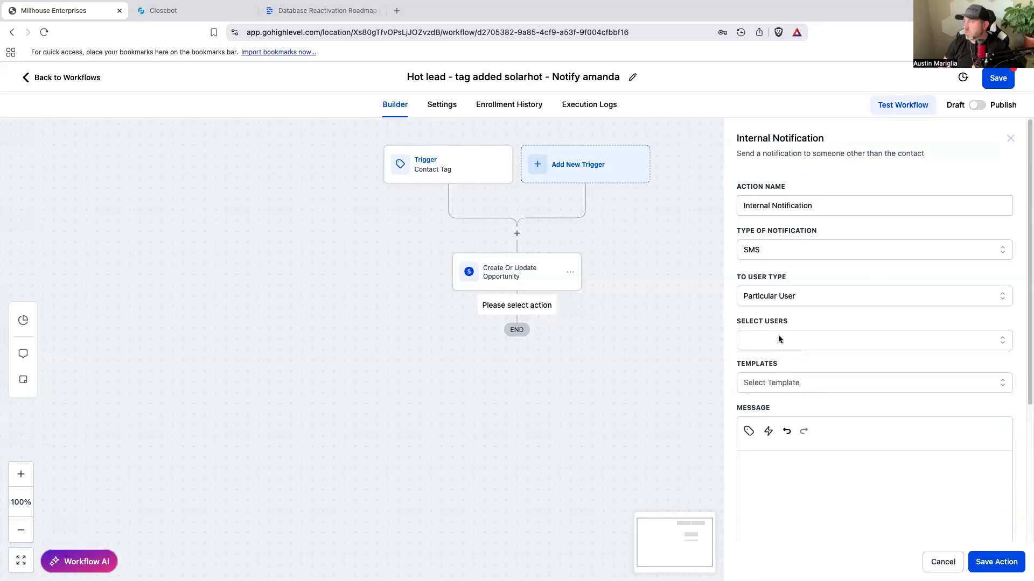
pyautogui.click(778, 340)
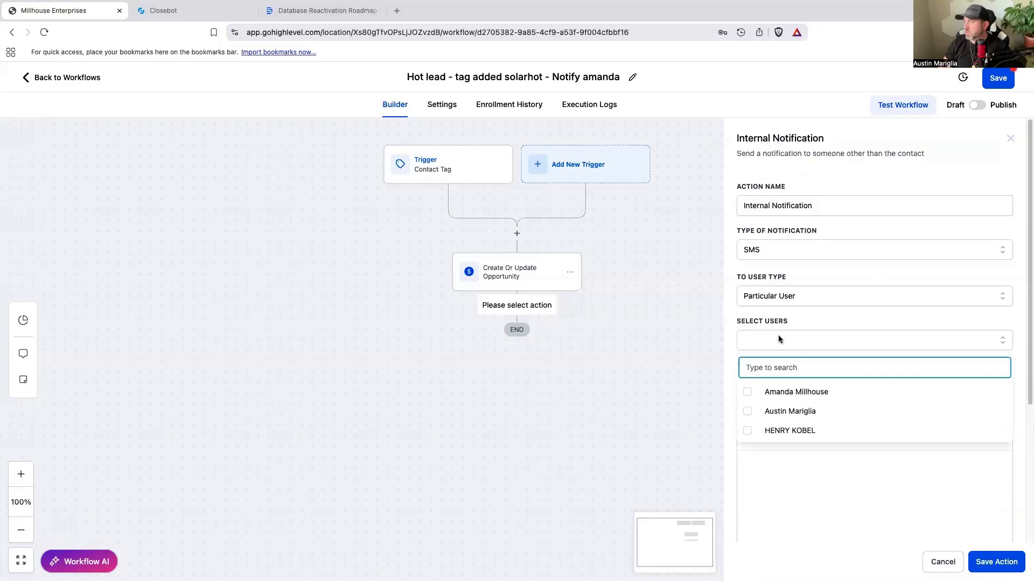
pyautogui.click(748, 392)
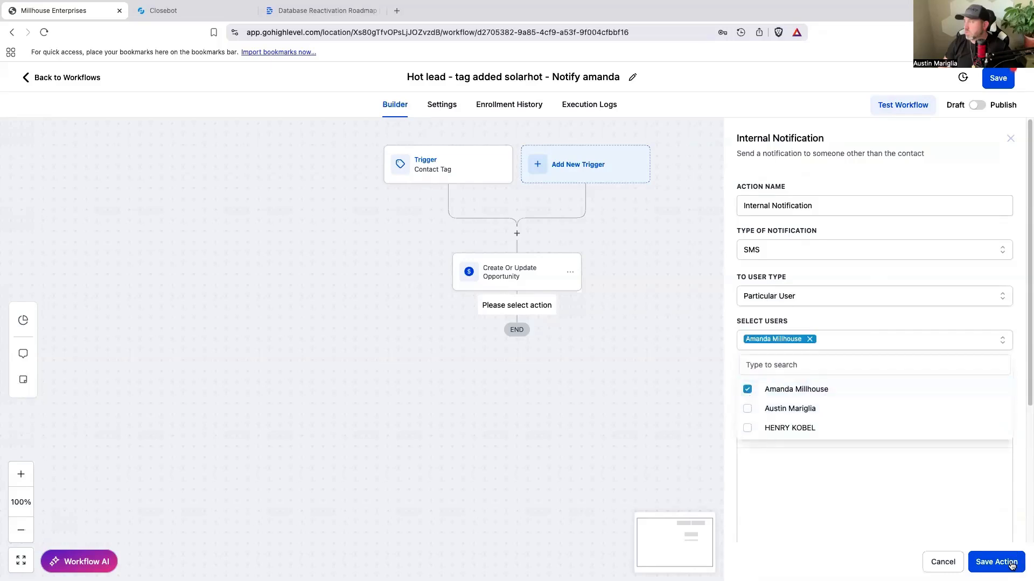
pyautogui.click(852, 489)
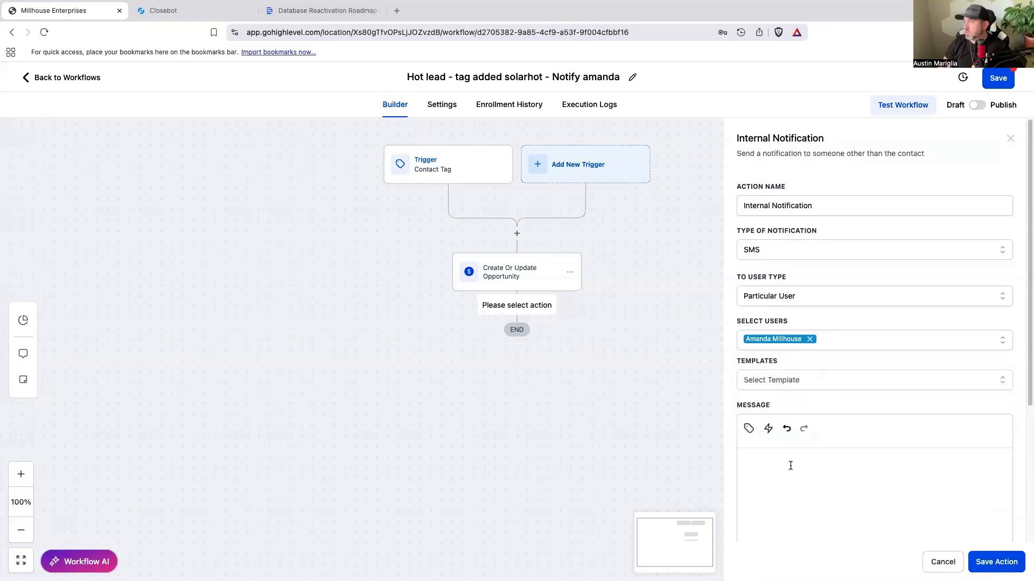
# Step: Write the notification message "You have a new HOTTT solar lead that needs to be called now" and insert the contact's first name and last name fields below it
pyautogui.write('You have a new HOTTT solar lead that needs to be called now')
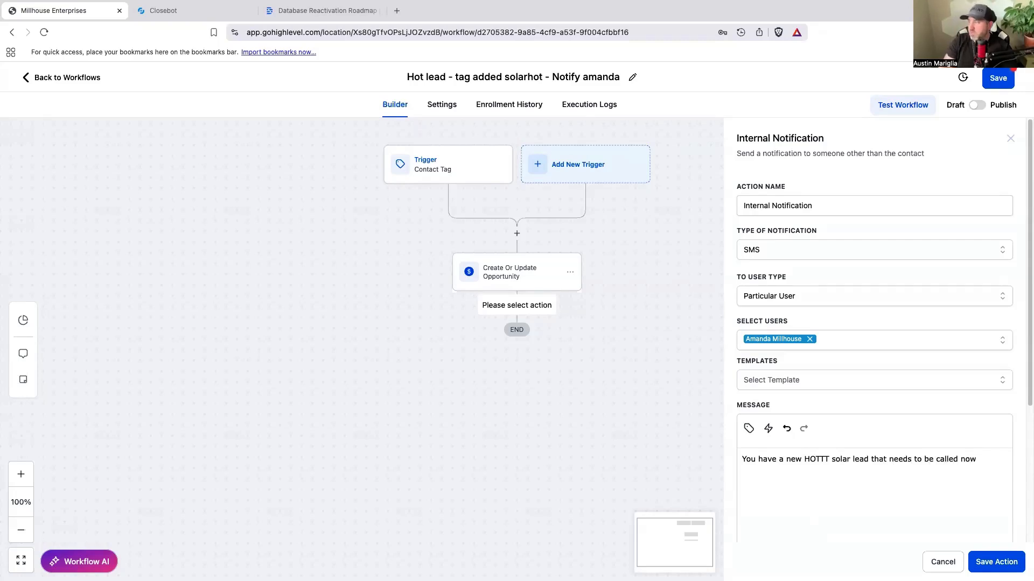
pyautogui.scroll(-2, 854, 426)
pyautogui.click(749, 370)
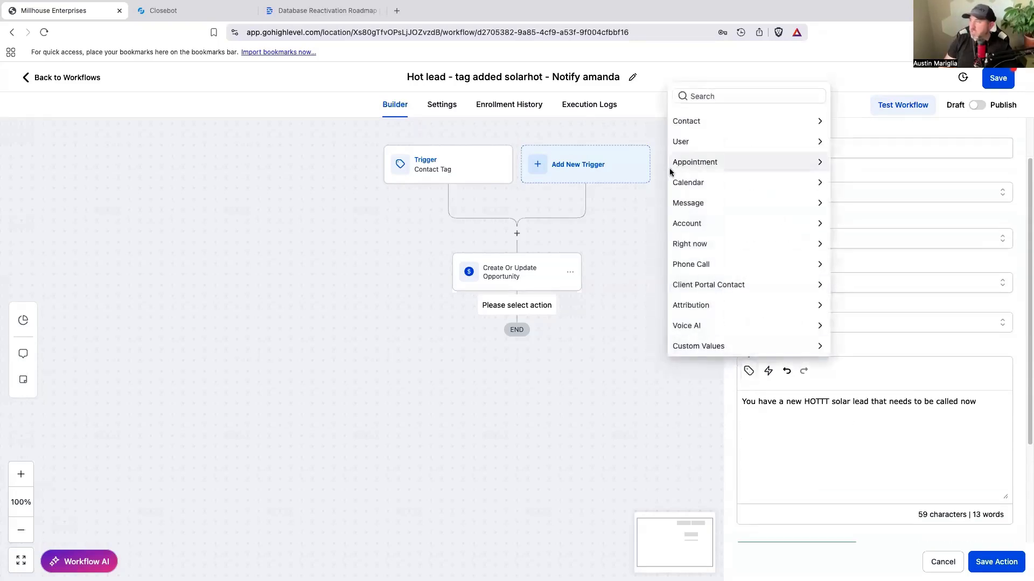
pyautogui.click(691, 124)
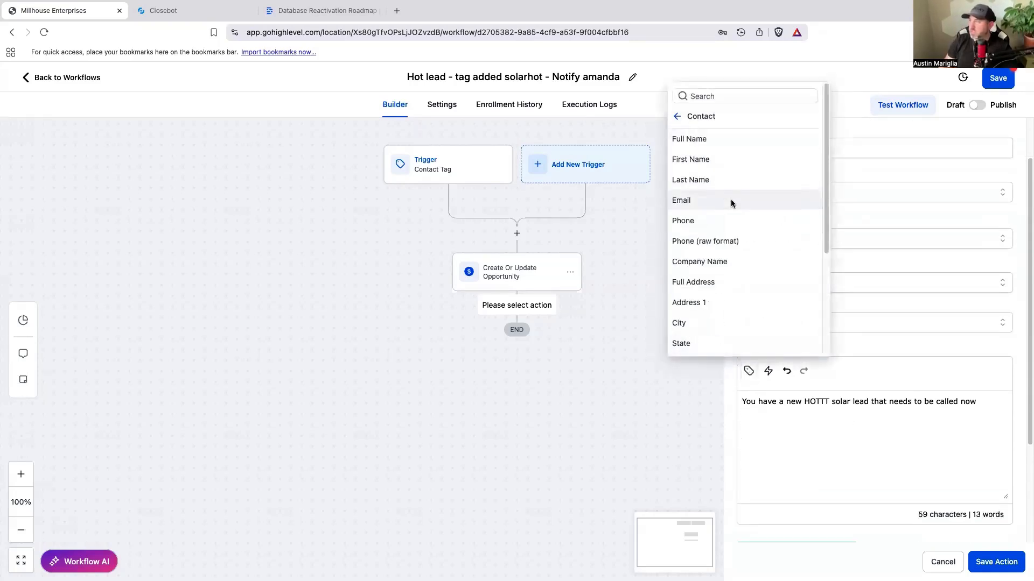
pyautogui.click(719, 169)
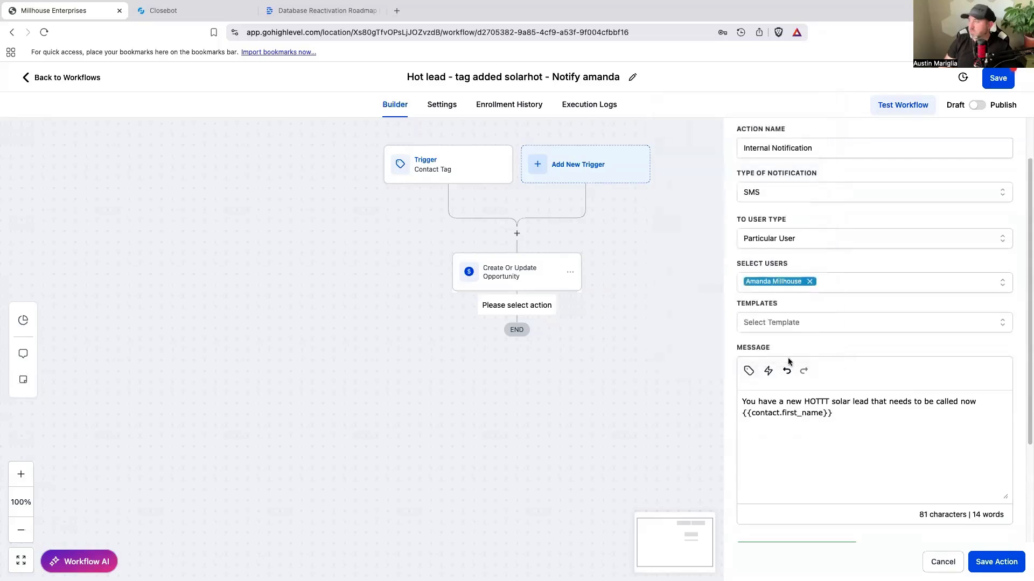
pyautogui.click(748, 371)
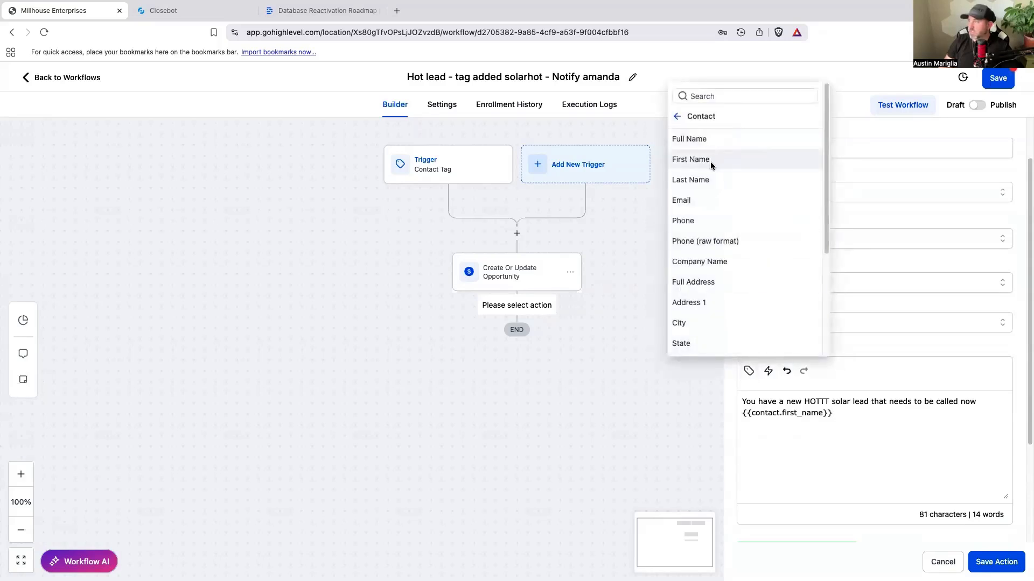
pyautogui.click(711, 181)
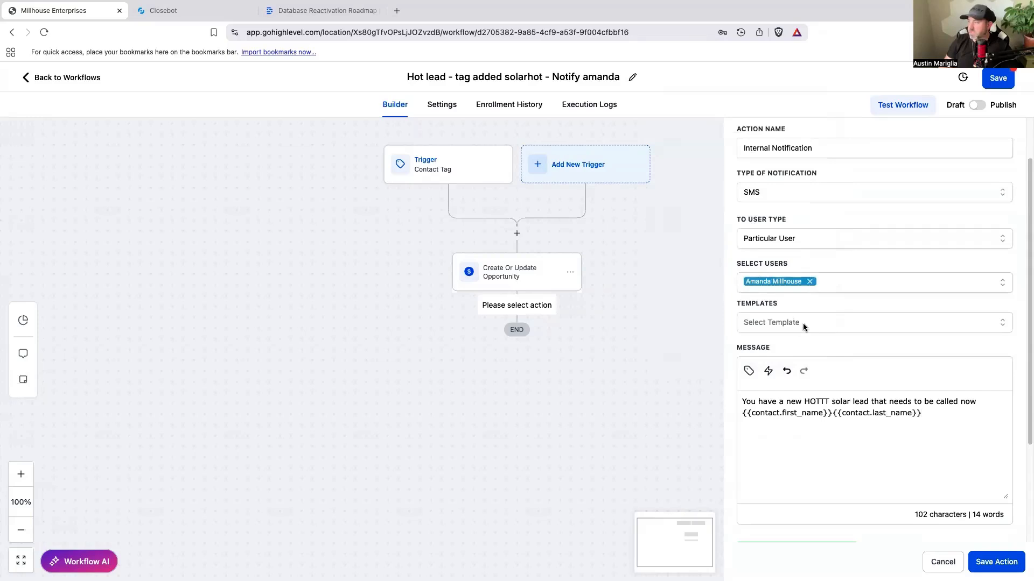
# Step: Insert the contact phone, contact email and message body fields on separate lines below the name fields
pyautogui.click(749, 370)
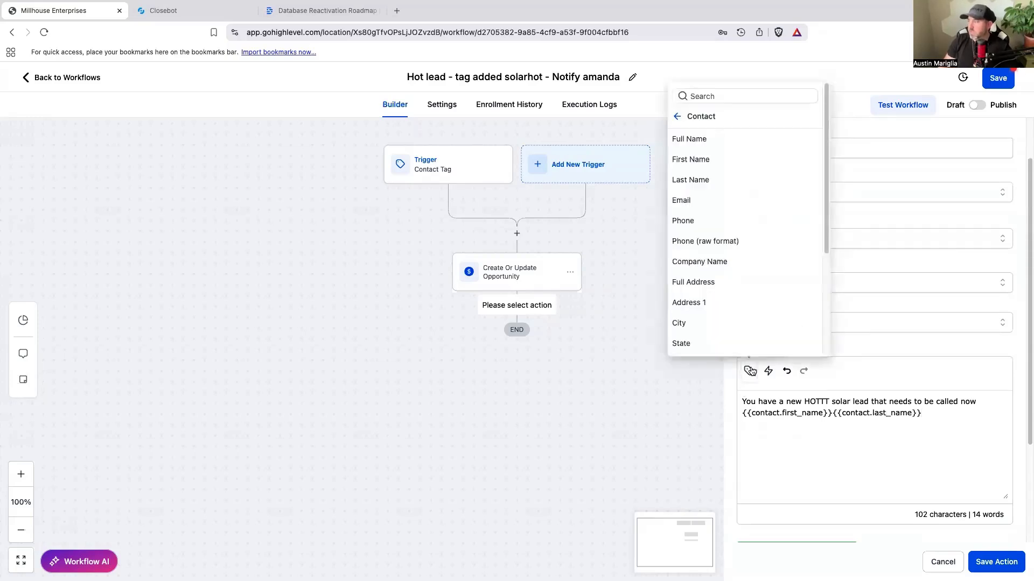
pyautogui.click(715, 225)
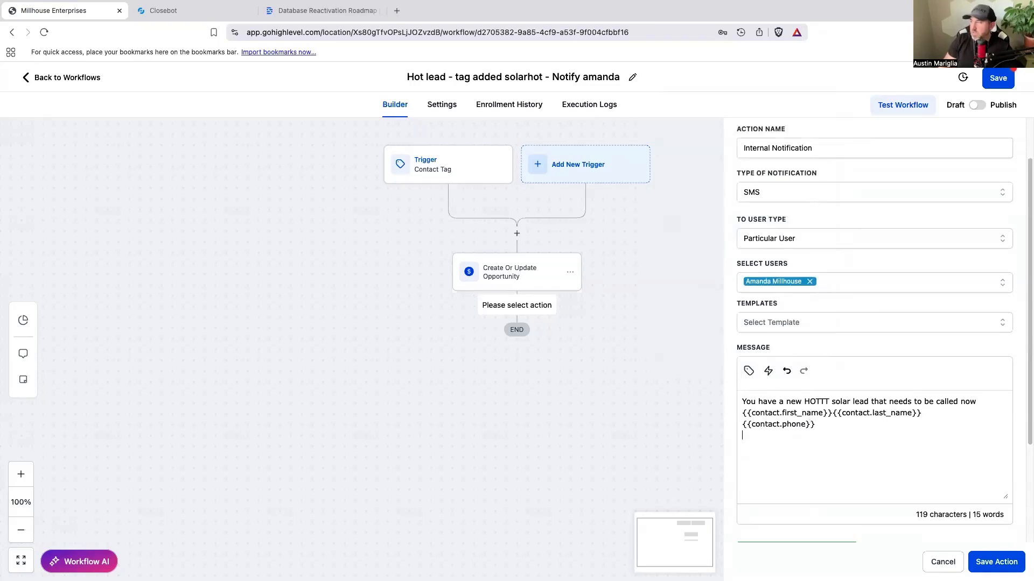
pyautogui.click(747, 371)
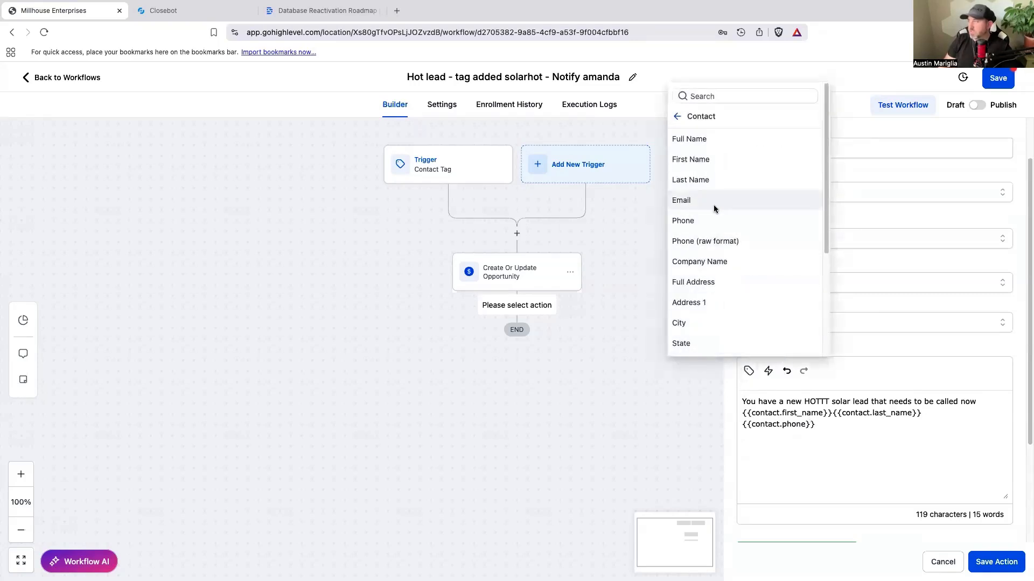
pyautogui.click(713, 203)
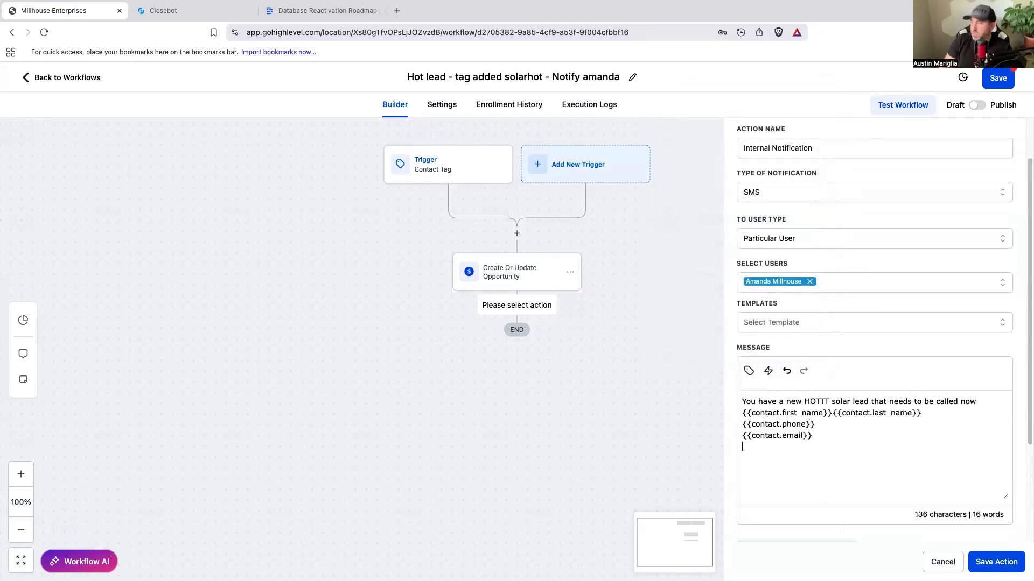
pyautogui.click(749, 371)
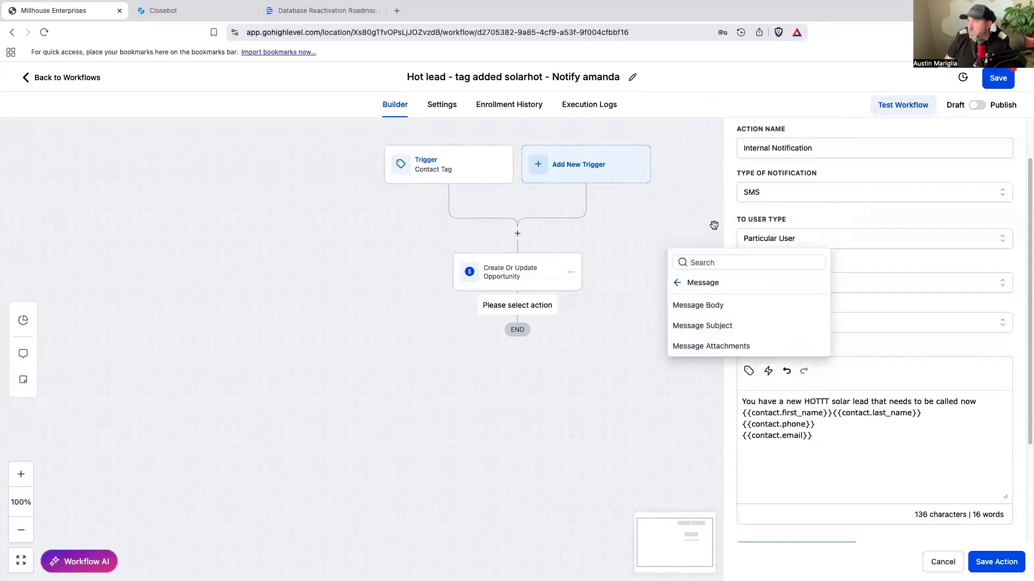
pyautogui.click(714, 306)
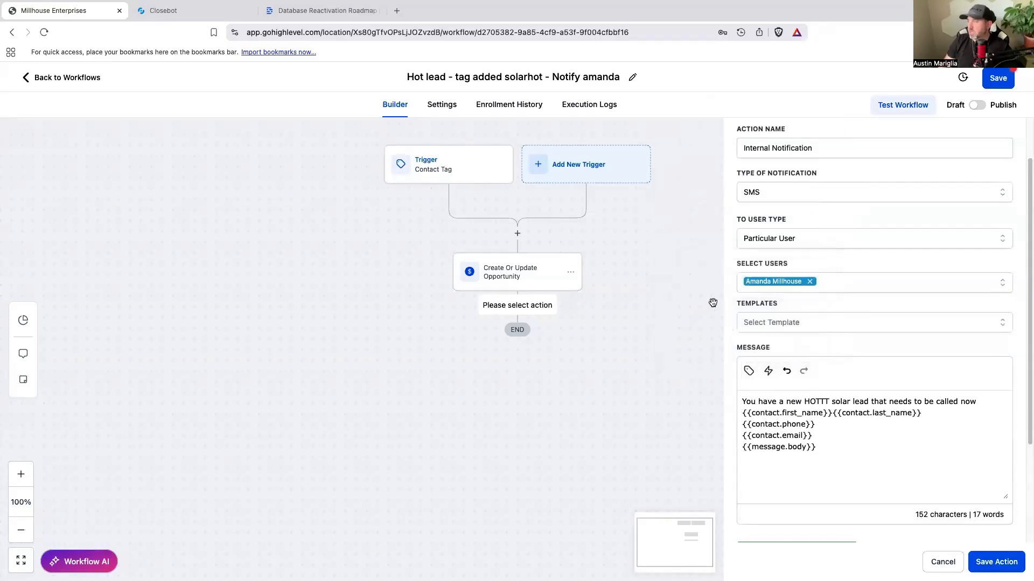
# Step: Add blank lines and the label "Last message" above the message body field, and save the notification action
pyautogui.click(819, 437)
pyautogui.press('Return')
pyautogui.press('Return')
pyautogui.press('Return')
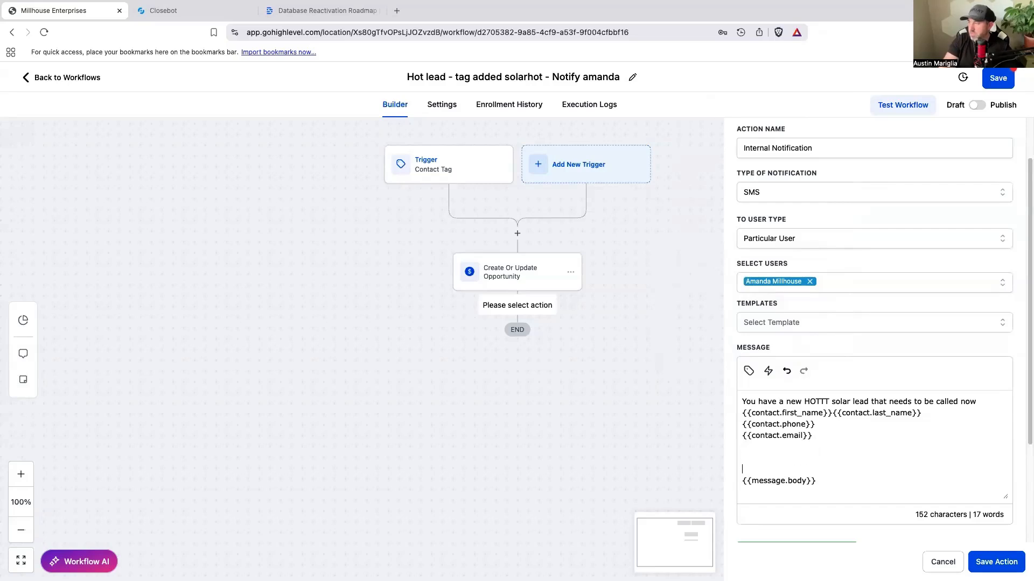
pyautogui.write('Last message')
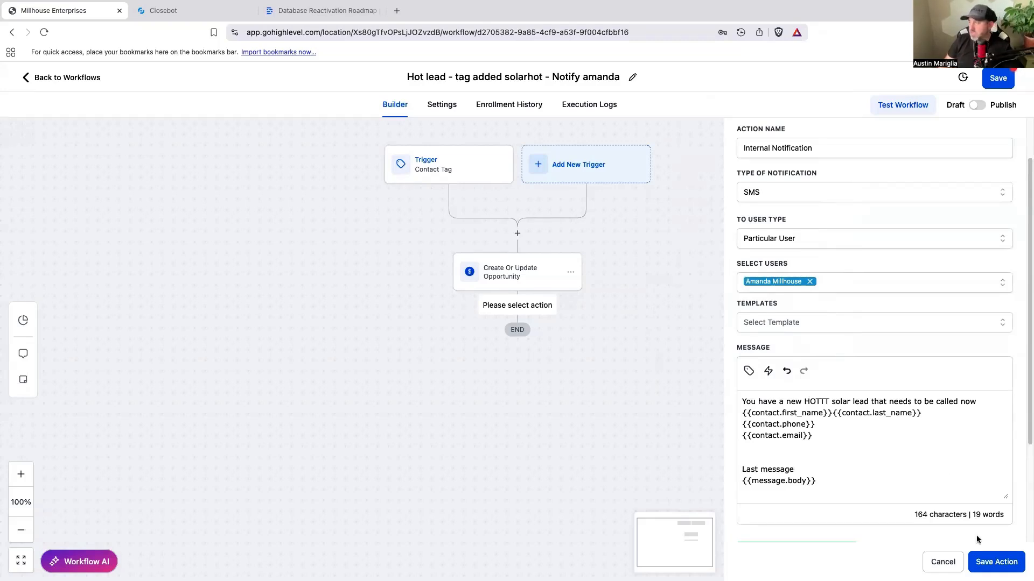
pyautogui.click(984, 563)
# Step: Save and publish the hot lead workflow
pyautogui.click(996, 79)
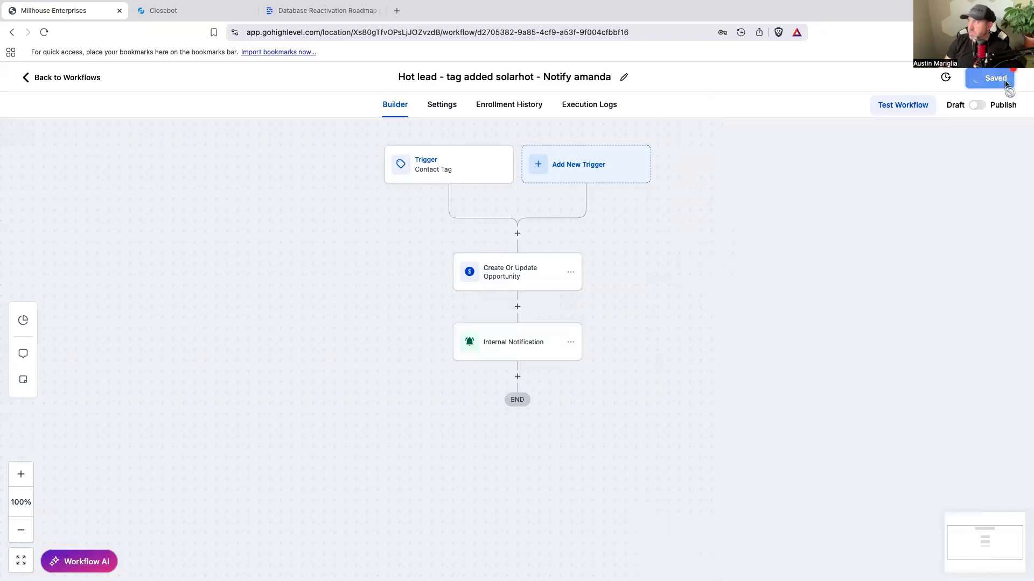
pyautogui.click(1011, 83)
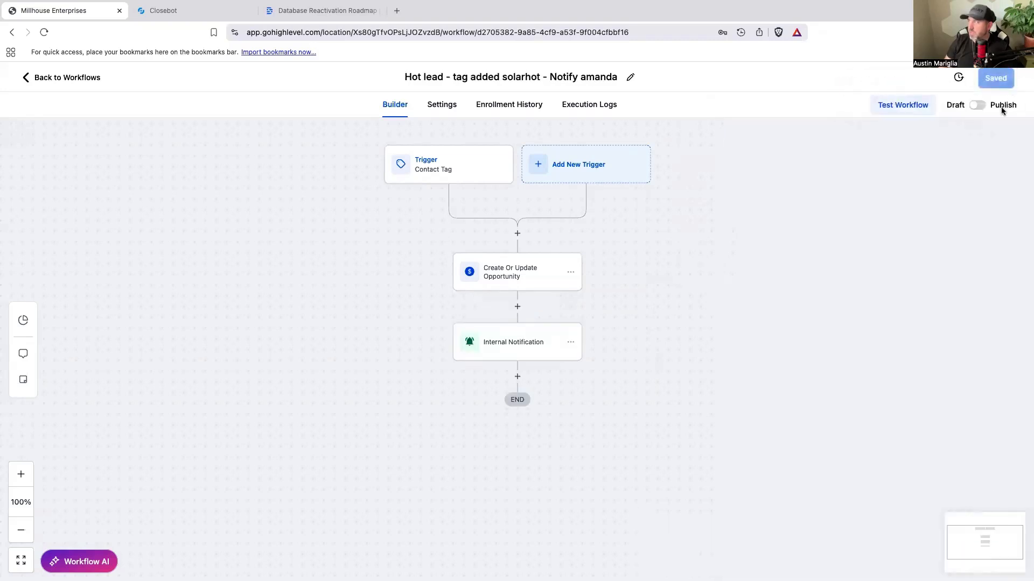
pyautogui.click(976, 105)
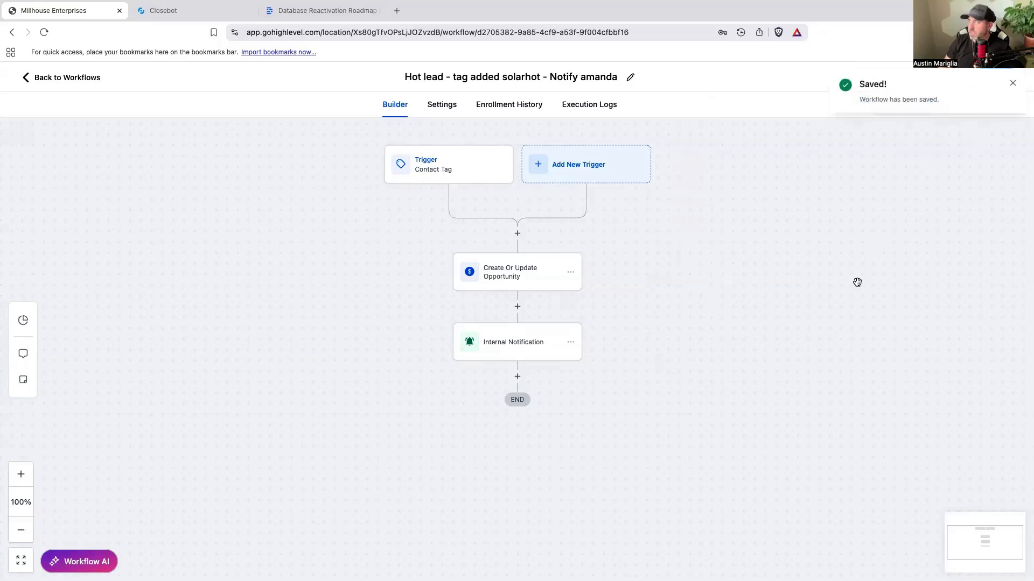
pyautogui.click(1011, 84)
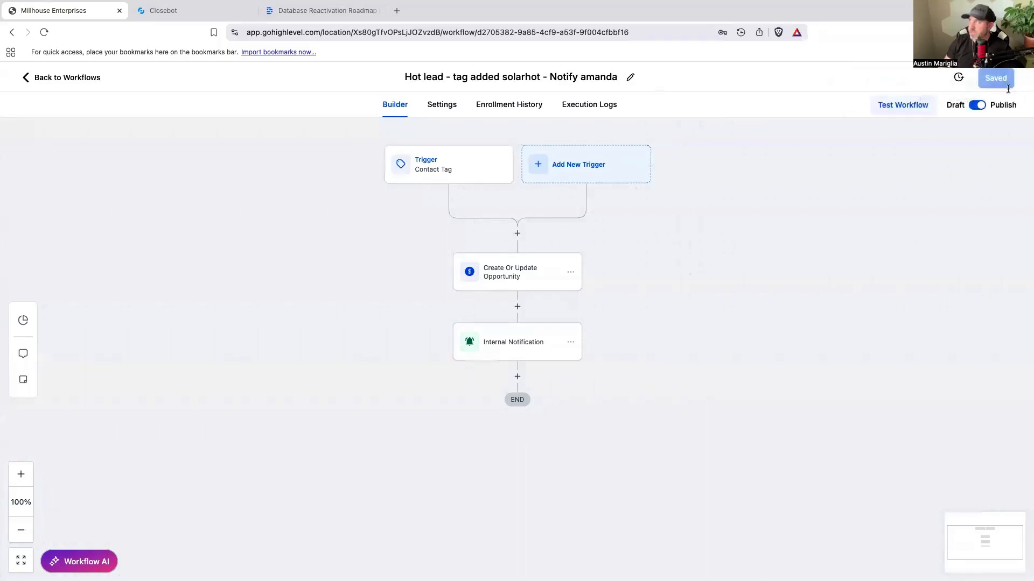
# Step: Open the workflow 1- Database Reactivation Starting Message and insert a Create/Update Opportunity action before the SMS with pipeline Closebot V2 DBR
pyautogui.click(84, 82)
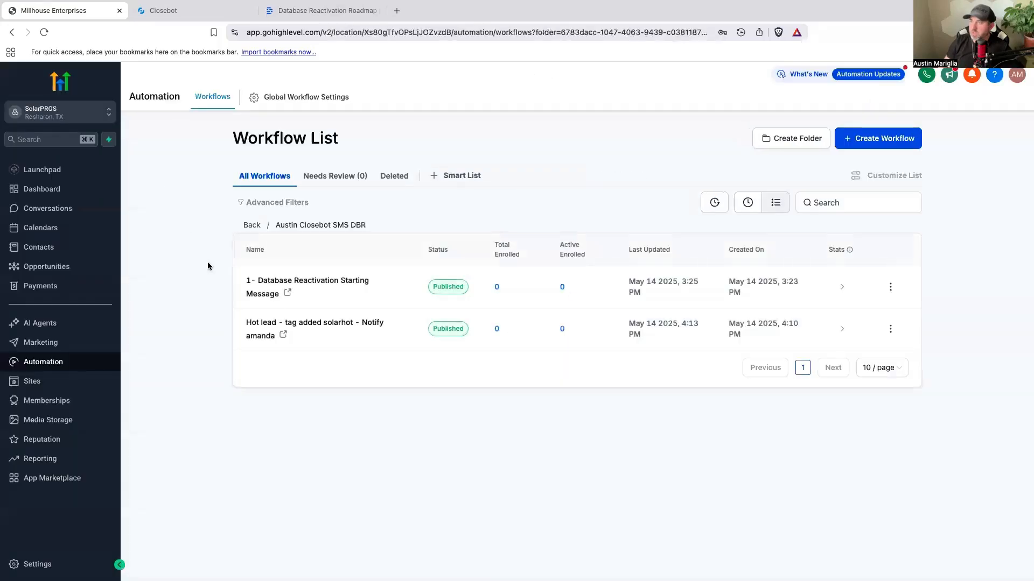
pyautogui.click(314, 286)
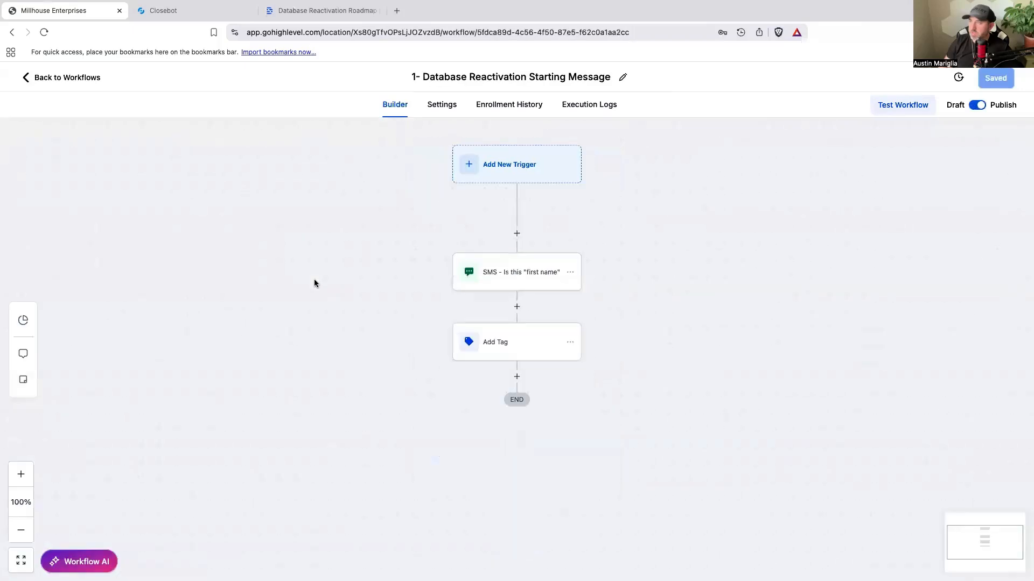
pyautogui.click(517, 233)
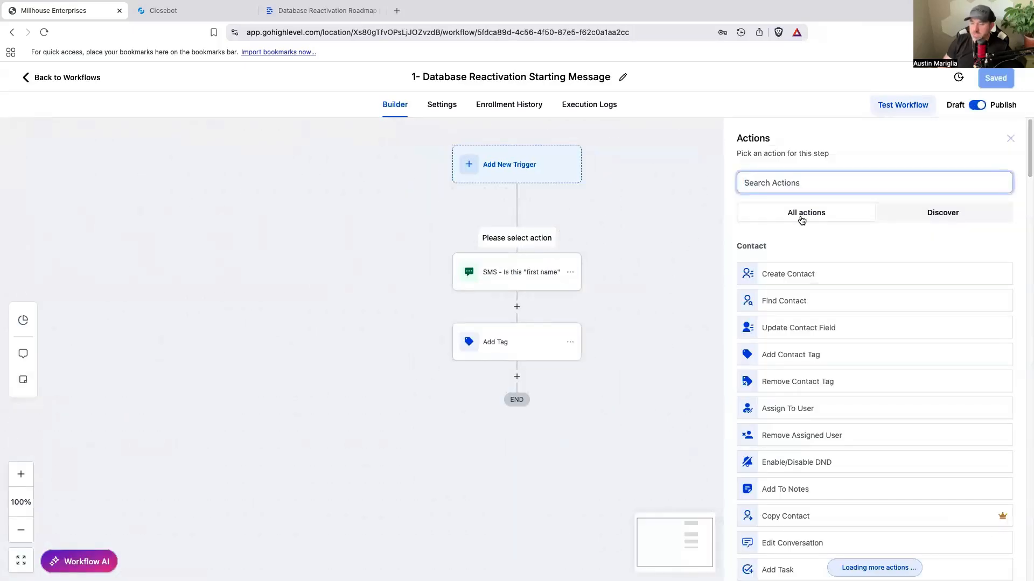
pyautogui.write('opp')
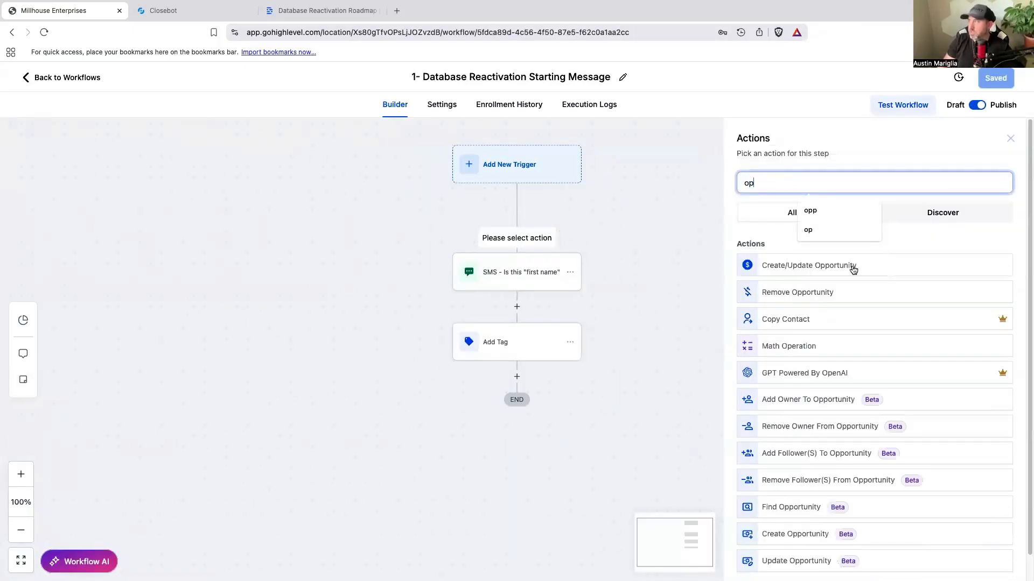
pyautogui.click(851, 266)
pyautogui.click(757, 313)
pyautogui.click(750, 382)
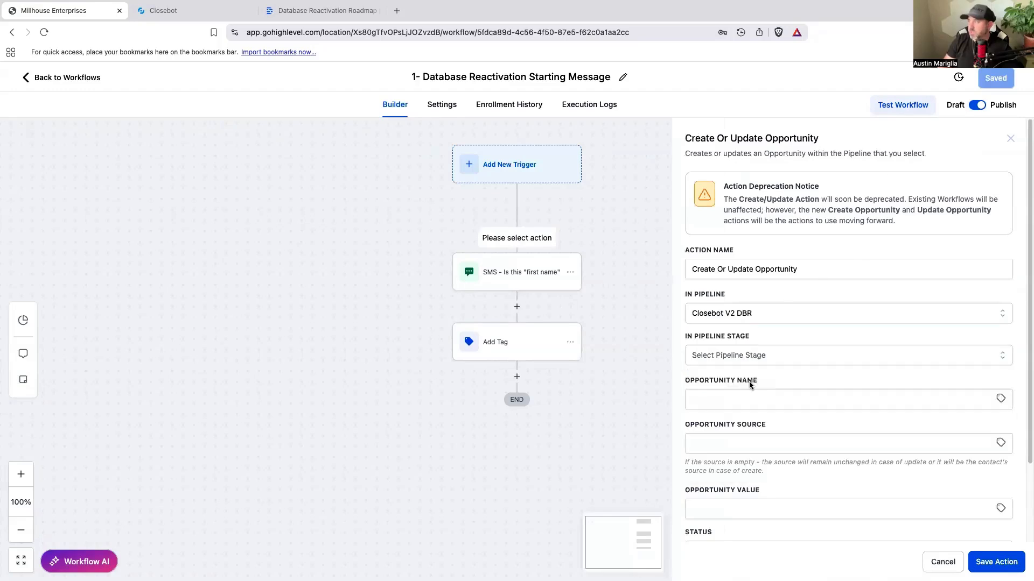
# Step: Choose a pipeline stage for the opportunity action, then save the action and the workflow
pyautogui.click(756, 357)
pyautogui.click(750, 406)
pyautogui.click(996, 562)
pyautogui.click(1011, 87)
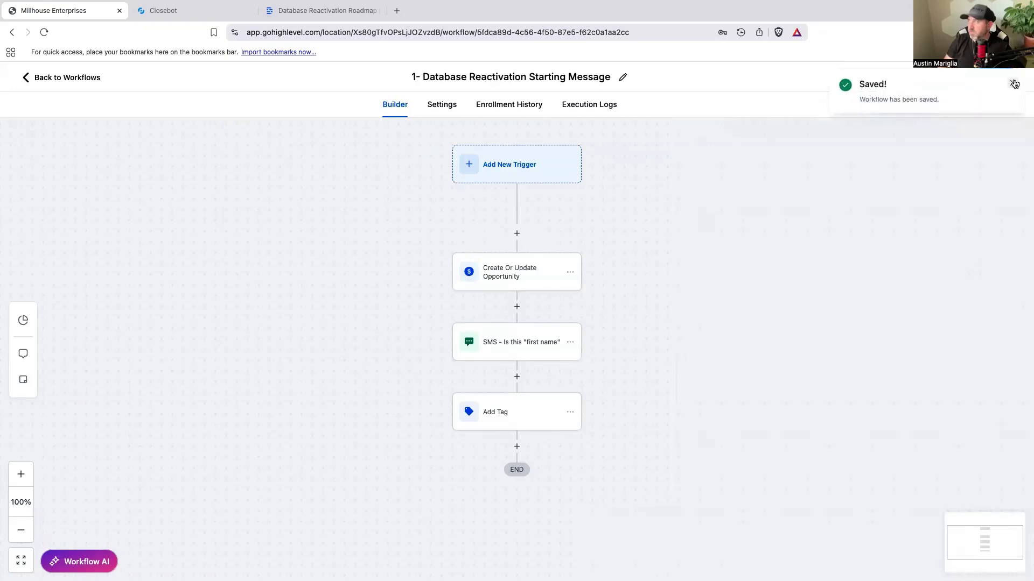
pyautogui.click(1014, 83)
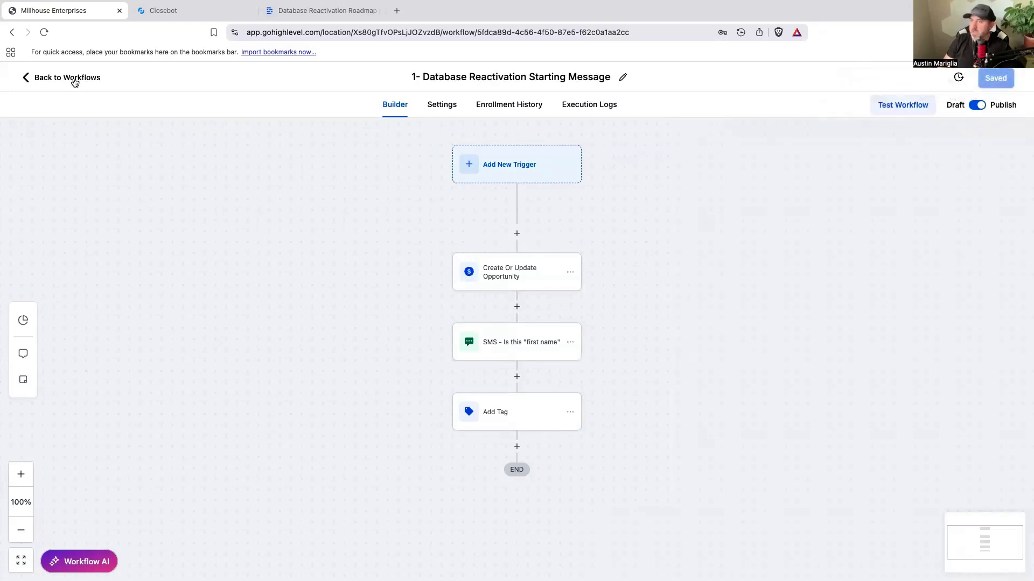
# Step: Return to the workflow list, create a workflow from scratch and open its name for editing
pyautogui.click(74, 80)
pyautogui.click(877, 138)
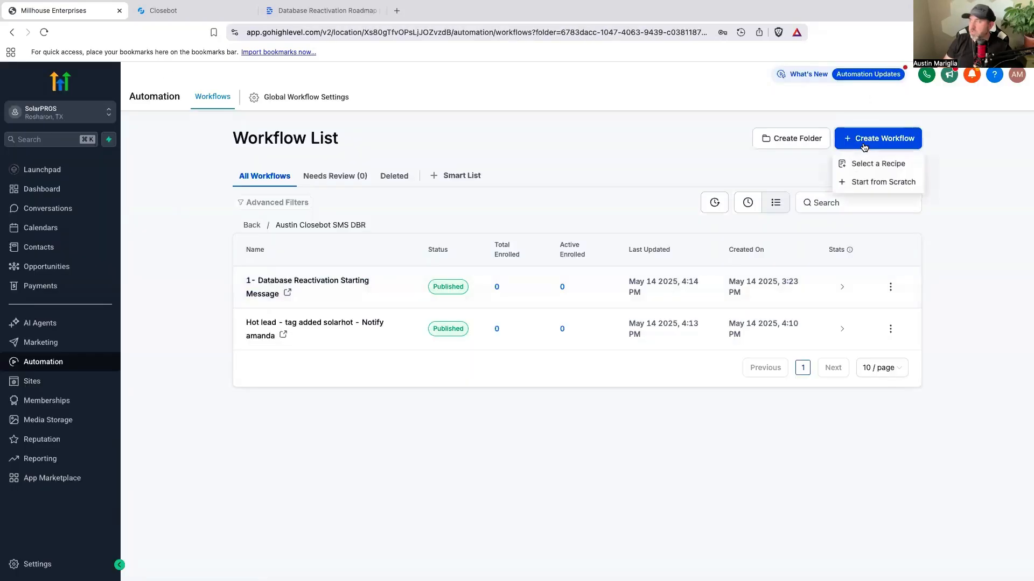
pyautogui.click(855, 183)
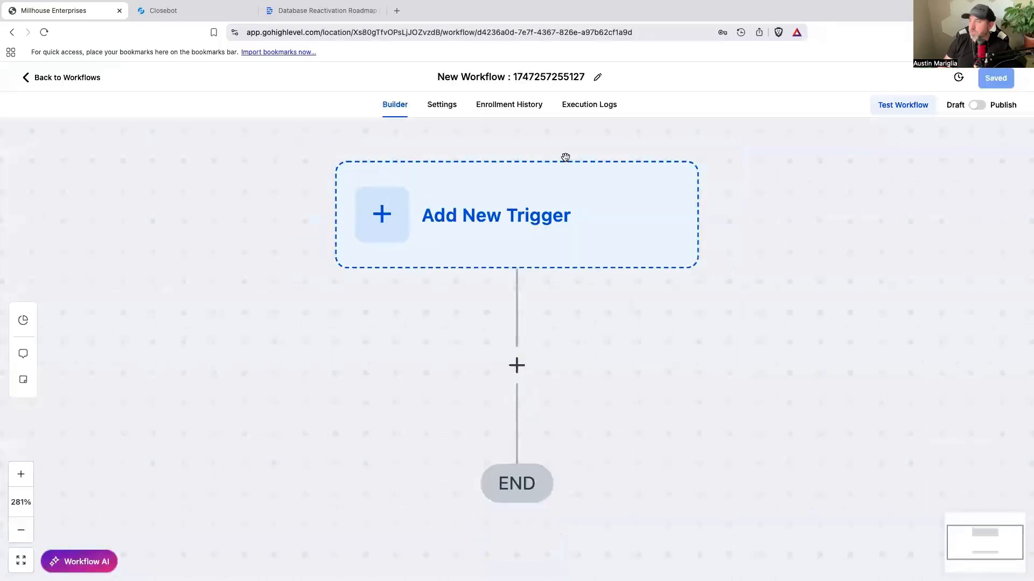
pyautogui.click(480, 86)
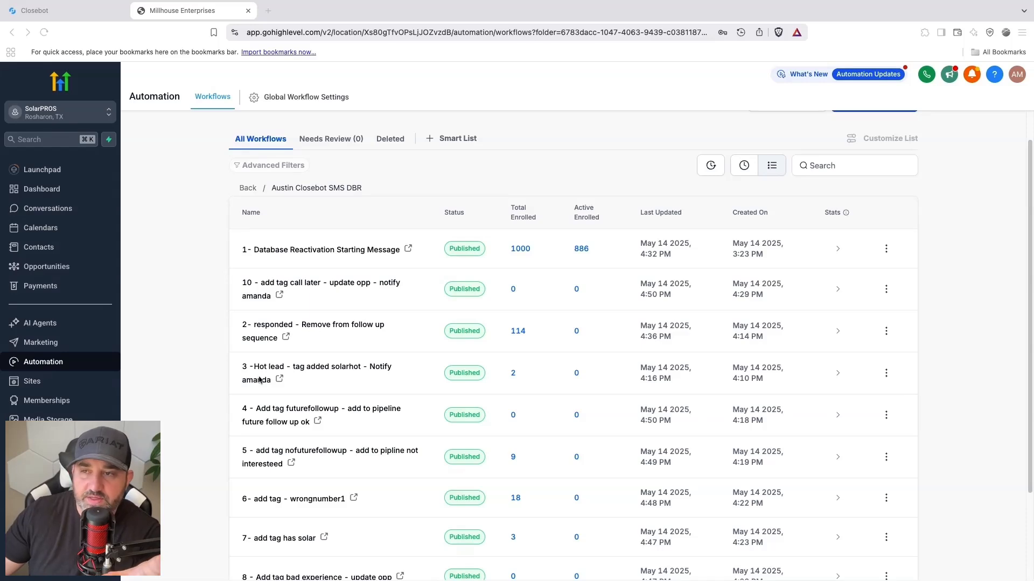
# Step: Open the workflow 2- responded - Remove from follow up sequence and search for "tag" actions to insert before Remove from Workflow
pyautogui.click(357, 330)
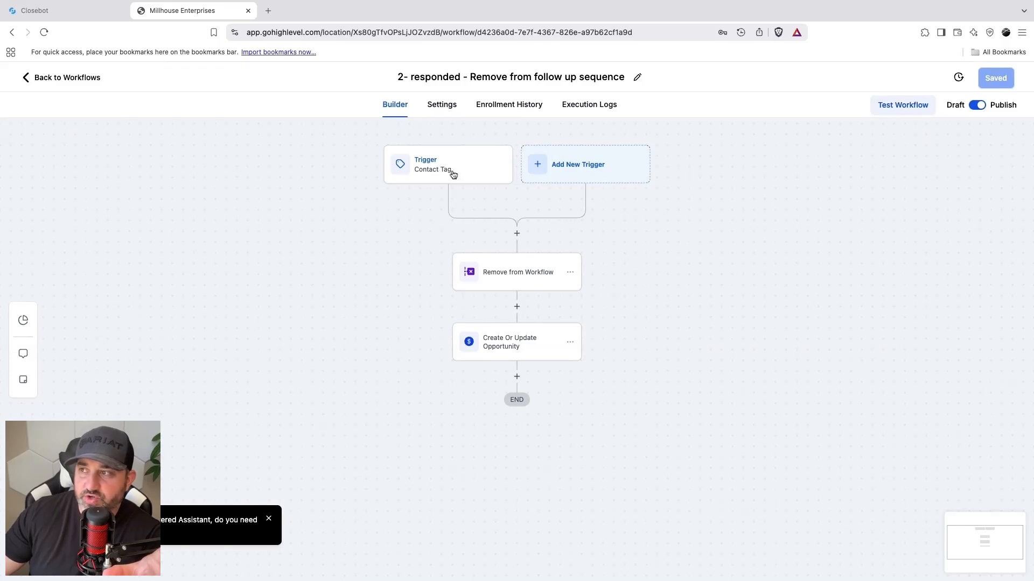
pyautogui.click(517, 234)
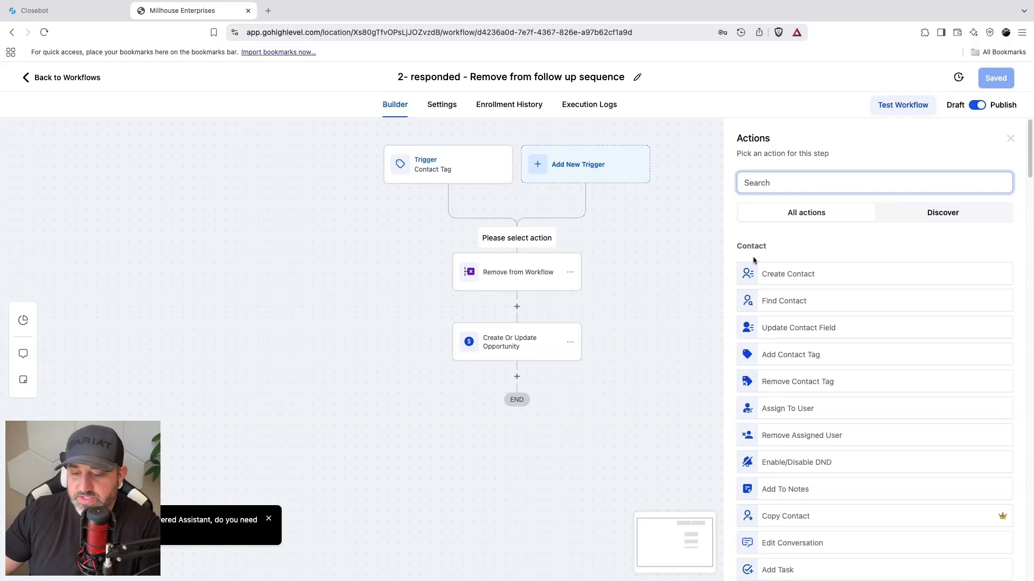
pyautogui.write('con')
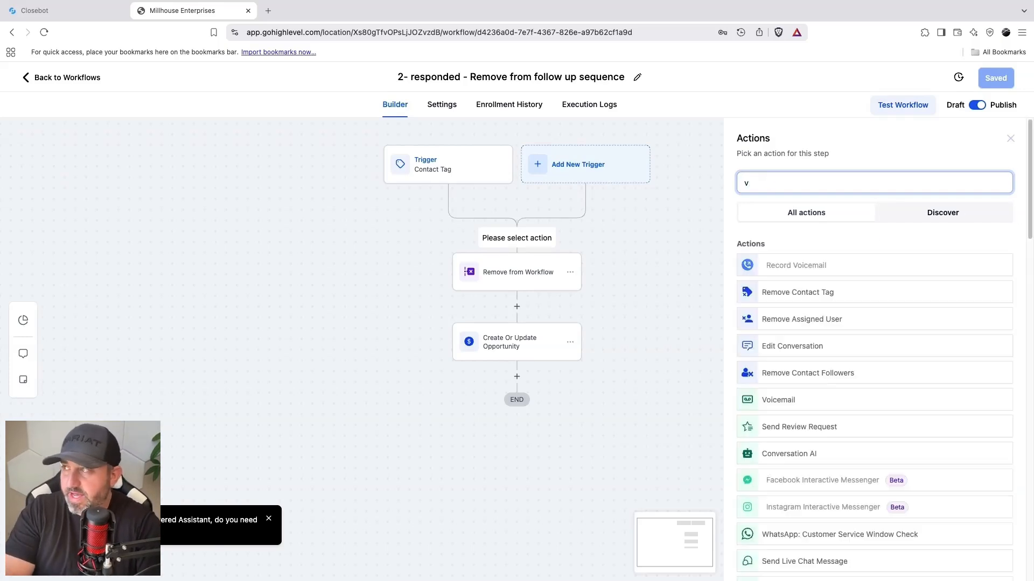
pyautogui.press('BackSpace')
pyautogui.press('BackSpace')
pyautogui.press('BackSpace')
pyautogui.write('tag')
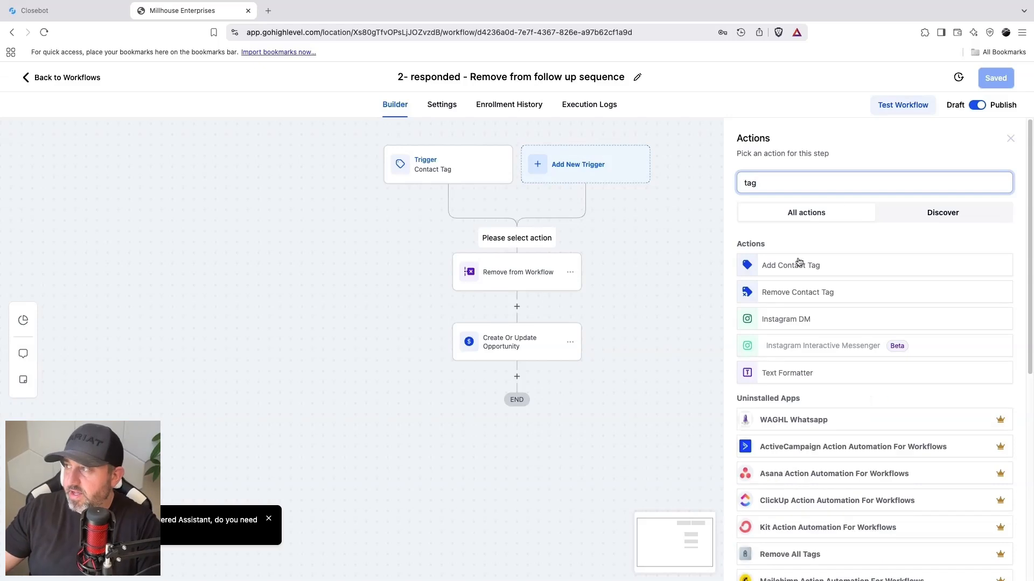
# Step: Add a contact tag action with the tags abusive and 24hour, and save the action
pyautogui.click(798, 265)
pyautogui.click(786, 252)
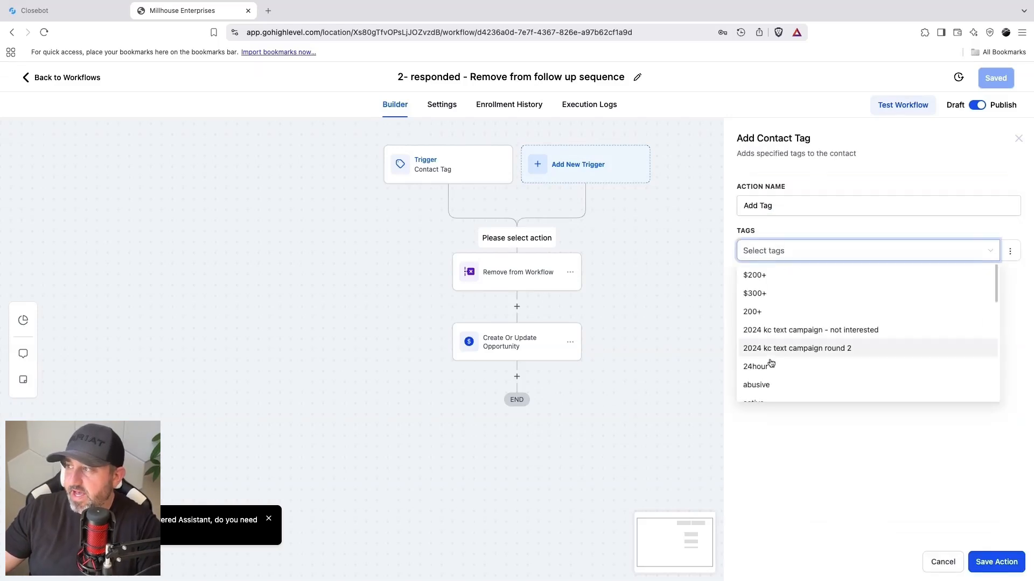
pyautogui.click(770, 386)
pyautogui.click(768, 369)
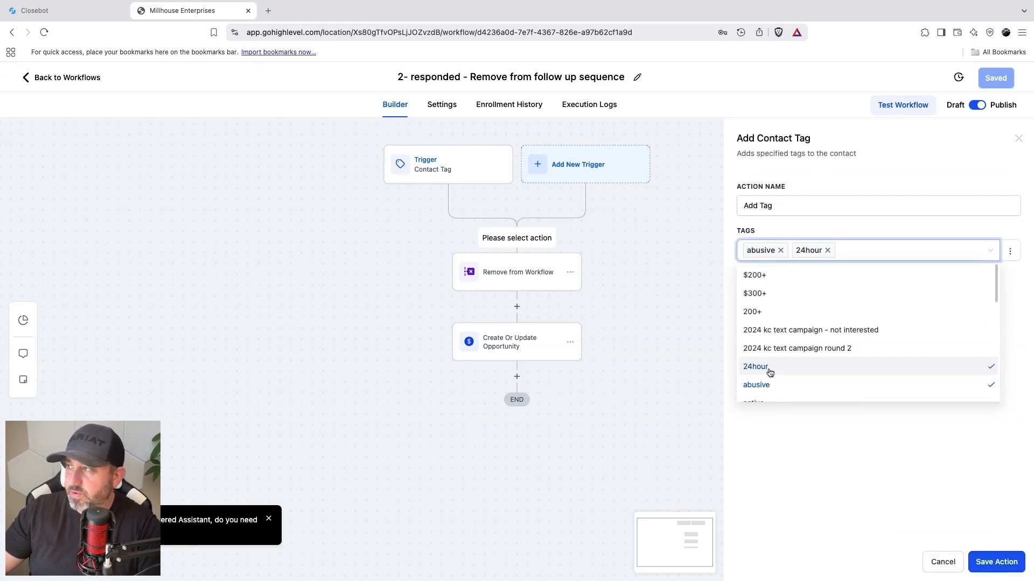
pyautogui.click(981, 563)
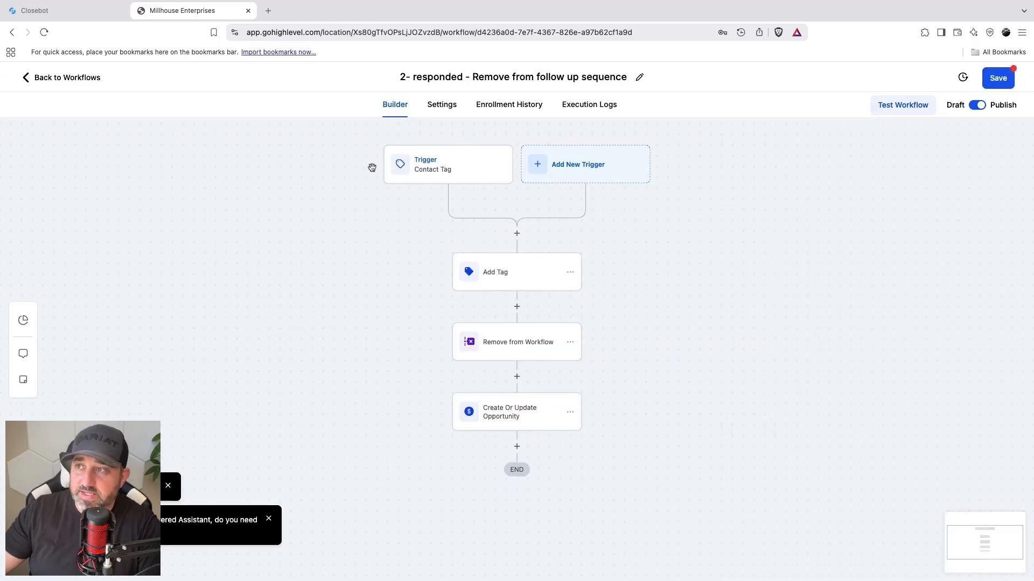
# Step: Delete the Add Tag action above Remove from Workflow and save the workflow
pyautogui.click(570, 273)
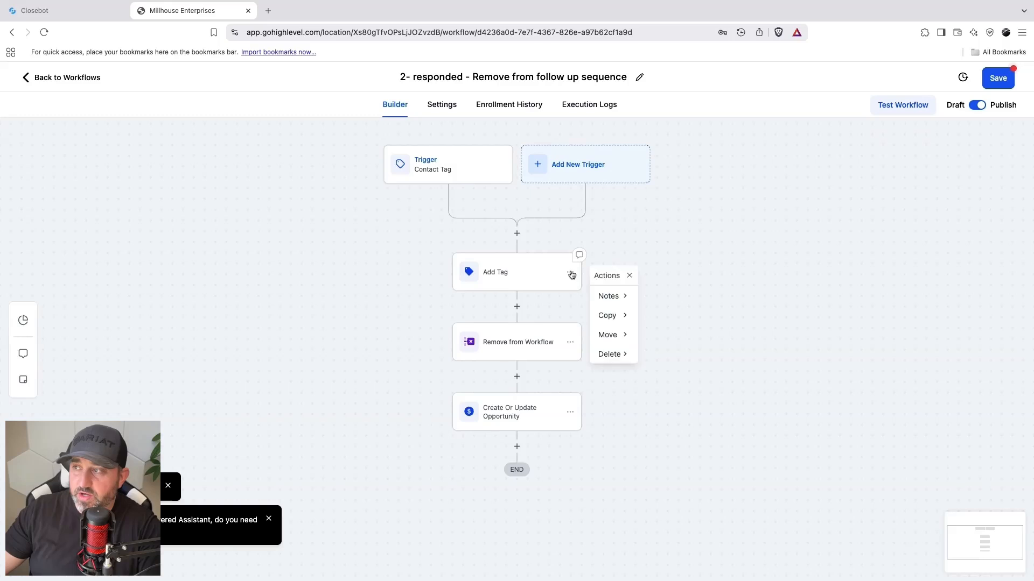
pyautogui.click(614, 355)
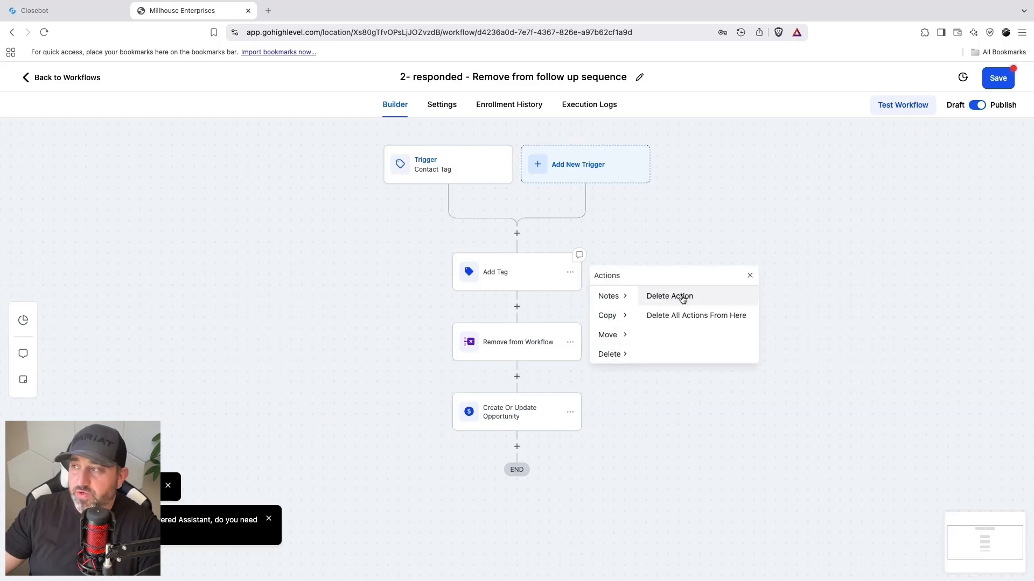
pyautogui.click(681, 297)
pyautogui.click(635, 353)
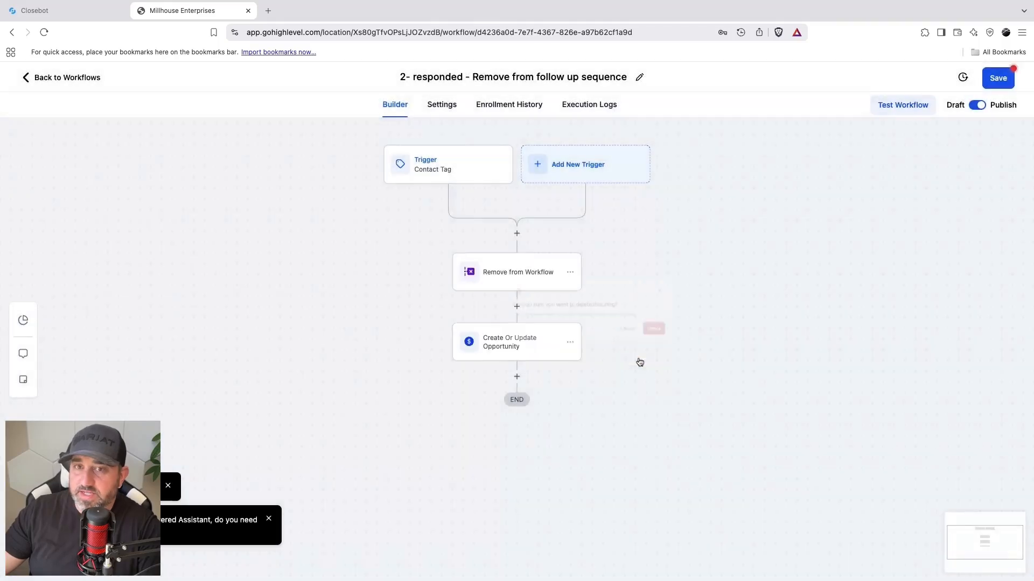
pyautogui.click(998, 78)
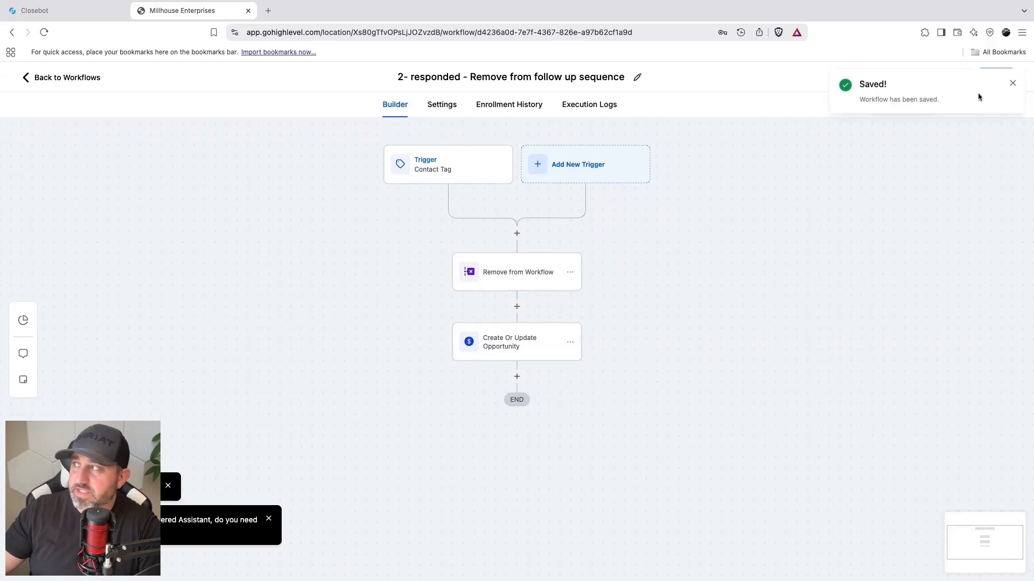
pyautogui.click(1015, 83)
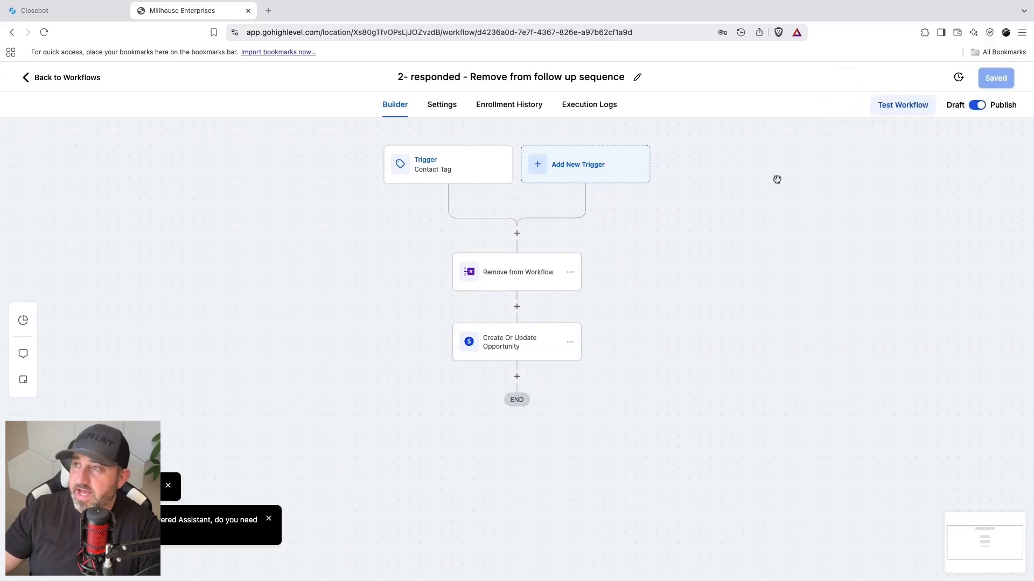
# Step: Examine the triggers and actions of the solarhot hot lead, nofuturefollowup and wrongnumber1 workflows, opening each from the workflow list
pyautogui.click(95, 85)
pyautogui.scroll(-1, 424, 354)
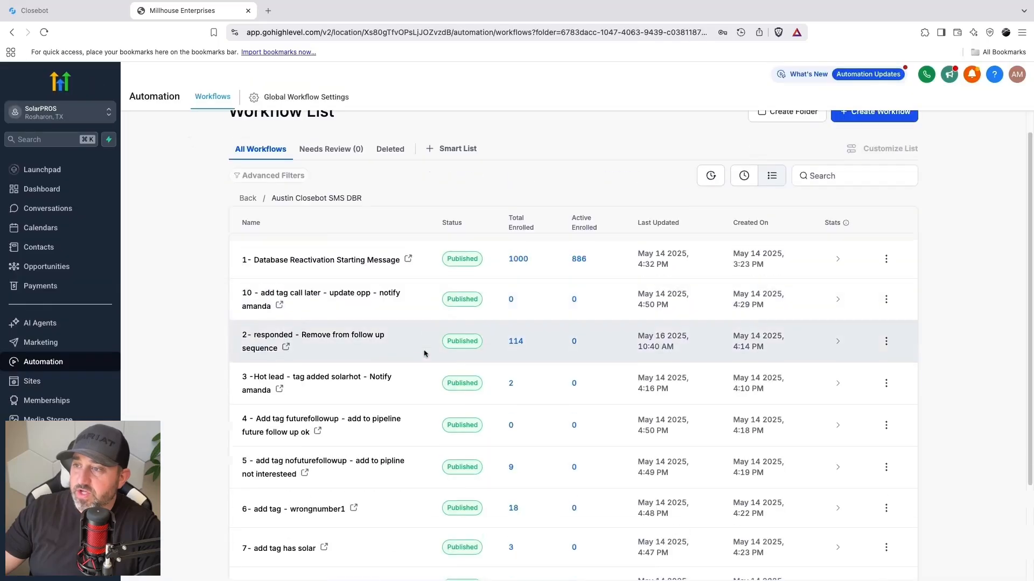
pyautogui.scroll(-3, 425, 354)
pyautogui.click(352, 254)
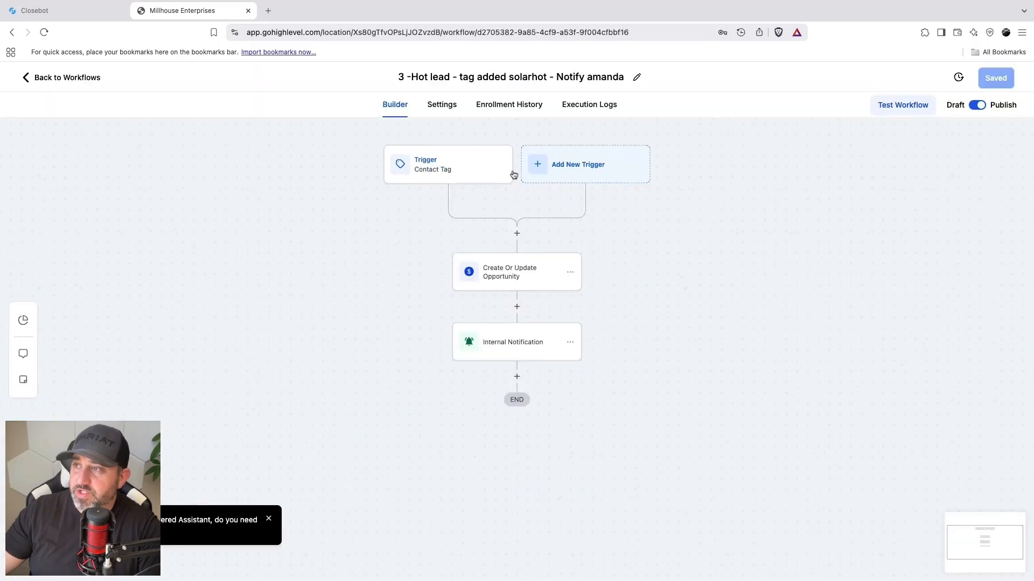
pyautogui.click(68, 88)
pyautogui.scroll(-4, 383, 318)
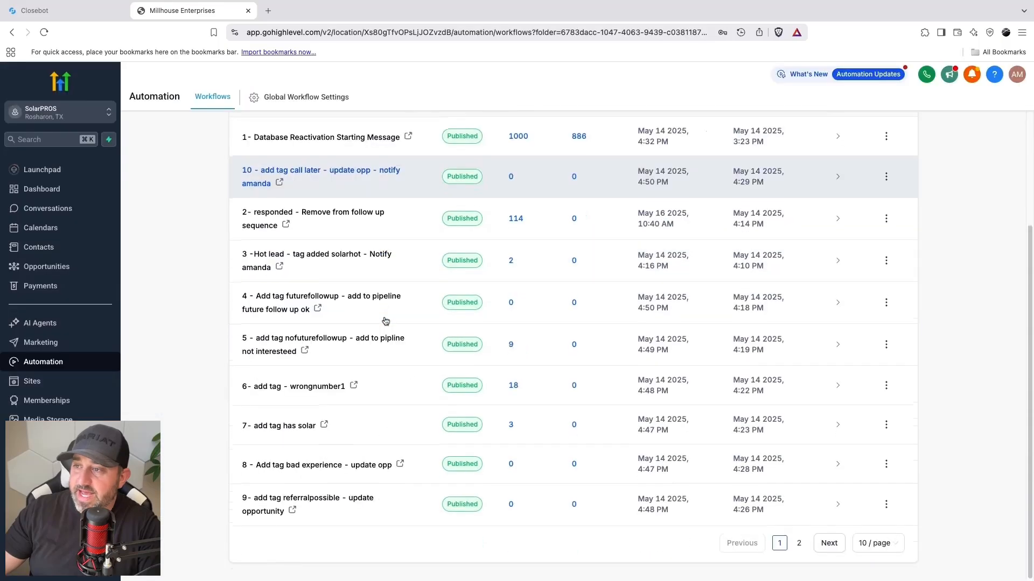
pyautogui.click(349, 342)
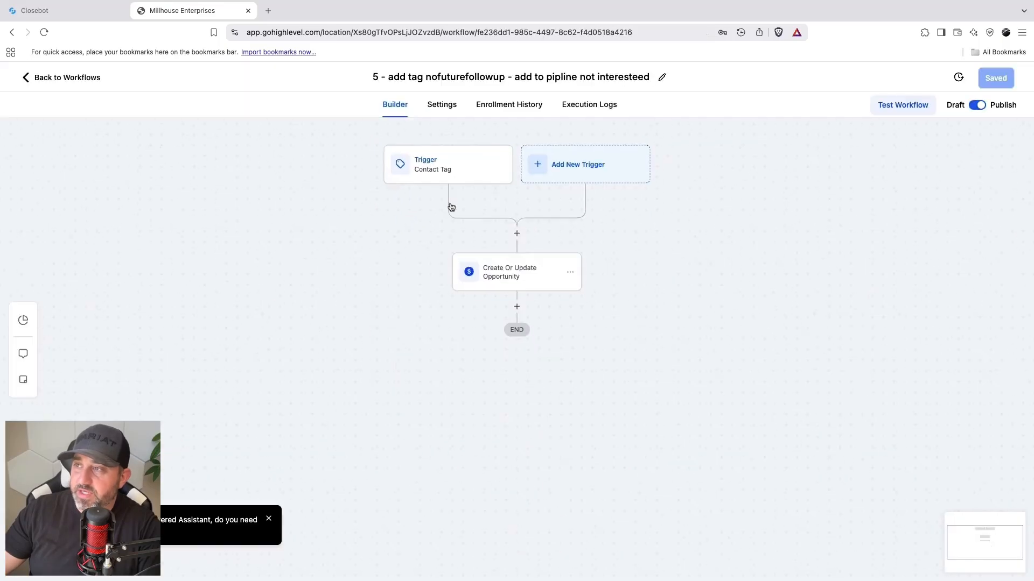
pyautogui.click(80, 88)
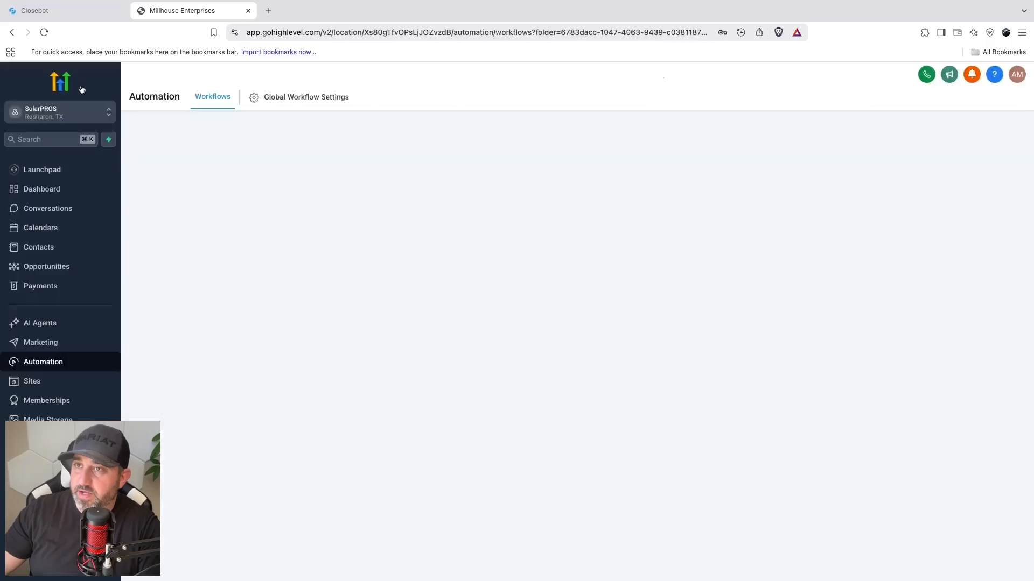
pyautogui.scroll(-3, 440, 350)
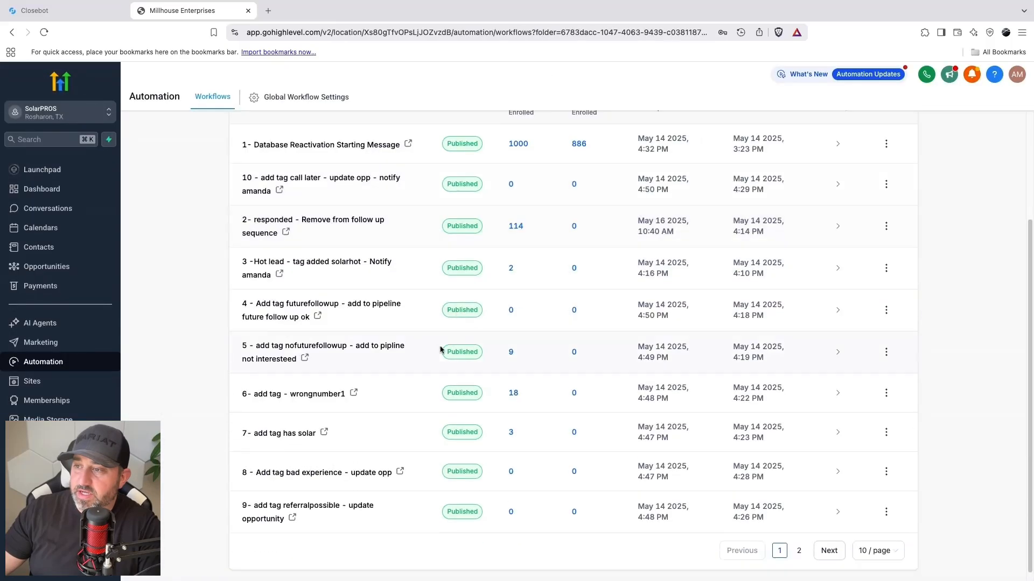
pyautogui.click(322, 398)
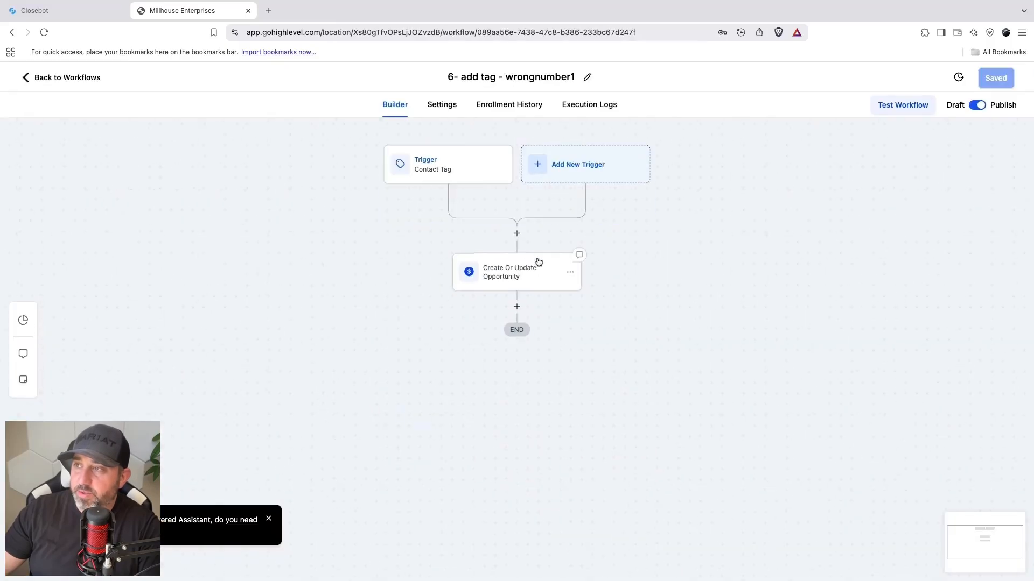
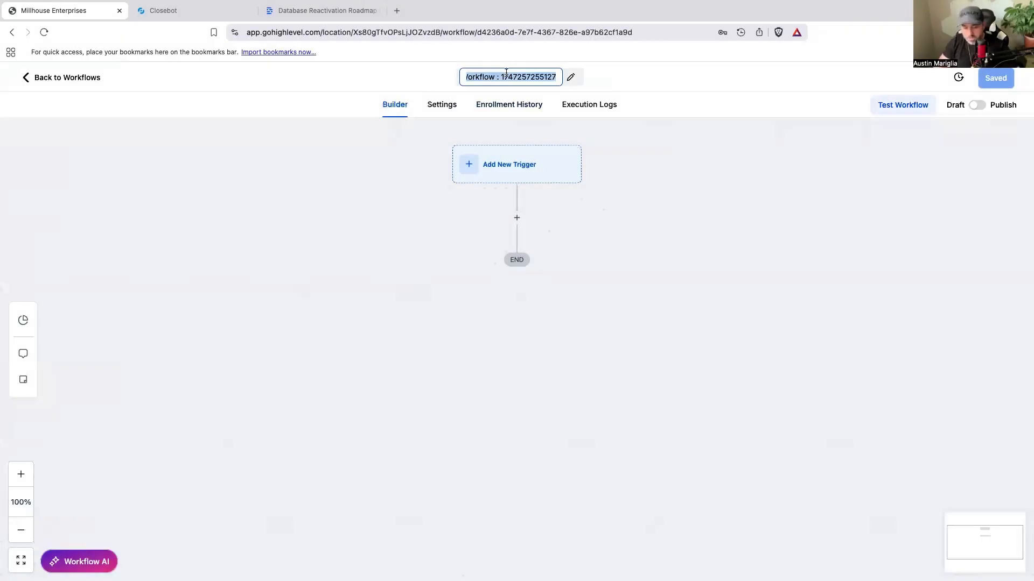
# Step: Name the new workflow "2- responded - Remove from follow up sequence" and save it
pyautogui.write('2- ')
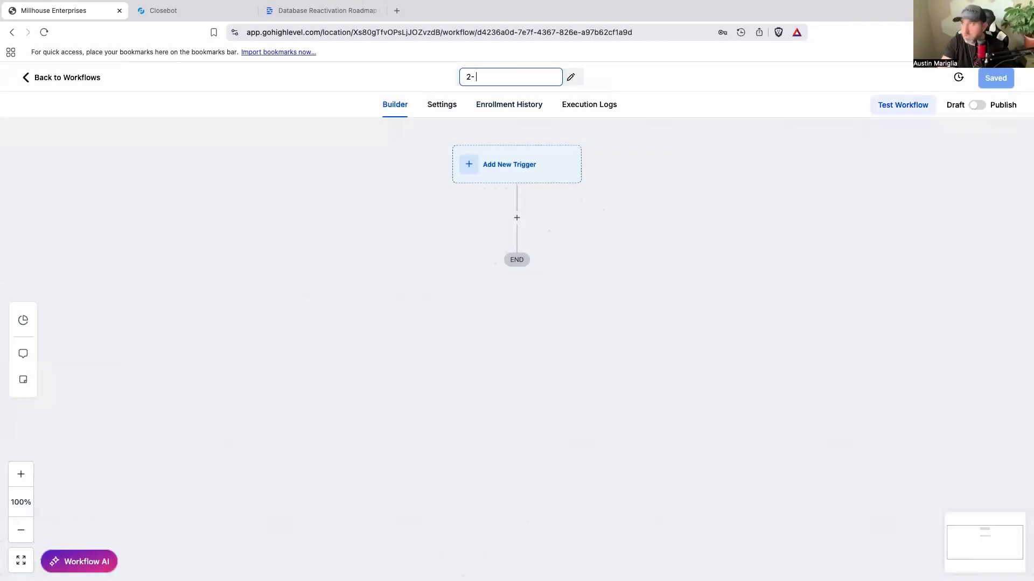
pyautogui.write('responded')
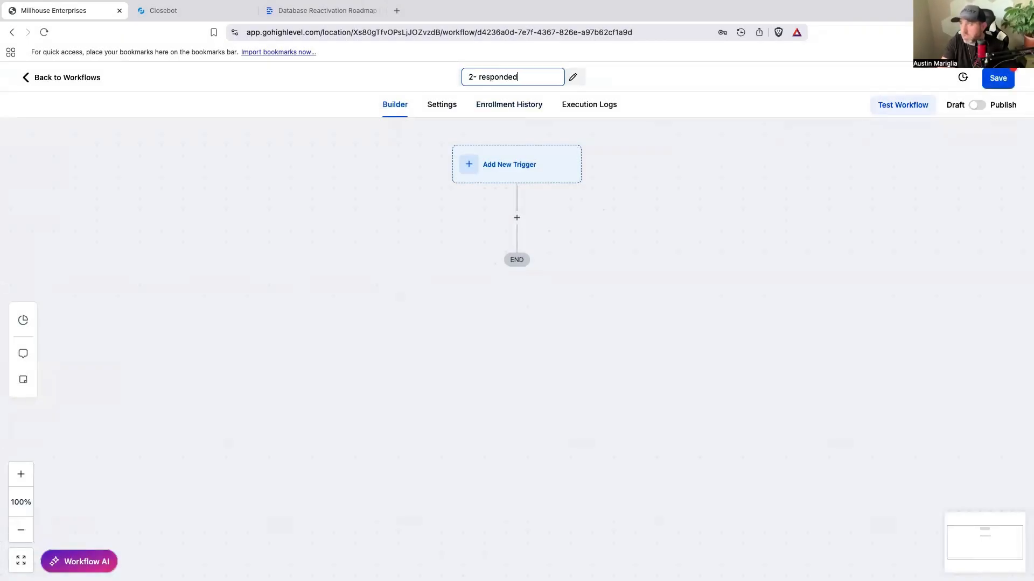
pyautogui.write(' - Rem')
pyautogui.write('ove from')
pyautogui.write(' fo')
pyautogui.write('llow up sequ')
pyautogui.write('ence')
pyautogui.click(573, 205)
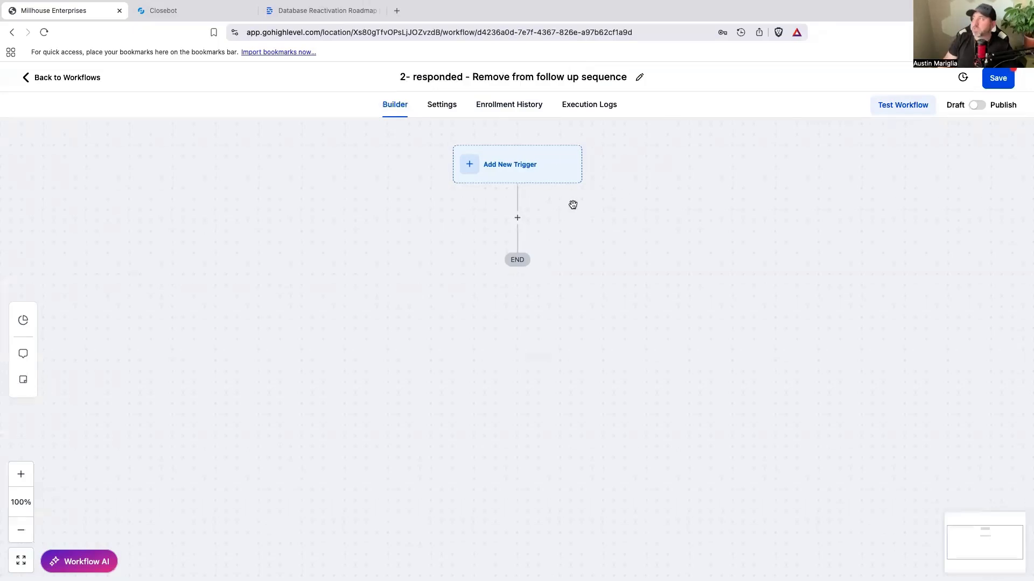
pyautogui.click(977, 108)
pyautogui.click(998, 86)
# Step: Insert an Add Contact Tag action as the workflow's first action and open its tag selection
pyautogui.click(518, 218)
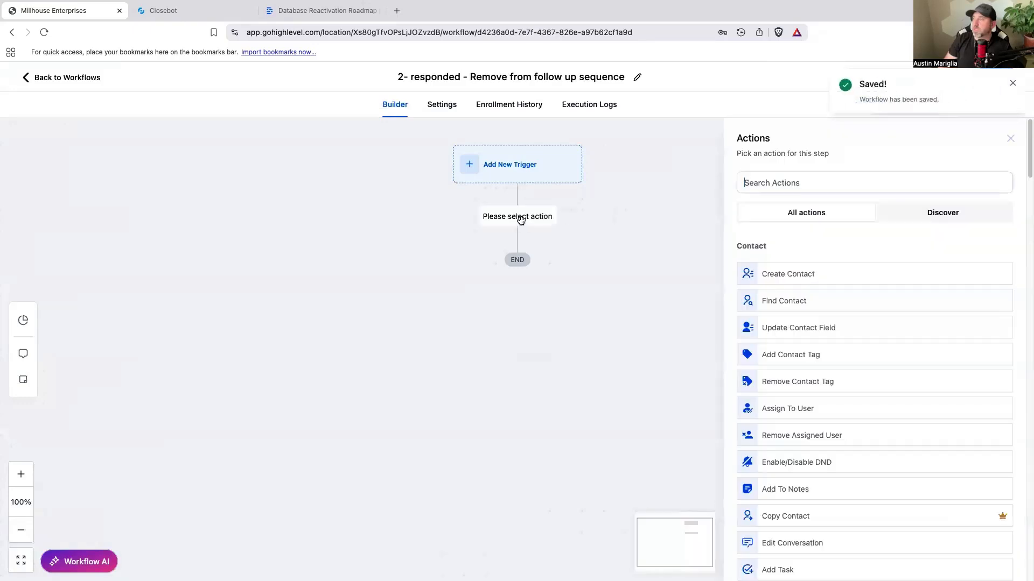
pyautogui.write('Tag')
pyautogui.click(776, 265)
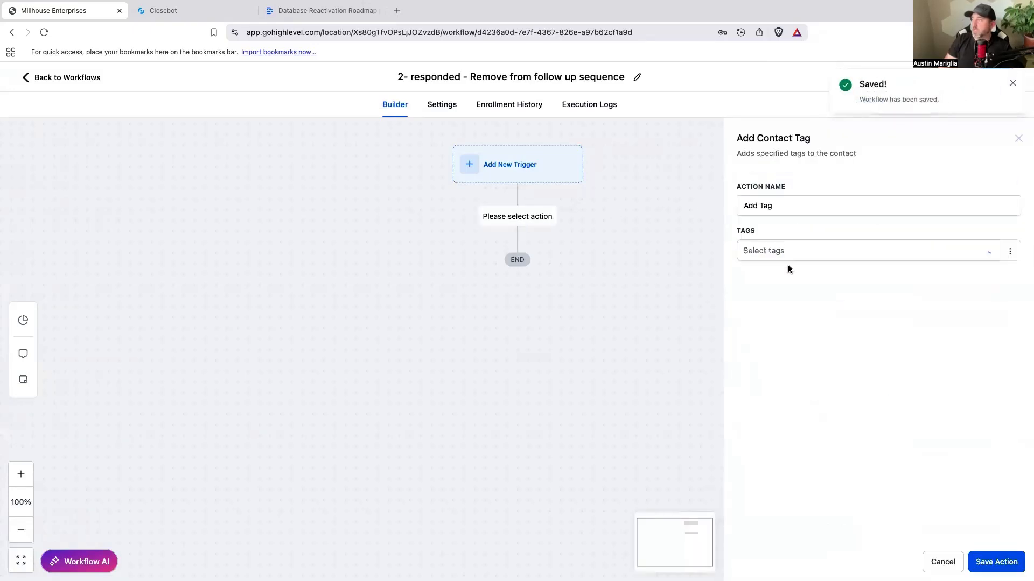
pyautogui.click(789, 256)
# Step: Switch to CloseBot and copy the tag responded from the They responded Modify Tags node near the flow's start
pyautogui.click(183, 11)
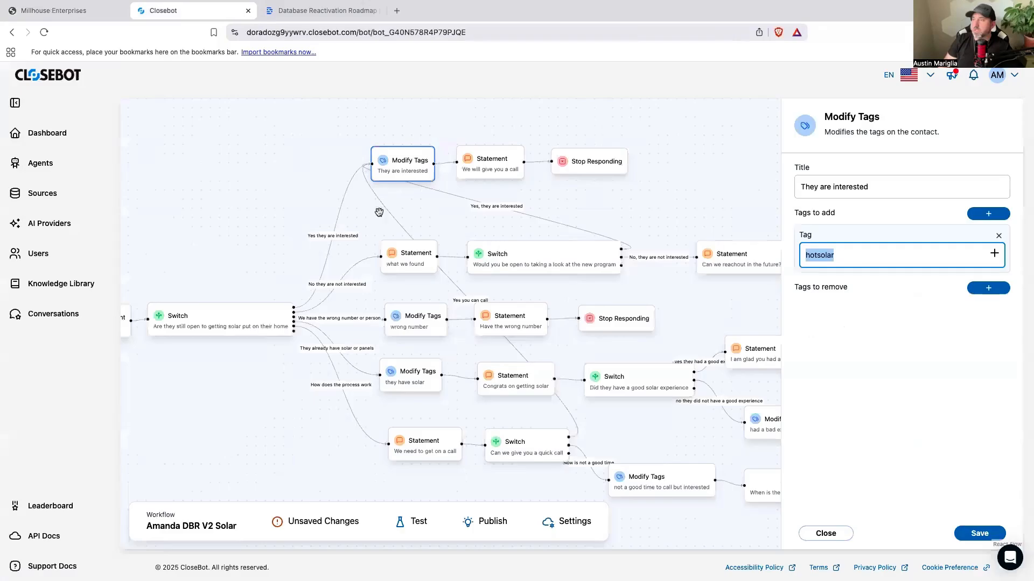
pyautogui.moveTo(220, 345); pyautogui.dragTo(431, 371)
pyautogui.hscroll(-1, 245, 345)
pyautogui.click(245, 345)
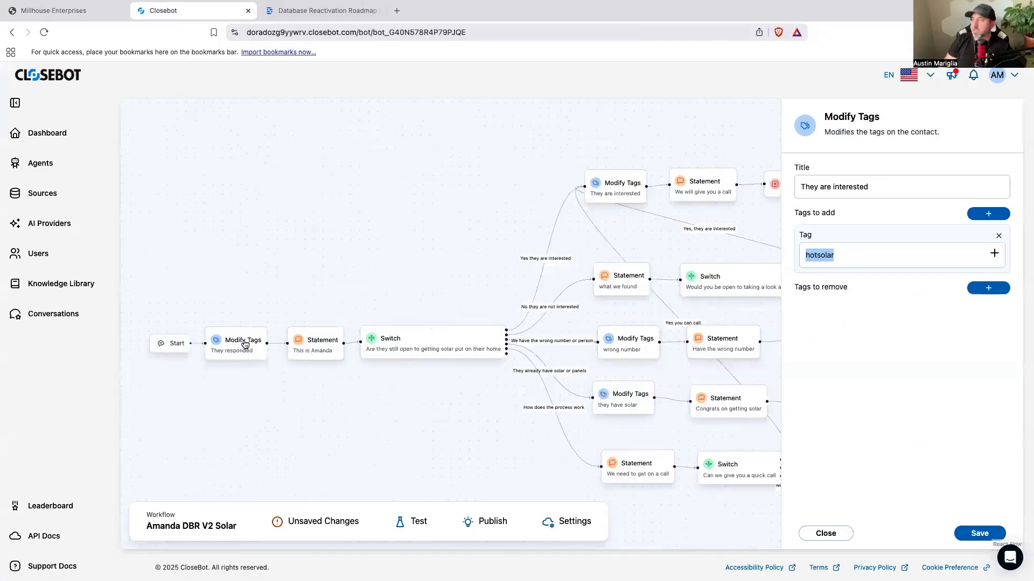
pyautogui.click(248, 345)
pyautogui.moveTo(843, 256); pyautogui.dragTo(803, 260)
pyautogui.rightClick(822, 261)
pyautogui.click(838, 342)
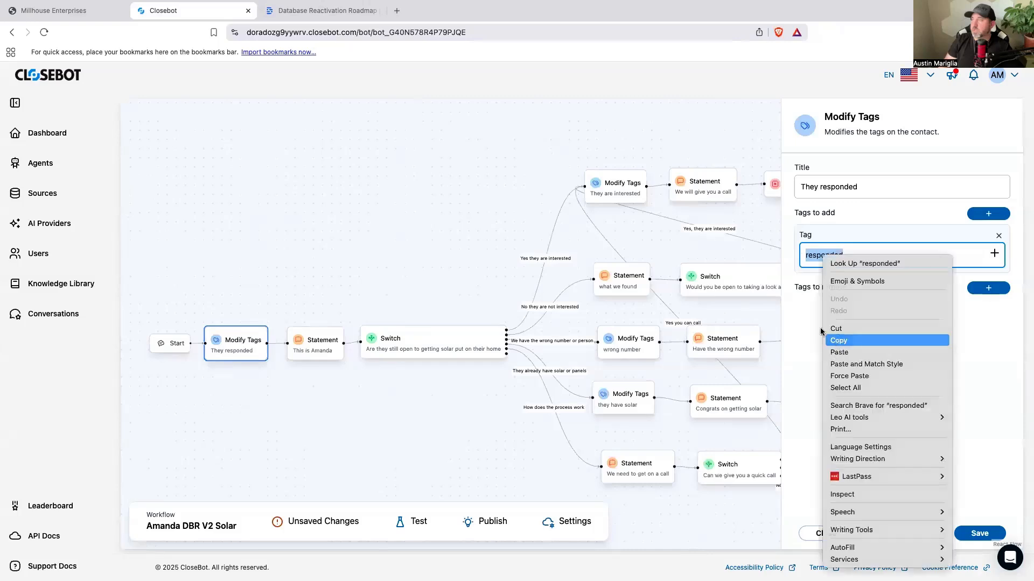
# Step: Switch back to GoHighLevel, add responded as a new tag, name the action Add Tag "responded" and save it
pyautogui.click(97, 16)
pyautogui.click(812, 254)
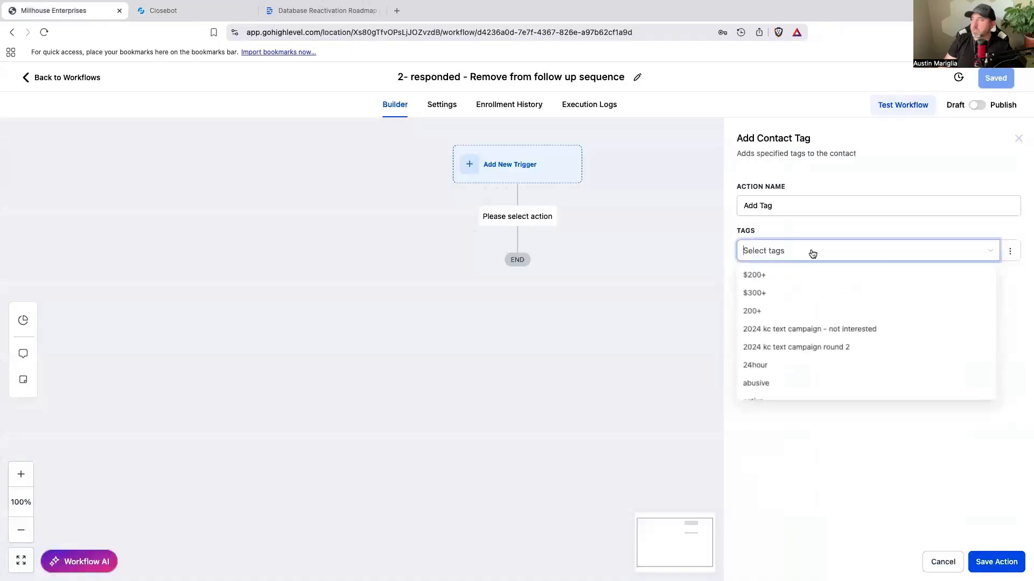
pyautogui.write('responded')
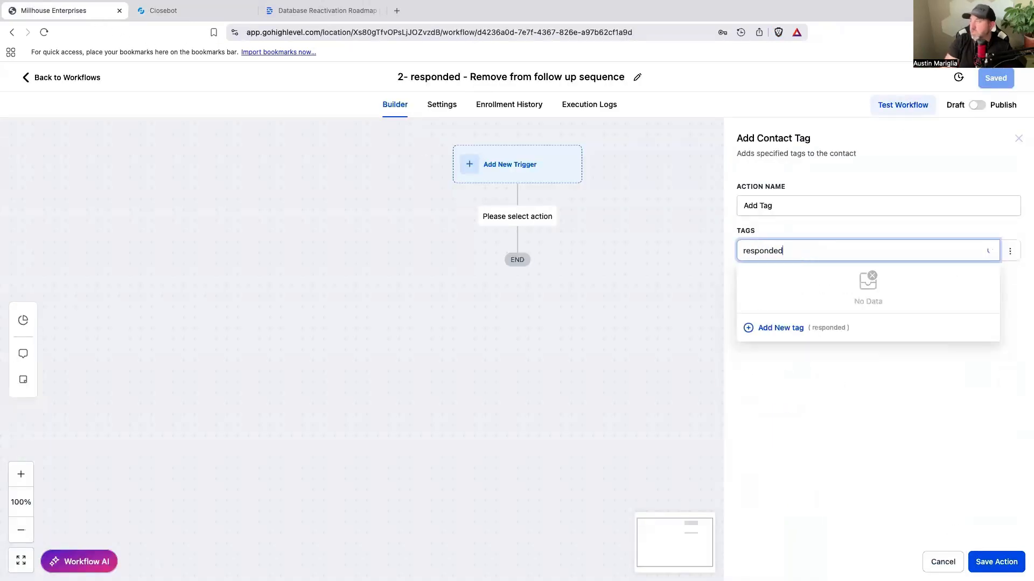
pyautogui.click(789, 329)
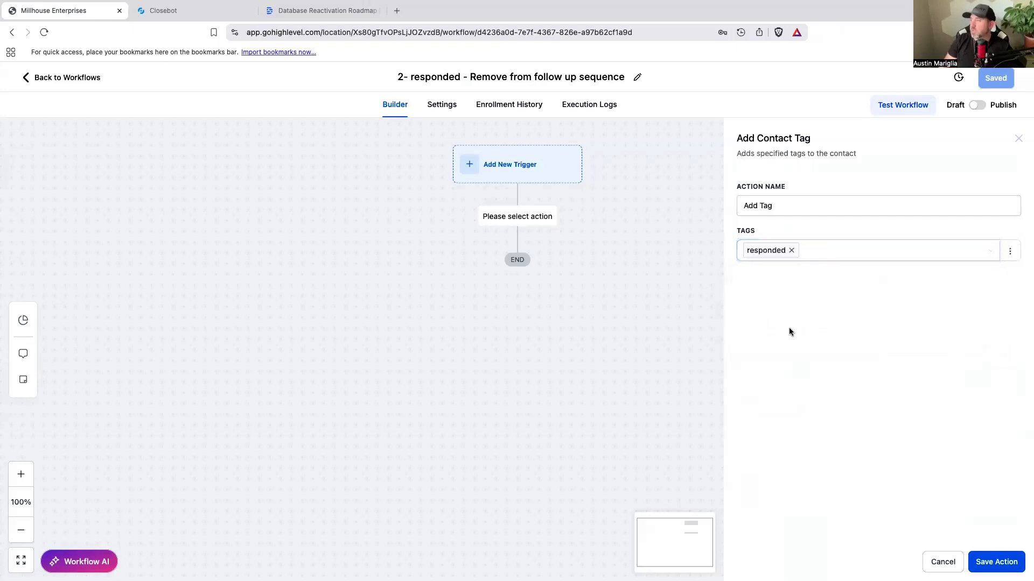
pyautogui.click(781, 207)
pyautogui.write('"')
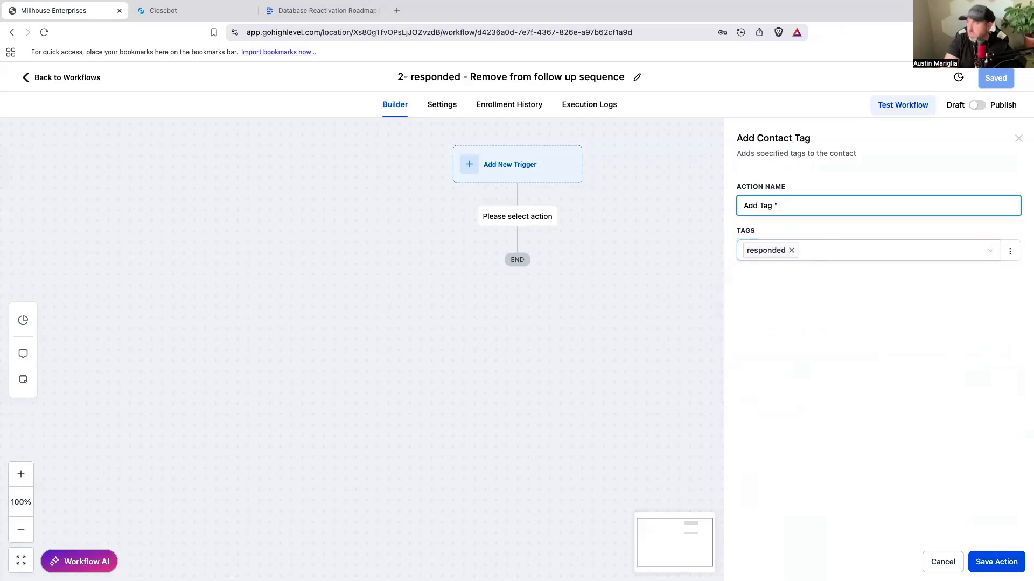
pyautogui.write('responded"')
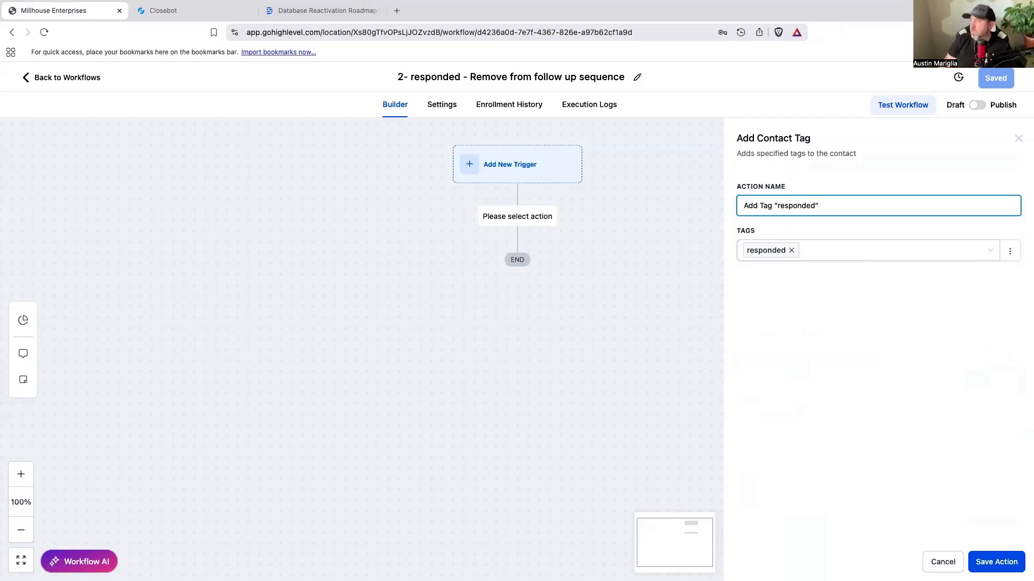
pyautogui.click(997, 562)
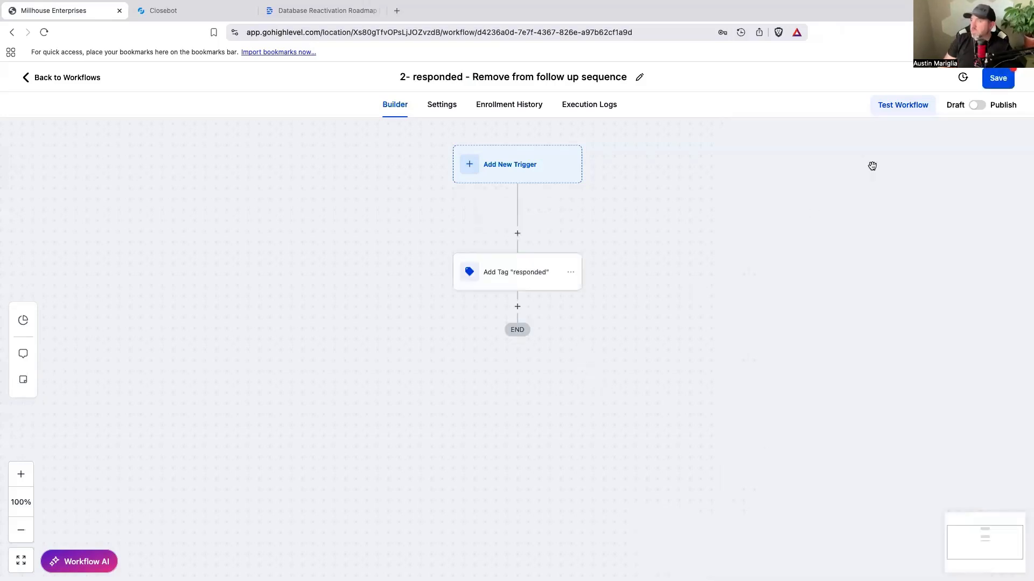
# Step: Add a Remove From Workflow action after the tag action, targeting another workflow, 1- Database Reactivation Starting Message, and save the action
pyautogui.click(516, 311)
pyautogui.write('re')
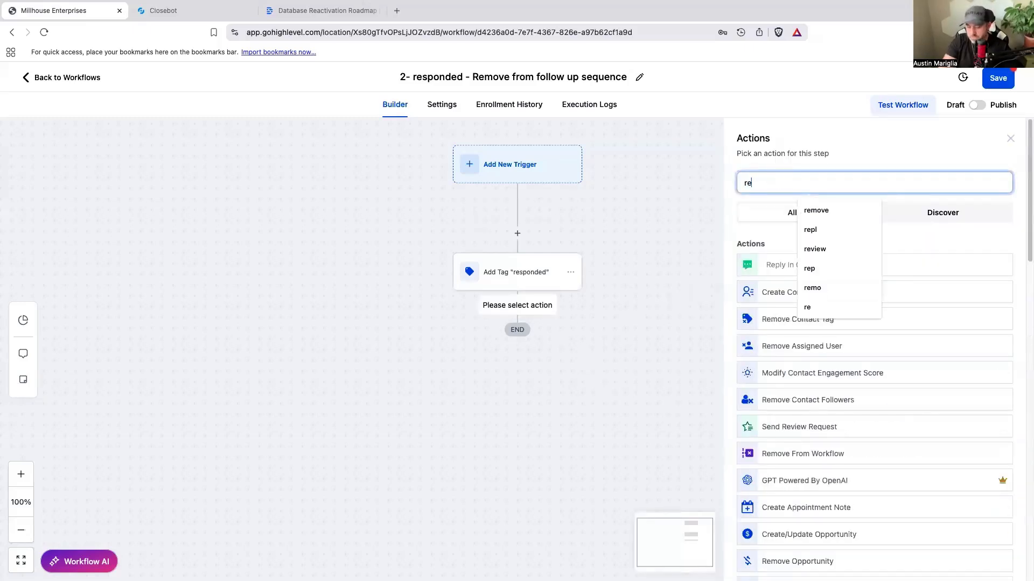
pyautogui.write('move')
pyautogui.click(778, 346)
pyautogui.click(787, 255)
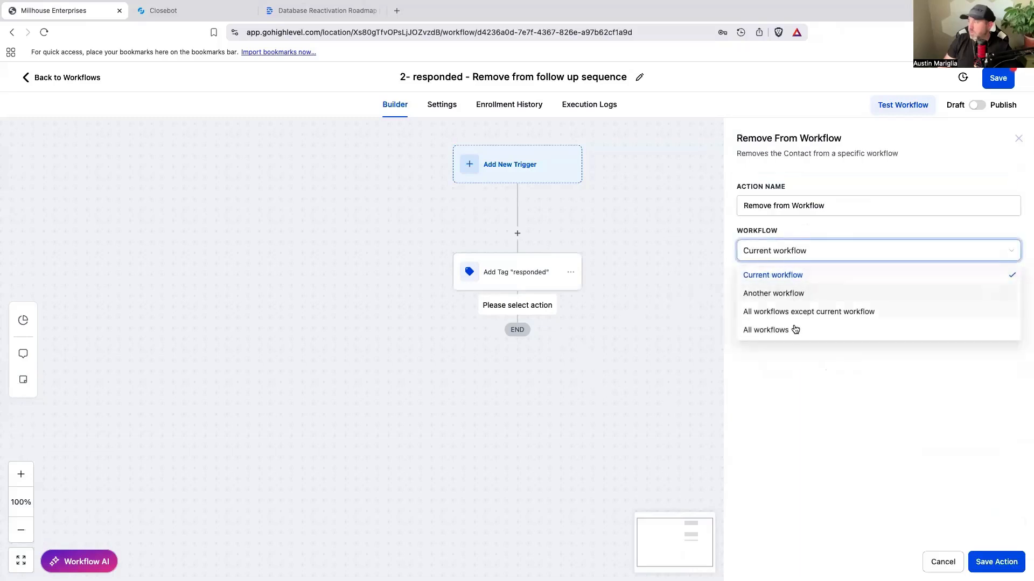
pyautogui.click(782, 293)
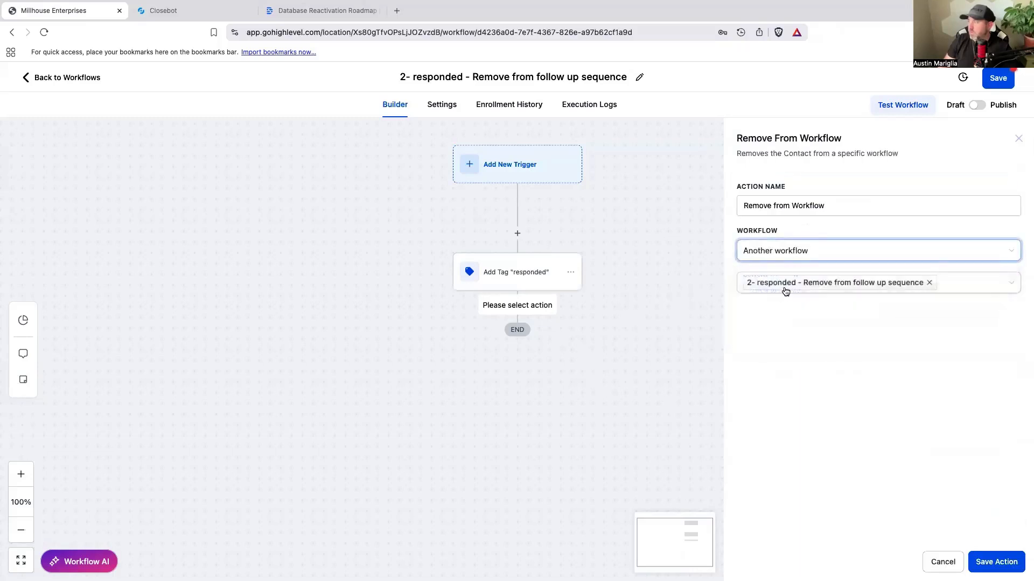
pyautogui.click(930, 282)
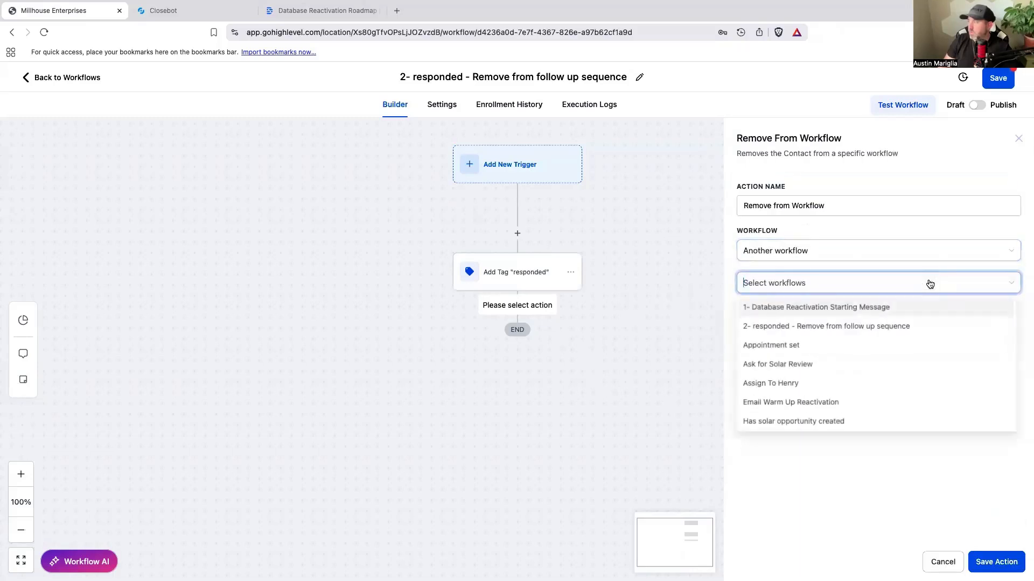
pyautogui.click(822, 309)
pyautogui.click(995, 560)
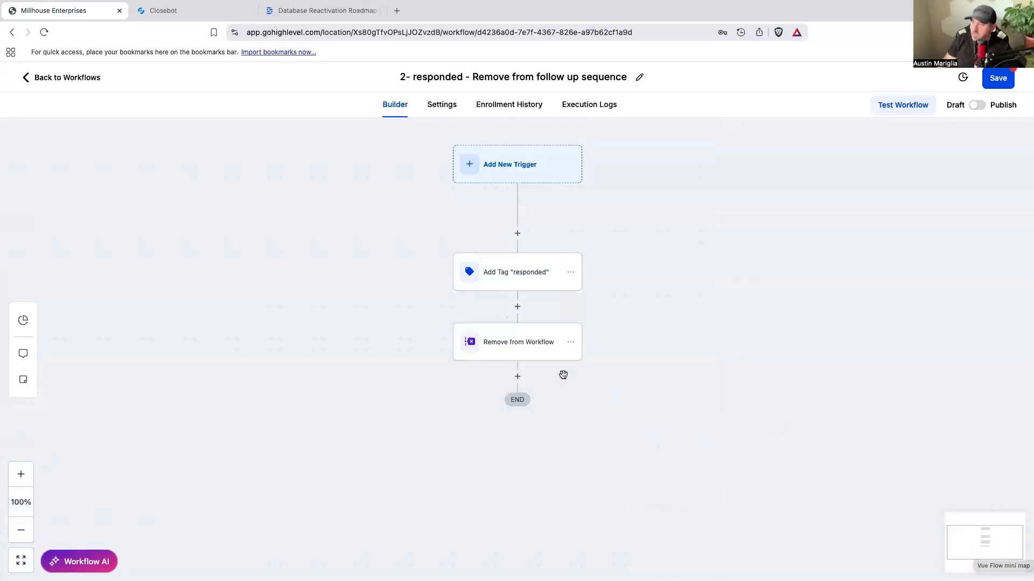
# Step: Add a Create/Update Opportunity action at the end with pipeline Closebot V2 DBR and stage Responded, and save the action
pyautogui.click(517, 376)
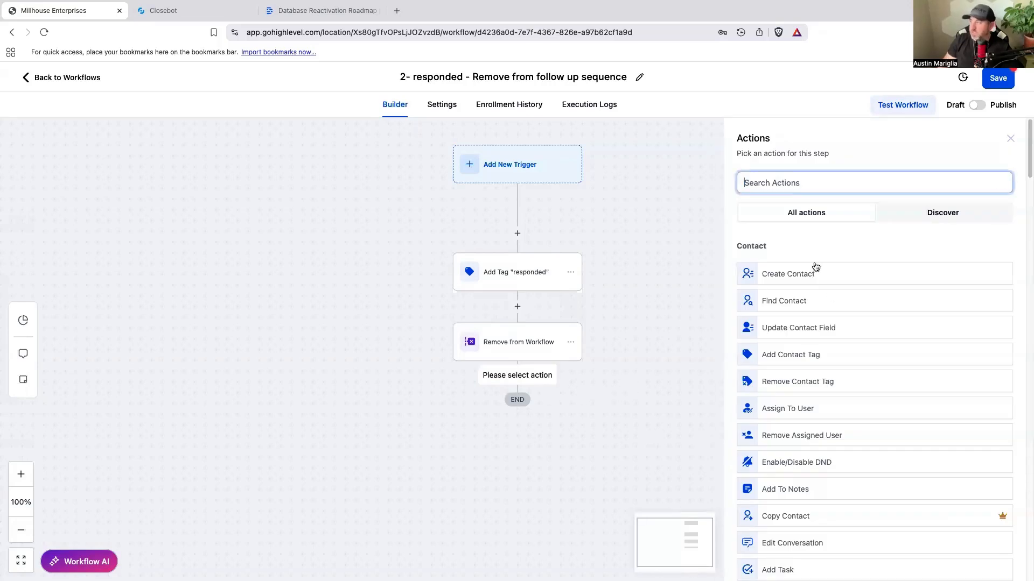
pyautogui.write('op')
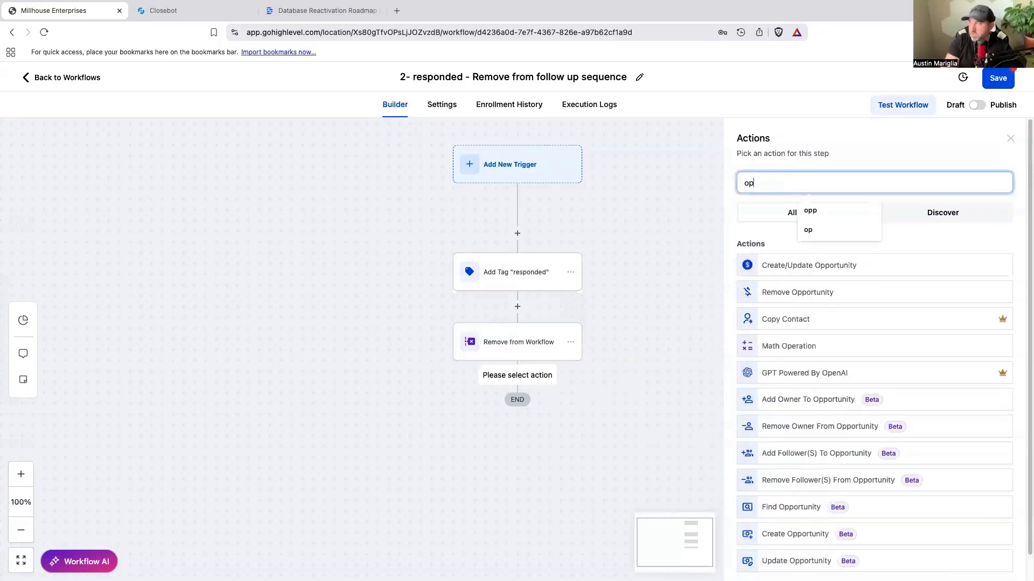
pyautogui.click(805, 279)
pyautogui.click(734, 313)
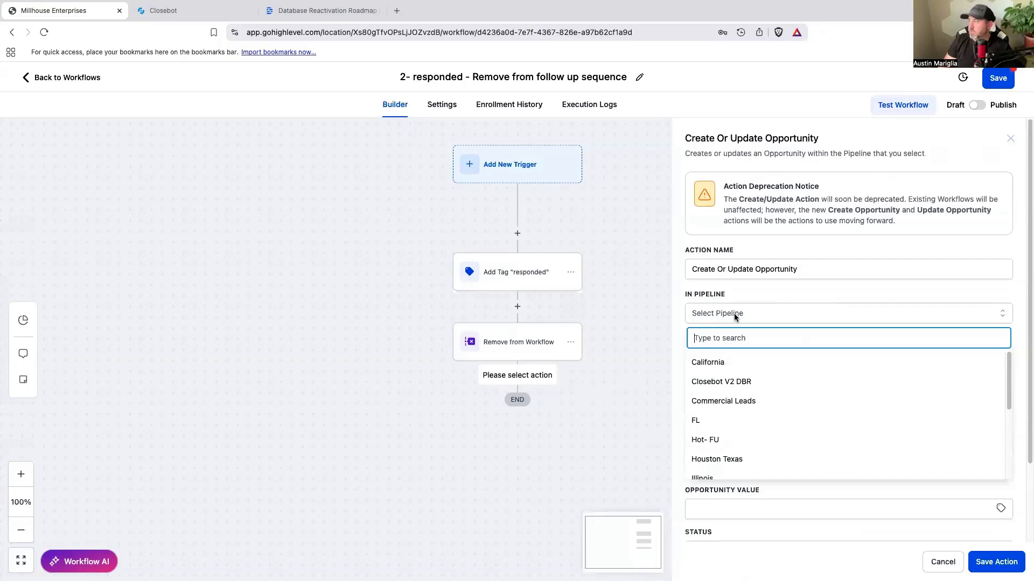
pyautogui.click(734, 380)
pyautogui.click(739, 353)
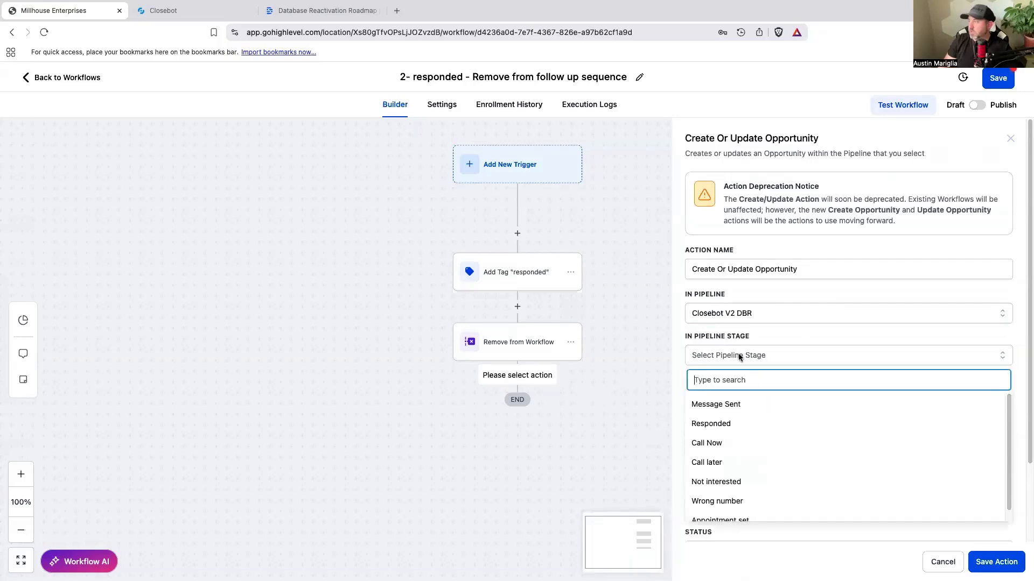
pyautogui.click(732, 424)
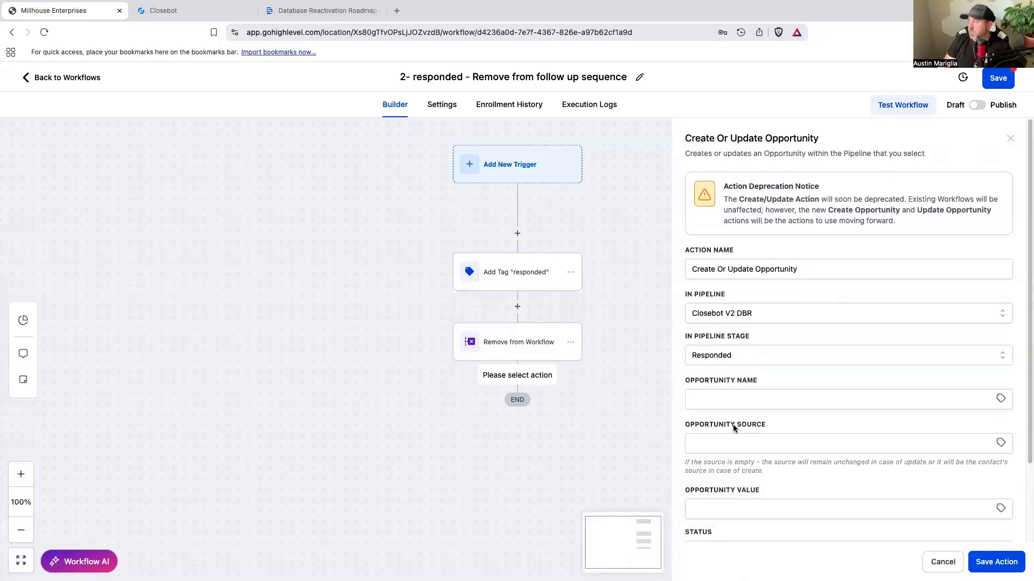
pyautogui.click(980, 560)
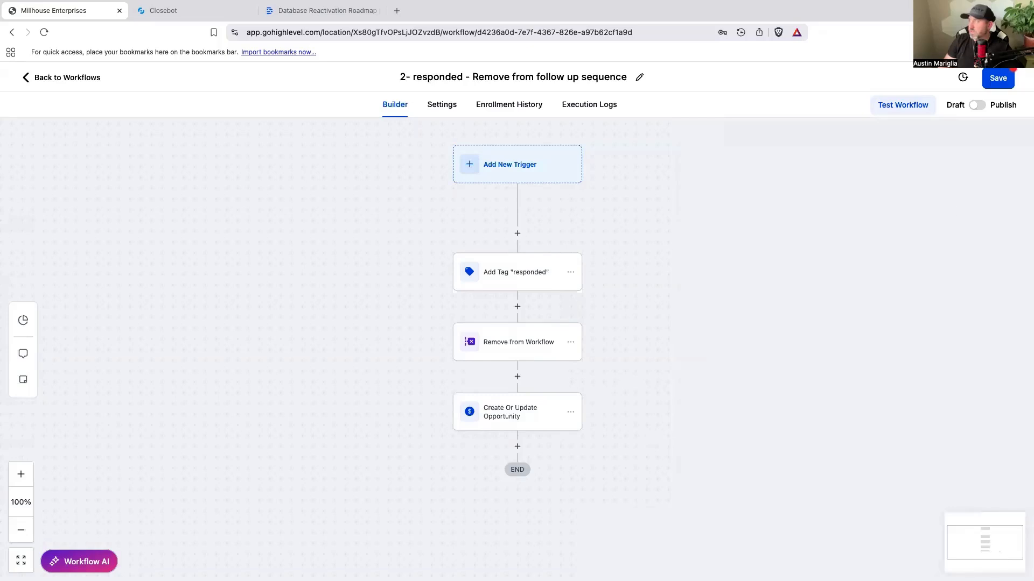
# Step: Publish and save the responded workflow, and return to the workflow list
pyautogui.click(977, 105)
pyautogui.click(998, 78)
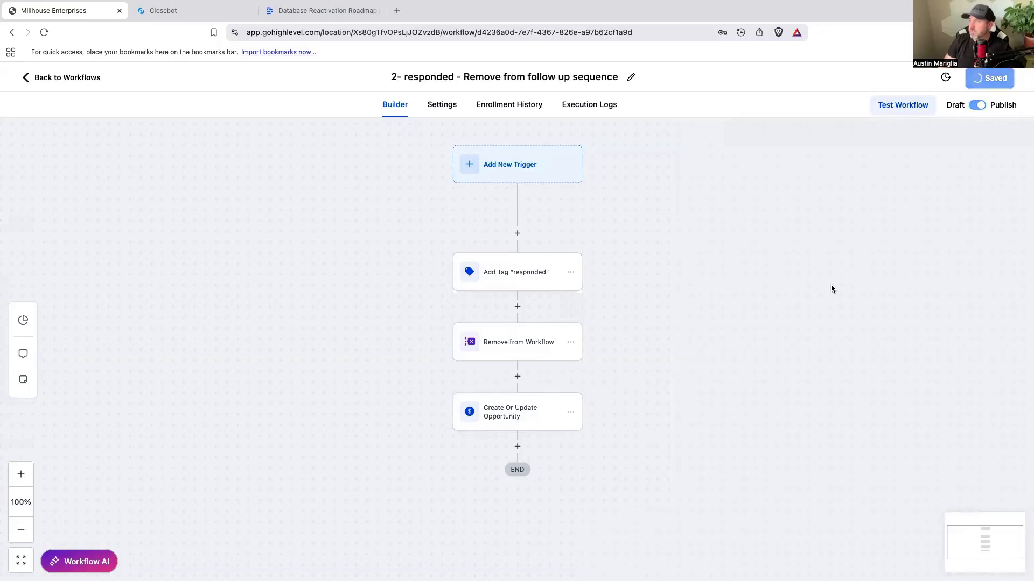
pyautogui.click(71, 79)
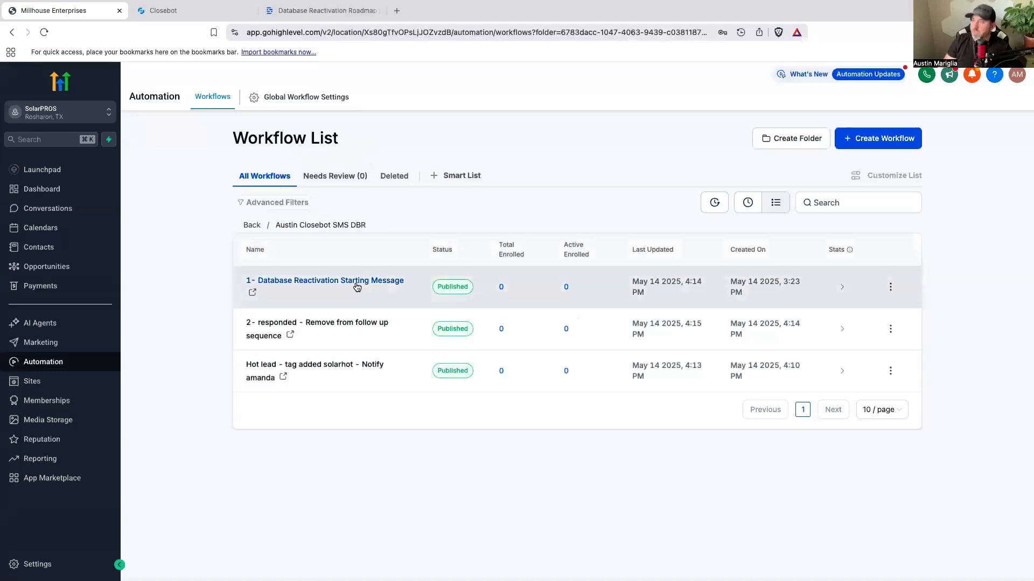
# Step: Open 1- Database Reactivation Starting Message and add a 7-day time-delay Wait with the advance window enabled after Add Tag
pyautogui.click(357, 282)
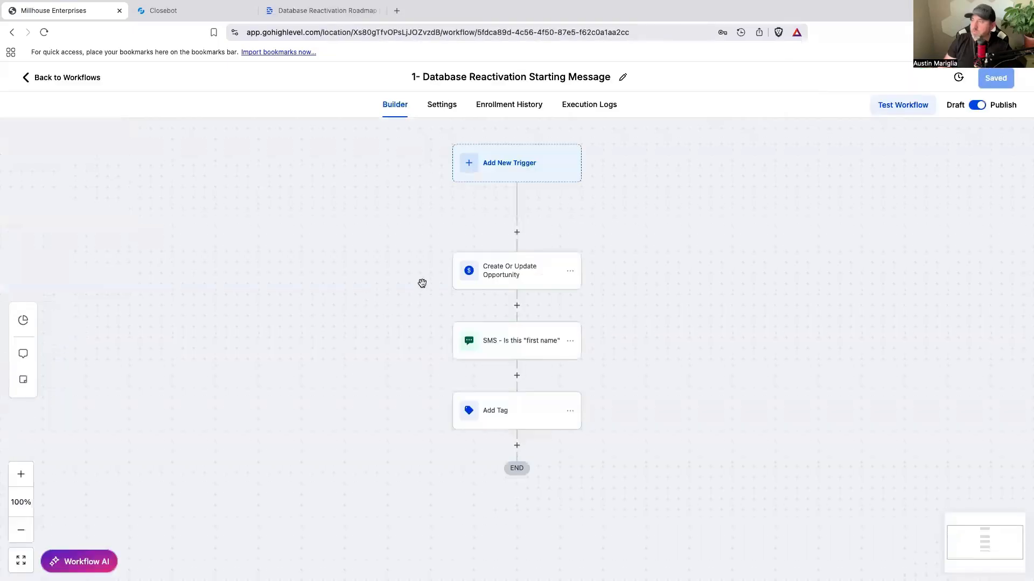
pyautogui.click(517, 448)
pyautogui.write('Wa')
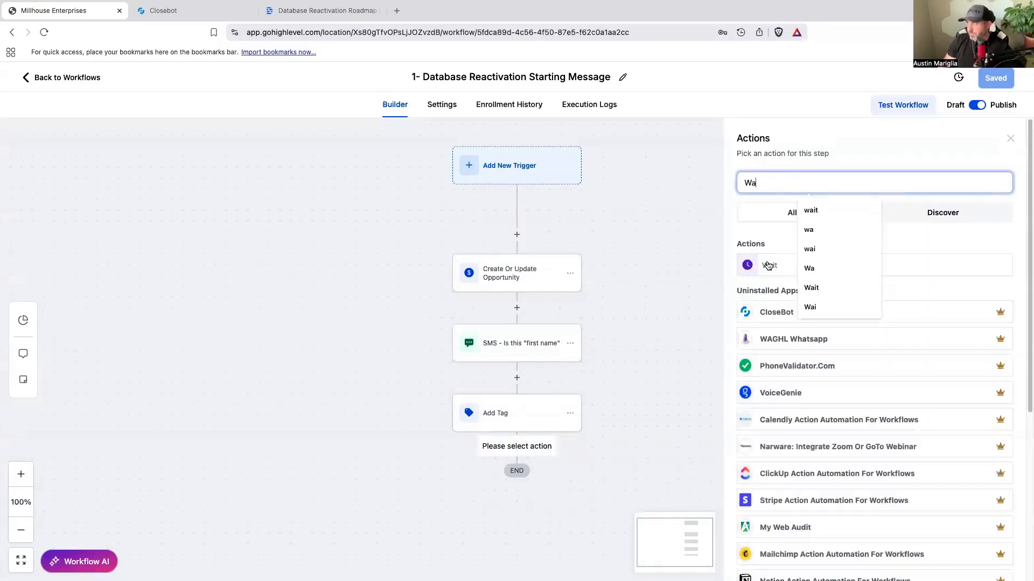
pyautogui.click(768, 265)
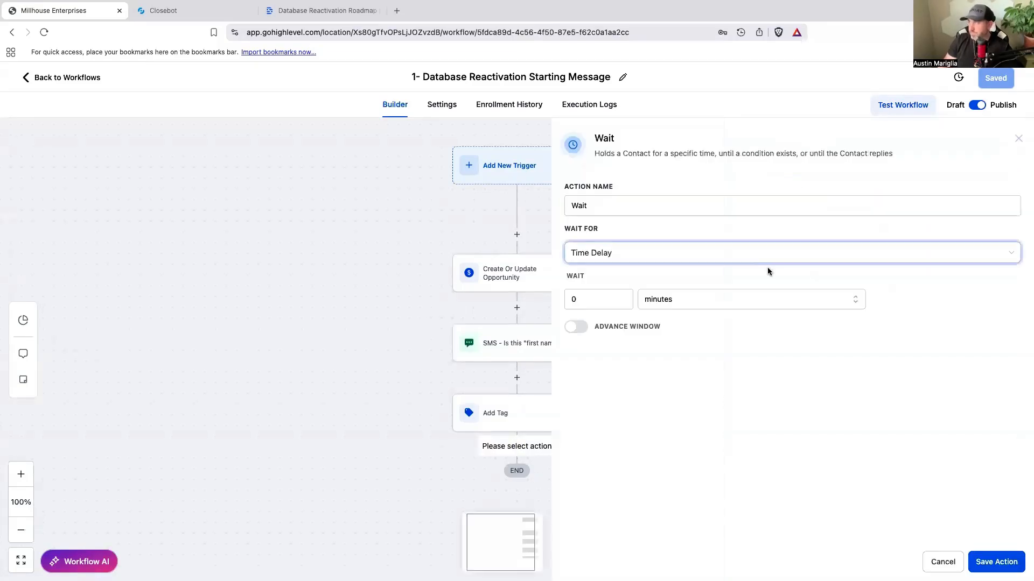
pyautogui.doubleClick(585, 299)
pyautogui.write('7')
pyautogui.click(679, 299)
pyautogui.click(651, 364)
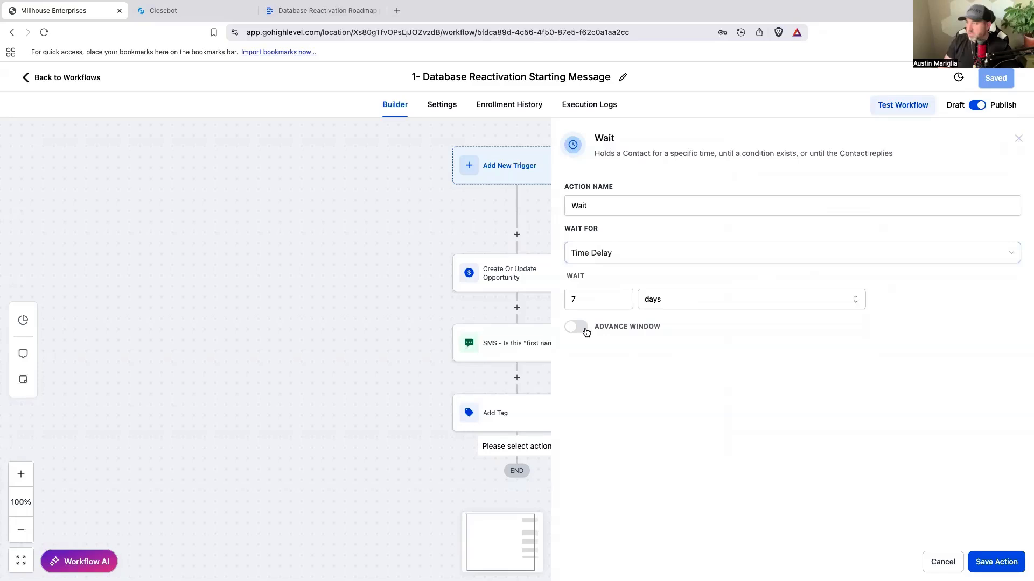
pyautogui.click(586, 332)
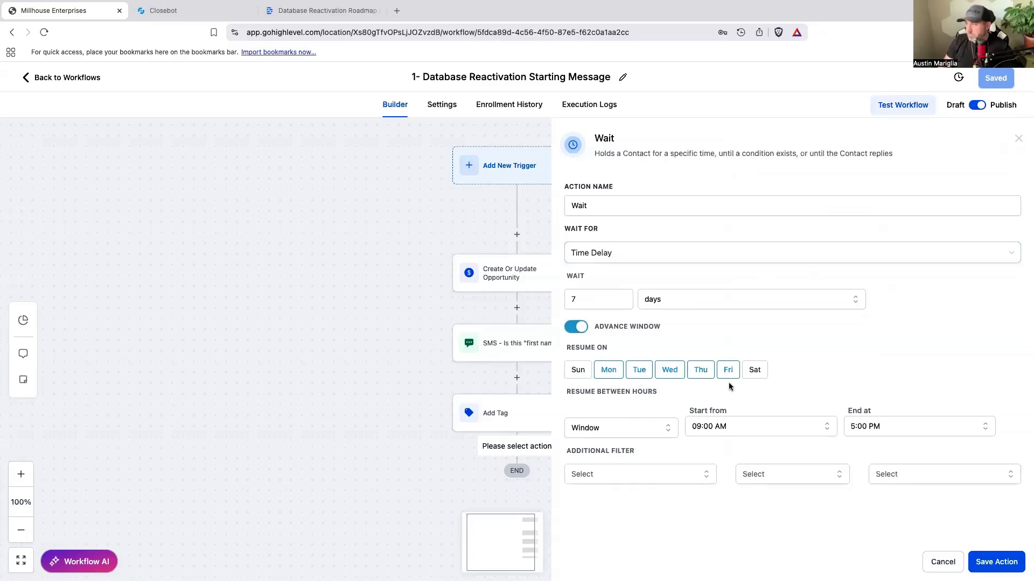
pyautogui.click(996, 561)
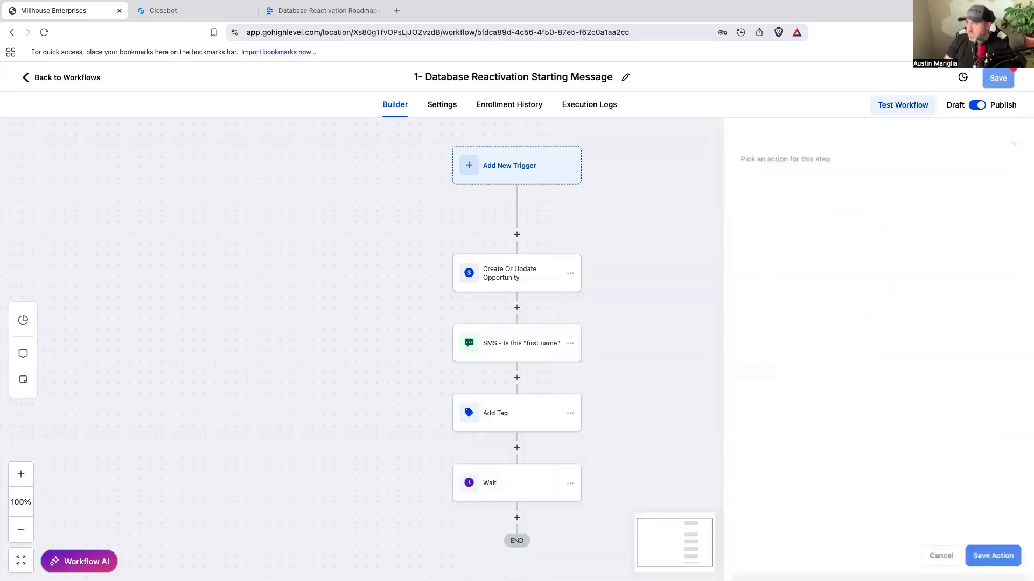
# Step: Rename the Wait action to "Wait 7 Days" and save the action
pyautogui.click(566, 483)
pyautogui.click(623, 204)
pyautogui.write('7 Days')
pyautogui.click(996, 563)
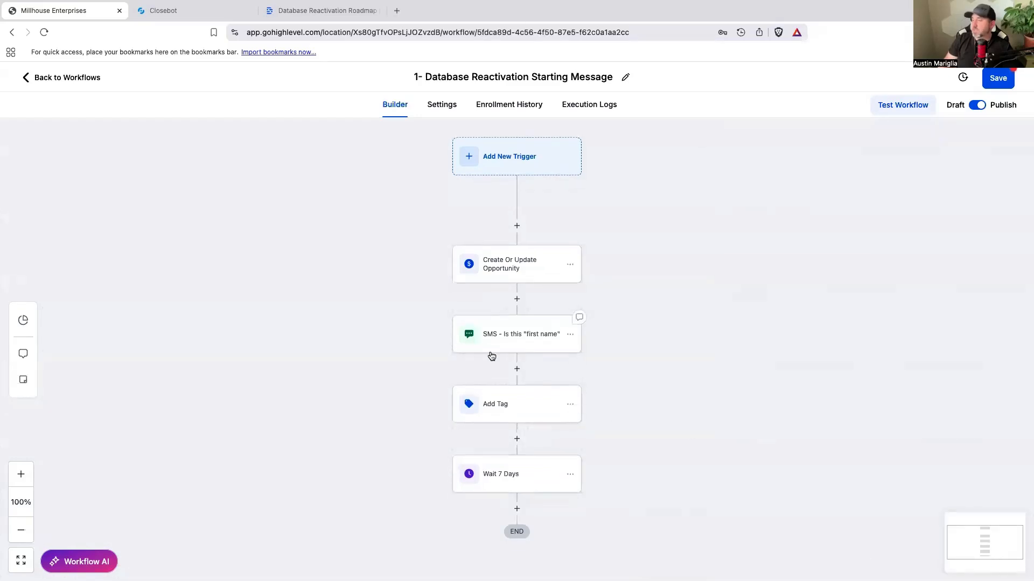
# Step: Copy the SMS - Is this "first name" action to after Wait 7 Days and open the copy for editing
pyautogui.click(571, 334)
pyautogui.click(672, 360)
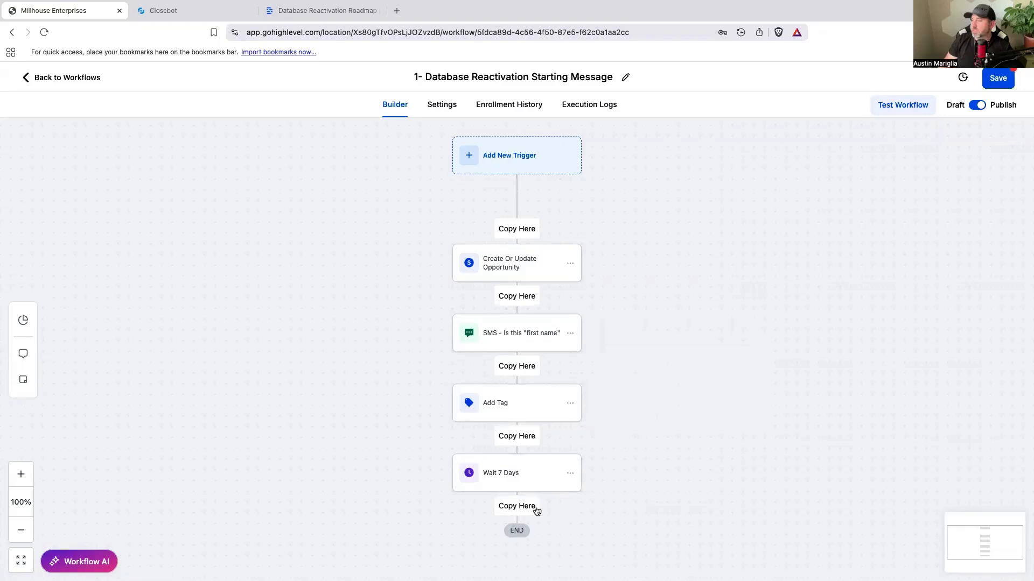
pyautogui.click(536, 508)
pyautogui.click(547, 541)
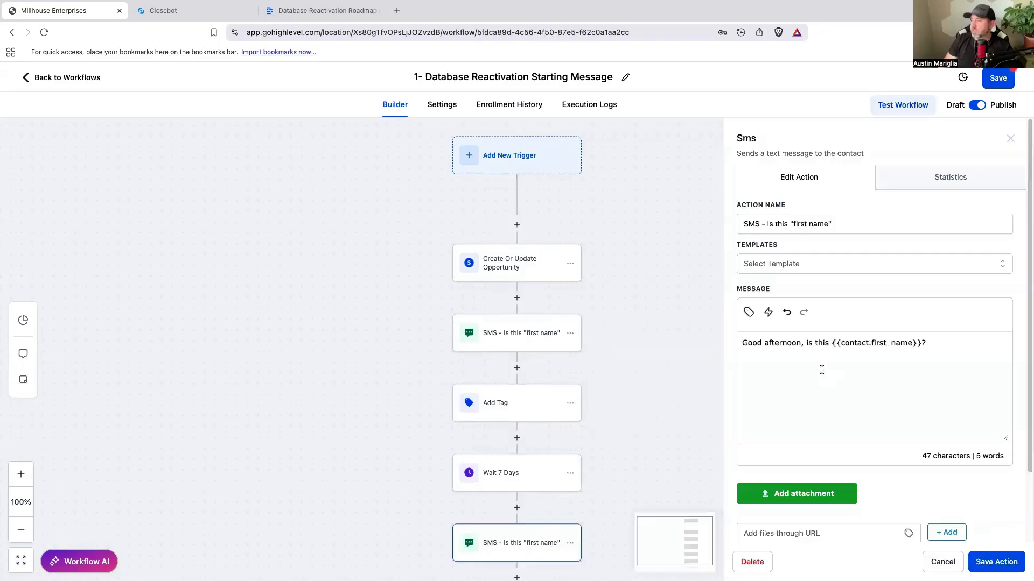
# Step: Change the copied SMS message to "Just making sure, is this {{contact.first_name}}?" and save the action
pyautogui.moveTo(801, 344); pyautogui.dragTo(731, 350)
pyautogui.click(762, 343)
pyautogui.moveTo(800, 343); pyautogui.dragTo(745, 345)
pyautogui.write('Just making s')
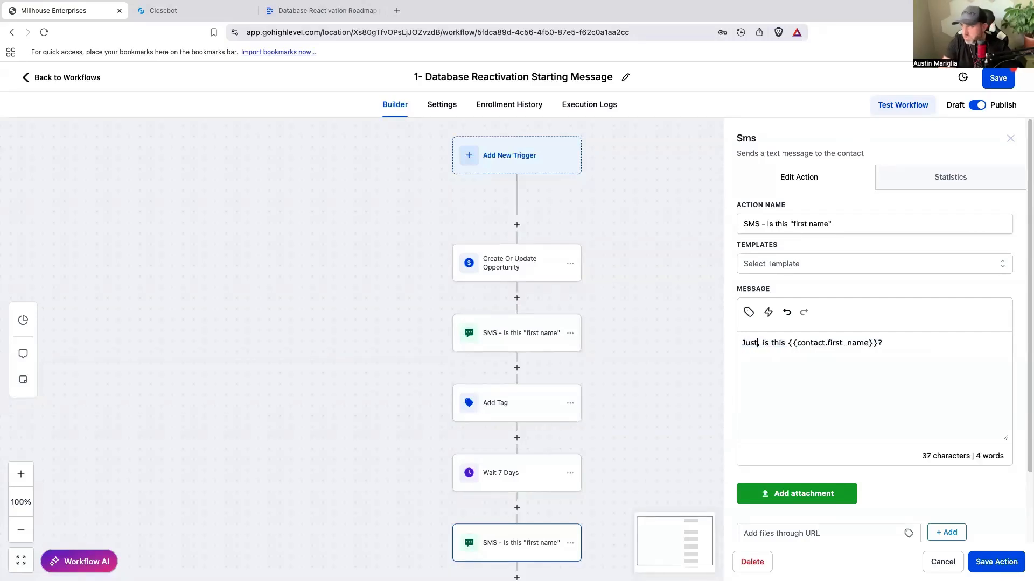
pyautogui.write('ure')
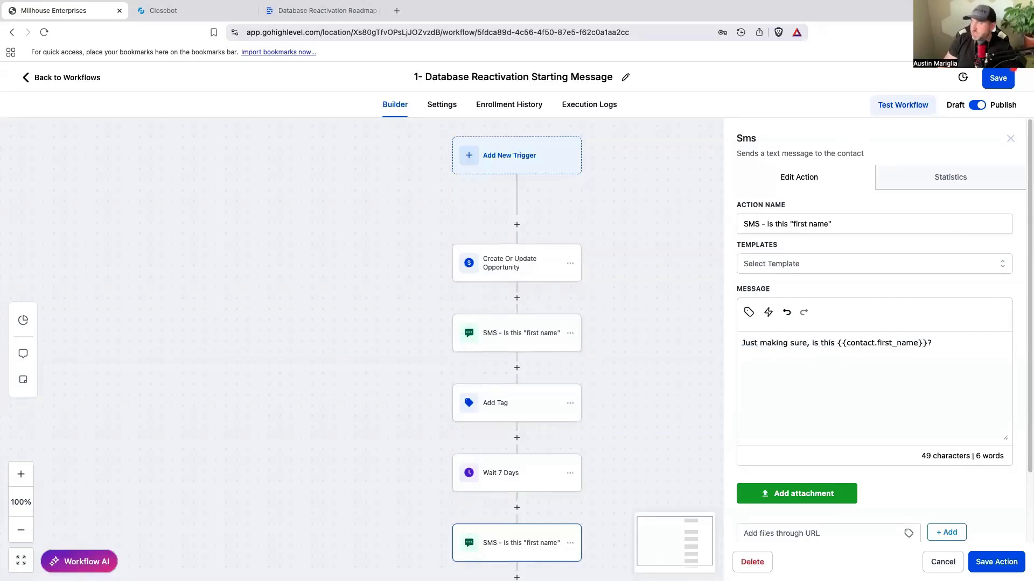
pyautogui.click(996, 562)
# Step: Save the starting message workflow, review its action sequence and return to the workflow list
pyautogui.click(989, 85)
pyautogui.scroll(-1, 609, 312)
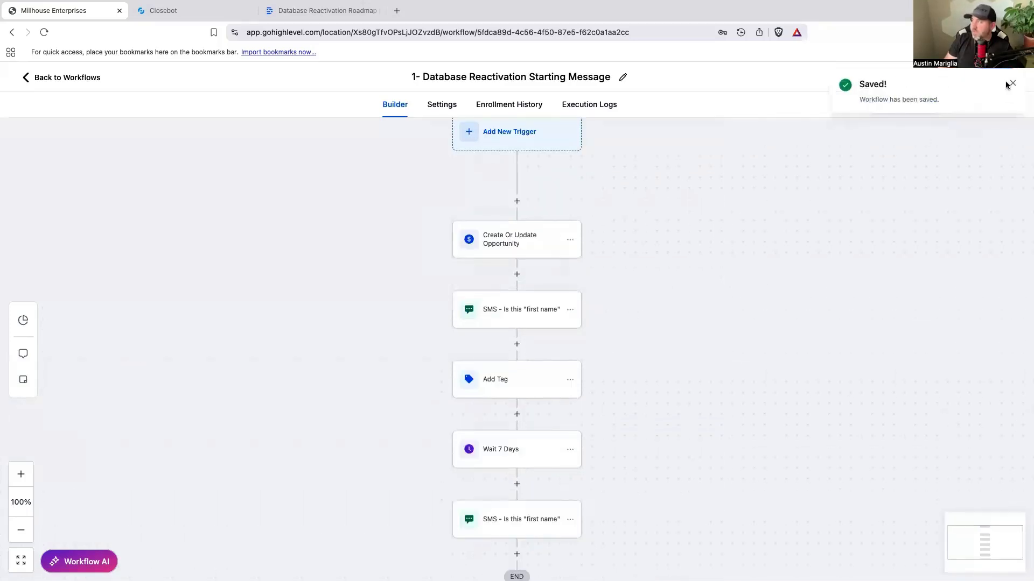
pyautogui.scroll(-2, 533, 473)
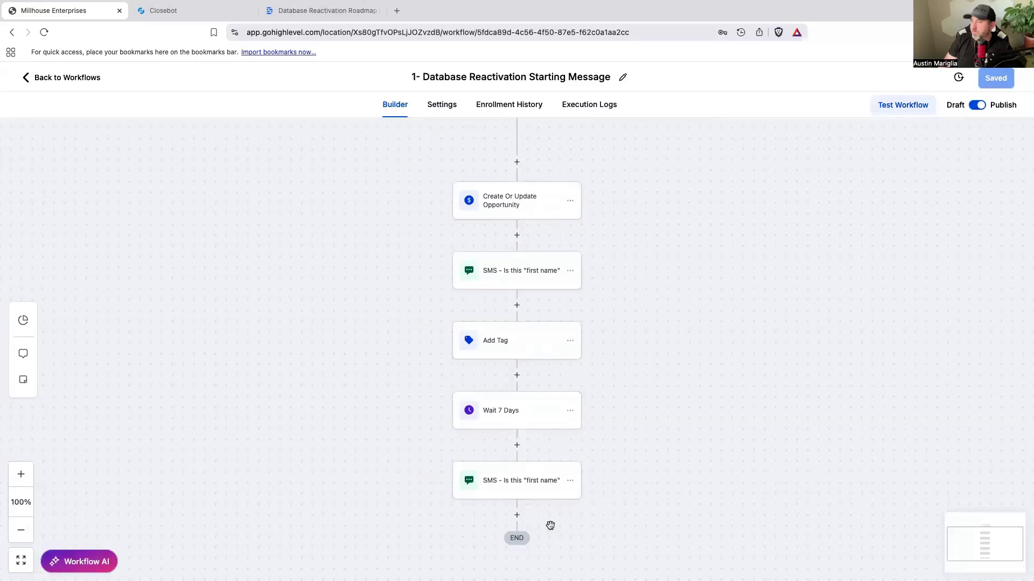
pyautogui.scroll(-3, 555, 478)
pyautogui.scroll(6, 575, 462)
pyautogui.scroll(-2, 575, 452)
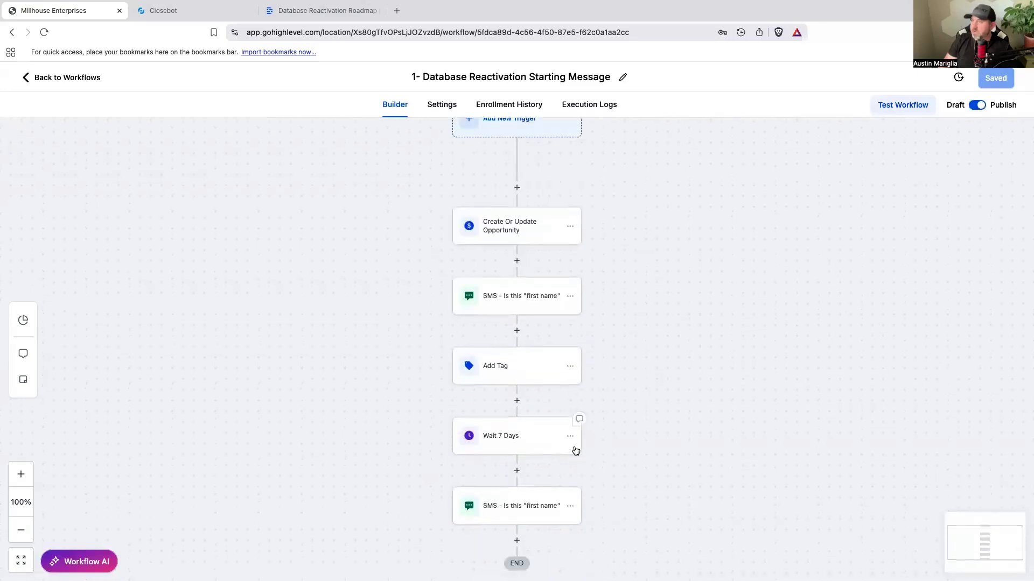
pyautogui.click(76, 77)
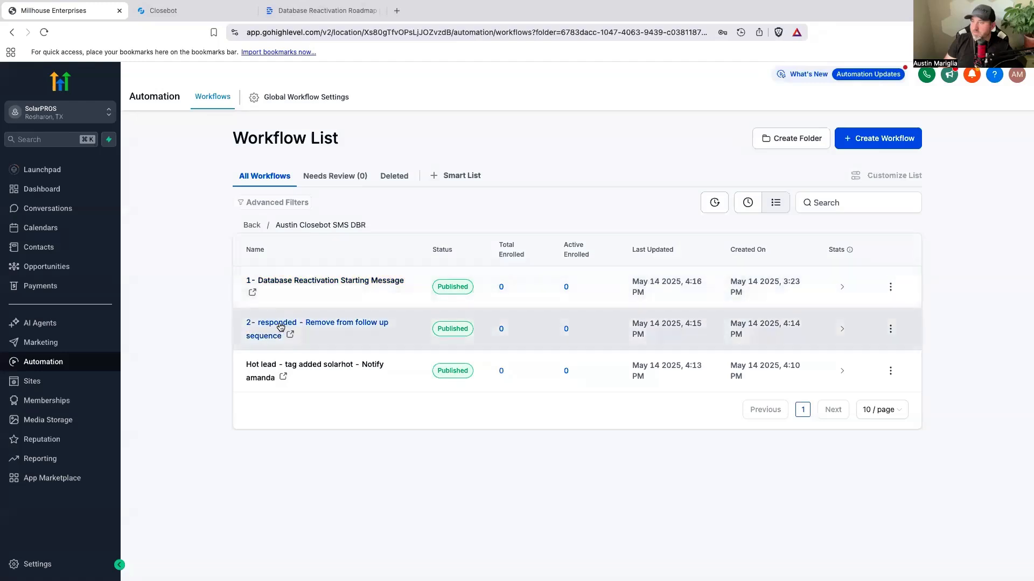
# Step: Open the hot lead solarhot workflow, prefix its name with "3 -" and save it
pyautogui.click(266, 376)
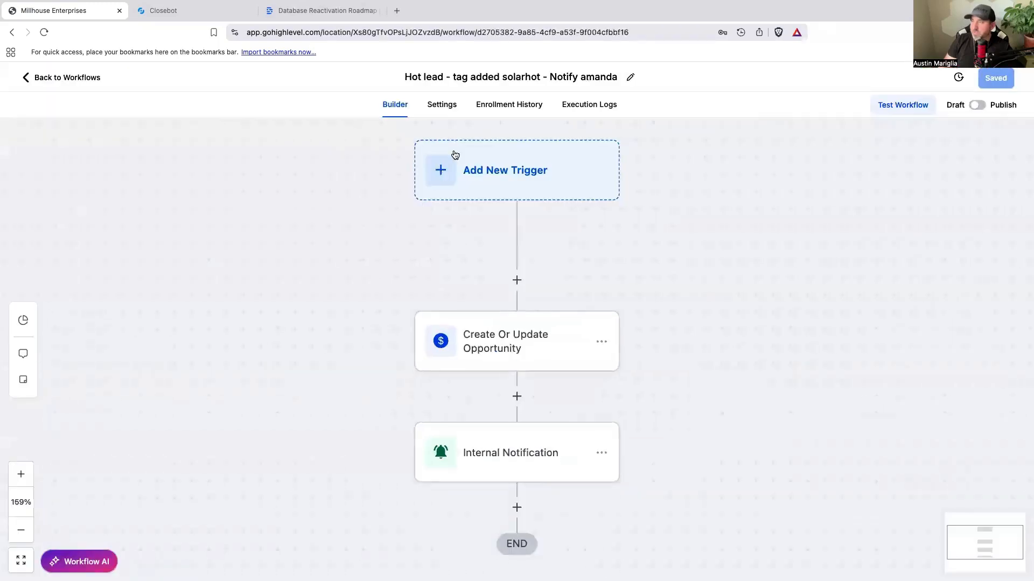
pyautogui.click(406, 78)
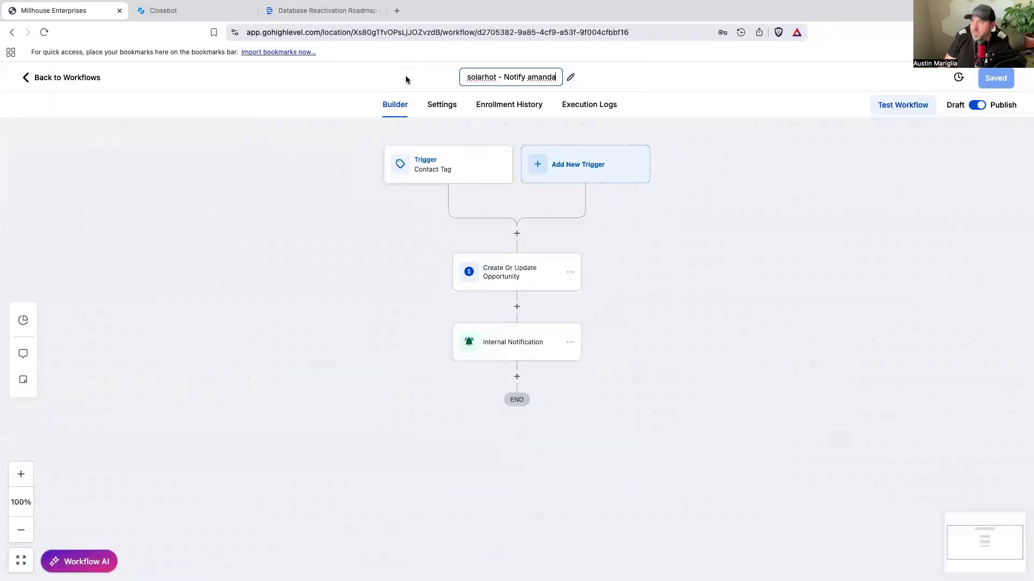
pyautogui.moveTo(463, 75); pyautogui.dragTo(481, 70)
pyautogui.click(470, 75)
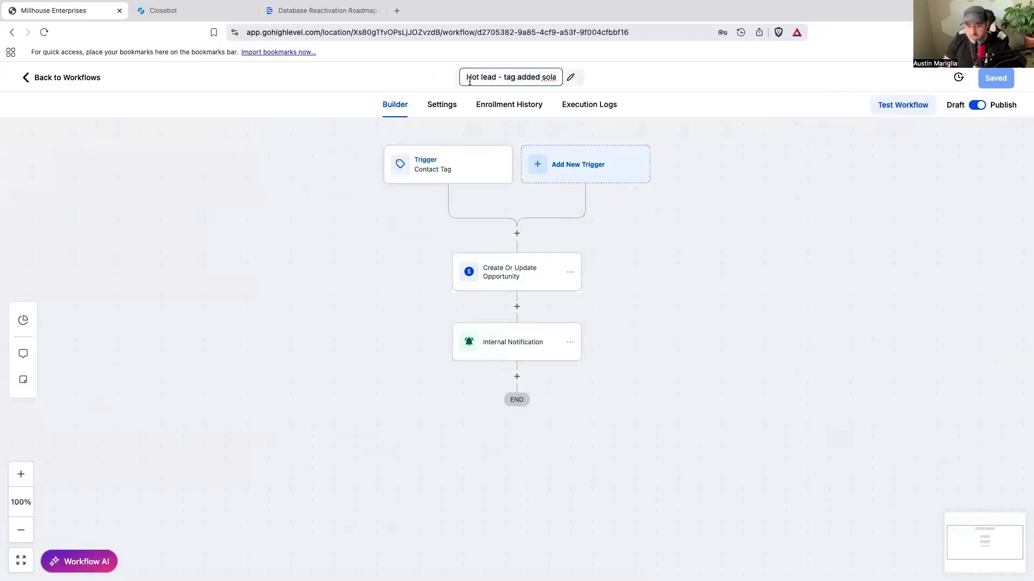
pyautogui.write('3 -')
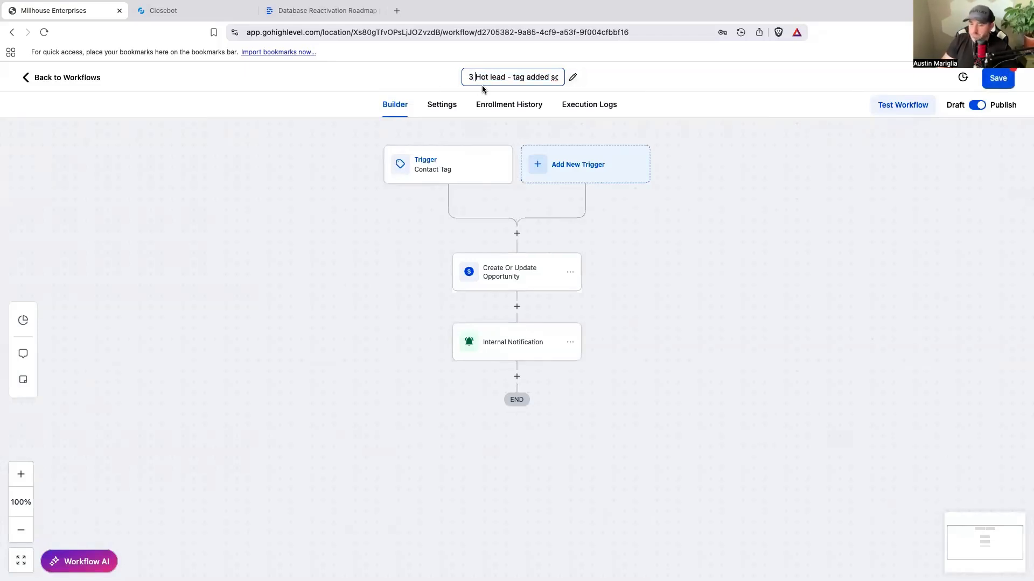
pyautogui.click(989, 85)
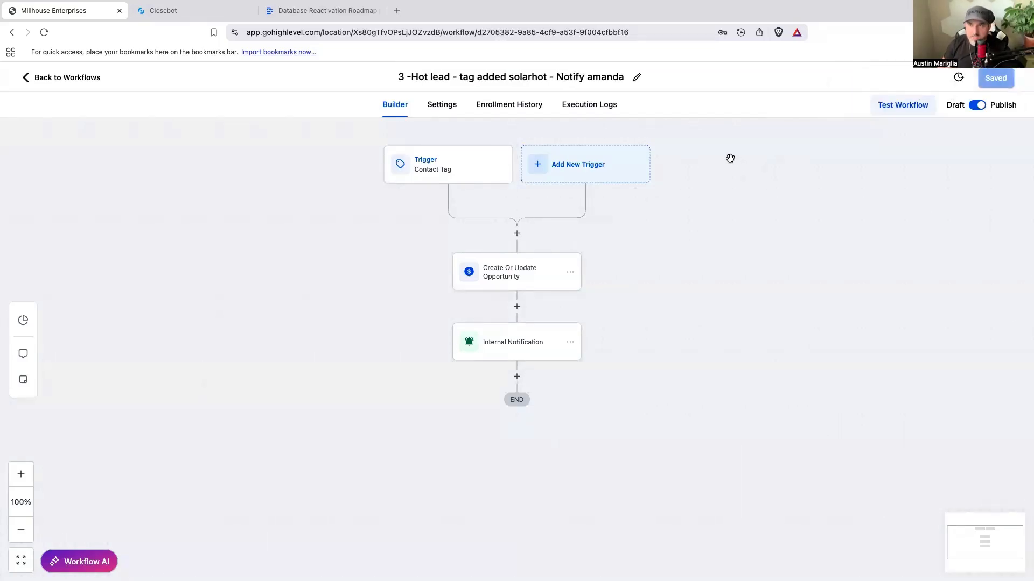
# Step: Check the stages of the Closebot V2 DBR pipeline in Opportunities, and return to the Closebot SMS DBR workflow folder
pyautogui.click(68, 78)
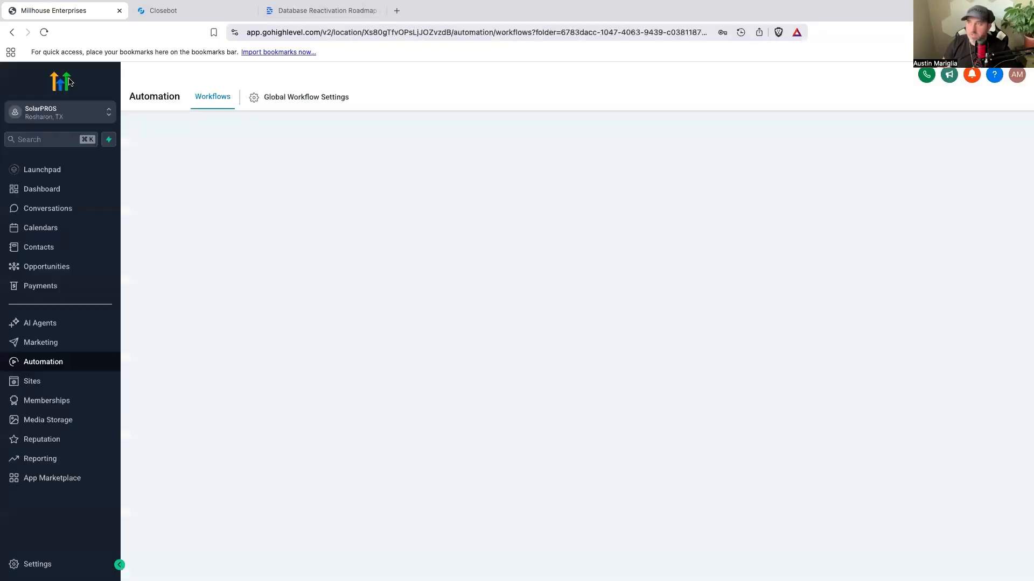
pyautogui.click(61, 272)
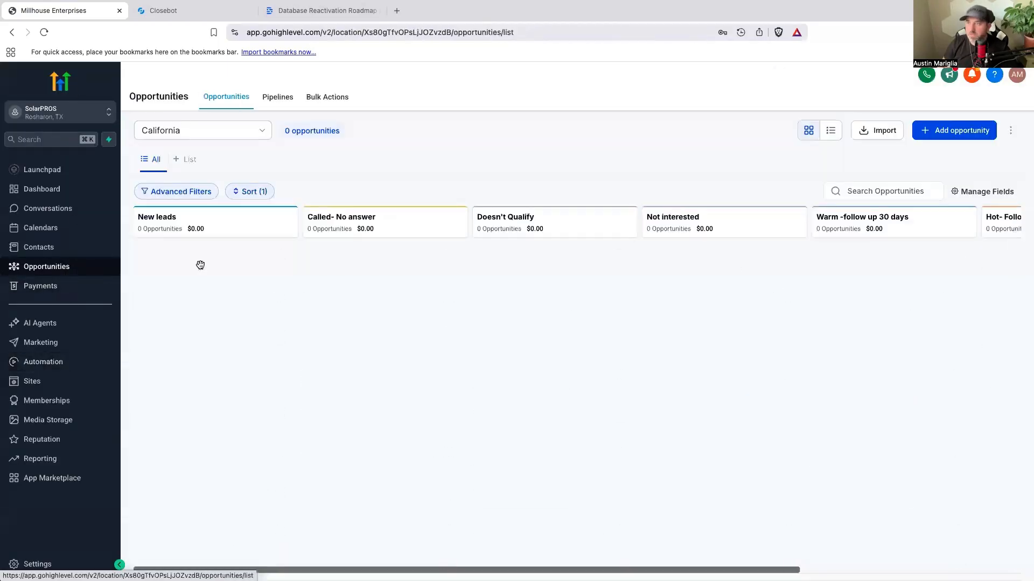
pyautogui.click(219, 136)
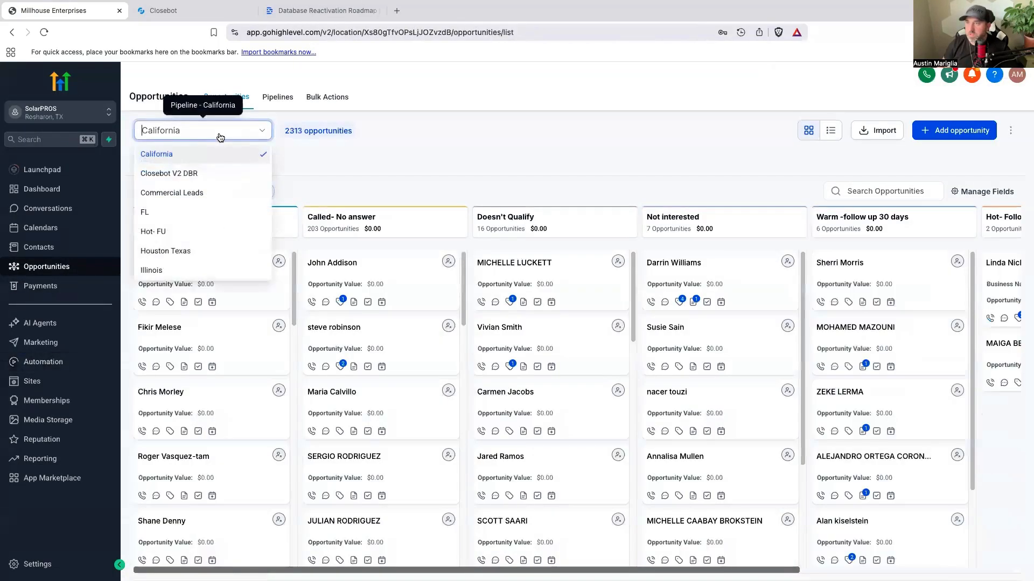
pyautogui.click(214, 172)
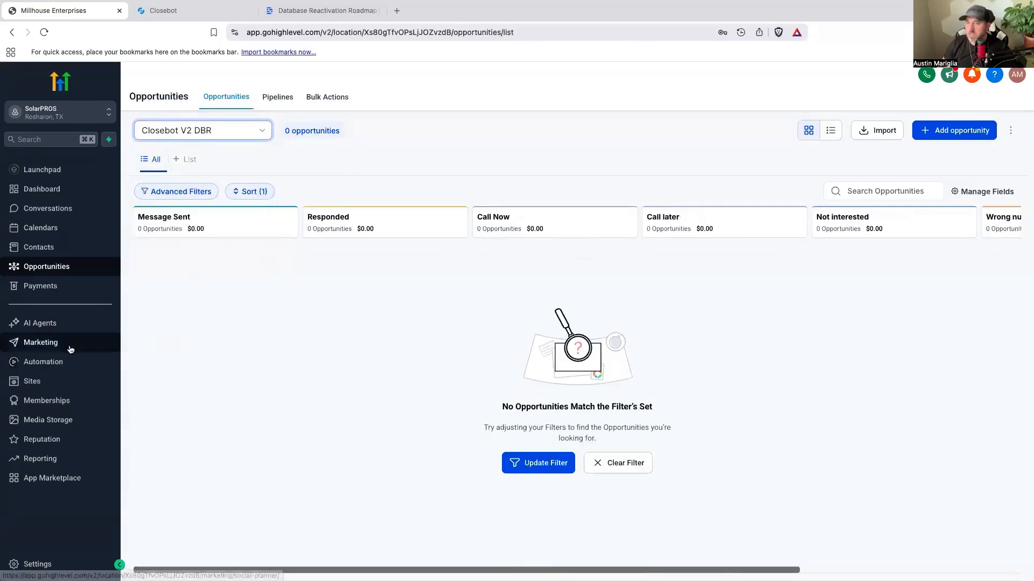
pyautogui.click(56, 363)
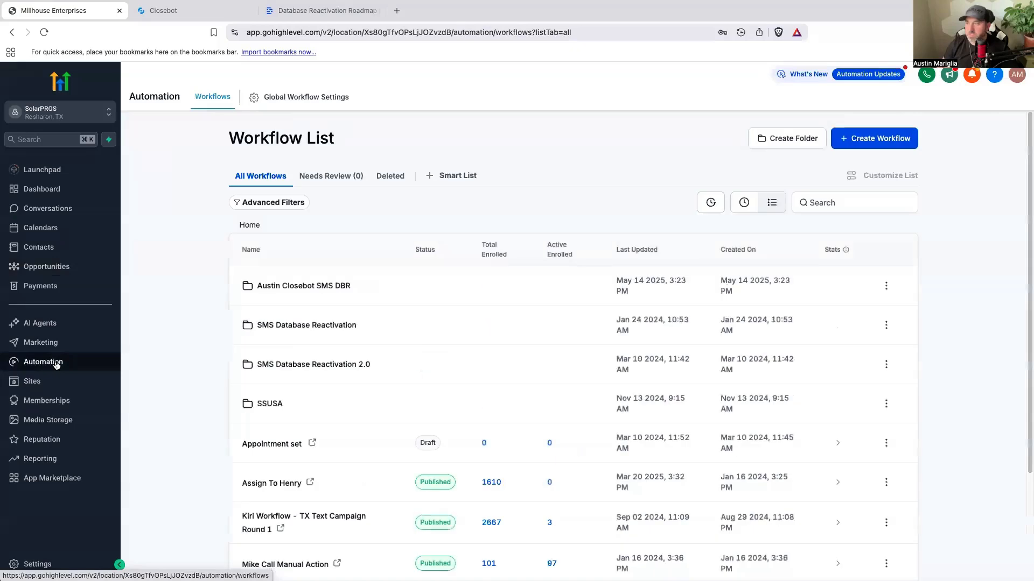
pyautogui.click(334, 286)
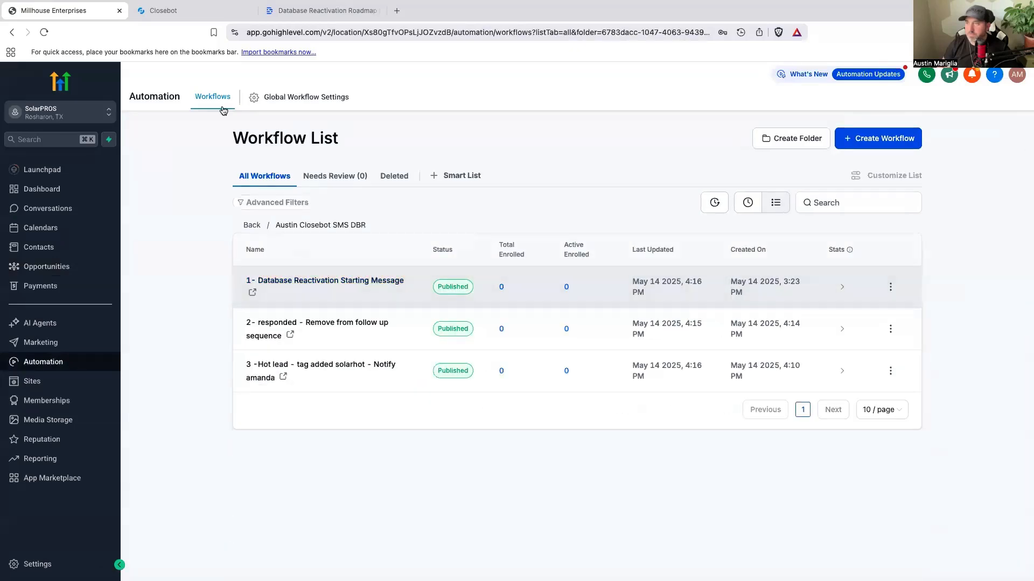
# Step: Switch to CloseBot and copy the futurefollowup tag from the Modify Tags node titled "future follow up"
pyautogui.click(189, 11)
pyautogui.moveTo(259, 275); pyautogui.dragTo(252, 276)
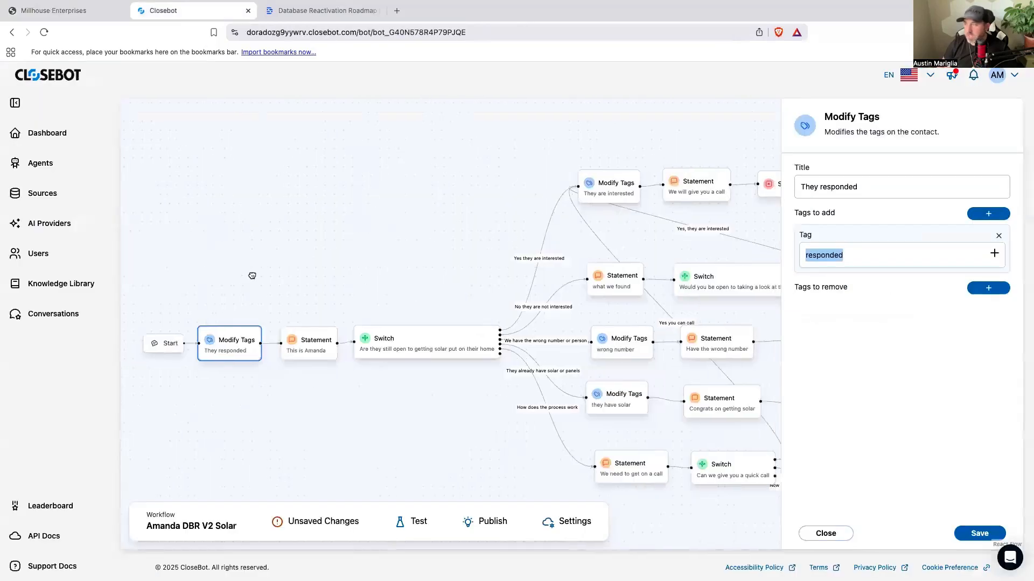
pyautogui.hscroll(10, 252, 276)
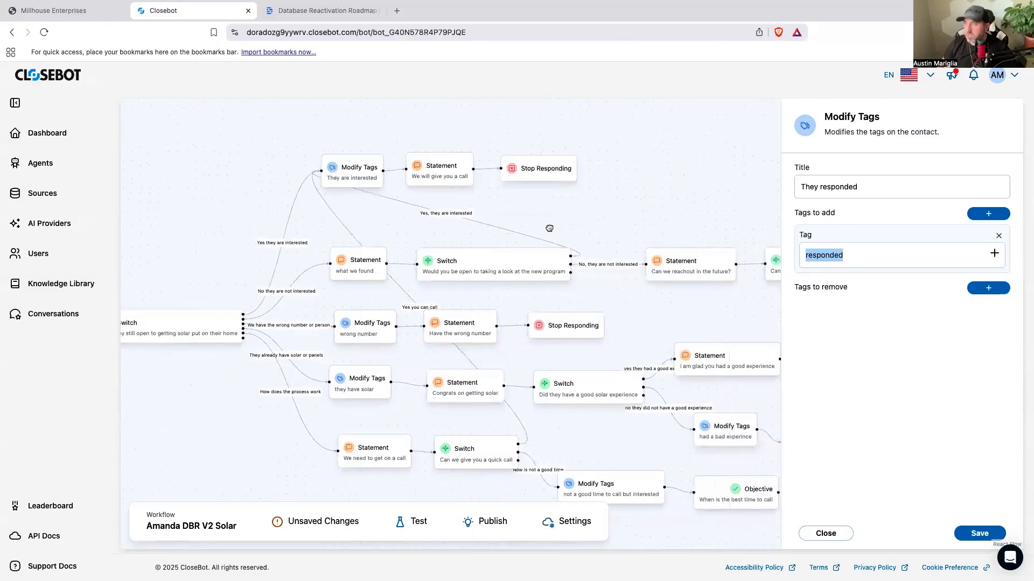
pyautogui.hscroll(8, 549, 228)
pyautogui.hscroll(3, 531, 215)
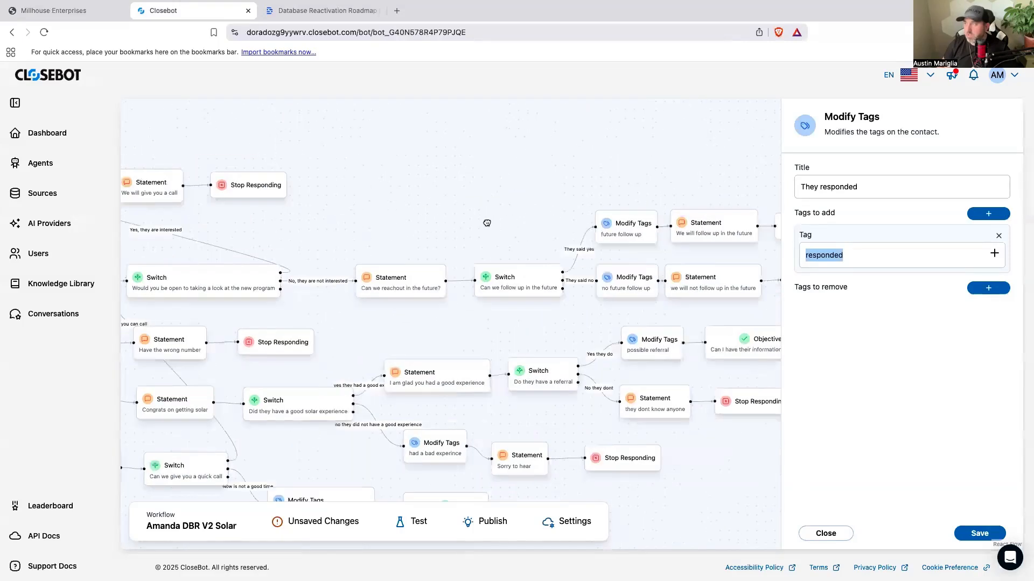
pyautogui.hscroll(1, 487, 223)
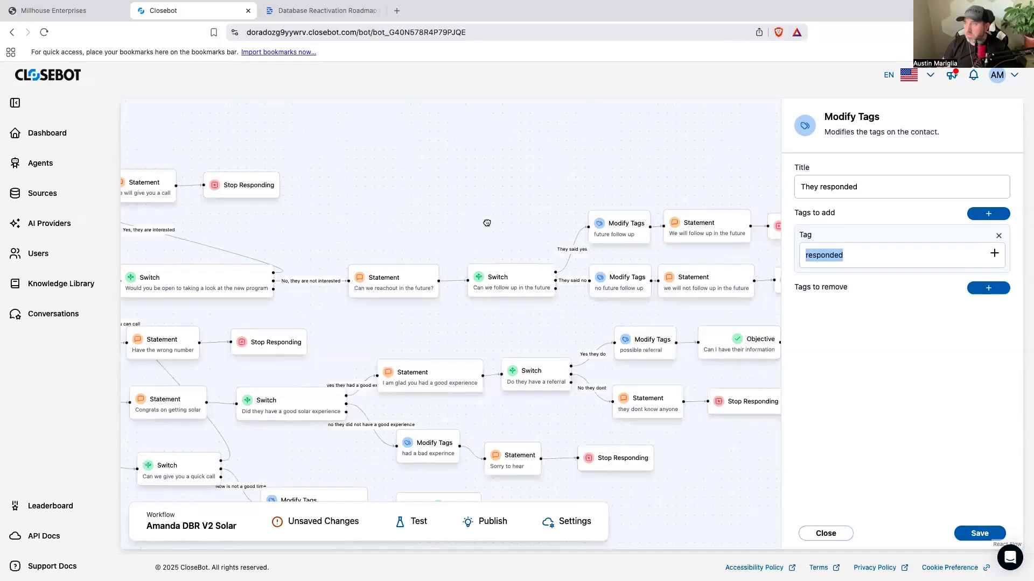
pyautogui.click(552, 222)
pyautogui.click(627, 232)
pyautogui.moveTo(856, 257); pyautogui.dragTo(785, 256)
pyautogui.rightClick(836, 255)
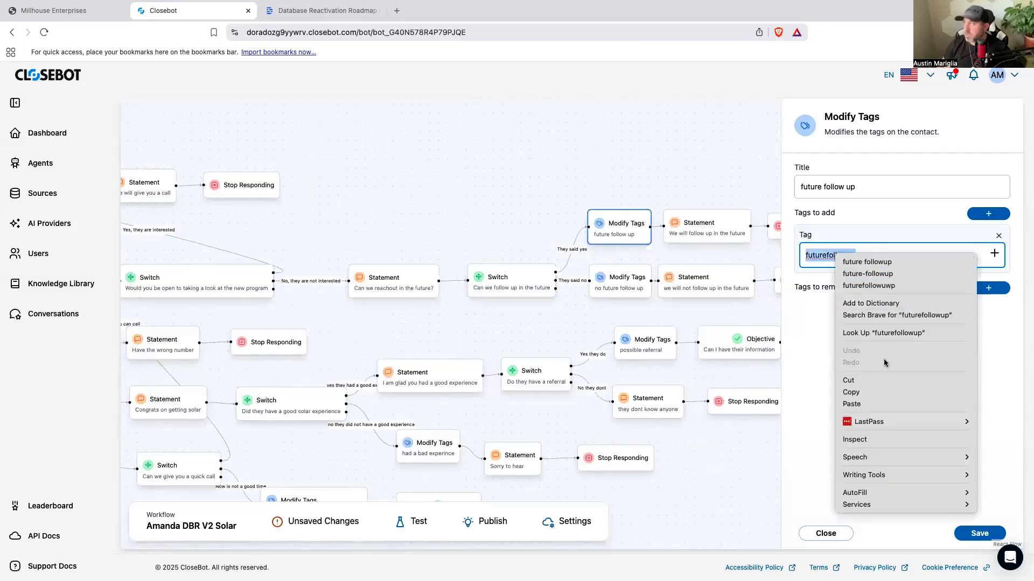
pyautogui.click(850, 392)
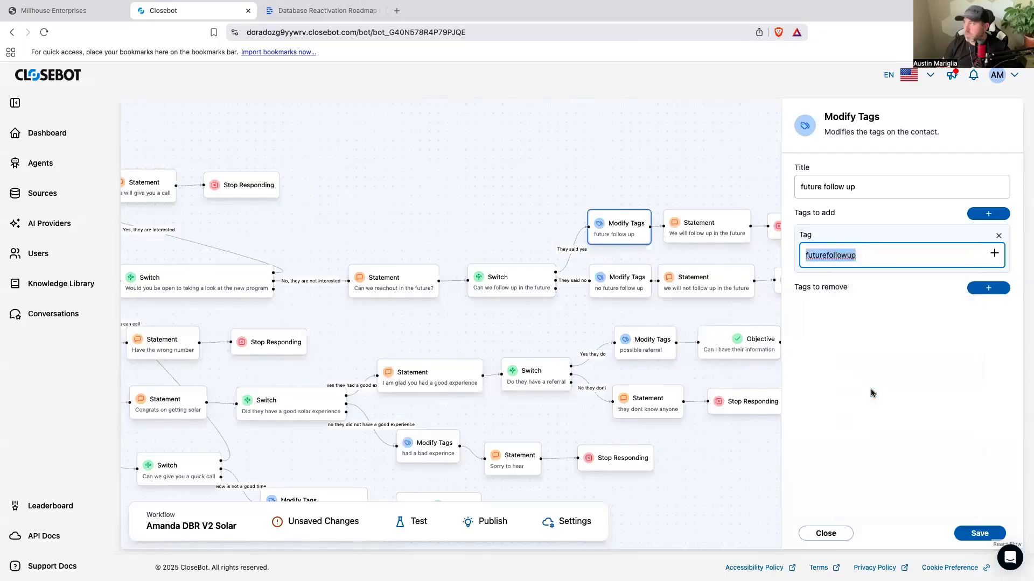
# Step: Examine the flow branches around the future follow up node and their tag nodes
pyautogui.hscroll(-10, 457, 222)
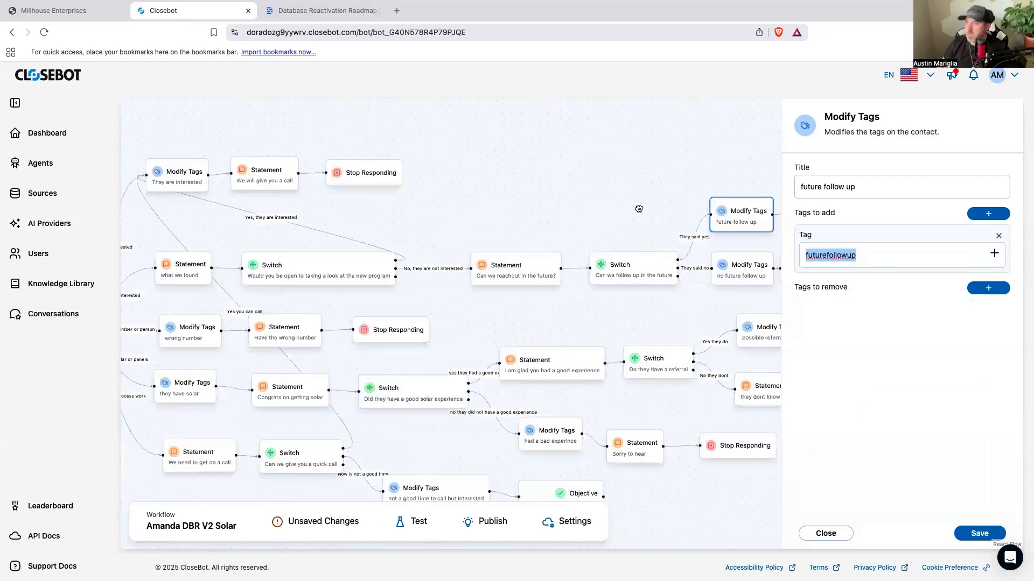
pyautogui.hscroll(3, 672, 209)
pyautogui.moveTo(604, 186); pyautogui.dragTo(489, 176)
pyautogui.hscroll(2, 477, 206)
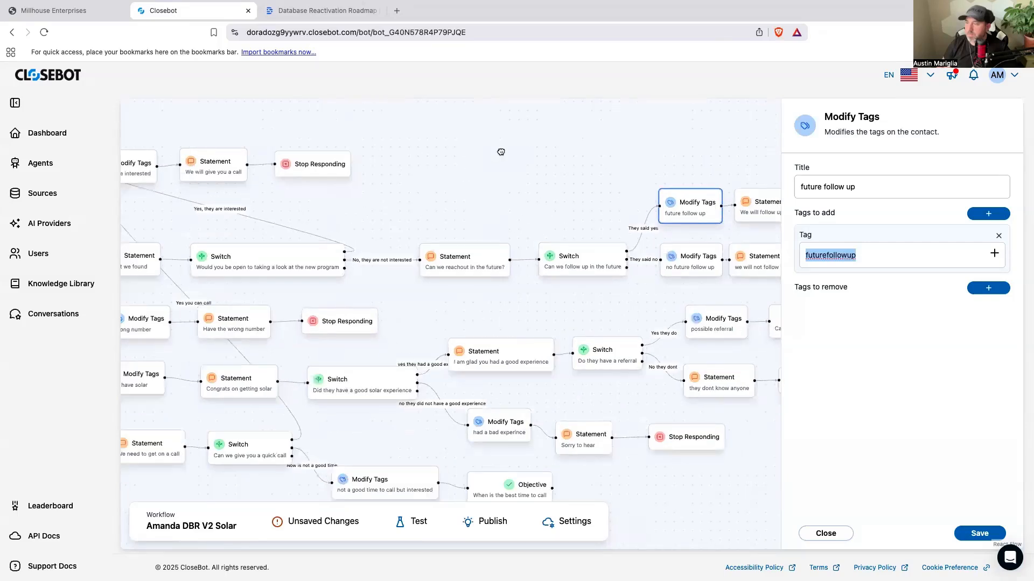
pyautogui.scroll(-3, 500, 152)
pyautogui.hscroll(-1, 501, 152)
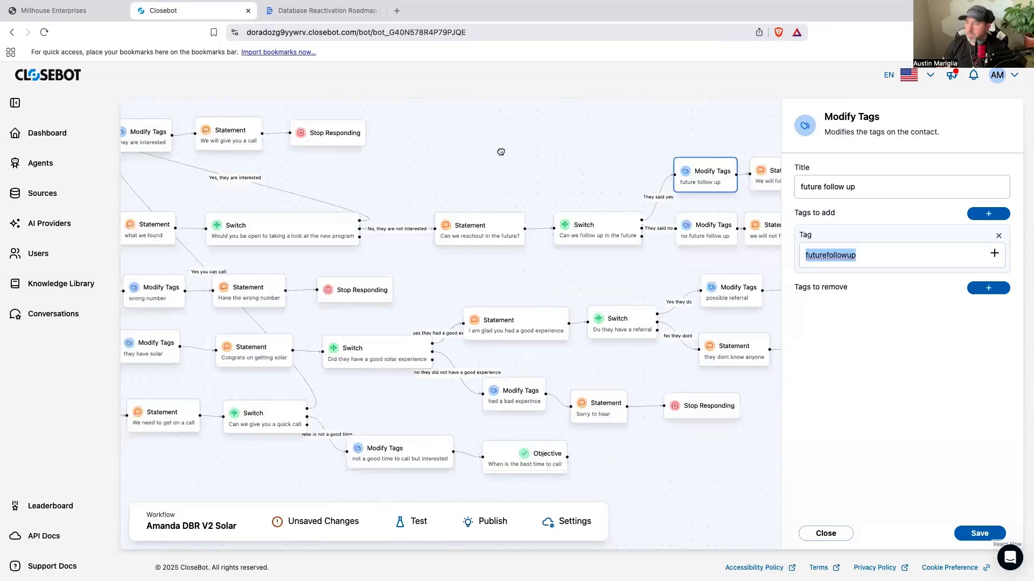
pyautogui.scroll(3, 503, 159)
pyautogui.hscroll(-1, 503, 160)
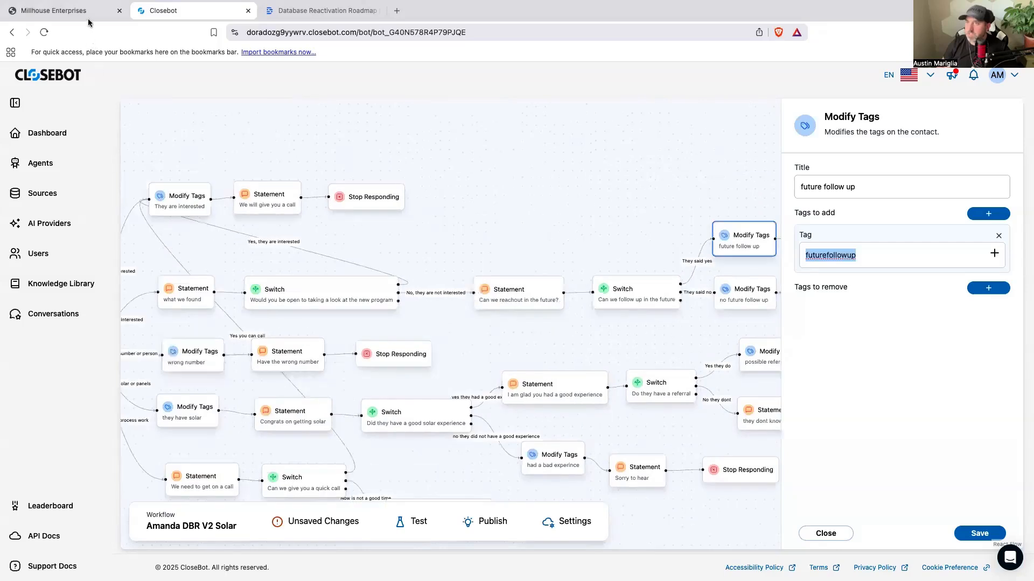
# Step: Switch to GoHighLevel, open the Closebot V2 DBR pipeline for editing and add a stage named "Future Follow Up Ok"
pyautogui.click(86, 11)
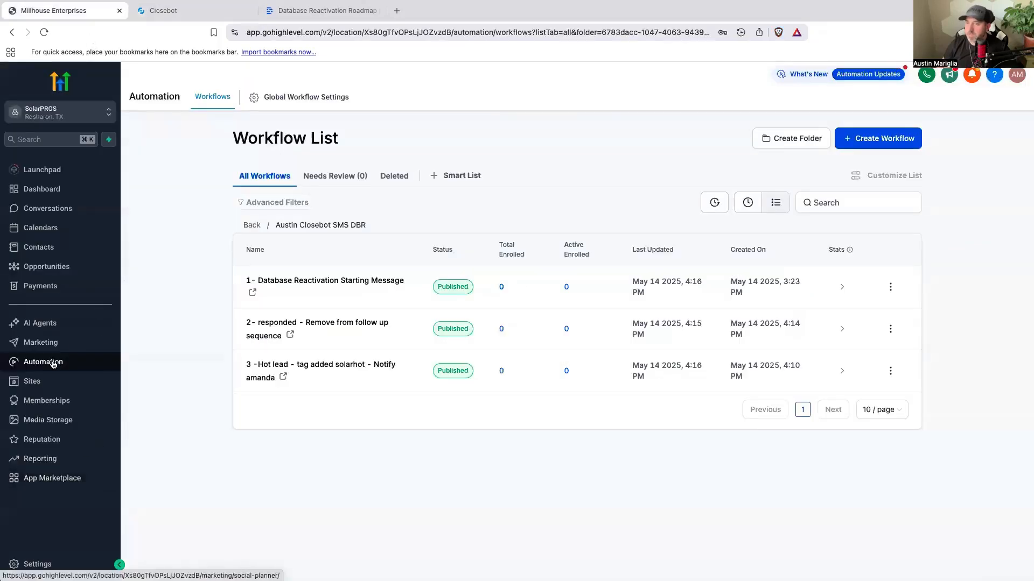
pyautogui.click(61, 271)
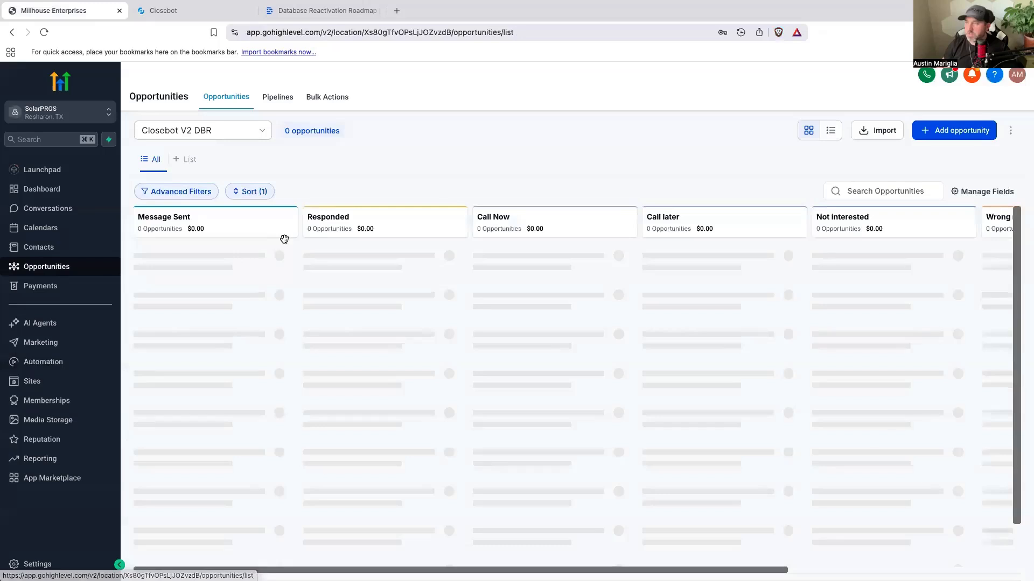
pyautogui.click(280, 100)
pyautogui.click(935, 226)
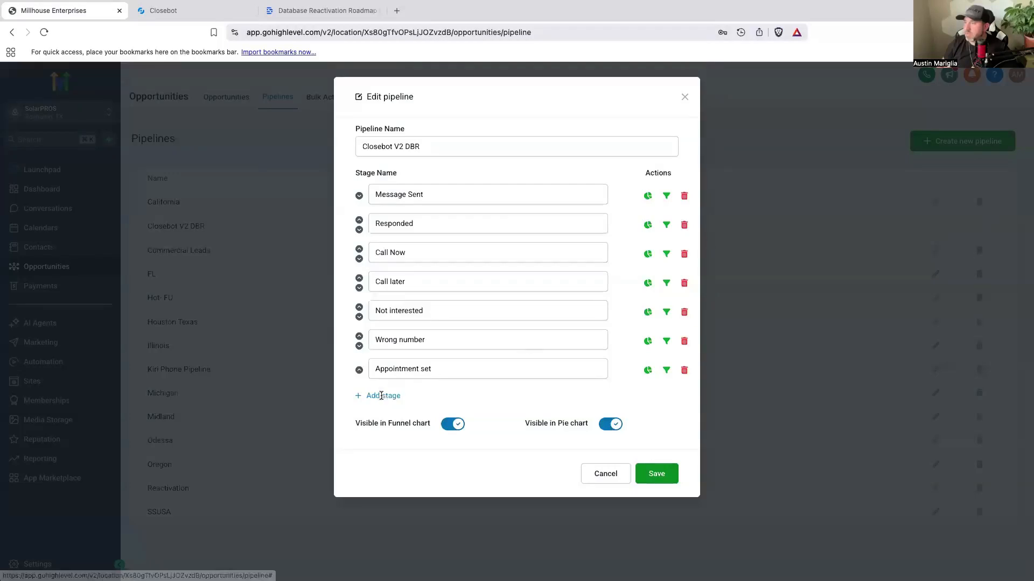
pyautogui.click(382, 396)
pyautogui.write('Future Follow Up Ok')
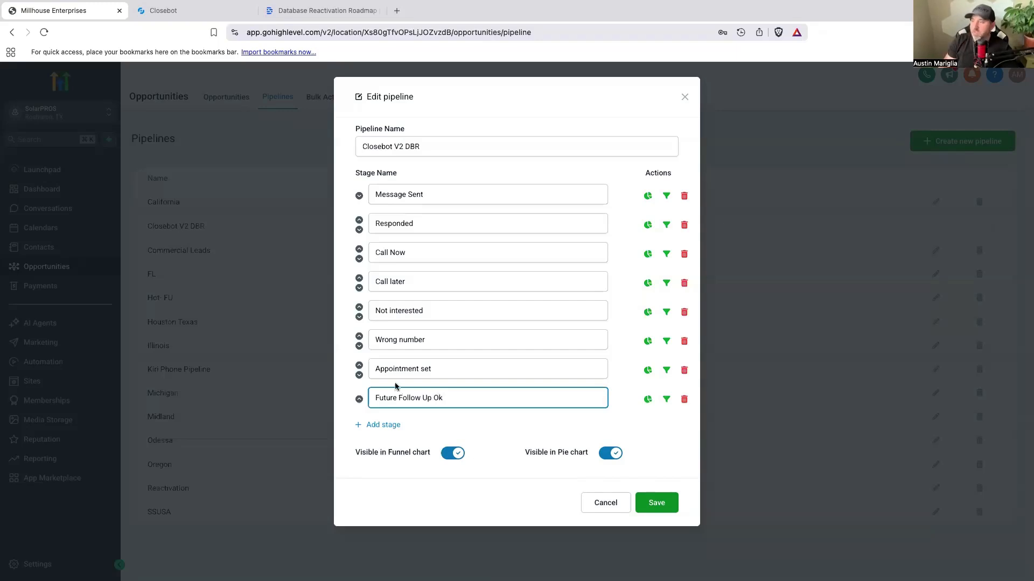
# Step: Move the Future Follow Up Ok stage up between Call later and Not interested, and save the pipeline
pyautogui.click(358, 400)
pyautogui.click(359, 366)
pyautogui.click(360, 337)
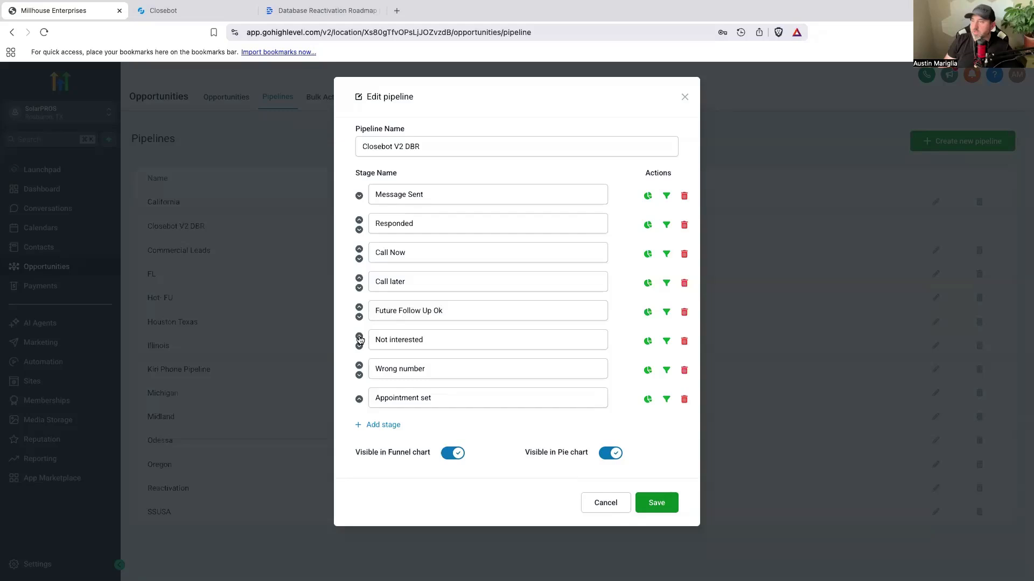
pyautogui.click(666, 510)
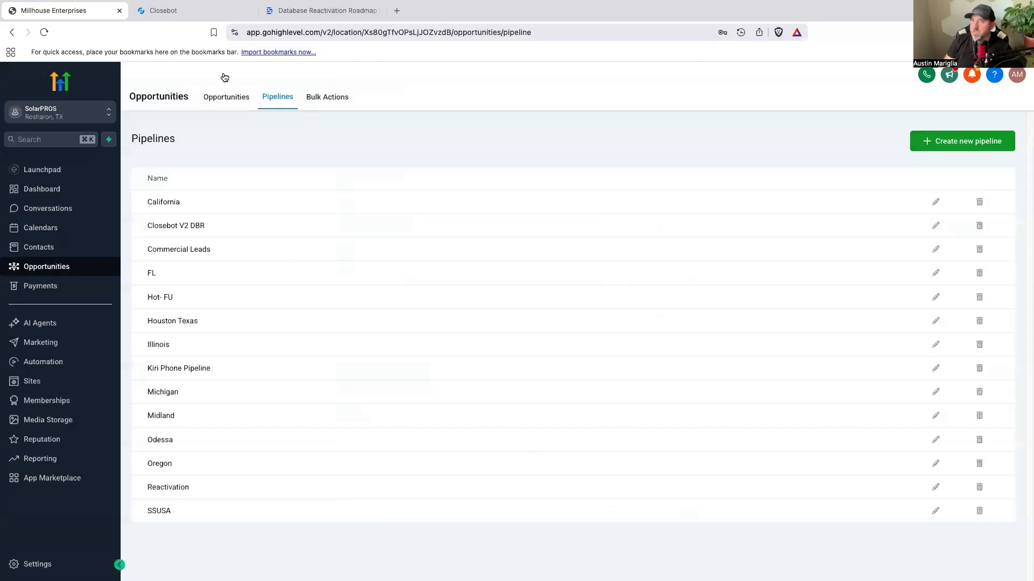
# Step: Switch to CloseBot and copy the futurefollowup tag again from the future follow up node
pyautogui.click(188, 16)
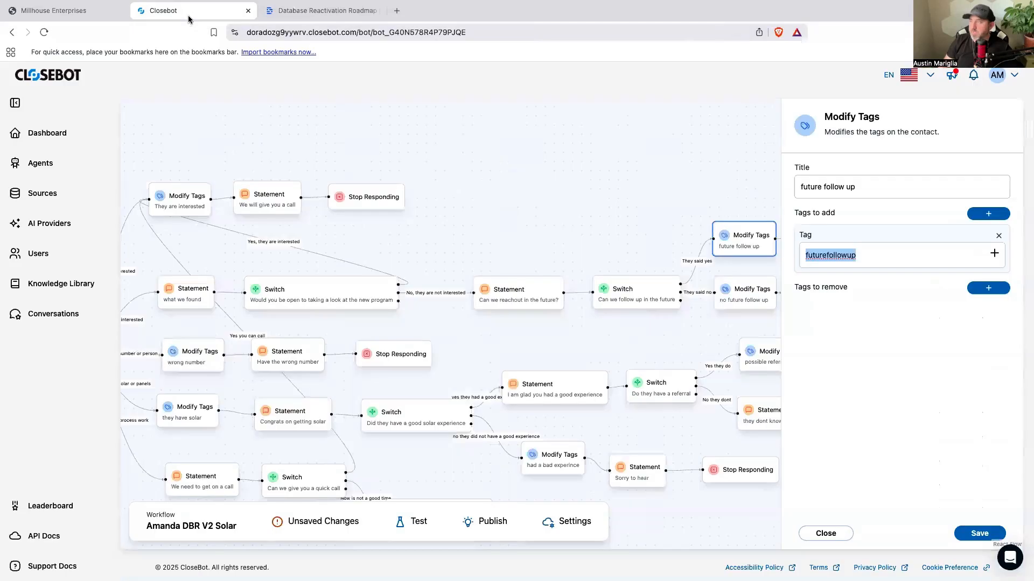
pyautogui.rightClick(825, 252)
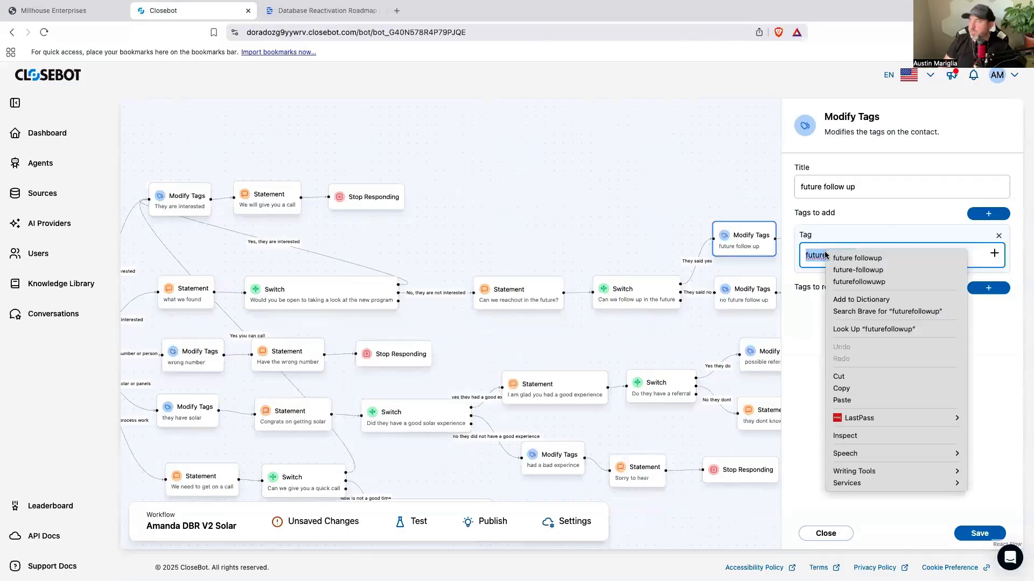
pyautogui.click(854, 388)
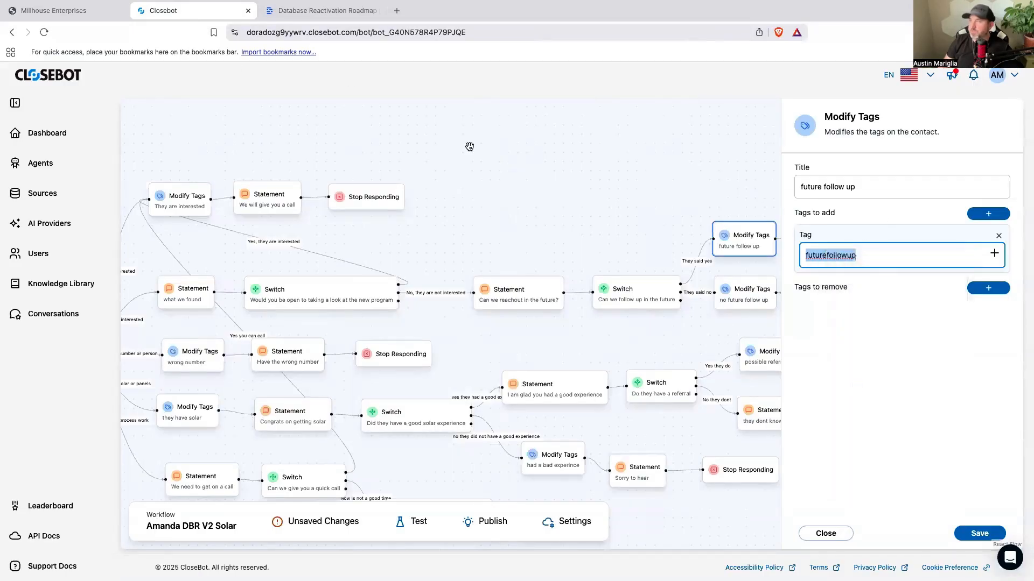
# Step: Switch to GoHighLevel and start a new workflow from scratch in the Closebot SMS DBR automation folder
pyautogui.click(88, 11)
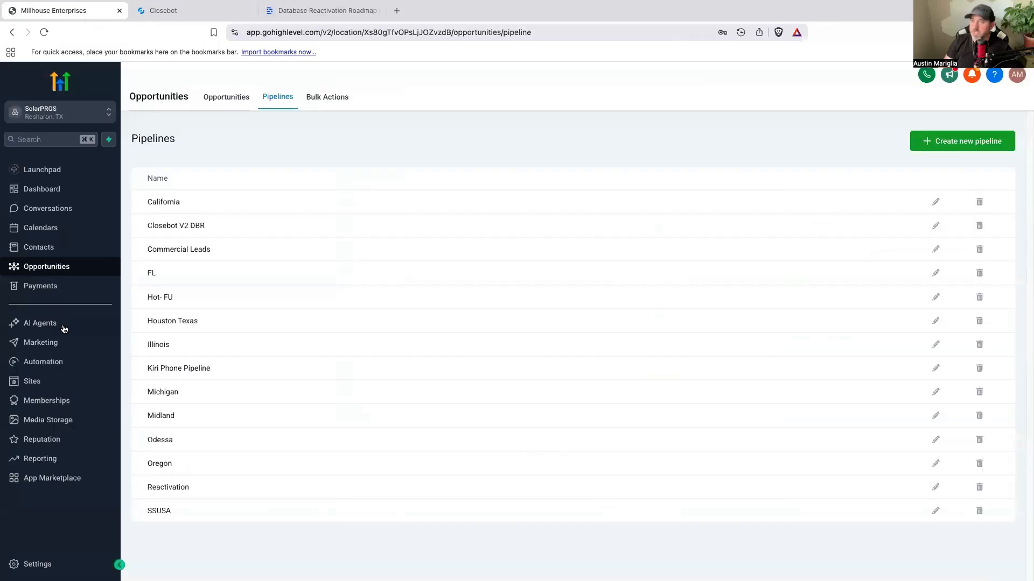
pyautogui.click(50, 367)
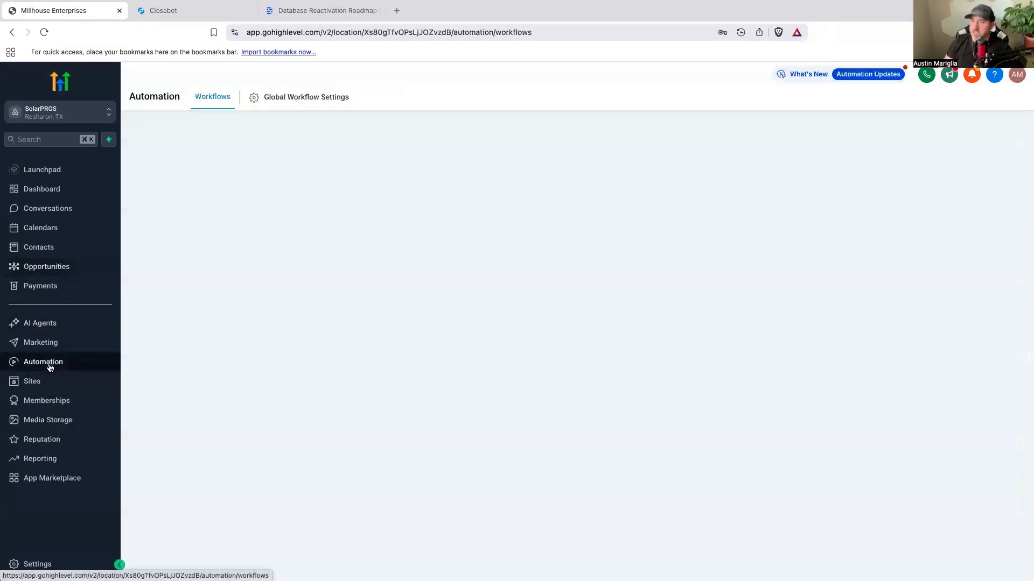
pyautogui.click(286, 286)
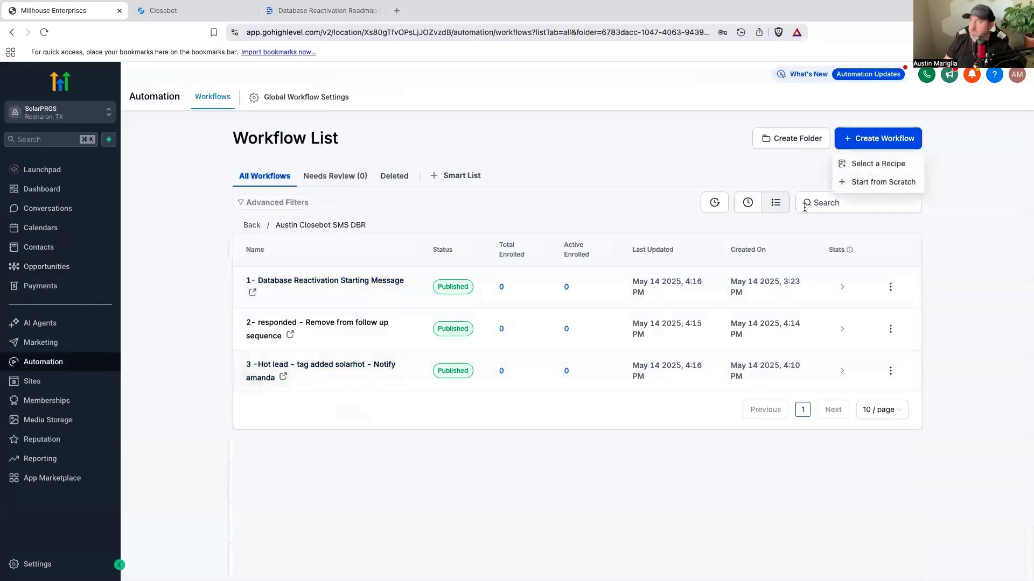
pyautogui.click(861, 183)
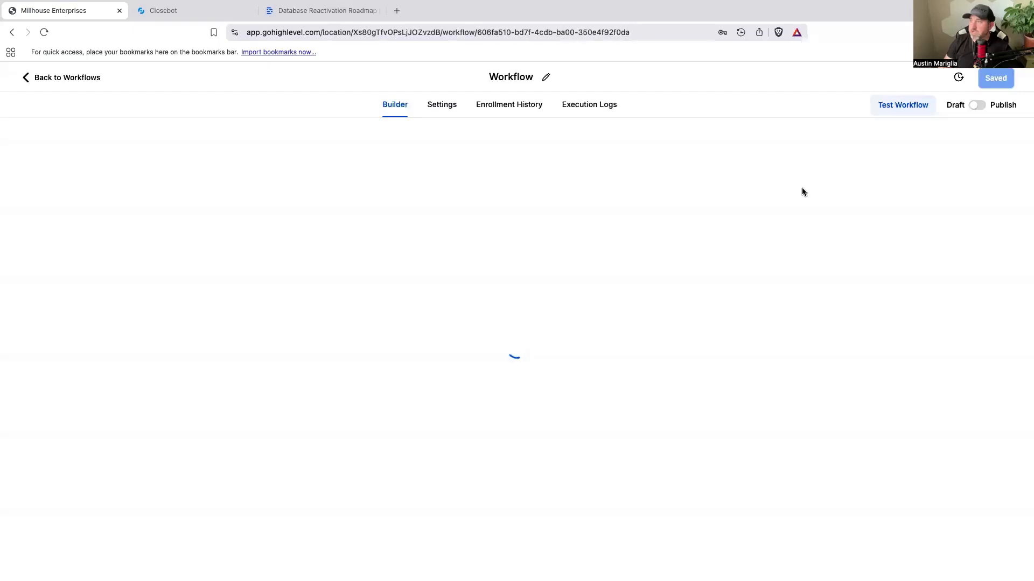
# Step: Name the workflow "4 - Add tag futurefollowup - add to pipeline future follow up ok"
pyautogui.click(535, 81)
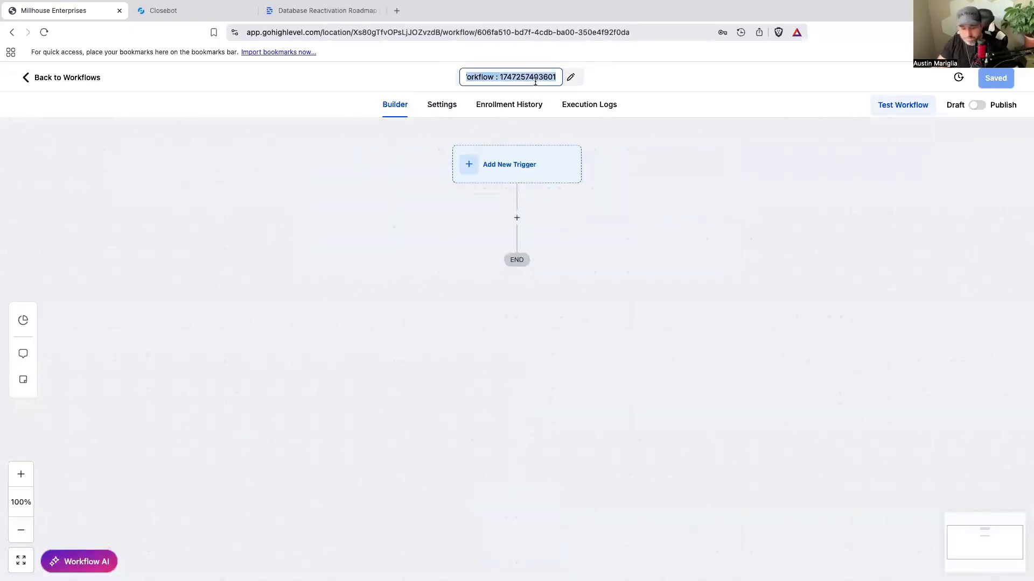
pyautogui.write('4 - Add')
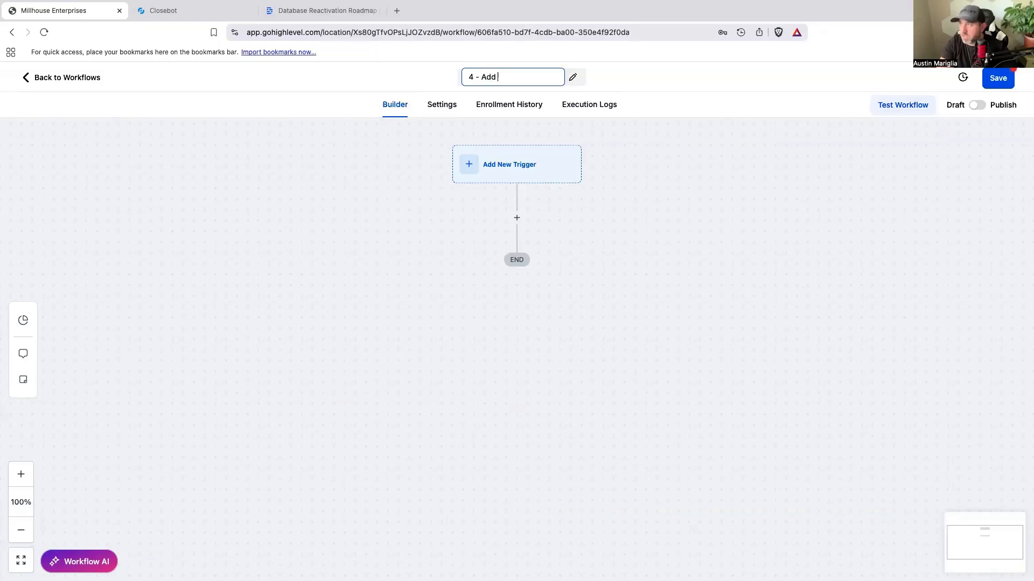
pyautogui.write(' tag')
pyautogui.press('super+v')
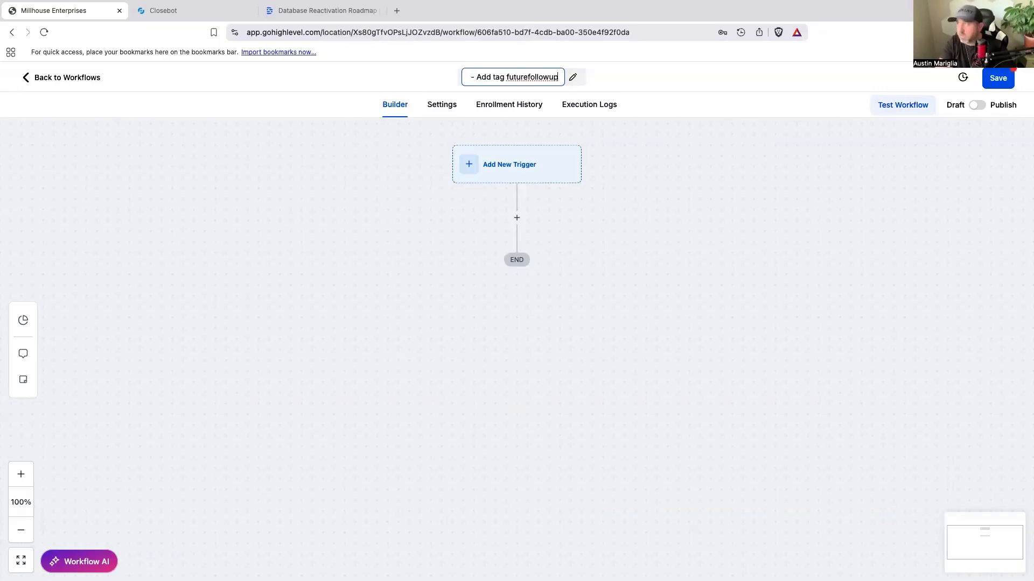
pyautogui.write('- ad')
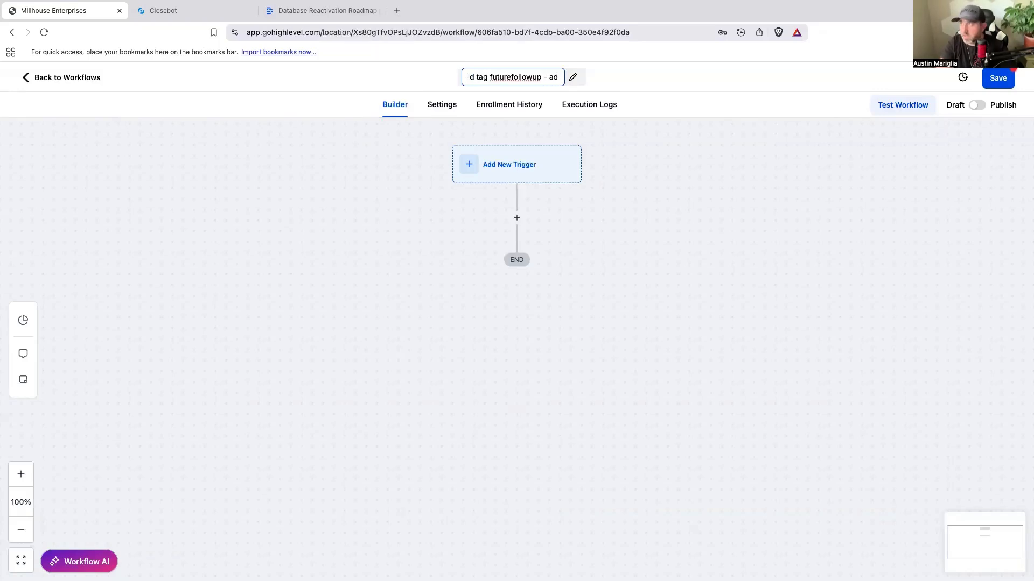
pyautogui.write('d to pipel')
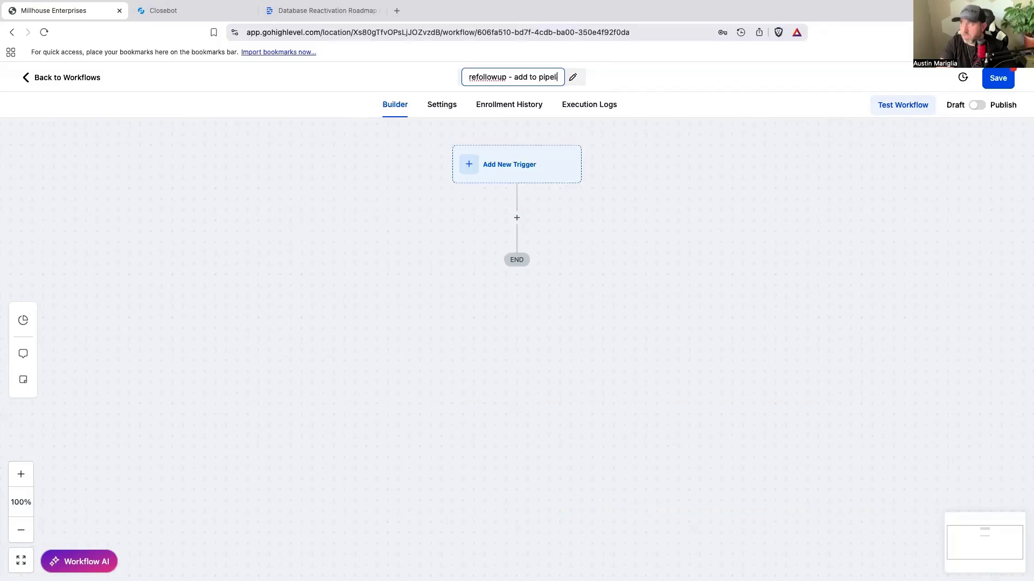
pyautogui.write('ine future follo')
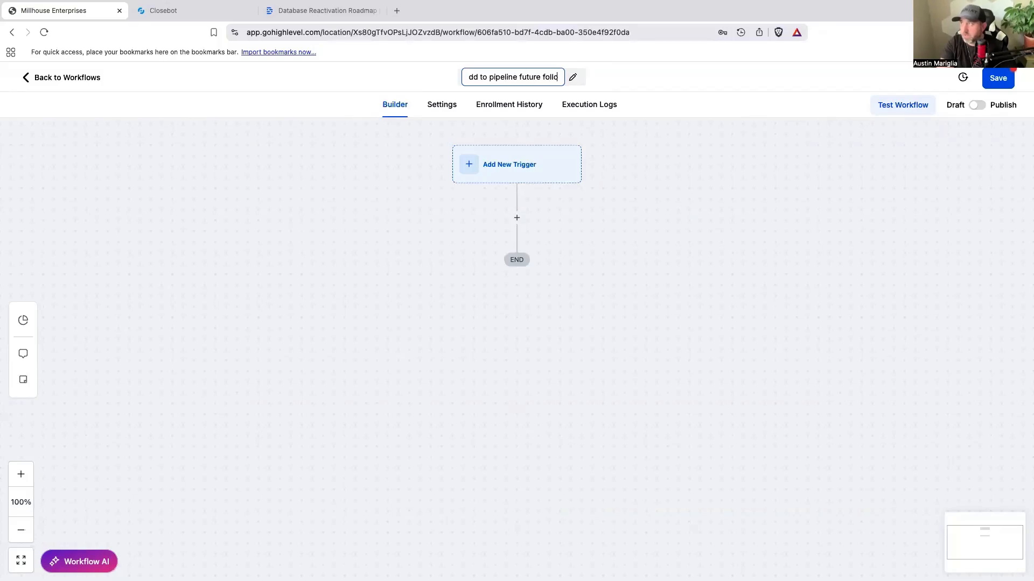
pyautogui.write('w up ok')
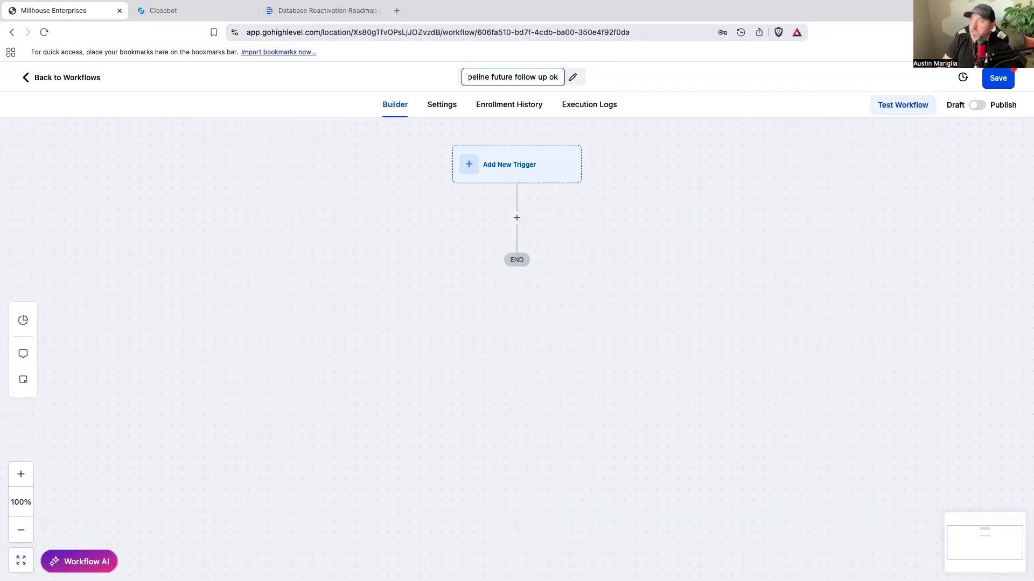
pyautogui.press('Return')
# Step: Add an Add Contact Tag action with the tag futurefollowup, named "Add Tag futurefollowup", and save it
pyautogui.click(517, 217)
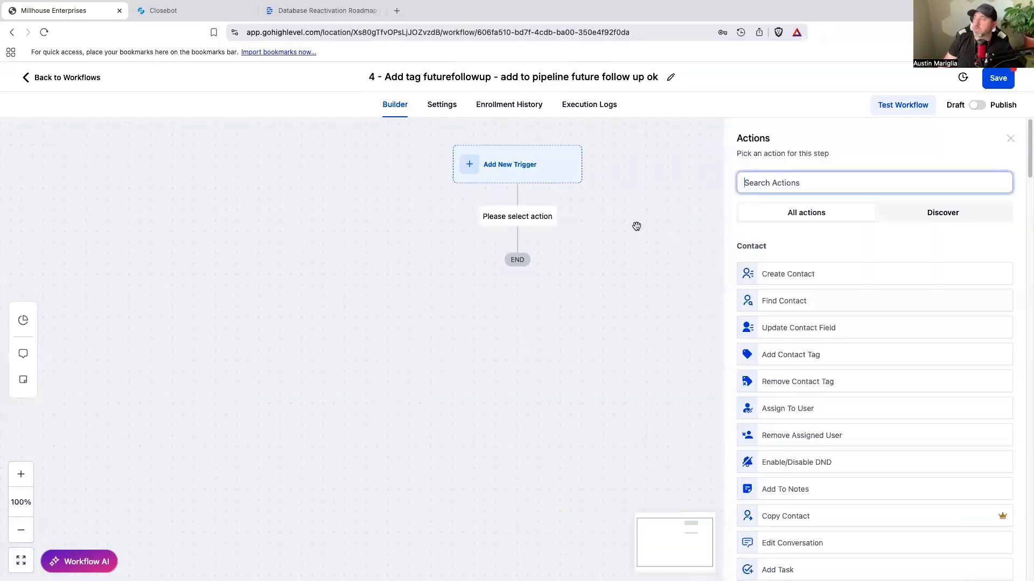
pyautogui.click(792, 269)
pyautogui.click(778, 250)
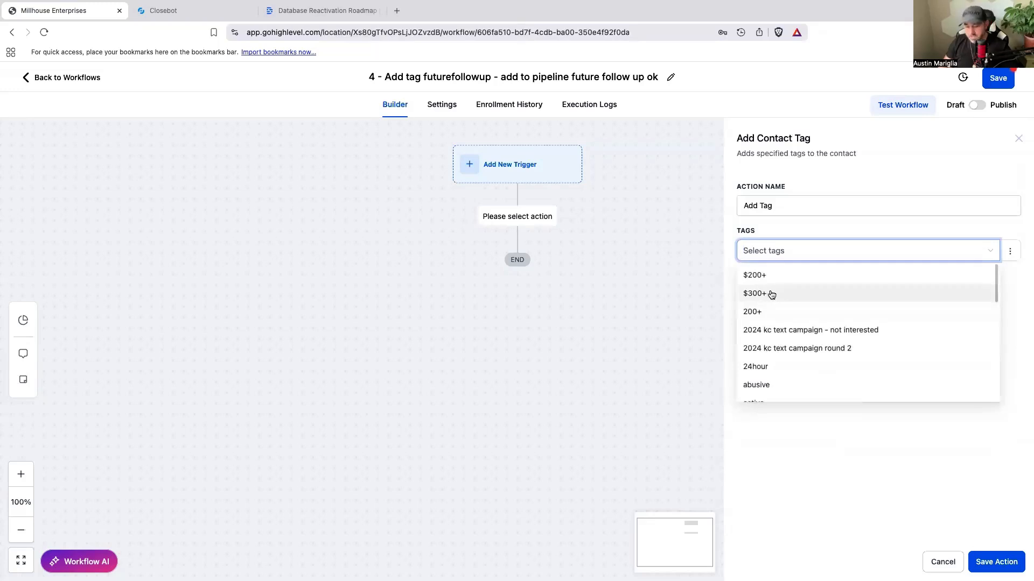
pyautogui.press('super+v')
pyautogui.click(786, 327)
pyautogui.click(784, 205)
pyautogui.press('super+v')
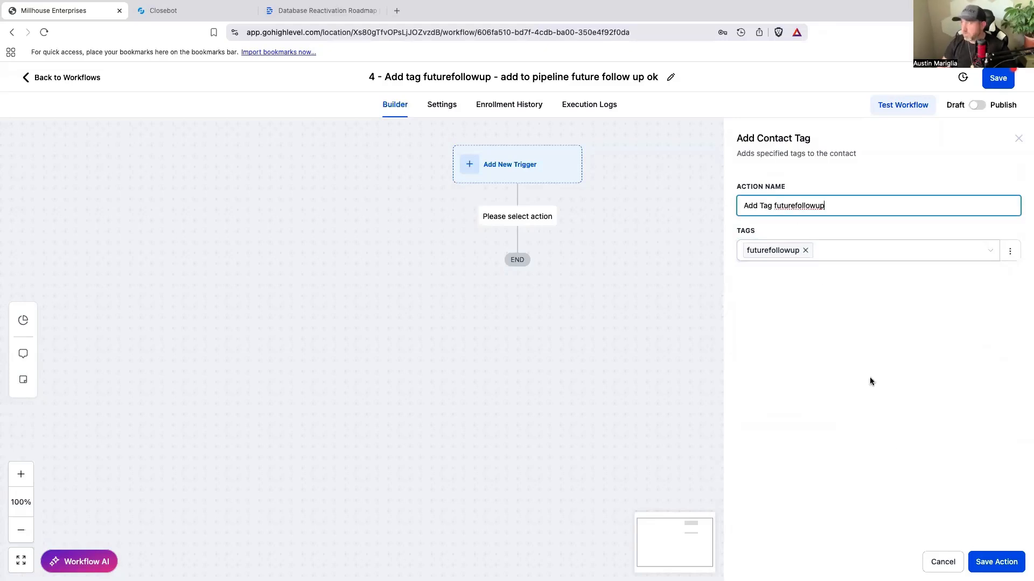
pyautogui.click(985, 561)
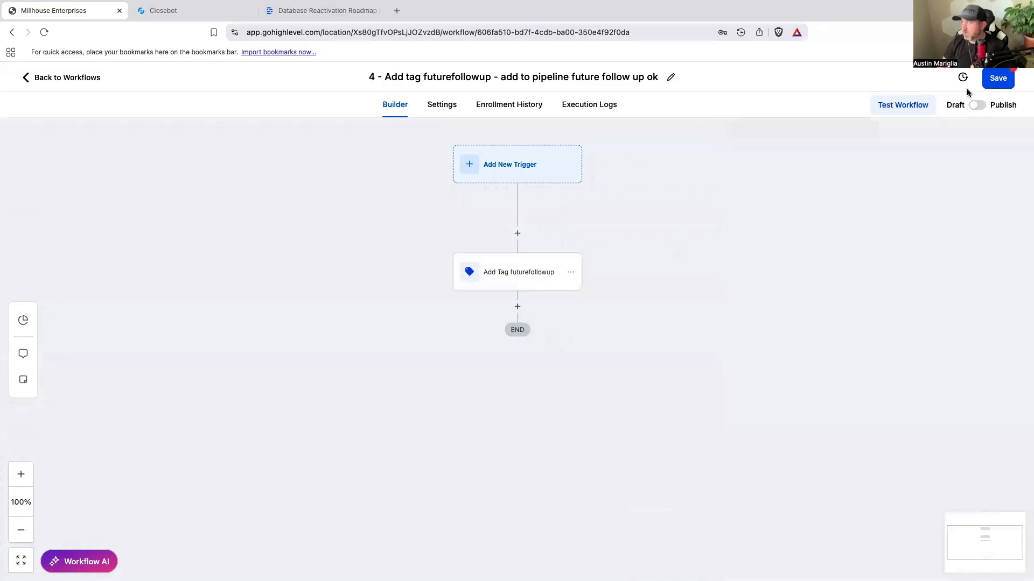
# Step: Add a Create Or Update Opportunity action for pipeline Closebot V2 DBR, stage Future Follow Up Ok, and publish and save the workflow
pyautogui.click(517, 306)
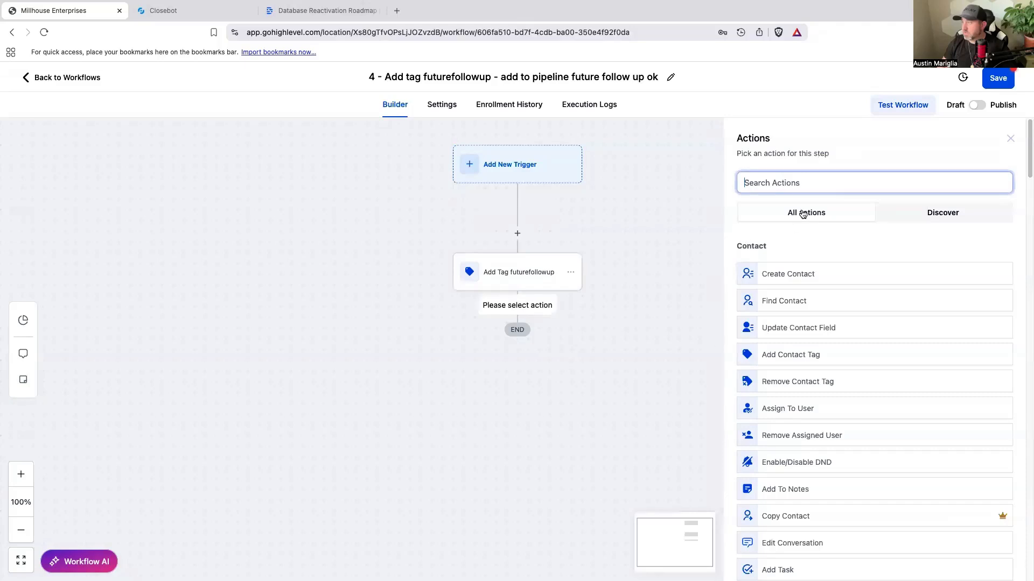
pyautogui.write('op')
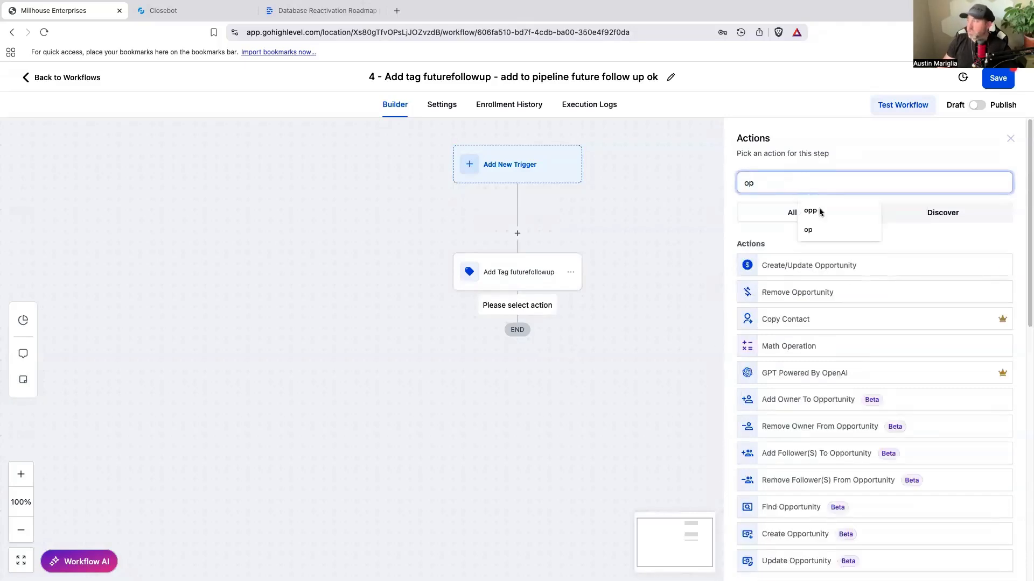
pyautogui.click(845, 268)
pyautogui.click(738, 314)
pyautogui.click(732, 380)
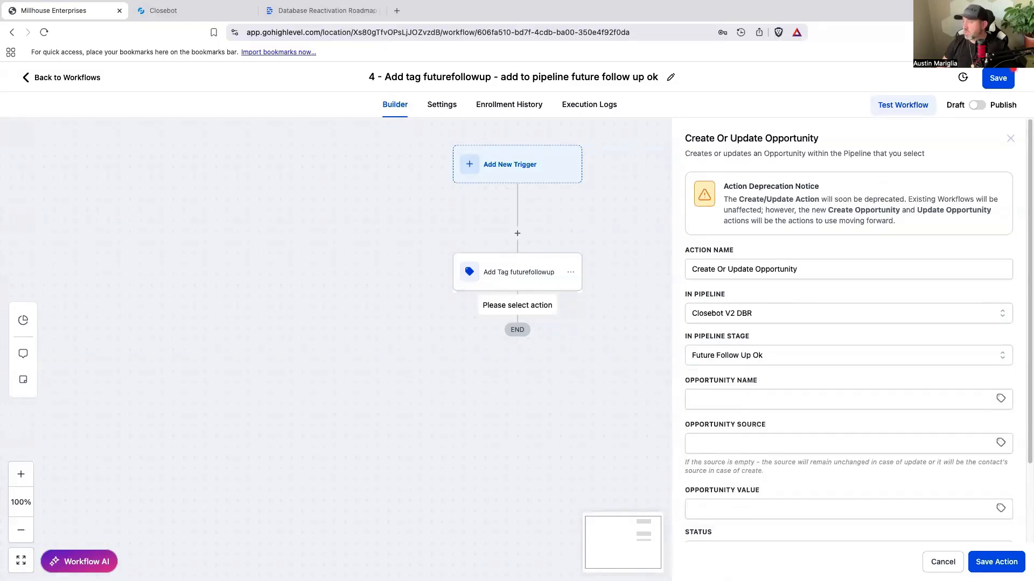
pyautogui.click(983, 562)
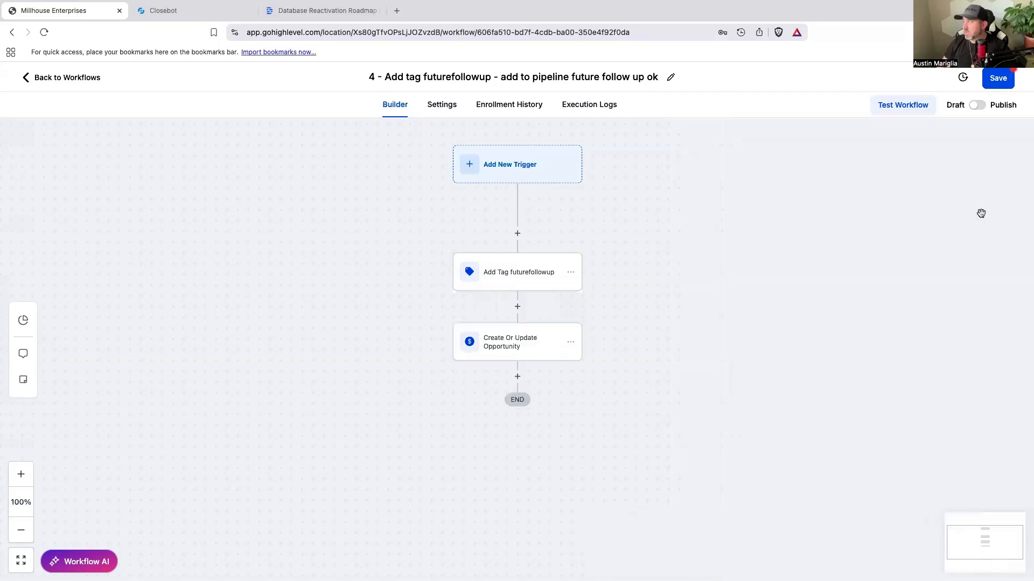
pyautogui.click(977, 106)
pyautogui.click(997, 78)
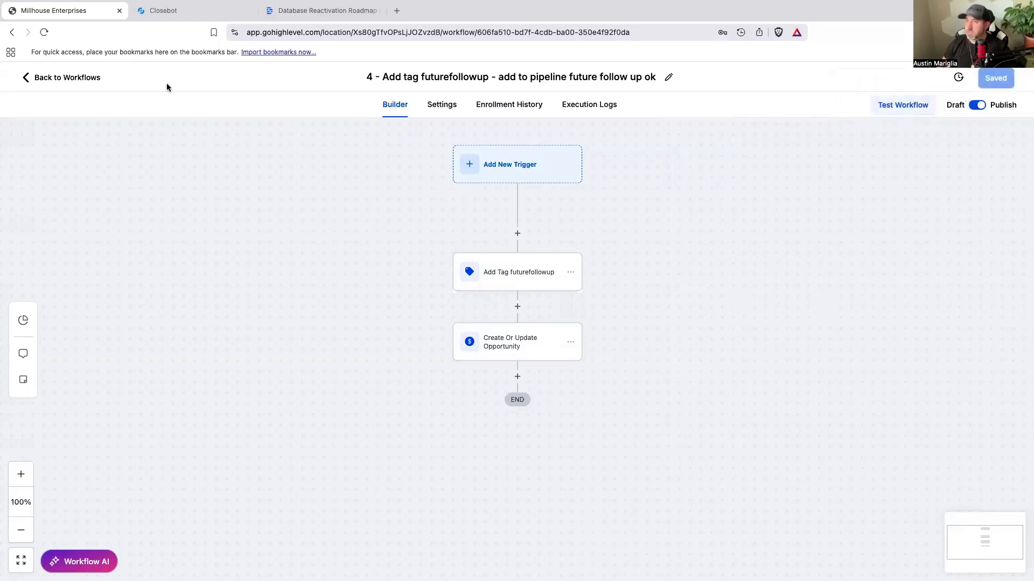
# Step: Switch to CloseBot and copy the nofuturefollowup tag from the Modify Tags node titled "no future follow up"
pyautogui.click(184, 15)
pyautogui.moveTo(486, 205); pyautogui.dragTo(372, 169)
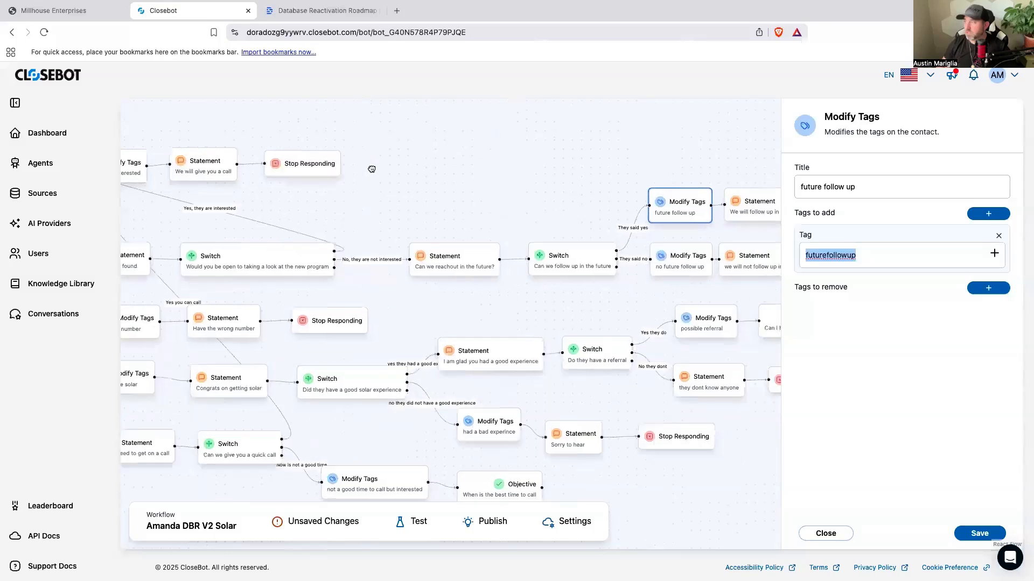
pyautogui.click(618, 259)
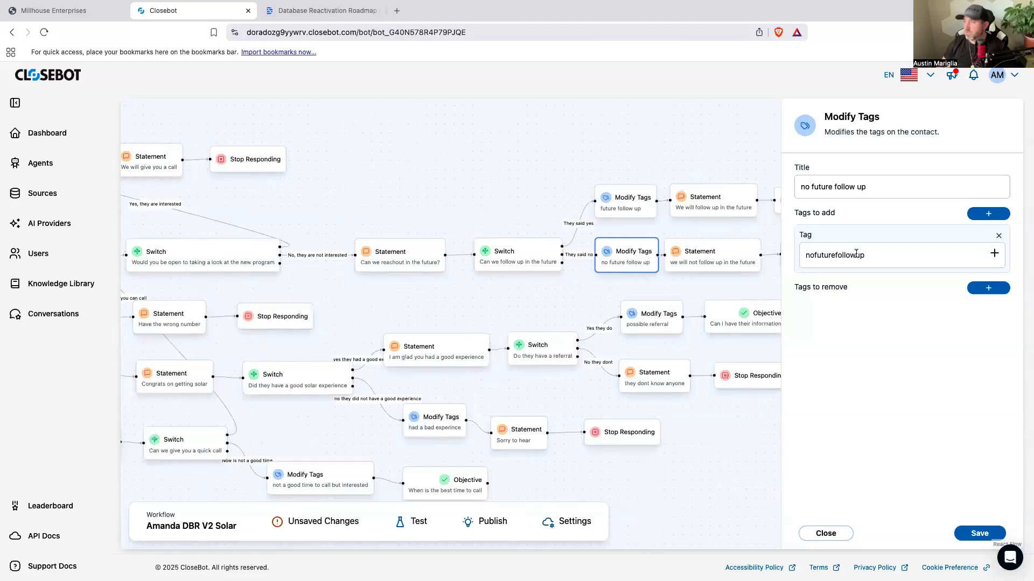
pyautogui.moveTo(862, 256); pyautogui.dragTo(808, 253)
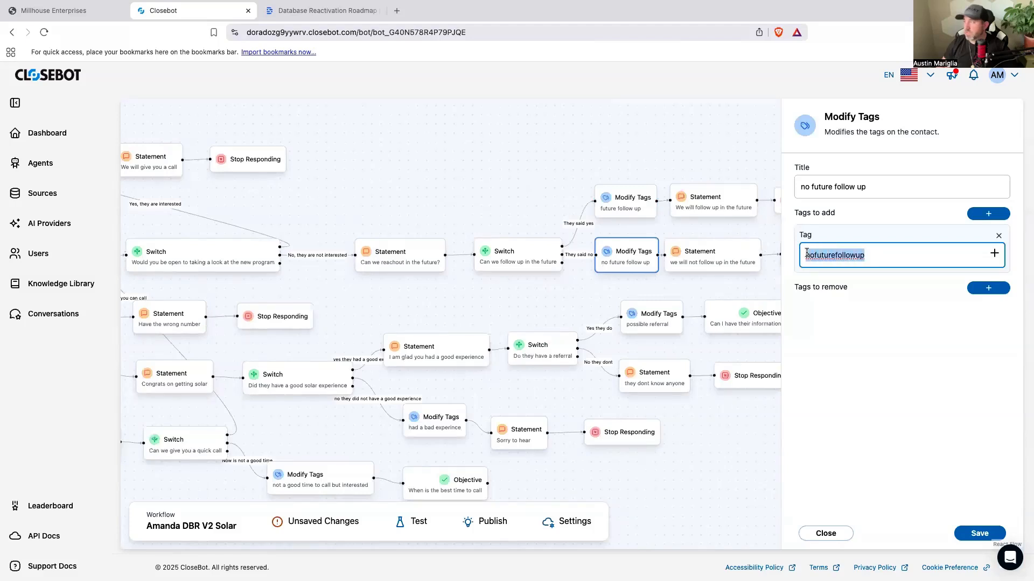
pyautogui.rightClick(807, 253)
pyautogui.click(837, 347)
pyautogui.moveTo(432, 150); pyautogui.dragTo(617, 148)
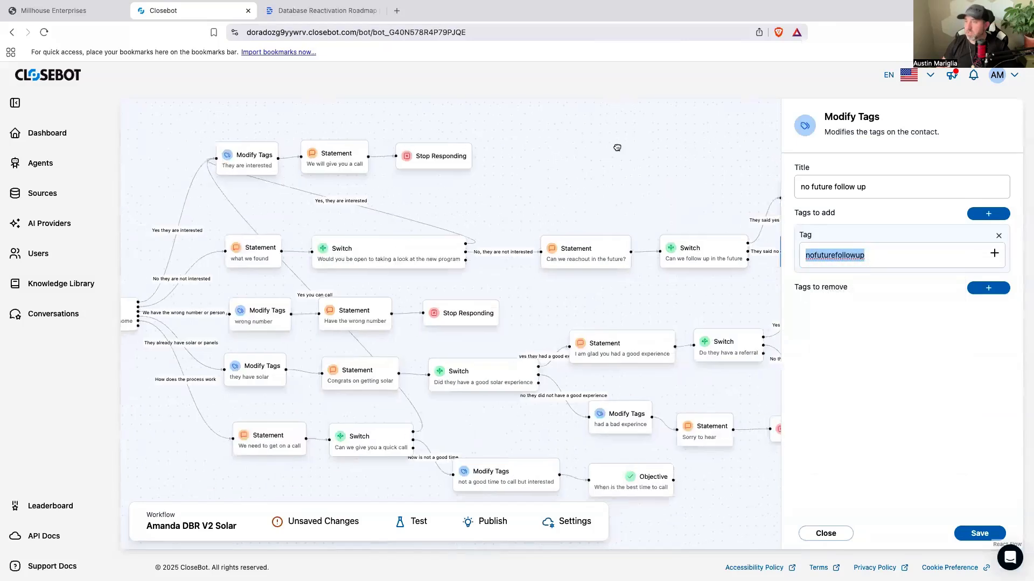
# Step: Switch to GoHighLevel and create a workflow named "5 - add tag nofuturefollowup - add to pipline not interesteed"
pyautogui.click(74, 13)
pyautogui.write('-')
pyautogui.write(' add tag nofuturefollowup')
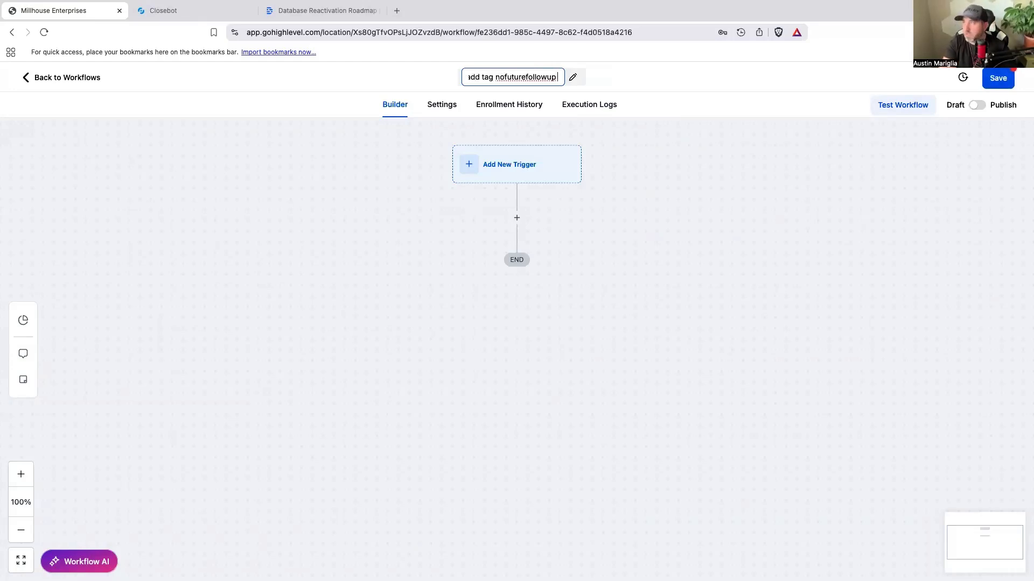
pyautogui.write(' - ad')
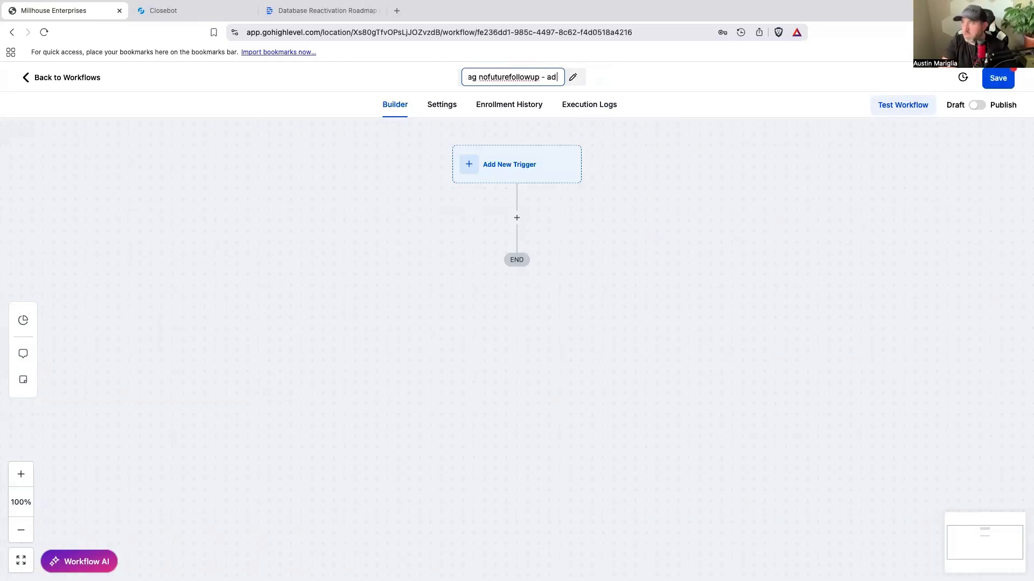
pyautogui.write('d to pipl')
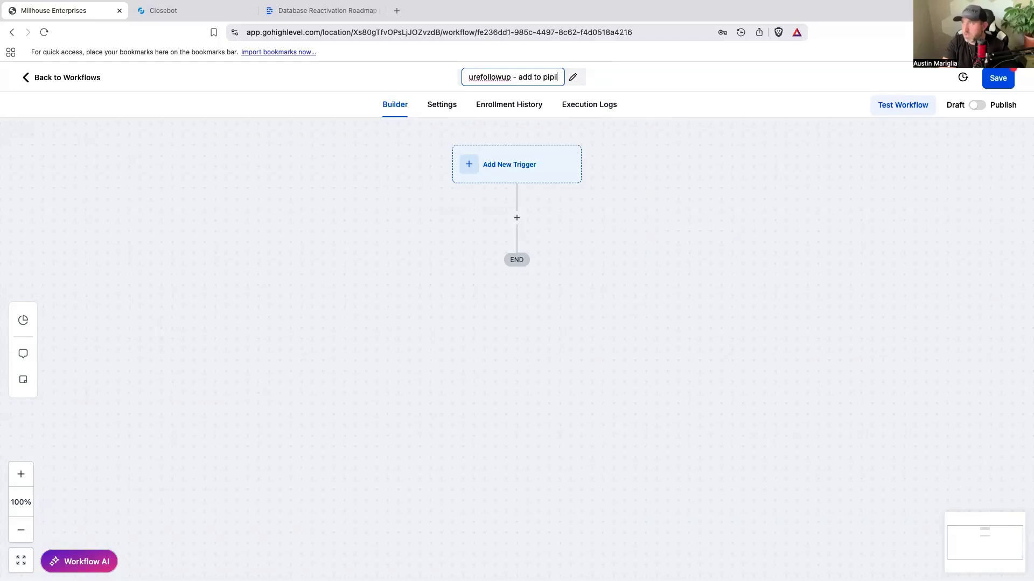
pyautogui.write('ine not interested')
# Step: Add an Add Contact Tag action with the new tag nofuturefollowup to workflow 5 and save the action
pyautogui.click(517, 218)
pyautogui.write('tag')
pyautogui.click(808, 267)
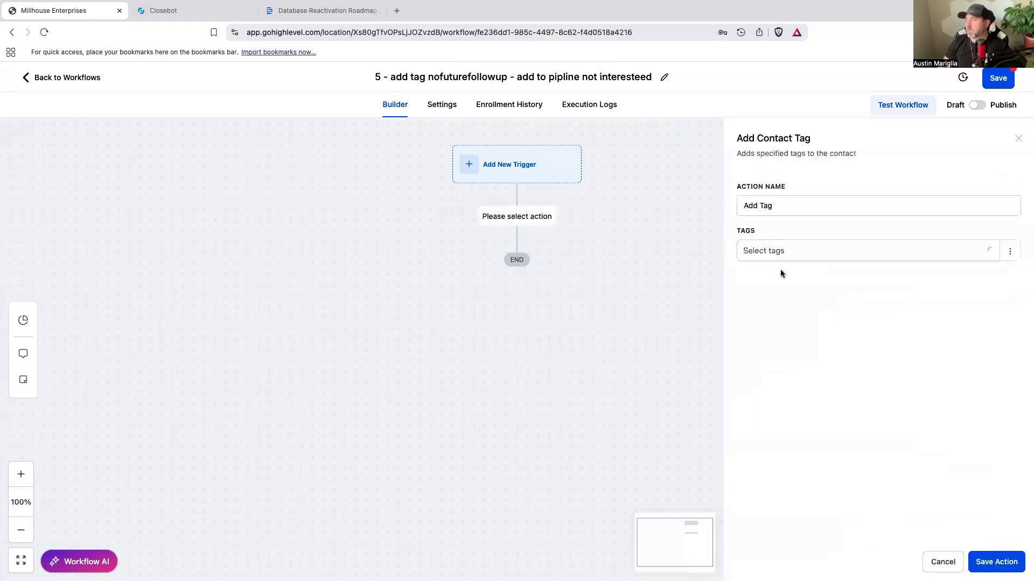
pyautogui.click(773, 253)
pyautogui.press('super+v')
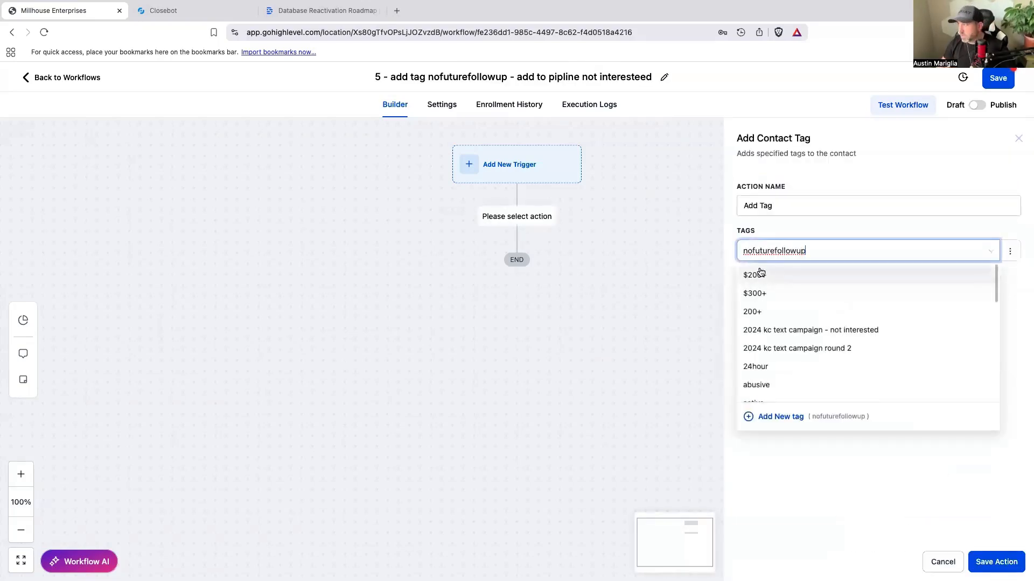
pyautogui.click(780, 330)
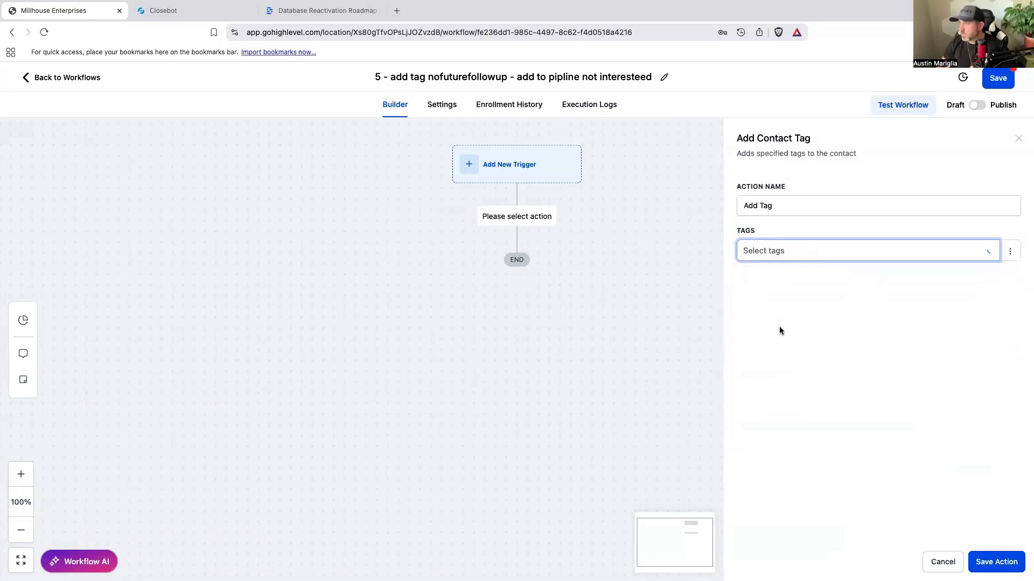
pyautogui.click(997, 561)
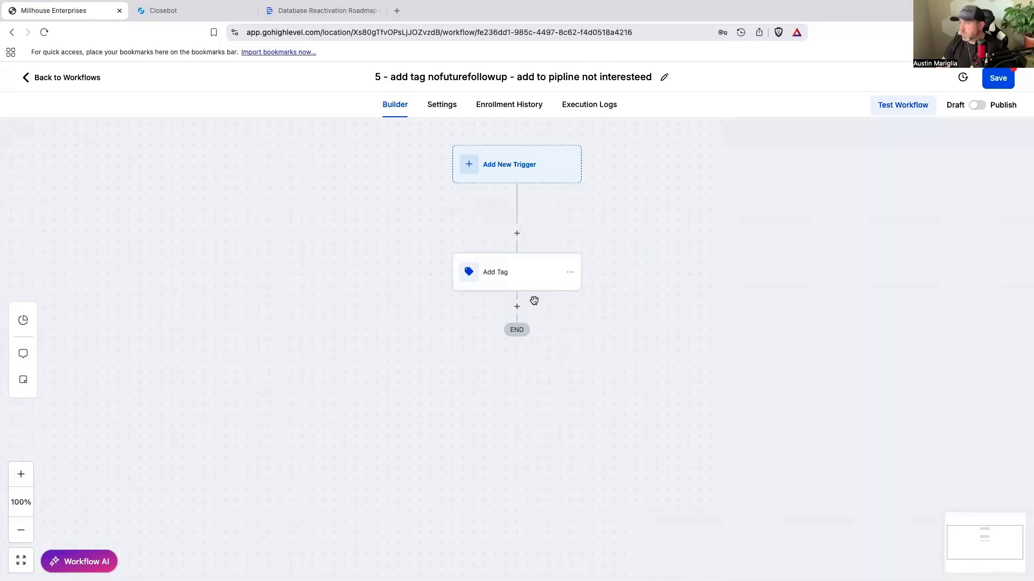
# Step: Rename the Add Tag action in workflow 5 to "Add Tag nofuturefollowup" and save the action
pyautogui.click(571, 258)
pyautogui.click(812, 205)
pyautogui.press('super+v')
pyautogui.click(994, 563)
# Step: Add a Create Or Update Opportunity action after the tag action, with pipeline Closebot V2 DBR and stage Not interested, and save the action
pyautogui.click(517, 306)
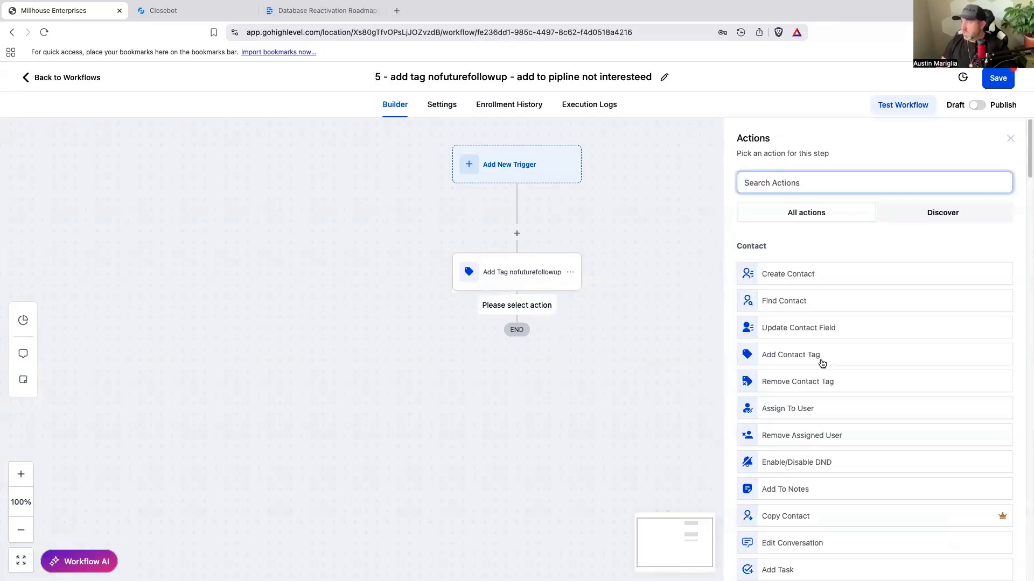
pyautogui.write('op')
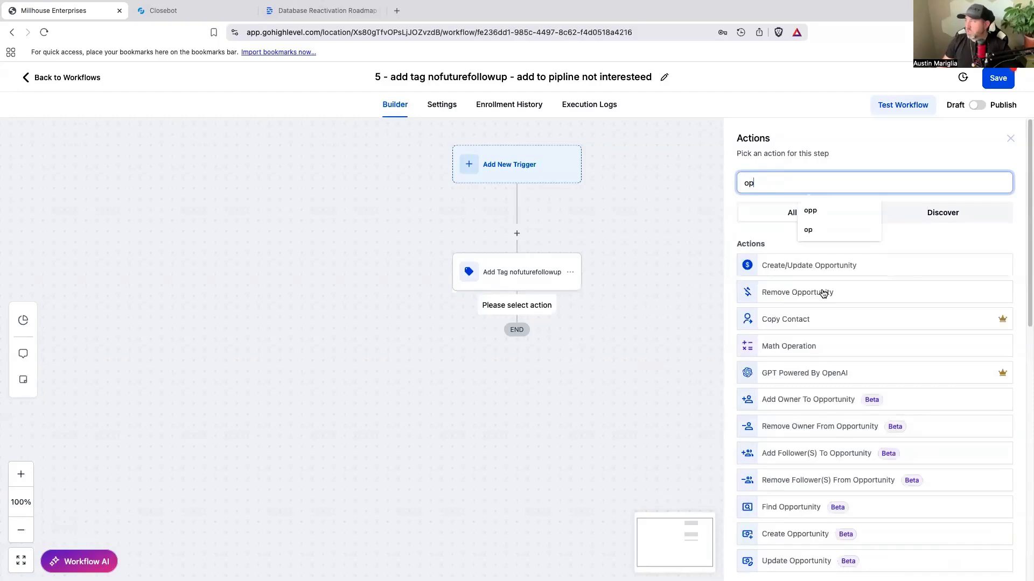
pyautogui.click(824, 268)
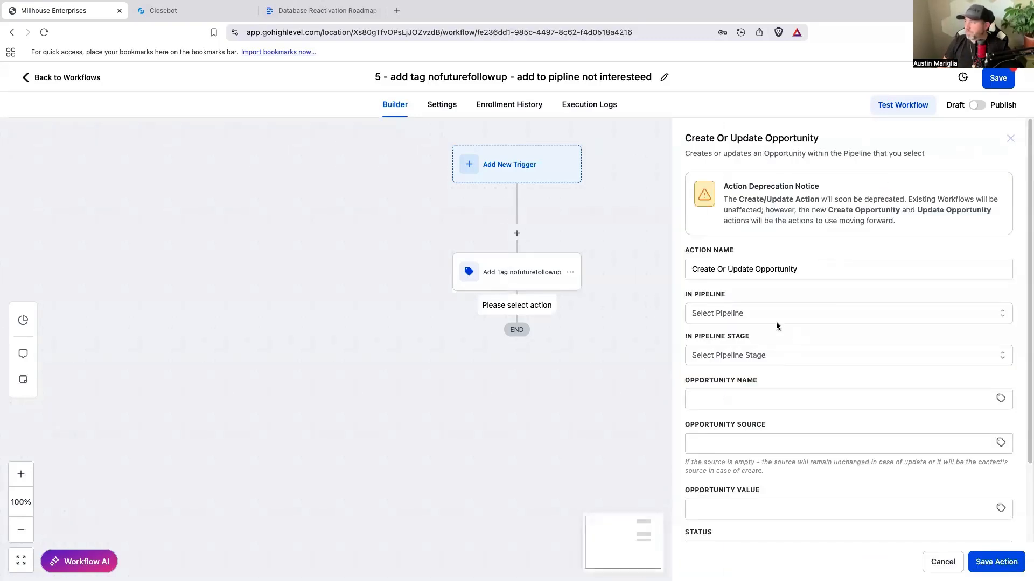
pyautogui.click(777, 326)
pyautogui.click(750, 380)
pyautogui.click(750, 360)
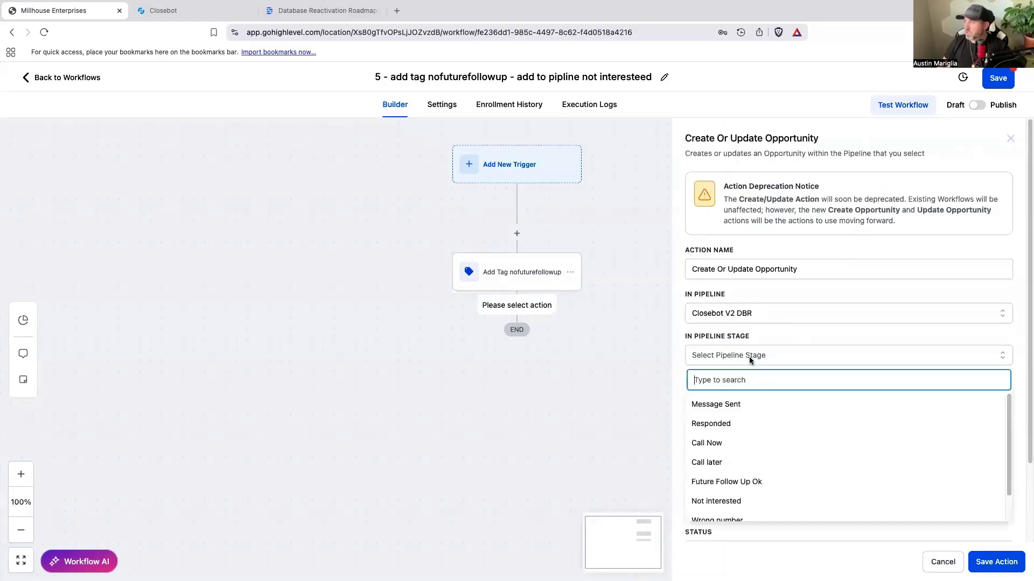
pyautogui.scroll(-1, 739, 474)
pyautogui.click(739, 473)
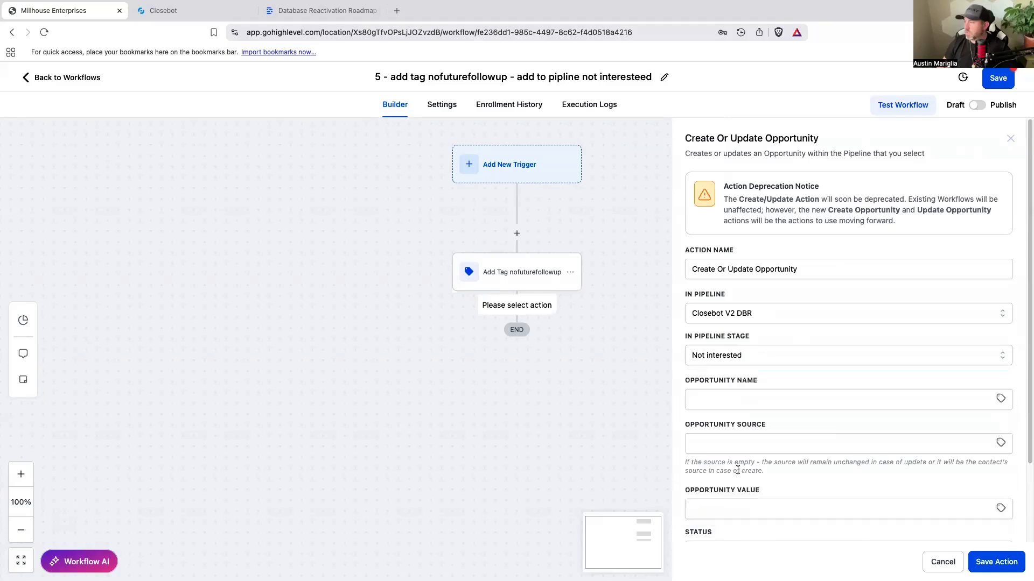
pyautogui.click(981, 564)
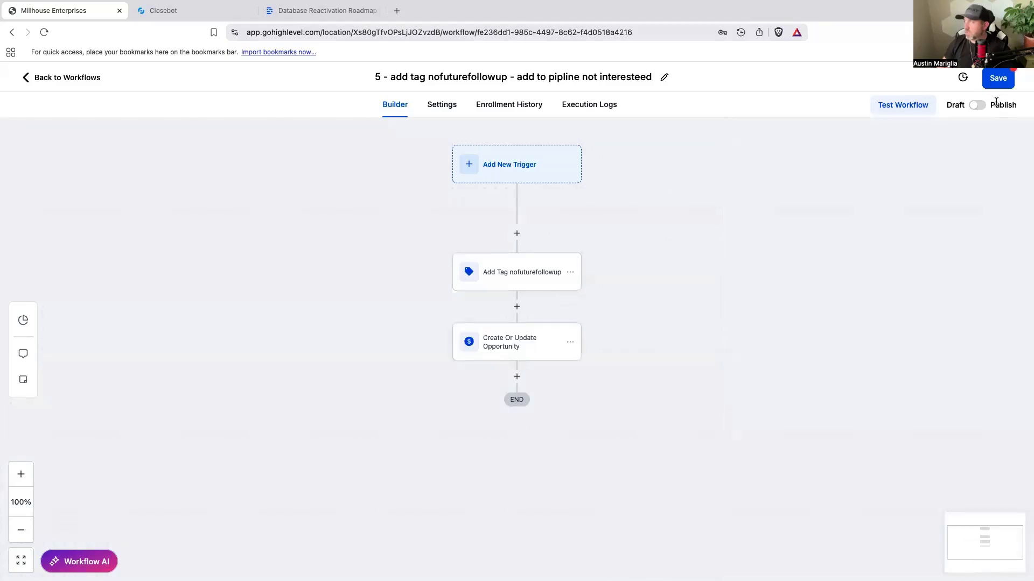
# Step: Publish and save workflow 5 and return to the workflow list
pyautogui.click(976, 106)
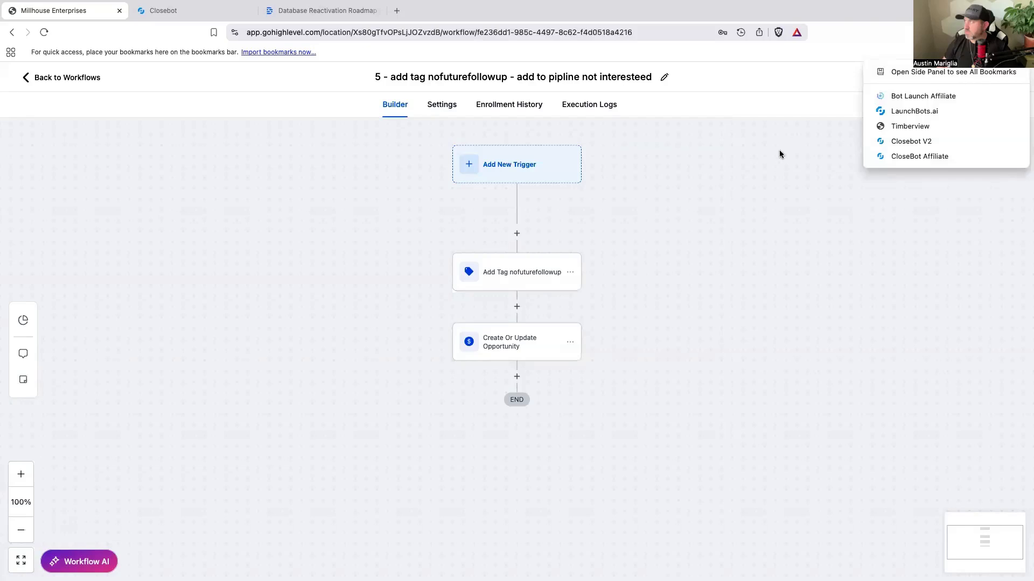
pyautogui.click(1000, 80)
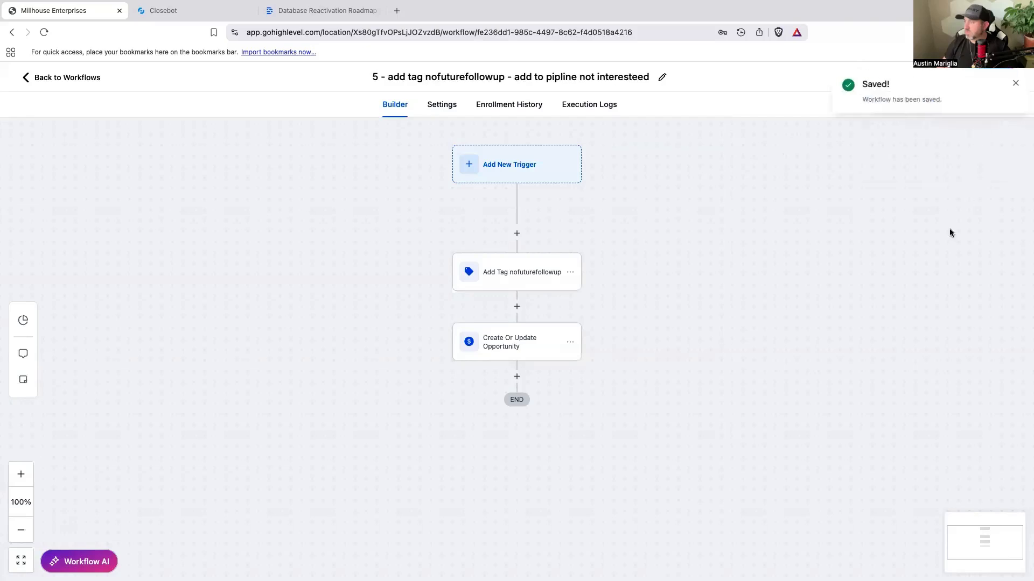
pyautogui.click(1012, 84)
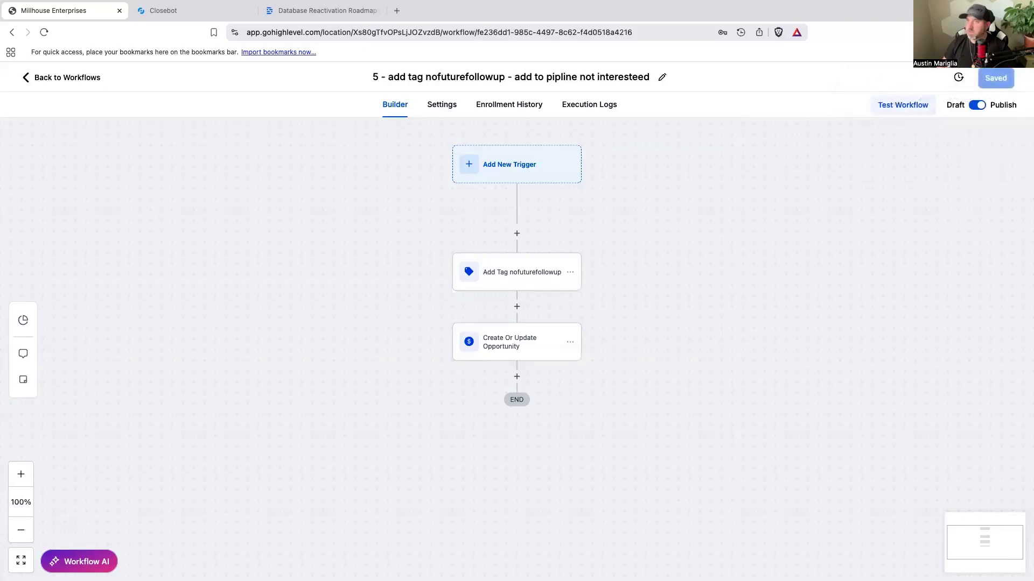
pyautogui.click(66, 77)
# Step: Check the flow's branches in CloseBot, and add the stage Possible Referral to the Closebot V2 DBR pipeline in GoHighLevel
pyautogui.click(188, 11)
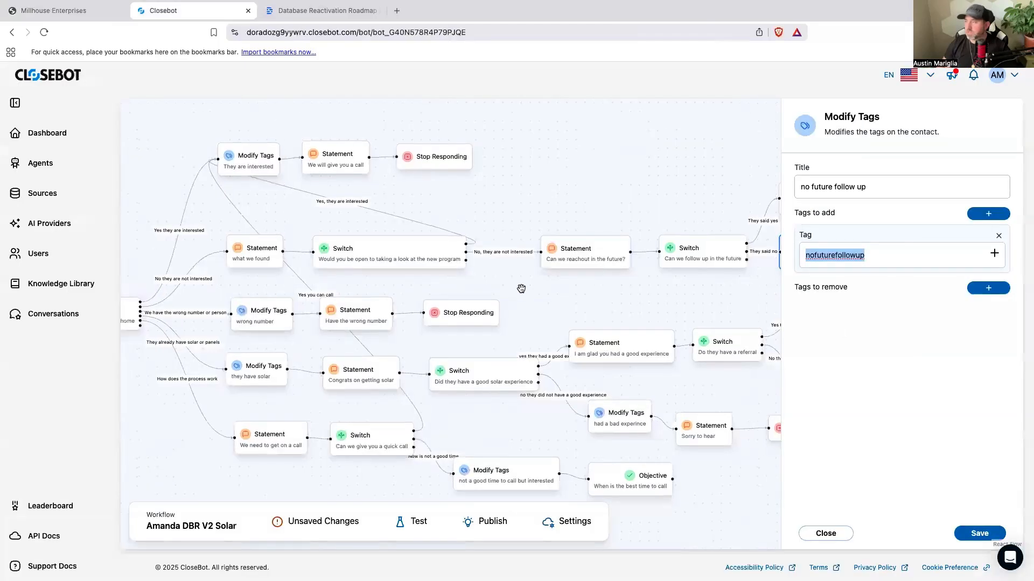
pyautogui.scroll(-1, 521, 289)
pyautogui.moveTo(561, 300); pyautogui.dragTo(431, 300)
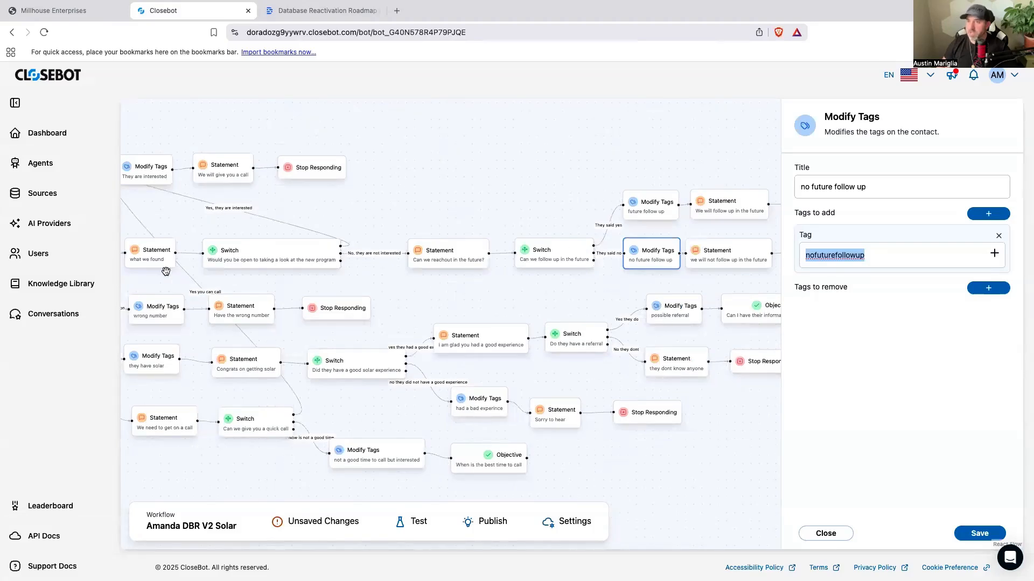
pyautogui.click(81, 10)
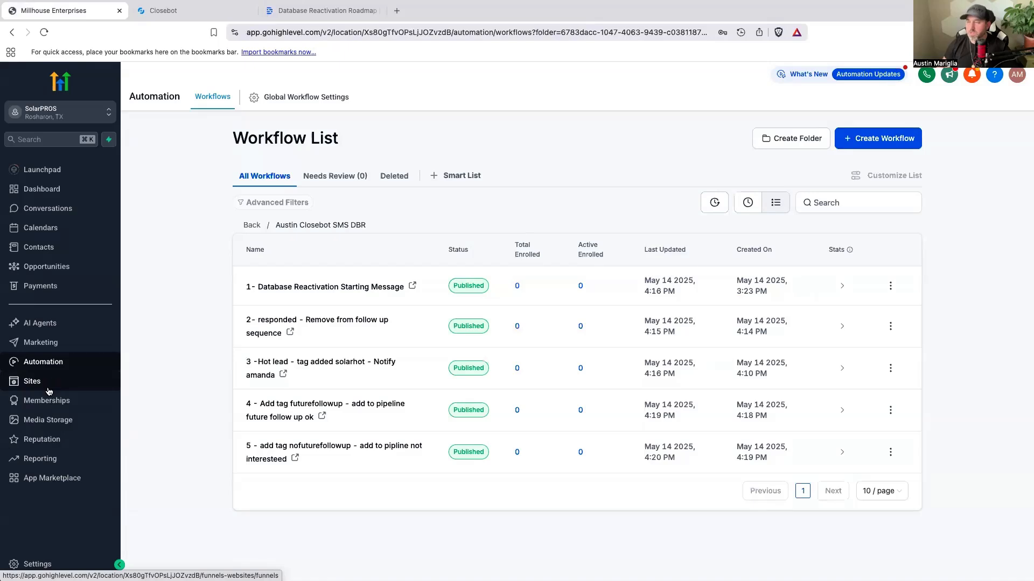
pyautogui.click(46, 267)
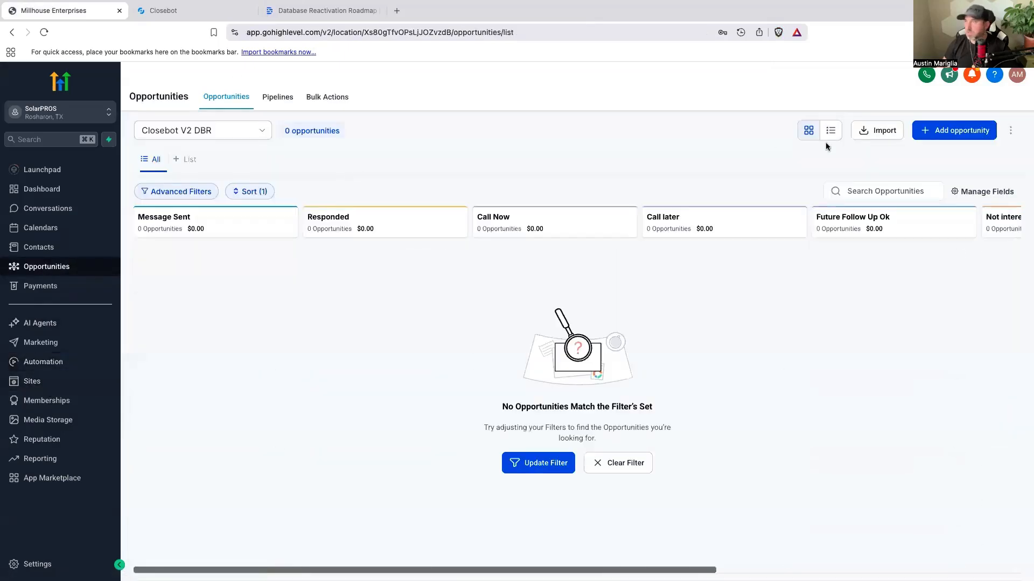
pyautogui.click(276, 97)
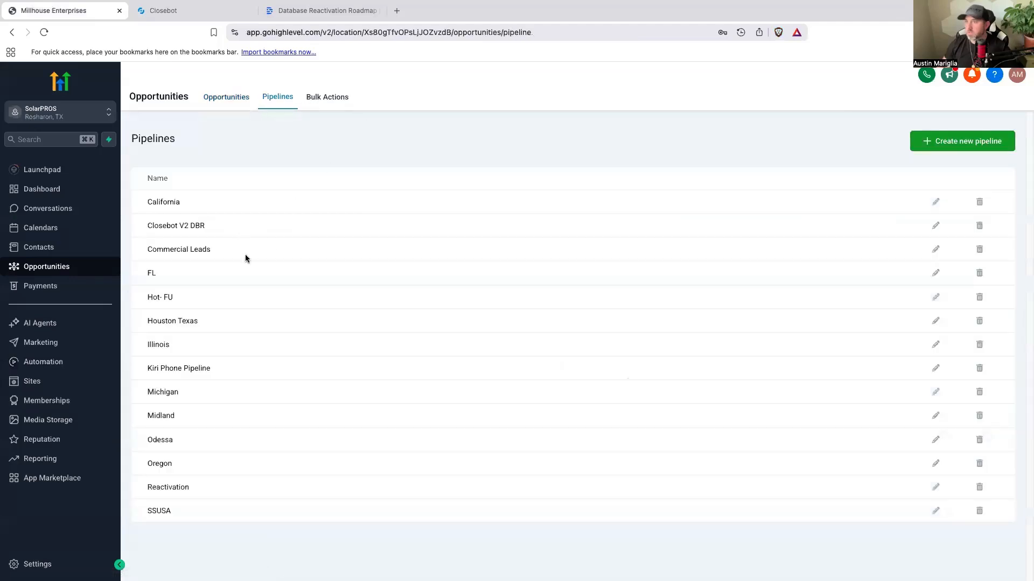
pyautogui.click(936, 226)
pyautogui.click(395, 426)
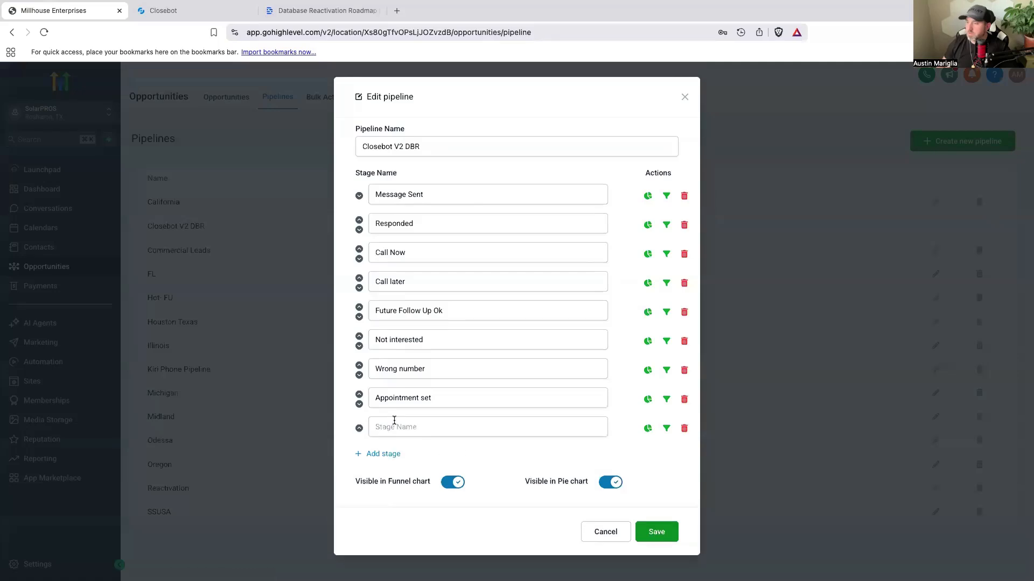
pyautogui.write('Possible Referal')
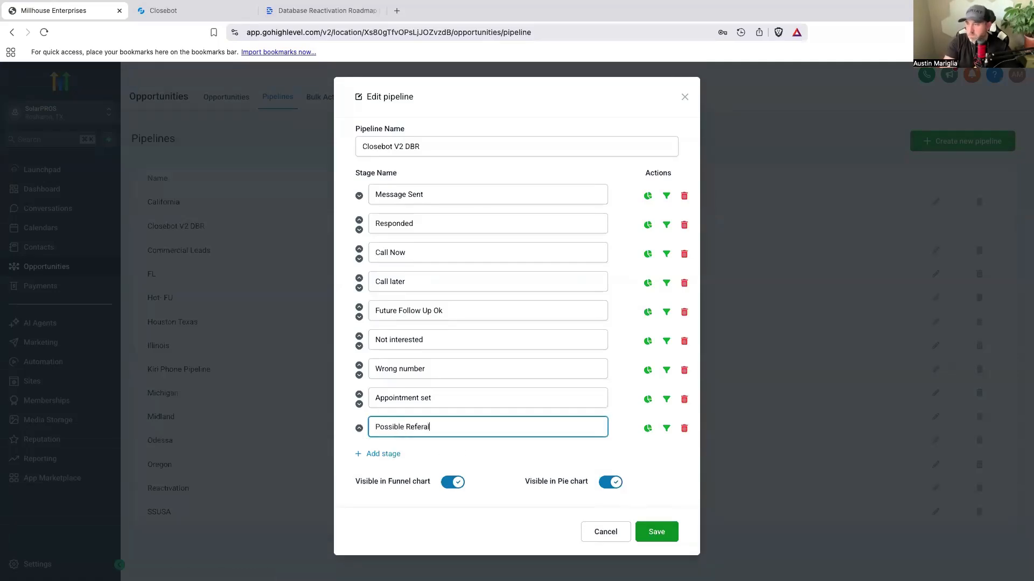
pyautogui.rightClick(419, 428)
pyautogui.click(439, 368)
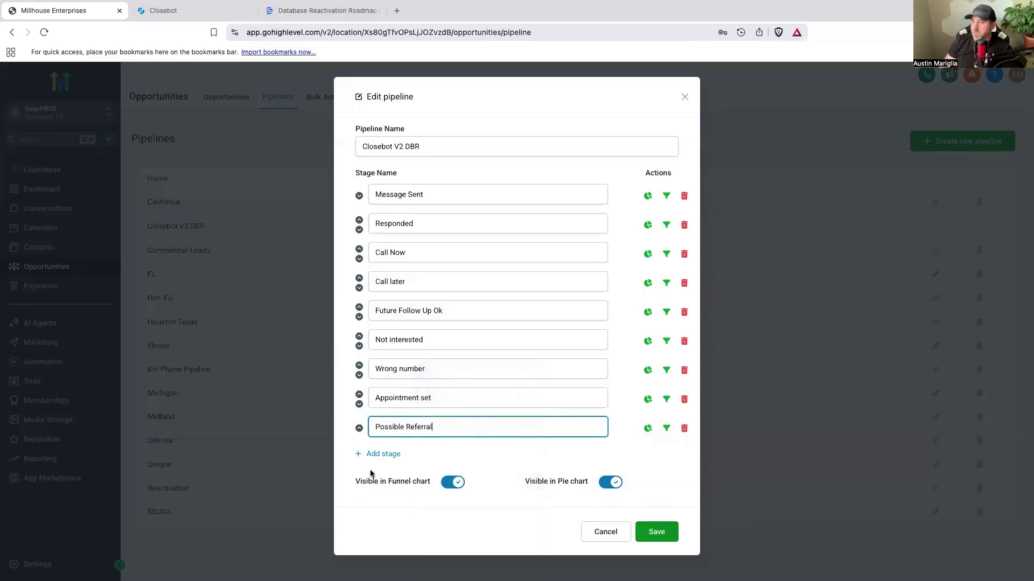
# Step: Add a Bad Experience stage, move Appointment set below it to the end of the stage list, and save the pipeline
pyautogui.click(386, 454)
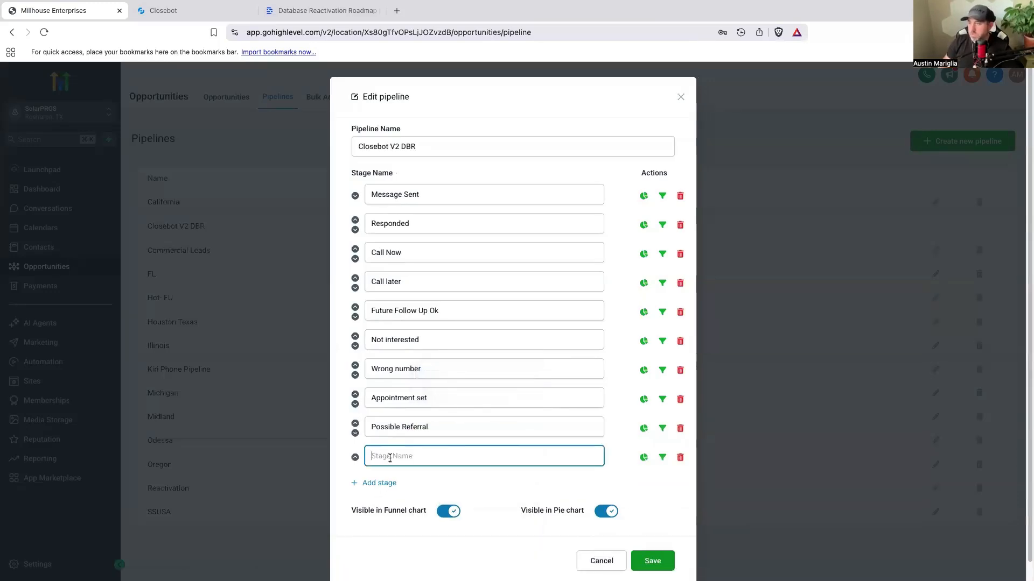
pyautogui.write('Bad')
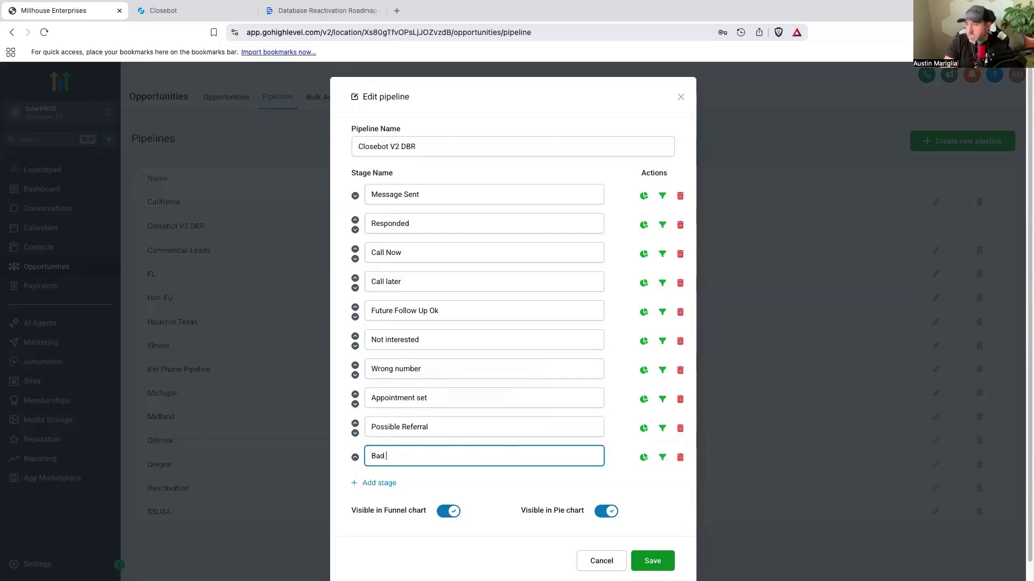
pyautogui.write(' Experience')
pyautogui.click(355, 424)
pyautogui.click(355, 458)
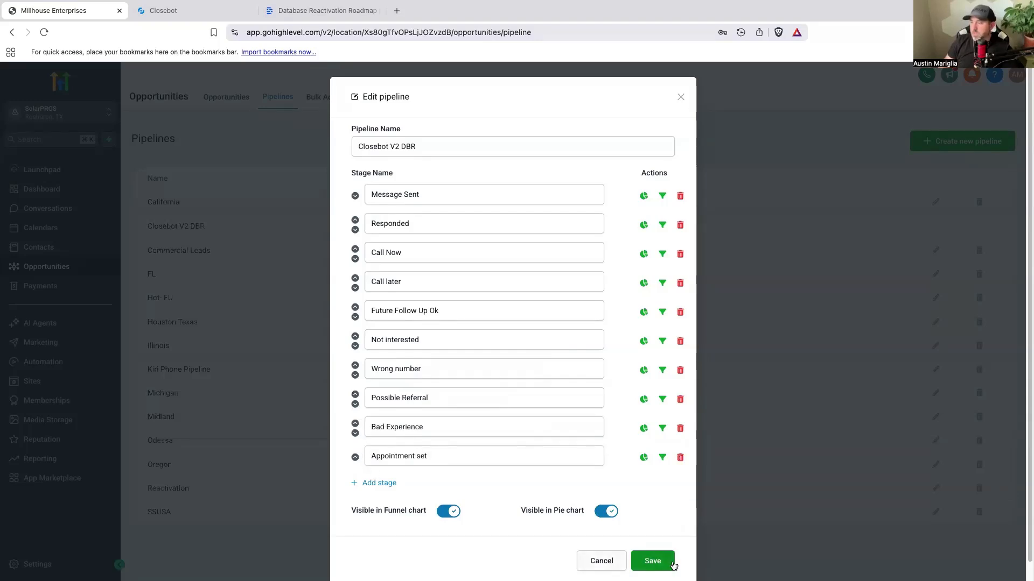
pyautogui.click(653, 562)
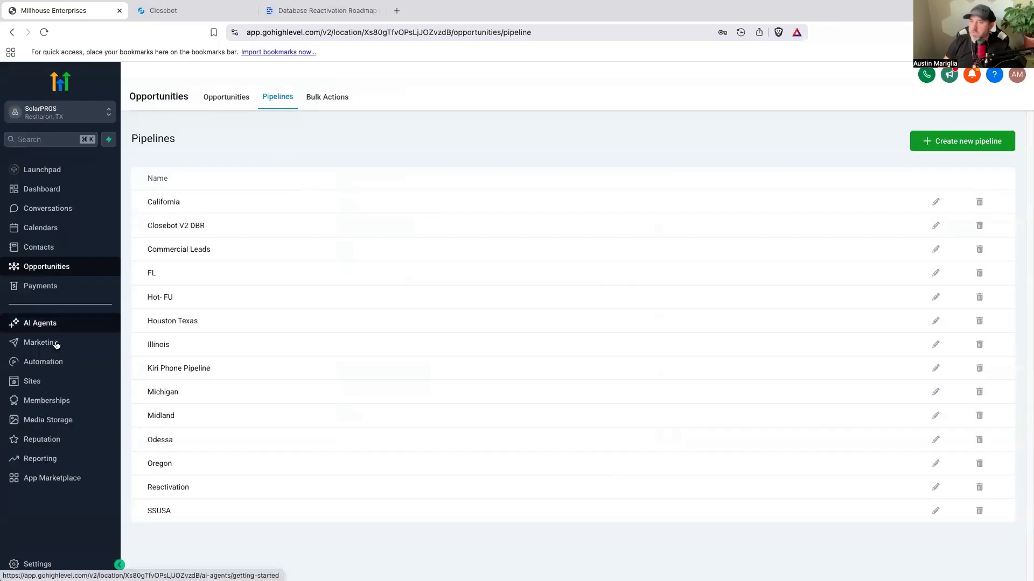
# Step: Open the Closebot SMS DBR workflow folder and check the CloseBot flow for the branches that still need a workflow
pyautogui.click(54, 363)
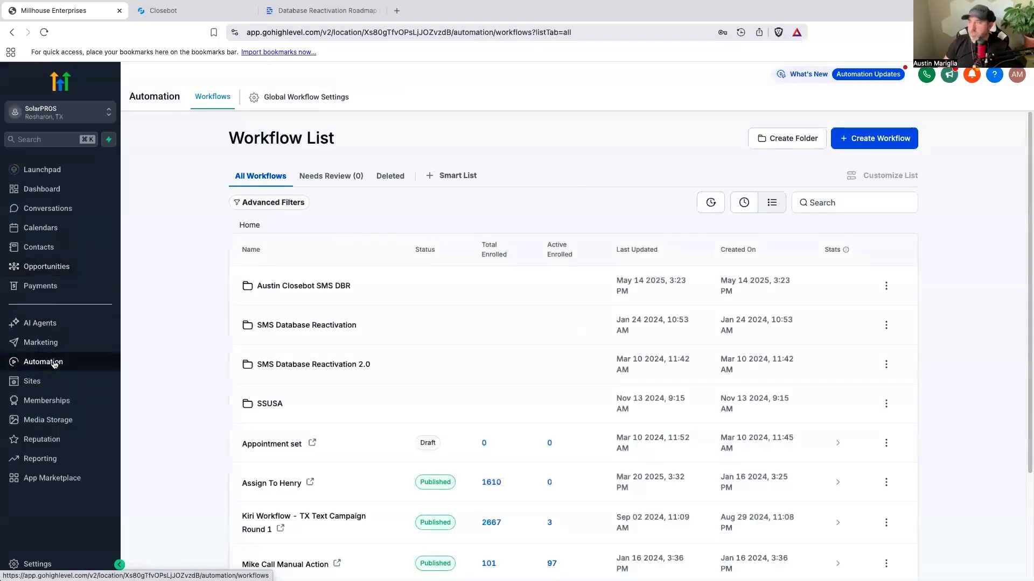
pyautogui.click(326, 177)
pyautogui.click(266, 177)
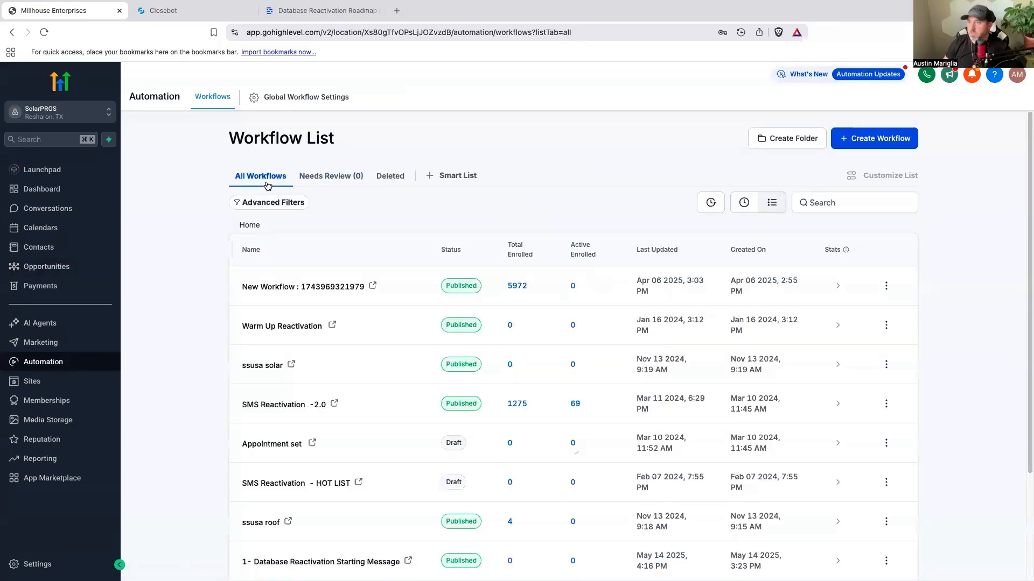
pyautogui.click(288, 290)
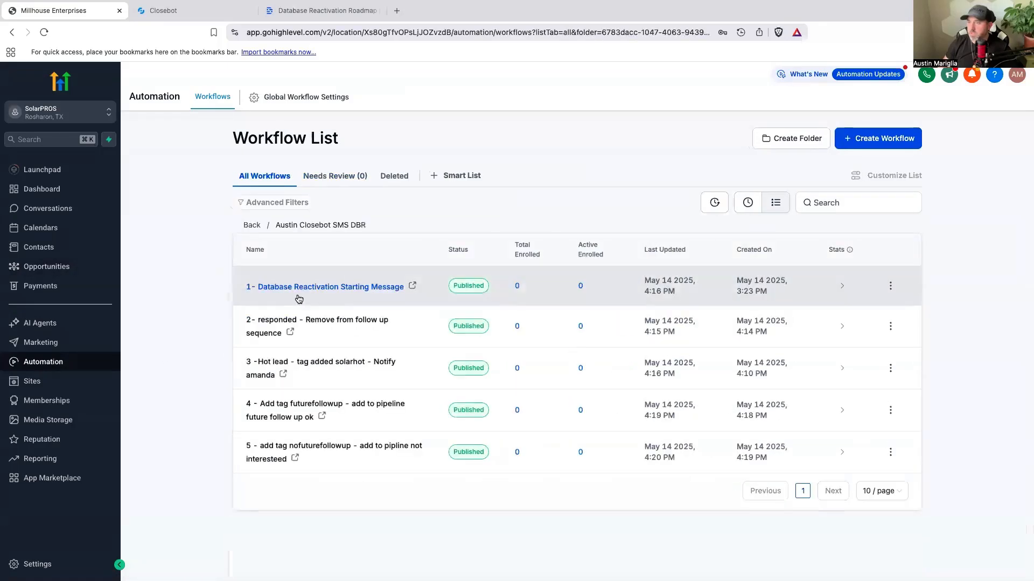
pyautogui.click(186, 17)
pyautogui.moveTo(464, 311); pyautogui.dragTo(498, 295)
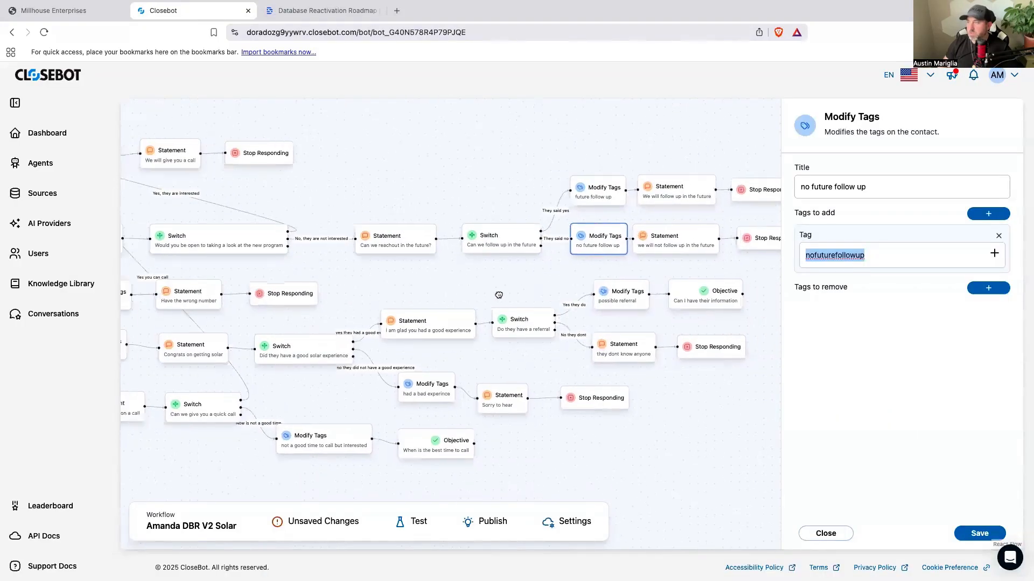
pyautogui.moveTo(566, 284); pyautogui.dragTo(719, 273)
pyautogui.click(70, 11)
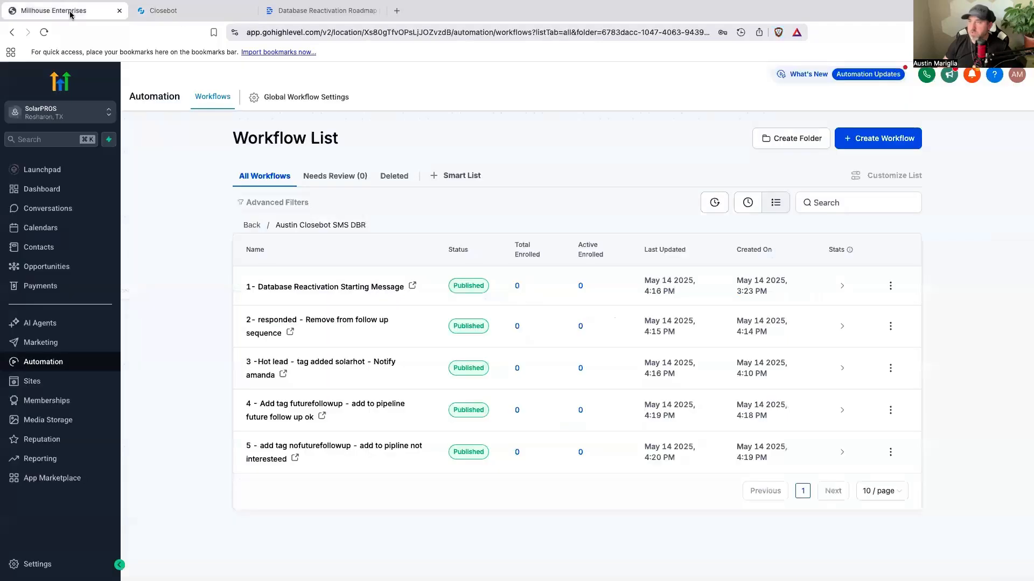
# Step: Create a workflow from scratch in the folder and name it "6- add tag -"
pyautogui.click(885, 143)
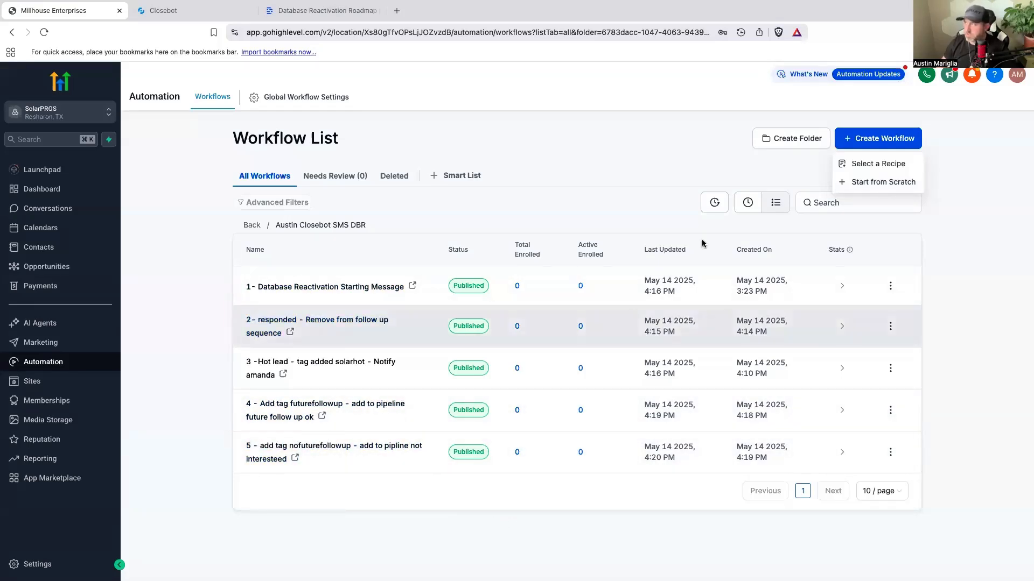
pyautogui.click(893, 180)
pyautogui.click(532, 81)
pyautogui.write('6')
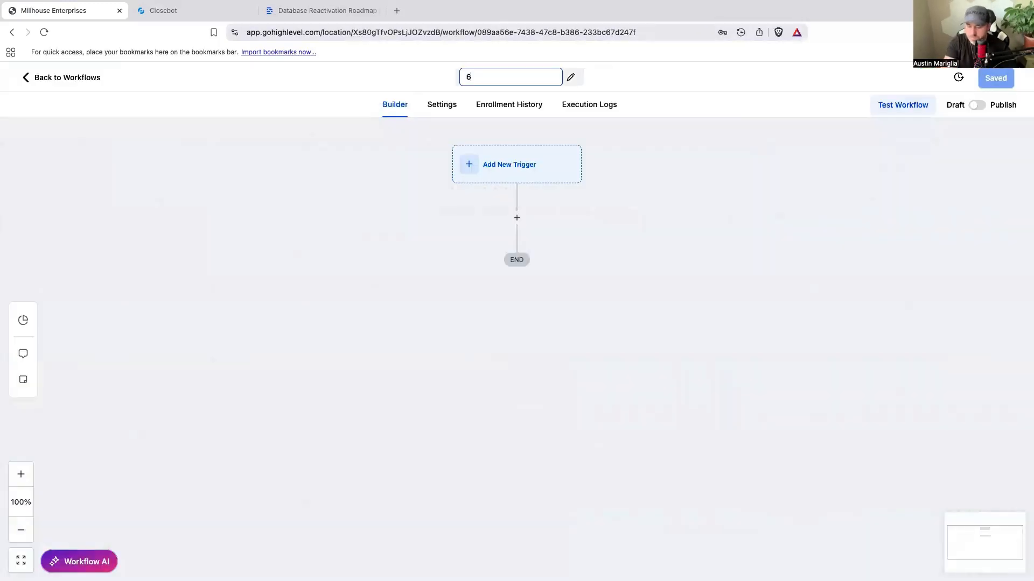
pyautogui.write('- W')
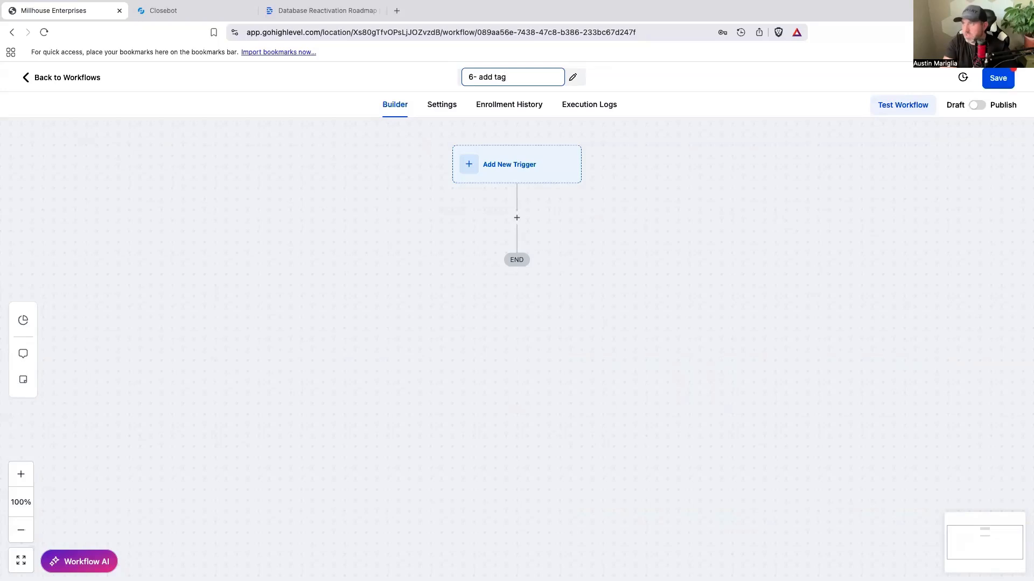
pyautogui.write('add tag - nofuturefollowup')
pyautogui.press('BackSpace')
pyautogui.press('BackSpace')
pyautogui.press('BackSpace')
pyautogui.press('BackSpace')
pyautogui.press('BackSpace')
pyautogui.press('BackSpace')
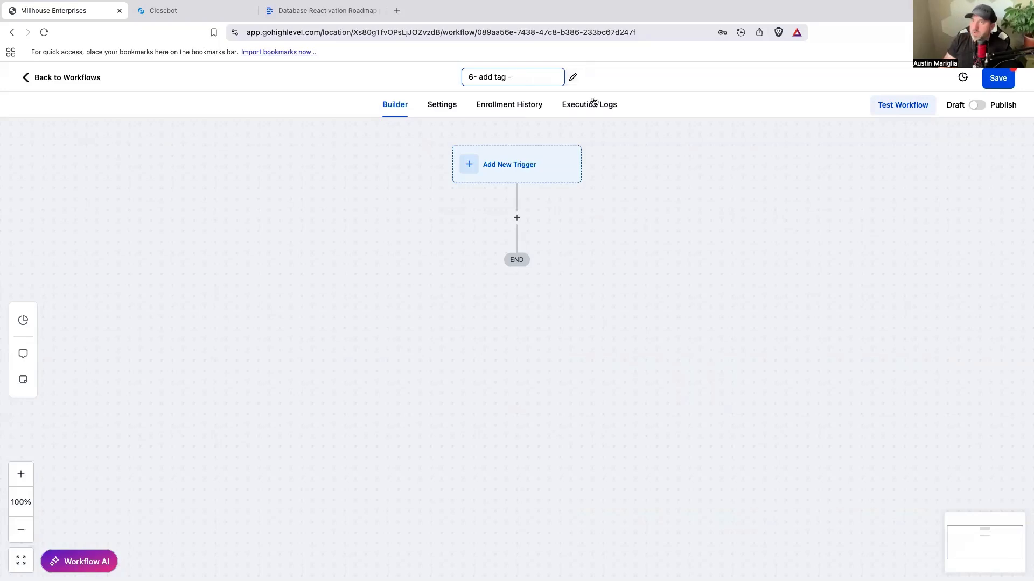
# Step: Switch to CloseBot and copy the wrongnumber1 tag from the Modify Tags node titled "wrong number"
pyautogui.click(207, 15)
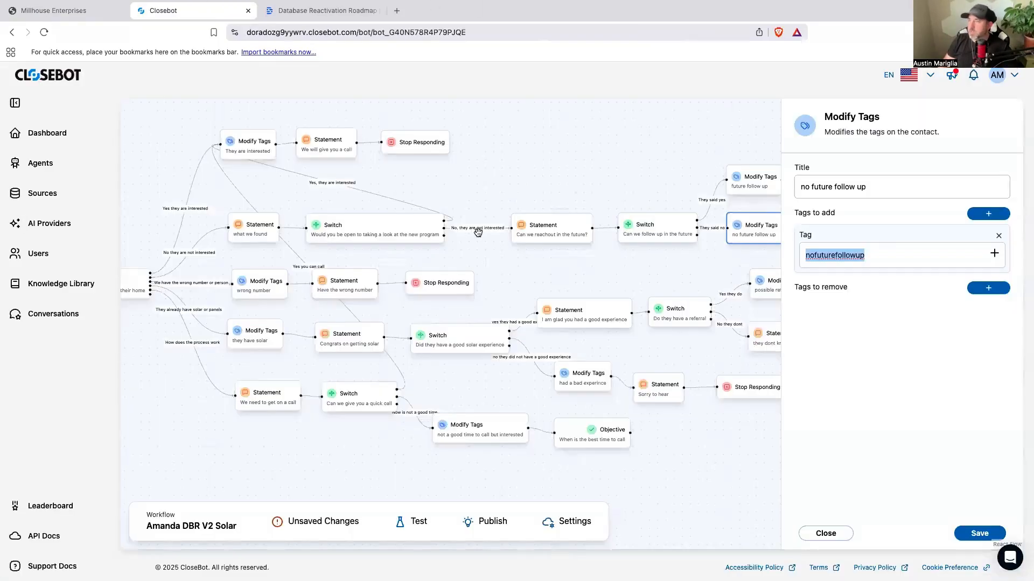
pyautogui.click(258, 286)
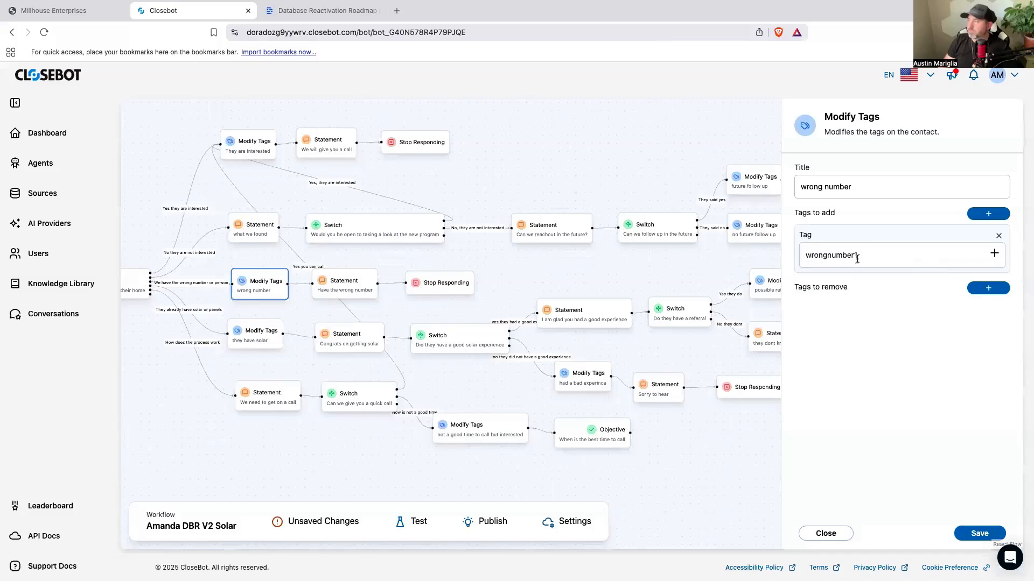
pyautogui.moveTo(857, 259); pyautogui.dragTo(794, 260)
pyautogui.rightClick(825, 258)
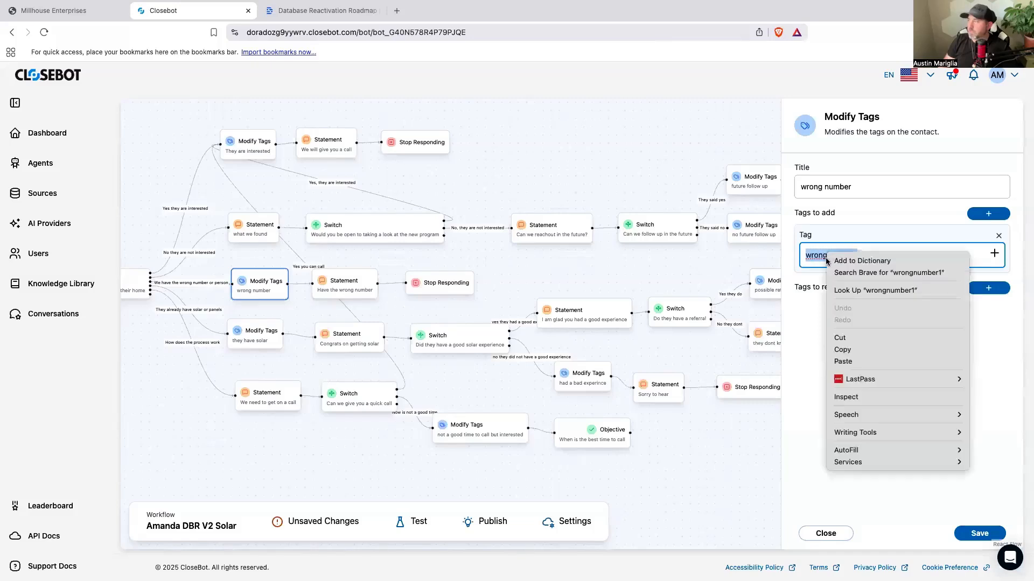
pyautogui.click(850, 347)
# Step: Switch to GoHighLevel and add an Add Contact Tag action with the new tag wrongnumber1 to the workflow
pyautogui.click(108, 12)
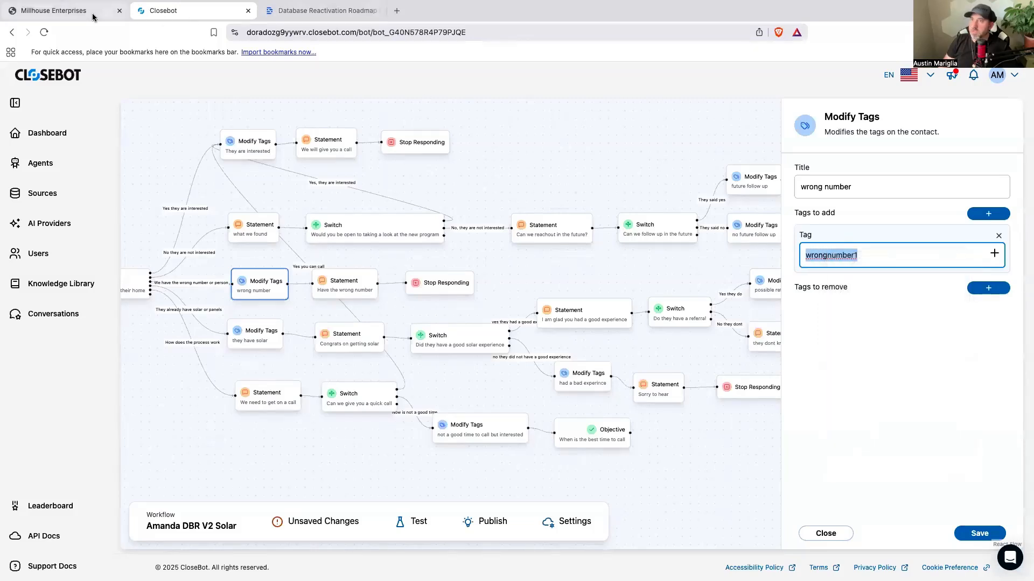
pyautogui.click(498, 174)
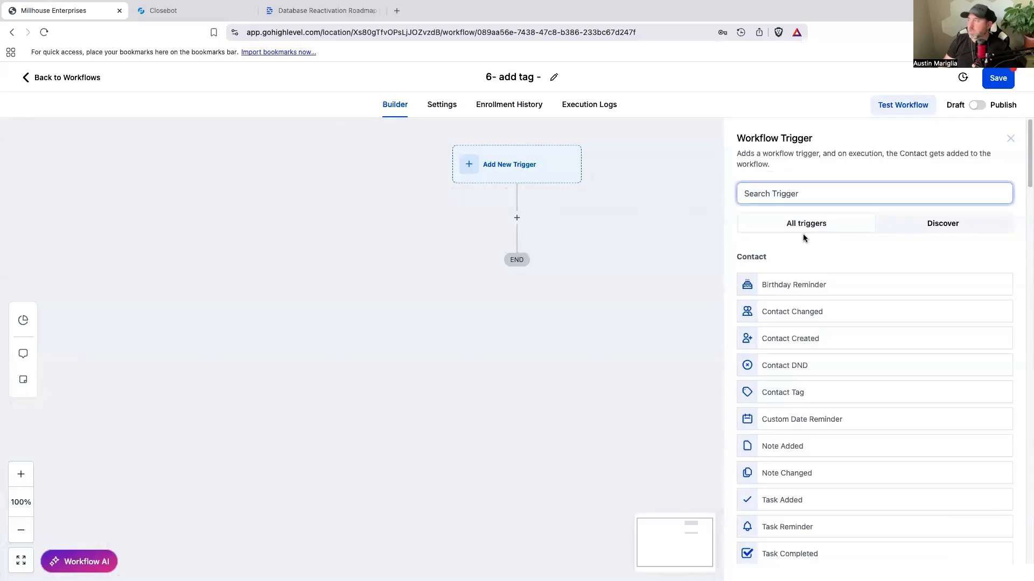
pyautogui.click(517, 219)
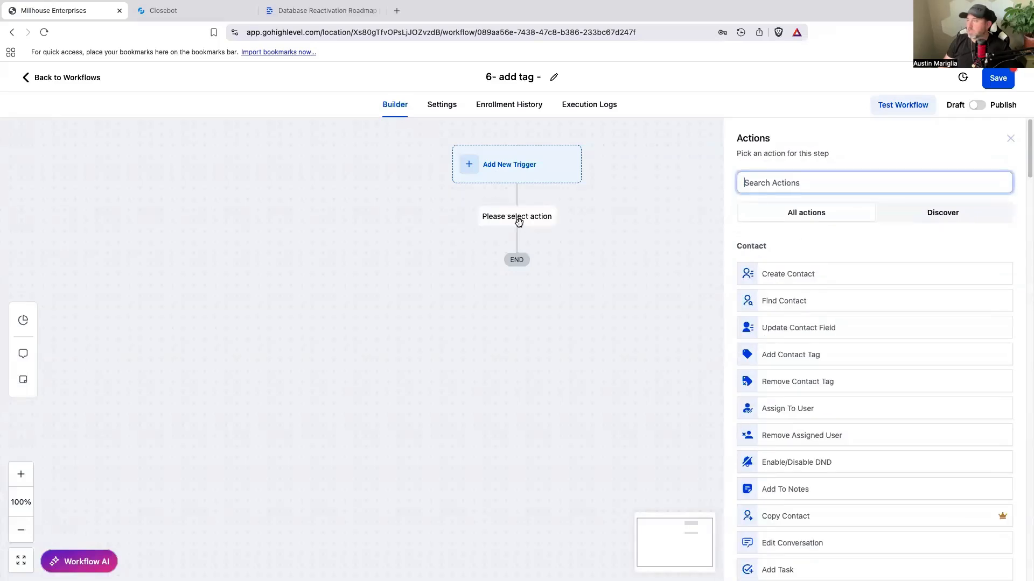
pyautogui.write('tag')
pyautogui.click(794, 265)
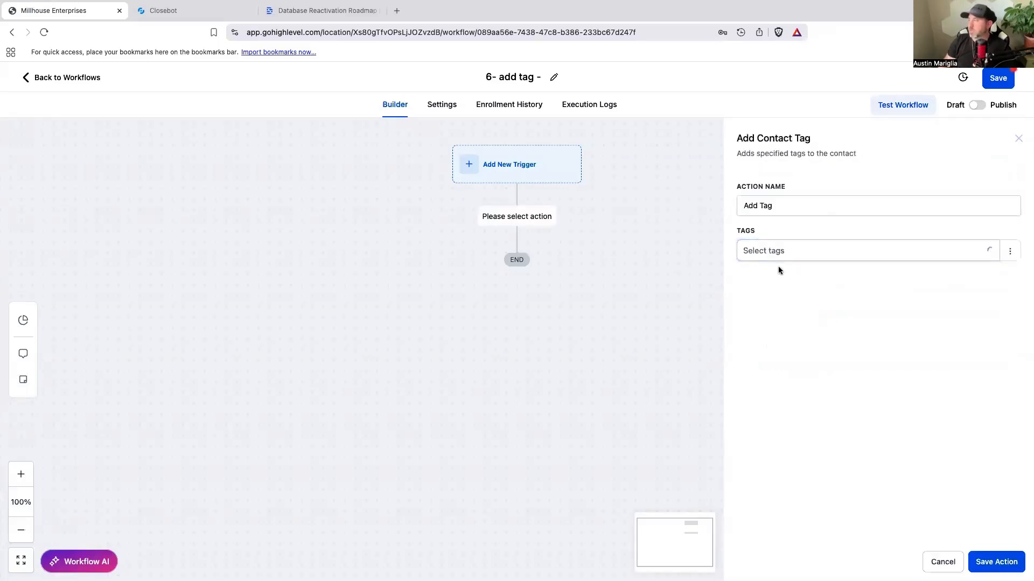
pyautogui.click(776, 254)
pyautogui.press('super+v')
pyautogui.click(781, 329)
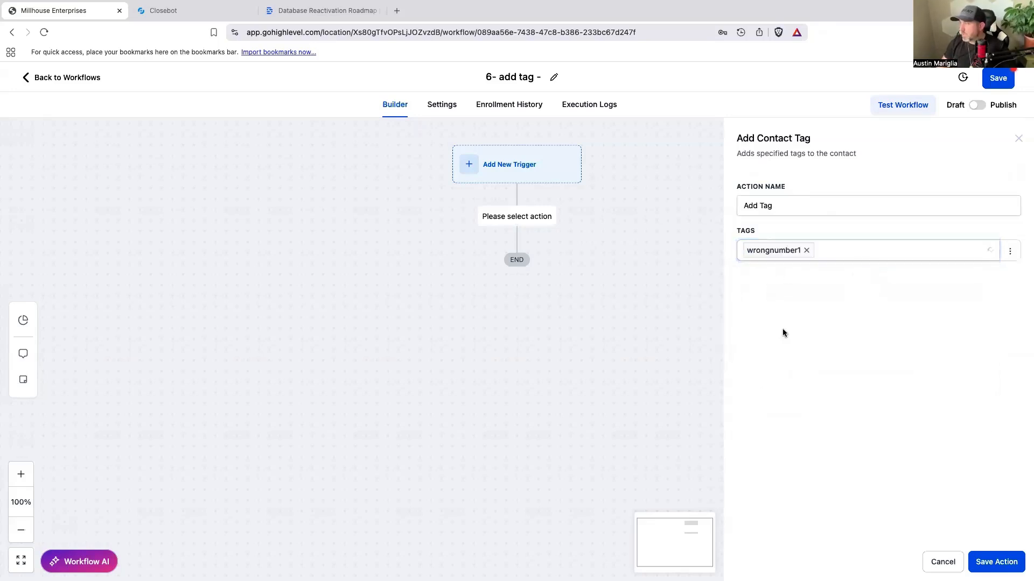
pyautogui.click(996, 562)
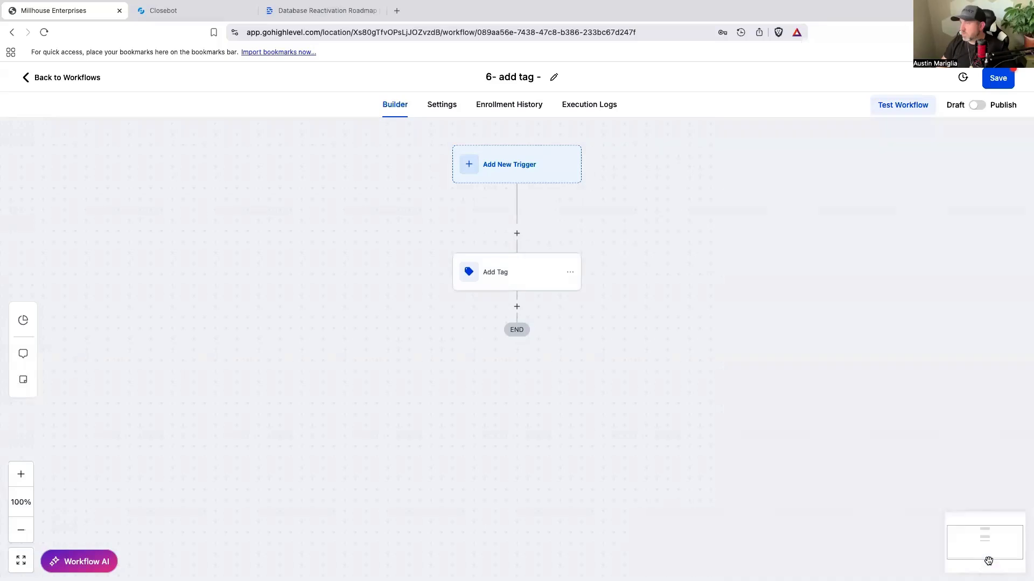
# Step: Add a Create/Update Opportunity action after the tag action, using pipeline Closebot V2 DBR and stage Wrong number
pyautogui.click(520, 309)
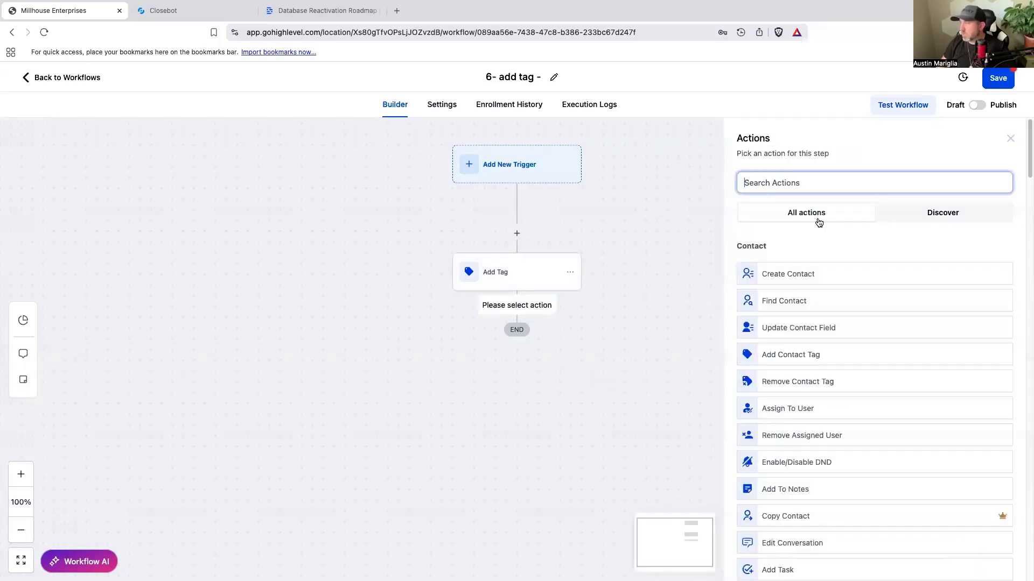
pyautogui.write('opp')
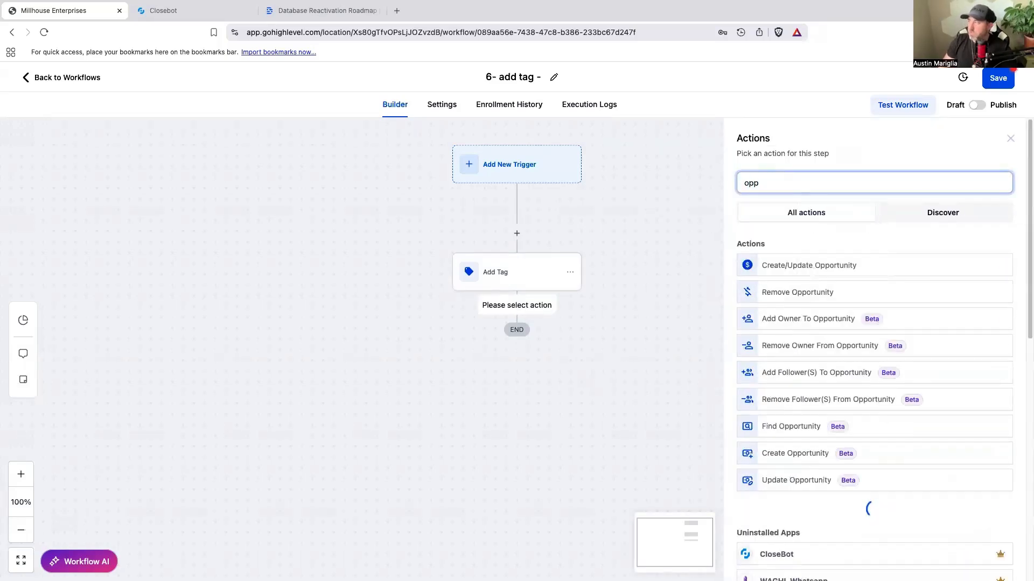
pyautogui.click(829, 262)
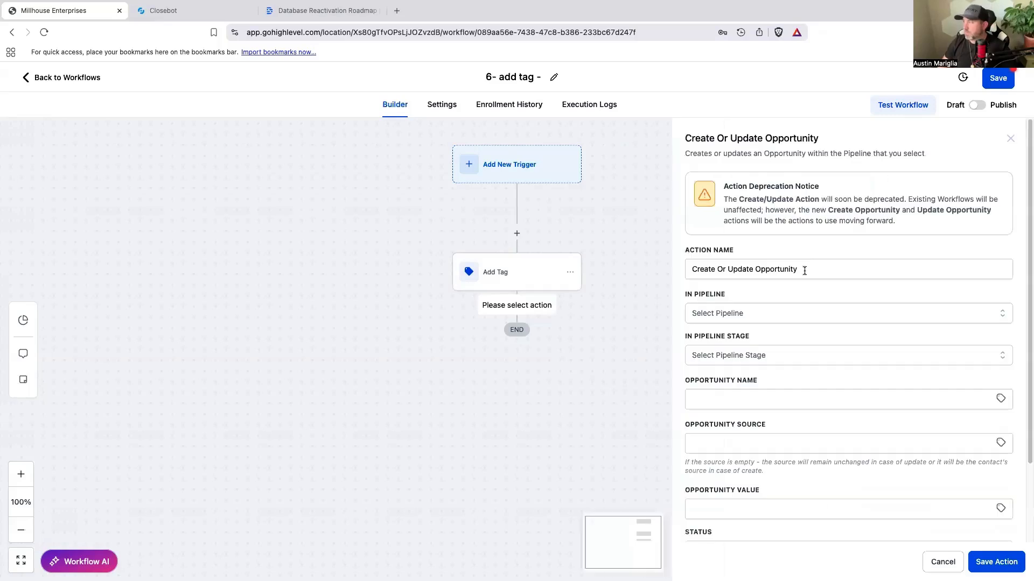
pyautogui.click(752, 319)
pyautogui.click(739, 380)
pyautogui.click(749, 357)
pyautogui.scroll(-2, 724, 439)
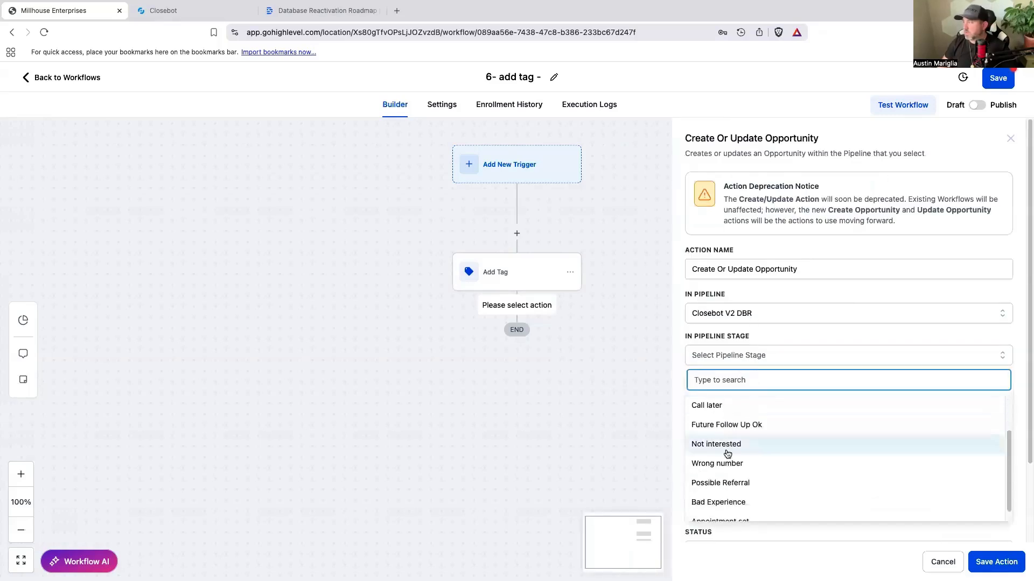
pyautogui.click(730, 461)
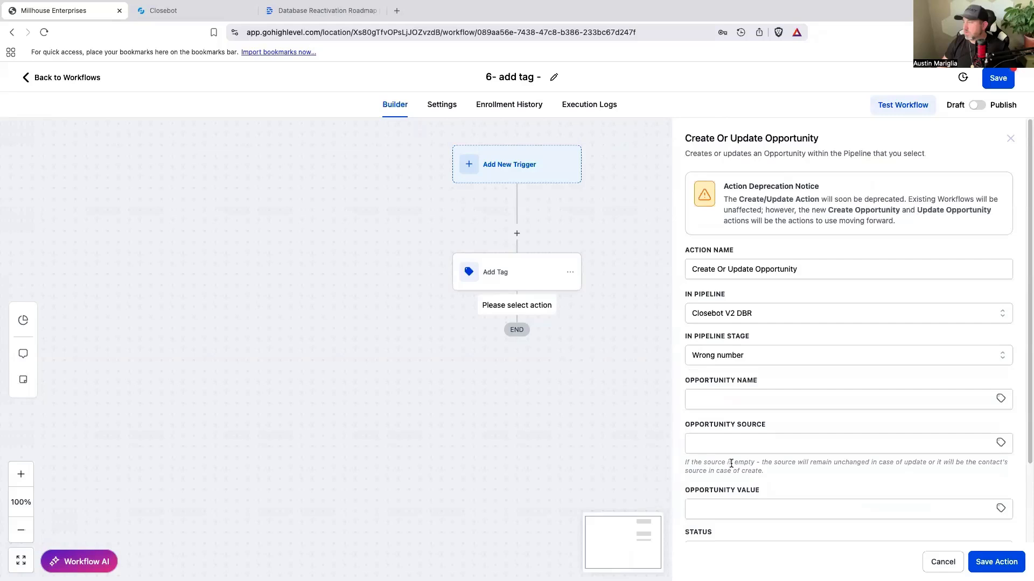
pyautogui.click(986, 562)
# Step: Publish and save the workflow, and rename it "6- add tag - wrongnumber1"
pyautogui.click(976, 108)
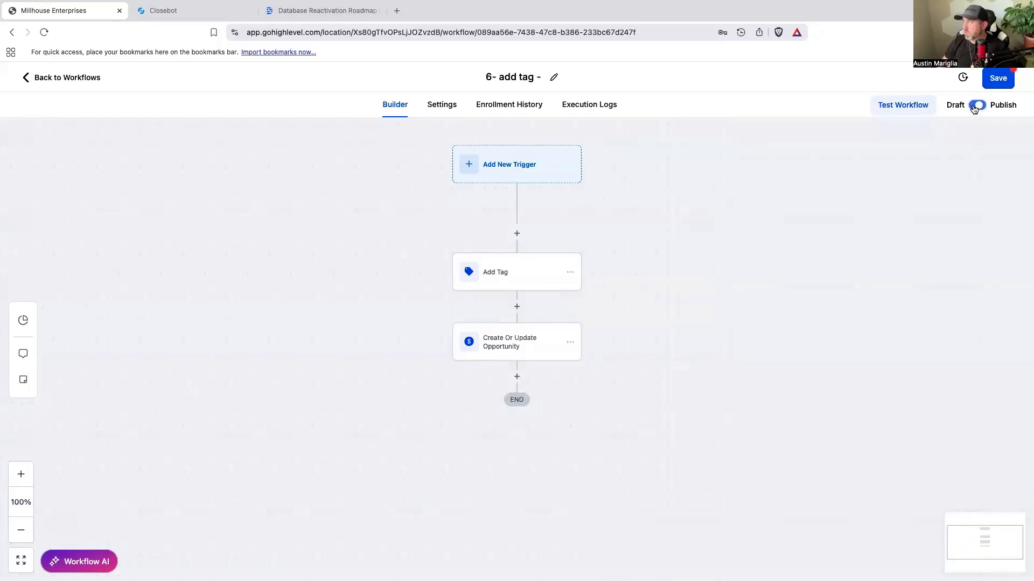
pyautogui.click(997, 78)
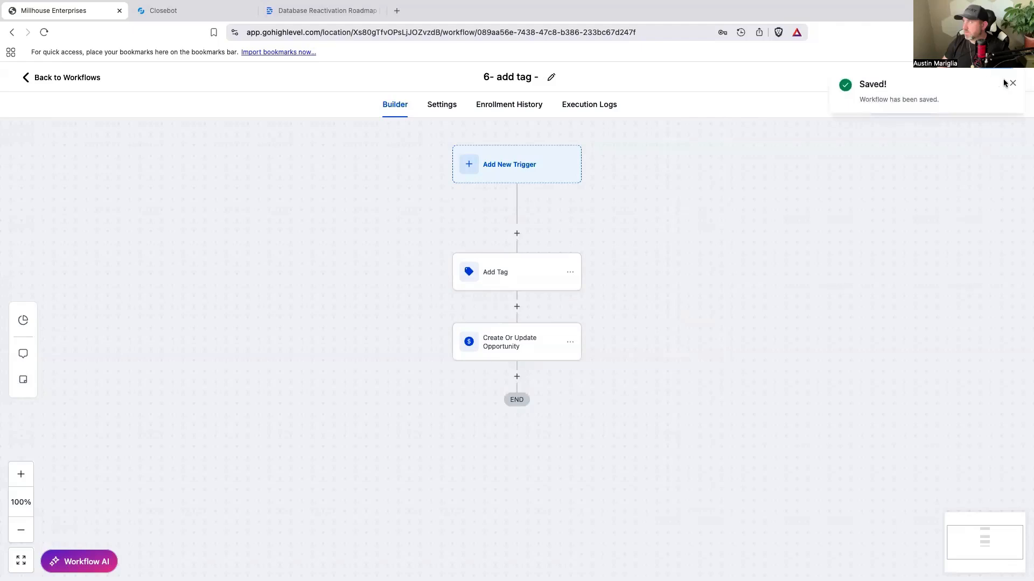
pyautogui.click(1011, 83)
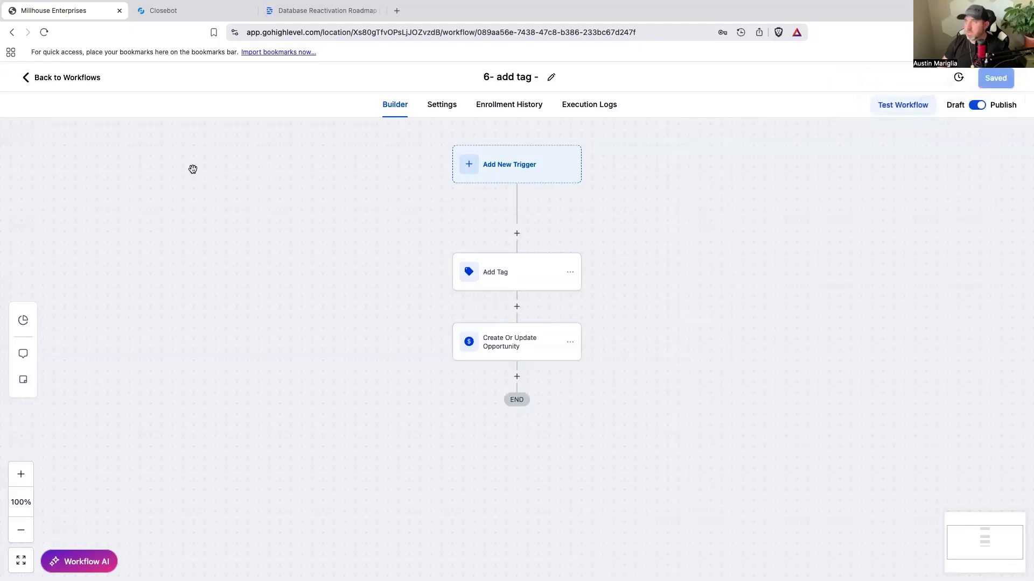
pyautogui.click(530, 75)
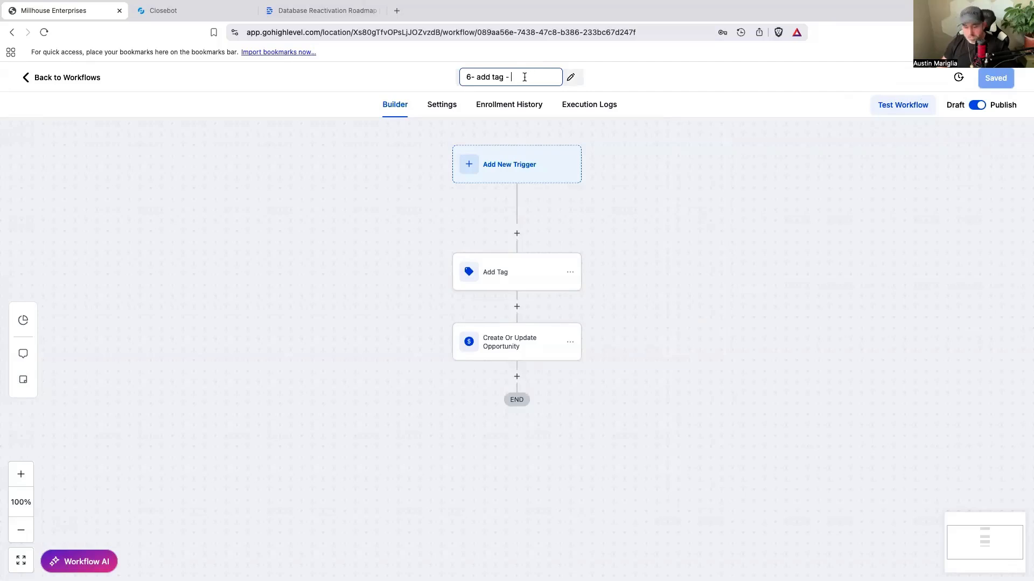
pyautogui.write('wrongnumber1')
pyautogui.click(994, 80)
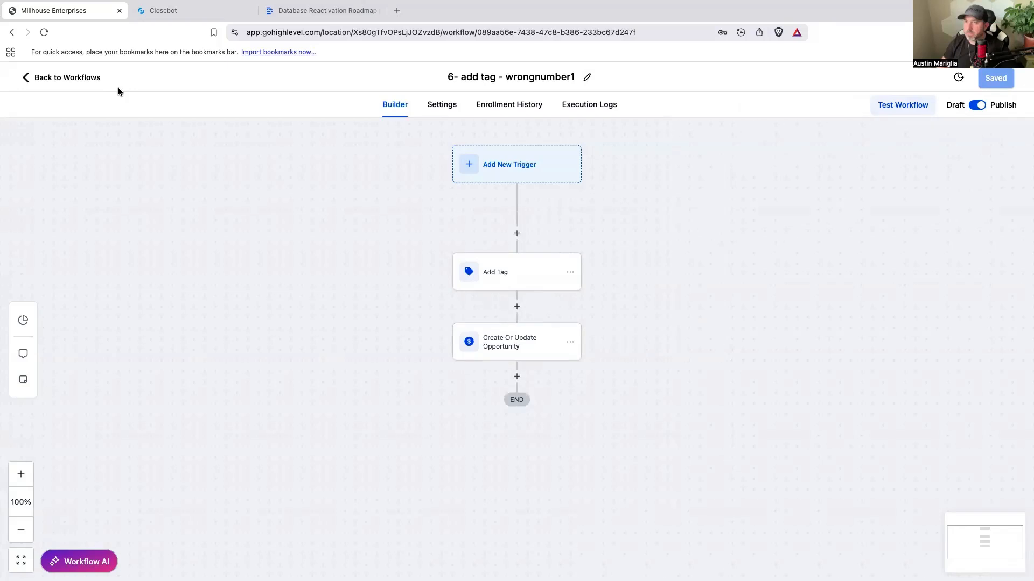
# Step: Check the CloseBot flow for the next branch, and create and save a GoHighLevel workflow from scratch named "7- add tag has solar"
pyautogui.click(207, 10)
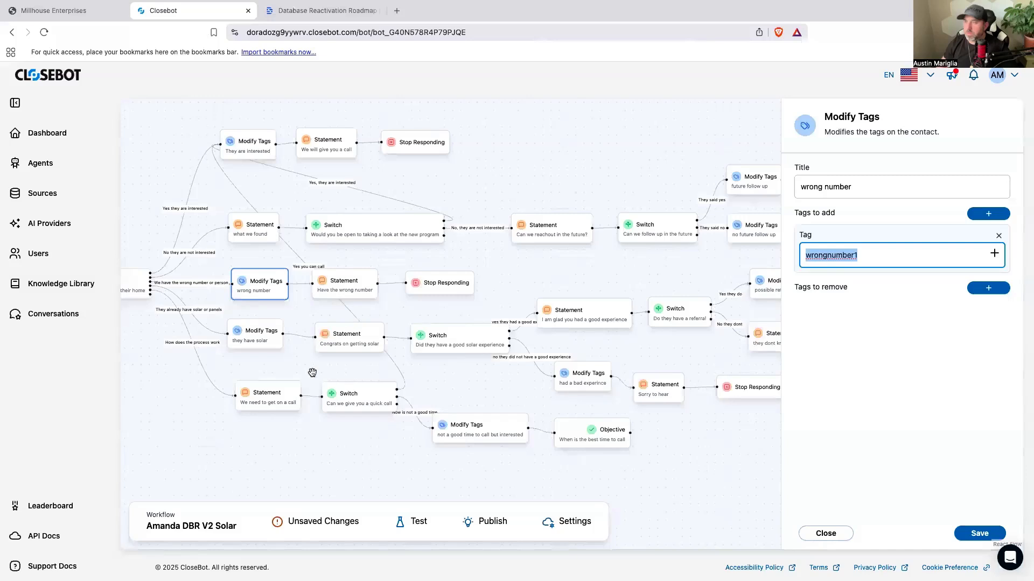
pyautogui.hscroll(3, 310, 372)
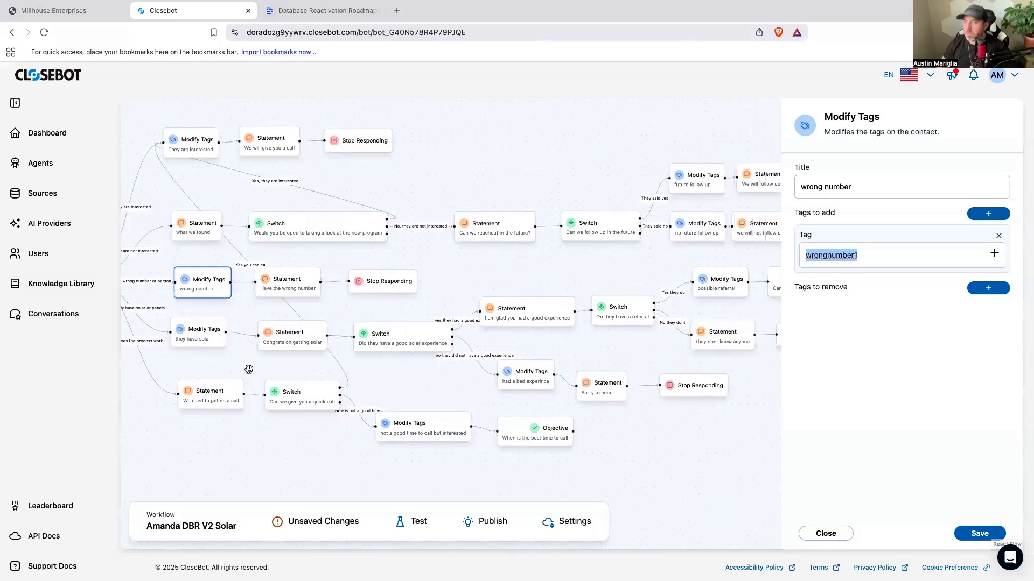
pyautogui.moveTo(504, 268); pyautogui.dragTo(572, 285)
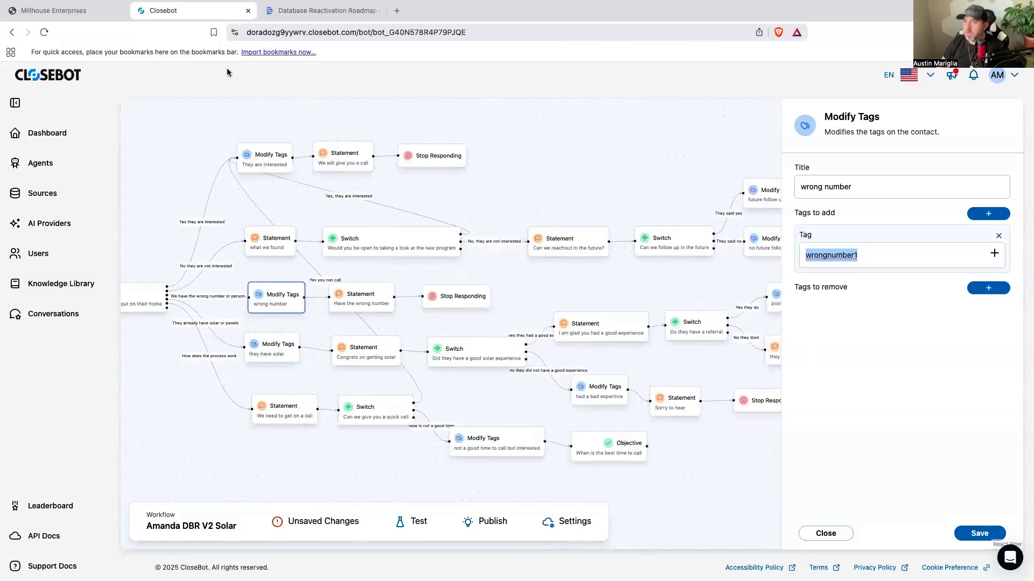
pyautogui.click(85, 17)
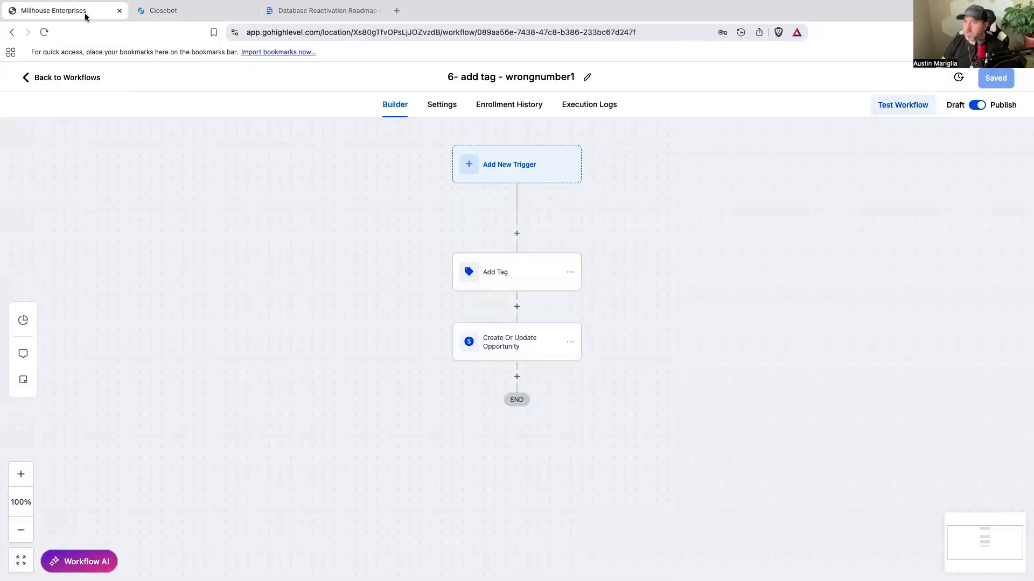
pyautogui.click(76, 80)
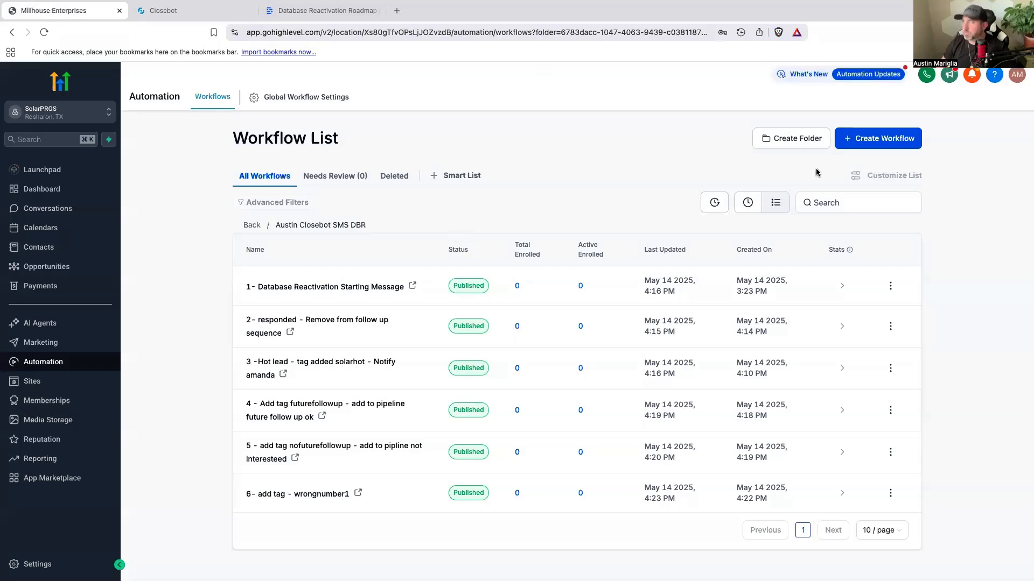
pyautogui.click(867, 139)
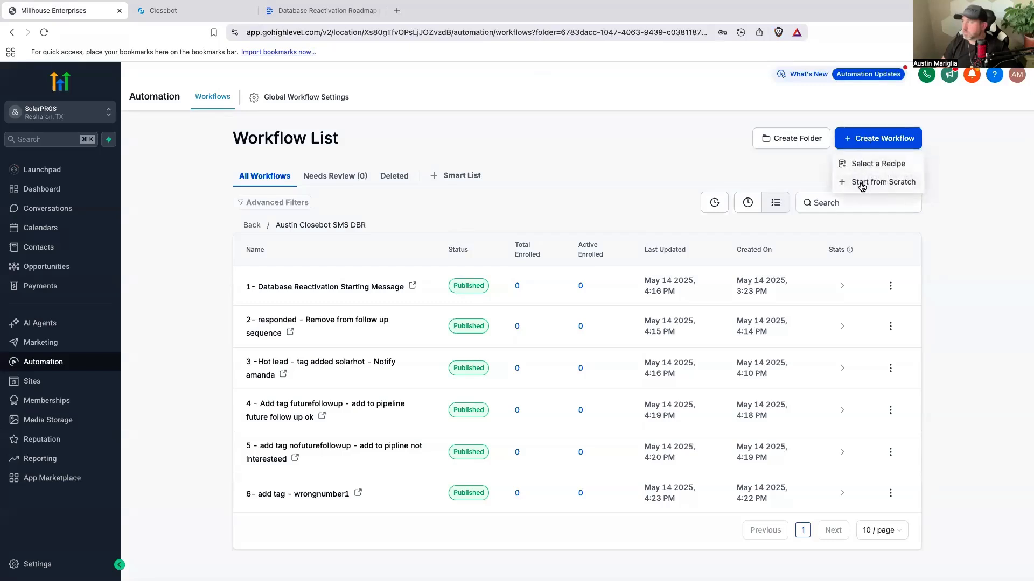
pyautogui.click(862, 183)
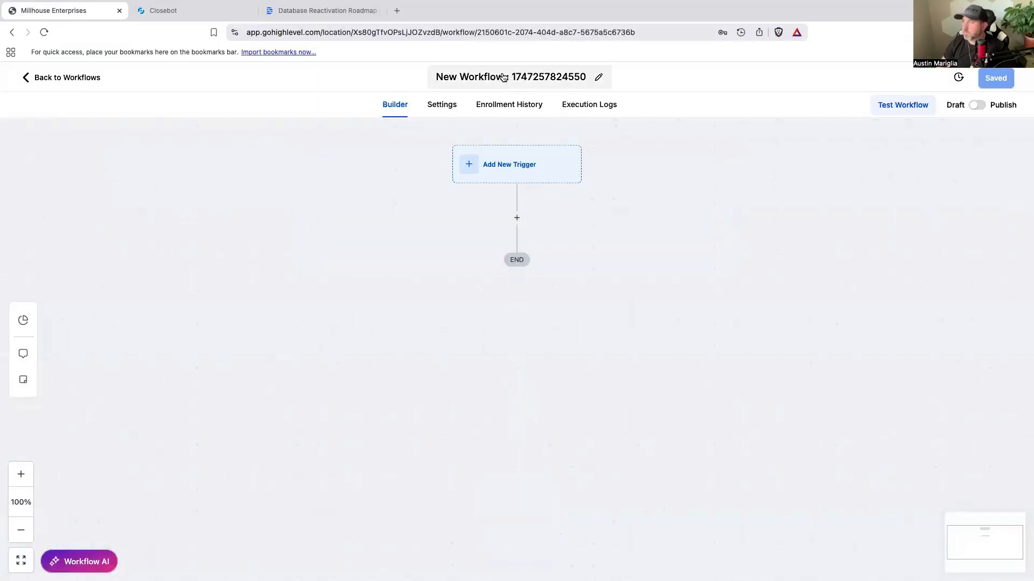
pyautogui.click(503, 77)
pyautogui.write('7-')
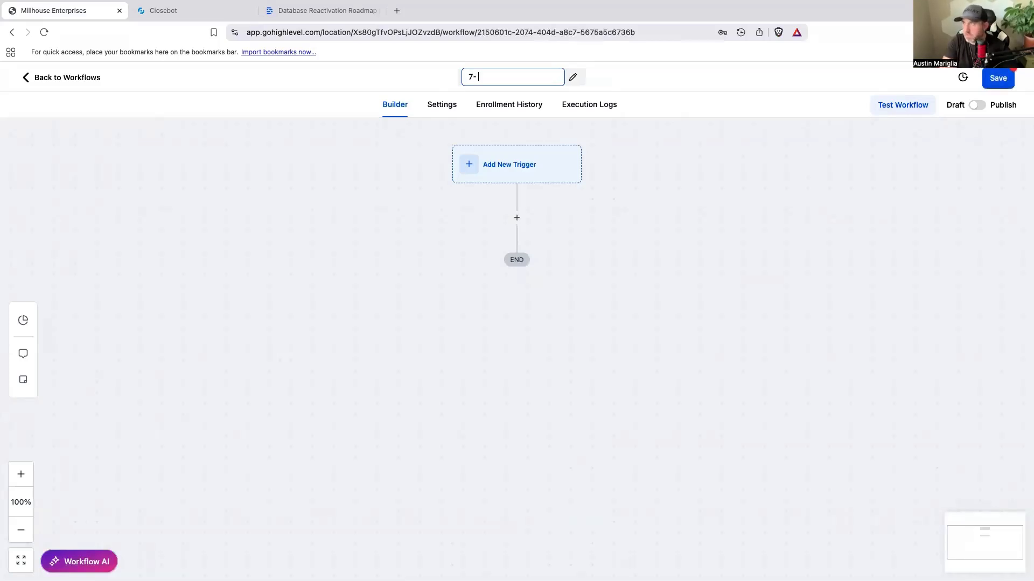
pyautogui.write(' add tag has solar')
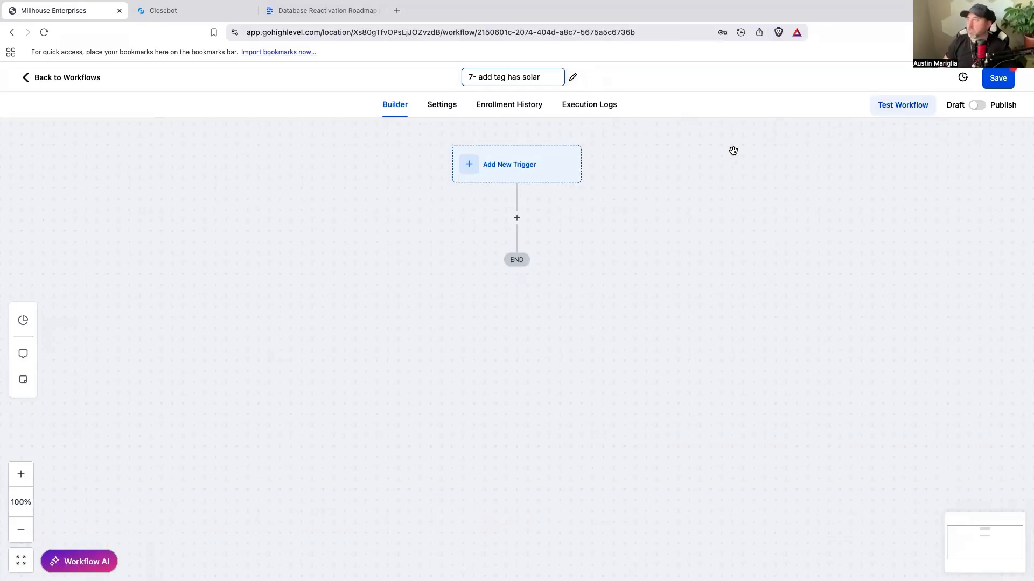
pyautogui.click(998, 78)
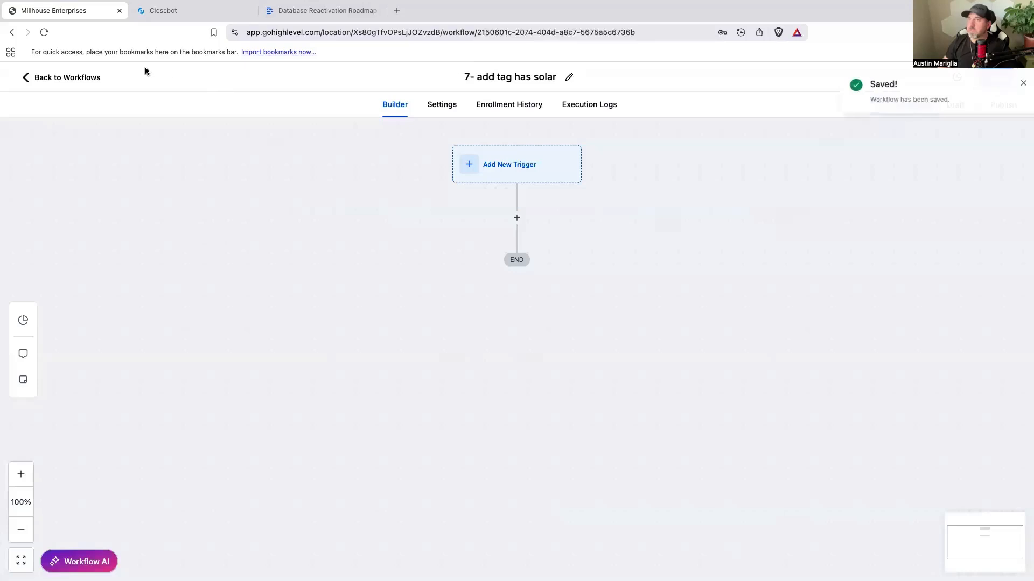
# Step: Switch to CloseBot and copy the theyhavesolar tag from the Modify Tags node titled "they have solar"
pyautogui.click(205, 12)
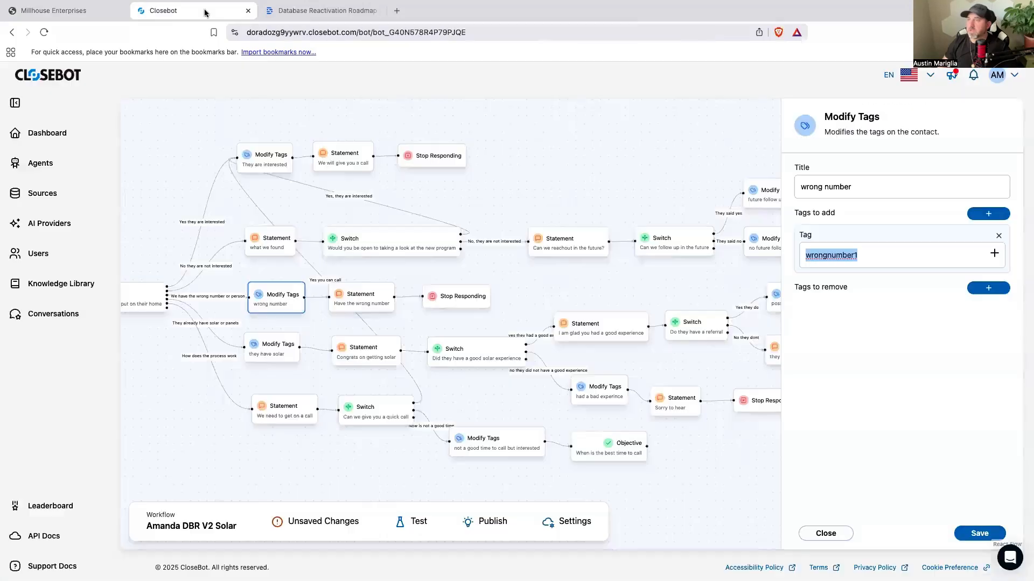
pyautogui.click(289, 344)
pyautogui.moveTo(854, 255); pyautogui.dragTo(805, 256)
pyautogui.rightClick(818, 256)
pyautogui.click(822, 340)
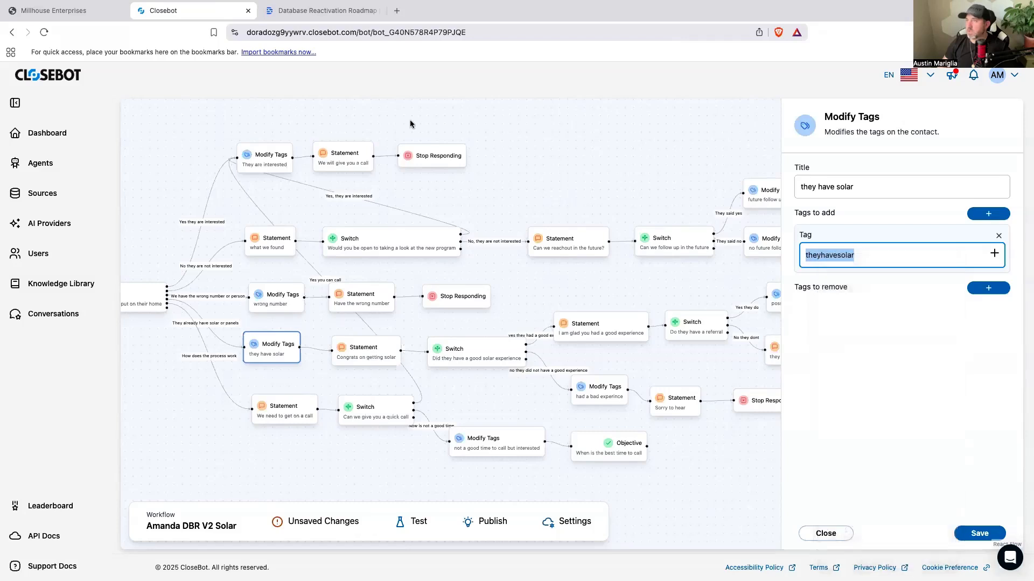
# Step: Return to GoHighLevel and add an Add Contact Tag action with the new tag theyhavesolar to the workflow
pyautogui.click(54, 11)
pyautogui.click(513, 221)
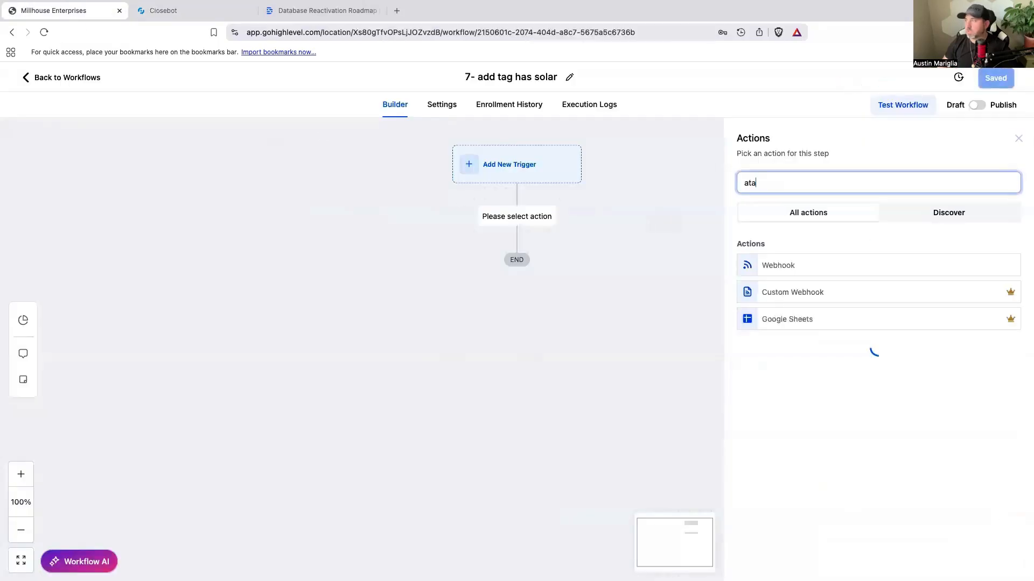
pyautogui.write('a')
pyautogui.press('BackSpace')
pyautogui.write('tag')
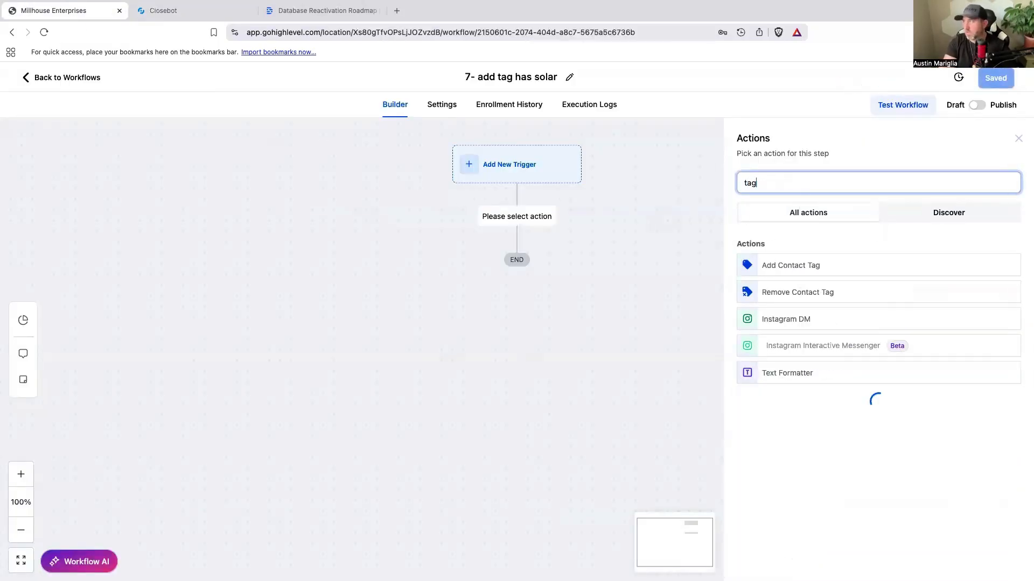
pyautogui.click(808, 264)
pyautogui.click(809, 264)
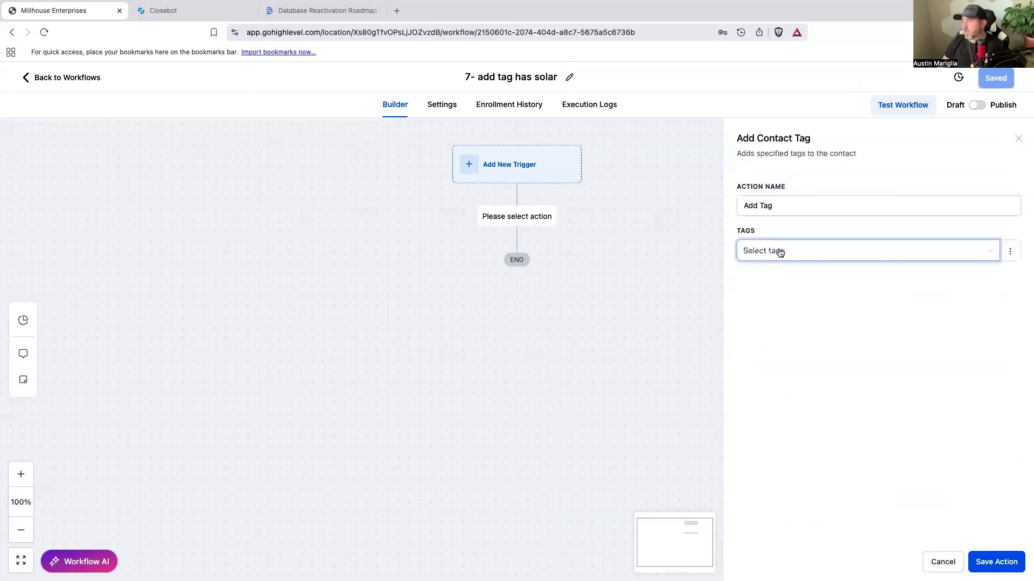
pyautogui.hotkey('ctrl', 'v')
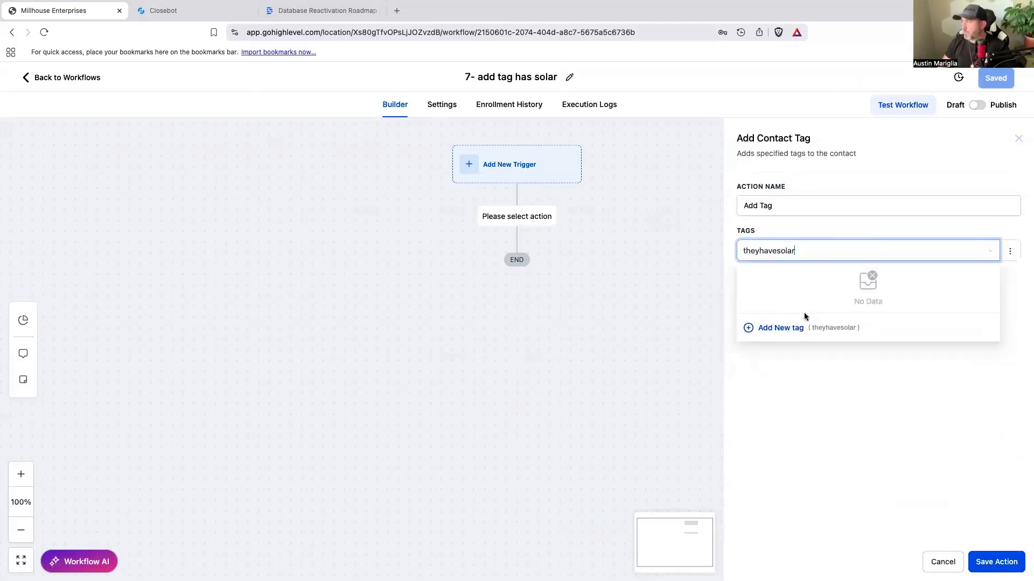
pyautogui.click(791, 329)
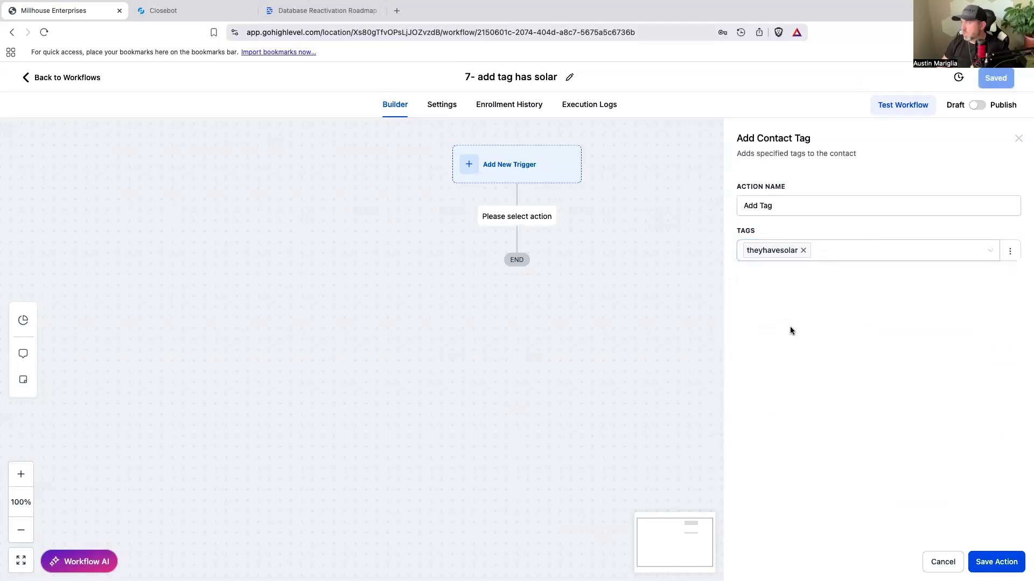
pyautogui.click(996, 562)
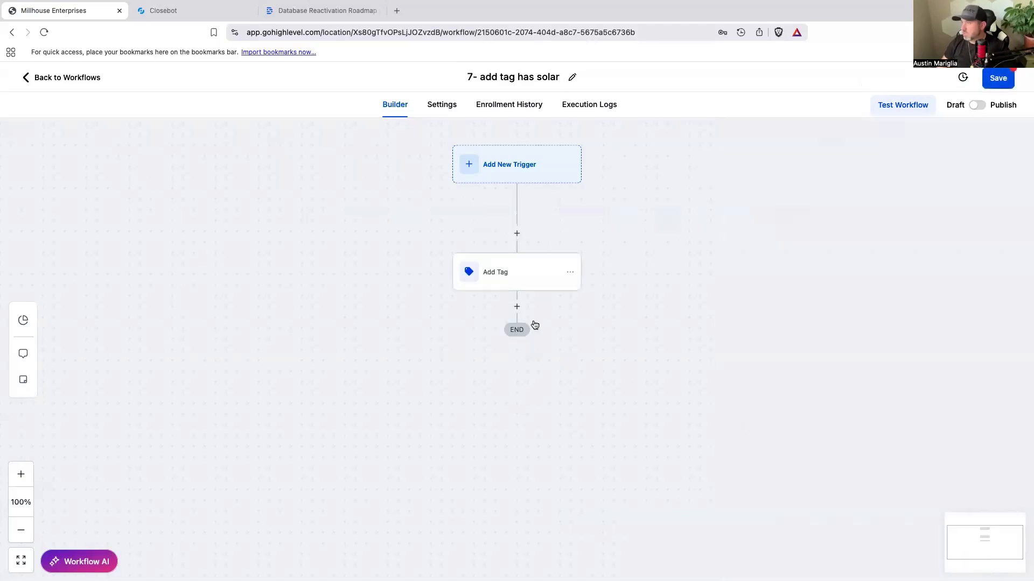
# Step: Rename the tag action "Add Tag theyhavesolar" and save it
pyautogui.click(528, 279)
pyautogui.click(849, 206)
pyautogui.write('theyhavesolar')
pyautogui.click(981, 561)
pyautogui.write('opo')
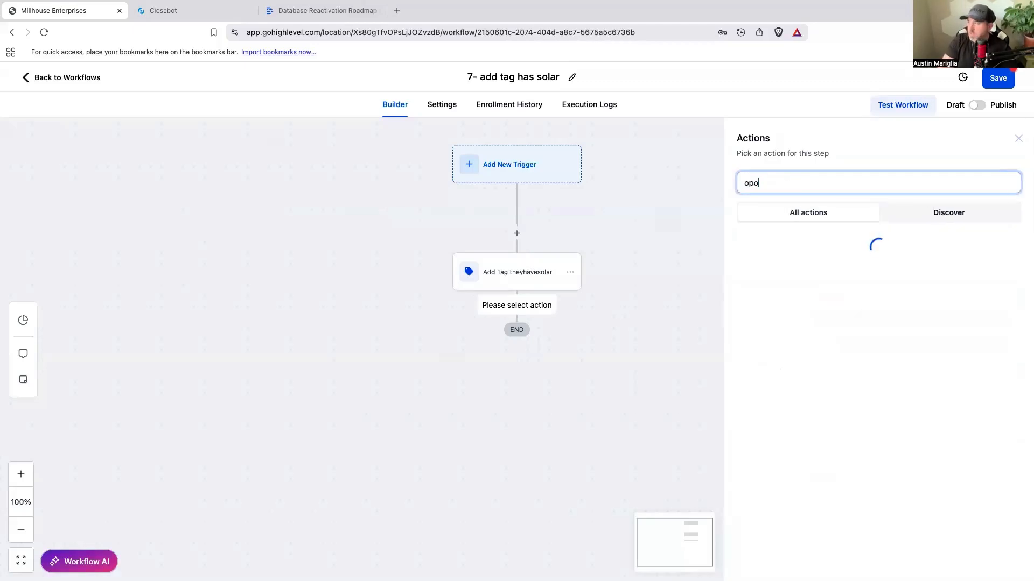
pyautogui.press('BackSpace')
pyautogui.write('p')
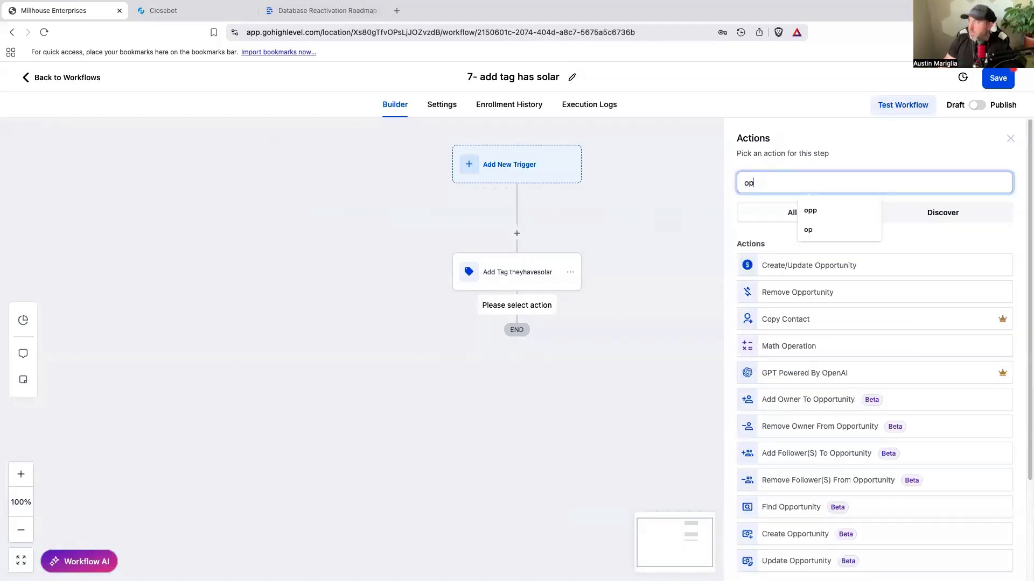
pyautogui.click(810, 265)
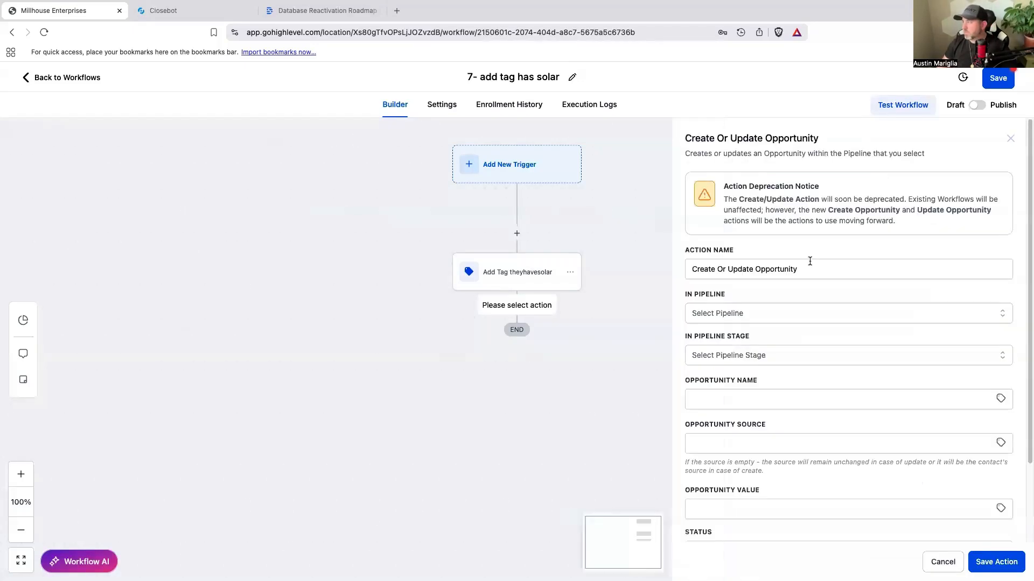
pyautogui.click(734, 315)
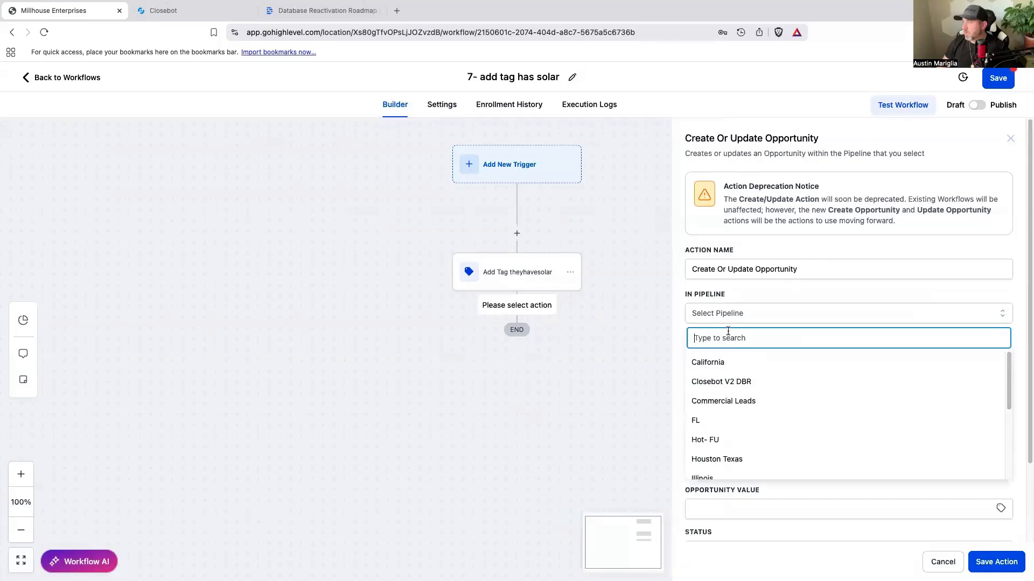
pyautogui.click(738, 383)
pyautogui.click(739, 359)
pyautogui.scroll(-4, 755, 466)
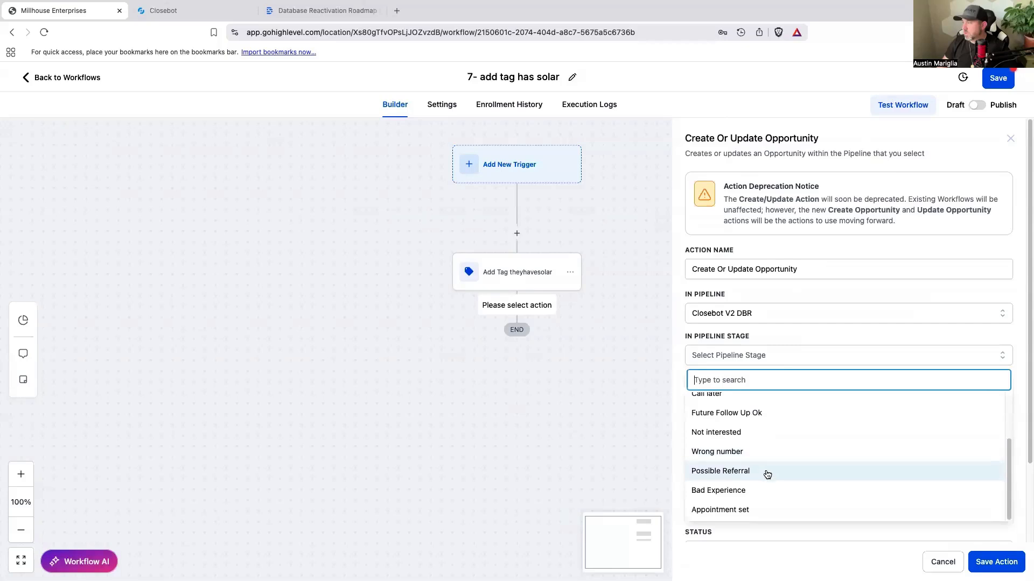
pyautogui.scroll(2, 767, 473)
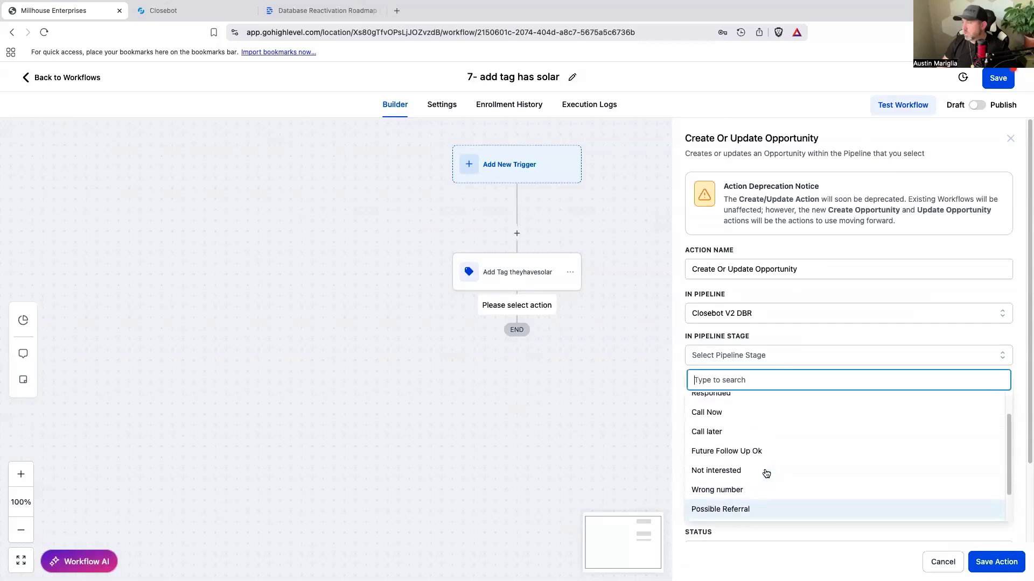
pyautogui.scroll(-2, 766, 474)
pyautogui.scroll(3, 766, 474)
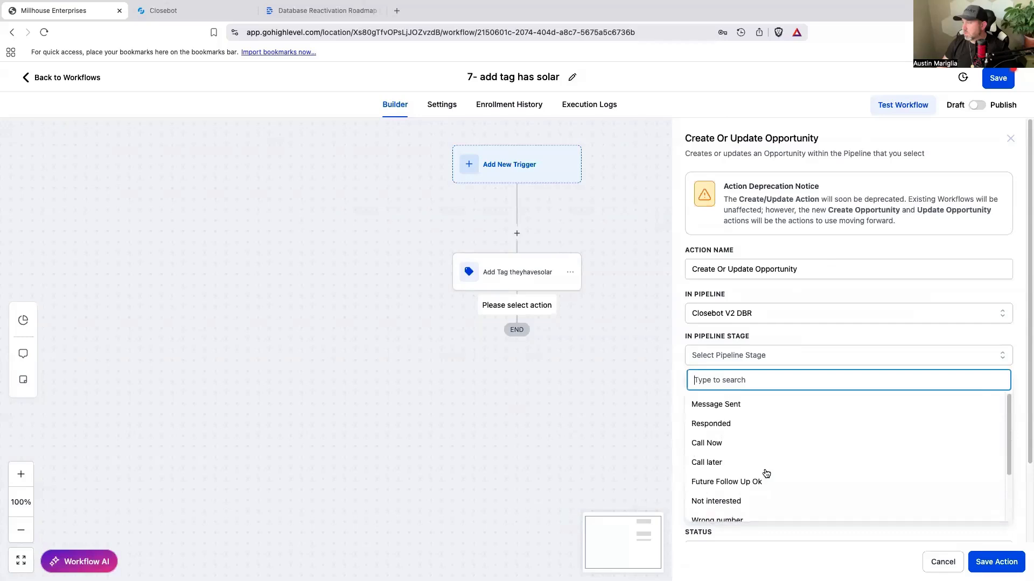
pyautogui.scroll(-2, 740, 428)
pyautogui.scroll(-1, 740, 429)
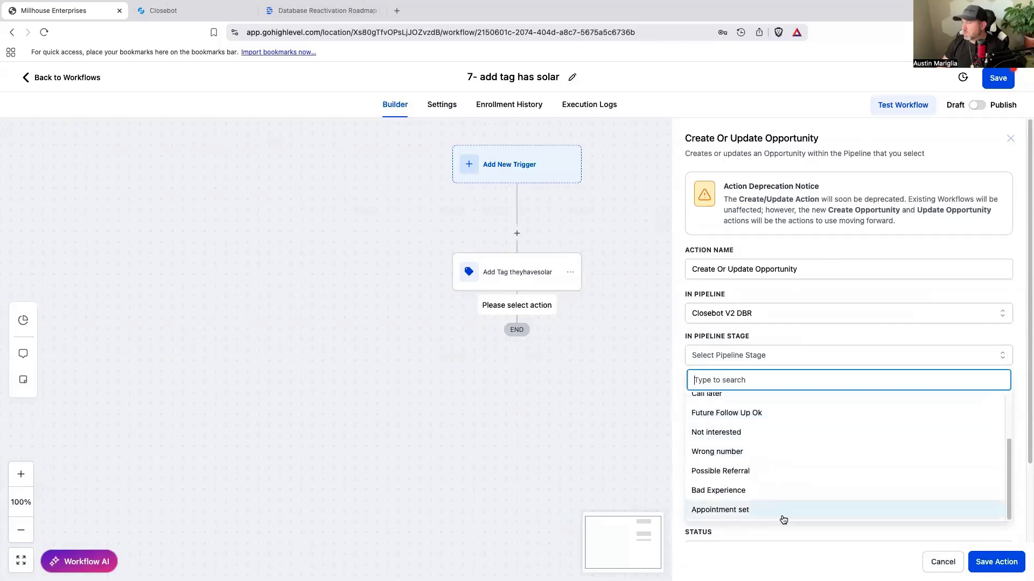
pyautogui.click(941, 561)
# Step: Save the workflow and open the Closebot V2 DBR opportunity pipeline for editing
pyautogui.click(997, 78)
pyautogui.click(56, 75)
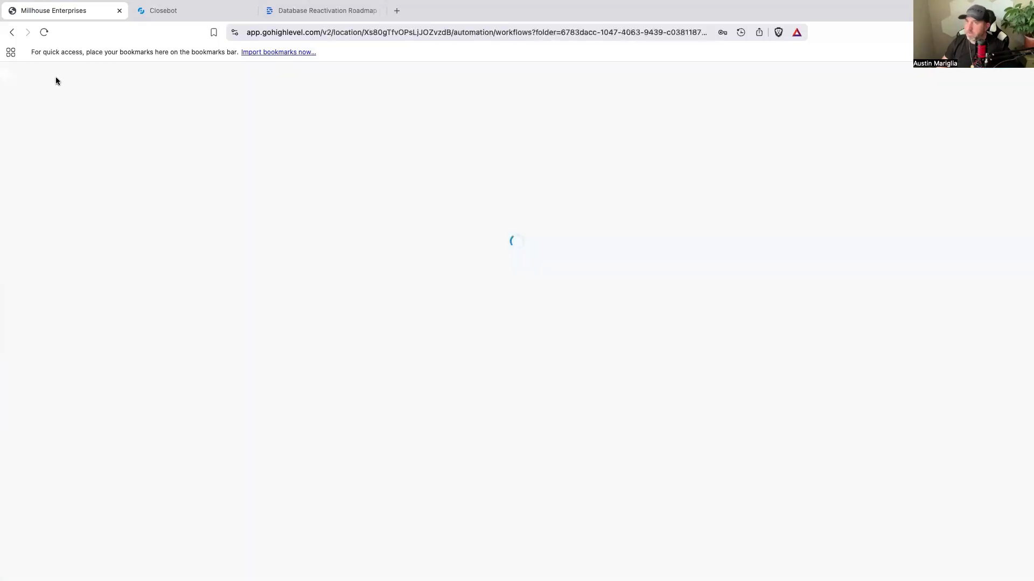
pyautogui.click(48, 267)
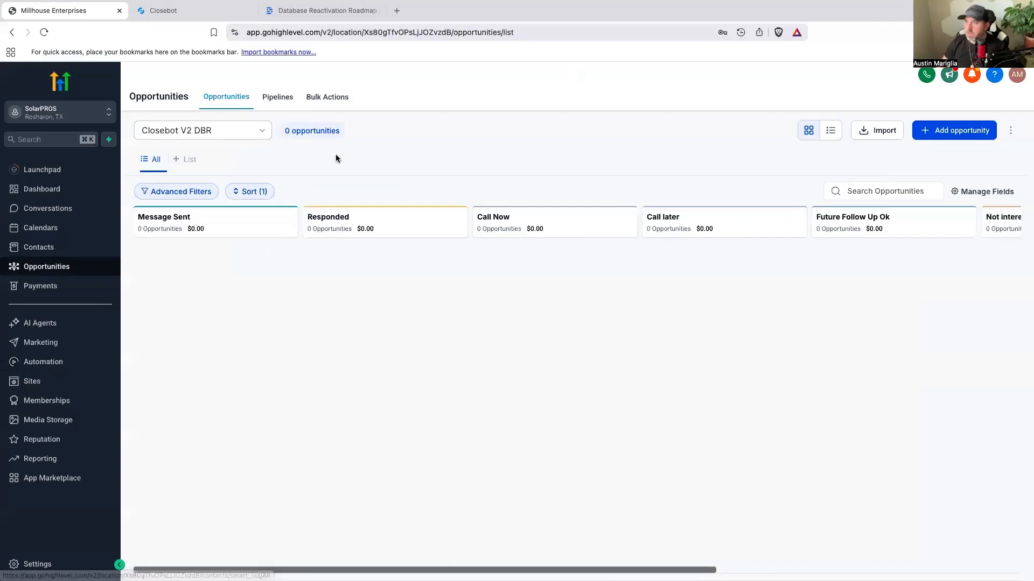
pyautogui.click(277, 98)
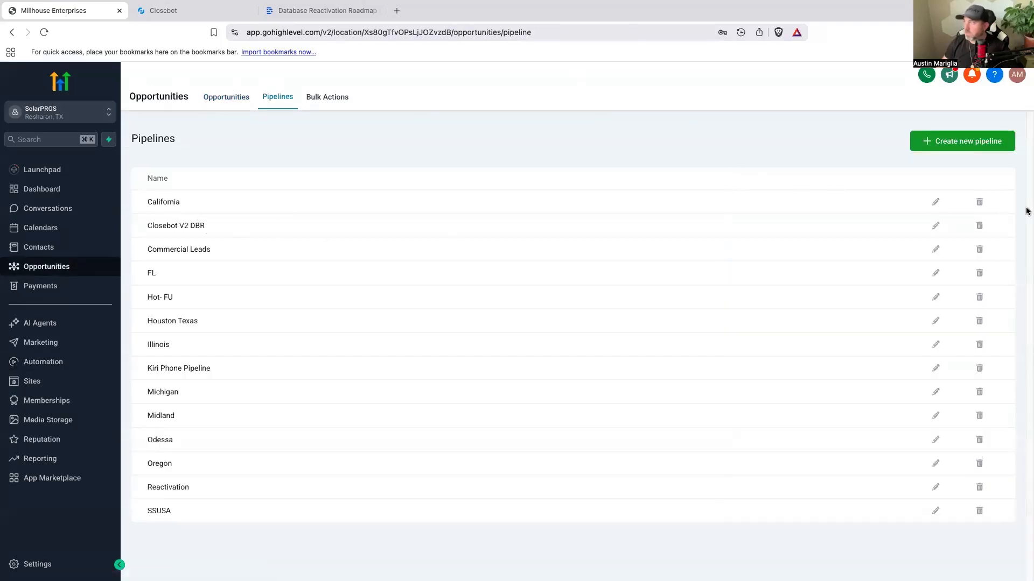
pyautogui.click(935, 226)
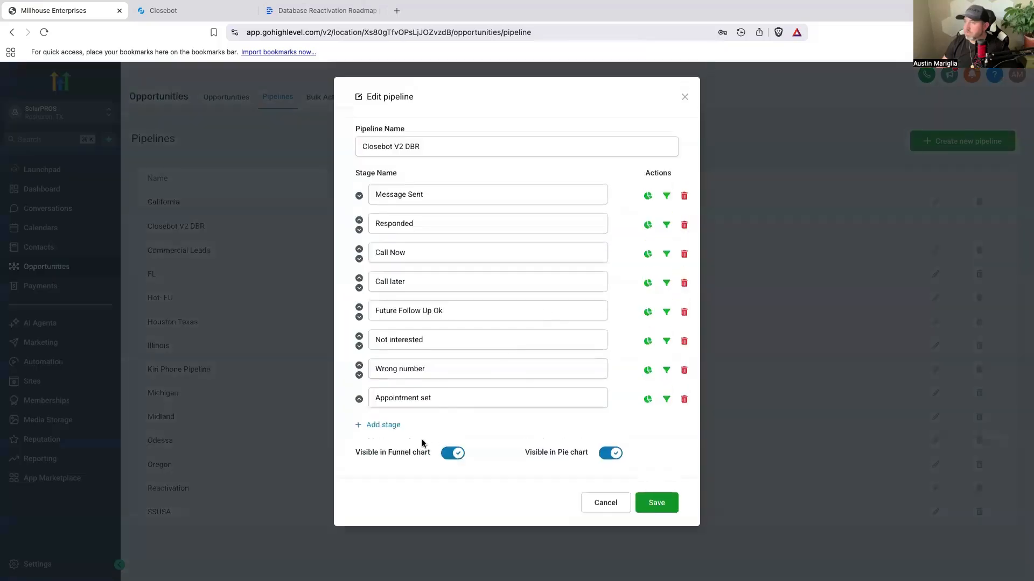
# Step: Add a stage named "Has solar" to the Closebot V2 DBR pipeline and save it
pyautogui.click(389, 425)
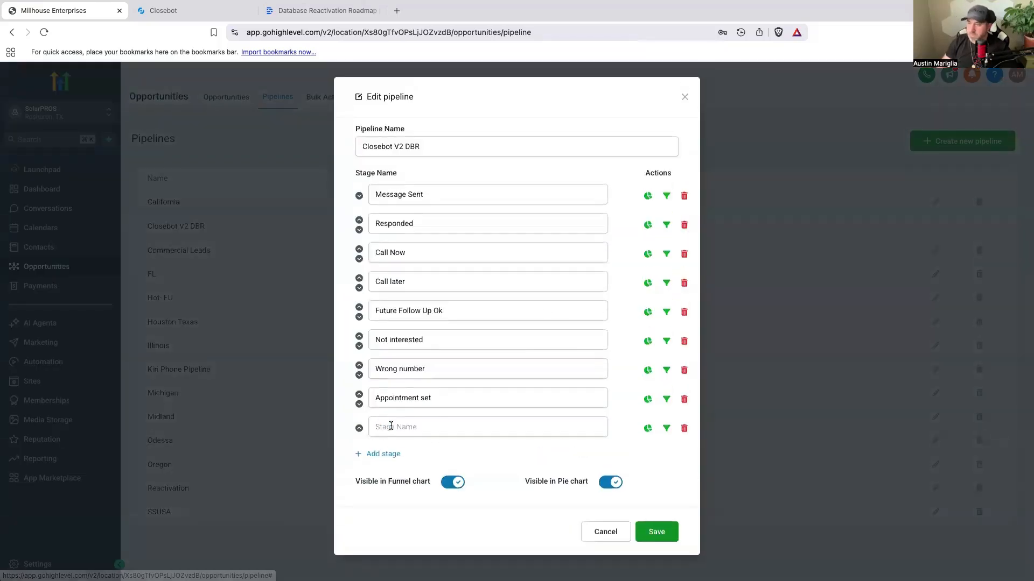
pyautogui.write('Has solar')
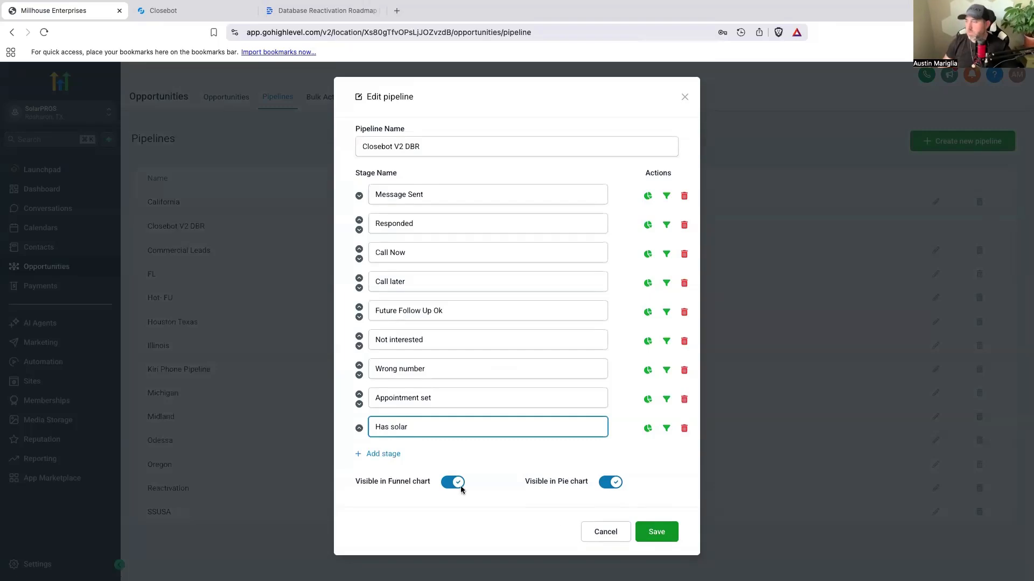
pyautogui.click(656, 533)
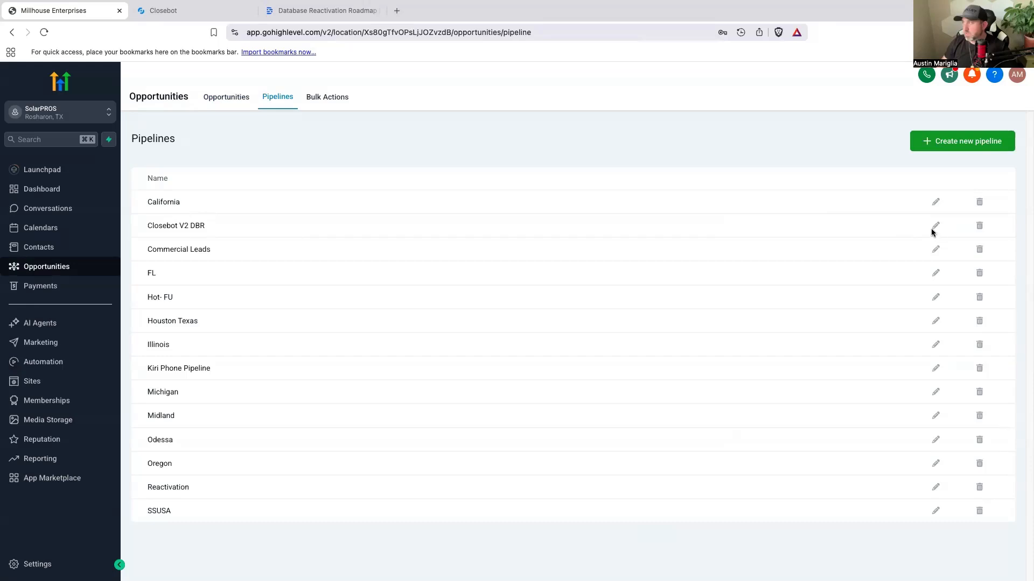
# Step: Move the Has solar stage above Appointment set in the Closebot V2 DBR pipeline and save the order
pyautogui.click(936, 229)
pyautogui.click(359, 428)
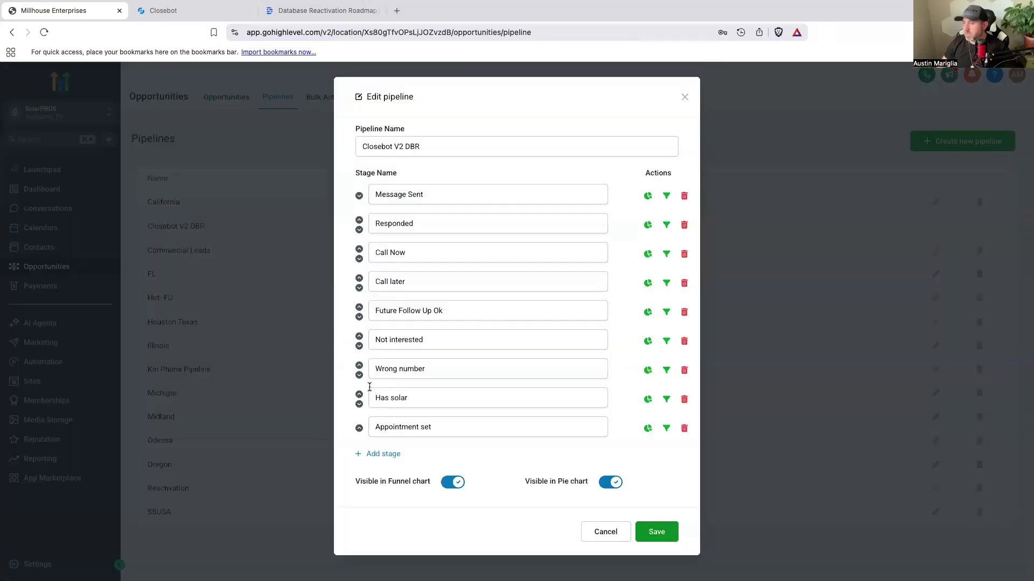
pyautogui.click(658, 533)
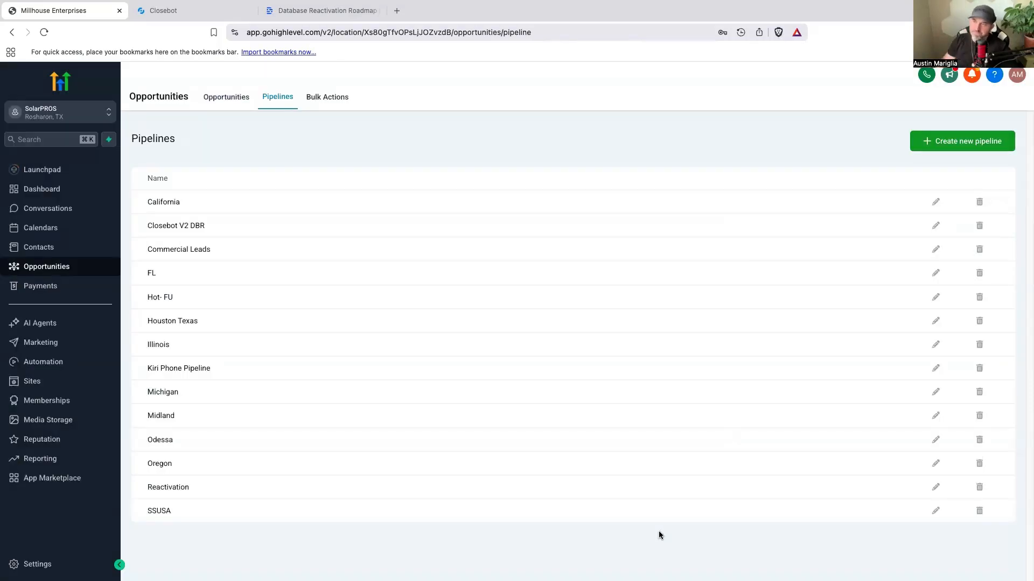
# Step: Reopen the "7- add tag has solar" workflow and add a Create/Update Opportunity action after the tag action
pyautogui.click(57, 362)
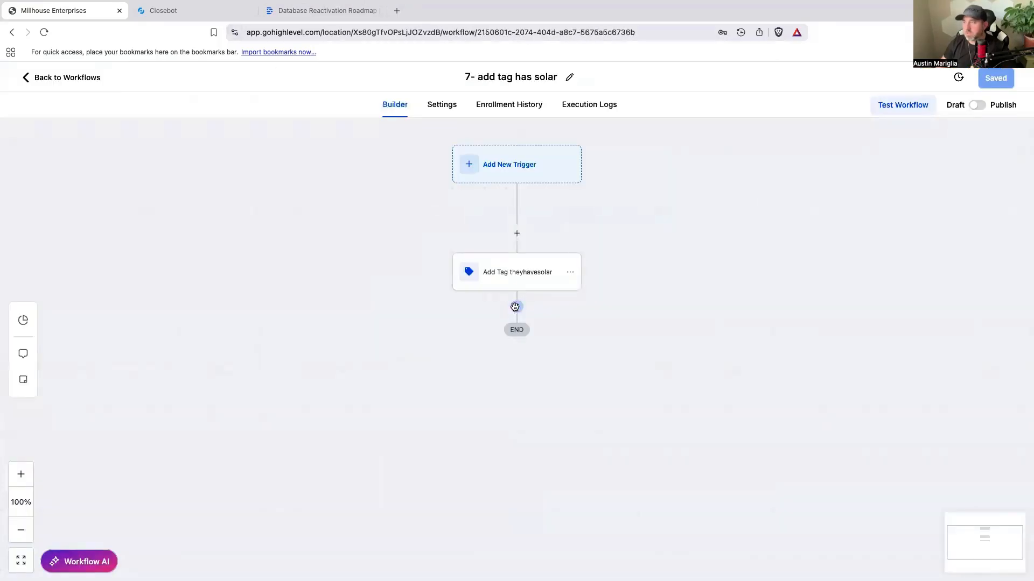
pyautogui.click(517, 306)
pyautogui.write('op')
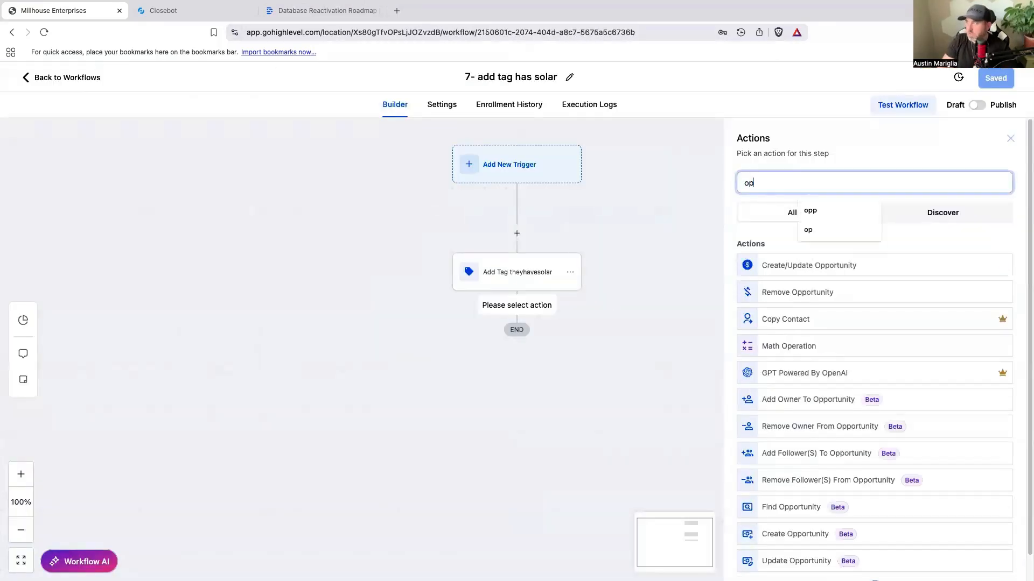
pyautogui.click(800, 264)
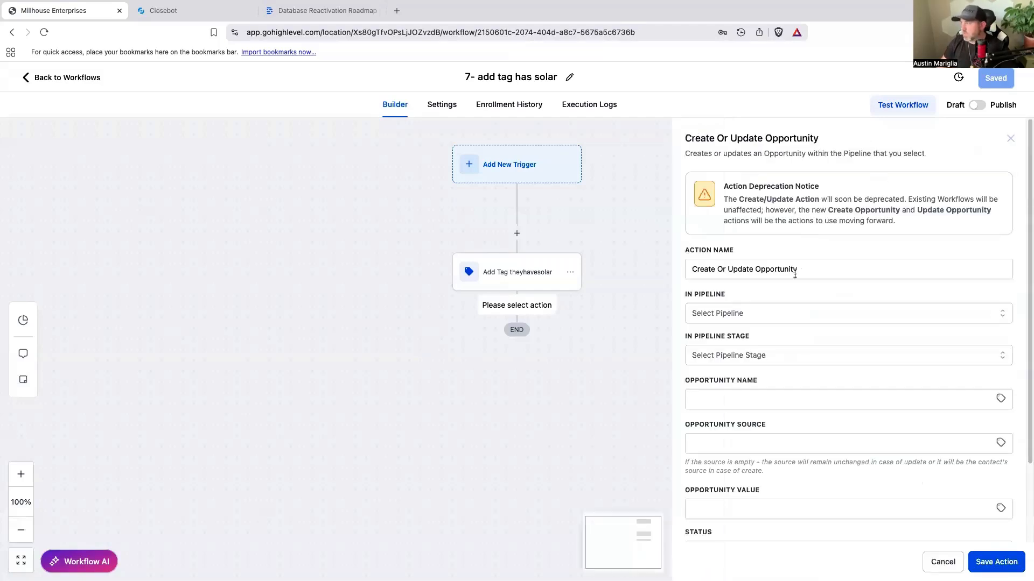
# Step: Save the opportunity action with pipeline Closebot V2 DBR and stage Has solar, and publish the workflow
pyautogui.click(751, 313)
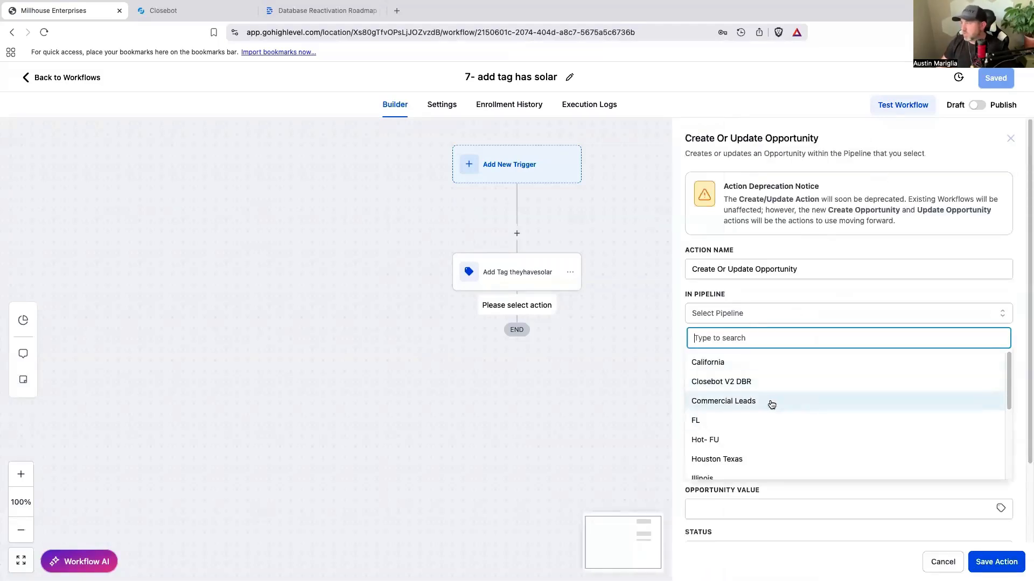
pyautogui.click(741, 382)
pyautogui.click(743, 355)
pyautogui.scroll(-3, 754, 447)
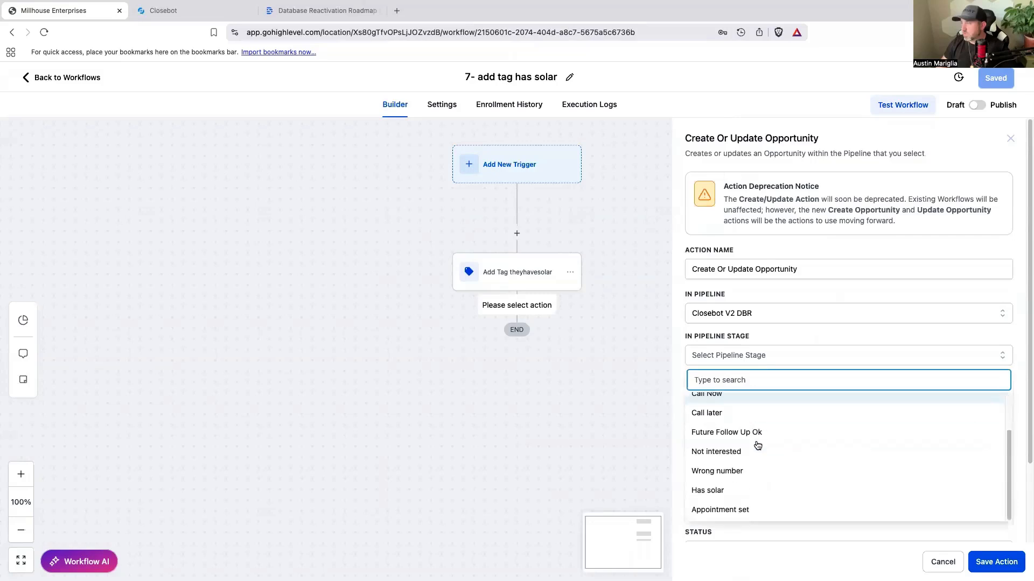
pyautogui.click(739, 488)
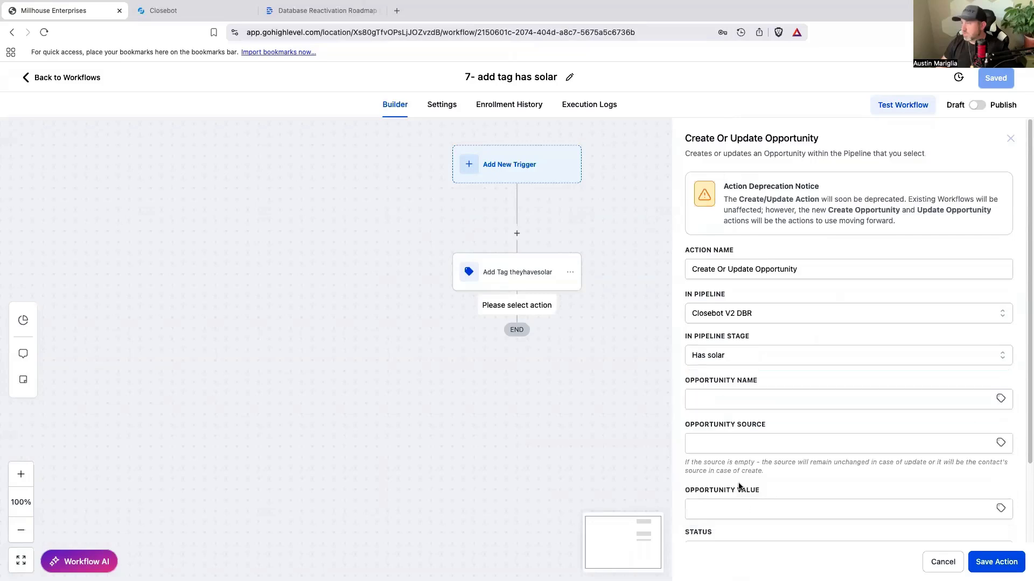
pyautogui.click(980, 564)
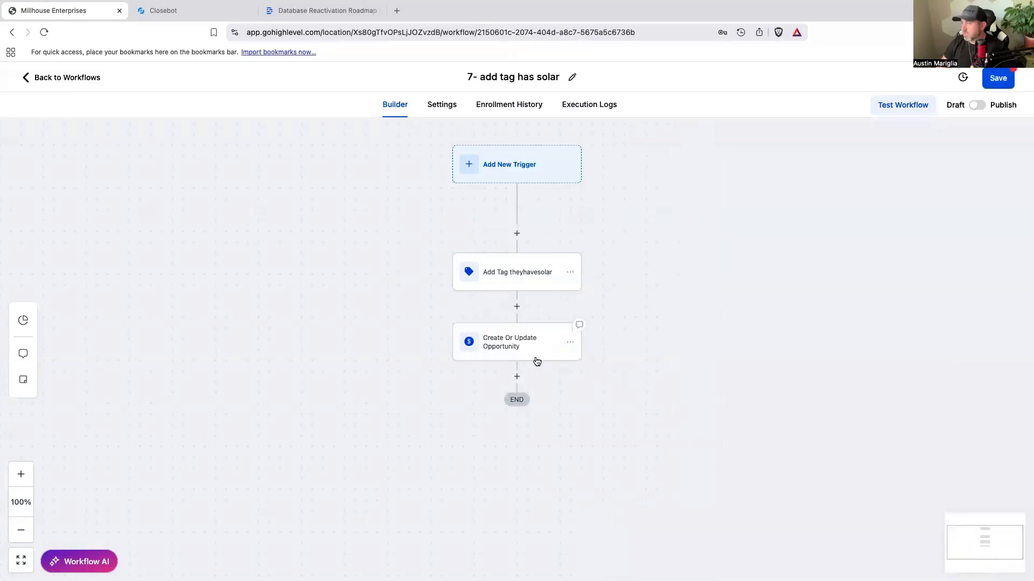
pyautogui.click(981, 106)
pyautogui.click(998, 78)
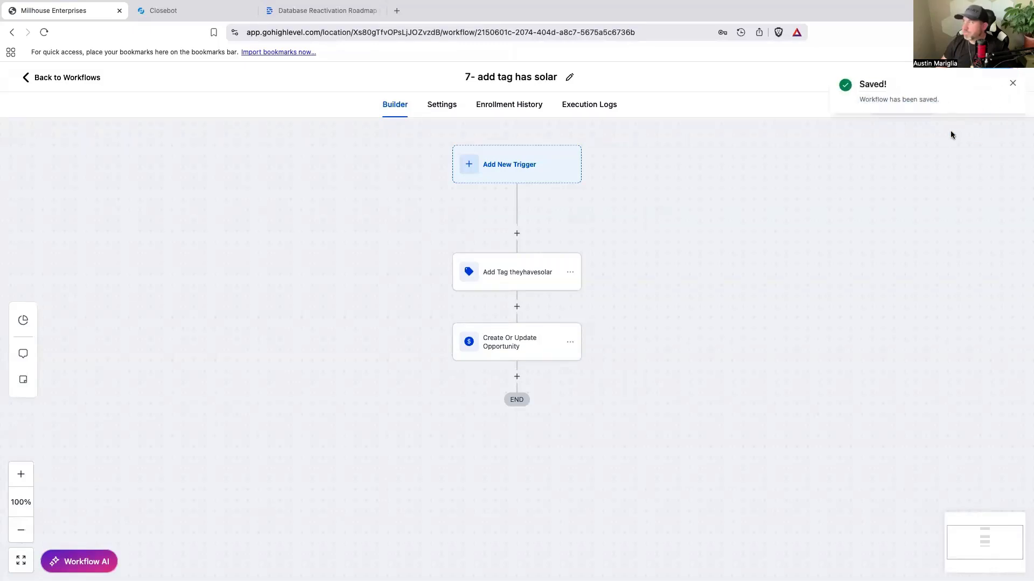
# Step: Switch to CloseBot, copy the referralpossible tag from the Modify Tags node titled "possible referral", and save the node
pyautogui.click(163, 10)
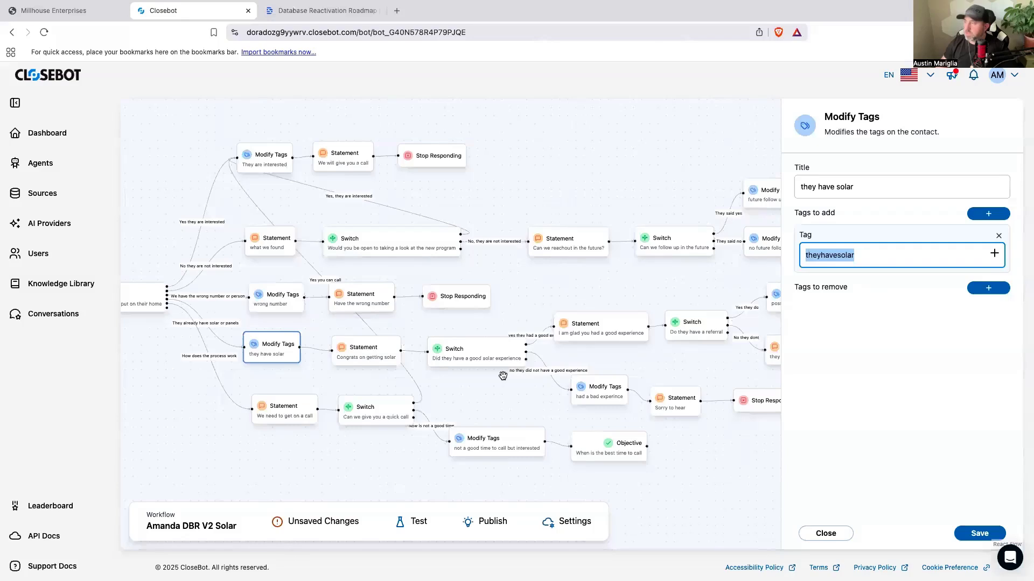
pyautogui.scroll(-1, 502, 376)
pyautogui.moveTo(530, 405); pyautogui.dragTo(458, 400)
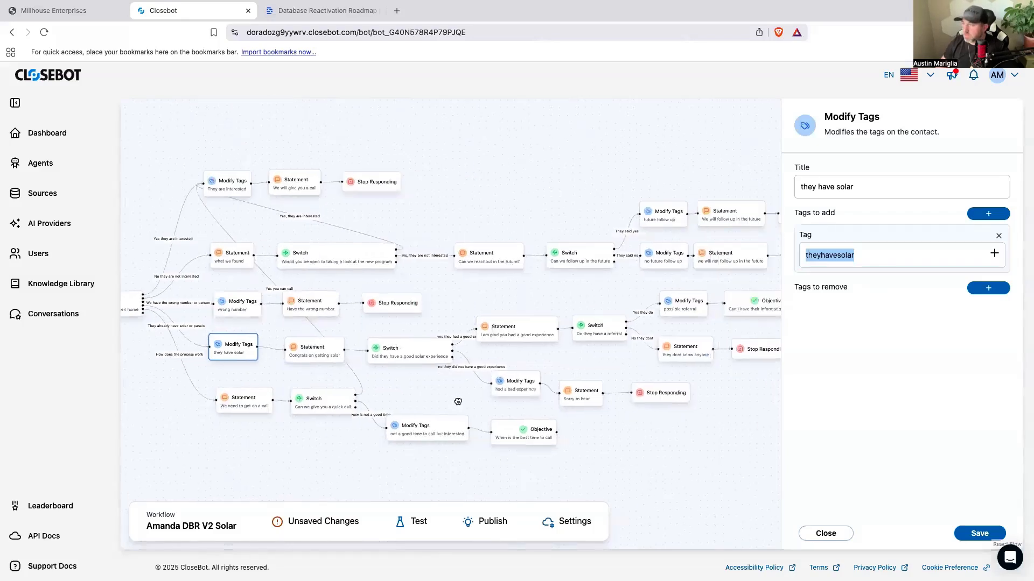
pyautogui.click(695, 316)
pyautogui.moveTo(858, 255); pyautogui.dragTo(816, 255)
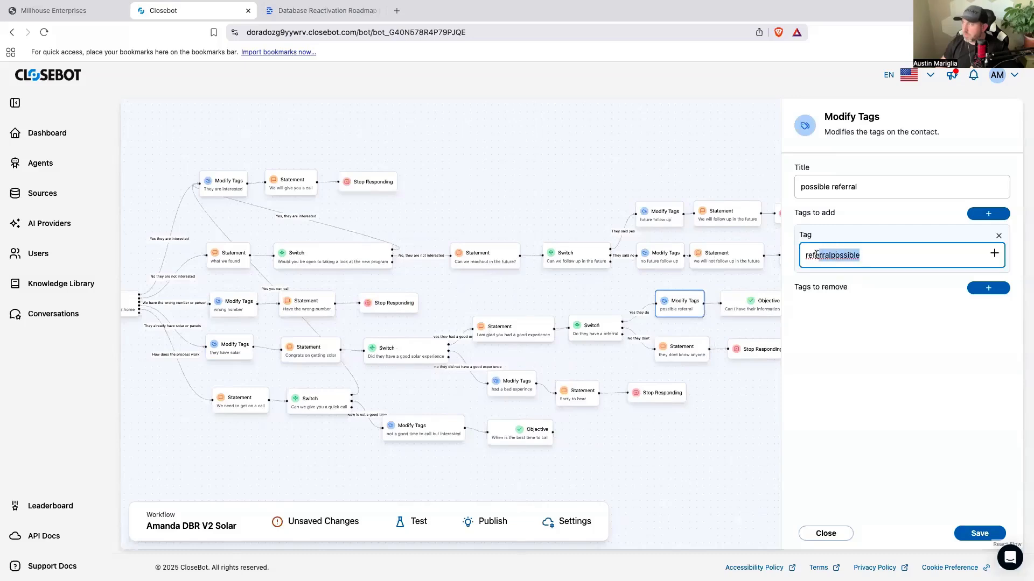
pyautogui.rightClick(806, 256)
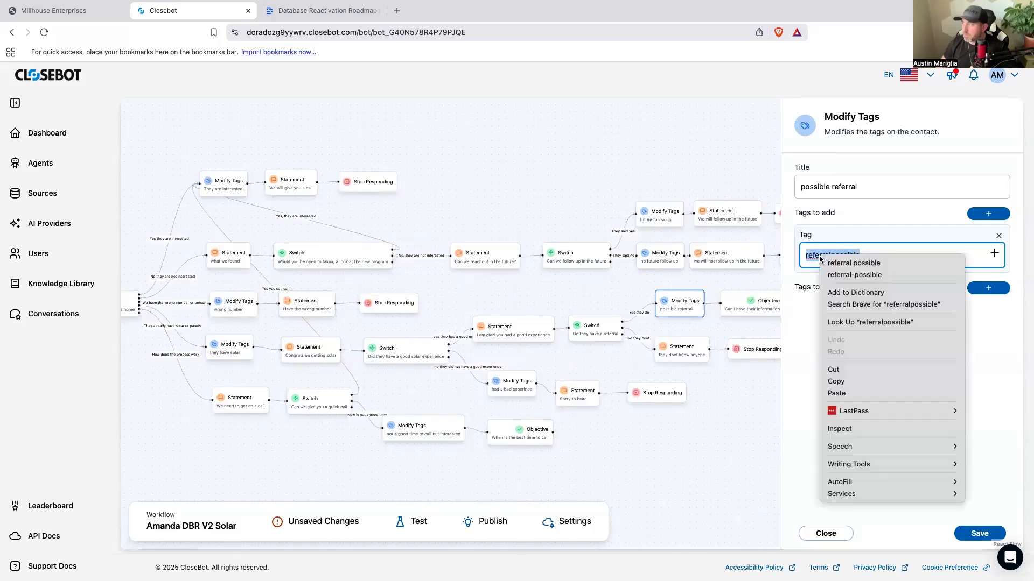
pyautogui.click(841, 382)
pyautogui.click(960, 538)
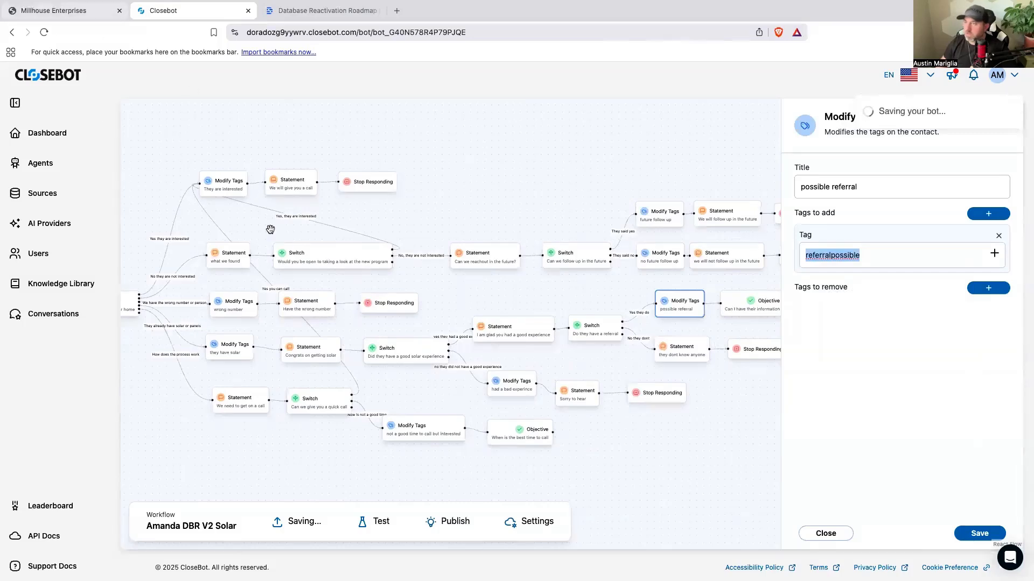
# Step: Return to GoHighLevel and create a workflow from scratch named "8- add tag referralpossible"
pyautogui.hotkey('ctrl', 'shift', 'Tab')
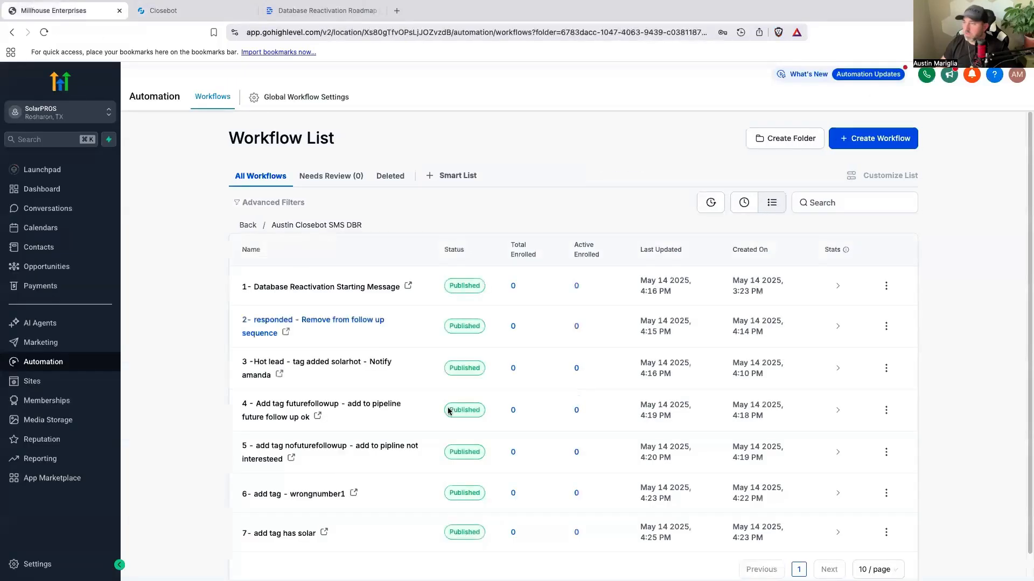
pyautogui.scroll(-1, 506, 371)
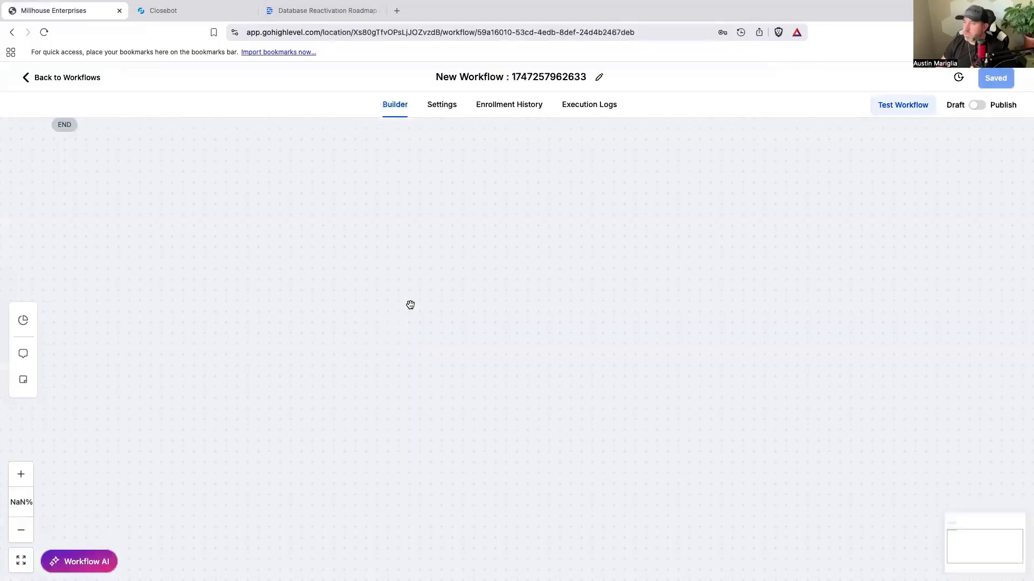
pyautogui.click(512, 79)
pyautogui.hotkey('ctrl', 'a')
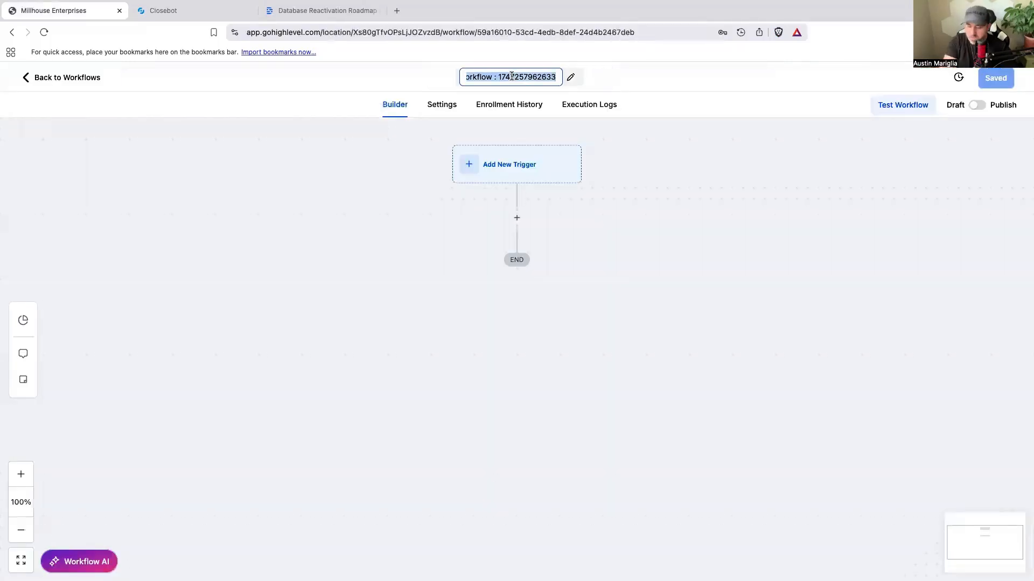
pyautogui.write('8-')
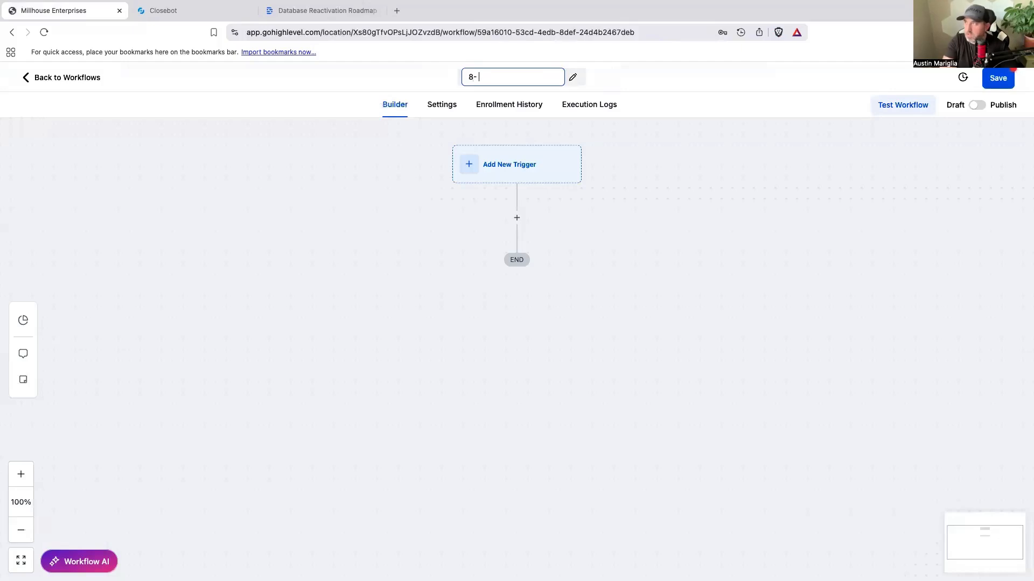
pyautogui.write(' add tag')
pyautogui.press('super+v')
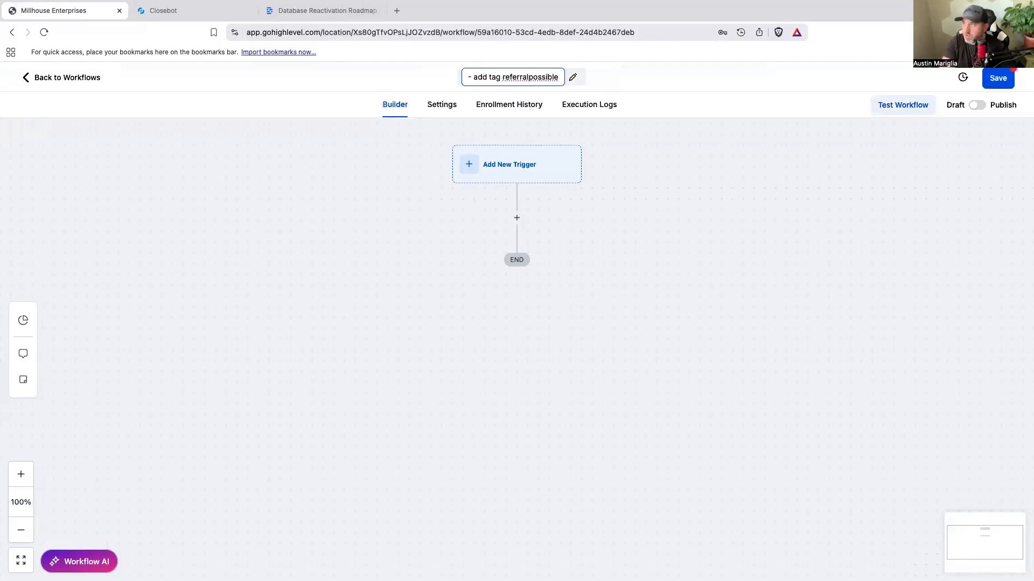
# Step: Extend the workflow name to "8- add tag referralpossible - update opportunity"
pyautogui.write('-')
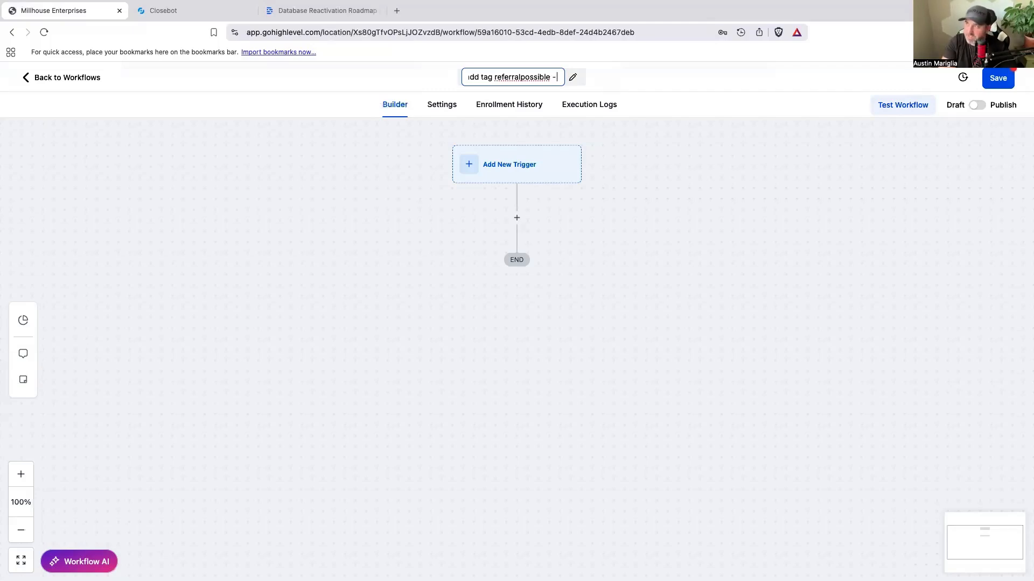
pyautogui.write('update u')
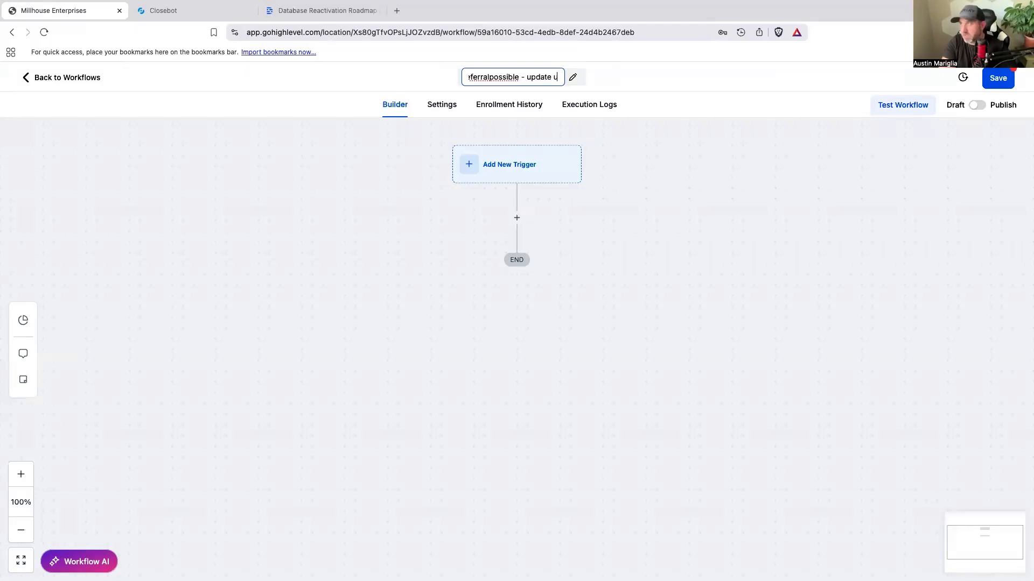
pyautogui.press('BackSpace')
pyautogui.write('opportunity')
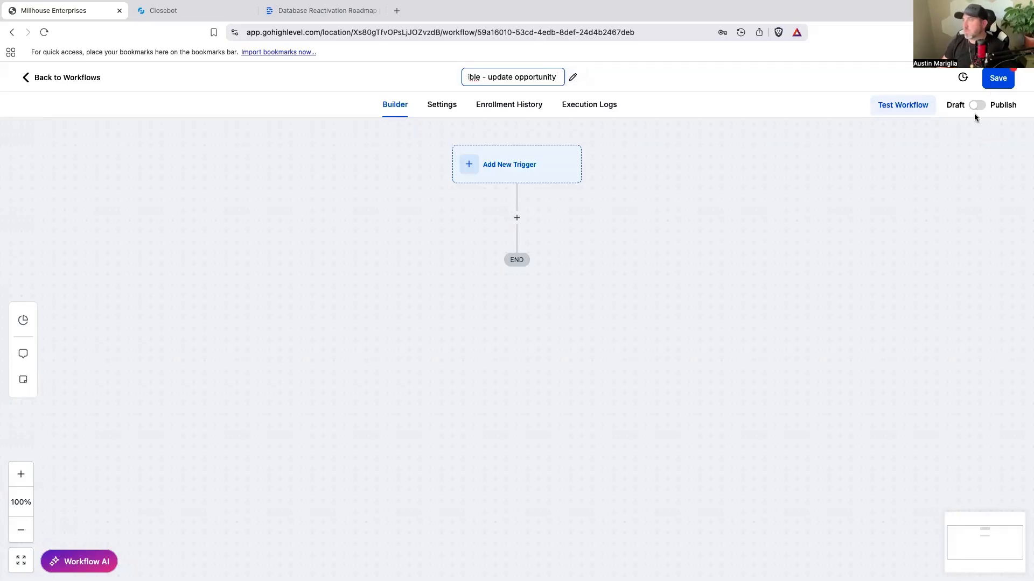
# Step: Add an Add Contact Tag action with the tag referralpossible, name it "Add Tag referralpossible", and save it
pyautogui.click(518, 218)
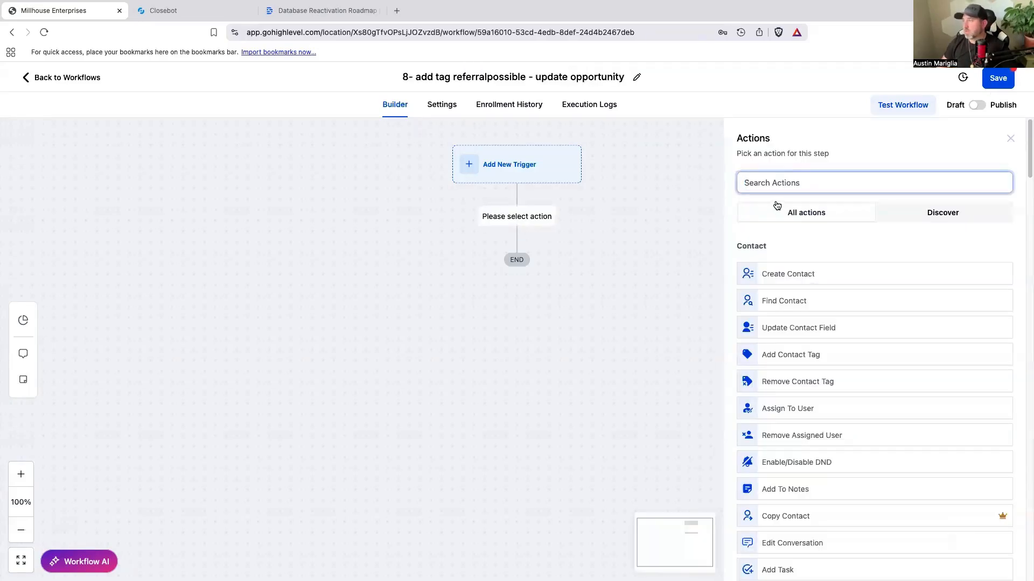
pyautogui.write('tag')
pyautogui.click(785, 264)
pyautogui.click(779, 252)
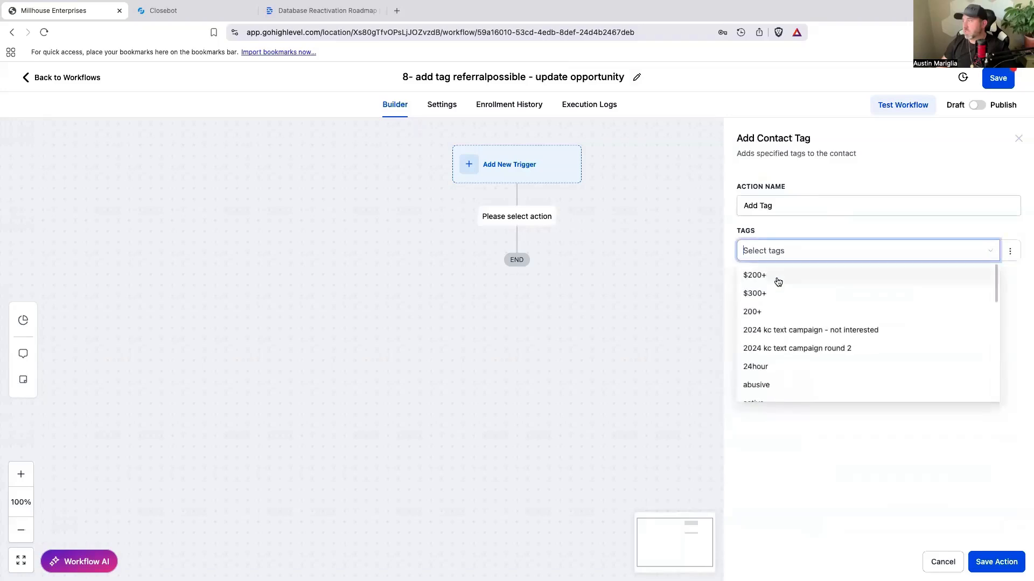
pyautogui.hotkey('ctrl', 'v')
pyautogui.click(790, 329)
pyautogui.click(817, 208)
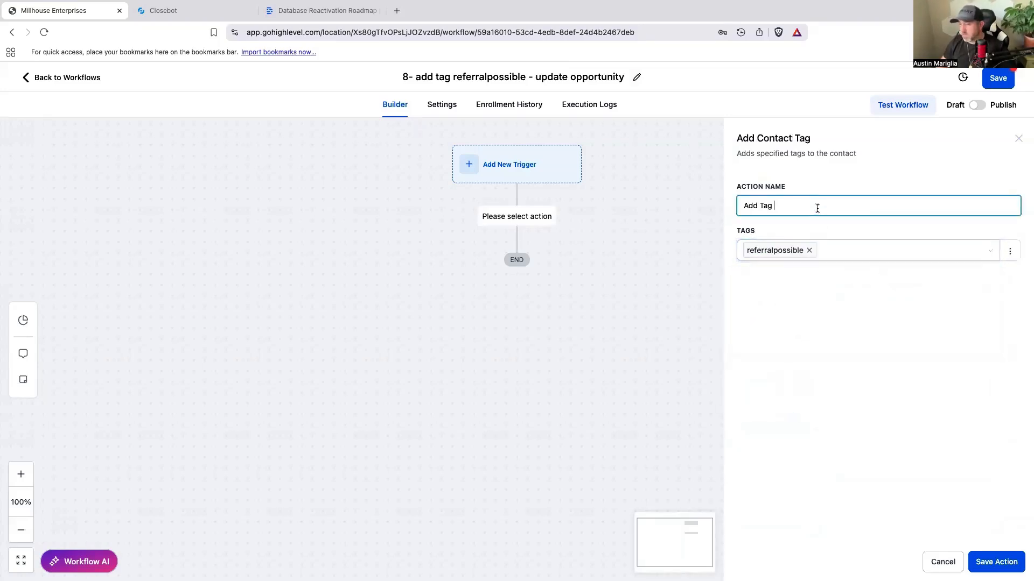
pyautogui.hotkey('ctrl', 'v')
pyautogui.click(997, 561)
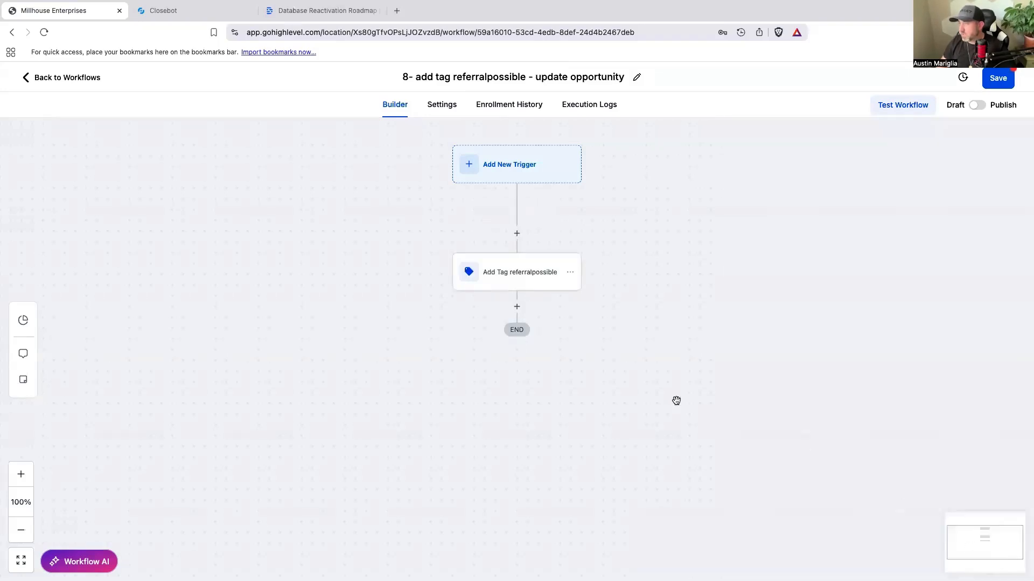
# Step: Add a Create/Update Opportunity action after the tag action and choose the Closebot V2 DBR pipeline
pyautogui.click(517, 308)
pyautogui.click(796, 184)
pyautogui.write('op')
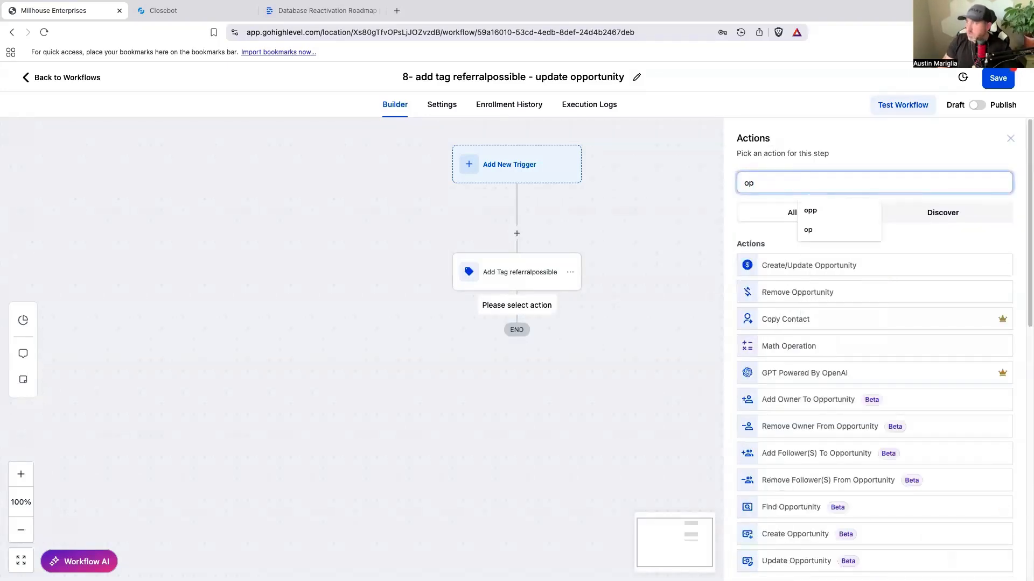
pyautogui.click(819, 230)
pyautogui.click(858, 266)
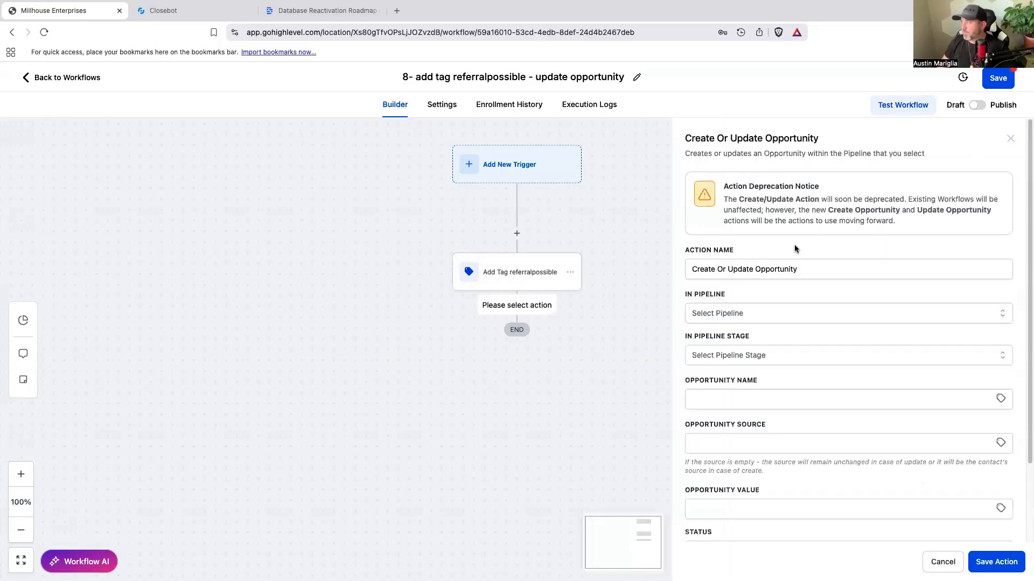
pyautogui.click(770, 314)
pyautogui.click(741, 381)
# Step: Look through the pipeline stages for a referral stage and save the opportunity action without choosing one
pyautogui.click(748, 356)
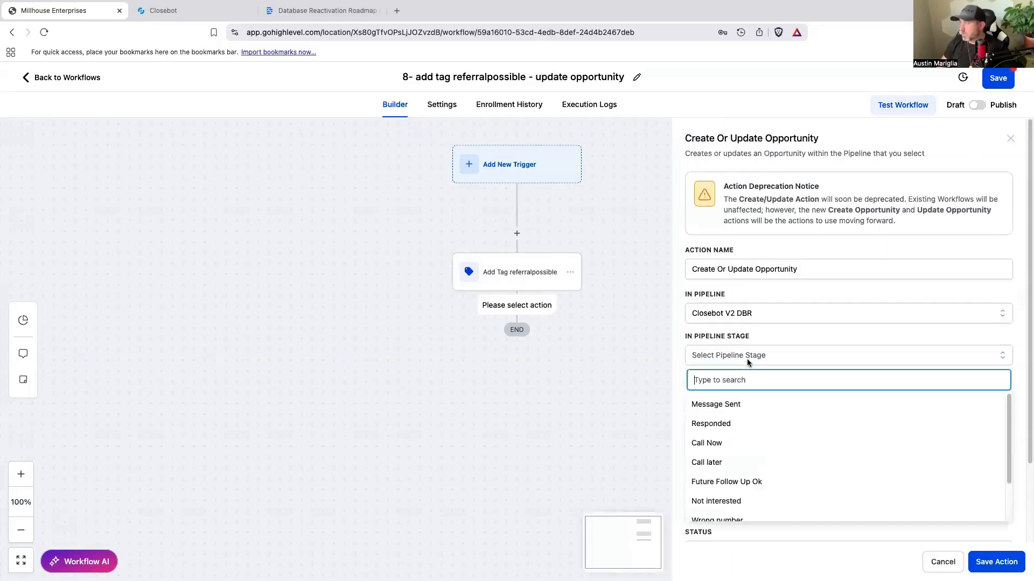
pyautogui.scroll(-4, 744, 469)
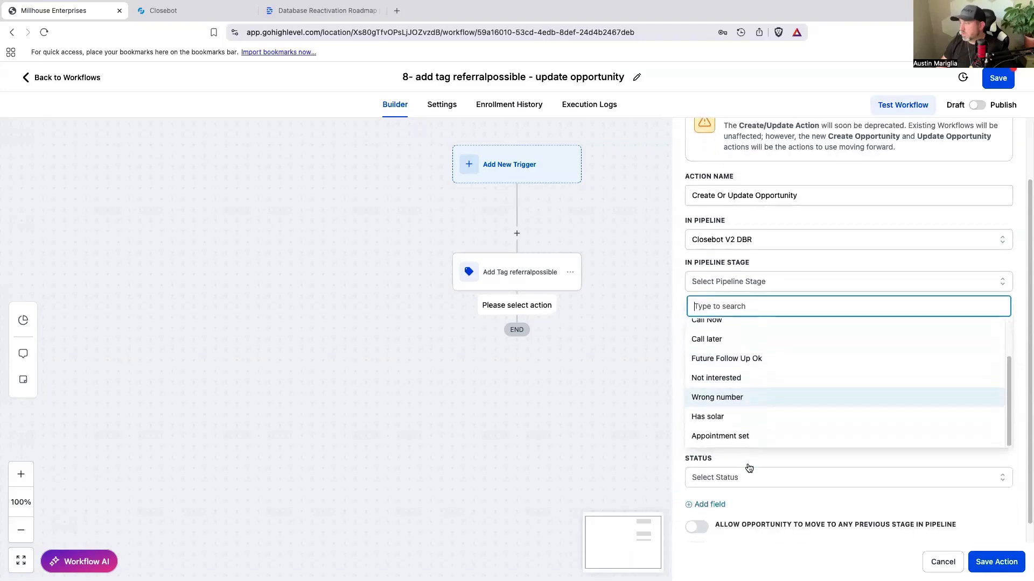
pyautogui.scroll(2, 744, 427)
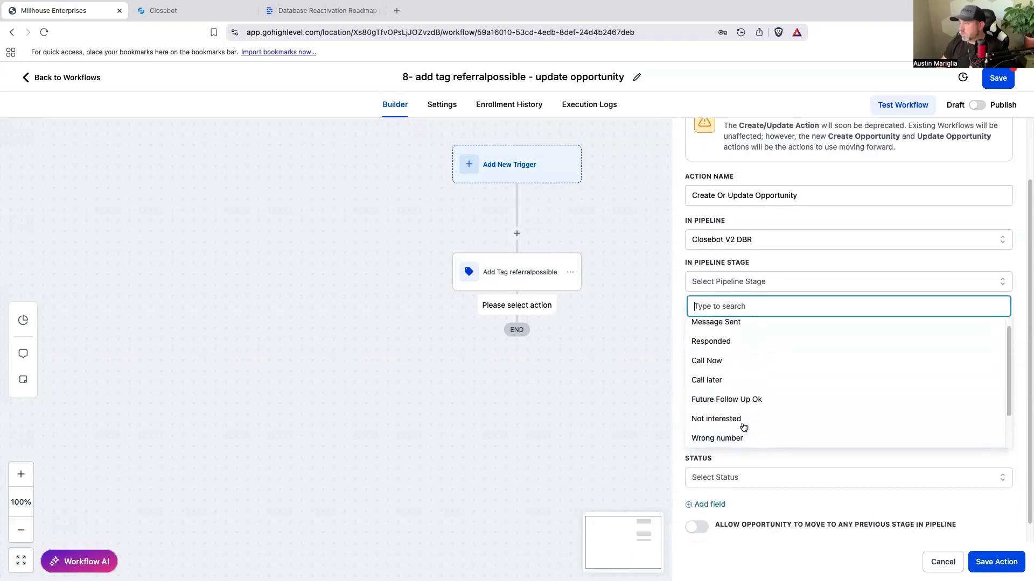
pyautogui.scroll(-2, 744, 427)
pyautogui.scroll(-1, 743, 427)
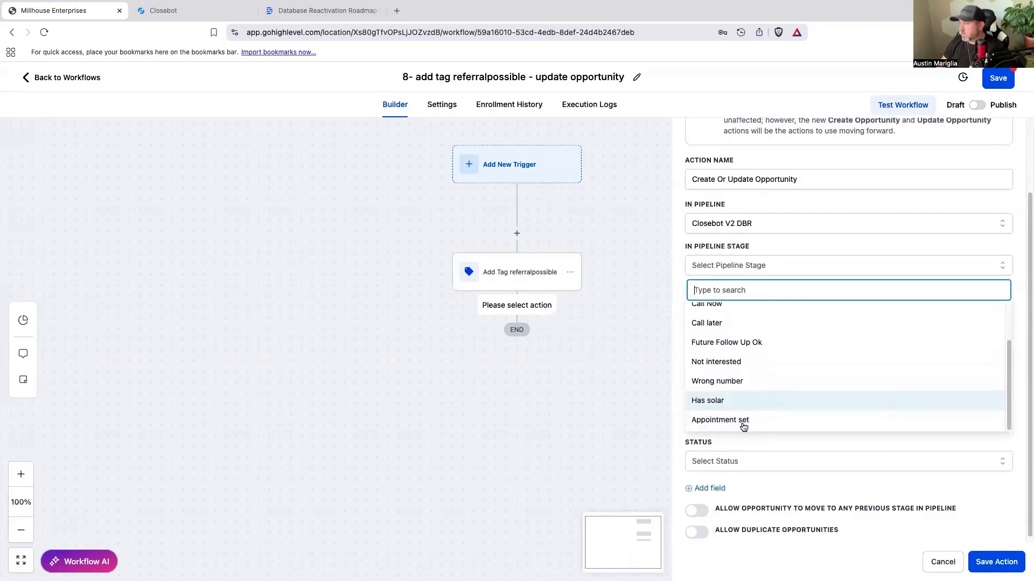
pyautogui.scroll(2, 768, 420)
pyautogui.scroll(1, 770, 415)
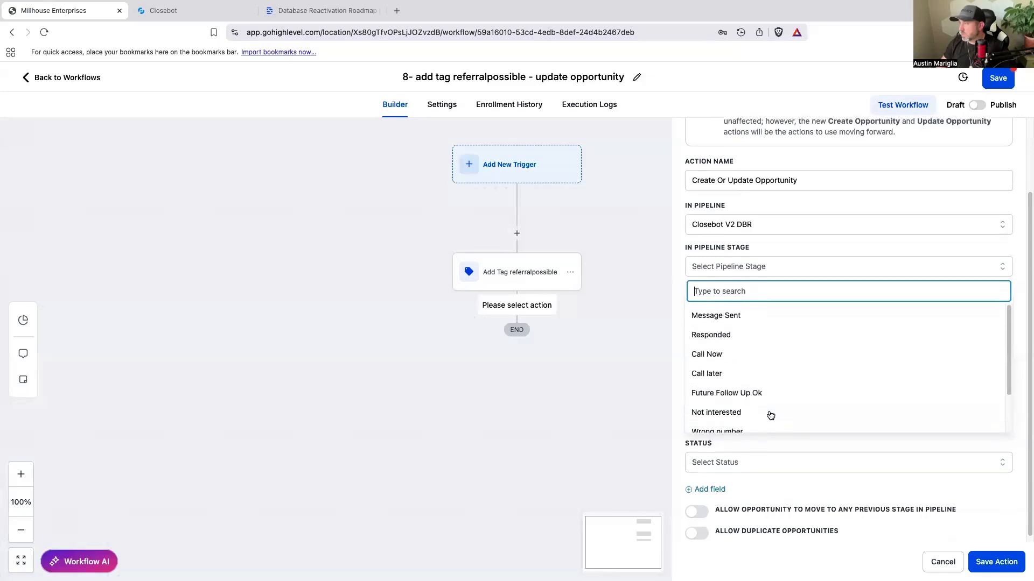
pyautogui.scroll(-2, 771, 415)
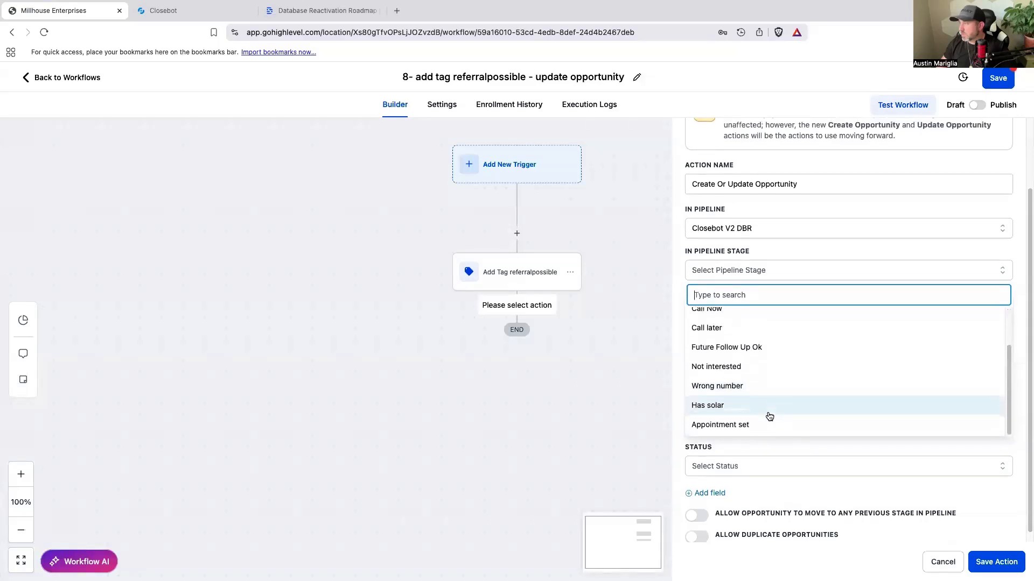
pyautogui.scroll(-1, 770, 416)
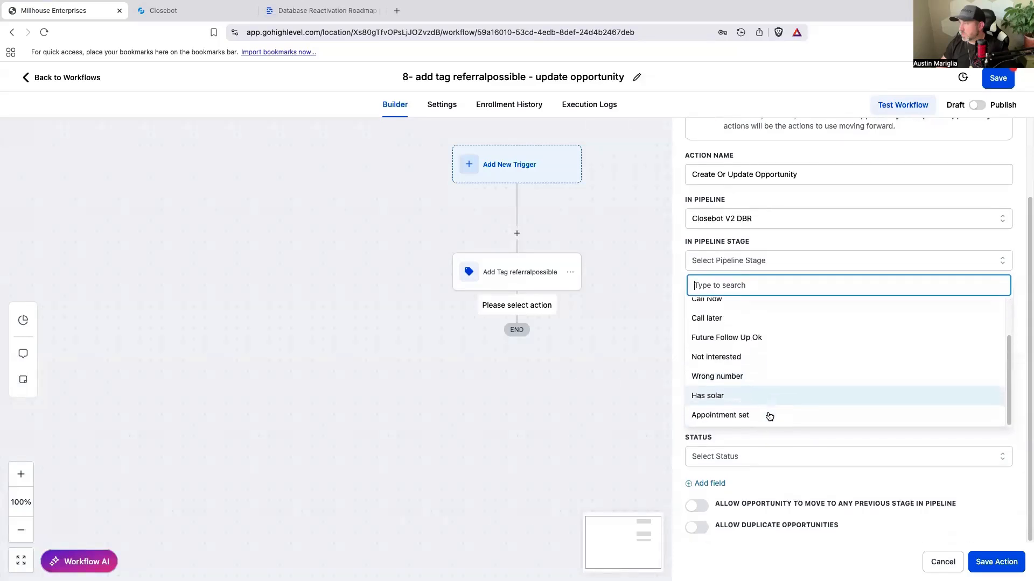
pyautogui.scroll(4, 768, 416)
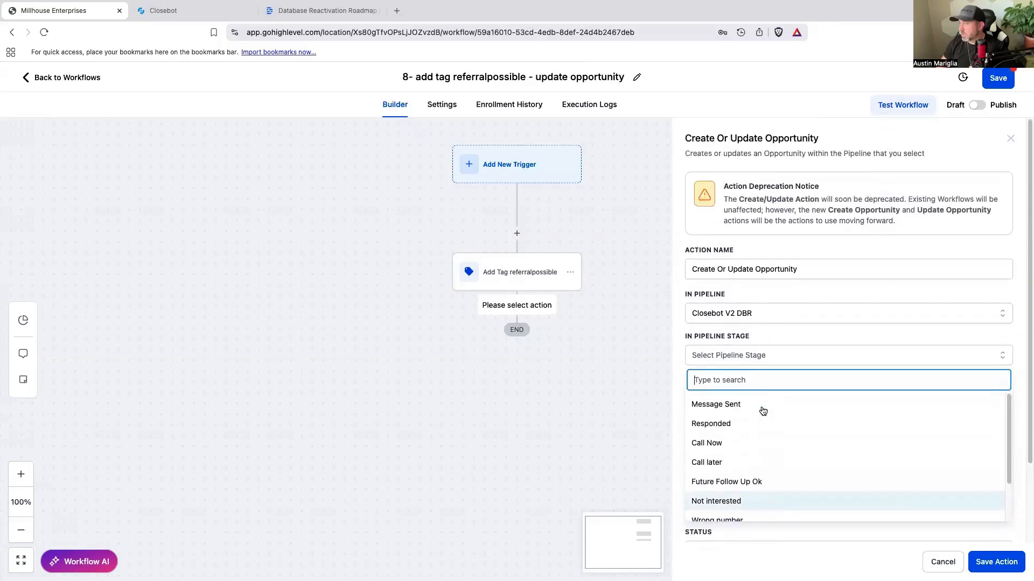
pyautogui.scroll(-2, 763, 411)
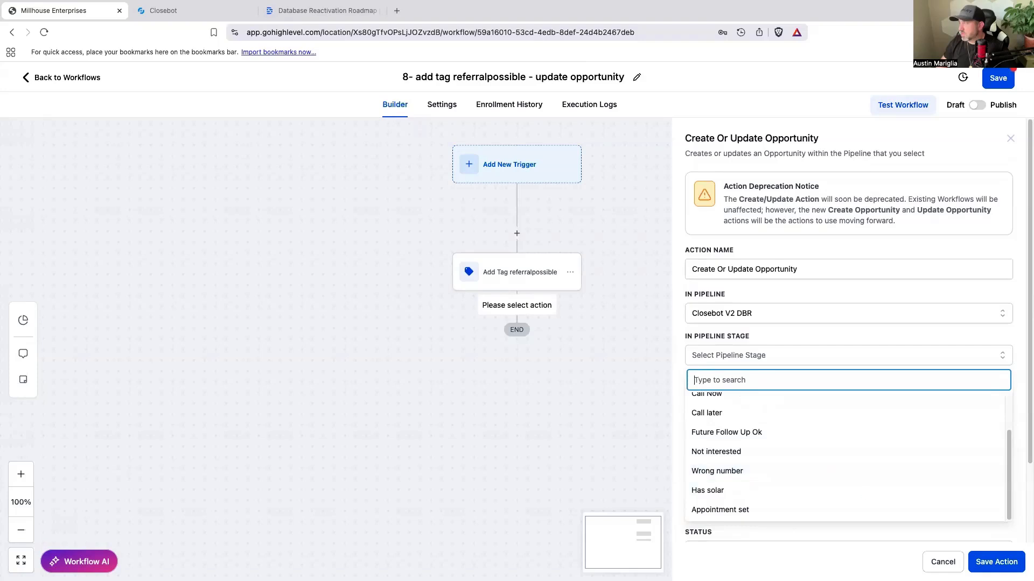
pyautogui.click(998, 565)
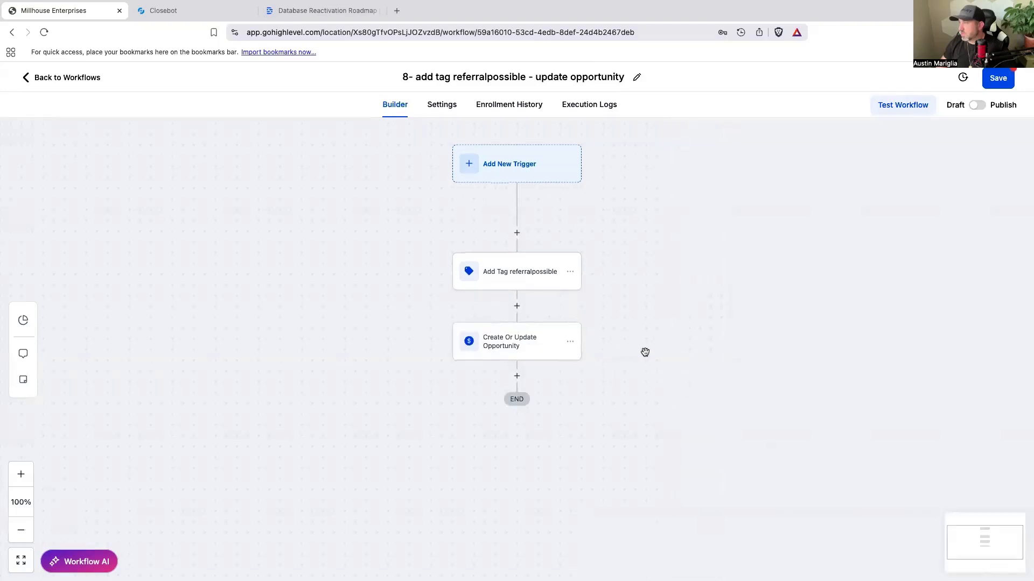
# Step: Reopen the opportunity action, recheck its available pipeline stages, and close it without changes
pyautogui.click(533, 348)
pyautogui.click(768, 356)
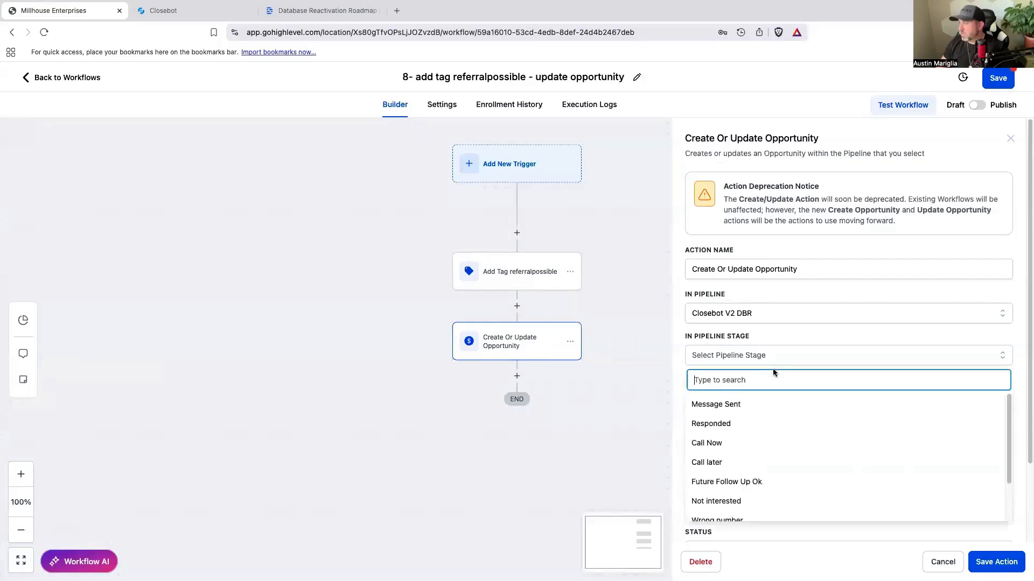
pyautogui.scroll(-2, 754, 461)
pyautogui.scroll(-3, 758, 462)
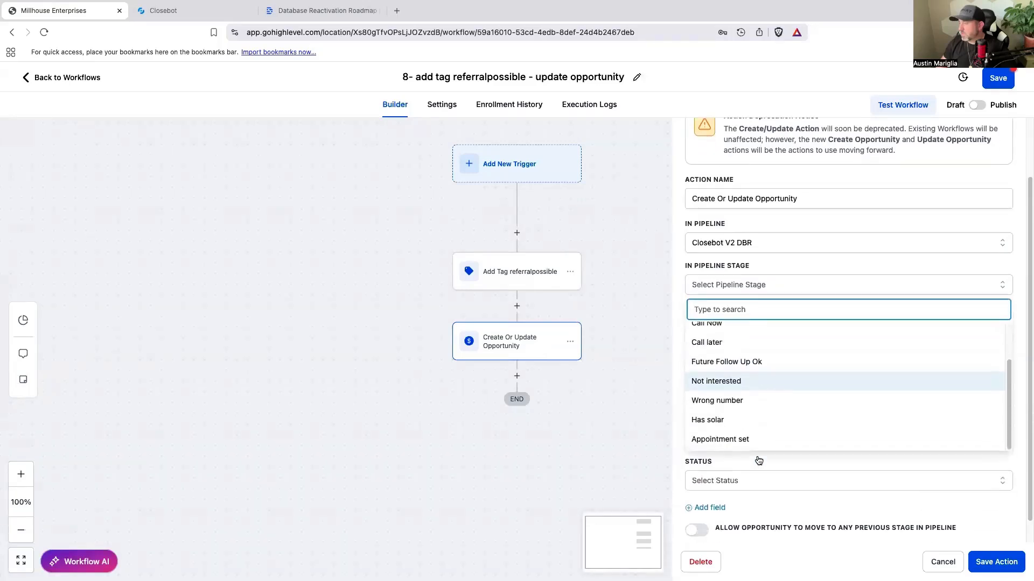
pyautogui.click(644, 428)
pyautogui.click(942, 561)
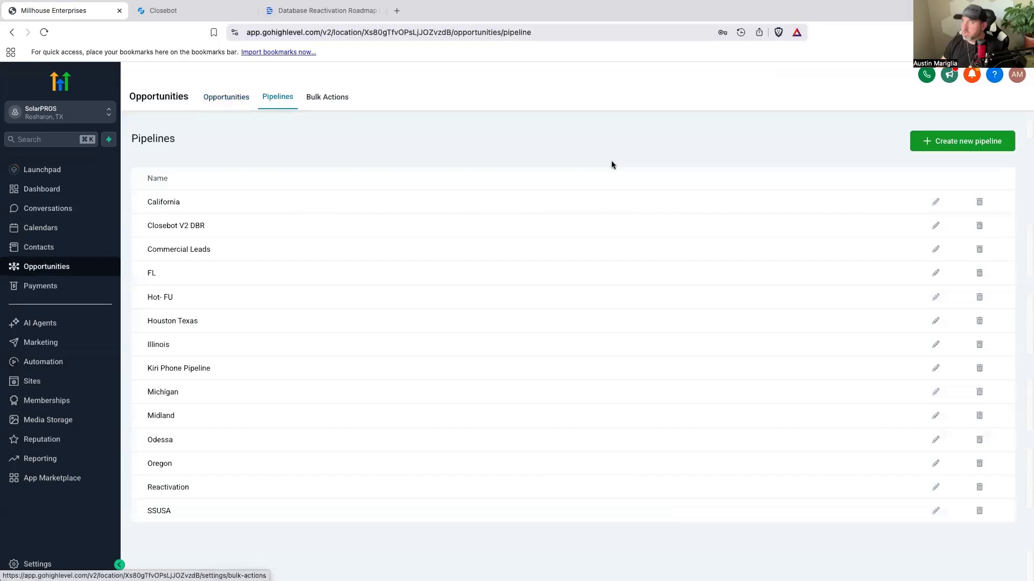
# Step: Edit the Closebot V2 DBR pipeline, adding a stage named Possible Referral and moving it above Appointment set
pyautogui.click(935, 226)
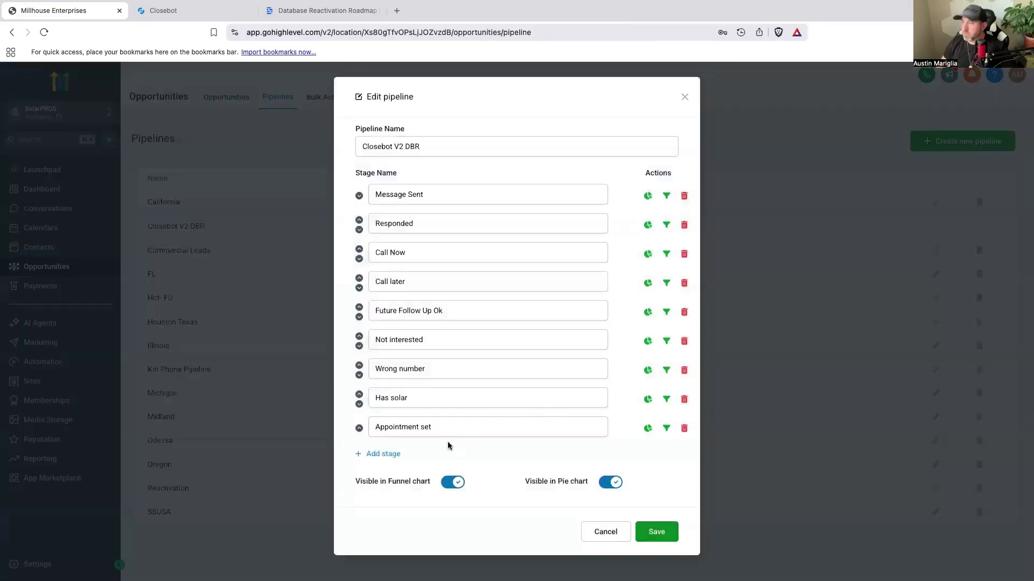
pyautogui.click(380, 455)
pyautogui.click(405, 455)
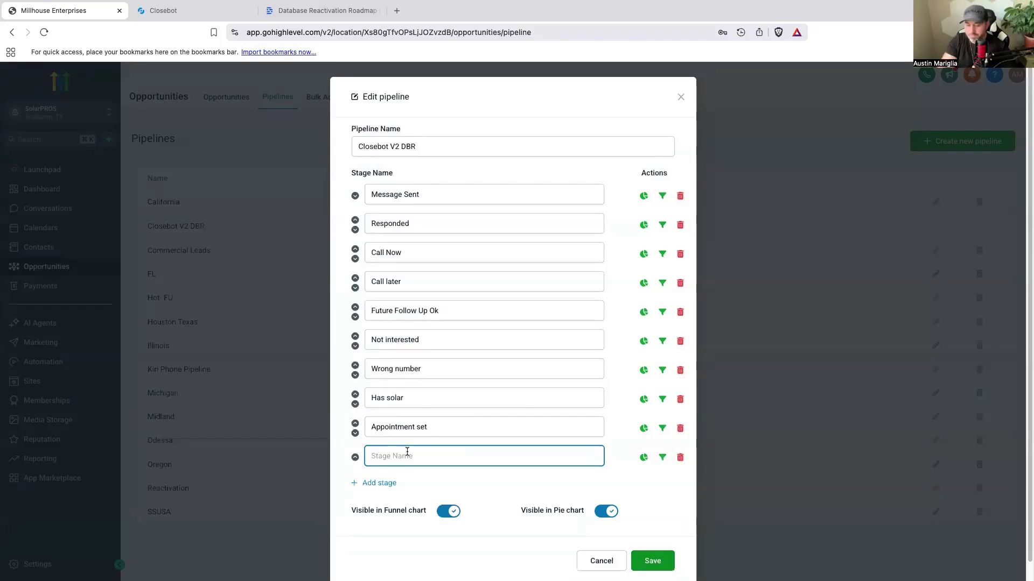
pyautogui.write('Possible Ref')
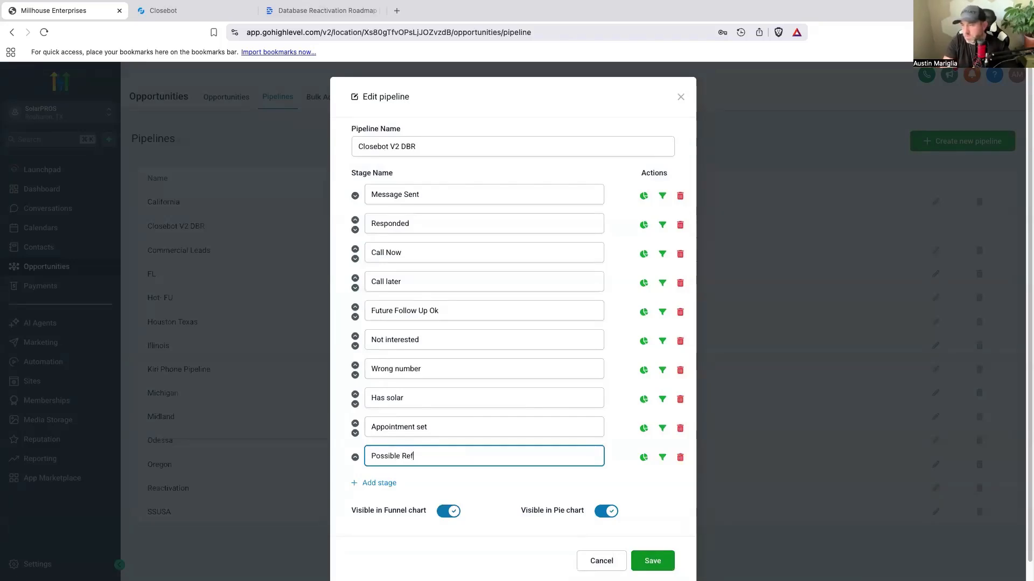
pyautogui.write('eral')
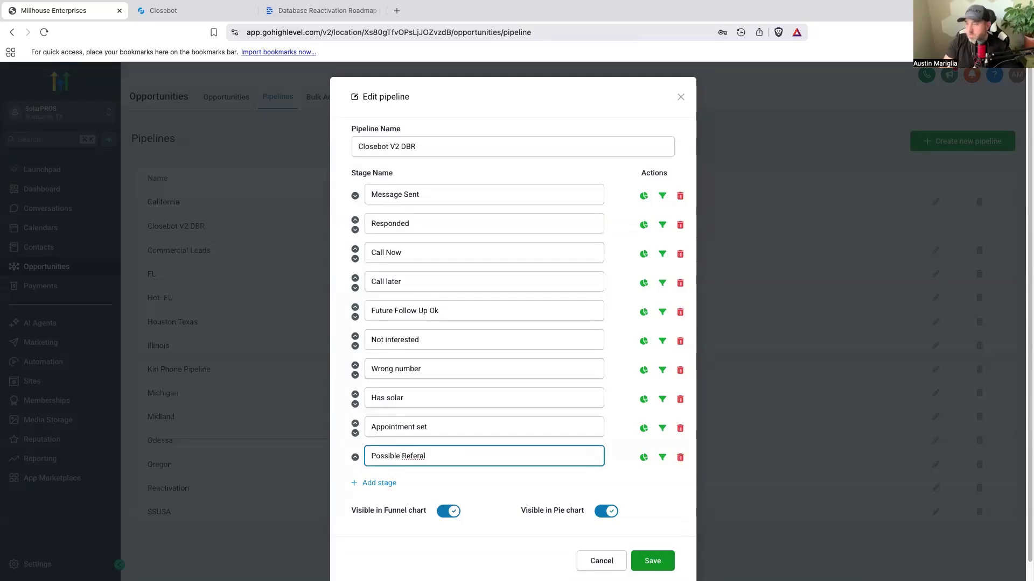
pyautogui.rightClick(423, 456)
pyautogui.click(440, 368)
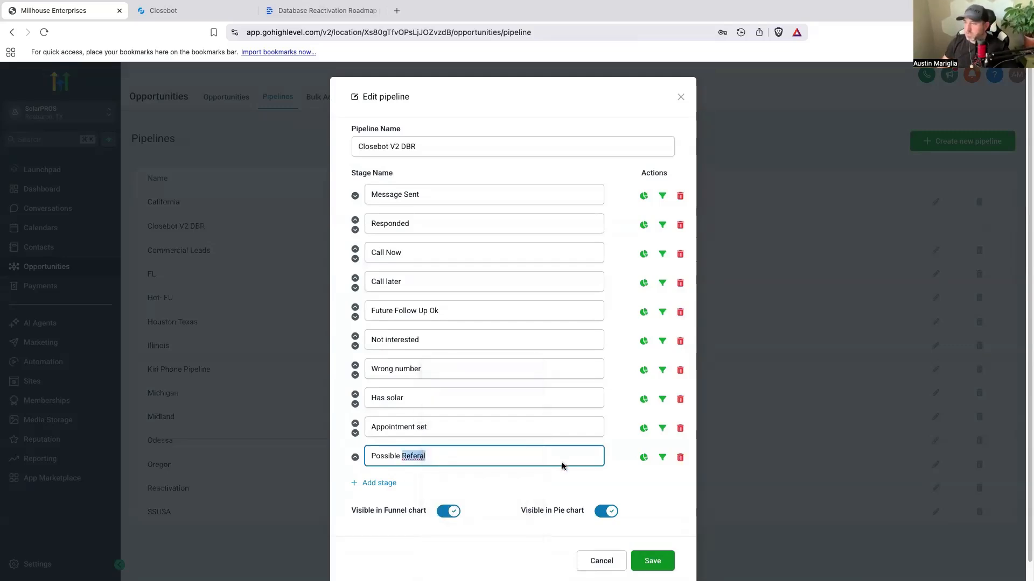
pyautogui.click(354, 458)
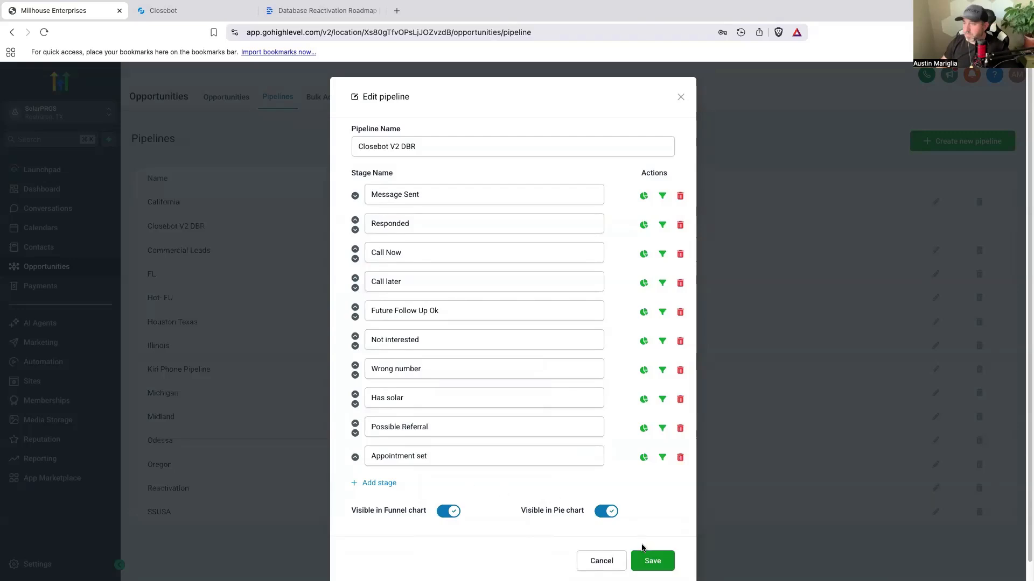
# Step: Add another stage named Bad Experience to the pipeline and move it above Appointment set
pyautogui.click(371, 484)
pyautogui.click(398, 488)
pyautogui.write('Bad ')
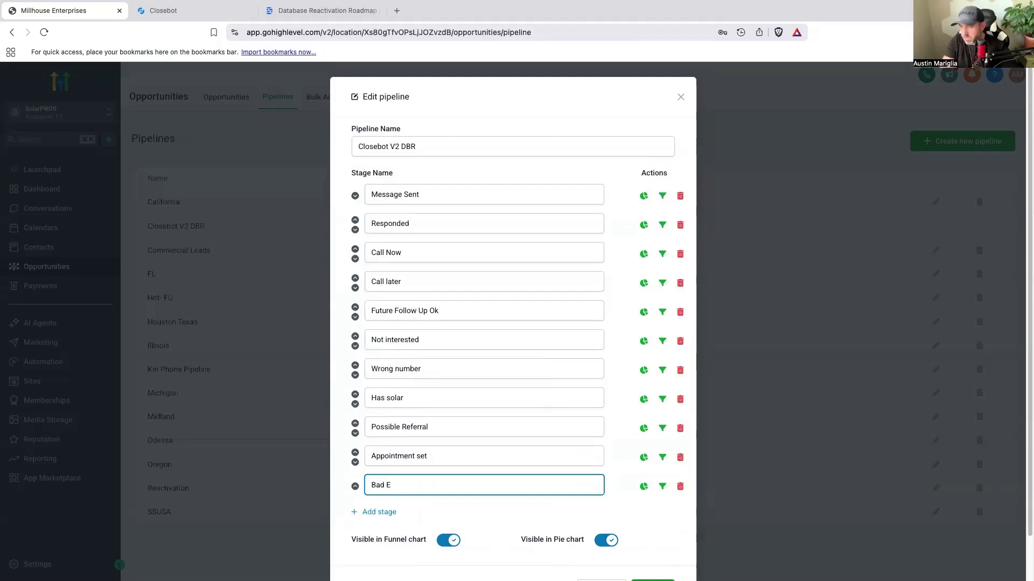
pyautogui.write('Experience')
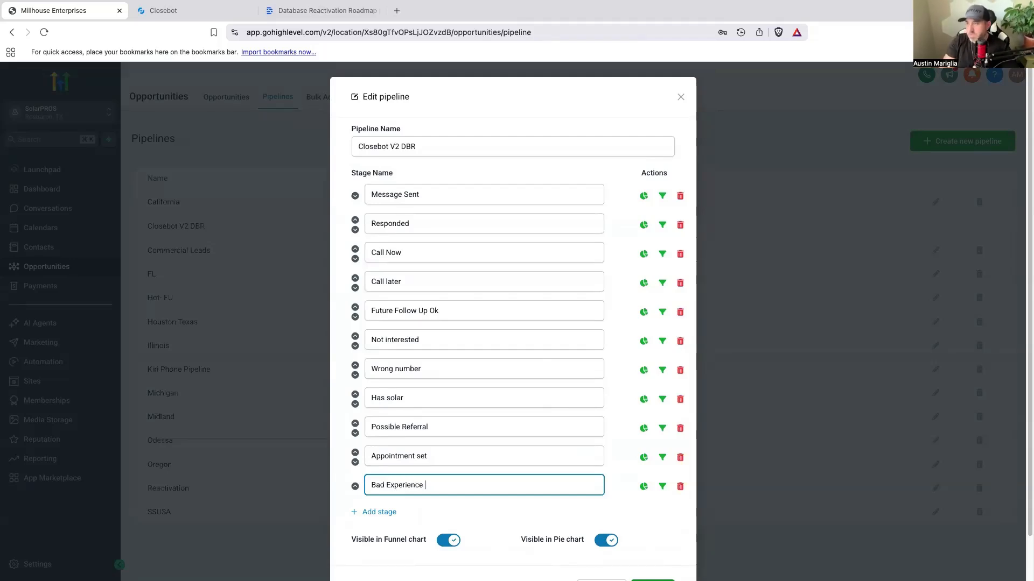
pyautogui.click(355, 487)
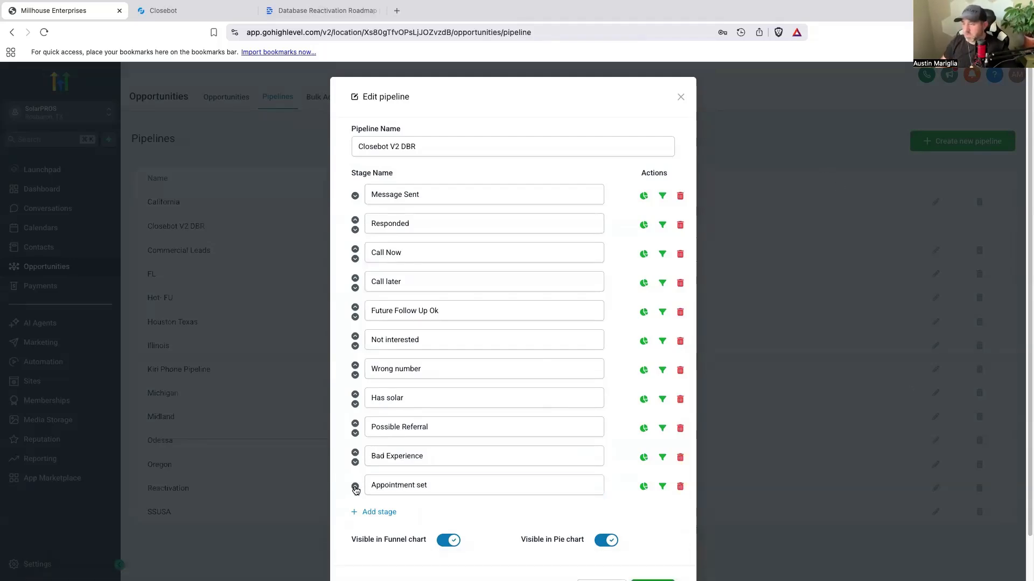
# Step: Save the Closebot V2 DBR pipeline and go back to the automation workflows
pyautogui.scroll(-2, 619, 539)
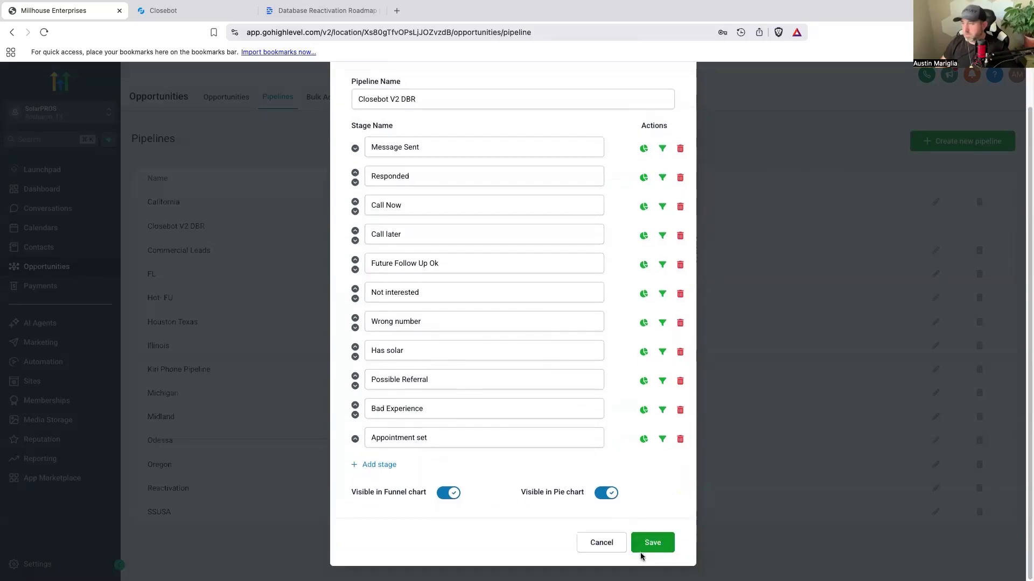
pyautogui.click(648, 543)
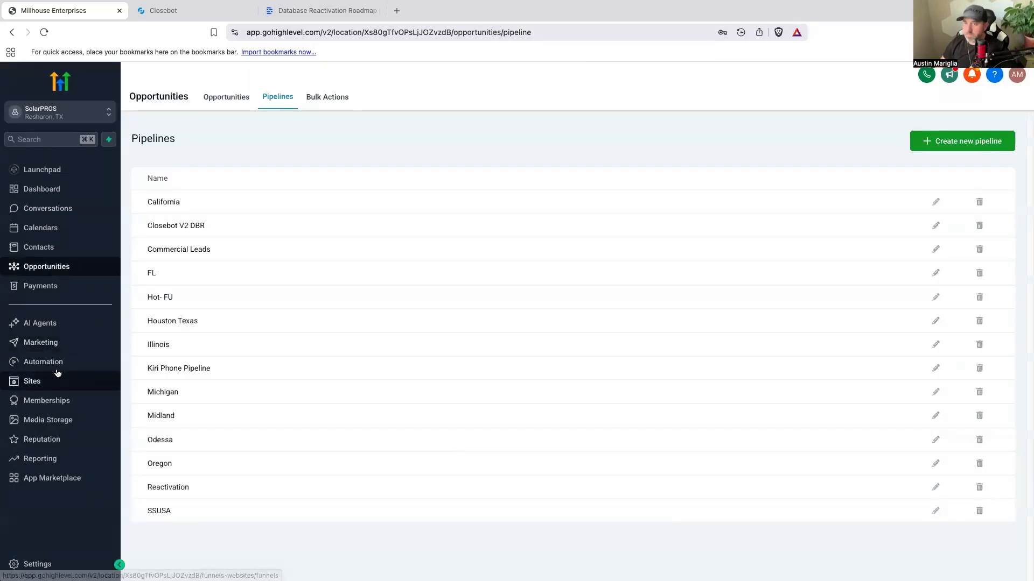
pyautogui.click(56, 362)
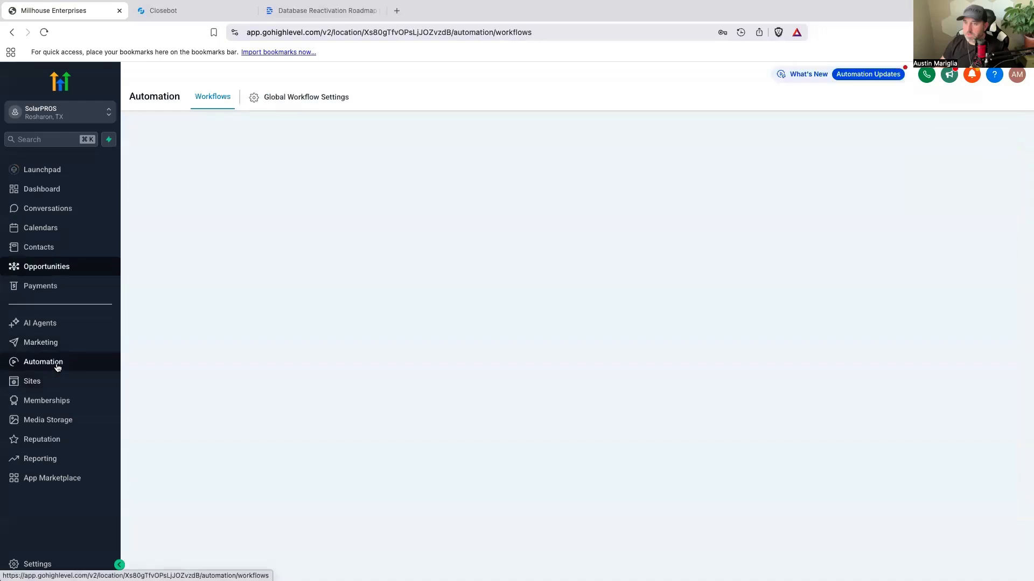
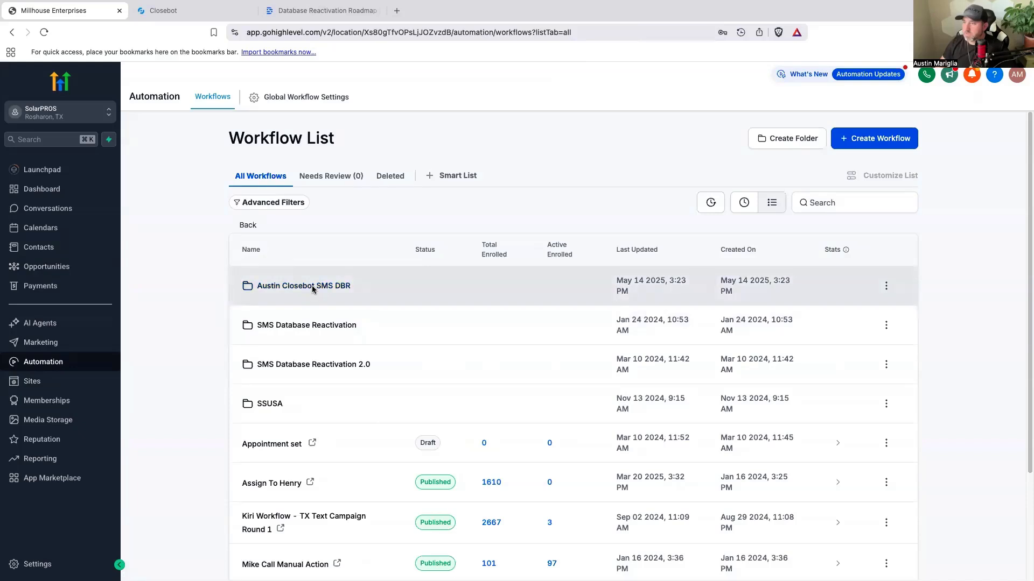
# Step: In the Closebot SMS DBR folder's referralpossible workflow, set the Create Or Update Opportunity action's pipeline stage to Possible Referral and save the action
pyautogui.click(312, 286)
pyautogui.scroll(-1, 363, 370)
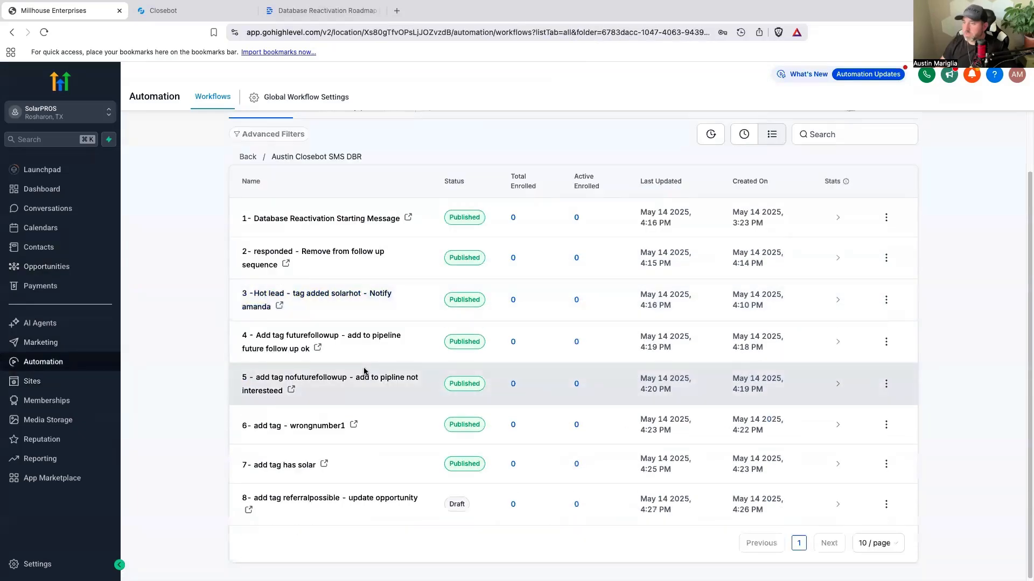
pyautogui.click(386, 500)
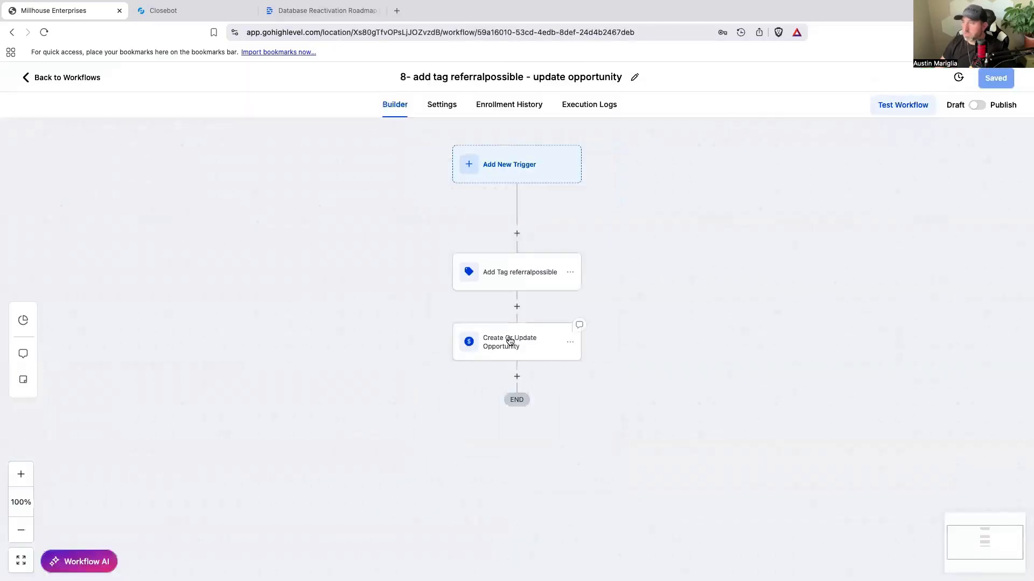
pyautogui.click(509, 341)
pyautogui.click(786, 360)
pyautogui.scroll(-3, 750, 441)
pyautogui.click(757, 476)
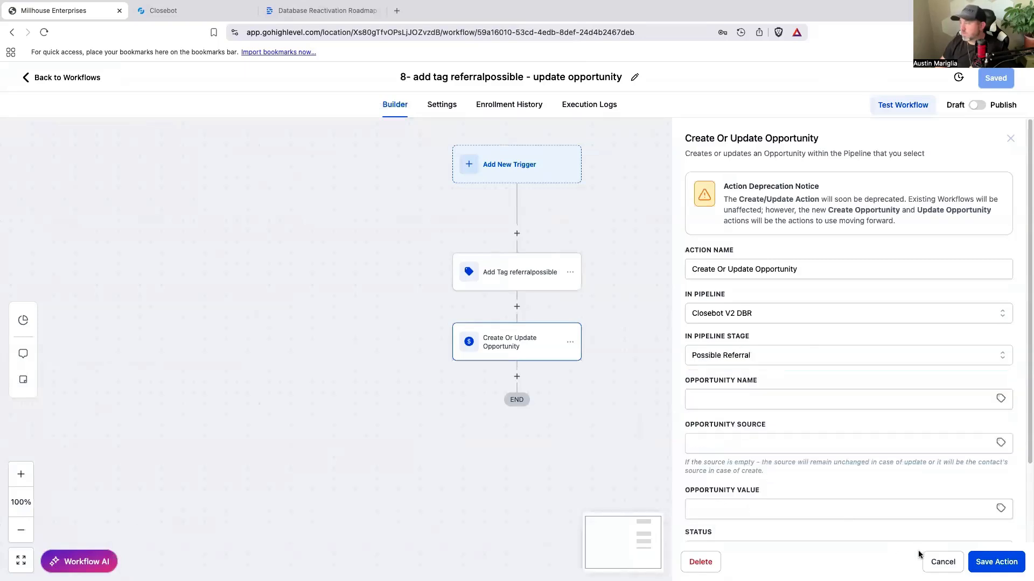
pyautogui.click(996, 561)
# Step: Publish the referralpossible workflow and save it
pyautogui.click(976, 105)
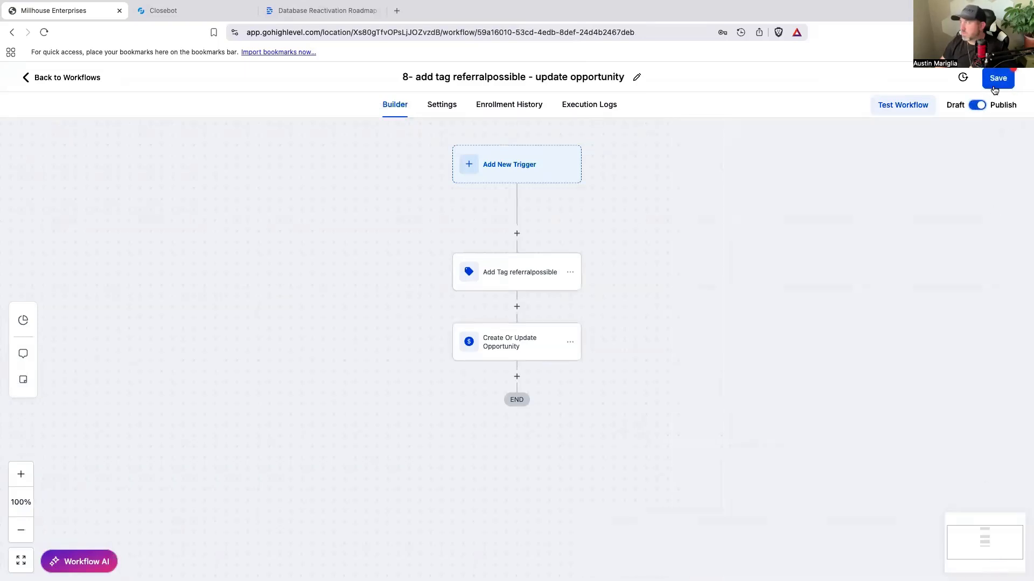
pyautogui.click(998, 78)
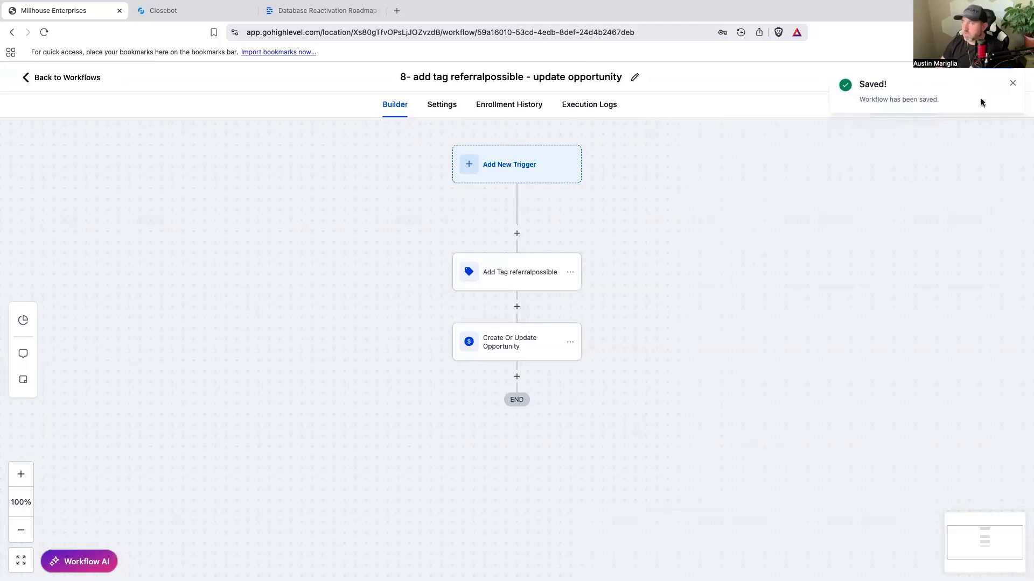
pyautogui.click(1012, 83)
# Step: Switch to Closebot and copy the tag "bad experience" from the Modify Tags node titled "had a bad experince"
pyautogui.click(180, 11)
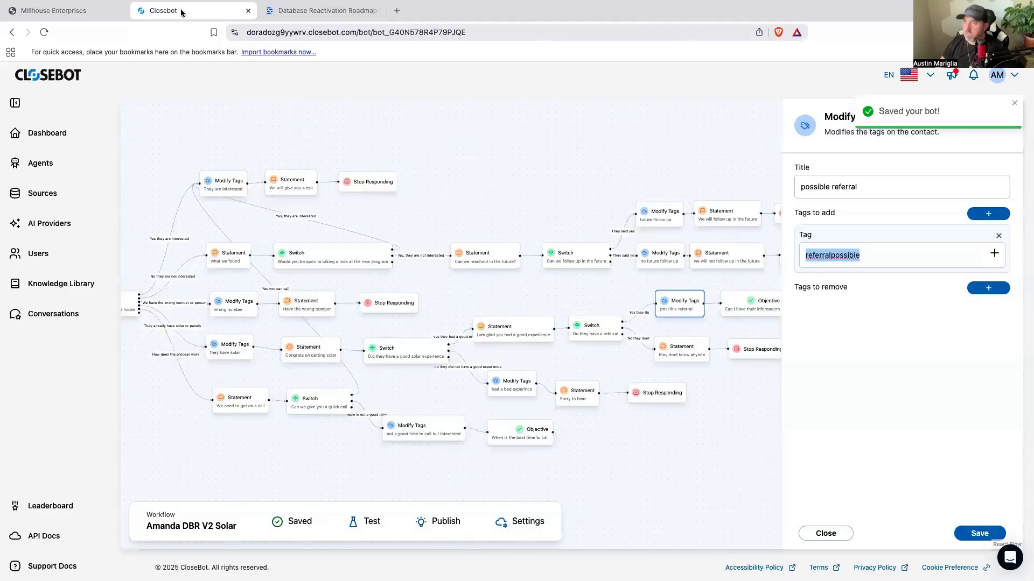
pyautogui.moveTo(334, 465); pyautogui.dragTo(256, 451)
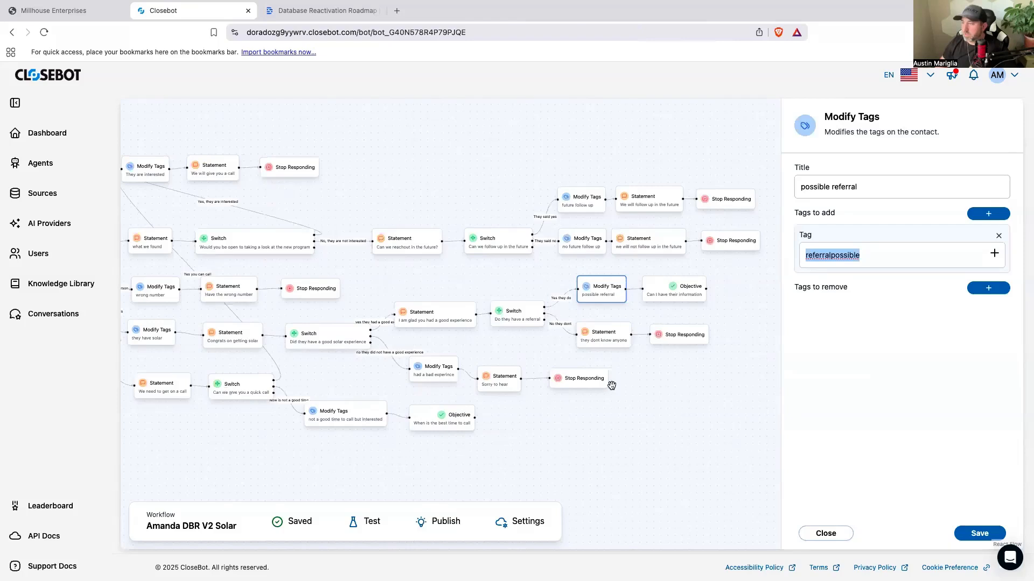
pyautogui.click(511, 366)
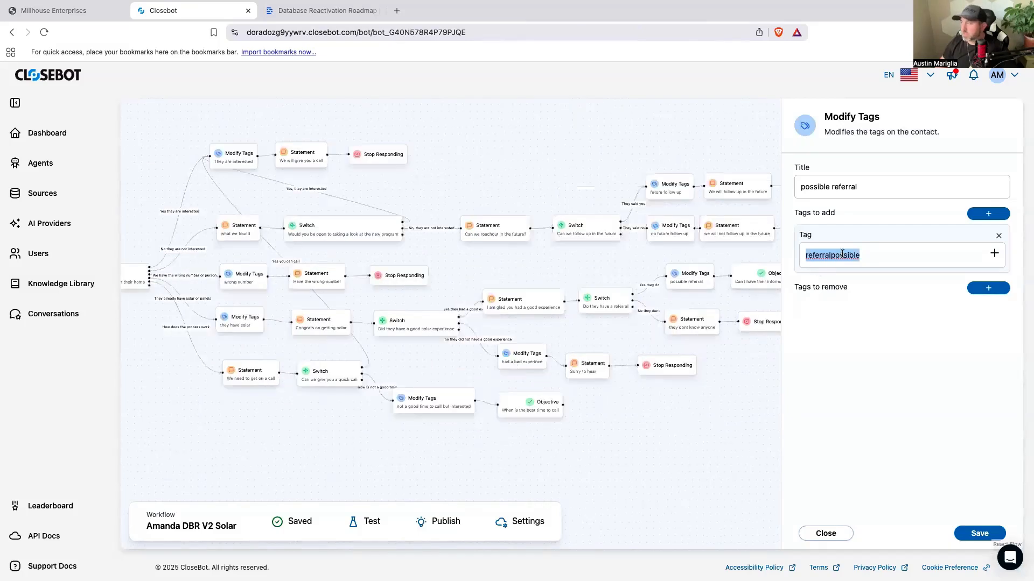
pyautogui.moveTo(860, 256); pyautogui.dragTo(807, 258)
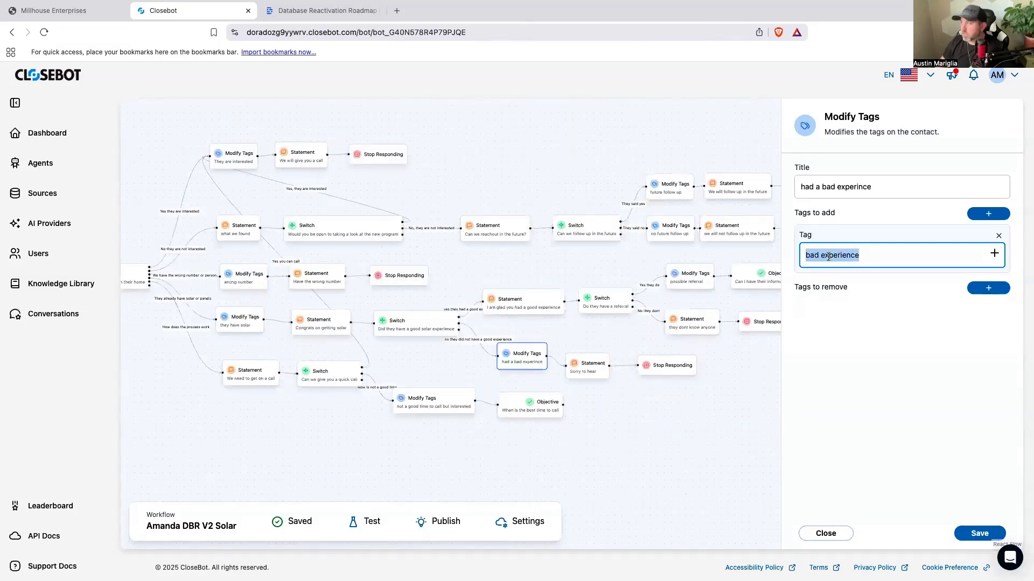
pyautogui.rightClick(828, 257)
pyautogui.click(840, 340)
# Step: Back in HighLevel, create a workflow from scratch in the same folder and name it "8 - Add tag bad experience - update opp"
pyautogui.click(70, 12)
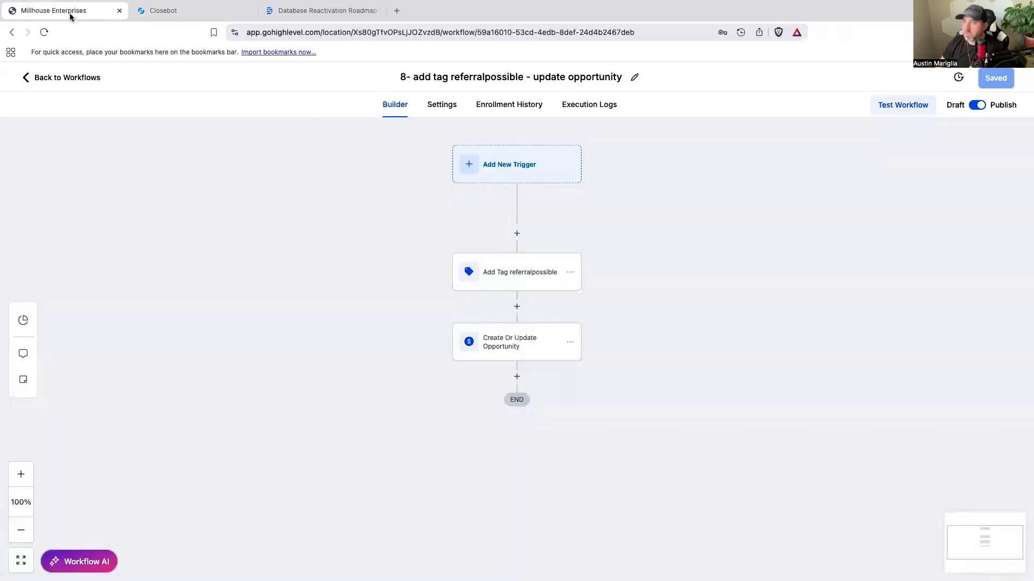
pyautogui.click(91, 80)
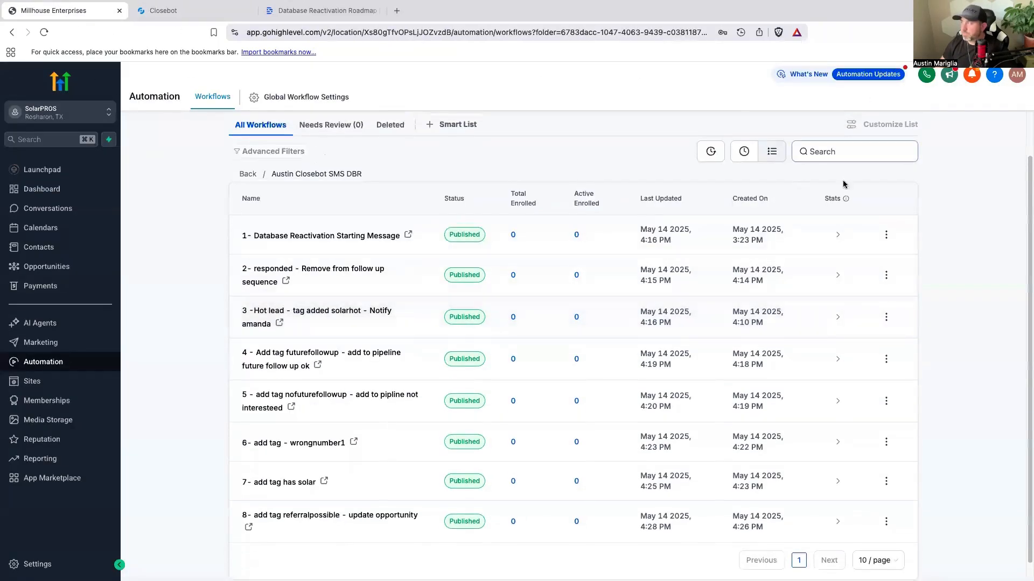
pyautogui.scroll(2, 845, 183)
pyautogui.click(868, 134)
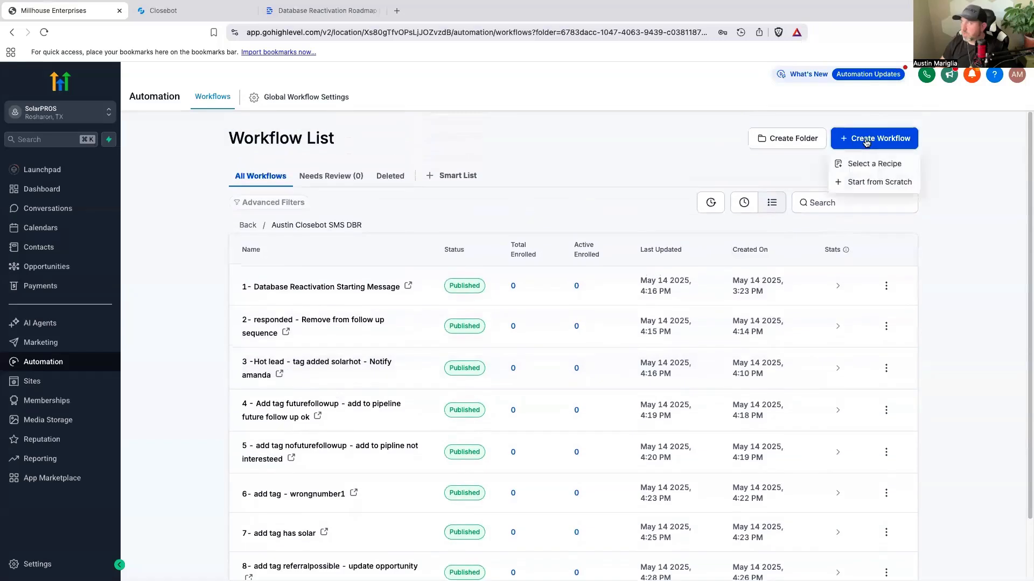
pyautogui.click(863, 189)
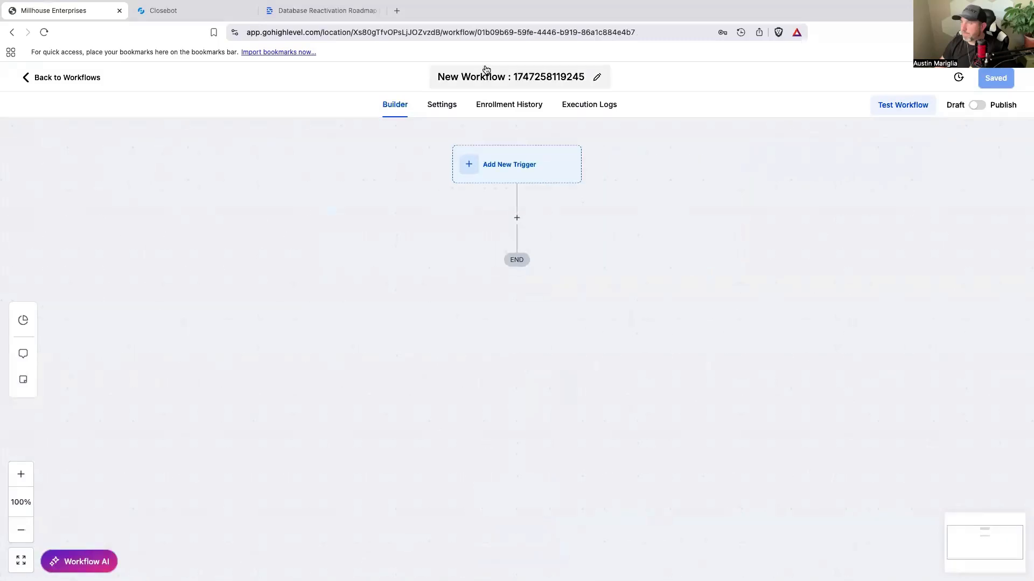
pyautogui.click(489, 77)
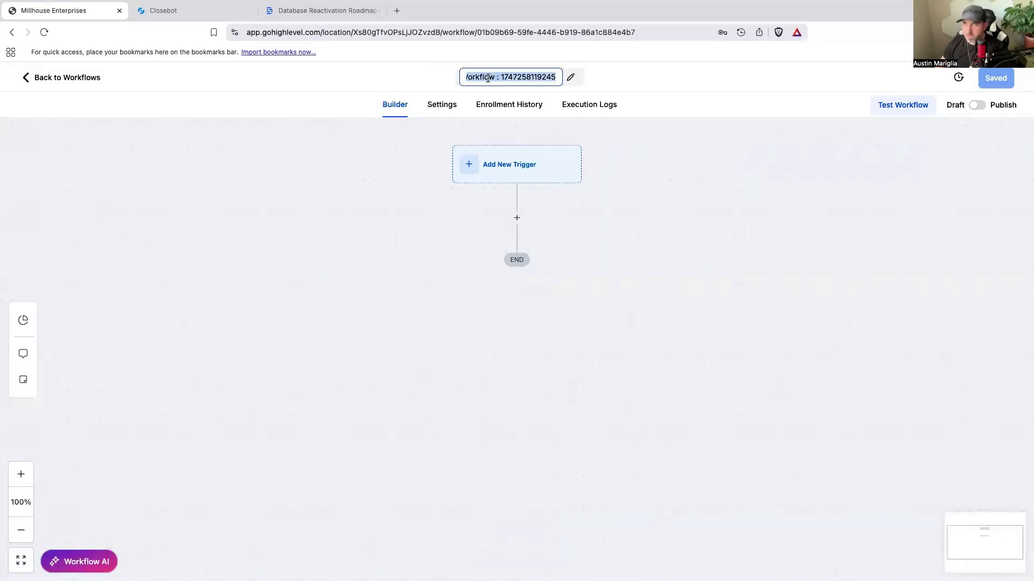
pyautogui.write('8 - A')
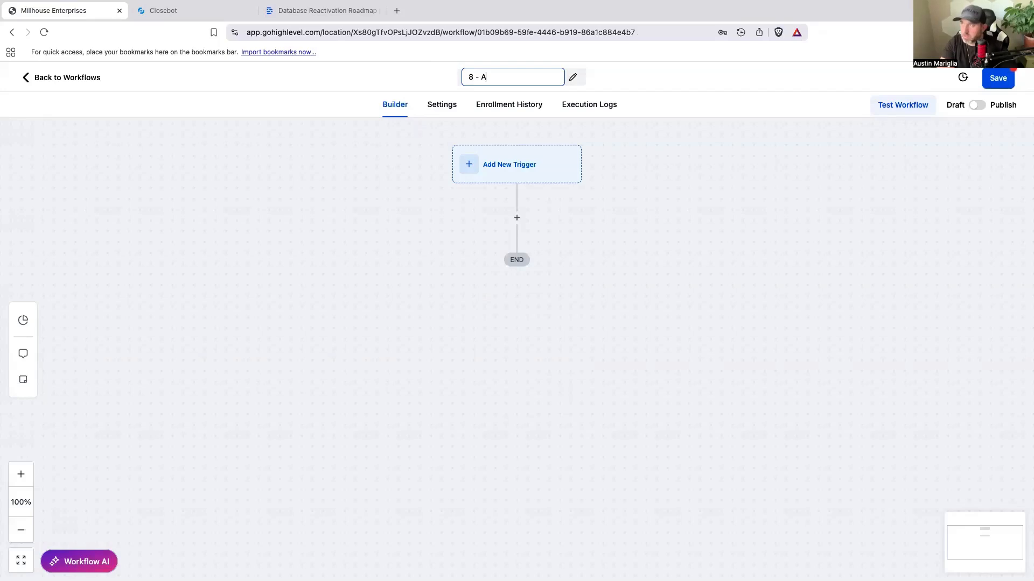
pyautogui.write('dd tag bad experience')
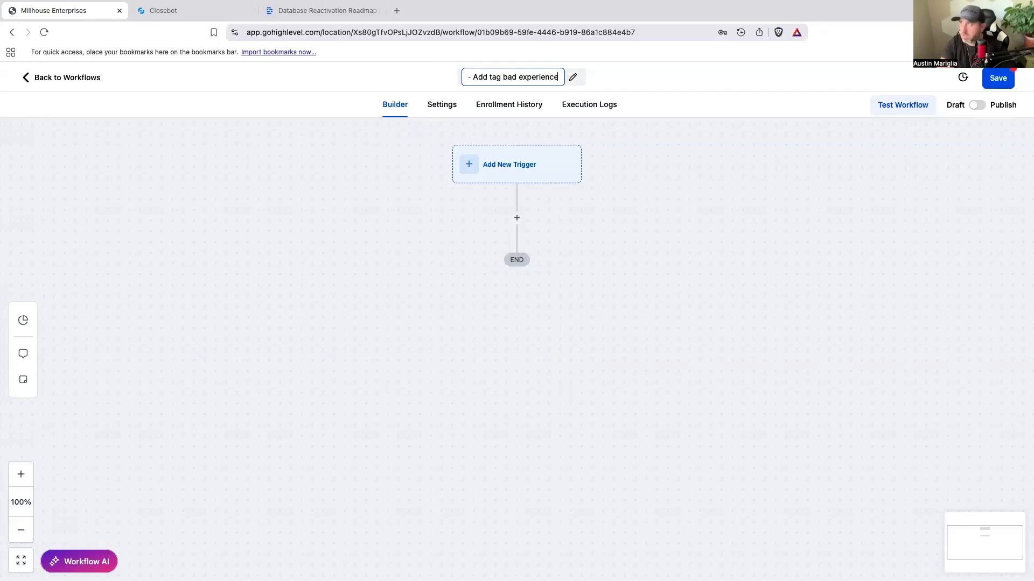
pyautogui.write(' -')
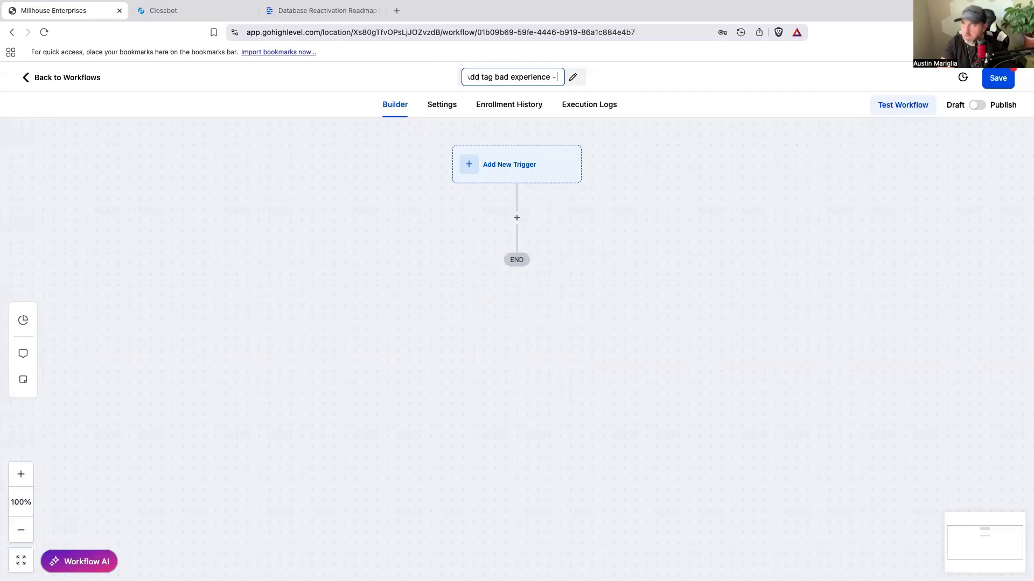
pyautogui.write(' update opp')
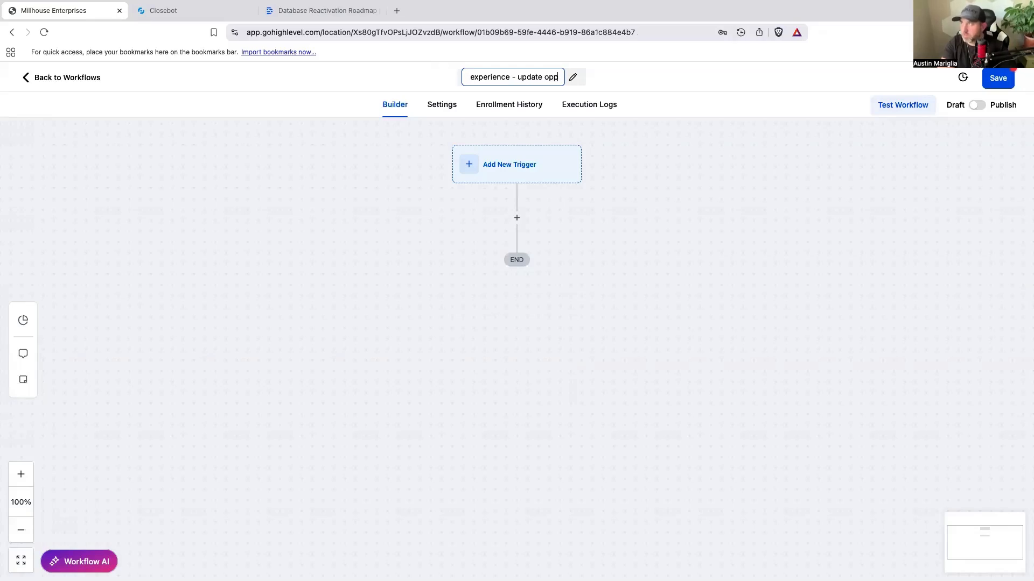
# Step: Add an Add Contact Tag action with the tag "bad experience", name it "Add Tag bad experience" and save it
pyautogui.click(517, 218)
pyautogui.write('Tag')
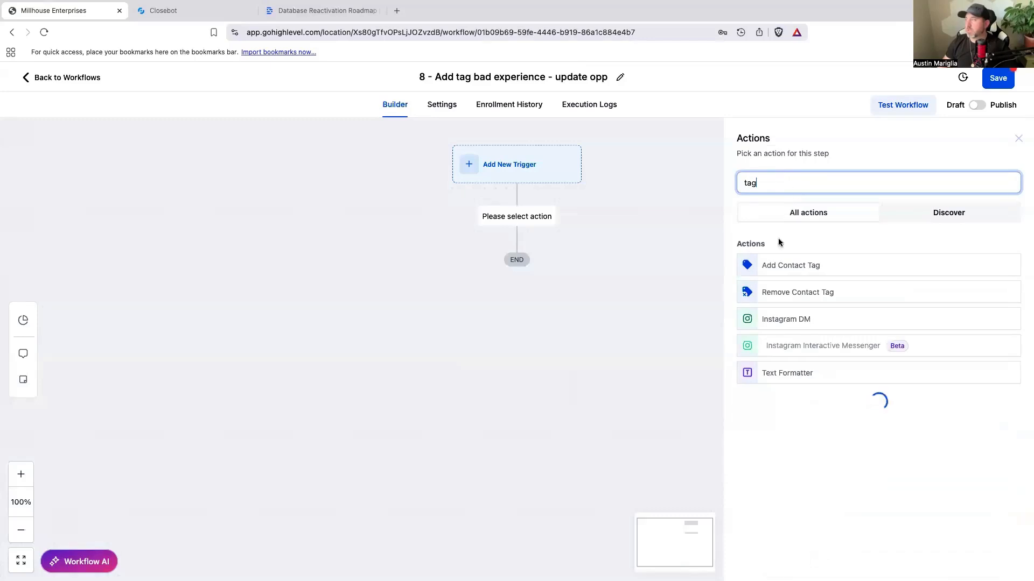
pyautogui.click(778, 268)
pyautogui.click(775, 259)
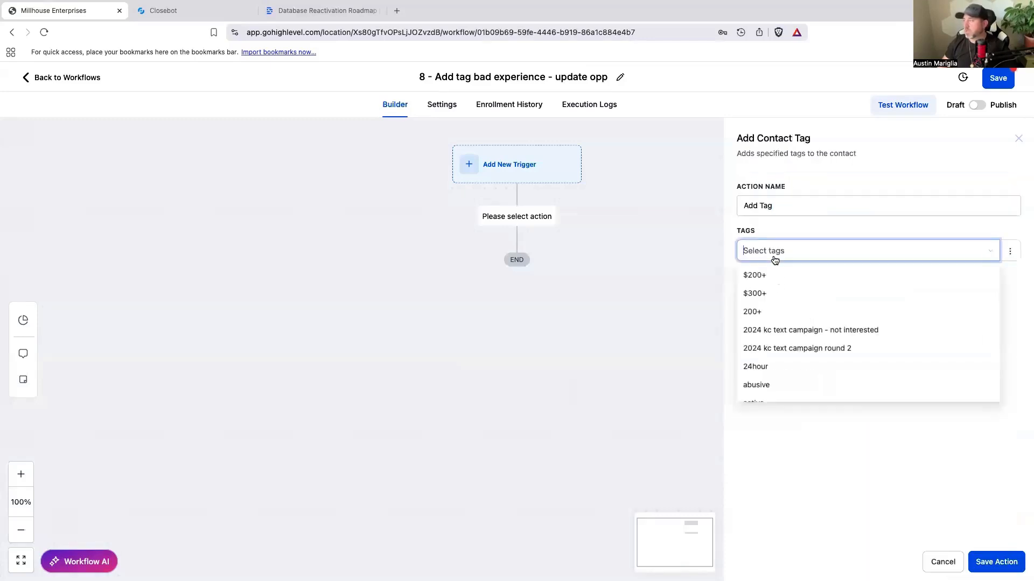
pyautogui.press('super+v')
pyautogui.click(774, 324)
pyautogui.click(792, 206)
pyautogui.press('super+v')
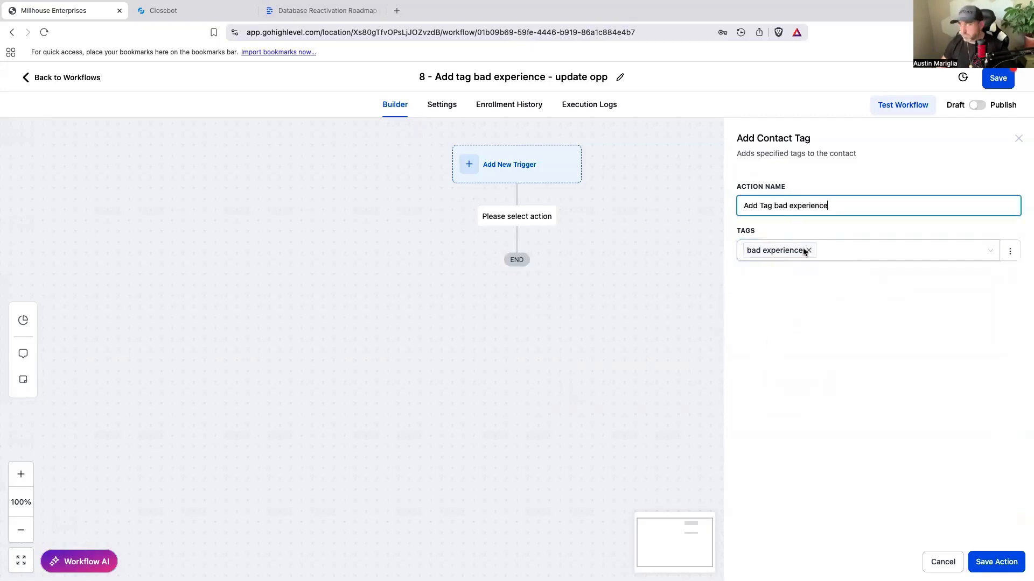
pyautogui.click(996, 561)
# Step: Add a Create/Update Opportunity action after the tag action, using pipeline Closebot V2 DBR and stage Bad Experience, and save it
pyautogui.click(517, 306)
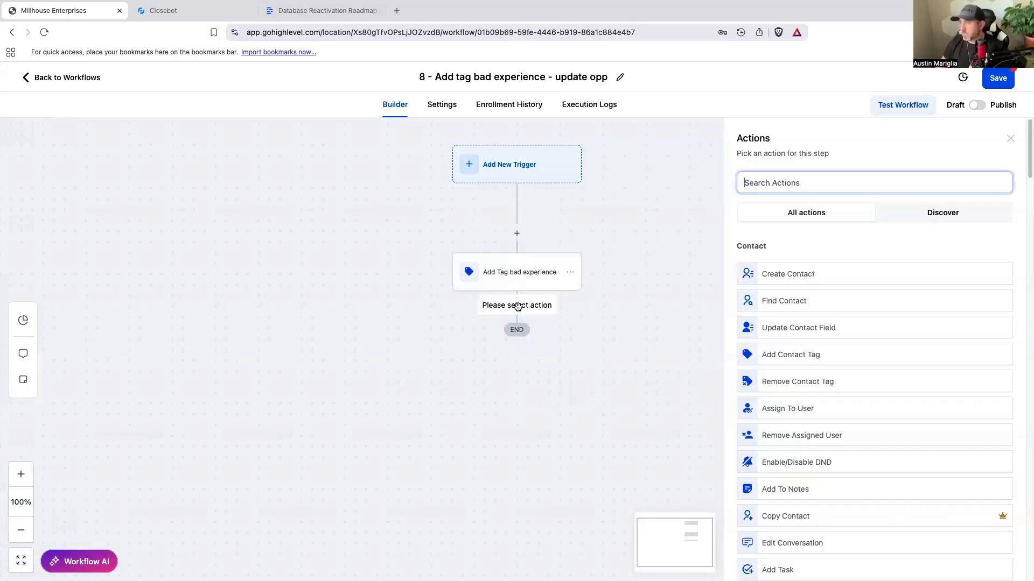
pyautogui.write('op')
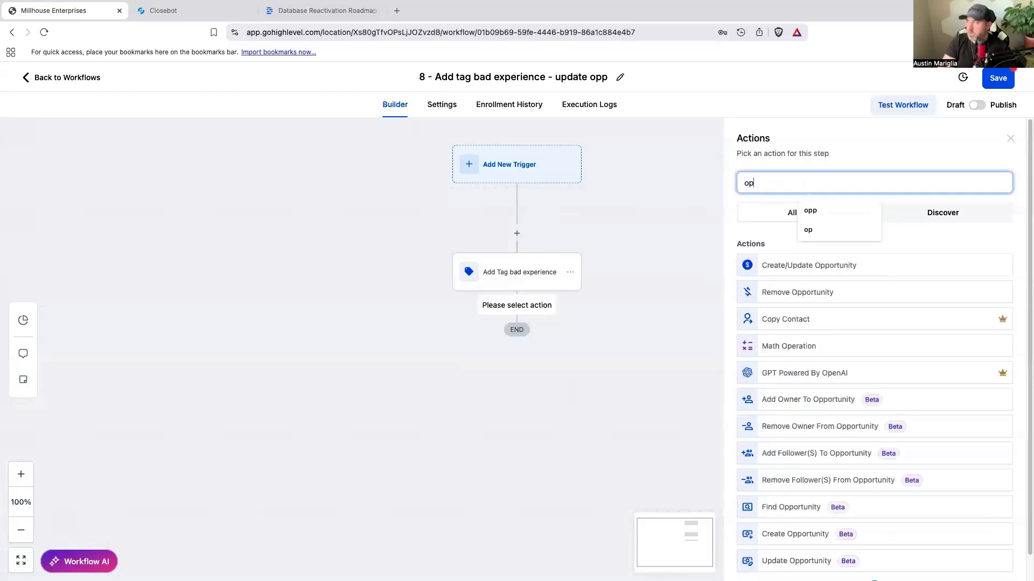
pyautogui.click(798, 264)
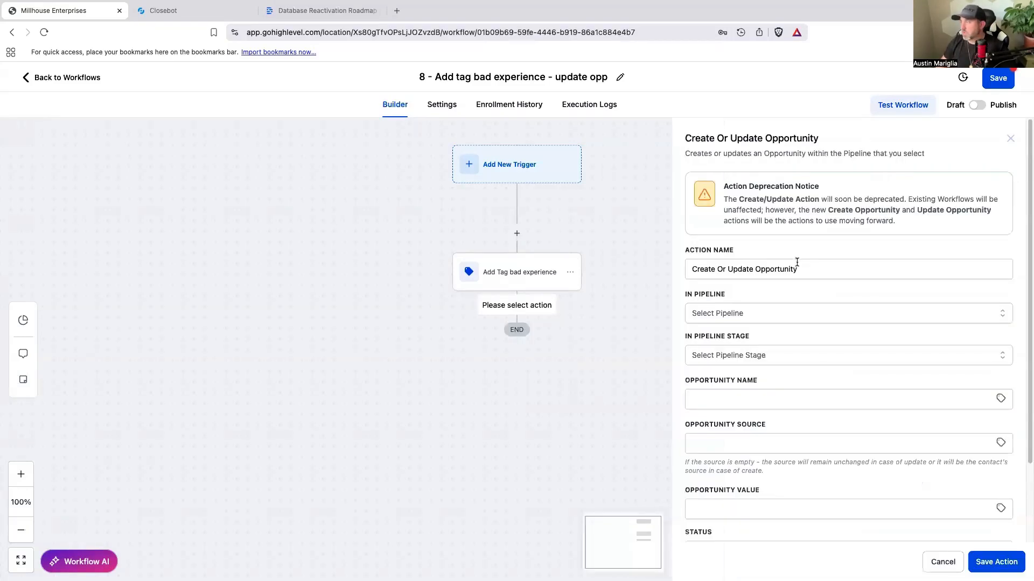
pyautogui.click(781, 312)
pyautogui.click(743, 381)
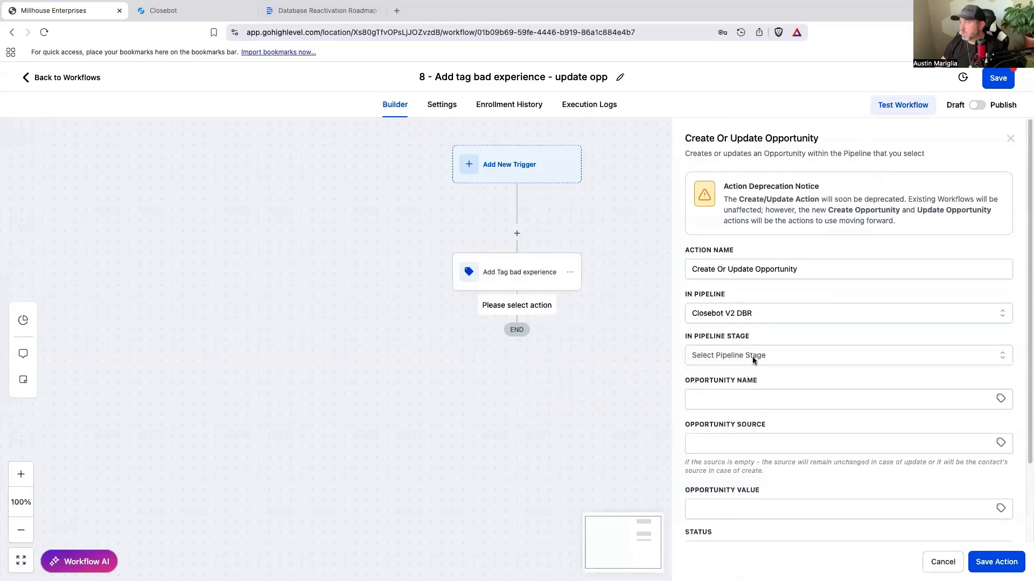
pyautogui.click(752, 357)
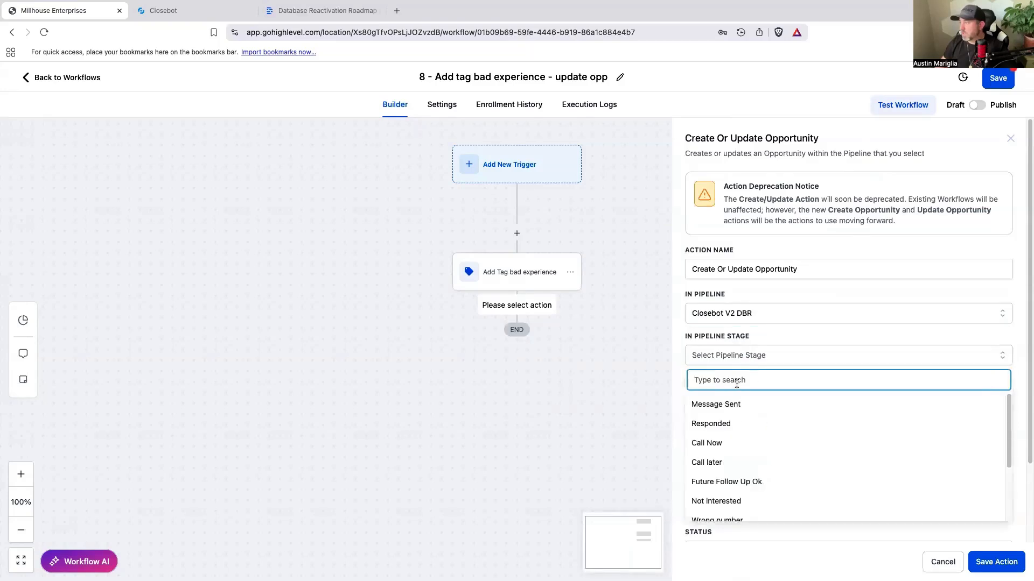
pyautogui.scroll(-3, 743, 444)
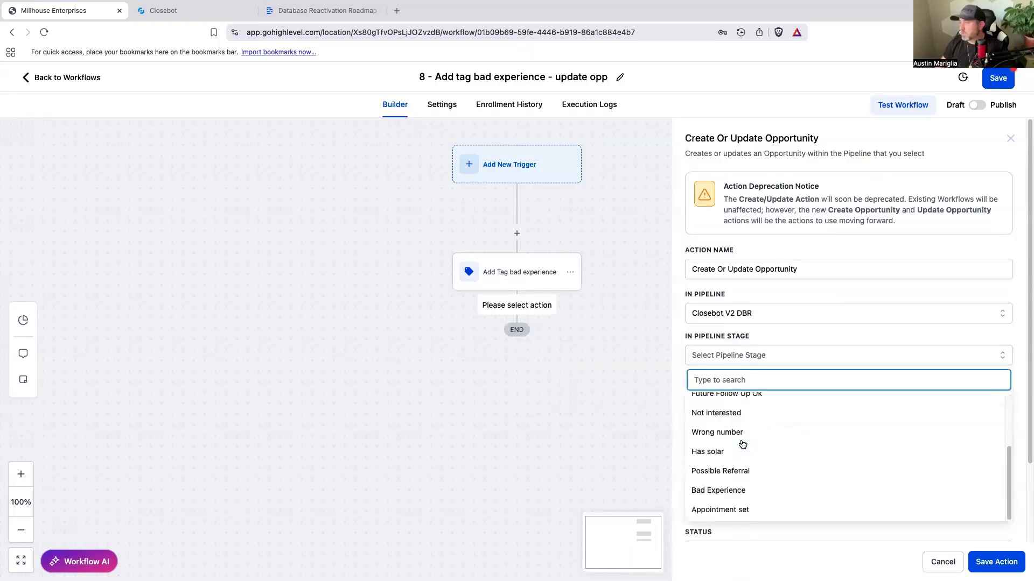
pyautogui.click(722, 490)
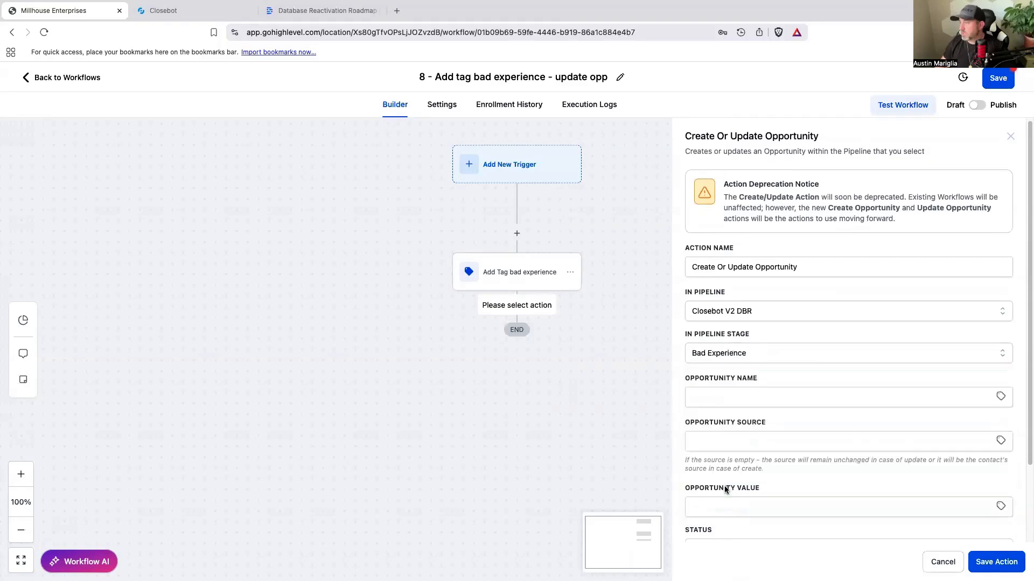
pyautogui.click(1002, 564)
# Step: Publish and save the bad experience workflow, and return to the workflow list
pyautogui.click(977, 105)
pyautogui.click(996, 82)
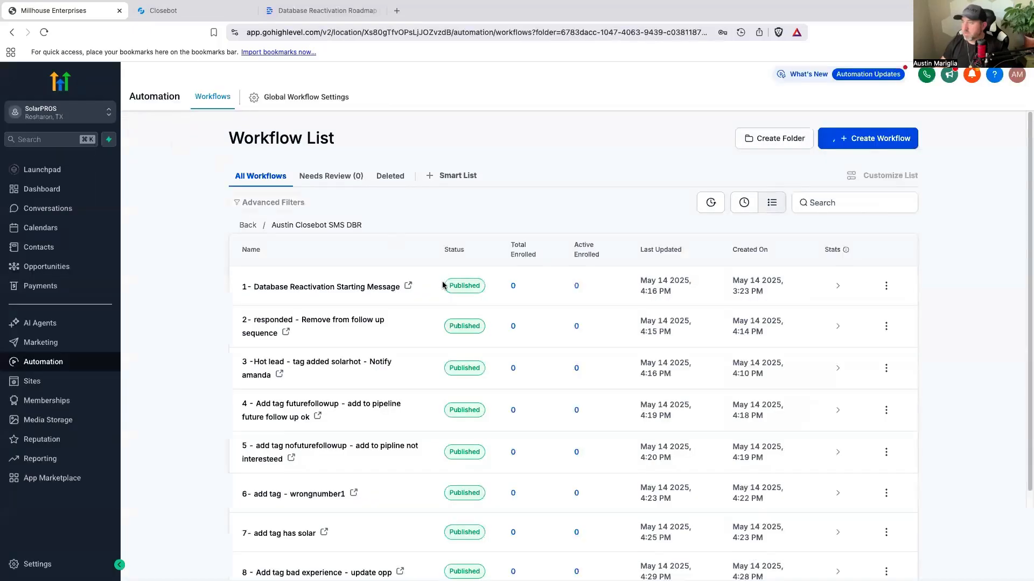
# Step: Rename the referralpossible workflow to "9- add tag referralpossible - update opportunity" and save it
pyautogui.scroll(-2, 439, 284)
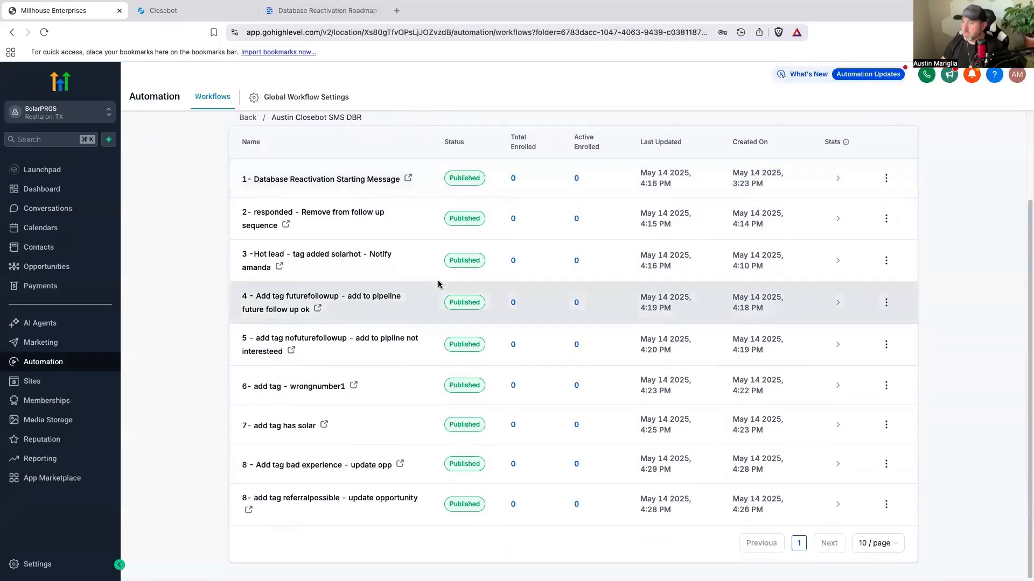
pyautogui.click(397, 509)
pyautogui.click(417, 77)
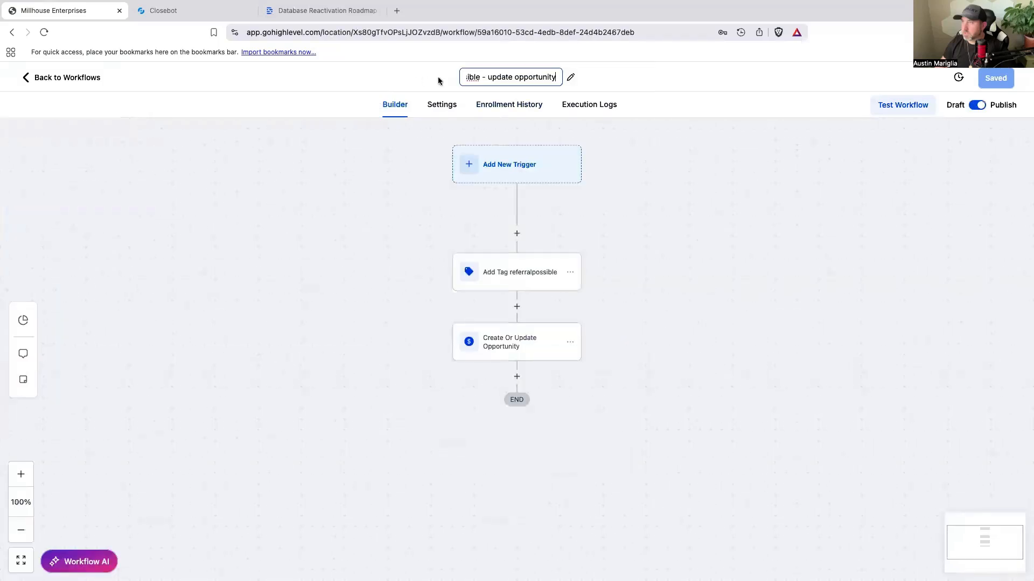
pyautogui.tripleClick(475, 78)
pyautogui.click(469, 76)
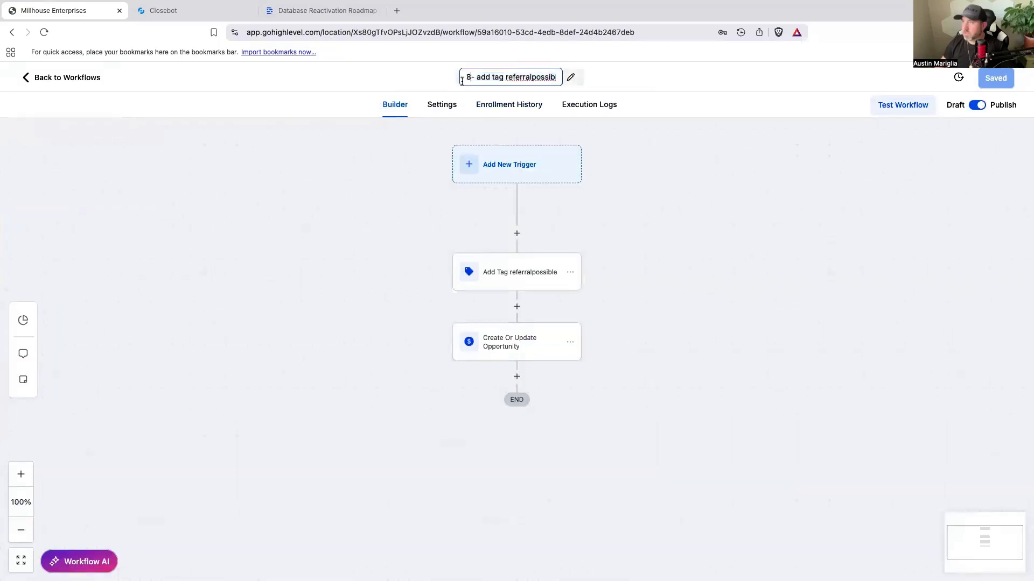
pyautogui.press('BackSpace')
pyautogui.write('9')
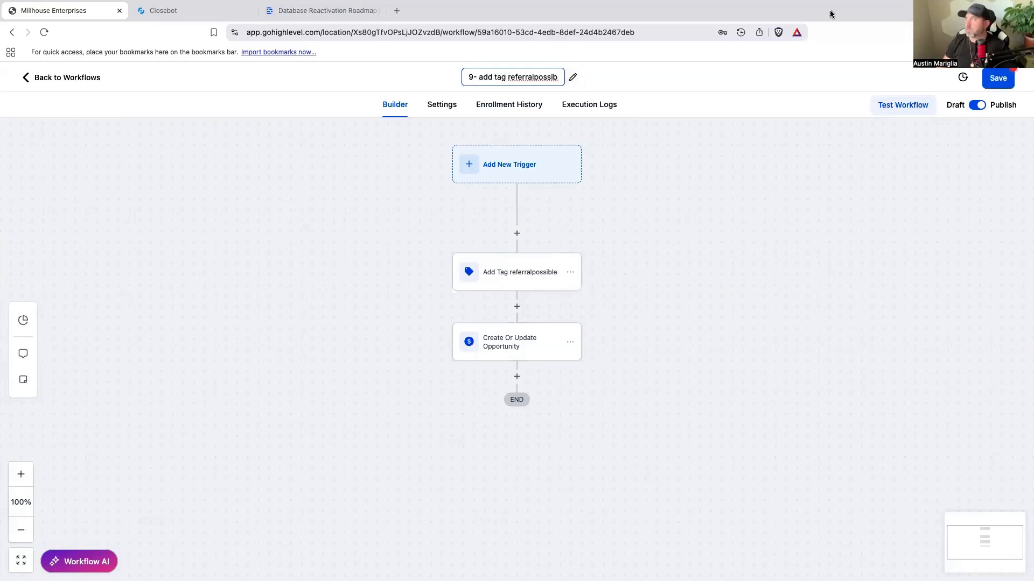
pyautogui.click(1000, 83)
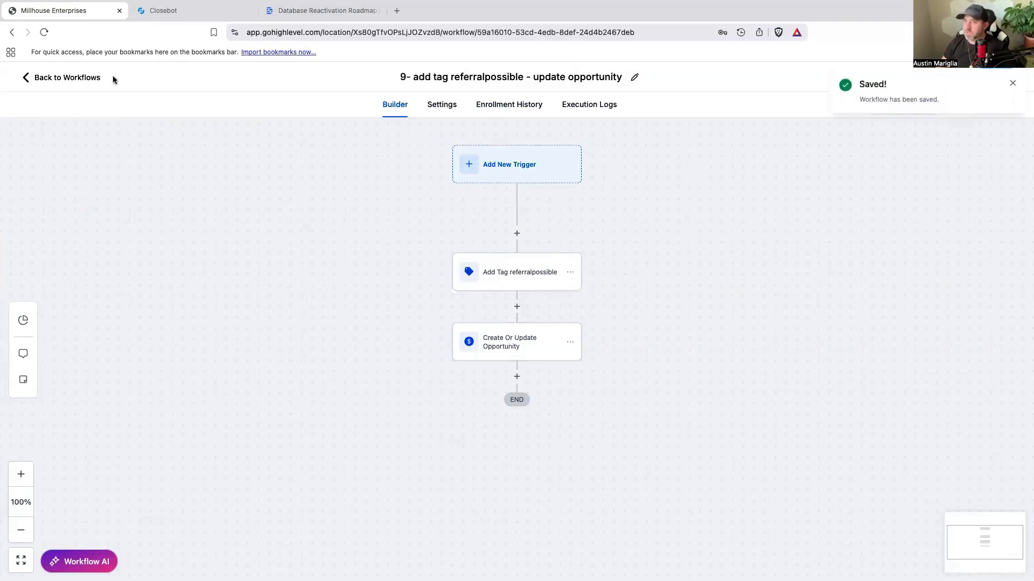
# Step: Switch to Closebot and copy the "call later" tag from the "not a good time to call but interested" Modify Tags node
pyautogui.click(170, 11)
pyautogui.click(438, 405)
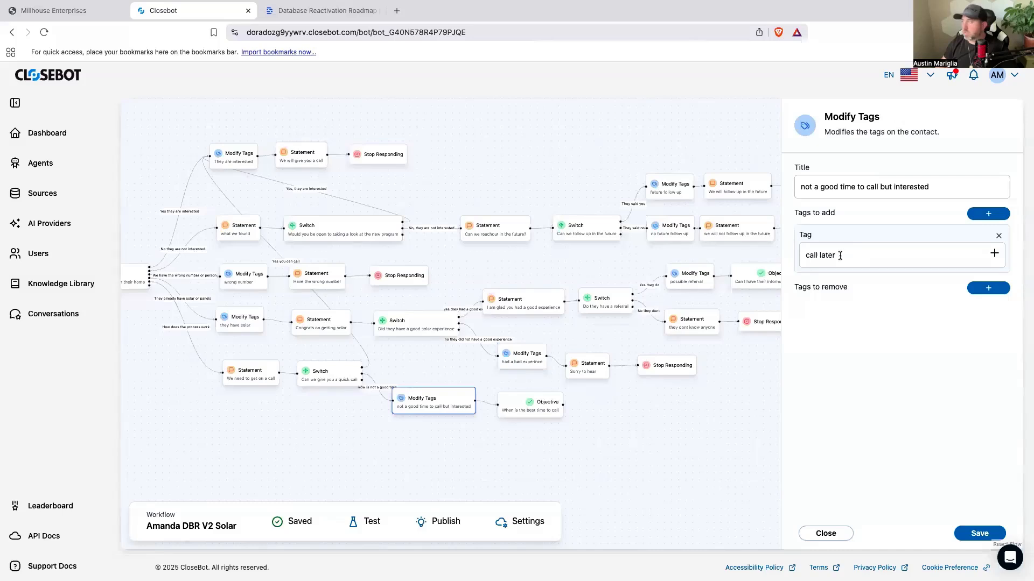
pyautogui.moveTo(834, 256); pyautogui.dragTo(807, 258)
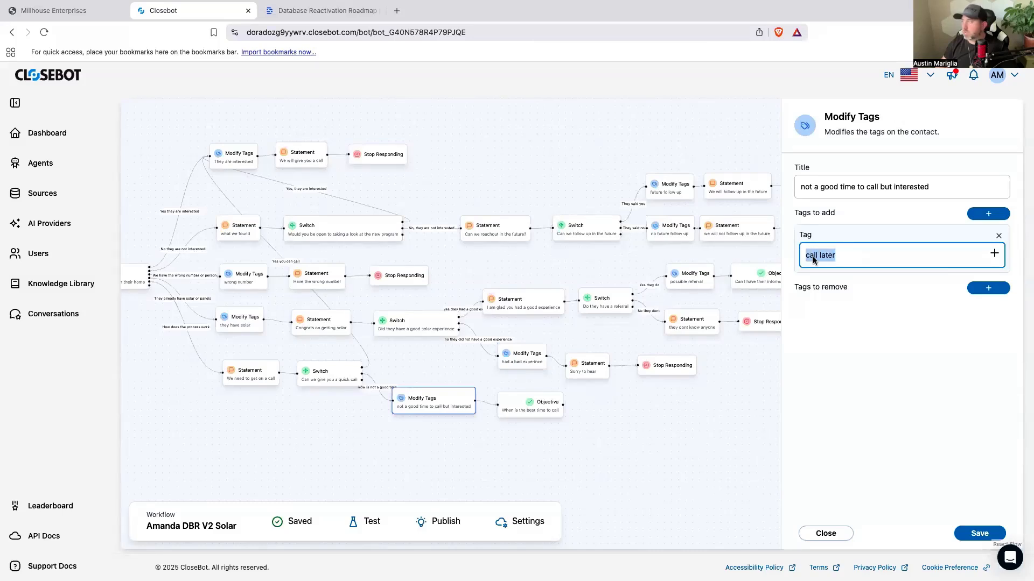
pyautogui.rightClick(813, 259)
pyautogui.click(832, 339)
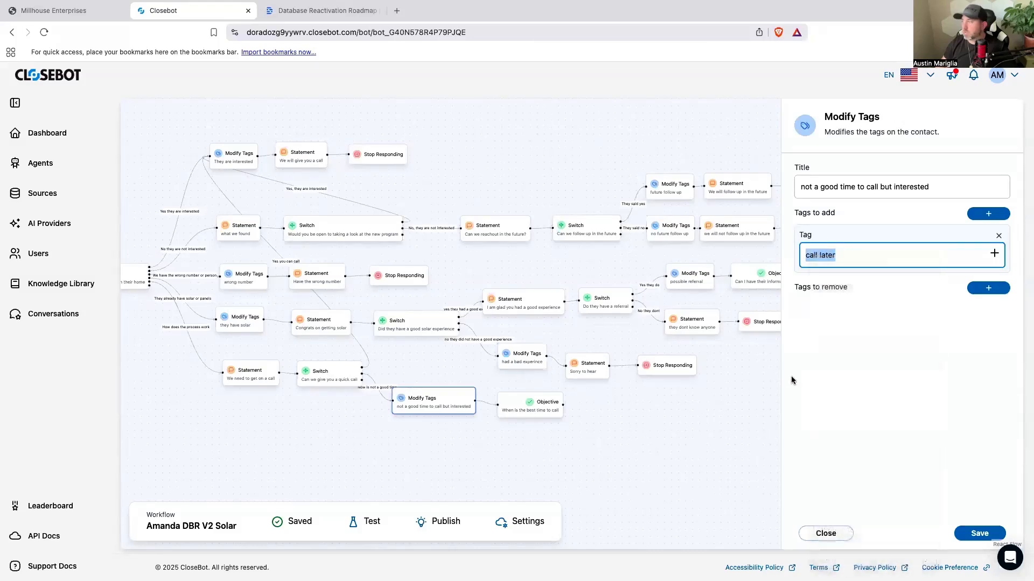
pyautogui.click(716, 449)
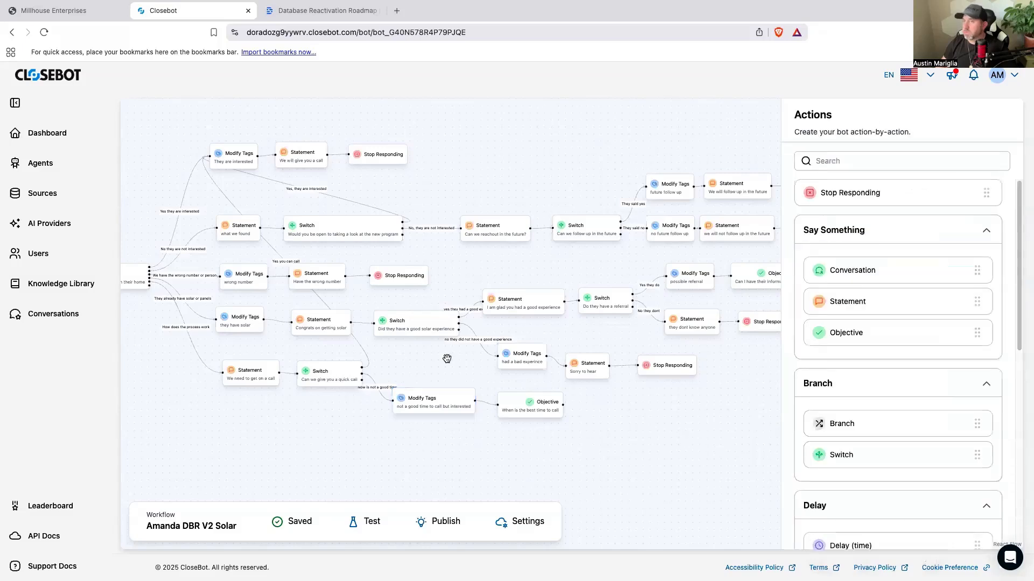
# Step: Switch back to HighLevel, return to the workflow list and create a new blank workflow in the campaign folder
pyautogui.click(79, 16)
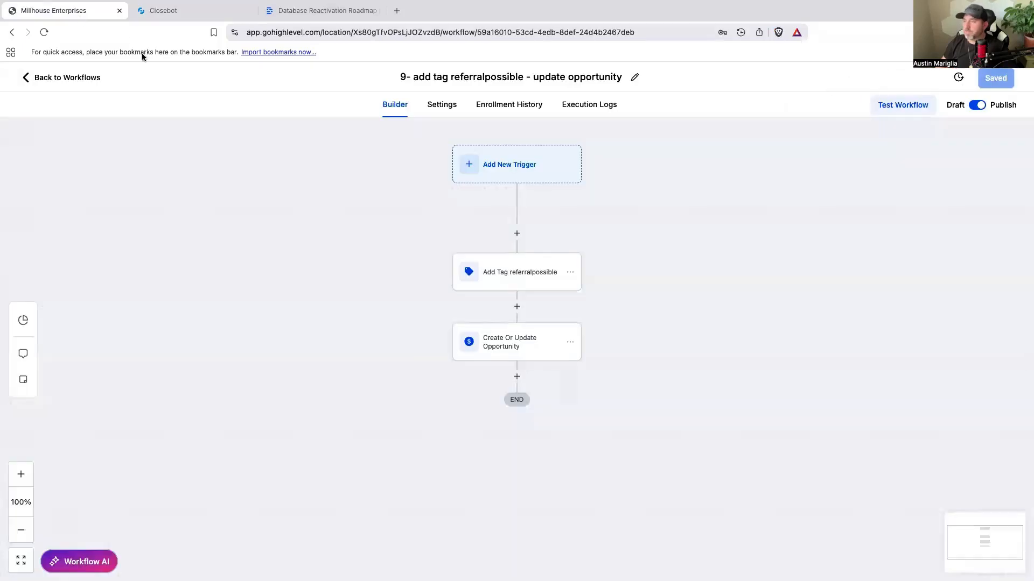
pyautogui.click(81, 77)
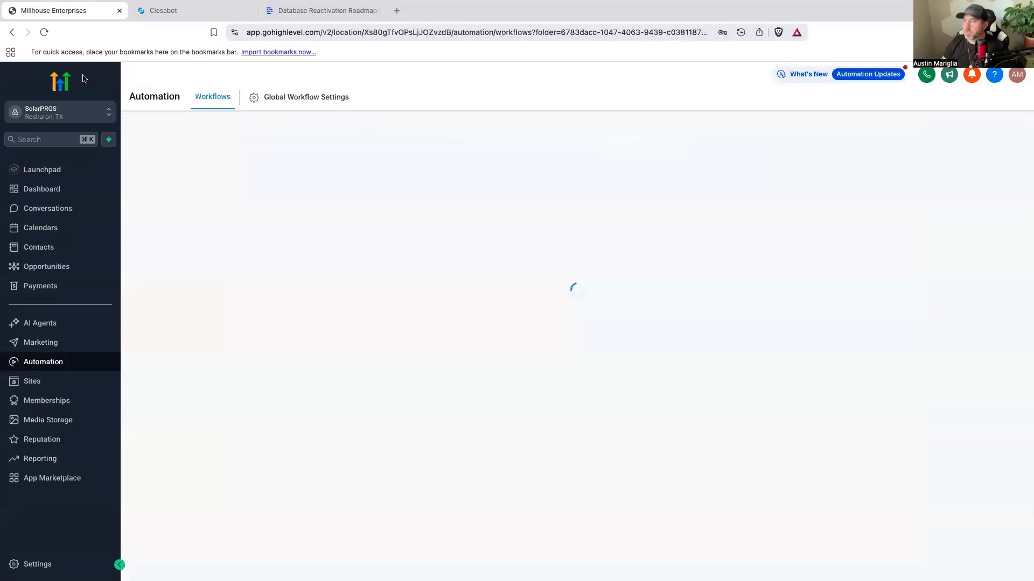
pyautogui.scroll(-2, 388, 264)
pyautogui.scroll(2, 538, 260)
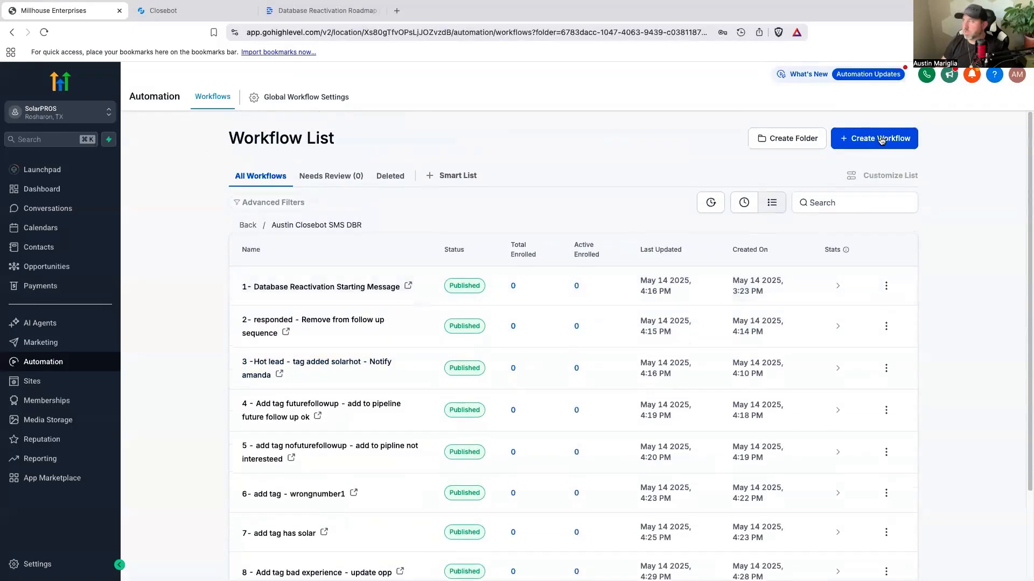
pyautogui.click(881, 140)
pyautogui.click(856, 180)
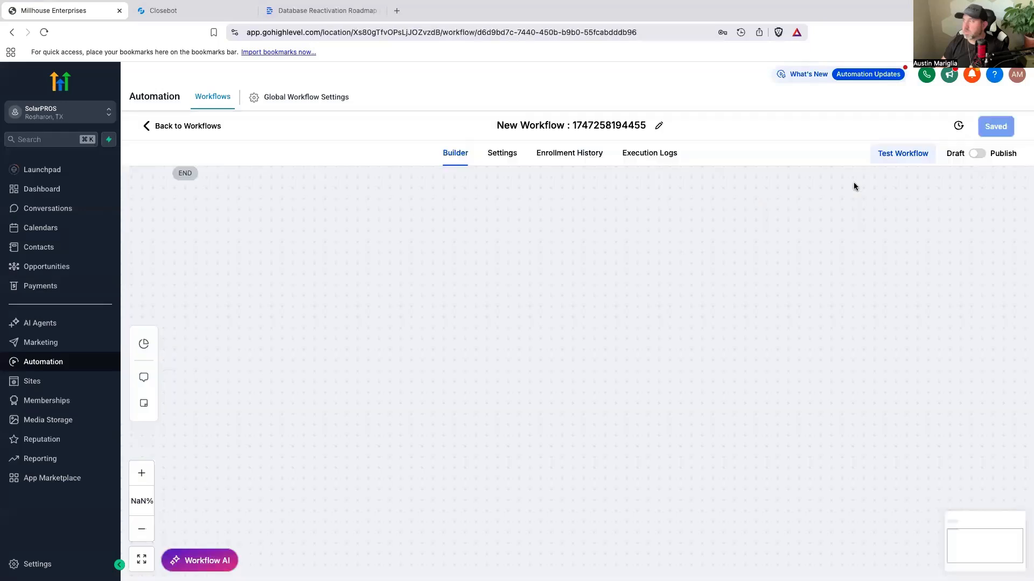
# Step: Name the workflow "10 - add tag call later - update opp - notify" followed by the notified team member's first name
pyautogui.click(475, 77)
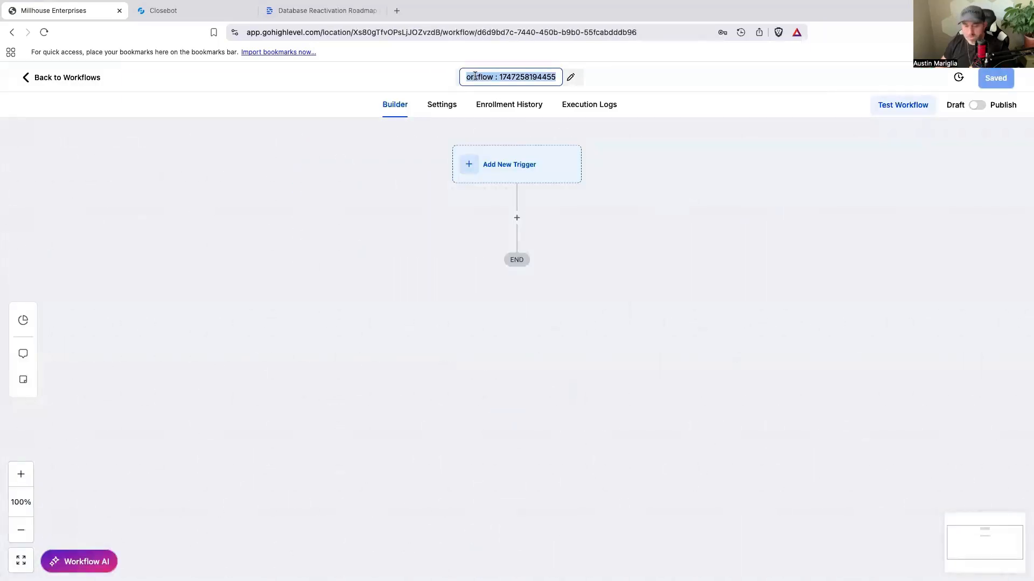
pyautogui.write('10 ')
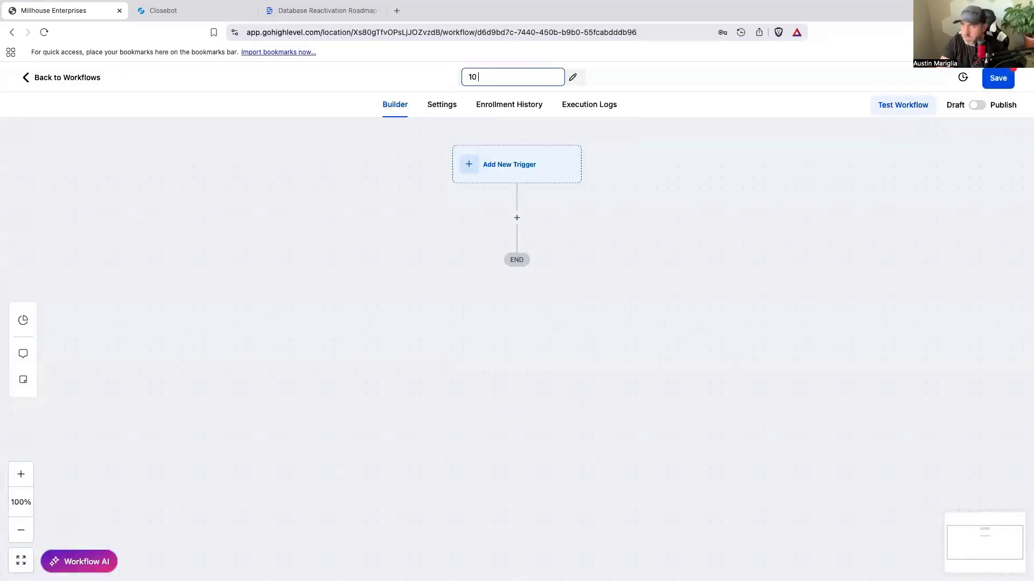
pyautogui.write('- add tag call later')
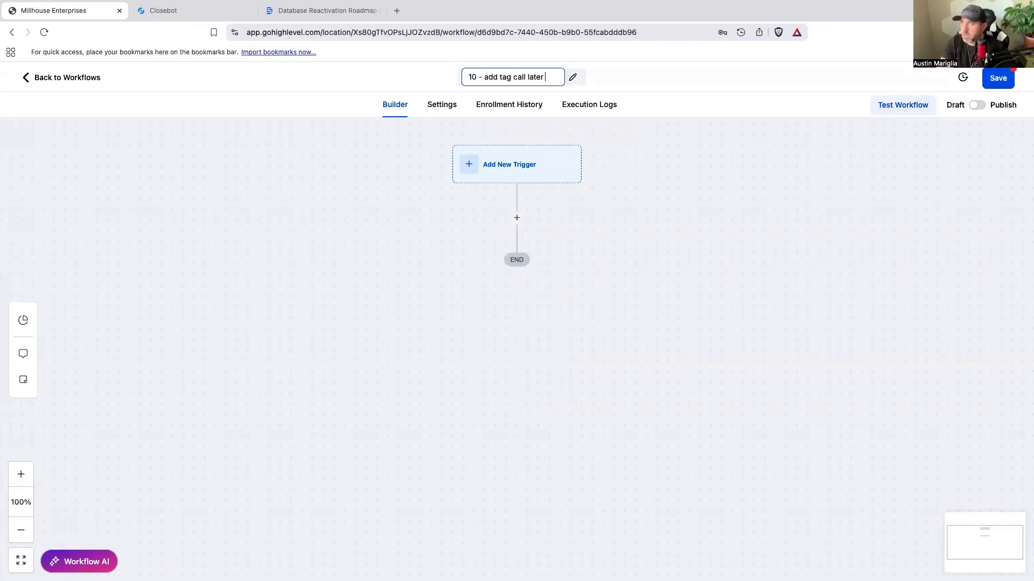
pyautogui.write(' - update d')
pyautogui.write('pp - not')
pyautogui.write('ify aman')
pyautogui.write('da')
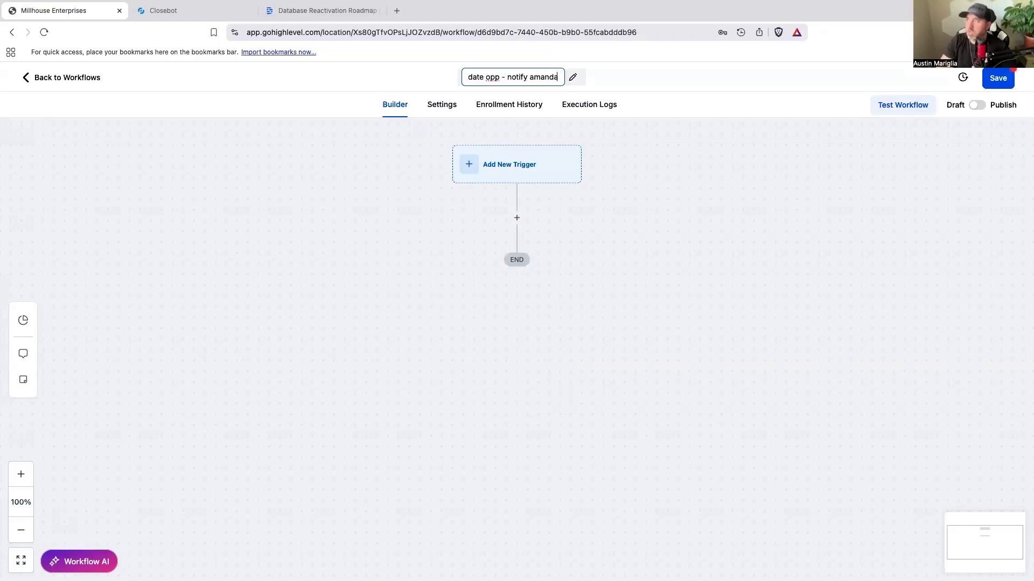
# Step: Add an Add Contact Tag action with the new tag "call later", name it "Add Tag call later" and save it
pyautogui.click(517, 219)
pyautogui.write('tag')
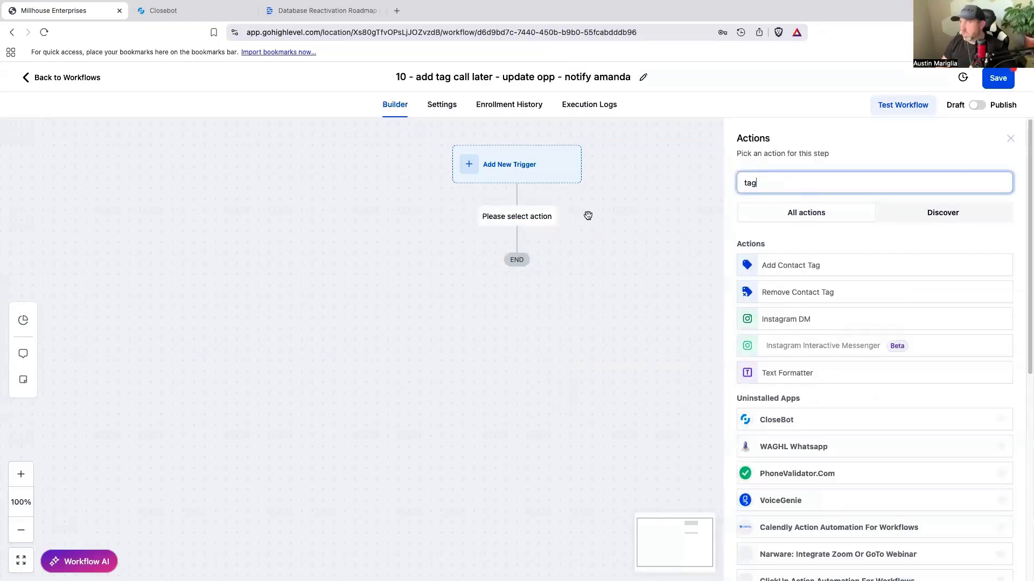
pyautogui.click(811, 266)
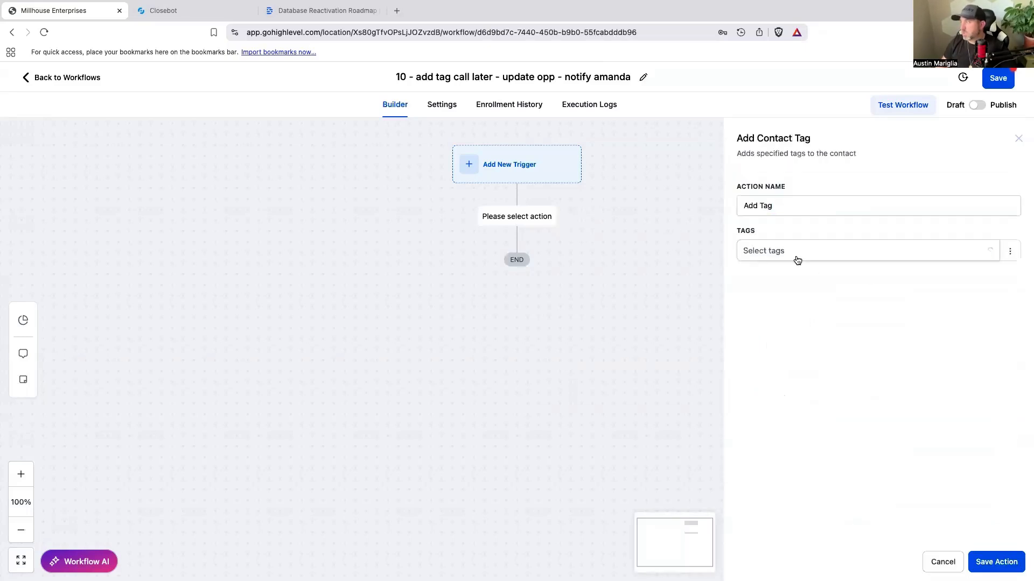
pyautogui.click(797, 259)
pyautogui.write('call later')
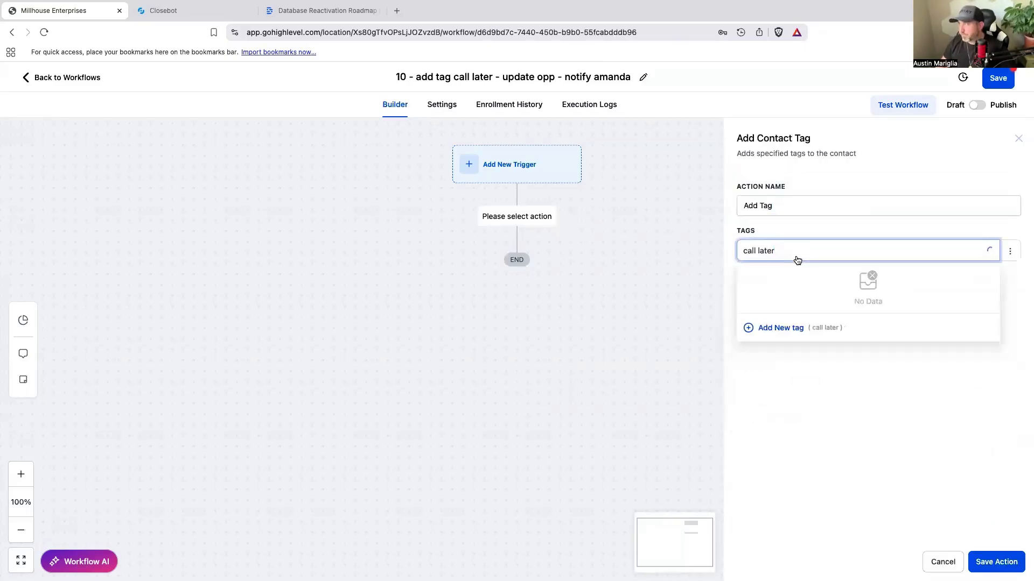
pyautogui.click(793, 325)
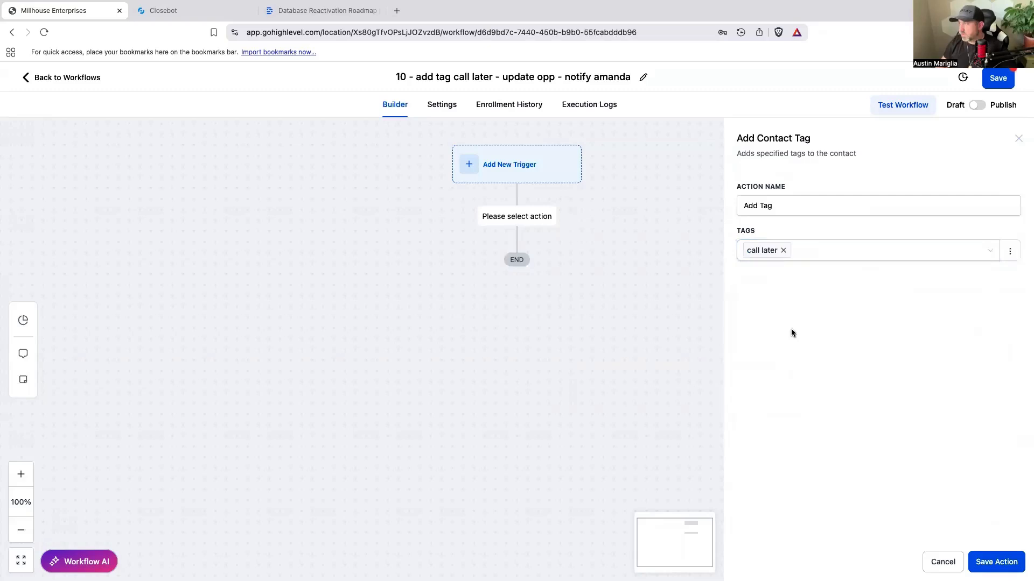
pyautogui.click(793, 211)
pyautogui.write('call later')
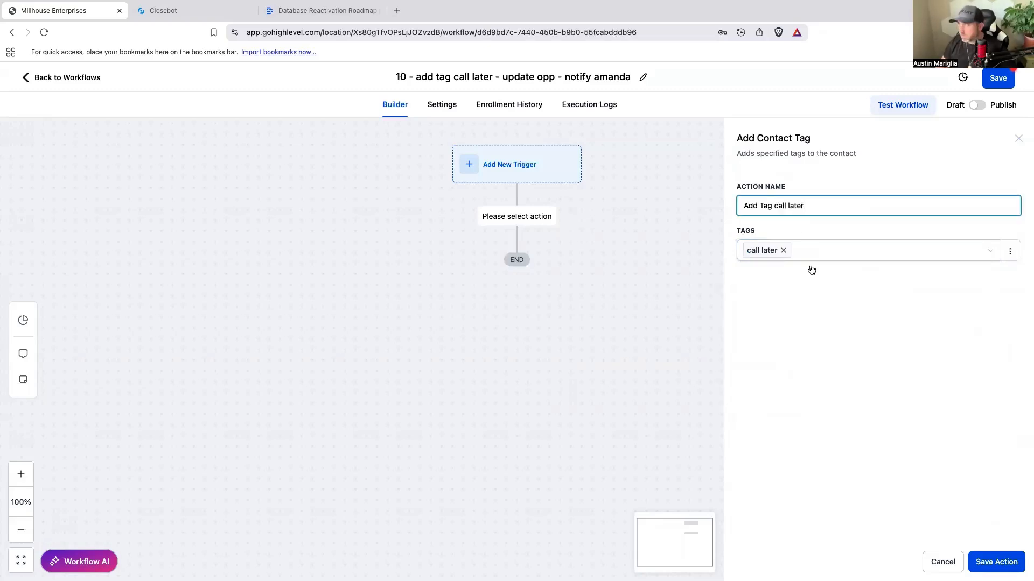
pyautogui.click(996, 562)
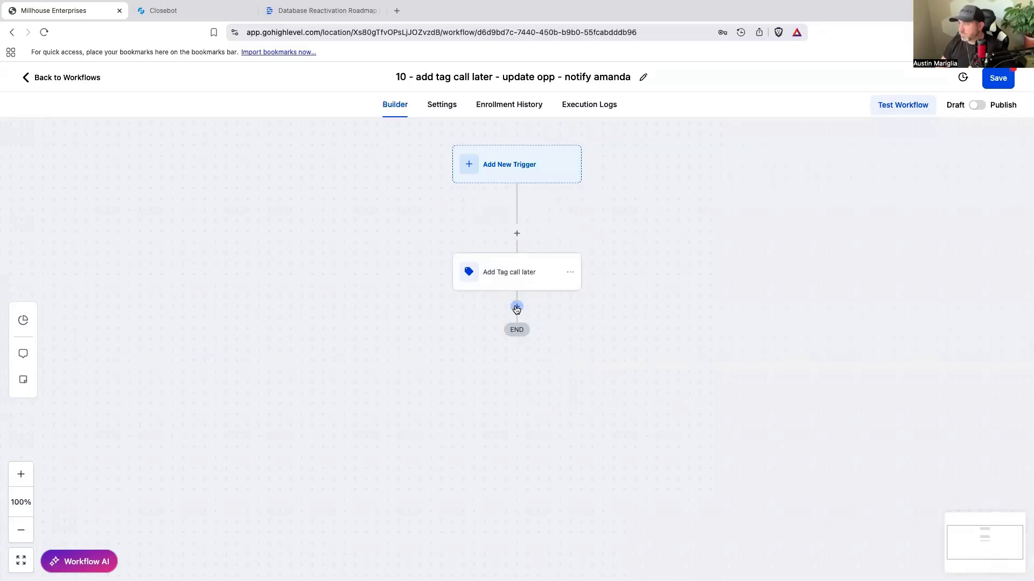
# Step: Add a Create/Update Opportunity action after the tag action, using pipeline Closebot V2 DBR and stage Call later, and save it
pyautogui.click(516, 308)
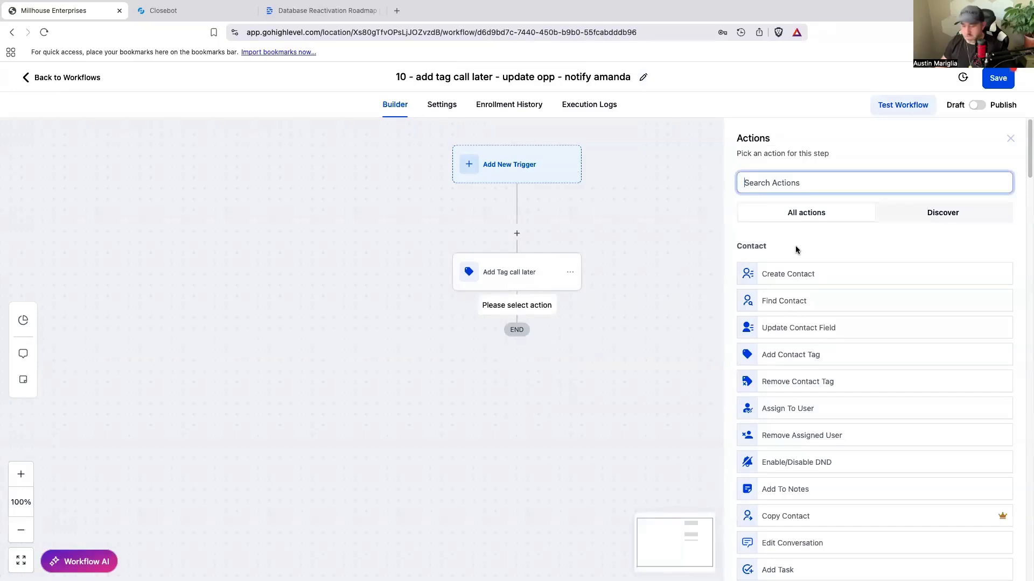
pyautogui.write('opp')
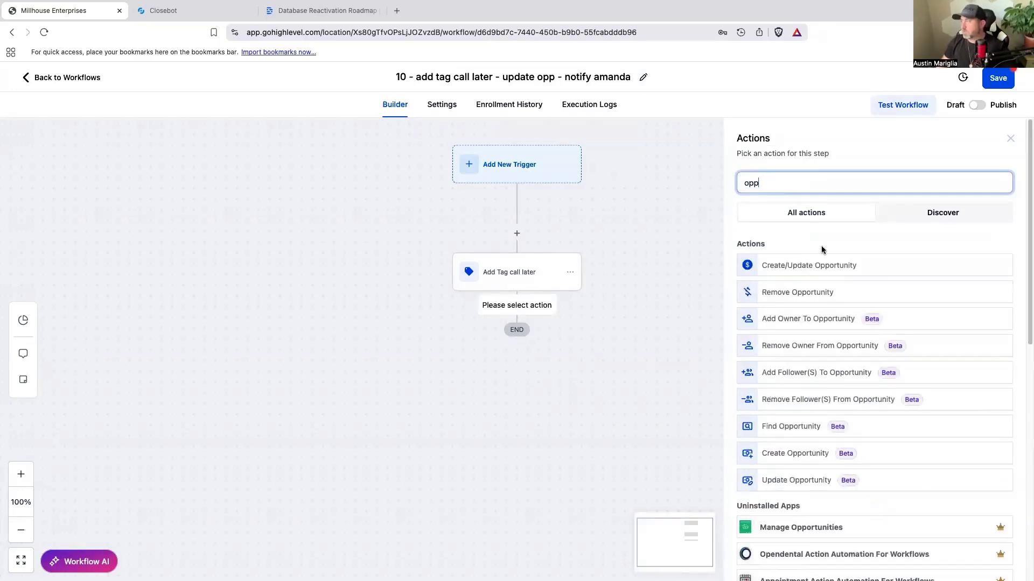
pyautogui.click(818, 270)
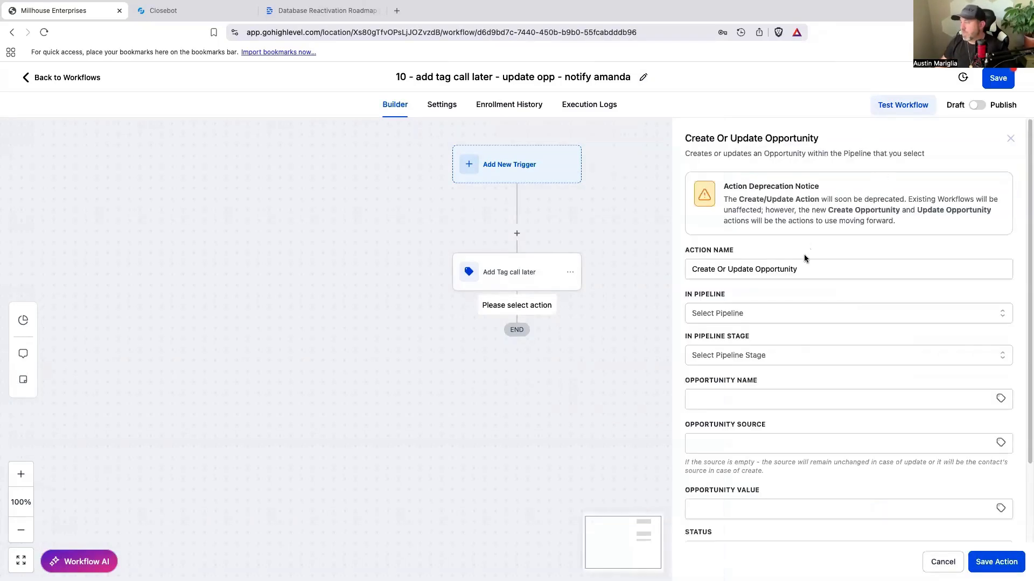
pyautogui.click(761, 356)
pyautogui.scroll(-1, 750, 461)
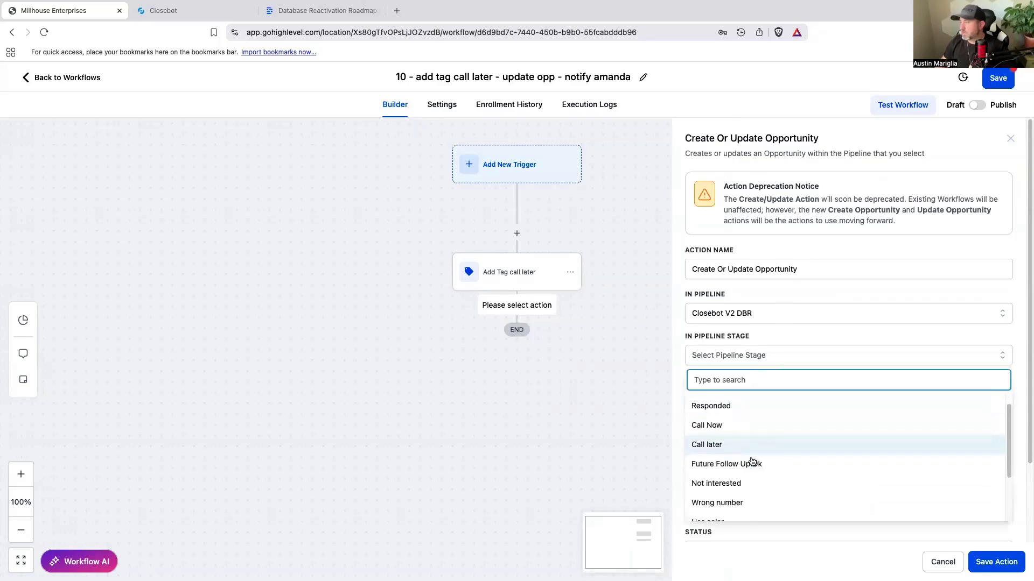
pyautogui.click(724, 446)
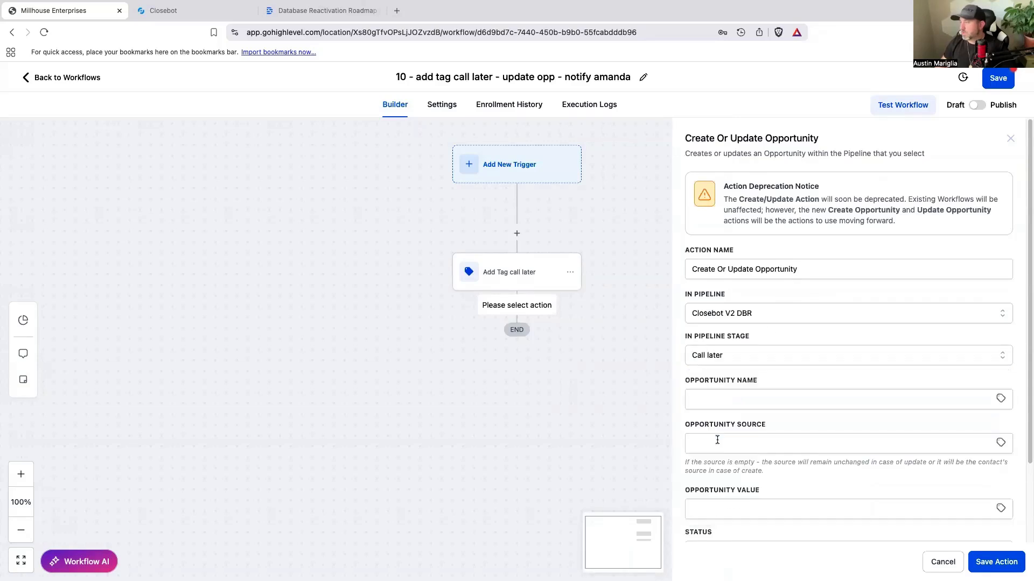
pyautogui.click(1003, 565)
# Step: Add an internal notification action after the opportunity action and set its notification type to SMS
pyautogui.click(515, 376)
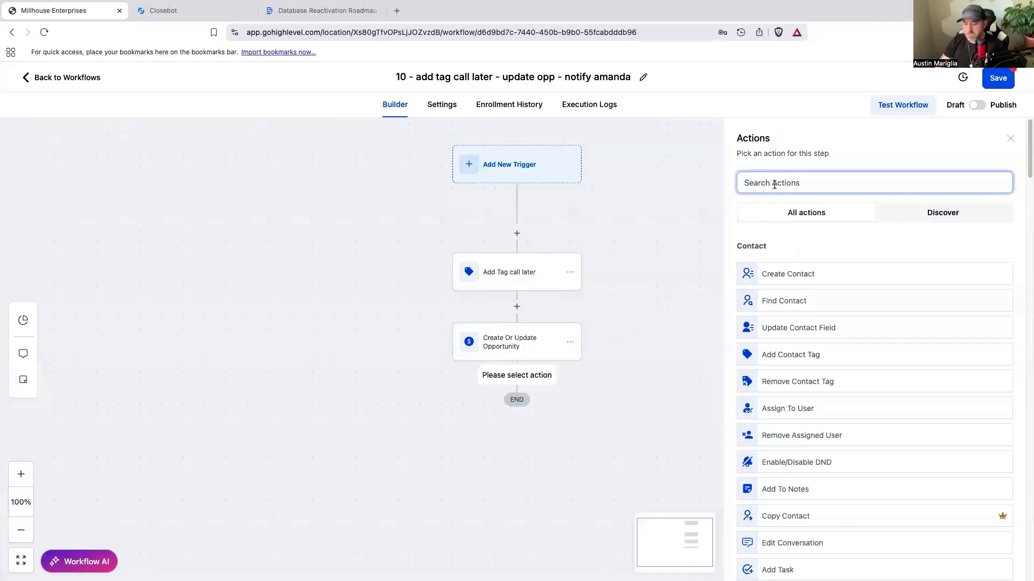
pyautogui.write('inter')
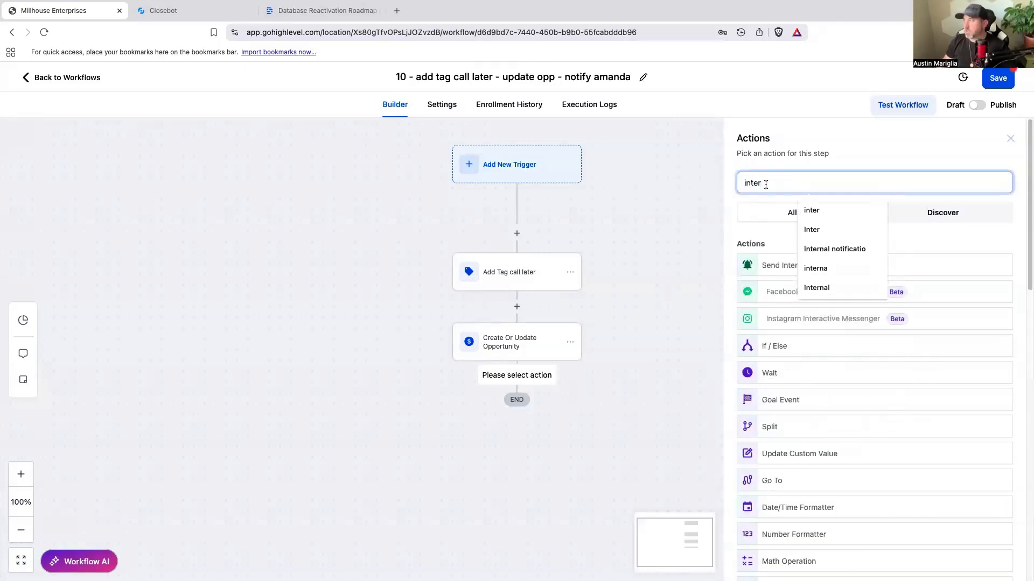
pyautogui.click(760, 269)
pyautogui.click(752, 252)
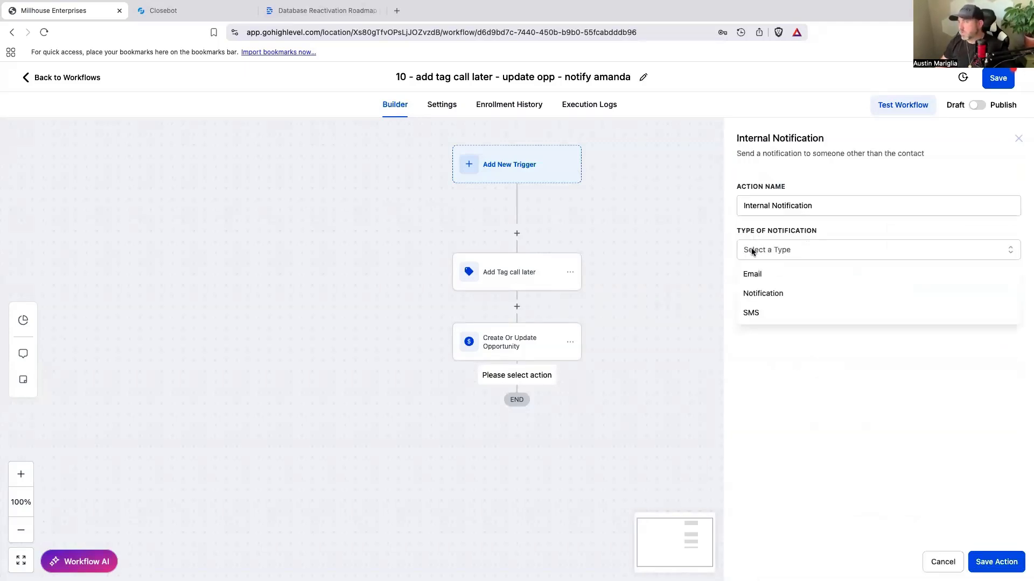
pyautogui.click(772, 311)
# Step: Set the notification's user type to Particular User, select the team member named in the workflow title, and try to save the action
pyautogui.click(787, 295)
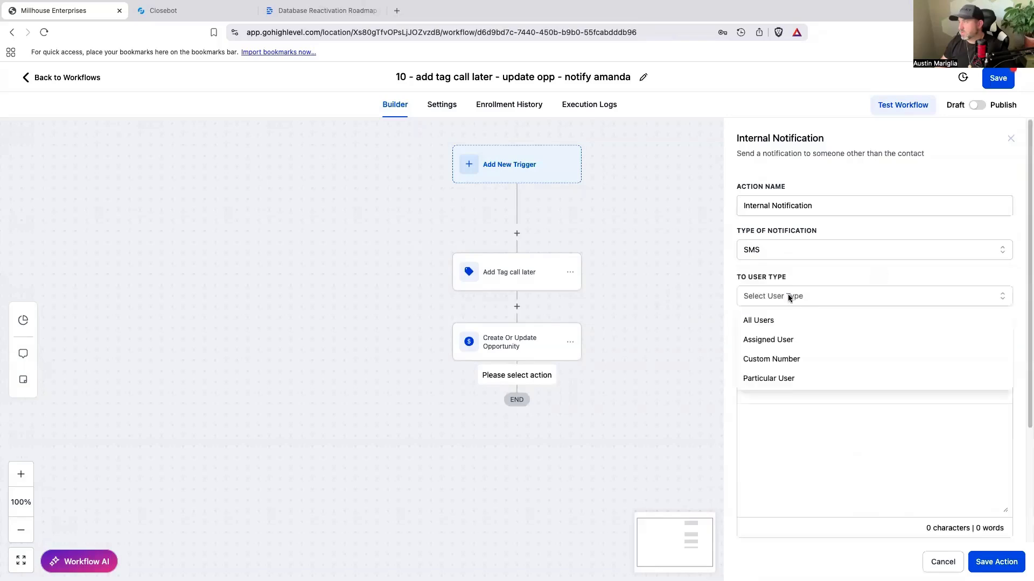
pyautogui.click(785, 345)
pyautogui.click(784, 337)
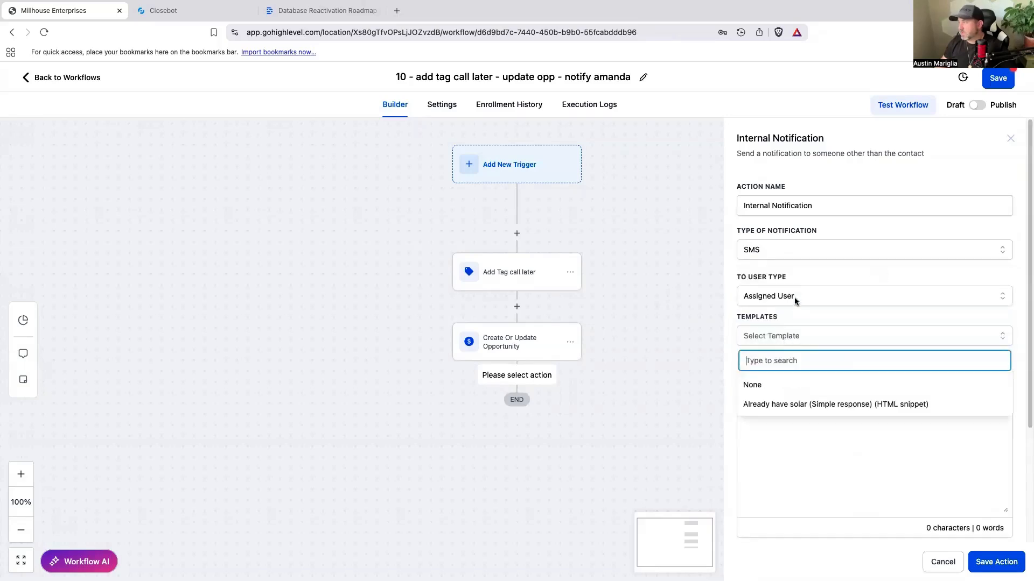
pyautogui.click(794, 297)
pyautogui.click(787, 379)
pyautogui.click(792, 341)
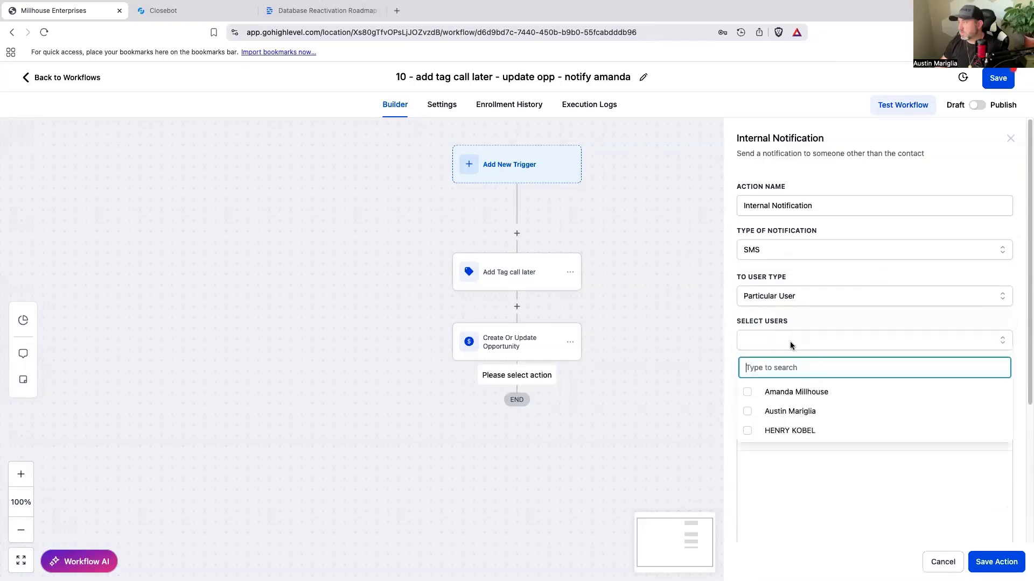
pyautogui.click(748, 390)
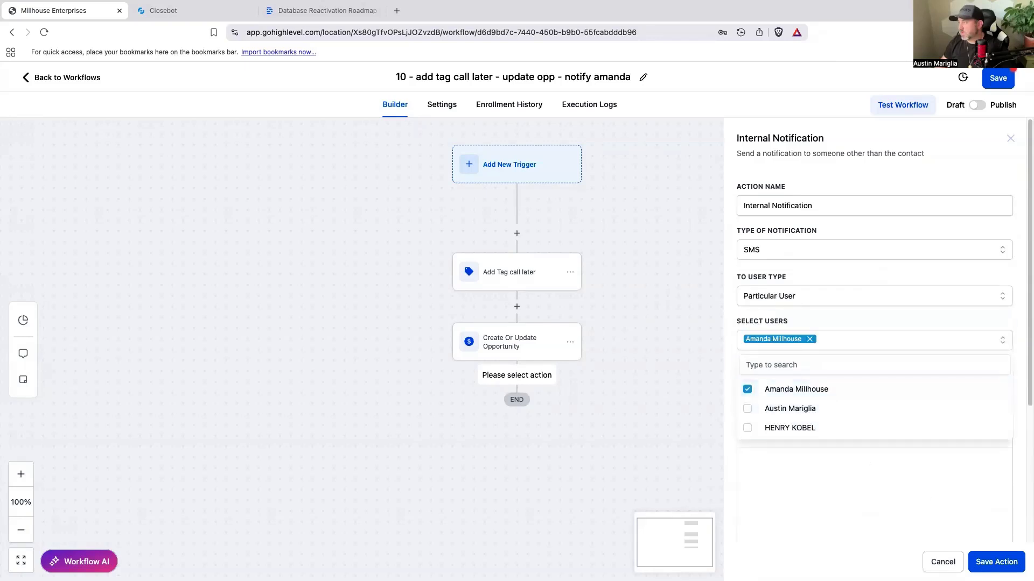
pyautogui.click(996, 564)
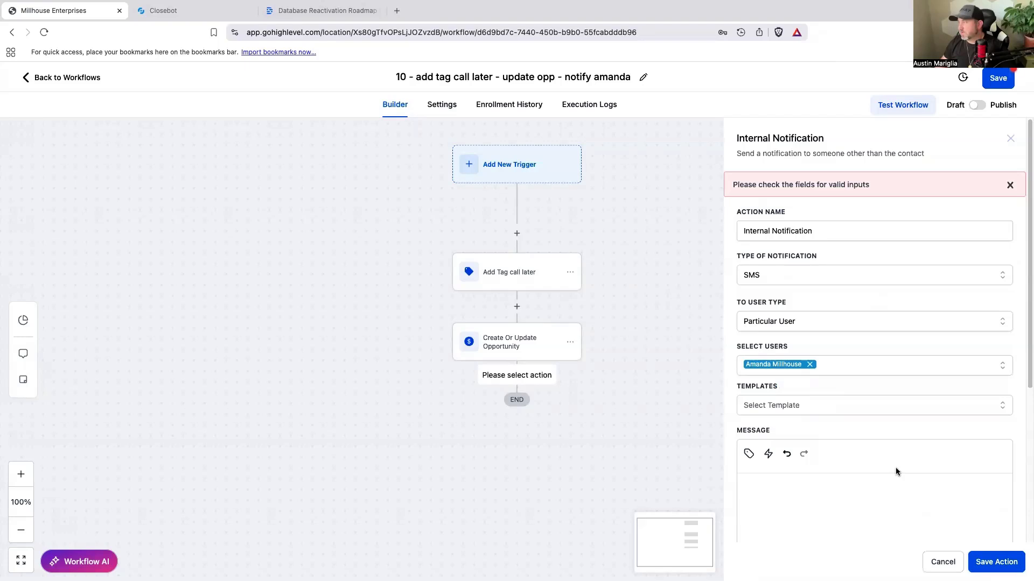
# Step: Write the notification message "You have hott lead that wants to be called later"
pyautogui.scroll(-3, 896, 472)
pyautogui.click(761, 367)
pyautogui.write('You have')
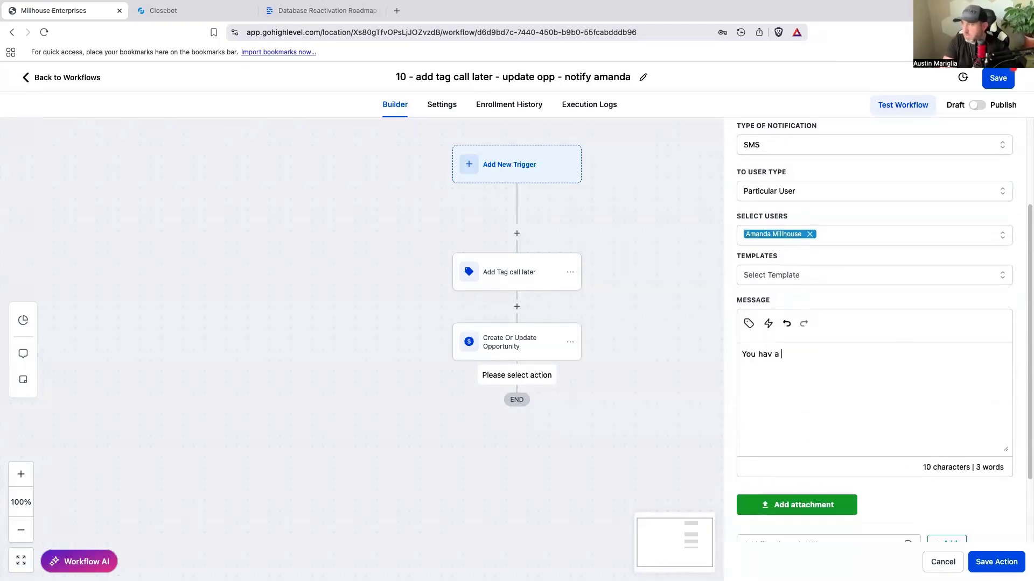
pyautogui.write(' hott lead that wants to be called later')
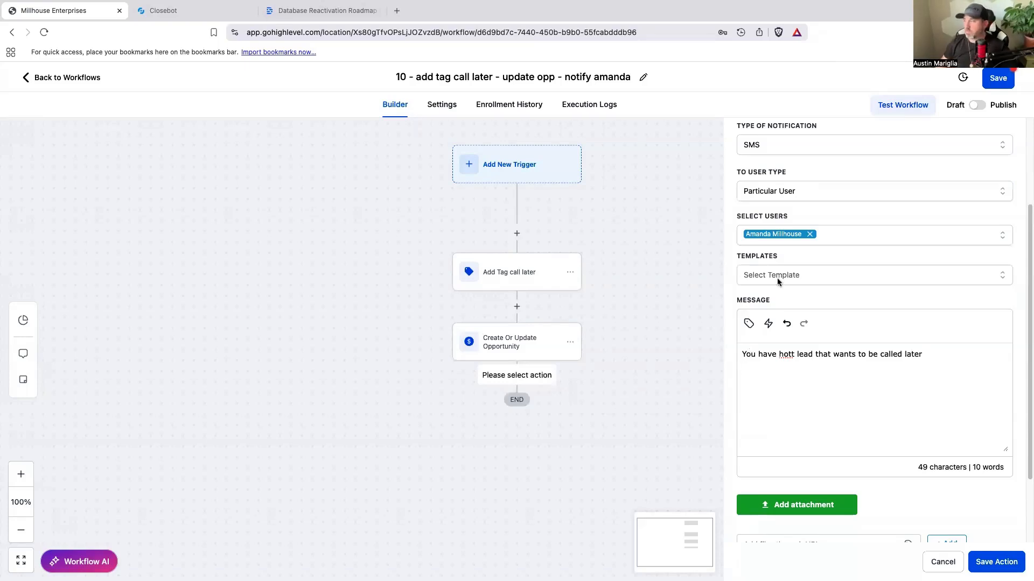
# Step: Insert the contact's first name and last name merge fields on the line below the notification message text
pyautogui.click(748, 325)
pyautogui.click(698, 74)
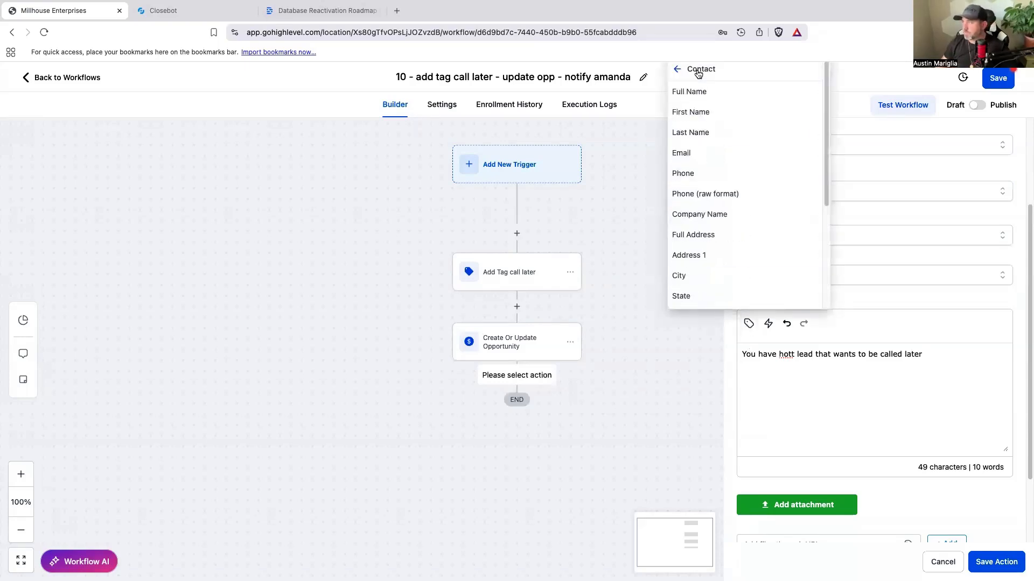
pyautogui.click(691, 112)
pyautogui.click(749, 324)
pyautogui.click(705, 78)
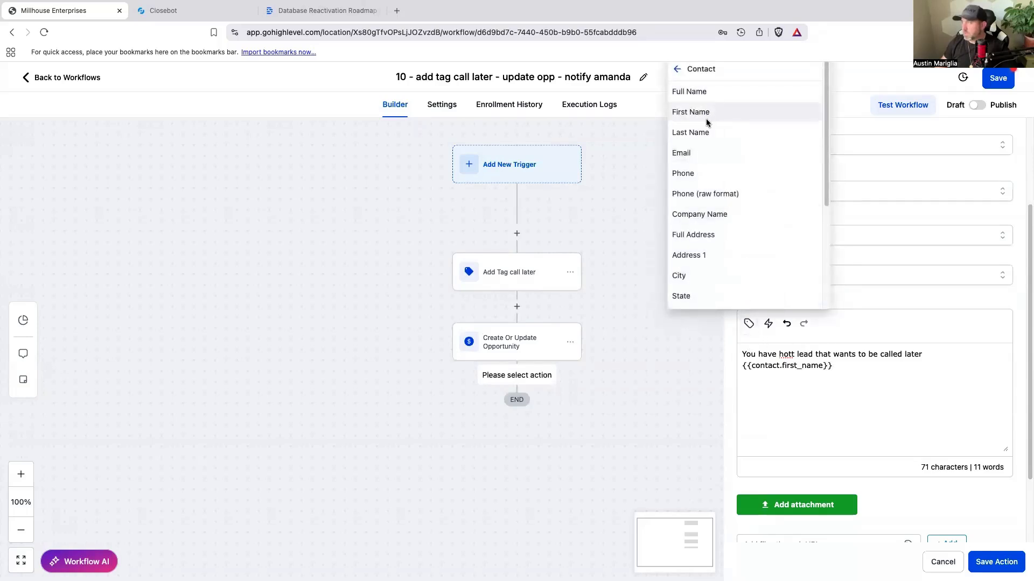
pyautogui.click(705, 135)
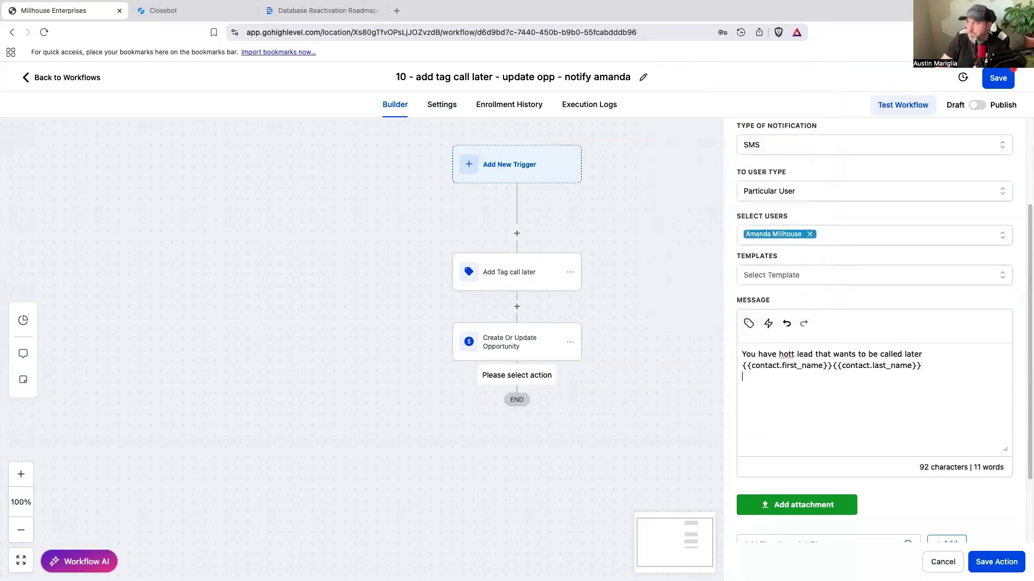
# Step: Insert the contact's phone and email merge fields on separate lines below the name merge fields in the notification message
pyautogui.scroll(1, 796, 190)
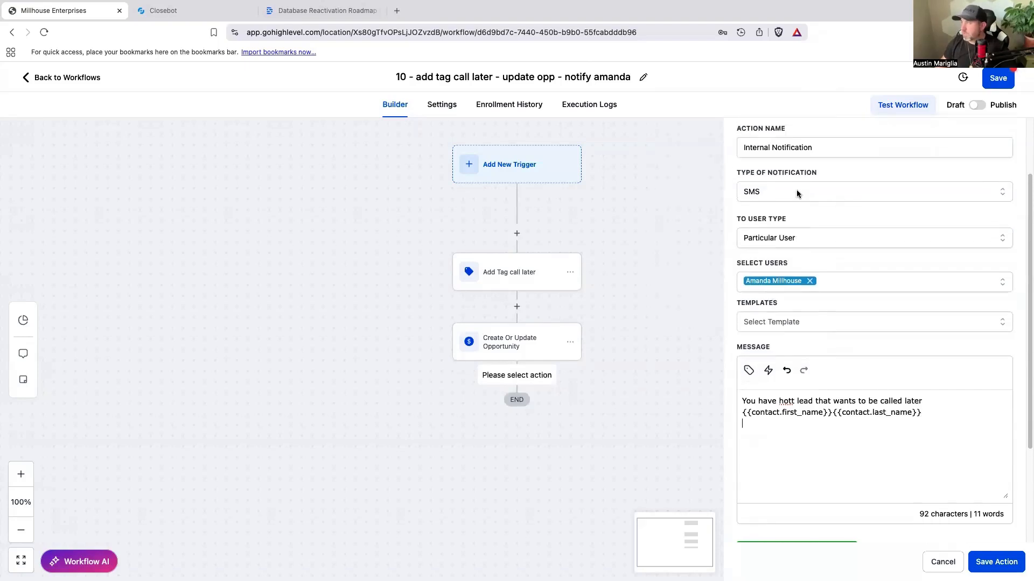
pyautogui.scroll(-3, 786, 242)
pyautogui.click(748, 231)
pyautogui.click(708, 284)
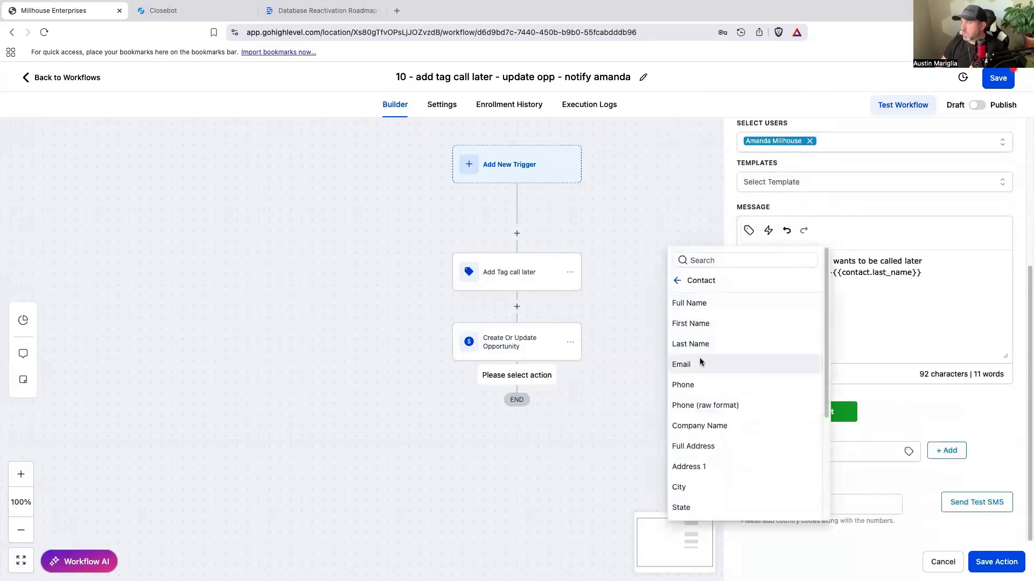
pyautogui.click(697, 379)
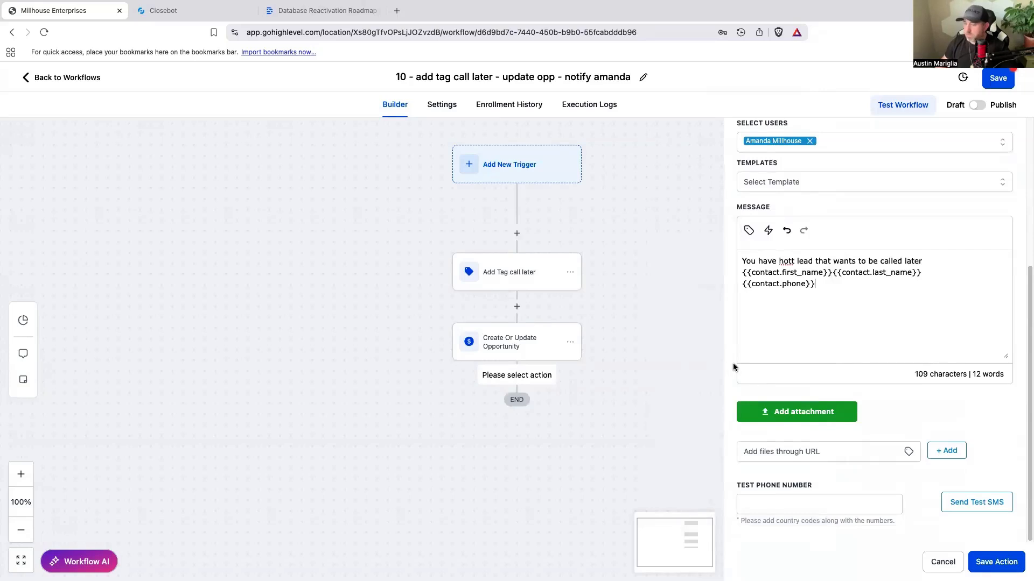
pyautogui.click(751, 230)
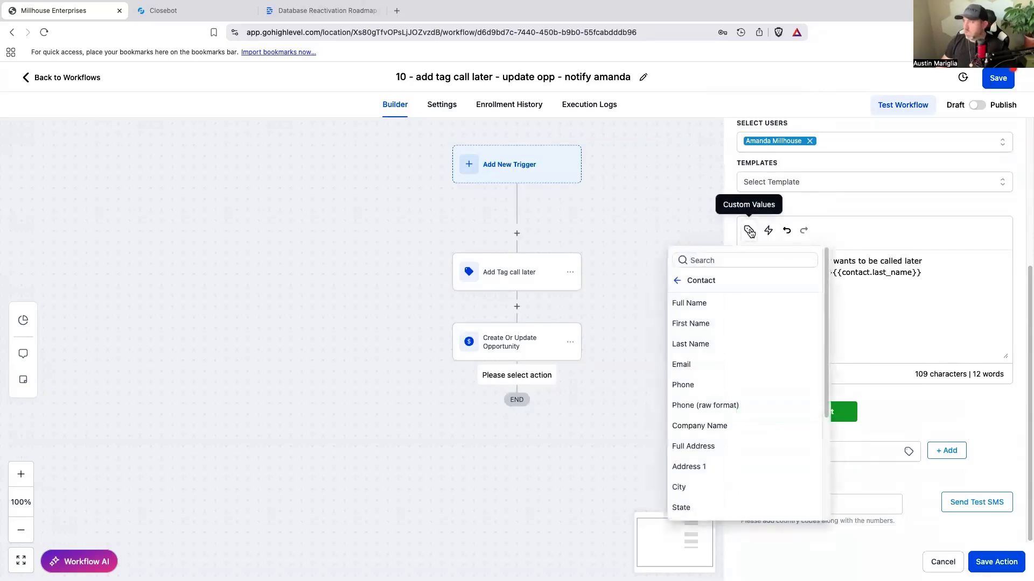
pyautogui.click(702, 365)
# Step: Add the line "Last response" after a blank line in the message, with the Message Body merge field below it
pyautogui.press('Return')
pyautogui.press('Return')
pyautogui.write('Last response')
pyautogui.press('Return')
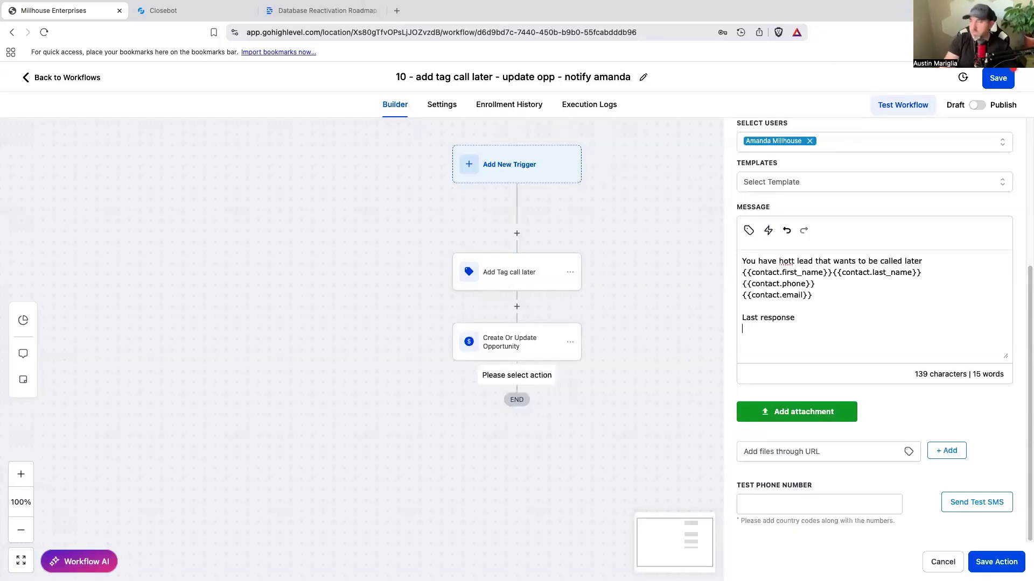
pyautogui.click(749, 231)
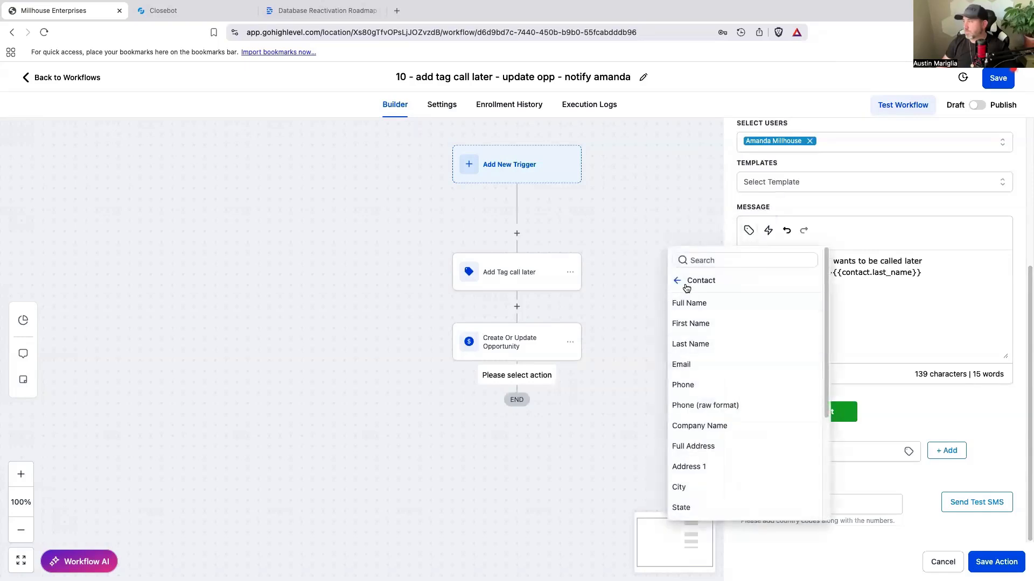
pyautogui.click(679, 282)
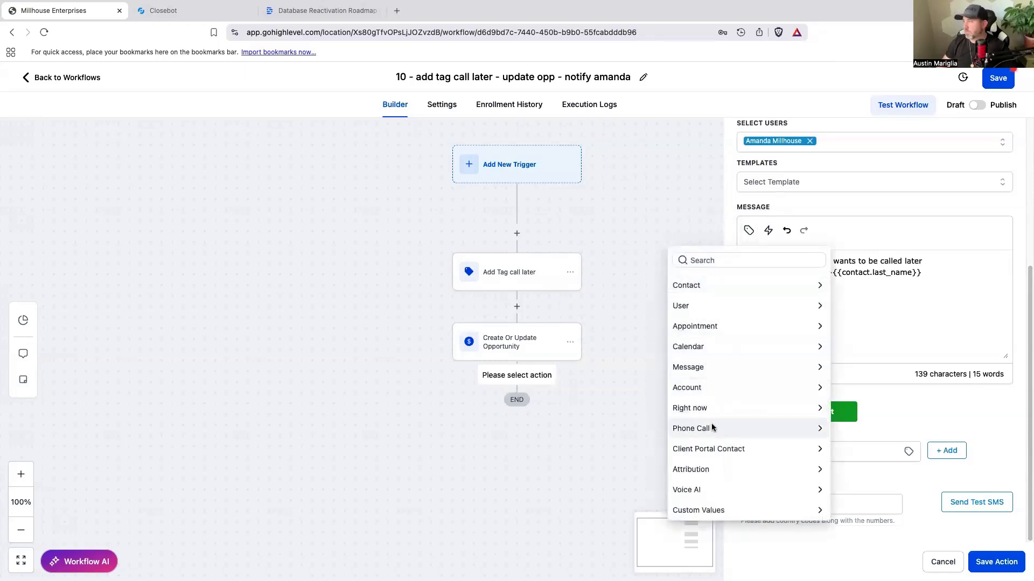
pyautogui.click(703, 368)
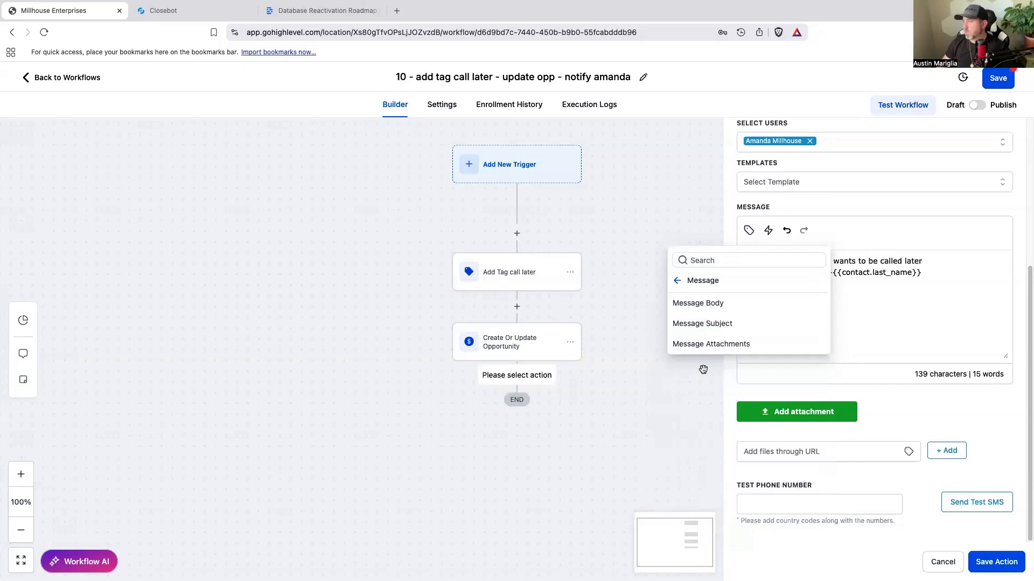
pyautogui.click(712, 303)
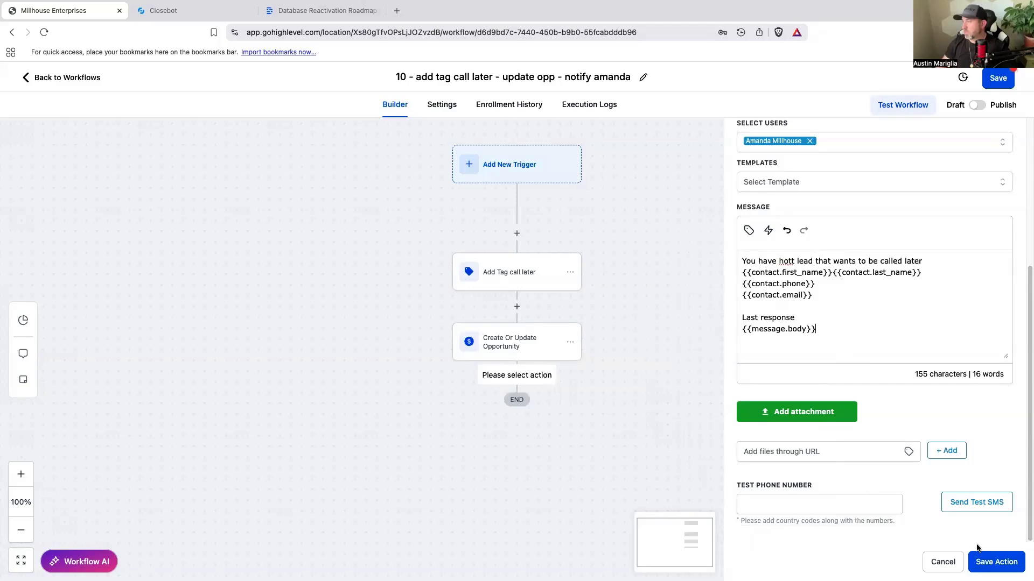
# Step: Save the internal notification action, then set the call later workflow to Publish and save it
pyautogui.click(990, 563)
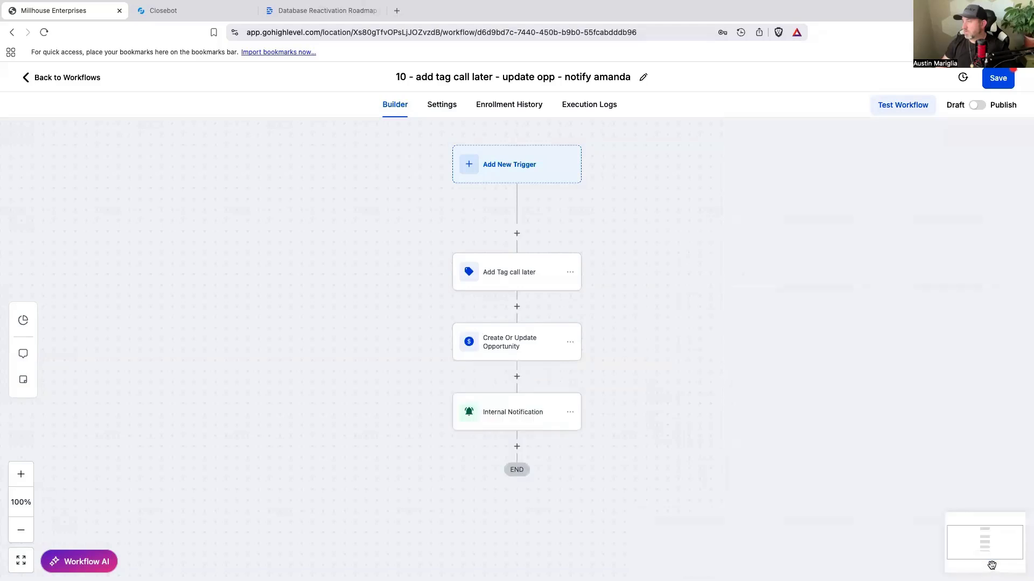
pyautogui.click(978, 110)
pyautogui.click(997, 78)
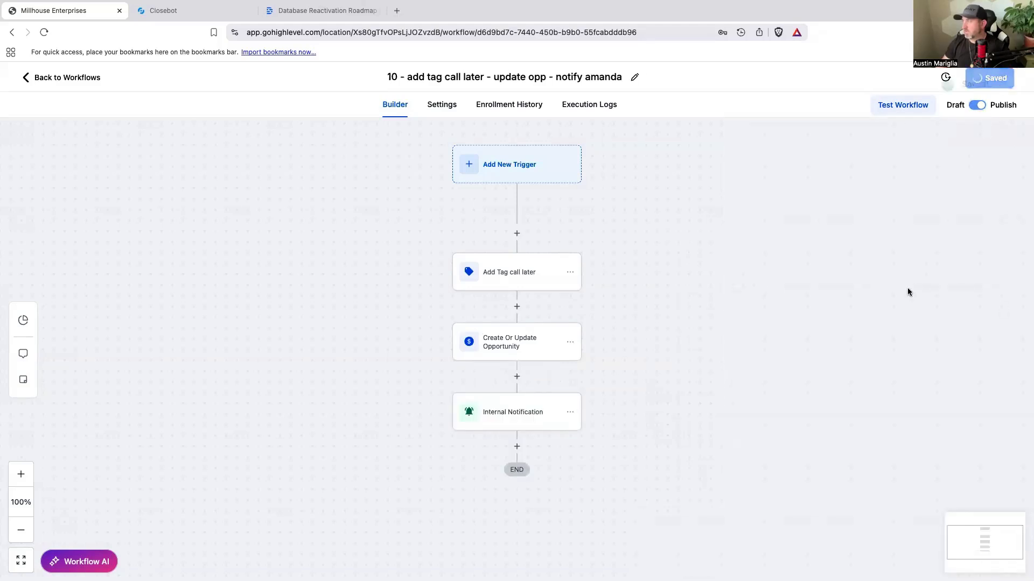
# Step: Switch to Closebot, start a test of the DBR V2 Solar job flow and agree to publish the current bot
pyautogui.moveTo(796, 5)
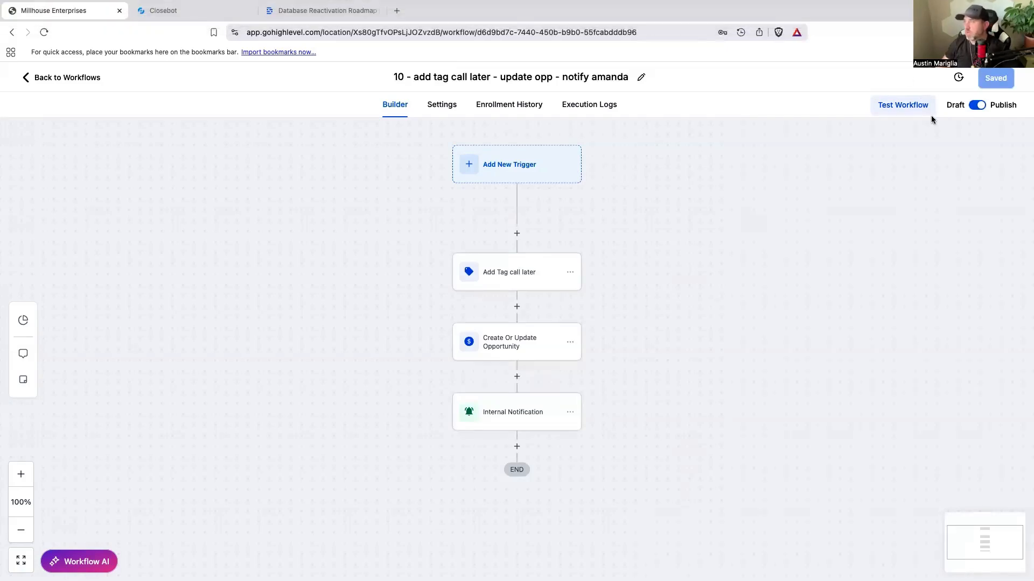
pyautogui.click(203, 16)
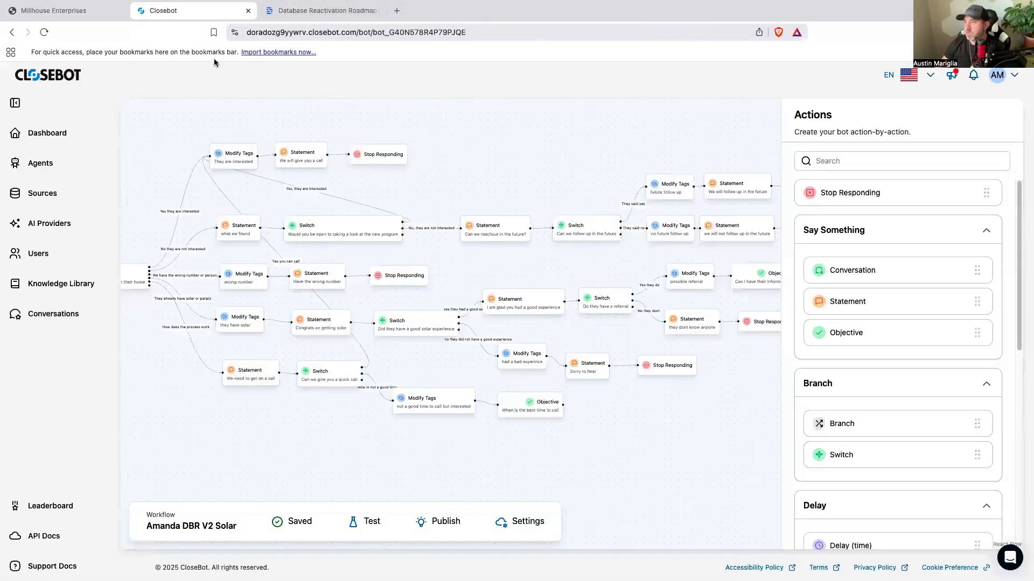
pyautogui.scroll(-2, 532, 174)
pyautogui.moveTo(611, 405); pyautogui.dragTo(709, 407)
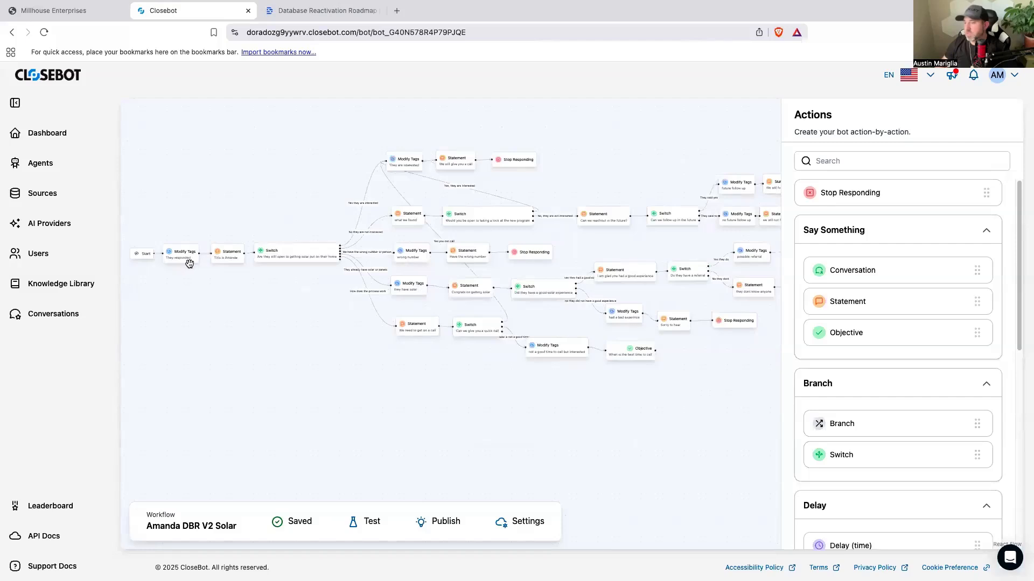
pyautogui.click(369, 520)
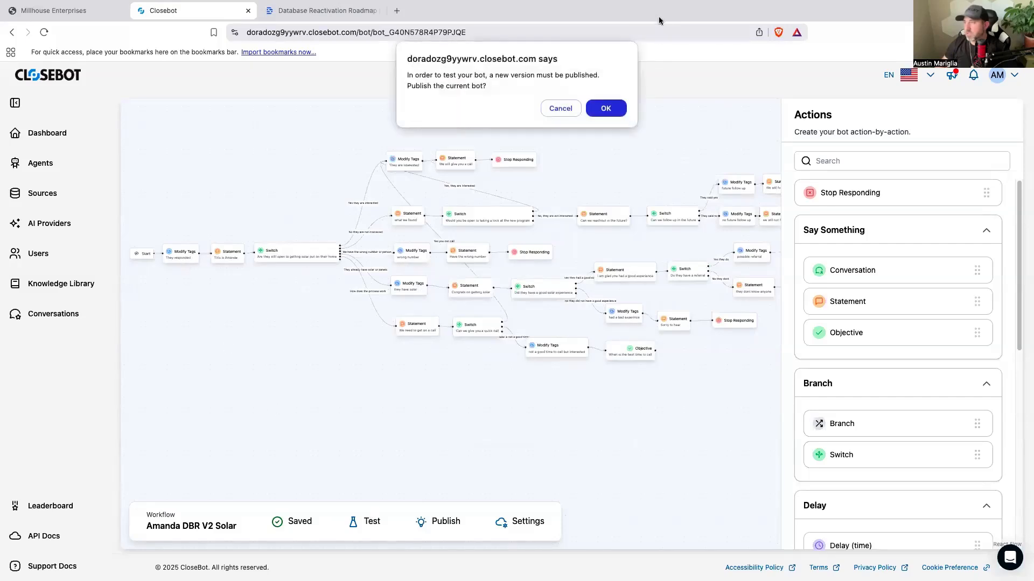
pyautogui.click(606, 108)
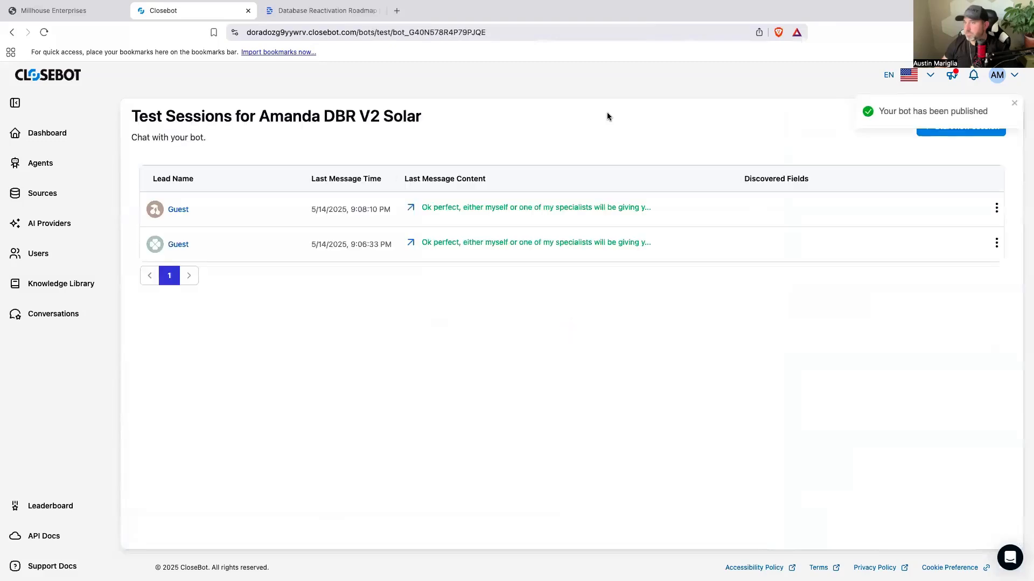
# Step: Open the job flow settings for DBR V2 Solar from the list of agents
pyautogui.click(58, 167)
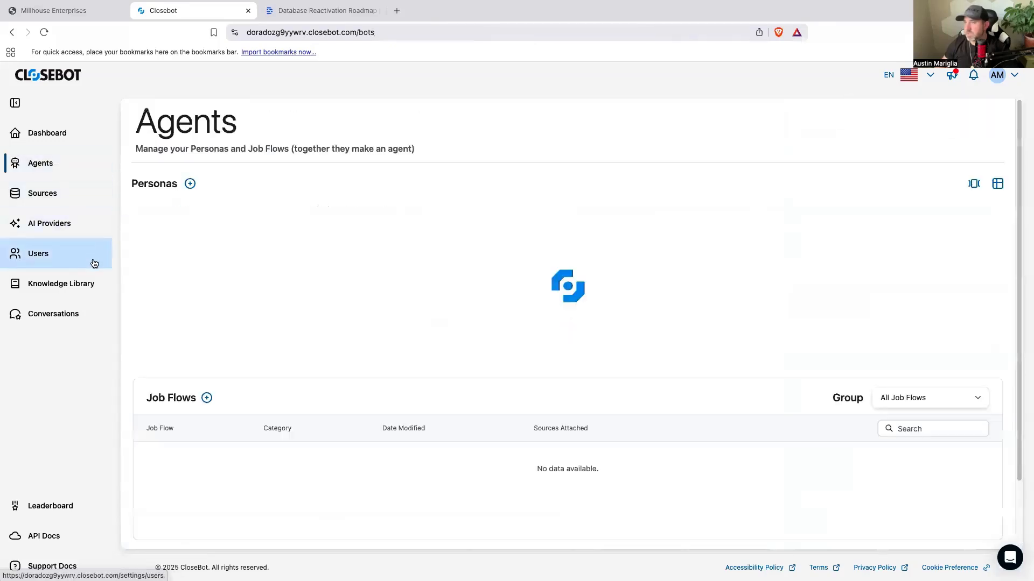
pyautogui.scroll(-3, 648, 379)
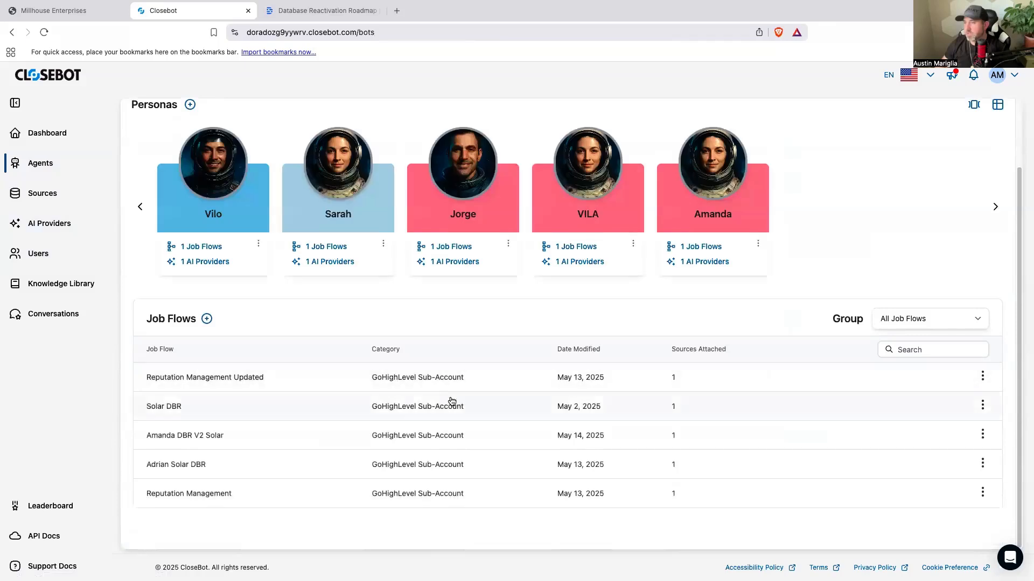
pyautogui.click(982, 441)
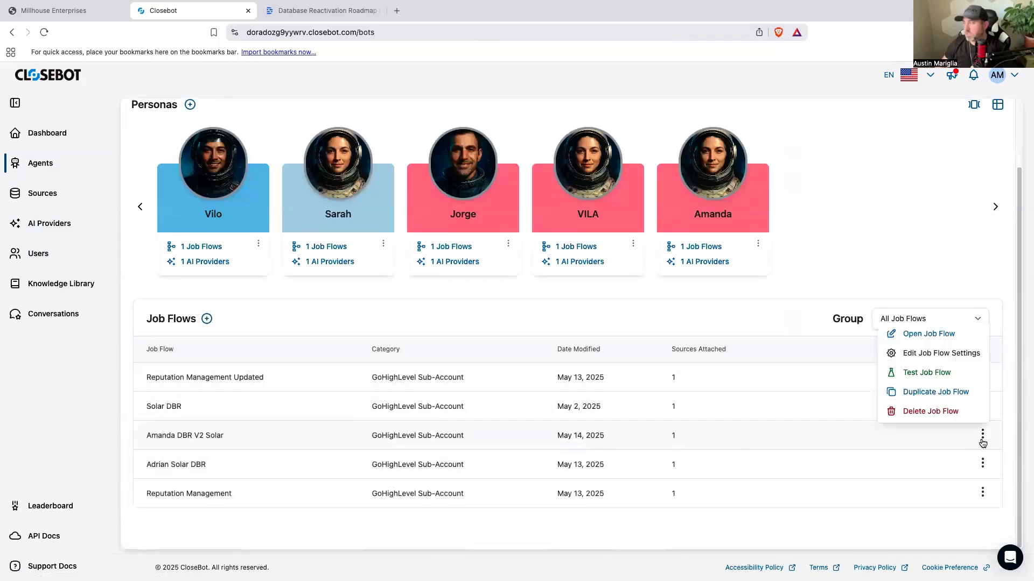
pyautogui.click(937, 357)
pyautogui.click(714, 479)
# Step: Switch back to HighLevel and open the workflow "1- Database Reactivation Starting Message" from the workflow list
pyautogui.click(31, 12)
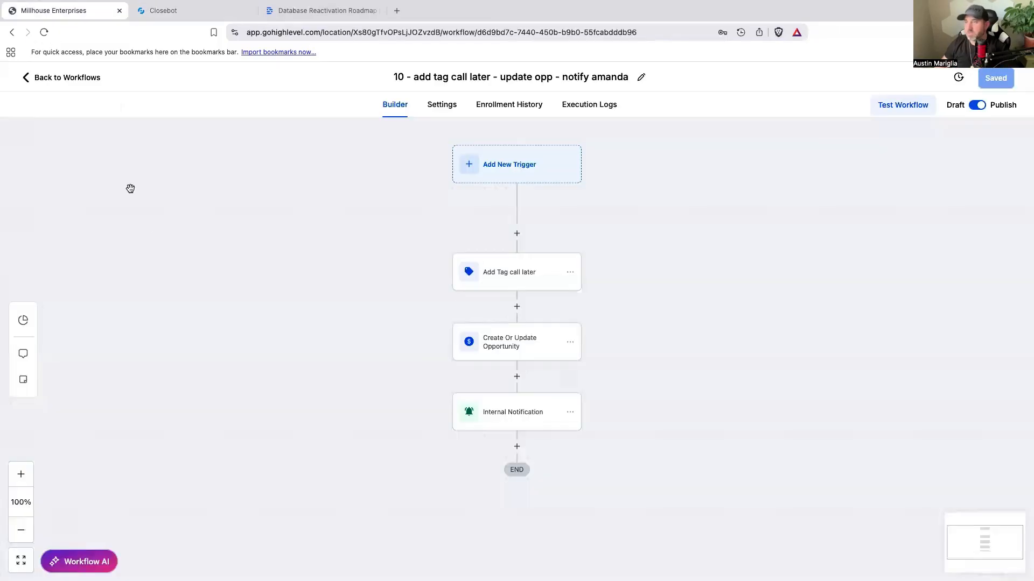
pyautogui.click(73, 77)
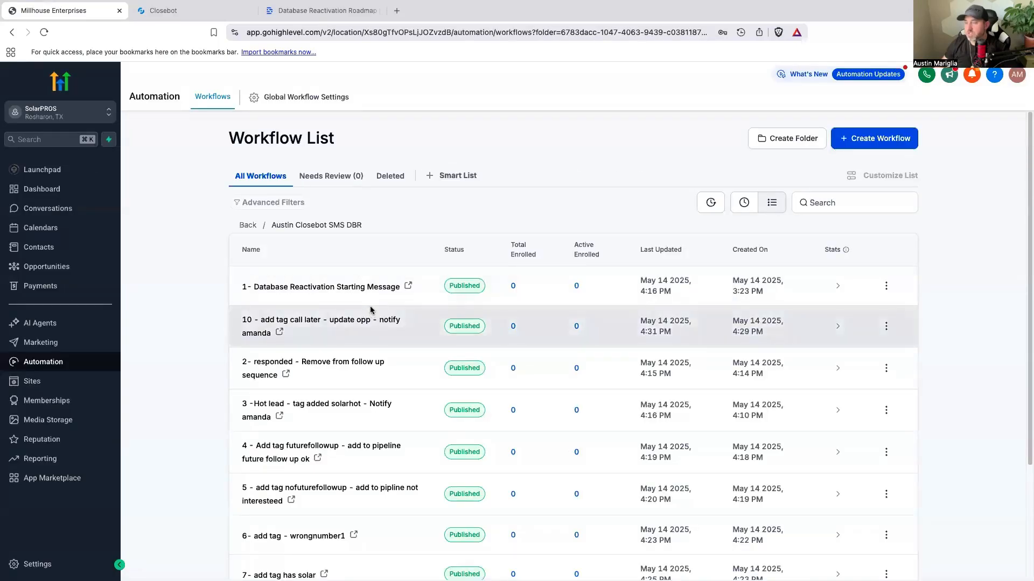
pyautogui.click(371, 287)
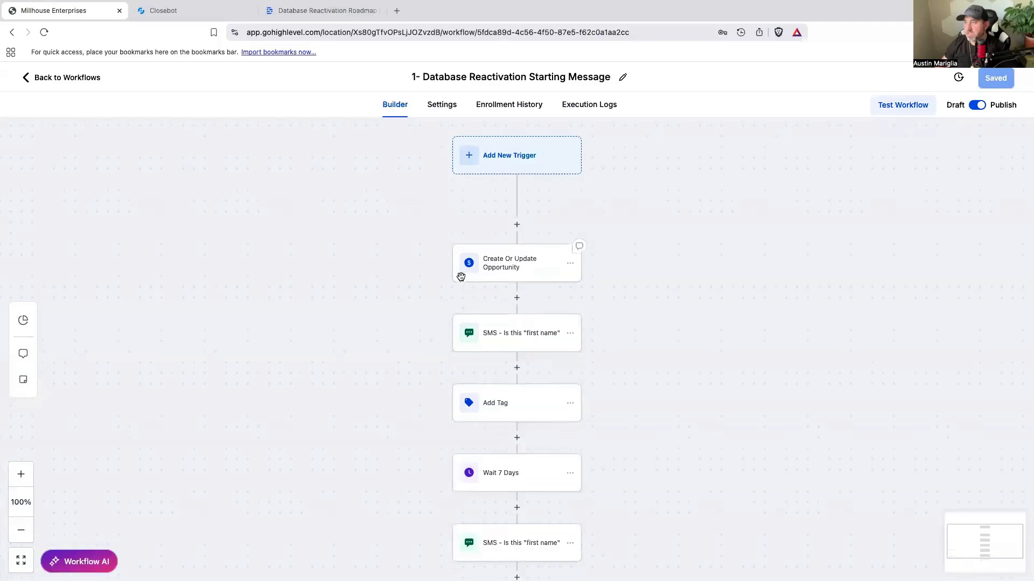
# Step: Move the Add Tag action with the v2dbr tag above the Create Or Update Opportunity action and save the workflow
pyautogui.scroll(-1, 510, 356)
pyautogui.click(532, 390)
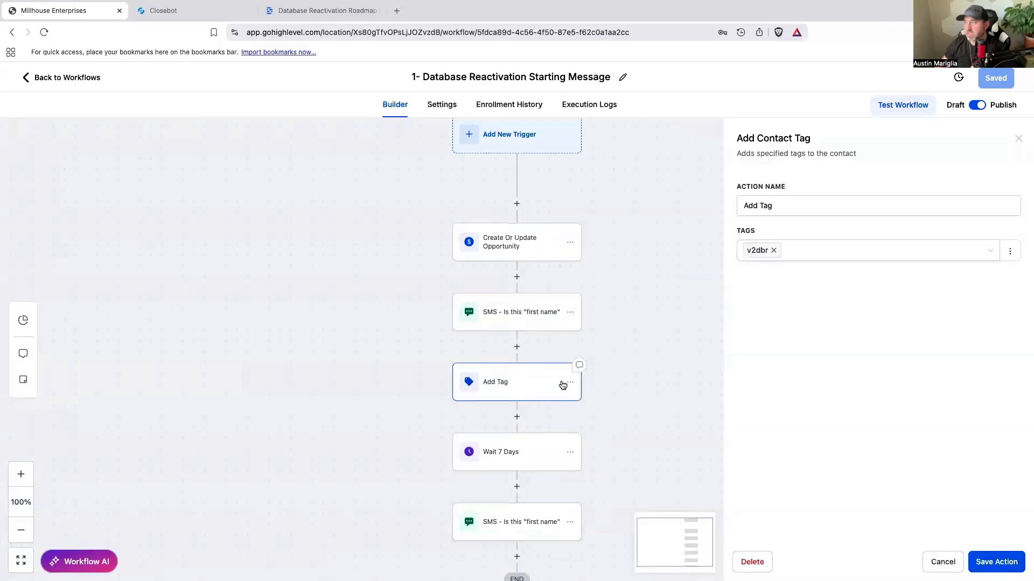
pyautogui.click(569, 383)
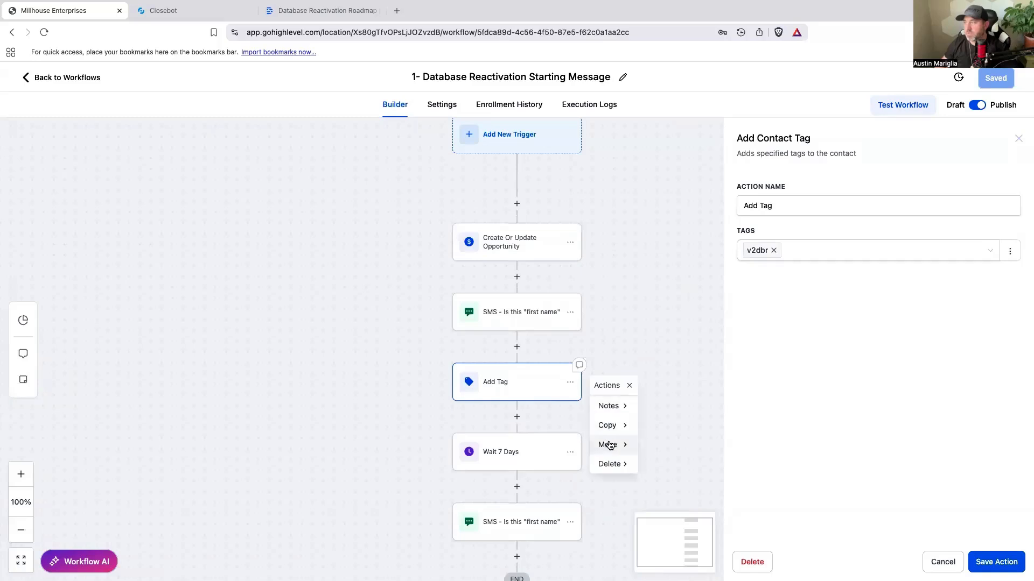
pyautogui.moveTo(609, 445)
pyautogui.click(662, 408)
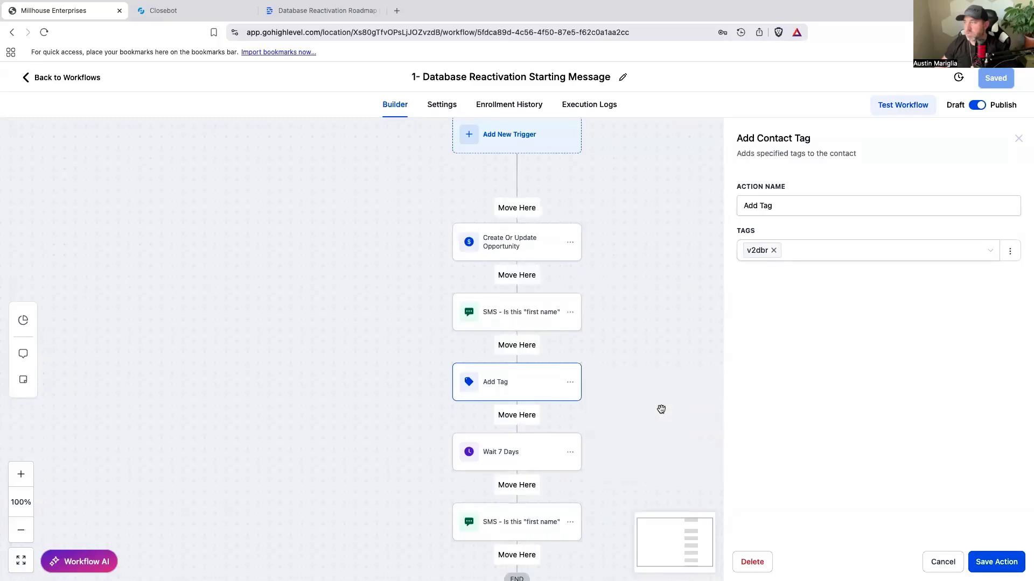
pyautogui.click(523, 206)
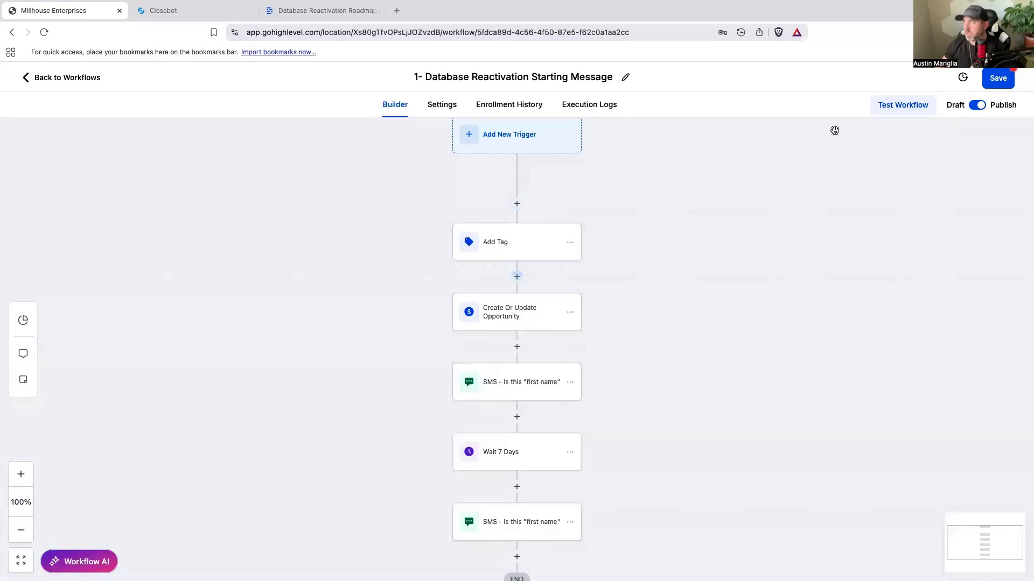
pyautogui.click(990, 79)
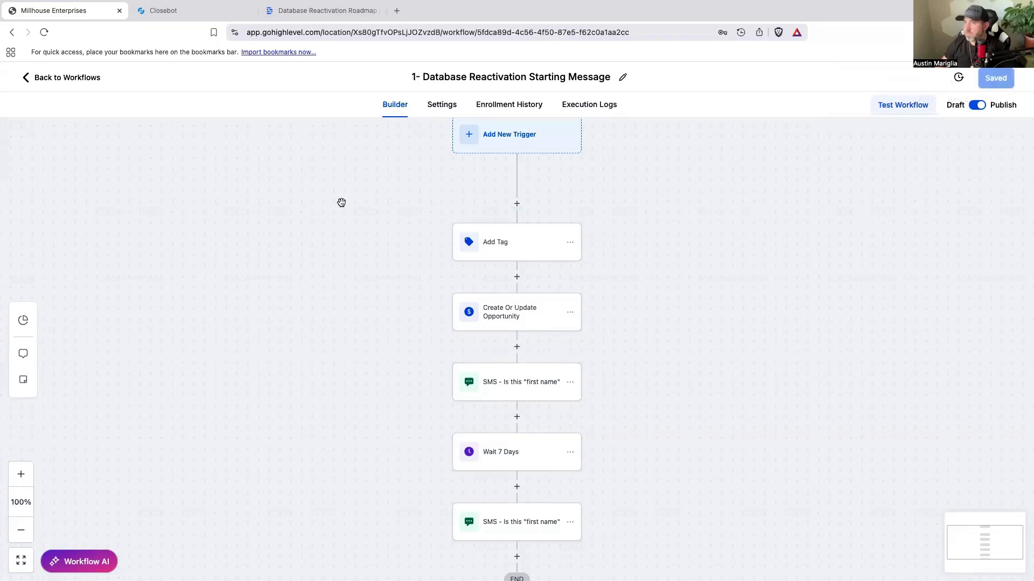
# Step: Open the Houston Texas smart list in Contacts and set its page size to 100
pyautogui.click(83, 80)
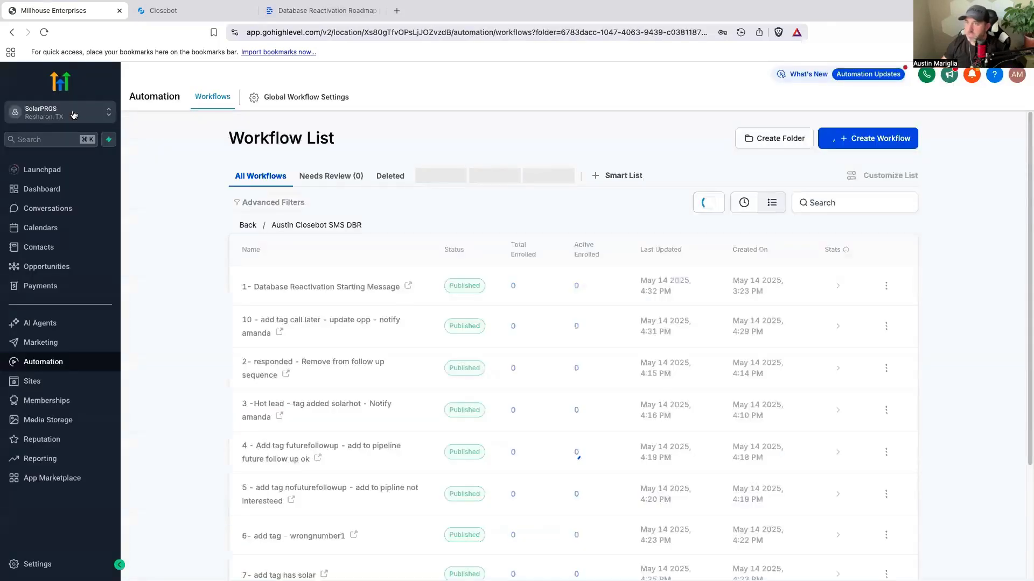
pyautogui.click(42, 244)
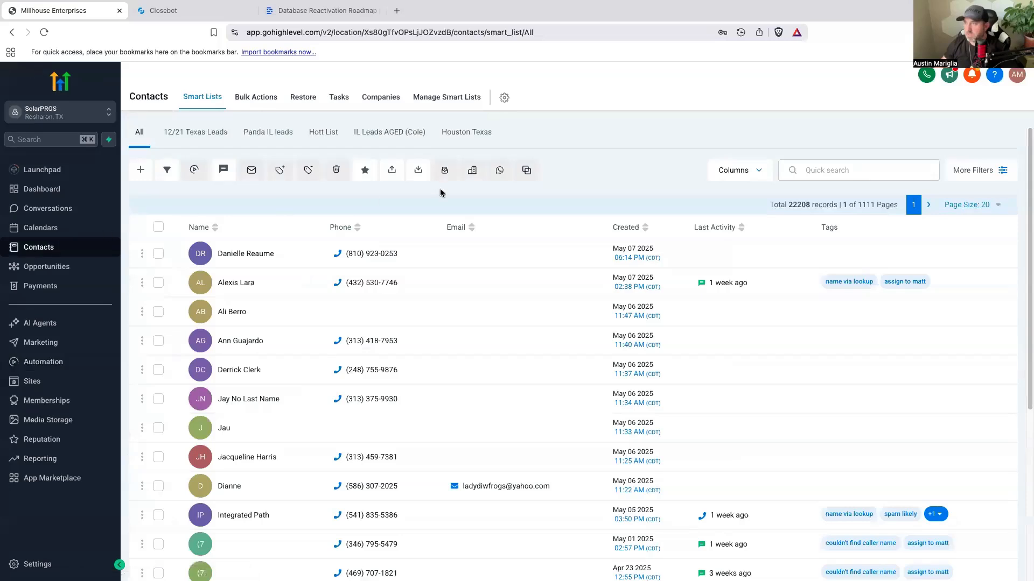
pyautogui.click(453, 135)
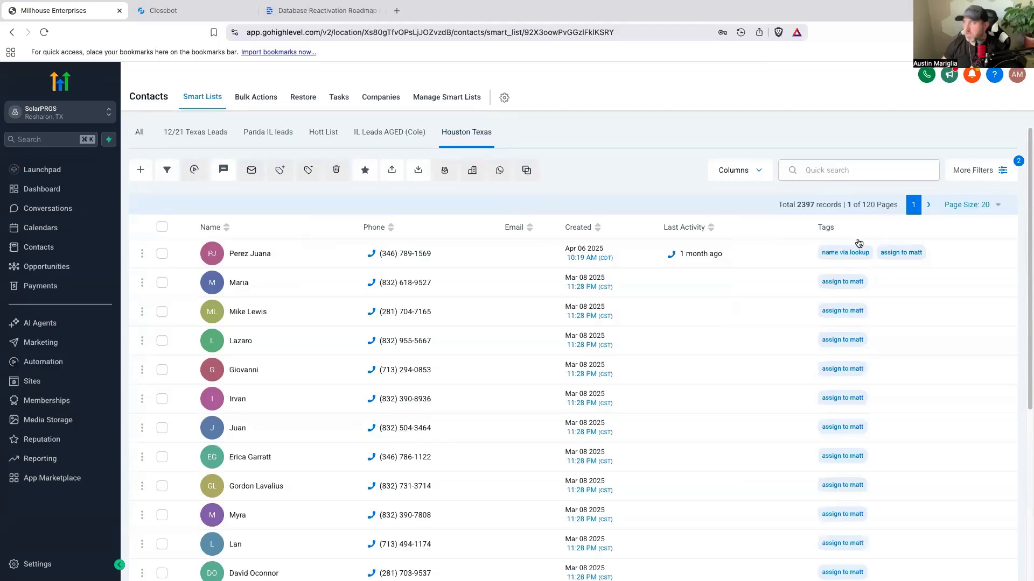
pyautogui.click(976, 204)
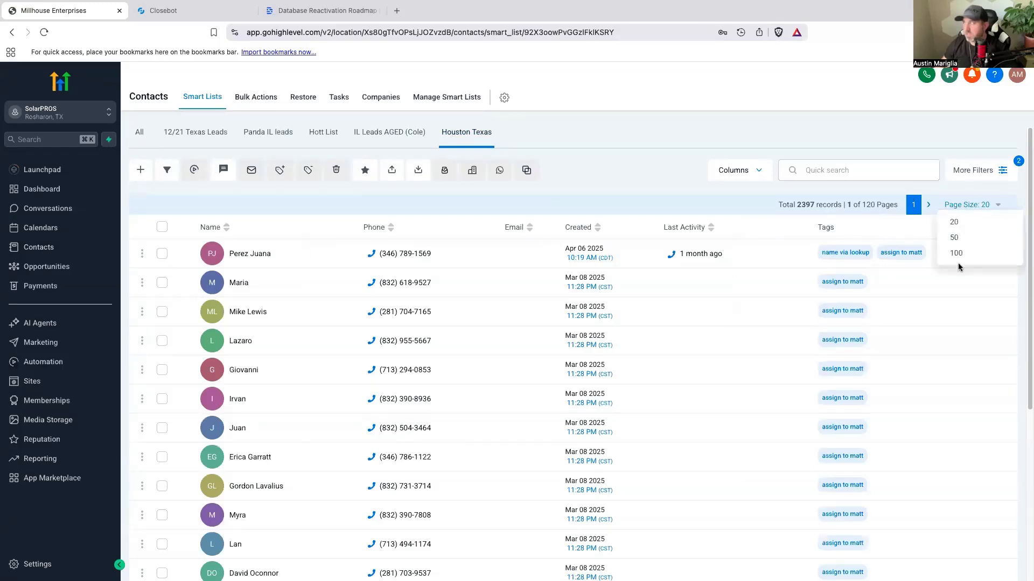
pyautogui.click(962, 248)
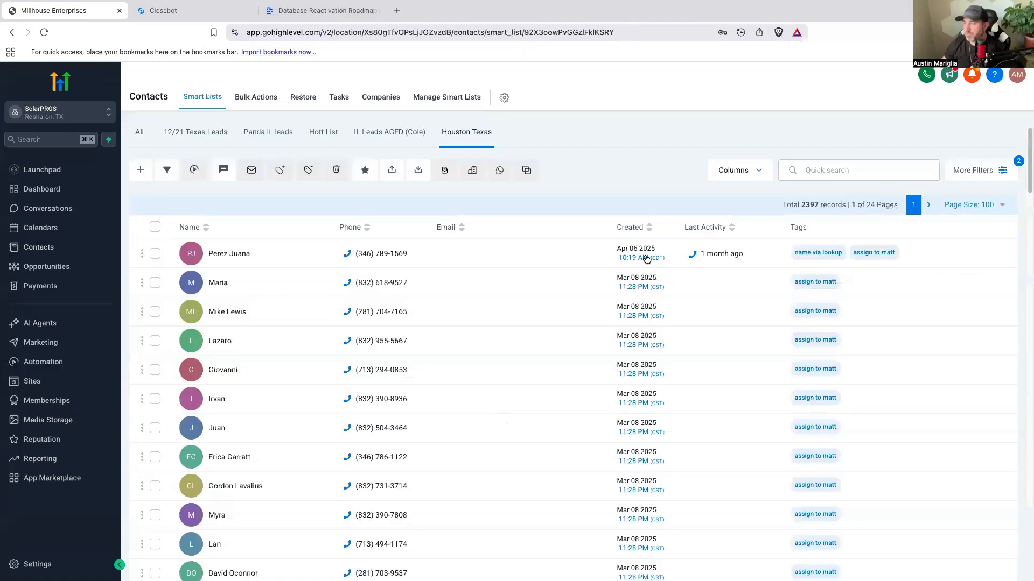
# Step: Select all 100 contacts on the first page of the Houston Texas list and start adding them to an automation
pyautogui.scroll(-10, 331, 256)
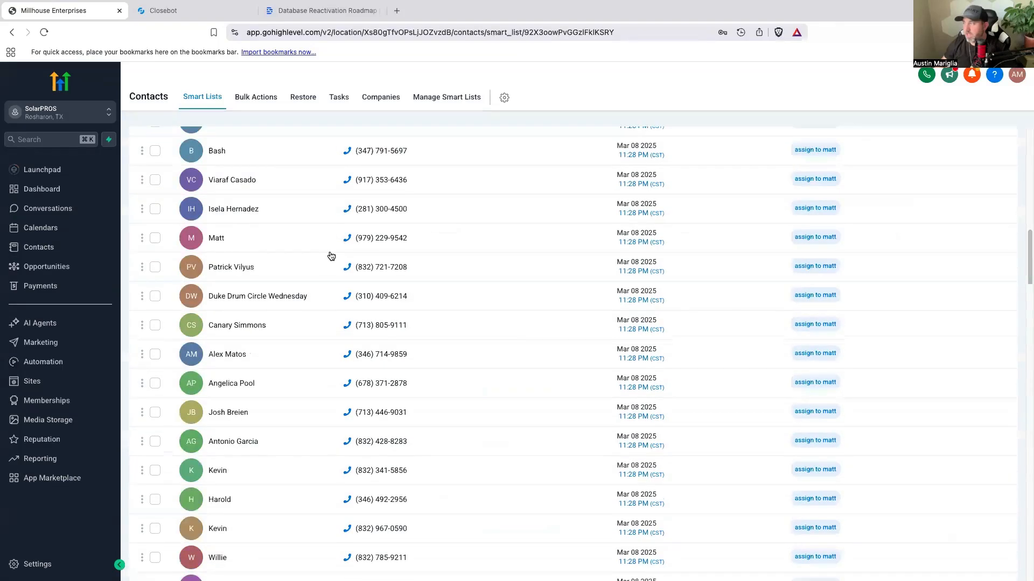
pyautogui.scroll(10, 158, 234)
pyautogui.click(158, 228)
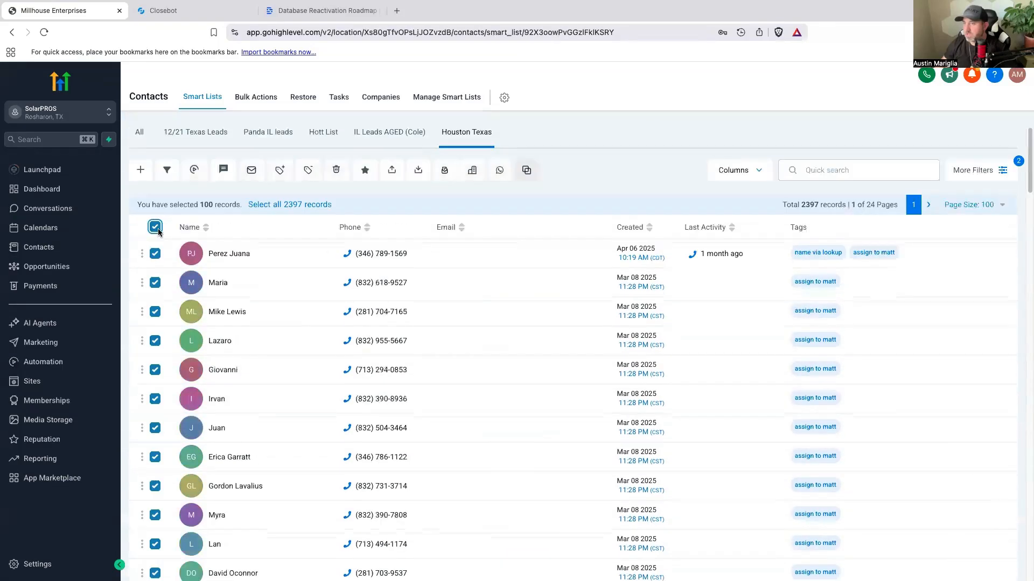
pyautogui.click(193, 171)
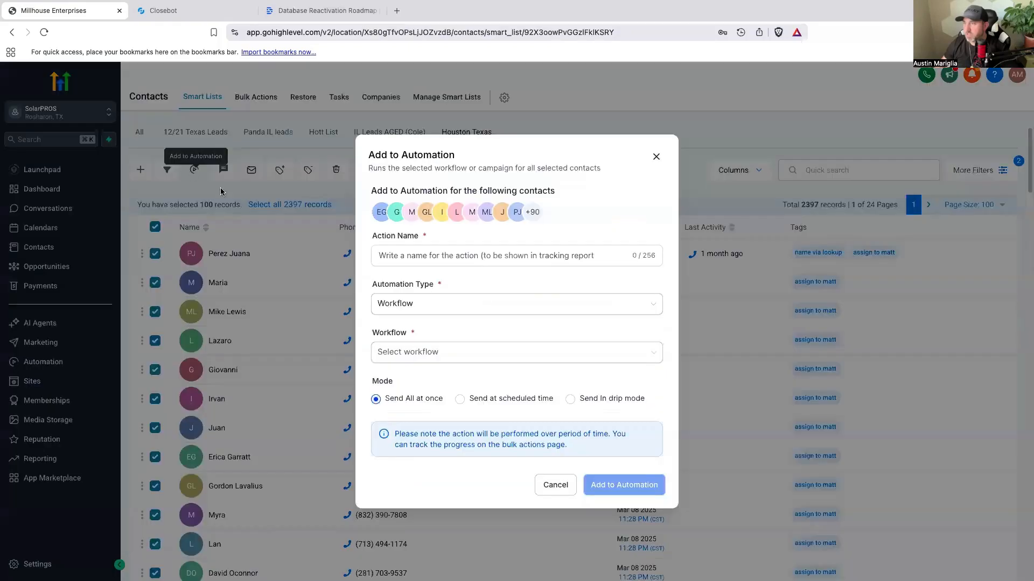
# Step: Name the bulk action "add 100", choose the workflow "1- Database Reactivation Starting Message", and add the contacts to the automation
pyautogui.click(462, 257)
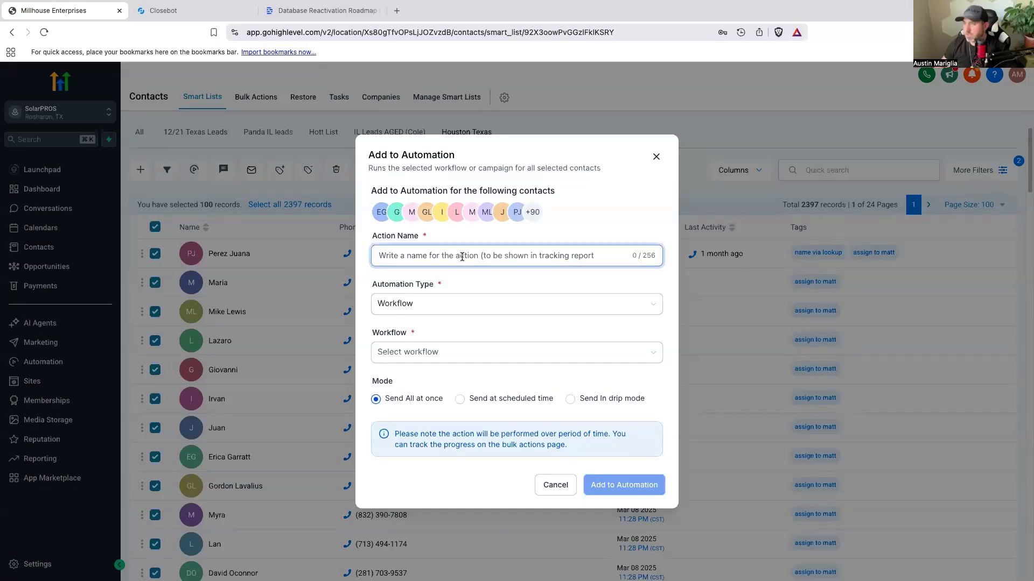
pyautogui.write('add 100')
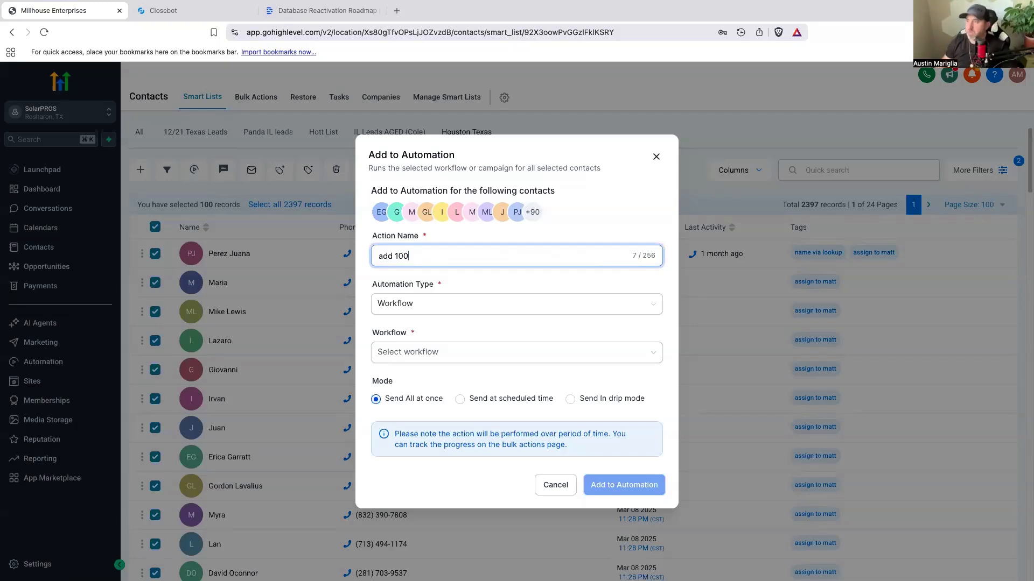
pyautogui.click(455, 303)
pyautogui.click(442, 352)
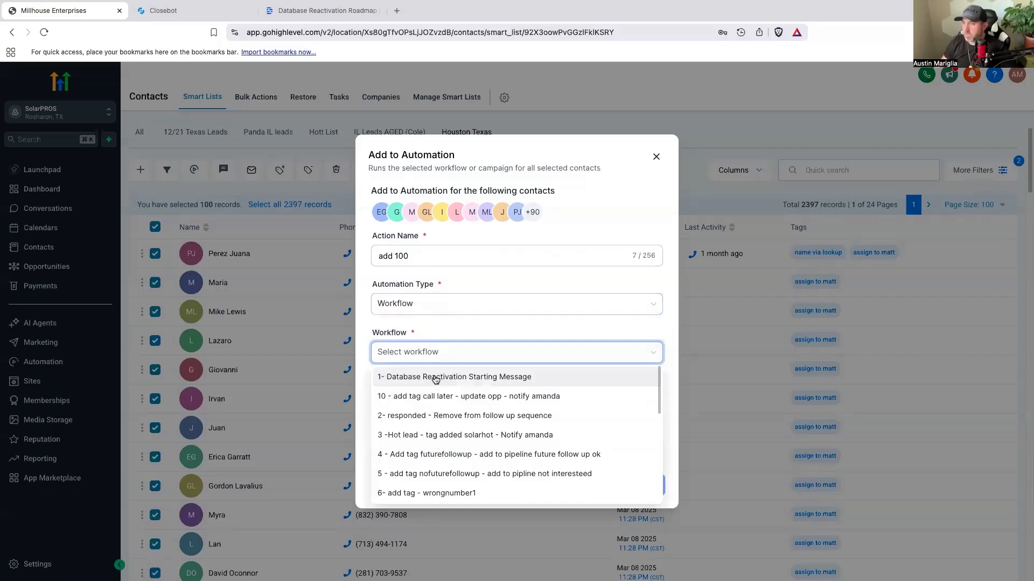
pyautogui.click(436, 378)
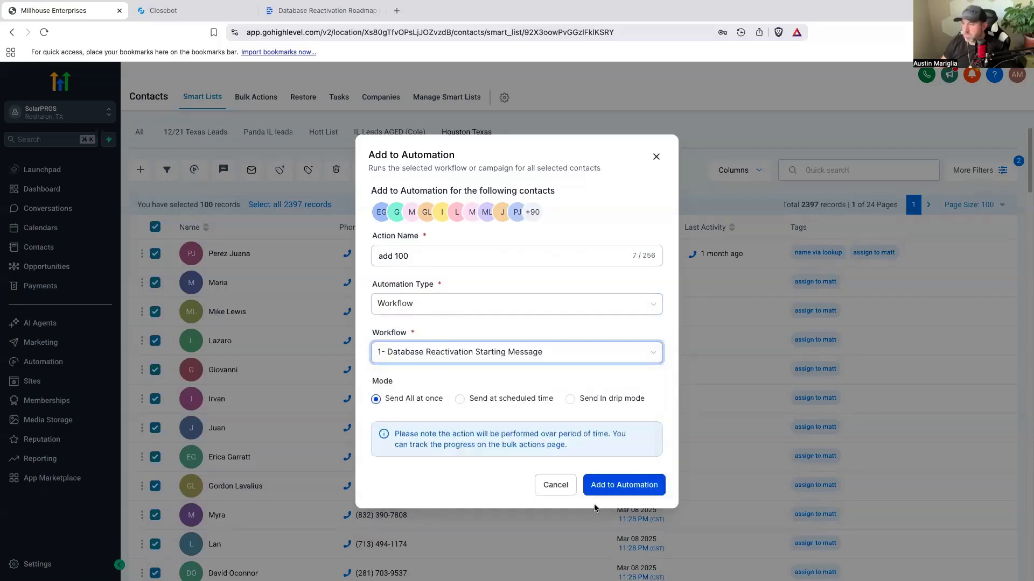
pyautogui.click(608, 486)
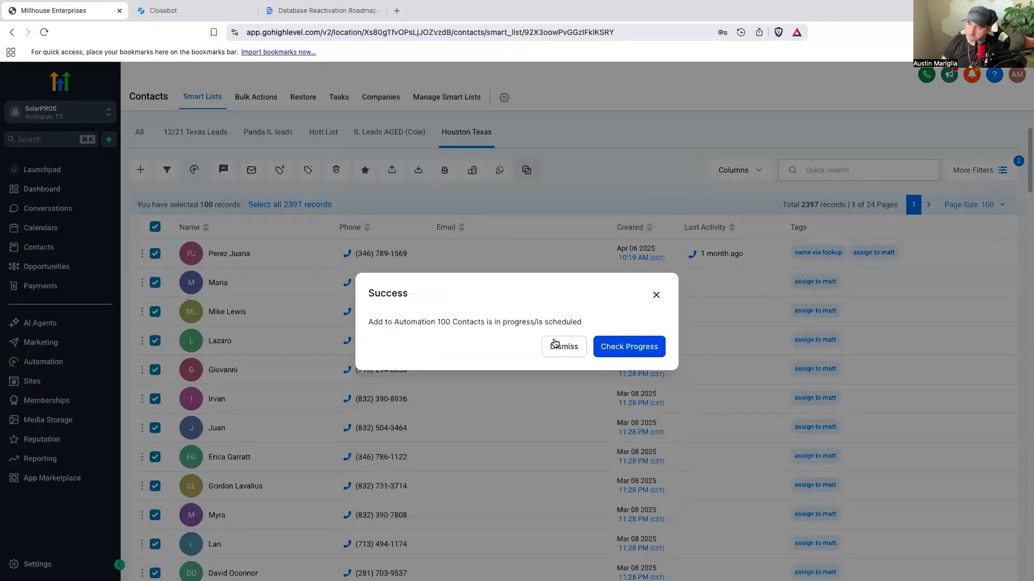
pyautogui.click(555, 346)
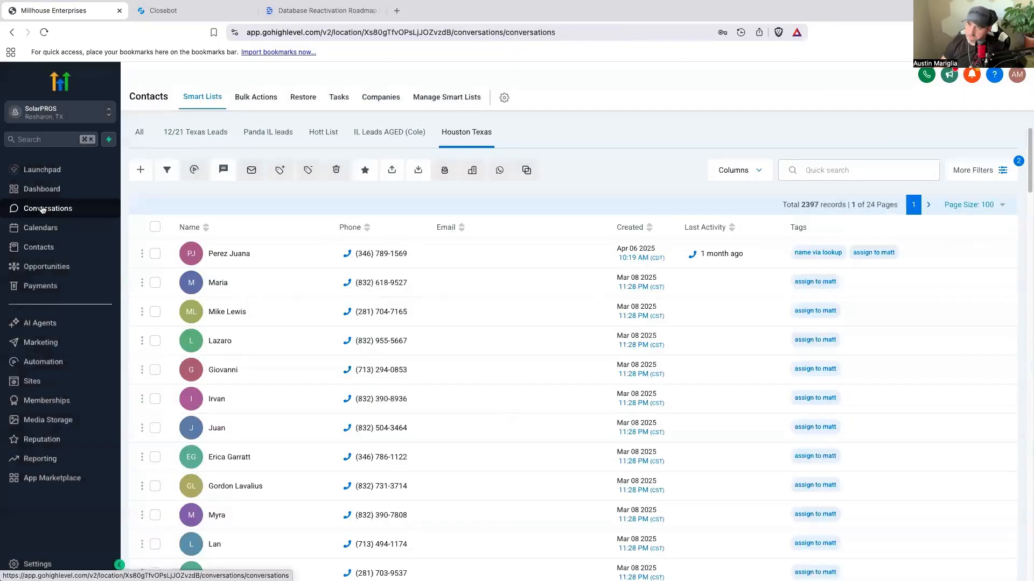
# Step: Review the outgoing texts under all conversations and the contacts in the Closebot V2 DBR opportunity pipeline
pyautogui.click(43, 209)
pyautogui.click(285, 122)
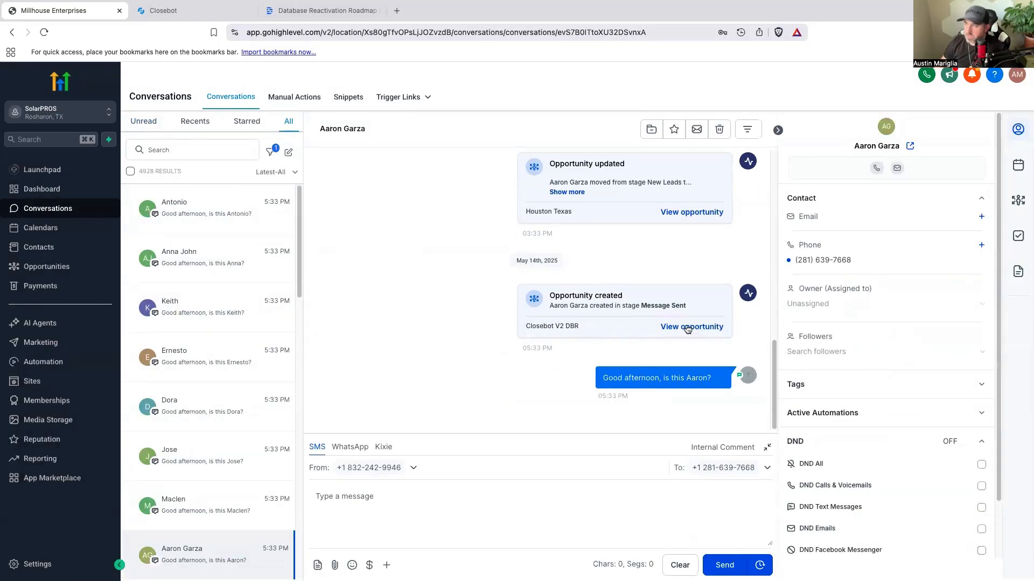
pyautogui.scroll(-15, 221, 385)
pyautogui.scroll(5, 221, 380)
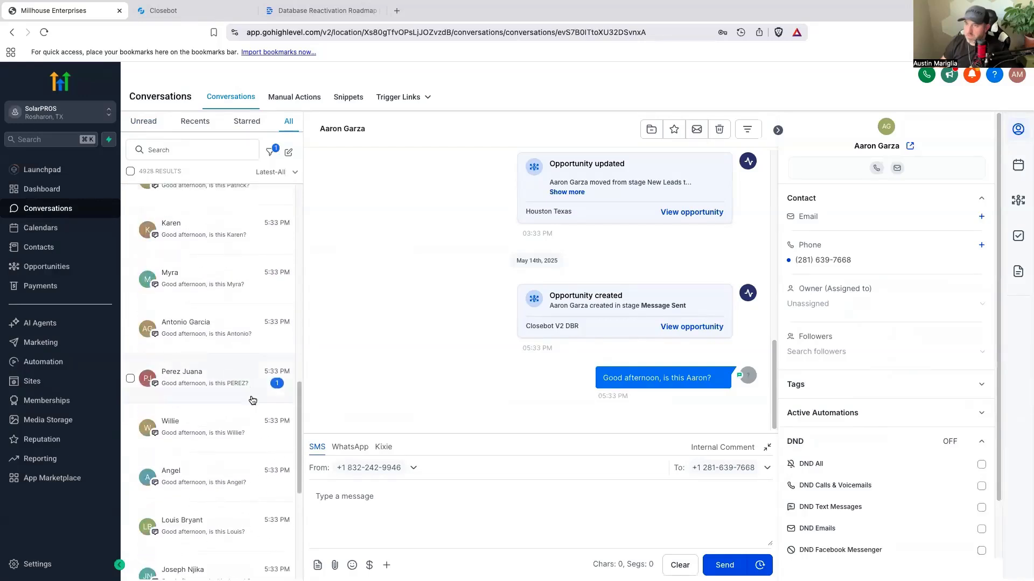
pyautogui.scroll(-1, 253, 400)
pyautogui.click(62, 268)
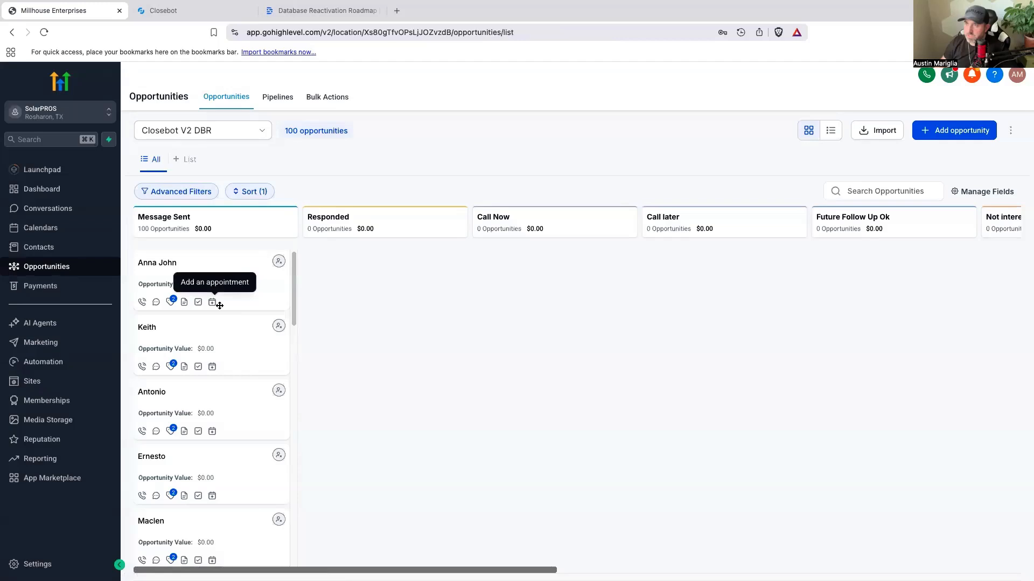
pyautogui.scroll(-15, 260, 328)
pyautogui.scroll(-10, 260, 329)
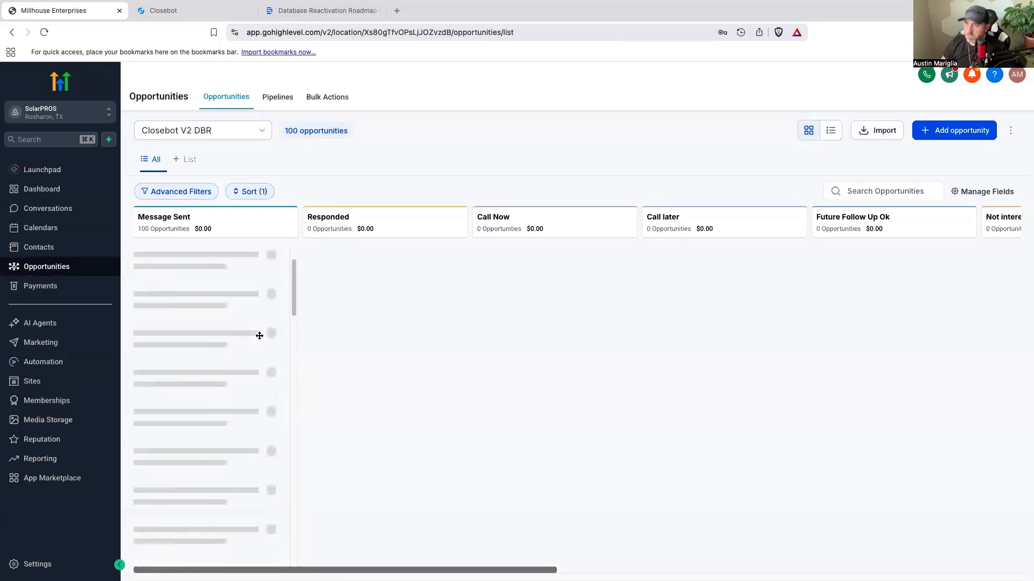
# Step: Read the newest contact replies in Conversations and recheck the stages of the Closebot V2 DBR pipeline
pyautogui.click(58, 209)
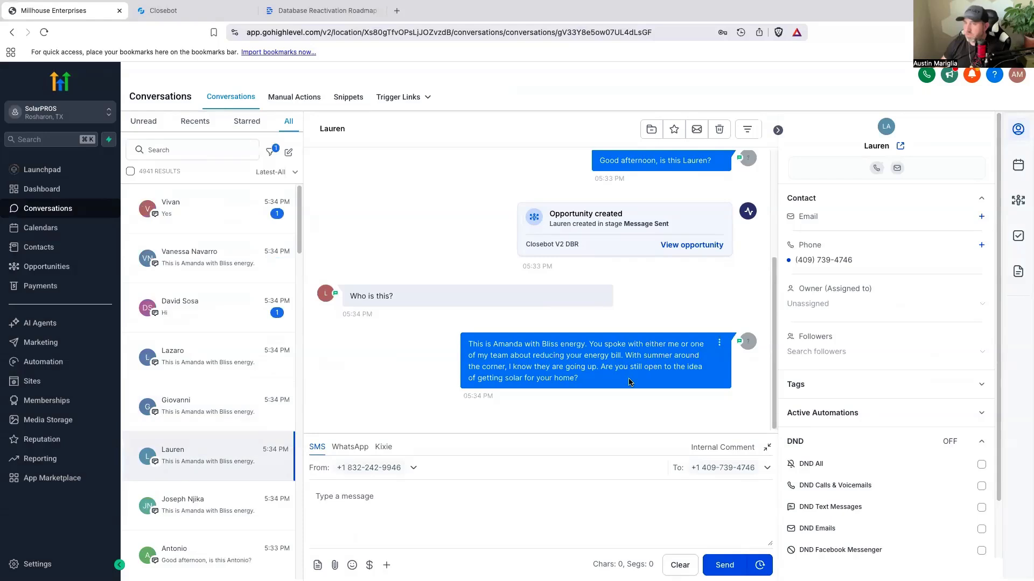
pyautogui.click(215, 273)
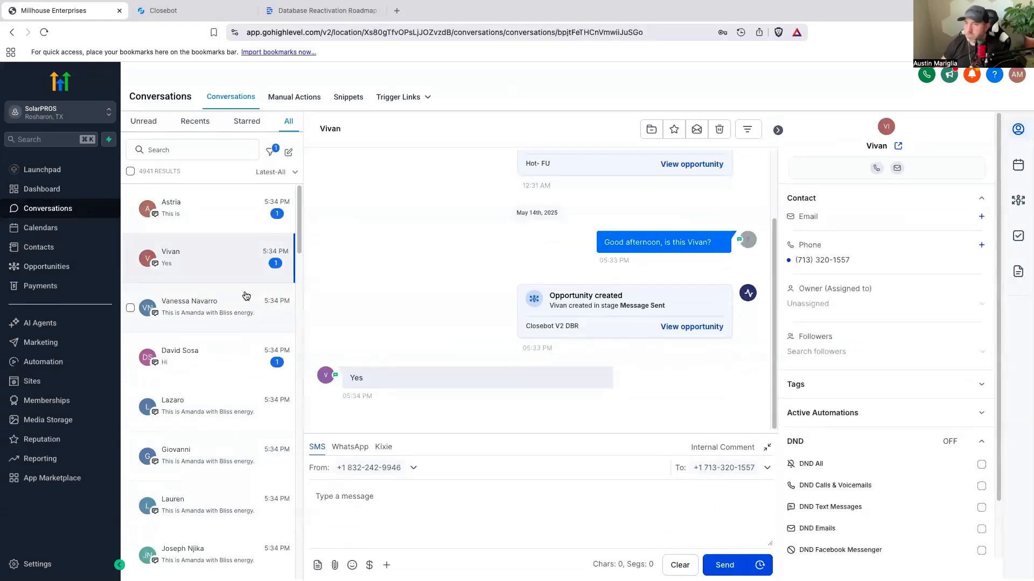
pyautogui.click(64, 269)
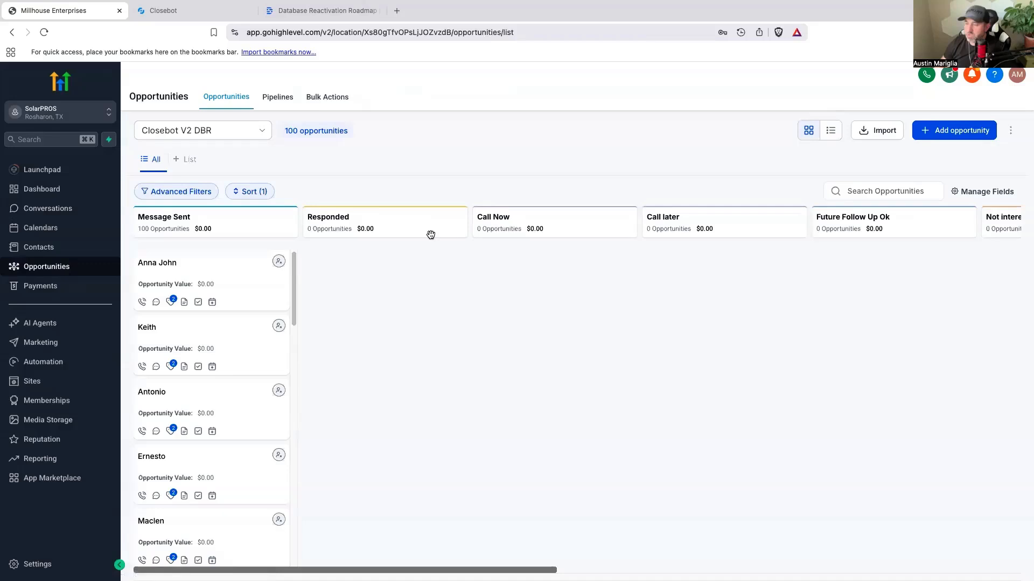
# Step: Switch to Closebot and open the "They responded" Modify Tags action in the DBR V2 Solar job flow
pyautogui.click(67, 362)
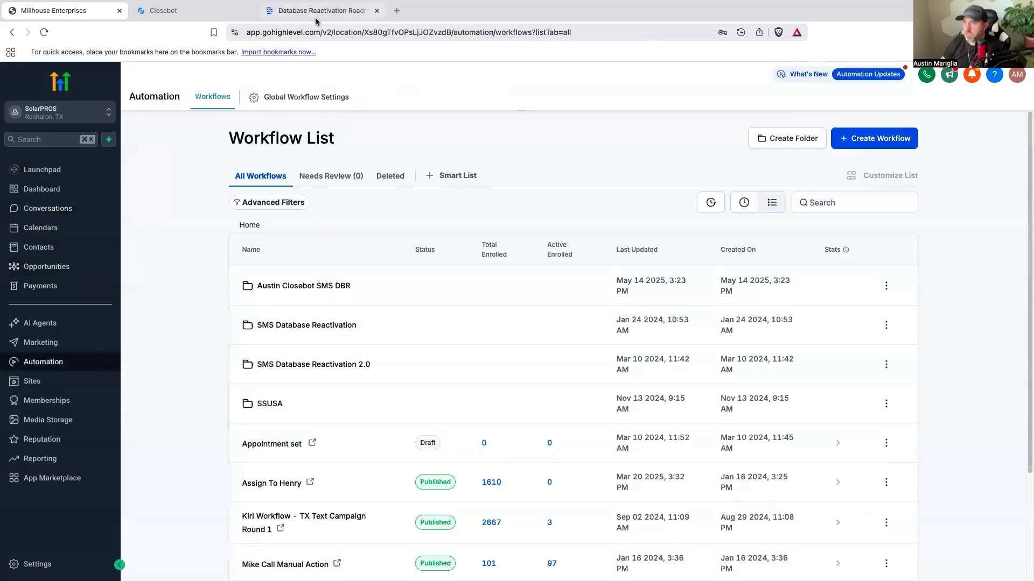
pyautogui.click(316, 11)
pyautogui.click(207, 12)
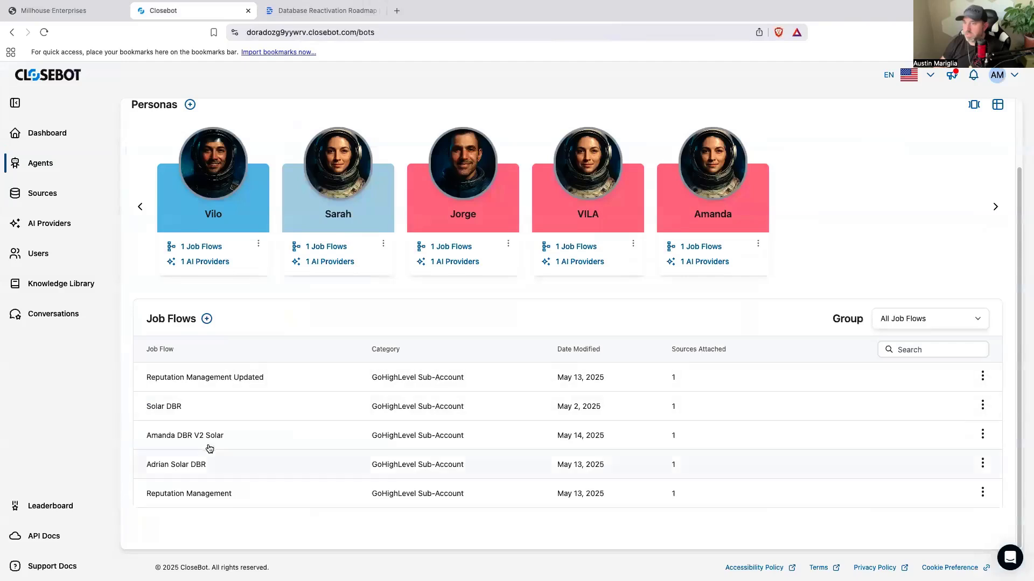
pyautogui.click(211, 437)
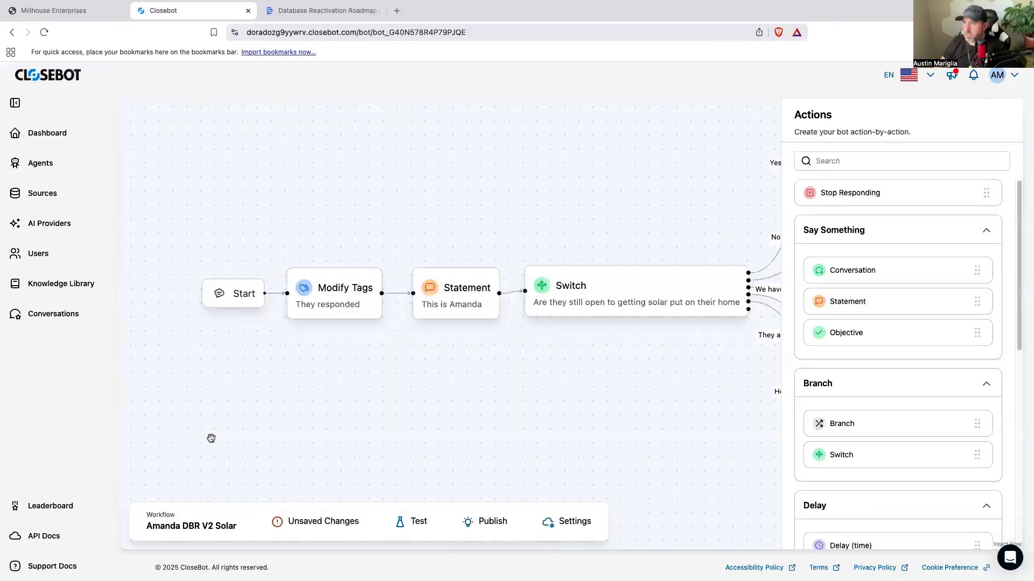
pyautogui.click(12, 32)
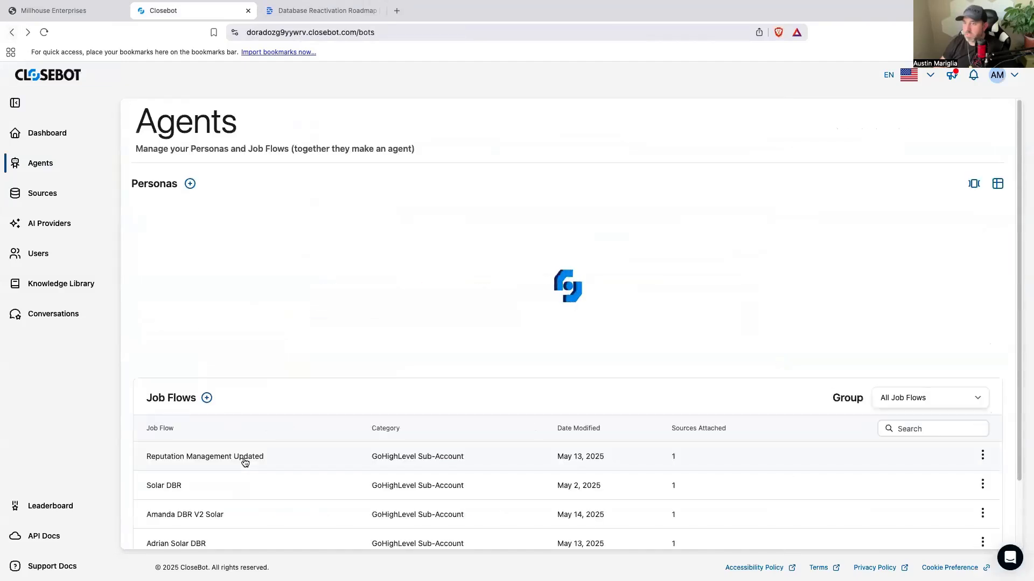
pyautogui.scroll(-2, 239, 470)
pyautogui.click(203, 436)
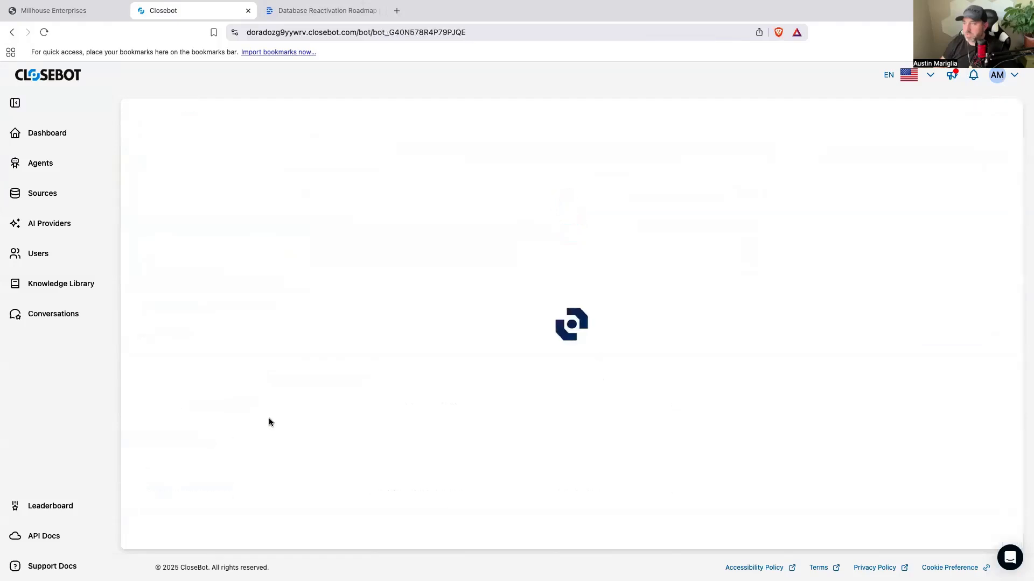
pyautogui.click(334, 303)
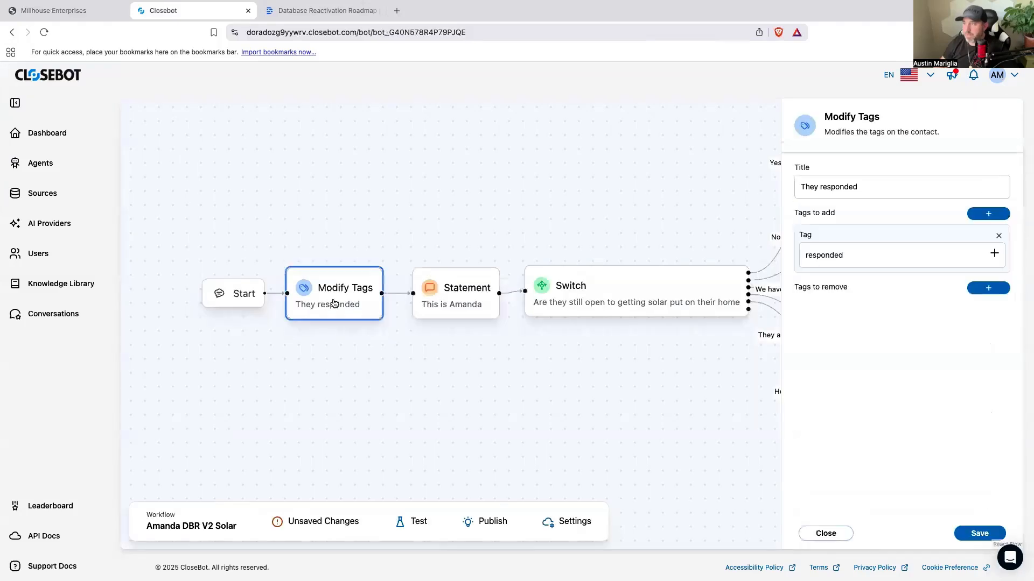
# Step: Re-enter "responded" as the tag to add, copy the tag text, and save the Modify Tags action
pyautogui.moveTo(845, 259); pyautogui.dragTo(805, 259)
pyautogui.rightClick(811, 257)
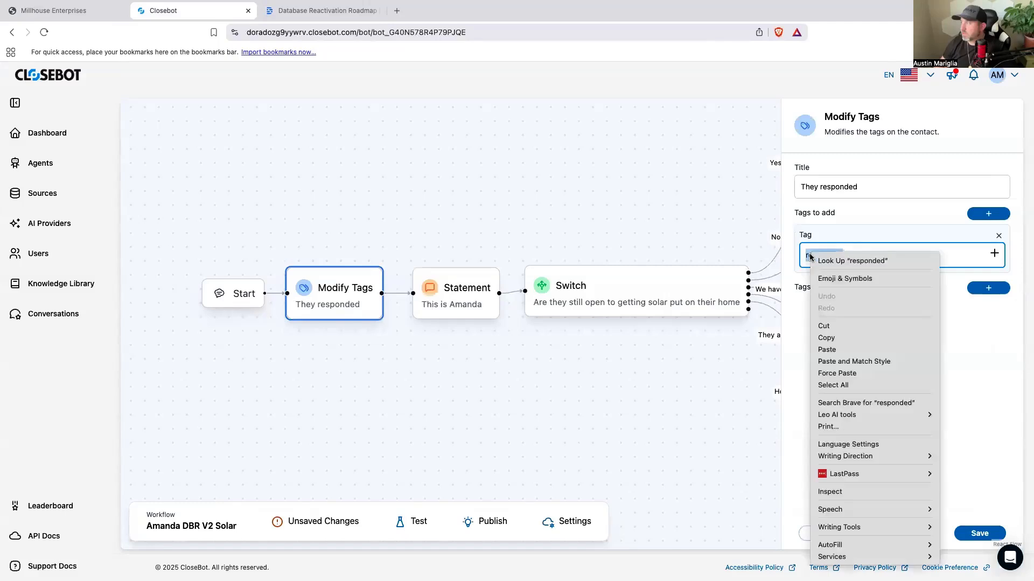
pyautogui.click(835, 346)
pyautogui.moveTo(846, 257); pyautogui.dragTo(800, 256)
pyautogui.write('responded')
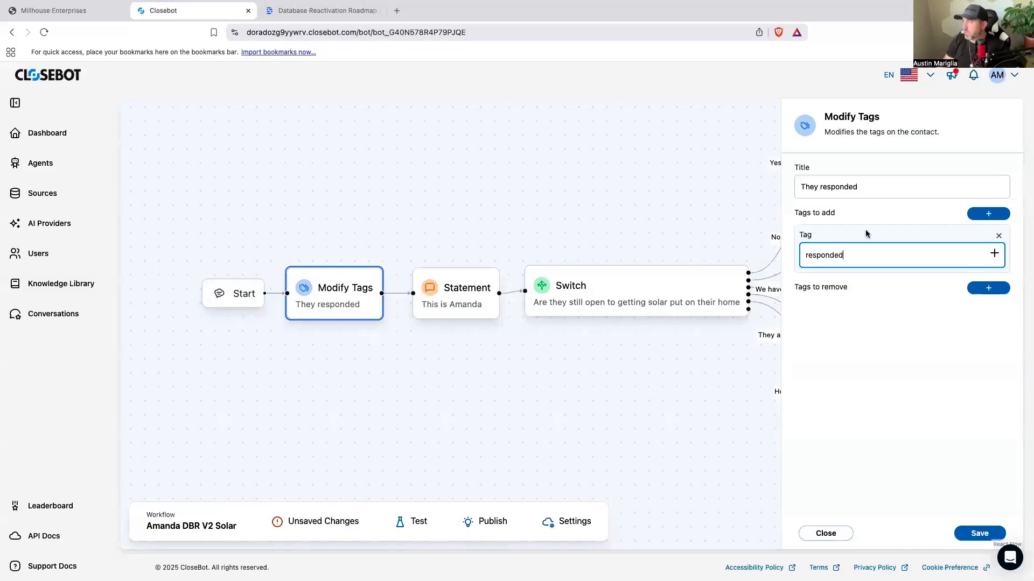
pyautogui.moveTo(847, 256); pyautogui.dragTo(801, 256)
pyautogui.rightClick(809, 256)
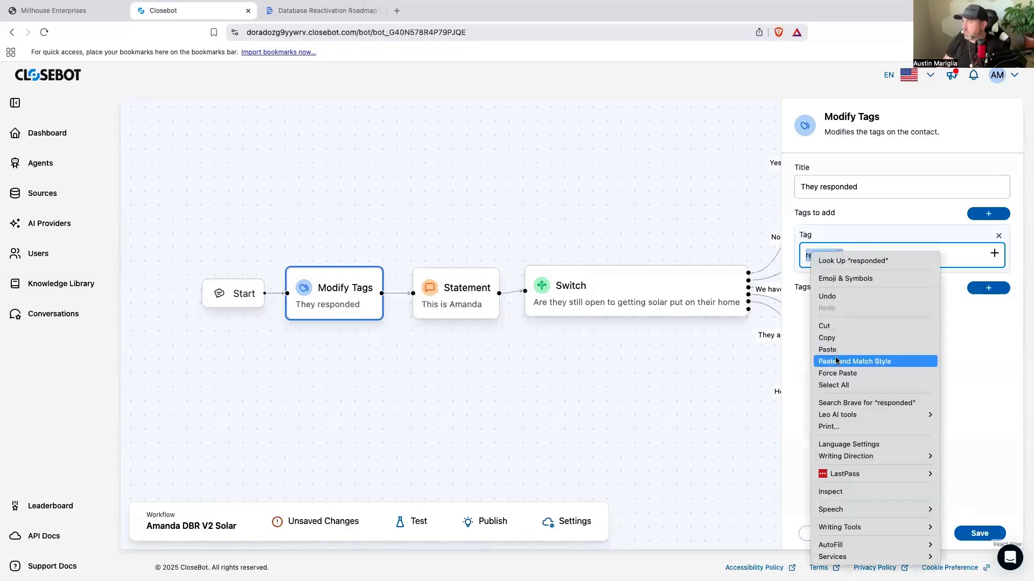
pyautogui.click(826, 337)
pyautogui.click(974, 533)
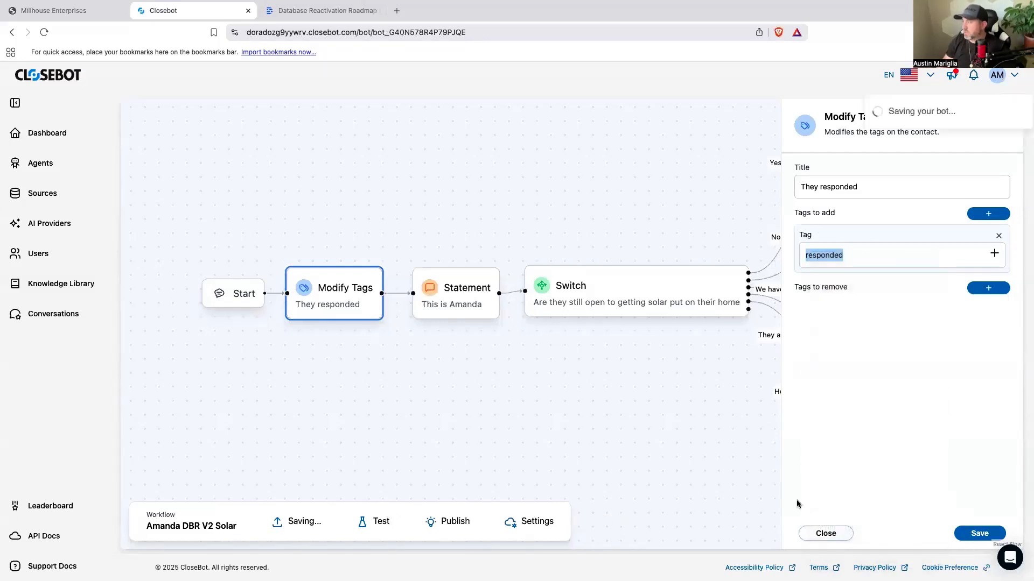
# Step: Switch back to HighLevel and open the Closebot SMS DBR folder in the workflow list
pyautogui.click(79, 12)
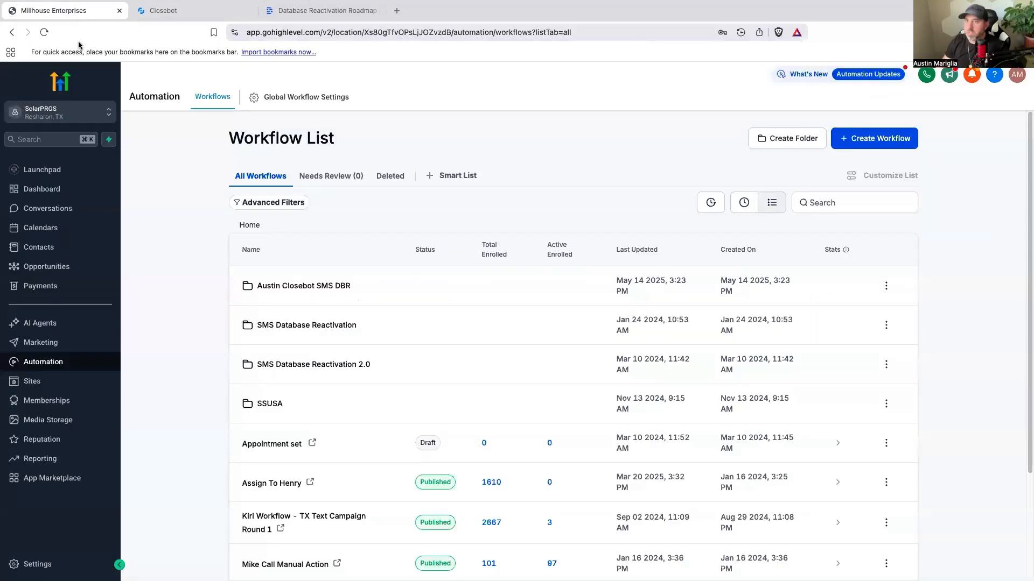
pyautogui.click(300, 286)
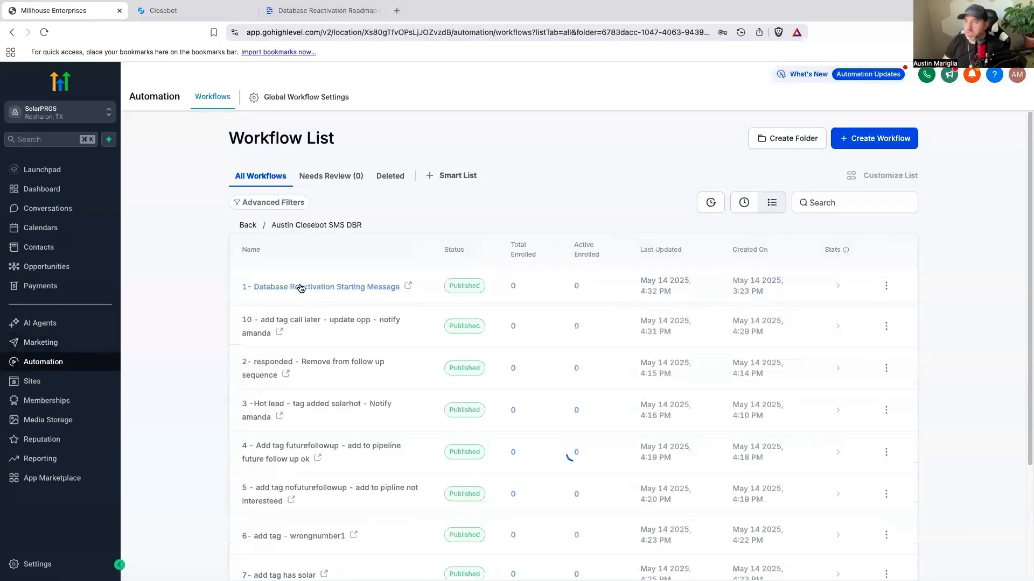
pyautogui.scroll(-3, 330, 346)
pyautogui.scroll(3, 323, 353)
pyautogui.click(866, 145)
pyautogui.click(850, 182)
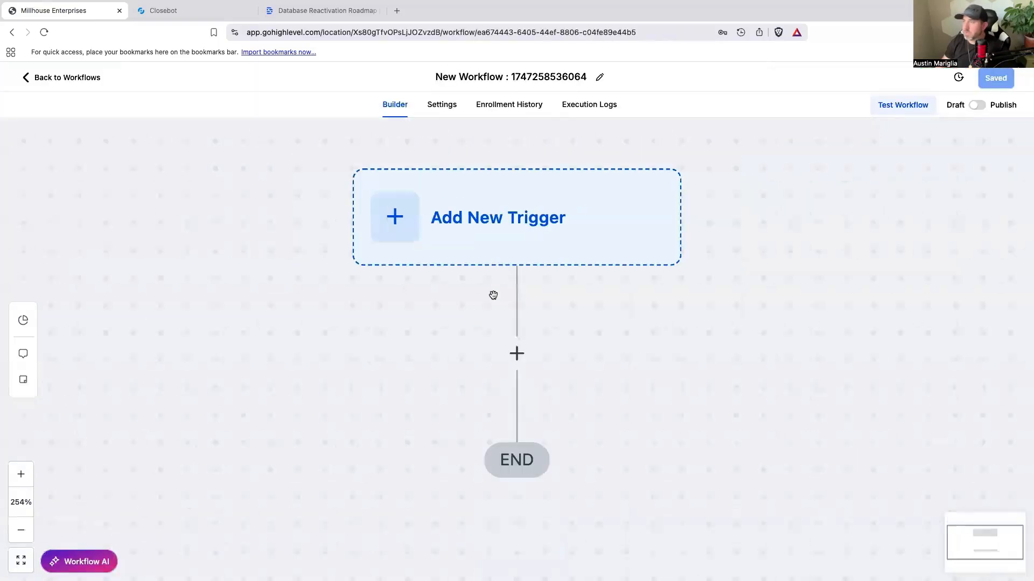
pyautogui.click(68, 81)
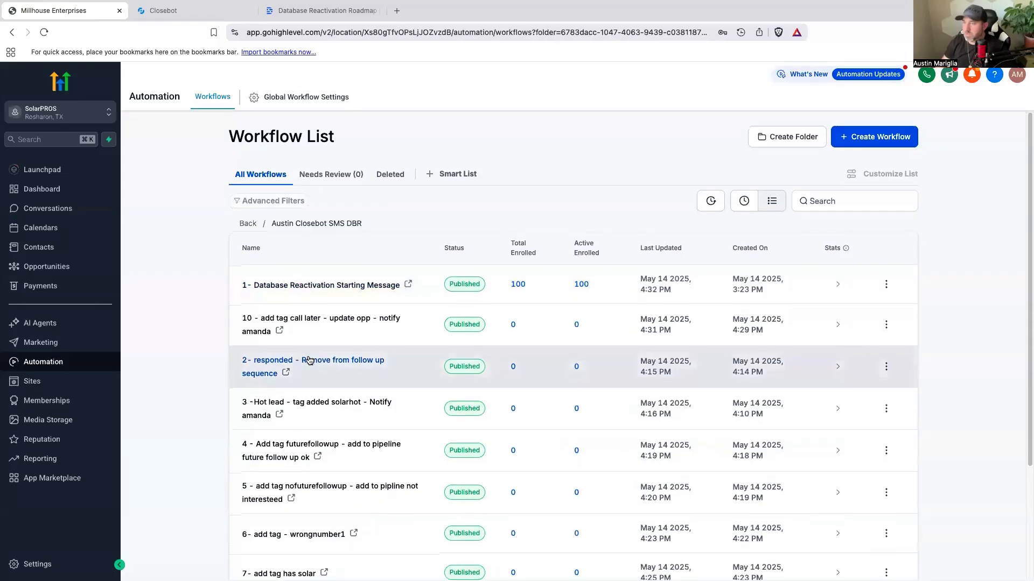
# Step: Open the workflow "2- responded - Remove from follow up sequence" and inspect its Create Or Update Opportunity and Add Tag actions
pyautogui.scroll(-3, 308, 361)
pyautogui.scroll(-2, 325, 372)
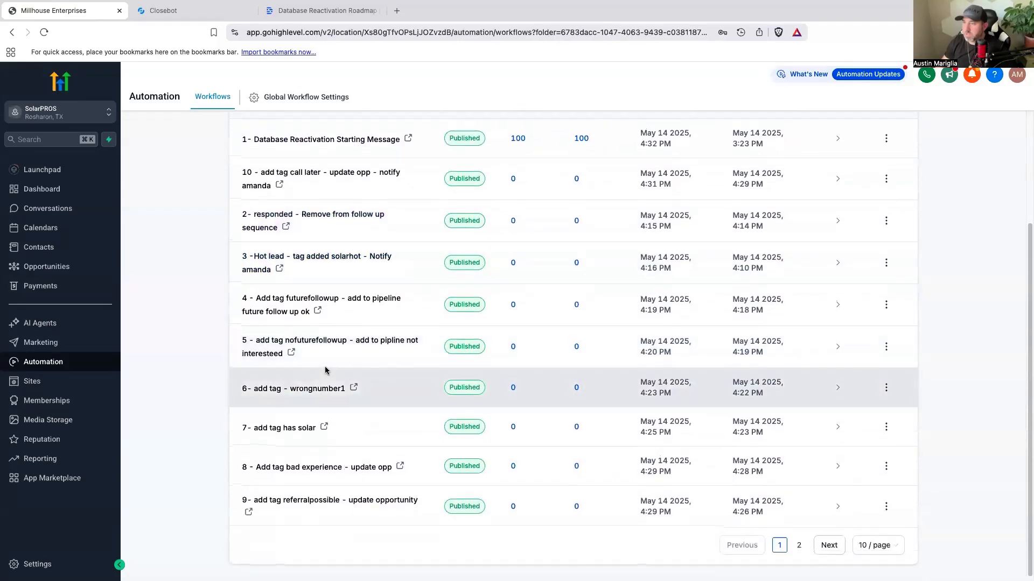
pyautogui.scroll(1, 326, 370)
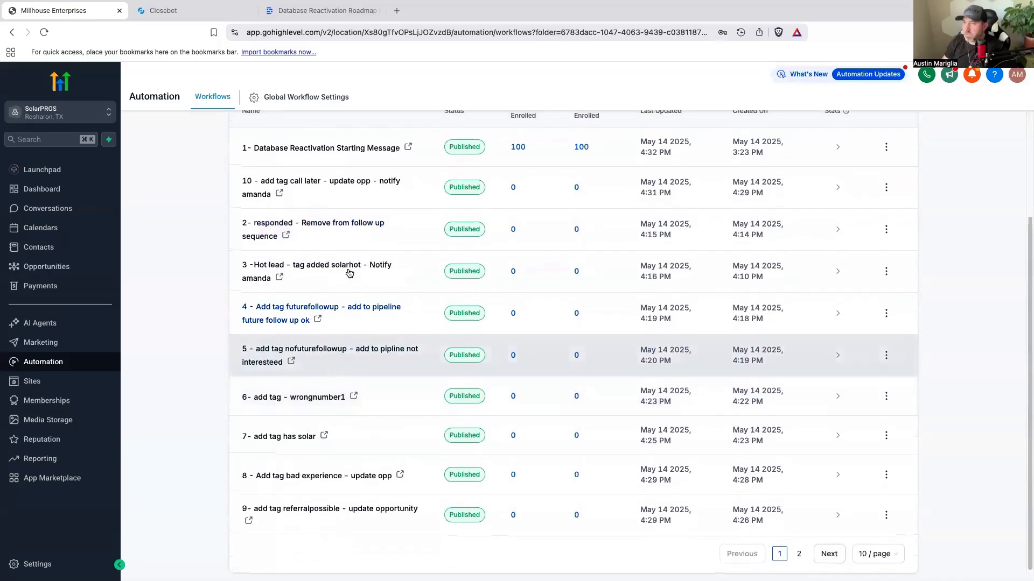
pyautogui.click(351, 228)
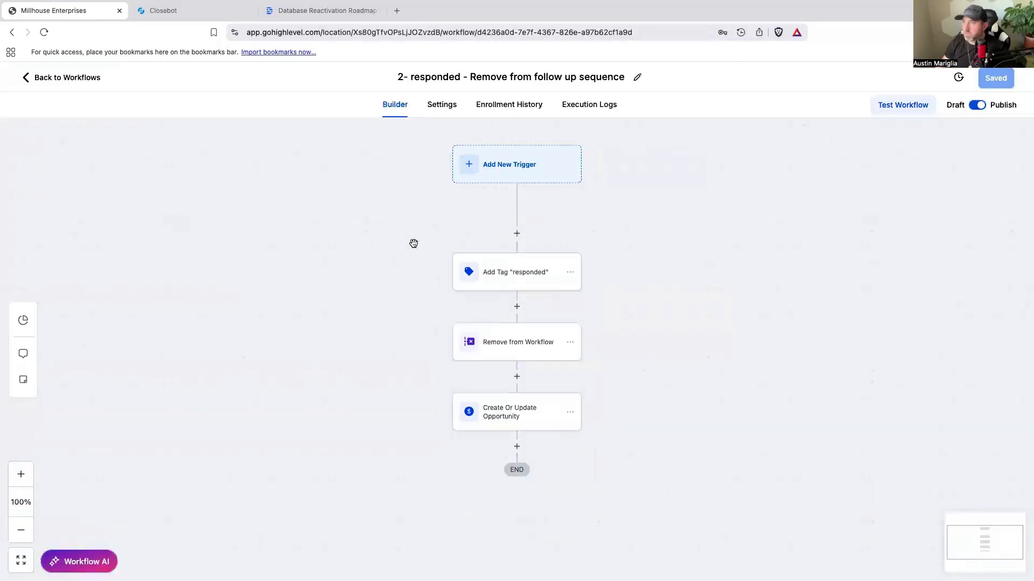
pyautogui.click(516, 409)
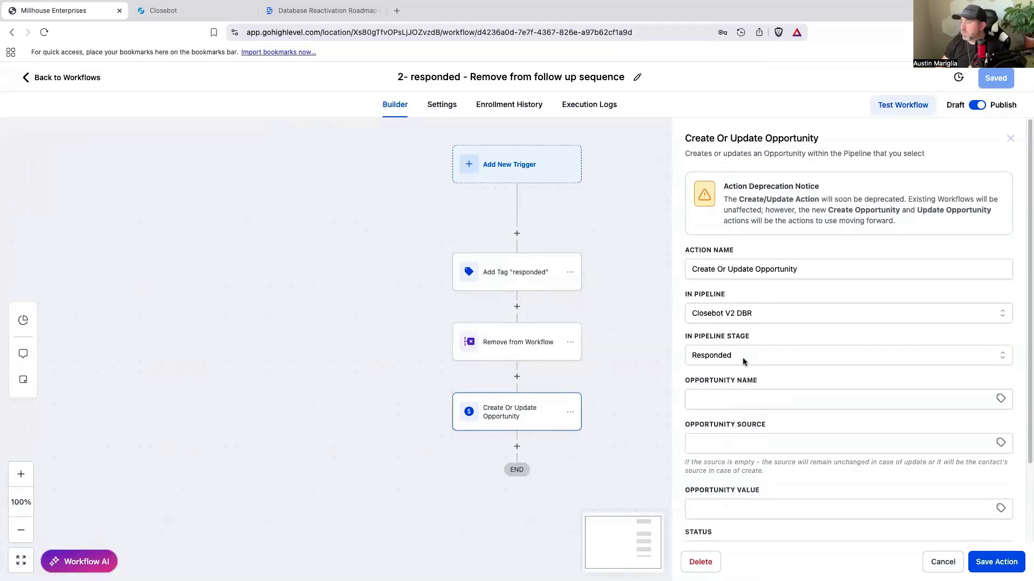
pyautogui.click(542, 286)
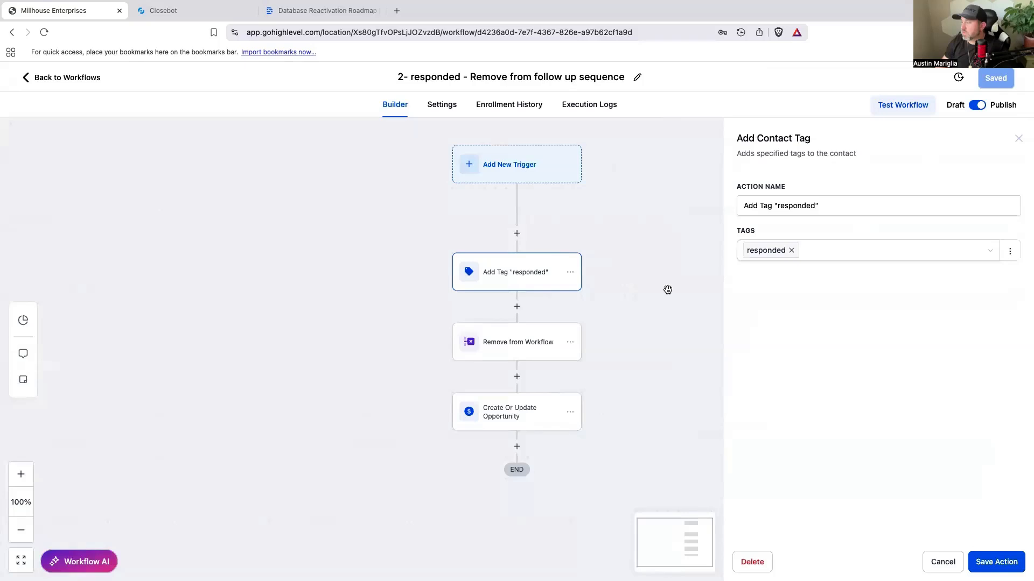
# Step: Check the Closebot V2 DBR opportunities board, and reopen the workflow "2- responded - Remove from follow up sequence" from the Closebot SMS DBR folder
pyautogui.click(79, 80)
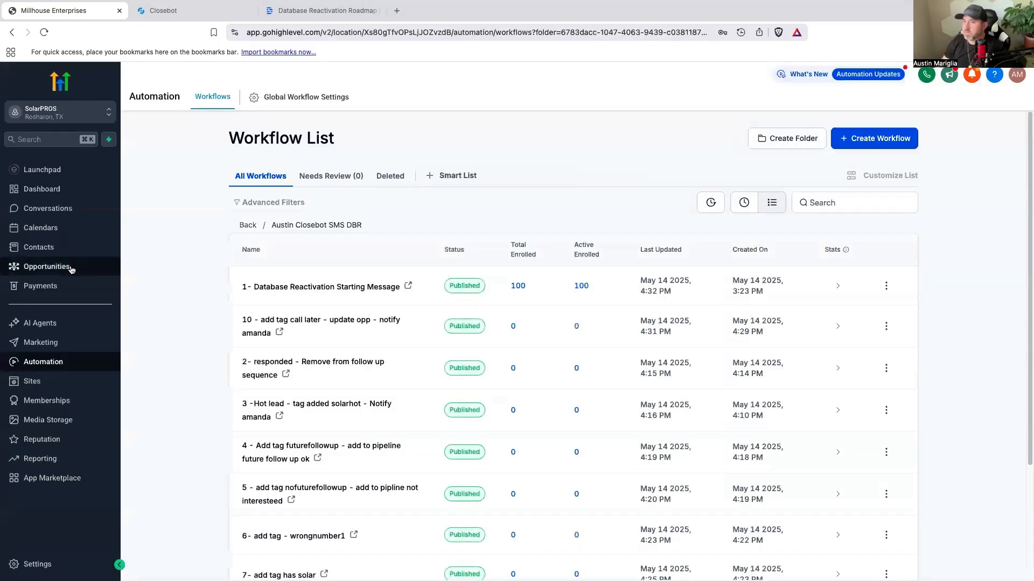
pyautogui.click(72, 269)
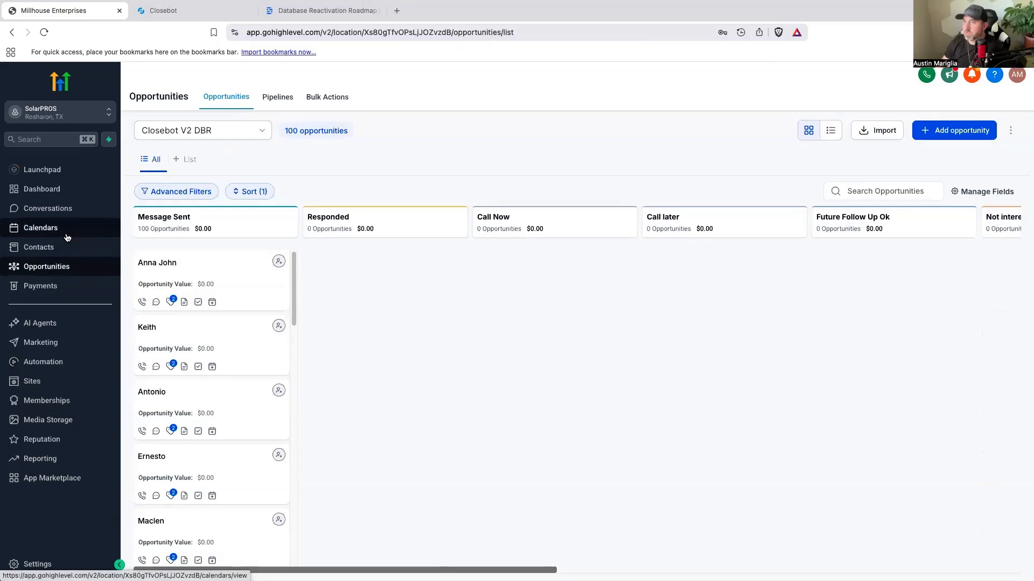
pyautogui.click(50, 361)
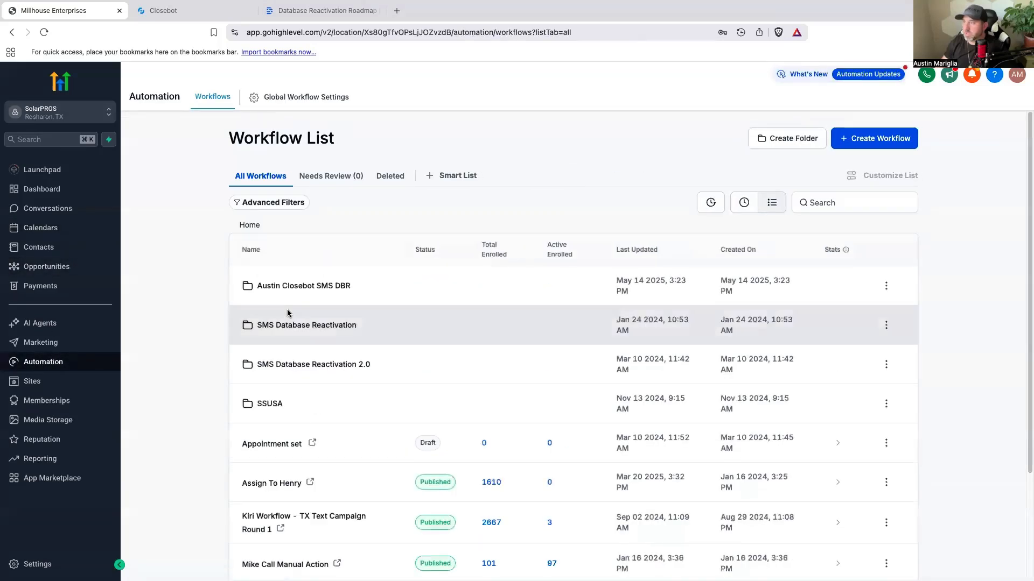
pyautogui.click(337, 292)
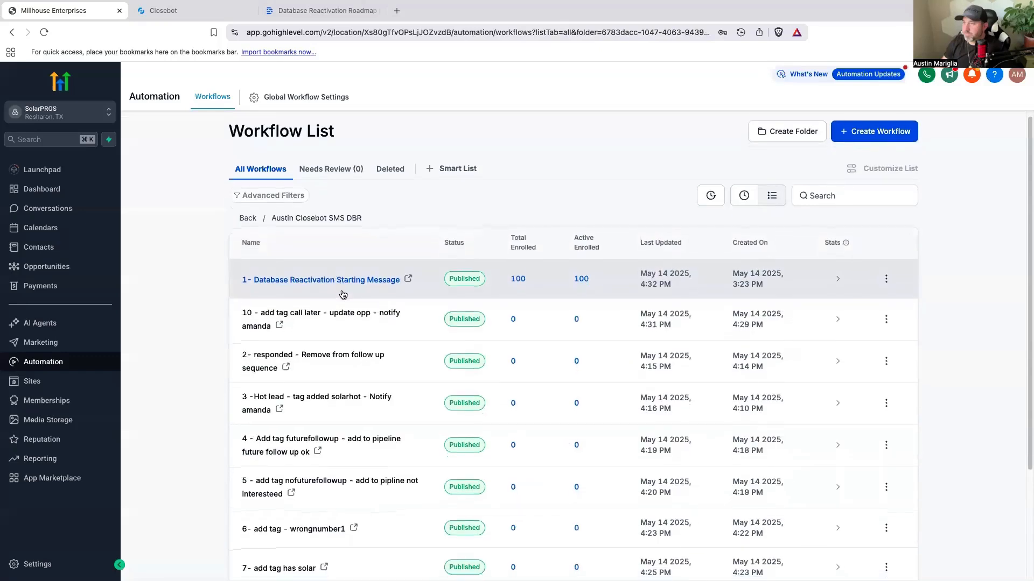
pyautogui.click(322, 355)
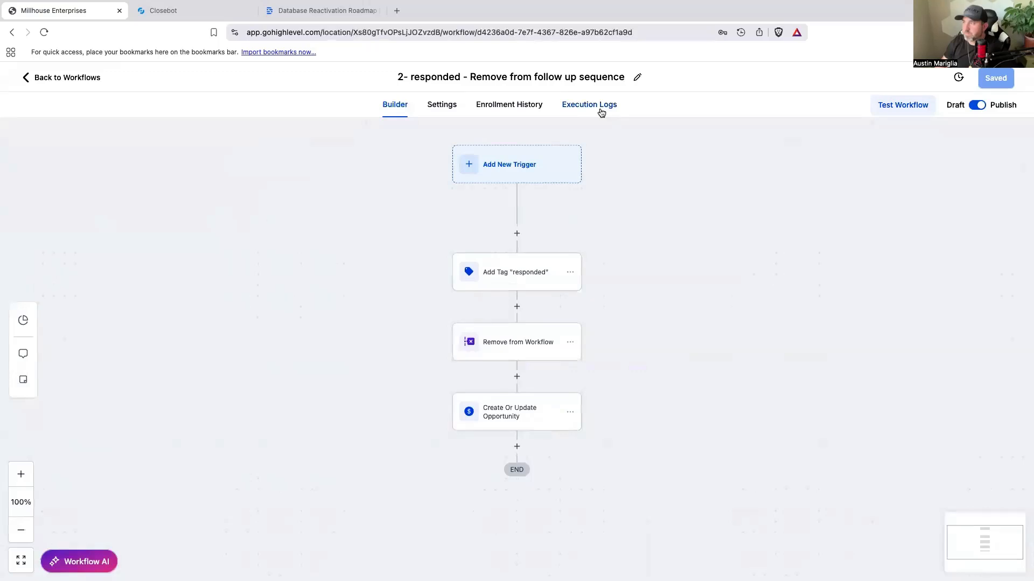
# Step: Add a Contact Tag trigger to the workflow with a Tag Added filter set to "responded" and save the trigger
pyautogui.click(532, 164)
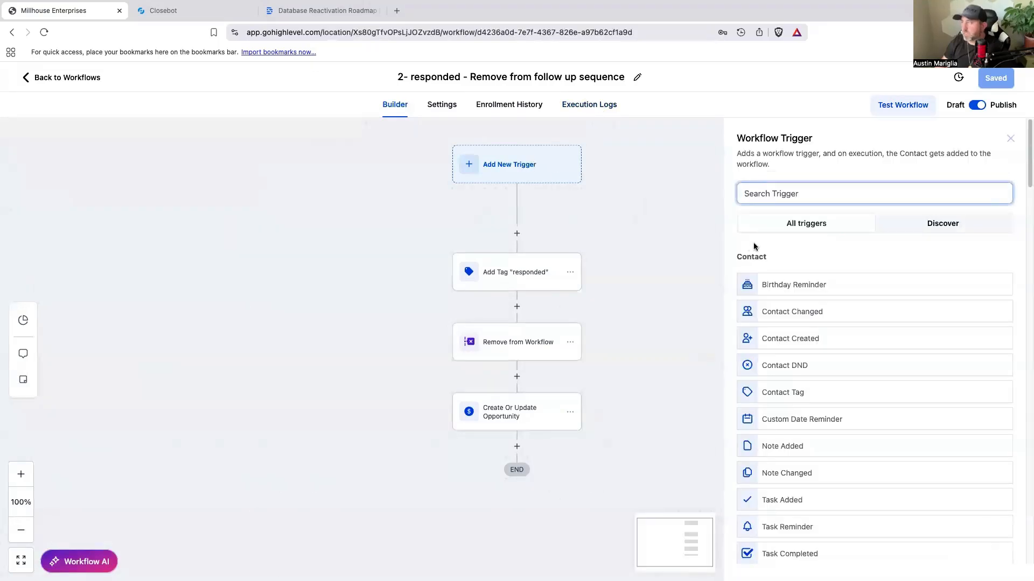
pyautogui.write('tag')
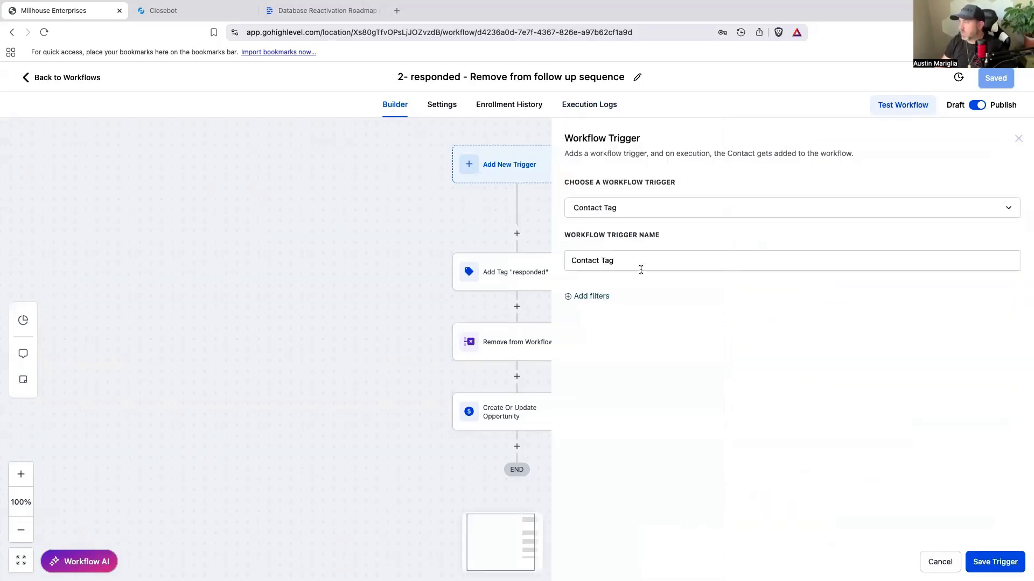
pyautogui.click(601, 297)
pyautogui.click(645, 309)
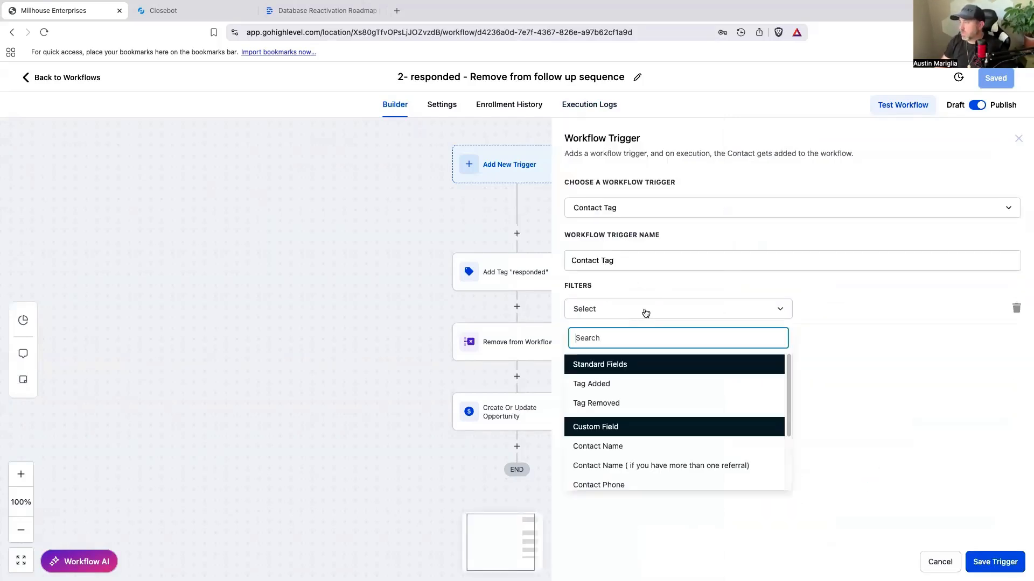
pyautogui.click(619, 385)
pyautogui.click(848, 306)
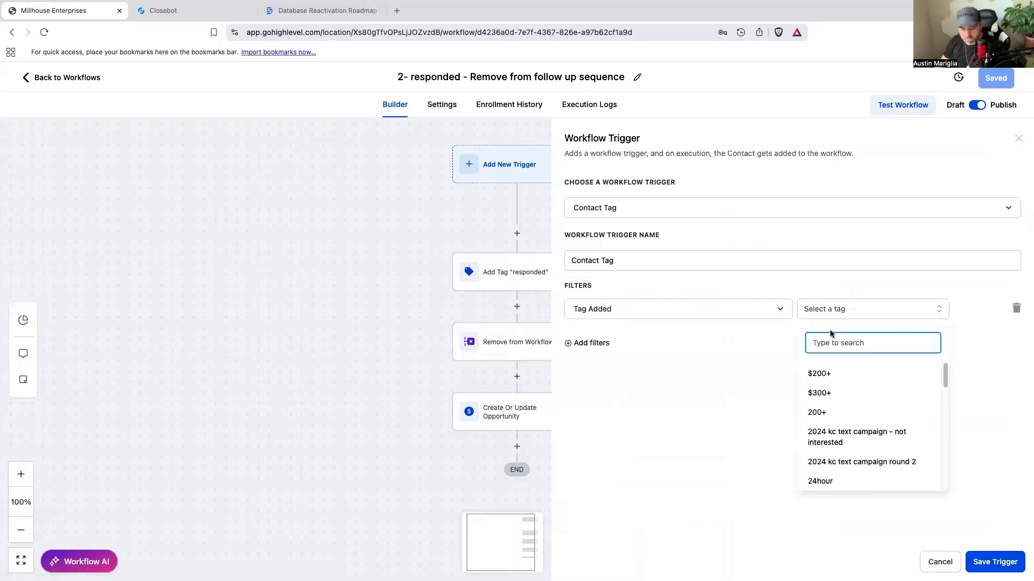
pyautogui.write('responded')
pyautogui.click(852, 366)
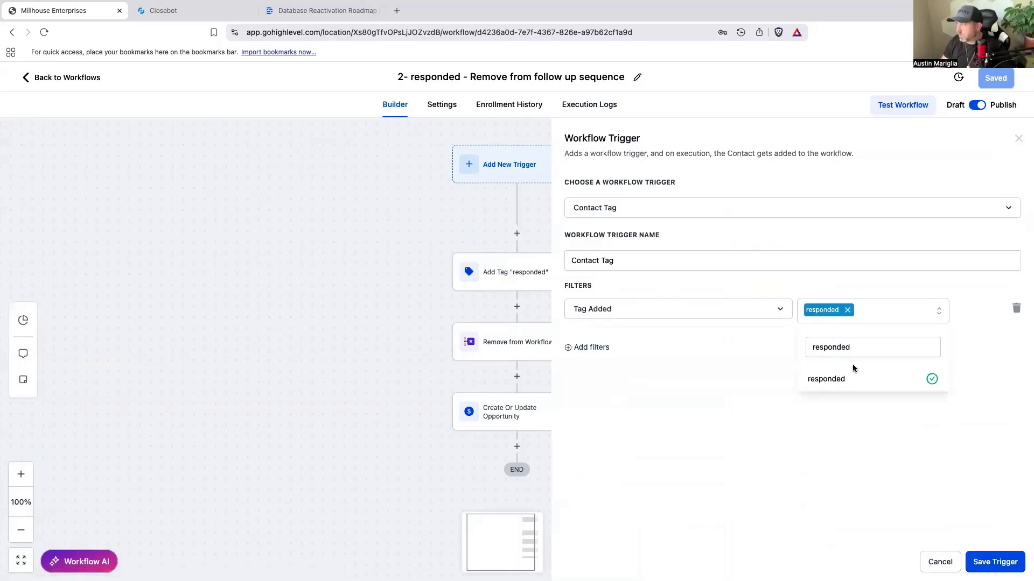
pyautogui.click(994, 562)
# Step: Delete only the Add Tag "responded" action from the workflow and save the workflow
pyautogui.click(570, 273)
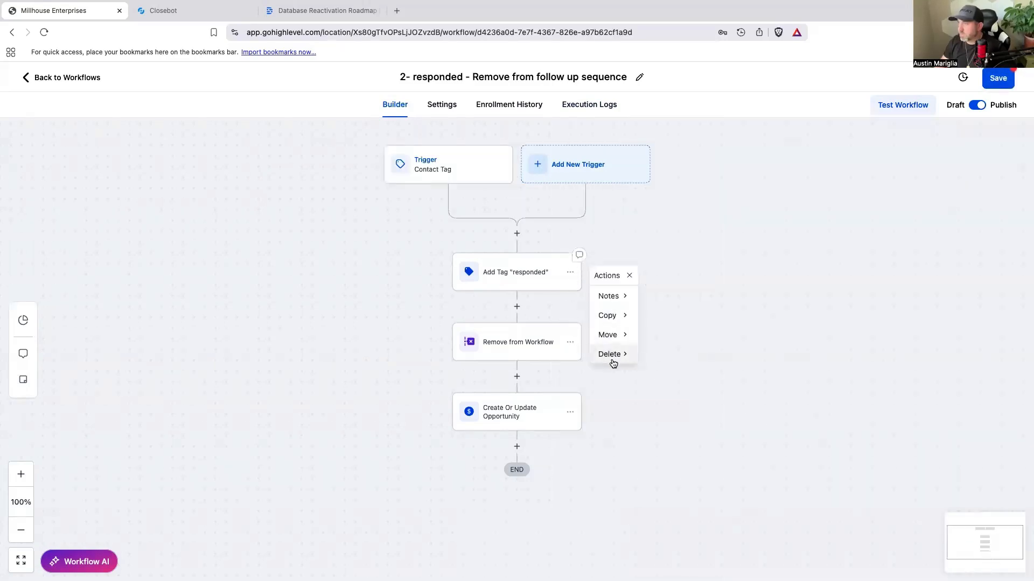
pyautogui.moveTo(638, 342)
pyautogui.click(676, 298)
pyautogui.click(635, 352)
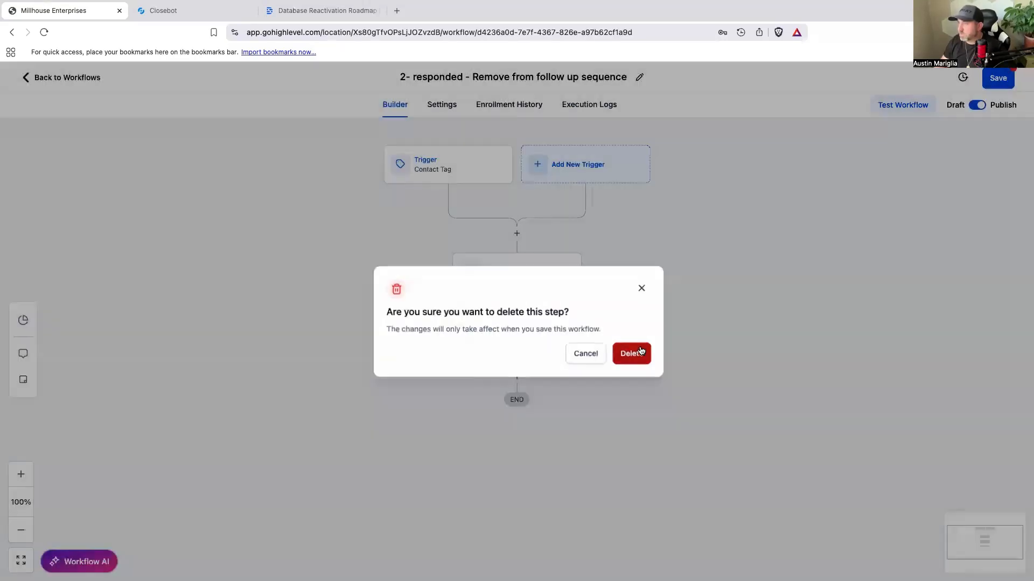
pyautogui.click(1000, 80)
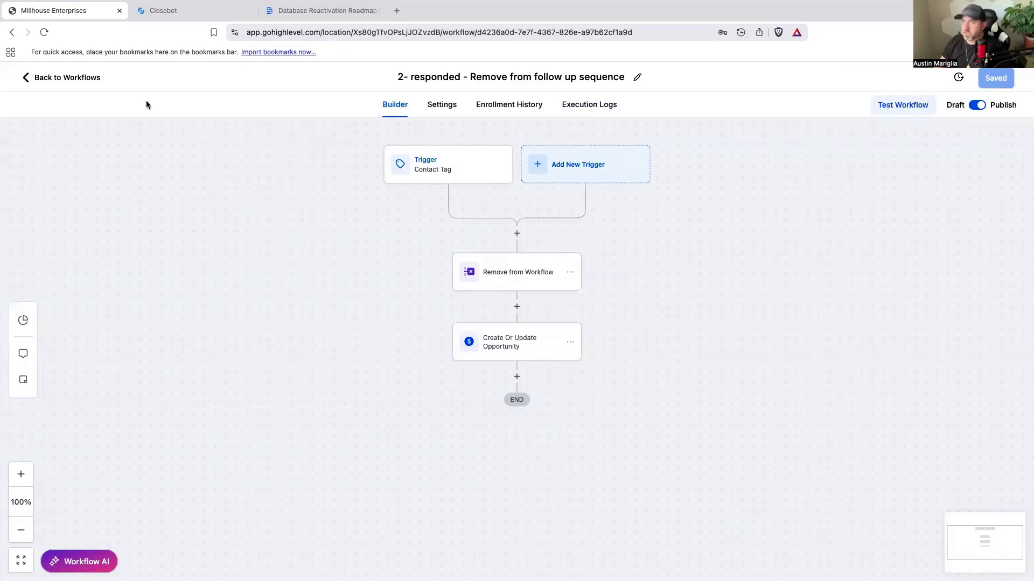
# Step: Return to the workflow list, reload the page, and open the Closebot V2 DBR opportunities board
pyautogui.click(96, 79)
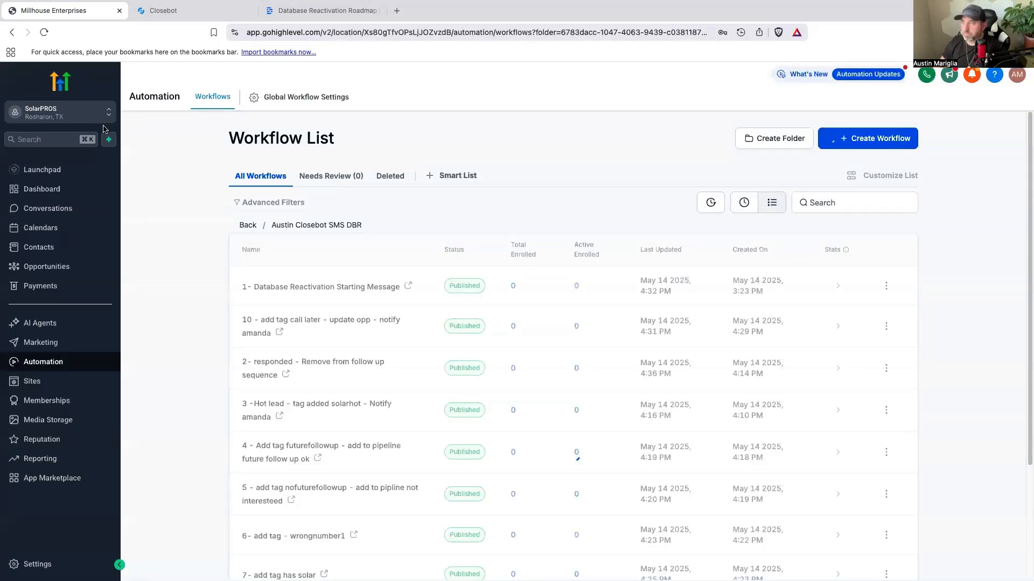
pyautogui.click(44, 32)
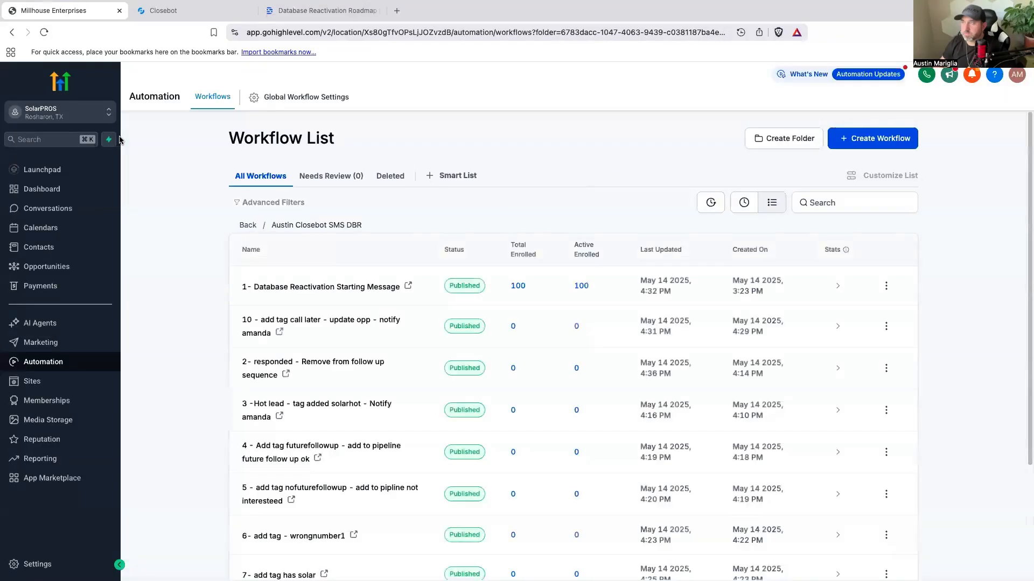
pyautogui.click(61, 267)
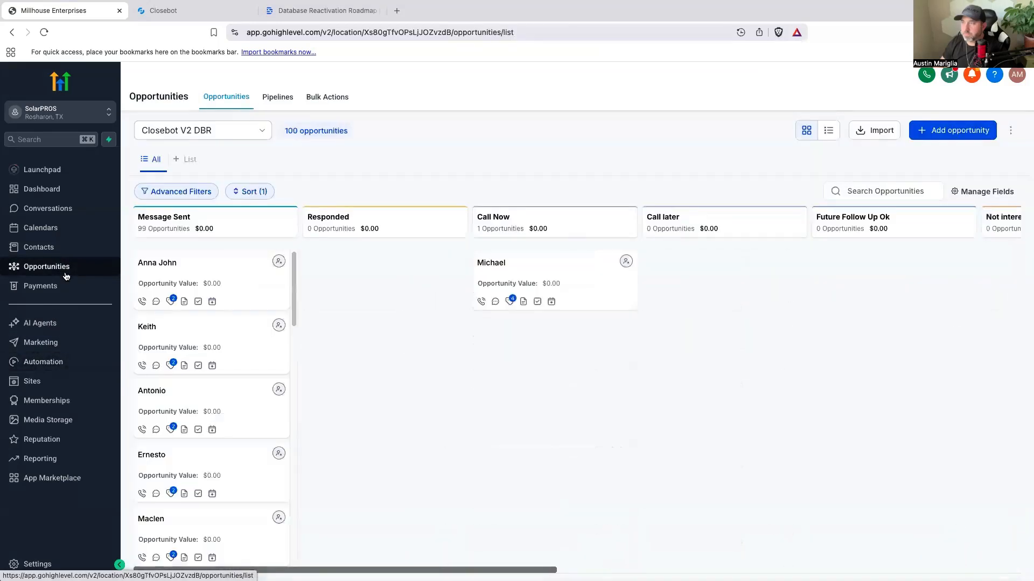
# Step: Open the contact in the Call Now stage and read the SMS thread, expanding the Opportunity updated entry
pyautogui.click(491, 263)
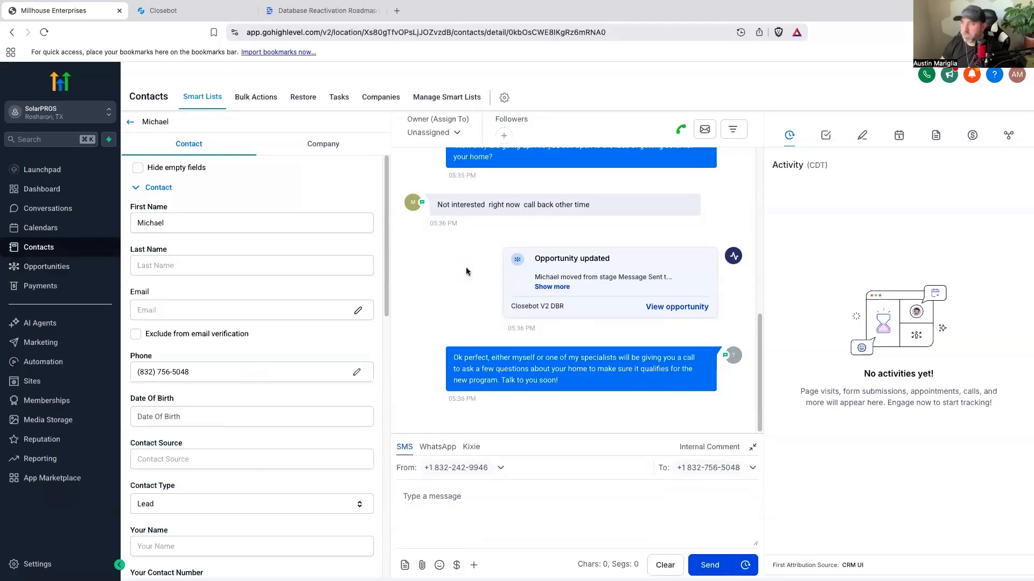
pyautogui.scroll(3, 466, 269)
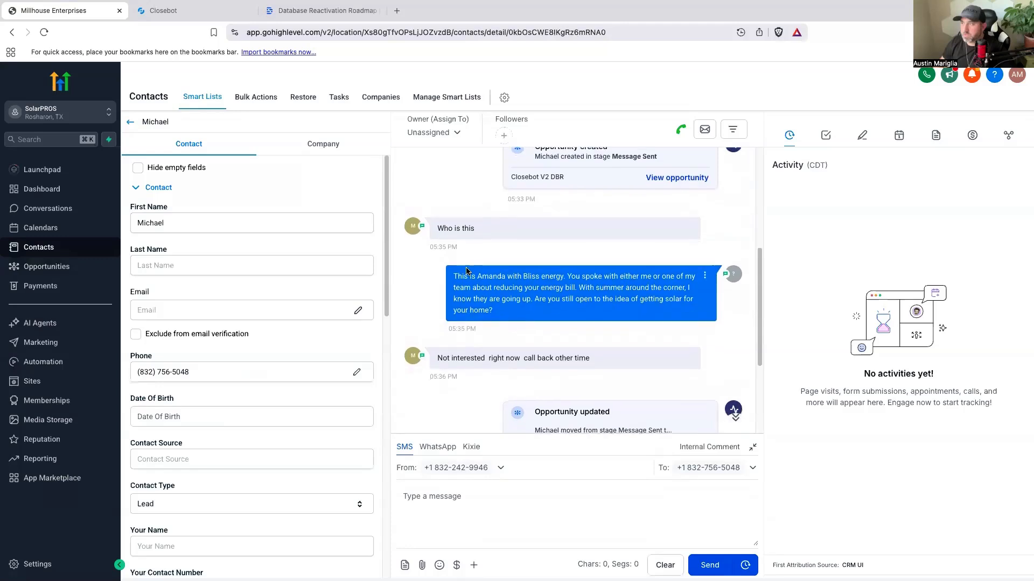
pyautogui.scroll(-1, 467, 270)
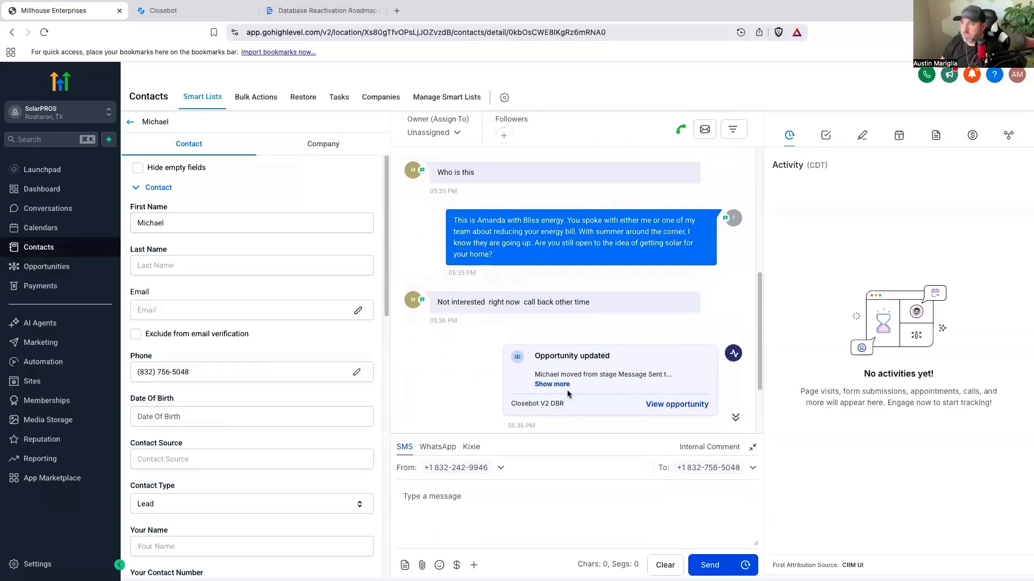
pyautogui.click(560, 385)
pyautogui.scroll(-2, 484, 367)
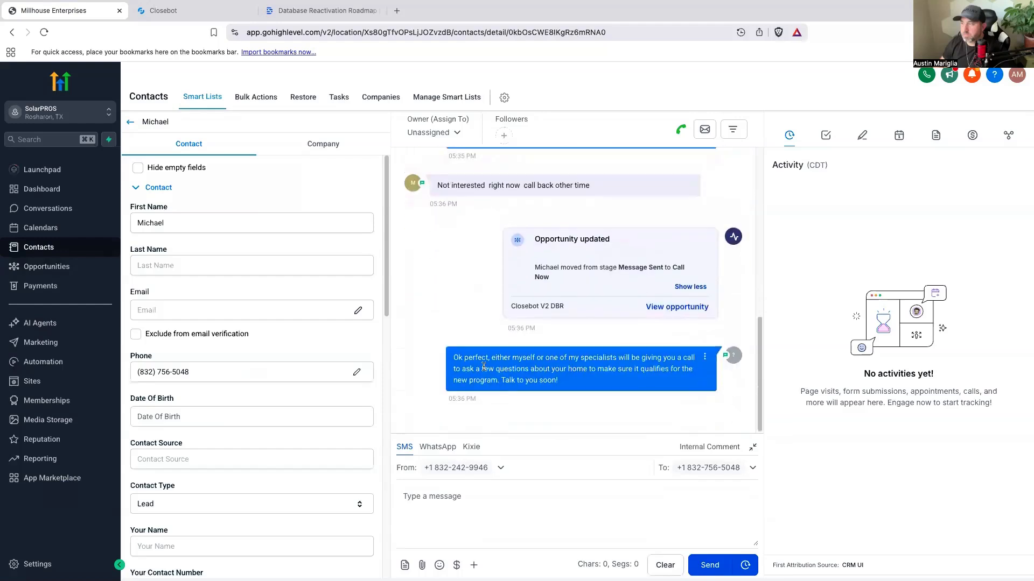
pyautogui.scroll(1, 484, 368)
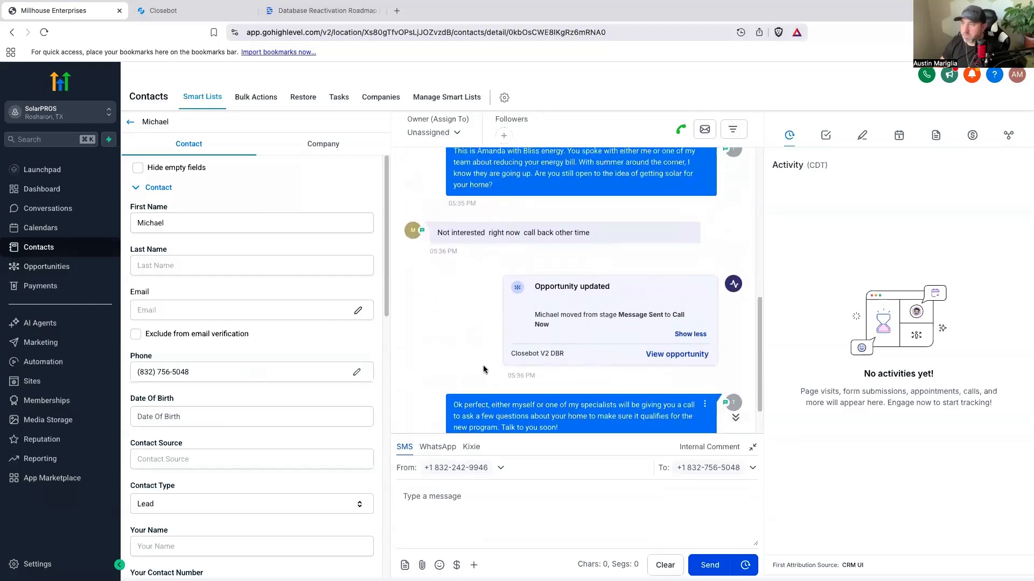
pyautogui.scroll(-1, 484, 369)
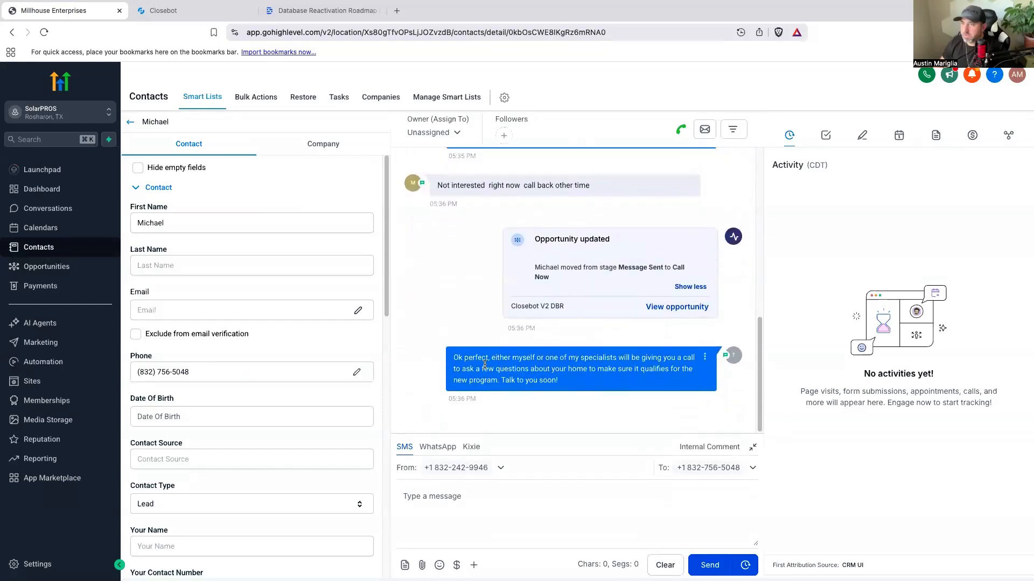
# Step: Return to the Closebot V2 DBR board and look through its stages and the Message Sent opportunities
pyautogui.click(130, 122)
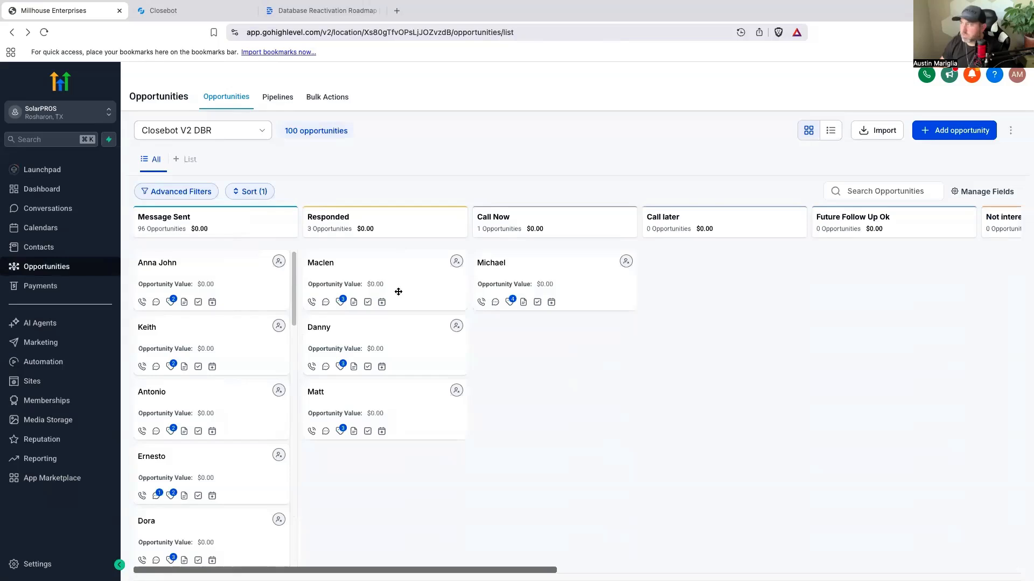
pyautogui.hscroll(15, 824, 560)
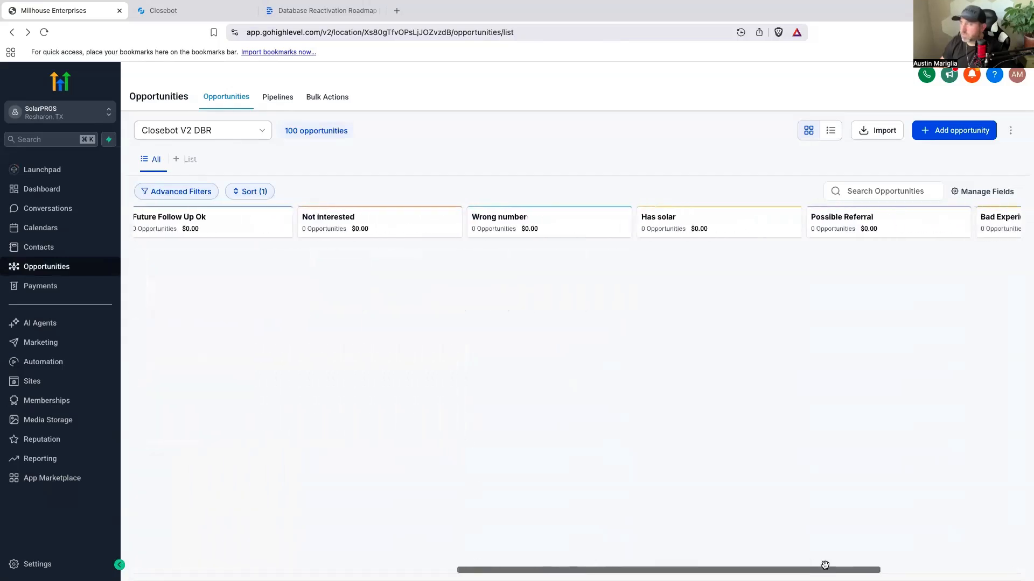
pyautogui.hscroll(-15, 998, 545)
pyautogui.scroll(-10, 254, 404)
pyautogui.scroll(-2, 256, 400)
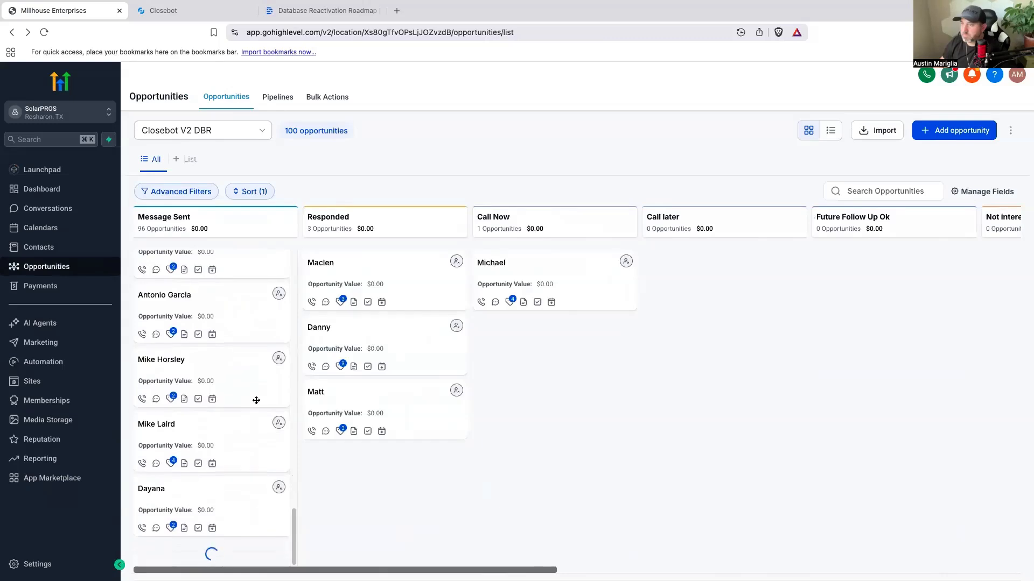
pyautogui.scroll(18, 257, 395)
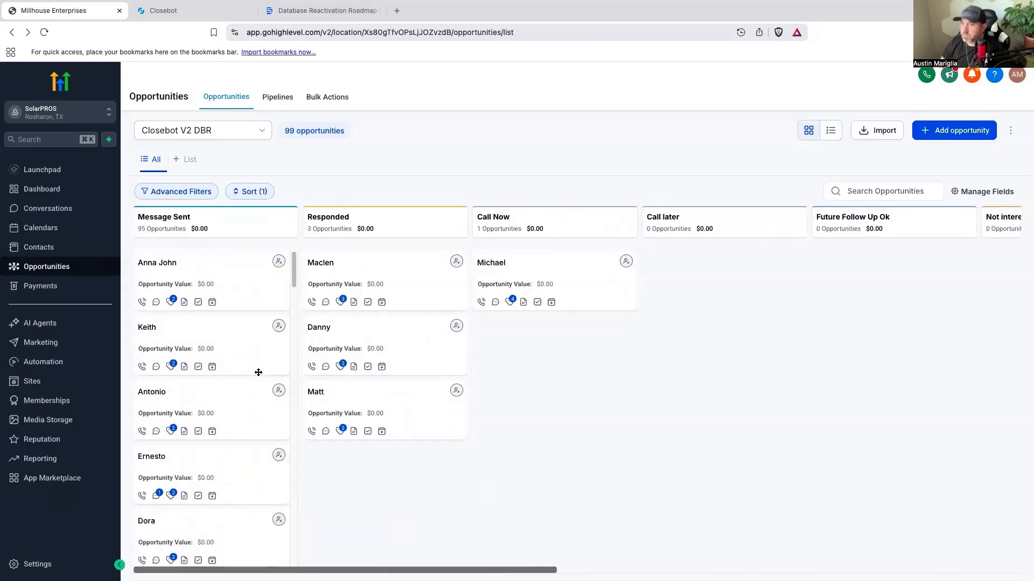
# Step: Open the unread conversations and review the incoming replies and the thread with the new HOTTT solar lead notification
pyautogui.click(66, 212)
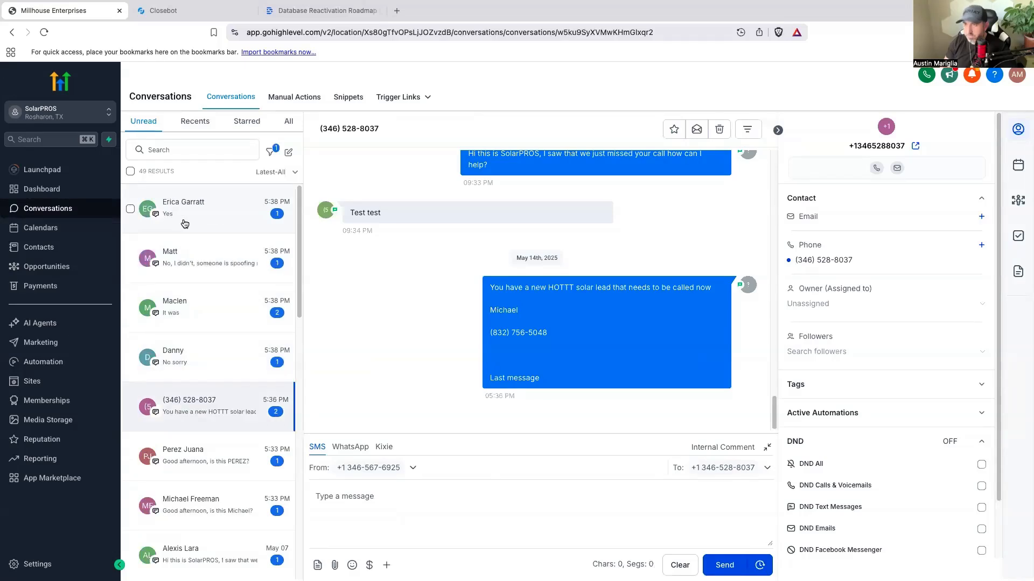
pyautogui.click(235, 264)
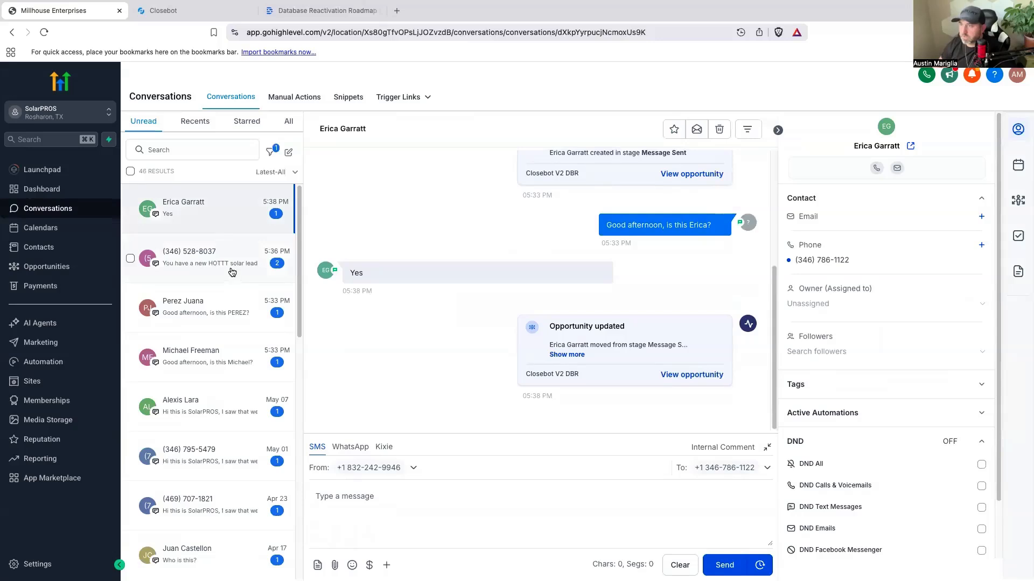
pyautogui.click(231, 274)
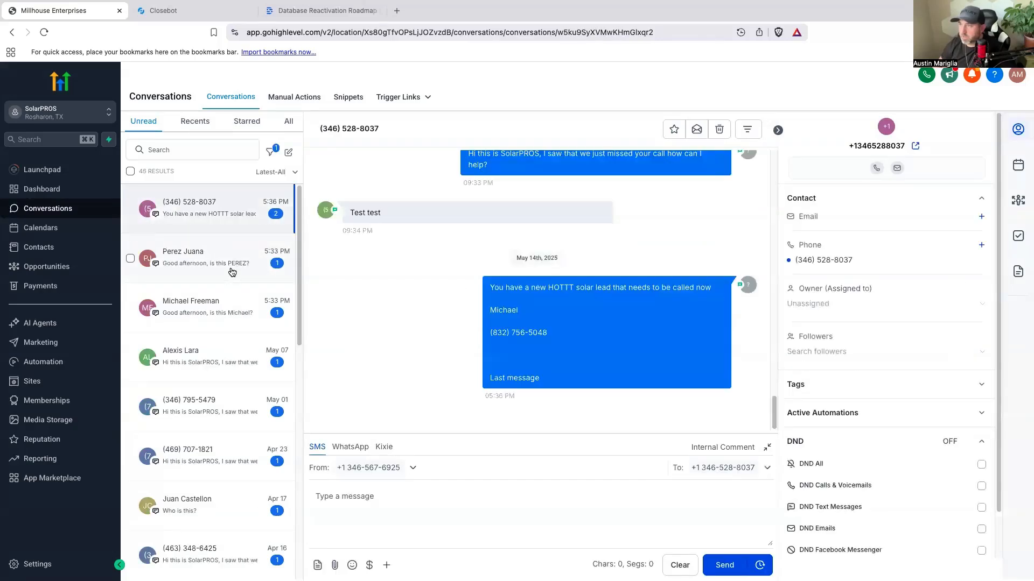
pyautogui.scroll(4, 424, 332)
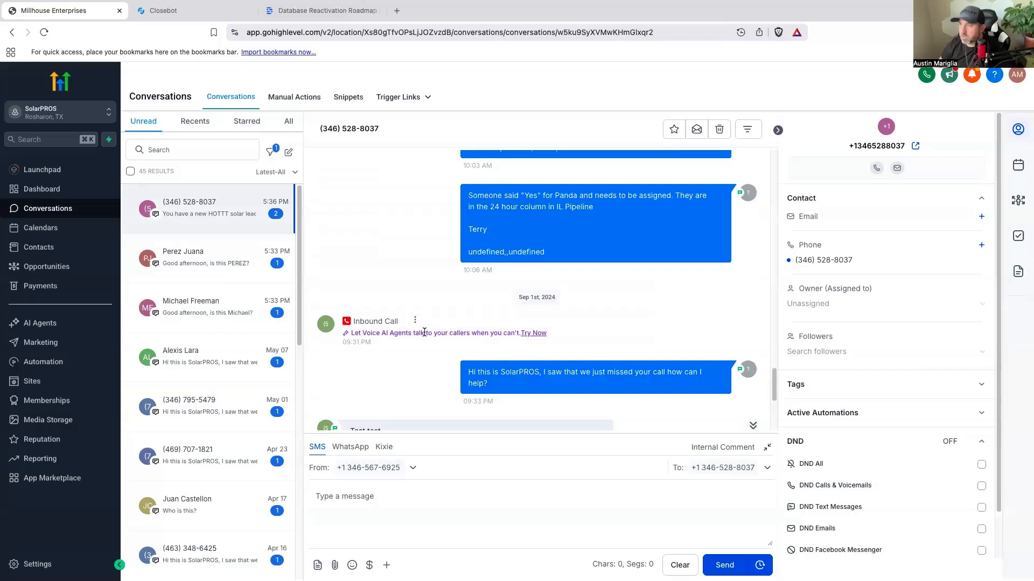
pyautogui.scroll(-4, 425, 332)
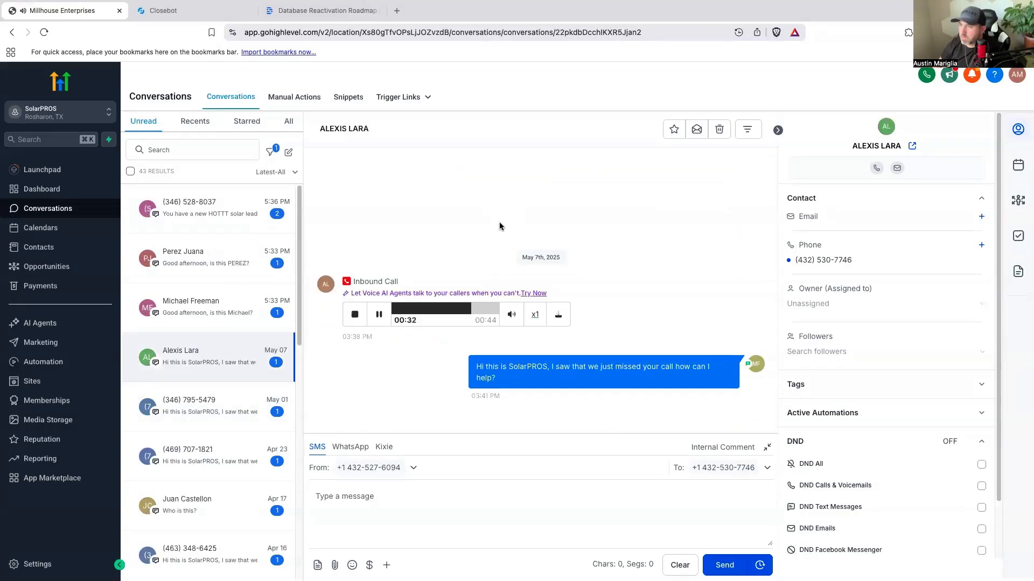
pyautogui.click(207, 210)
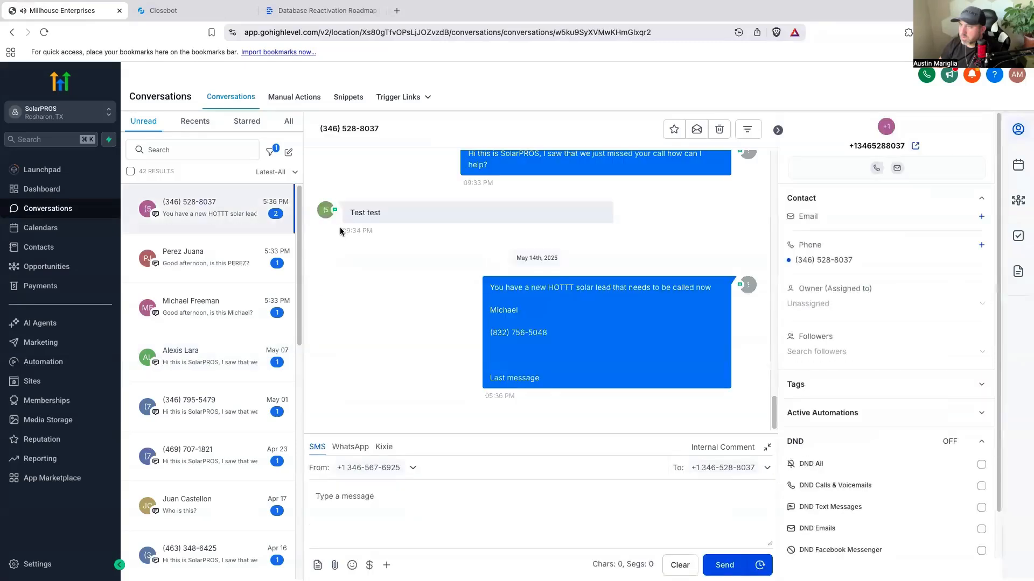
# Step: Show all conversations and read the thread with the contact who was offered the $500 - $1000 referral program
pyautogui.click(289, 122)
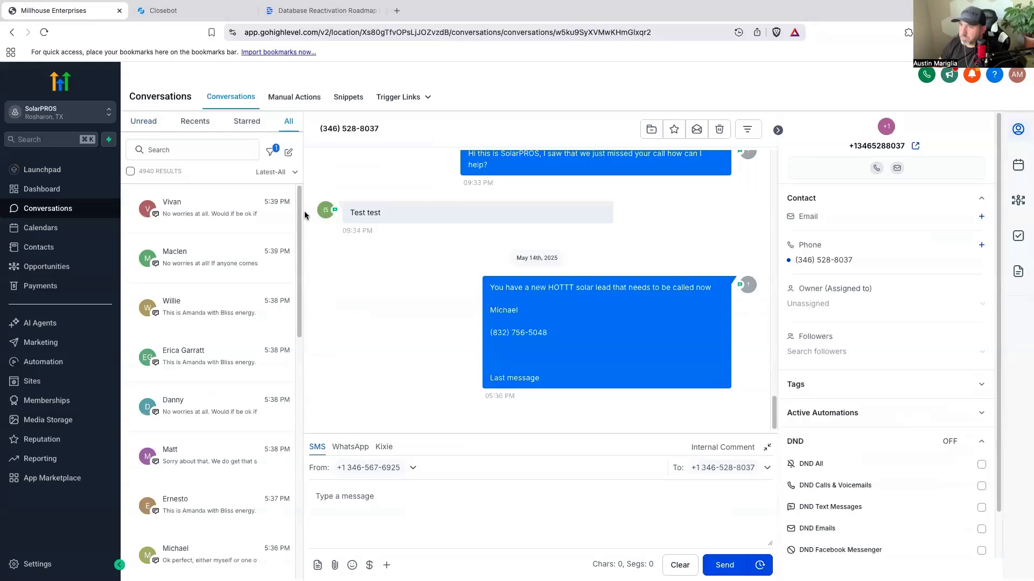
pyautogui.click(218, 270)
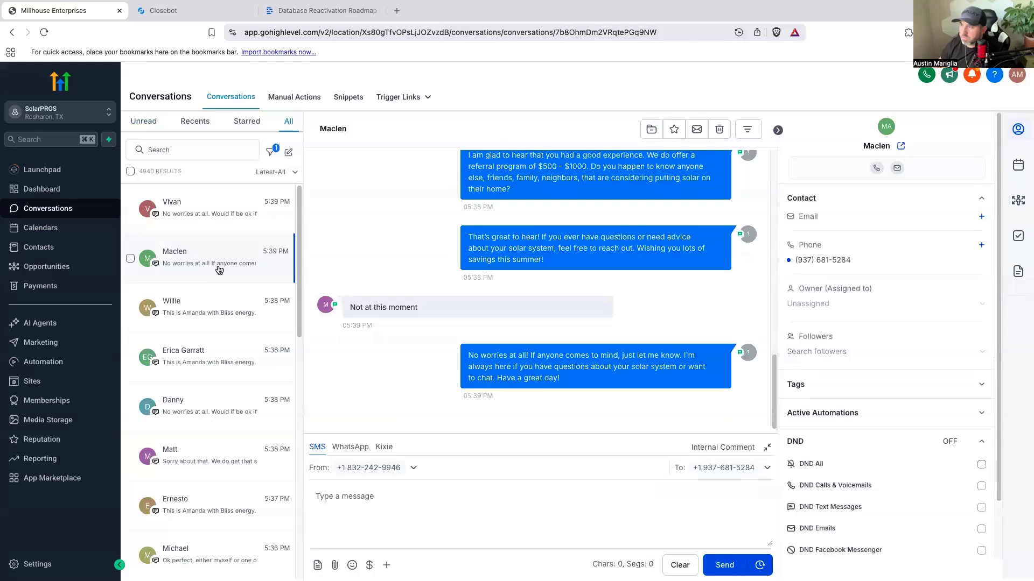
pyautogui.scroll(3, 428, 302)
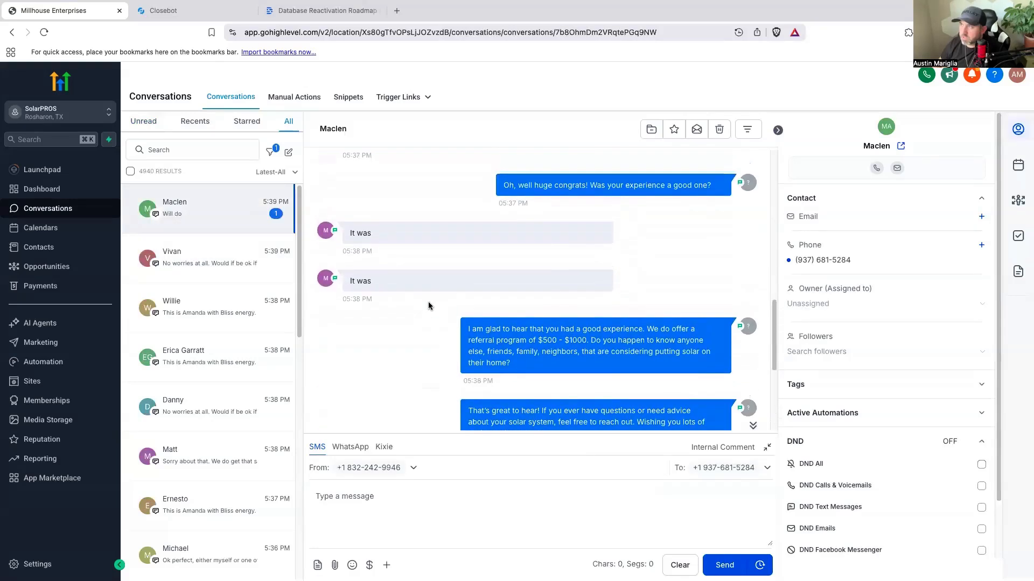
# Step: Read the rest of the referral program thread down to the contact's latest replies
pyautogui.scroll(-1, 428, 306)
pyautogui.scroll(-3, 428, 306)
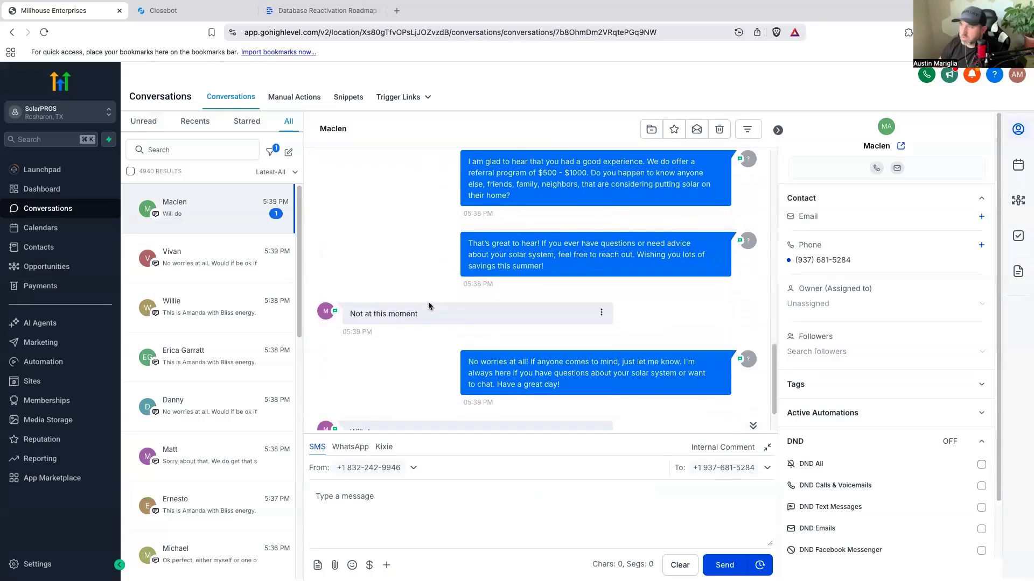
pyautogui.scroll(-1, 428, 301)
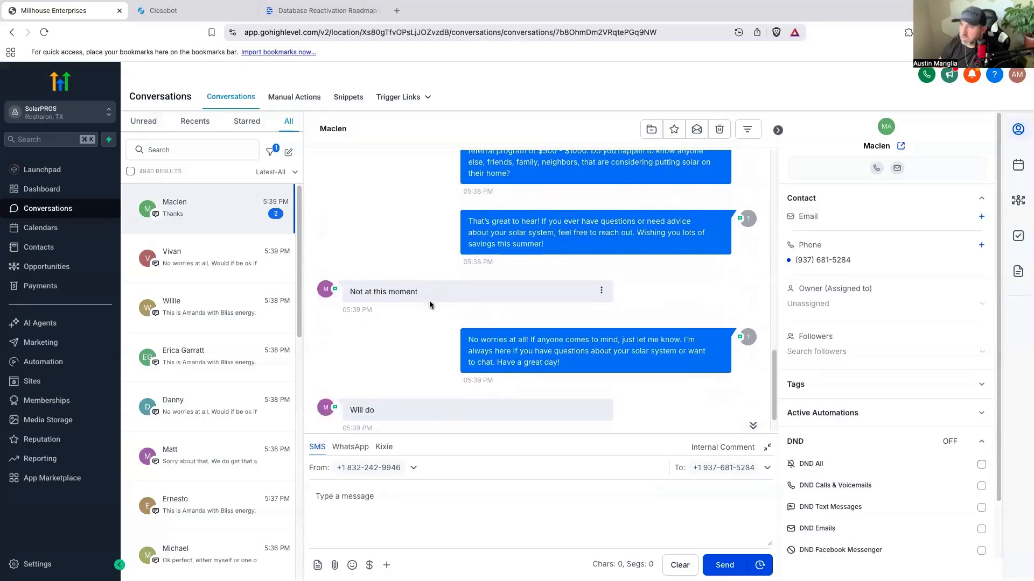
pyautogui.scroll(-2, 428, 301)
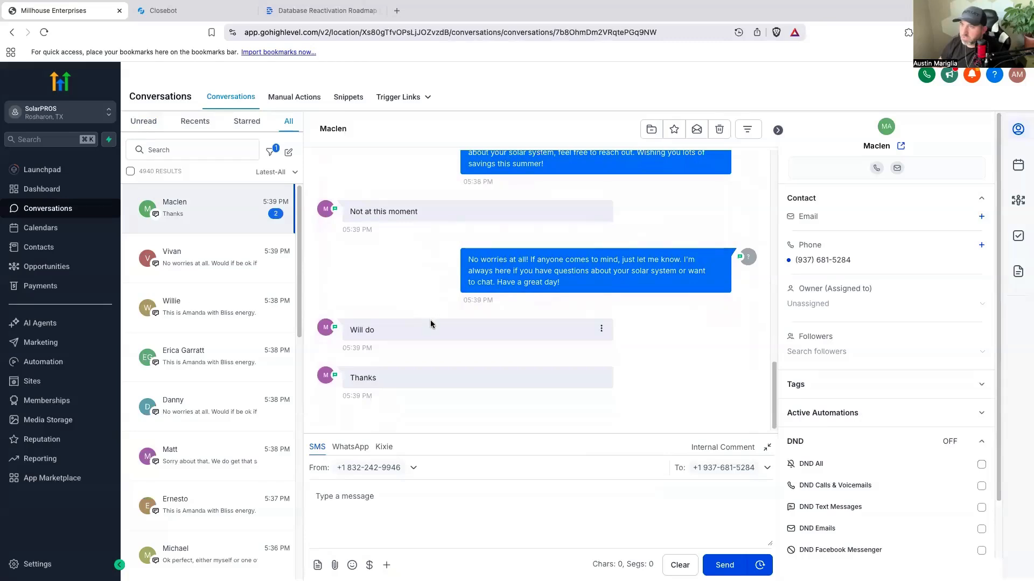
# Step: Return to the Closebot V2 DBR opportunities board and scan across all of its stages
pyautogui.click(46, 266)
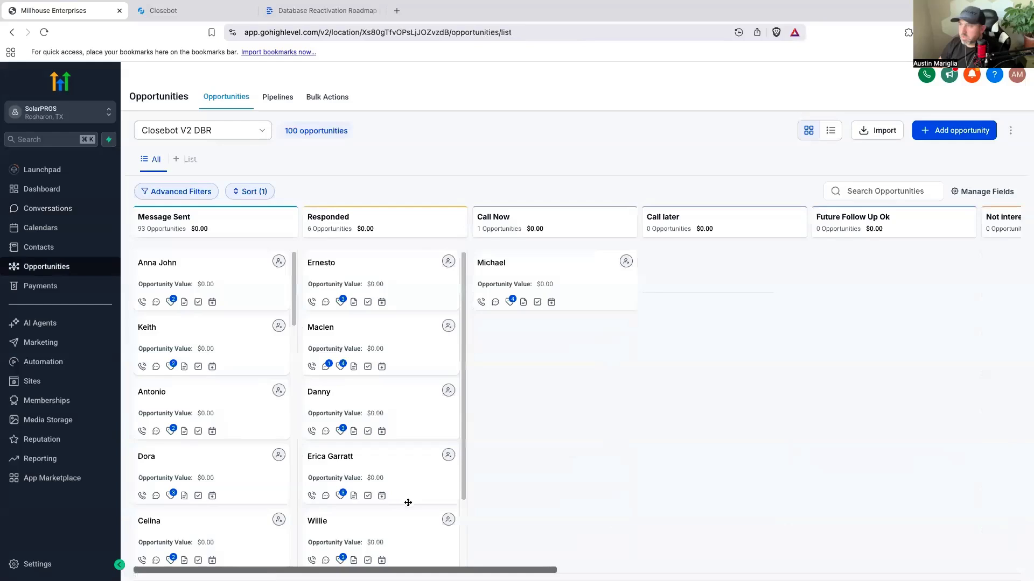
pyautogui.moveTo(458, 569); pyautogui.dragTo(996, 464)
pyautogui.moveTo(690, 566); pyautogui.dragTo(190, 560)
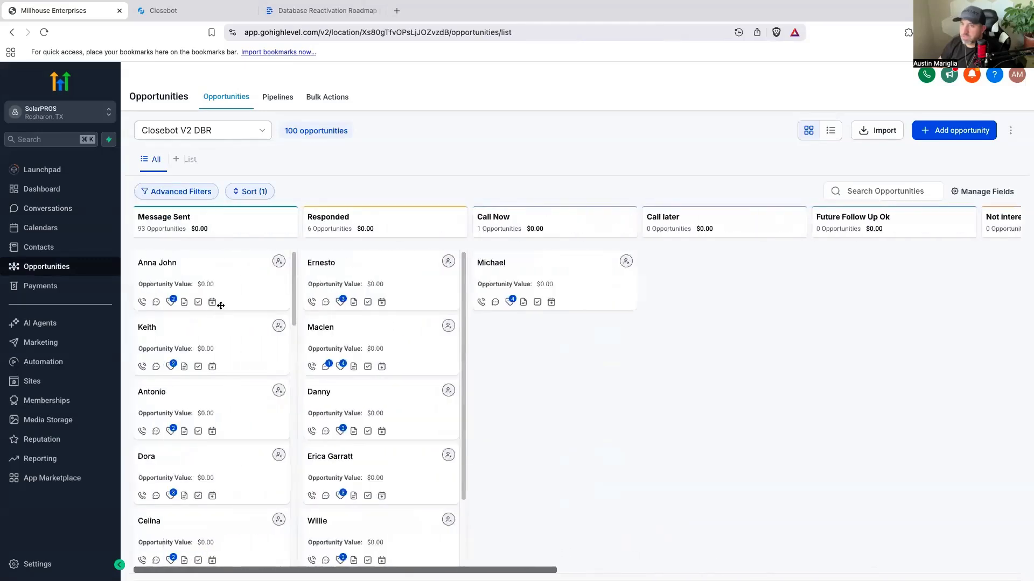
# Step: Go back to the conversations, read the thread with the newest reply, and look through the full list of recent conversations
pyautogui.click(69, 210)
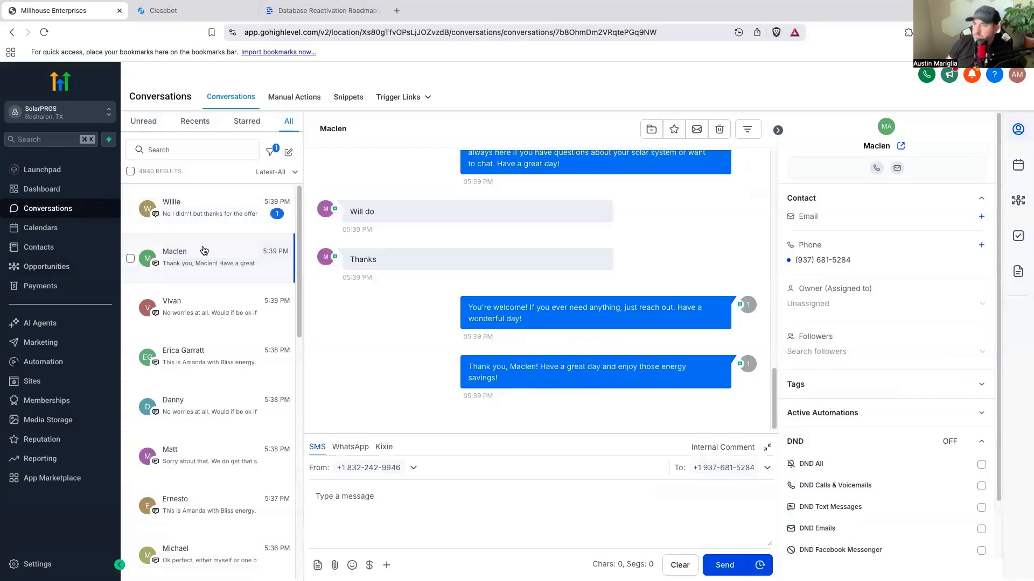
pyautogui.scroll(-1, 204, 255)
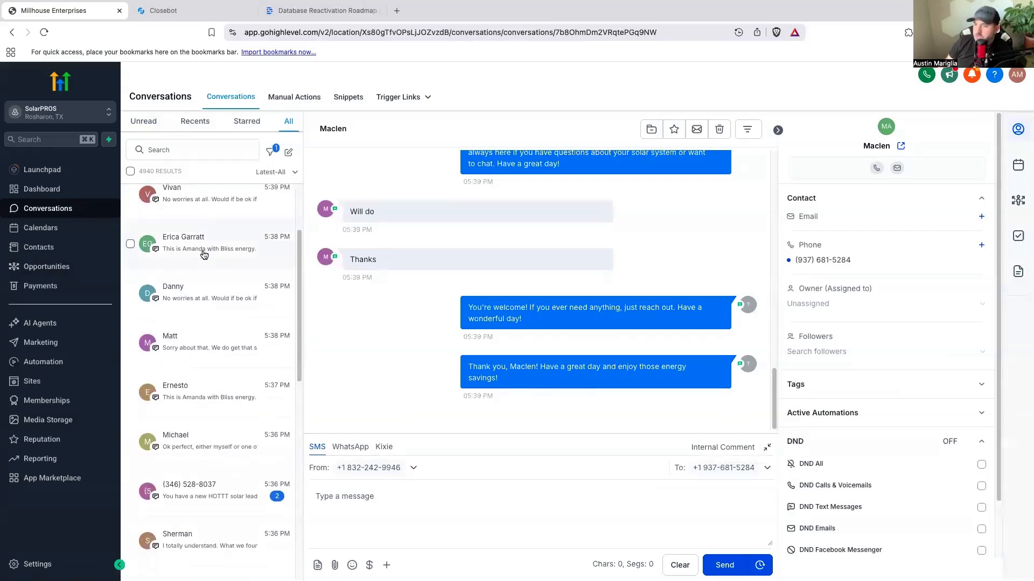
pyautogui.scroll(-5, 204, 255)
pyautogui.scroll(-2, 203, 255)
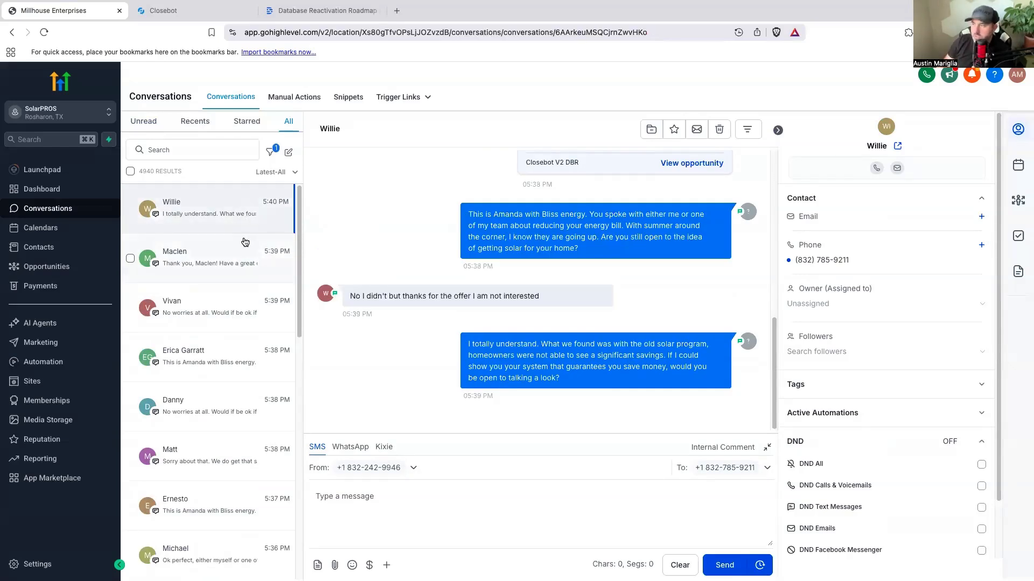
pyautogui.moveTo(547, 5)
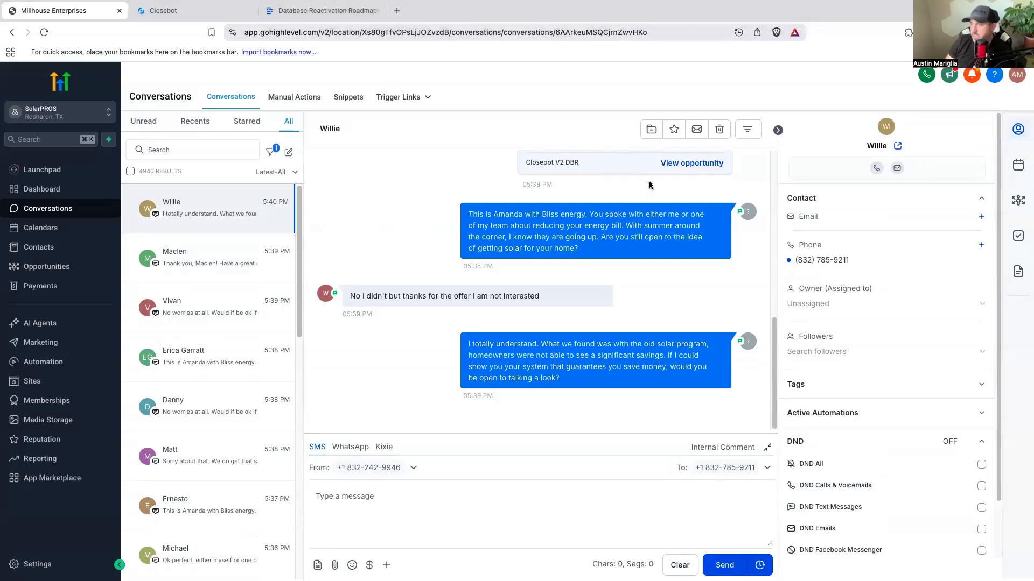
pyautogui.scroll(-7, 206, 418)
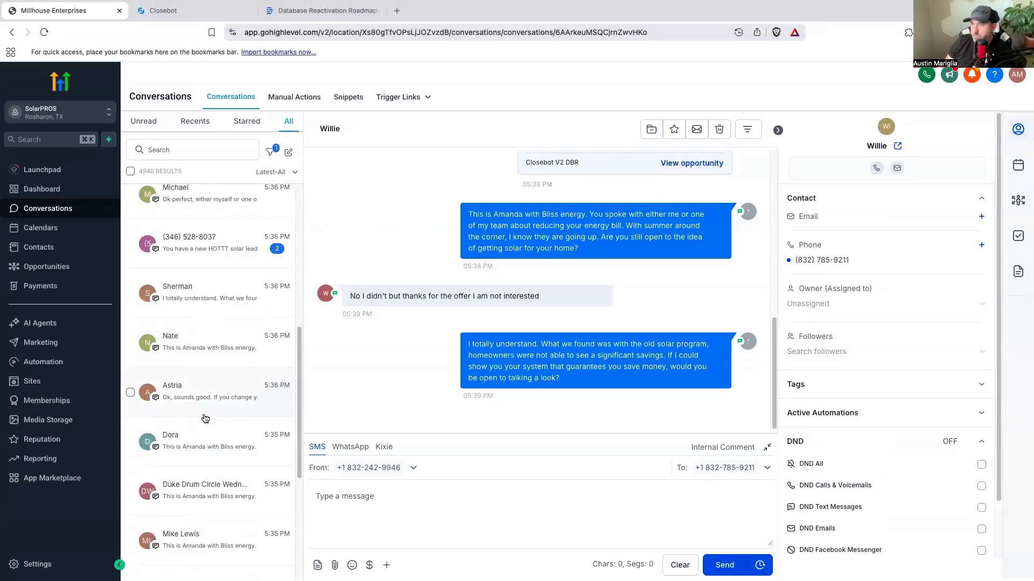
pyautogui.scroll(-5, 206, 419)
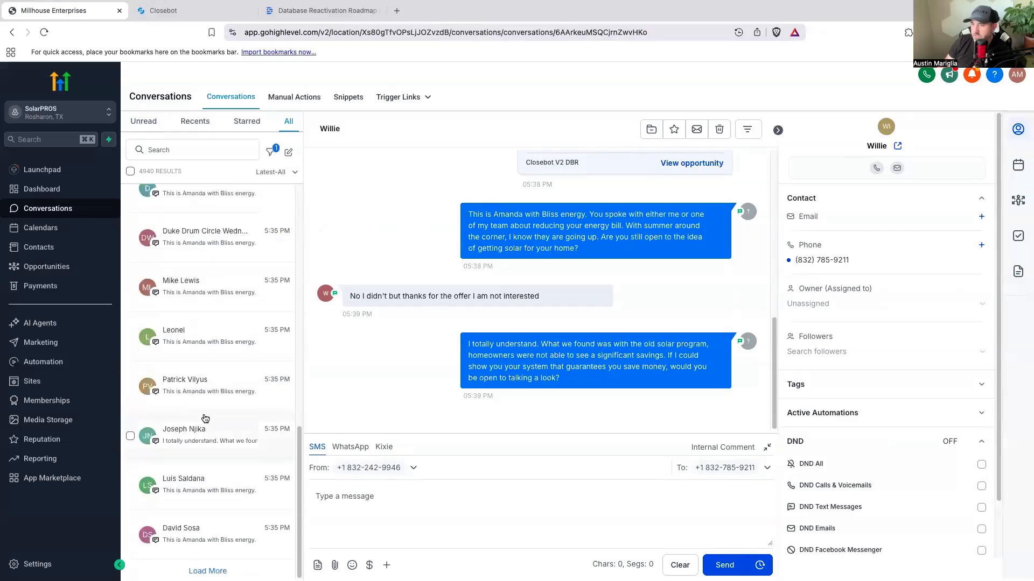
# Step: Show only the unread conversations and read the threads of the two contacts with the newest replies
pyautogui.click(143, 121)
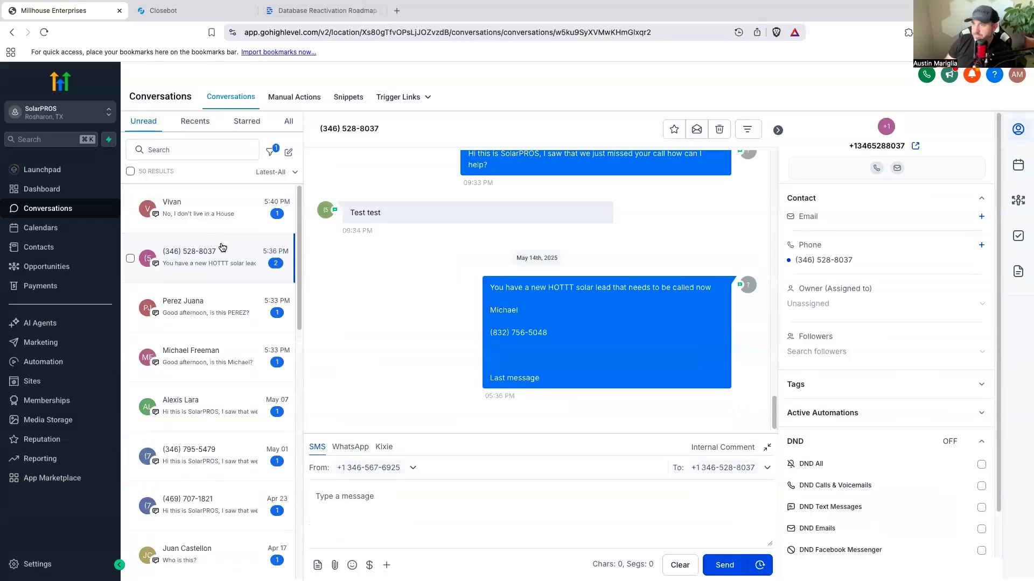
pyautogui.click(228, 211)
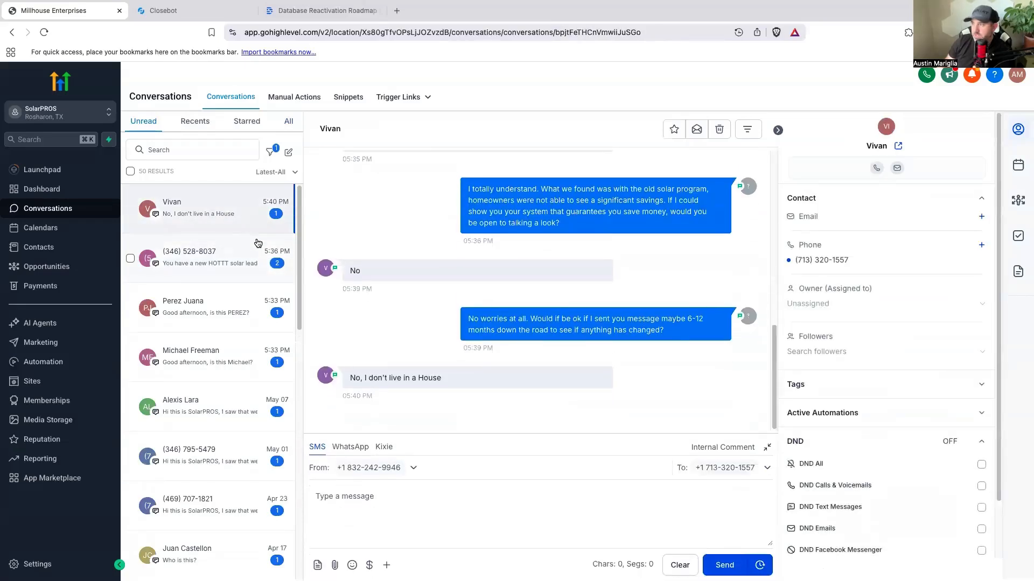
pyautogui.scroll(3, 380, 279)
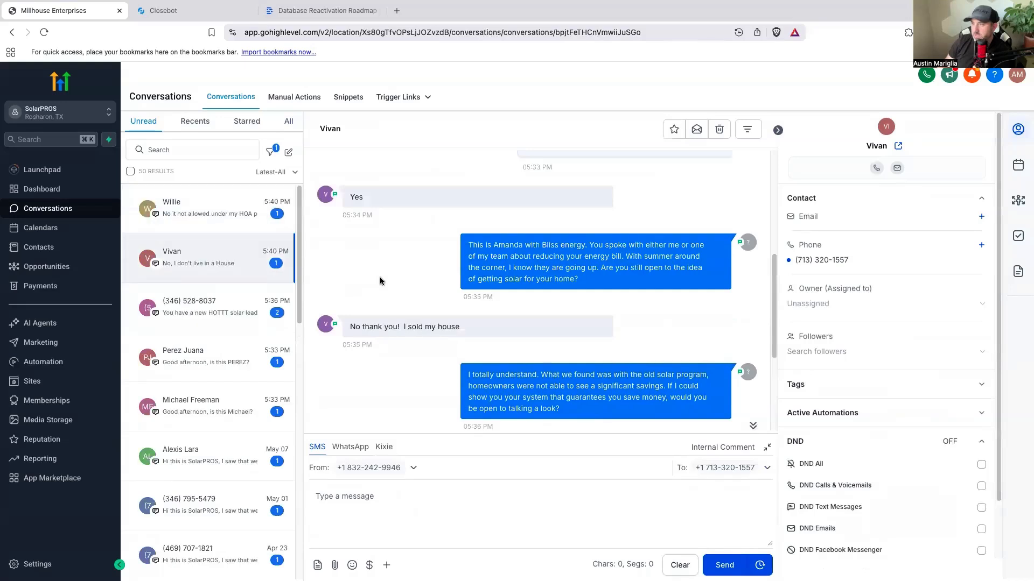
pyautogui.scroll(-3, 380, 280)
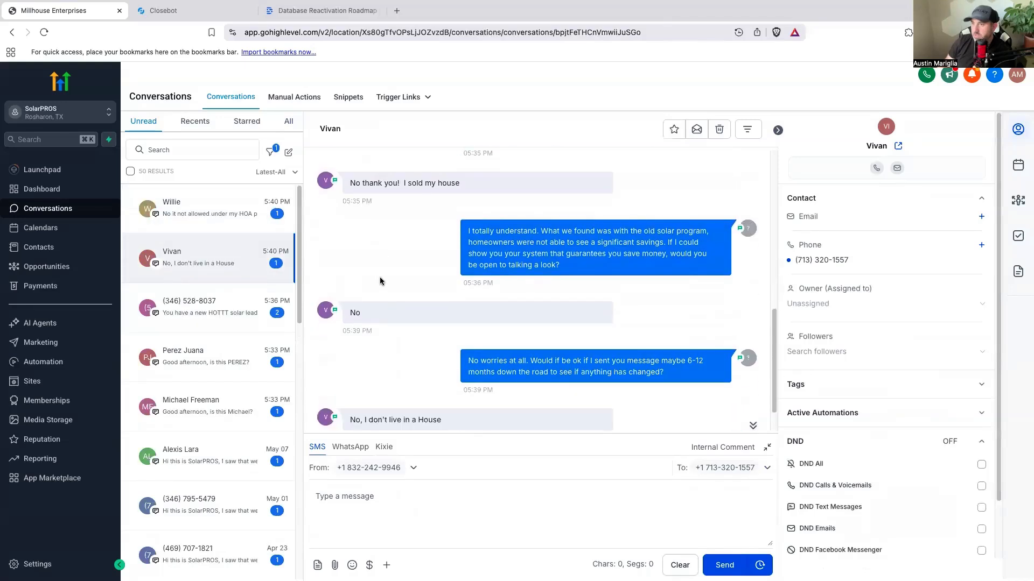
pyautogui.click(222, 216)
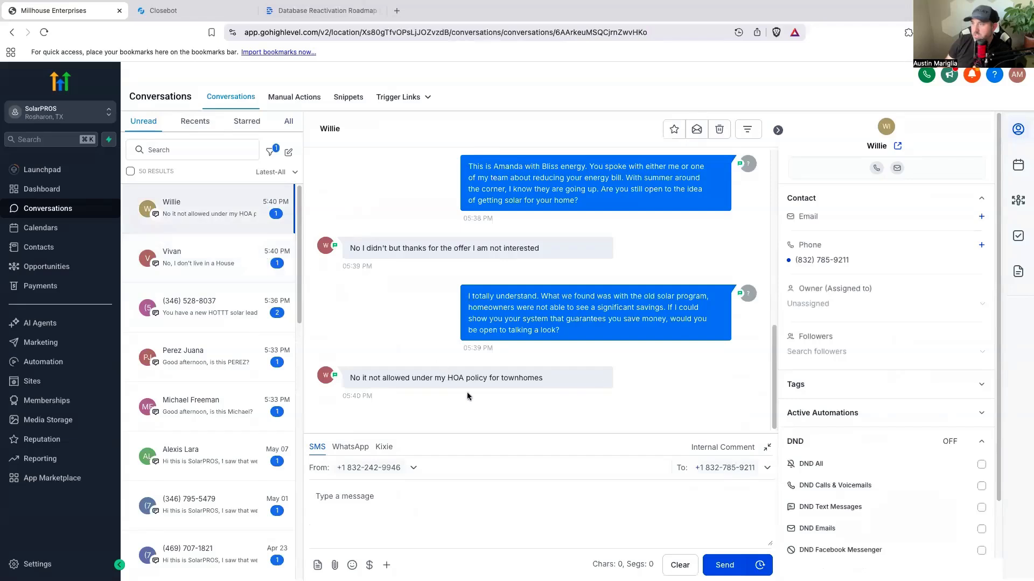
# Step: Look through the older unread conversations, opening the HOTTT solar lead notification and the missed-call text threads from May 01 and Apr 23
pyautogui.click(227, 259)
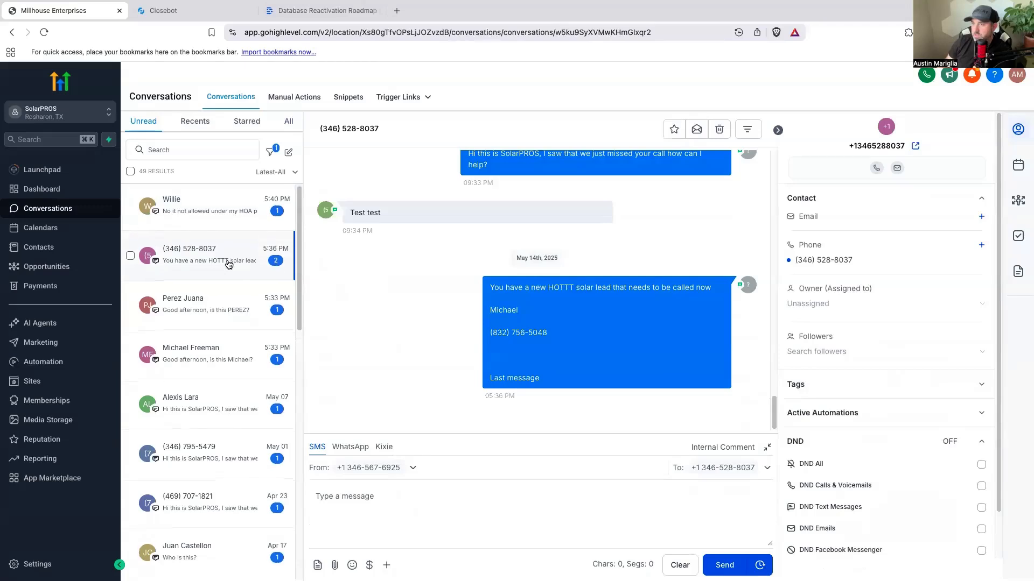
pyautogui.scroll(-2, 228, 263)
pyautogui.scroll(-1, 242, 270)
pyautogui.scroll(-2, 255, 324)
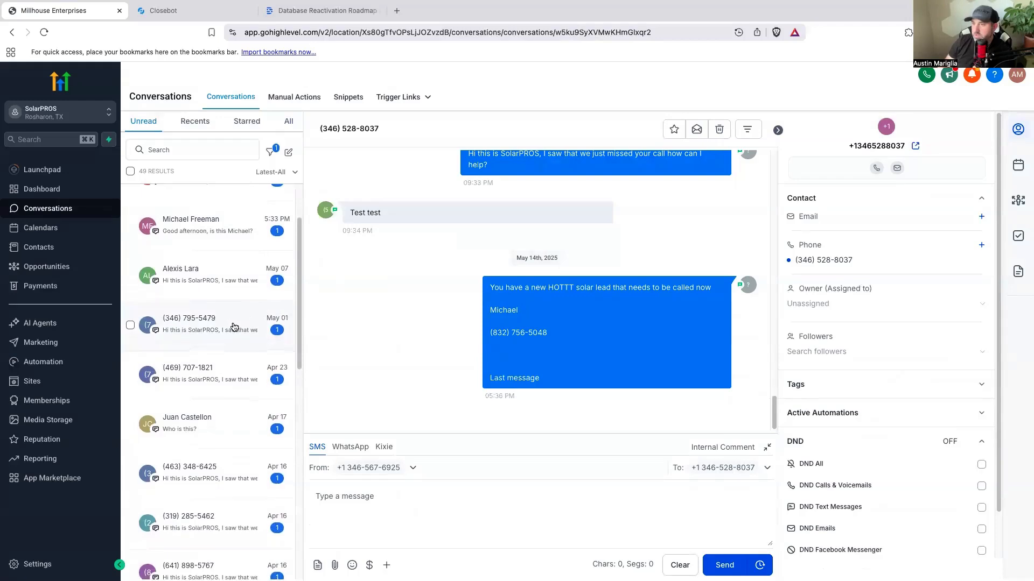
pyautogui.click(234, 327)
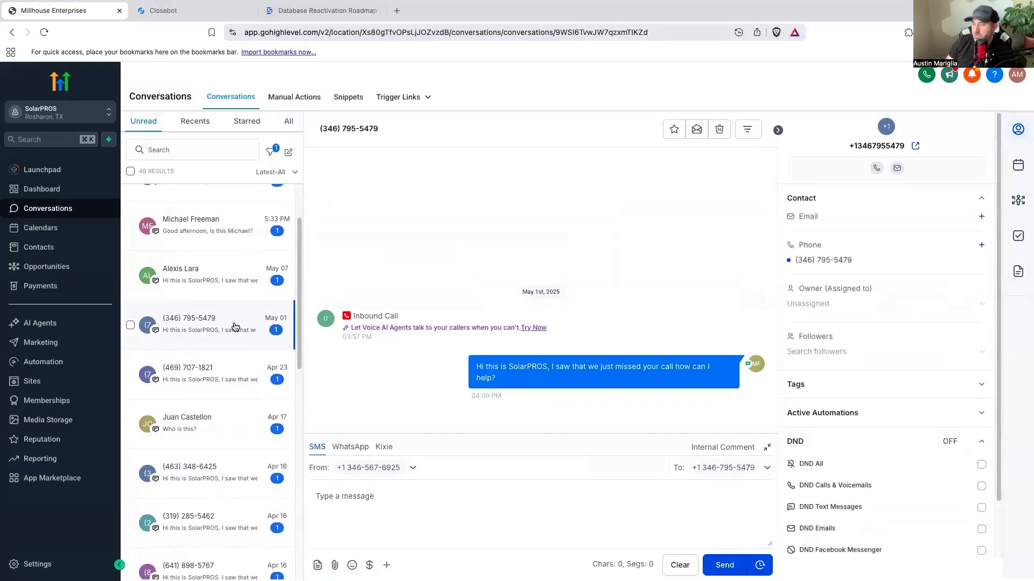
pyautogui.click(230, 382)
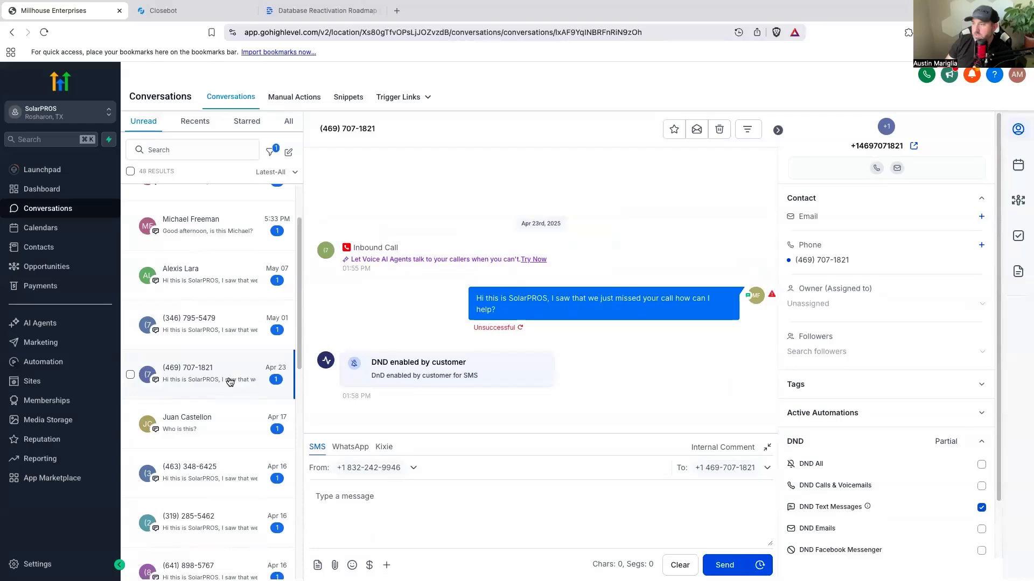
pyautogui.scroll(-3, 230, 382)
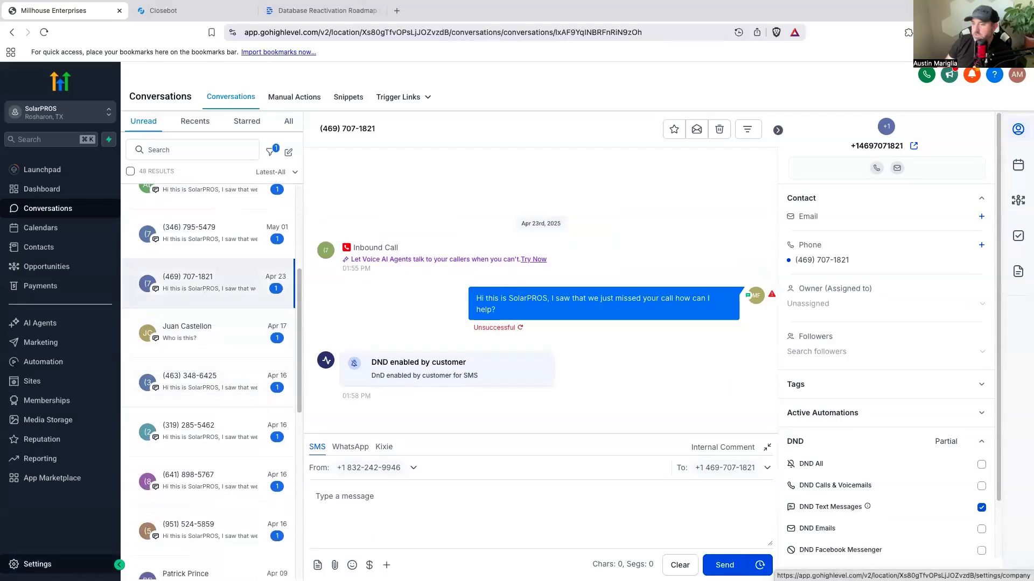
# Step: Open the account's business profile settings and go from there to the missed call textback settings
pyautogui.click(38, 564)
pyautogui.scroll(-10, 709, 335)
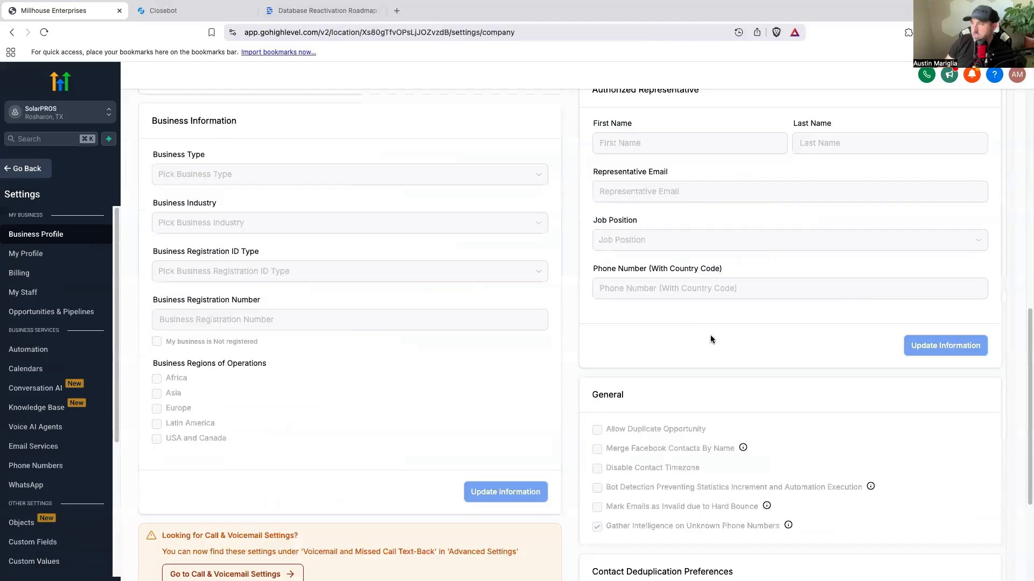
pyautogui.scroll(-5, 706, 337)
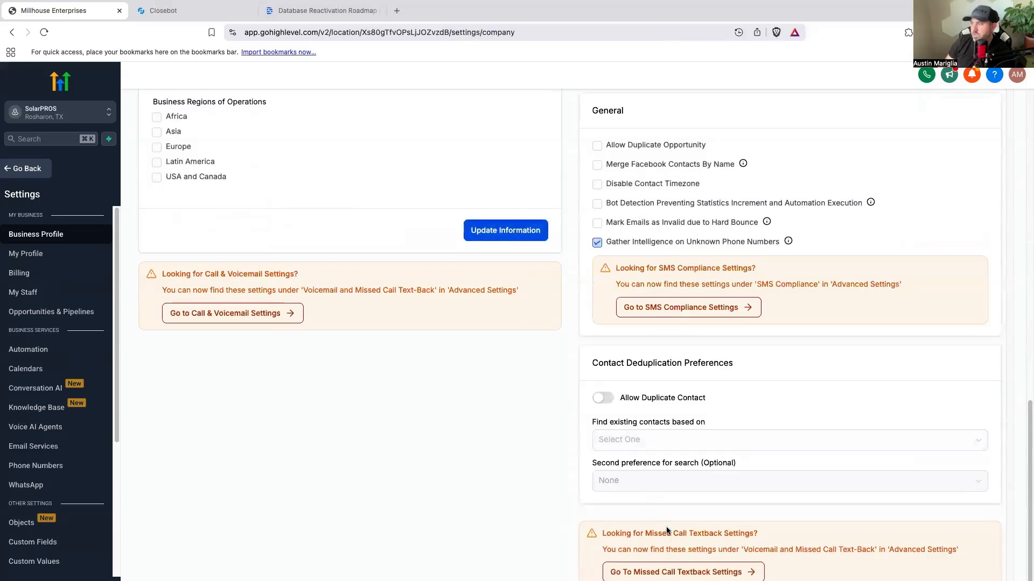
pyautogui.click(675, 569)
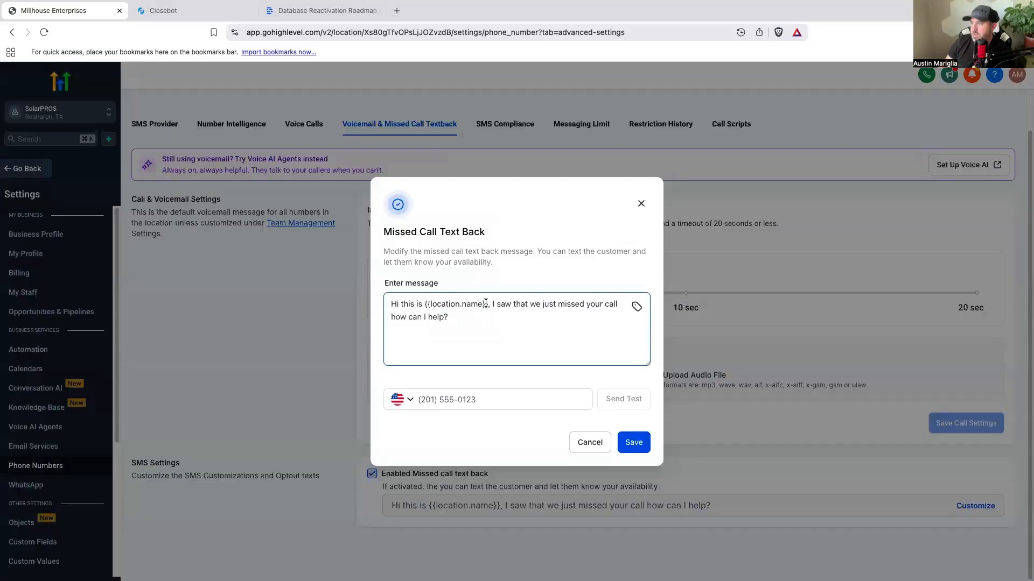
# Step: In the Missed Call Text Back message, replace the {{location.name}} placeholder with the sender's first name and "who just text you"
pyautogui.moveTo(486, 304); pyautogui.dragTo(426, 303)
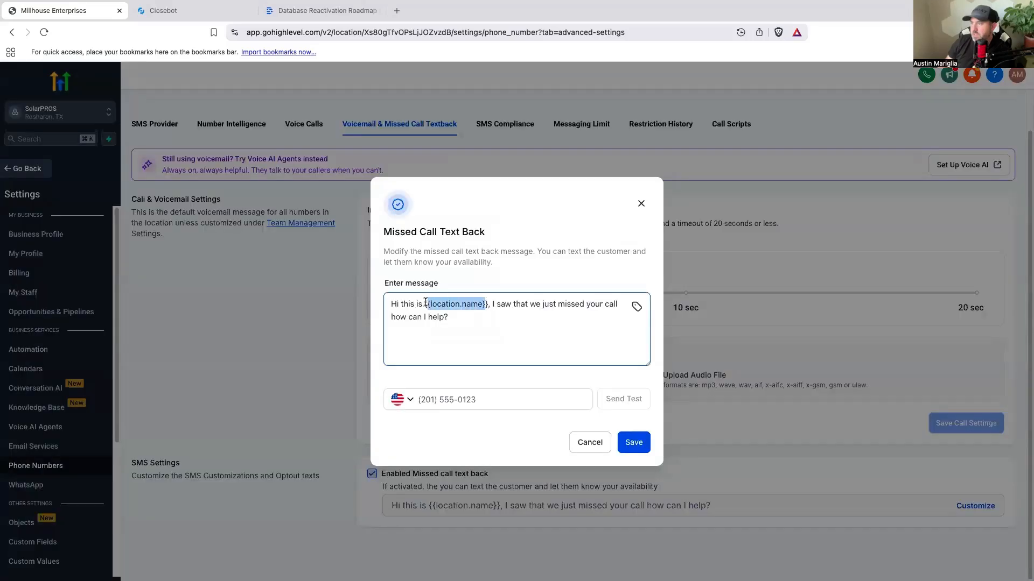
pyautogui.moveTo(487, 304); pyautogui.dragTo(423, 305)
pyautogui.press('BackSpace')
pyautogui.write('Amanda who just text you')
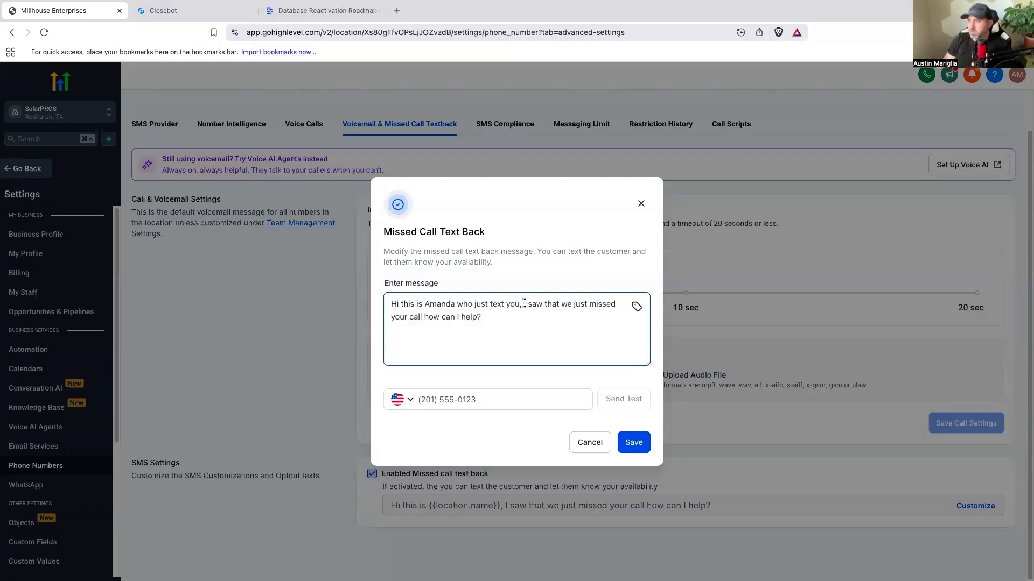
# Step: Replace the rest of the missed call message with "Im just about to walk into an appointment. Can I call you after?" and save it
pyautogui.moveTo(526, 303); pyautogui.dragTo(584, 316)
pyautogui.press('BackSpace')
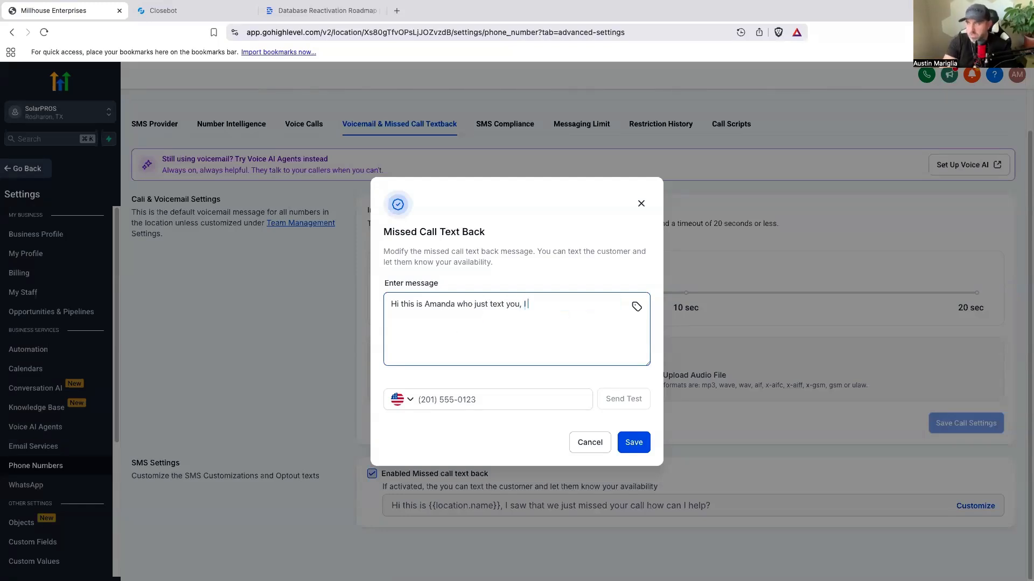
pyautogui.write('m just about to walk into a')
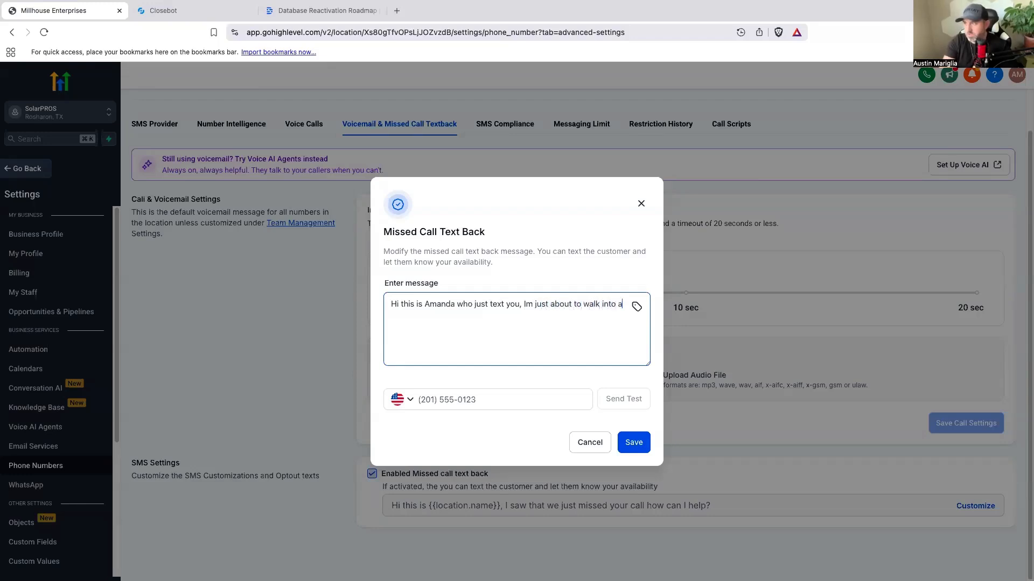
pyautogui.write('n appointment')
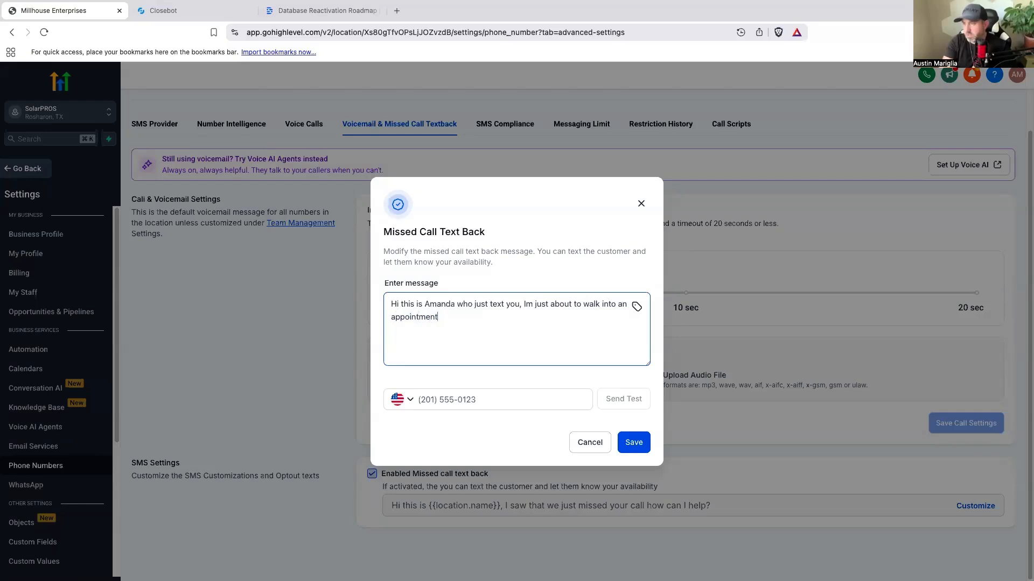
pyautogui.write('. Can I call you ')
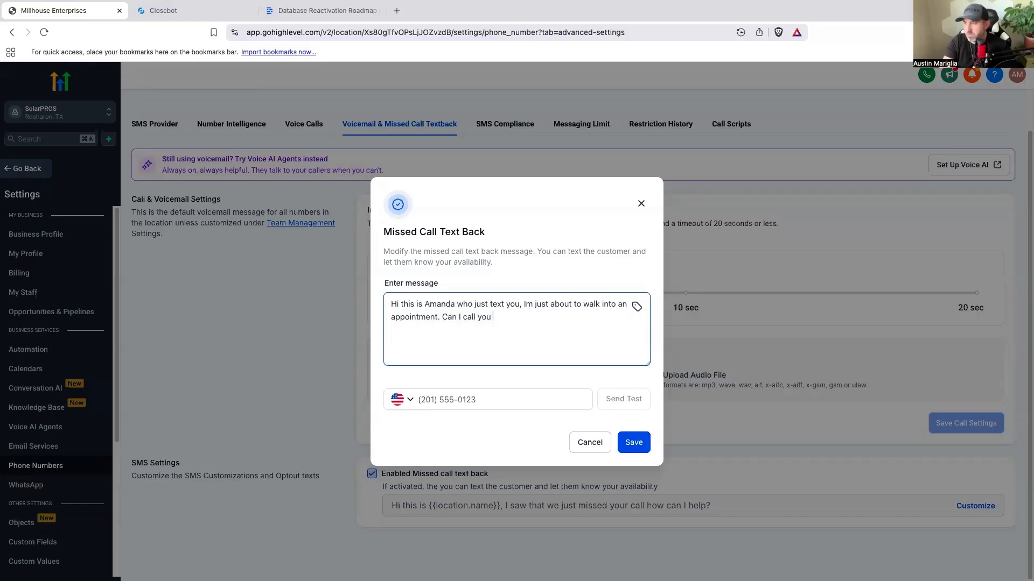
pyautogui.write('after?')
pyautogui.click(635, 451)
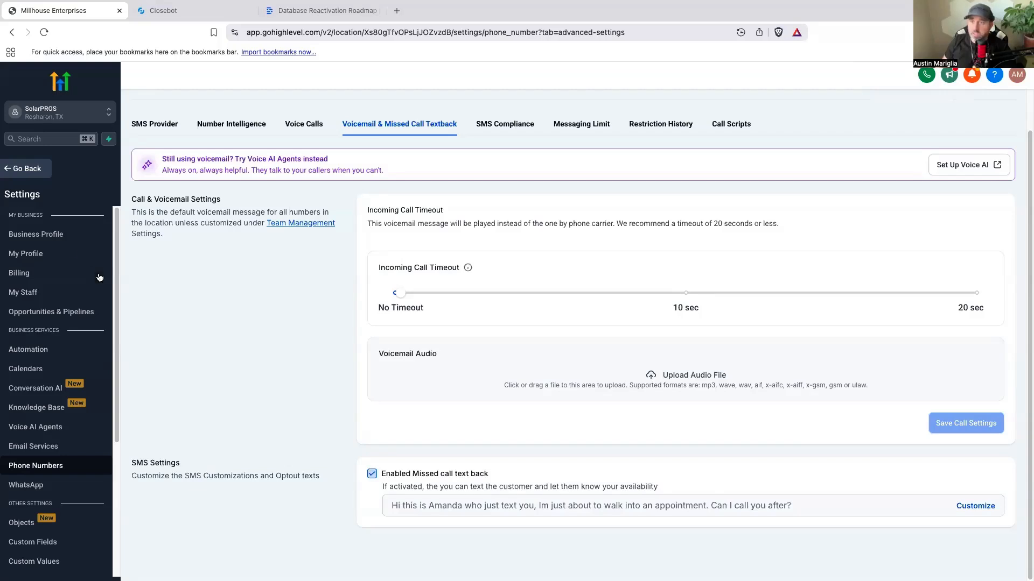
pyautogui.moveTo(631, 5)
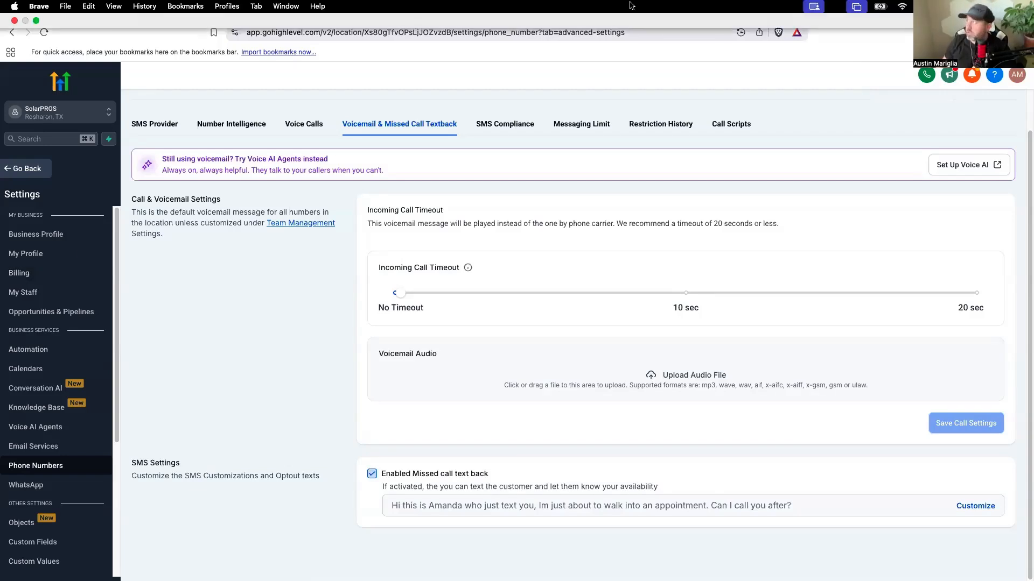